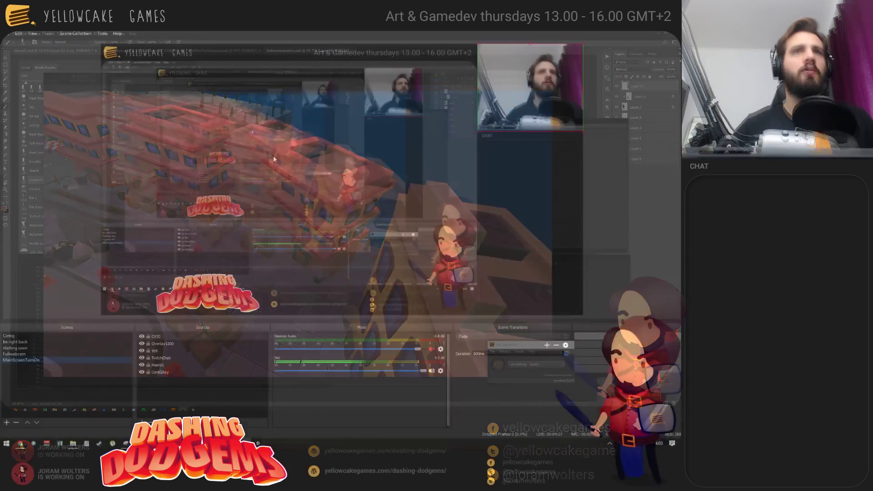
Step: Switch to Unity and stop the running game
key(super+Tab)
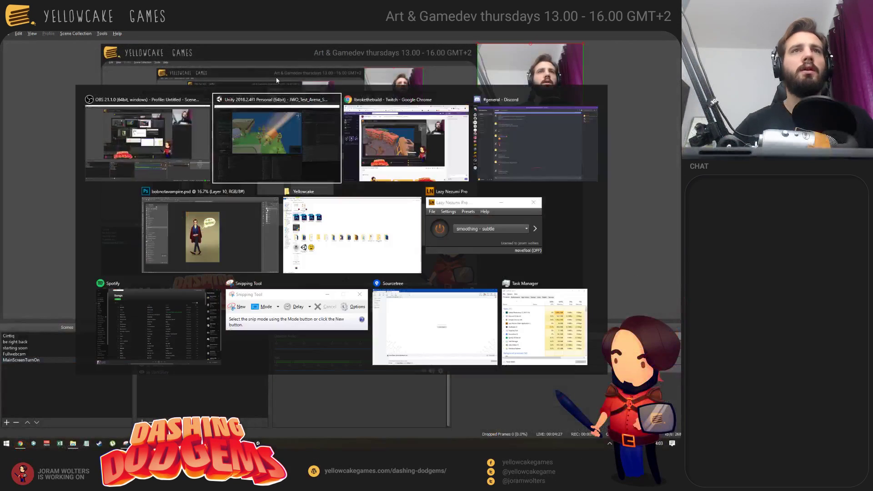
click(282, 152)
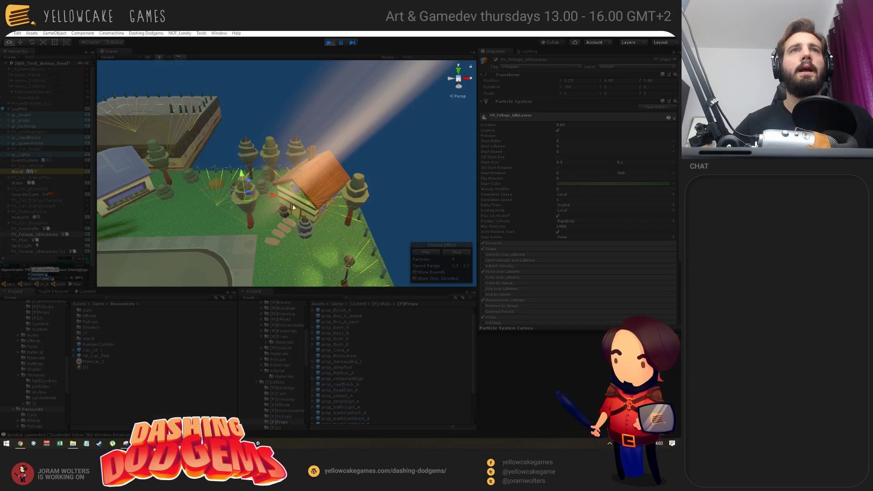
click(330, 43)
Step: Examine the whole test arena from overhead and from a lower angle facing the red apartment buildings
scroll(229, 212, down, 5)
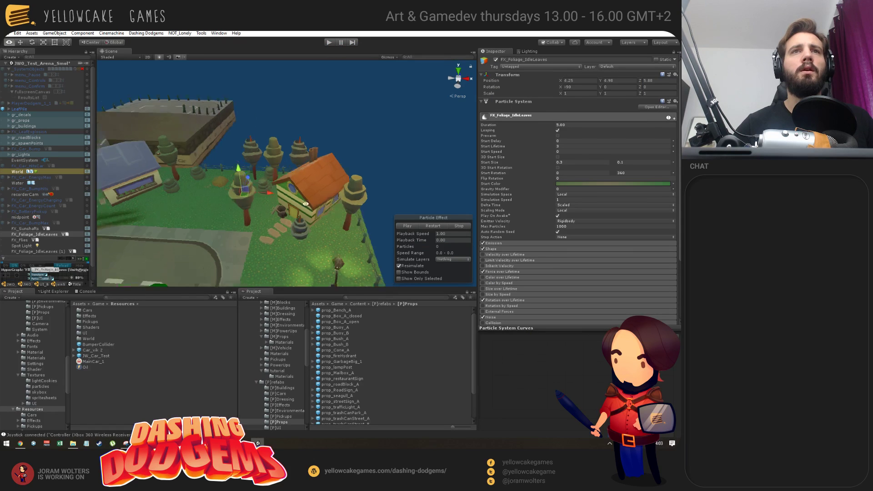
alt+right_drag(230, 212, 209, 210)
alt+middle_drag(209, 210, 321, 182)
alt+drag(237, 173, 311, 180)
scroll(256, 170, down, 8)
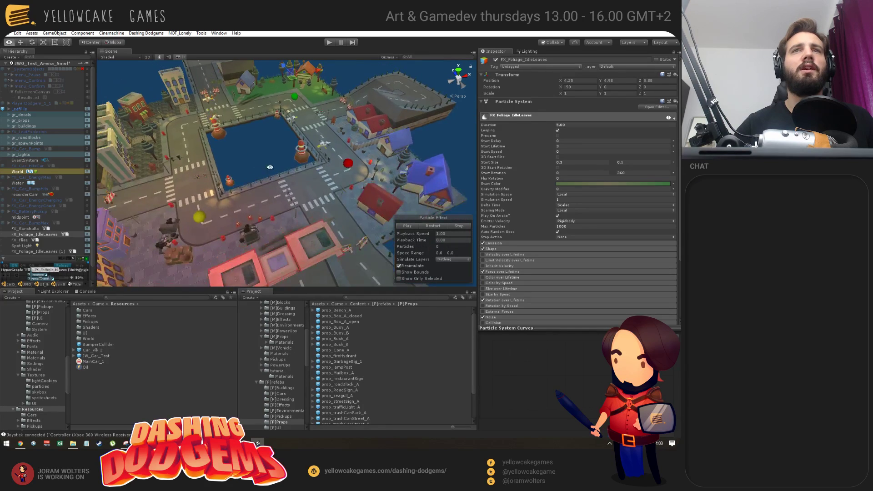
alt+middle_drag(256, 170, 279, 167)
alt+drag(280, 178, 282, 160)
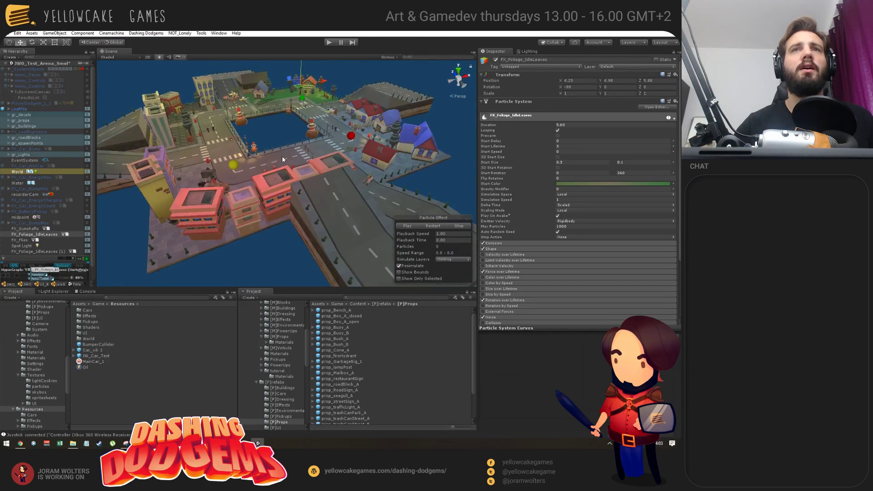
Step: Run the game and bring the Game window onto the main screen over the editor
click(329, 43)
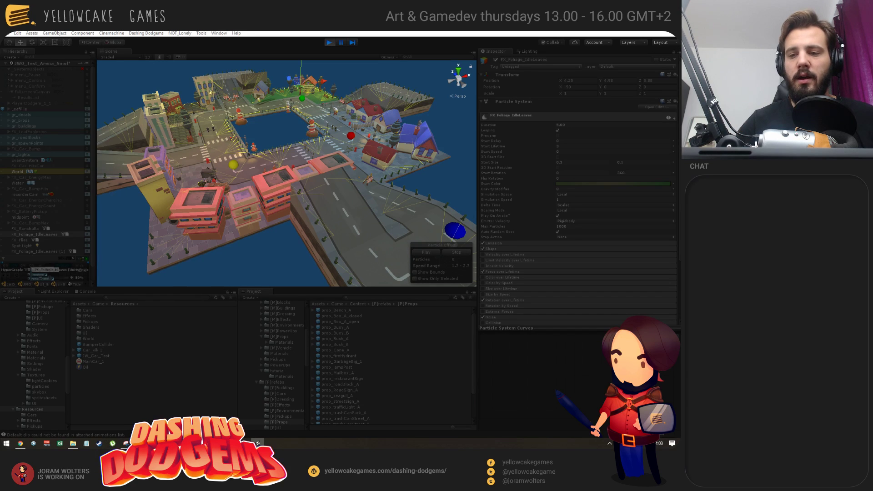
drag(681, 55, 509, 50)
double_click(196, 48)
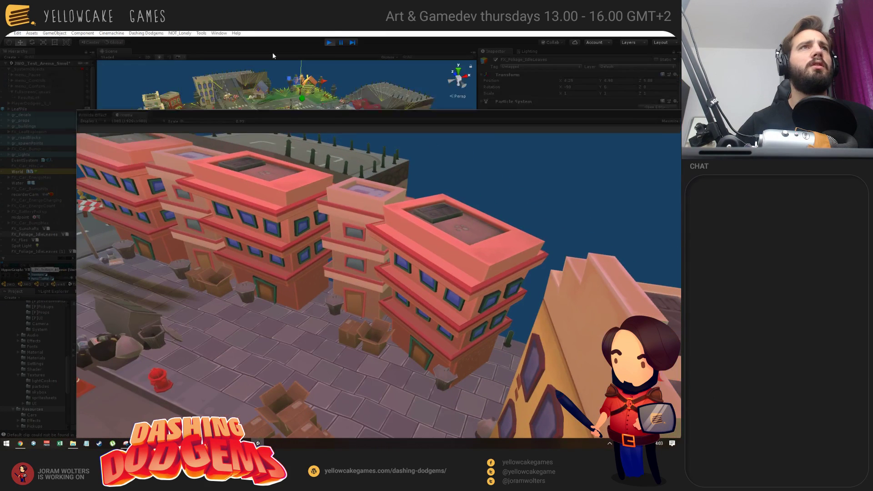
Step: Activate the _SystemObjects object with the game stopped, and rerun the game with the Game window covering the scene view
key(ctrl+p)
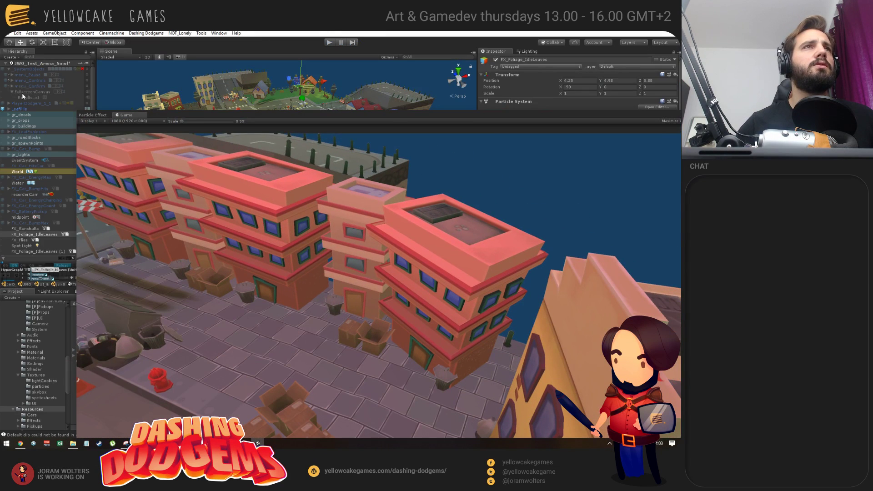
click(28, 70)
click(495, 60)
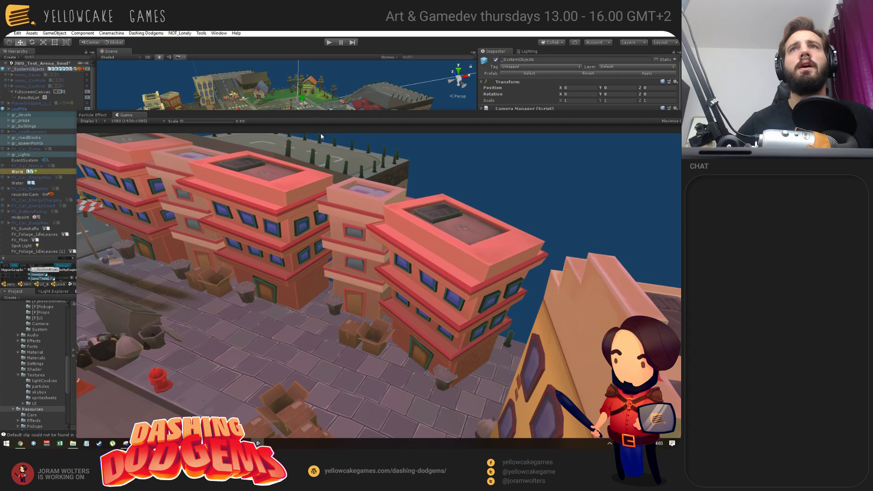
click(329, 42)
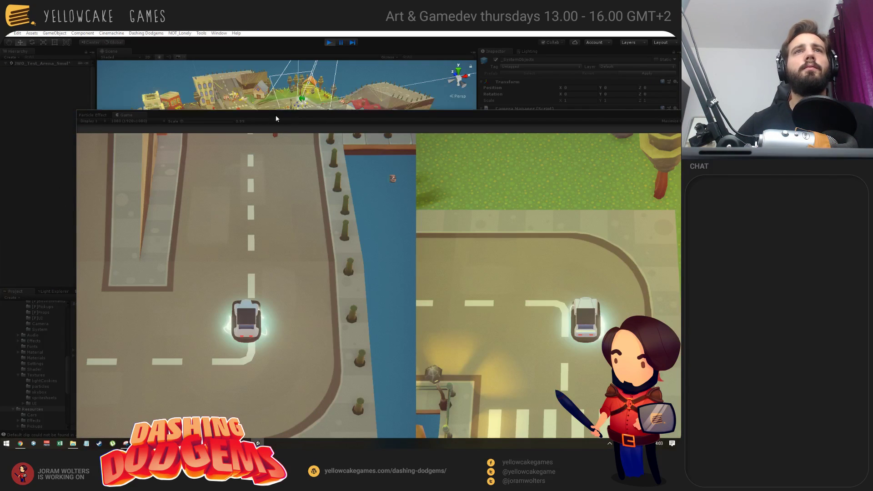
drag(285, 117, 237, 52)
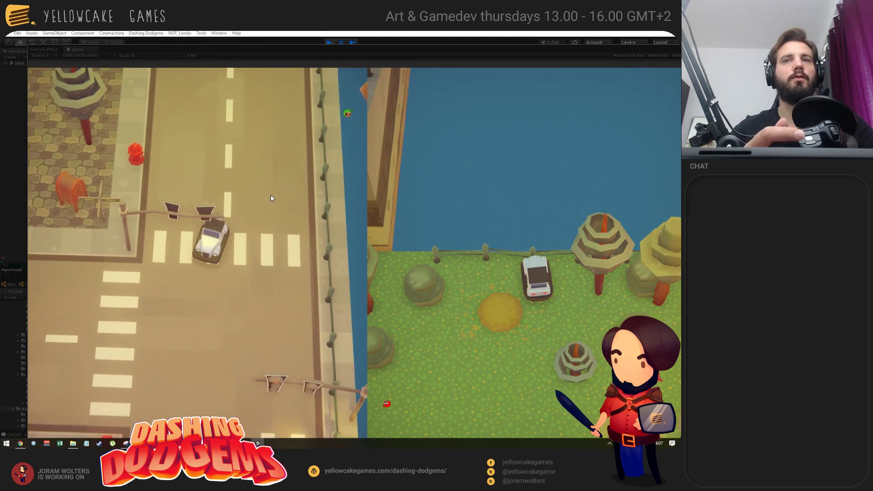
Step: Check the live stream on the Twitch channel page and in OBS, and return to the running game in Unity
key(alt+Tab)
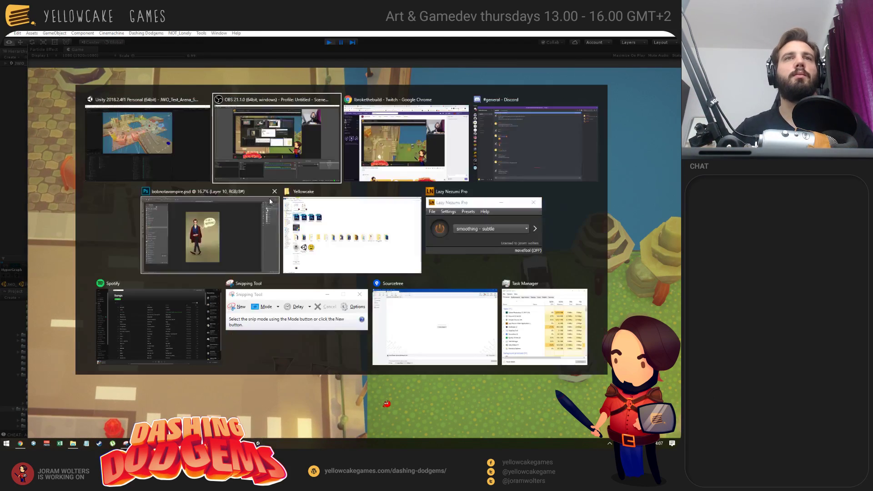
click(386, 146)
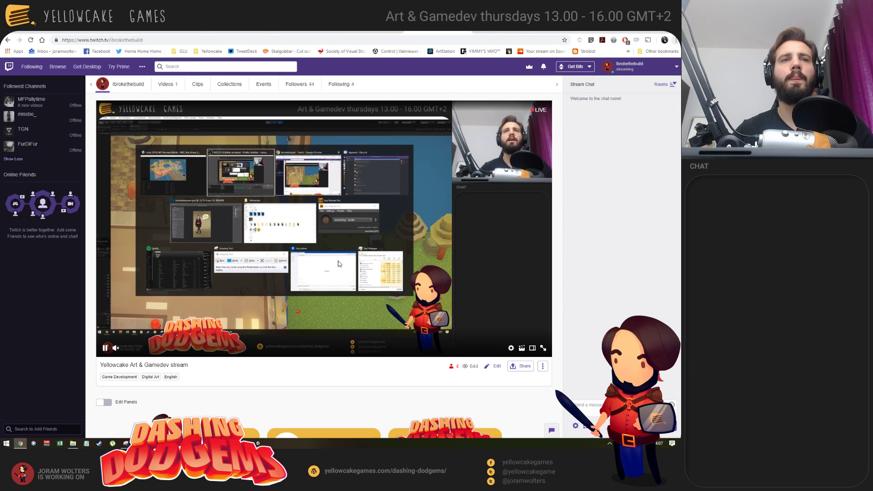
key(alt+Tab)
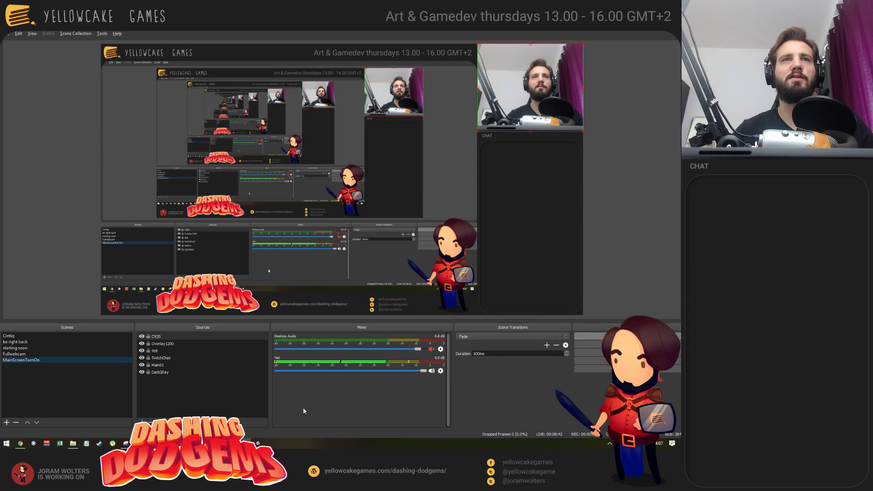
key(alt+Tab)
click(289, 140)
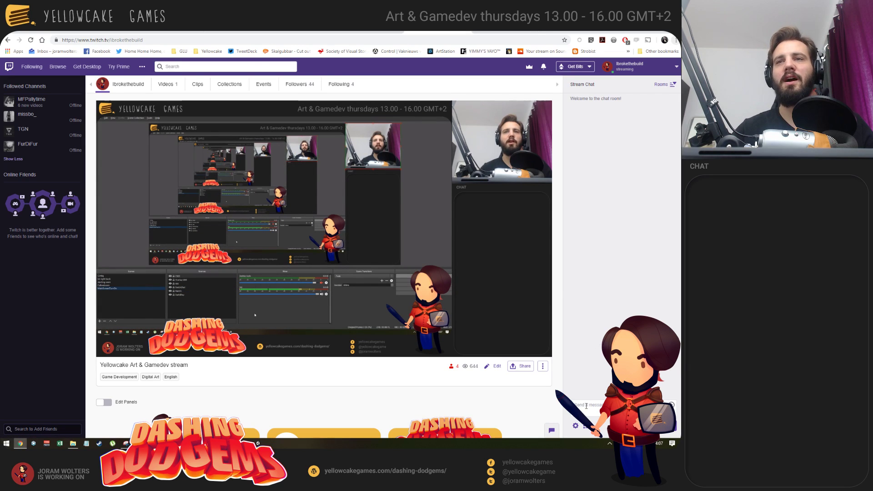
key(alt+Tab)
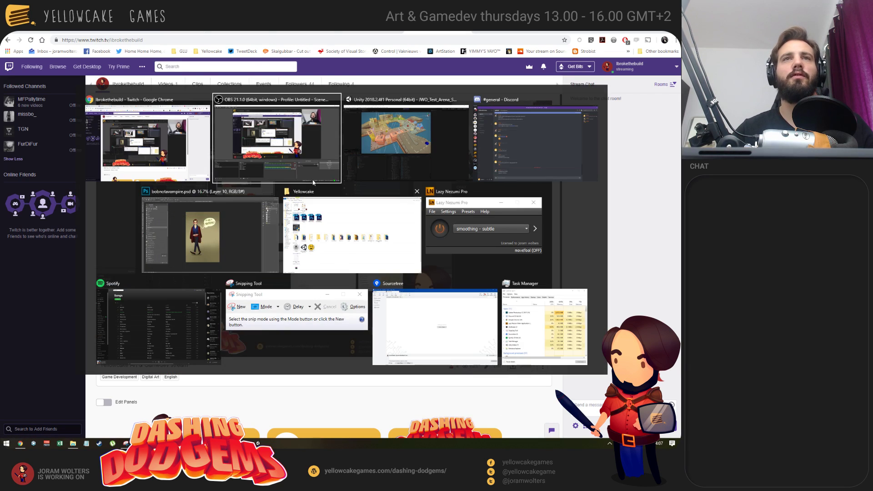
click(369, 159)
key(alt+Tab)
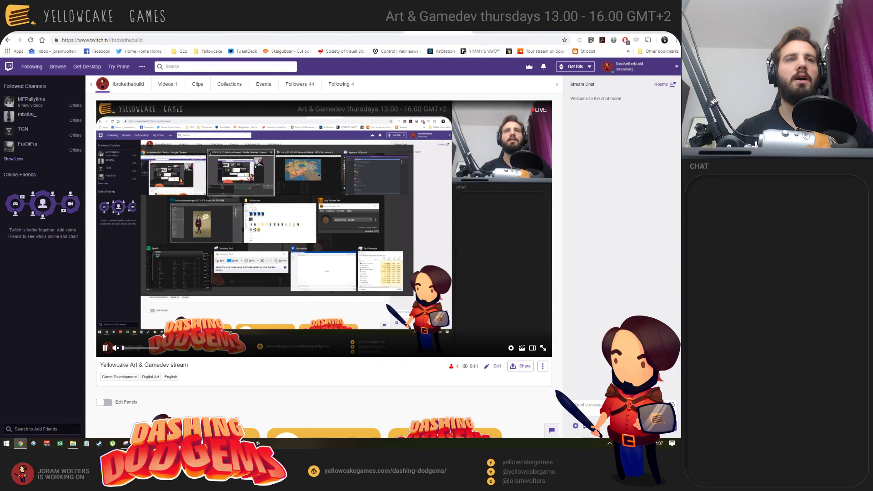
key(alt+Tab)
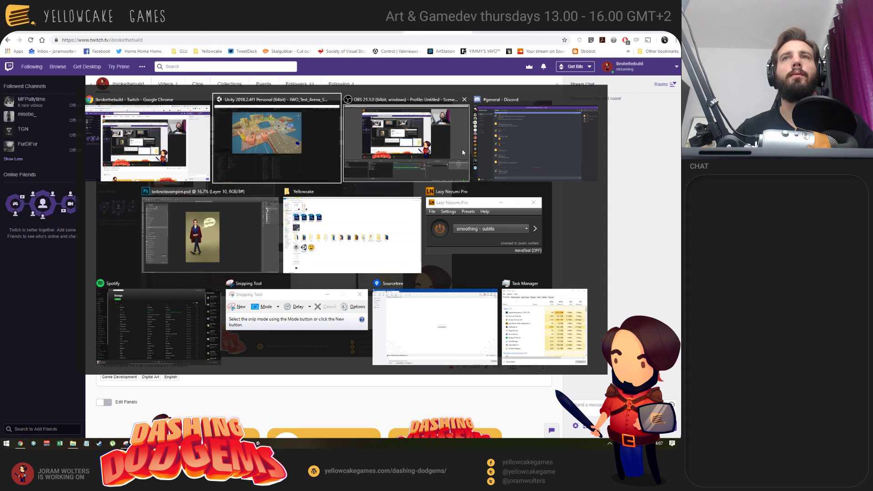
click(258, 129)
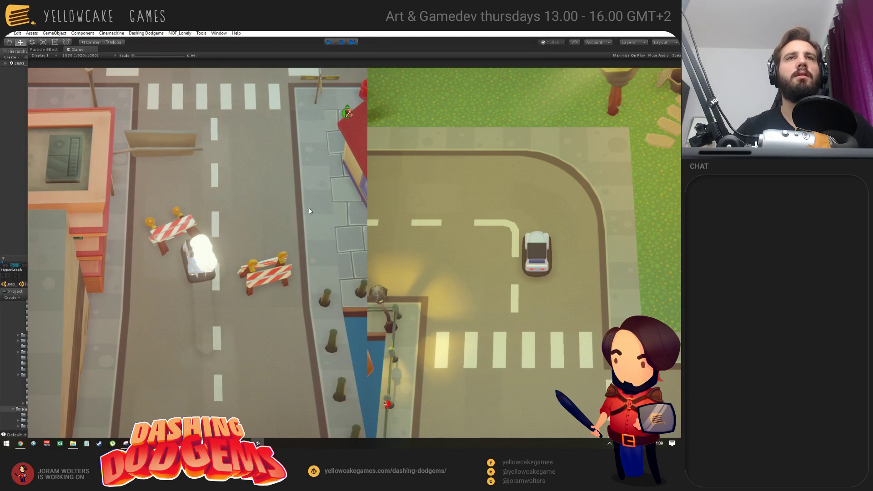
Step: Switch to the Dashing Dodgems GitLab issue board in the browser and create an issue titled "Car Tilting Issues" in the Open list
key(alt+Tab)
key(ctrl+t)
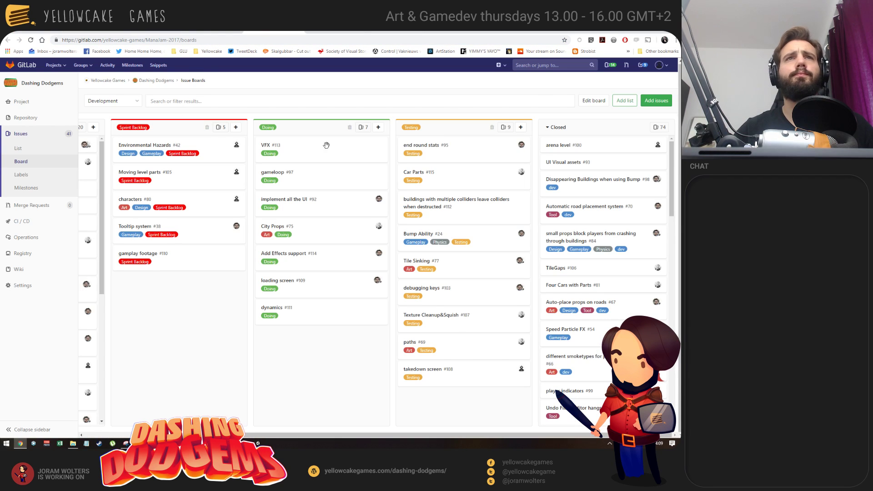
scroll(173, 139, left, 3)
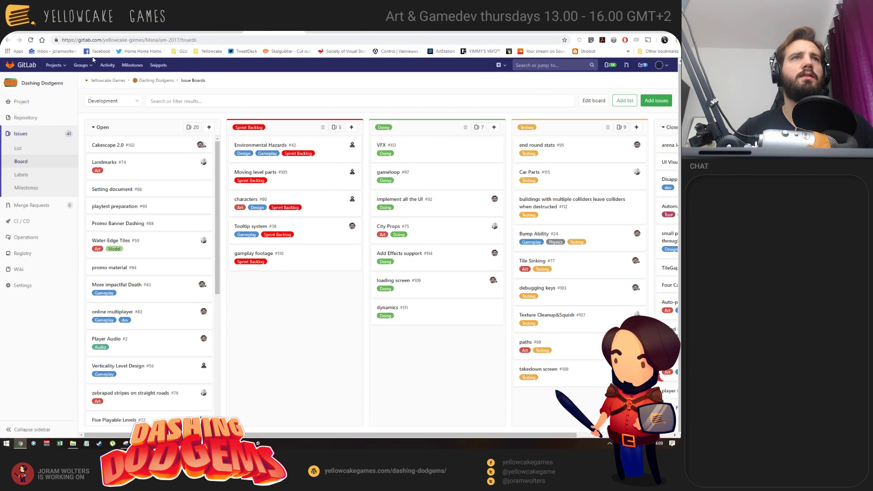
click(209, 127)
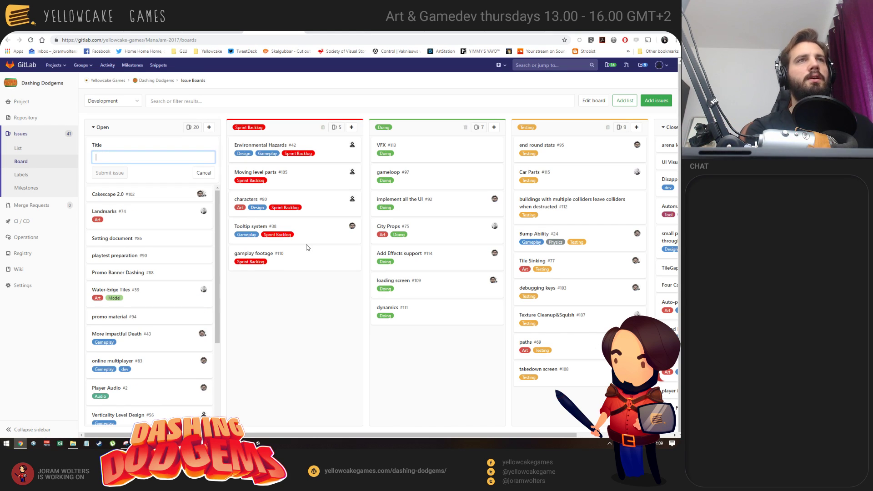
text(Car Til)
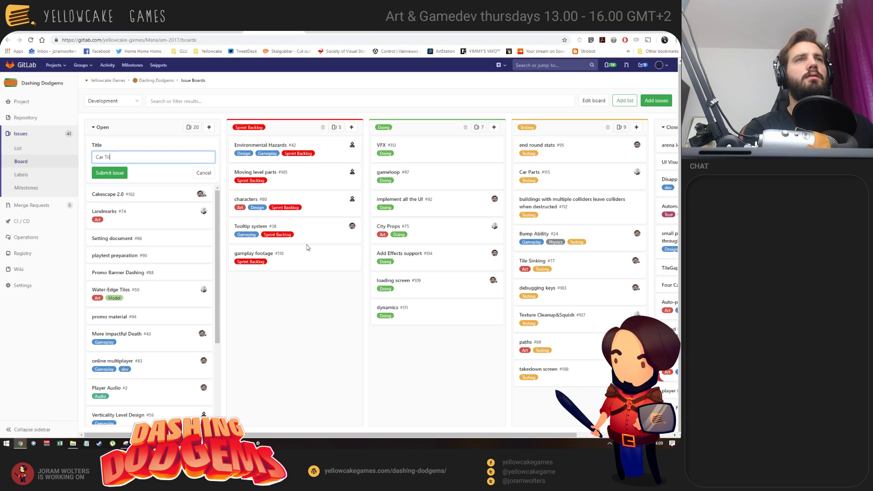
text(ting Issue)
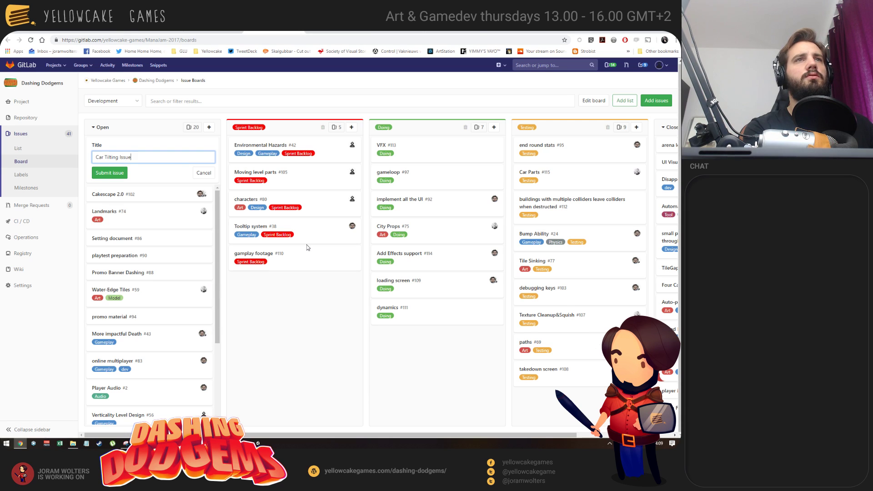
text(s)
click(113, 174)
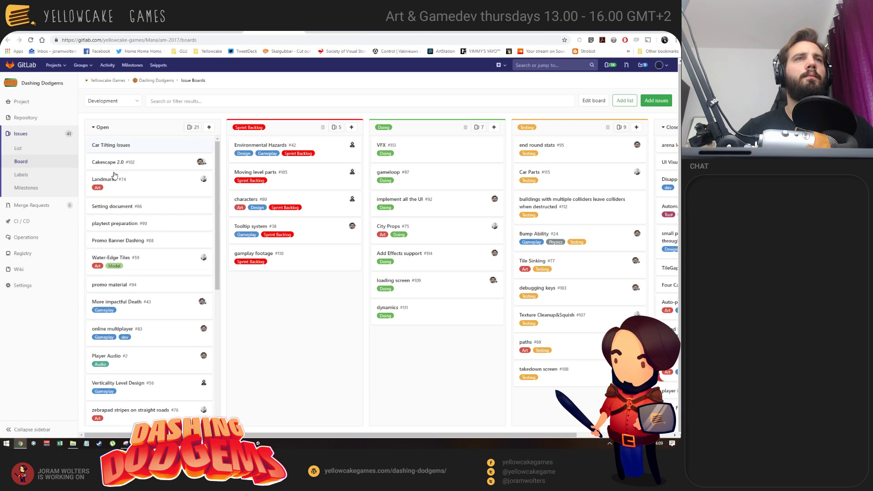
Step: Assign the new Car Tilting Issues issue to the third listed team member
scroll(217, 272, down, 6)
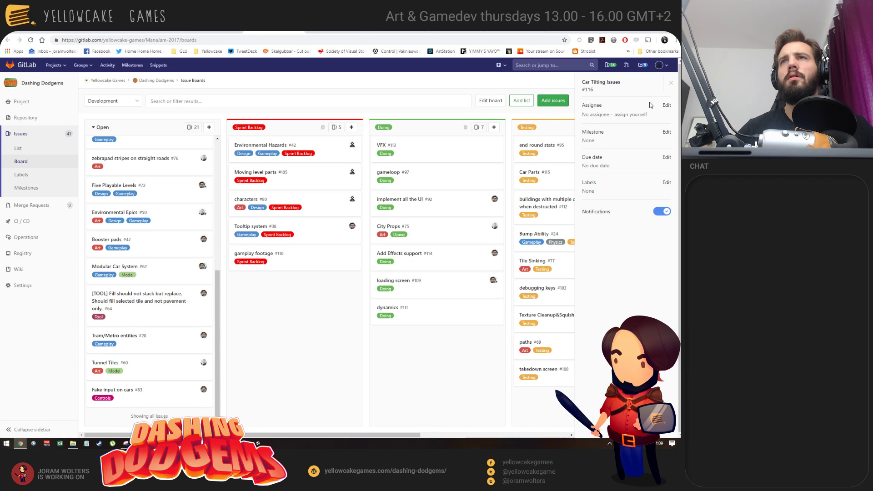
click(666, 105)
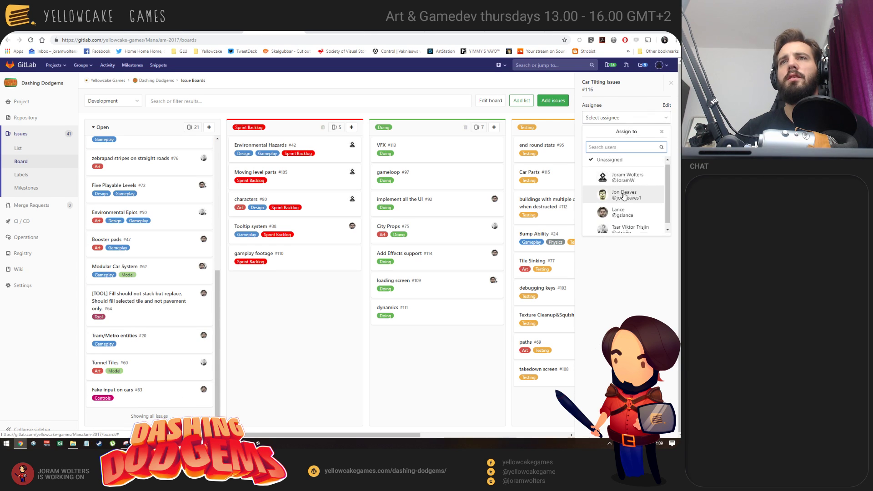
click(620, 212)
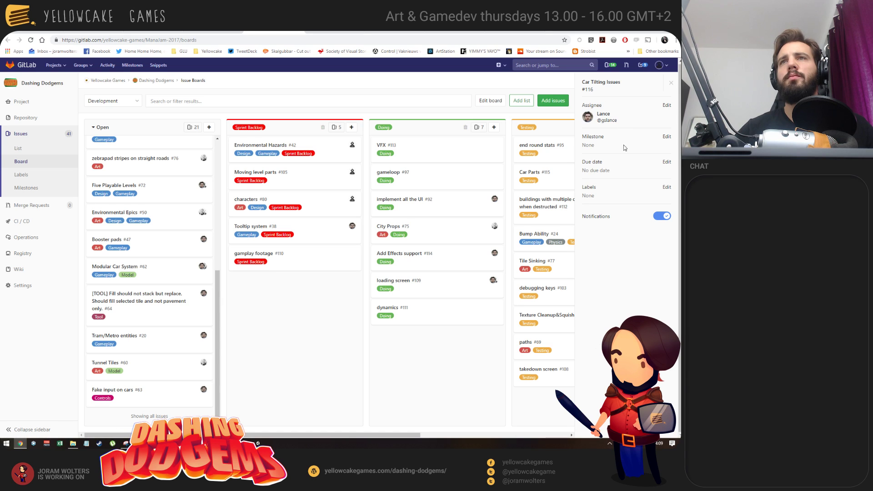
Step: Comment on the issue: "When driving down a hill at speed and turning sharly, the car can tilt backwards and remain there as long as momentum is given."
scroll(120, 180, up, 5)
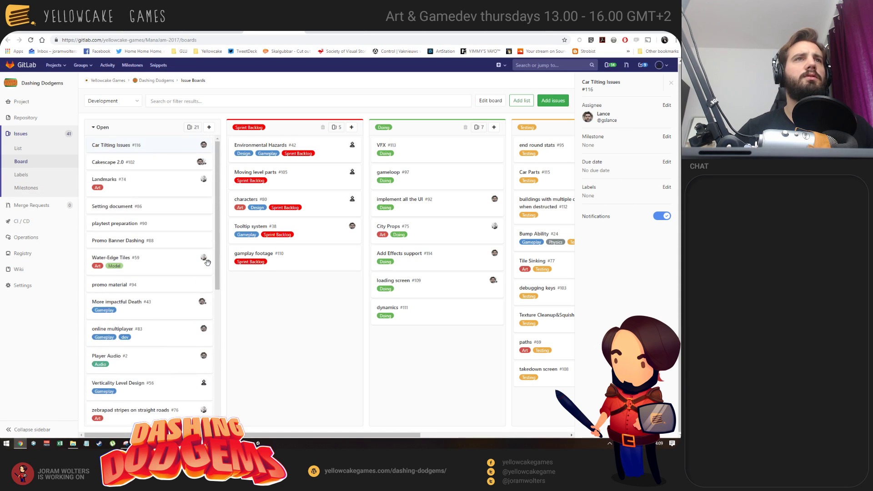
click(118, 147)
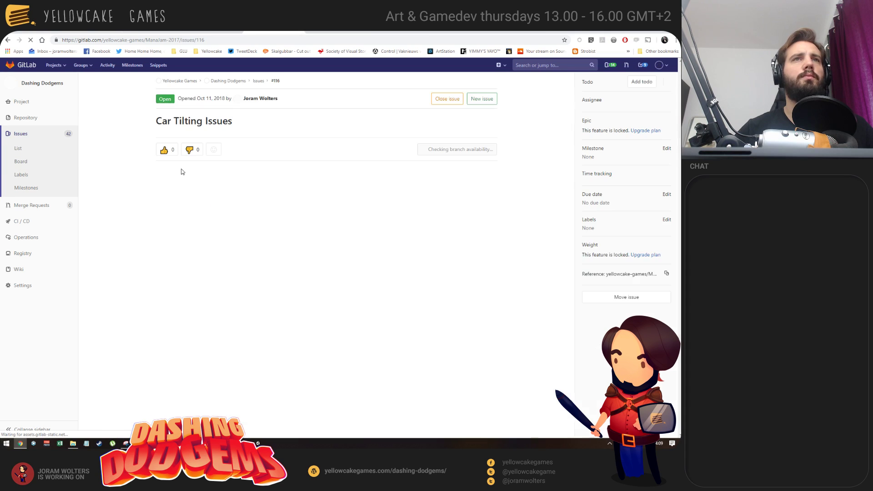
click(269, 226)
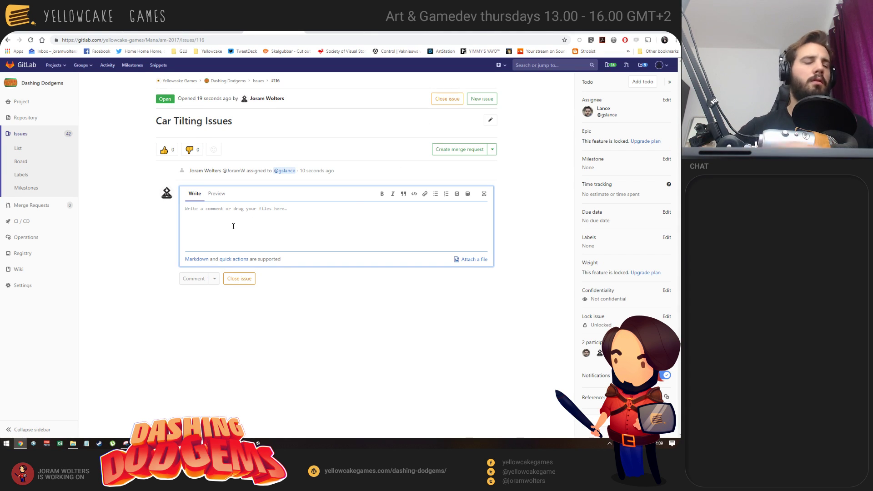
text(When d)
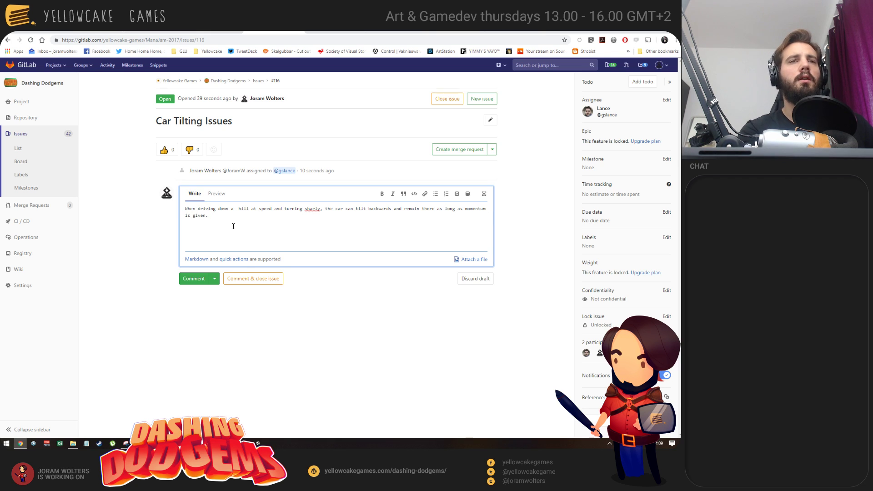
click(194, 279)
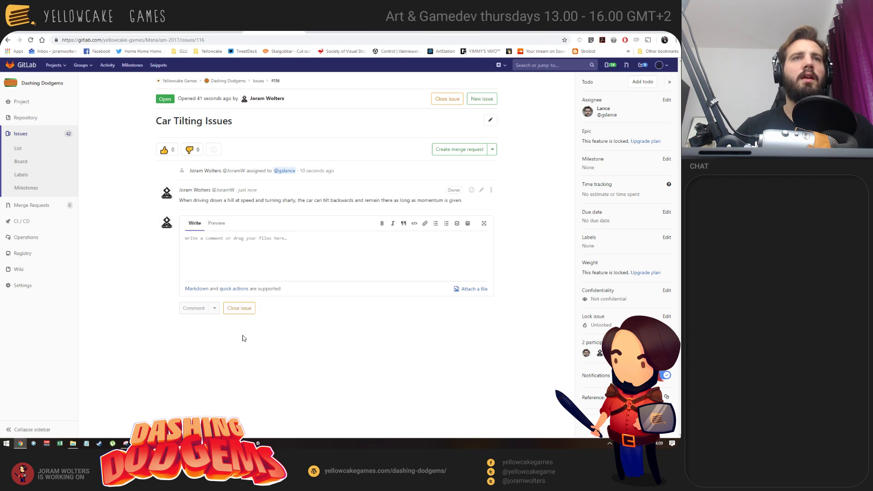
Step: Switch back to the Unity editor
key(alt+Tab)
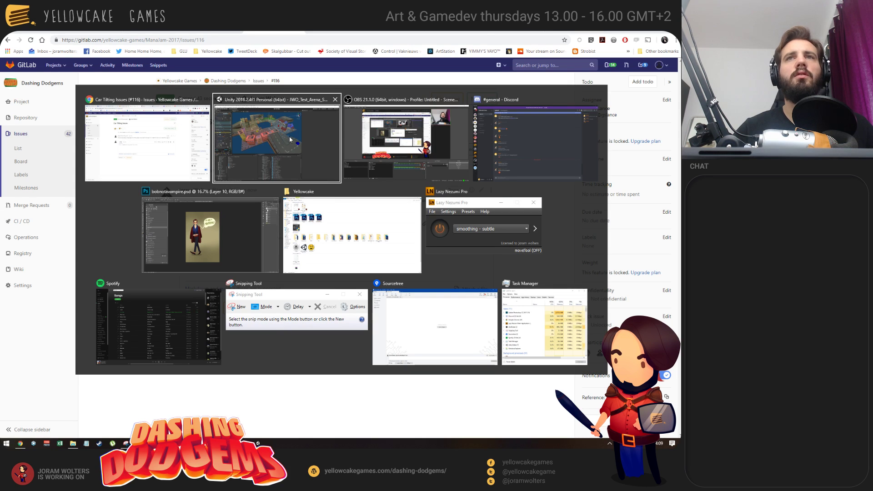
click(263, 140)
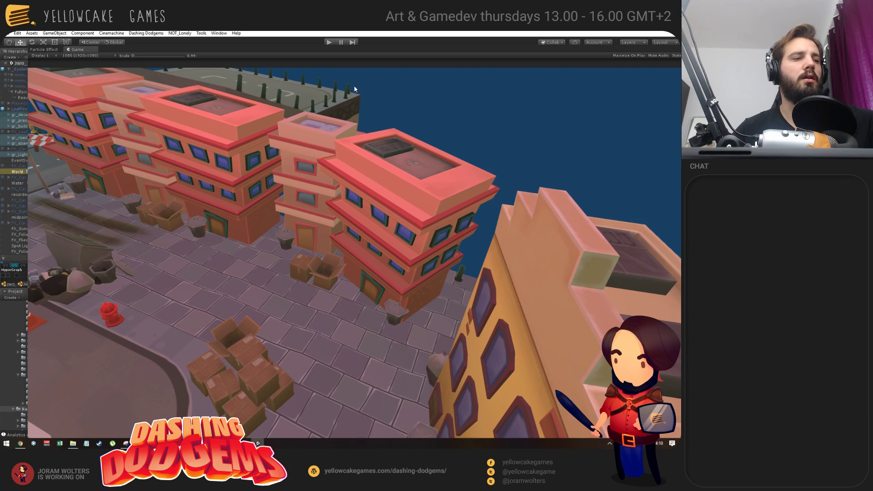
Step: Check the live stream's Twitch page in the browser and return to the Unity editor
key(alt+Tab)
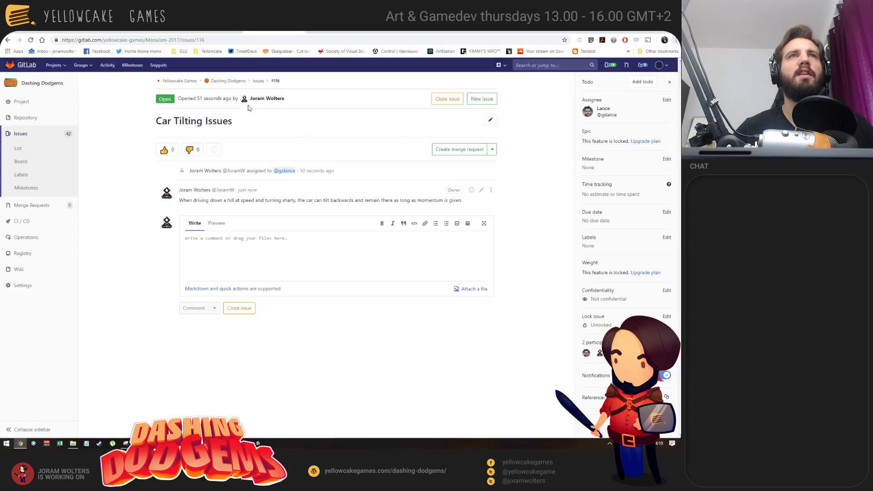
click(401, 32)
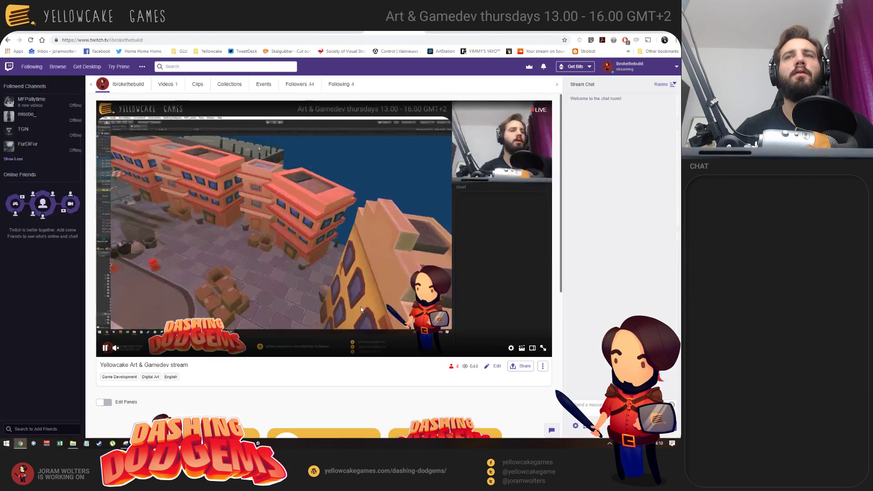
key(alt+Tab)
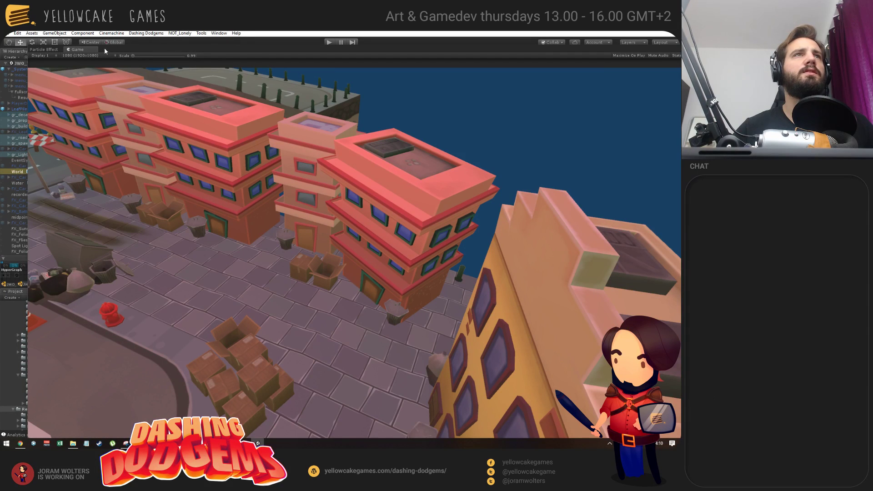
Step: Move the floating Particle Effect and Game window clear of the editor and select the MainCar_1 asset in the Resources folder
click(56, 49)
drag(116, 47, 159, 375)
click(101, 362)
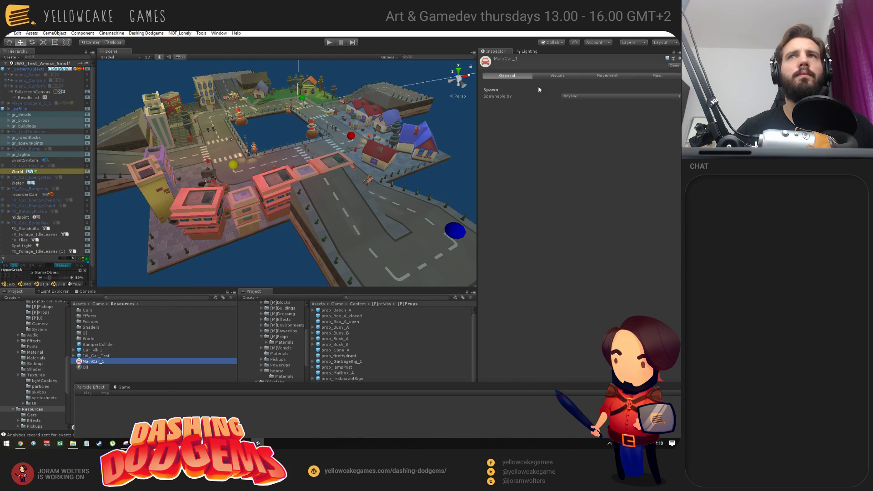
Step: Look through MainCar_1's General, Visuals, Movement and Misc settings, ending on its Visuals settings
click(550, 77)
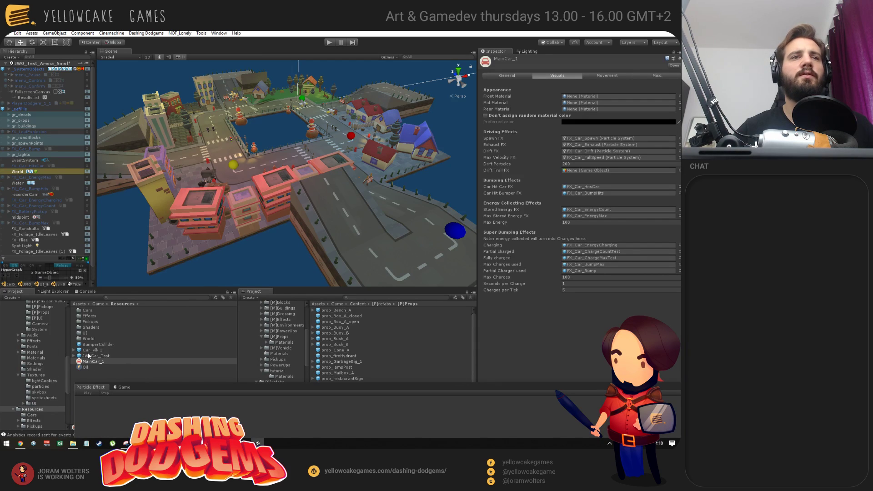
click(502, 76)
click(607, 75)
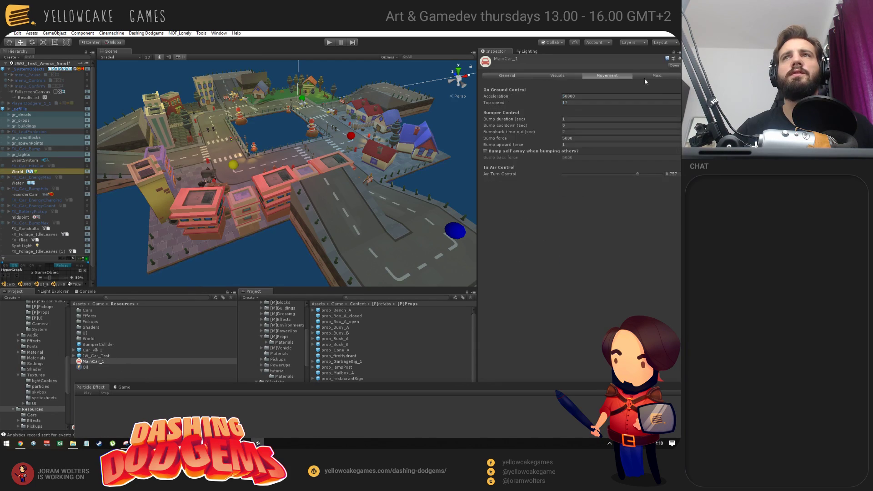
click(644, 77)
click(507, 76)
click(546, 76)
click(613, 74)
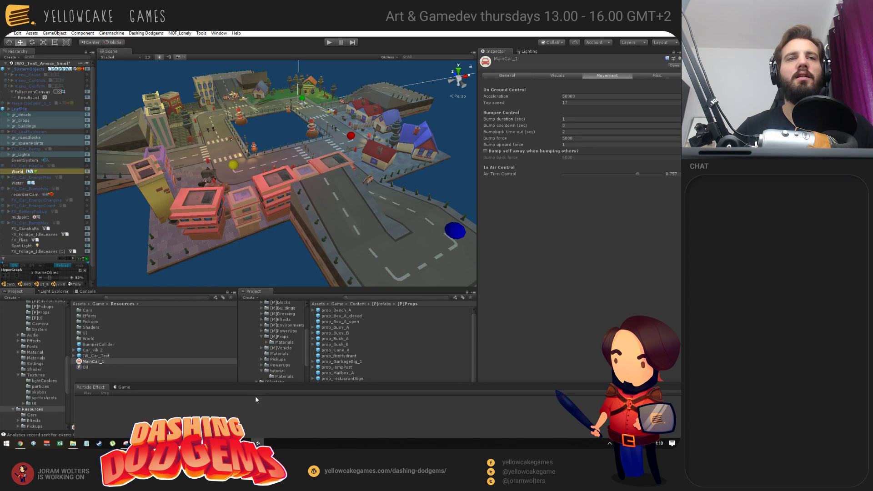
click(563, 77)
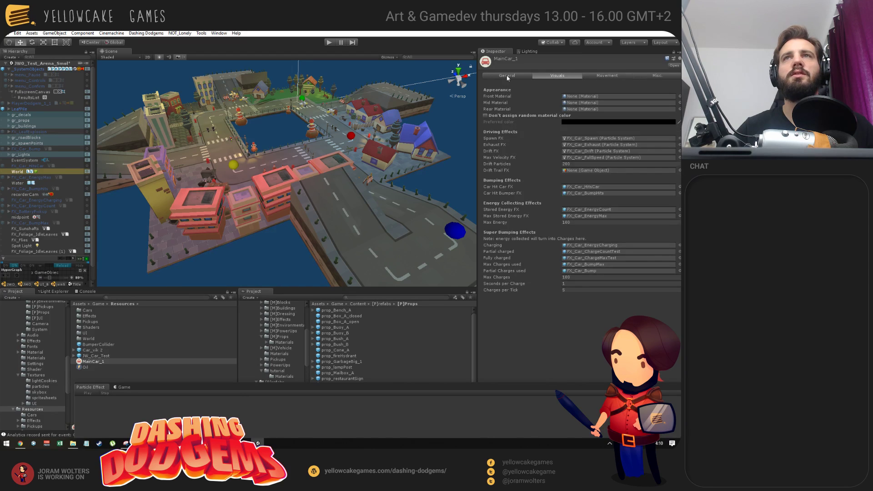
click(507, 76)
click(555, 76)
click(608, 75)
click(664, 76)
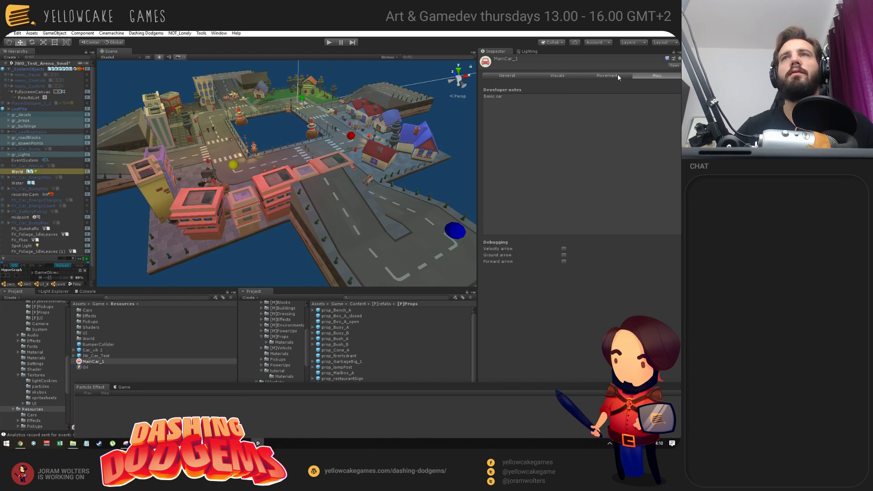
click(556, 76)
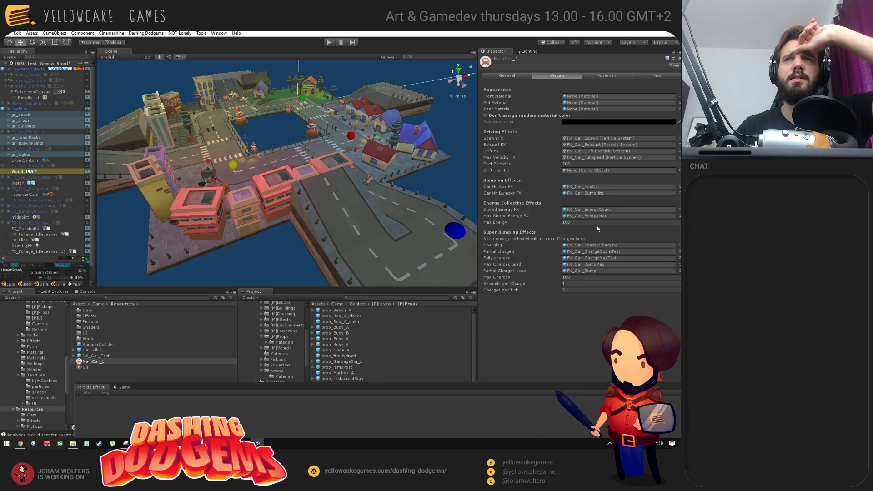
Step: Locate MainCar_1's Partial charged effect, FX_Car_ChargeCountTest, in the Effects folder and select it, keeping the floating window clear of the project files
click(592, 252)
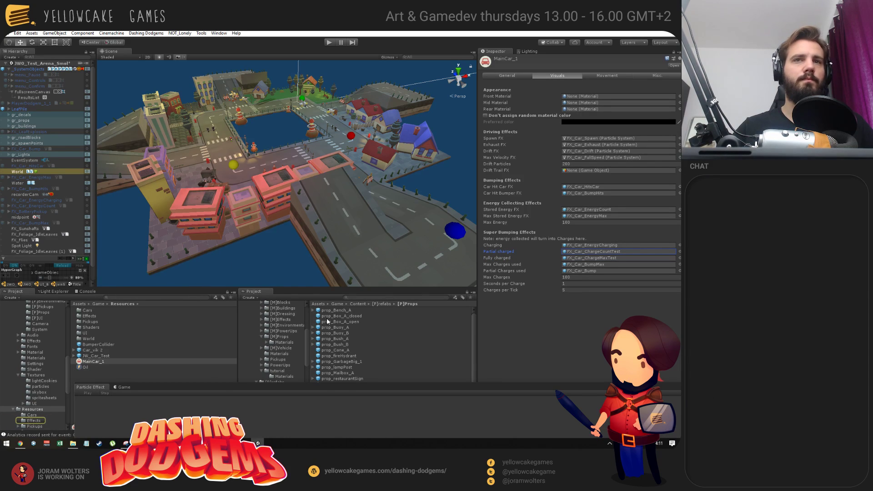
drag(313, 388, 263, 380)
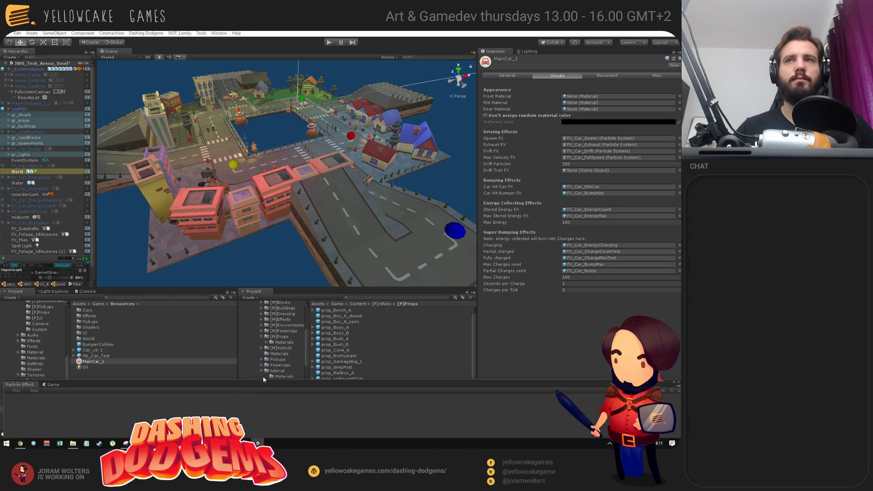
click(603, 253)
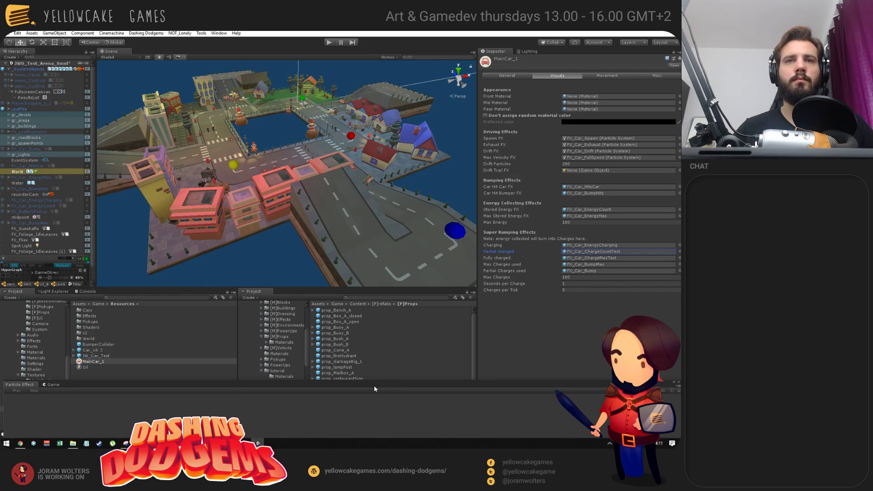
drag(374, 389, 374, 431)
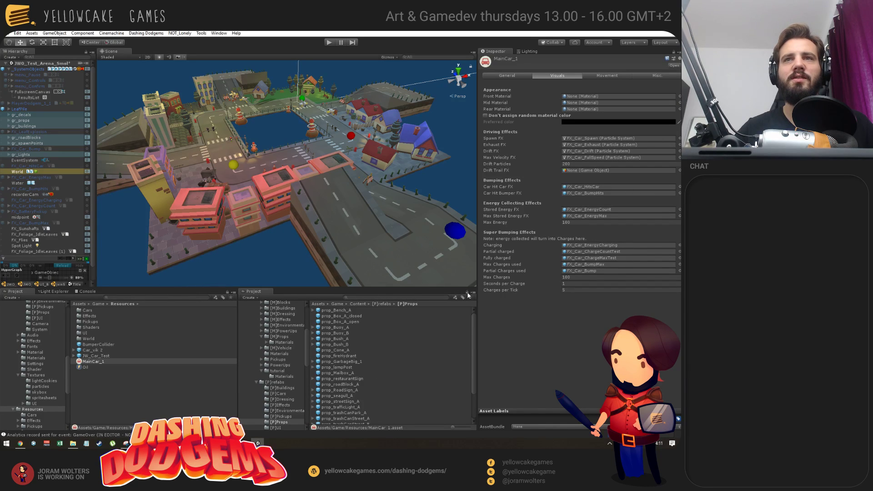
click(605, 252)
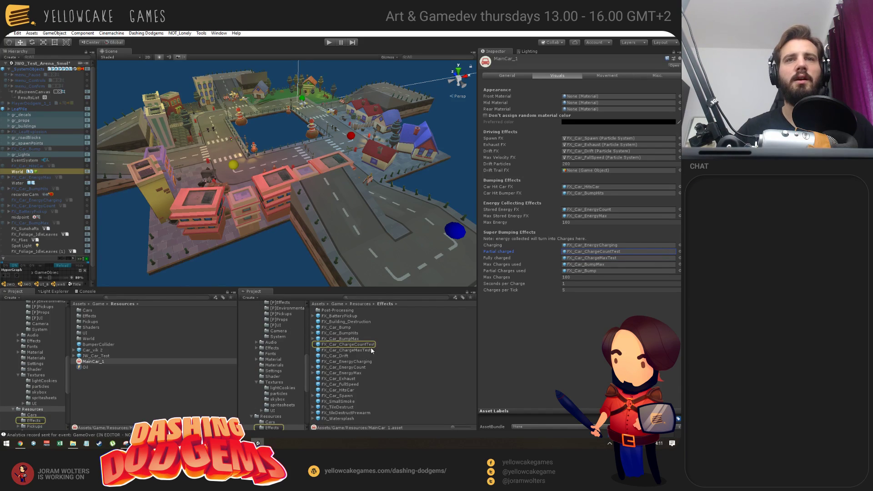
click(354, 345)
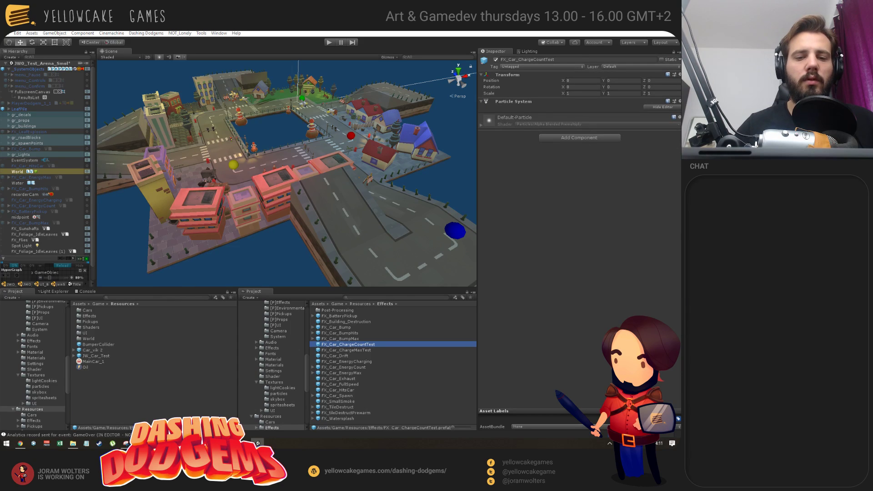
Step: Place the FX_Car_ChargeCountTest effect on the arena's road crossing and view its particles up close
drag(680, 131, 507, 376)
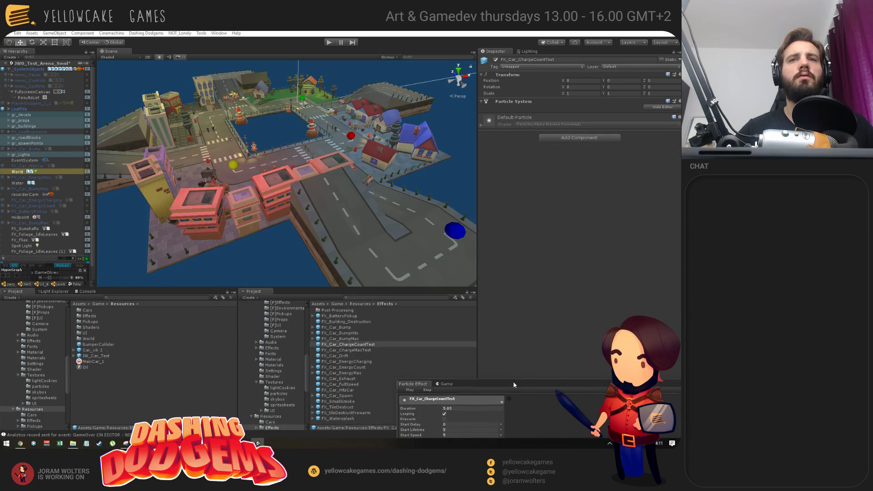
drag(214, 152, 214, 151)
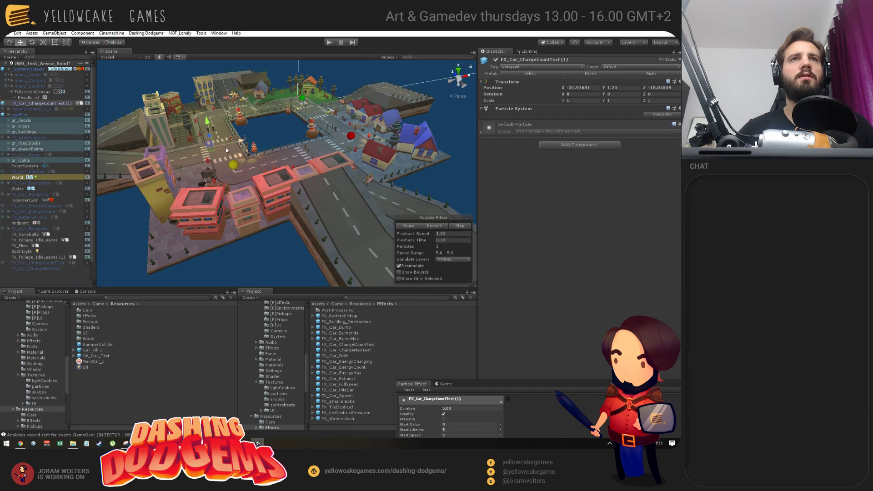
key(f)
alt+drag(277, 162, 266, 158)
scroll(266, 158, up, 5)
scroll(266, 158, up, 10)
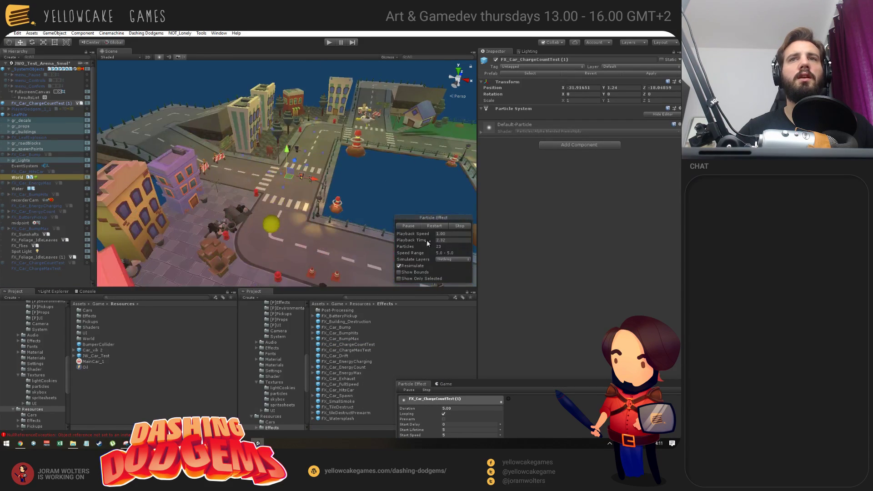
alt+drag(346, 196, 303, 201)
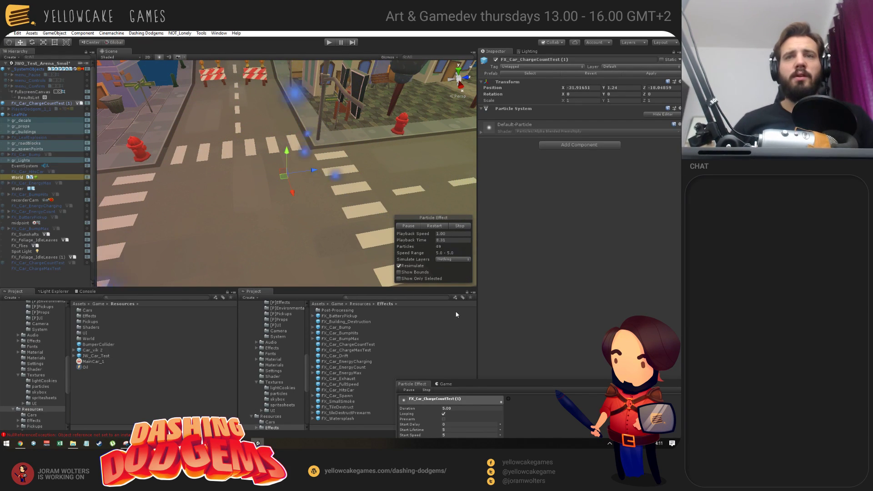
Step: Show the full particle settings in the floating window and place the FX_Car_EnergyCount effect on the crossing near the first effect
drag(476, 382, 589, 94)
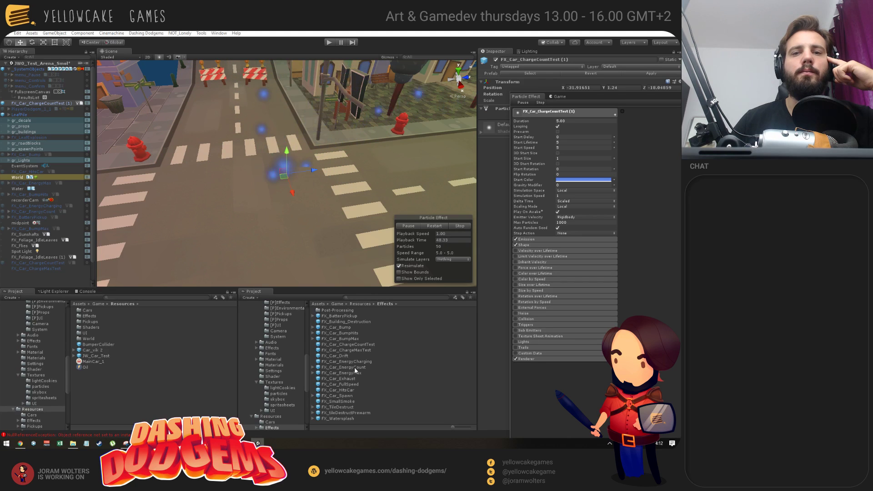
drag(357, 368, 223, 191)
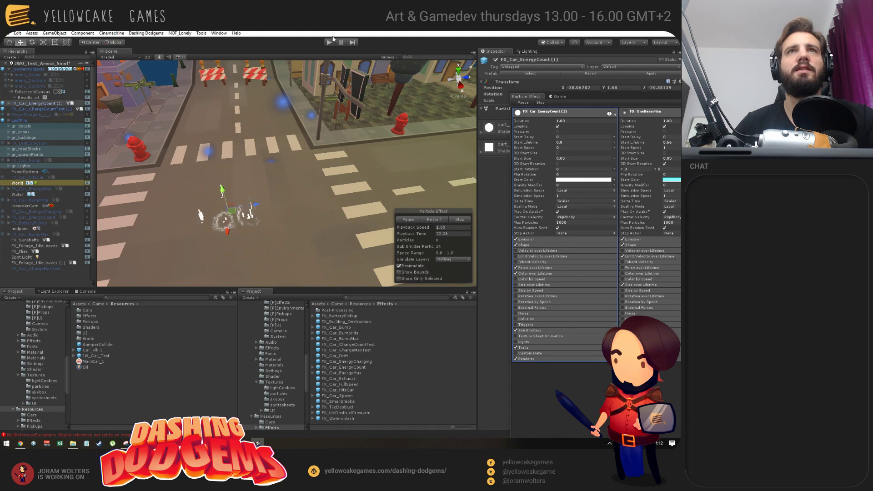
Step: Run the arena with the Game view in sight, give the car energy with the cheat, and stop play mode
key(ctrl+p)
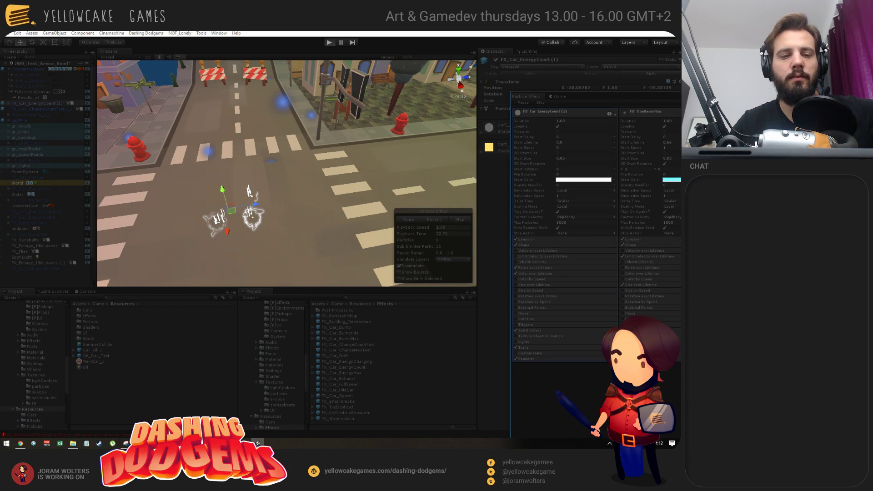
drag(814, 97, 472, 73)
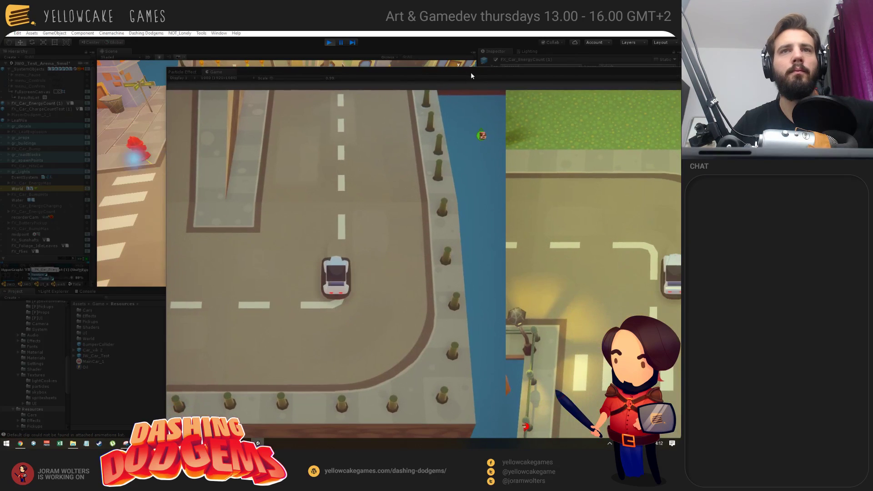
key(e)
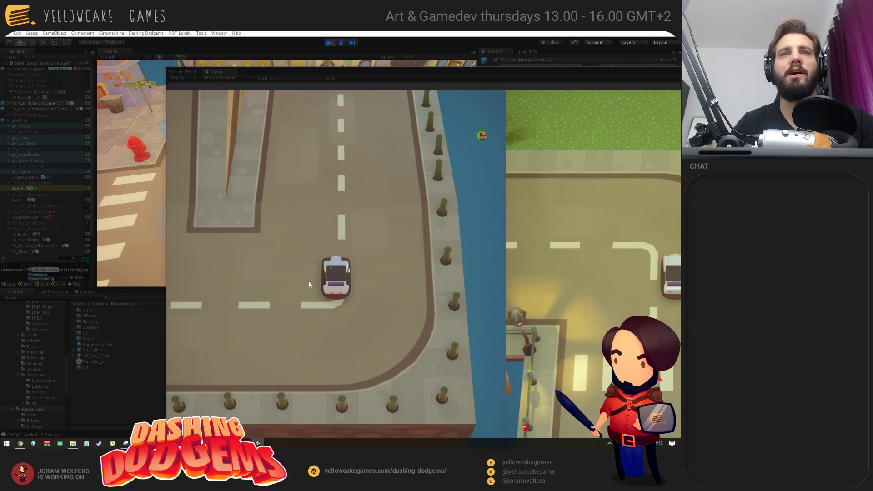
drag(392, 71, 389, 91)
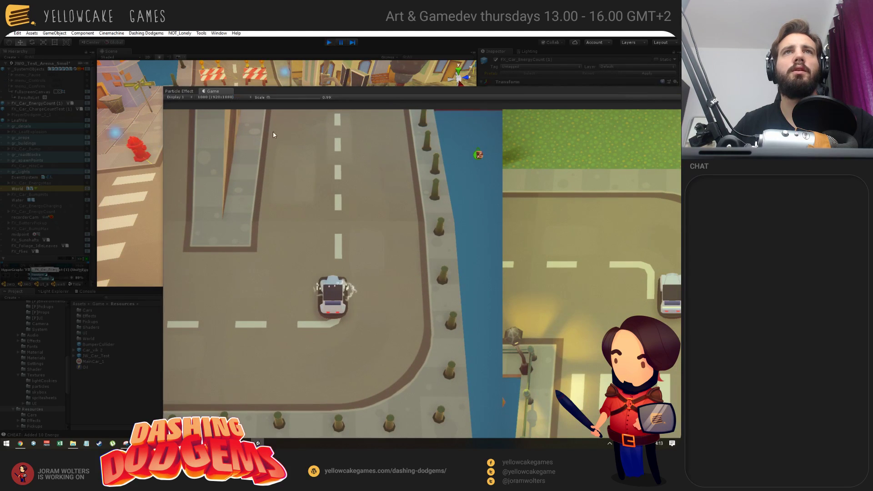
key(ctrl+p)
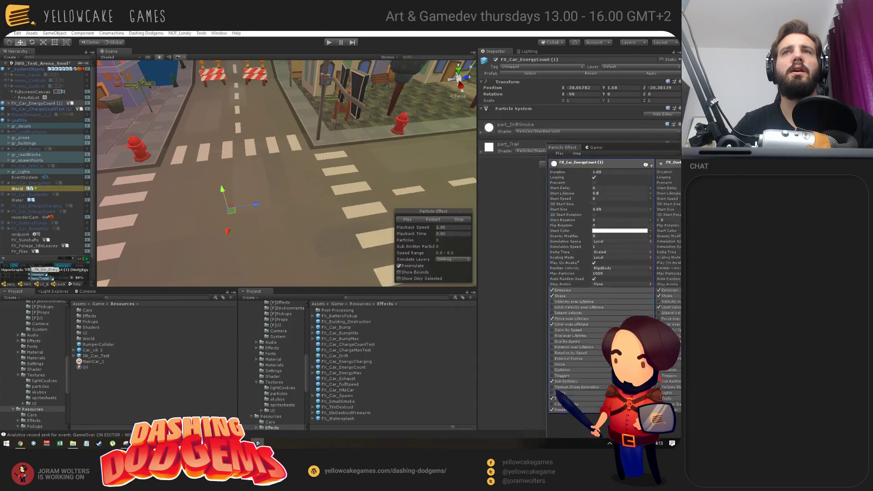
drag(657, 146, 599, 189)
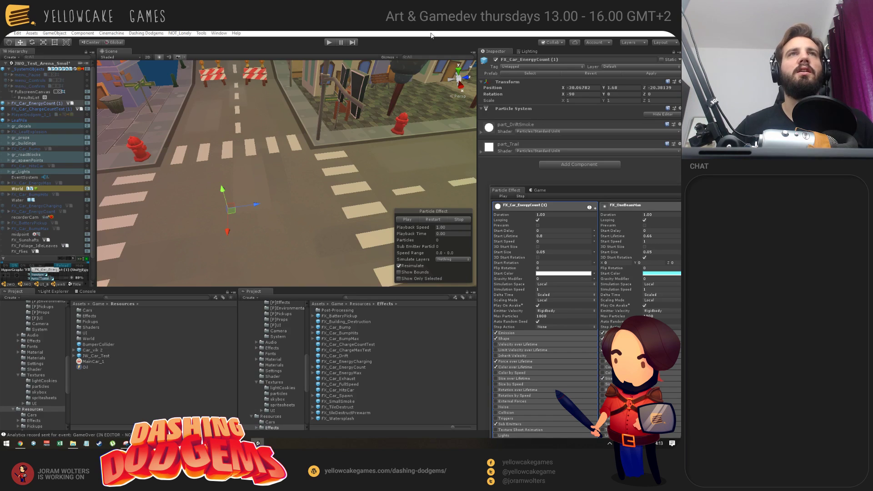
Step: Move FX_Car_EnergyCount (1) and FX_Car_ChargeCountTest (1) to the end of the scene's object list and widen the list
key(alt)
alt+drag(274, 198, 251, 201)
scroll(26, 226, down, 2)
click(36, 247)
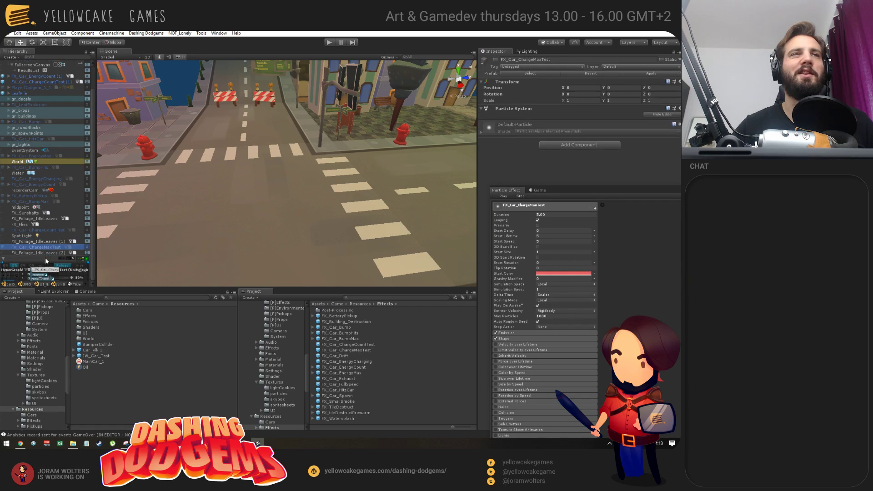
click(49, 253)
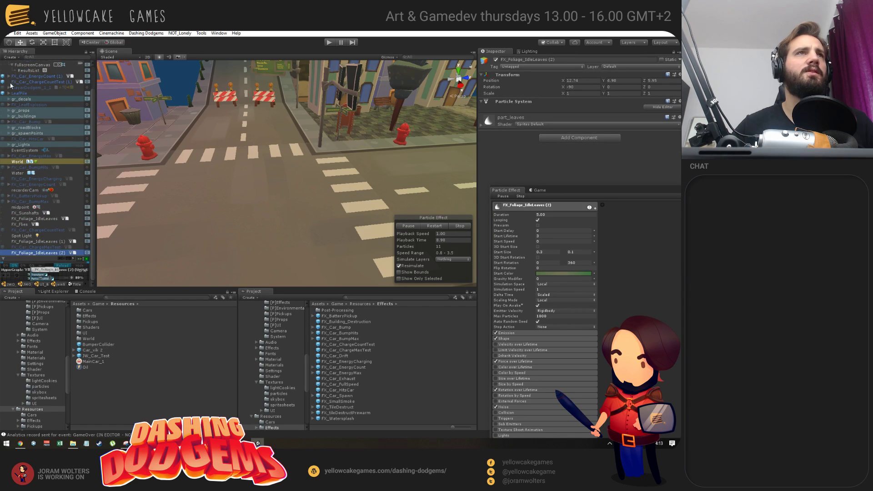
drag(41, 78, 37, 257)
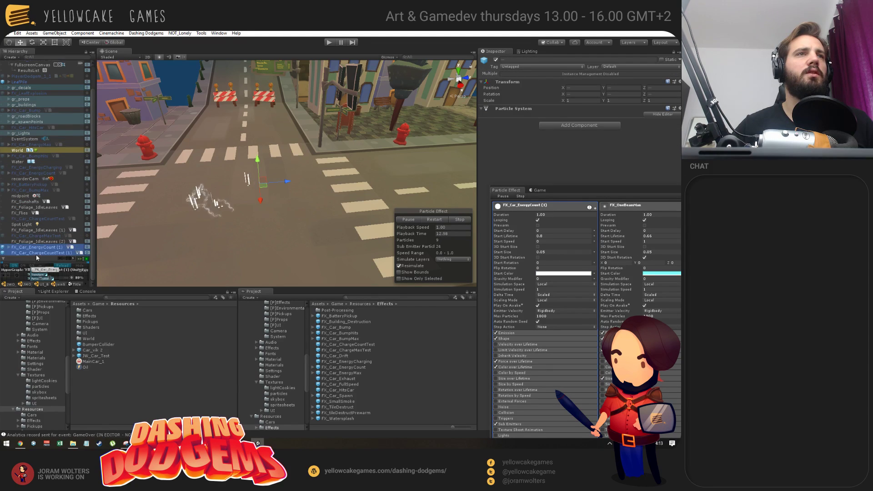
mouse_move(94, 191)
mouse_down()
mouse_move(116, 190)
mouse_move(104, 191)
mouse_up()
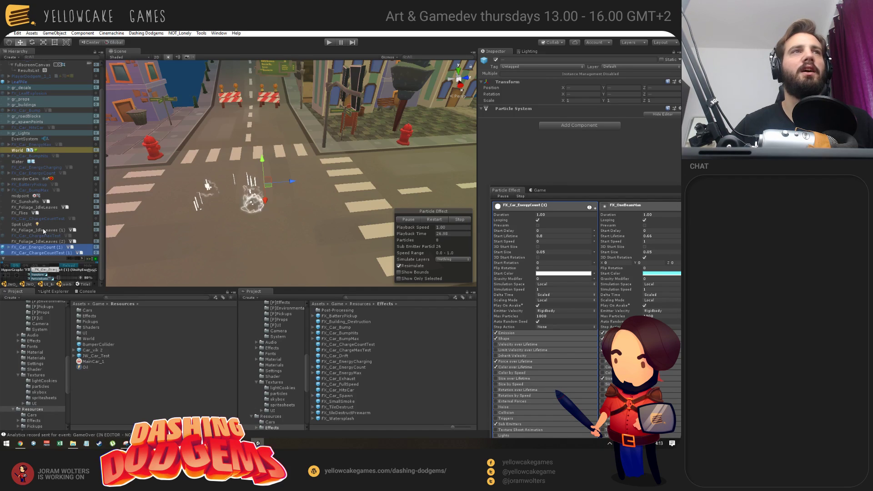
Step: Group the FX objects from FX_Car_EnergyMax down to FX_Car_ChargeCountTest (1), leaving out World, Water, recorderCam, midpoint and Spot Light
right_drag(209, 163, 269, 157)
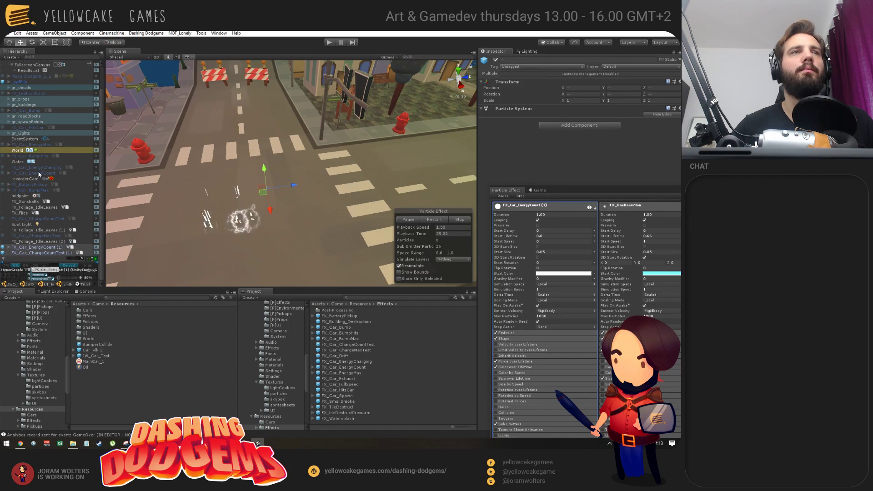
click(25, 201)
shift+click(21, 212)
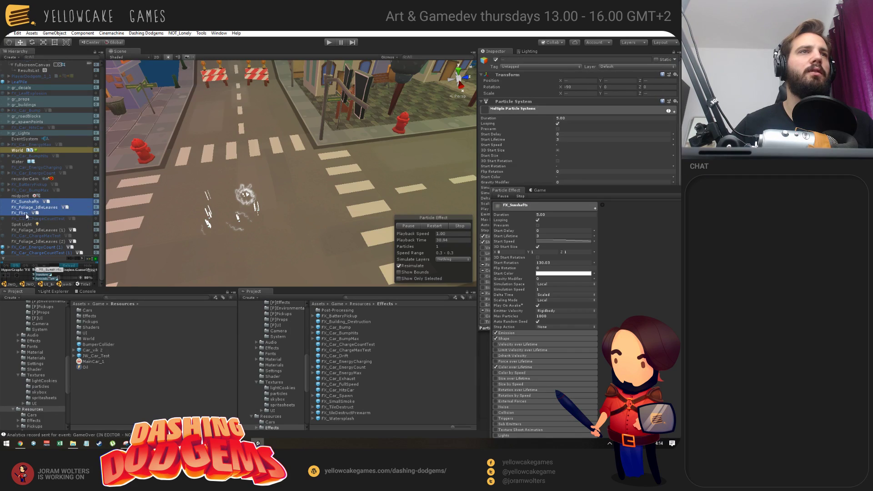
ctrl+click(27, 230)
ctrl+click(28, 235)
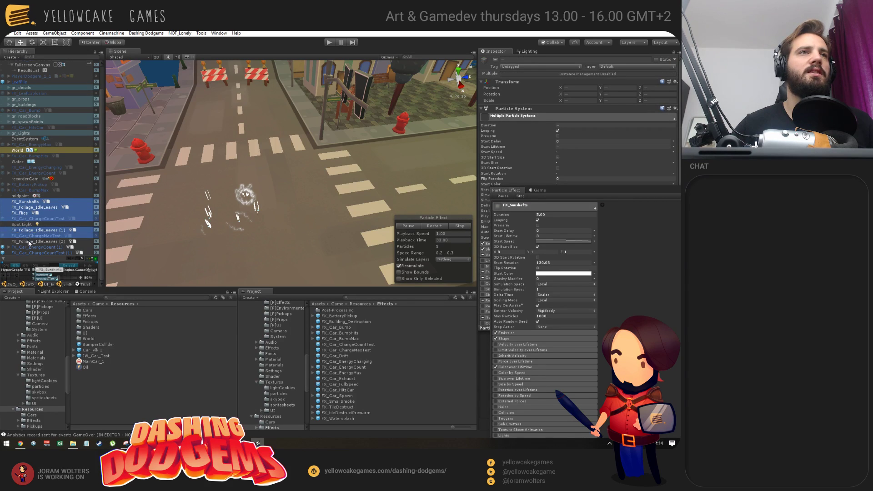
ctrl+click(28, 242)
ctrl+click(31, 253)
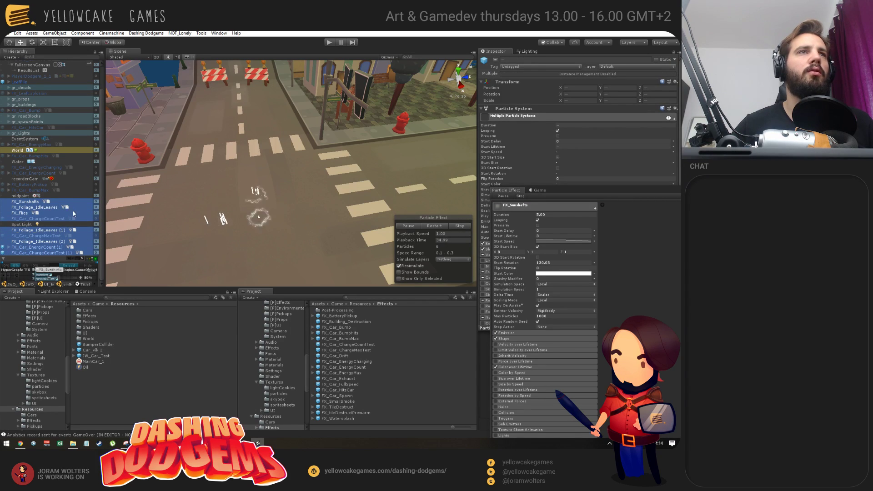
ctrl+click(27, 190)
ctrl+click(28, 184)
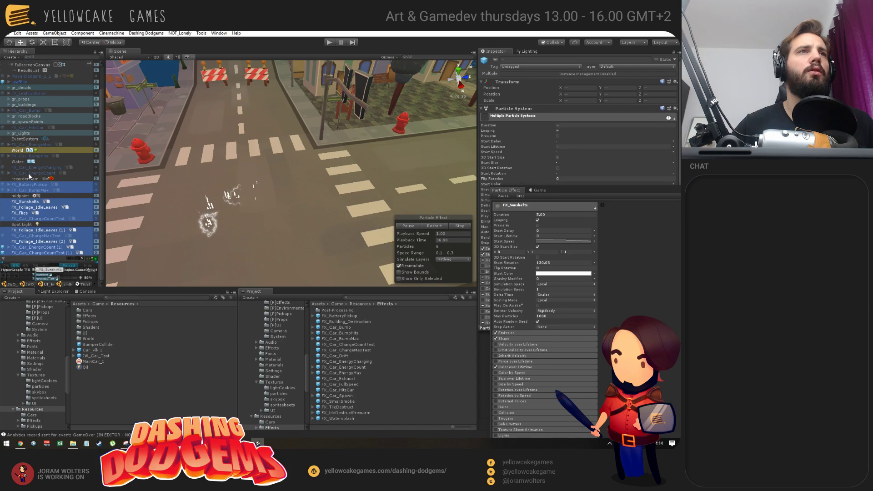
ctrl+click(28, 173)
ctrl+click(29, 168)
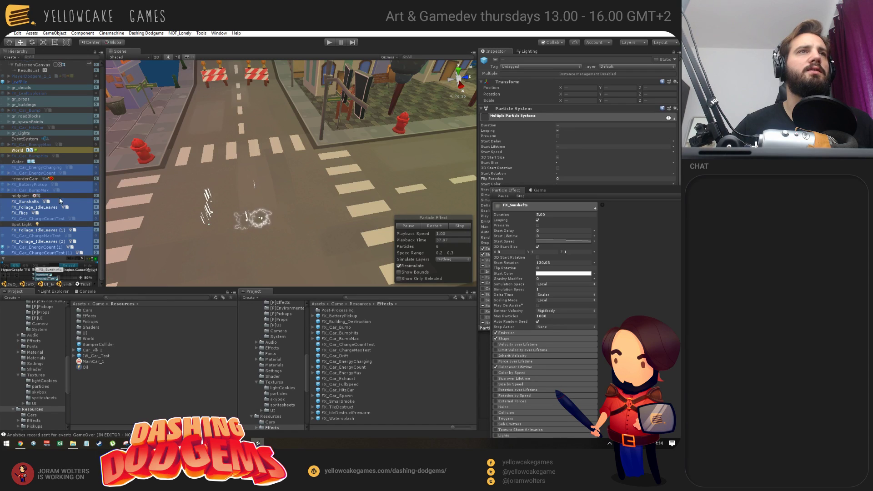
ctrl+click(28, 156)
ctrl+click(29, 145)
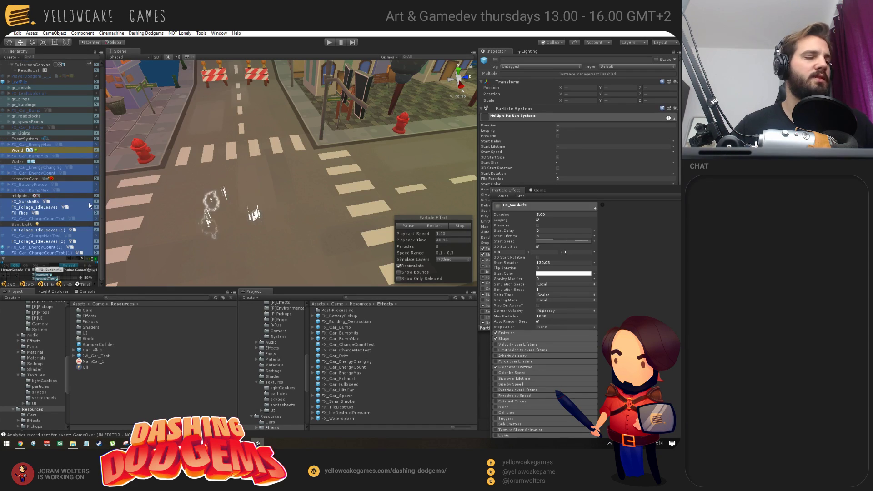
key(ctrl+g)
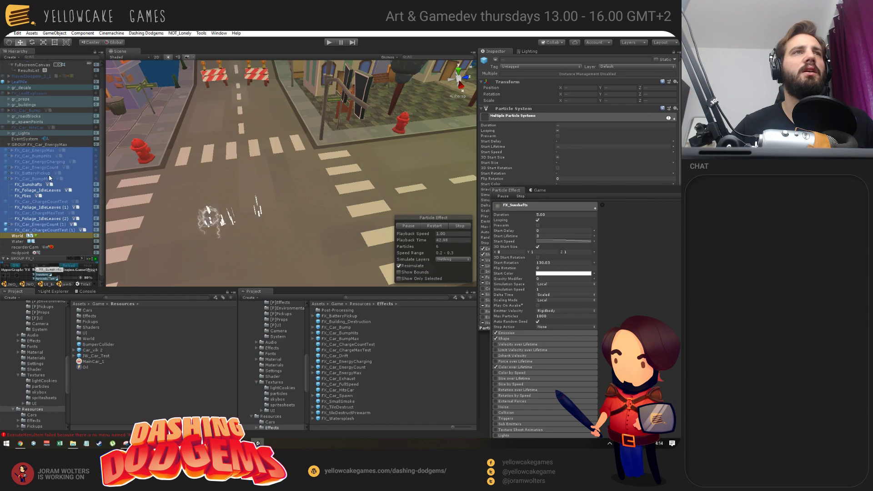
Step: Rename the new effects group as gr_FX Builder and collapse it in the scene's object list
click(30, 145)
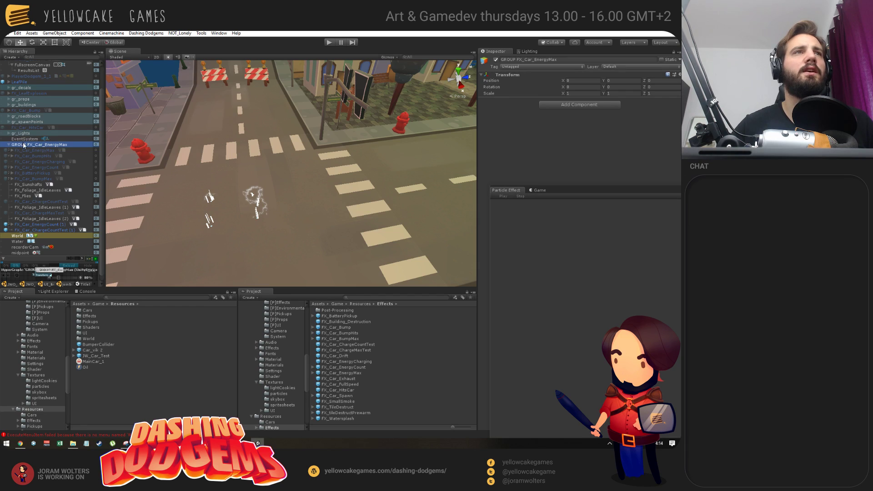
key(F2)
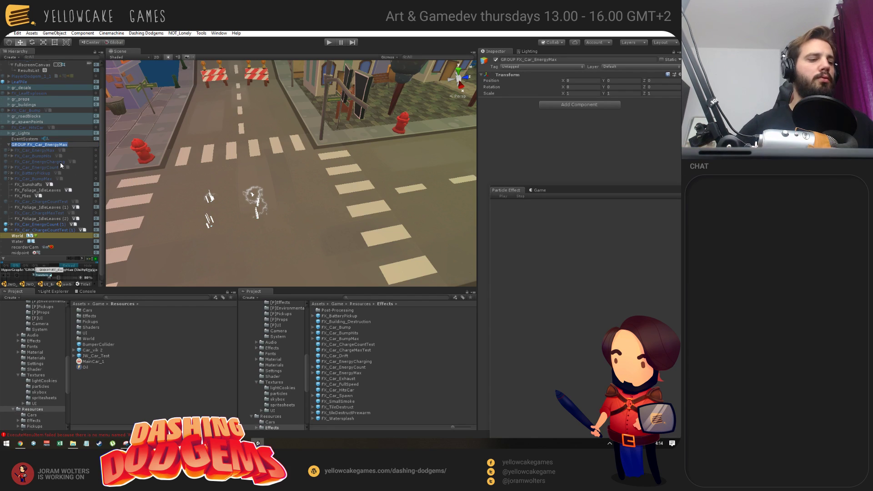
text(gr)
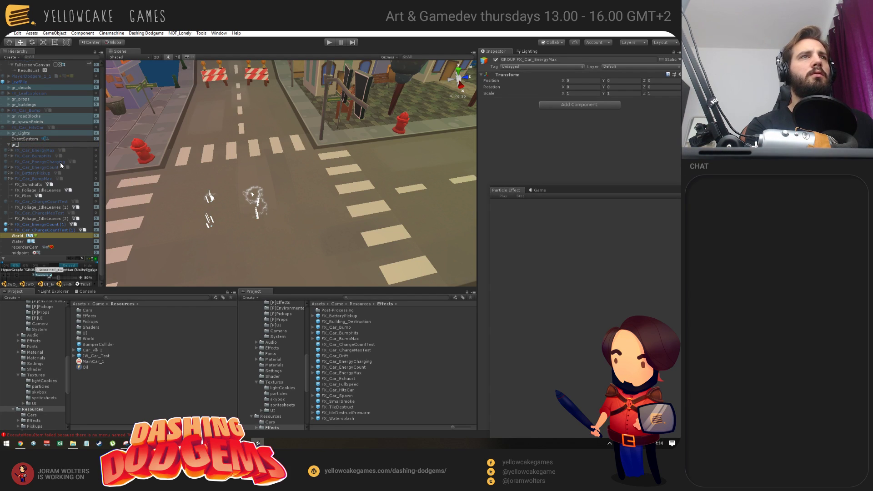
text(_FX)
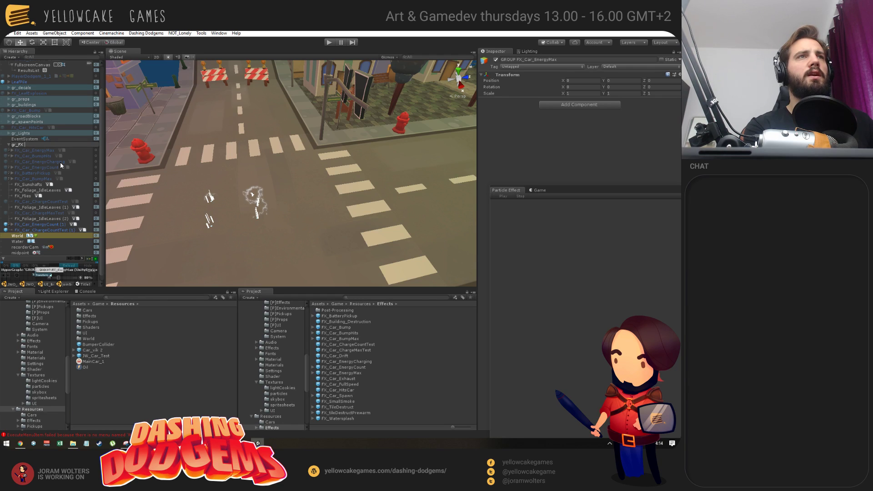
text( Builder)
key(Return)
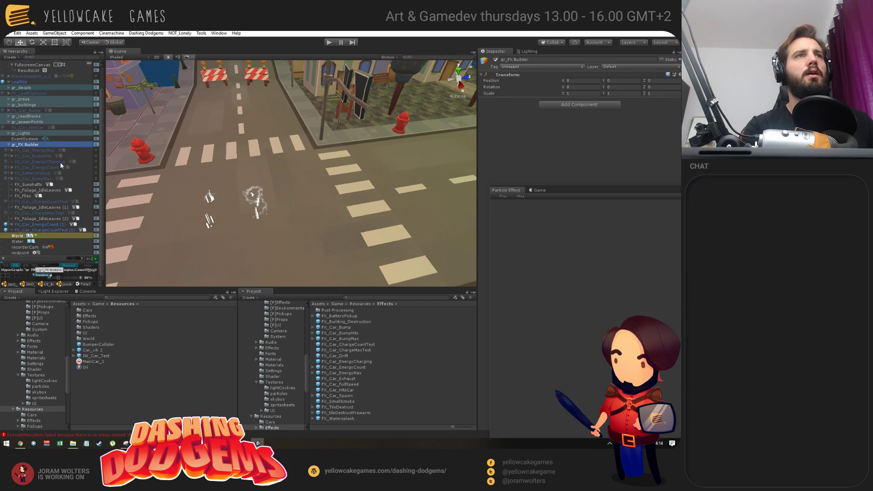
click(9, 144)
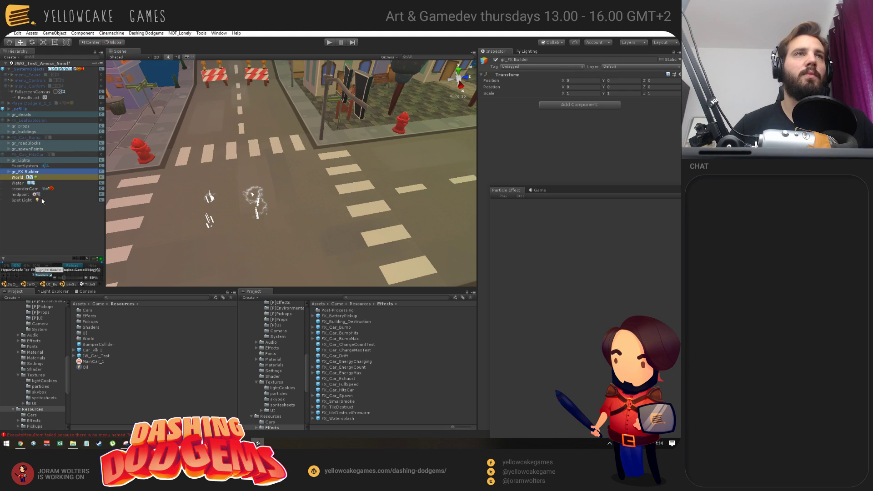
Step: Examine the whole arena from several angles, with the gr_props group and its contents highlighted
alt+right_drag(377, 203, 314, 191)
alt+drag(314, 191, 285, 197)
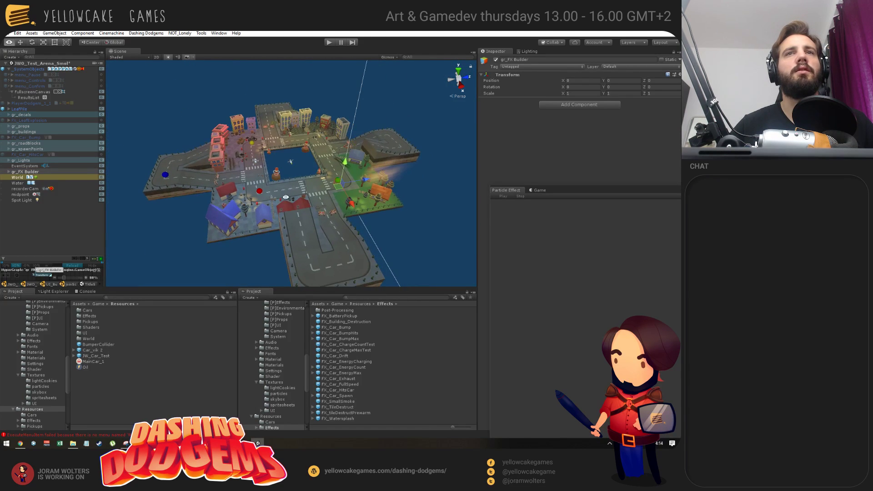
click(9, 129)
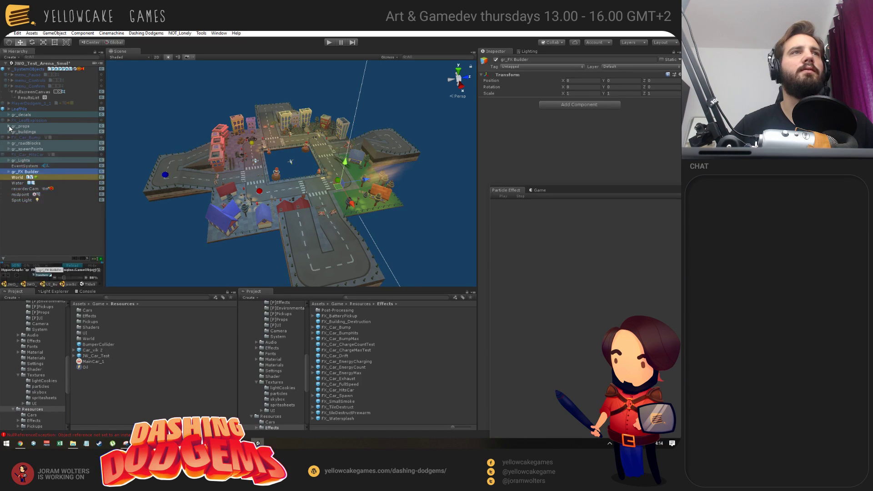
click(23, 127)
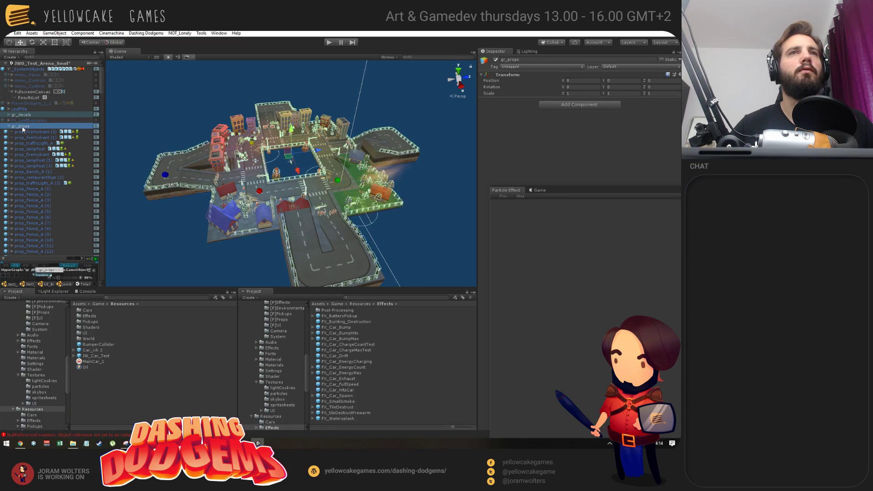
click(21, 131)
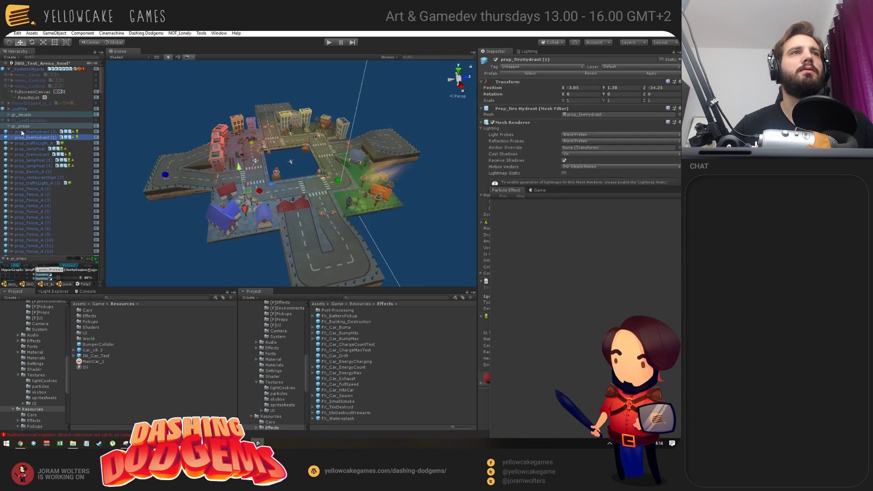
click(9, 126)
click(20, 126)
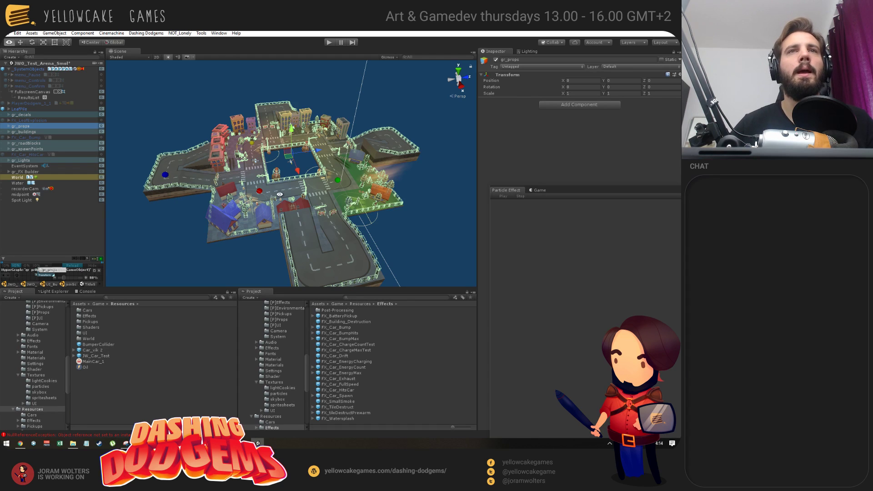
alt+drag(280, 194, 266, 193)
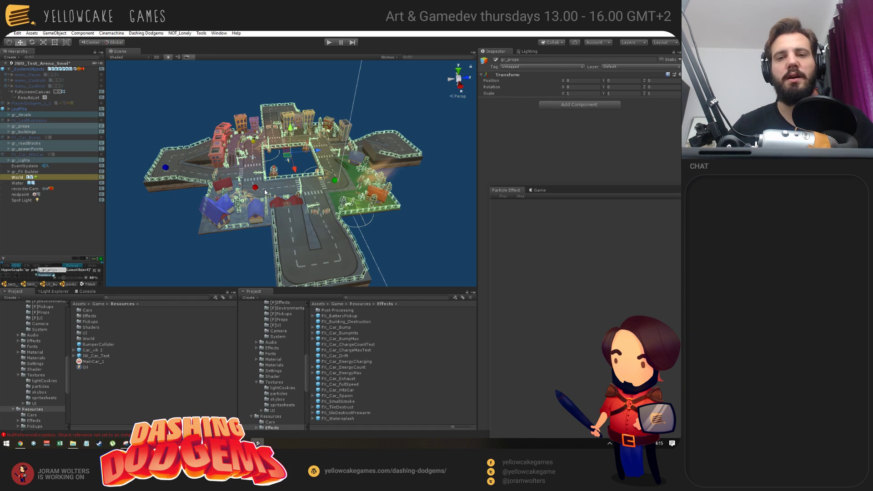
alt+drag(229, 184, 269, 201)
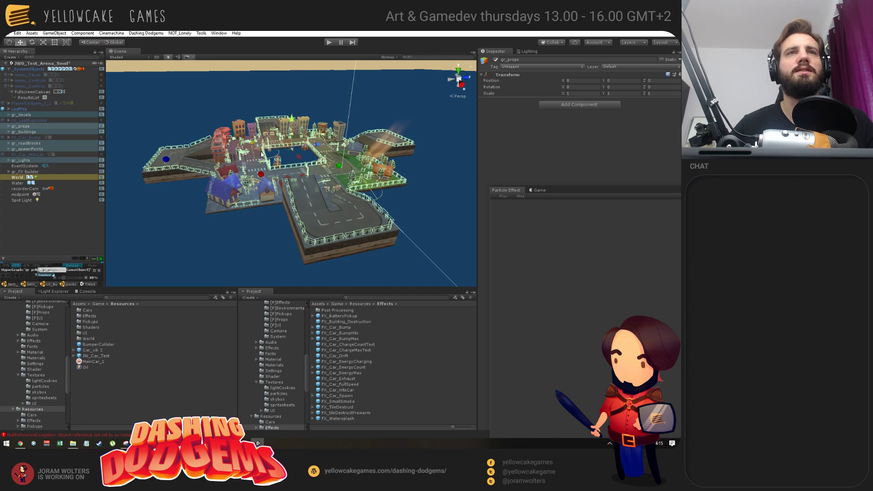
alt+drag(261, 154, 258, 160)
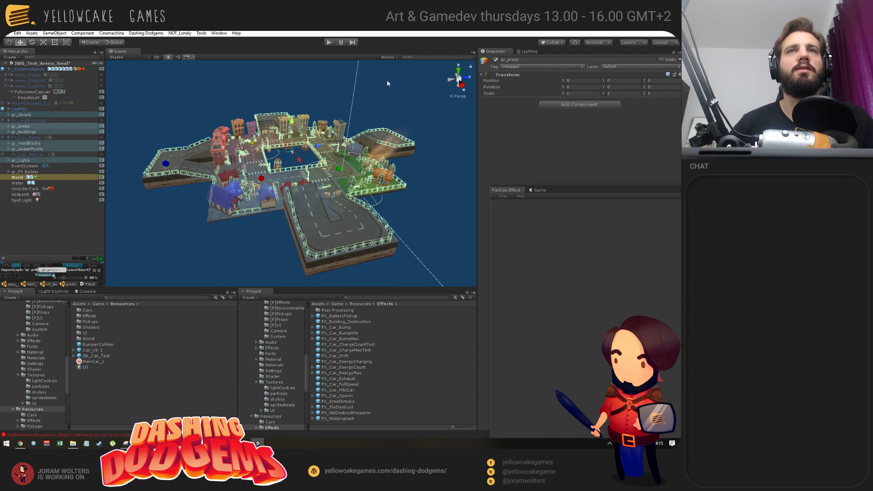
alt+drag(313, 216, 323, 252)
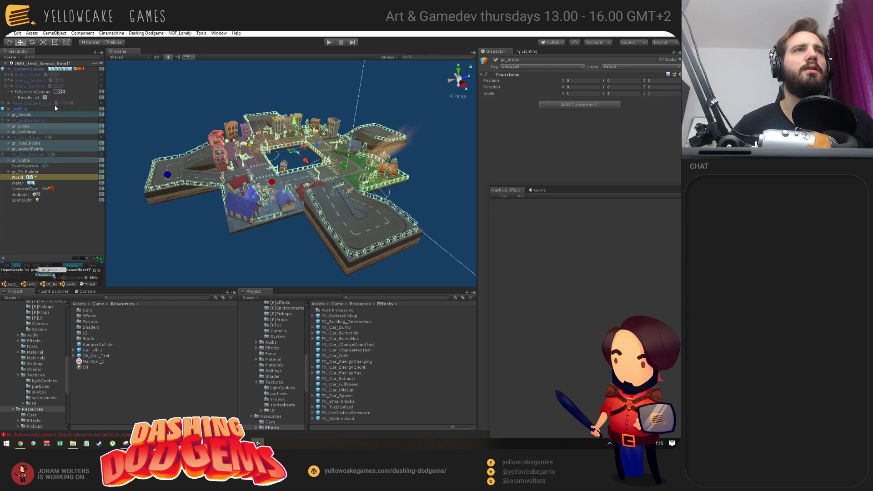
Step: Delete the duplicates FX_Foliage_IdleLeaves (1) and FX_Foliage_IdleLeaves (2) from the gr_FX Builder group
click(22, 172)
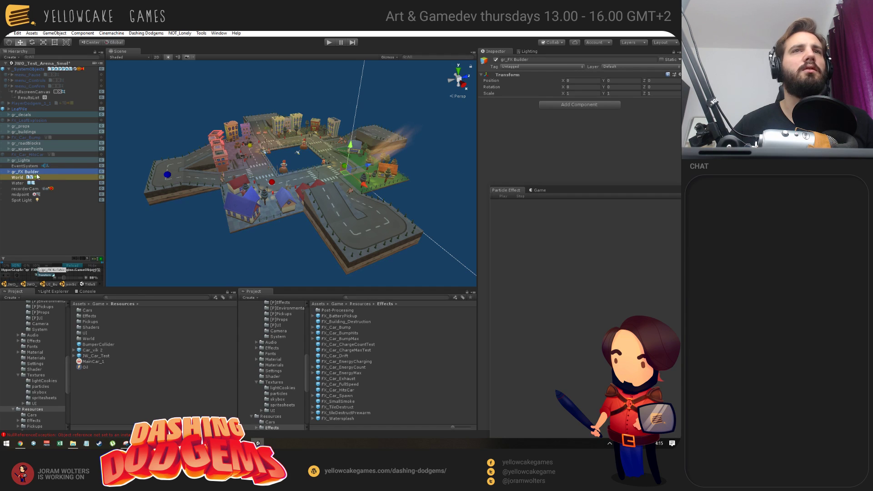
key(w)
right_drag(274, 206, 279, 184)
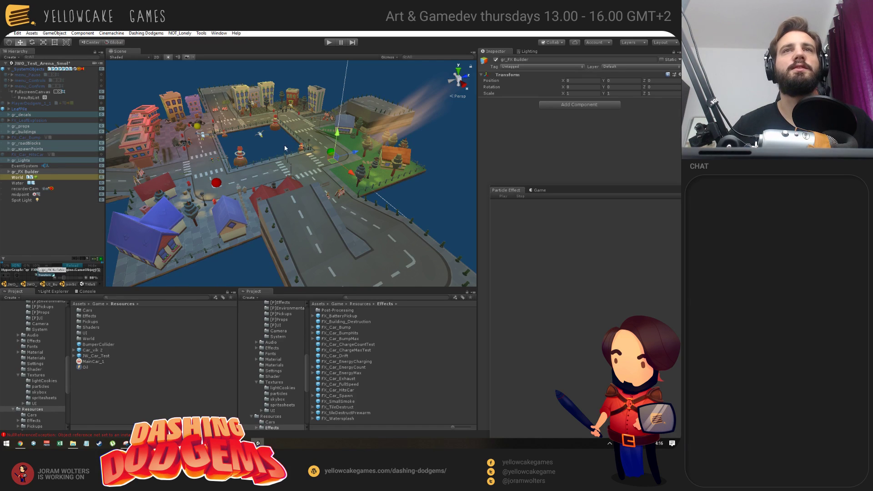
alt+drag(284, 147, 272, 159)
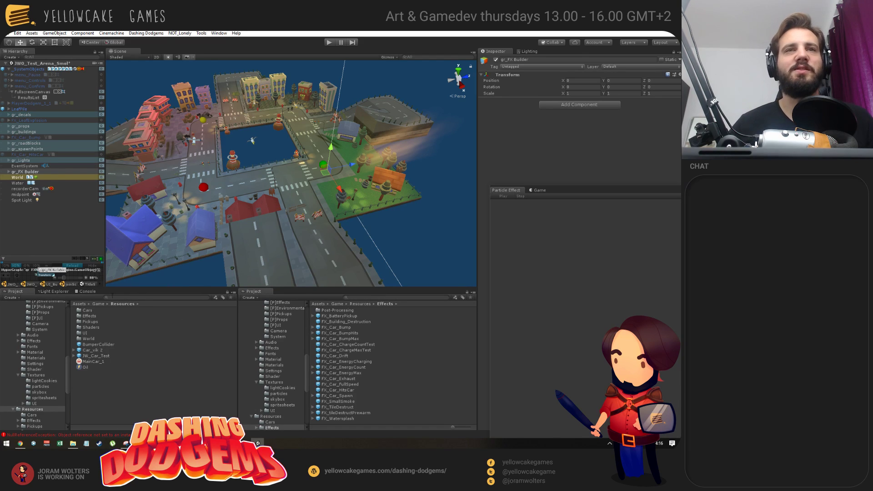
alt+drag(197, 190, 1, 138)
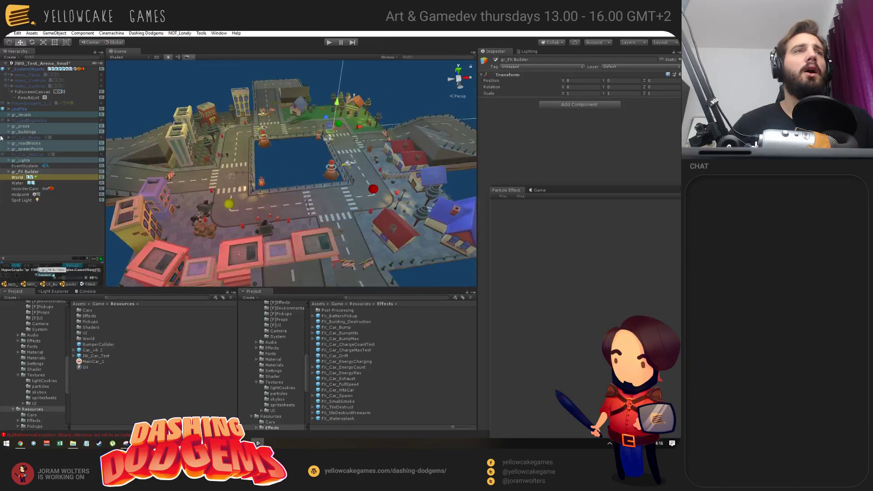
click(8, 172)
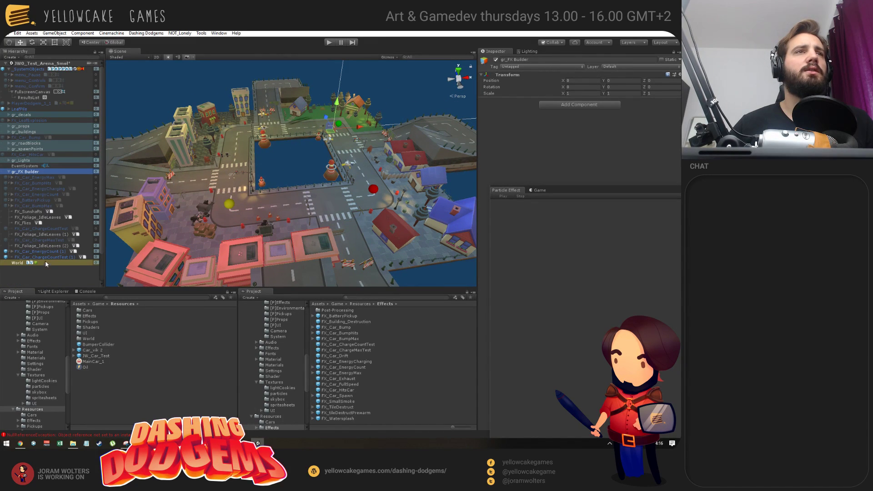
click(47, 234)
key(Delete)
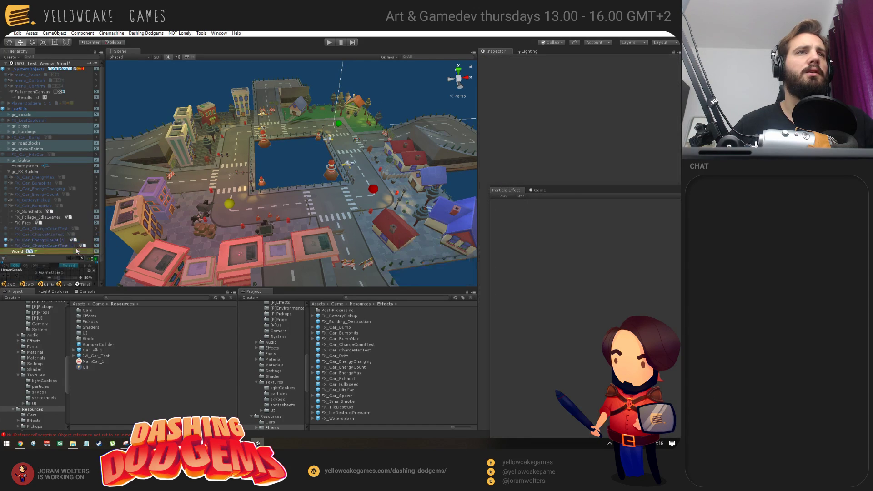
Step: Frame FX_Car_EnergyCount (1) in the scene and view it on the crossing facing the road barriers
alt+drag(304, 191, 298, 221)
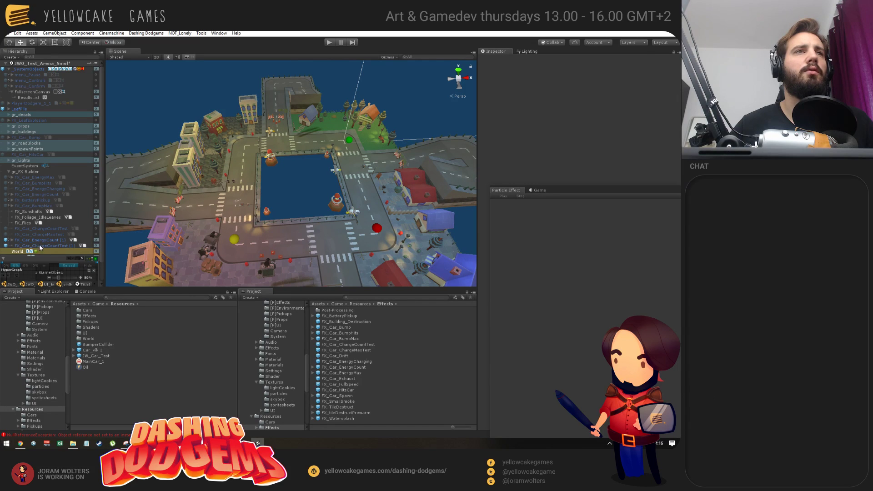
click(47, 239)
key(f)
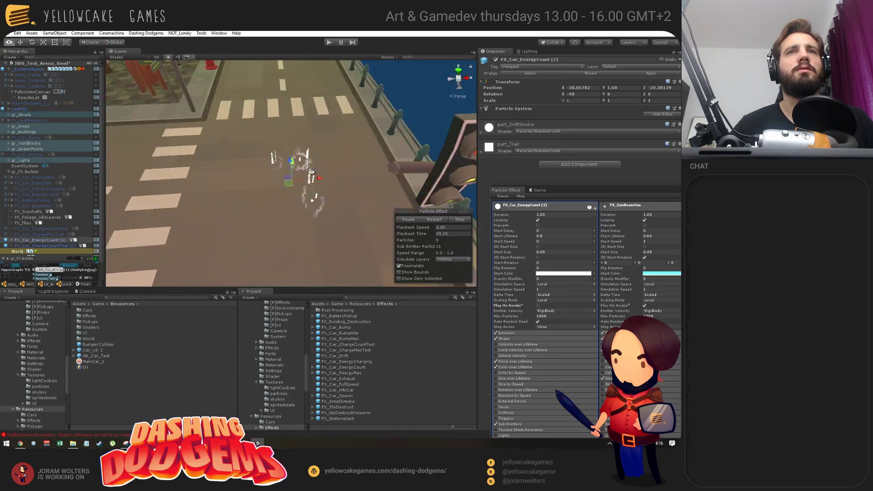
alt+drag(312, 172, 283, 146)
Step: Switch to the Twitch channel page in Chrome to check the live stream, and return to the crossing effects in Unity
key(alt+Tab)
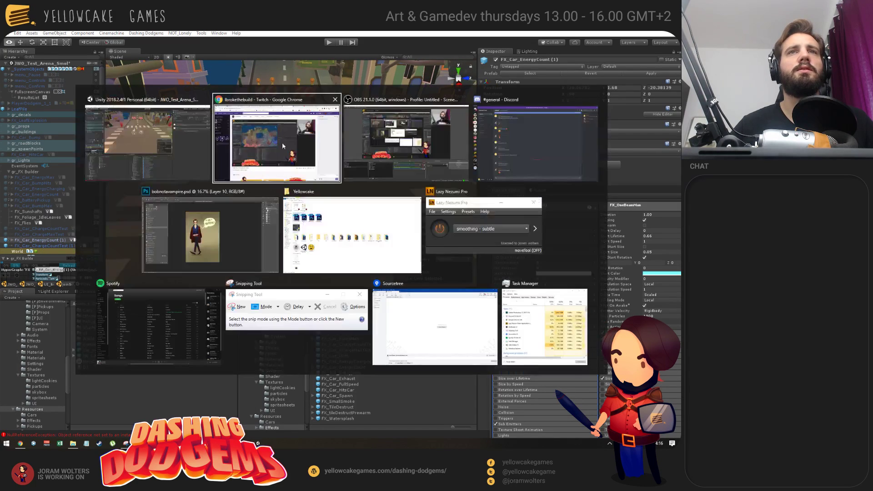
click(262, 148)
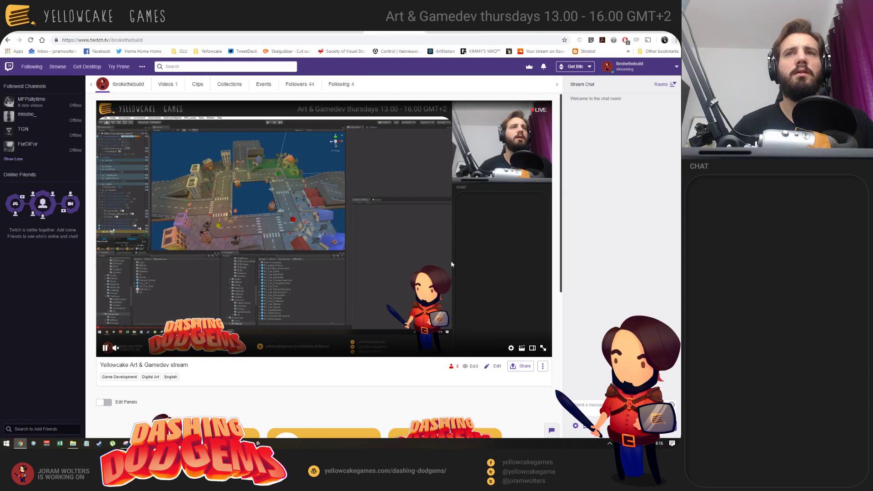
key(alt+Tab)
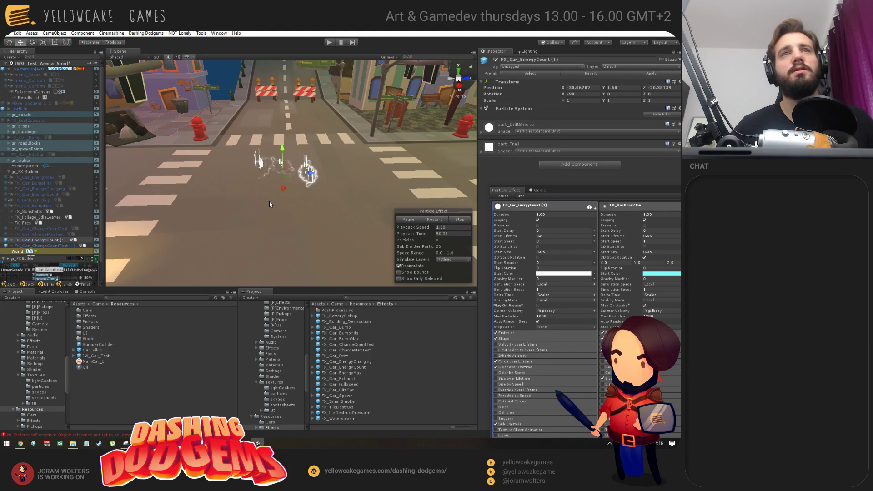
alt+drag(276, 198, 296, 224)
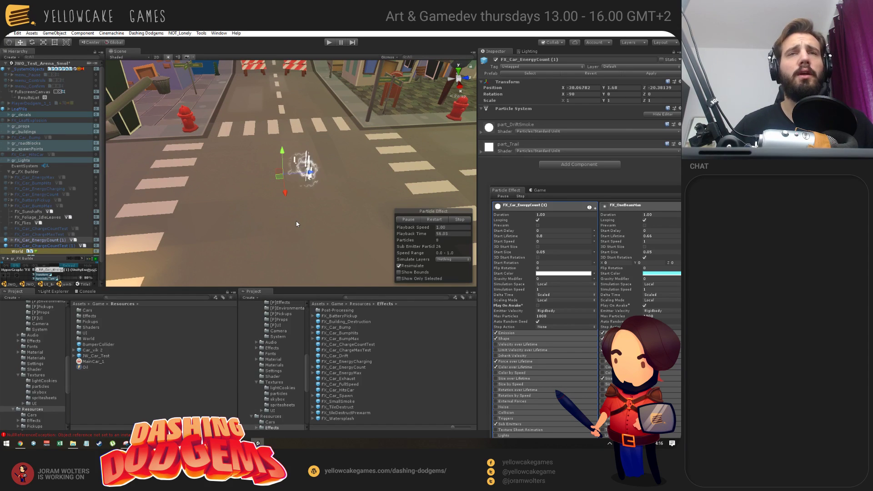
Step: Select FX_Car_ChargeCountTest (1) in the gr_FX Builder group and view its particles on the crossing
scroll(295, 157, up, 3)
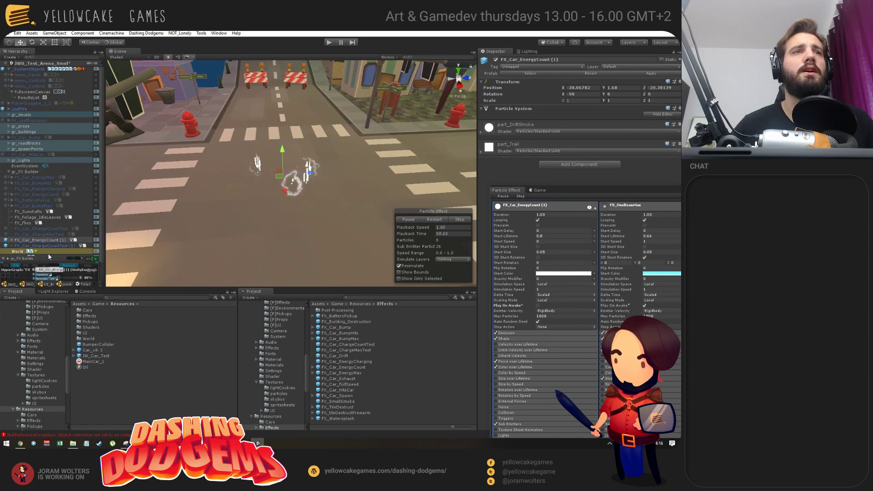
scroll(40, 246, down, 2)
click(59, 224)
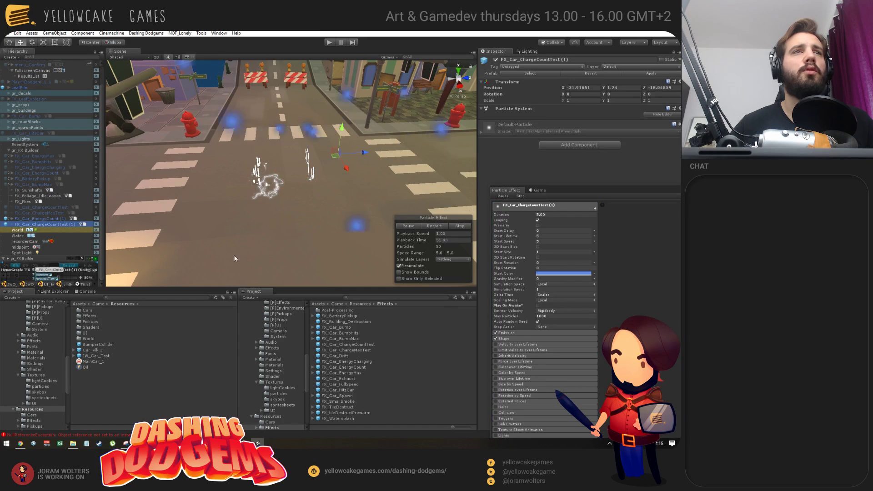
alt+drag(382, 173, 468, 172)
Step: Reposition the floating Particle Effect window so the Inspector's components stay visible, keeping the settings of FX_Car_ChargeCountTest (1) shown
drag(582, 187, 532, 101)
click(488, 102)
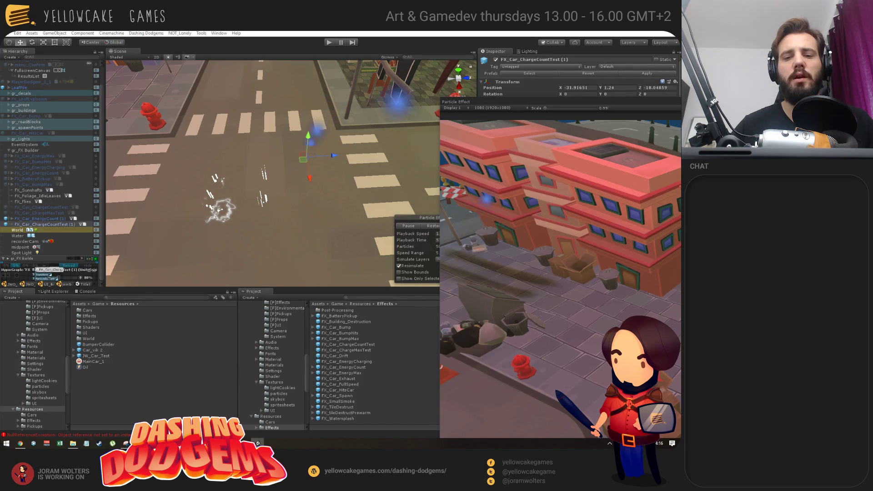
click(456, 102)
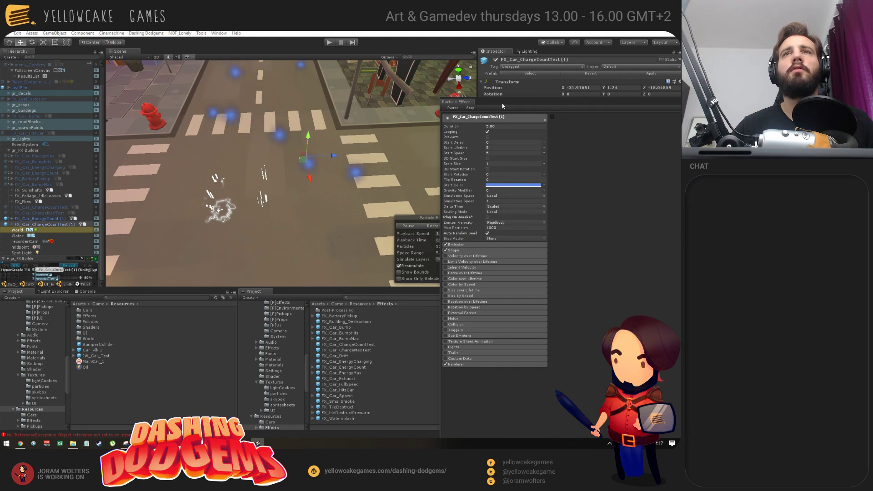
drag(501, 102, 571, 156)
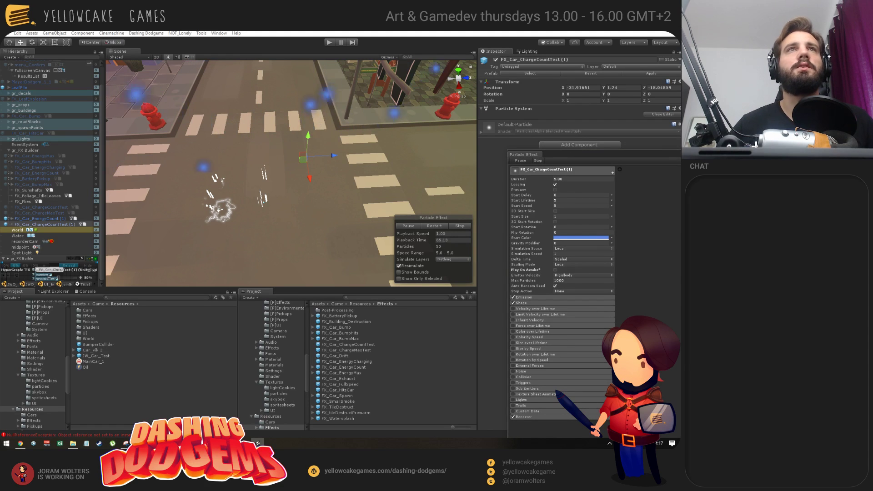
alt+drag(298, 137, 182, 241)
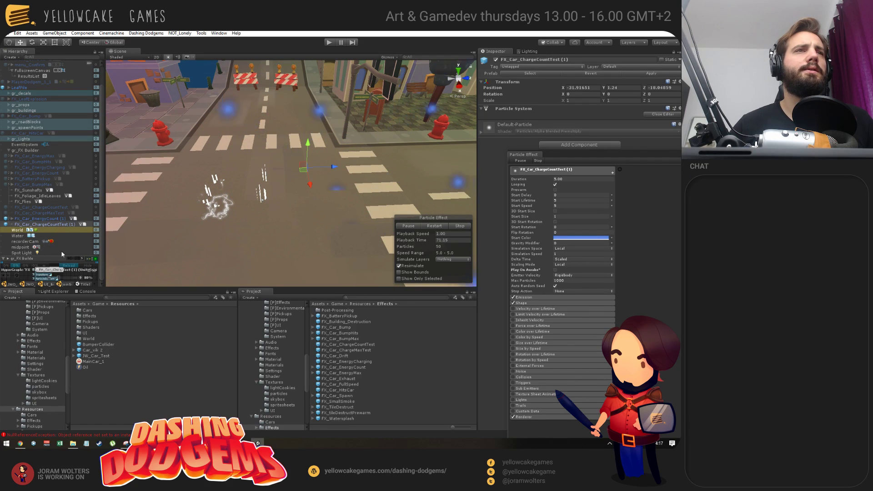
click(69, 224)
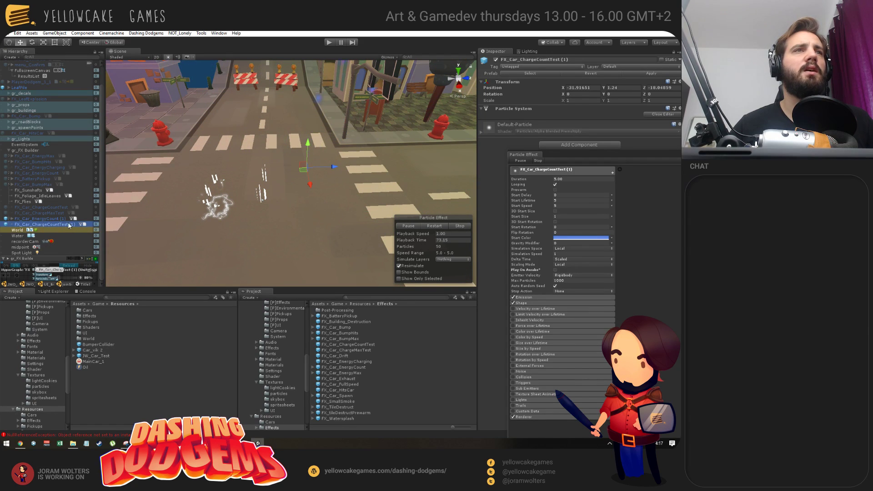
click(53, 225)
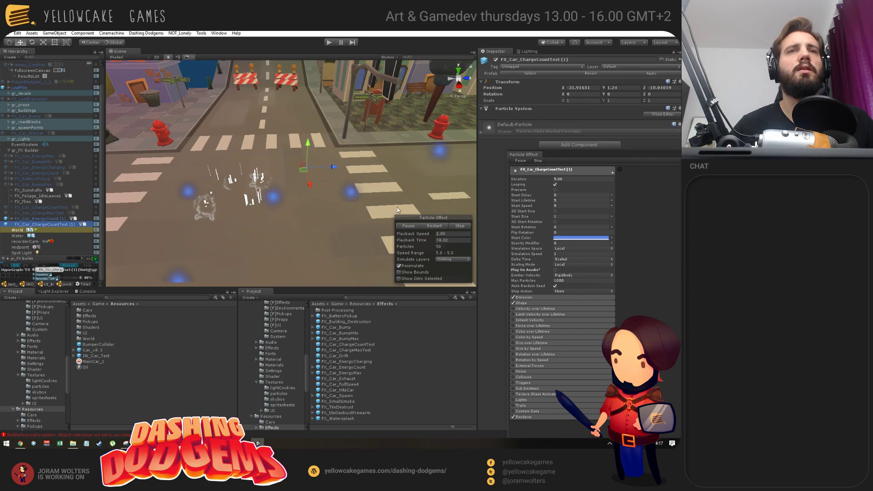
Step: Search the project assets for onebe, and add FX_OneBeamMan to the crossing as a child of FX_Car_ChargeCountTest (1)
click(349, 297)
text(onebe)
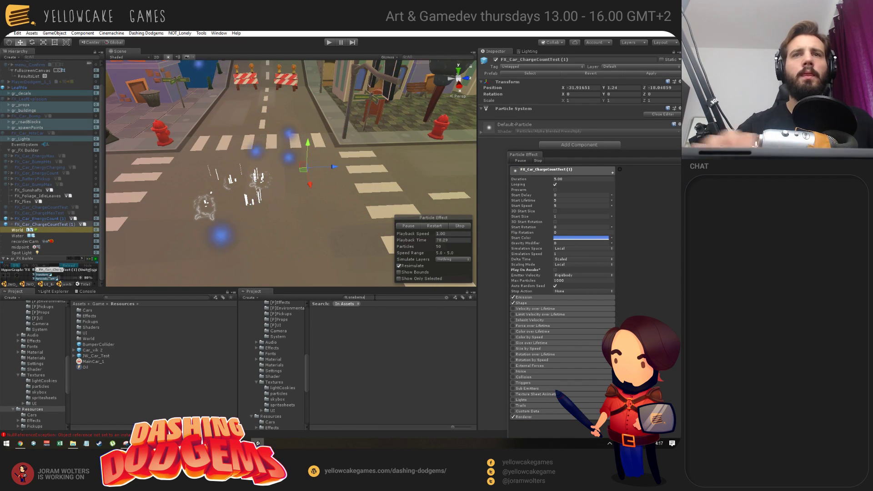
drag(345, 311, 293, 223)
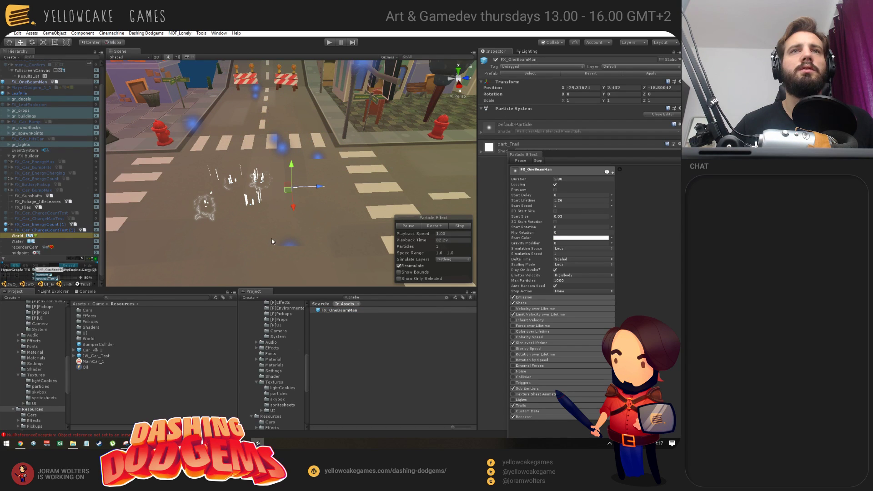
right_drag(312, 149, 295, 156)
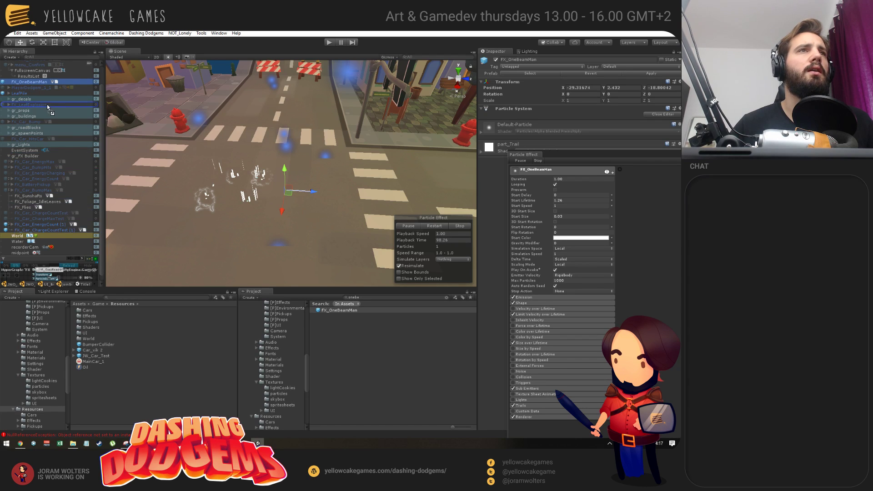
drag(47, 105, 56, 231)
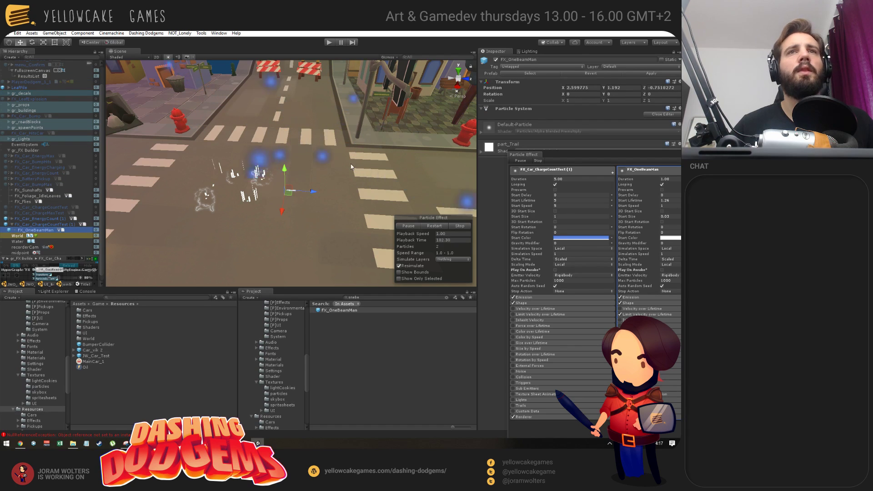
Step: Set the X rotation of FX_OneBeamMan to -90
scroll(351, 167, up, 2)
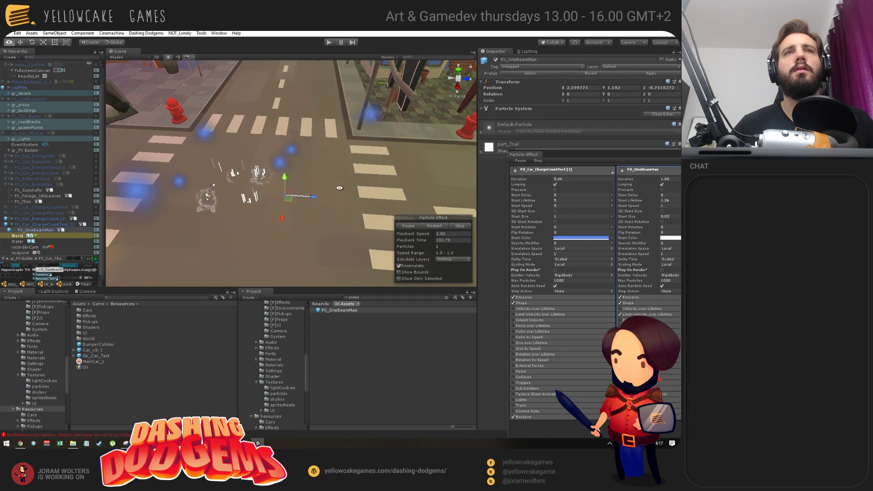
click(577, 94)
text(90)
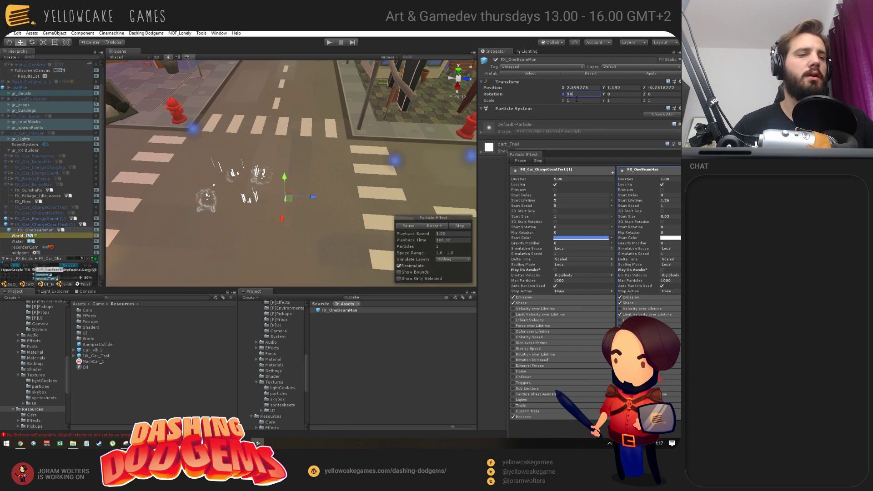
key(BackSpace)
key(BackSpace)
text(-)
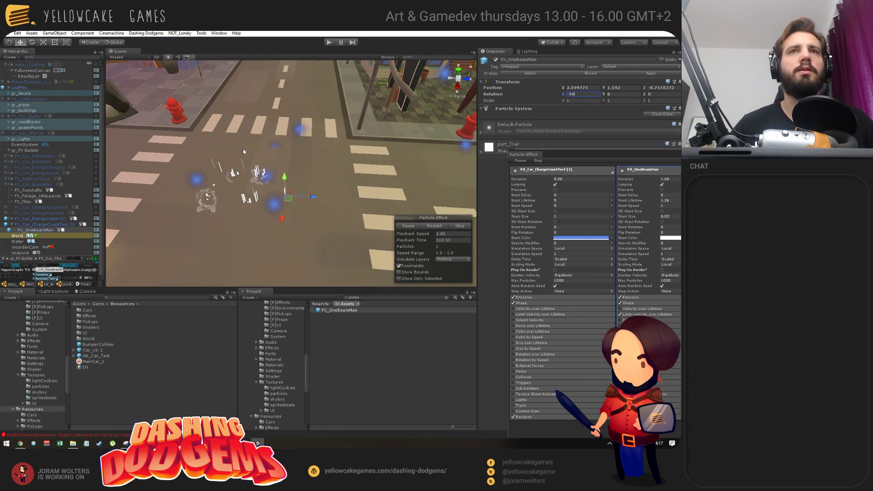
text(90)
Step: Set the position of FX_OneBeamMan to 0, 0, 0 so it sits at its parent's origin
alt+drag(217, 225, 282, 182)
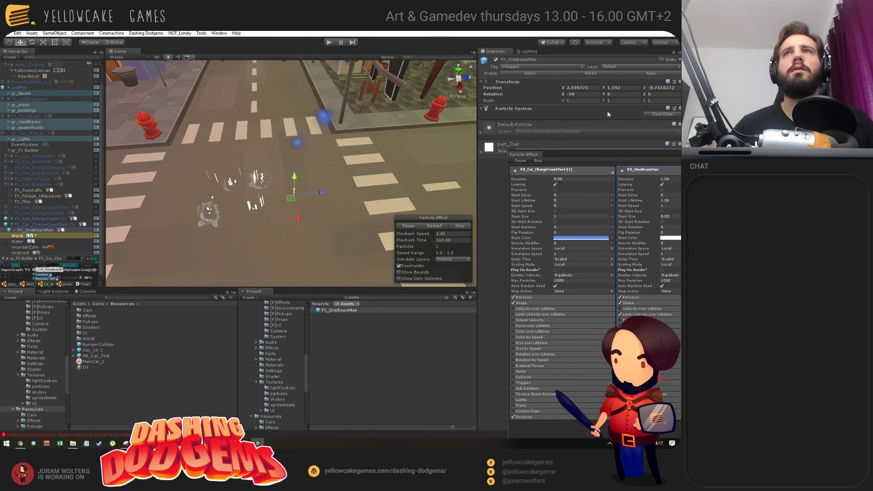
click(594, 88)
text(0)
key(Tab)
text(0)
key(Tab)
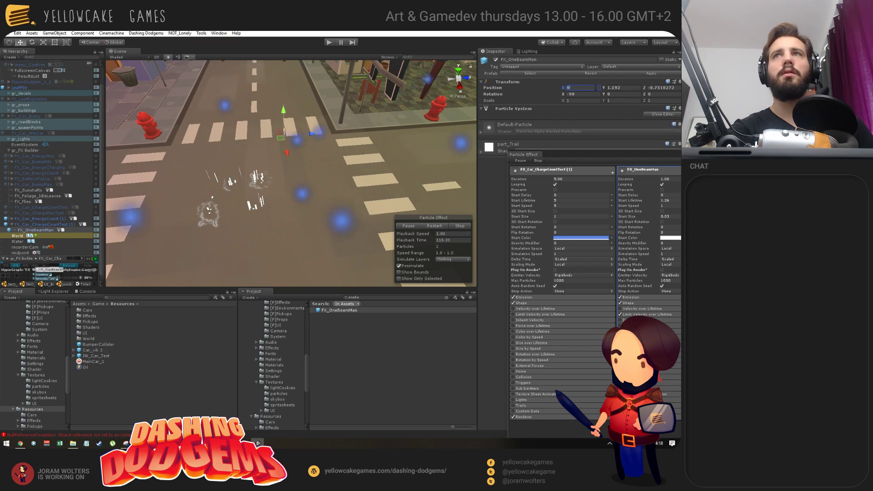
text(0)
key(Return)
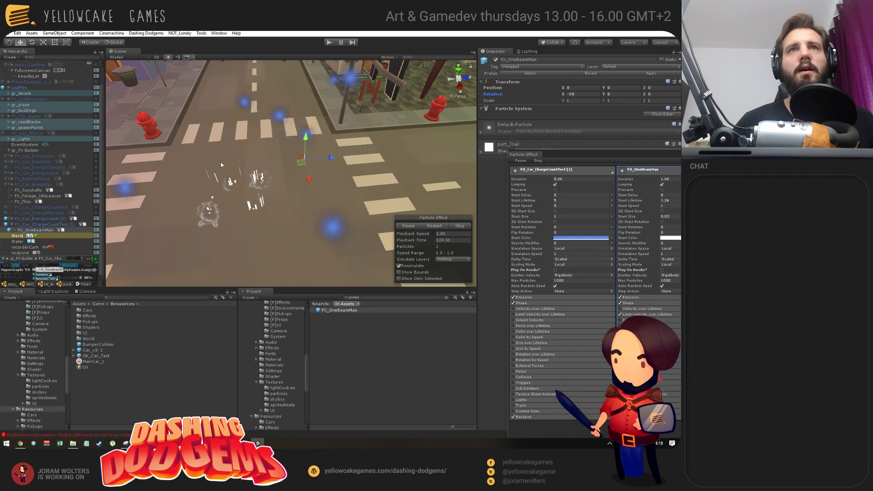
Step: Select the parent FX_Car_ChargeCountTest (1) and raise it above the crossing to a Y position of about 1.8
alt+drag(334, 188, 380, 178)
alt+right_drag(380, 177, 406, 206)
alt+drag(405, 206, 89, 213)
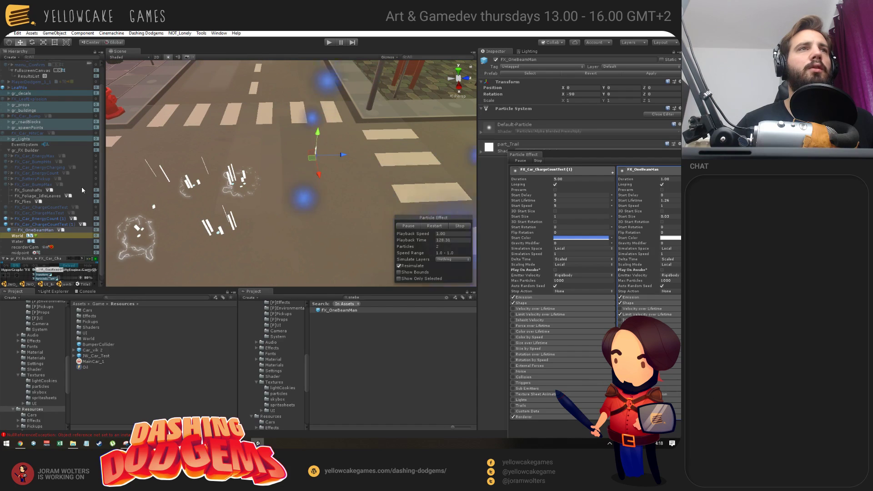
scroll(44, 226, down, 1)
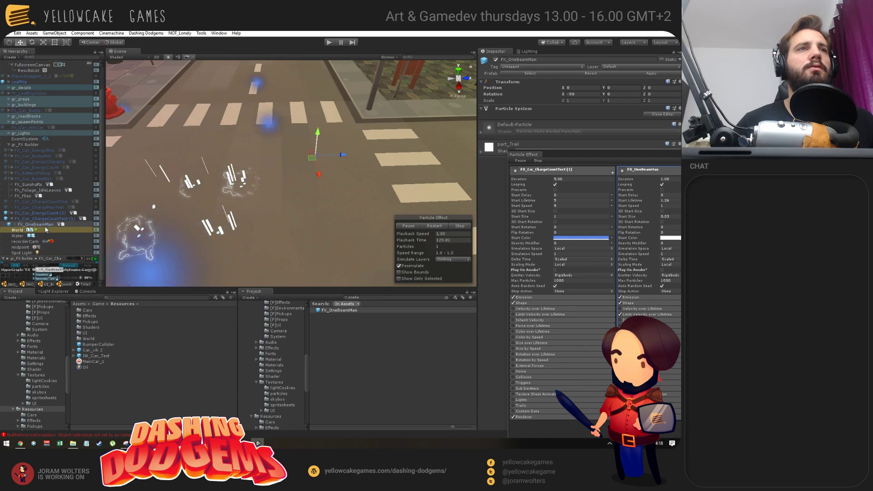
click(44, 219)
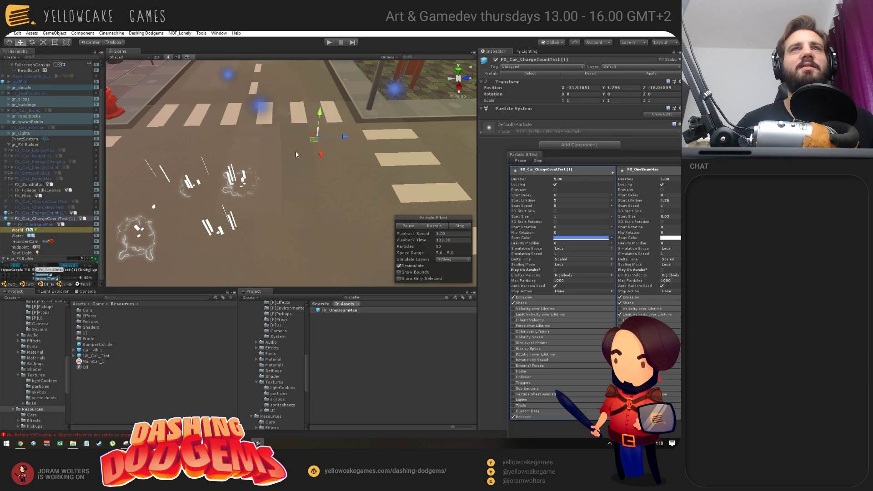
Step: Switch to the Twitch channel page in Chrome to check the stream picture, and return to Unity
key(super+Tab)
click(277, 137)
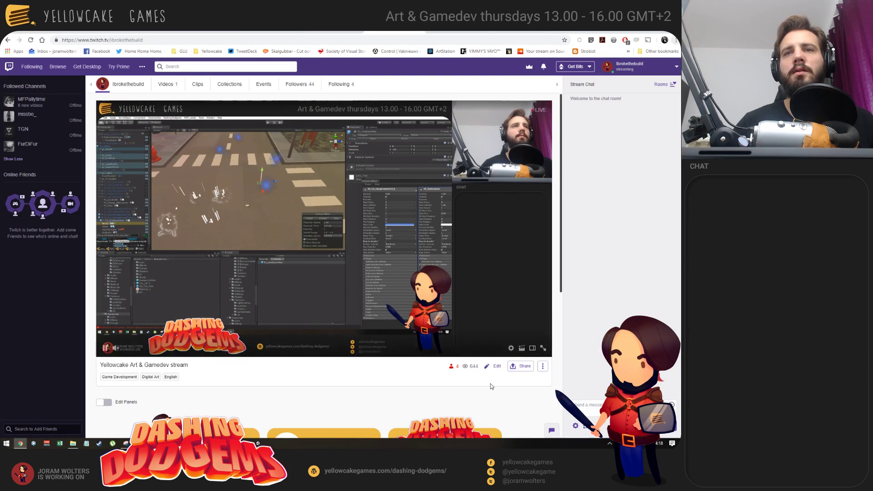
key(alt+Tab)
Step: Set the start color of FX_Car_ChargeCountTest (1) to white (FFFFFF) and its start speed to 0
right_drag(327, 245, 352, 229)
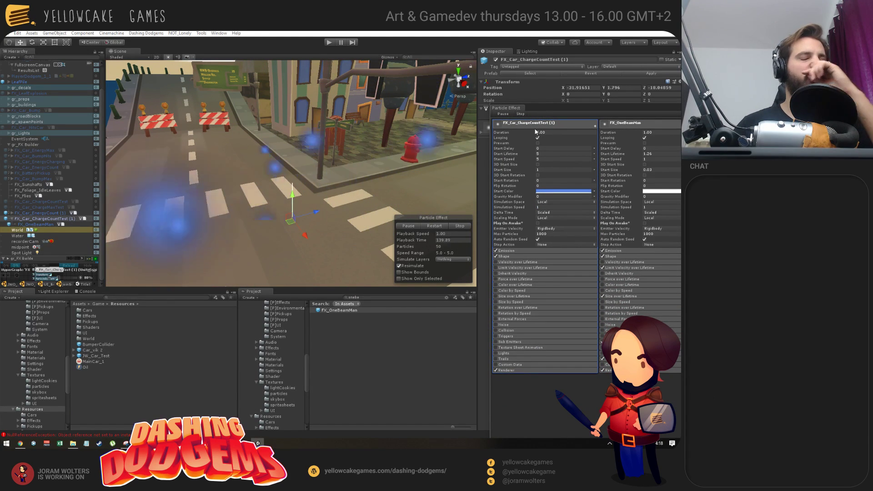
click(544, 191)
drag(114, 229, 101, 195)
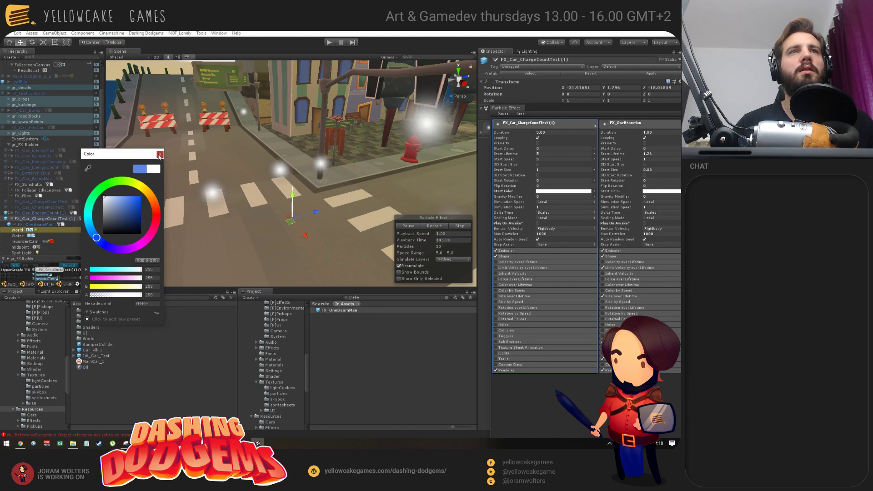
click(160, 155)
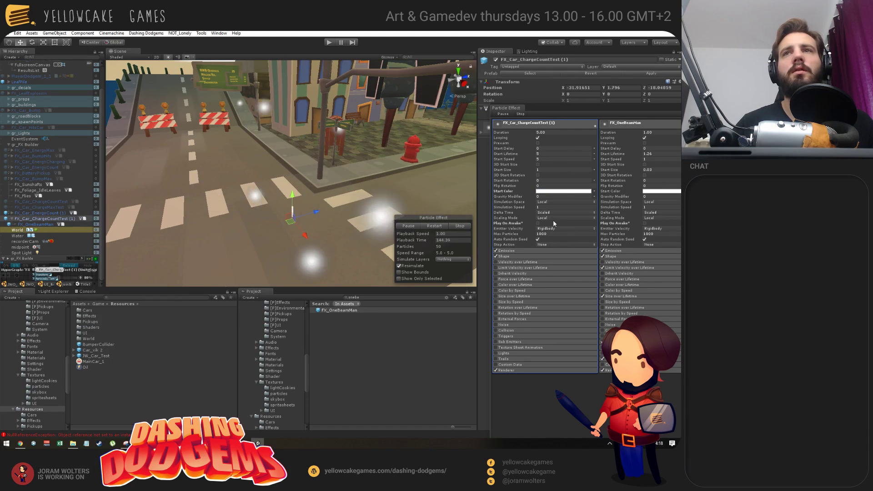
click(544, 158)
text(0)
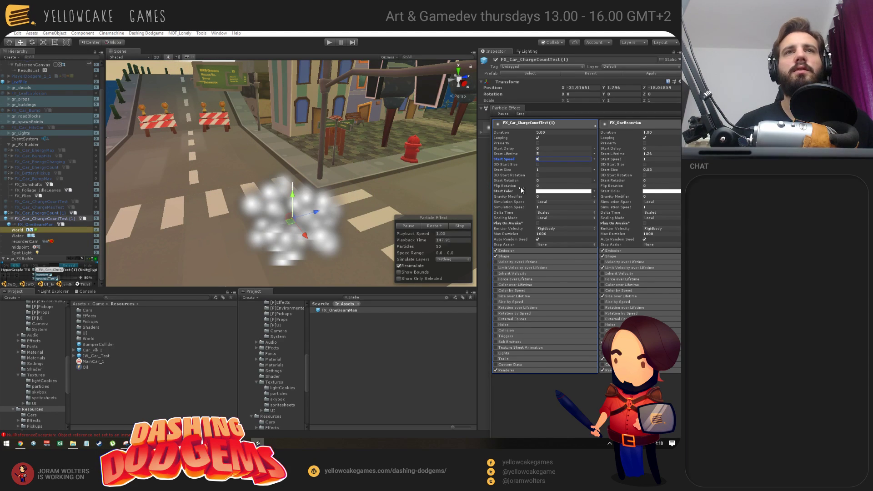
Step: Set the emission rate over time of FX_Car_ChargeCountTest (1) to 1 and display its Shape settings
click(506, 250)
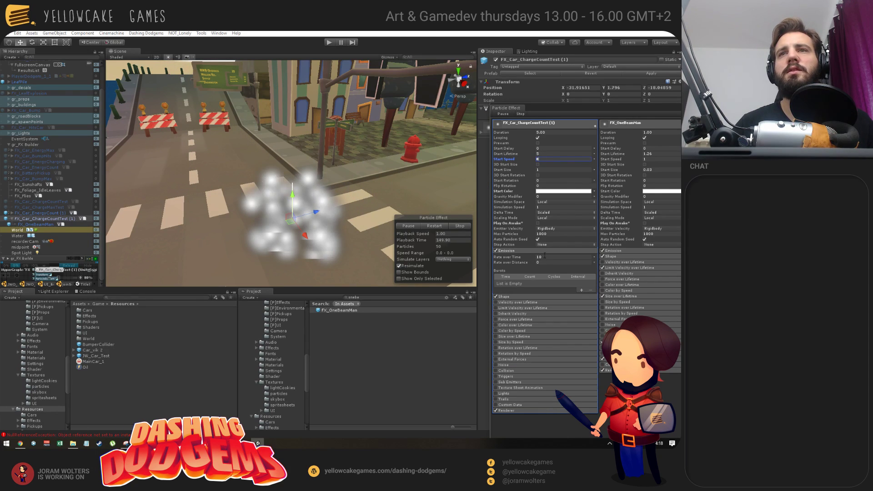
click(494, 257)
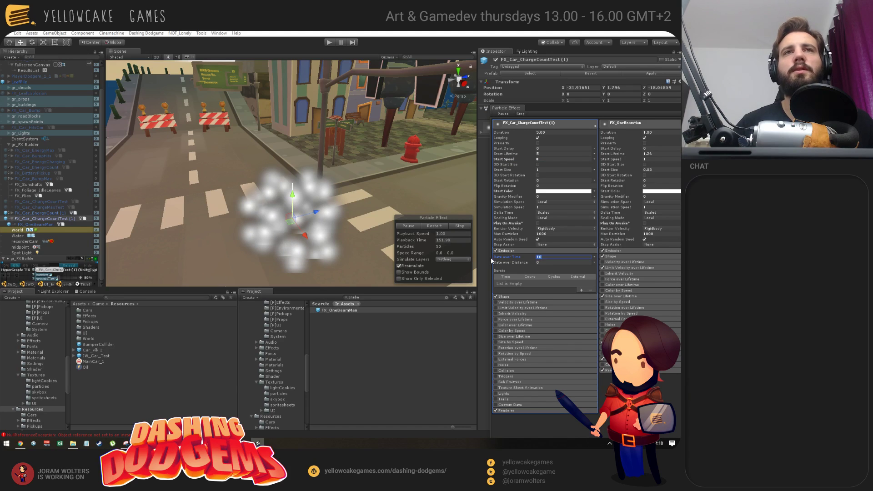
click(504, 297)
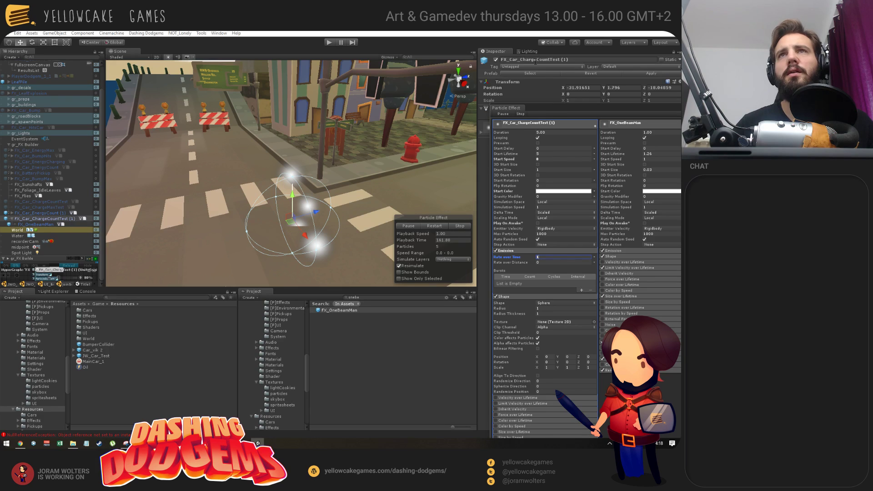
drag(558, 113, 505, 46)
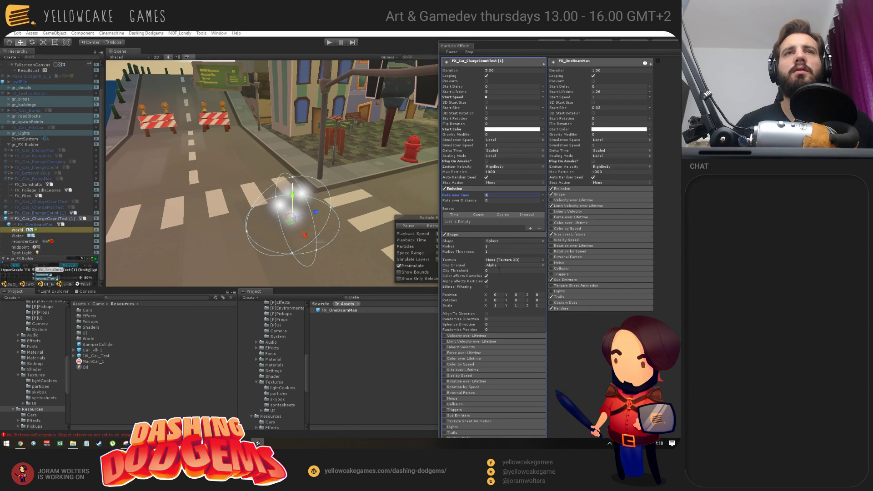
scroll(504, 62, down, 5)
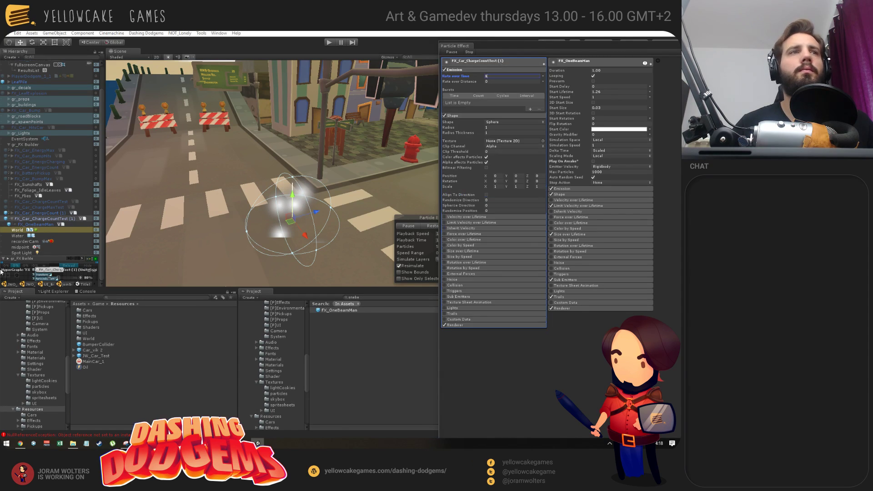
Step: Move FX_OneBeamMan out of FX_Car_ChargeCountTest (1) into the gr_FX Builder group, and delete FX_Car_ChargeCountTest (1)
drag(41, 224, 30, 216)
click(40, 225)
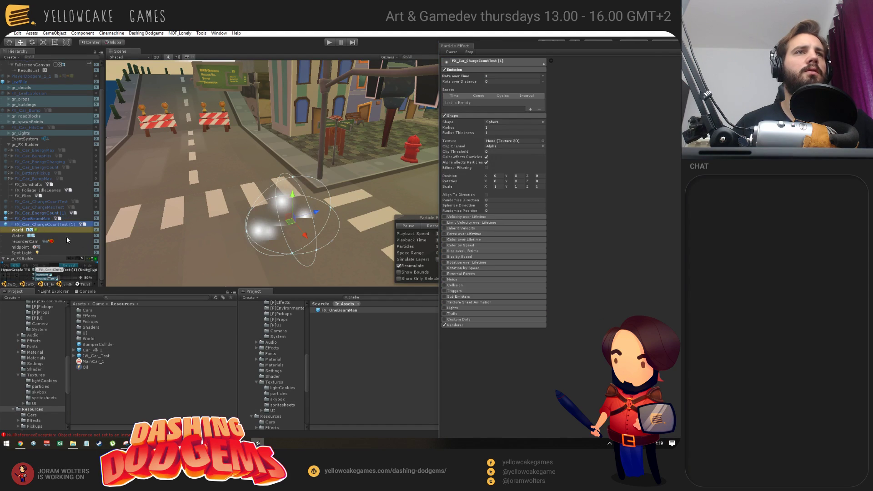
key(Delete)
Step: Rename the FX_OneBeamMan object in the gr_FX Builder group to FX_ChargeCount
click(34, 225)
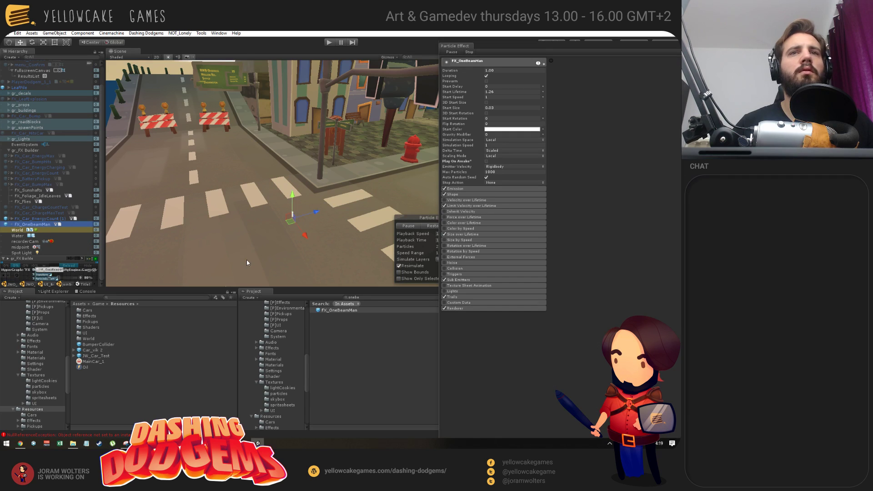
key(F2)
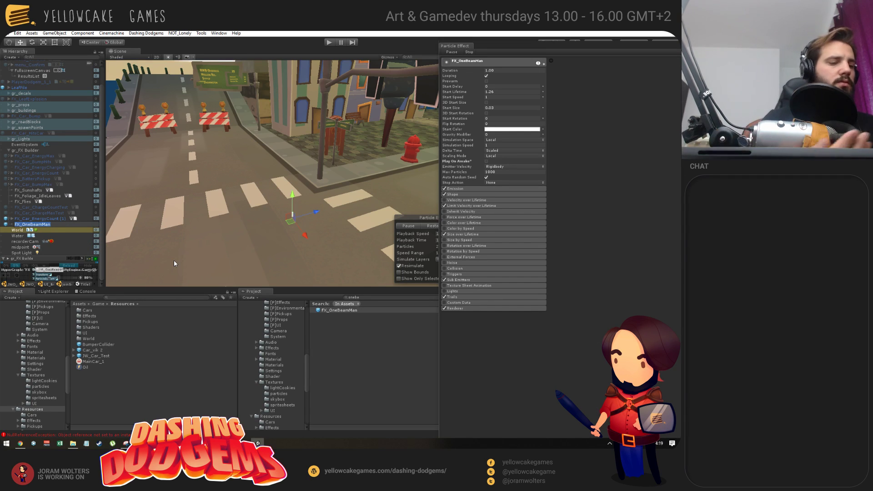
text(FX_ChargeCount)
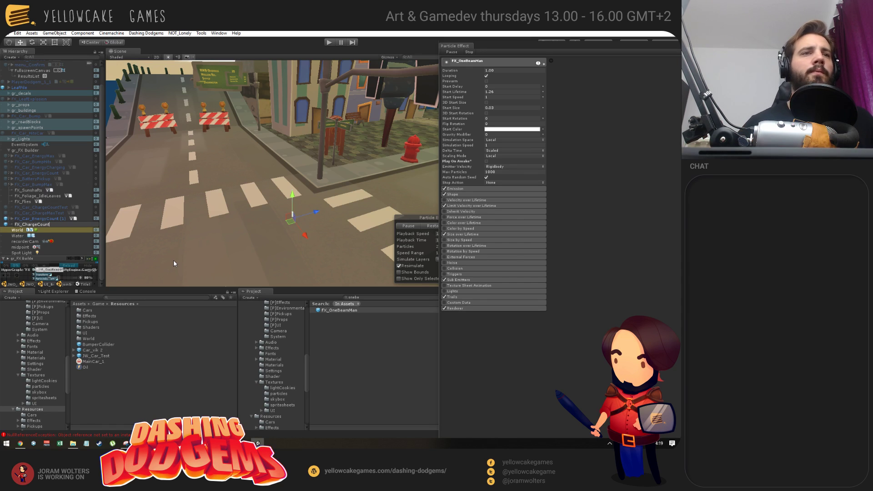
Step: Review the Visuals settings of MainCar_1, and locate the FX_OneBeamMan prefab's folder by clearing the asset search
click(122, 361)
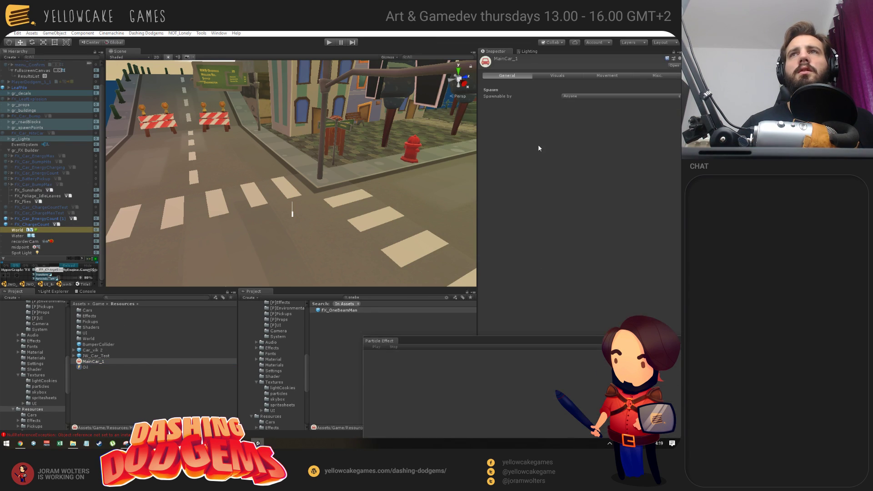
click(550, 76)
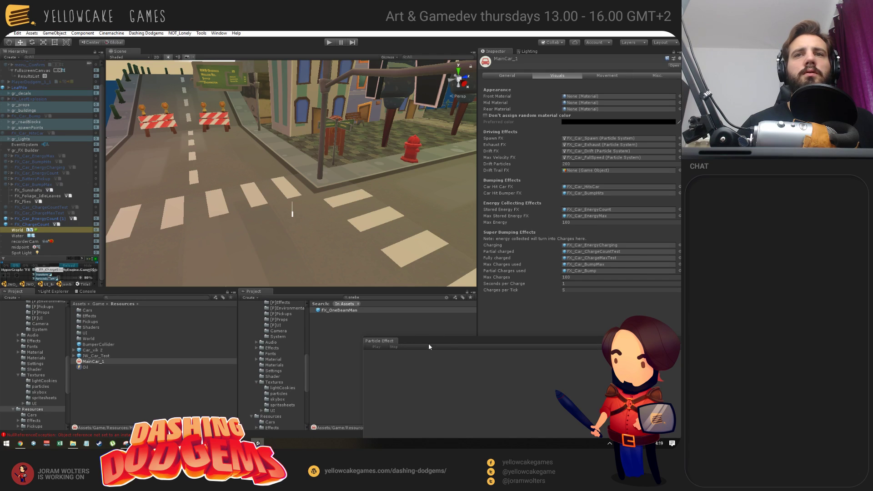
click(347, 310)
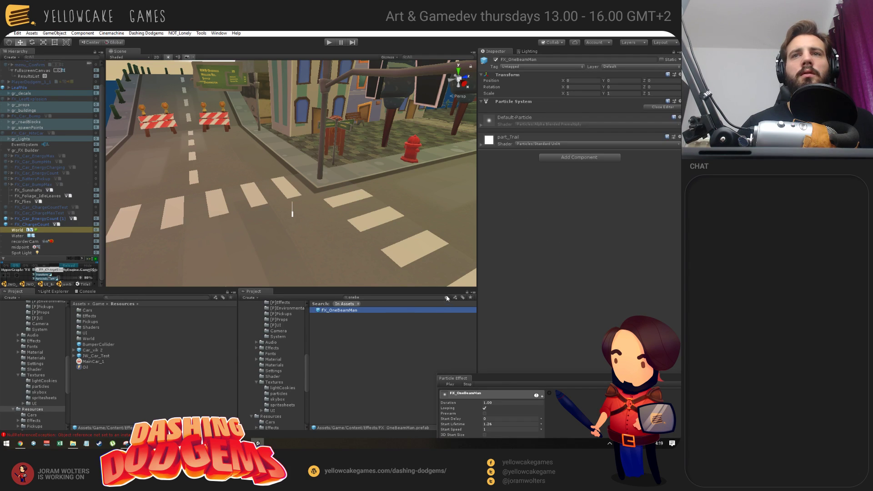
click(447, 298)
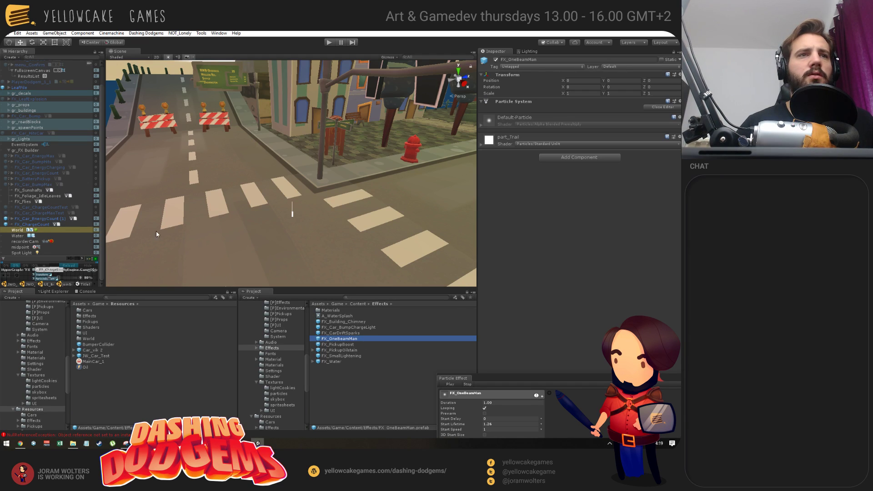
Step: Locate the folder holding MainCar_1's Max Velocity FX prefab, FX_Car_FullSpeed, and show its contents
click(93, 362)
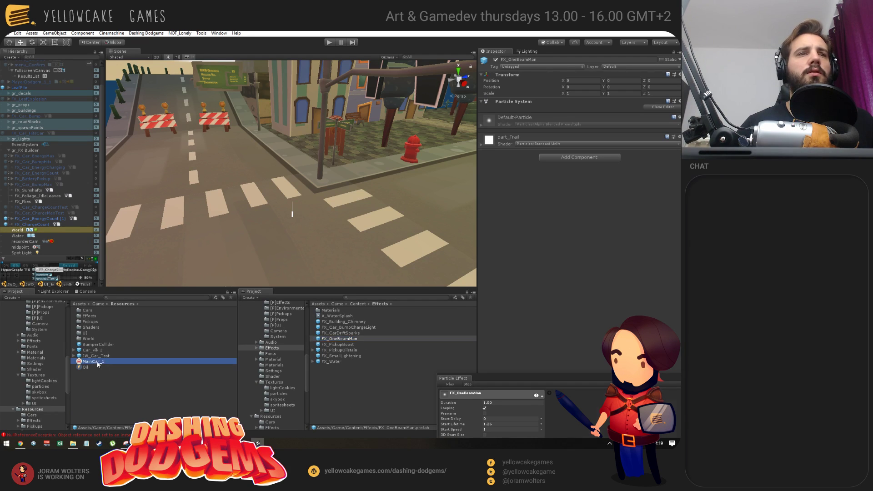
click(560, 76)
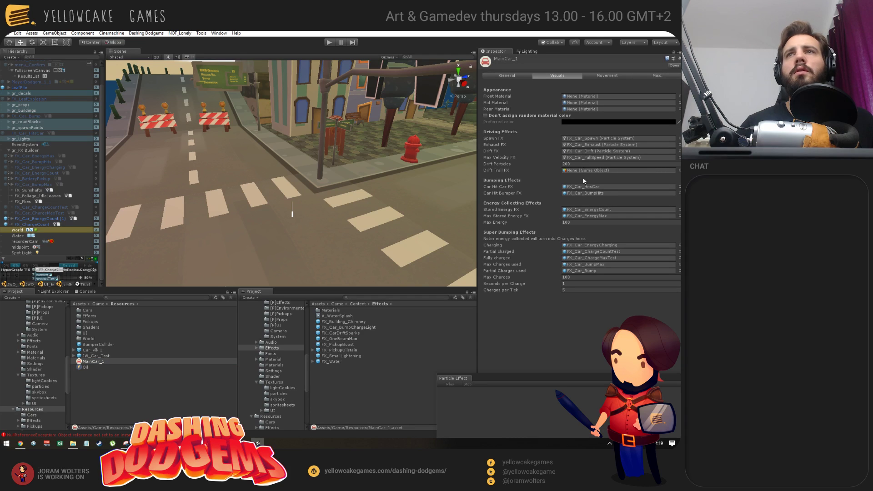
click(599, 158)
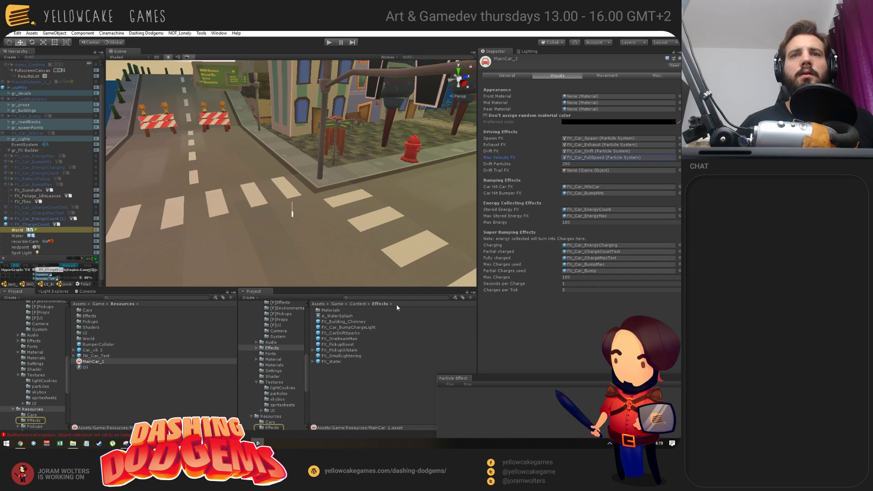
click(473, 293)
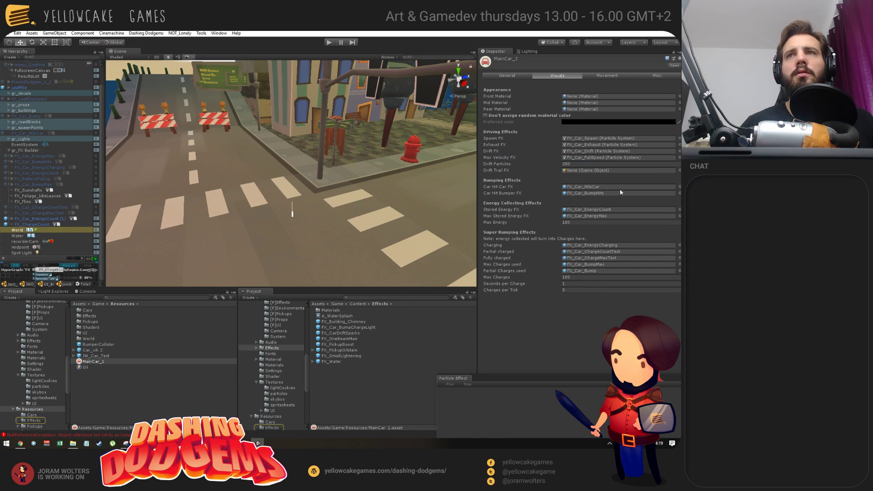
click(600, 157)
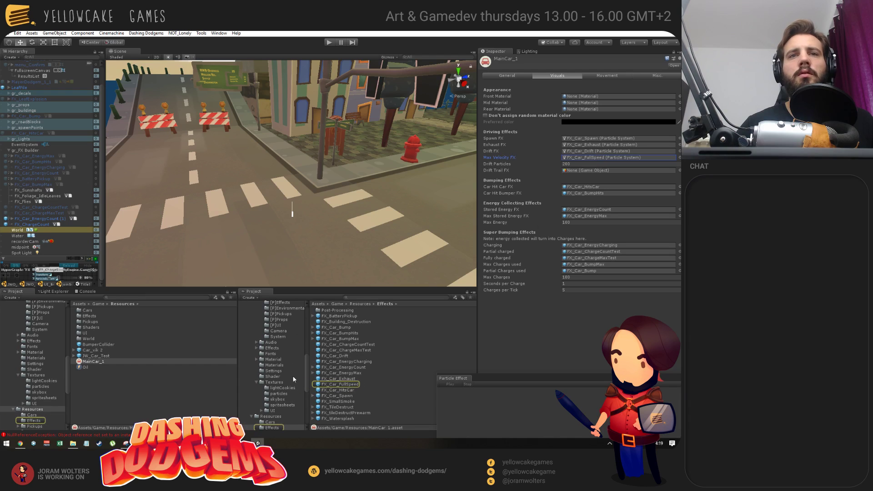
click(460, 300)
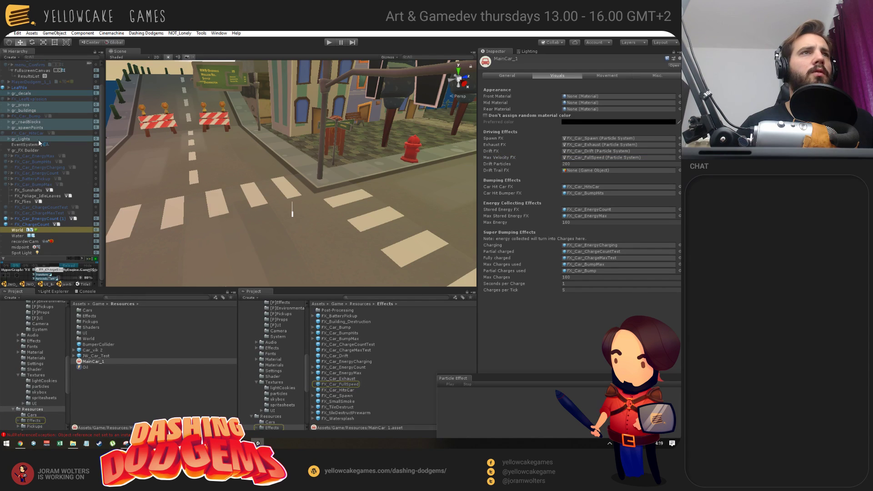
Step: Save FX_ChargeCount as a prefab in the Resources > Effects folder and open that folder
click(44, 224)
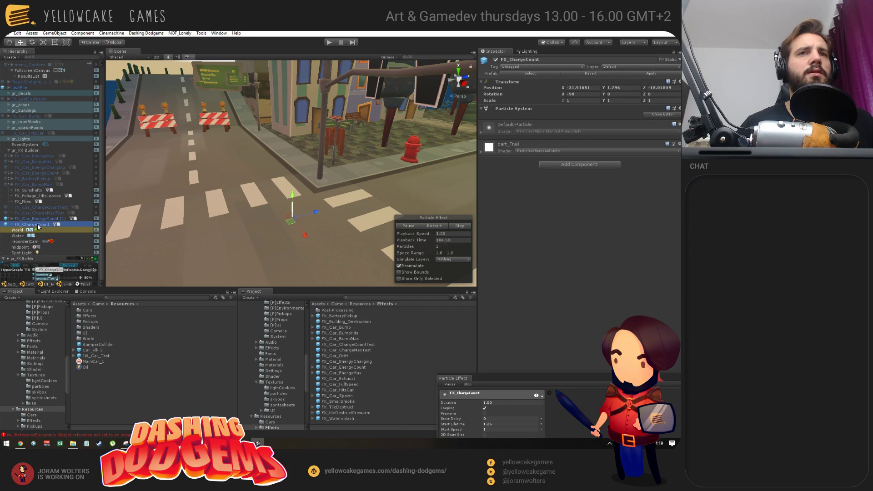
drag(38, 228, 364, 305)
click(363, 304)
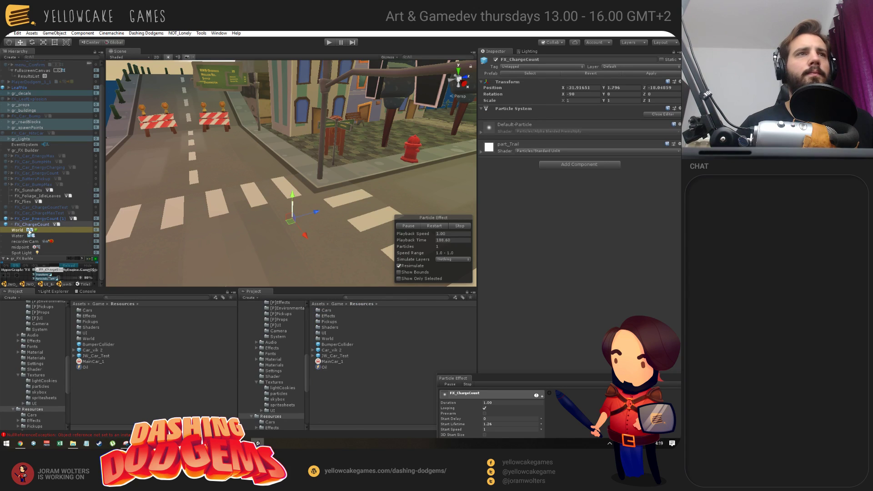
drag(27, 224, 329, 317)
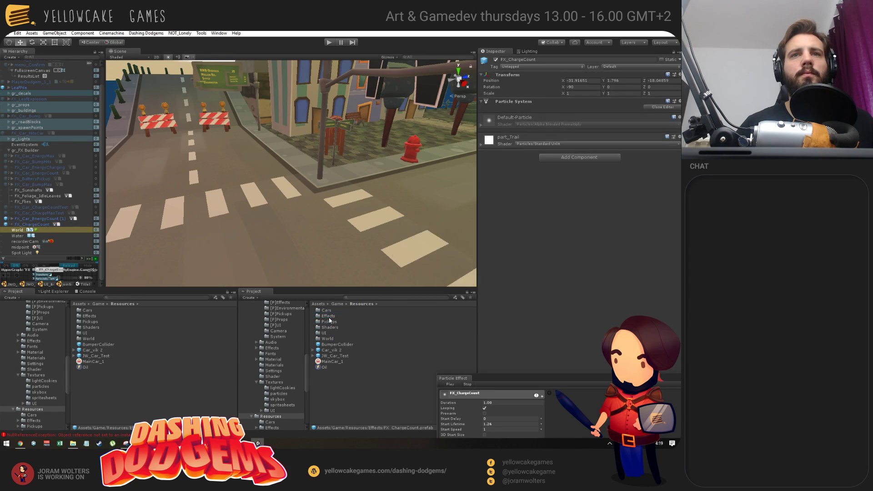
click(334, 316)
double_click(331, 317)
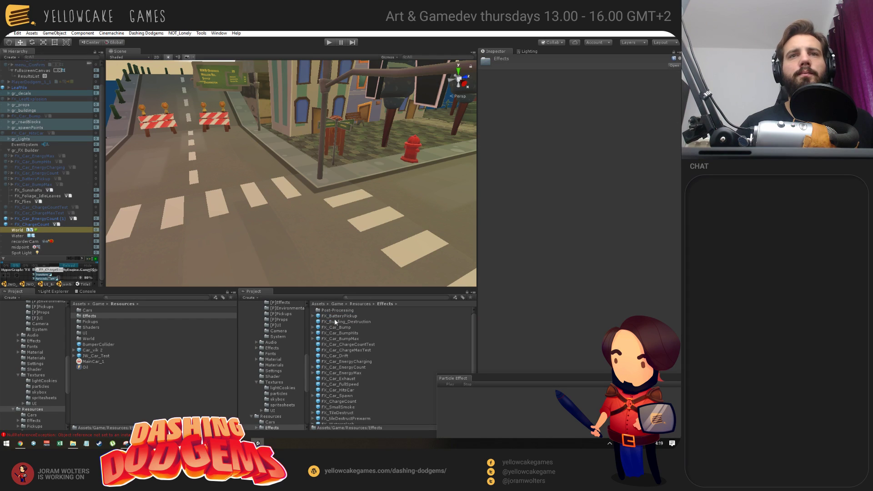
Step: Assign the FX_ChargeCount prefab as the Partial charged effect in MainCar_1's Super Bumping Effects
drag(516, 385, 503, 440)
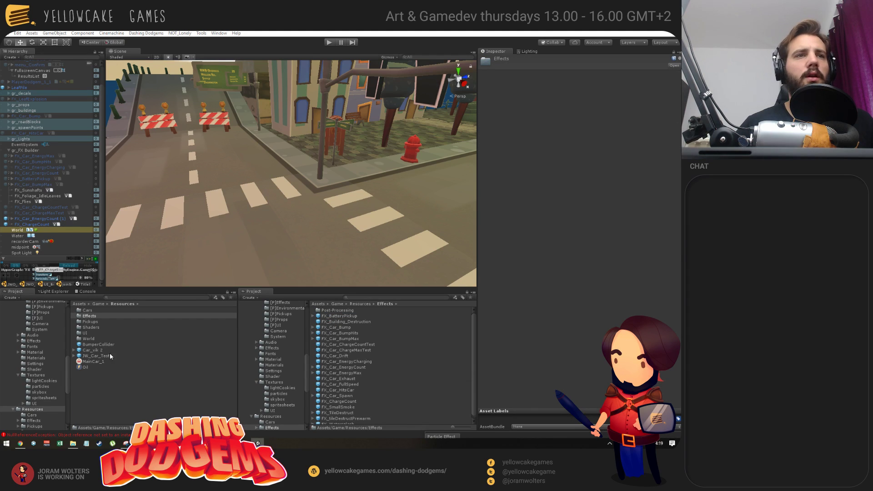
click(170, 361)
click(558, 76)
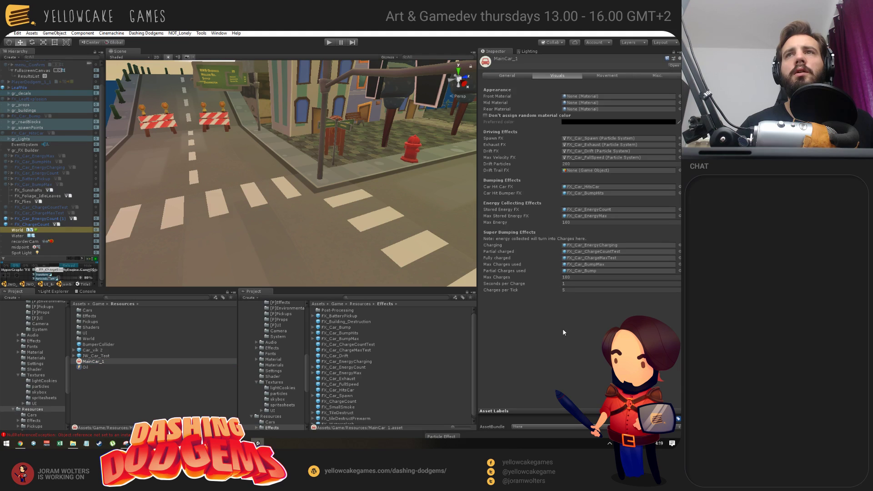
scroll(359, 357, down, 1)
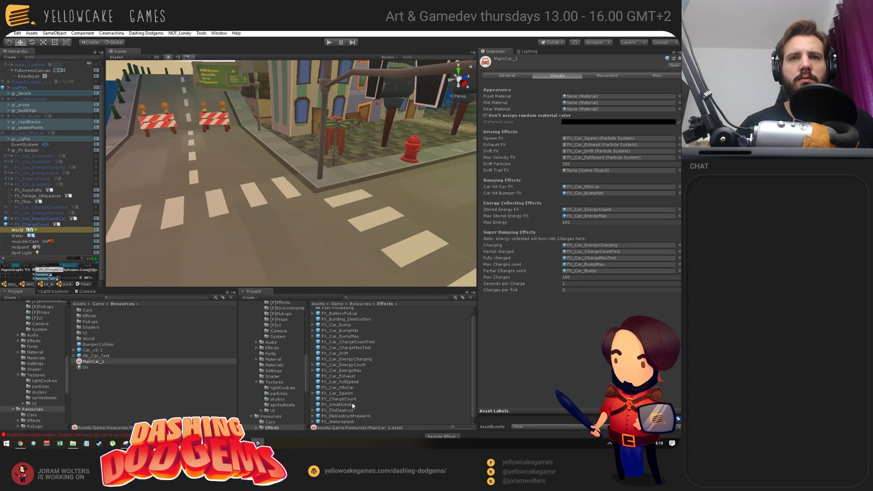
drag(347, 402, 621, 253)
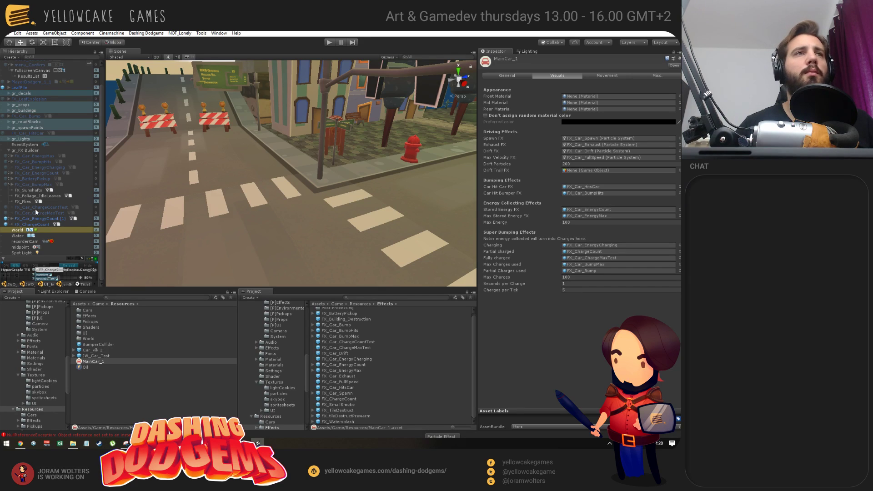
Step: Disable the Renderer module of the FX_OneBeamMan sub-emitter in FX_Car_EnergyCount (1)
click(41, 219)
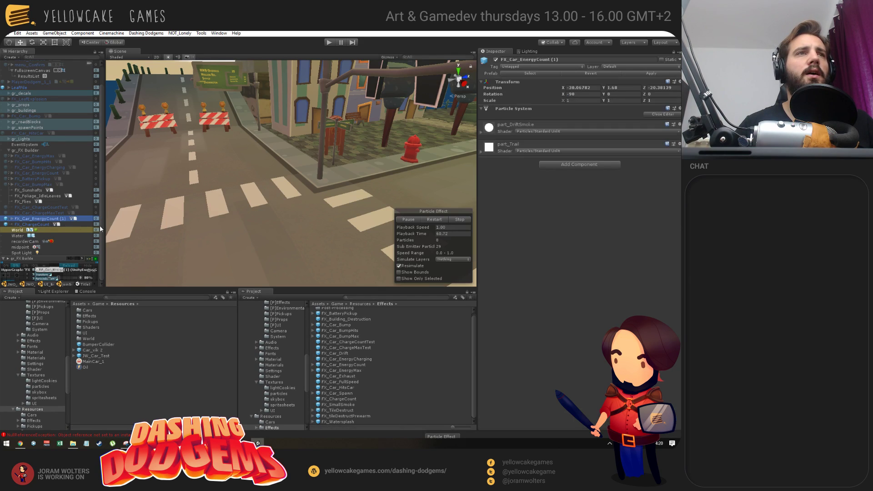
click(41, 225)
alt+drag(360, 211, 306, 197)
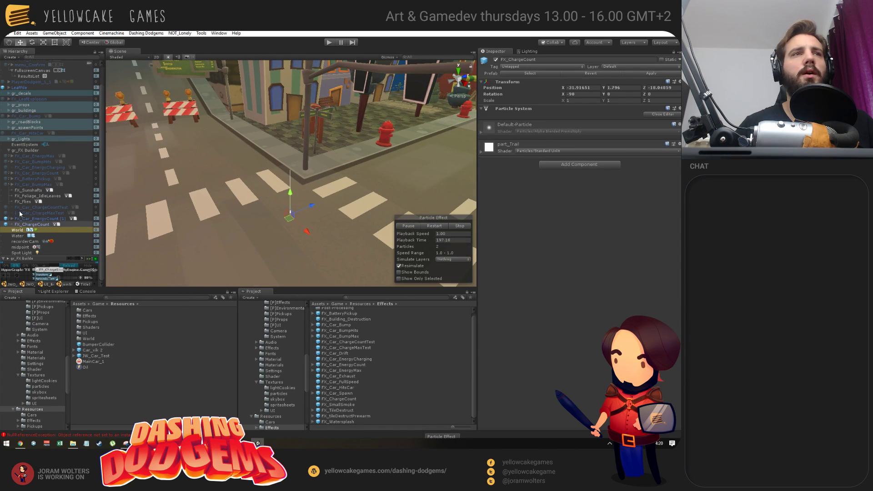
click(40, 219)
key(f)
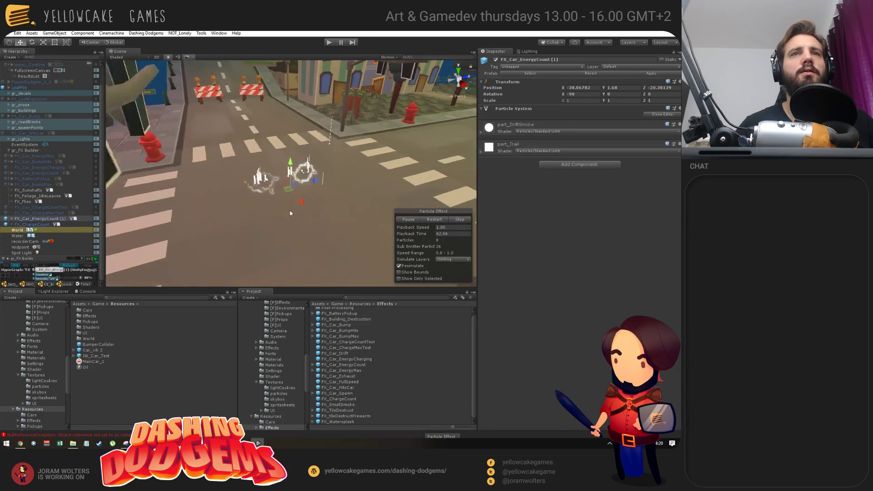
alt+drag(254, 200, 467, 157)
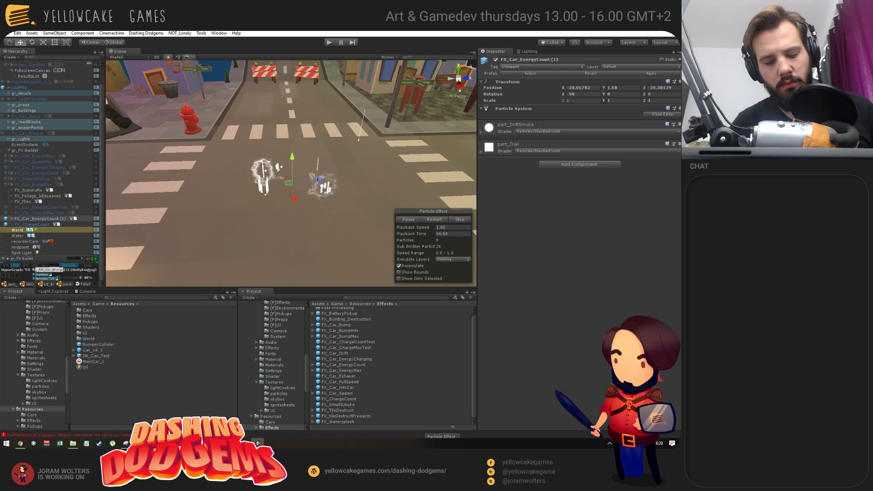
drag(482, 436, 408, 110)
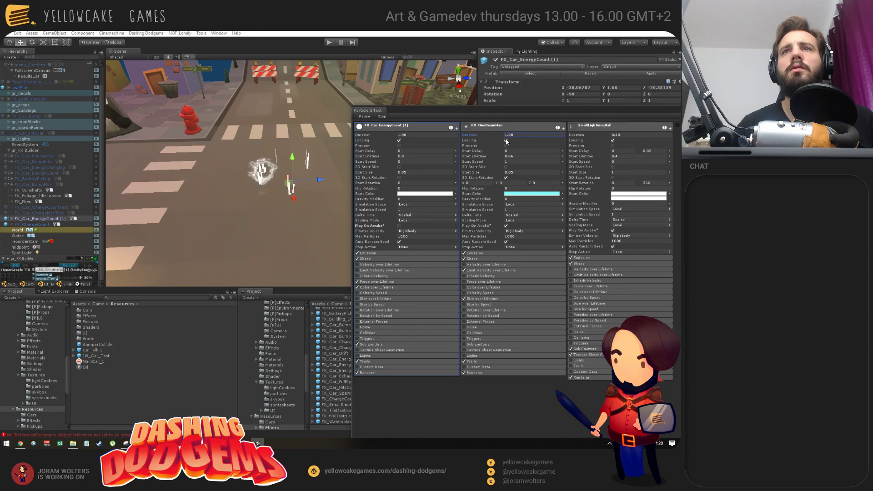
click(526, 126)
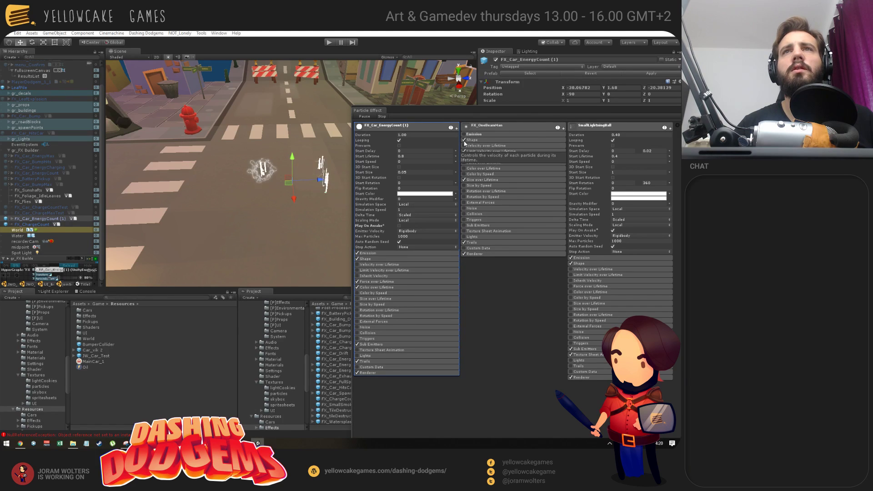
click(463, 253)
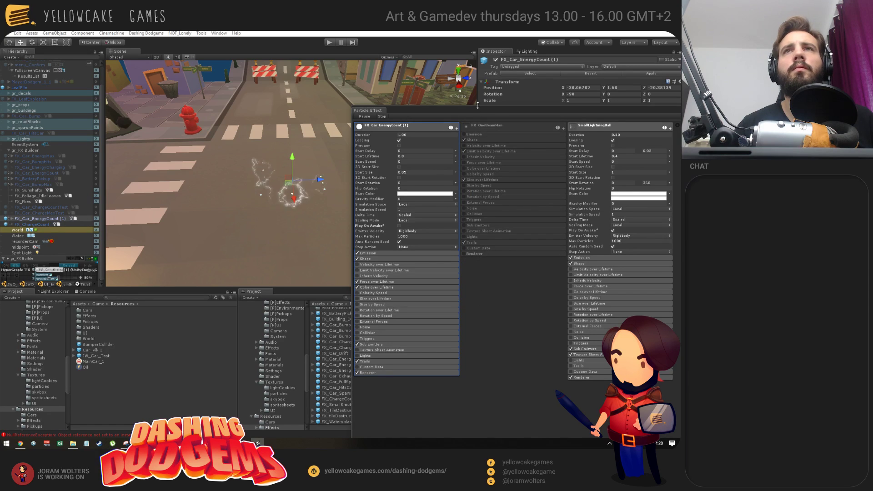
Step: Set the position of FX_Car_EnergyCount (1) to 0, 0, 0 and apply the changes to its prefab
drag(477, 107, 402, 279)
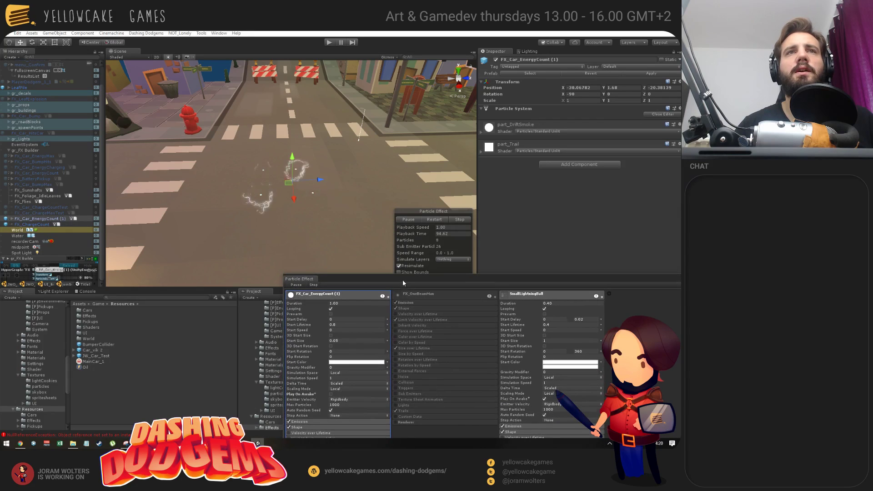
click(580, 87)
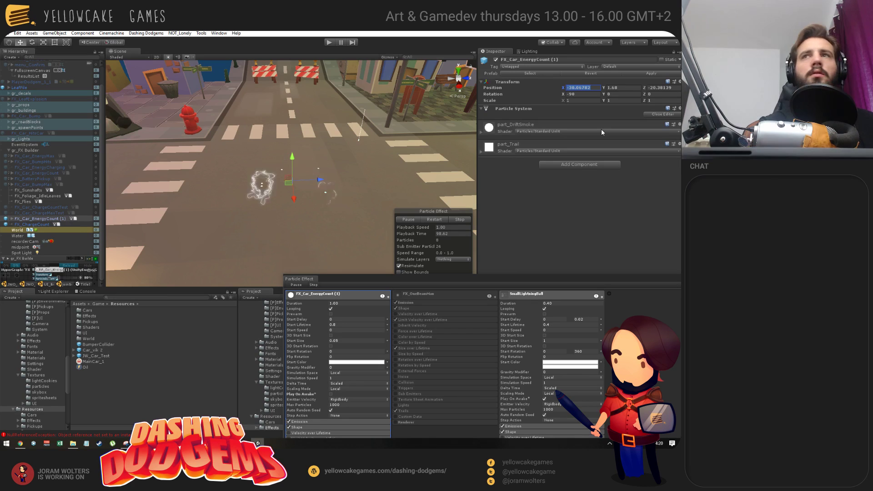
text(0)
key(Tab)
text(0)
key(Tab)
text(0)
key(Tab)
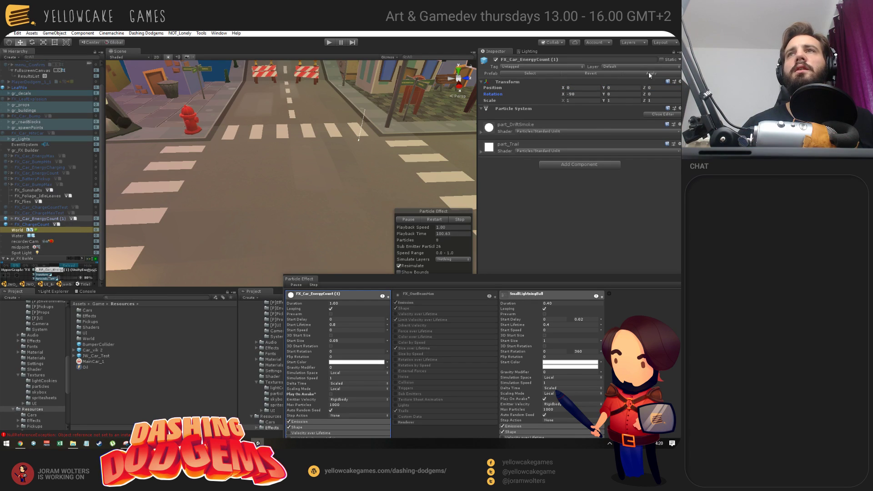
key(period)
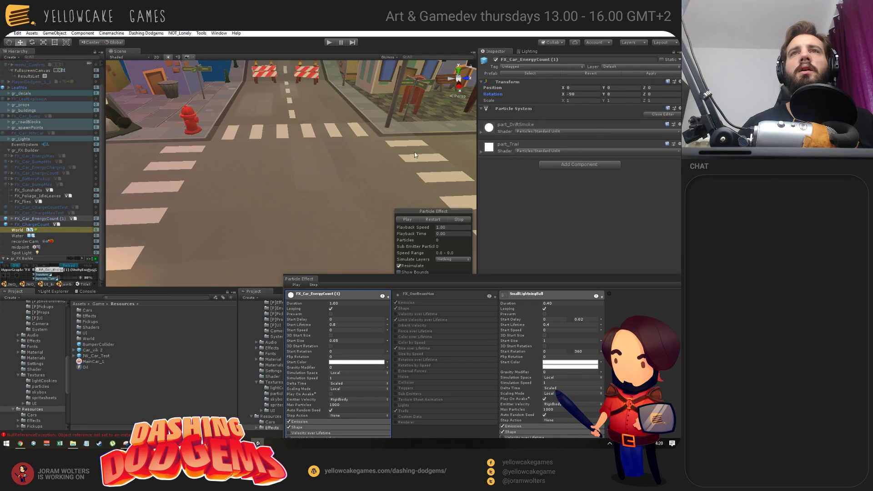
Step: Turn on Play On Awake for the FX_ChargeCount particle system
click(34, 224)
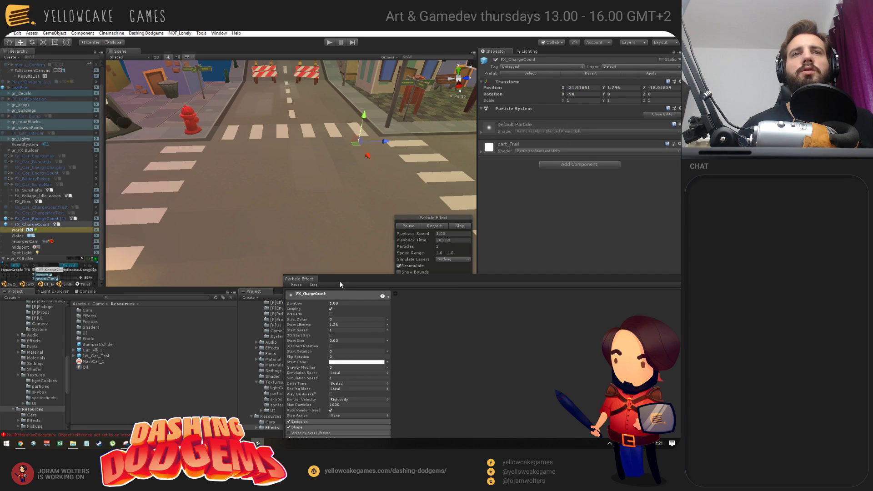
drag(340, 285, 343, 152)
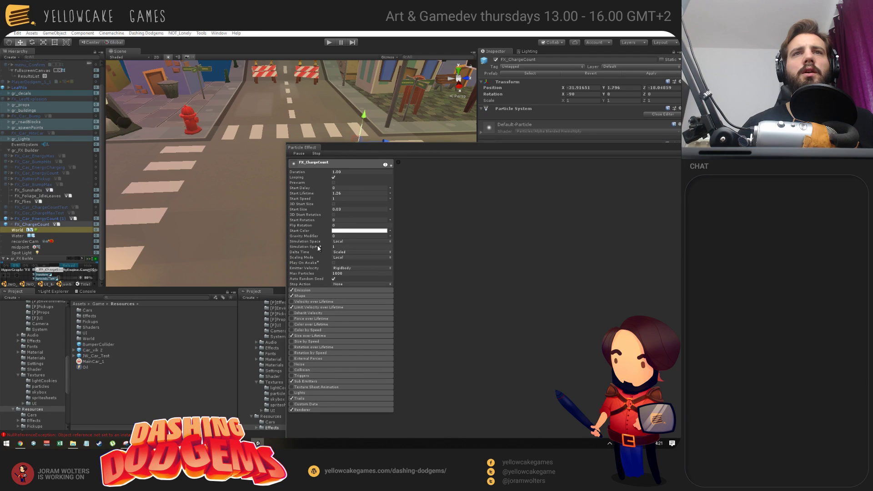
click(334, 263)
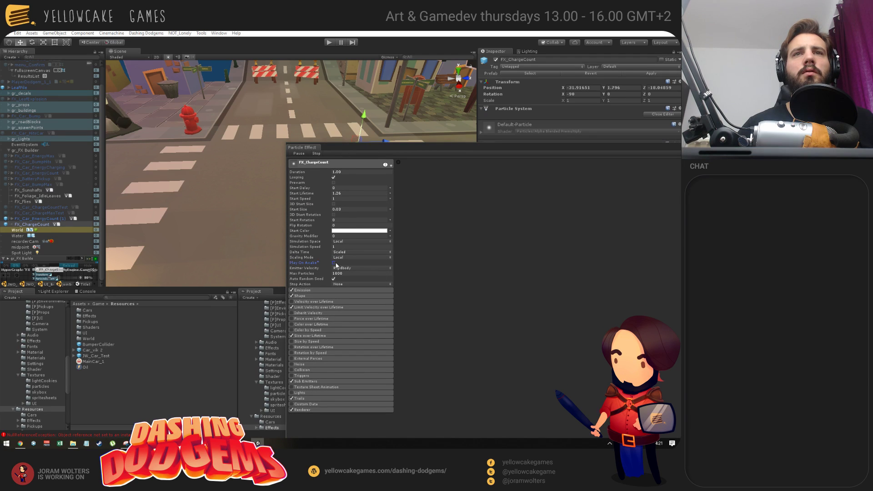
Step: Set the position of the FX_ChargeCount object to 0, 0, 0
click(334, 177)
drag(368, 152, 399, 253)
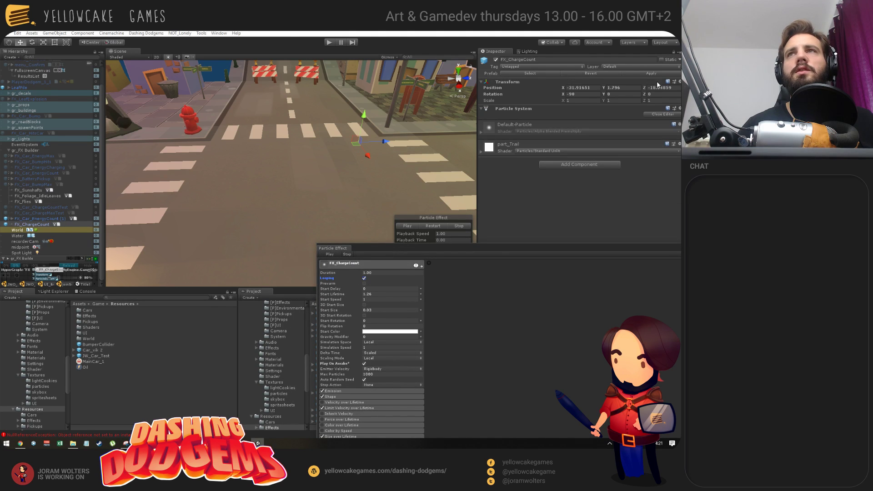
click(586, 87)
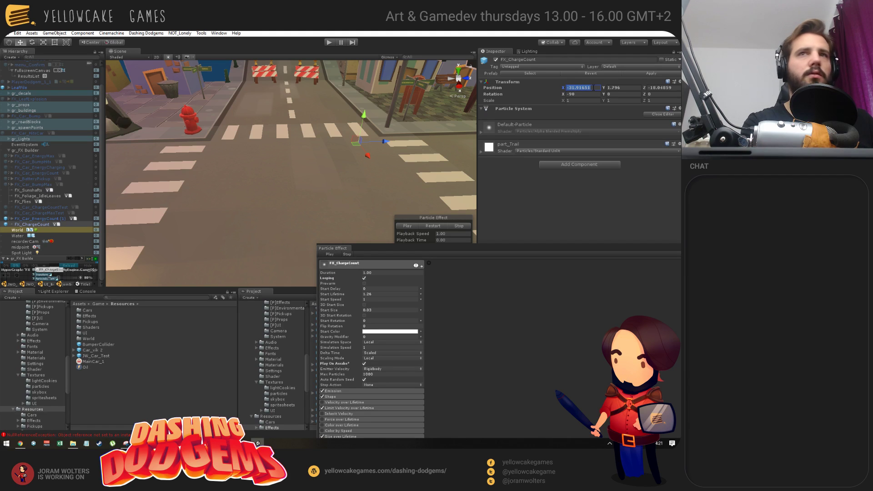
text(0)
key(Tab)
text(0)
key(Tab)
text(0)
key(Tab)
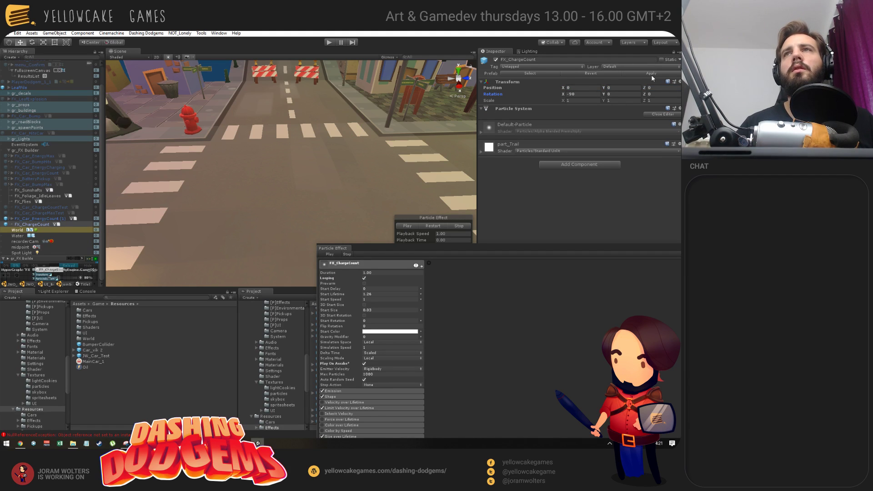
Step: Playtest the game to check the car's charge effect, looking at the Twitch stream page in the browser while it loads
click(329, 43)
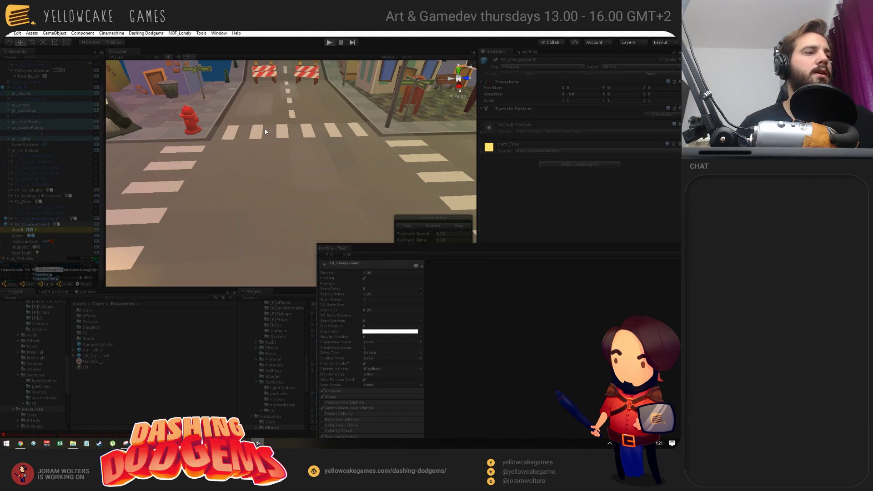
click(21, 444)
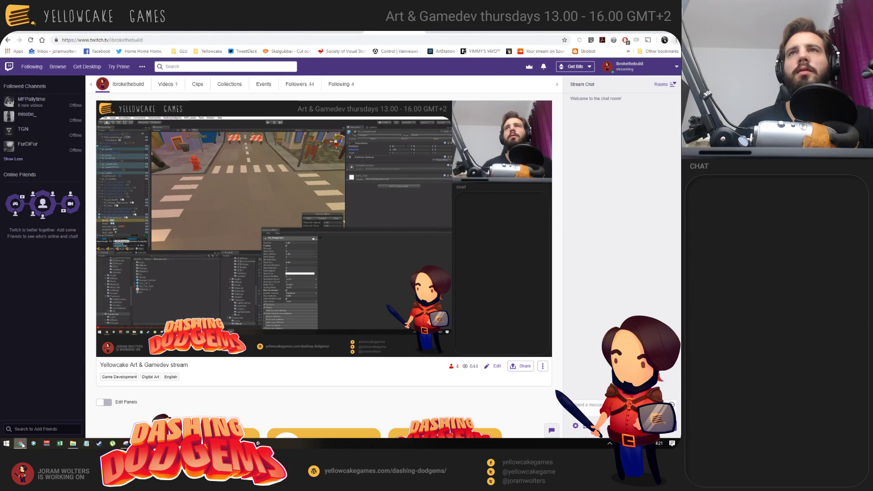
click(20, 444)
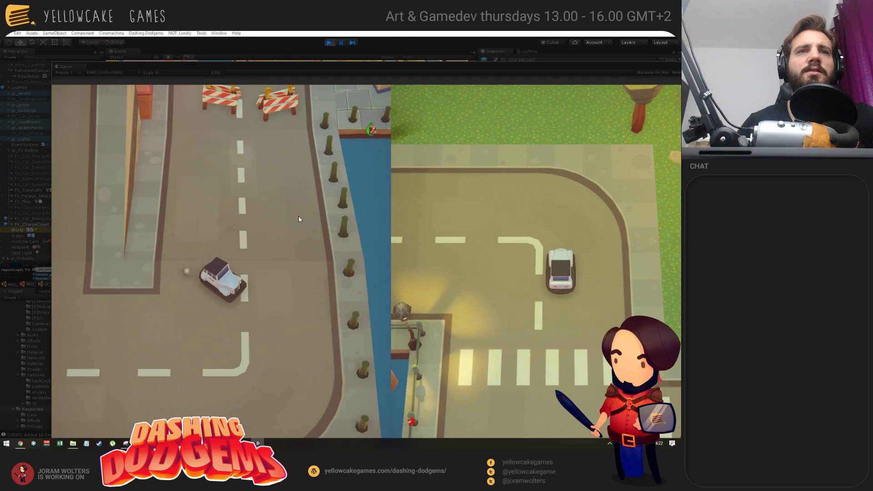
click(329, 43)
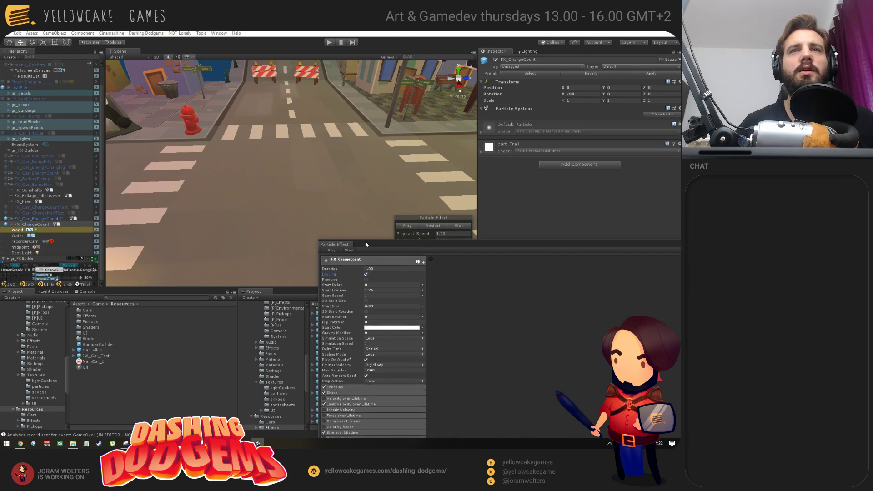
Step: Frame FX_ChargeCount in the scene and raise it above the road corner to about Y 6.452
drag(365, 244, 366, 224)
click(36, 224)
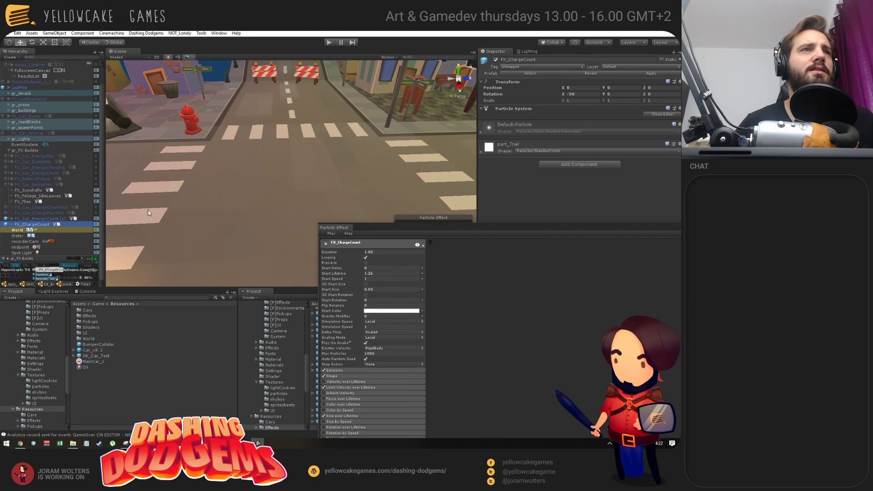
double_click(54, 224)
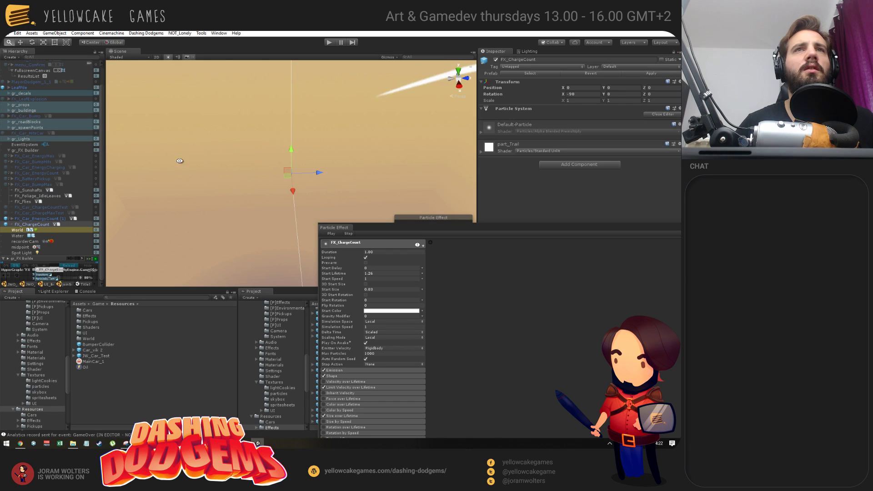
alt+drag(180, 161, 289, 166)
scroll(273, 155, down, 5)
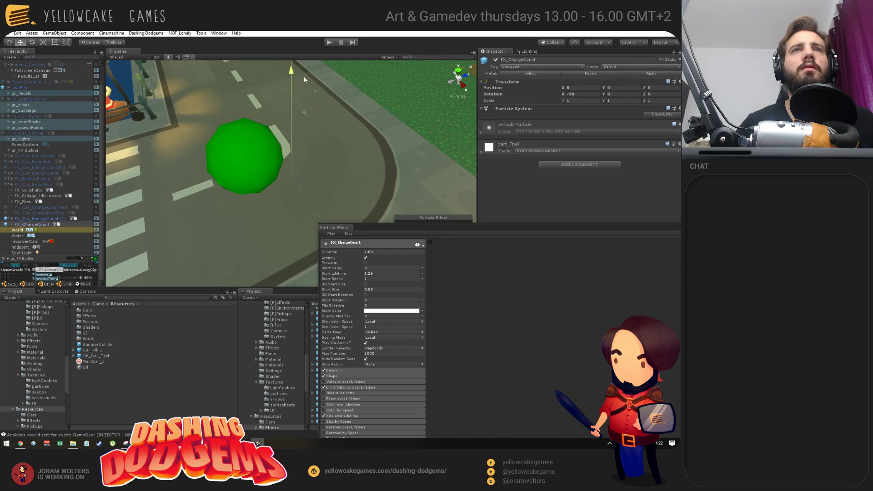
alt+drag(308, 87, 215, 121)
scroll(295, 141, up, 5)
scroll(201, 127, down, 5)
scroll(229, 163, down, 4)
drag(378, 229, 407, 336)
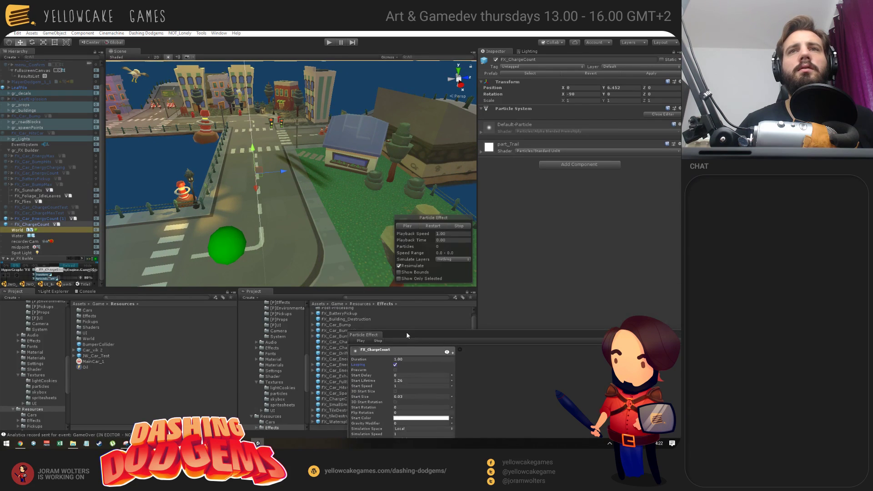
Step: Play the FX_ChargeCount preview and shift the effect to about X -3.34, onto the grass near the house
click(408, 226)
alt+drag(308, 281, 377, 181)
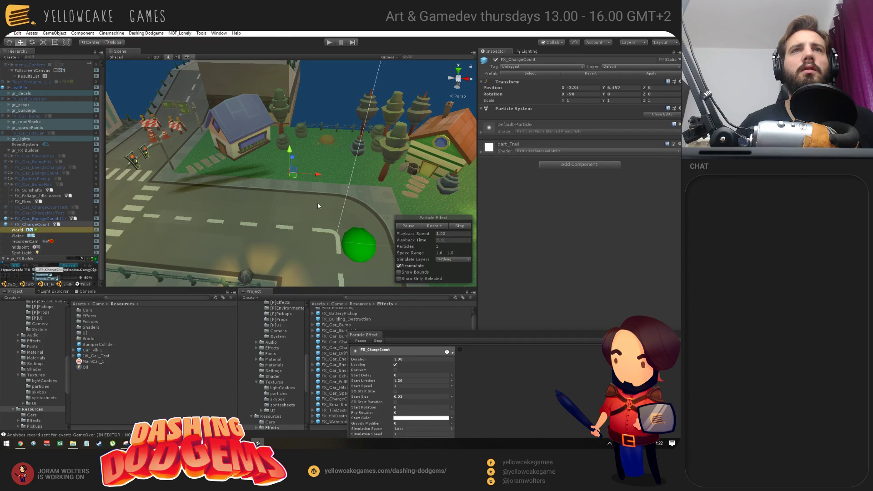
scroll(302, 184, up, 5)
alt+drag(277, 189, 305, 202)
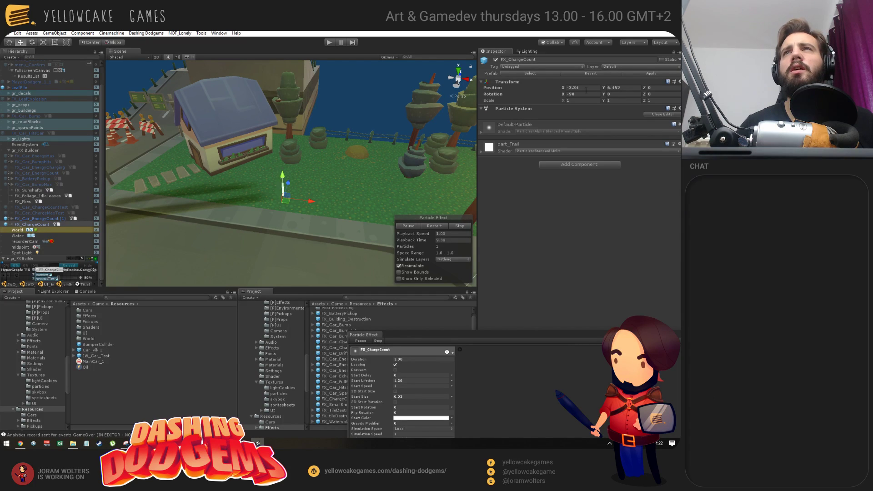
Step: Examine the Emission, Shape and Renderer module settings of FX_ChargeCount
drag(400, 340, 426, 117)
click(392, 256)
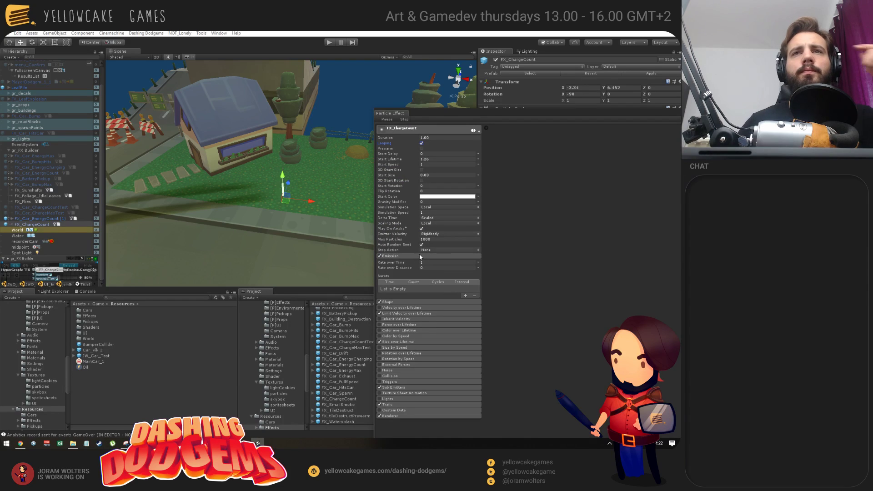
click(441, 302)
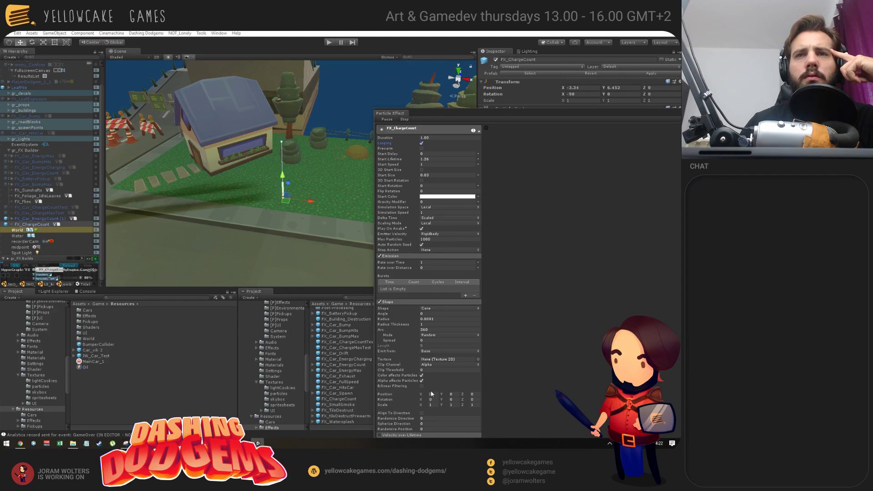
scroll(430, 415, down, 3)
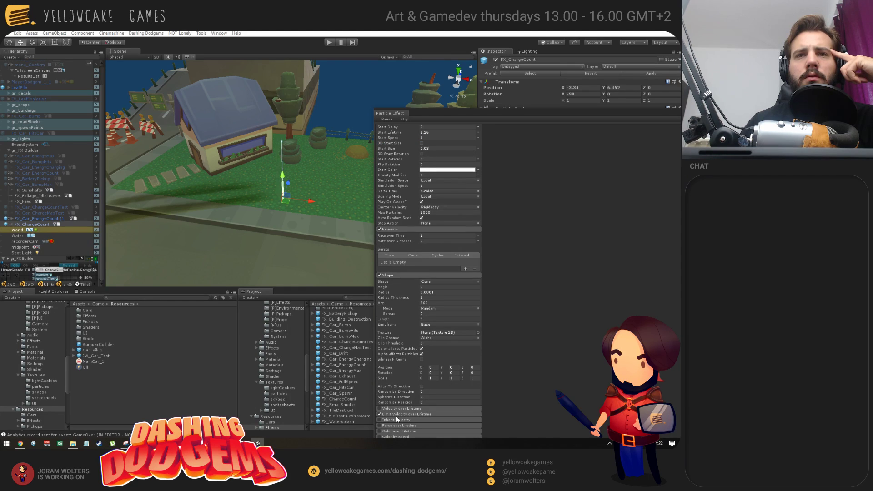
drag(425, 115, 431, 31)
click(394, 432)
scroll(443, 377, down, 5)
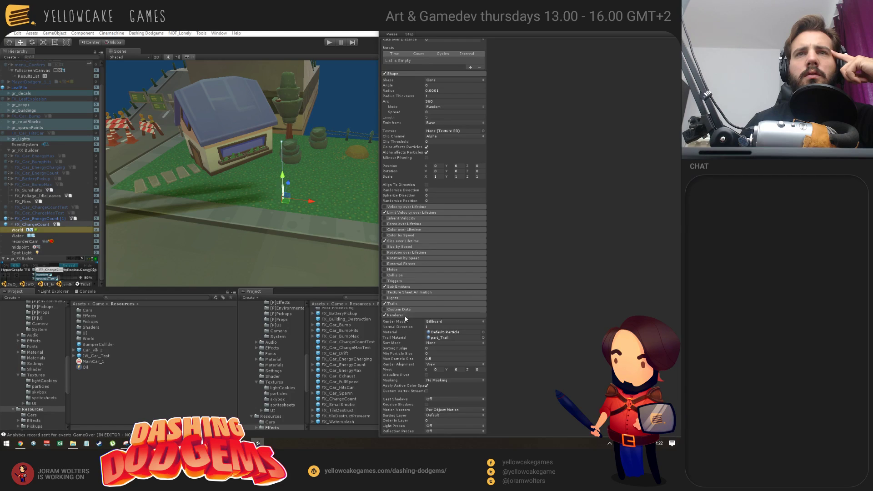
scroll(467, 240, up, 6)
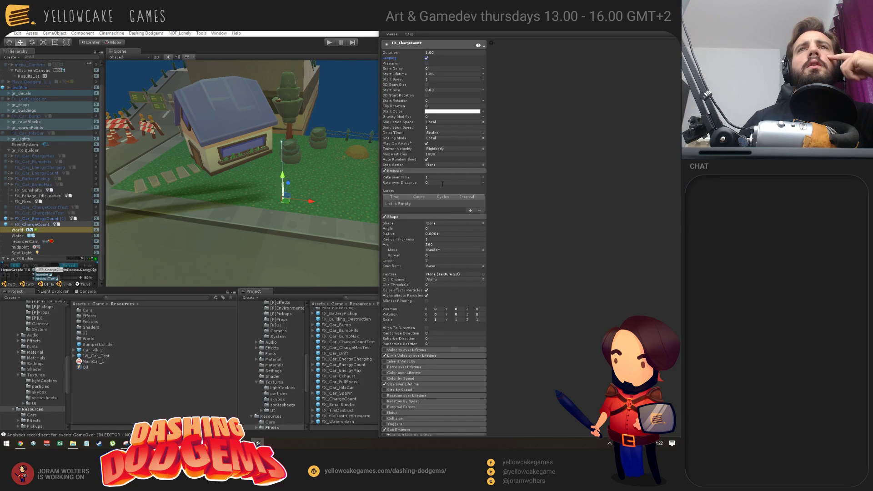
Step: Set the FX_ChargeCount Simulation Space to World and playtest the game, checking the stream page
click(452, 122)
click(439, 135)
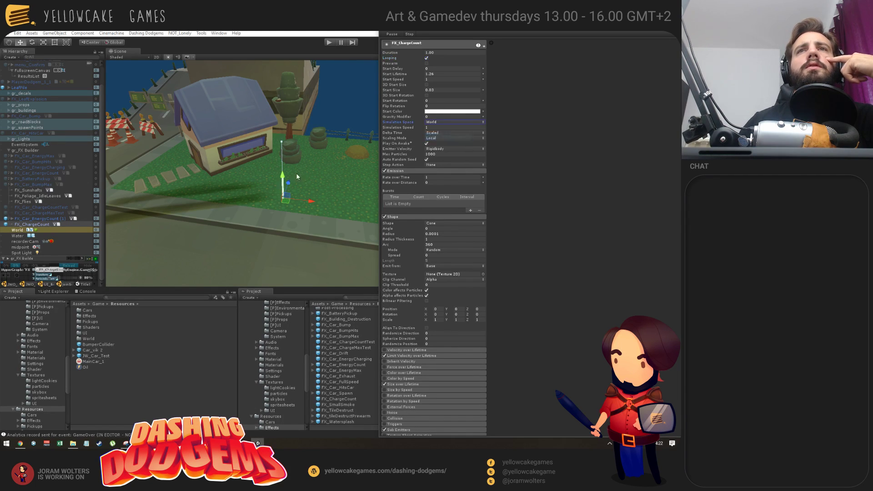
click(329, 43)
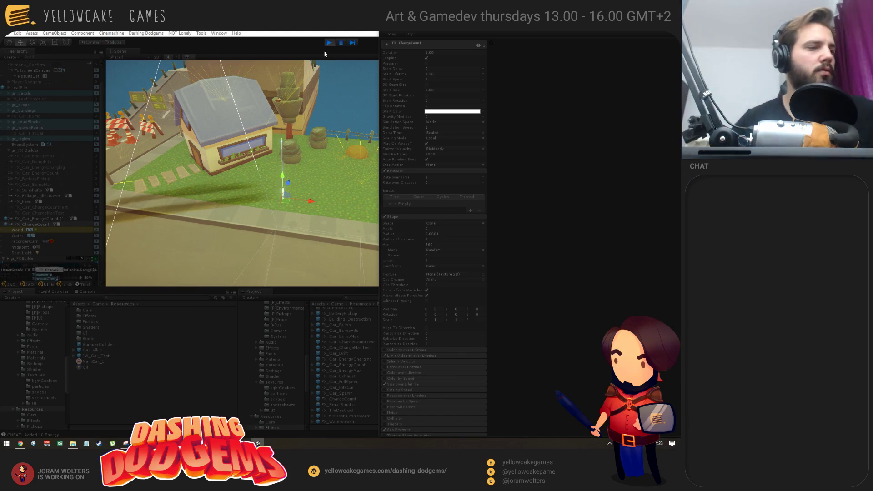
click(330, 42)
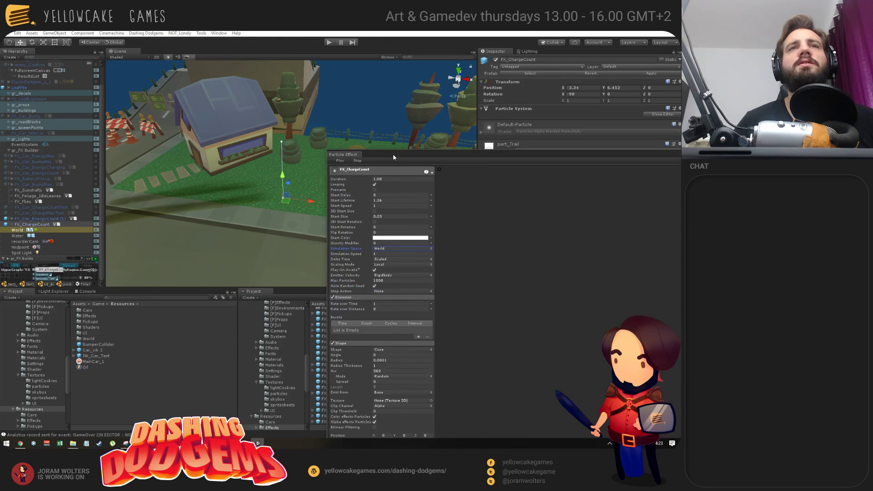
key(alt+Tab)
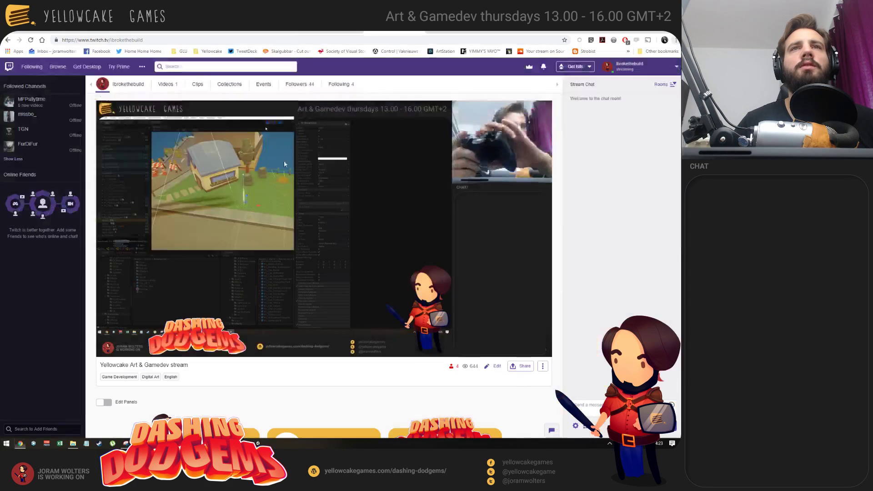
key(alt+Tab)
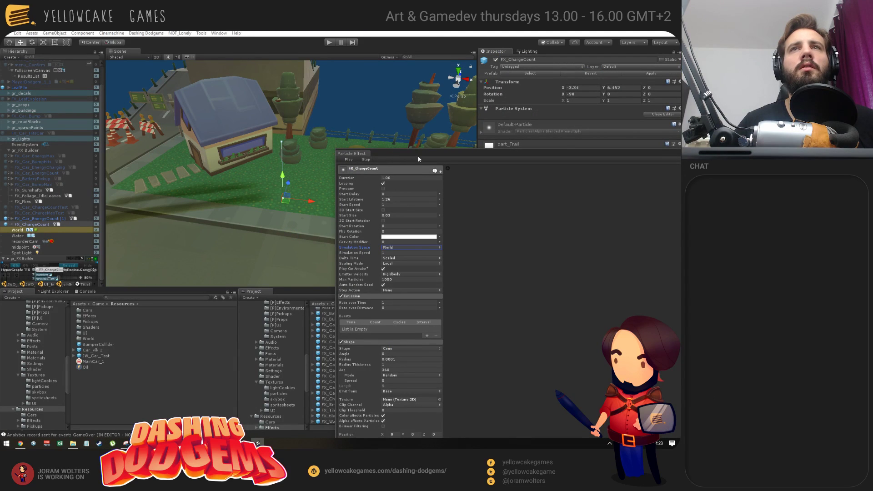
Step: Review the placement of FX_ChargeCount beside the house and its particle module settings
drag(419, 159, 464, 109)
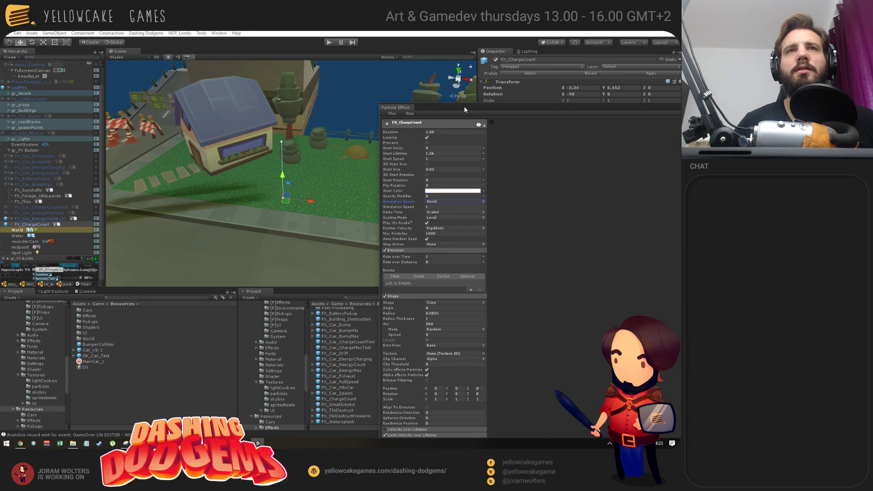
drag(464, 108, 440, 165)
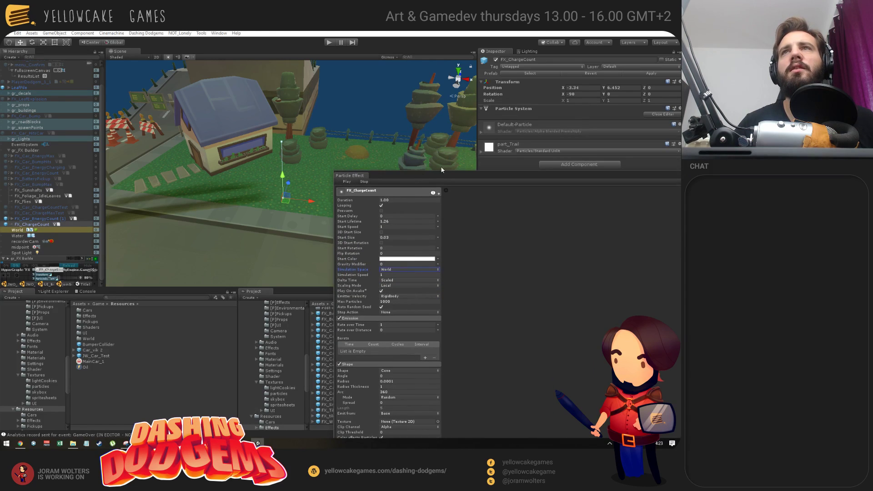
alt+drag(354, 136, 327, 145)
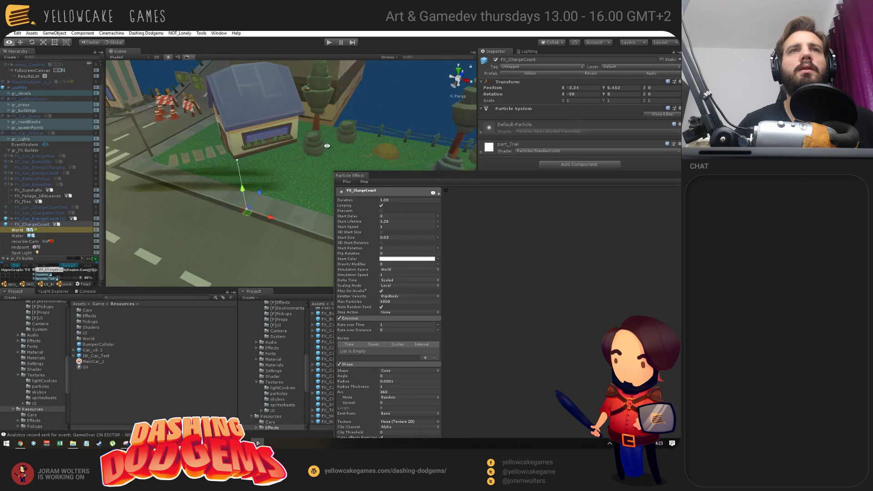
alt+drag(289, 182, 222, 210)
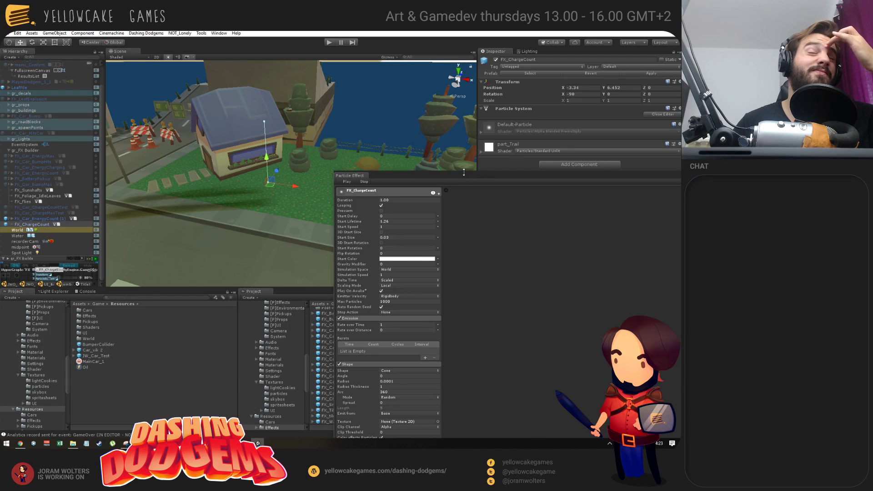
drag(443, 176, 450, 199)
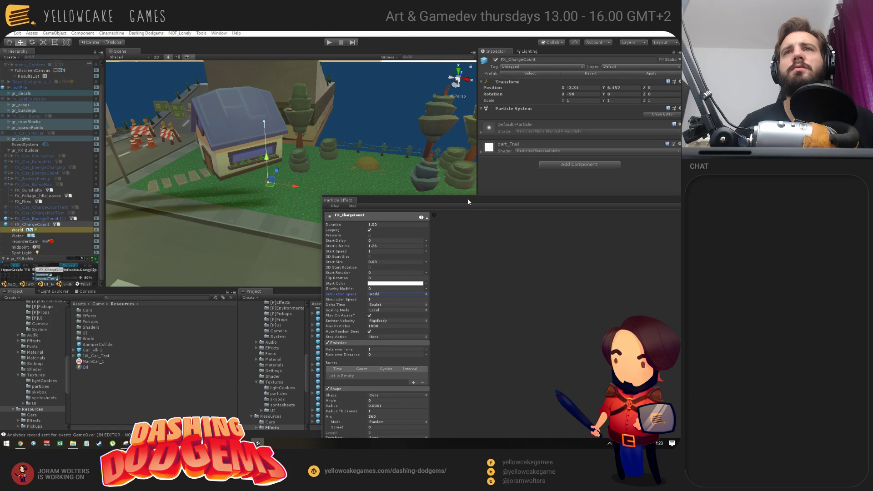
drag(467, 198, 492, 85)
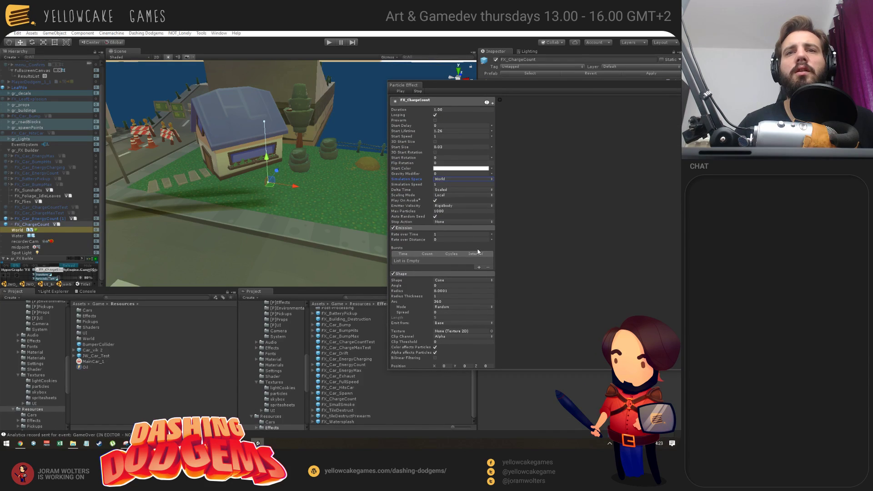
scroll(473, 264, down, 5)
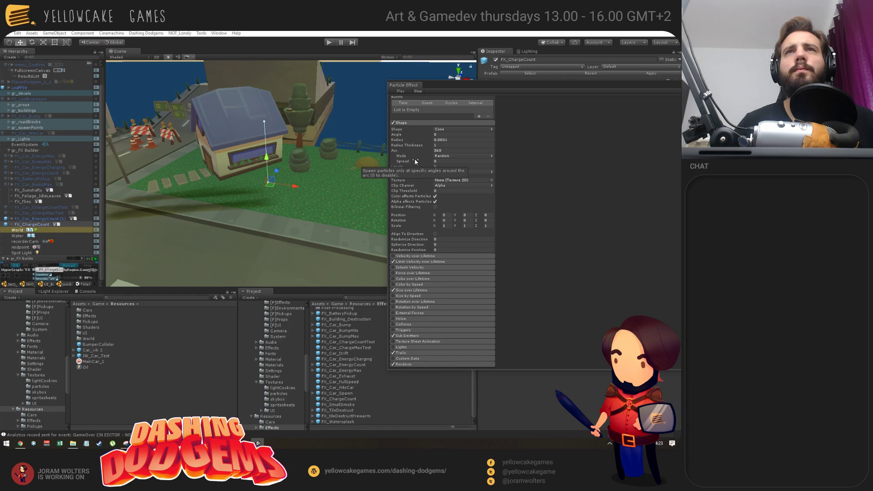
scroll(474, 152, up, 5)
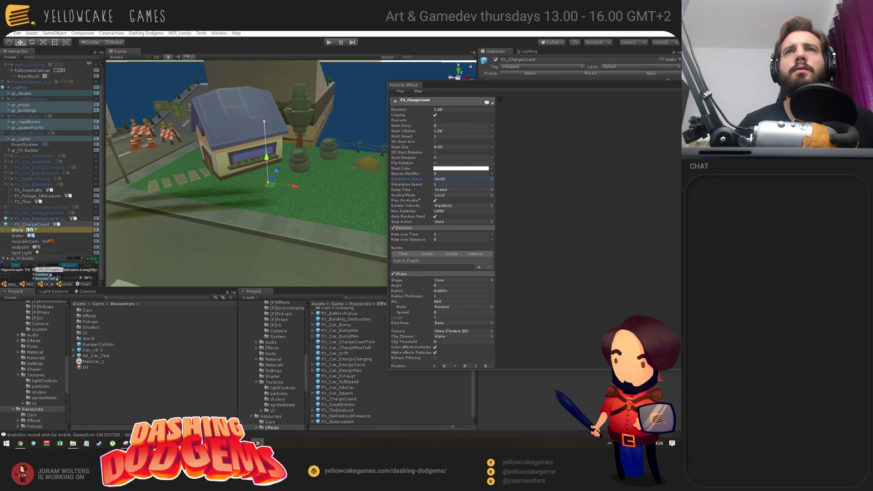
Step: Play the FX_ChargeCount preview and set its emission Rate over Time to 4
drag(453, 85, 536, 150)
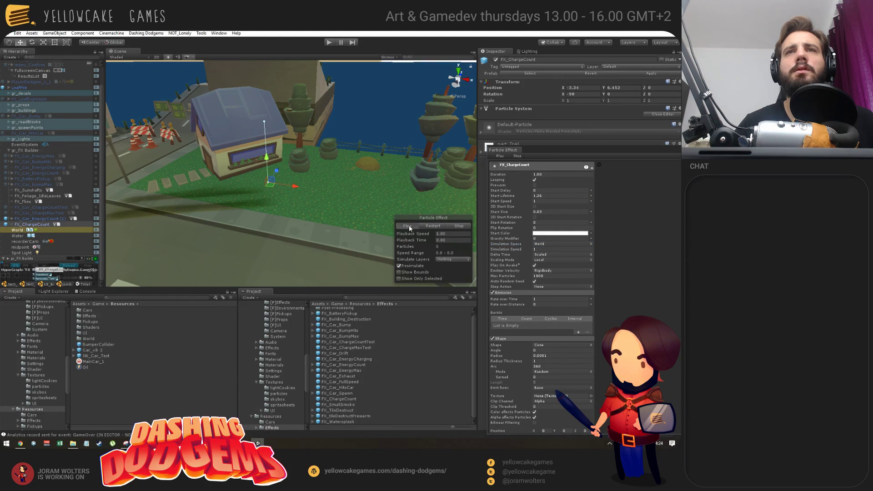
right_drag(323, 153, 310, 164)
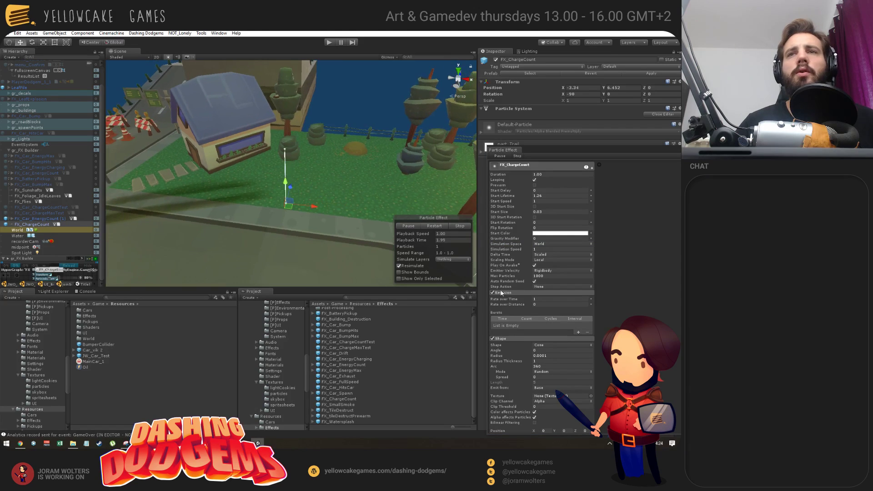
click(544, 300)
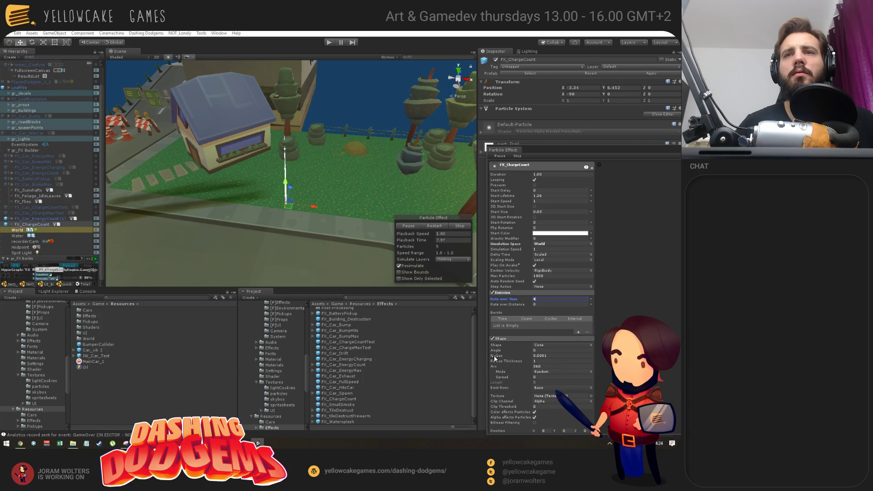
Step: Change the emitter shape of FX_ChargeCount to Rectangle
drag(499, 358, 505, 358)
click(546, 346)
click(546, 347)
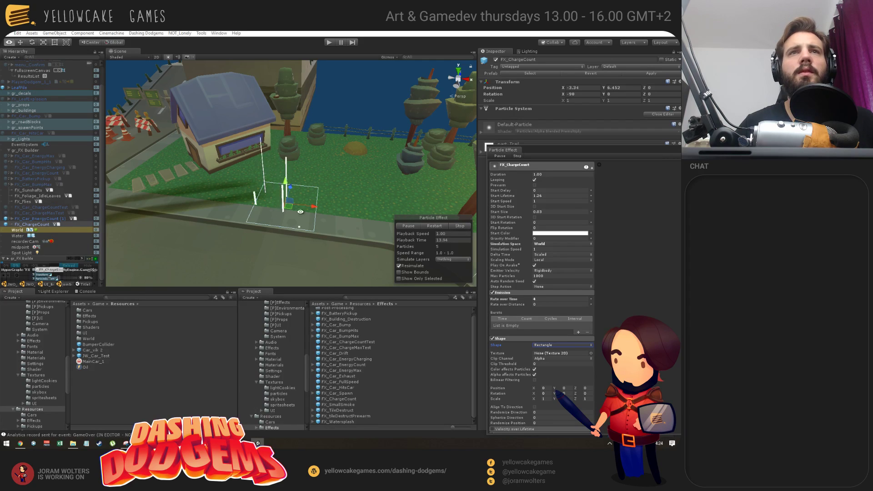
Step: Lower FX_ChargeCount onto the road at Position Y 2.24 and stretch its rectangular emitter to a Y scale of 1.64
alt+drag(300, 241, 287, 276)
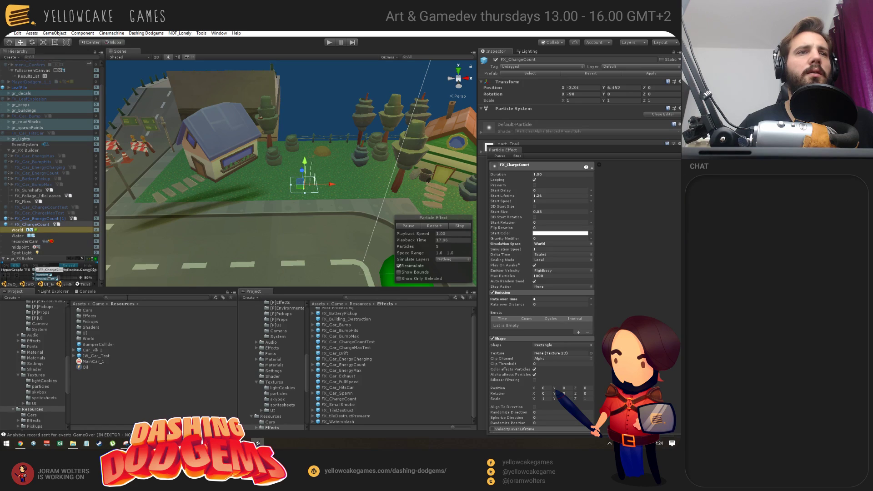
alt+drag(248, 192, 250, 204)
drag(302, 168, 342, 148)
key(ctrl+z)
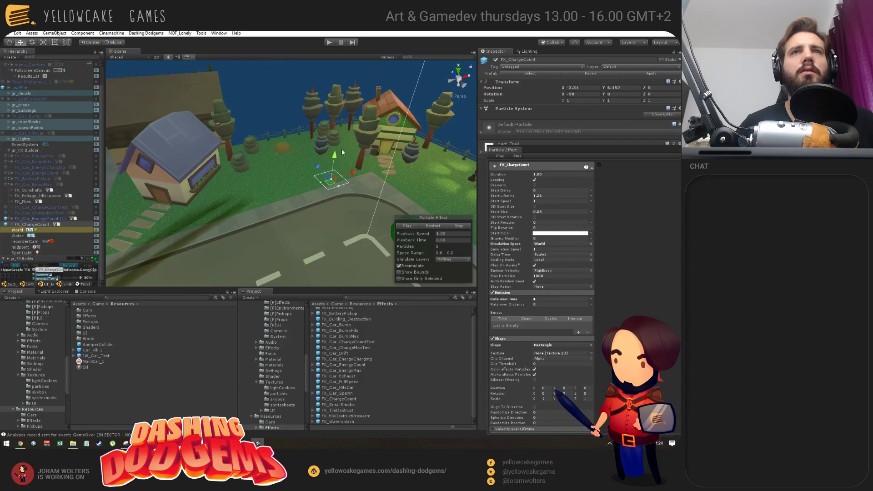
drag(326, 197, 305, 175)
click(387, 57)
click(291, 246)
alt+drag(304, 175, 347, 226)
key(f)
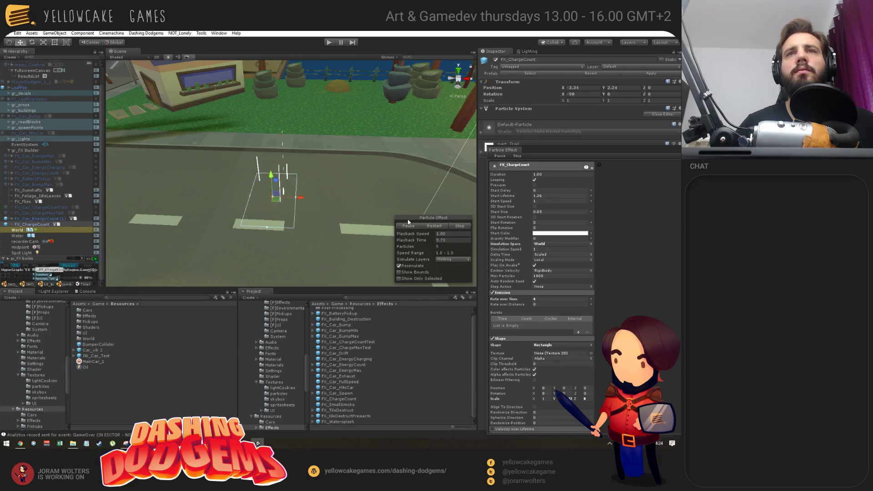
Step: Apply the FX_ChargeCount changes to its prefab and playtest the charge effect on the car
click(647, 74)
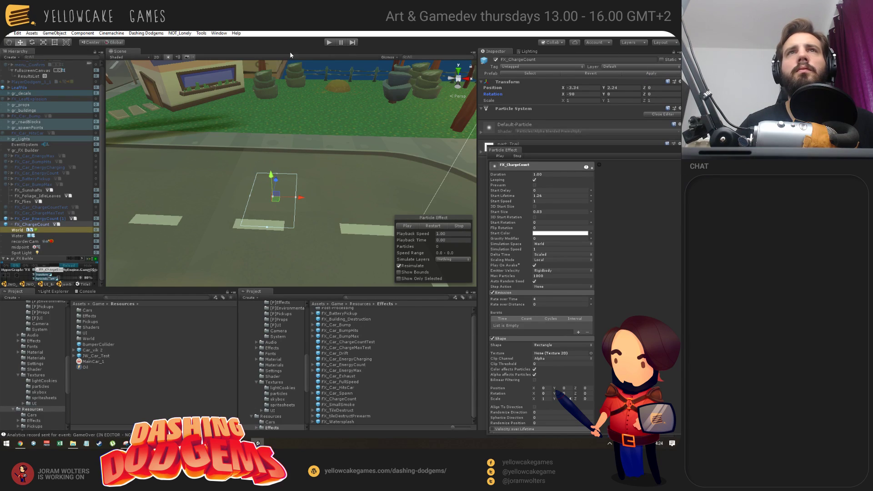
click(331, 43)
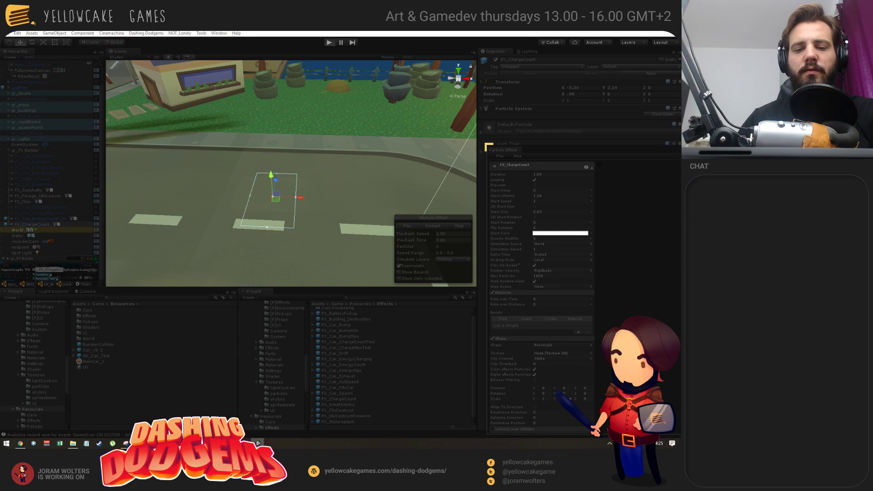
key(ctrl+p)
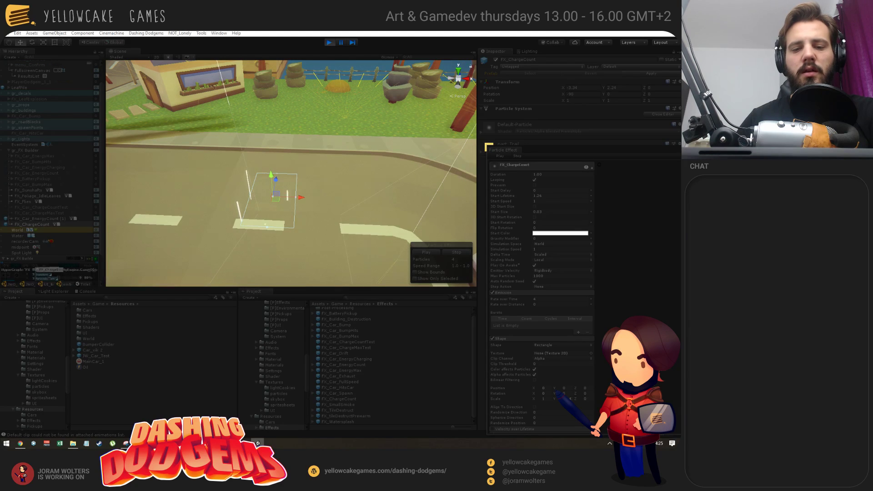
drag(505, 121, 140, 64)
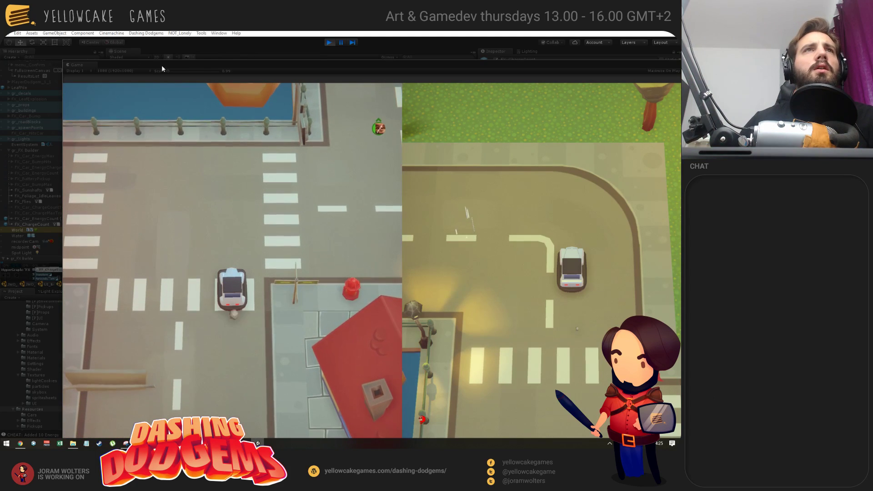
drag(313, 65, 792, 149)
drag(559, 148, 495, 213)
click(329, 42)
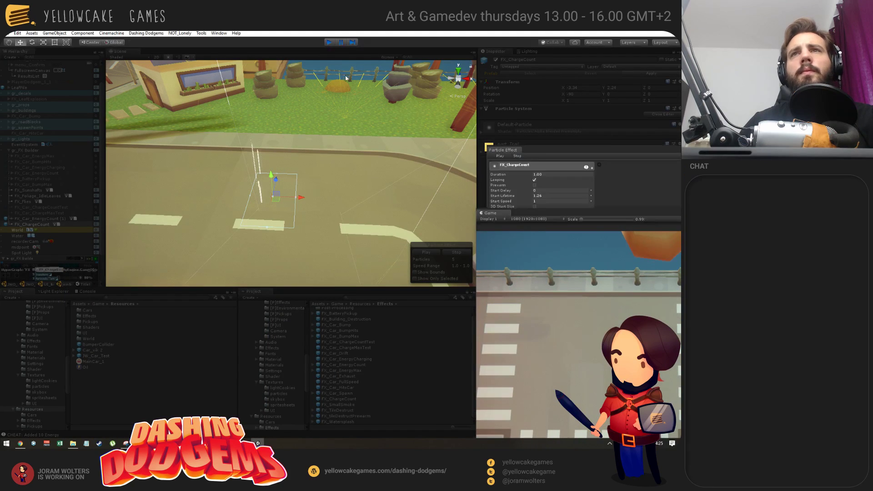
Step: Set the Simulation Space of FX_ChargeCount to Local
drag(539, 148, 454, 97)
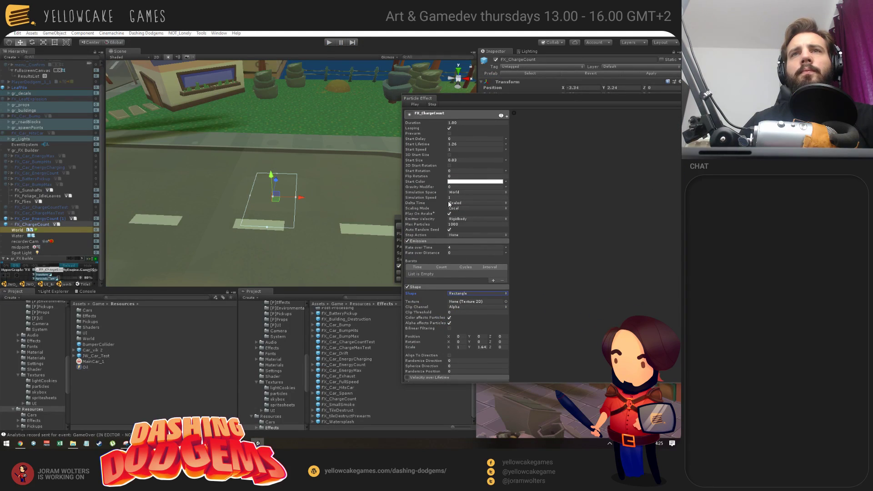
click(465, 209)
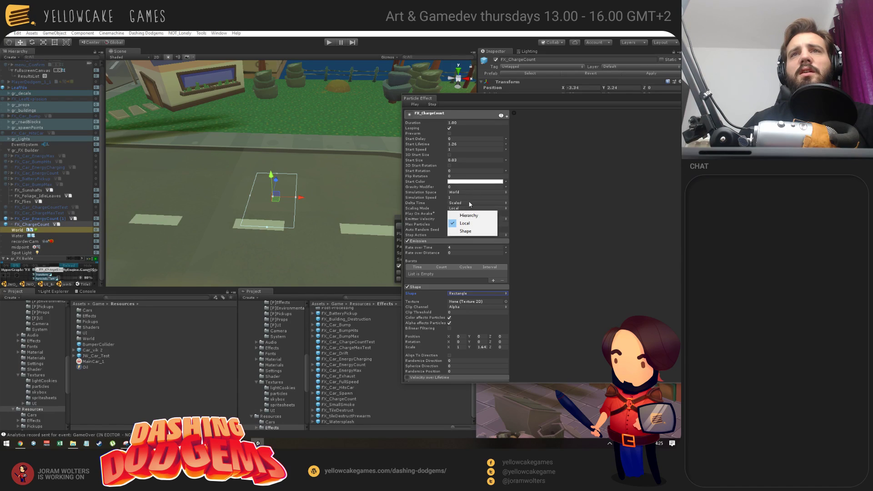
click(469, 193)
click(469, 200)
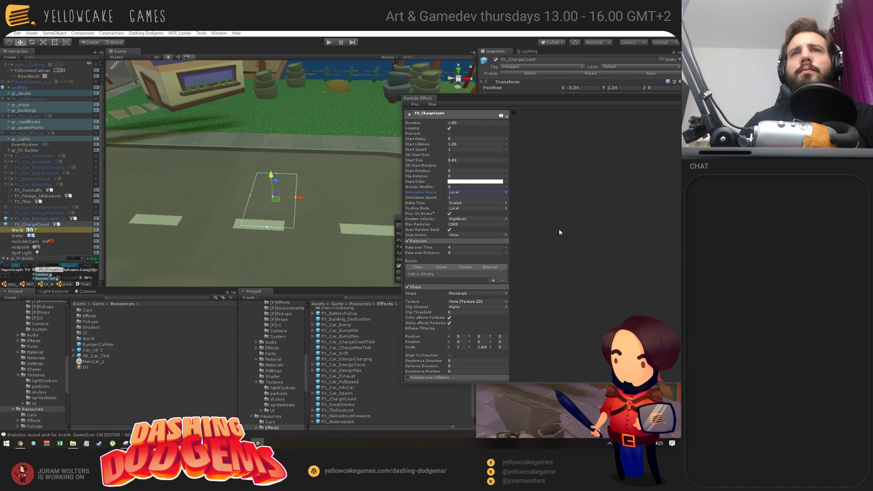
Step: Set the FX_ChargeCount transform's X rotation to 0 and apply the change to the prefab
drag(545, 104, 532, 234)
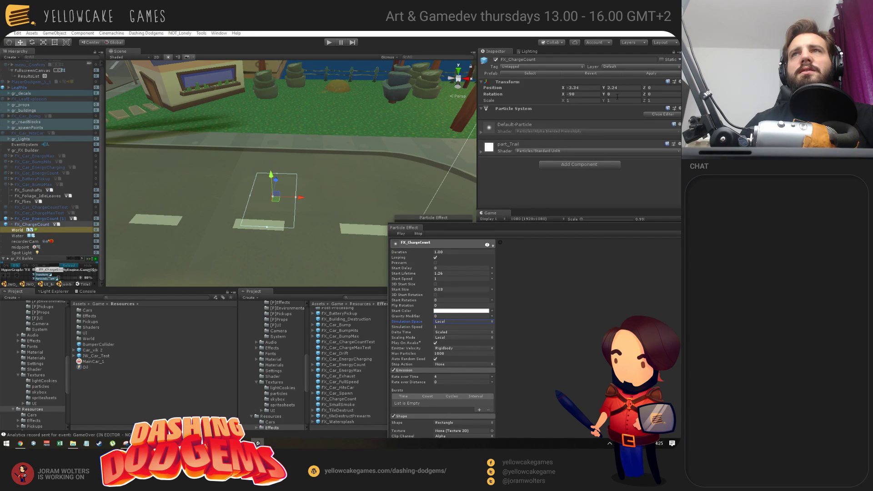
click(583, 95)
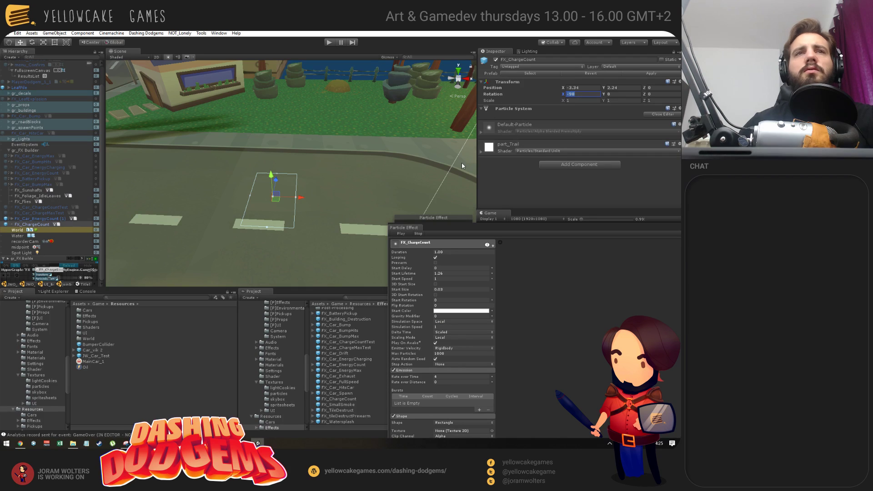
text(0)
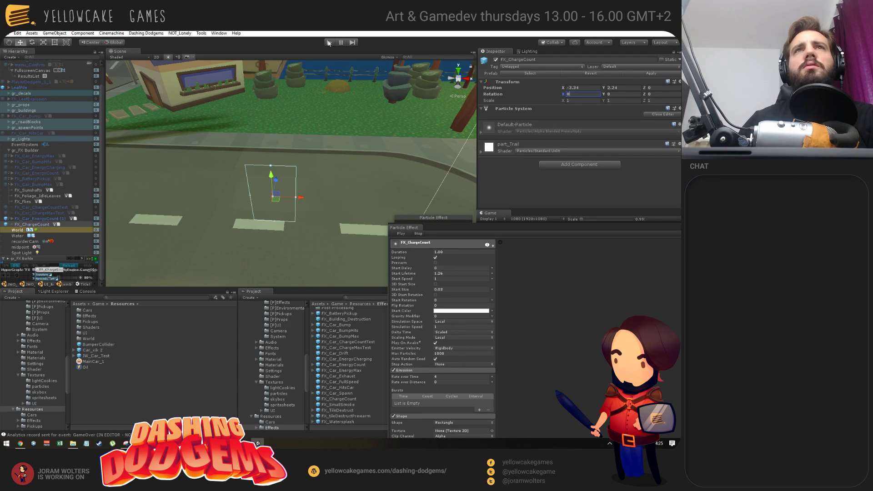
drag(429, 227, 415, 172)
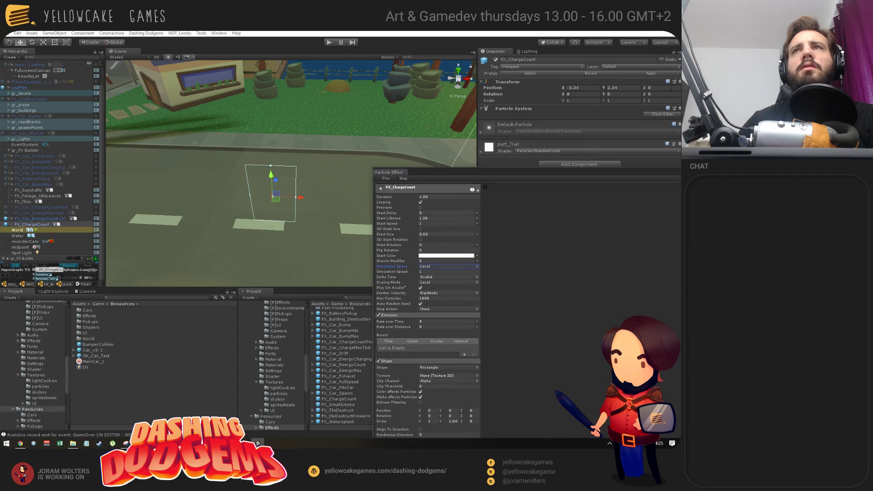
click(653, 73)
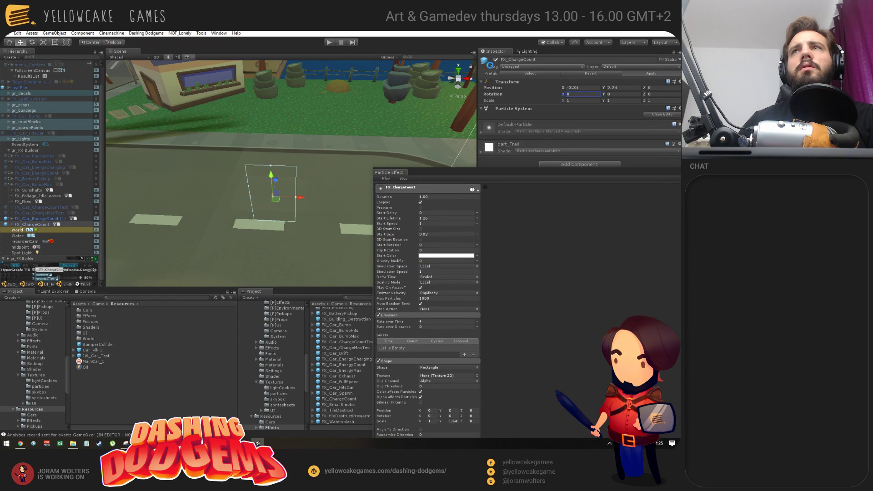
Step: Playtest the game and compare the car's charge effect with the FX_ChargeCount emitter in the scene
click(330, 43)
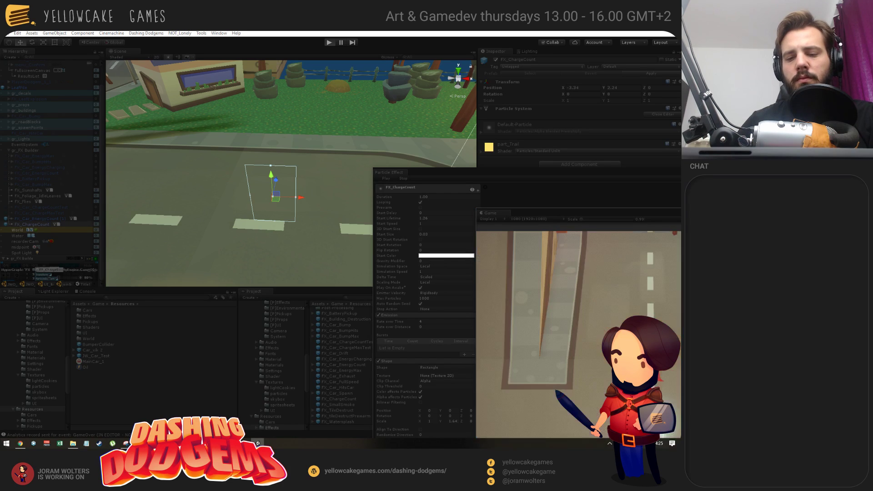
drag(872, 214, 554, 72)
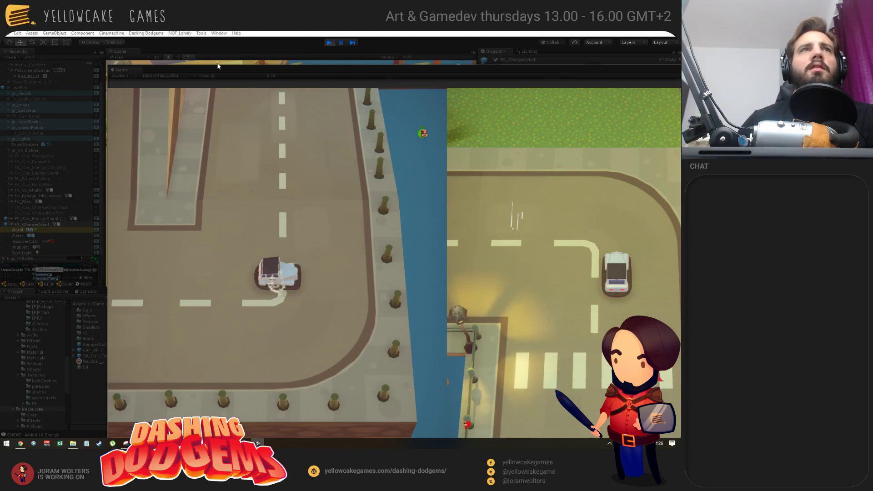
drag(196, 69, 162, 240)
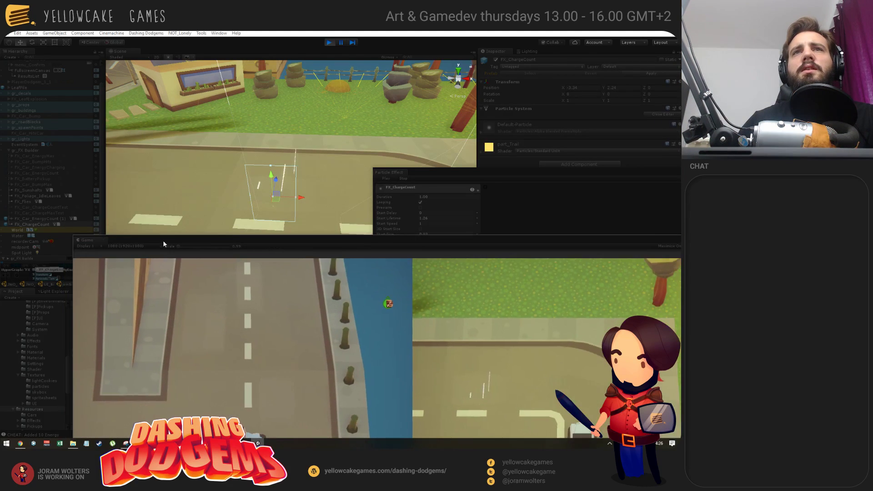
click(434, 169)
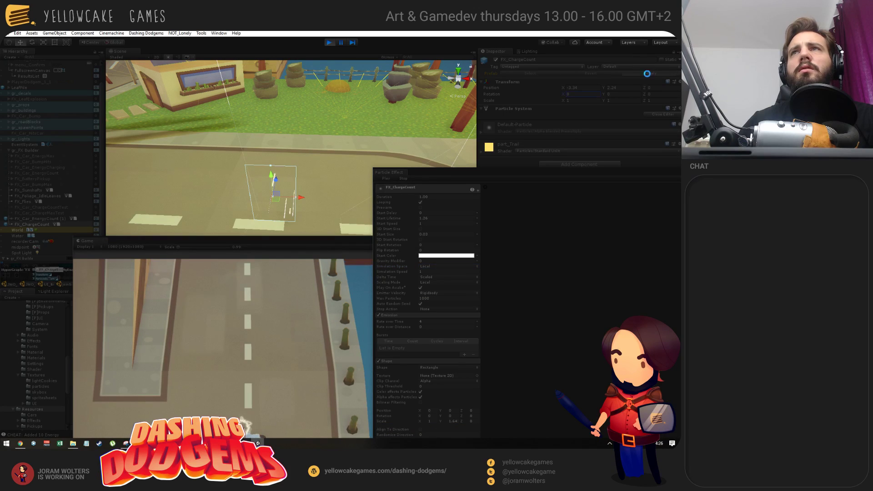
drag(277, 244, 282, 172)
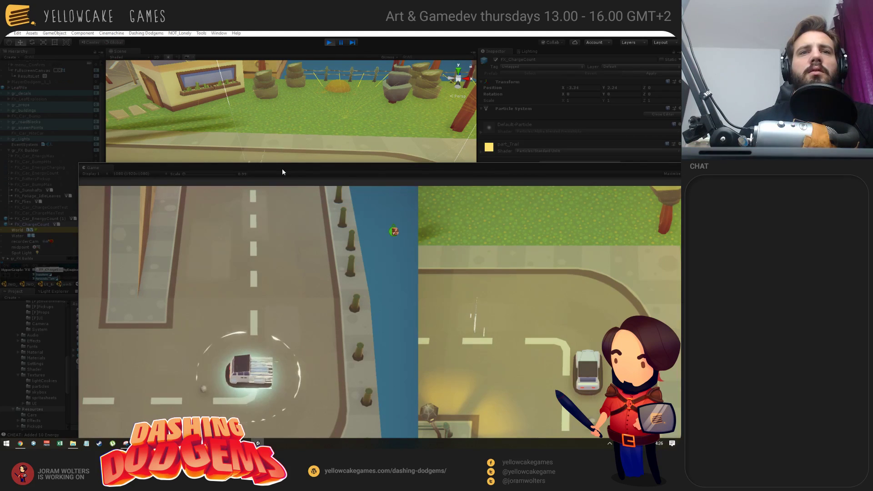
drag(363, 170, 329, 232)
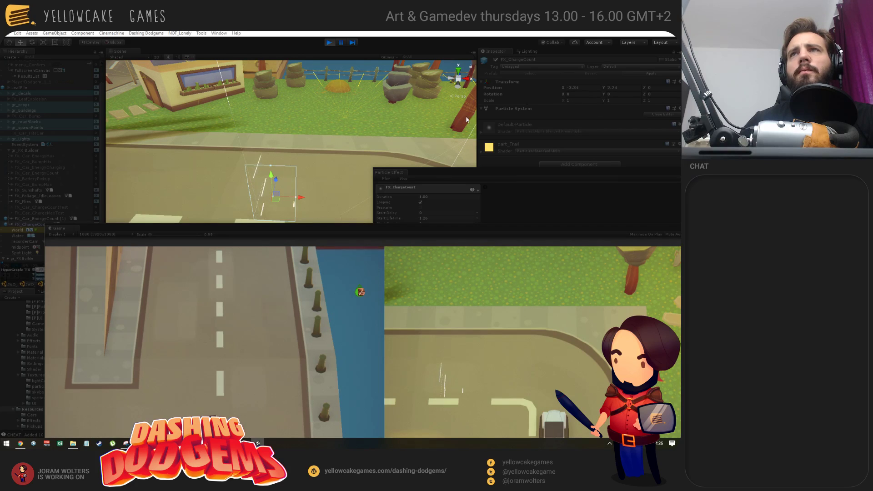
Step: Set the X rotation in the FX_ChargeCount Shape module to 90 and apply it to the prefab
drag(427, 171, 436, 100)
scroll(434, 273, down, 5)
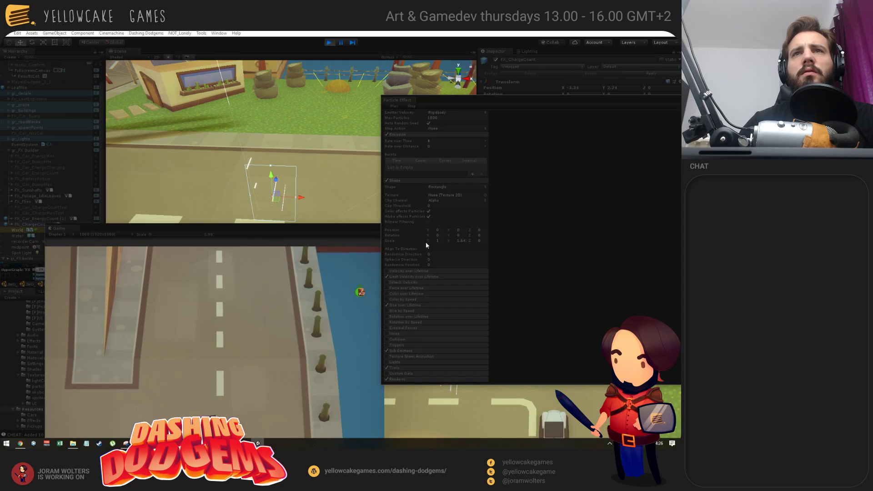
click(437, 235)
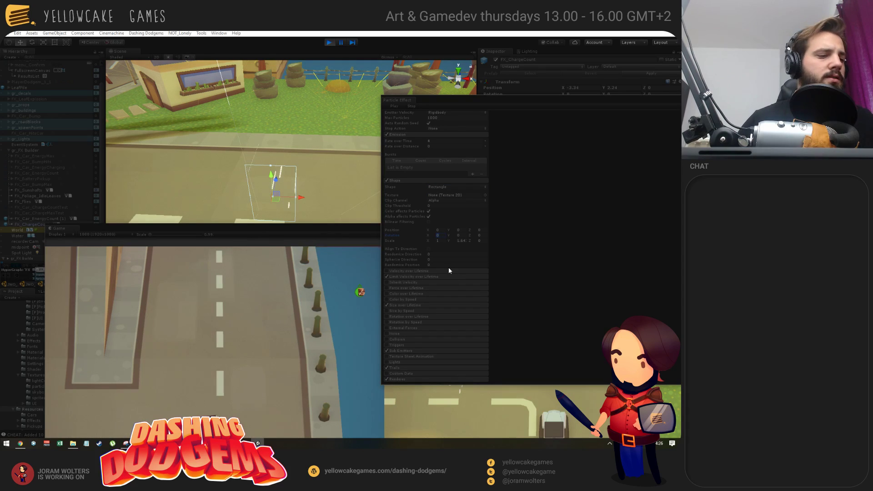
text(90)
key(Return)
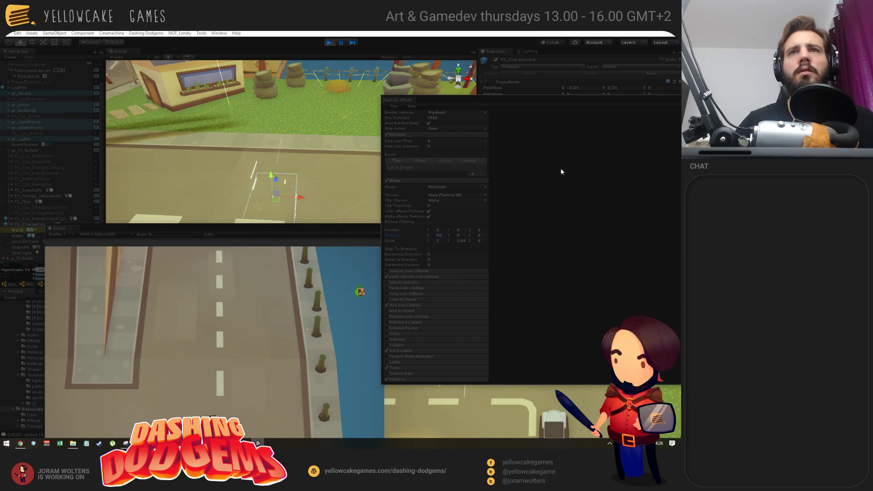
click(640, 75)
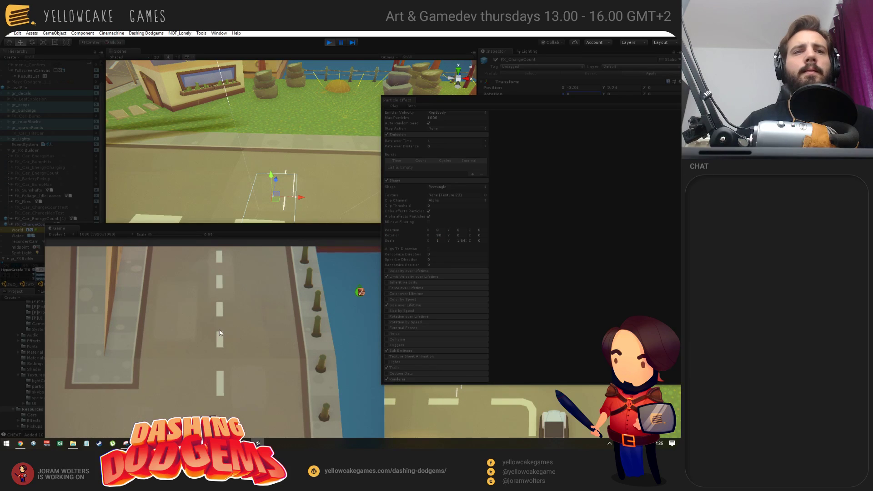
Step: Check the rotated charge effect on the car in the running game, and stop the playtest
click(214, 233)
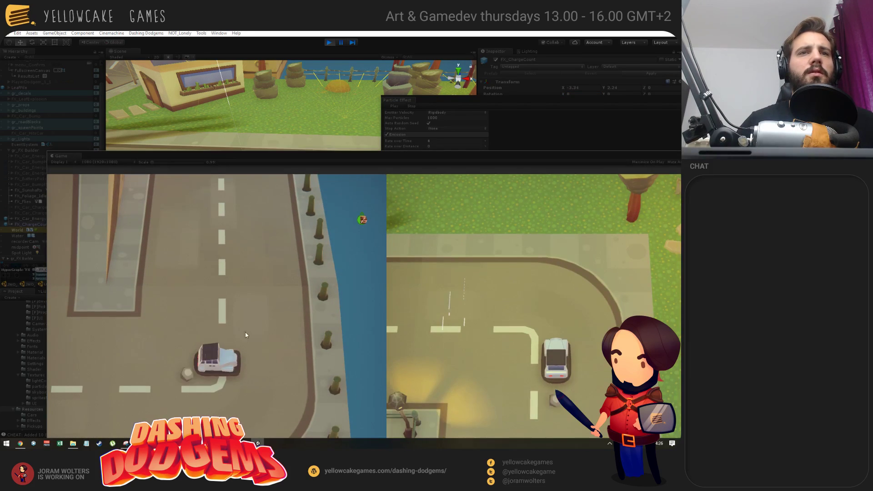
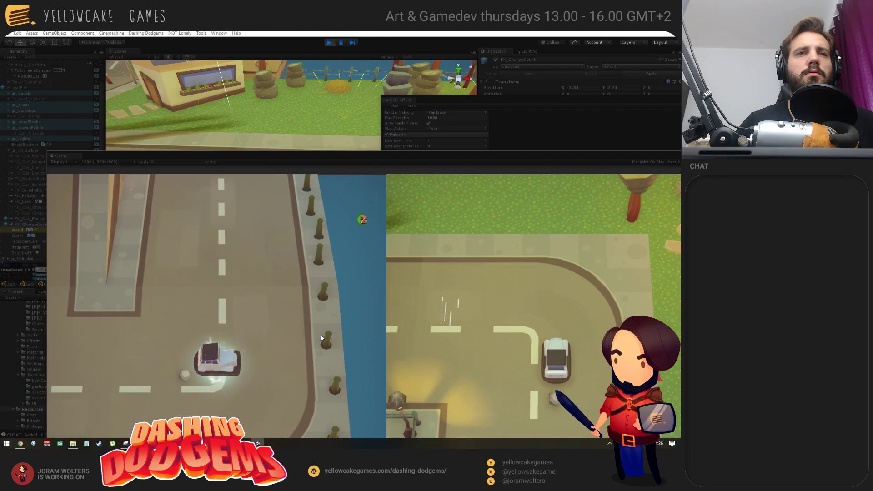
click(329, 42)
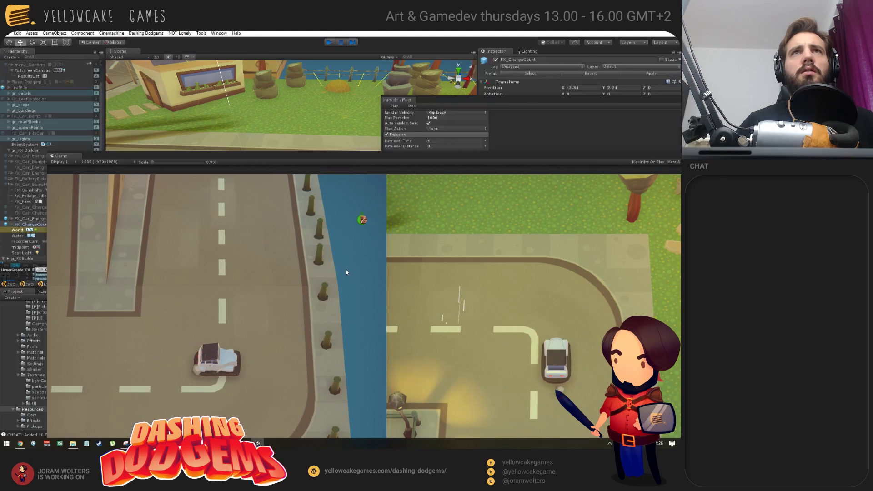
drag(409, 162, 384, 290)
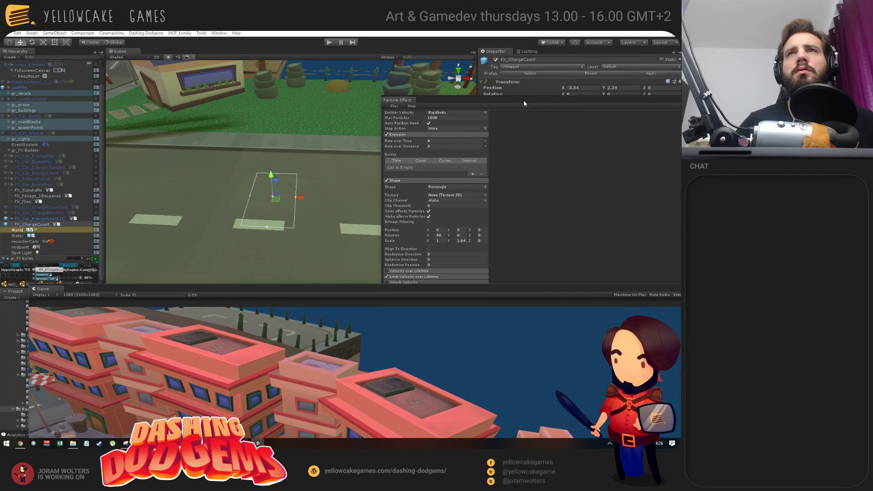
Step: Check the Twitch stream page in Chrome and return to the Unity particle editor
drag(524, 104, 481, 163)
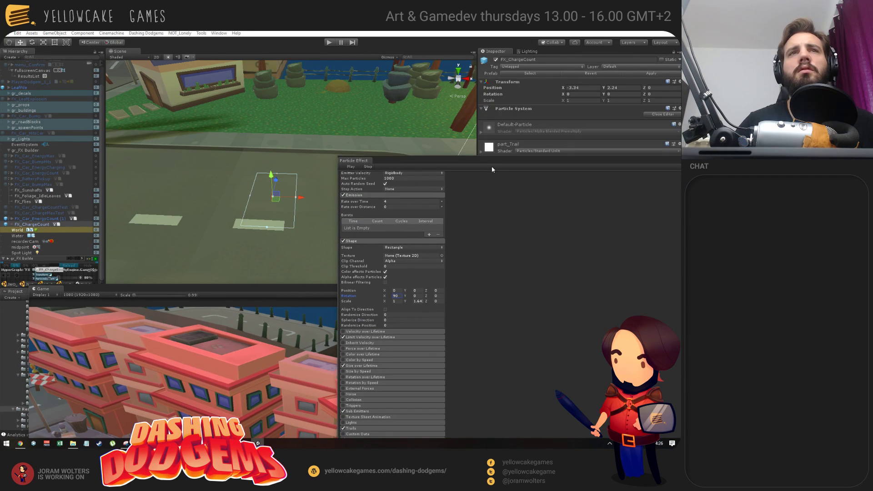
key(alt+Tab)
click(253, 182)
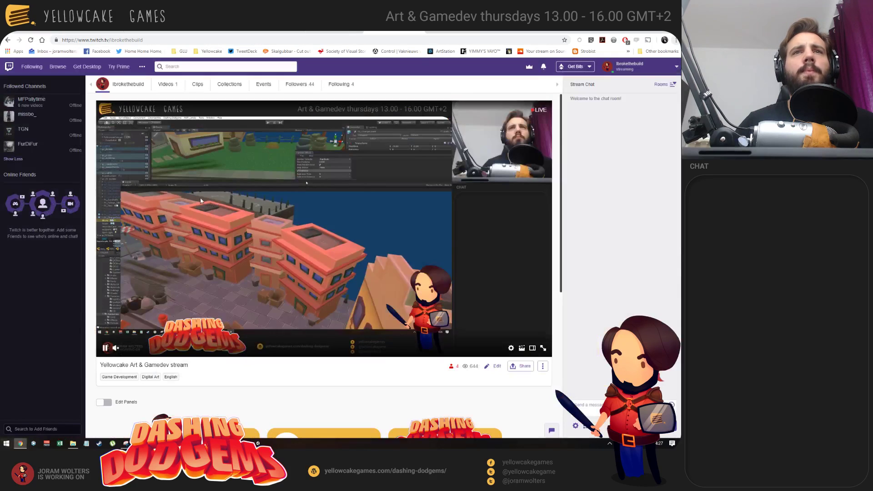
key(alt+Tab)
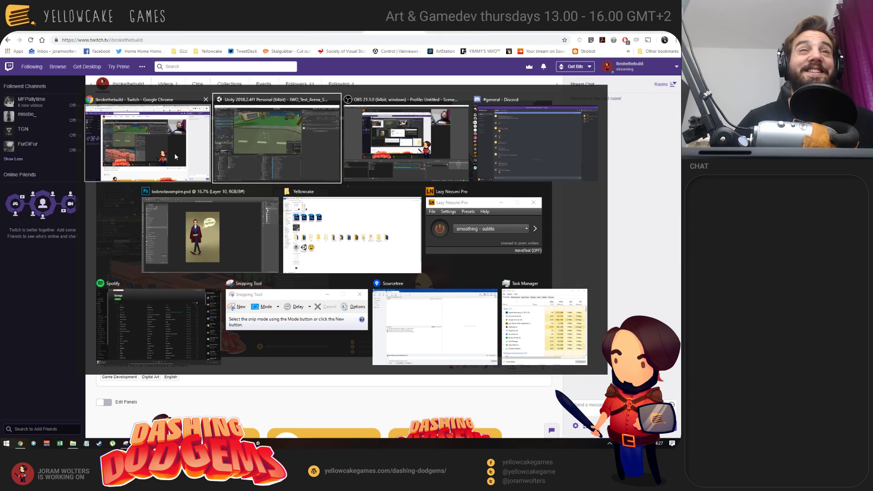
key(Return)
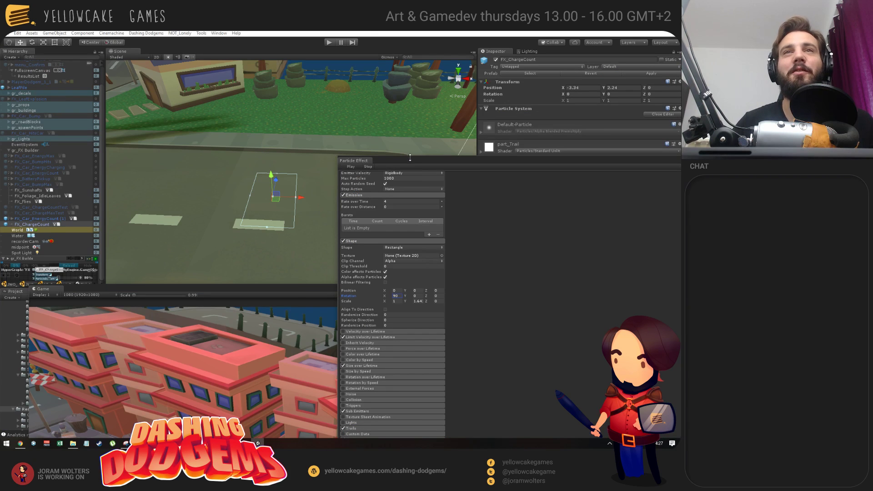
drag(409, 158, 451, 200)
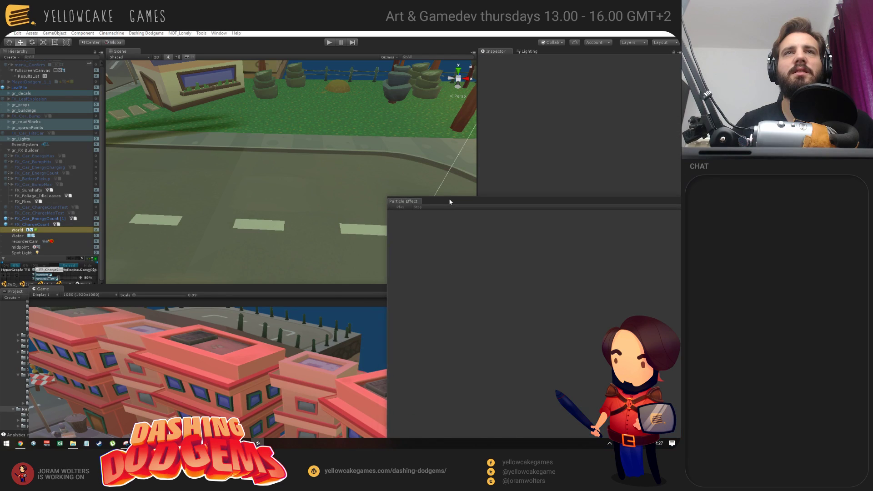
Step: Playtest the game with FX_ChargeCount selected and turn the car to check how its charge effect follows
click(38, 224)
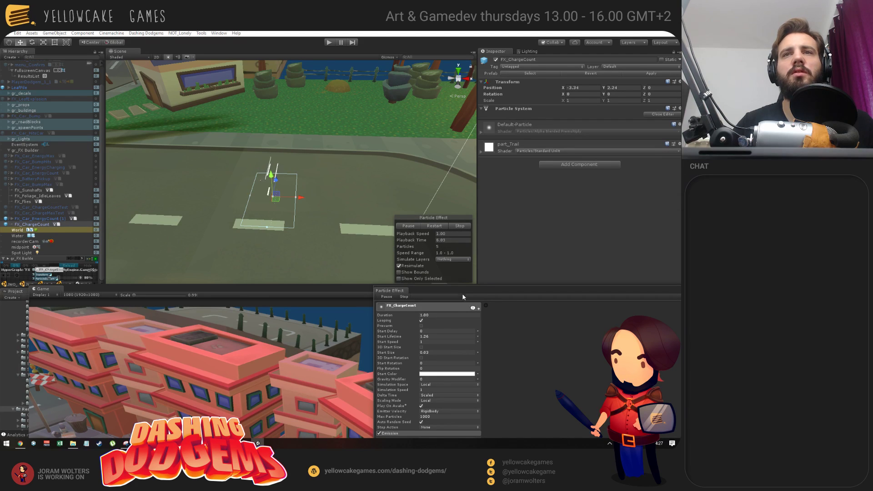
drag(467, 290, 481, 111)
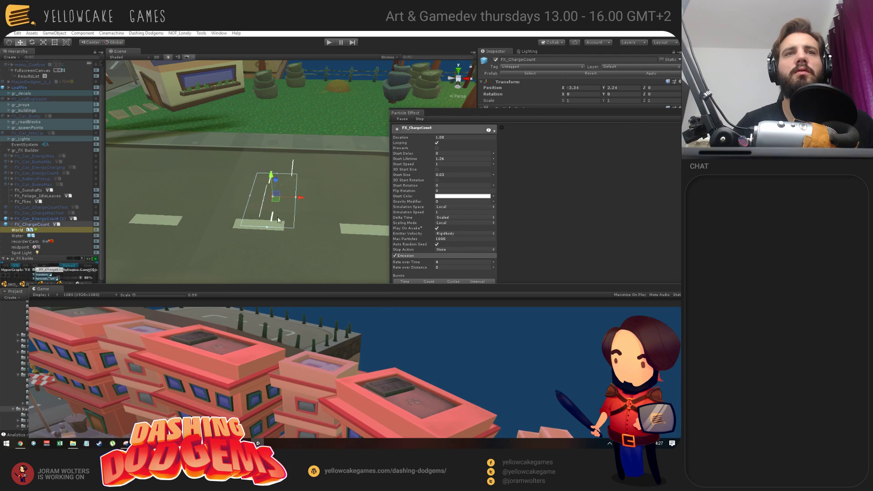
click(328, 42)
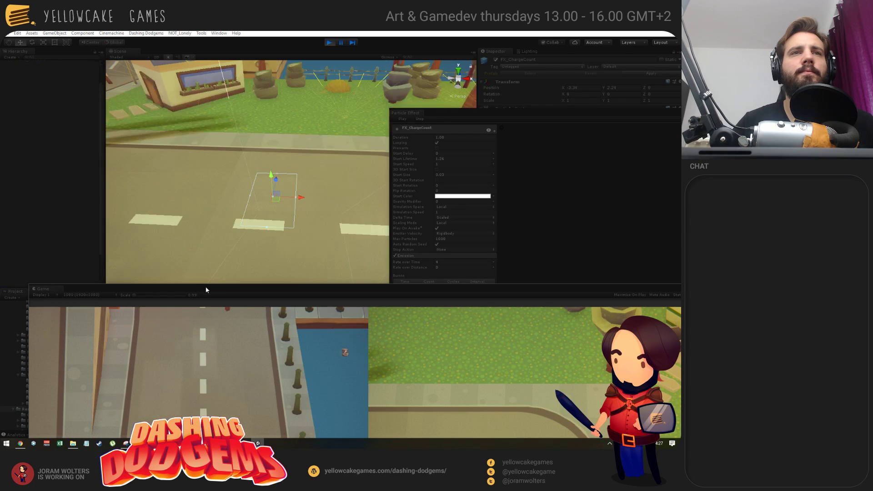
drag(205, 290, 234, 97)
key(e)
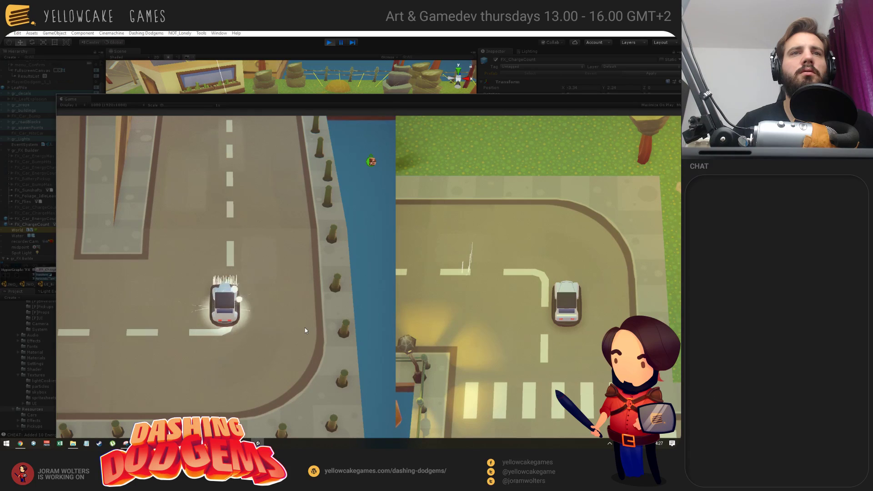
key(d)
key(d)
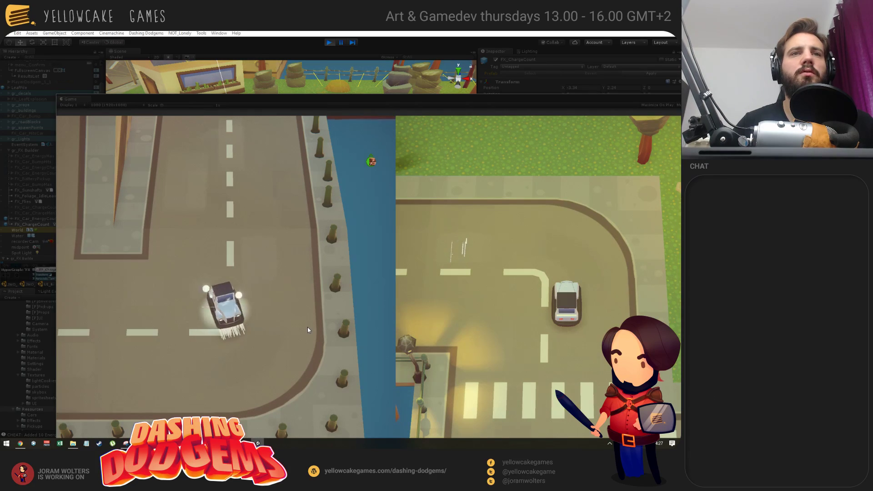
key(d)
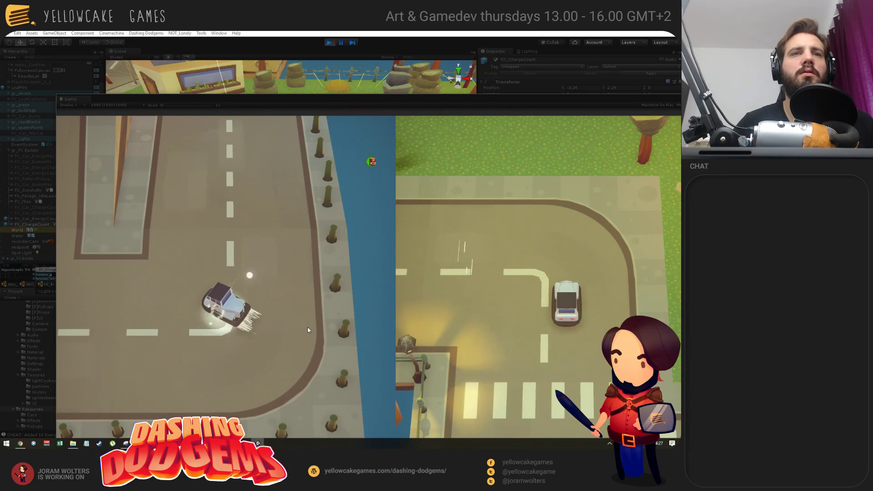
key(d)
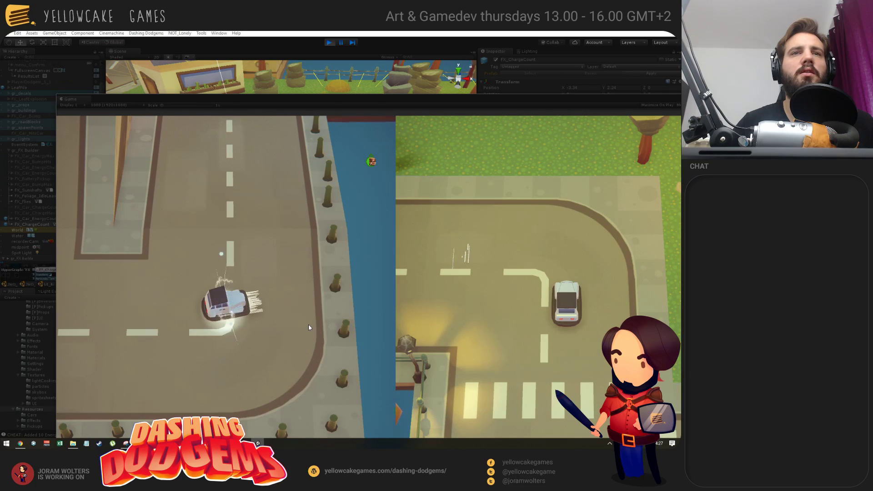
key(d)
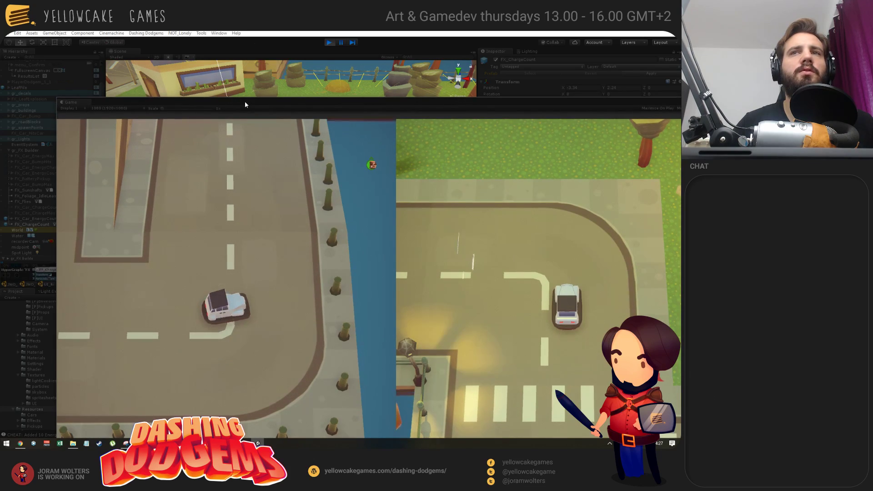
Step: Try a Shape X rotation of 0 on FX_ChargeCount in the running game, restore 90, and stop the playtest
drag(245, 101, 276, 250)
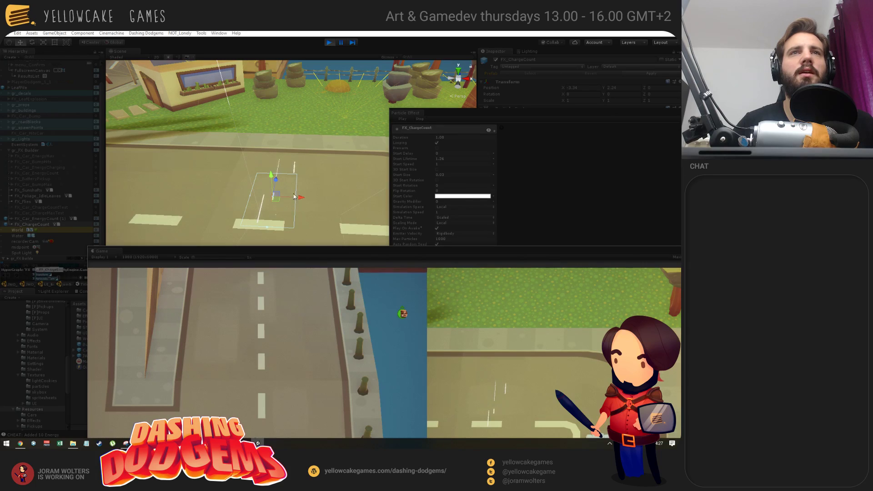
drag(295, 251, 246, 260)
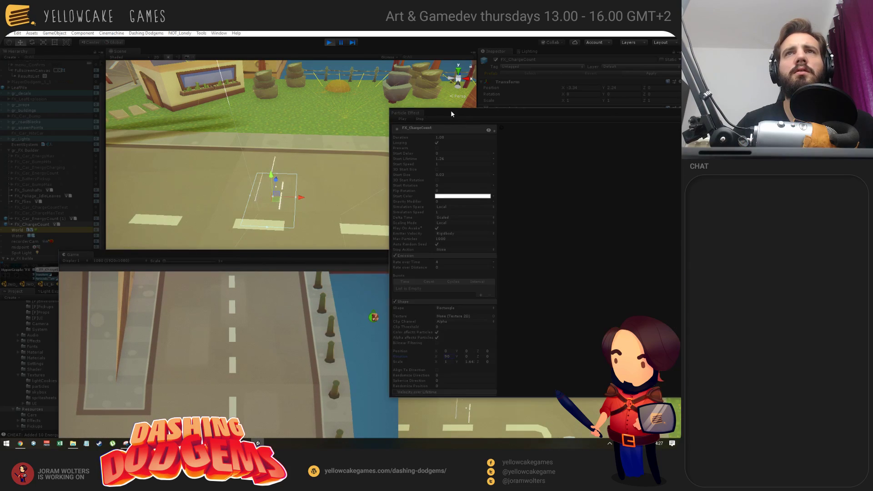
drag(451, 110, 412, 68)
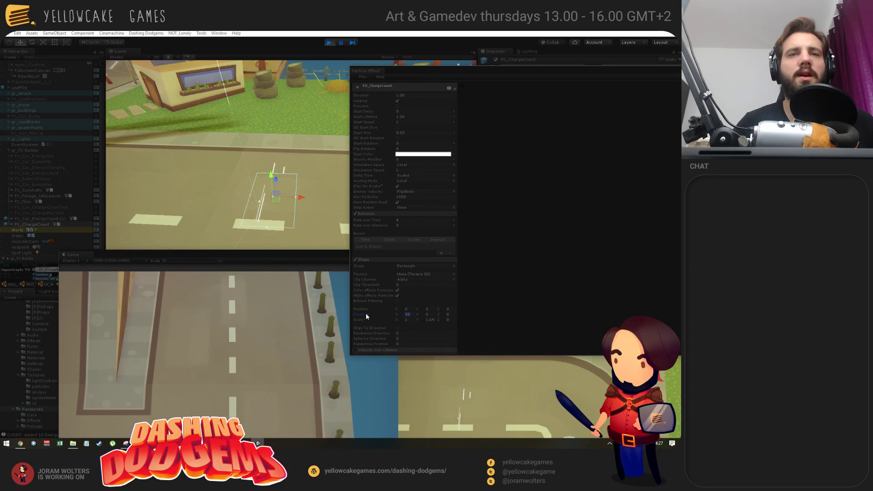
text(0)
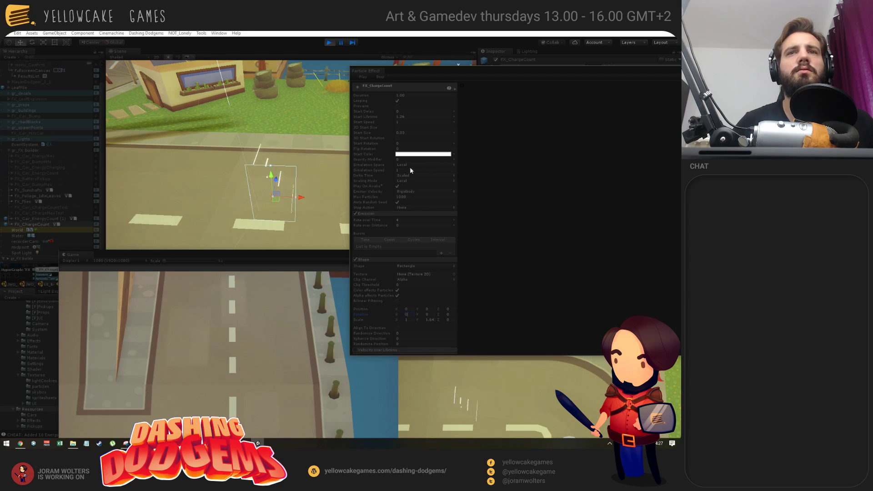
text(90)
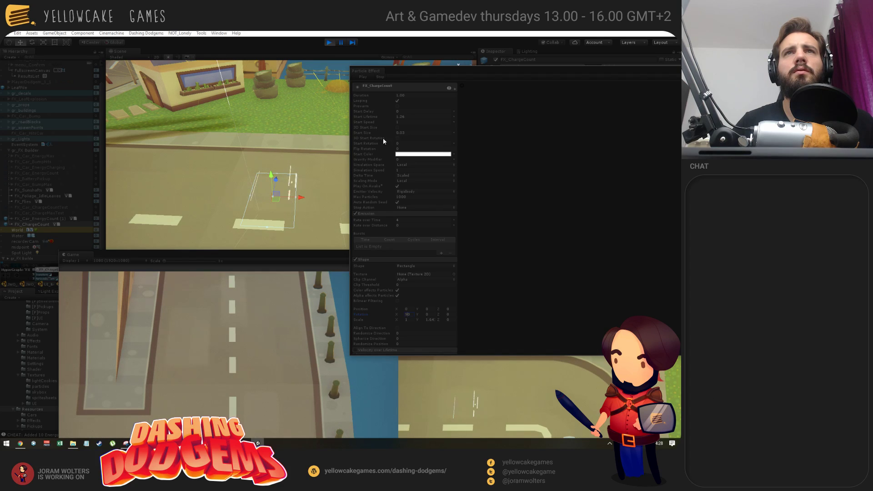
click(328, 41)
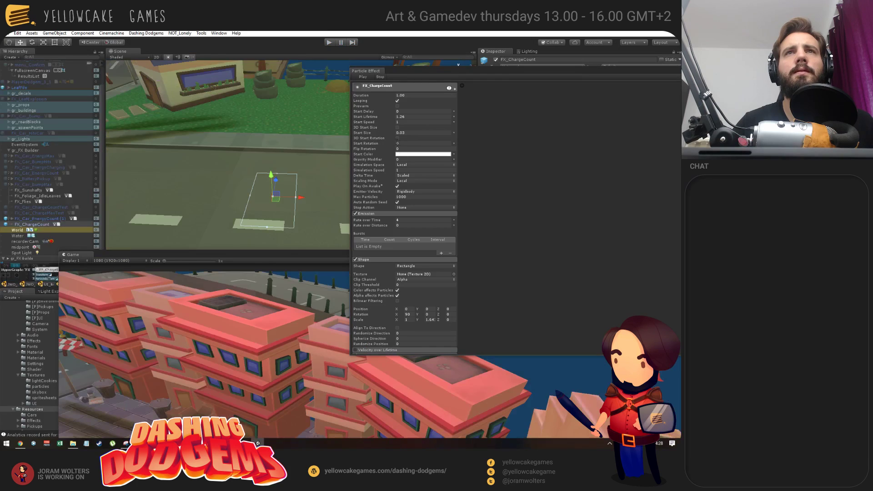
Step: Try 3D Start Rotation on the FX_ChargeCount particles and turn it off again
alt+drag(286, 183, 121, 131)
drag(381, 72, 483, 114)
click(411, 227)
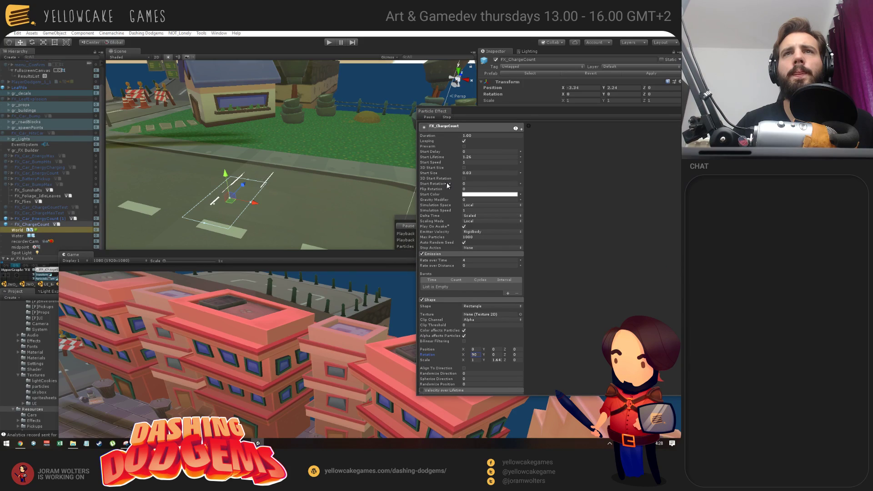
click(428, 184)
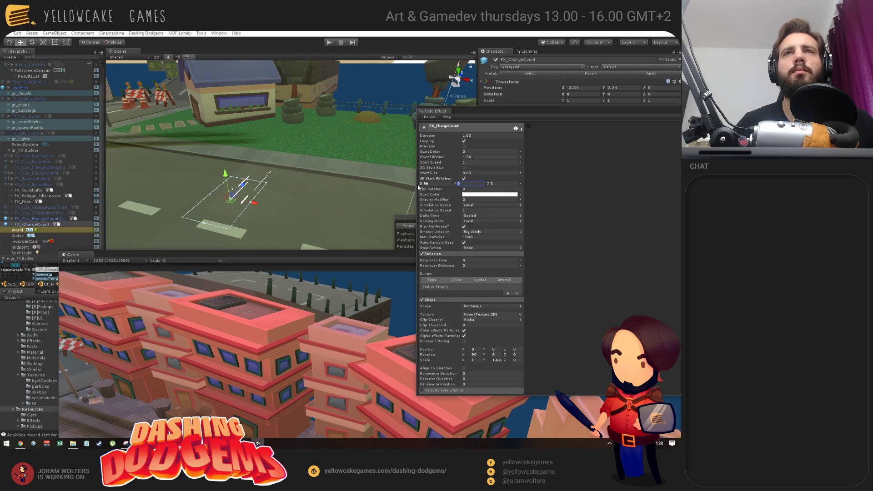
click(463, 178)
Step: Try other X rotation values in the FX_ChargeCount Shape module and undo the change
scroll(471, 272, down, 4)
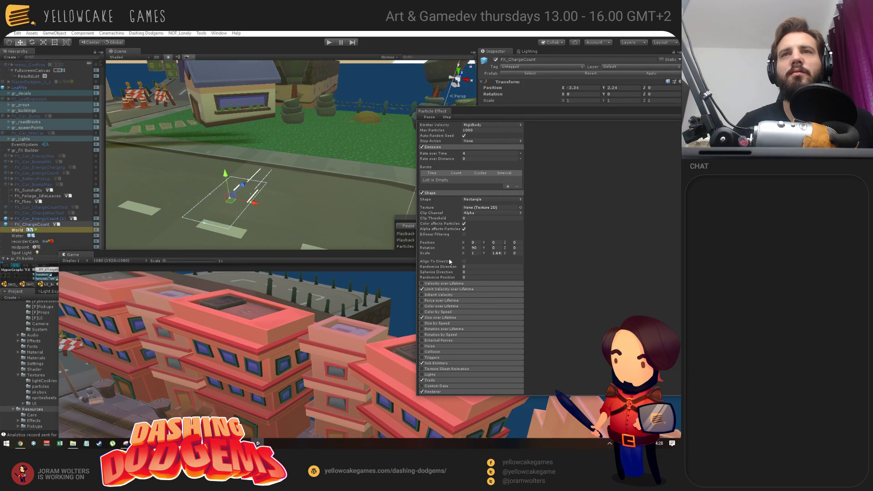
scroll(450, 262, down, 1)
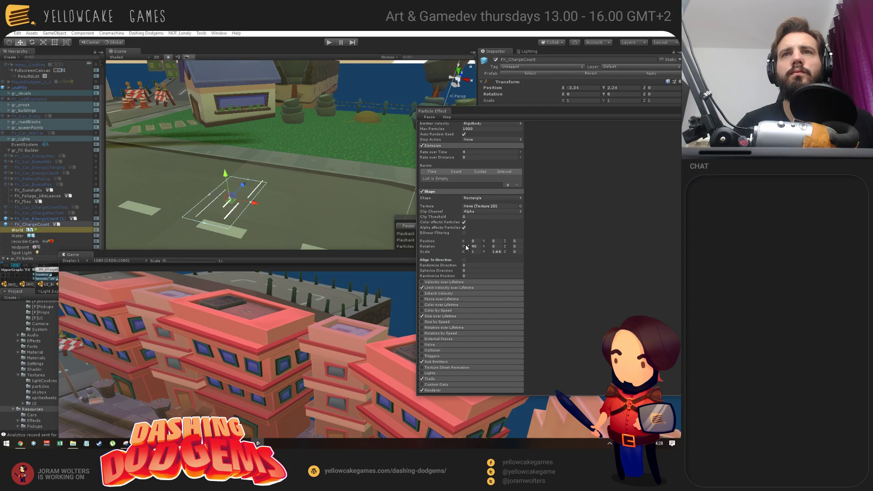
drag(547, 255, 18, 248)
key(ctrl+z)
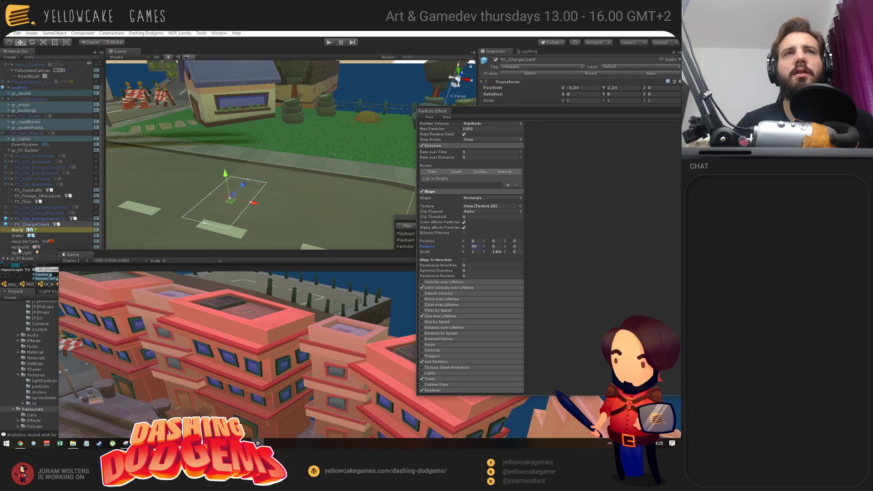
scroll(493, 221, up, 5)
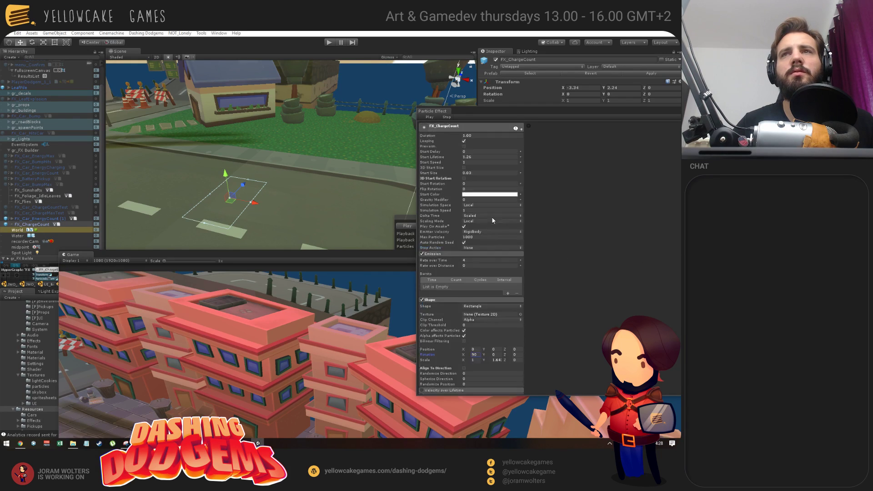
Step: Try a Transform X rotation of -90 on FX_ChargeCount and reset it to 0
click(582, 94)
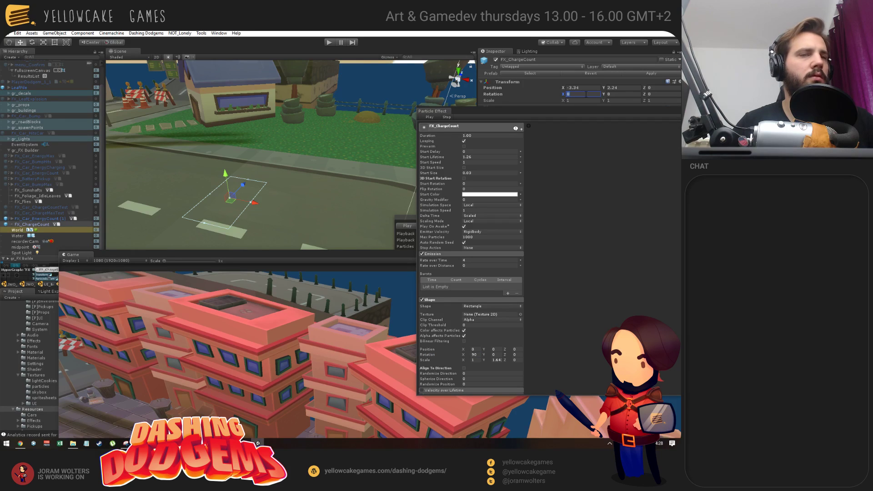
text(-90)
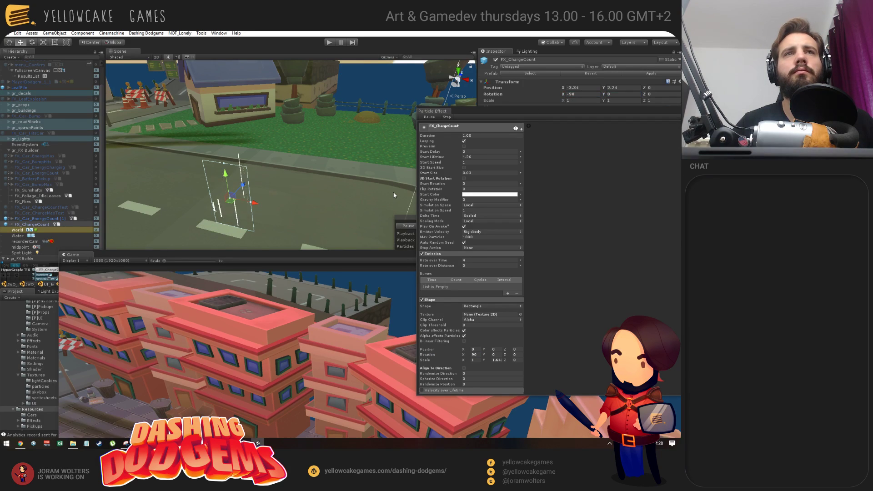
click(583, 94)
text(0)
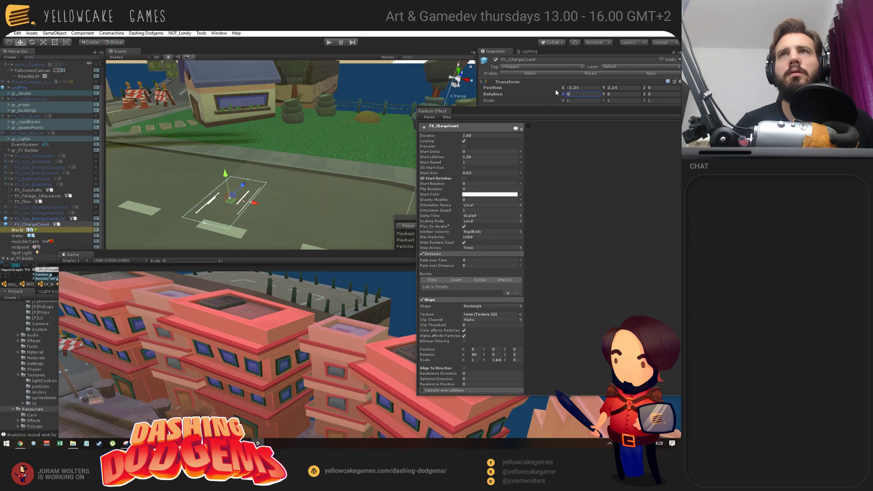
Step: Set the X rotation in the FX_ChargeCount Shape module to 0
click(481, 355)
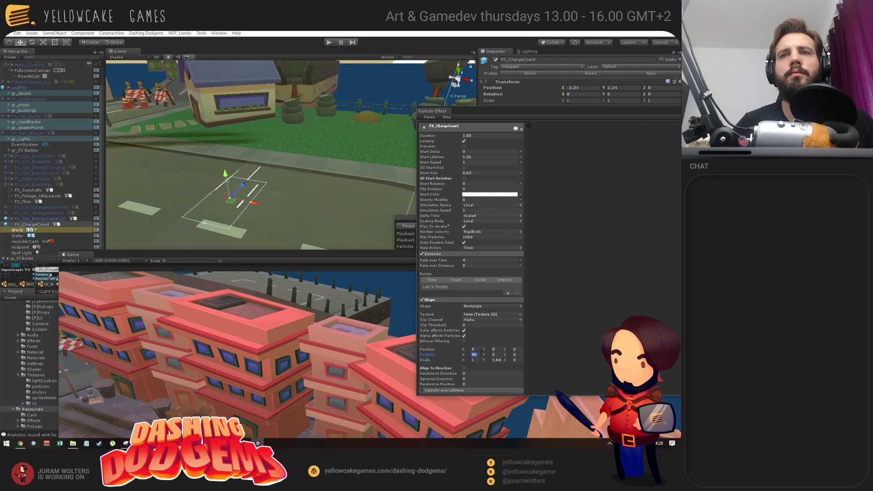
key(BackSpace)
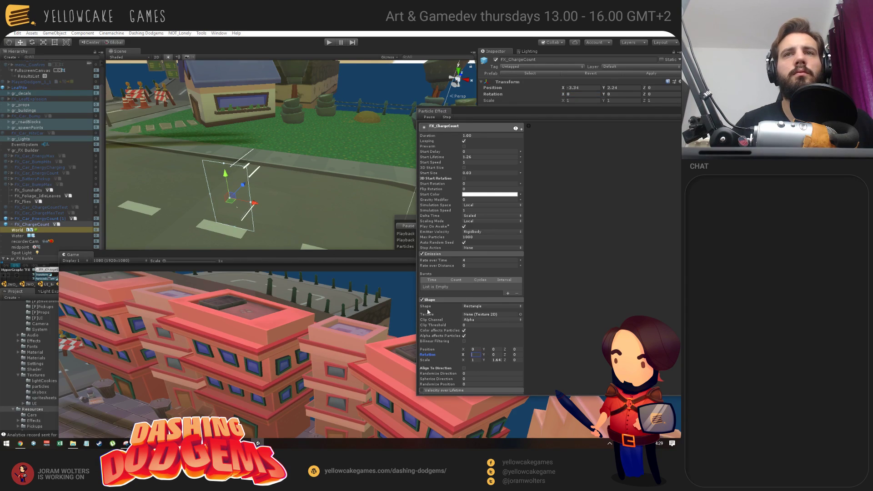
scroll(433, 302, down, 5)
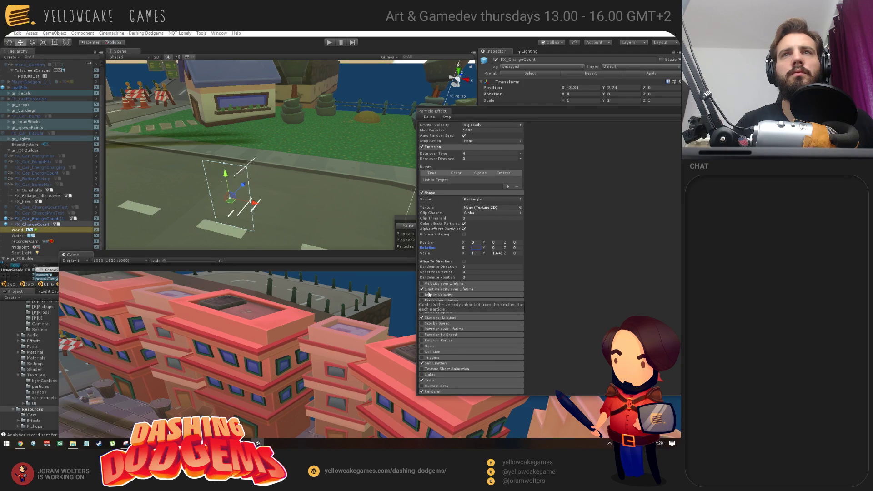
Step: Check the Twitch stream page in Chrome, return to Unity, and lower the system volume
key(alt+Tab)
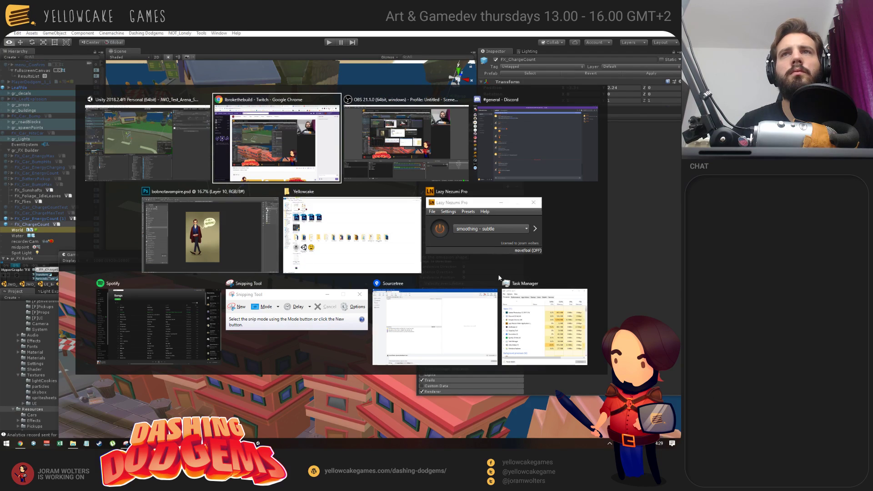
click(271, 144)
key(alt+Tab)
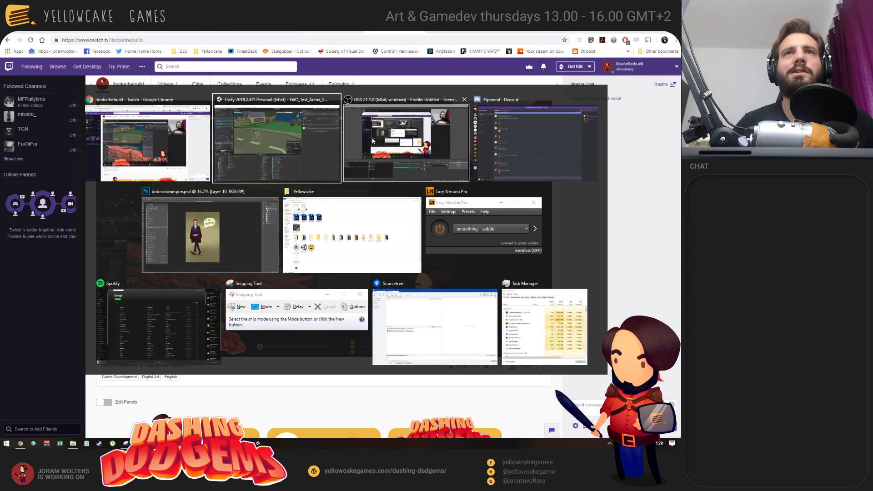
click(304, 149)
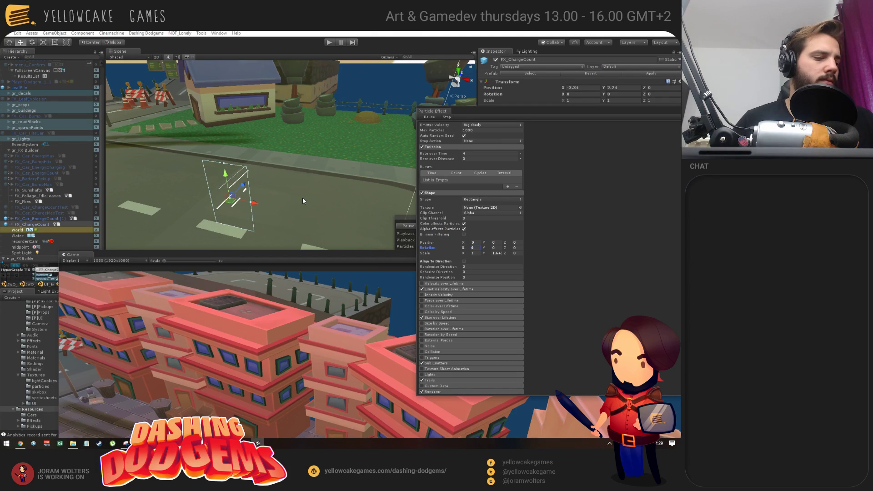
key(XF86AudioLowerVolume)
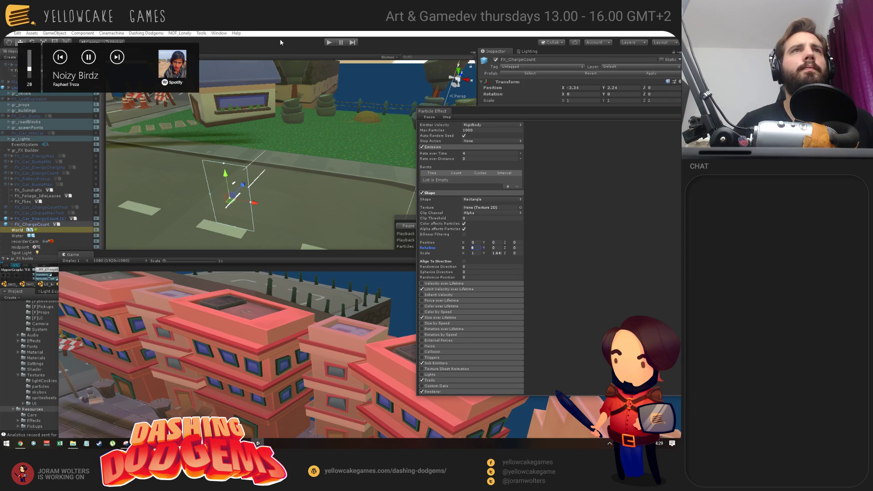
Step: Try a Transform X rotation of 90 on FX_ChargeCount and set it to -90 instead
right_drag(298, 122, 282, 142)
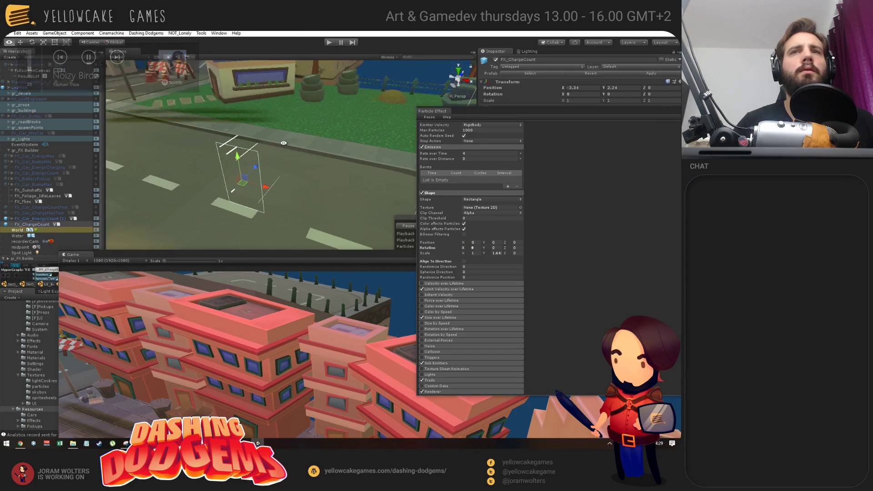
drag(463, 108, 449, 292)
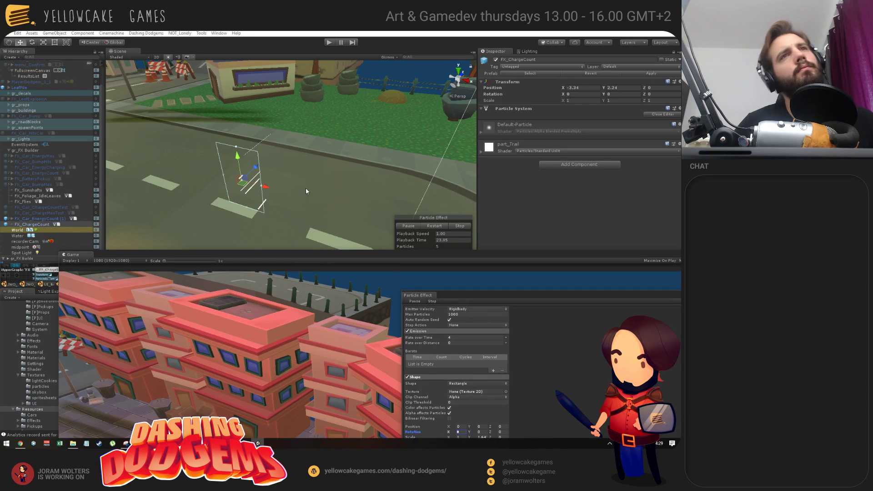
click(573, 94)
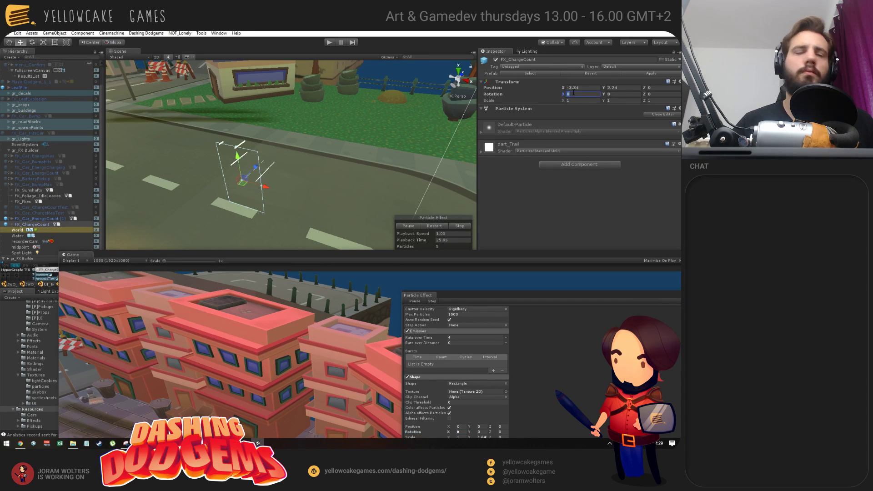
text(90)
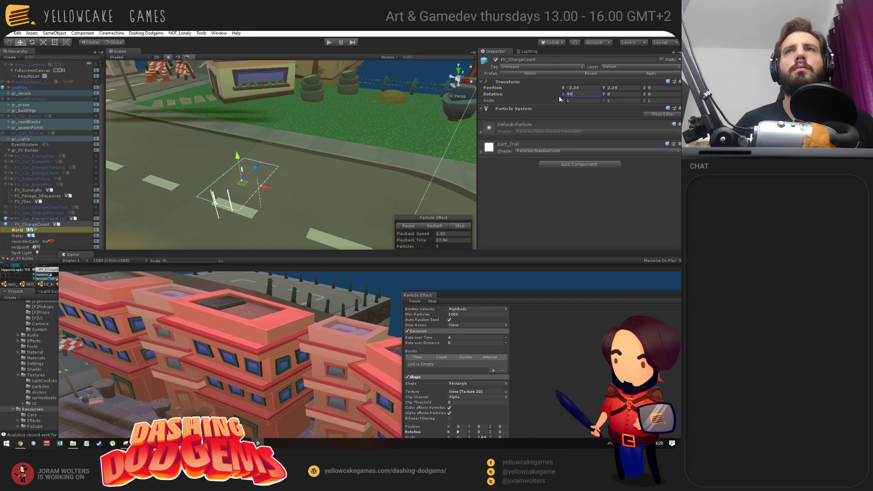
drag(579, 95, 506, 107)
text(-90)
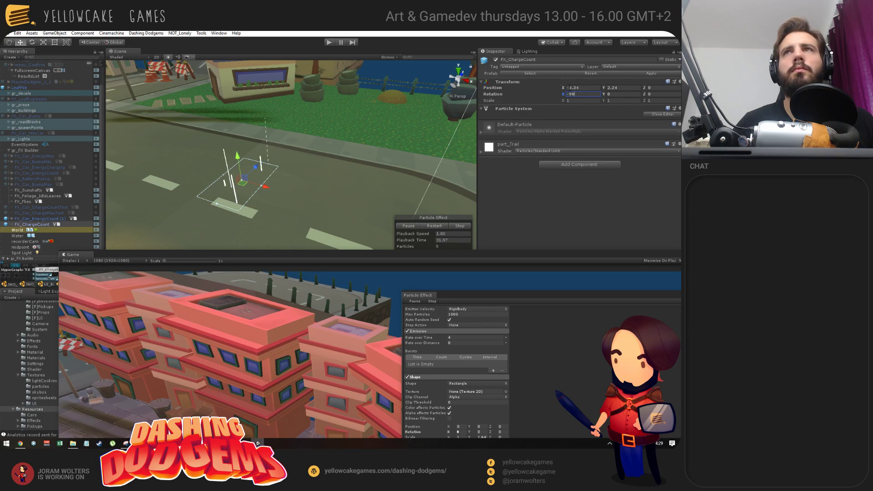
Step: Enlarge the Game view over the Scene area and start Play mode to test FX_ChargeCount
click(631, 74)
drag(251, 253, 303, 55)
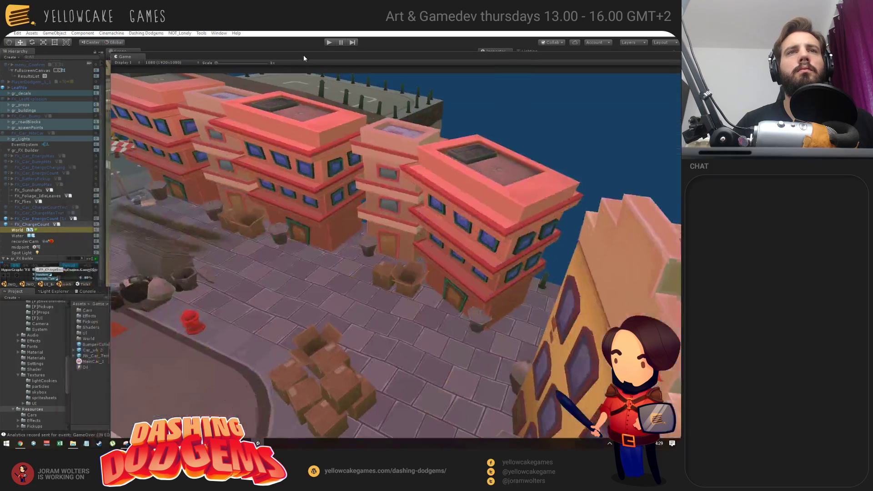
click(329, 42)
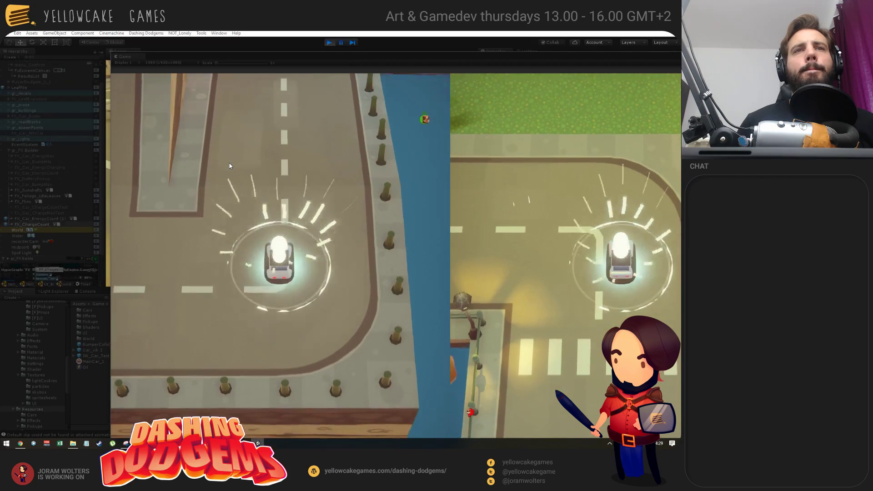
Step: Add energy to the first player's car with the cheat and drive it along the road away from the effect
key(e)
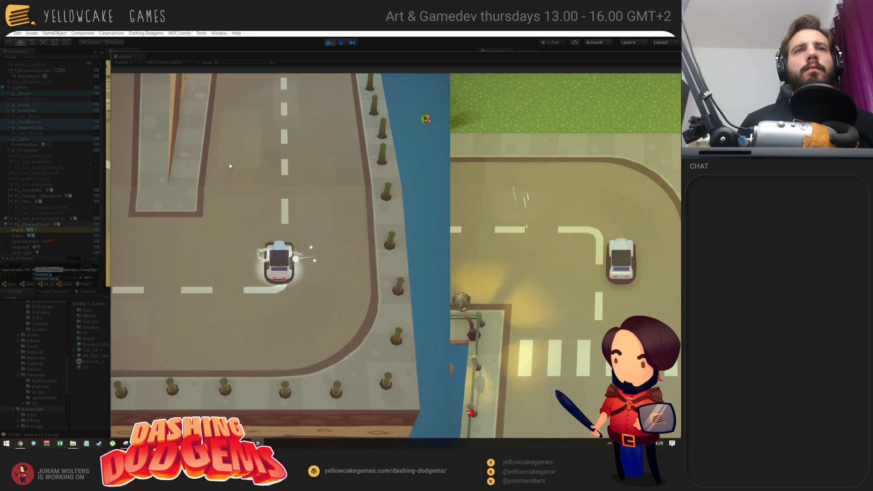
key(d)
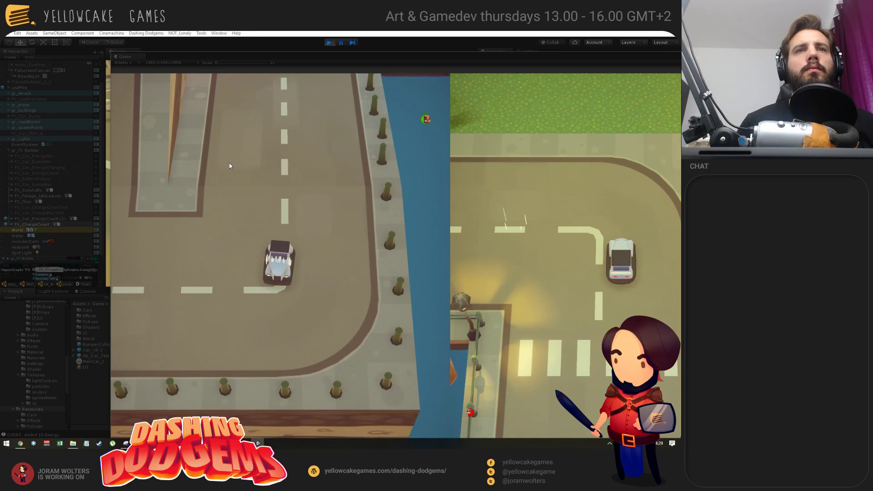
key(d)
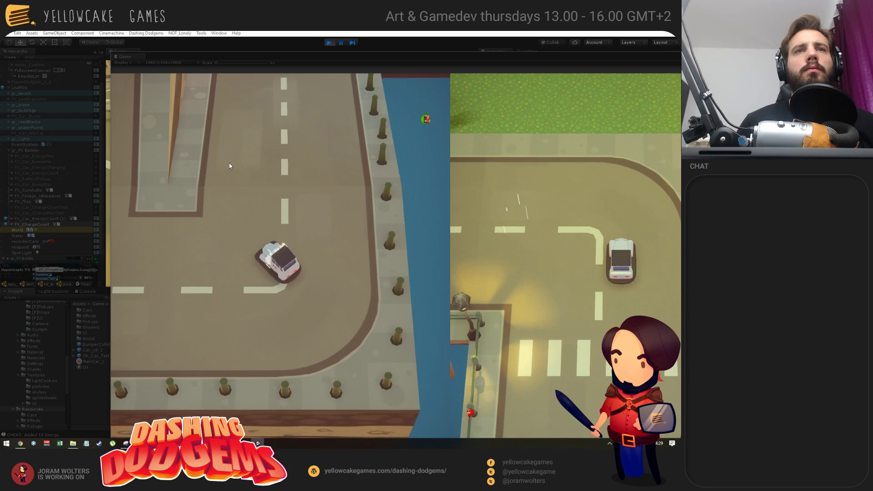
key(w)
key(d)
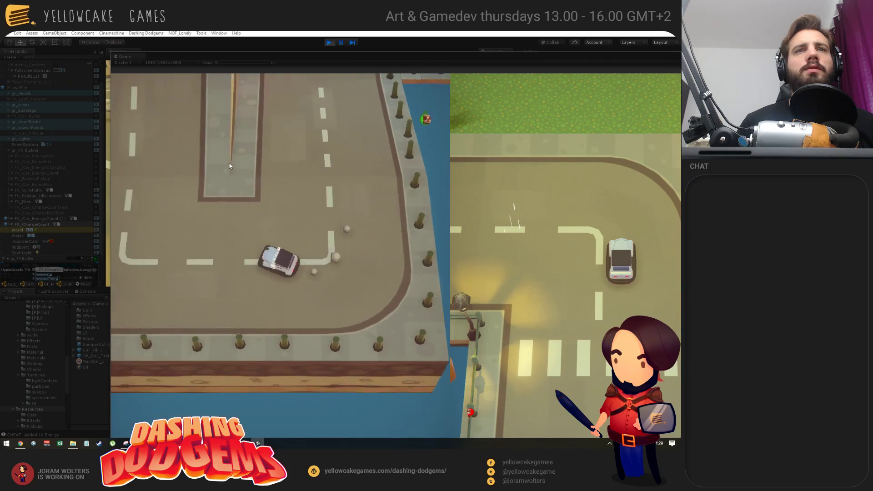
key(d)
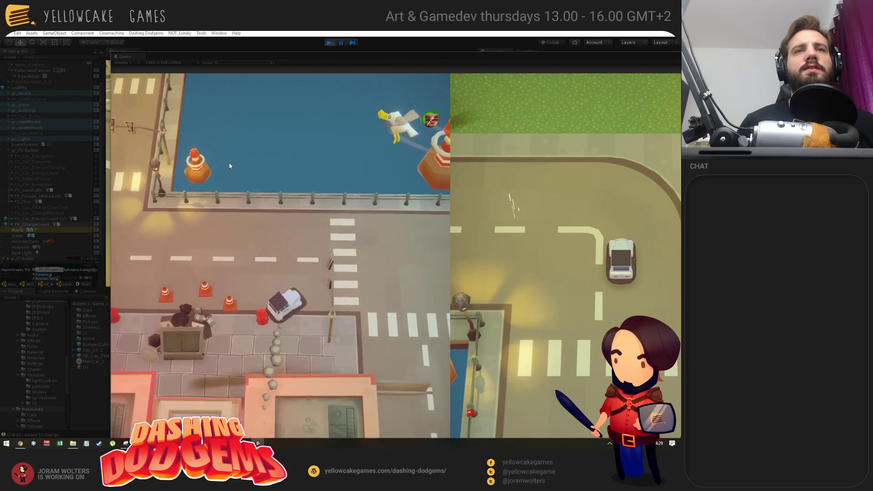
Step: Boost the car through town and into the house beside the road to check the car effects
key(space)
key(a)
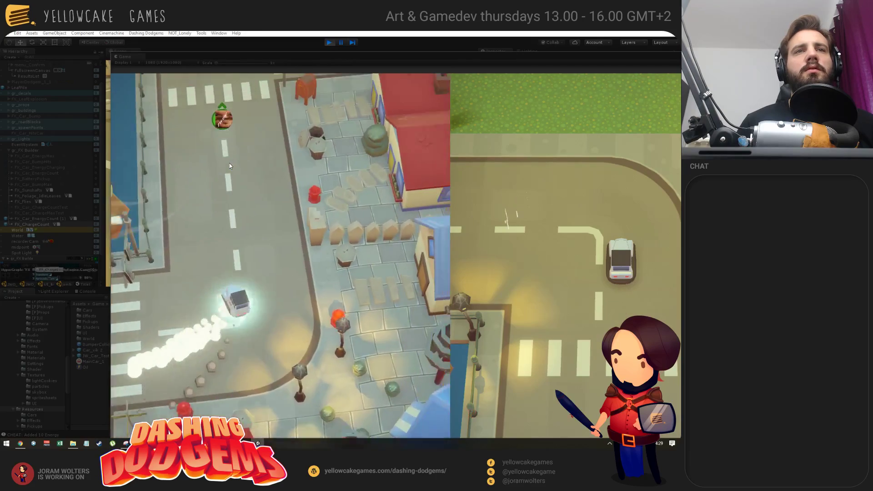
key(space)
key(a)
key(space)
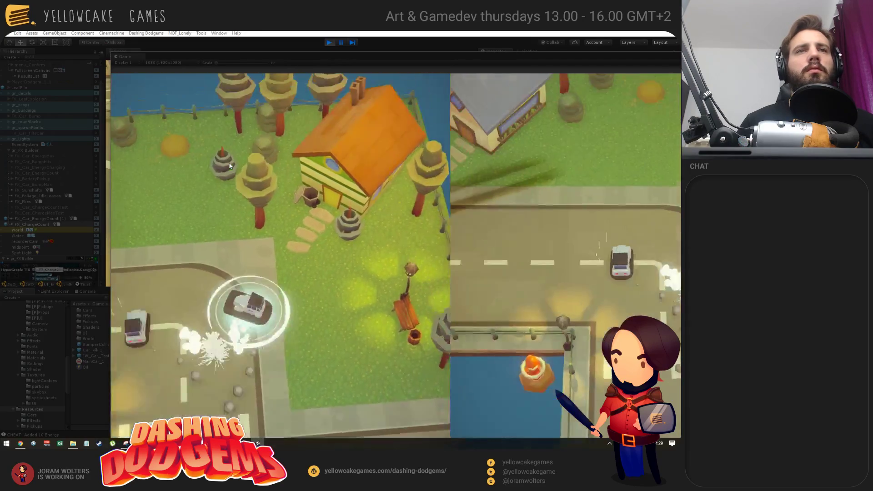
key(space)
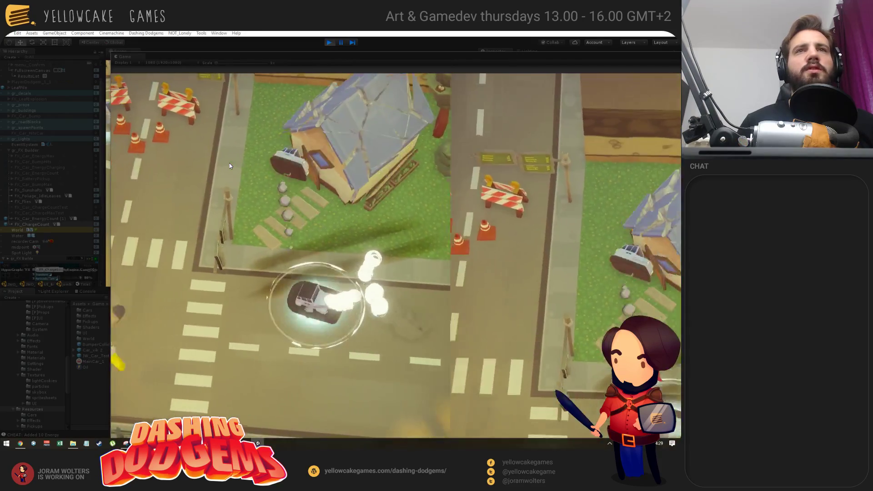
key(d)
key(space)
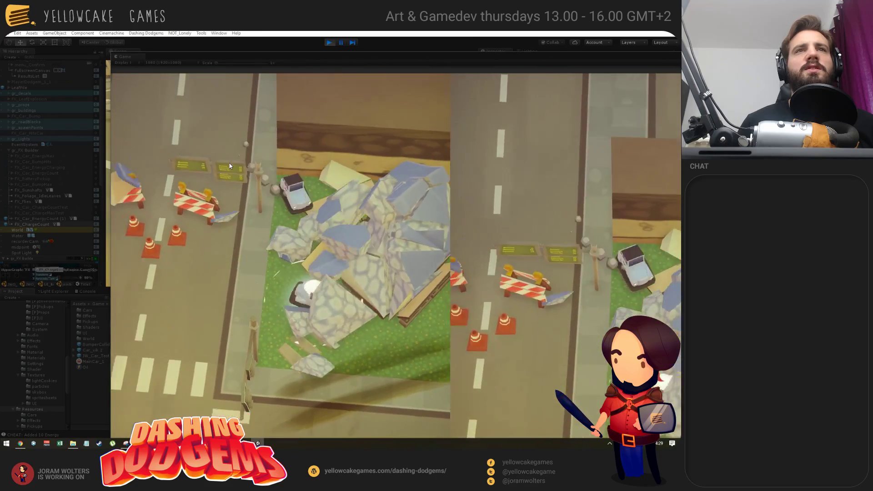
key(space)
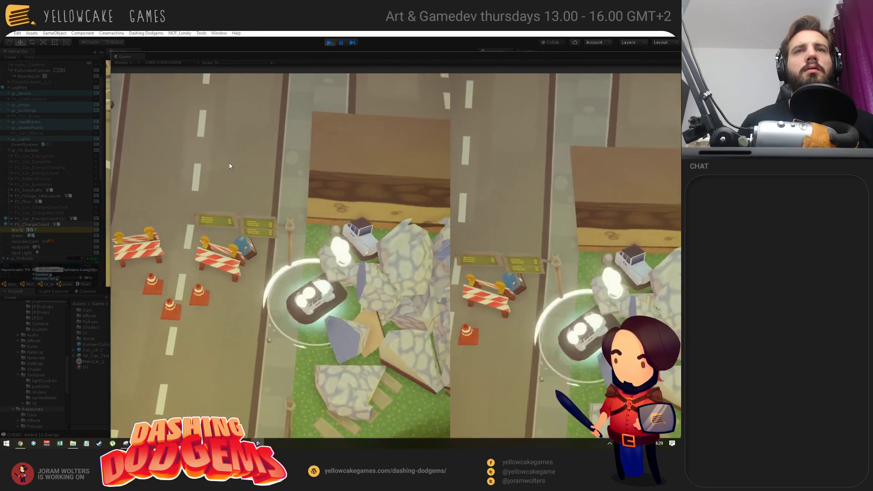
key(a)
key(space)
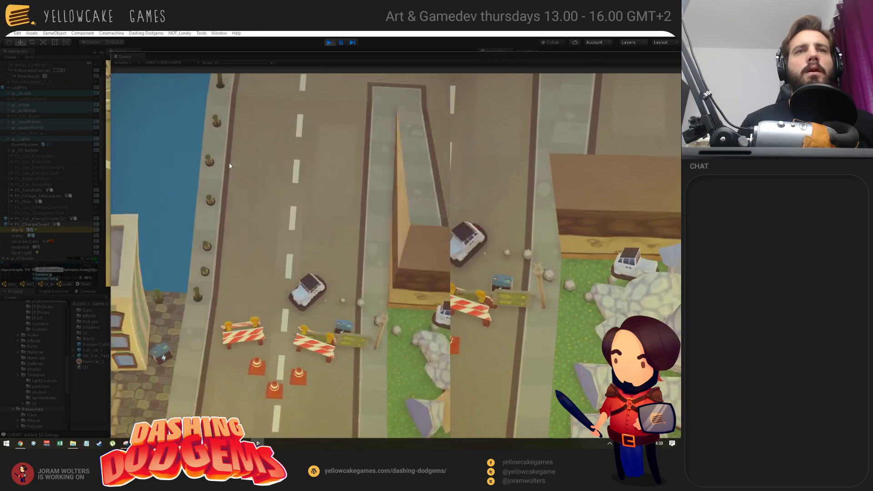
Step: Drive the car back around to the FX_ChargeCount trails in the road and stop Play mode
key(d)
key(space)
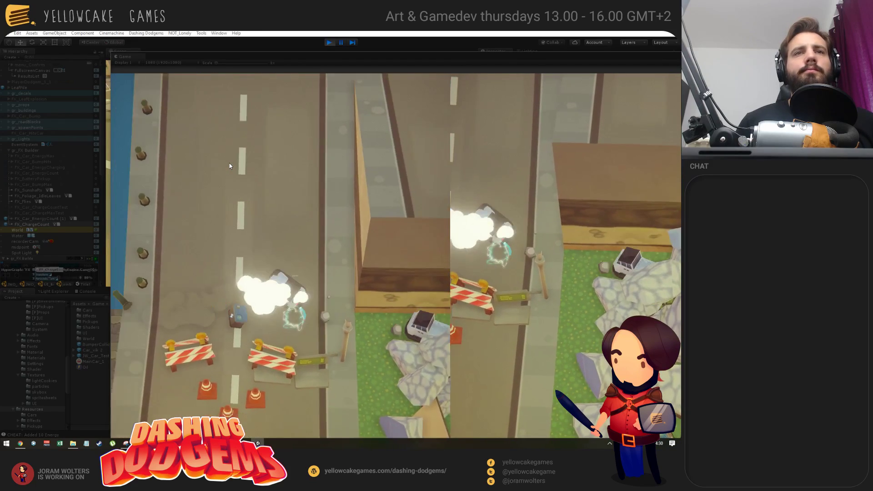
key(d)
key(d)
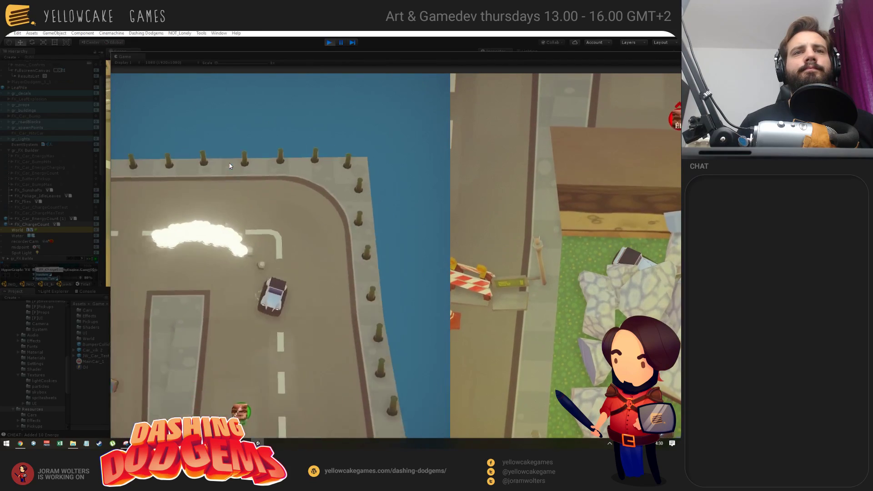
key(d)
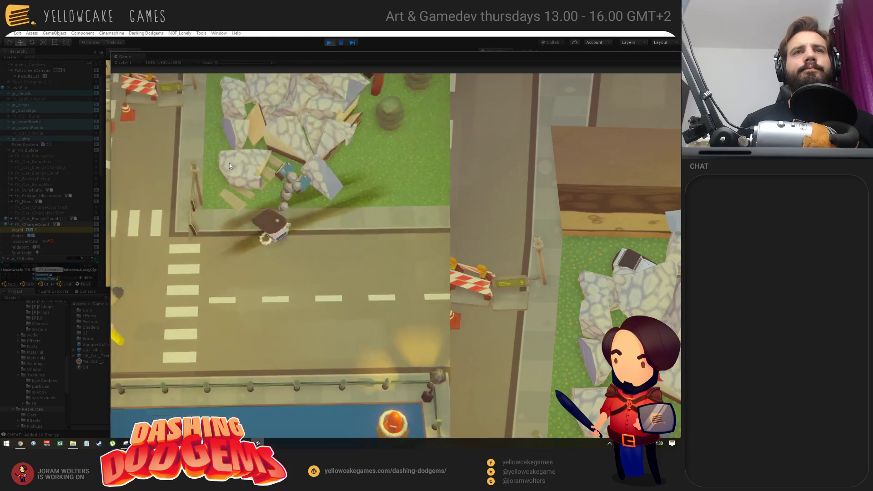
key(d)
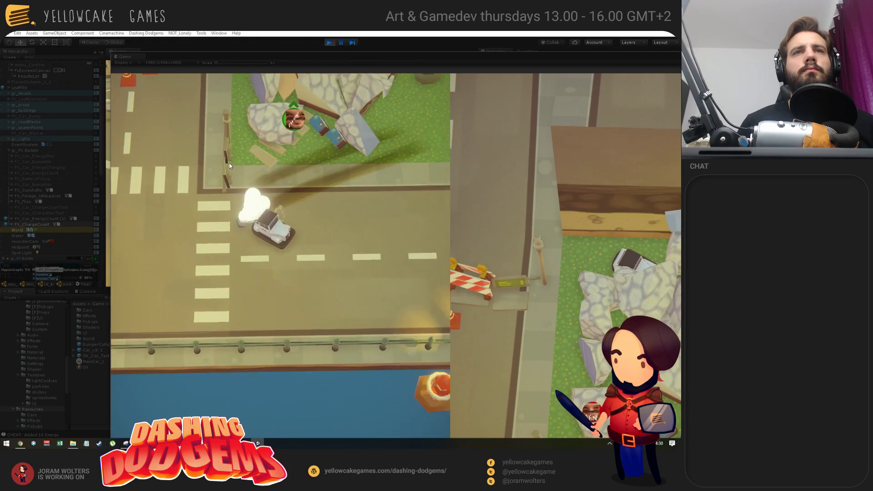
key(a)
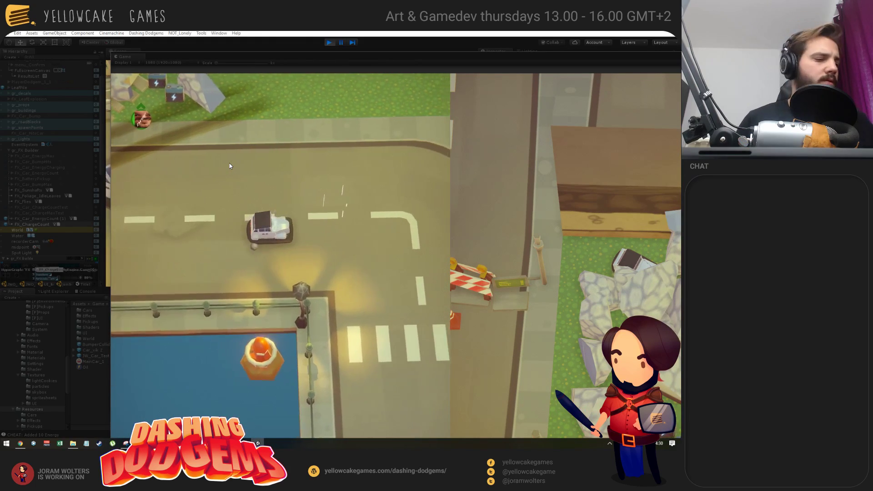
key(ctrl+p)
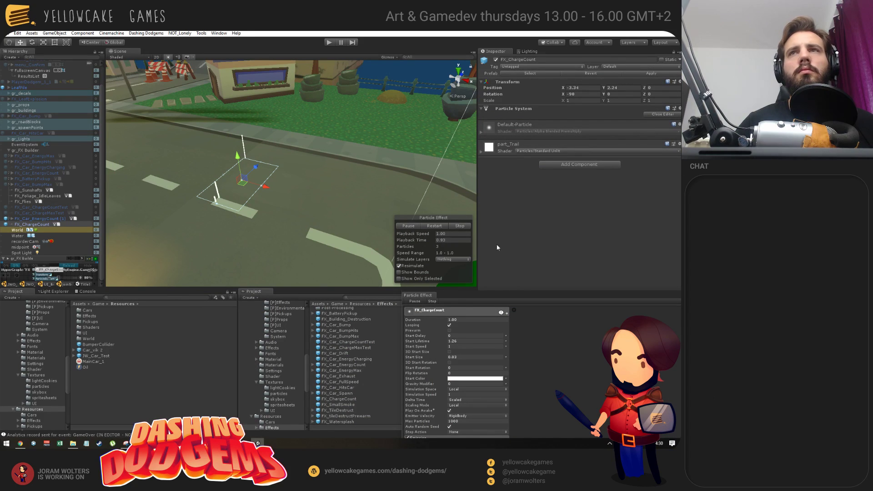
Step: Enlarge the Particle Effect window over the Scene view and set FX_ChargeCount's emission Rate over Time to 1
drag(455, 295, 367, 80)
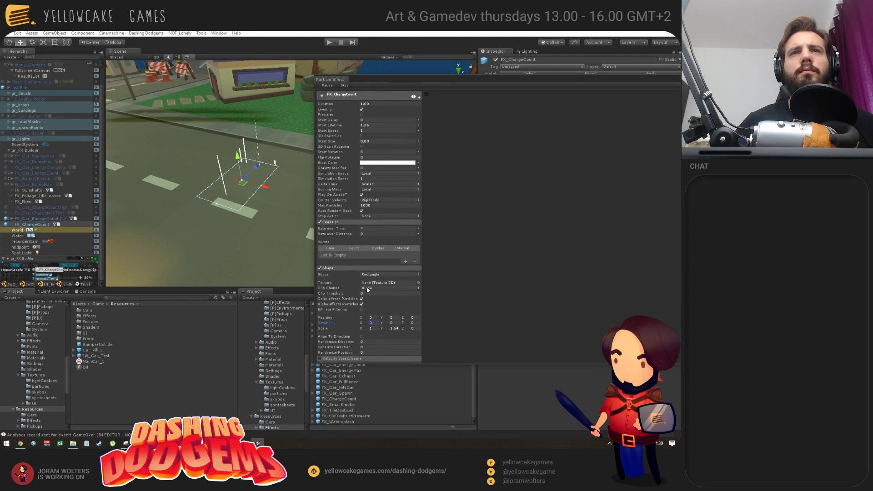
click(387, 228)
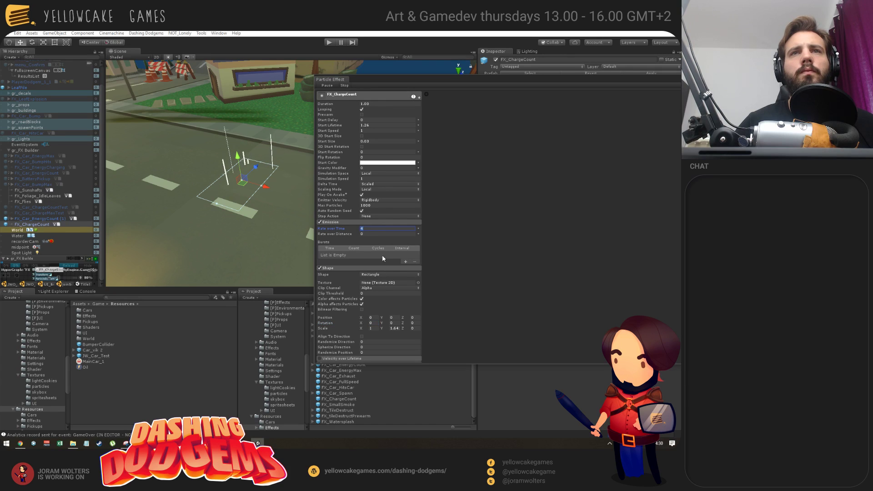
text(1)
Step: Set FX_ChargeCount's Start Color to bright blue, hex 17D5FF
alt+drag(213, 218, 224, 226)
click(375, 163)
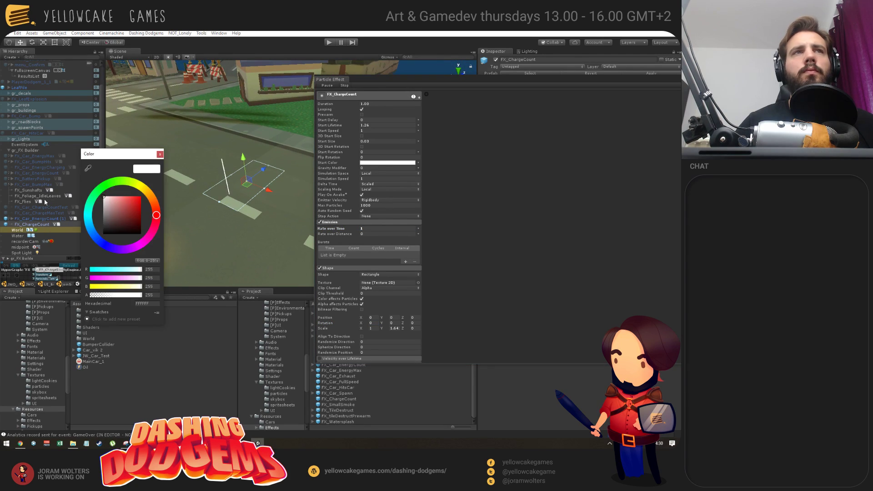
click(87, 218)
drag(132, 198, 138, 197)
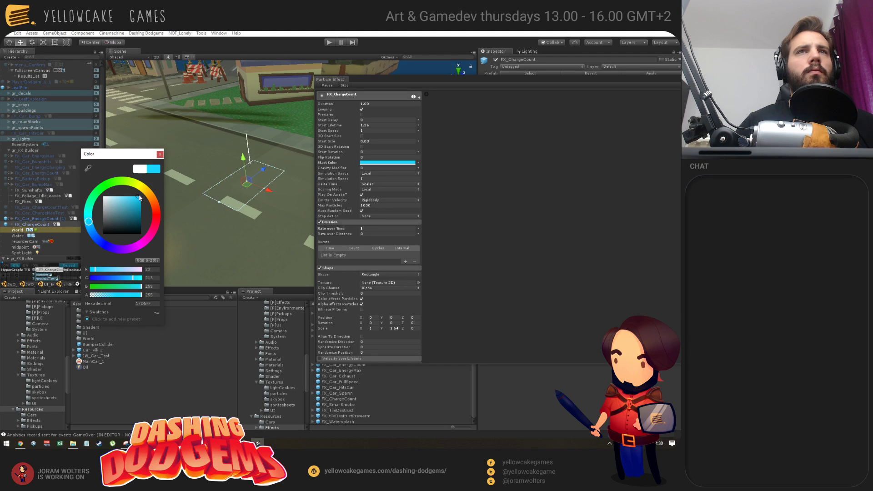
click(160, 154)
Step: Expand FX_ChargeCount's Trails module and set its Color over Lifetime to cyan, hex 04DDE7
scroll(358, 301, down, 5)
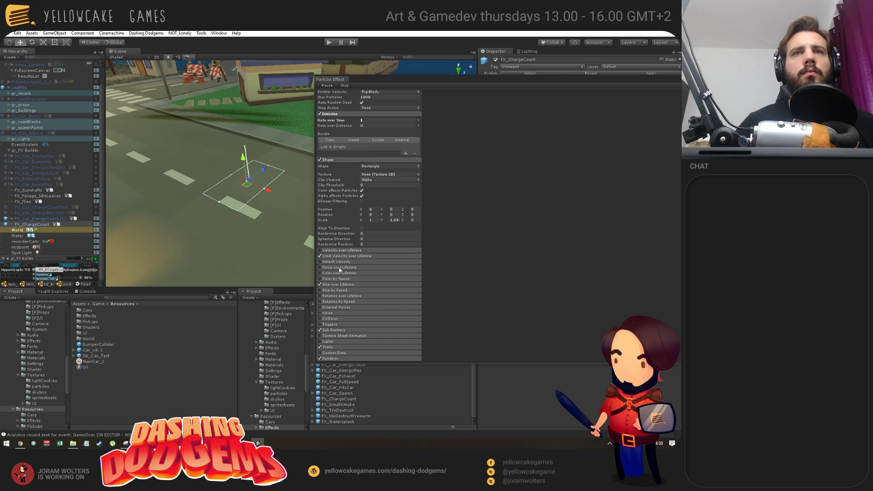
scroll(360, 319, down, 4)
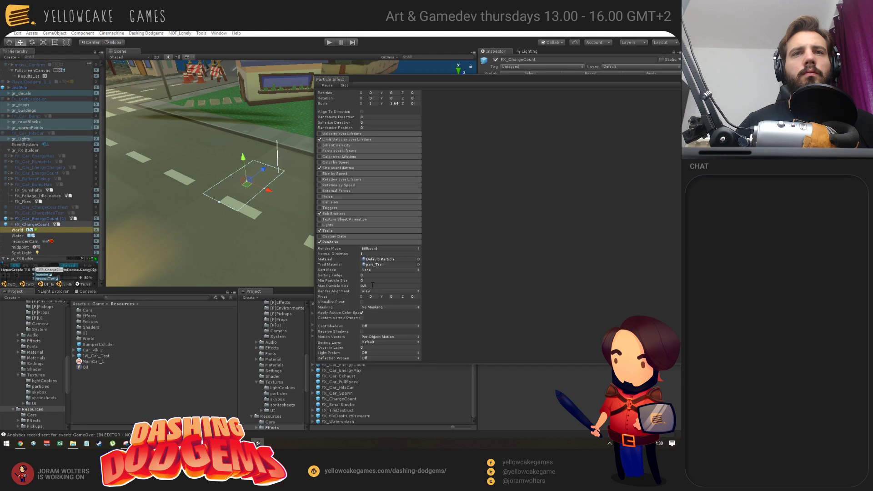
click(341, 231)
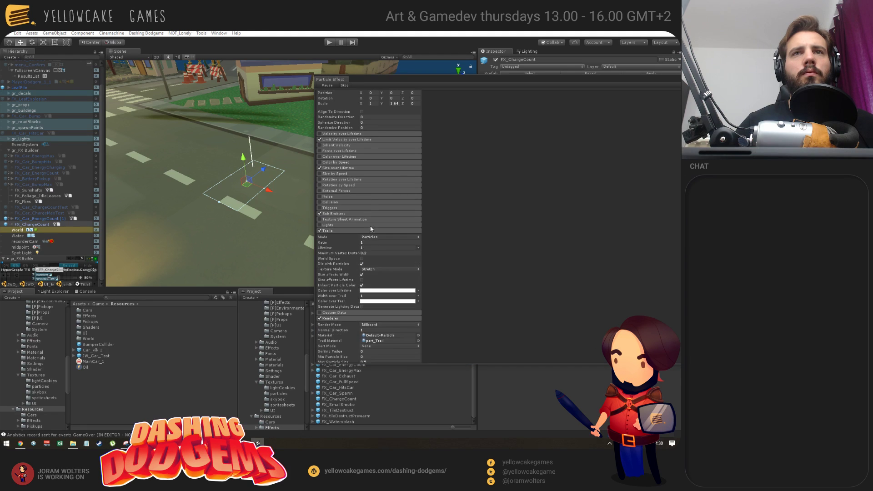
click(380, 214)
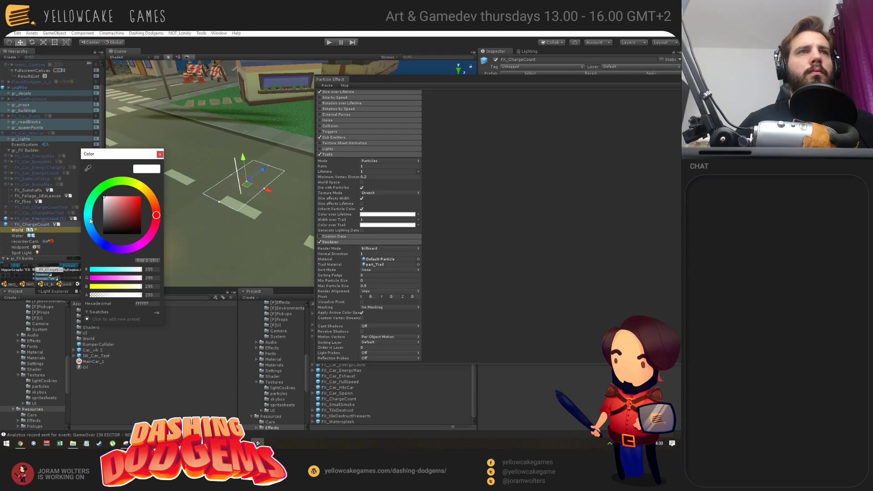
key(Escape)
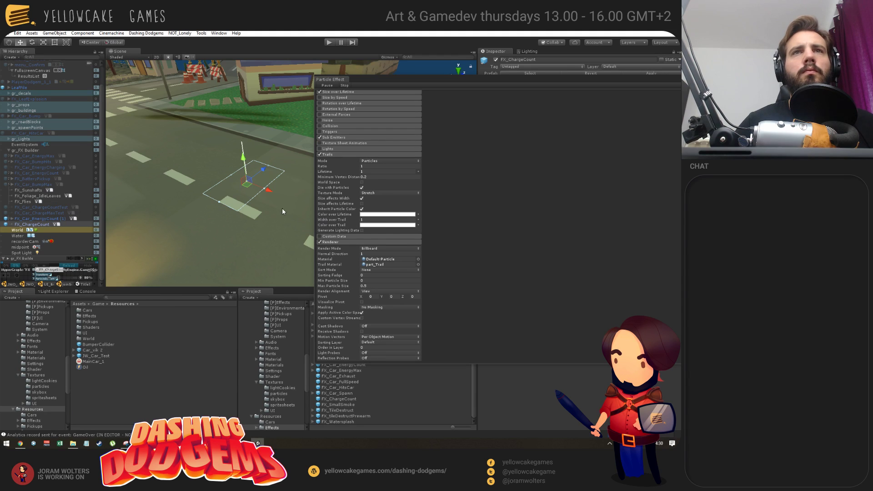
click(366, 213)
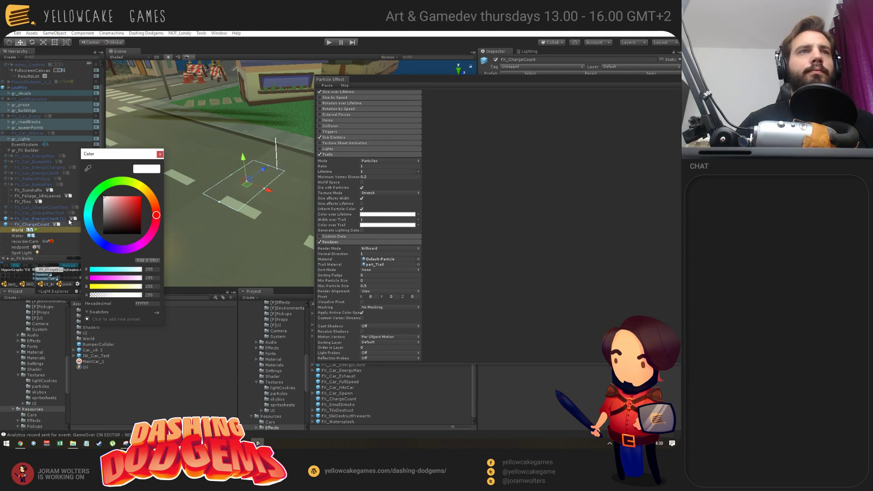
click(89, 217)
click(140, 200)
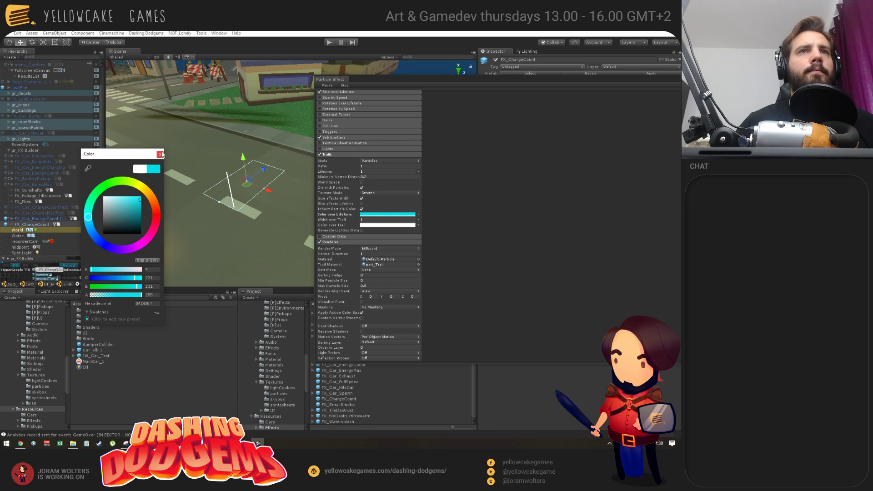
click(160, 154)
Step: Set the Color over Trail in FX_ChargeCount's Trails module to bright cyan, hex 04FAFF
click(383, 226)
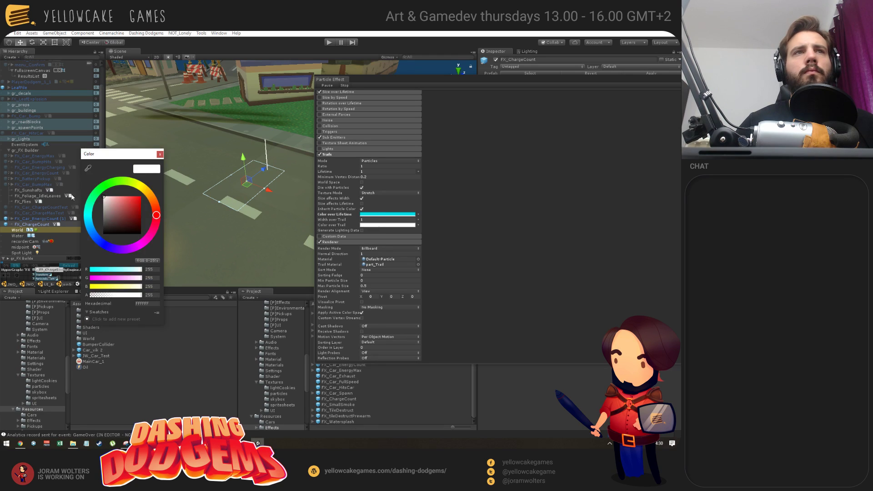
click(90, 216)
click(141, 195)
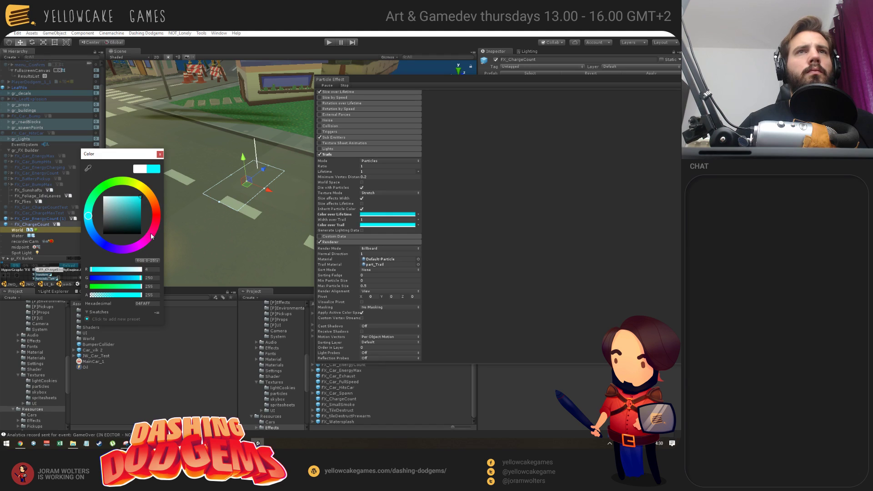
click(160, 154)
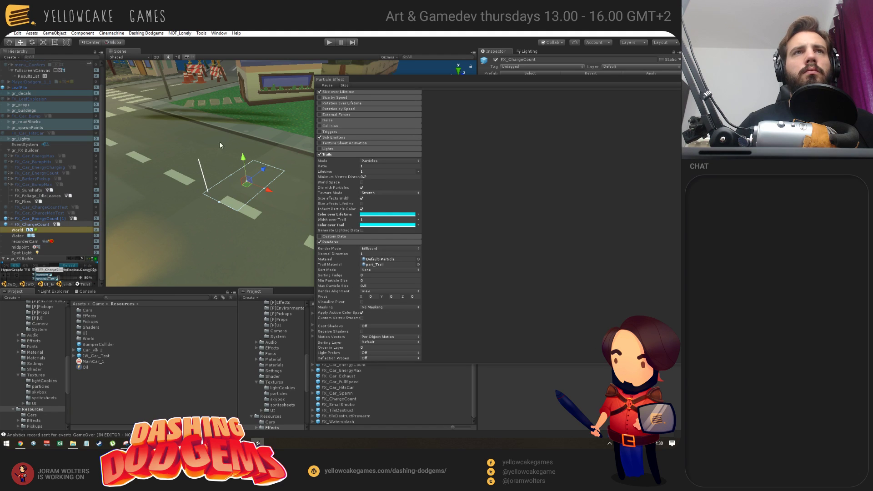
Step: Inspect FX_ChargeCount's trails up close and disable its Sub Emitters module
alt+drag(212, 210, 213, 115)
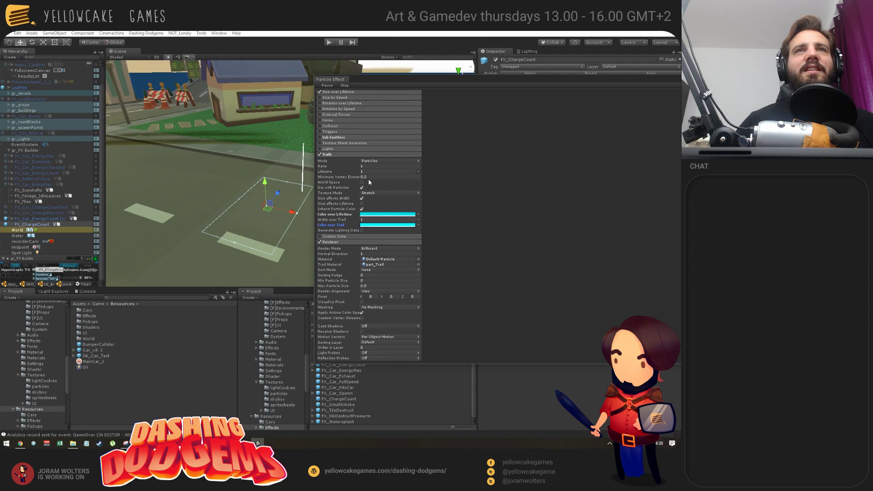
scroll(369, 182, up, 5)
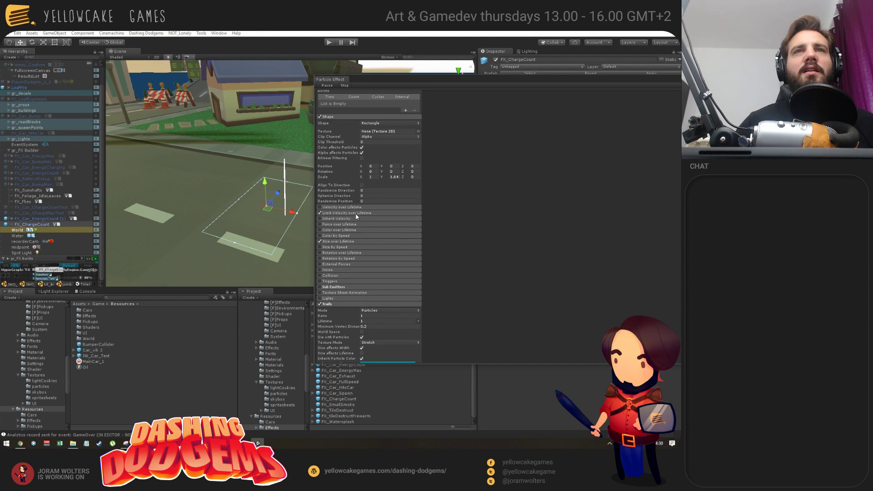
Step: Set the Color over Trail in FX_ChargeCount's Trails module to pure cyan, hex 00FAFF
scroll(358, 238, up, 5)
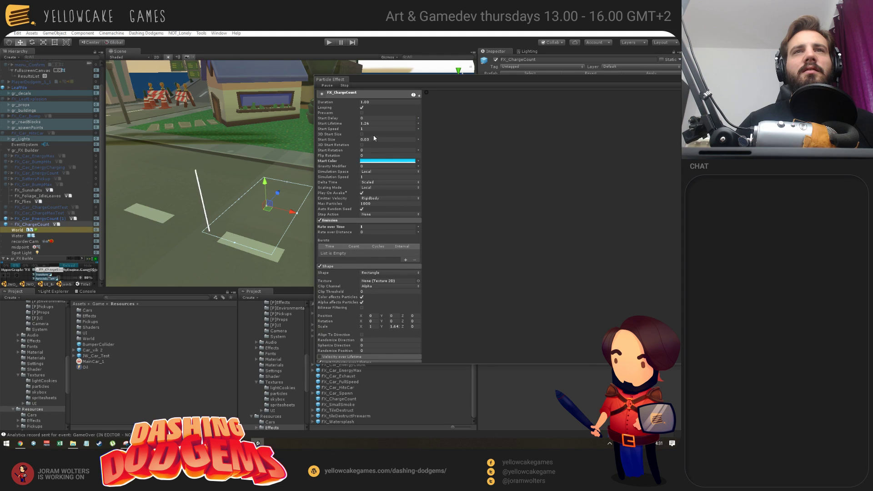
scroll(362, 249, down, 10)
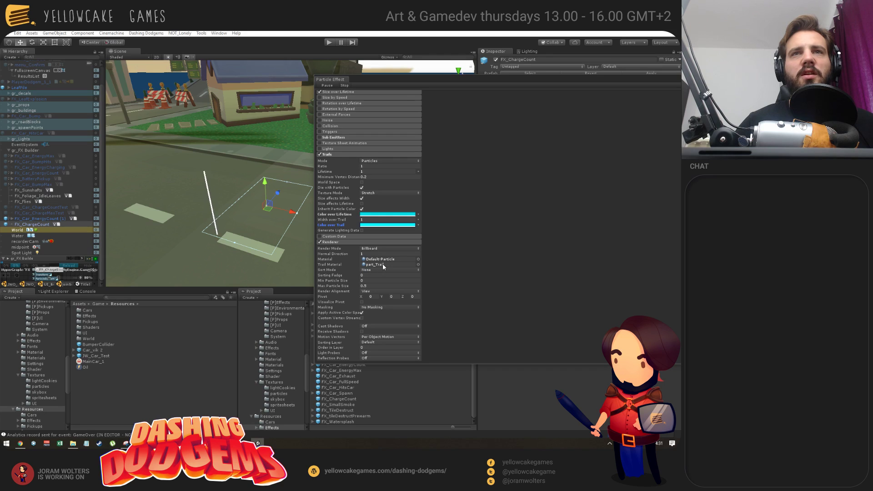
click(382, 227)
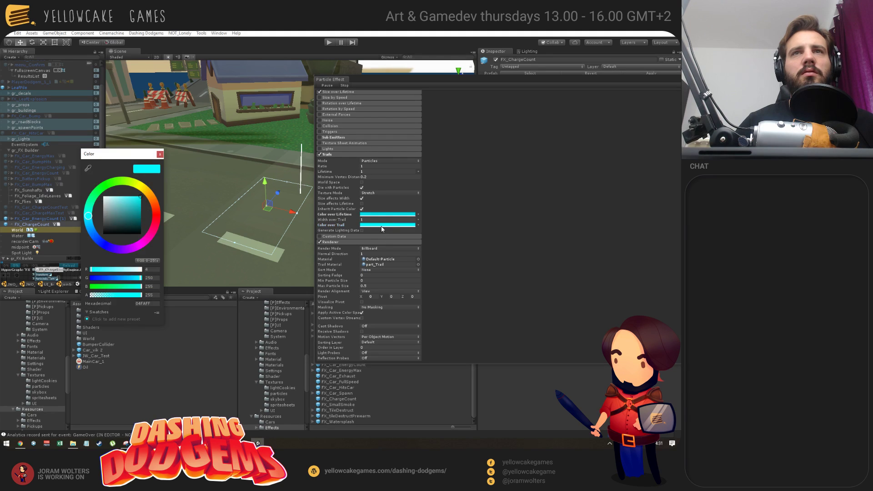
mouse_move(126, 212)
mouse_down()
mouse_move(144, 217)
mouse_move(132, 204)
mouse_move(155, 171)
mouse_up()
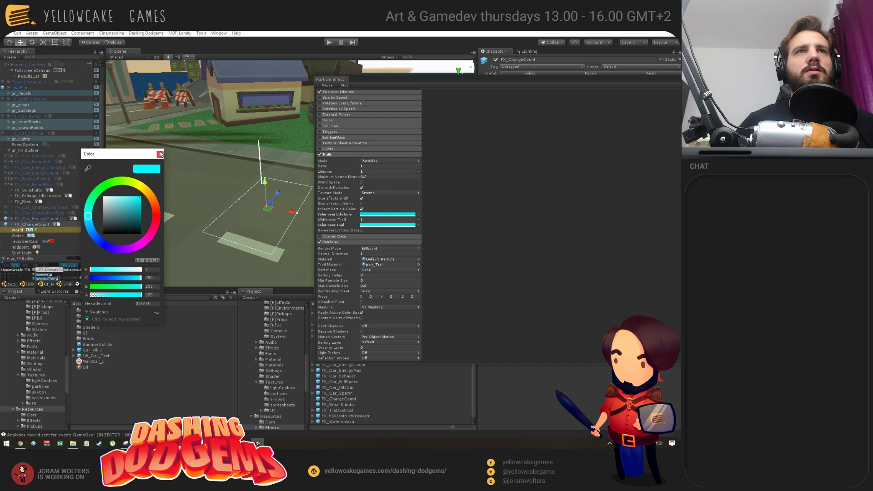
click(160, 155)
scroll(372, 233, up, 10)
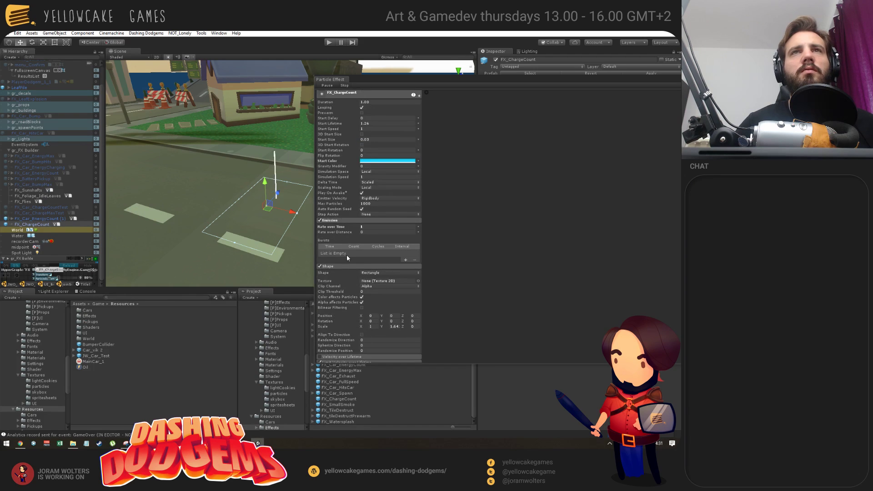
Step: Check FX_ChargeCount's Size over Lifetime settings and disable its Limit Velocity over Lifetime module
drag(367, 81, 537, 241)
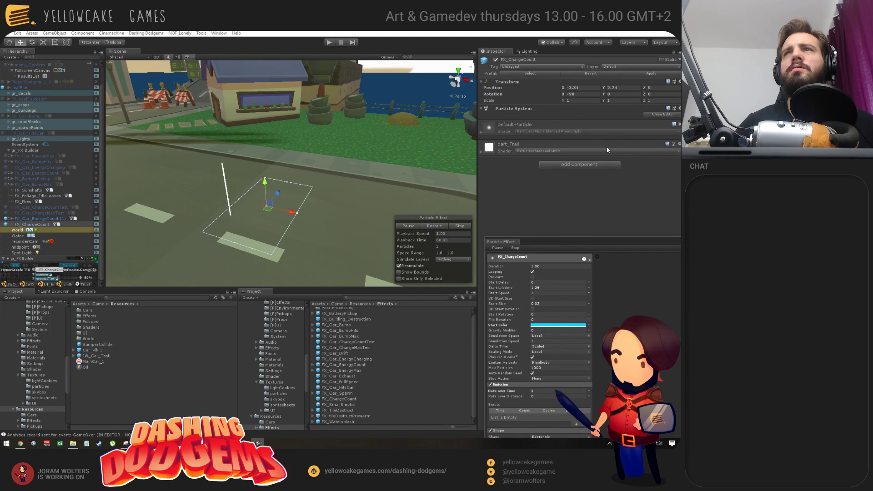
drag(542, 250, 514, 97)
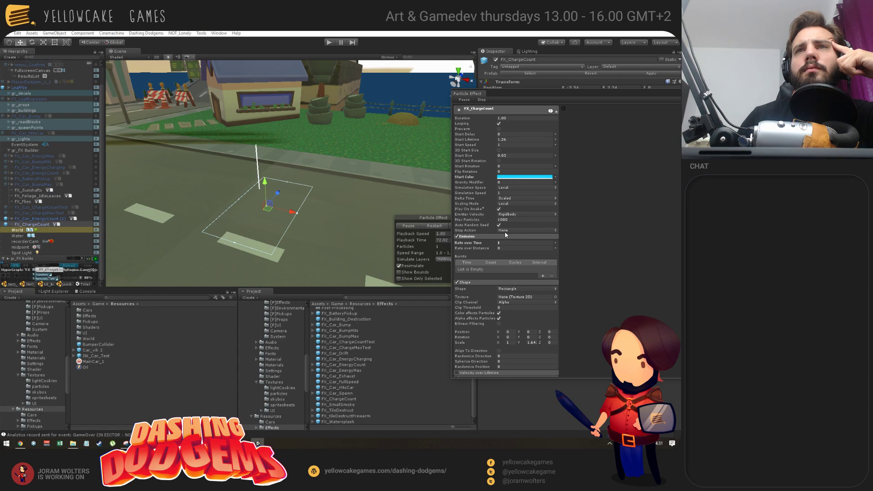
scroll(505, 237, down, 3)
scroll(482, 278, down, 9)
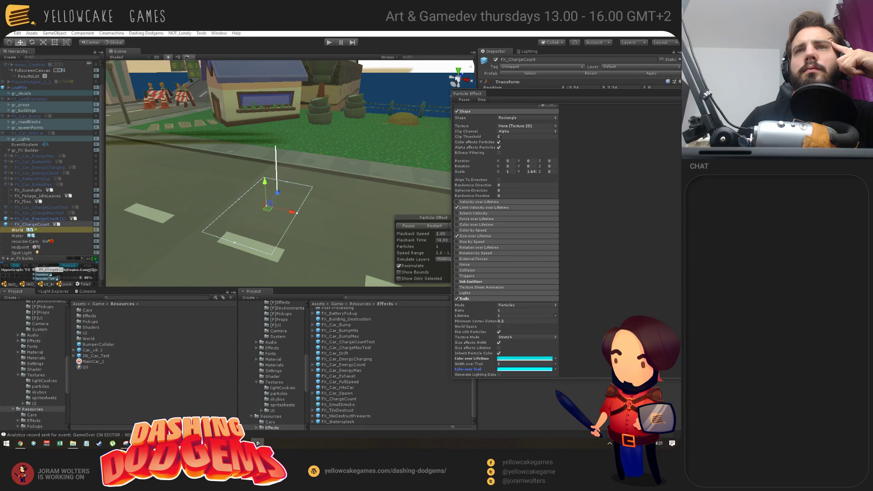
click(482, 234)
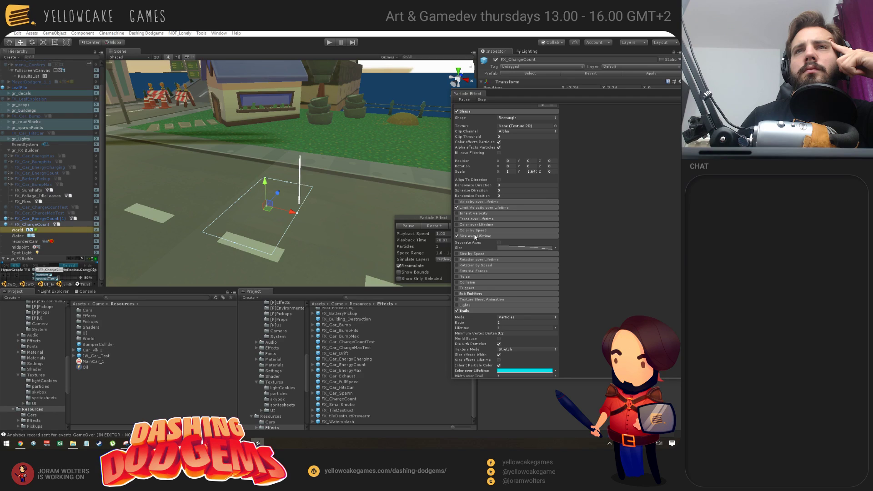
click(475, 236)
click(500, 208)
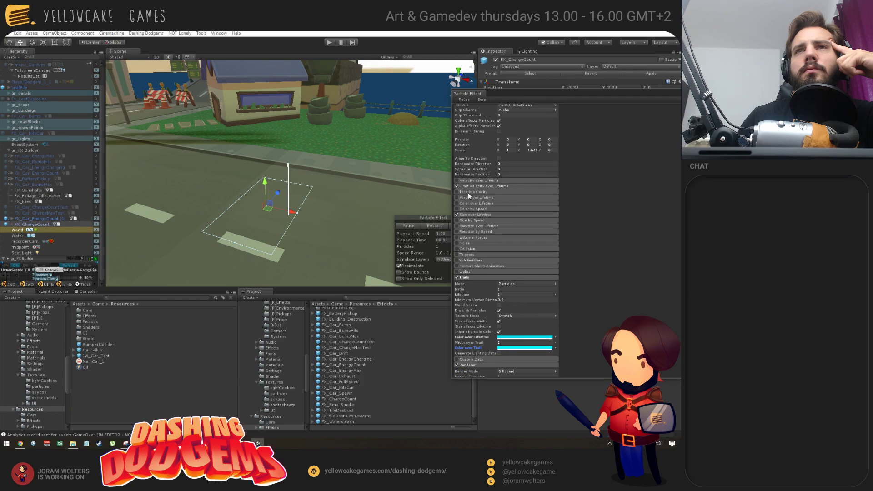
scroll(471, 192, down, 1)
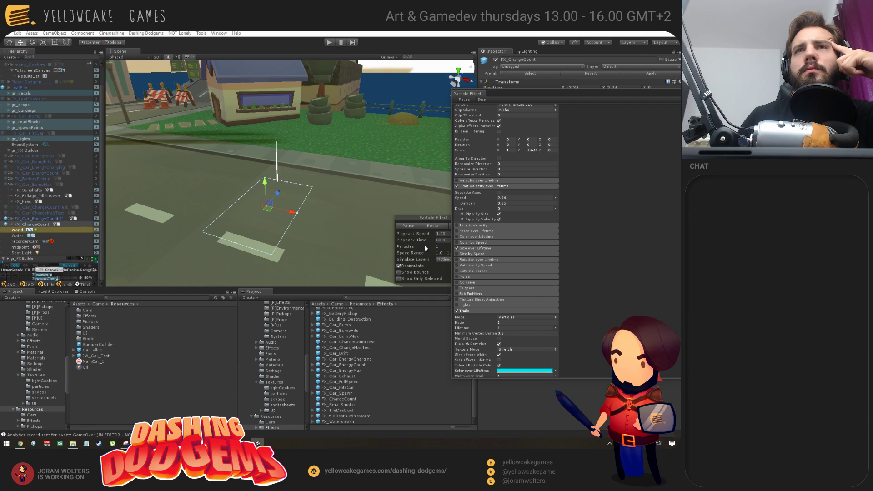
click(456, 187)
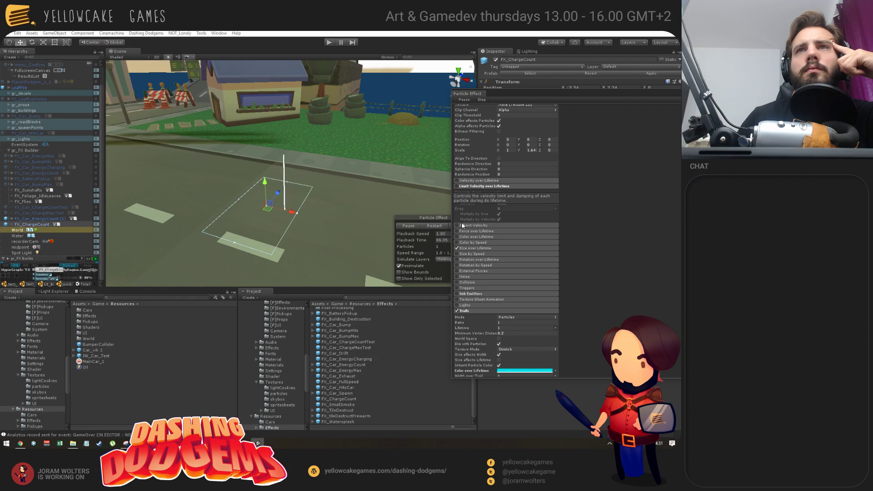
Step: Run the game in play mode and add energy to the car to test the charge effect
click(330, 42)
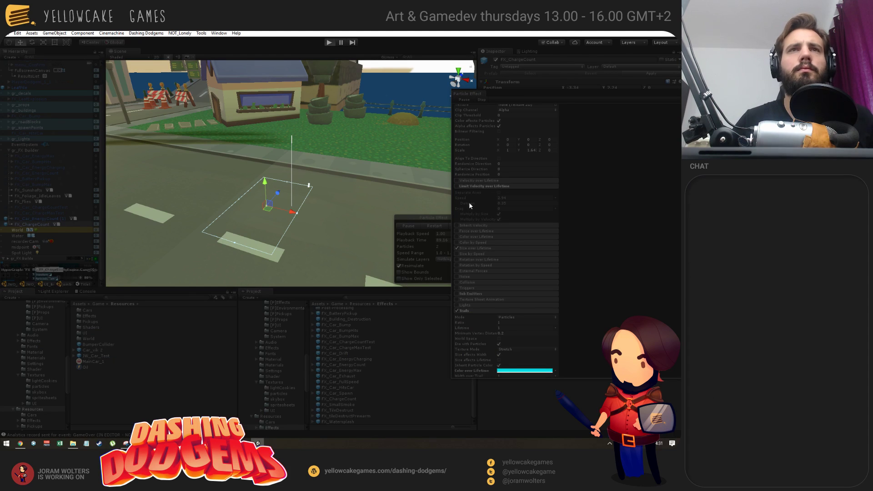
key(alt+Tab)
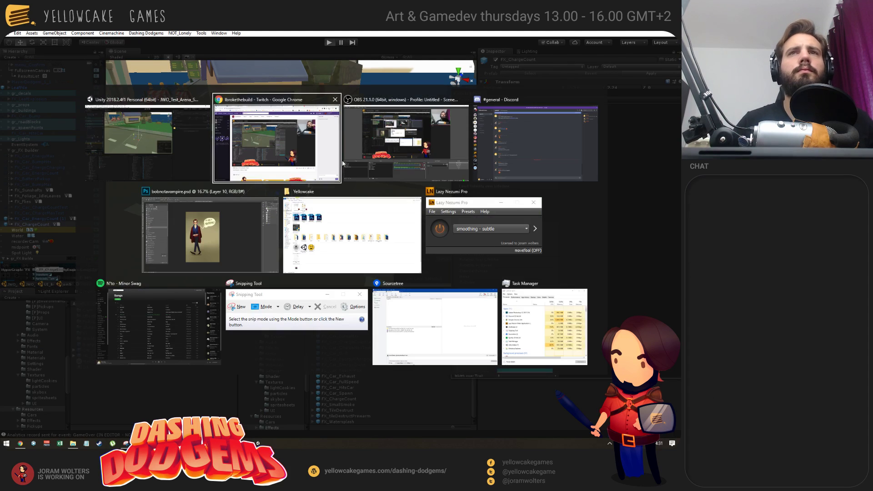
click(158, 141)
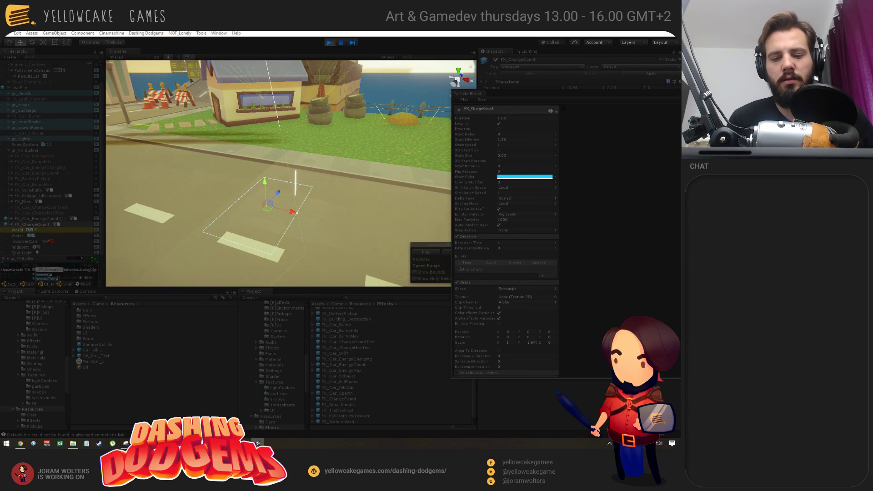
key(e)
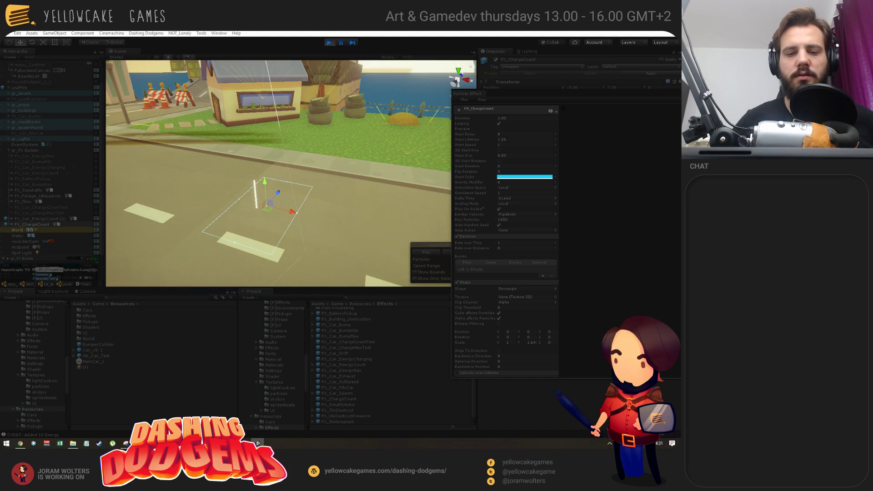
drag(591, 64, 587, 66)
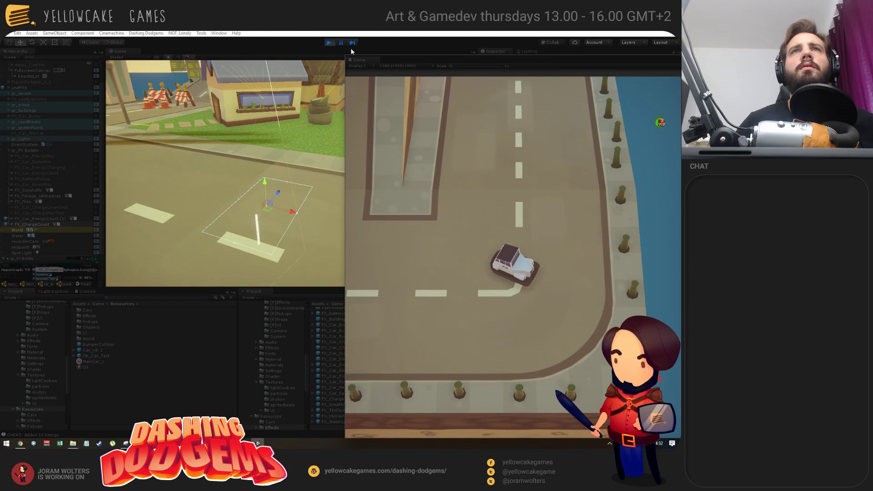
Step: Arrange the running Game view beside FX_ChargeCount's particle settings and compare the effect with its Shape, Trails and Renderer values
drag(391, 60, 273, 221)
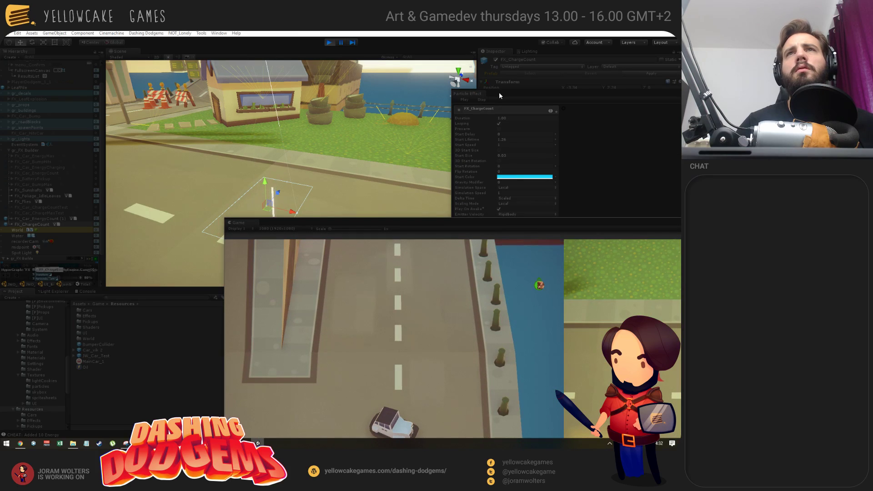
drag(499, 92, 404, 72)
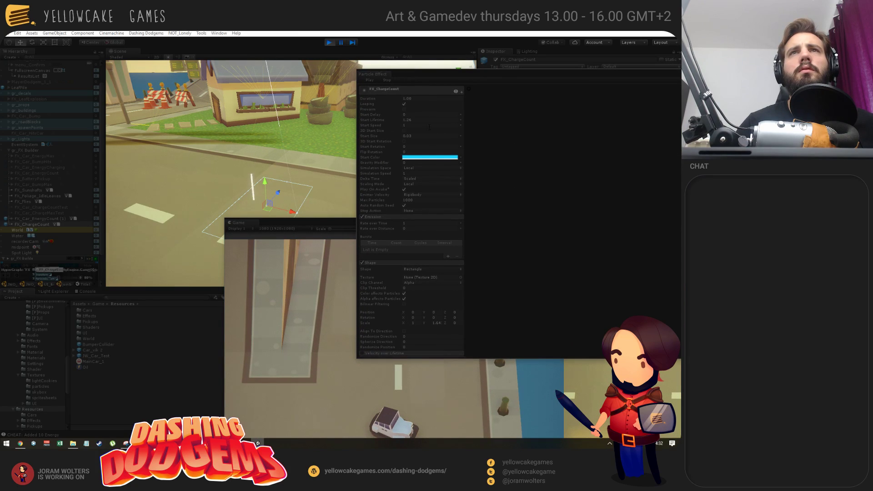
scroll(403, 190, down, 10)
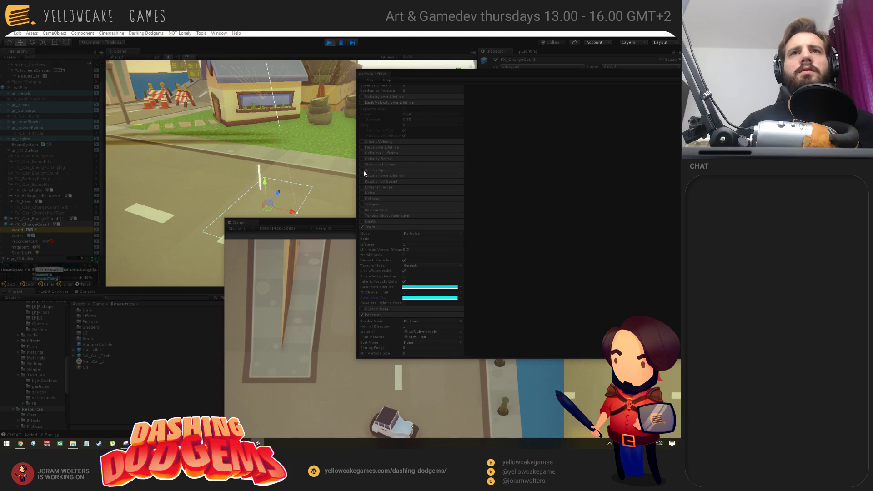
scroll(396, 225, down, 4)
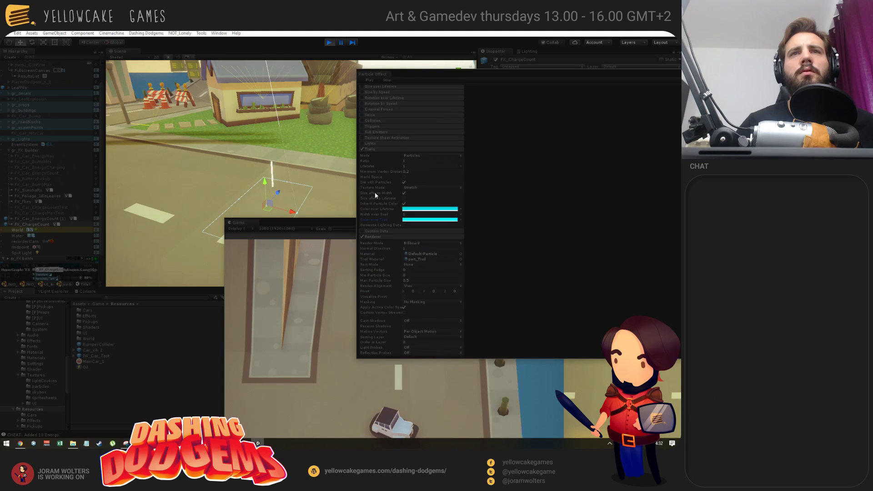
scroll(373, 150, up, 10)
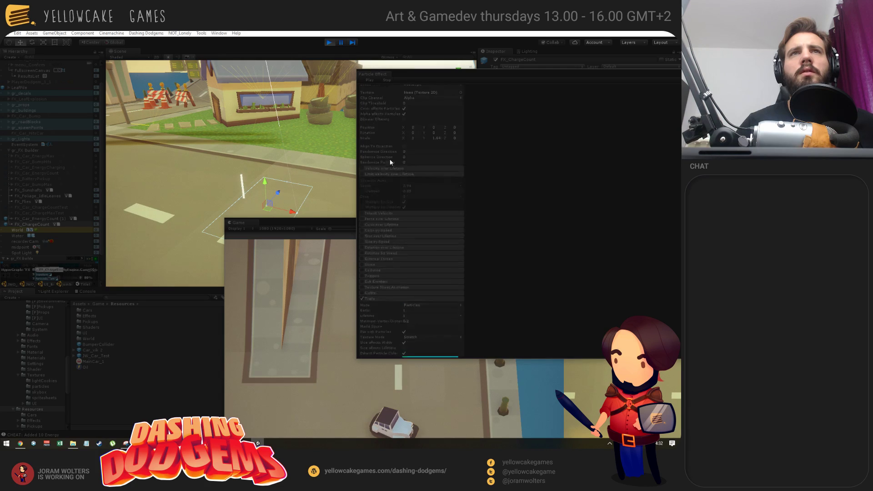
click(305, 219)
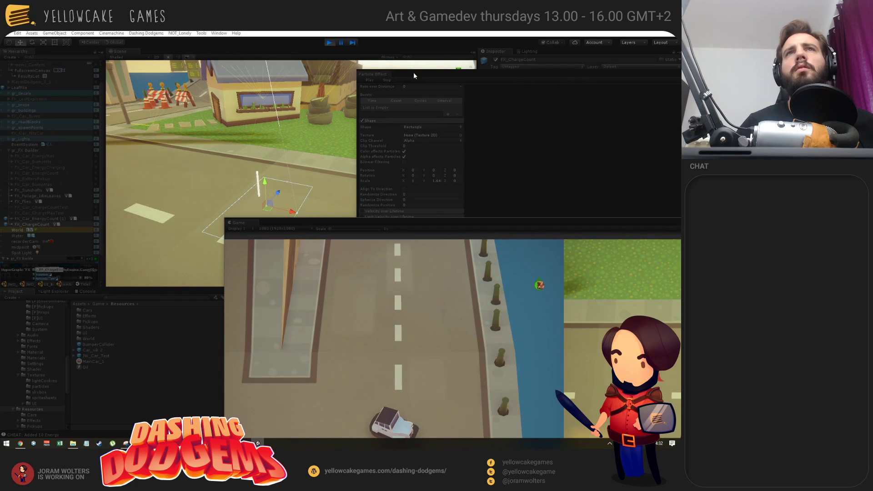
drag(414, 72, 420, 116)
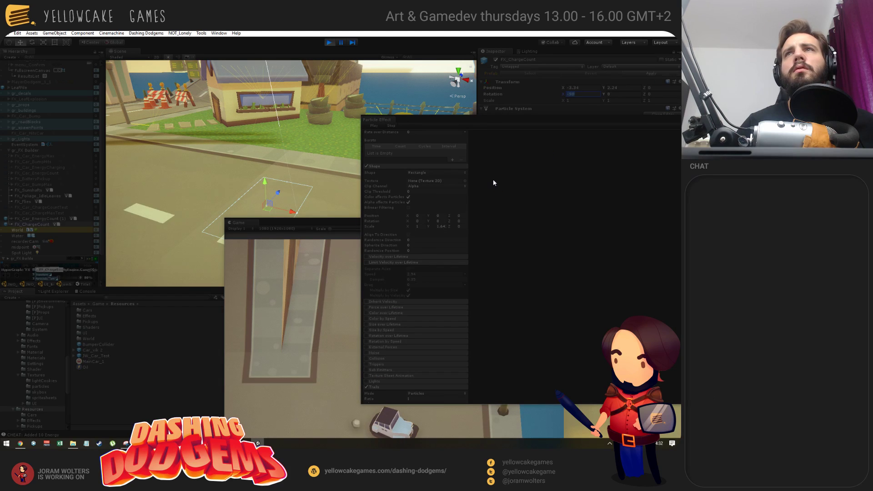
click(281, 285)
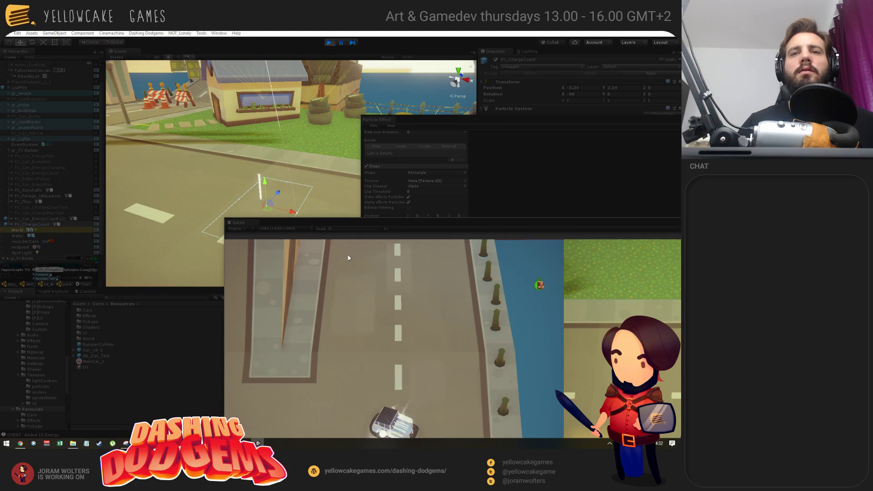
Step: Switch to OBS to pick the "be right back" scene, and return to Unity
click(232, 444)
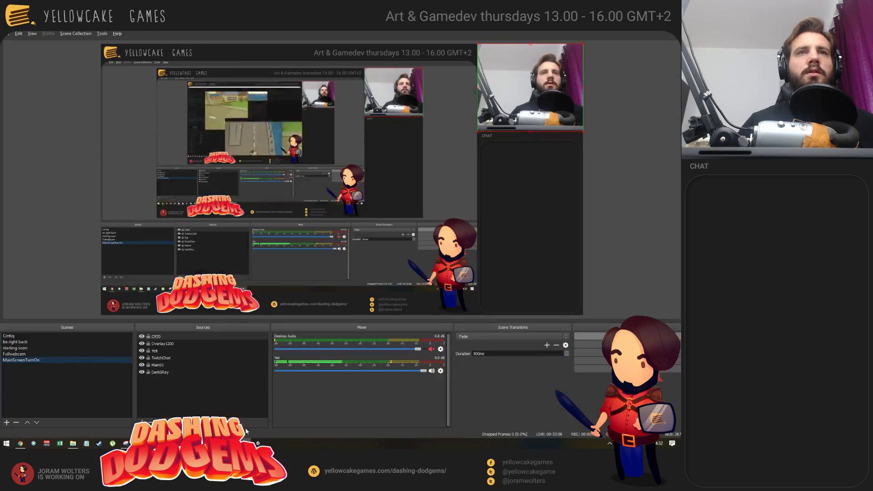
click(18, 341)
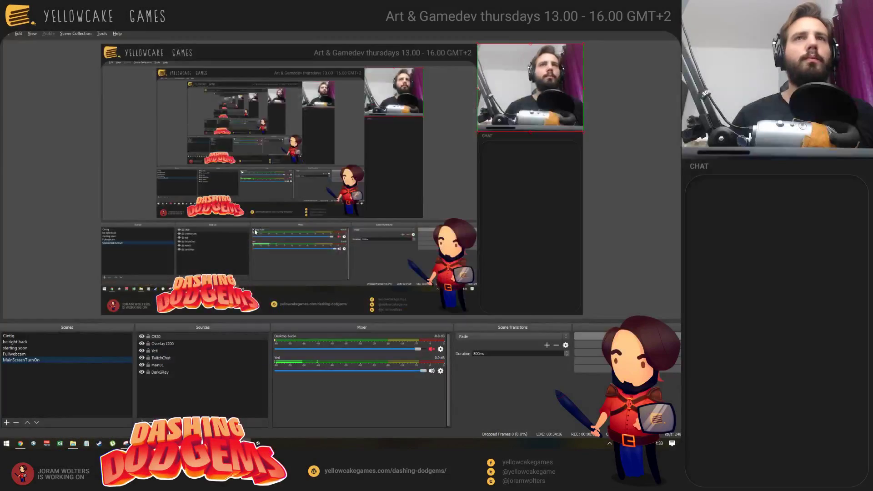
key(alt+Tab)
click(283, 143)
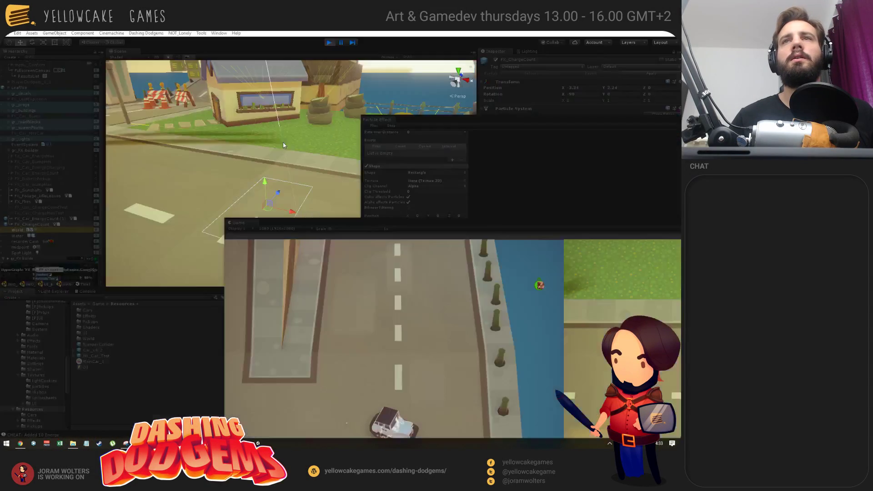
Step: Playtest the charge effect on the car in the Game view, and uncover the particle settings again
click(336, 282)
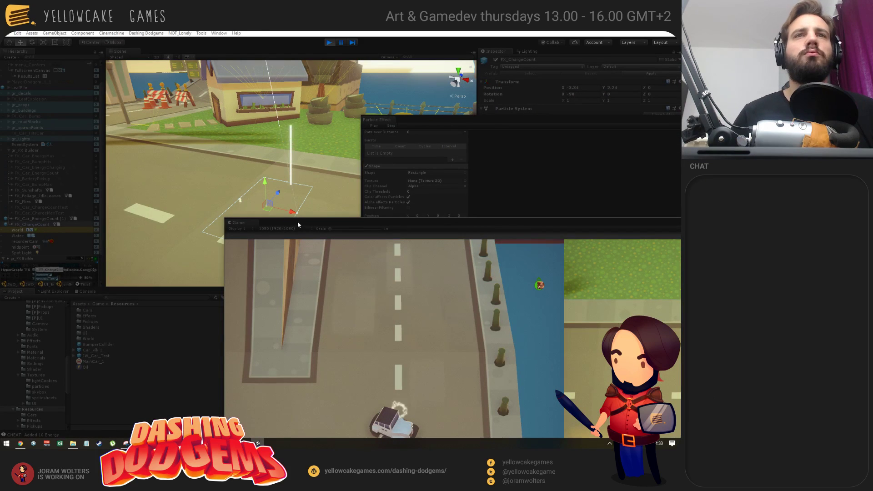
drag(297, 221, 347, 105)
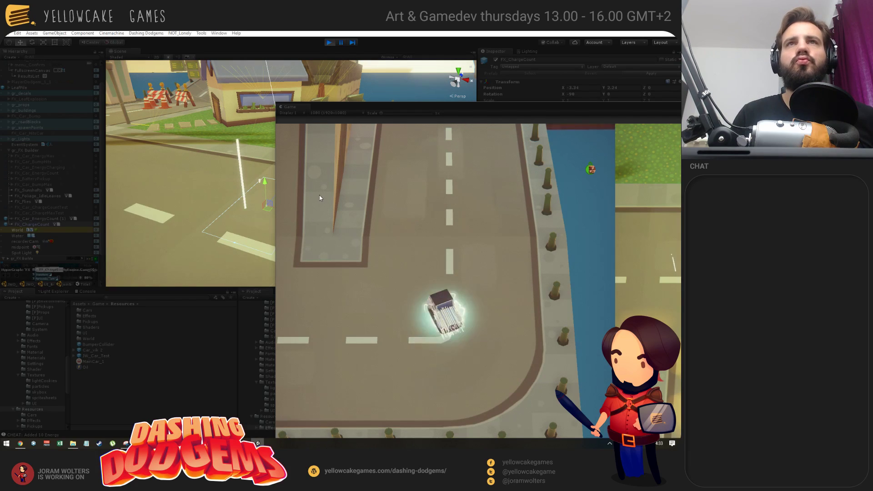
drag(396, 108, 314, 313)
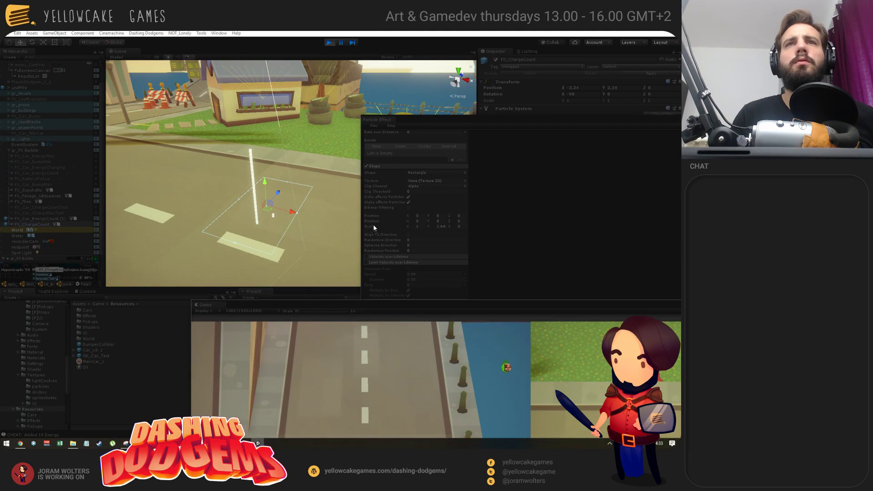
Step: Change FX_ChargeCount's emitter Shape to Sphere and bring the running Game view forward to check the car
click(432, 172)
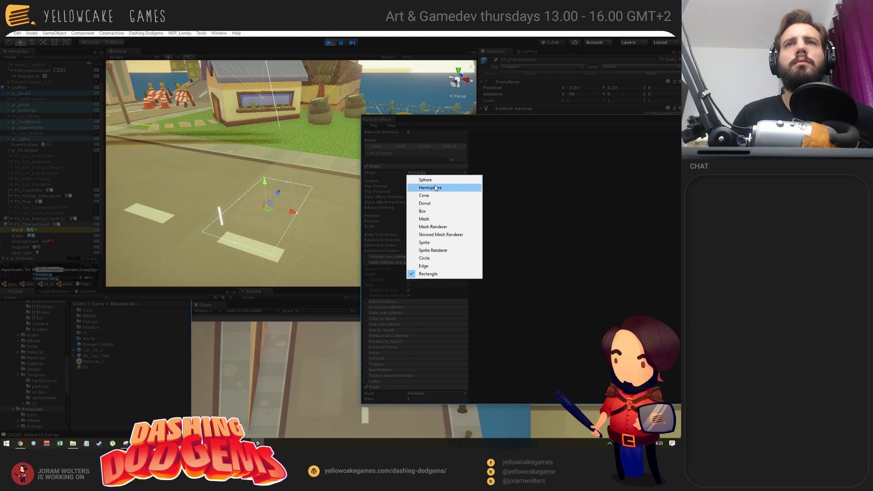
click(423, 178)
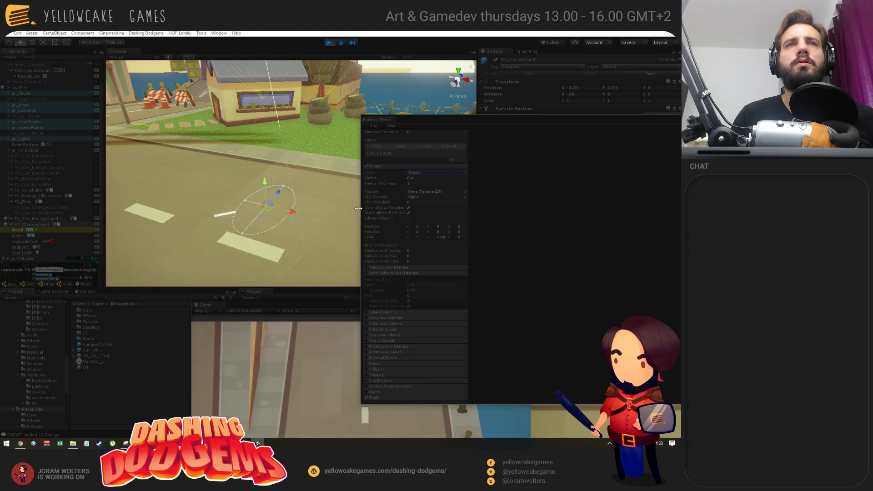
drag(412, 120, 506, 115)
click(624, 74)
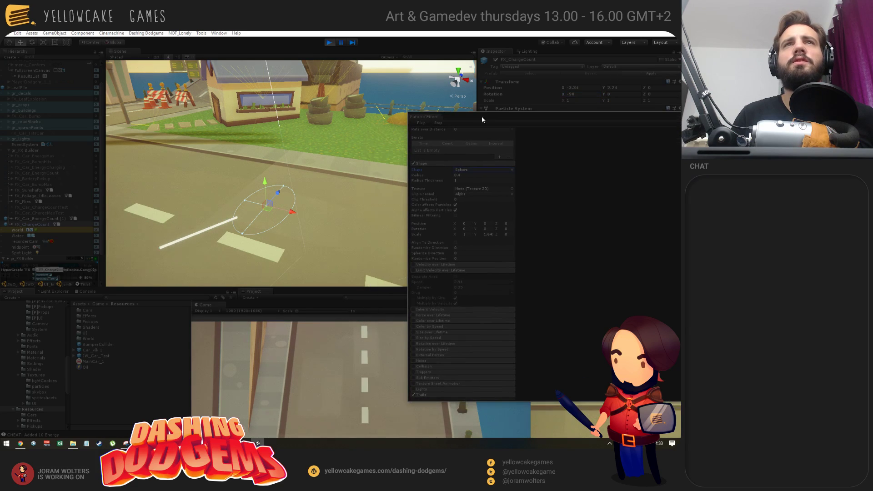
drag(271, 304, 301, 127)
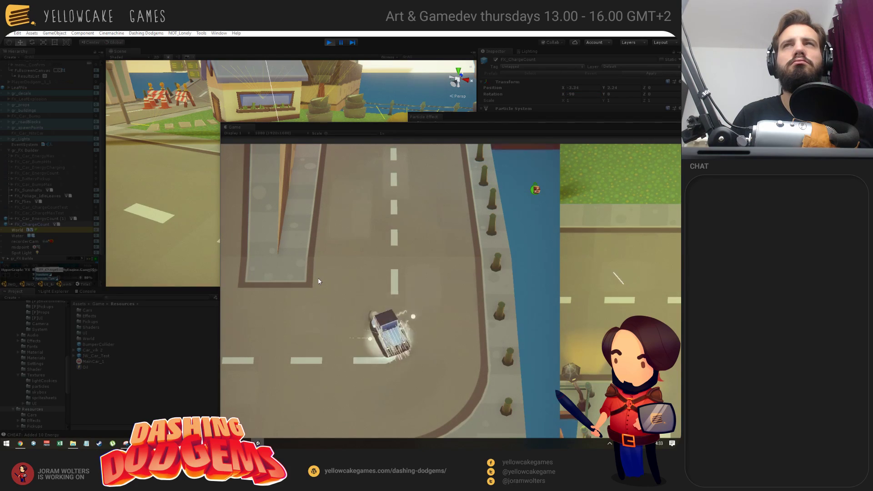
Step: Restart the playtest to check the car's charge effect, and uncover FX_ChargeCount's emitter in the Scene view for a closer look
click(329, 42)
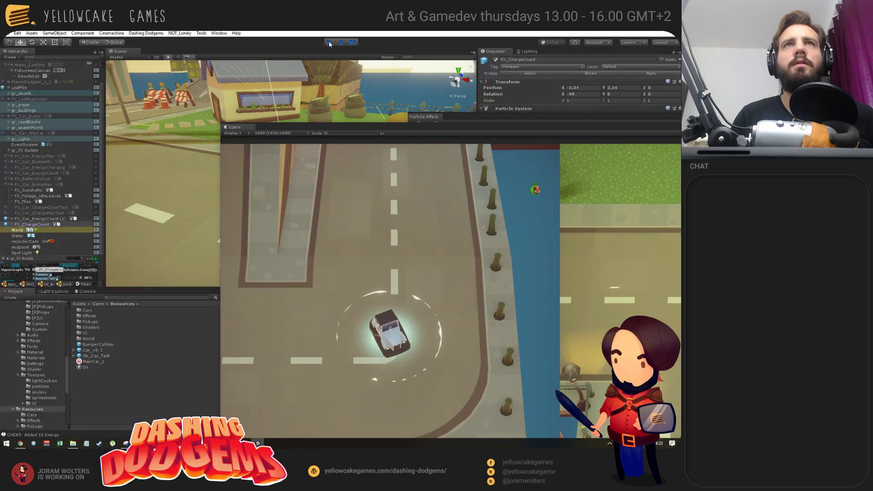
click(331, 42)
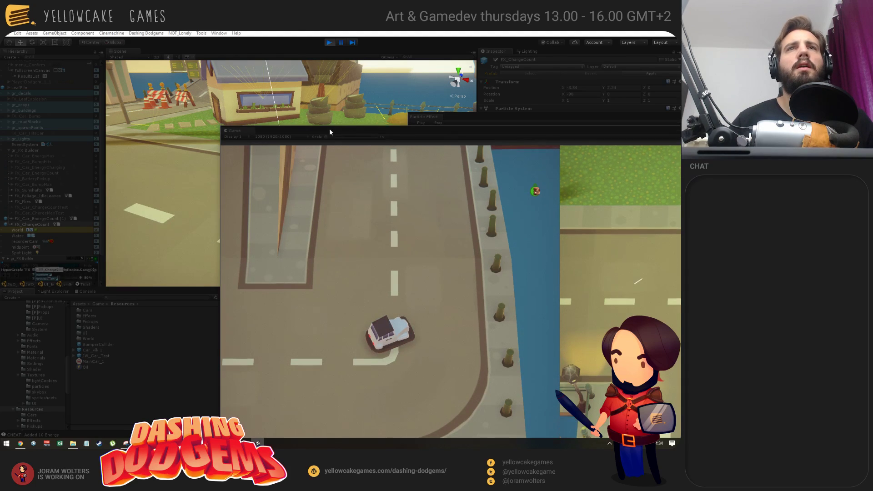
drag(329, 128, 298, 271)
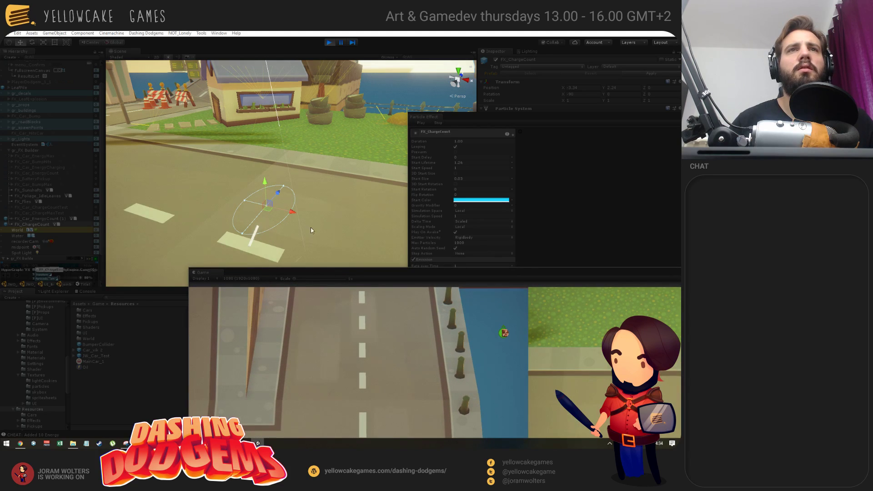
alt+drag(310, 227, 282, 150)
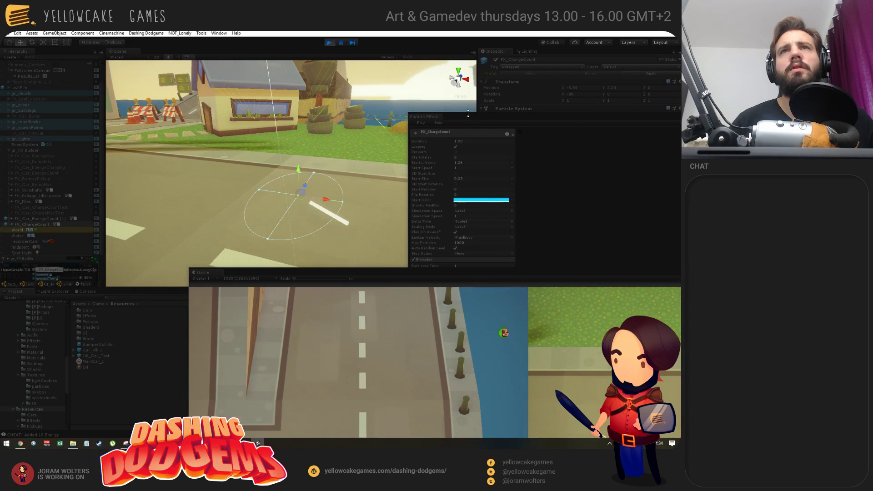
Step: Stop the playtest, change FX_ChargeCount's emitter Shape to Rectangle, and check the emission in the Scene view beside its particle settings
drag(464, 118, 403, 58)
click(331, 42)
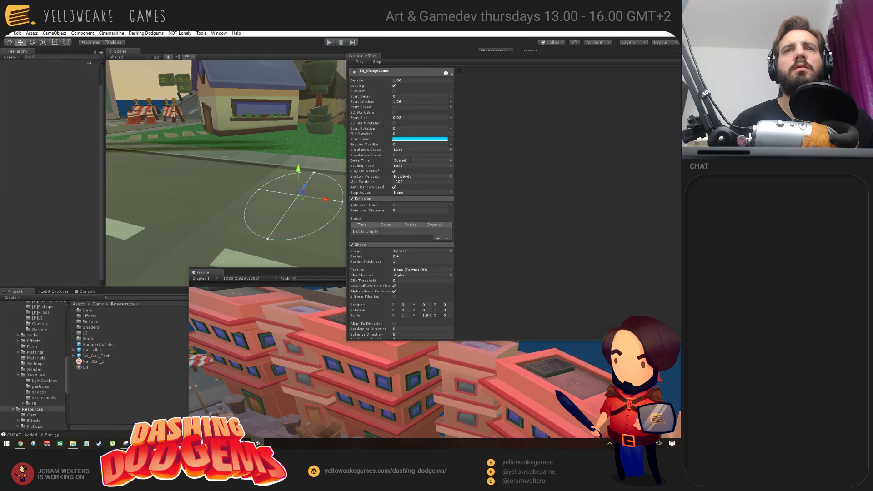
click(404, 252)
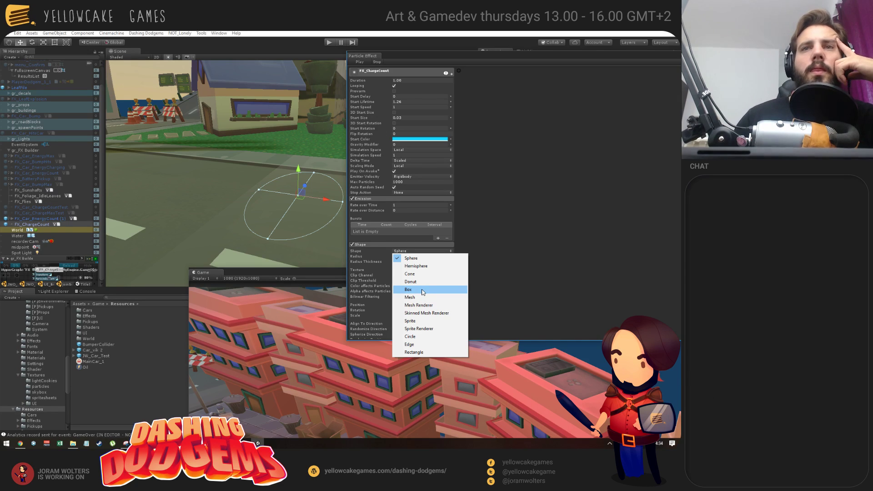
click(416, 353)
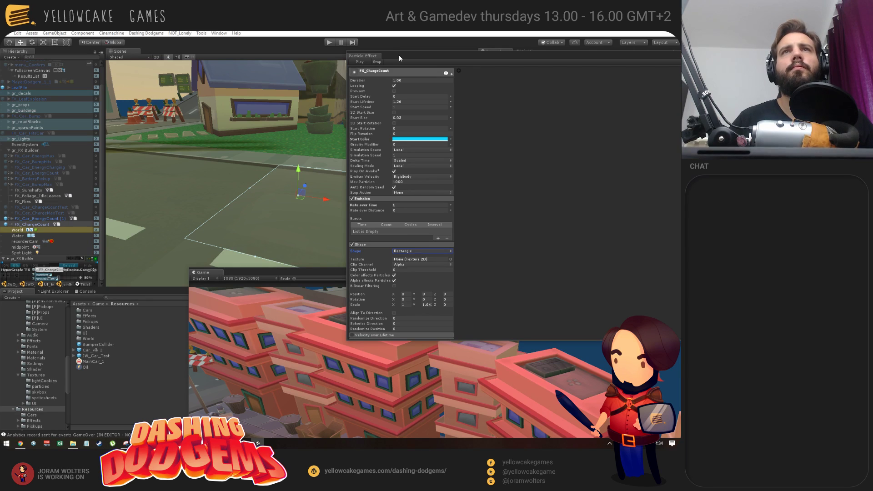
drag(400, 55, 507, 260)
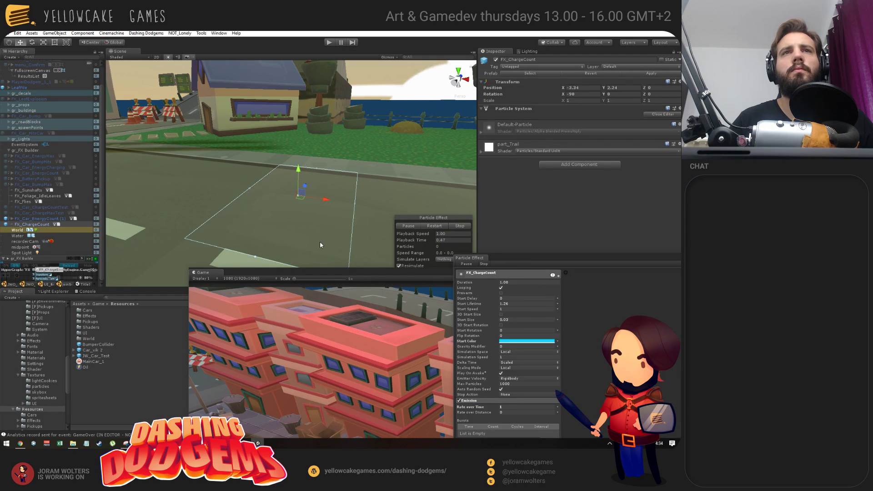
alt+drag(341, 233, 273, 213)
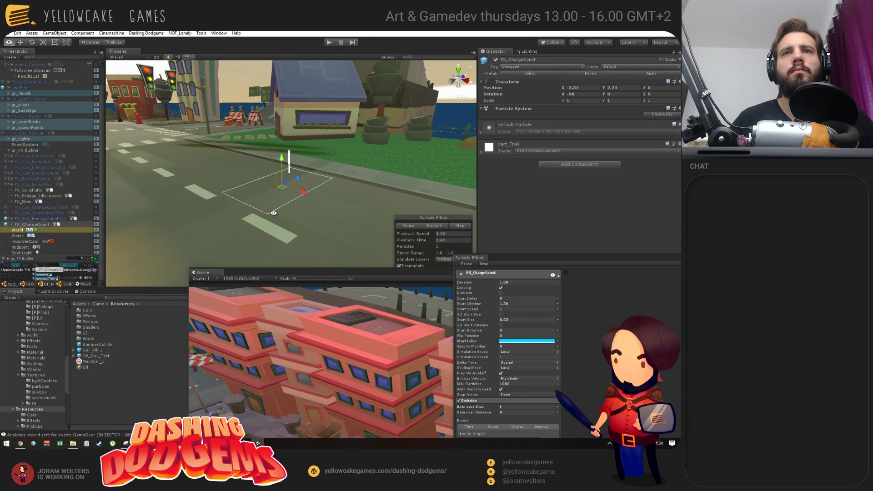
drag(505, 256, 490, 112)
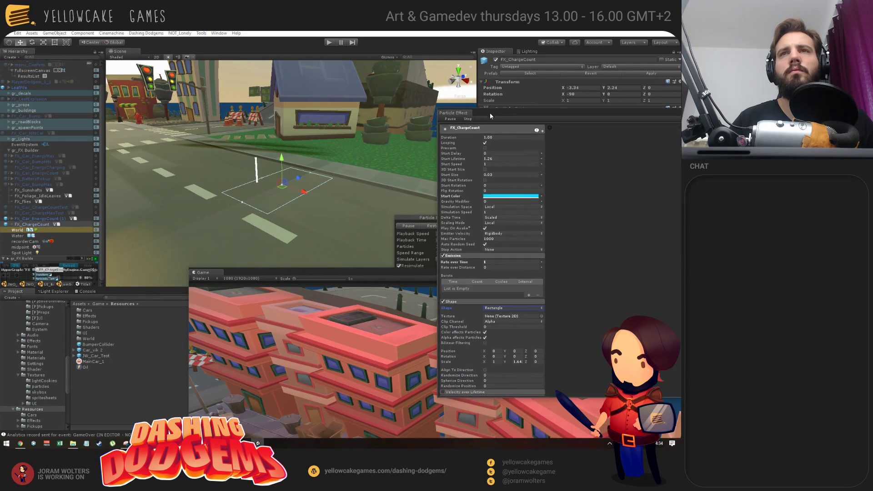
Step: Set the Y scale of the FX_ChargeCount particle system's rectangle emission shape to 1.6
scroll(468, 364, down, 5)
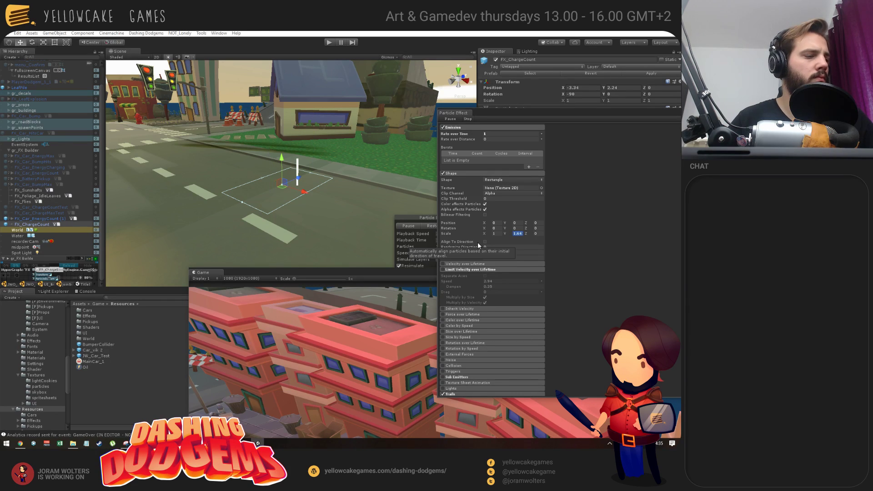
text(1.0)
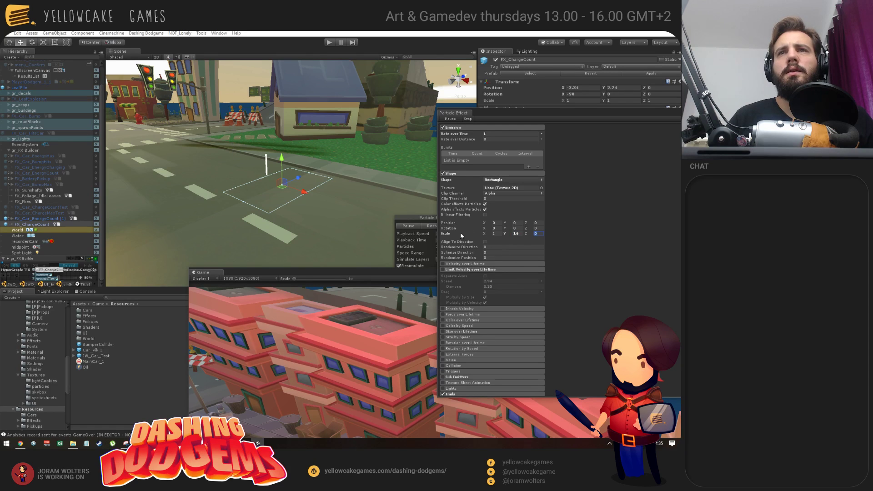
Step: Try an X rotation of 90 on the emission shape and reset it to 0
click(494, 228)
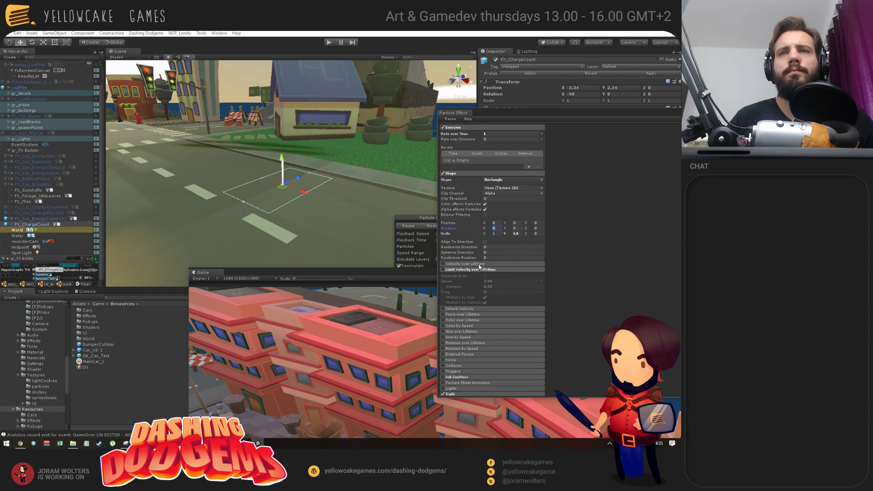
text(90)
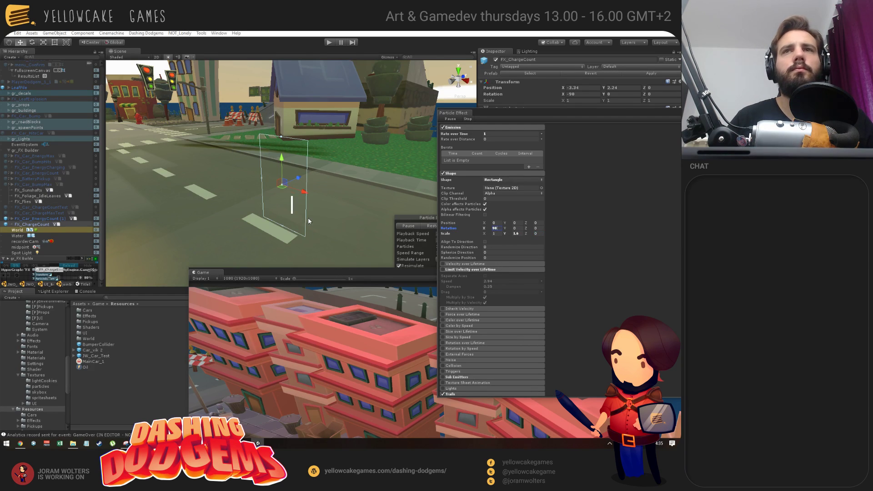
text(0)
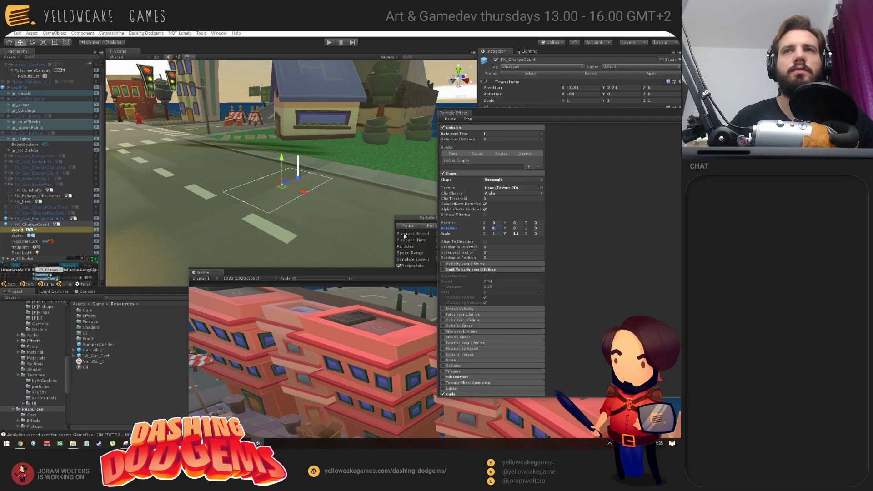
Step: Try the Velocity over Lifetime module with a linear X value of 90, and disable and collapse the module
scroll(472, 181, up, 5)
scroll(462, 233, down, 5)
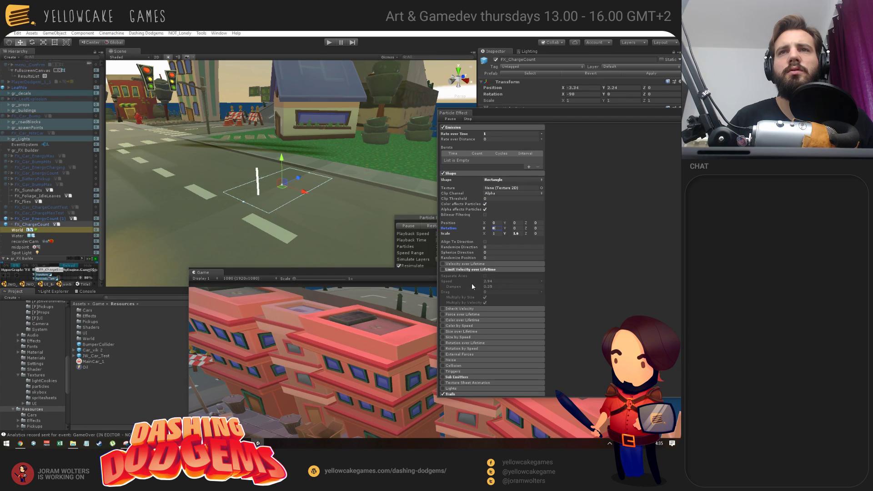
click(443, 265)
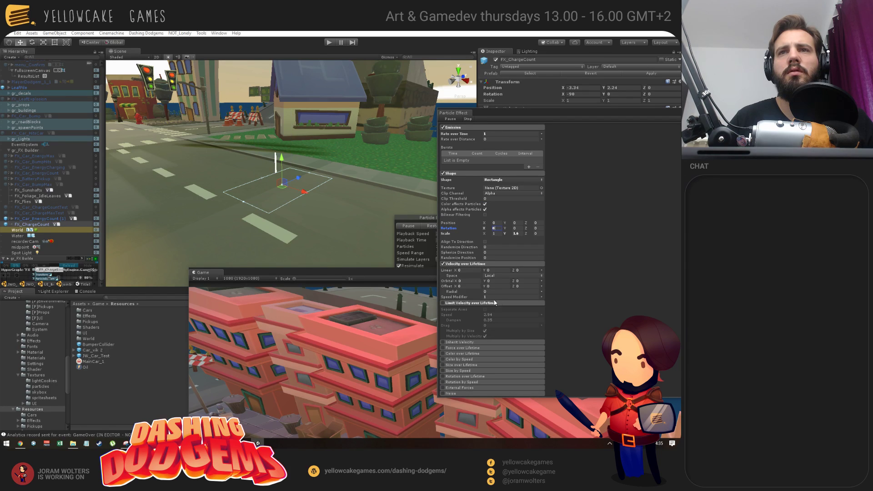
click(466, 270)
text(90)
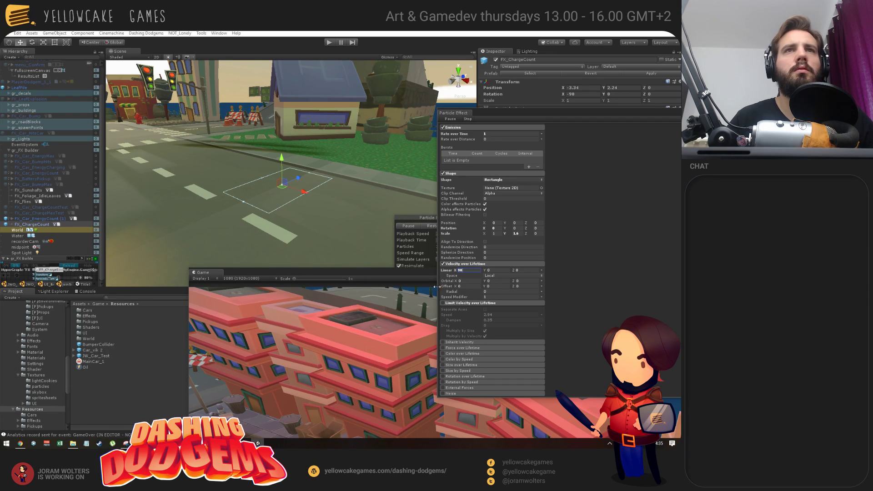
click(444, 264)
click(468, 265)
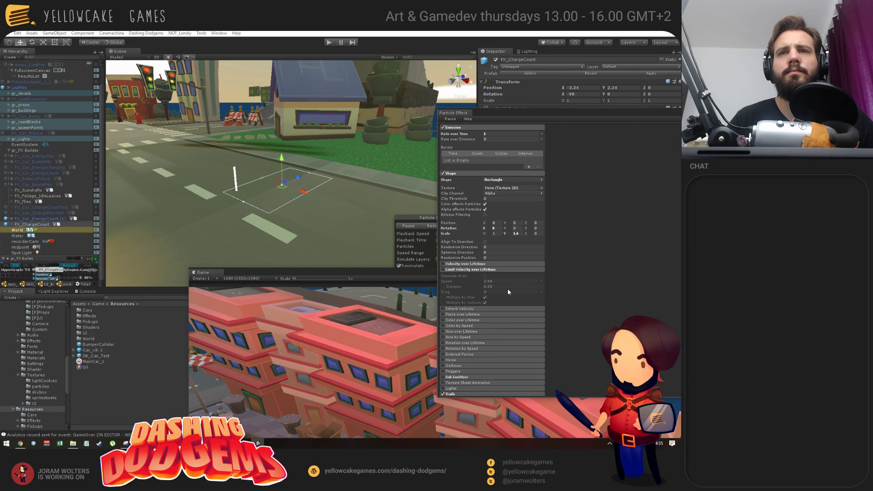
Step: Enable the Size over Lifetime module on the FX_ChargeCount particle system
click(444, 332)
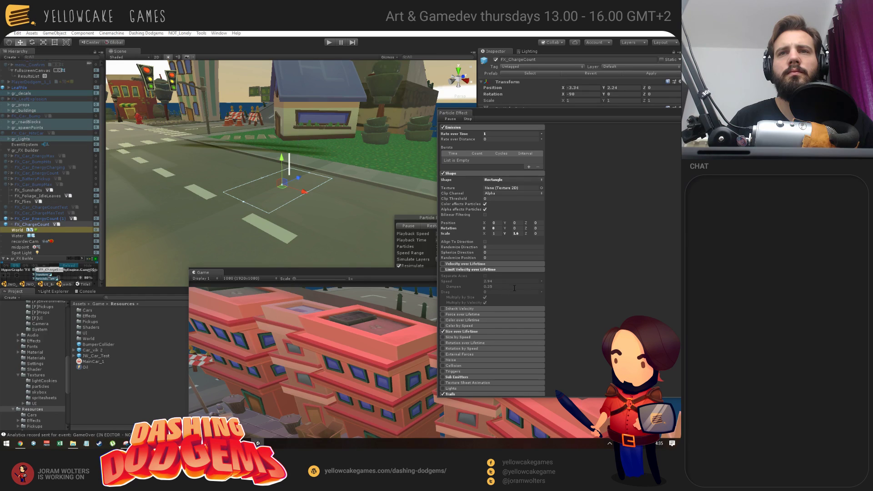
click(472, 344)
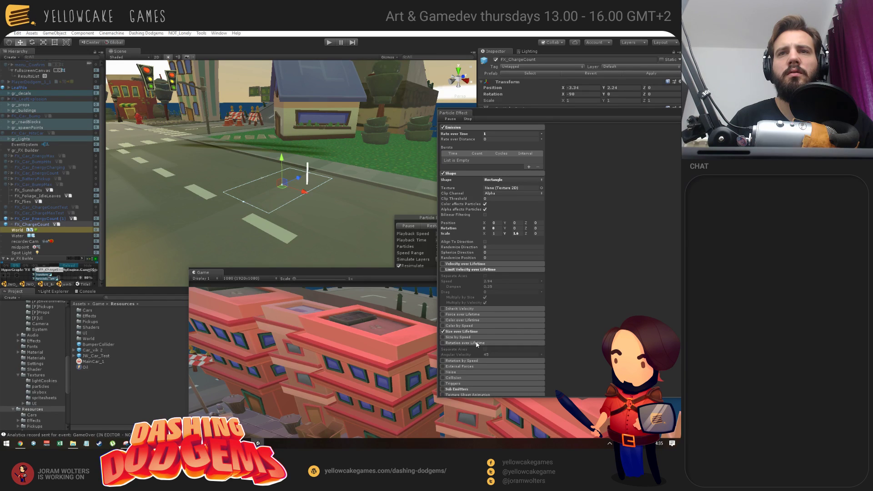
click(477, 344)
scroll(499, 314, down, 4)
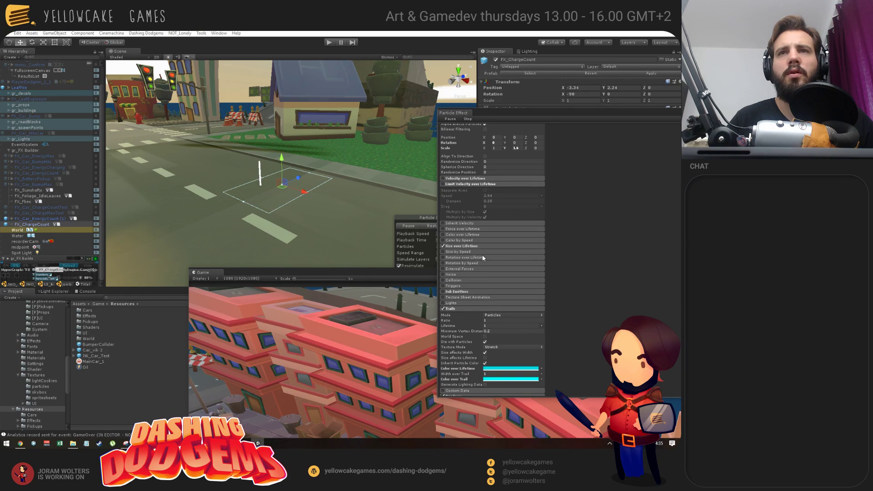
scroll(491, 268, up, 10)
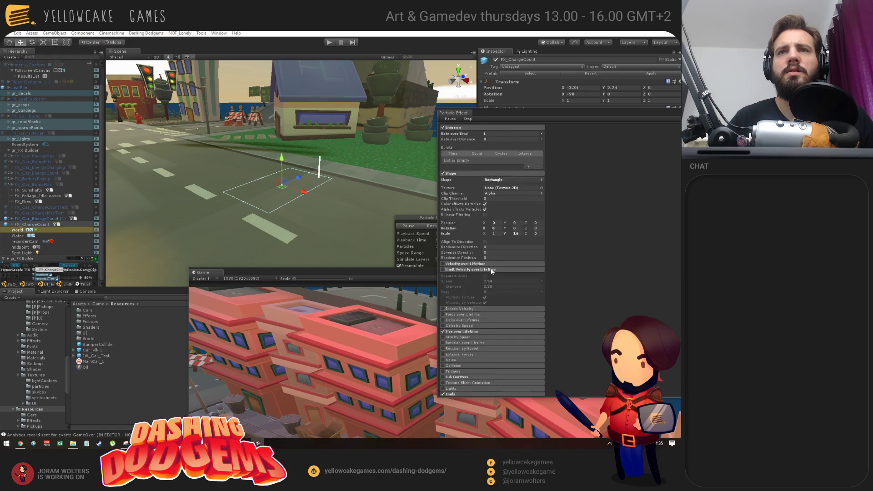
Step: Move the floating Particle Effect window off the Inspector and select FX_ChargeCount in the scene hierarchy
drag(539, 110, 521, 308)
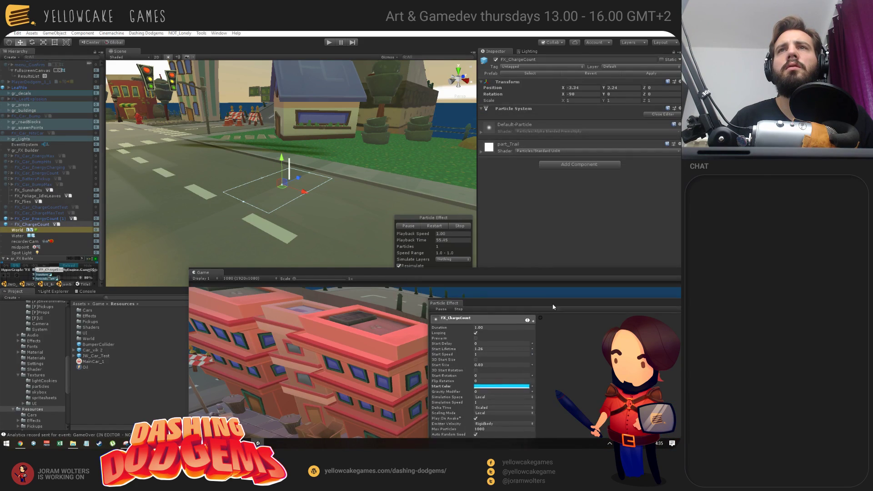
click(571, 94)
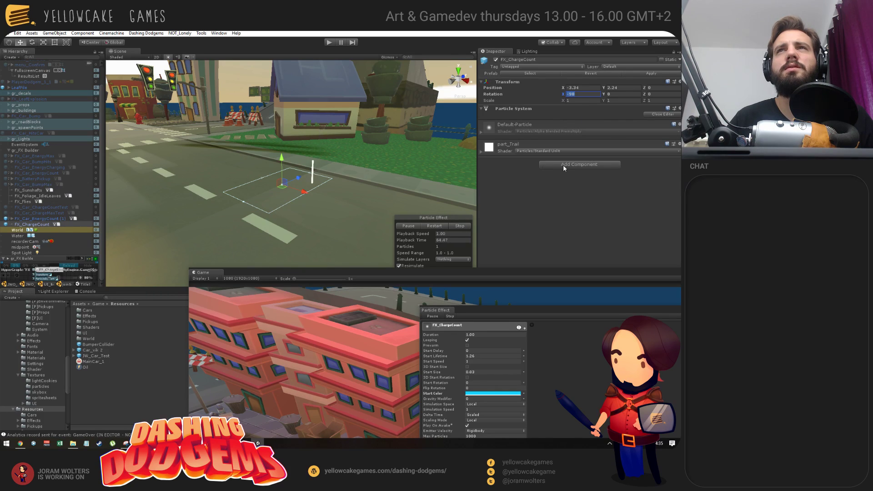
click(50, 224)
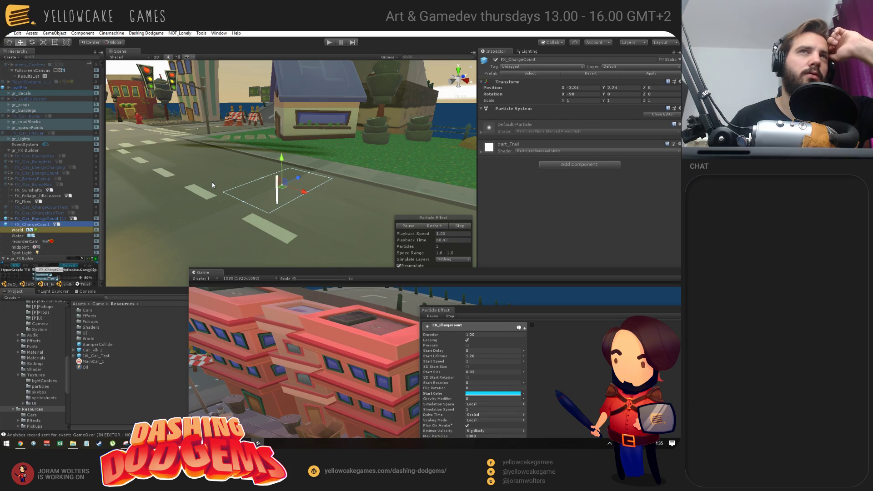
click(33, 224)
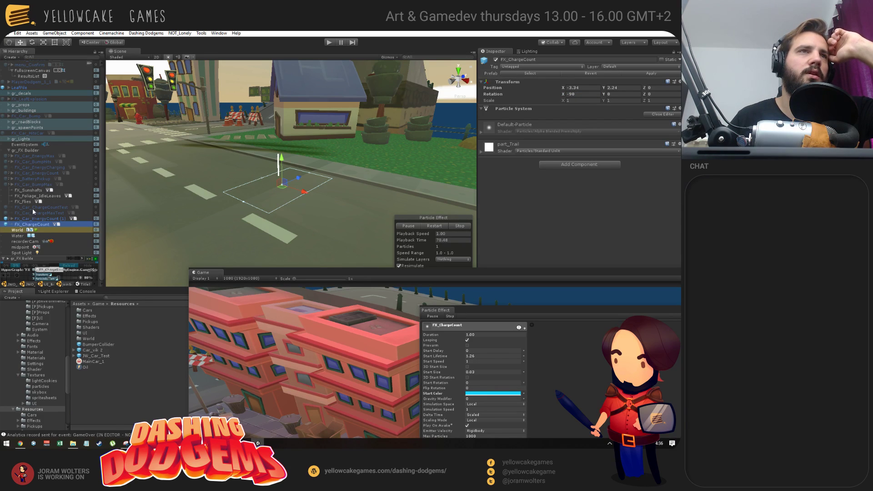
Step: Create an empty game object in the scene and name it FX_ChargeCount
click(51, 33)
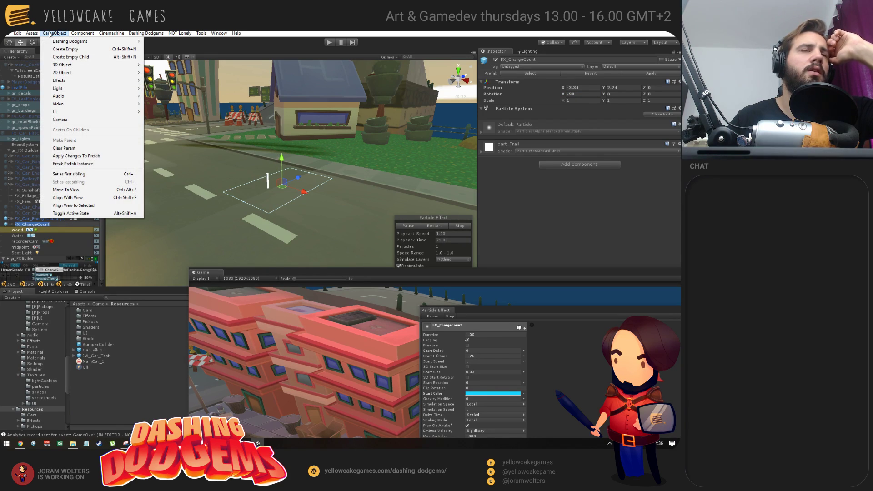
click(65, 49)
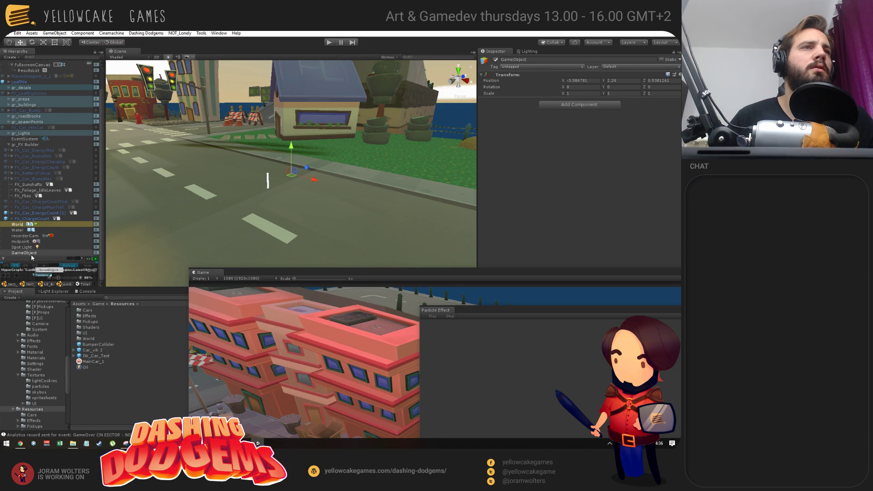
click(26, 253)
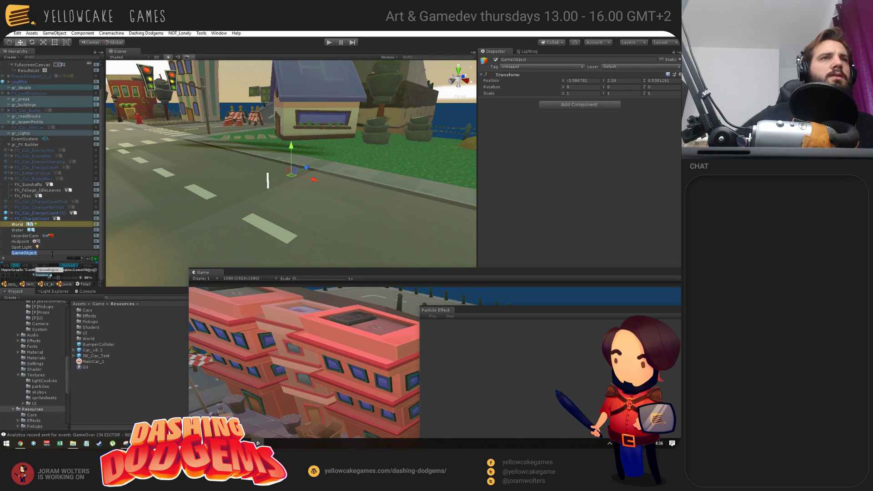
text(FX_Char)
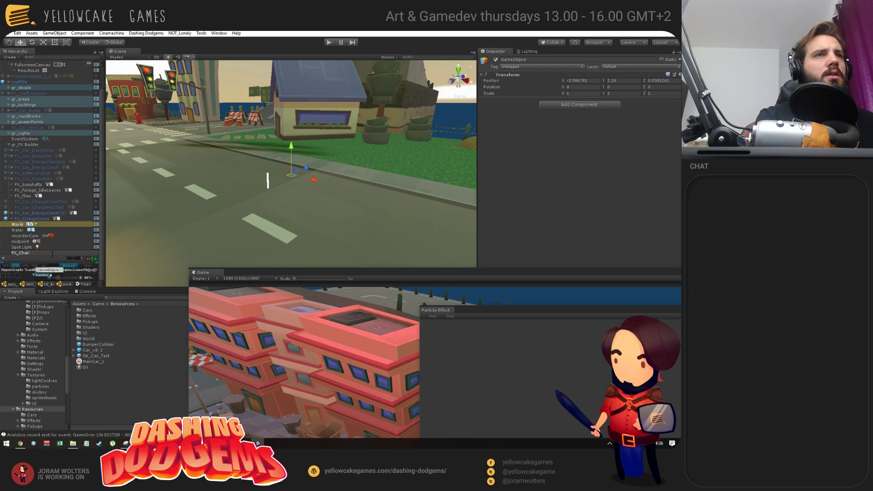
text(geCount)
key(Return)
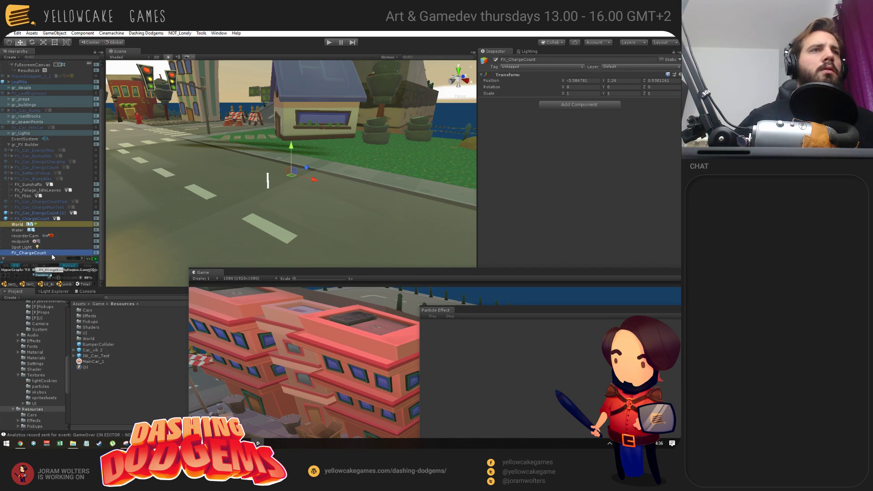
Step: Parent the FX_ChargeCount particle system under the new empty object and rename the particle system FX_ChargeCounPart
drag(32, 217, 28, 254)
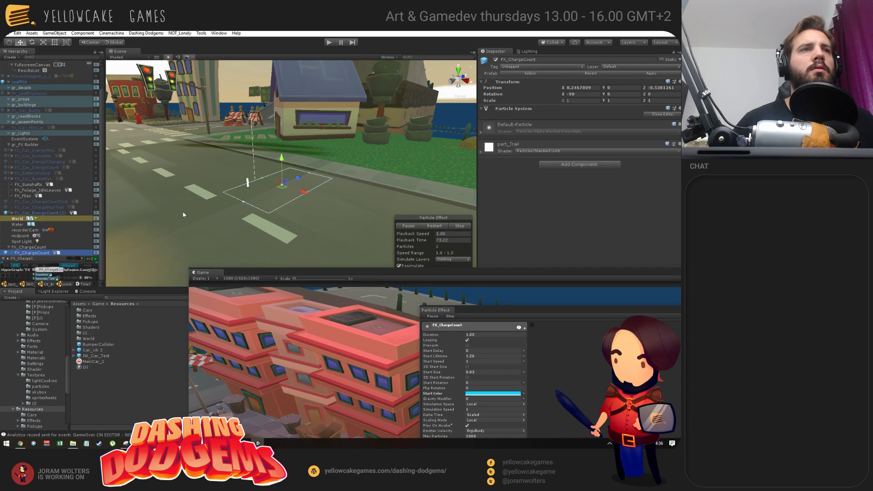
alt+drag(182, 214, 200, 211)
click(22, 248)
click(37, 253)
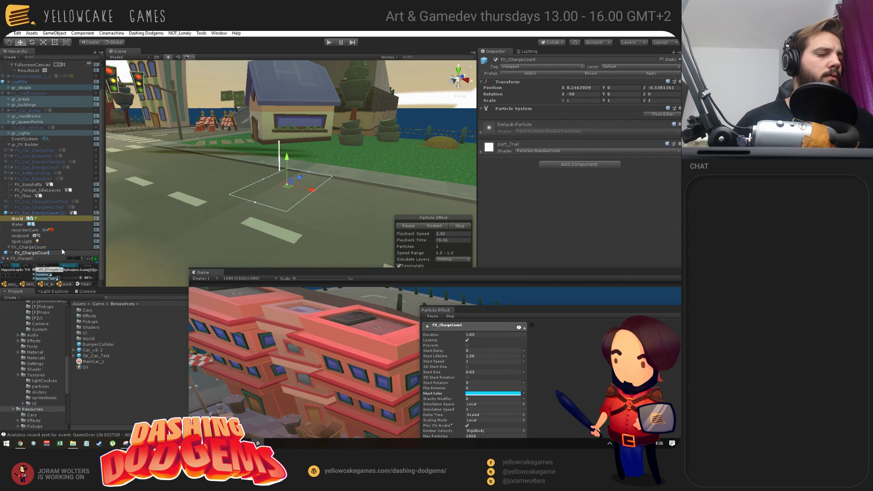
text(Part)
key(Return)
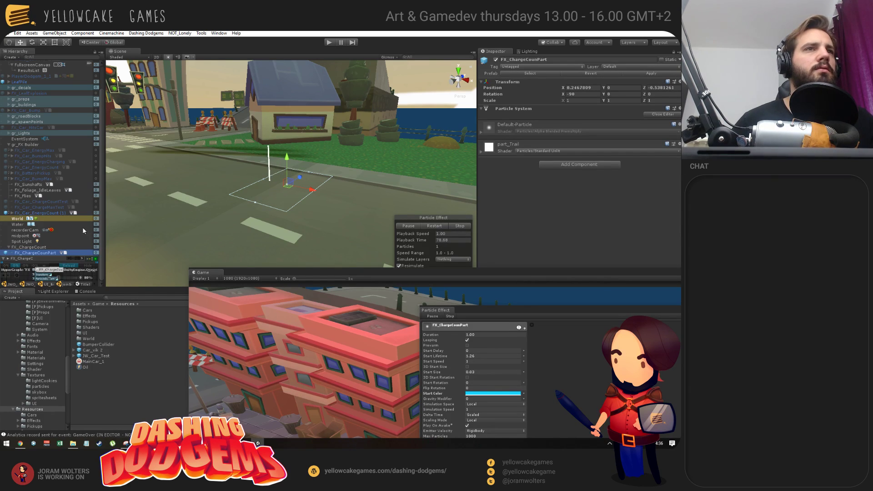
Step: Uncover the Effects asset folder and delete the old FX_ChargeCount prefab from it
key(Up)
drag(271, 269, 485, 417)
drag(494, 313, 546, 318)
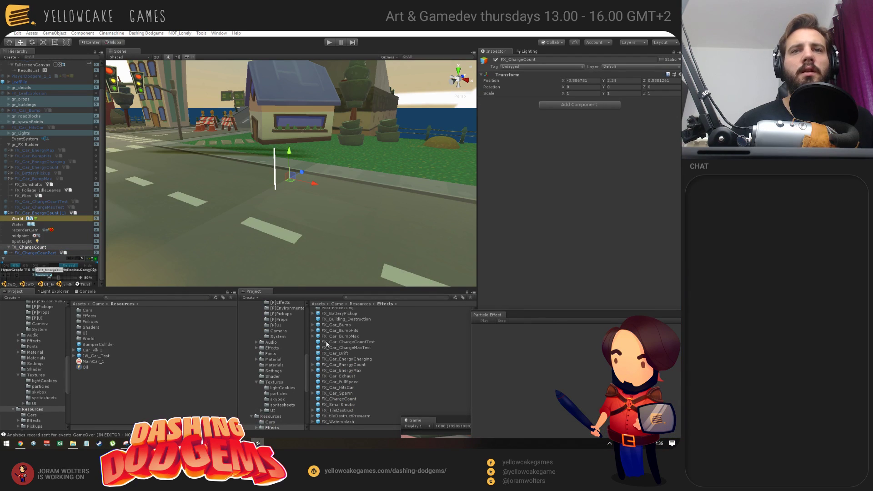
click(347, 399)
key(Delete)
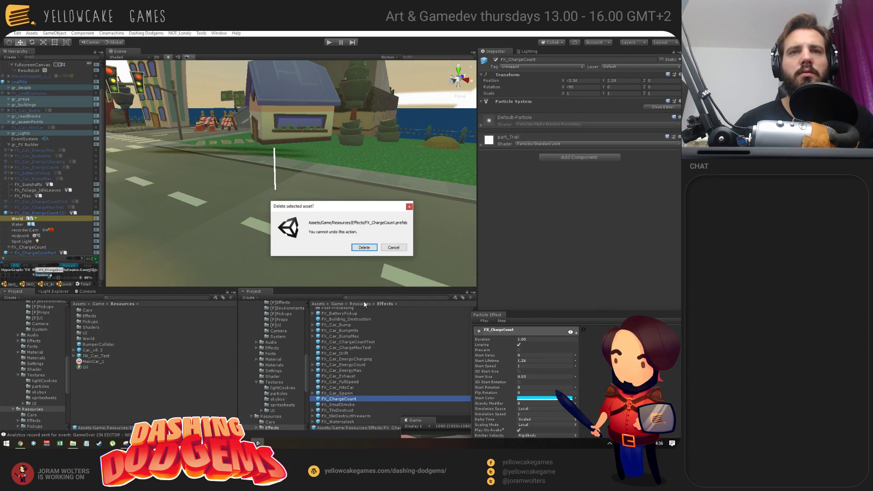
click(364, 246)
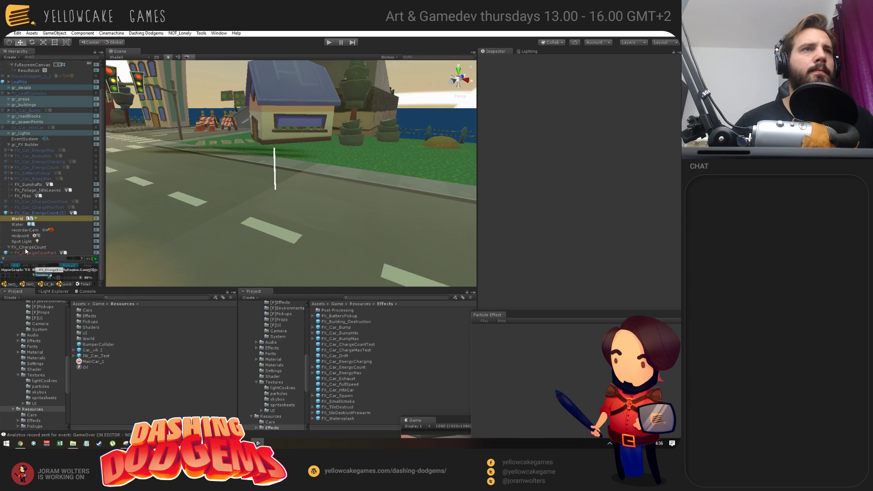
Step: Save the new FX_ChargeCount parent object as a prefab in the Resources Effects folder
drag(300, 299, 356, 360)
click(360, 304)
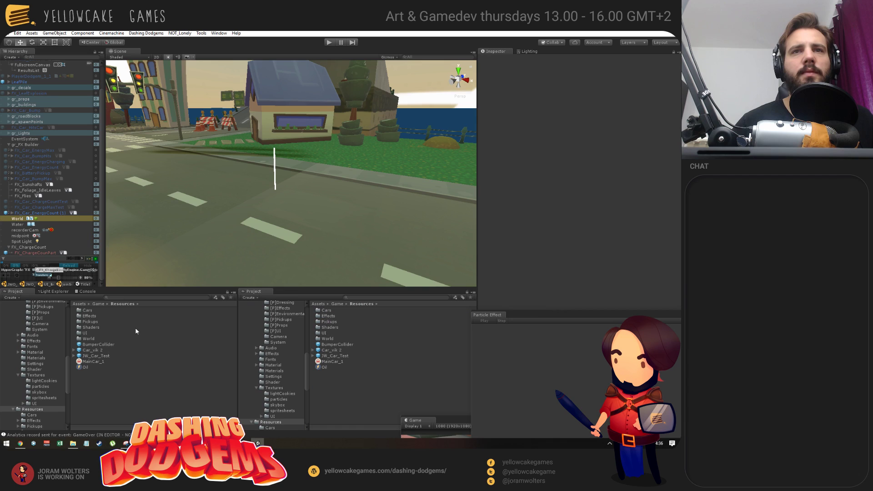
double_click(330, 317)
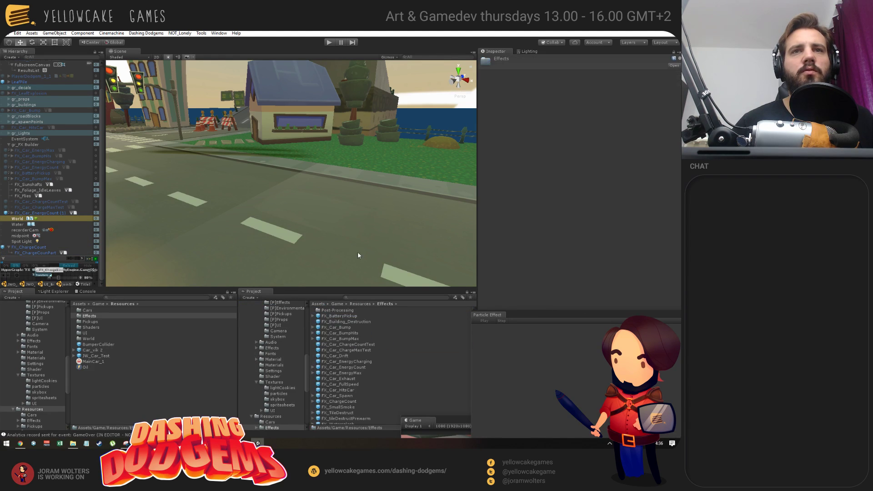
Step: Assign the FX_ChargeCount prefab as the Partial charged effect in the visual settings of MainCar_1
click(93, 361)
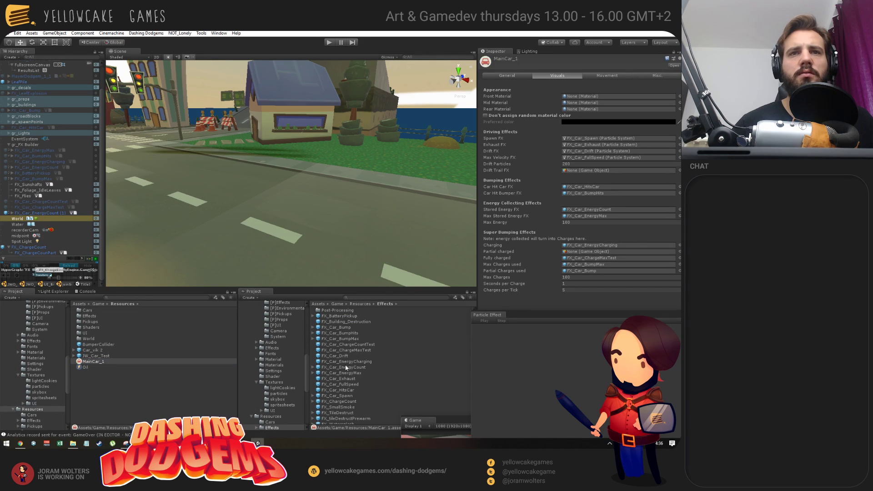
drag(350, 402, 576, 252)
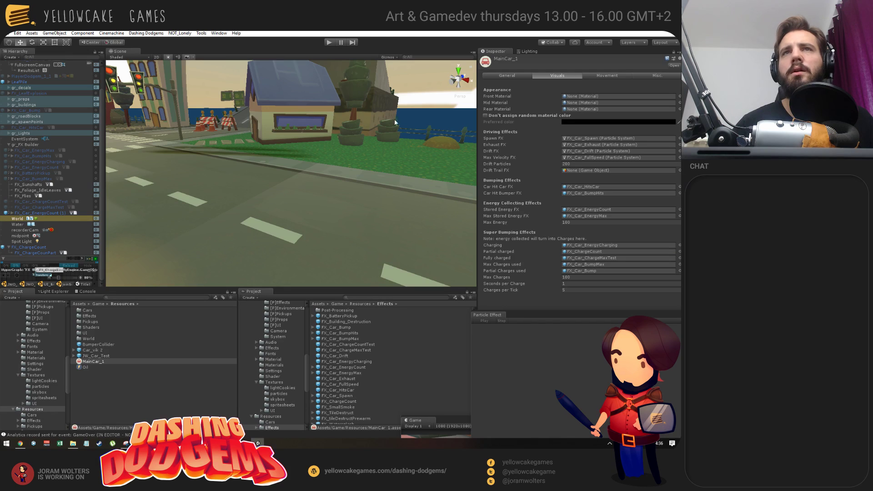
Step: Run the game to test the car's partial charge effect, and stop play mode
click(329, 42)
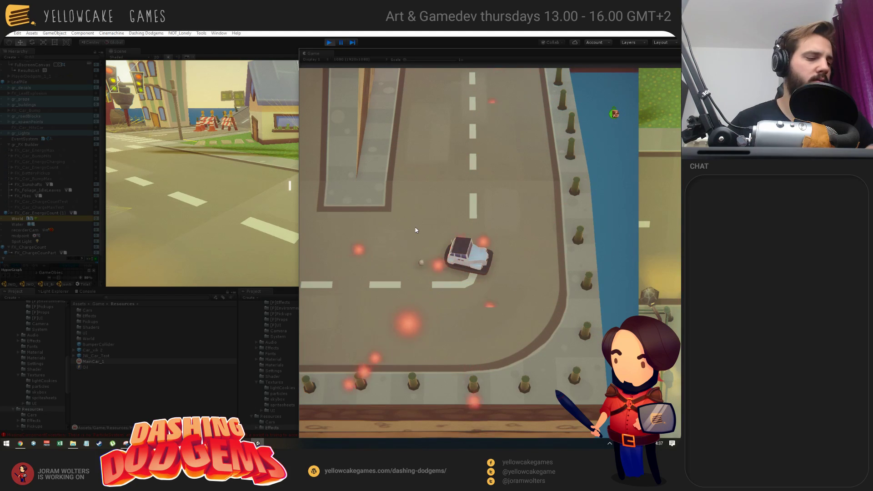
key(XF86AudioPlay)
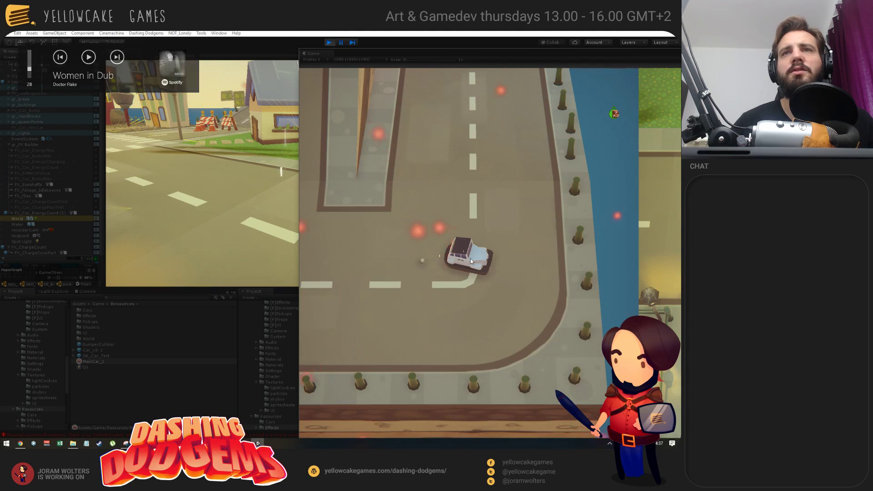
click(327, 43)
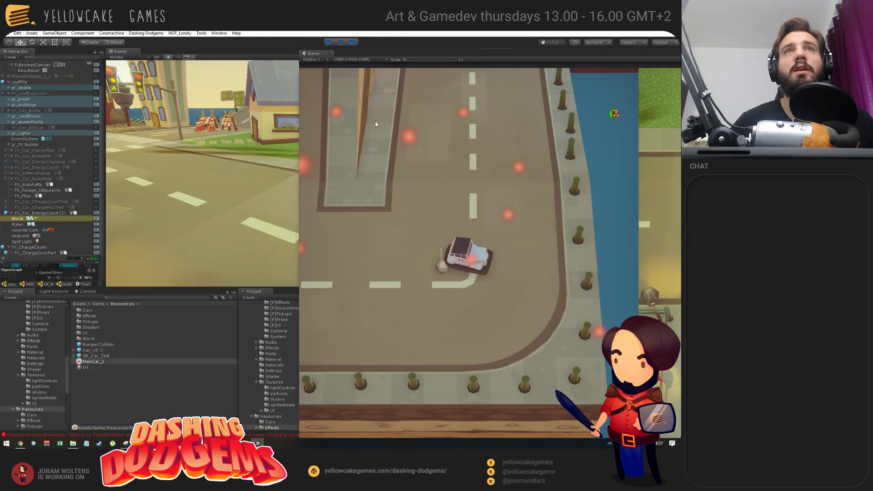
Step: Check the FX_ChargeCount object's transform and the effects assigned in the visual settings of MainCar_1
drag(358, 50, 400, 304)
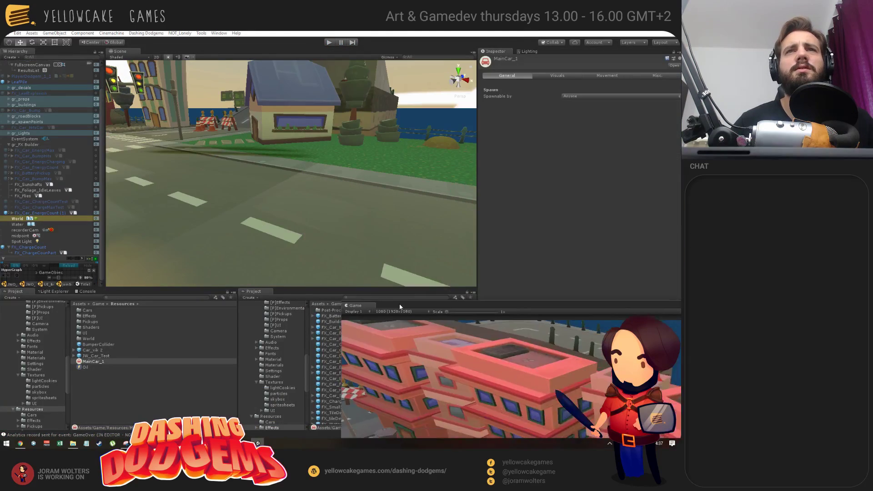
alt+drag(264, 195, 314, 205)
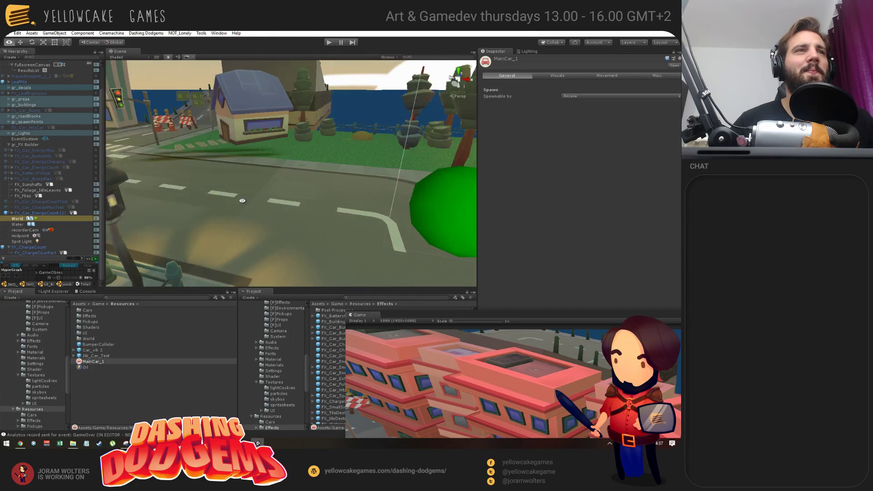
click(38, 248)
drag(399, 316, 416, 347)
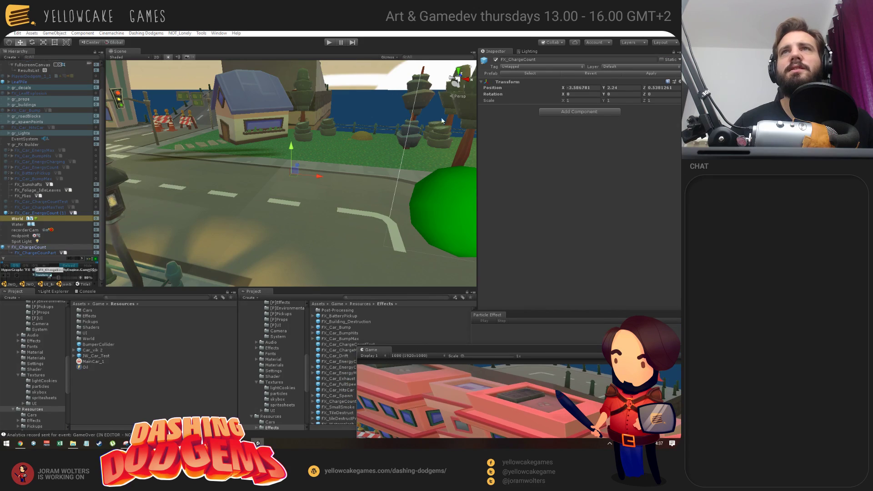
click(94, 362)
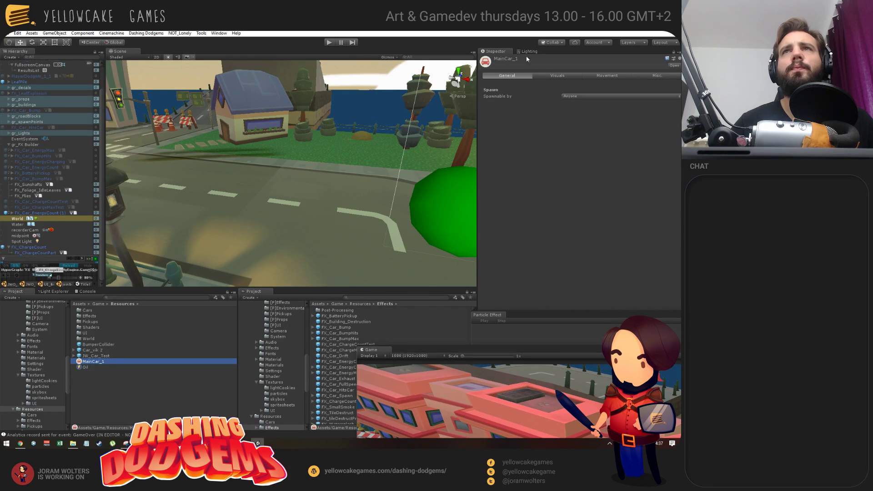
click(557, 76)
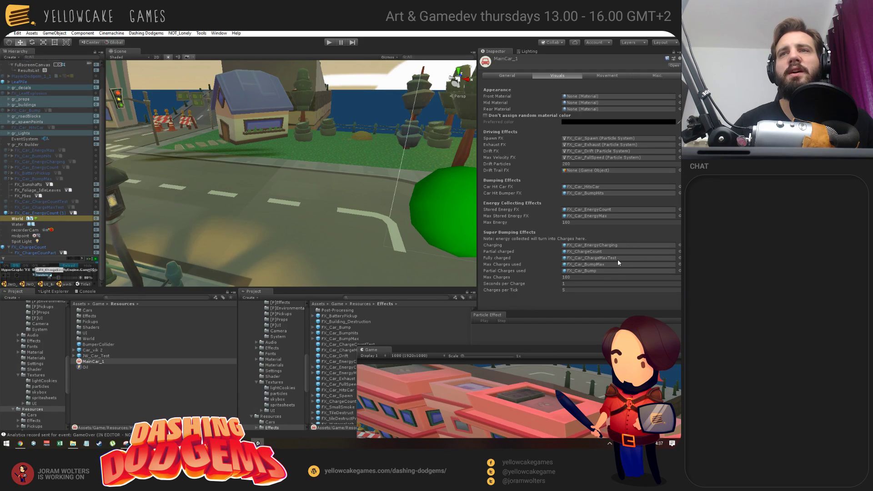
drag(402, 350, 280, 241)
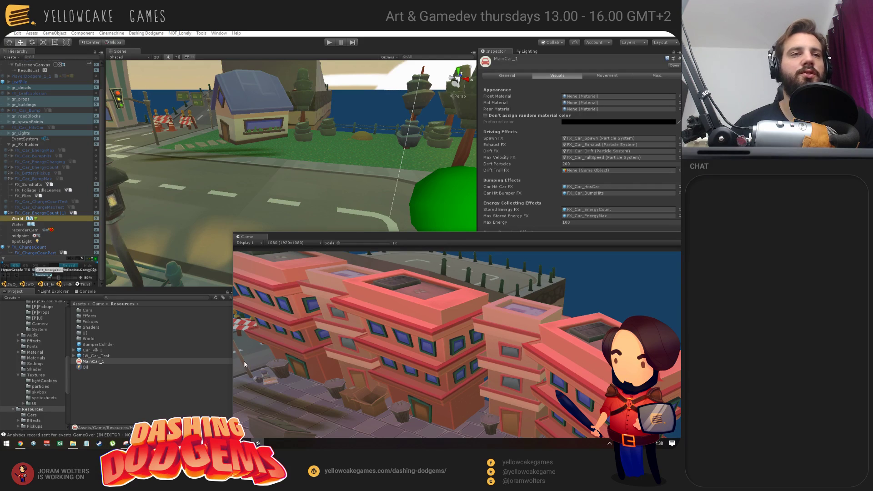
drag(295, 236, 311, 336)
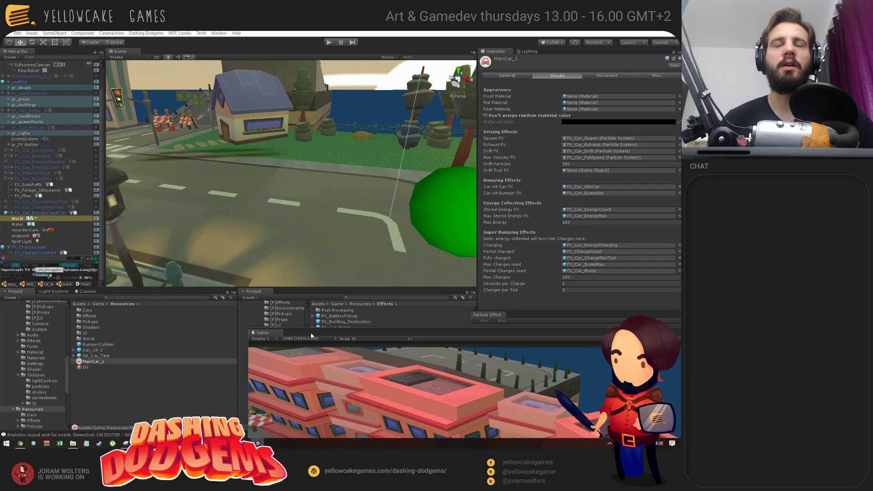
mouse_move(311, 336)
mouse_down()
mouse_move(321, 336)
mouse_move(309, 319)
mouse_move(289, 341)
mouse_move(300, 343)
mouse_up()
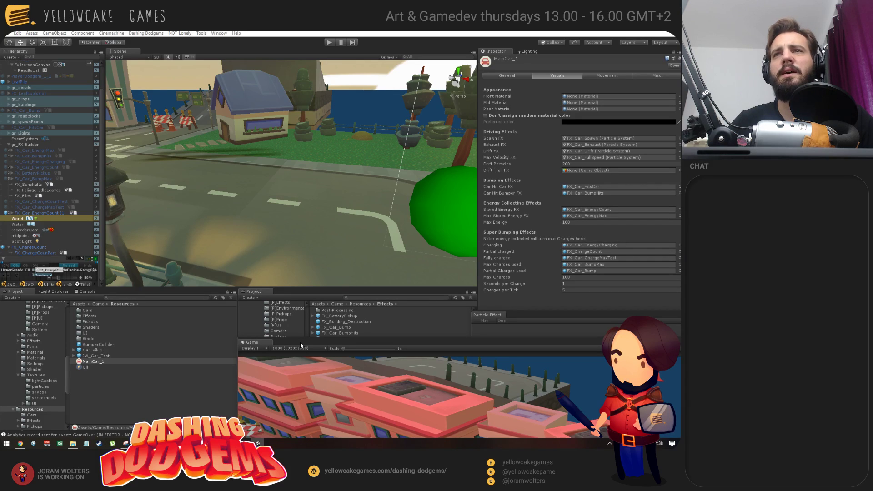
drag(300, 344, 308, 338)
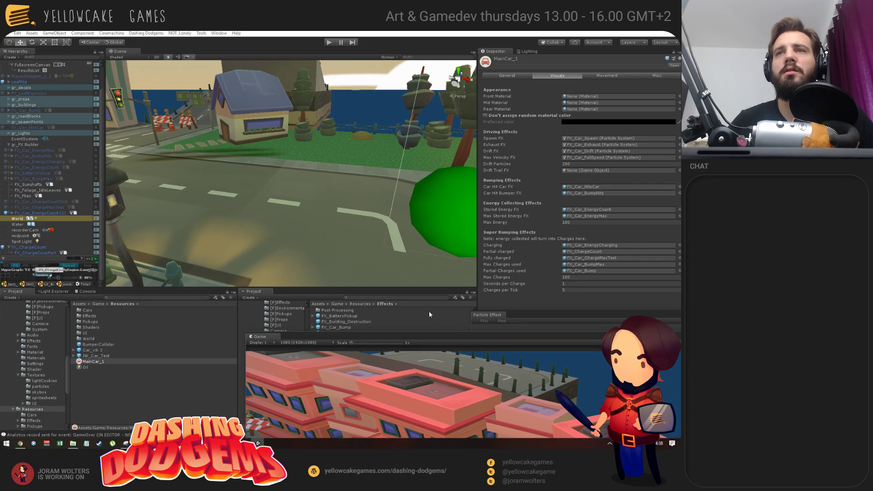
drag(321, 338, 303, 314)
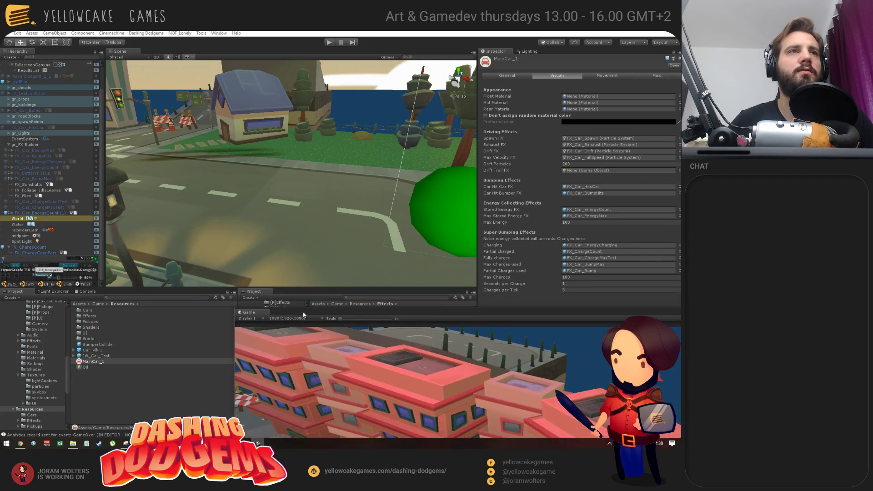
Step: Reset the position of the FX_ChargeCount parent object to 0, 0, 0
click(30, 247)
key(Left)
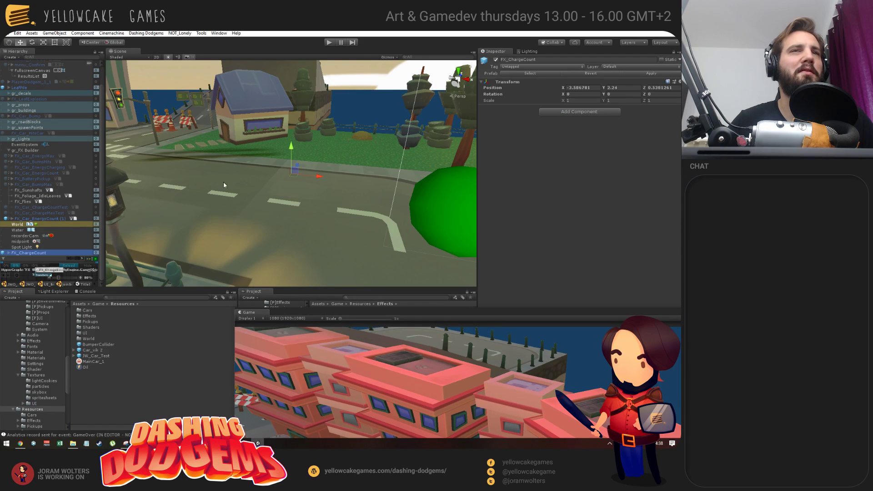
click(591, 91)
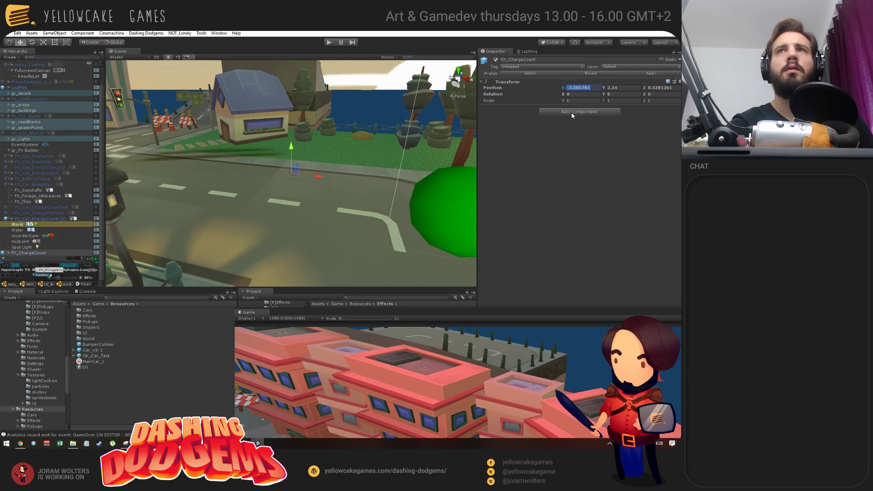
text(0)
key(Tab)
text(0)
key(Tab)
text(0)
key(Tab)
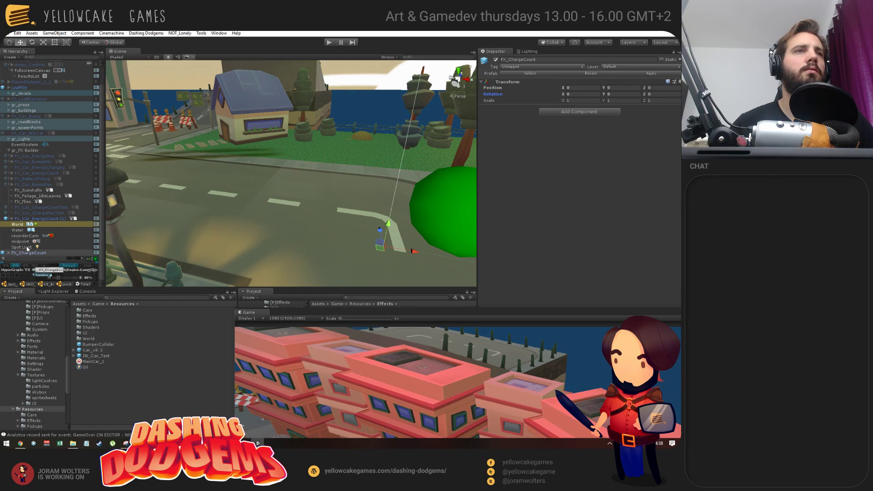
Step: Set the child particle system's X and Z position to 0, and apply the changes to the FX_ChargeCount prefab
click(8, 253)
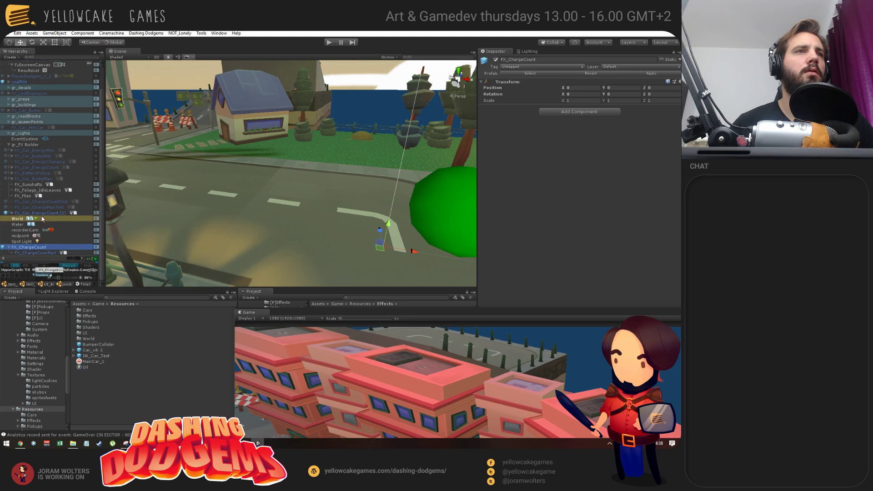
click(37, 254)
click(591, 87)
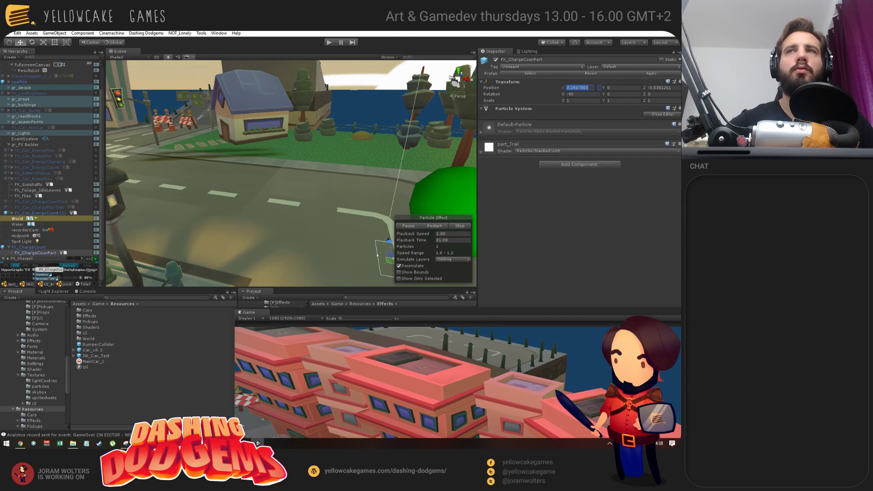
text(0)
key(Tab)
key(Tab)
text(0)
key(Tab)
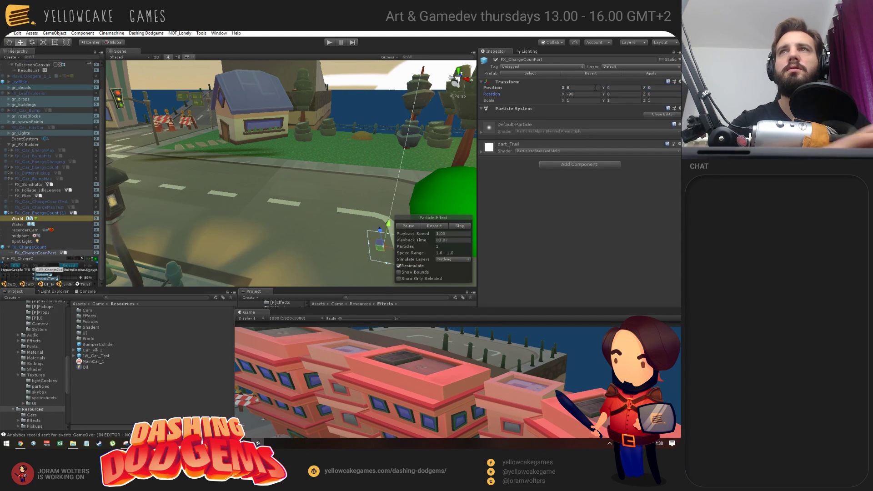
key(f)
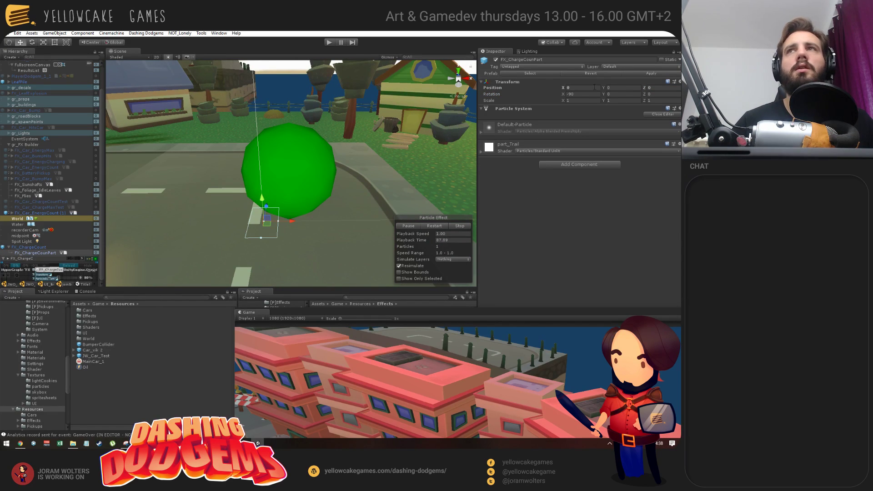
click(26, 248)
click(652, 74)
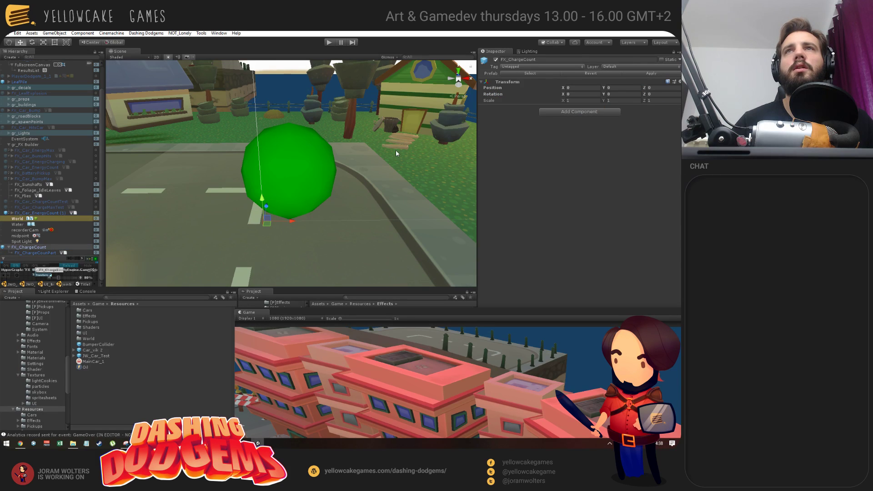
Step: Run the game to test the partial charge effect with the updated prefab, and stop play mode
drag(342, 309, 361, 55)
click(329, 43)
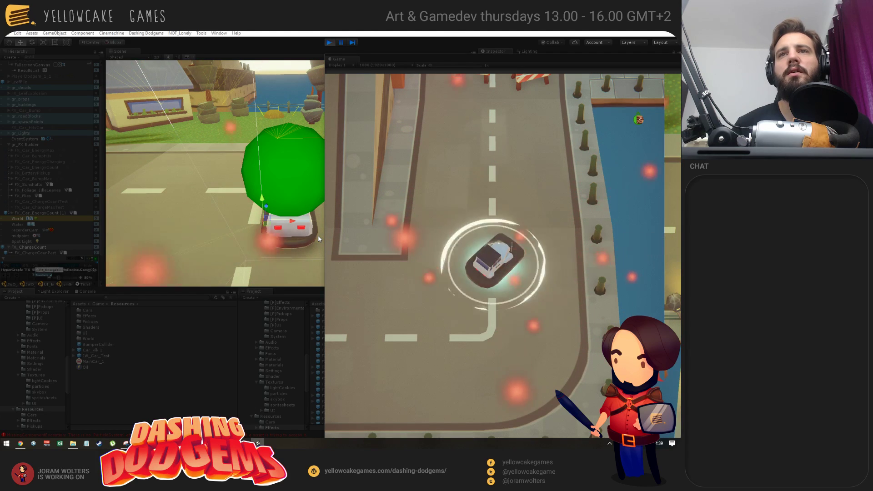
click(329, 43)
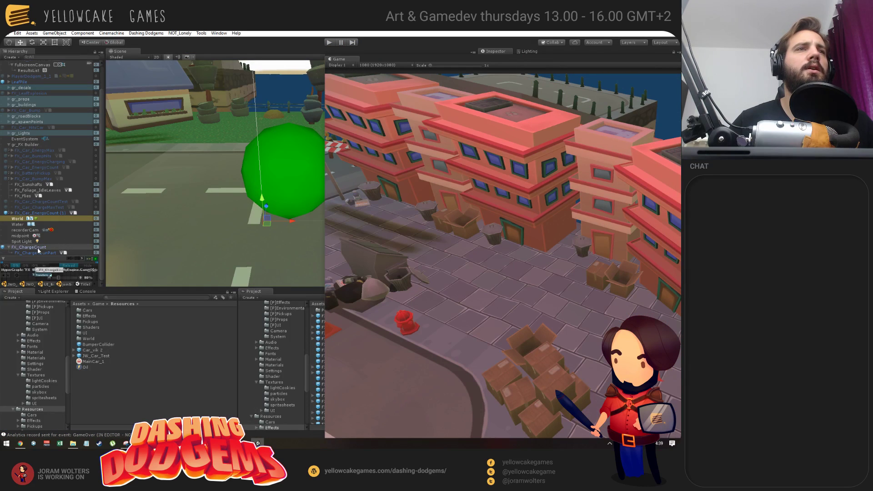
drag(383, 58, 389, 190)
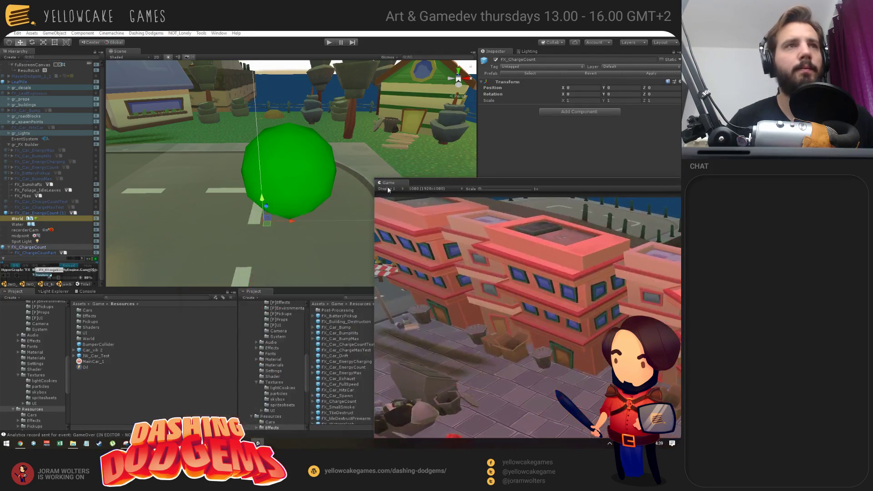
Step: Review the particle settings of the FX_ChargeCount child particle system
click(43, 253)
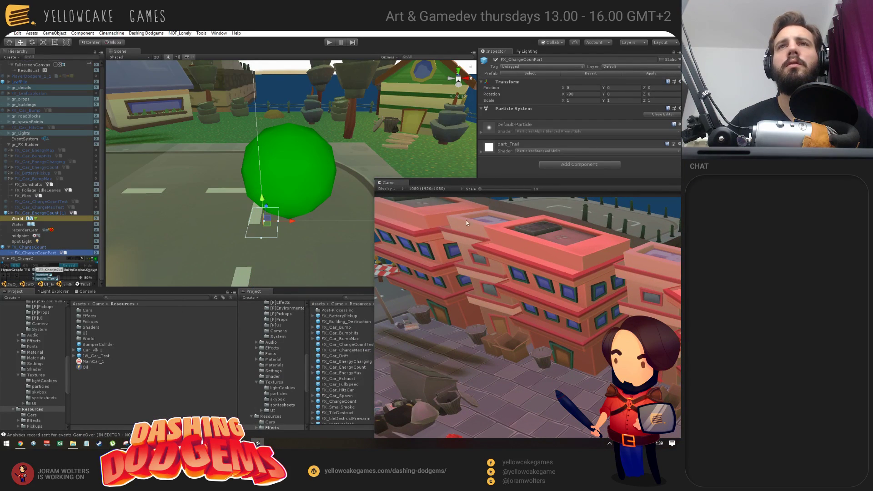
key(alt+Tab)
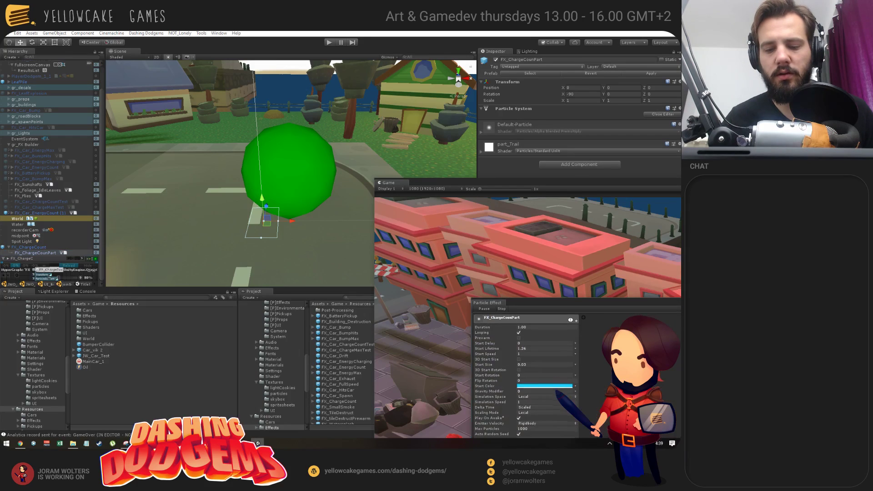
drag(552, 307, 498, 96)
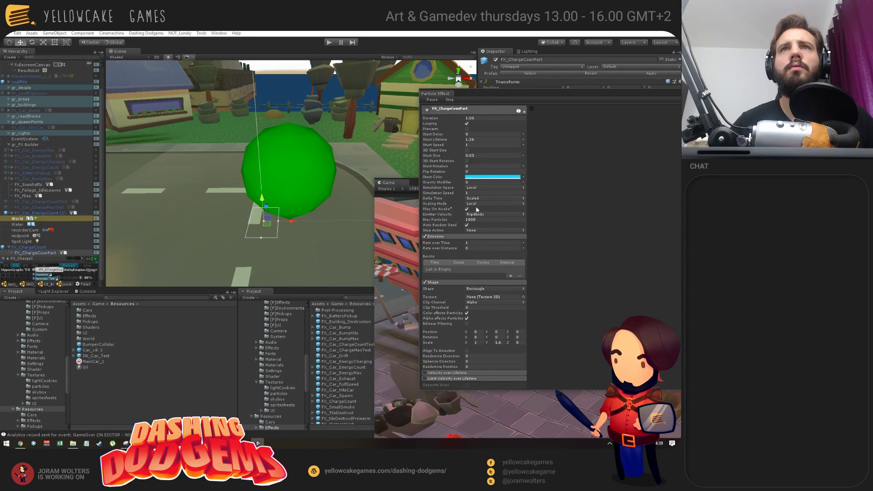
drag(483, 93, 446, 211)
click(40, 247)
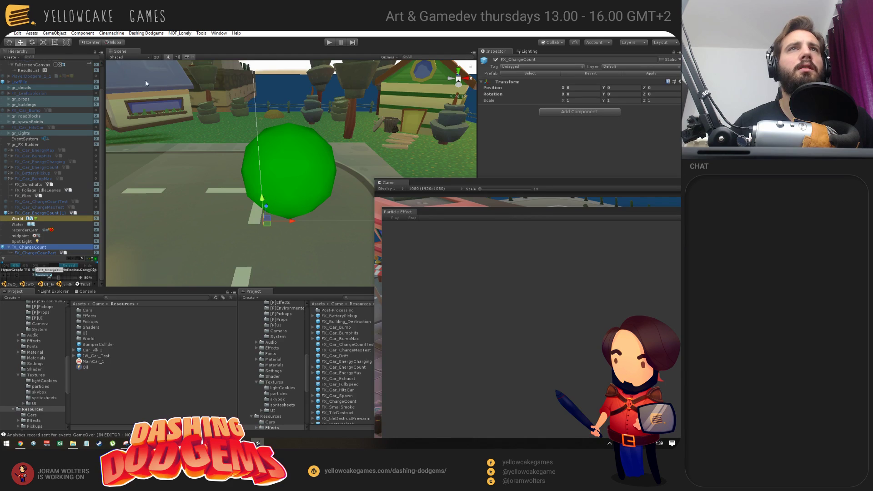
key(s)
right_drag(189, 144, 239, 180)
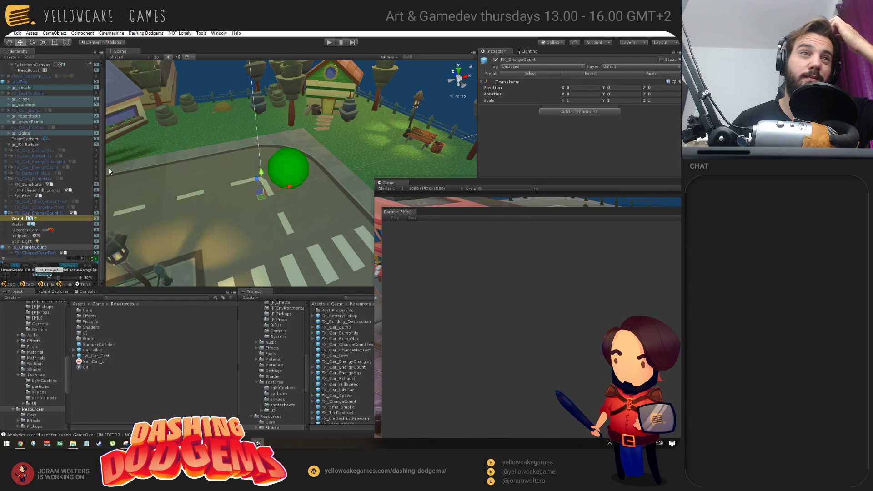
click(53, 33)
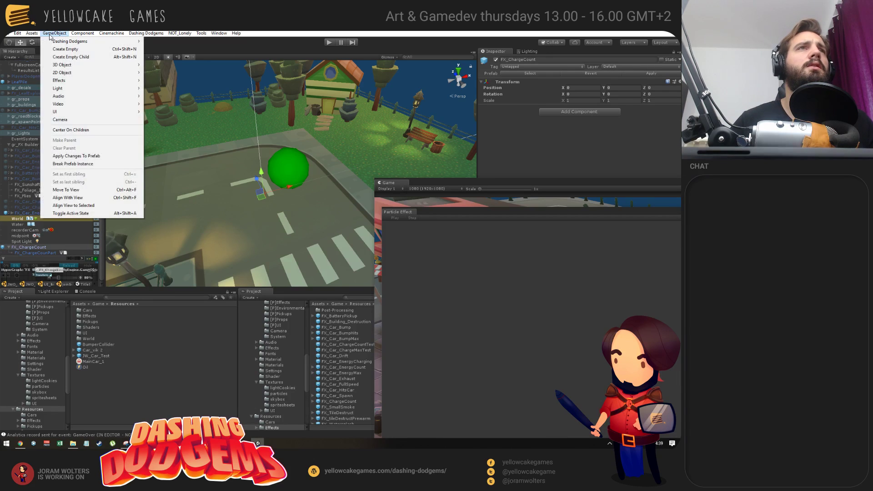
click(51, 35)
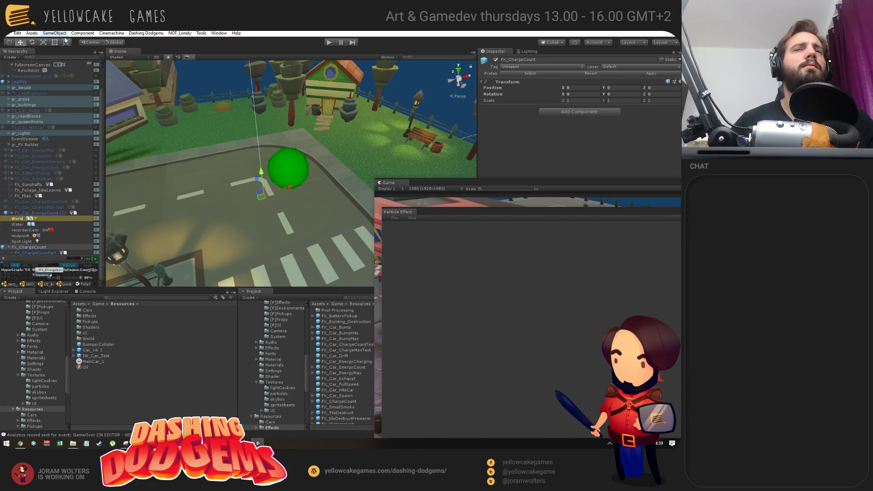
key(alt+Tab)
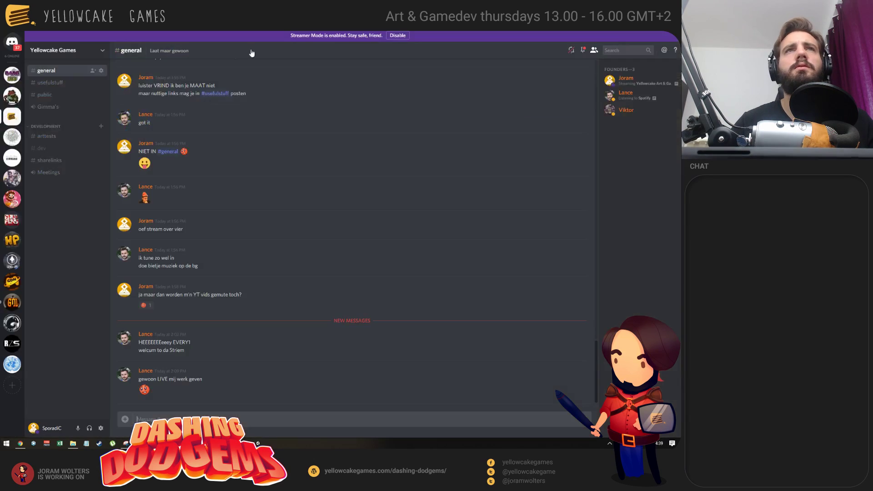
key(alt+Tab)
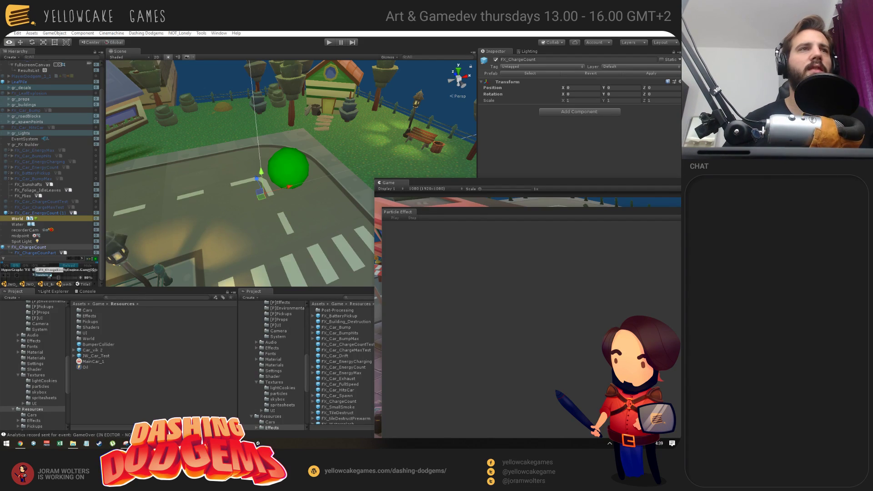
click(55, 33)
click(354, 217)
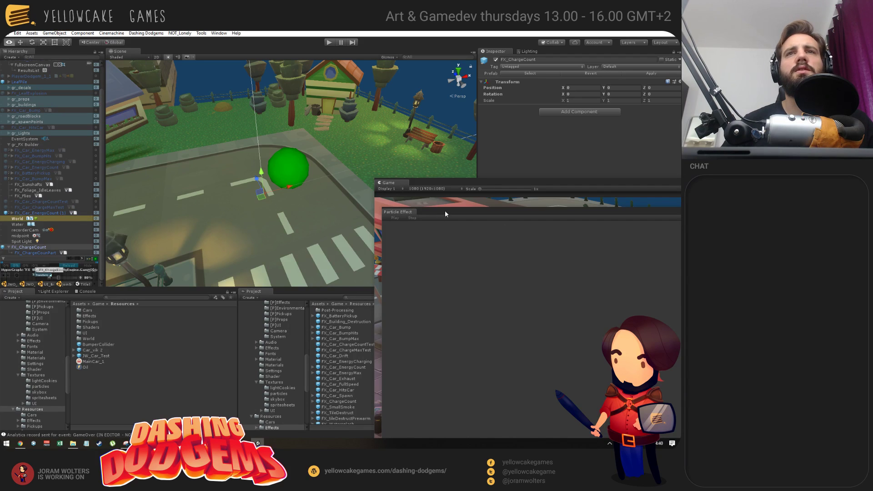
Step: Move the FX_ChargeCount child particle system away from the green sphere, to about X -3.47, Y 2.12 above the road
drag(446, 212, 511, 312)
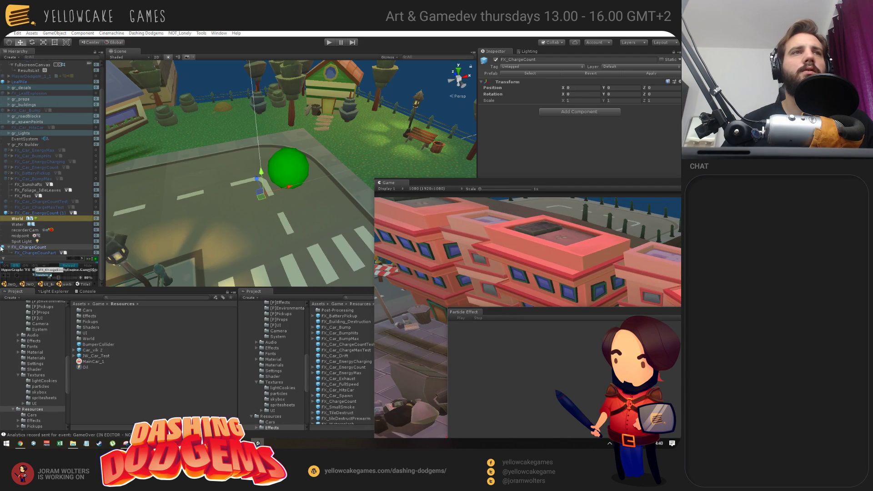
click(32, 253)
drag(472, 181, 501, 305)
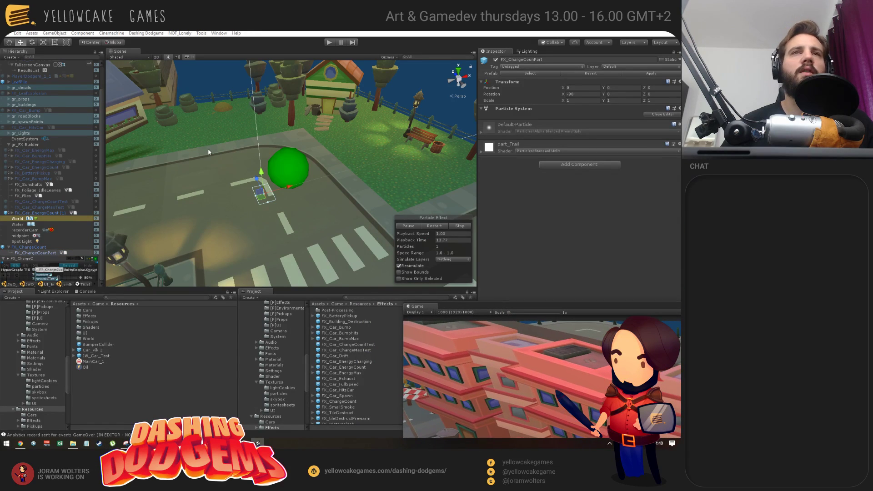
alt+drag(300, 218, 273, 150)
drag(217, 159, 202, 159)
key(f)
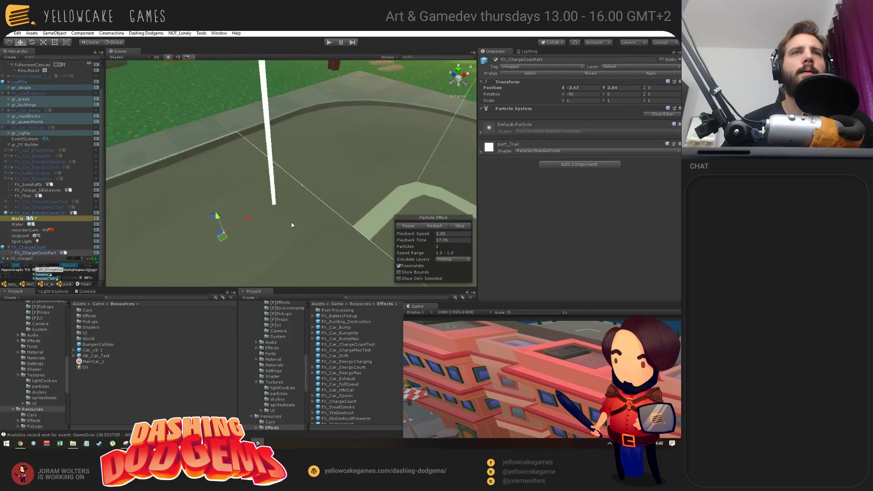
alt+drag(291, 222, 286, 150)
alt+drag(356, 181, 192, 211)
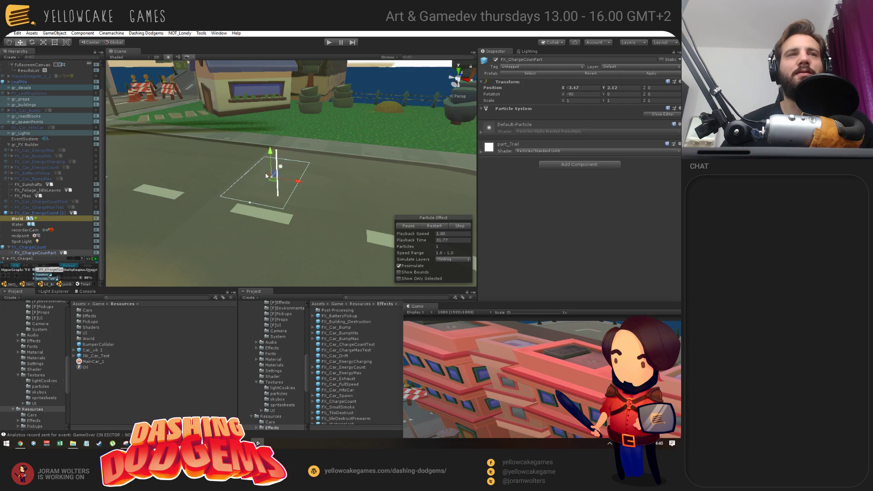
Step: Try to detach the child particle system from its FX_ChargeCount parent, breaking the prefab instance, and undo it
click(31, 247)
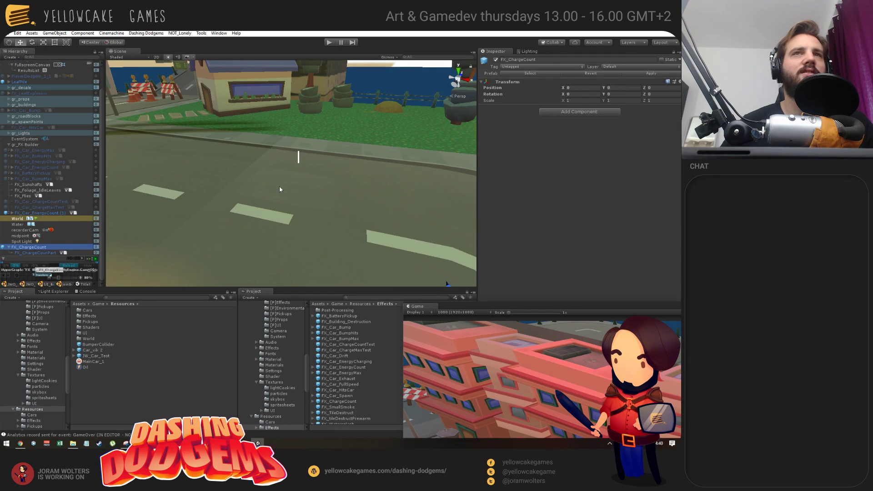
alt+drag(282, 191, 257, 226)
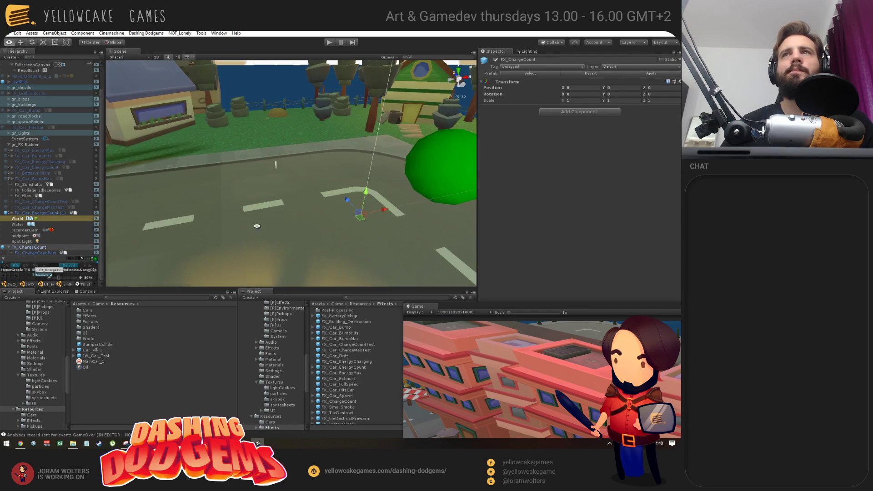
click(27, 253)
drag(25, 246, 26, 247)
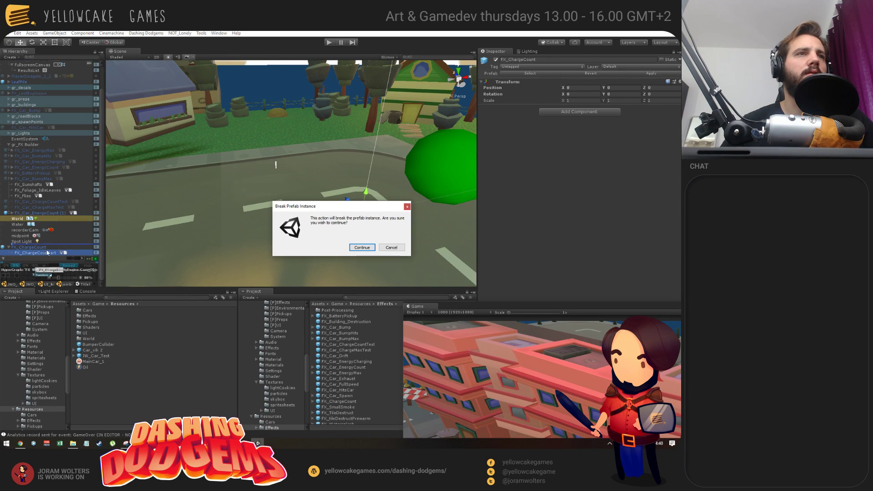
click(360, 249)
click(40, 253)
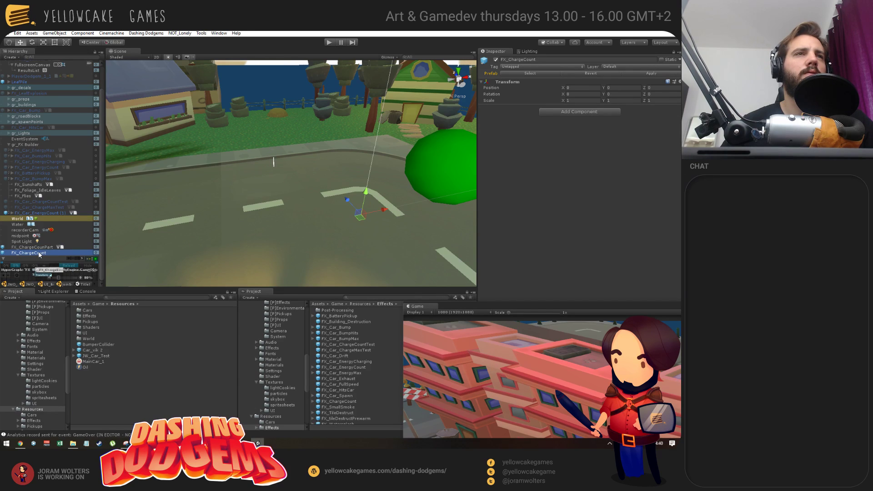
key(ctrl+z)
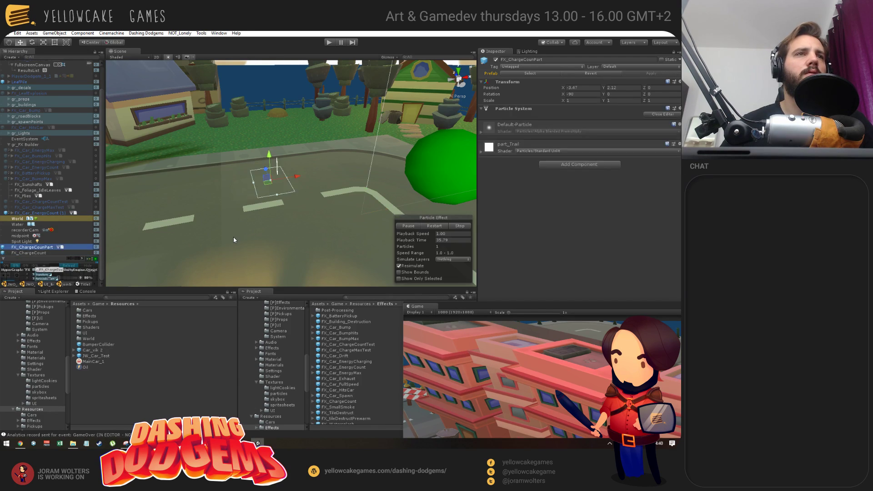
Step: Move the FX_ChargeCount parent to about X -4.25, Y 1.67, and set its child particle system's X and Y position to 0
alt+drag(319, 210, 329, 207)
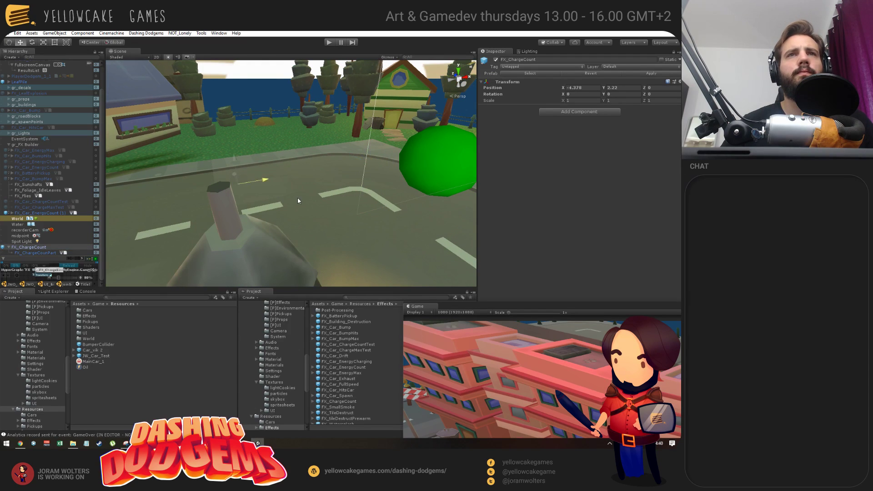
alt+drag(226, 141, 244, 175)
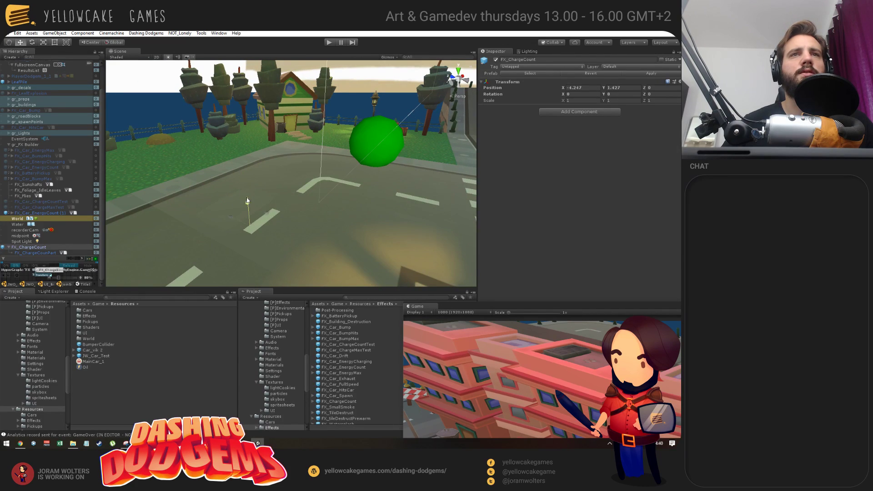
click(18, 253)
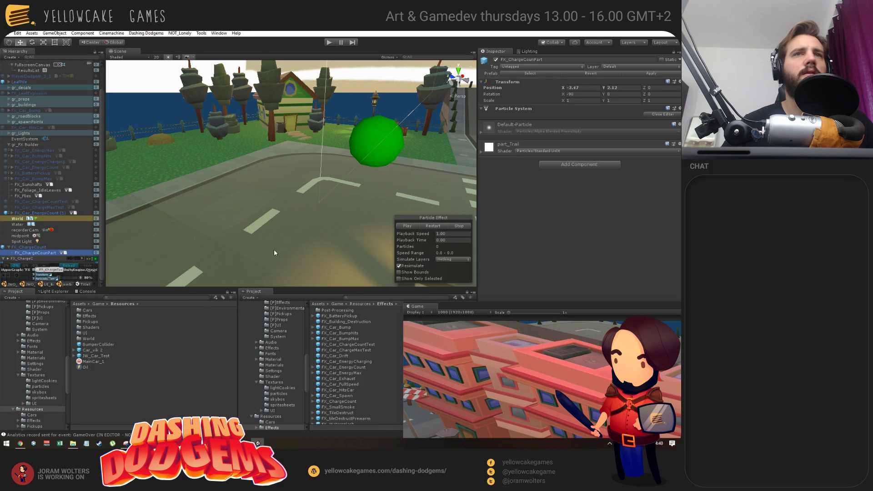
alt+drag(341, 221, 253, 176)
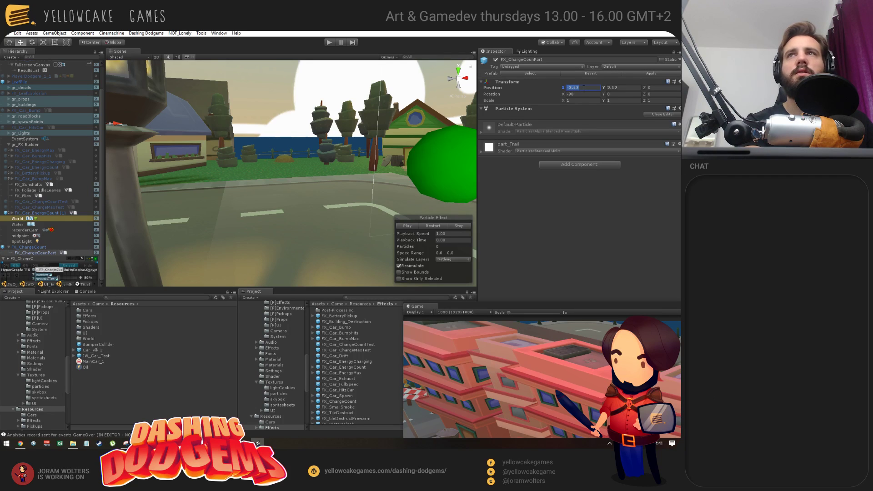
text(0)
key(Tab)
text(0)
key(Tab)
key(Tab)
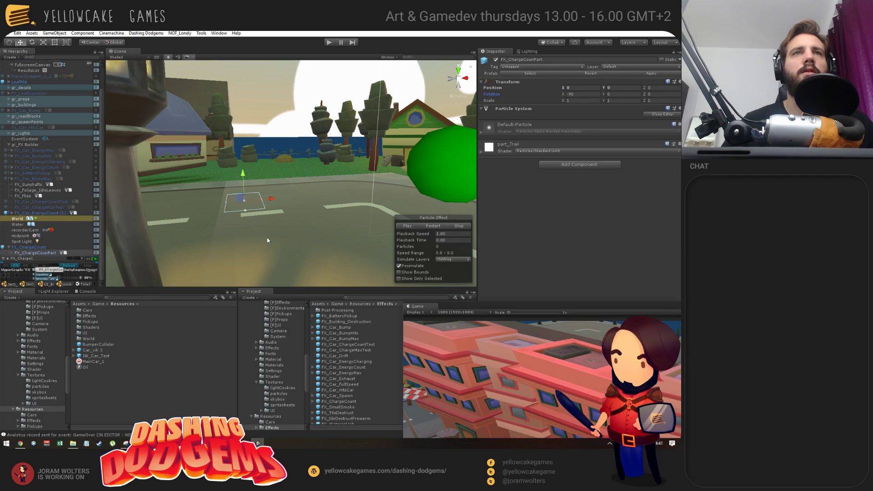
alt+drag(267, 241, 268, 191)
key(XF86AudioLowerVolume)
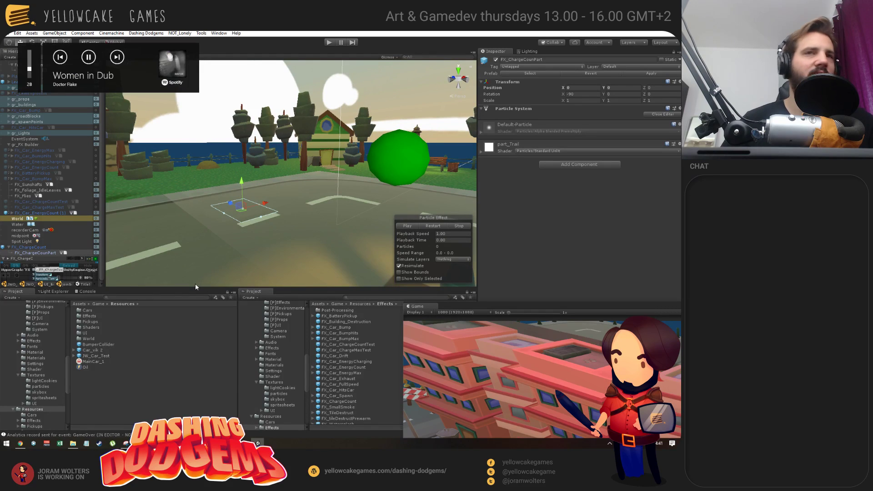
alt+drag(231, 202, 400, 280)
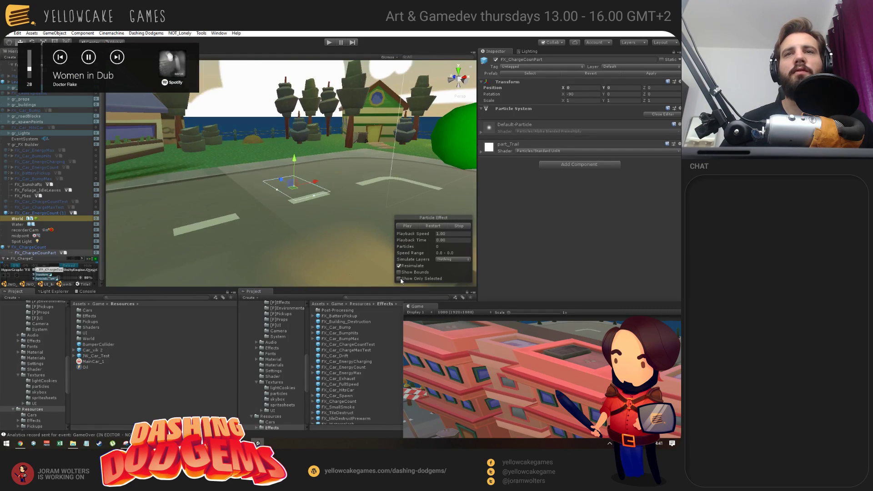
Step: Shift the Game window aside and enlarge the Particle Effect window to expose the child's emission and shape settings
drag(441, 309, 388, 341)
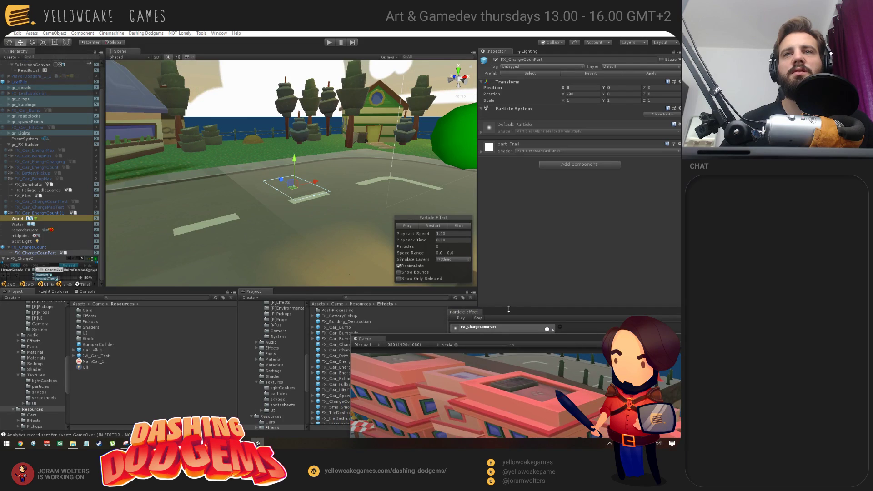
click(467, 171)
drag(466, 171, 467, 111)
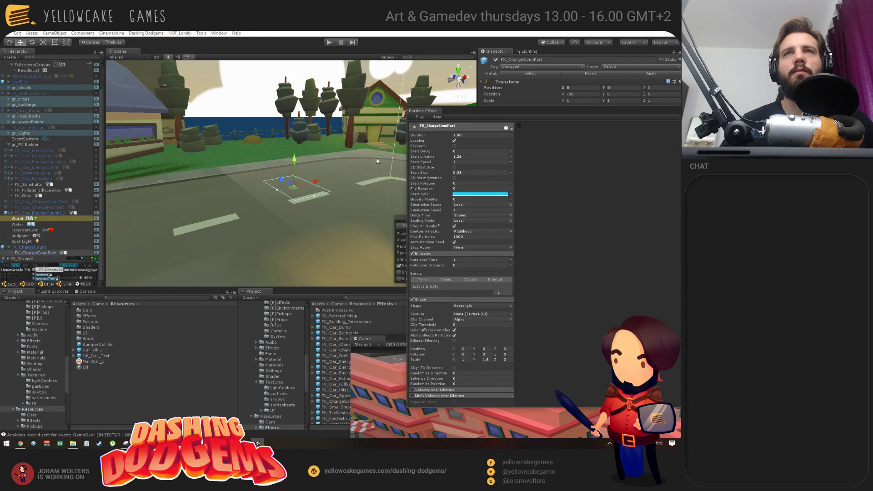
Step: Run the game with the Game window enlarged to test the charge effect on the car, and stop play mode
click(329, 42)
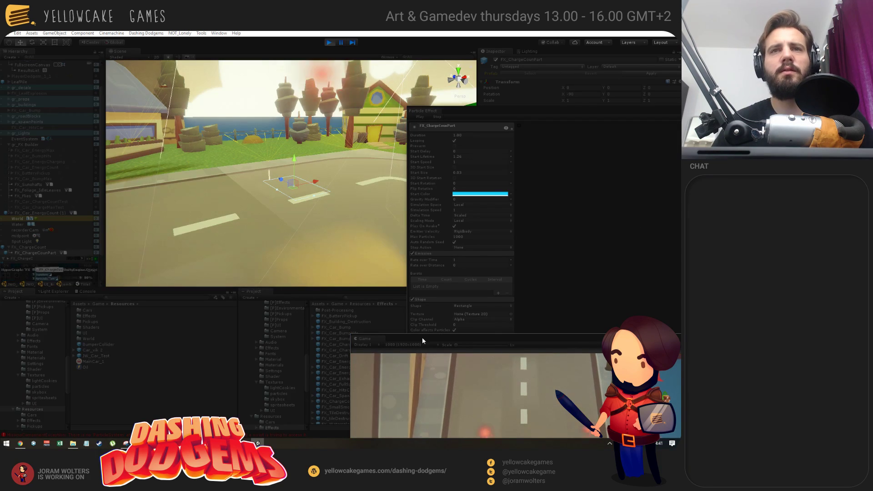
drag(422, 340, 434, 70)
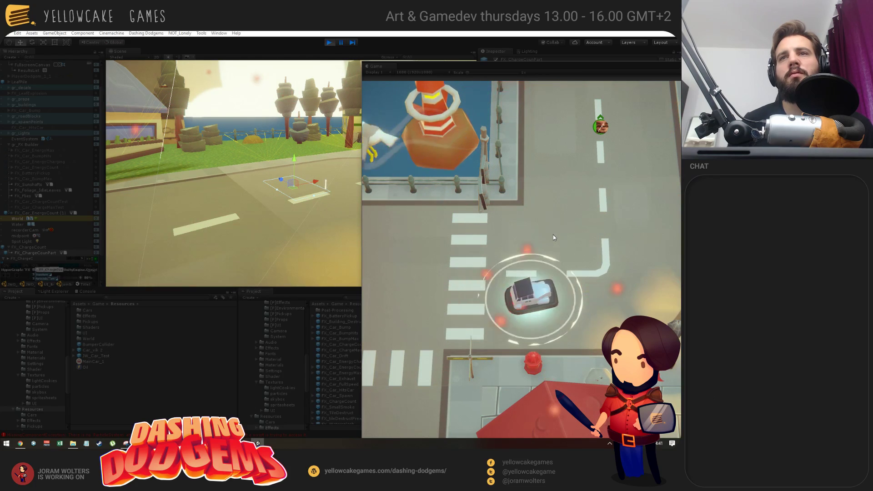
key(ctrl+p)
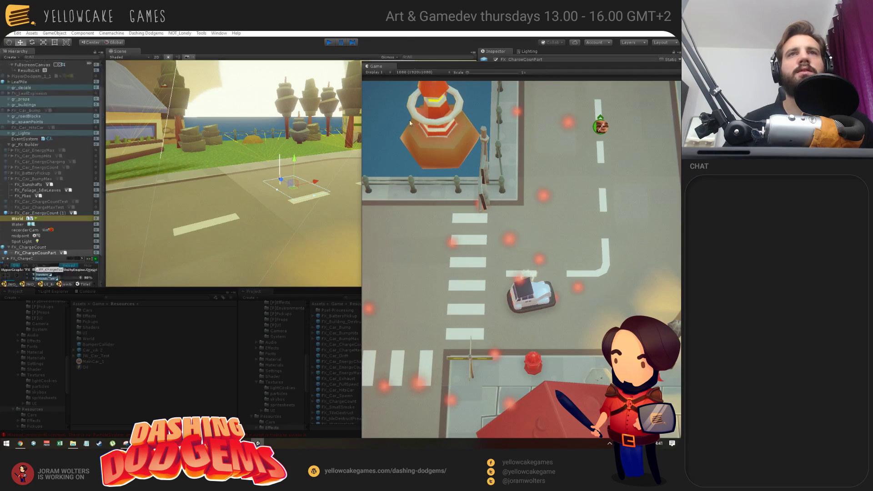
Step: Detach the child particle system from FX_ChargeCount, accept breaking the prefab instance, and delete the empty FX_ChargeCount parent
click(27, 247)
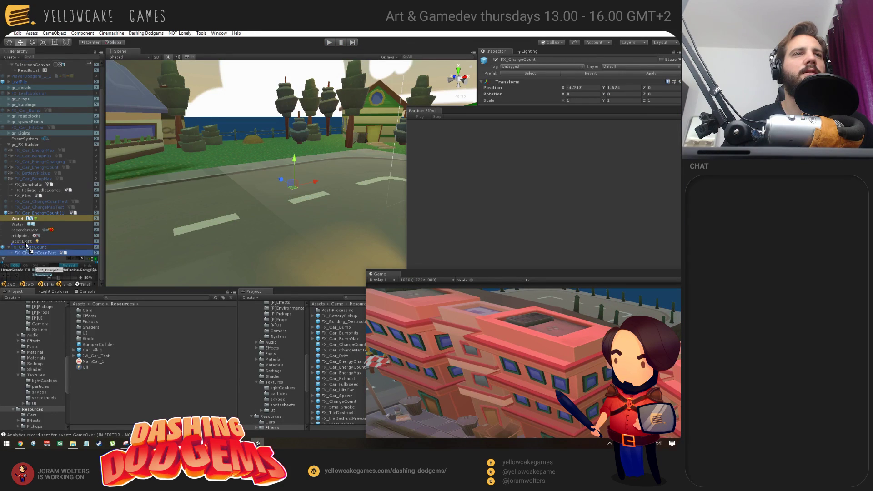
drag(26, 246, 23, 247)
key(Return)
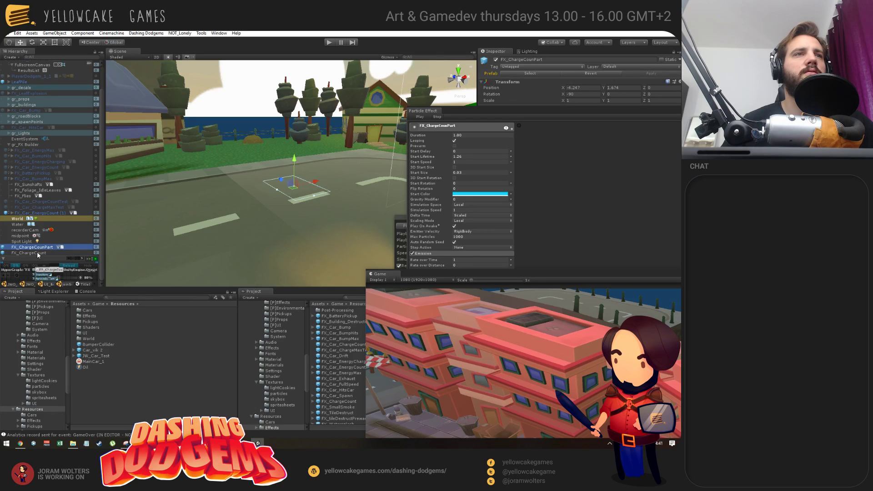
click(37, 252)
key(Delete)
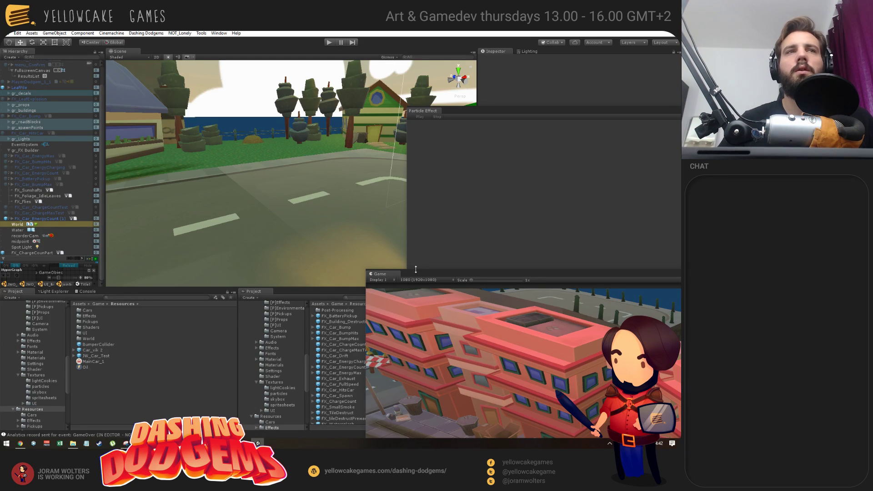
Step: Reposition the Particle Effect window to show more of the detached effect's settings, and create a new Particle System in the scene
click(31, 253)
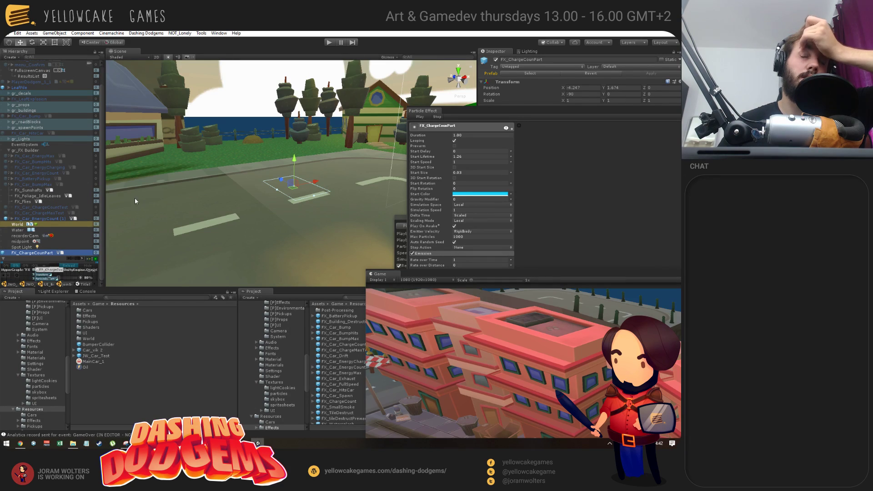
drag(456, 108, 424, 93)
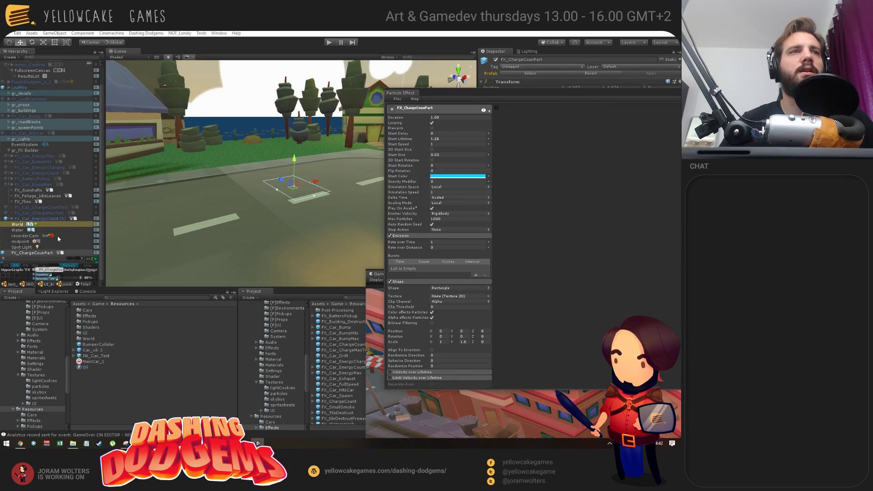
click(27, 253)
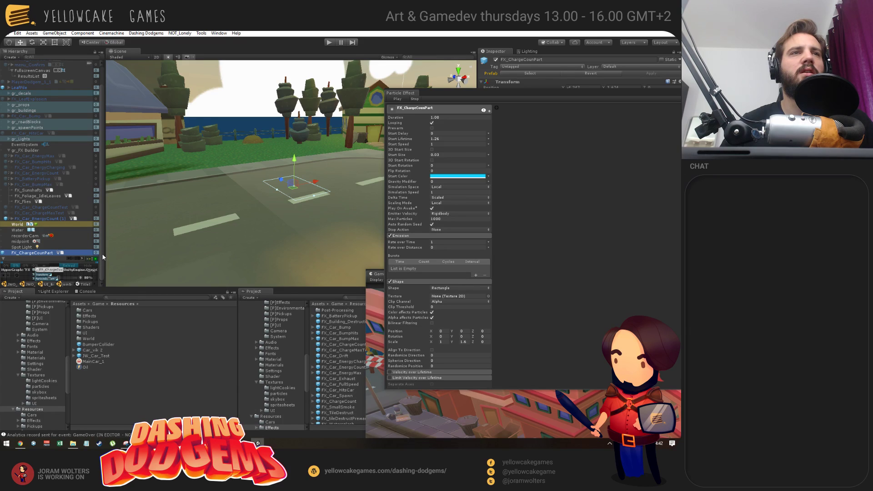
click(57, 34)
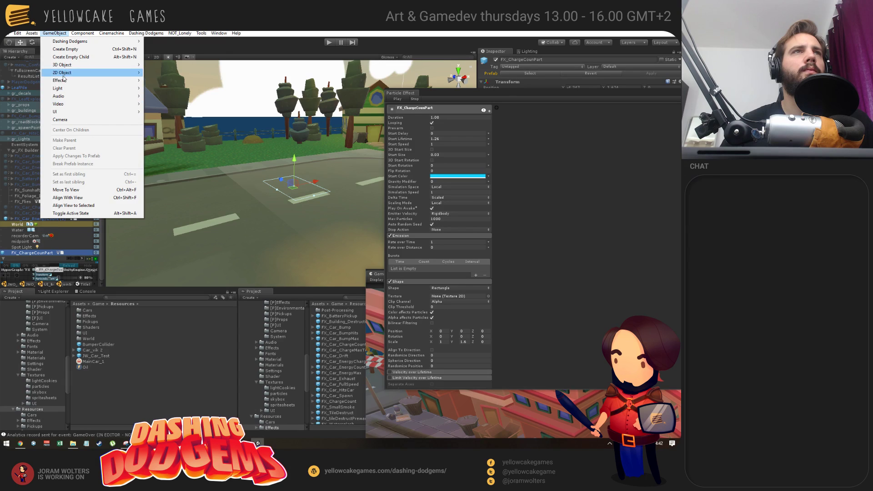
mouse_move(69, 81)
click(170, 81)
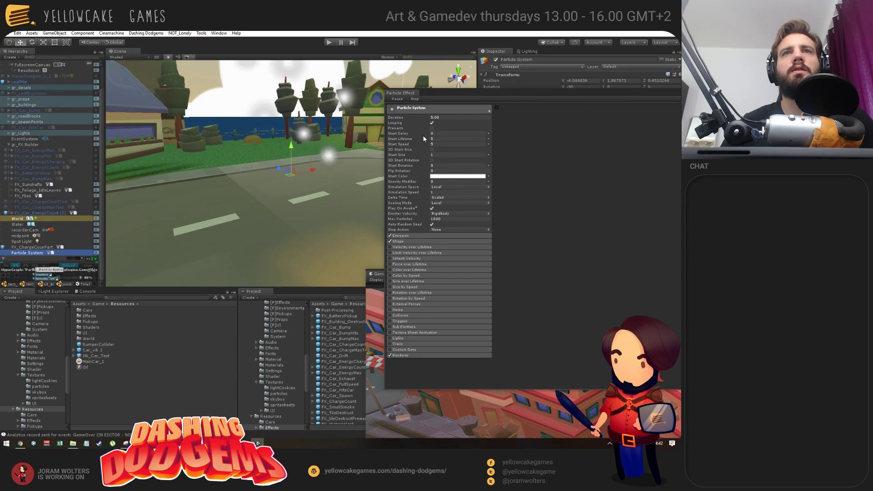
Step: Set the new Particle System's start speed to 0 and enable its Sub Emitters module, keeping the Renderer module enabled
click(443, 144)
text(0)
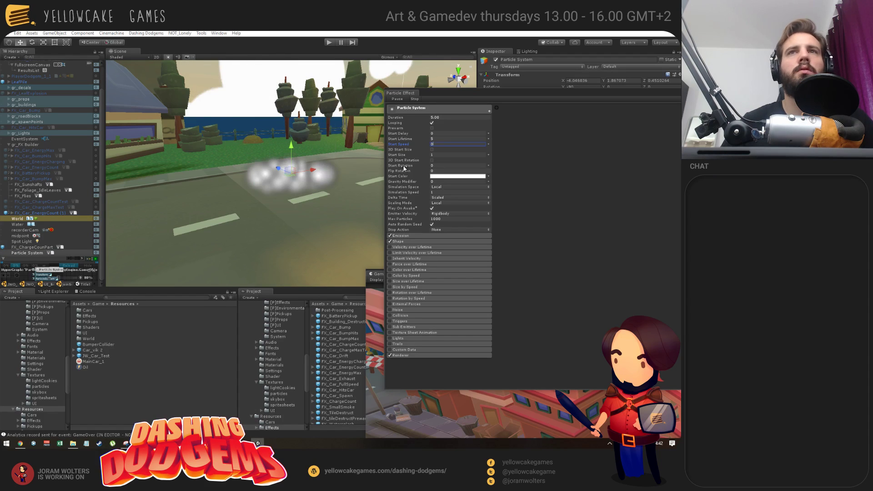
click(389, 355)
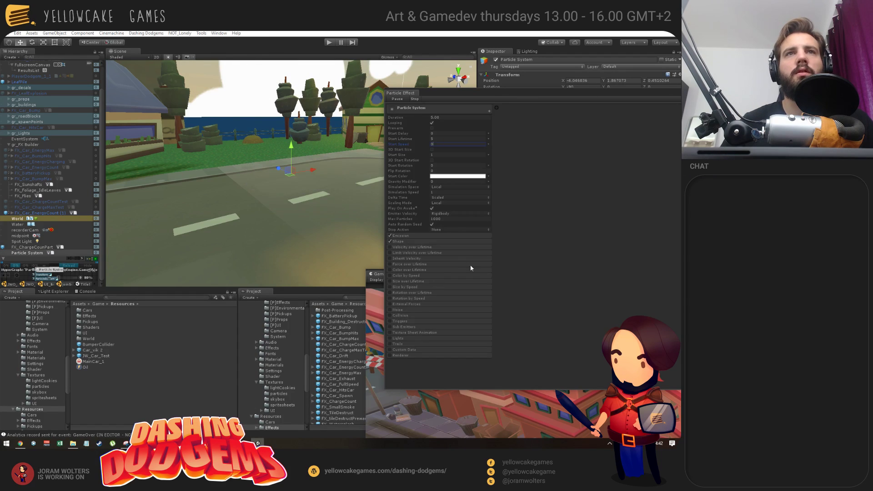
click(390, 326)
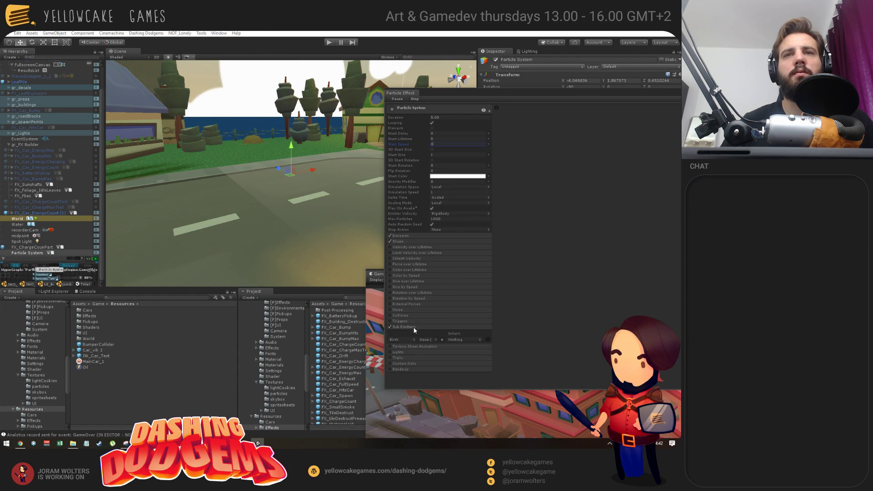
click(390, 369)
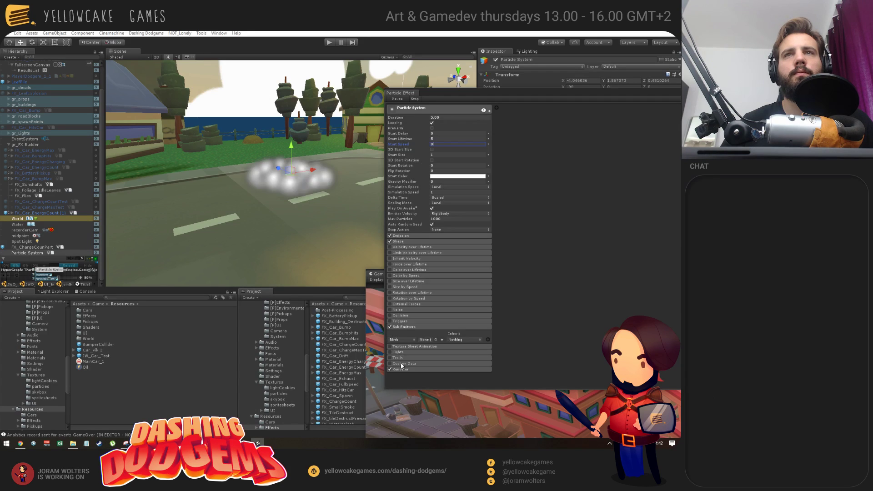
Step: Make the new Particle System's particles fully transparent by lowering the start color's alpha to 0
click(441, 177)
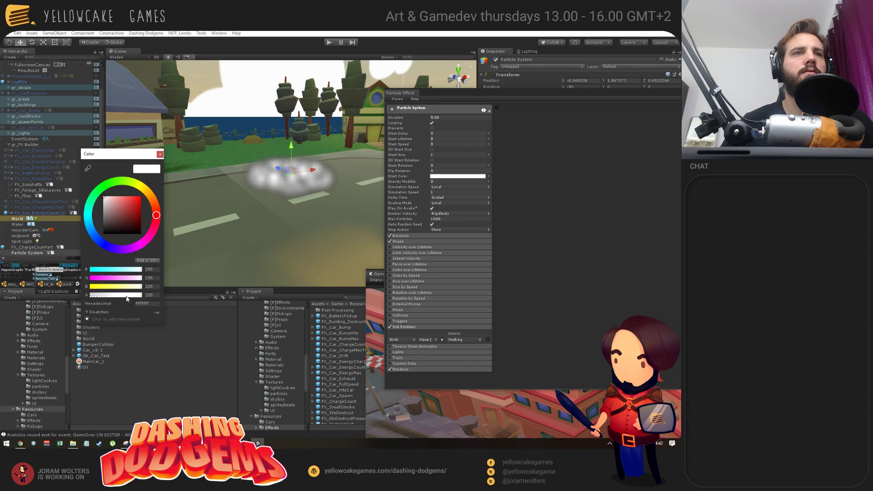
drag(140, 295, 72, 301)
click(159, 154)
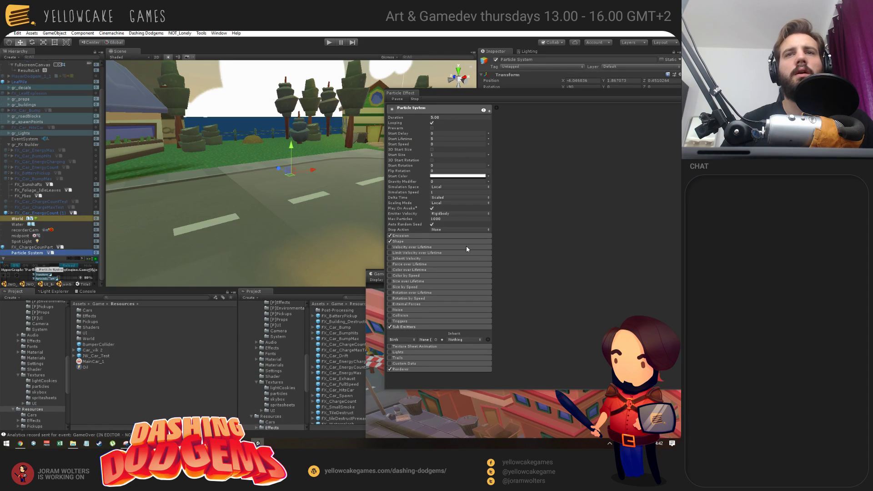
Step: Assign the detached charge count particle system as the new Particle System's Birth sub-emitter, nest it beneath that system, and inspect the emitted streaks
click(31, 247)
drag(26, 256, 552, 310)
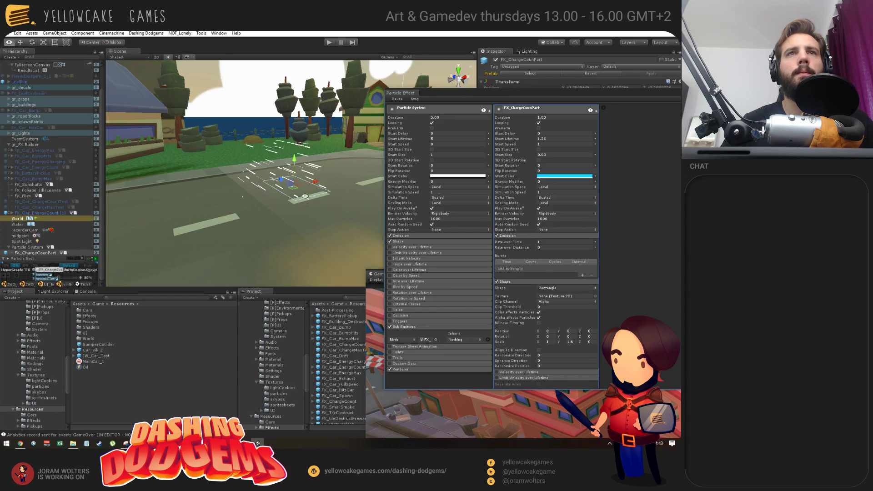
alt+drag(269, 191, 269, 220)
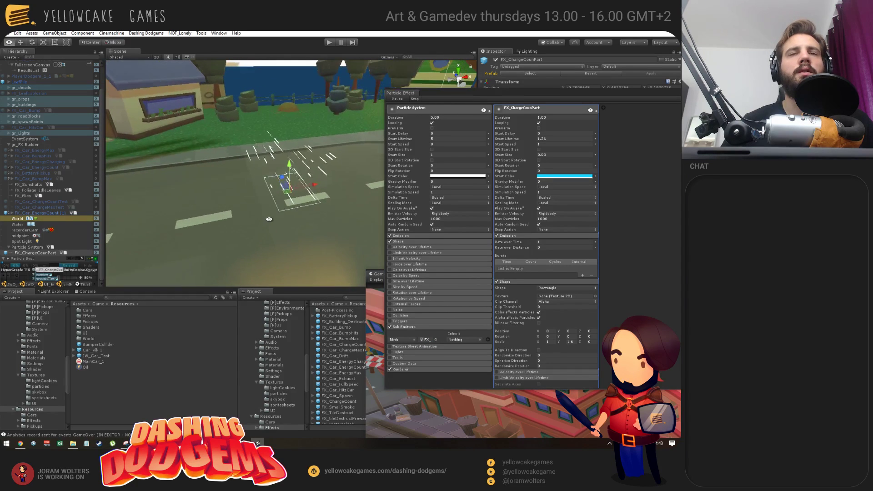
key(XF86AudioPlay)
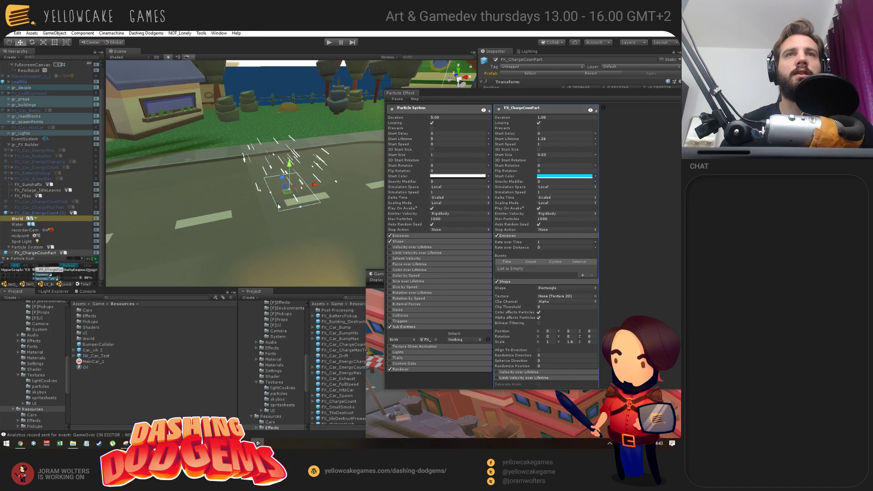
alt+drag(337, 143, 232, 188)
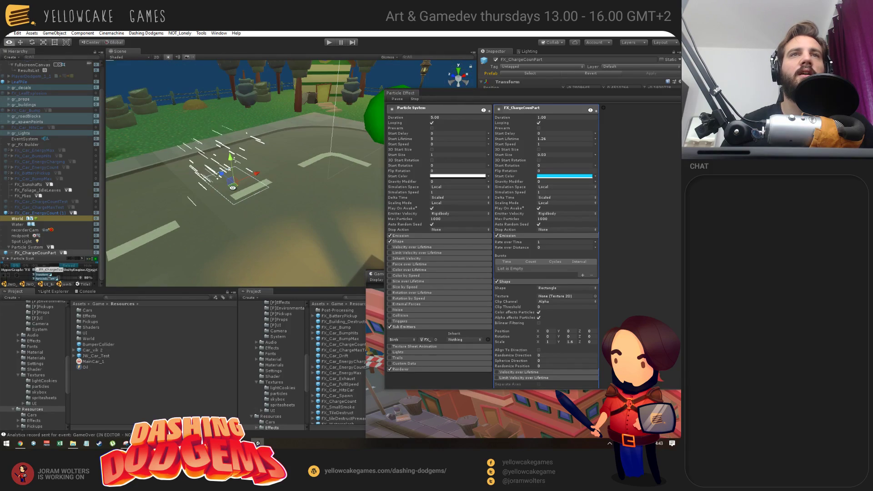
Step: Select the nested FX_ChargeCountPart system, inspect its streaks in the scene, and try a Sphere emission shape for it
click(34, 253)
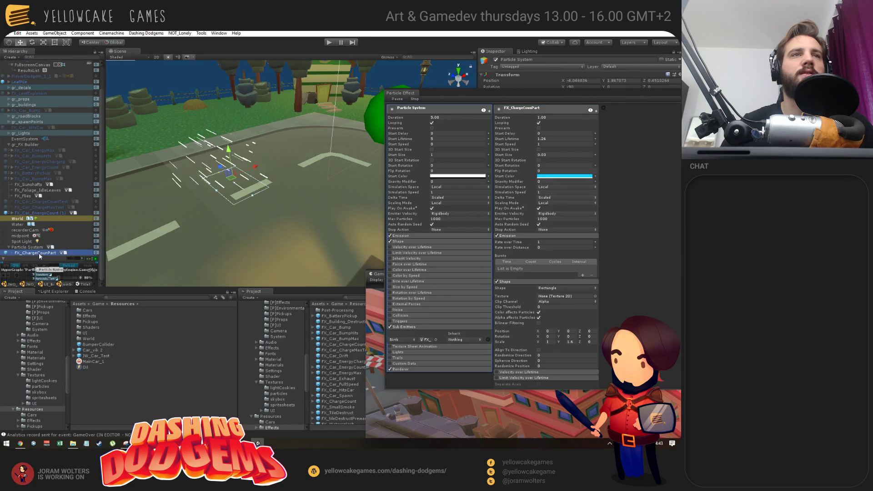
key(q)
key(w)
alt+drag(234, 174, 361, 106)
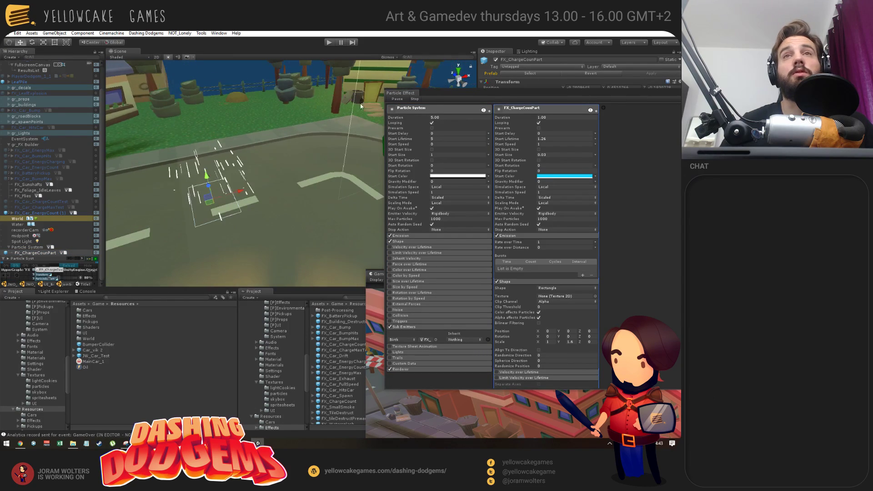
drag(441, 98, 457, 92)
alt+drag(301, 160, 264, 150)
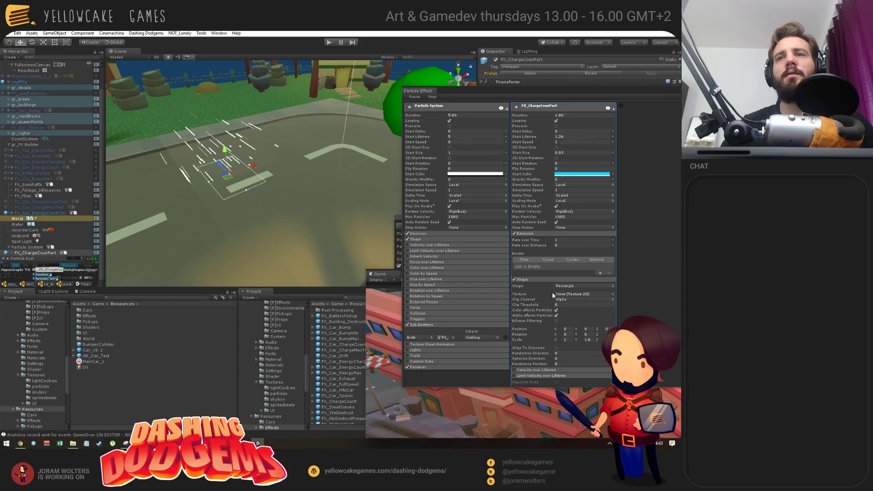
scroll(552, 292, down, 2)
click(569, 266)
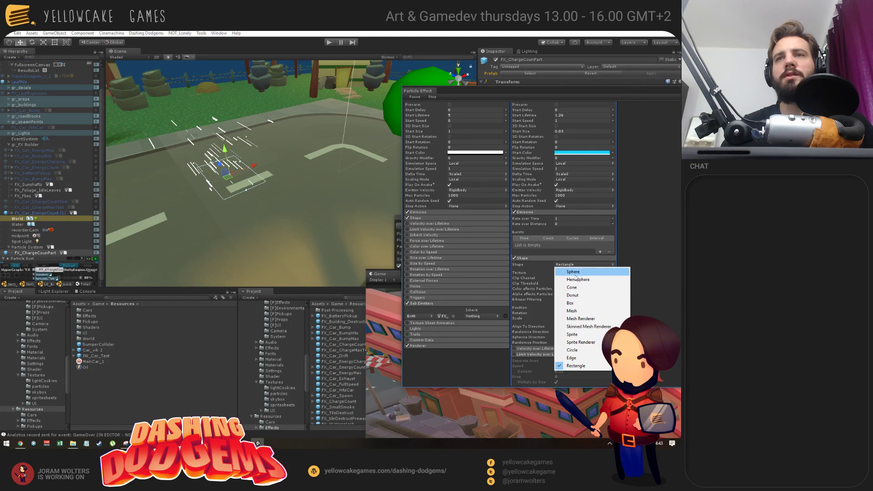
click(580, 273)
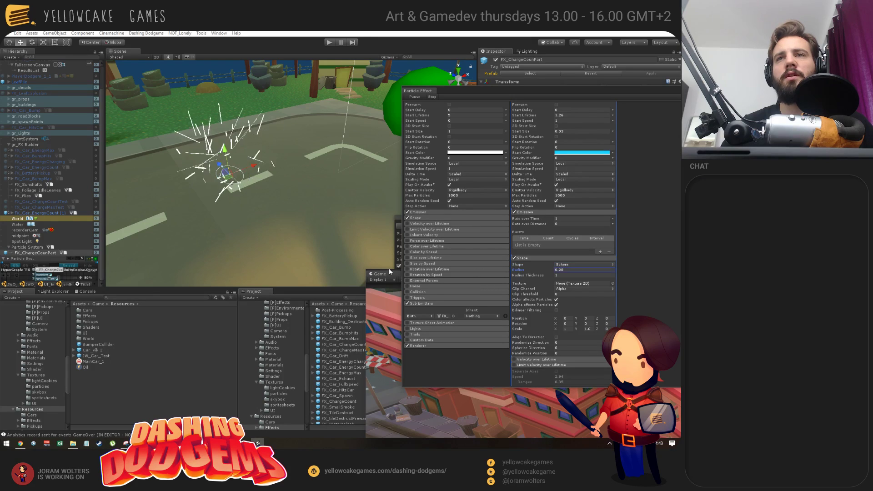
Step: Change FX_ChargeCountPart's emission shape to Edge with a radius of 0.0001 so its particles start from a single point
click(569, 265)
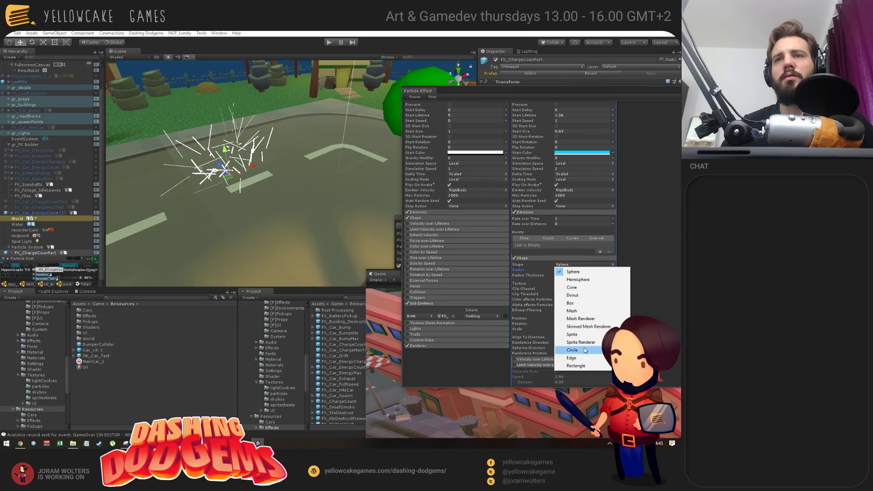
click(572, 358)
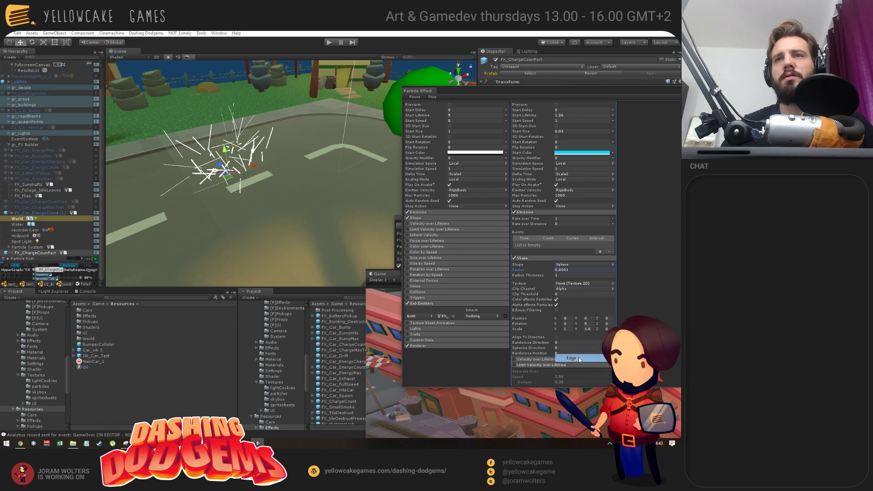
click(531, 270)
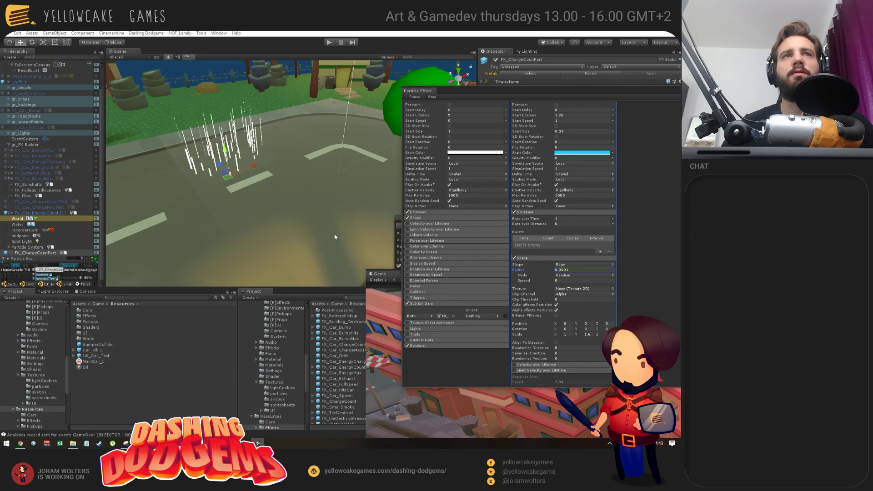
alt+drag(334, 225, 359, 207)
scroll(574, 136, up, 2)
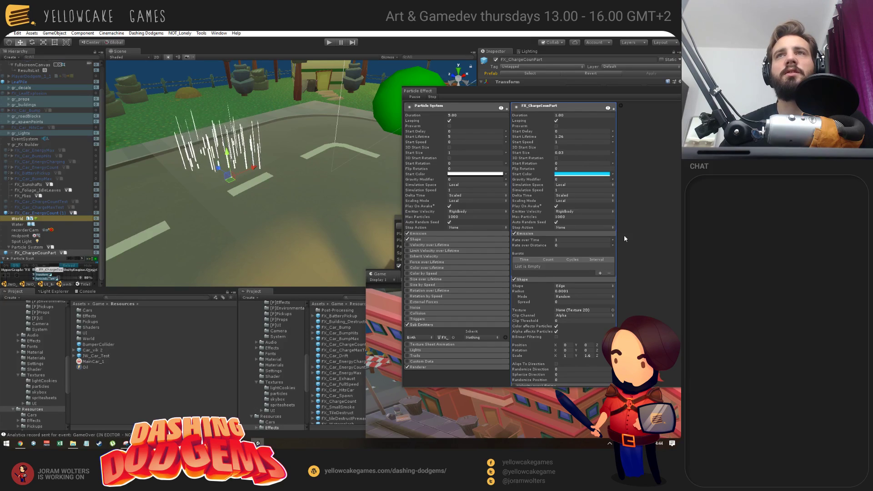
Step: Give the parent Particle System a Rectangle emission shape and resize it in the scene to about 1.36 by 2.11
click(434, 234)
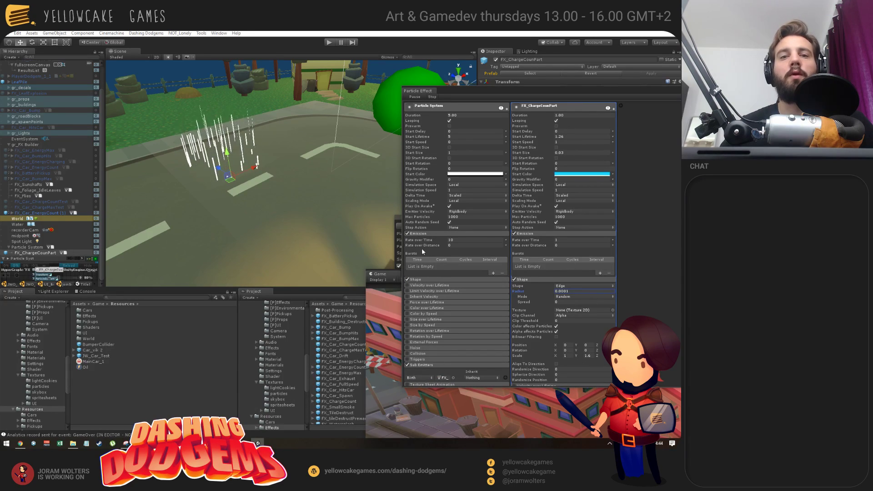
click(427, 280)
click(461, 286)
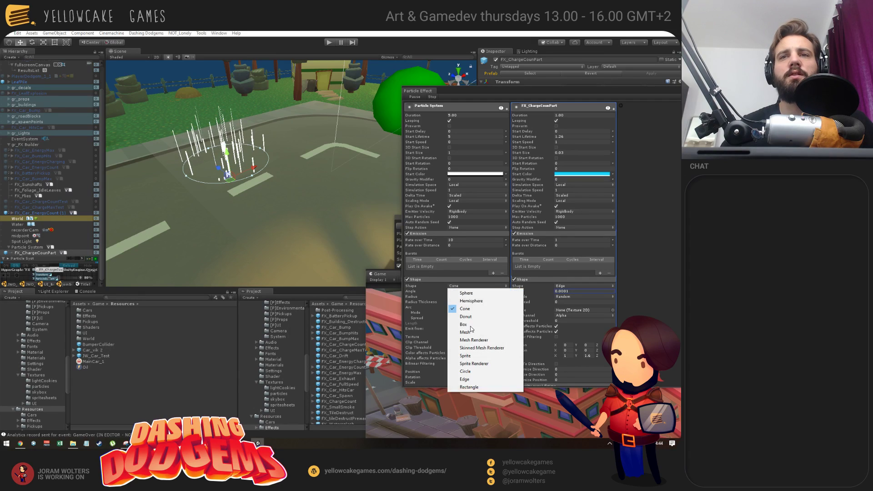
click(480, 387)
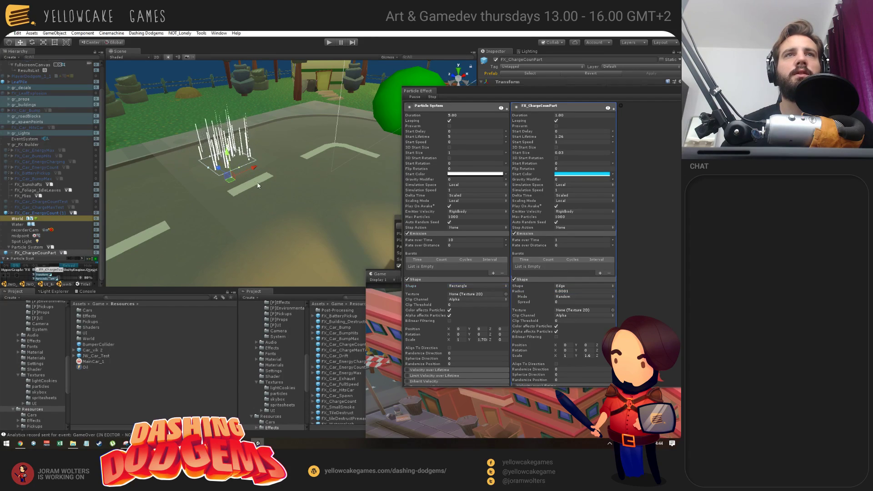
drag(242, 168, 213, 201)
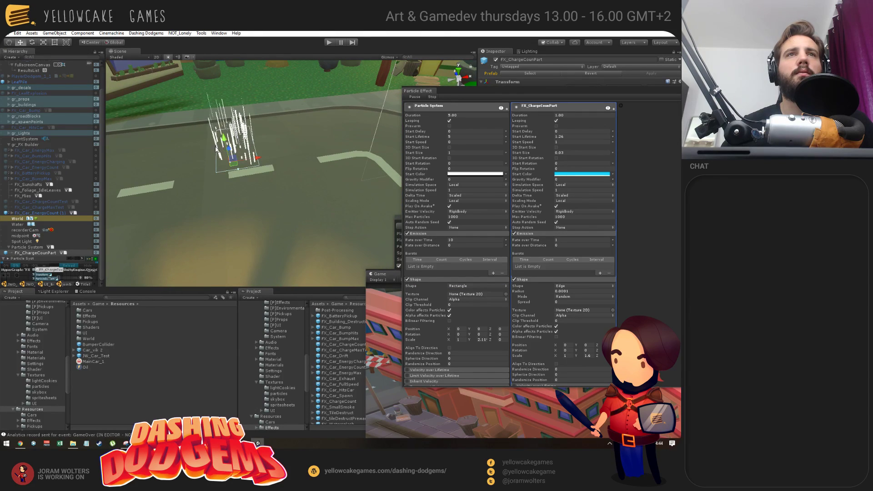
drag(216, 149, 209, 150)
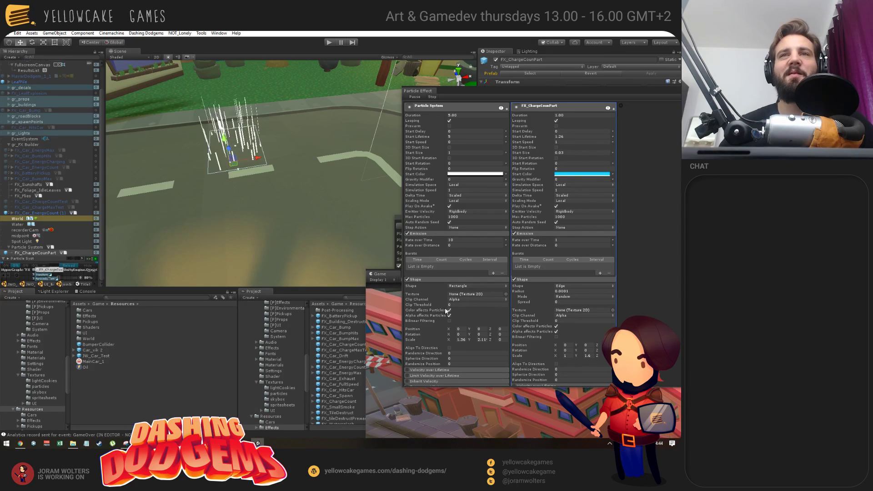
Step: Set the parent Particle System's emission rate over time to 1 and view the streaks from a lower angle
click(453, 240)
text(1)
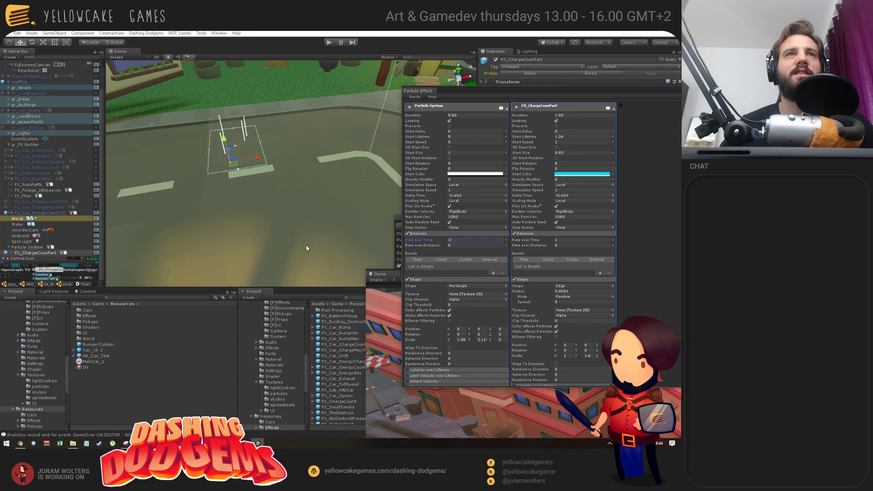
alt+drag(276, 178, 287, 167)
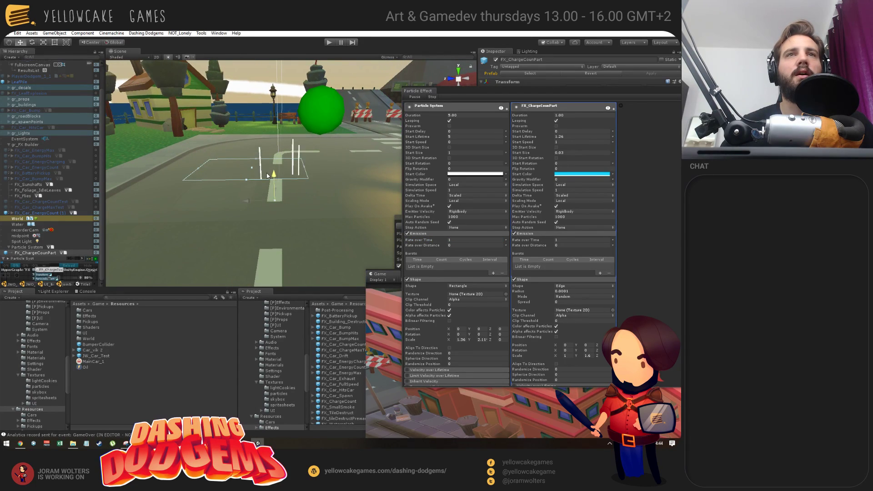
Step: Lower the parent Particle System to a Y position of about 1.67, with duration 1 and start lifetime 1.26
click(26, 247)
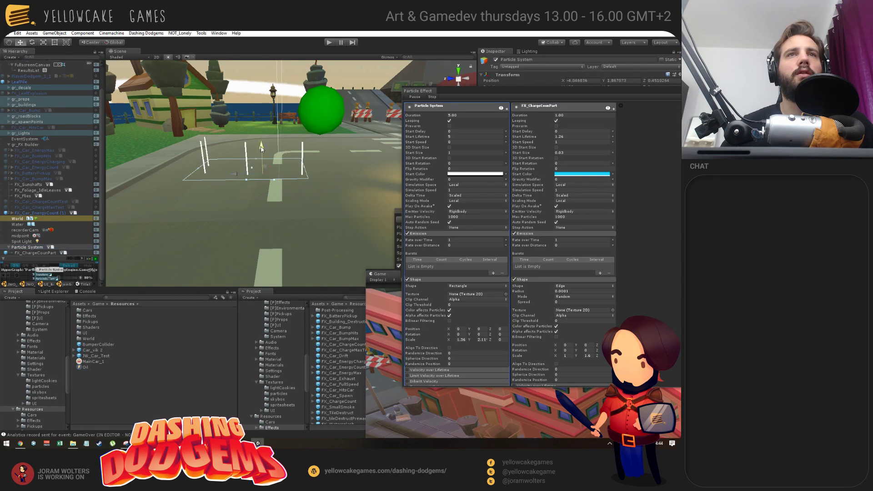
alt+drag(271, 144, 283, 167)
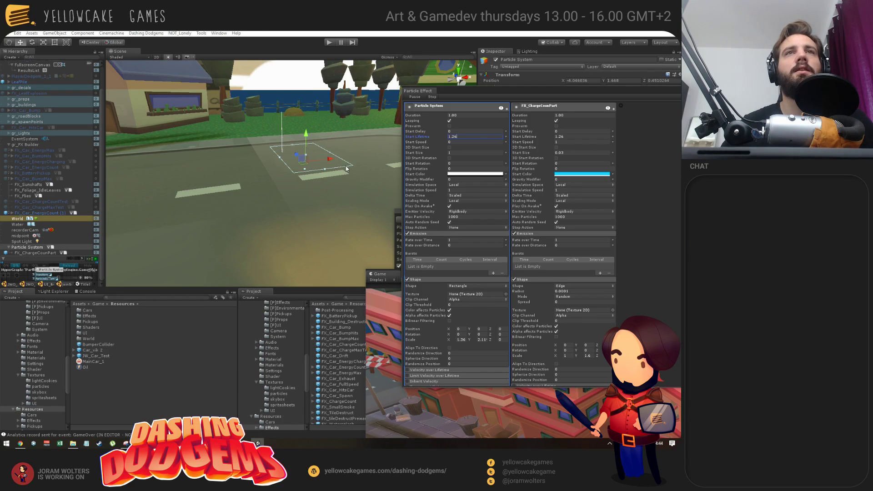
alt+drag(291, 179, 409, 78)
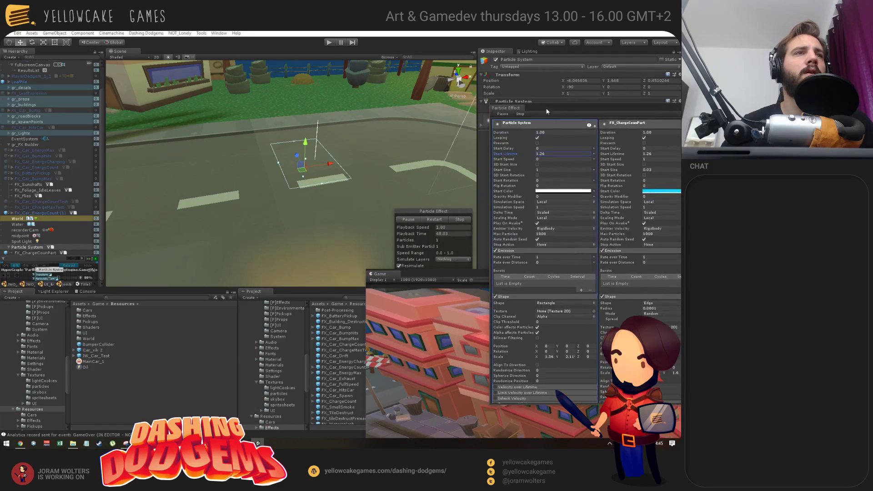
Step: Rename the parent Particle System as FX_ChargeCount and delete the old FX_ChargeCount prefab from the Resources/Effects folder
click(35, 248)
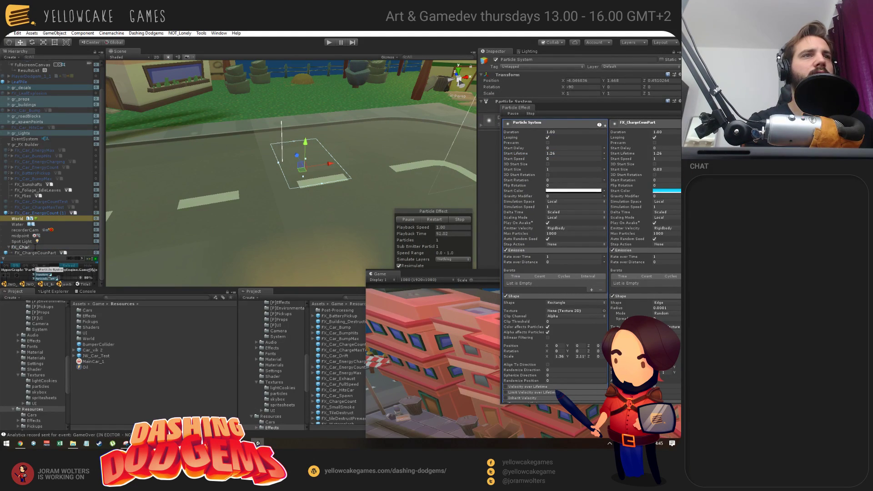
key(Return)
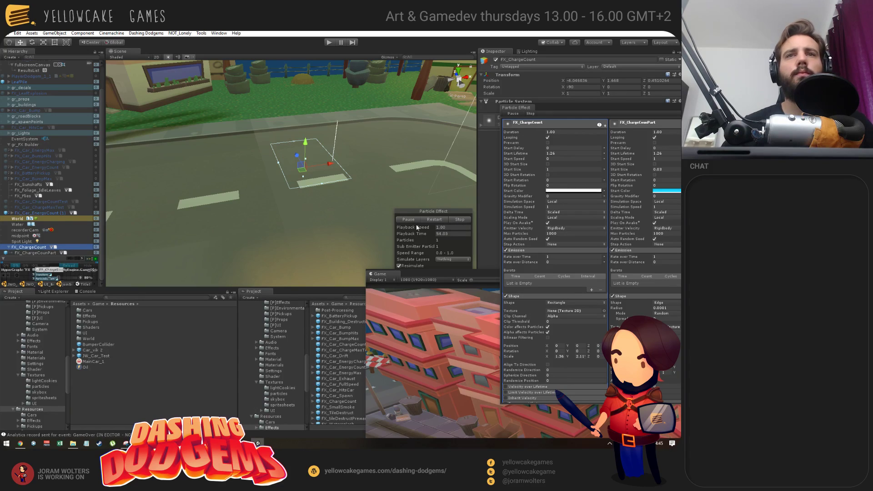
drag(430, 274, 681, 298)
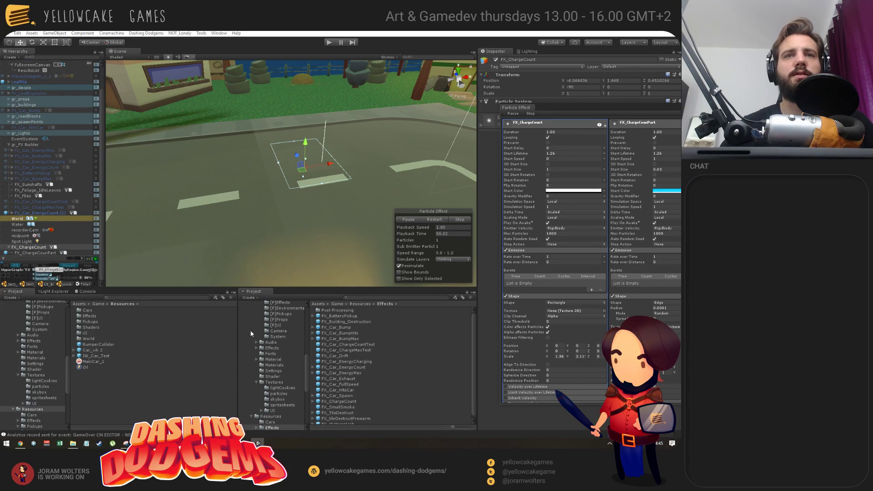
click(361, 304)
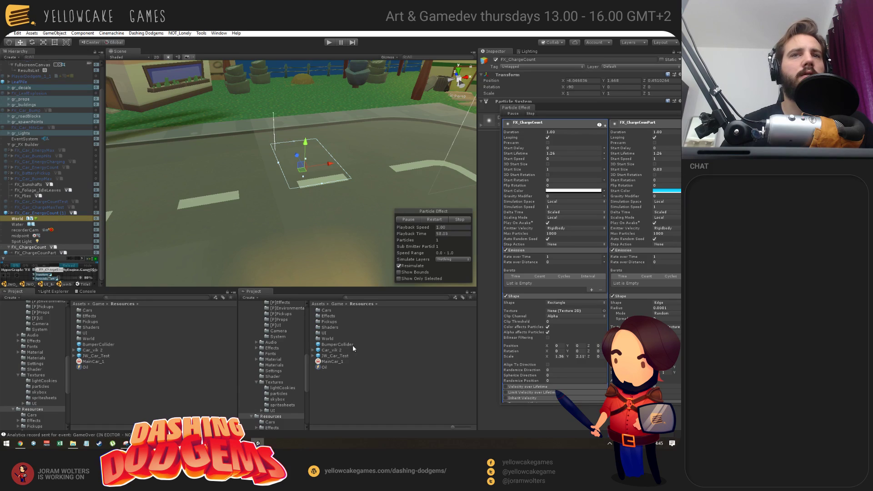
double_click(327, 316)
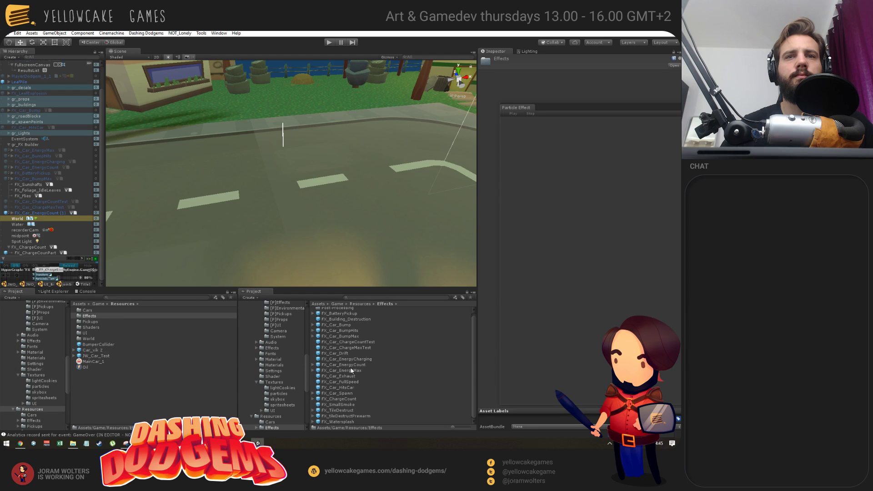
click(344, 399)
key(Delete)
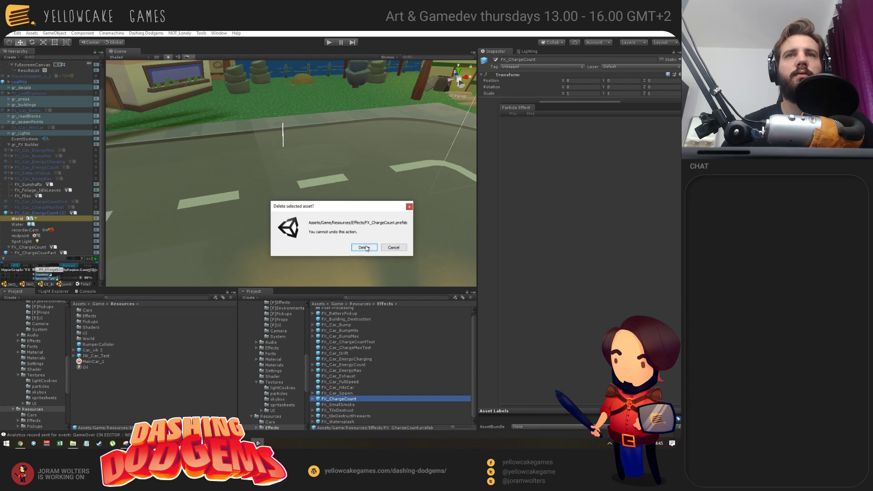
click(365, 247)
Step: Rename the parent particle system in the scene as FX_Car_ChargeCount
click(34, 247)
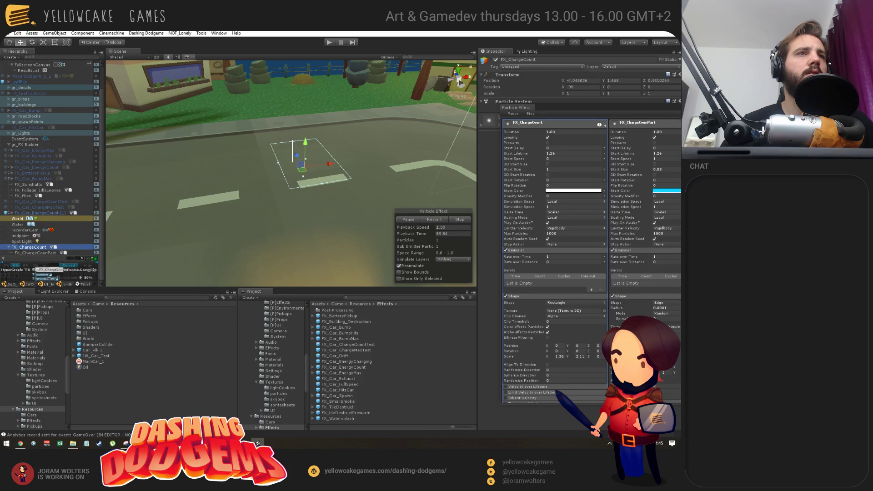
click(18, 247)
text(Car-)
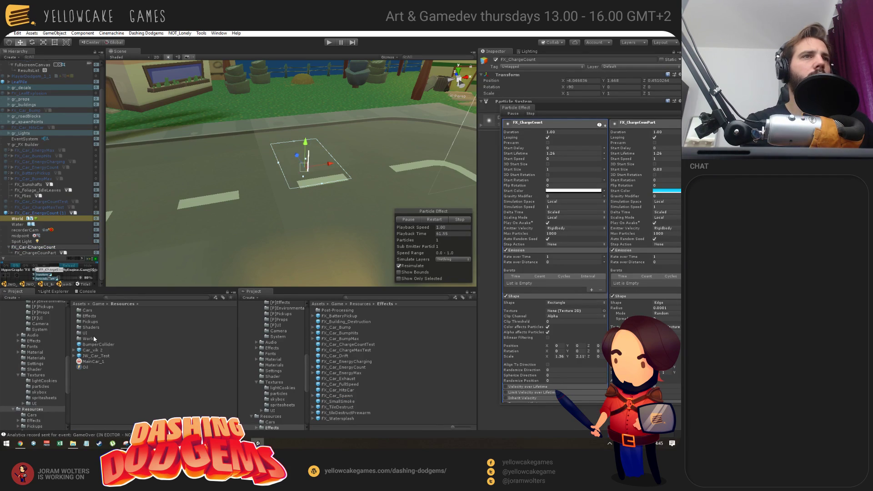
key(BackSpace)
text(_)
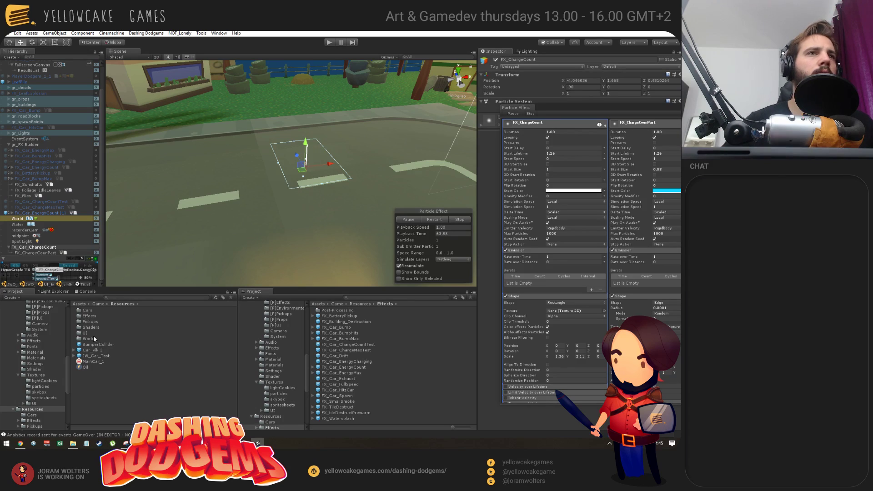
key(Return)
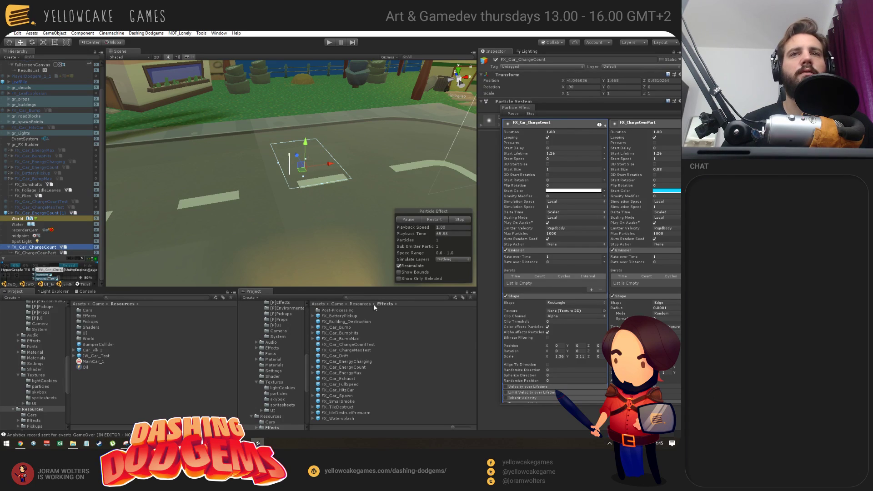
Step: Save FX_Car_ChargeCount as a prefab in the Resources/Effects folder and open that folder
click(360, 304)
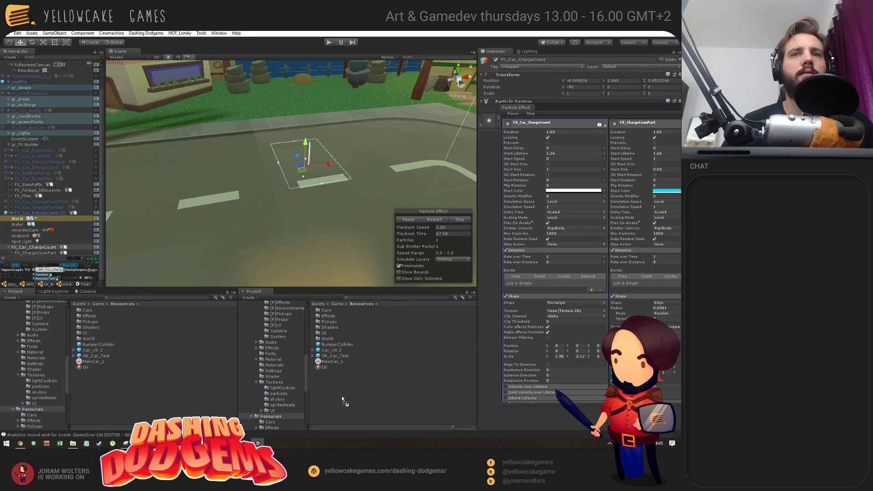
drag(342, 399, 329, 317)
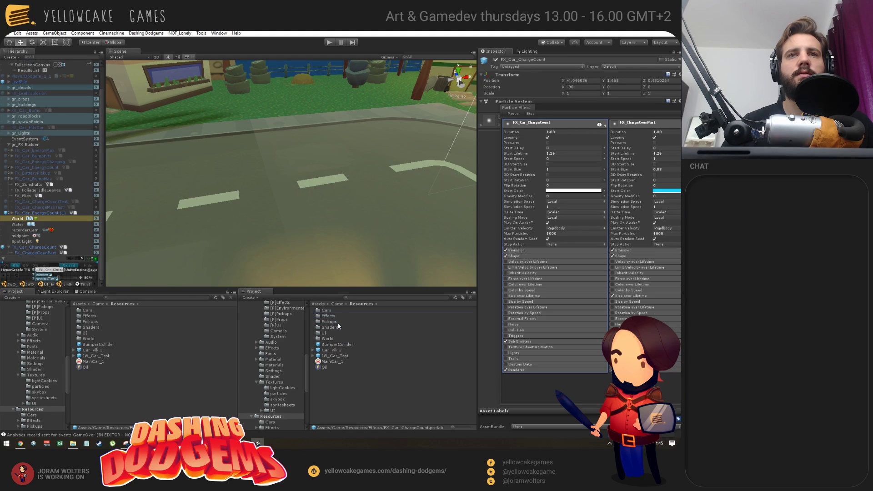
double_click(326, 317)
Step: Assign the FX_Car_ChargeCount prefab as the Partial charged effect in MainCar_1's visual settings
click(98, 362)
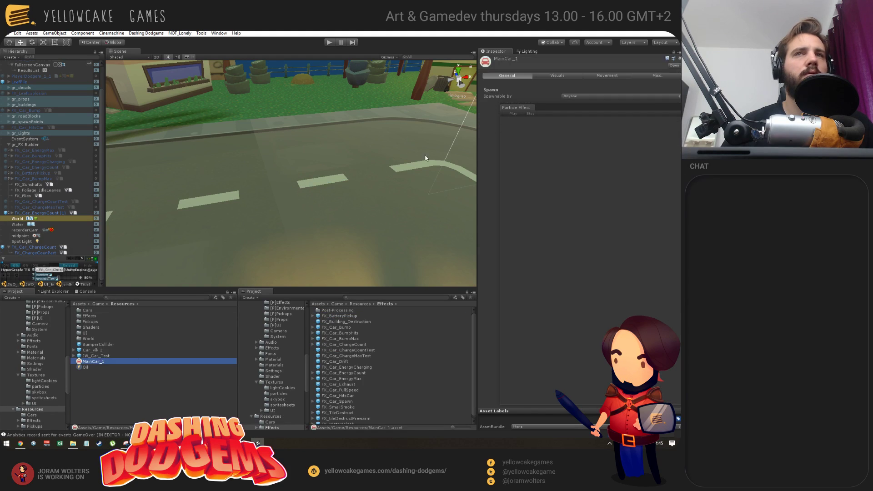
click(563, 75)
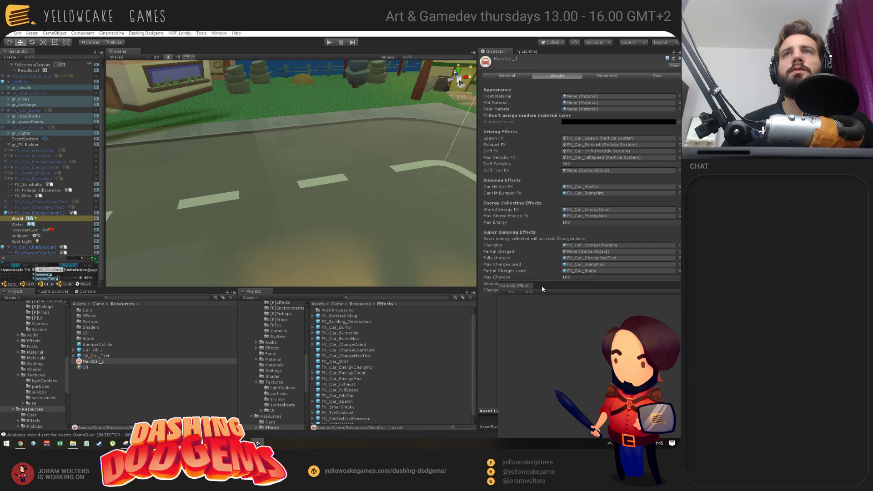
drag(539, 292, 514, 353)
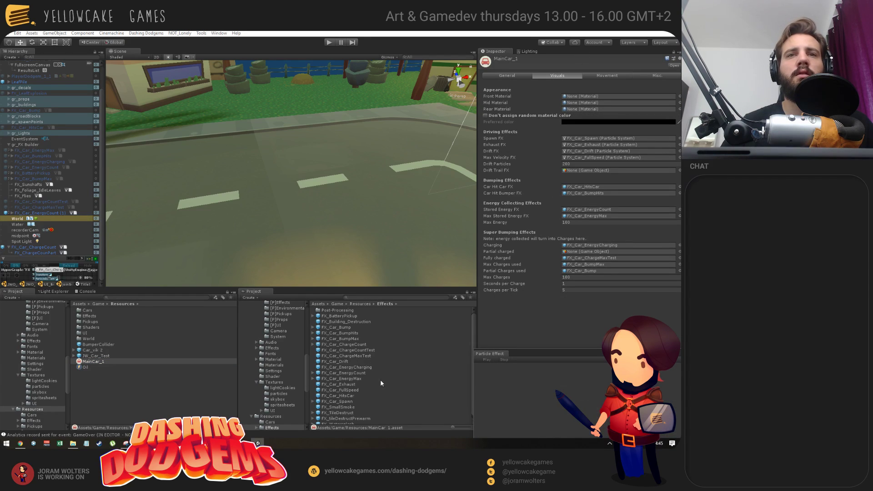
scroll(333, 376, down, 1)
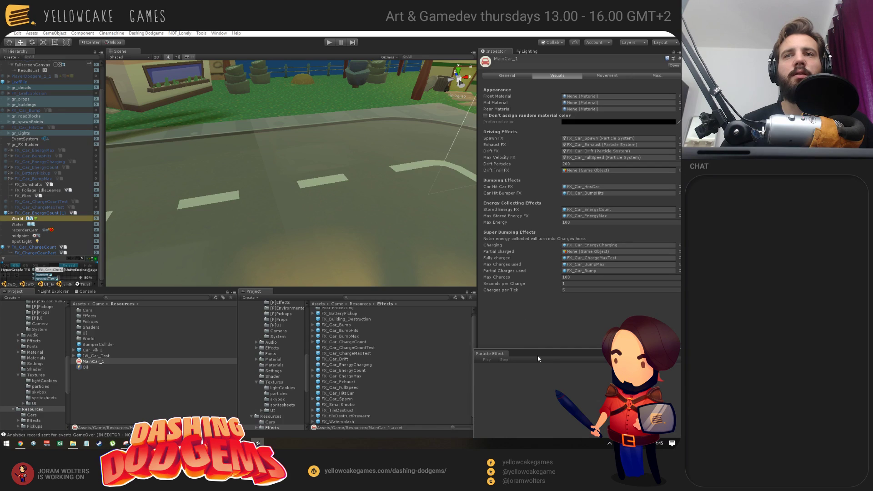
drag(537, 359, 550, 309)
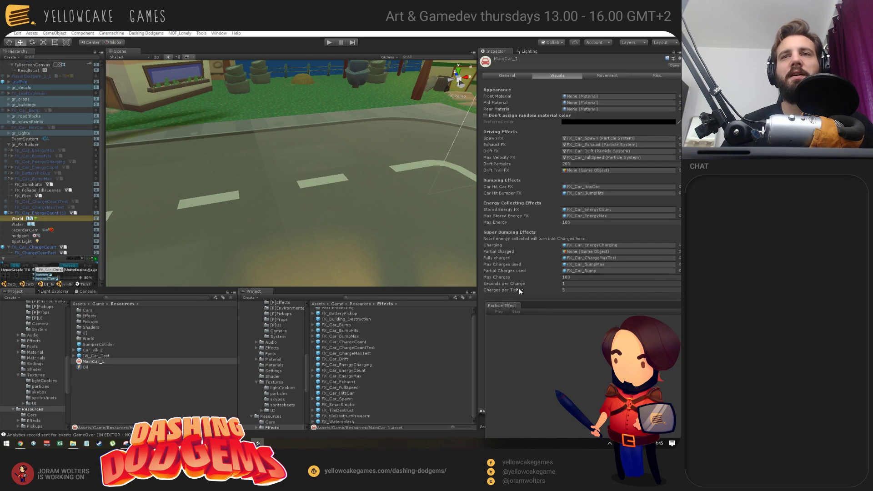
drag(547, 308, 562, 342)
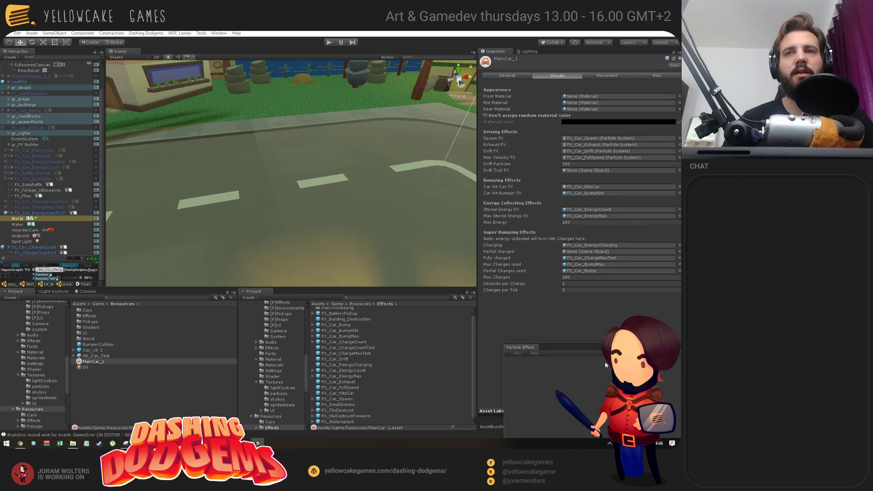
drag(591, 346, 593, 324)
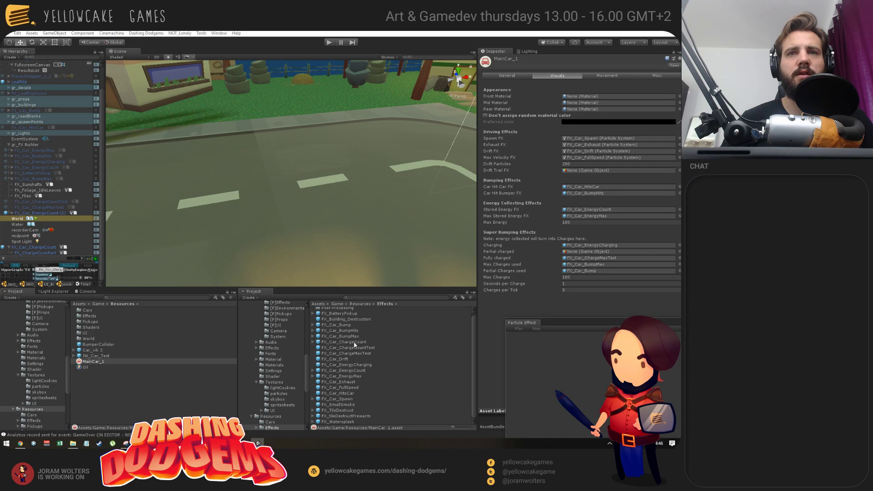
drag(354, 342, 598, 254)
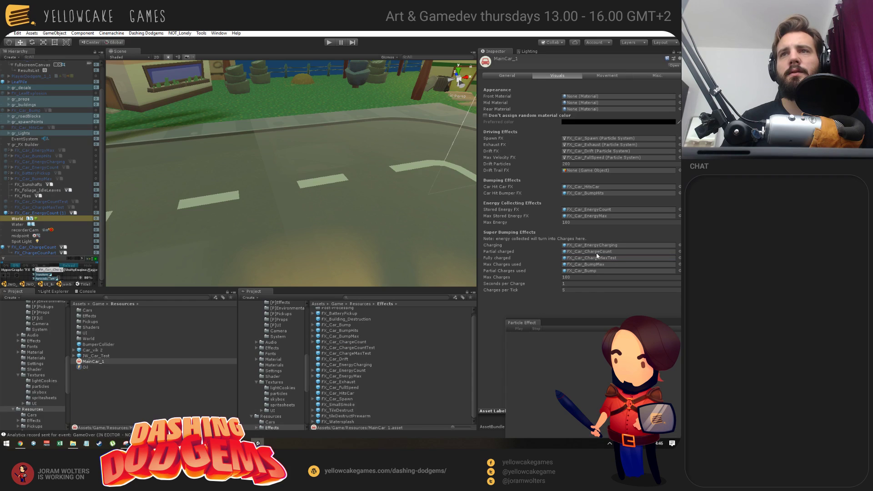
Step: Run the game, drive the car around and add energy to test the new charge count effect
click(329, 42)
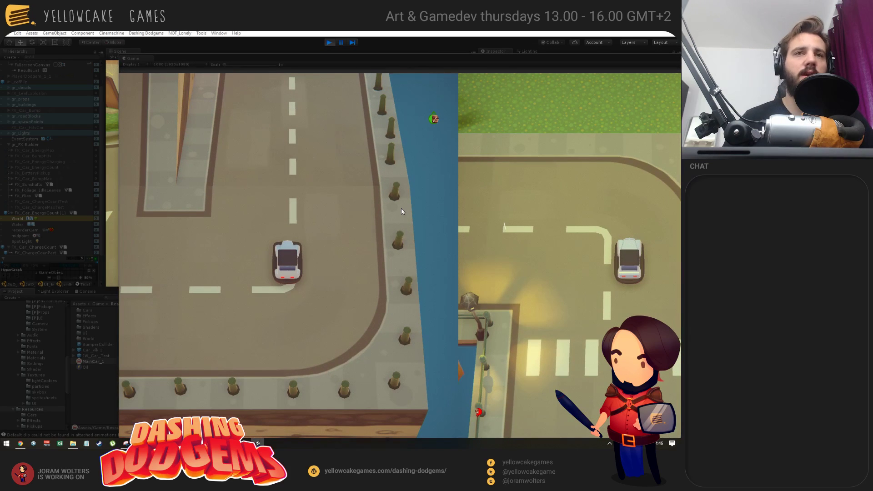
key(w)
key(a)
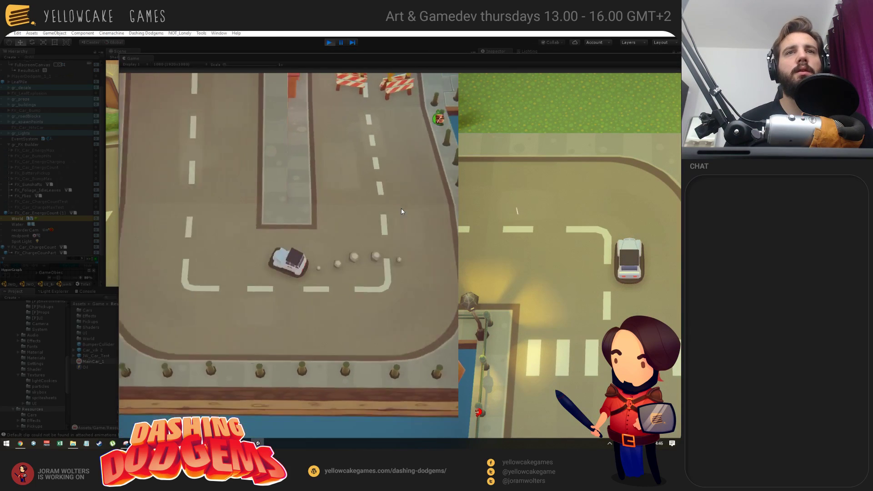
key(space)
key(d)
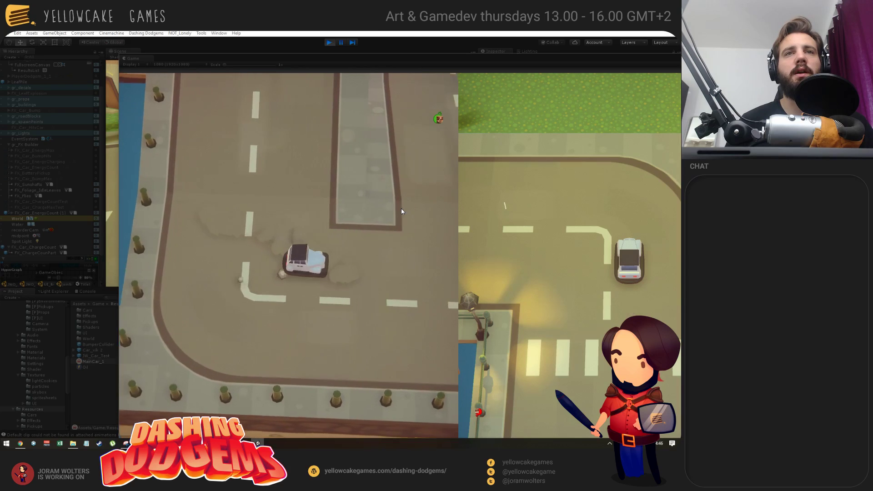
key(d)
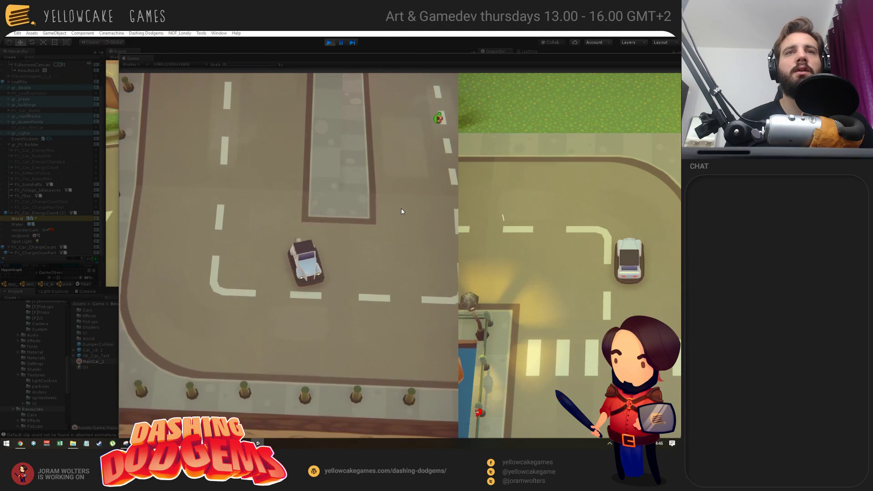
key(a)
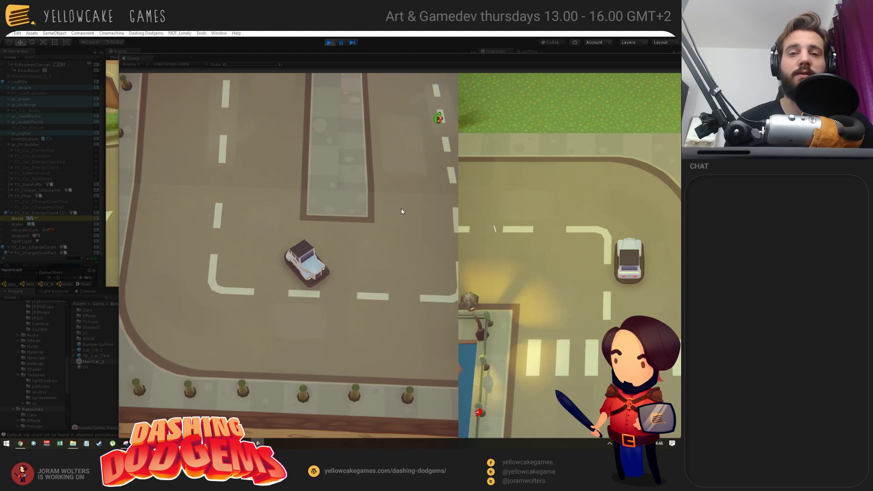
key(a)
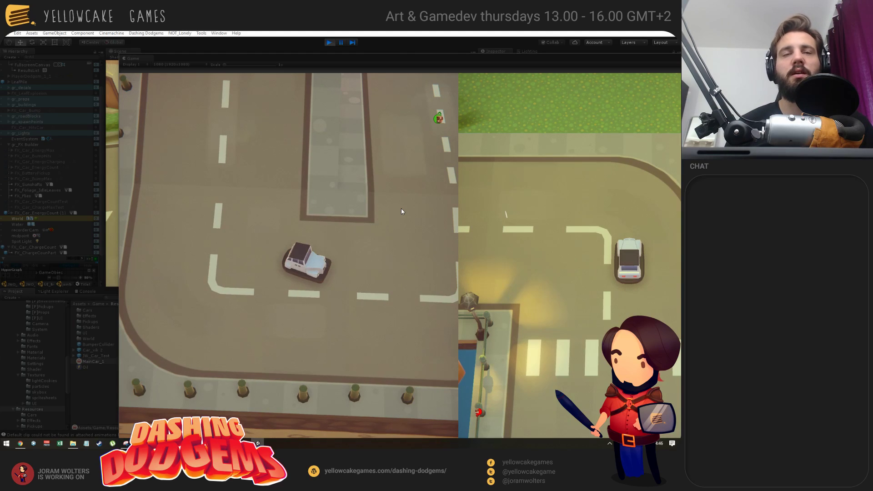
key(e)
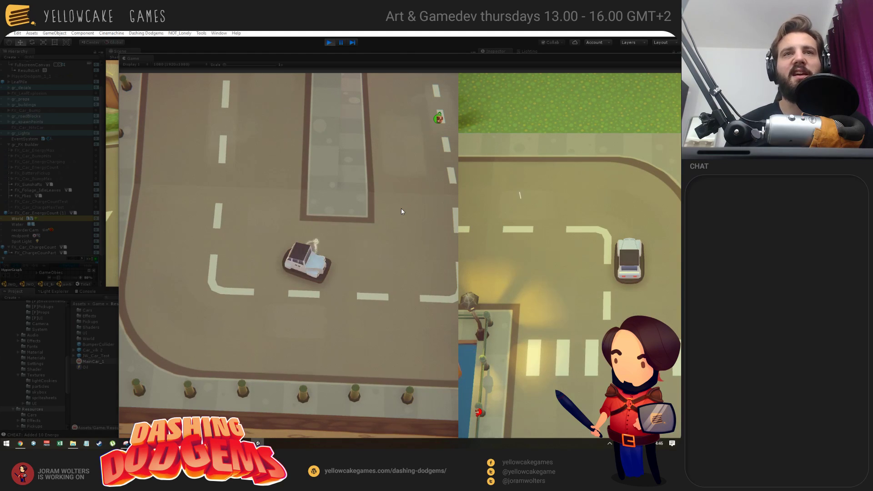
key(d)
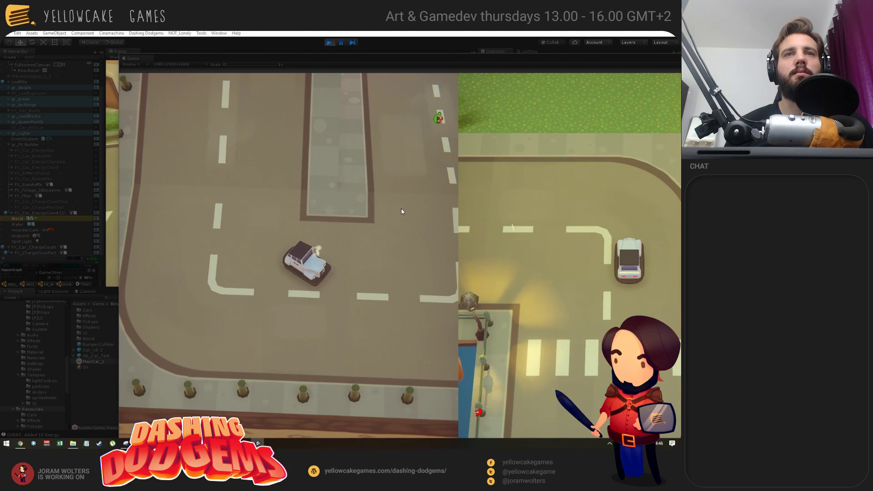
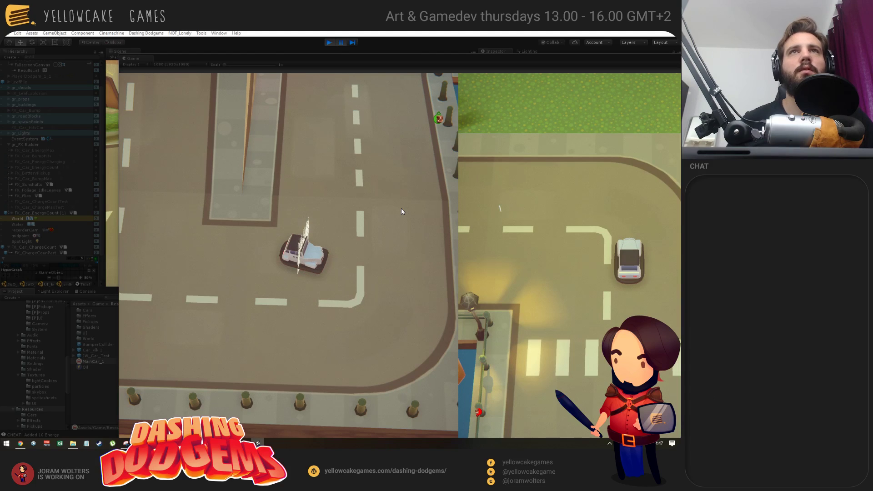
Step: Shrink the enlarged game view and frame the player's car in the running scene
double_click(204, 57)
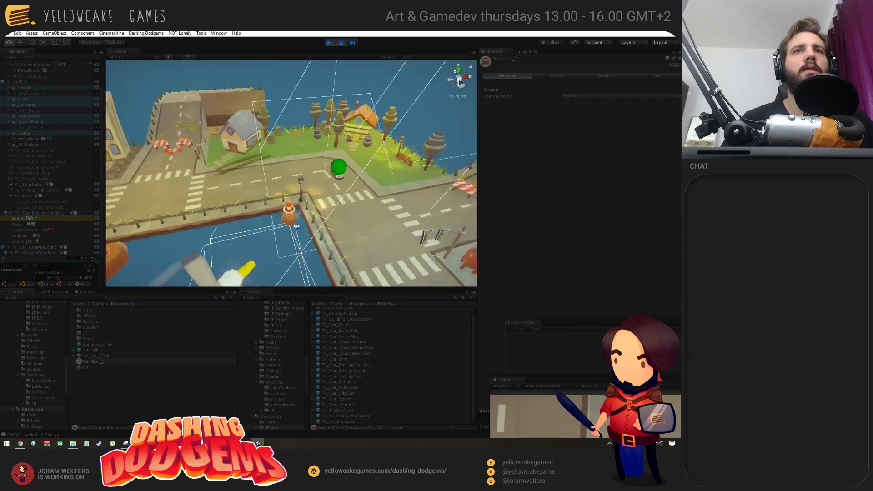
alt+scroll(296, 226, down, 10)
alt+middle_drag(315, 248, 324, 202)
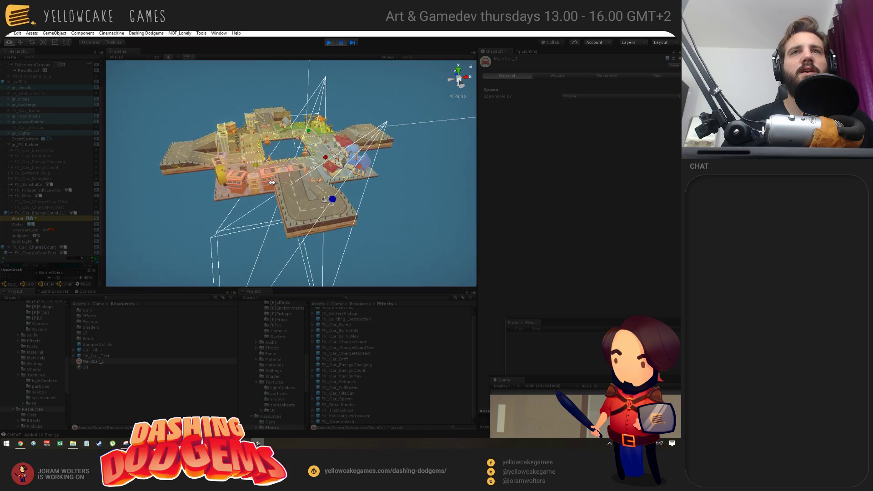
click(323, 203)
key(f)
scroll(222, 201, down, 2)
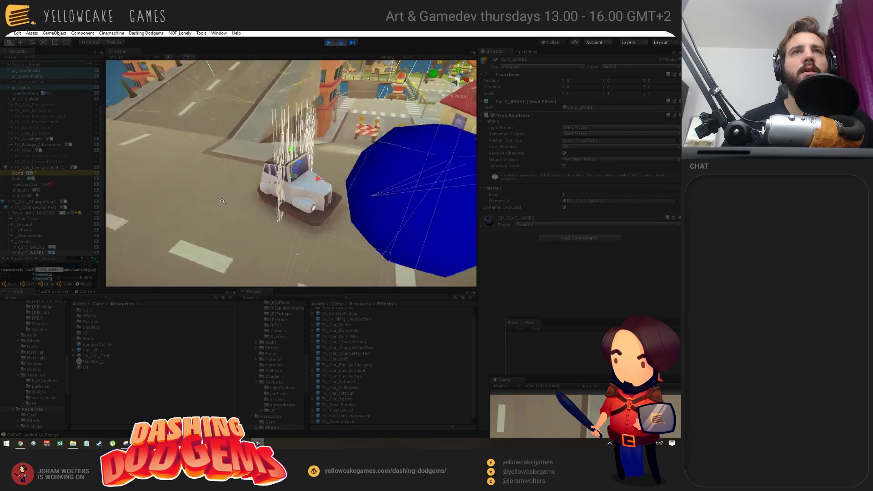
Step: Examine the effect around the car up close and select its charge count sub-emitter particles
alt+drag(222, 201, 173, 205)
scroll(58, 173, down, 6)
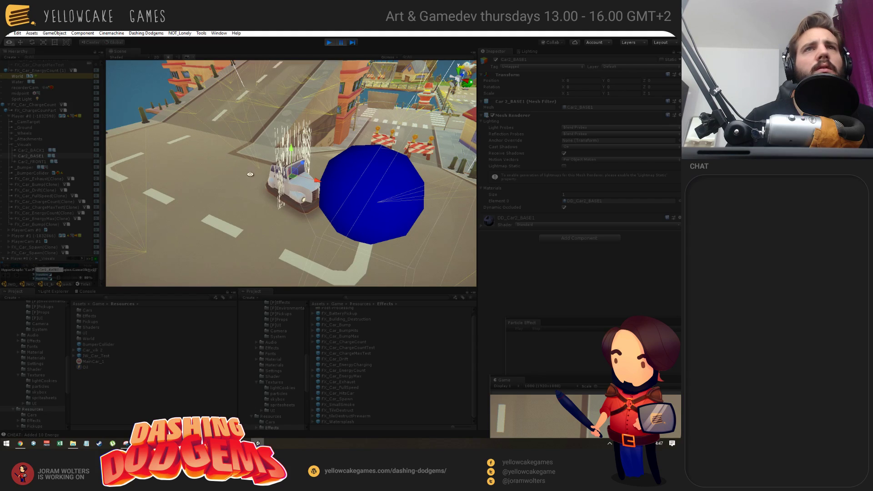
scroll(294, 186, up, 3)
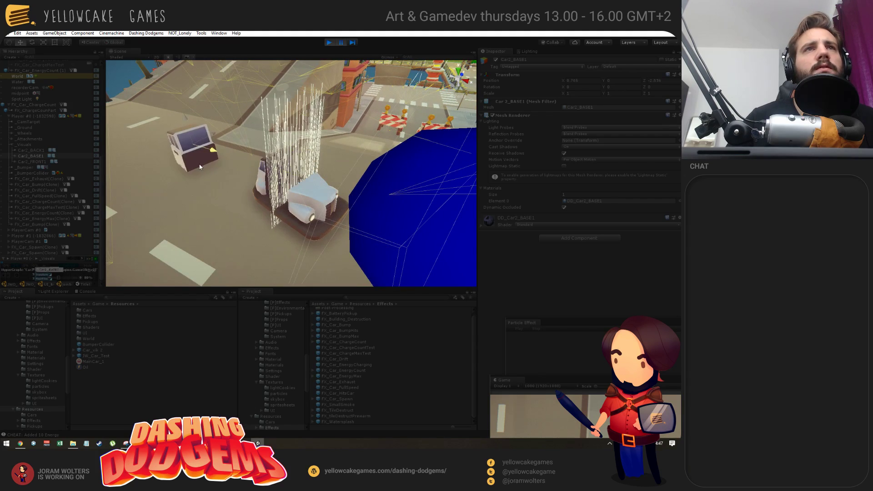
click(288, 133)
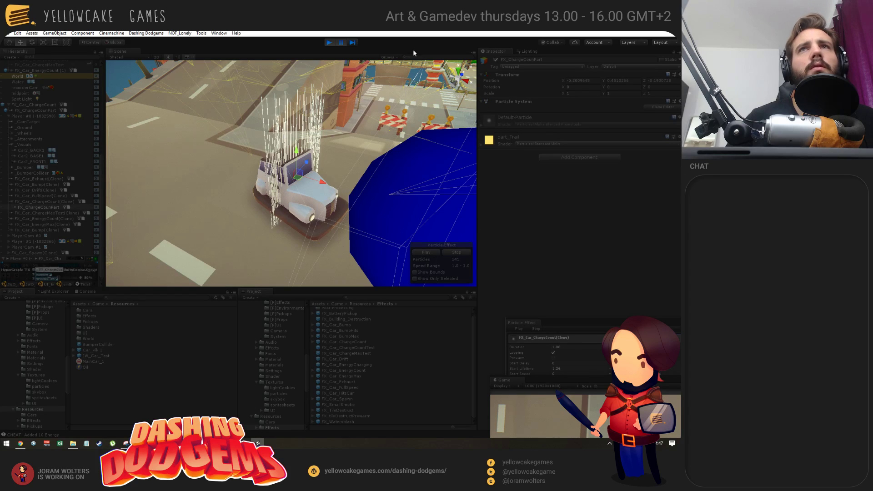
Step: Turn on the selection outline gizmo for the scene view
click(384, 57)
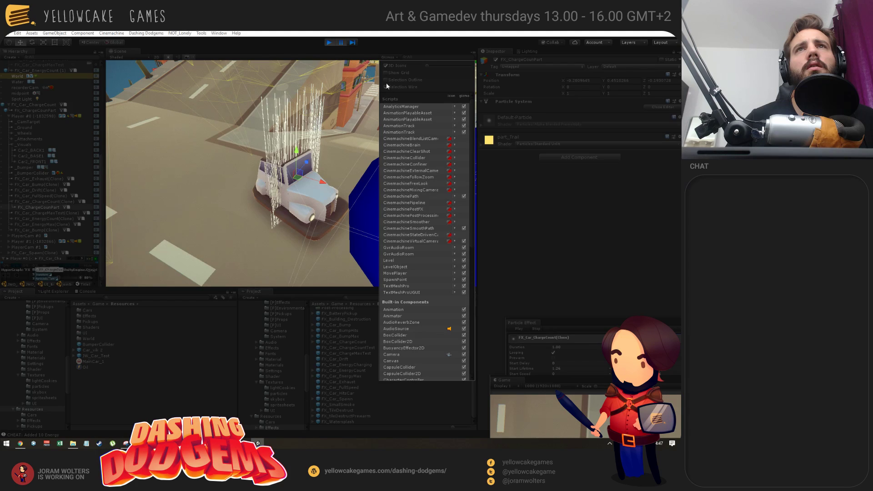
alt+drag(192, 190, 254, 182)
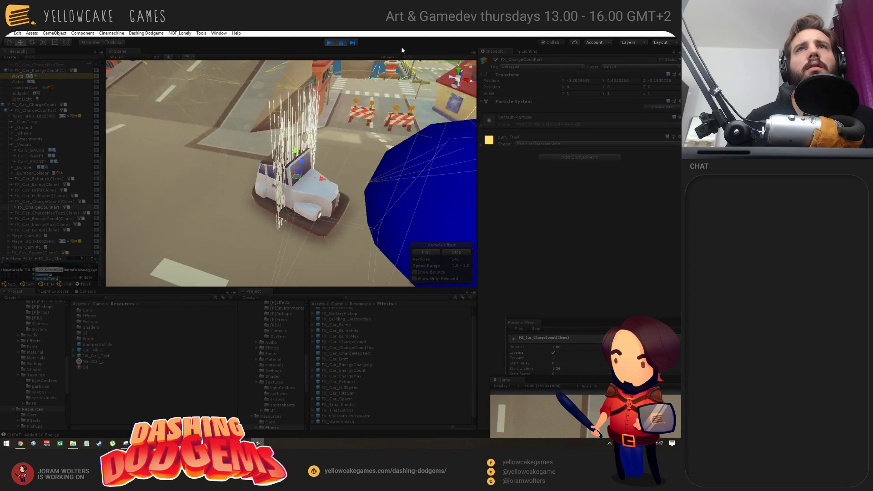
click(391, 57)
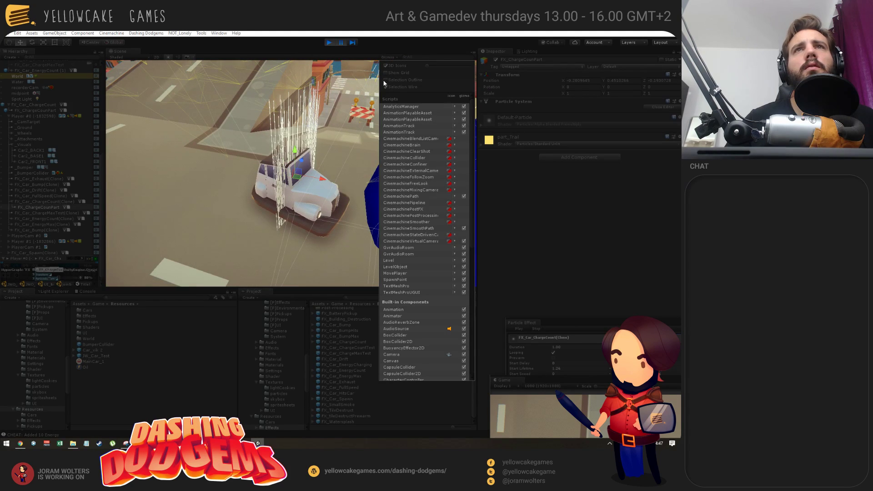
click(384, 80)
click(392, 58)
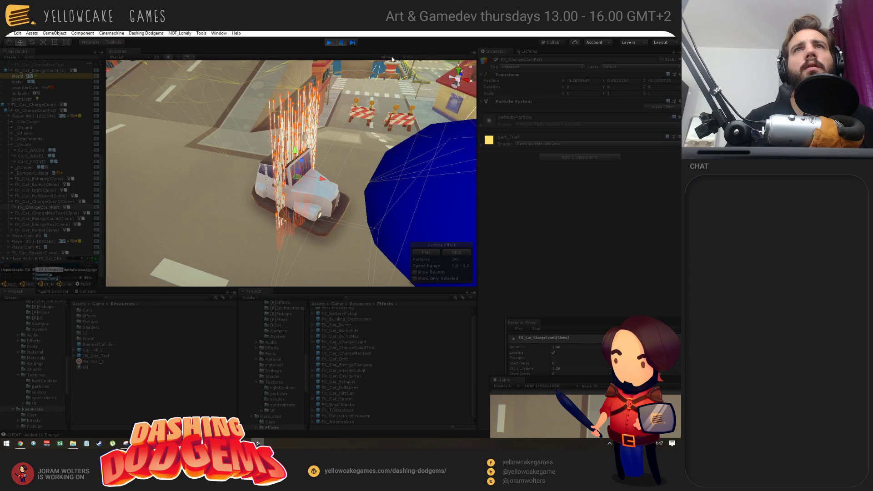
Step: Move the selected charge particles off the car and rearrange the floating windows to show both systems' particle settings
alt+drag(311, 163, 236, 191)
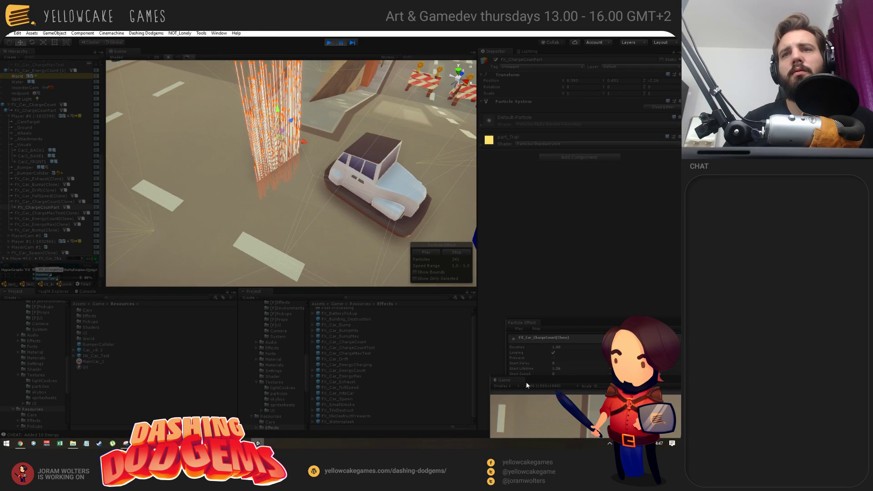
drag(528, 379, 227, 406)
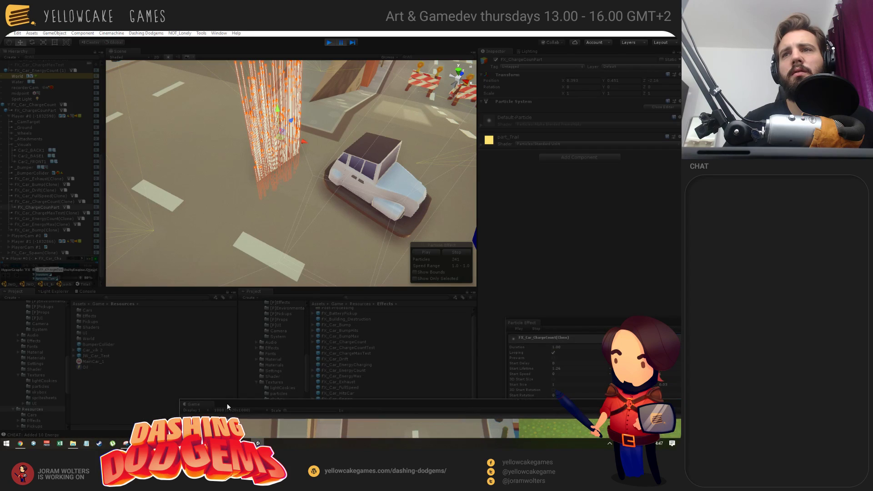
drag(559, 323, 376, 99)
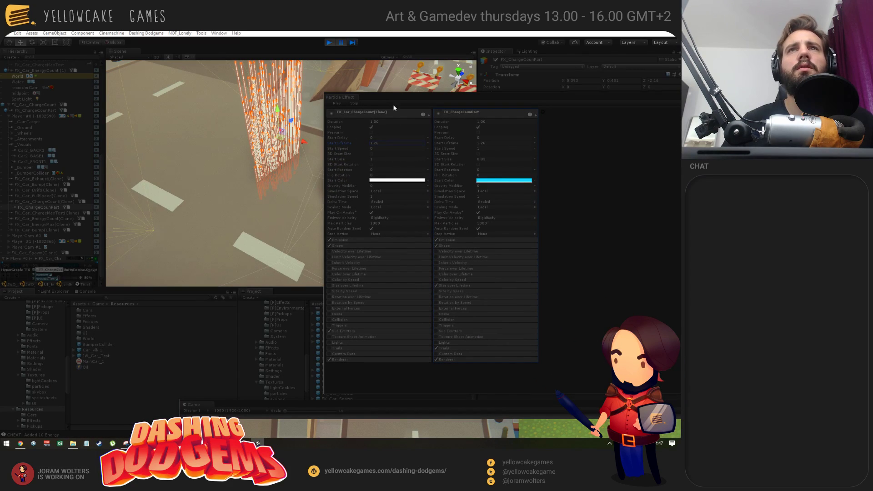
drag(402, 96, 377, 207)
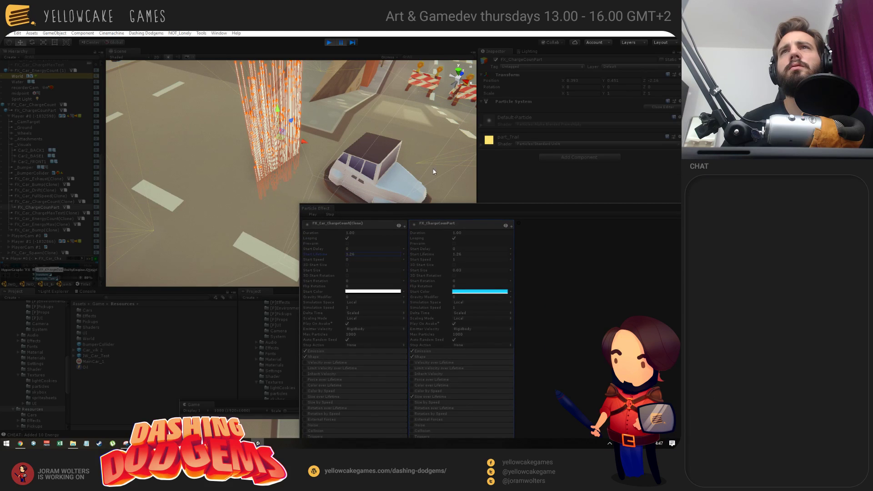
Step: Try an X rotation of 90 on the charge count sub-emitter, then undo it
click(576, 87)
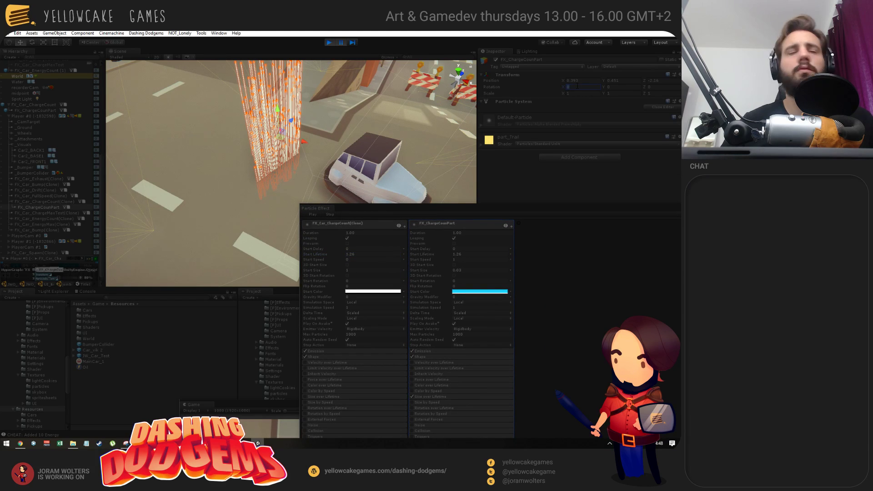
text(90)
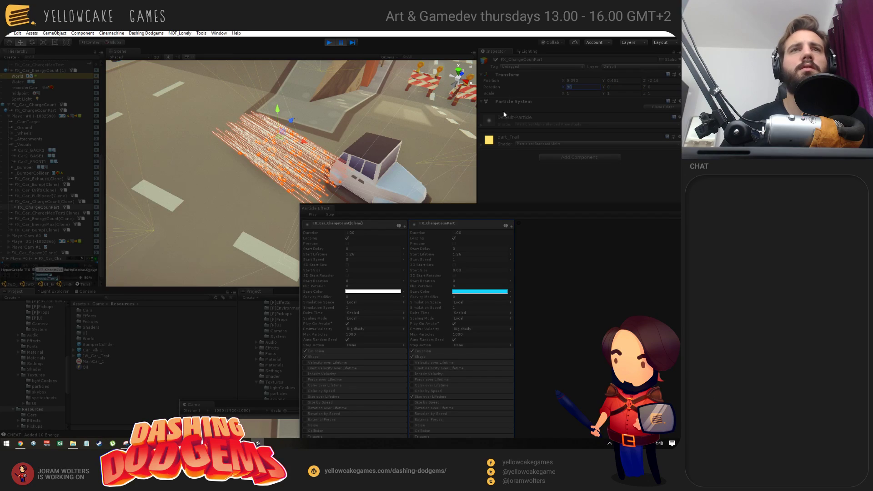
key(ctrl+z)
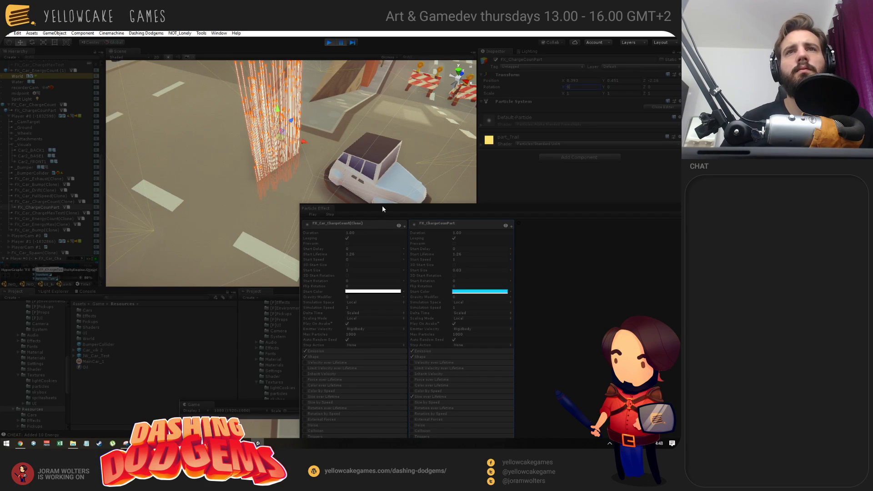
Step: Try an X rotation of 90 in the FX_Car_ChargeCount clone's Shape module, inspect FX_ChargeCountPart's Shape settings, and toggle the clone's Align To Direction
drag(382, 206, 390, 83)
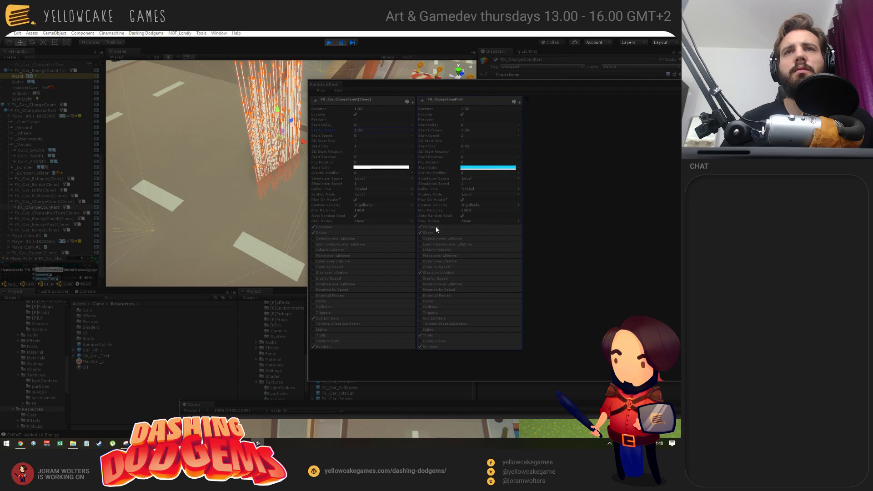
click(322, 233)
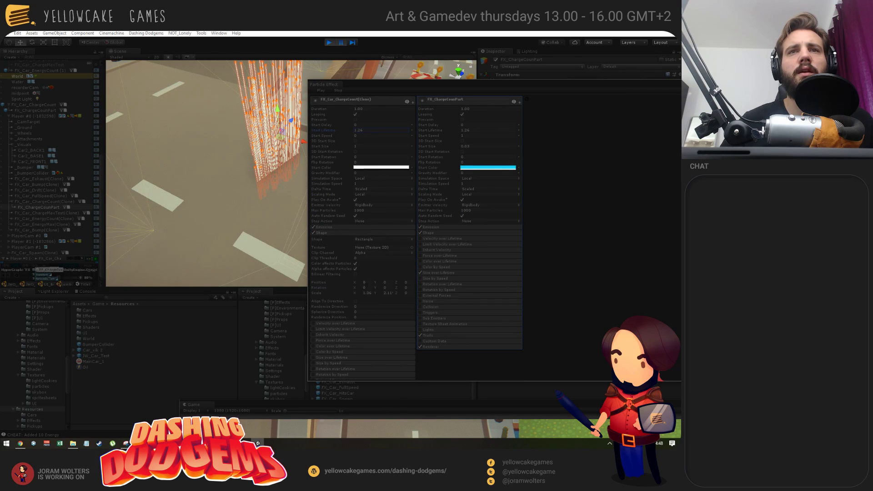
text(90)
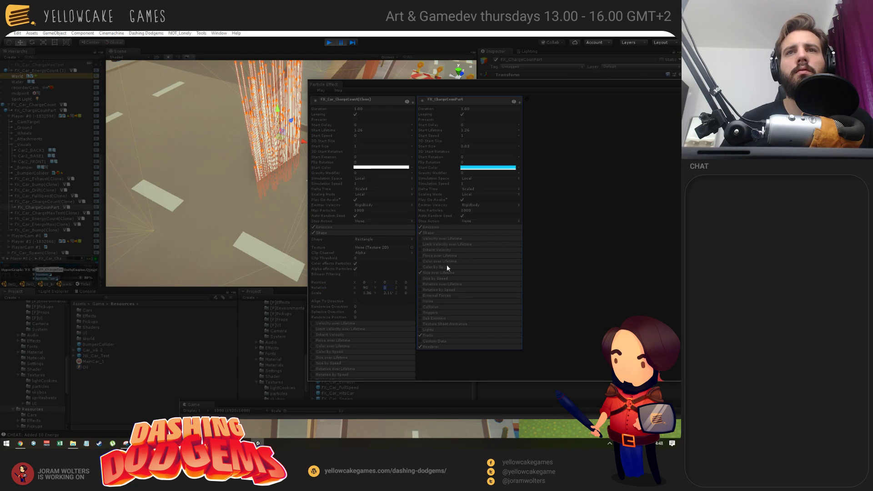
click(435, 233)
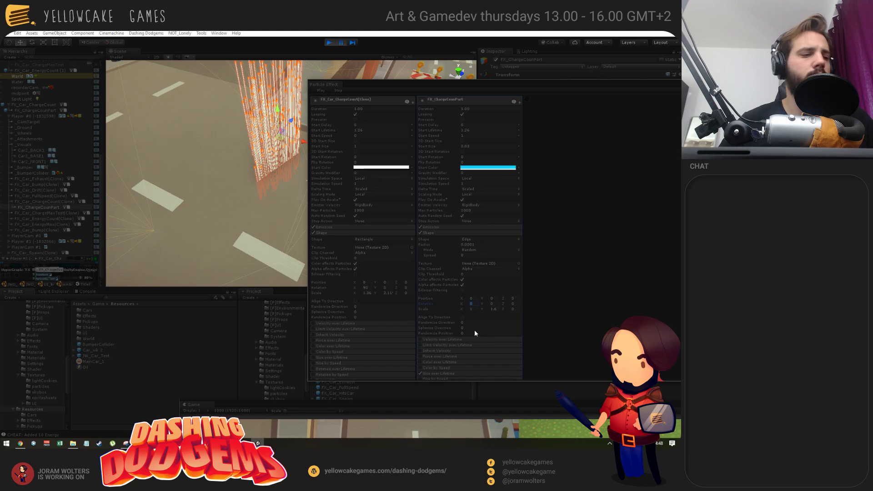
key(Tab)
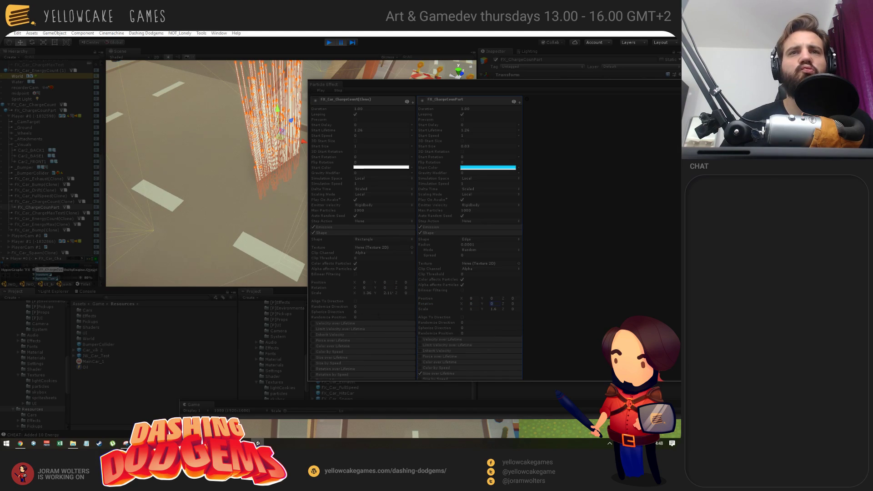
click(356, 301)
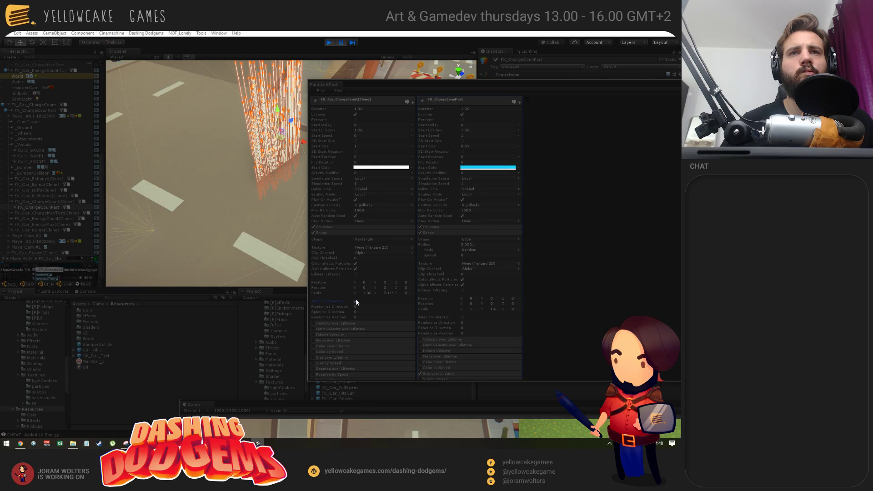
Step: Enable Velocity over Lifetime on the FX_Car_ChargeCount clone and try a different linear Y velocity
scroll(359, 304, down, 4)
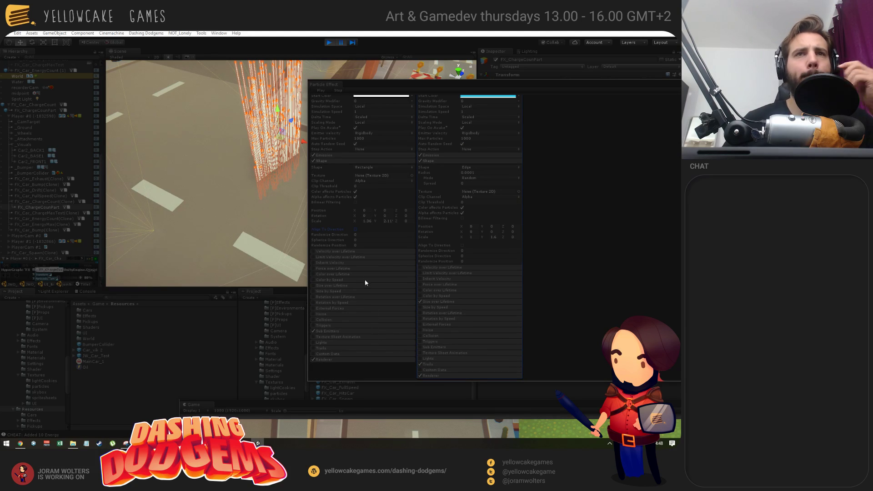
click(331, 251)
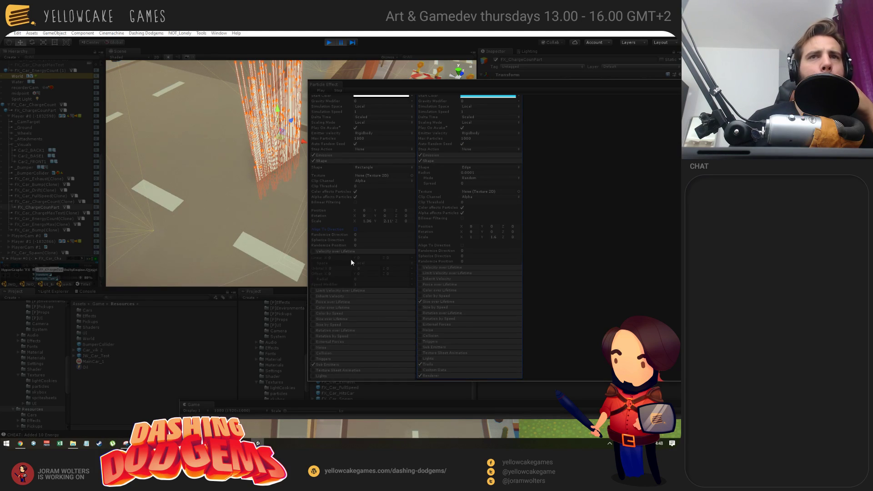
click(313, 252)
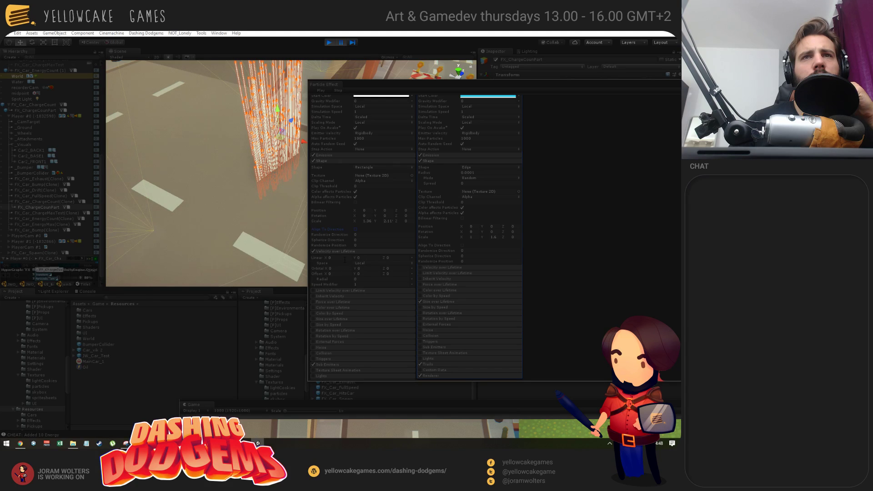
click(331, 258)
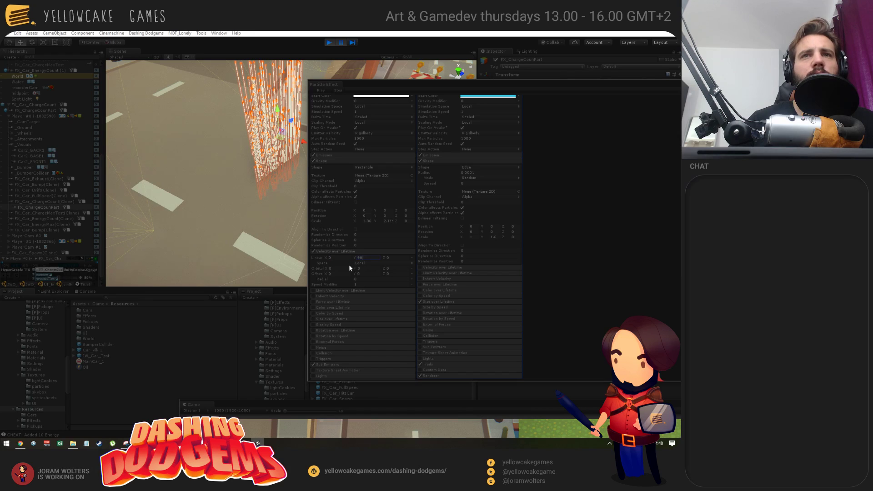
key(Tab)
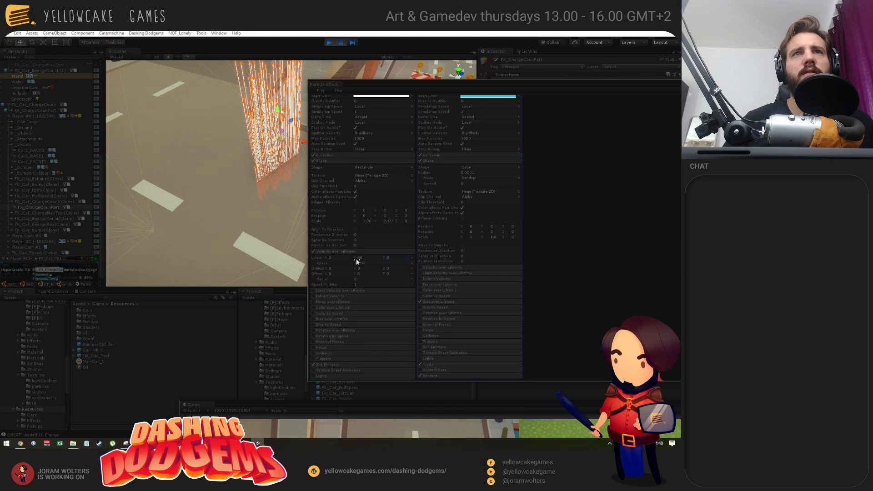
scroll(396, 193, up, 4)
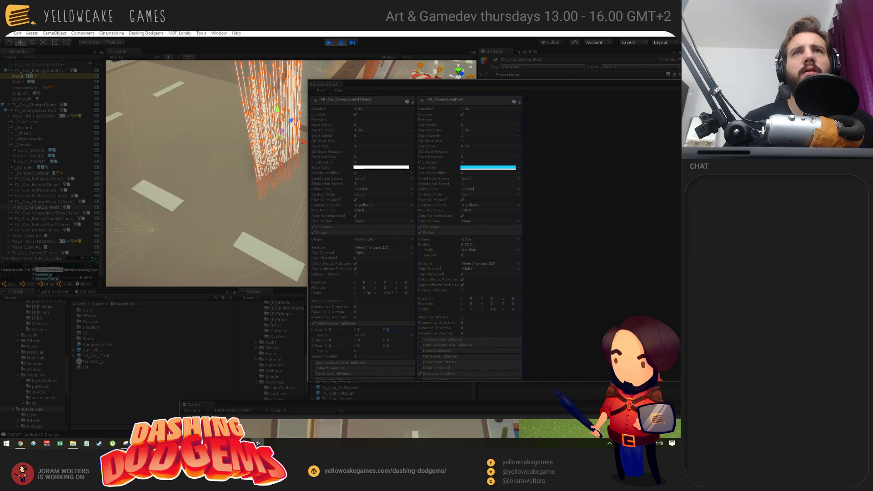
Step: Lengthen both charge count systems' durations, setting FX_ChargeCountPart's to 4.83, and resume the paused game to check the effect on the car
click(355, 115)
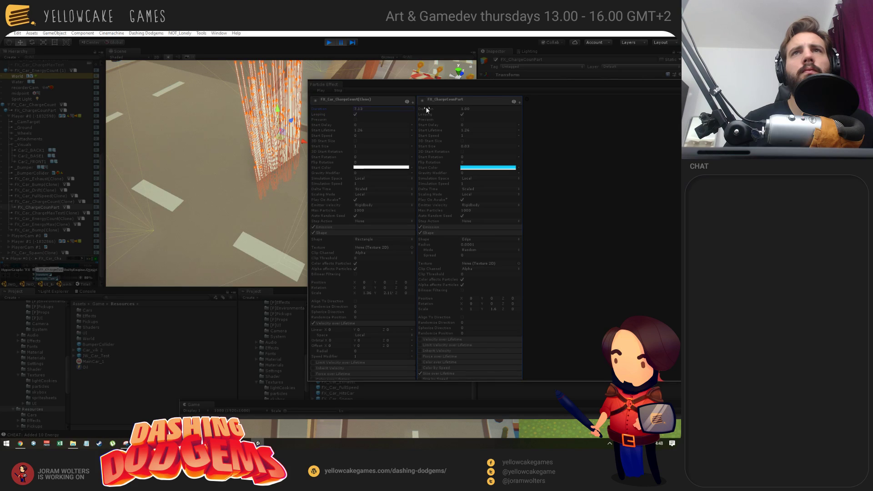
drag(401, 83, 592, 233)
click(342, 44)
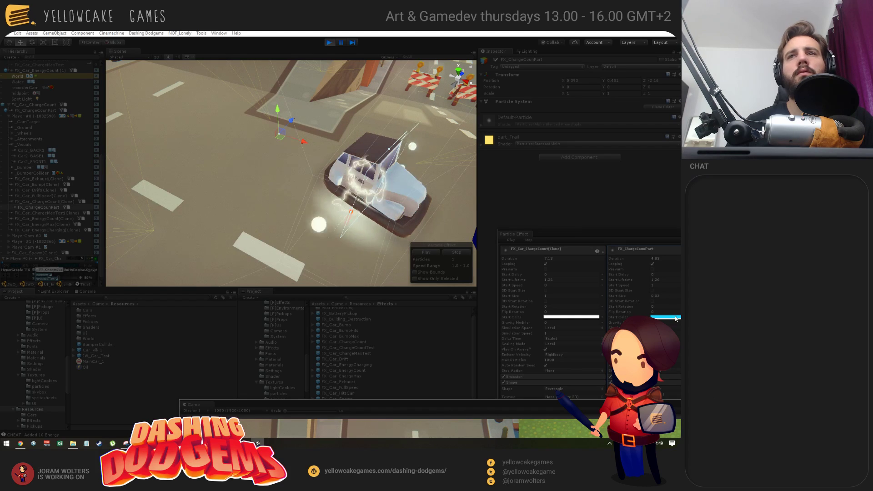
drag(545, 237, 506, 179)
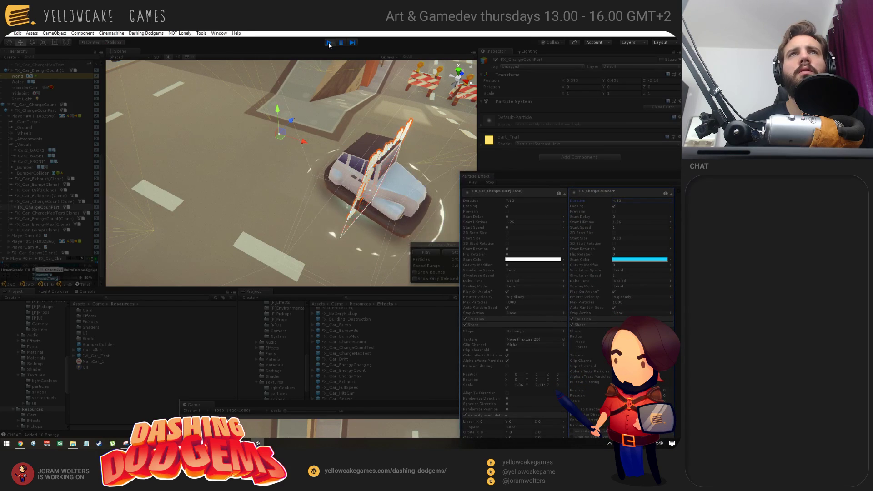
Step: Stop the running game and rearrange the floating Particle Effect and Game windows
key(ctrl+p)
drag(510, 172, 518, 293)
scroll(339, 200, down, 5)
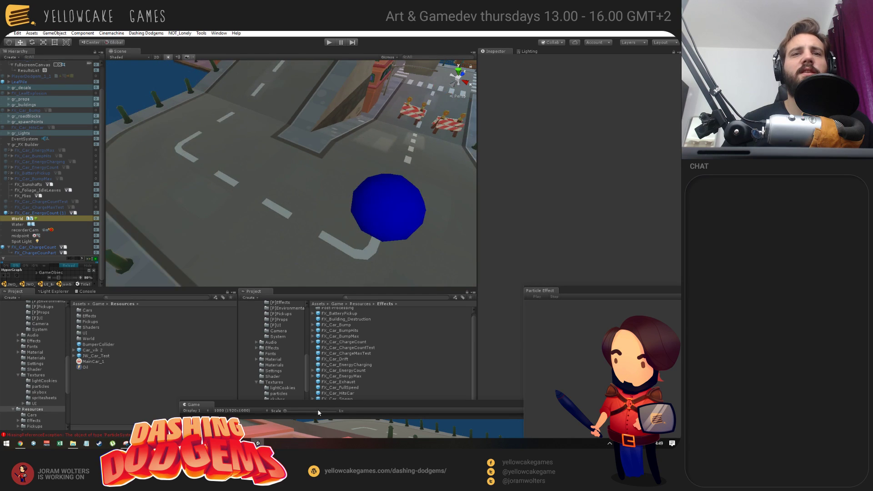
drag(305, 406, 371, 176)
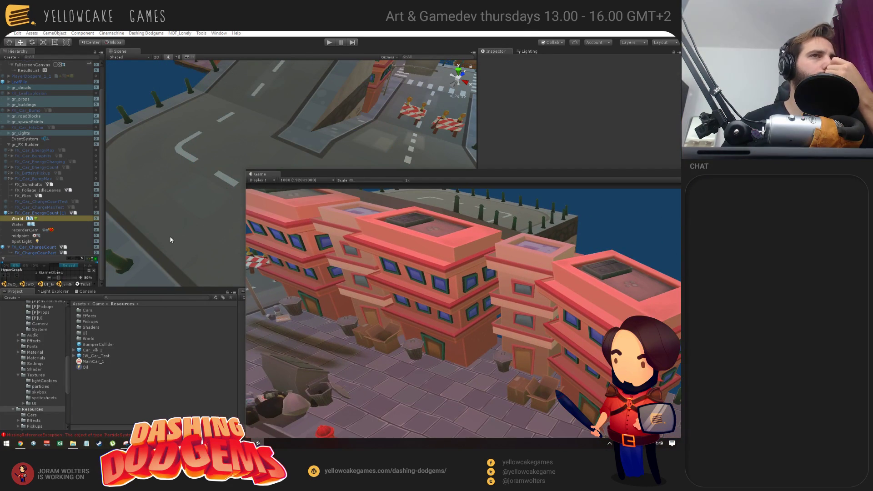
Step: Select FX_ChargeCountPart under FX_Car_ChargeCount and frame it in the Scene view, with the Game window moved out of the way
click(50, 253)
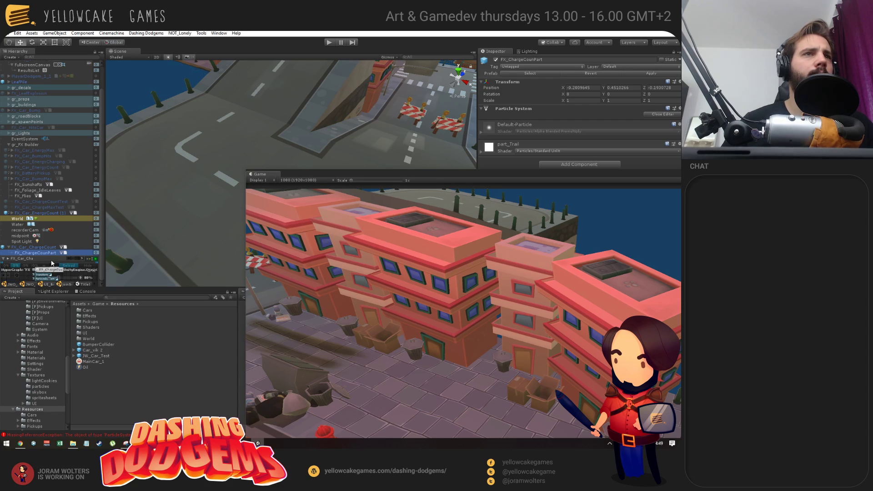
click(49, 254)
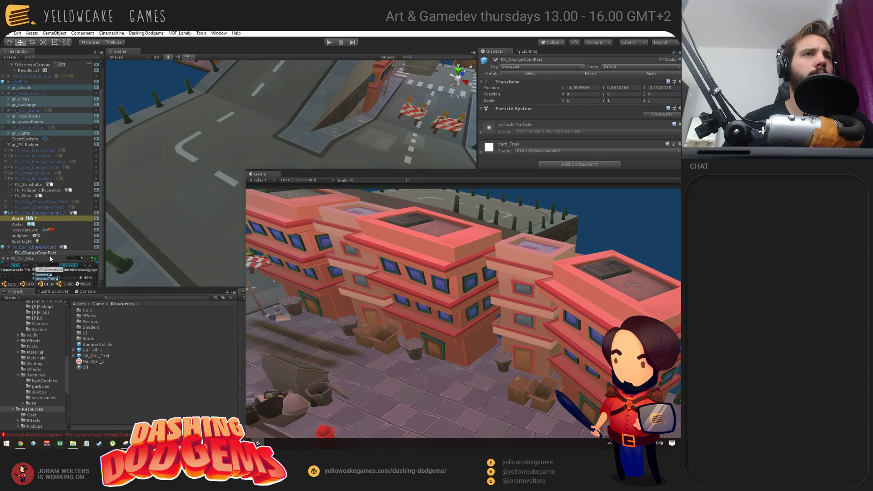
key(Return)
drag(337, 174, 458, 369)
alt+right_drag(327, 185, 204, 186)
alt+middle_drag(313, 159, 243, 221)
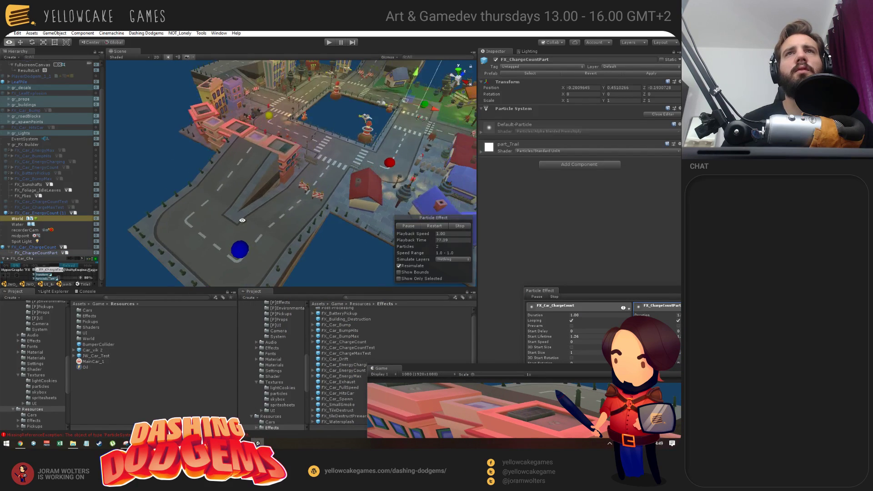
alt+drag(332, 146, 187, 173)
key(f)
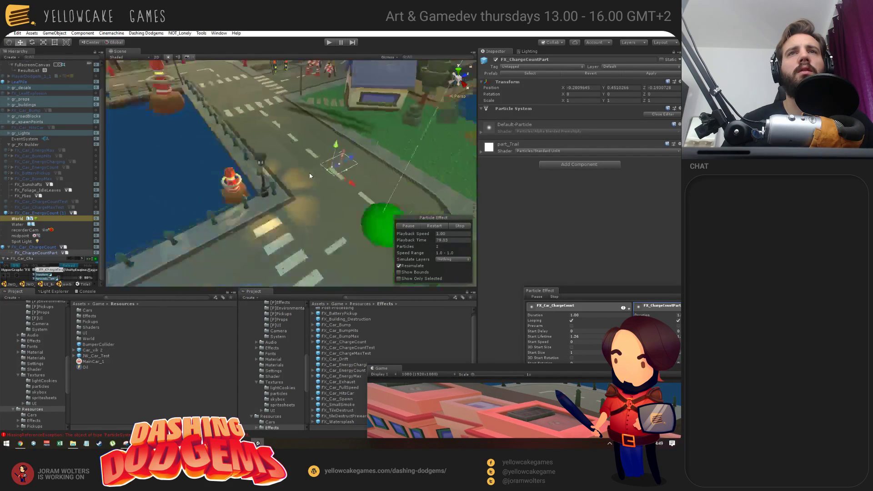
Step: Try rotating FX_ChargeCountPart to about -117 degrees around X, then undo the rotation
alt+drag(254, 165, 424, 173)
key(e)
drag(297, 197, 334, 262)
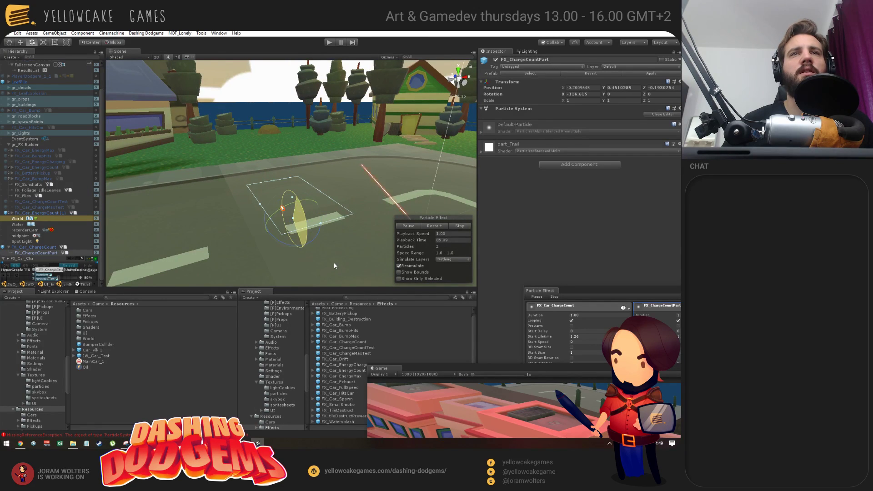
key(ctrl+z)
Step: Try rotating the parent FX_Car_ChargeCount to about -185 degrees around X, preview its particles, then undo the rotation
click(26, 248)
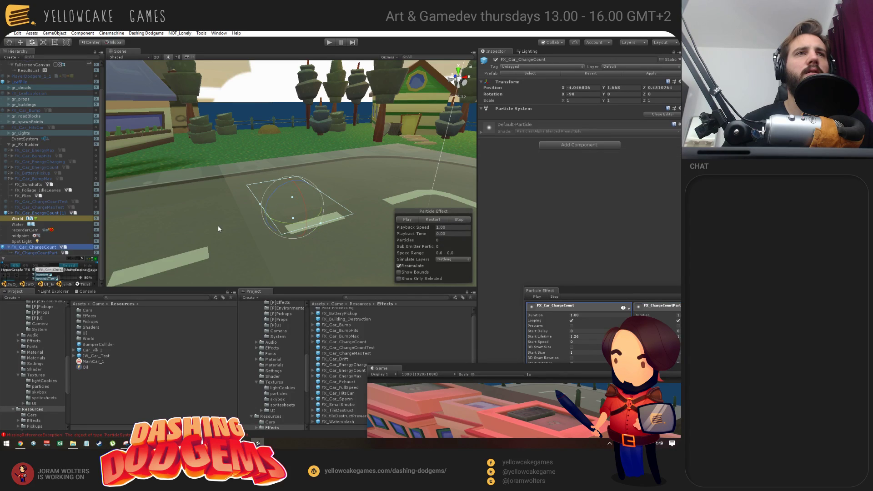
drag(307, 209, 318, 277)
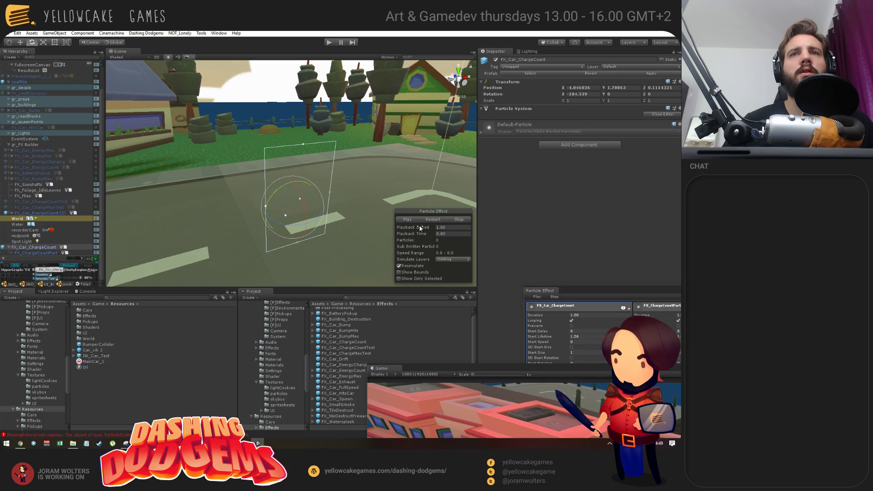
click(408, 219)
mouse_move(232, 216)
alt+mouse_down()
mouse_move(210, 207)
mouse_move(218, 214)
alt+mouse_up()
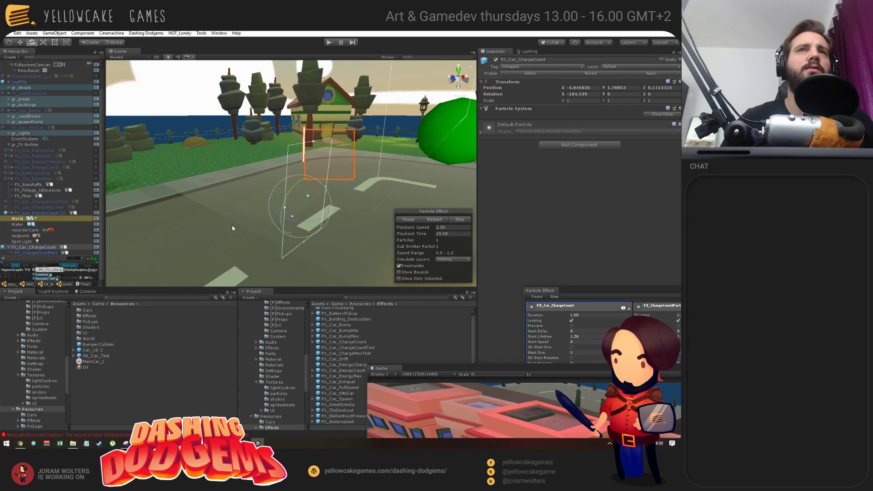
key(ctrl+z)
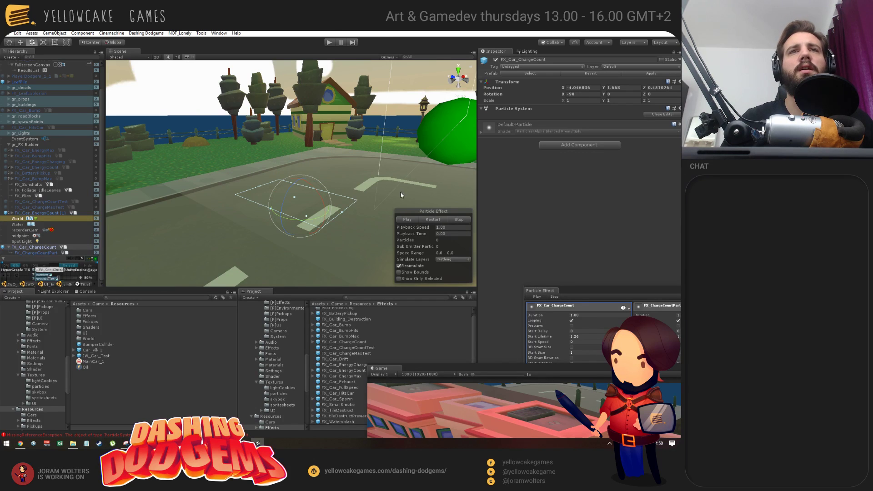
Step: Examine the FX_Car_ChargeCount emitter area from several angles with both systems' particle settings brought into view
alt+drag(400, 192, 299, 204)
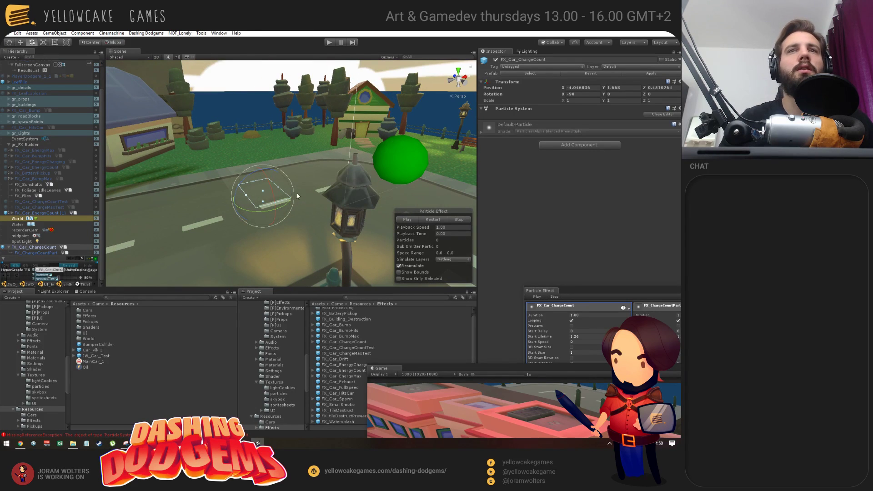
alt+drag(262, 209, 282, 142)
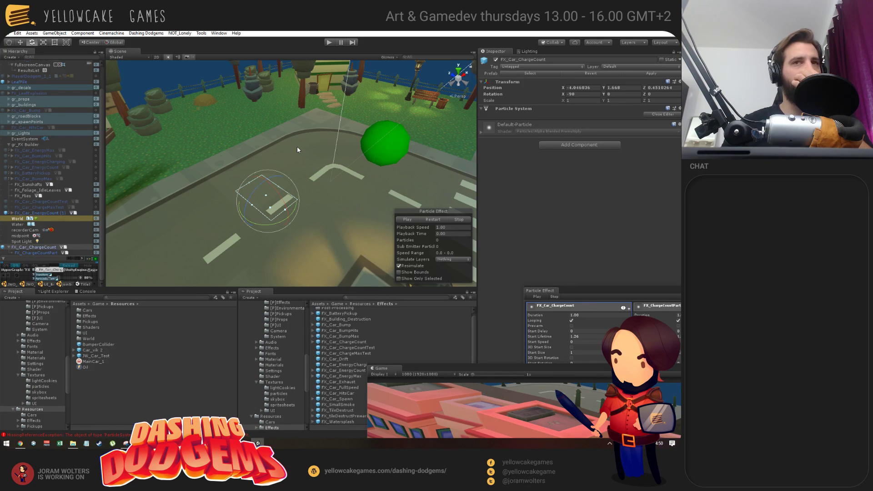
drag(574, 281, 484, 146)
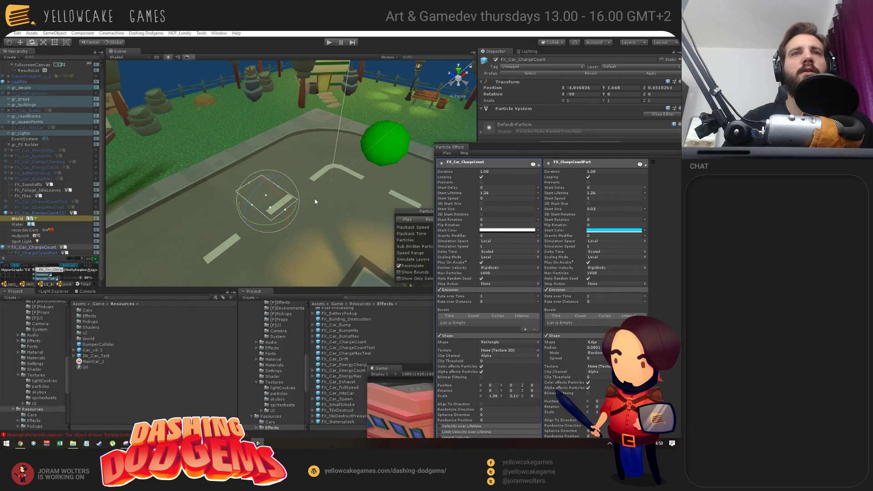
alt+drag(315, 201, 295, 166)
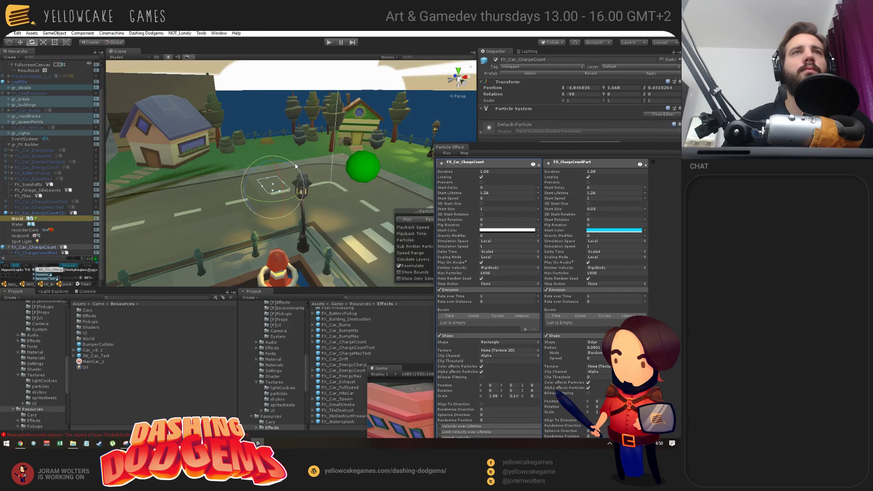
alt+drag(239, 163, 369, 162)
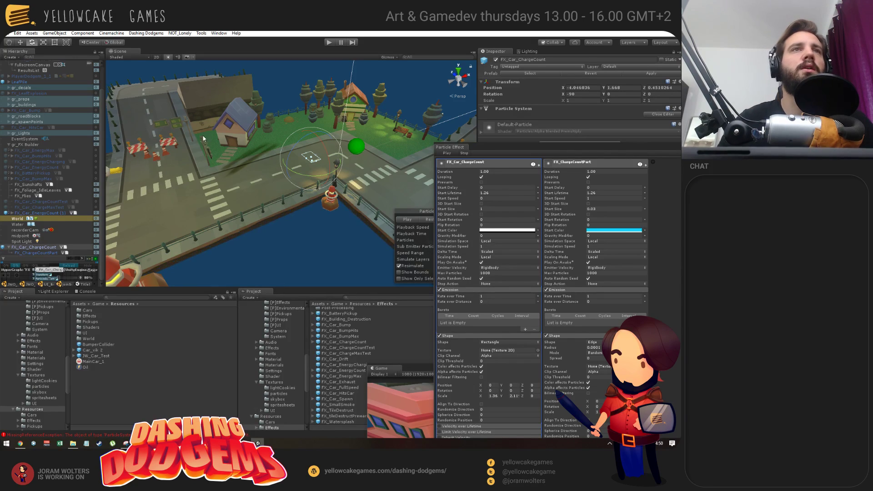
alt+drag(352, 171, 211, 173)
Step: Inspect the street props and road blocks elsewhere in the level, then start the game again
click(266, 232)
key(f)
click(254, 89)
middle_drag(254, 90, 266, 169)
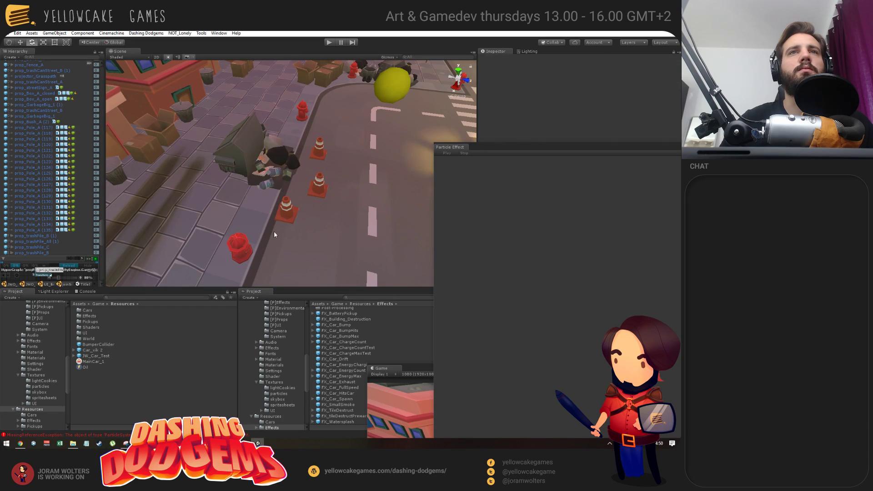
scroll(342, 117, down, 5)
alt+drag(342, 117, 300, 96)
click(305, 99)
scroll(307, 112, down, 3)
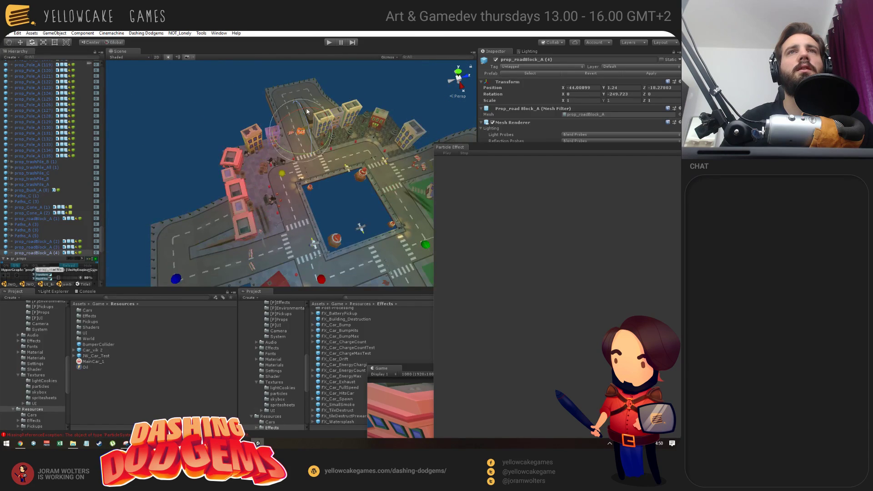
alt+drag(337, 117, 273, 132)
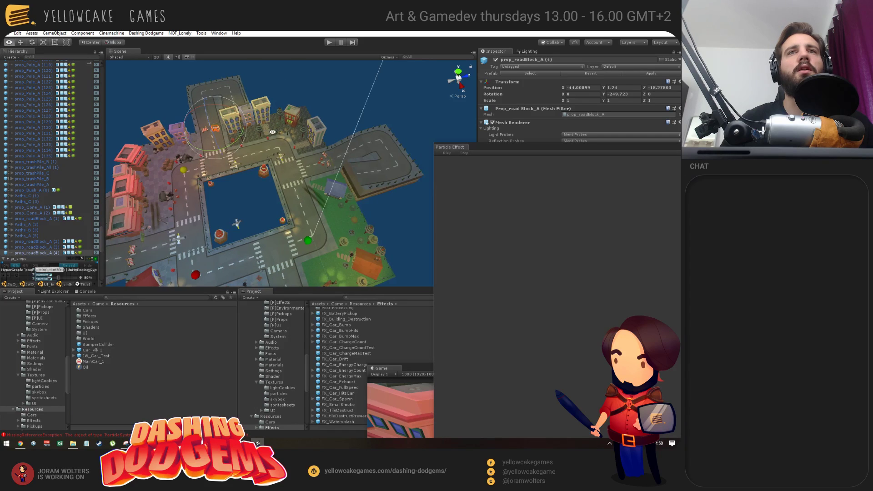
click(329, 42)
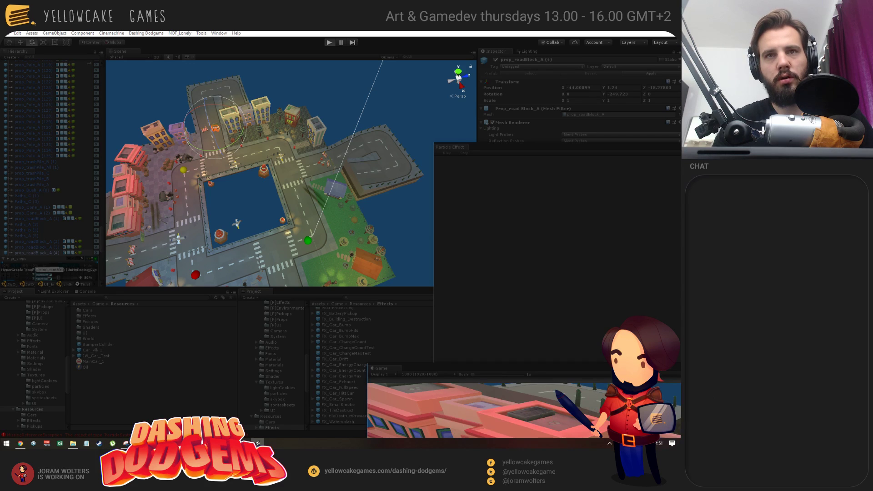
Step: Enlarge the floating Game view over the Scene view and stop the running game
drag(435, 364, 250, 86)
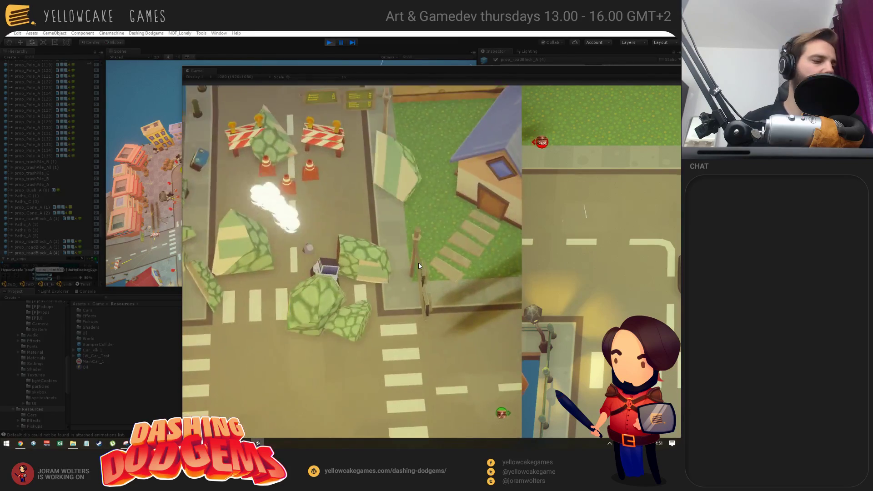
key(ctrl+p)
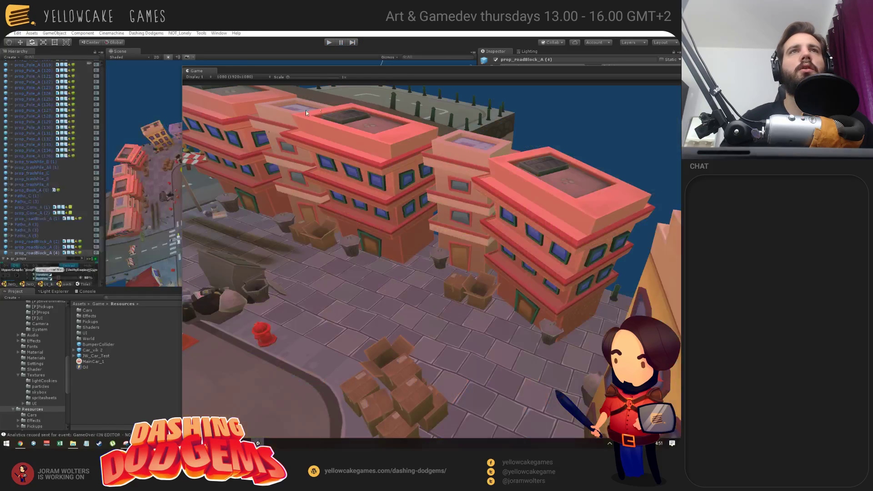
drag(246, 71, 232, 70)
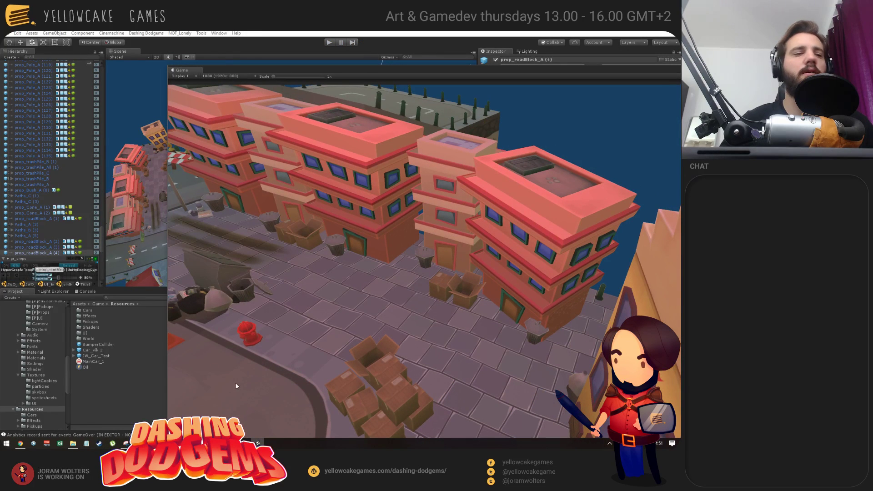
Step: Switch the stream to the Cintiq scene in OBS and bring Photoshop to the front
click(258, 444)
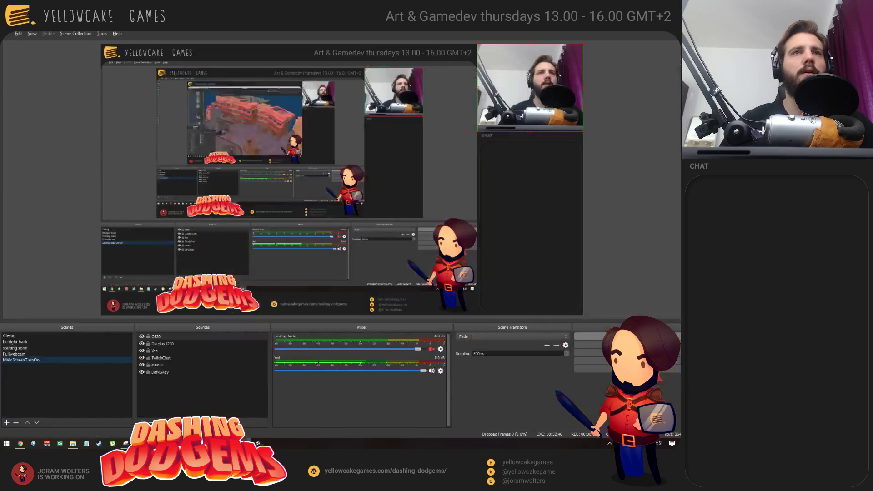
click(9, 336)
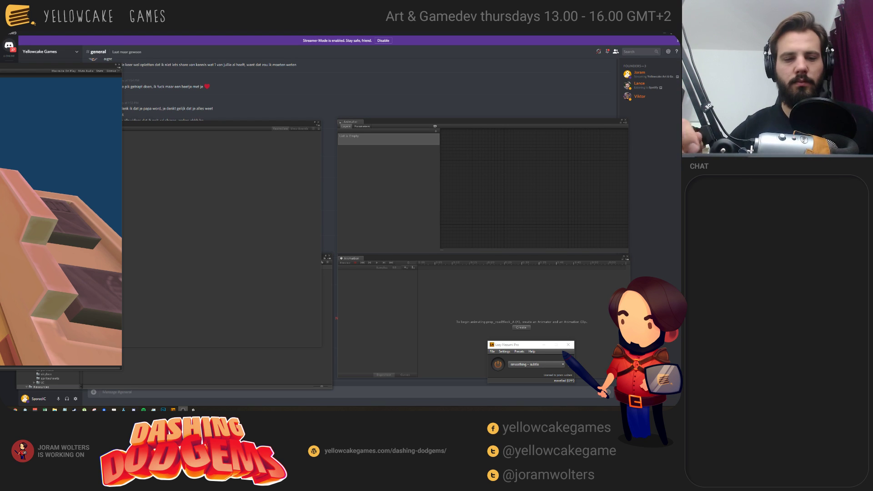
key(alt+Tab)
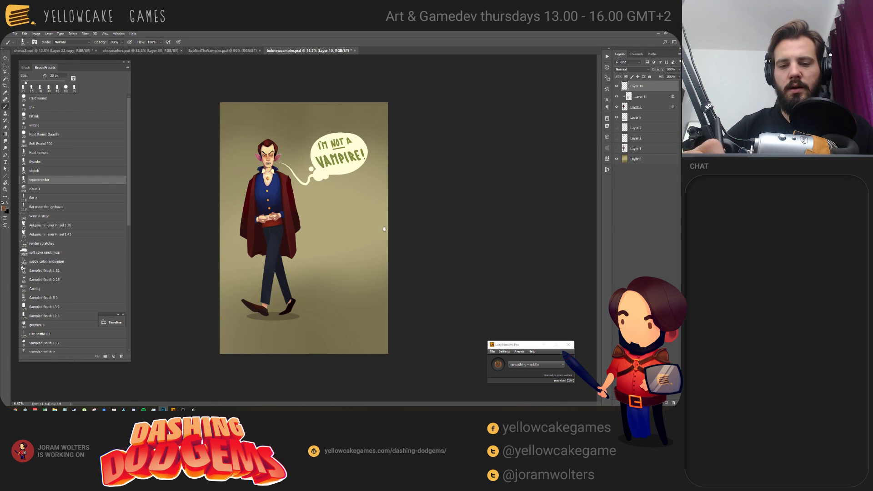
Step: Show the painted "I'm not a vampire!" character without document tabs and inspect the figure and speech bubble up close
key(f)
drag(375, 235, 394, 294)
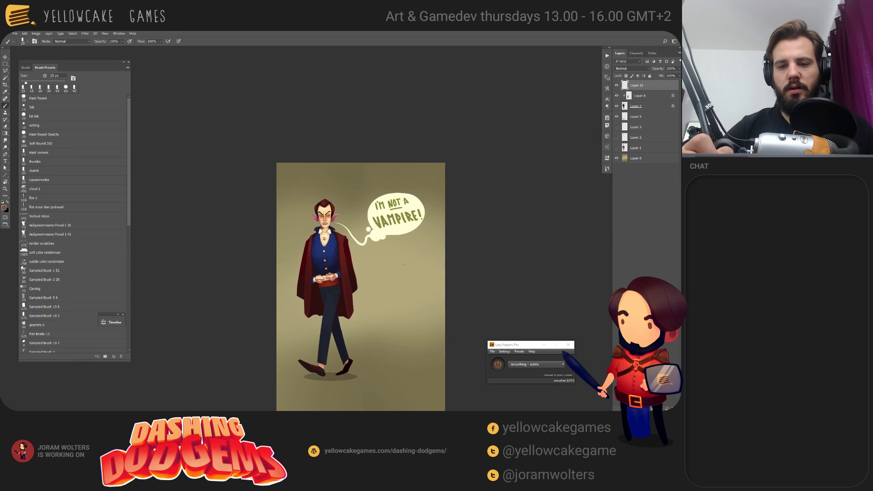
ctrl+drag(343, 228, 365, 243)
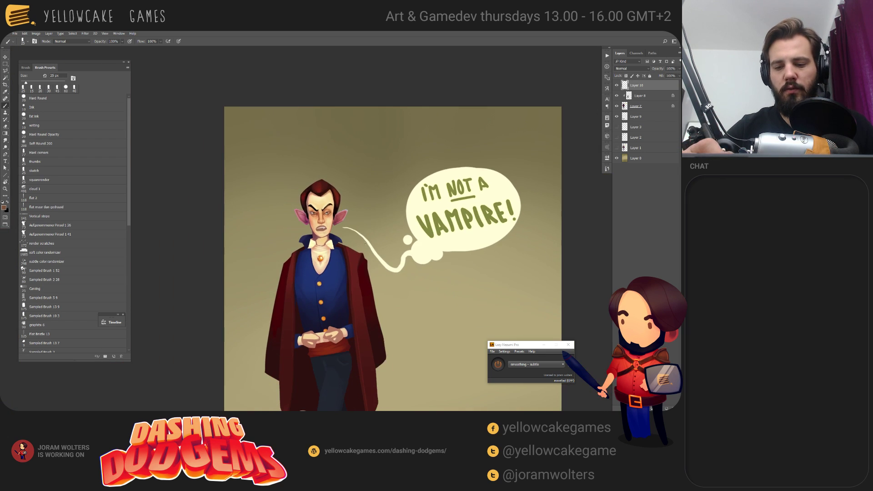
drag(443, 285, 384, 266)
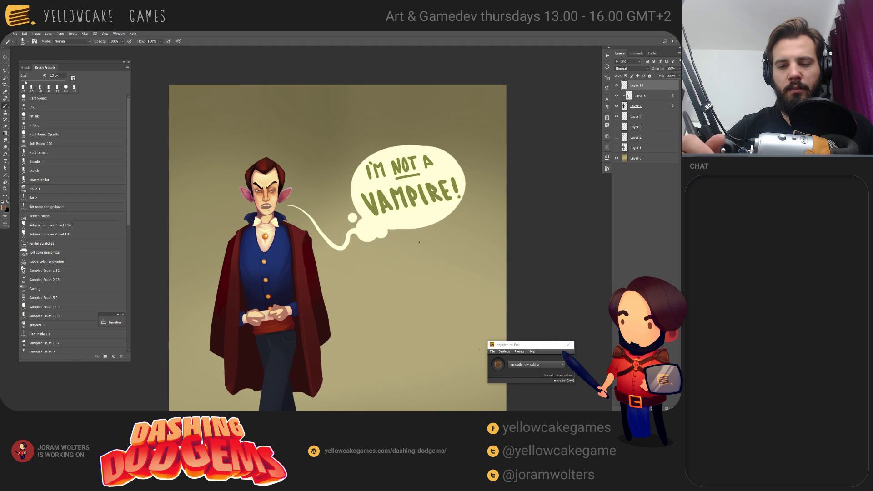
Step: Bring up the character sketch sheet in full screen and examine the coloured Firefist drawing up close
key(ctrl+Tab)
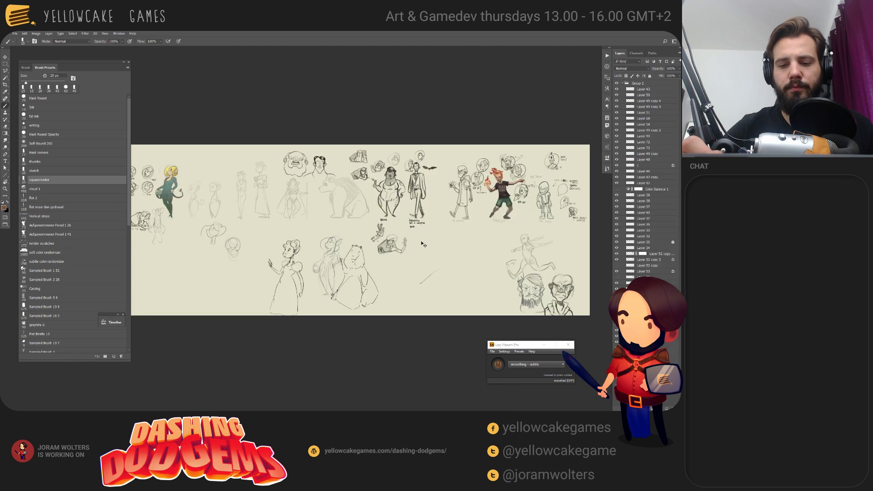
mouse_move(402, 245)
mouse_down()
mouse_move(339, 232)
mouse_move(500, 230)
mouse_up()
mouse_move(514, 228)
mouse_down()
mouse_move(446, 235)
mouse_move(381, 228)
mouse_up()
key(f)
mouse_move(555, 202)
mouse_down()
mouse_move(440, 234)
mouse_move(416, 253)
mouse_up()
key(ctrl+plus)
key(ctrl+plus)
key(ctrl+plus)
key(ctrl+plus)
key(ctrl+plus)
key(ctrl+plus)
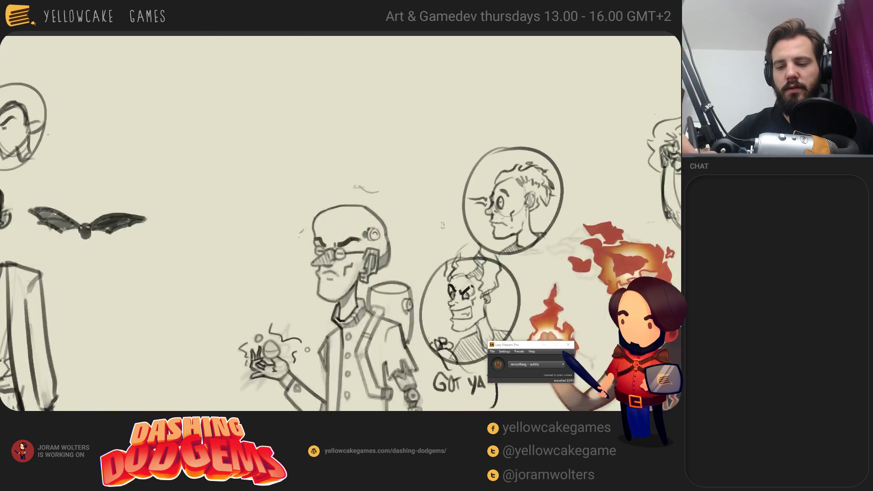
drag(520, 251, 129, 175)
drag(444, 263, 444, 213)
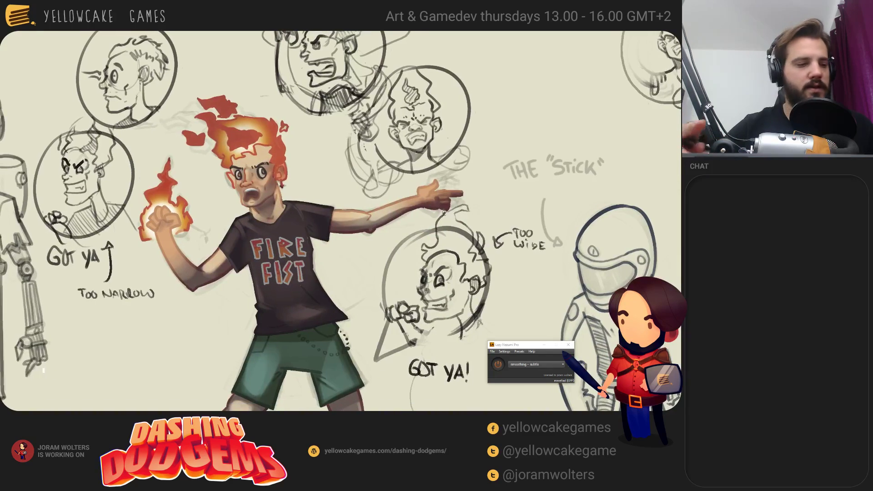
Step: Look over the lineup of The Stick, Firefist, Dr. Neuron, Bob and Betta on the sketch sheet
key(ctrl+minus)
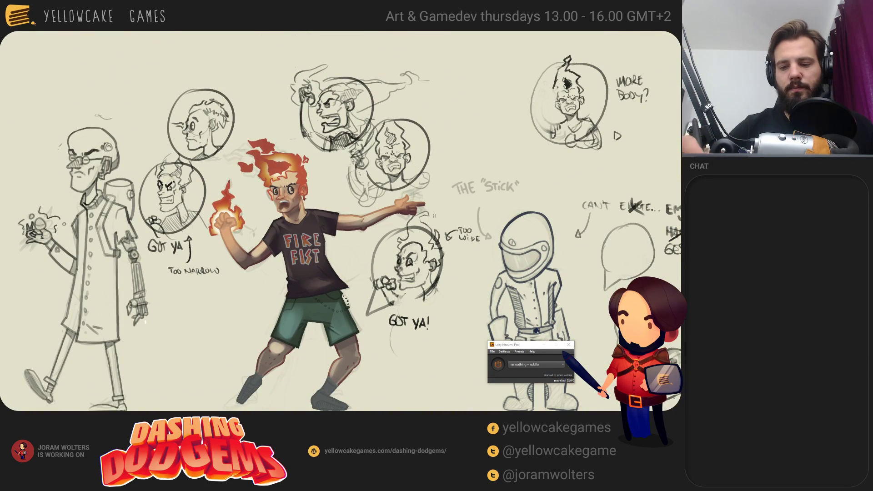
drag(450, 299, 452, 277)
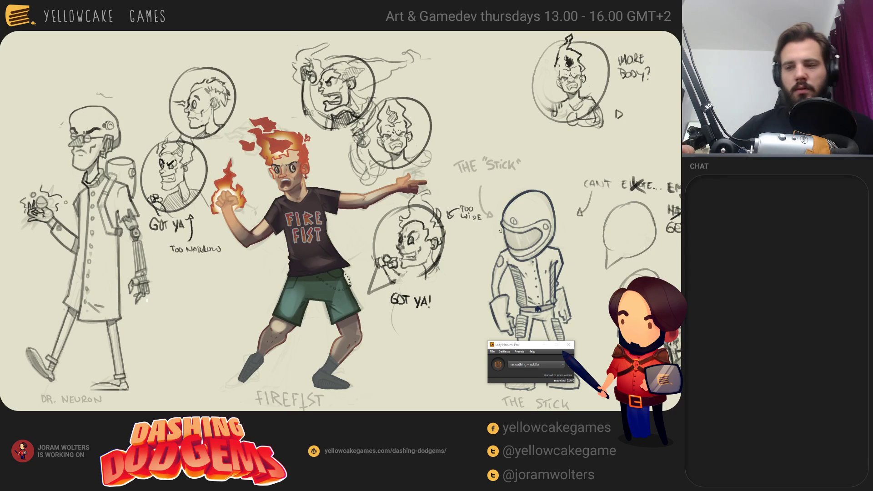
drag(431, 294, 442, 282)
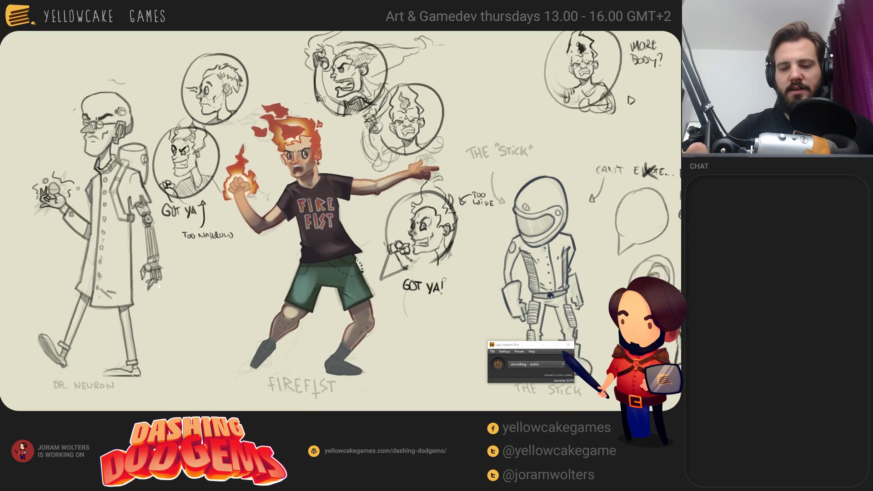
mouse_move(605, 304)
mouse_down()
mouse_move(497, 273)
mouse_move(426, 303)
mouse_move(372, 304)
mouse_up()
drag(113, 293, 497, 288)
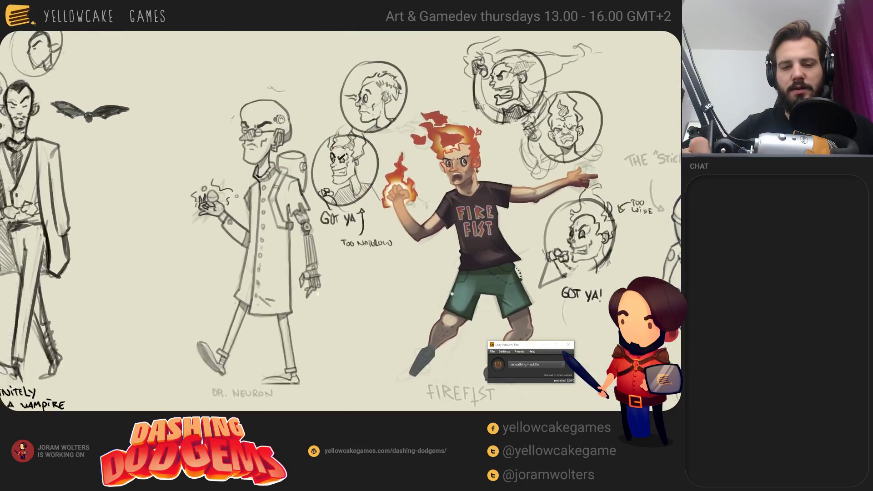
drag(361, 273, 493, 275)
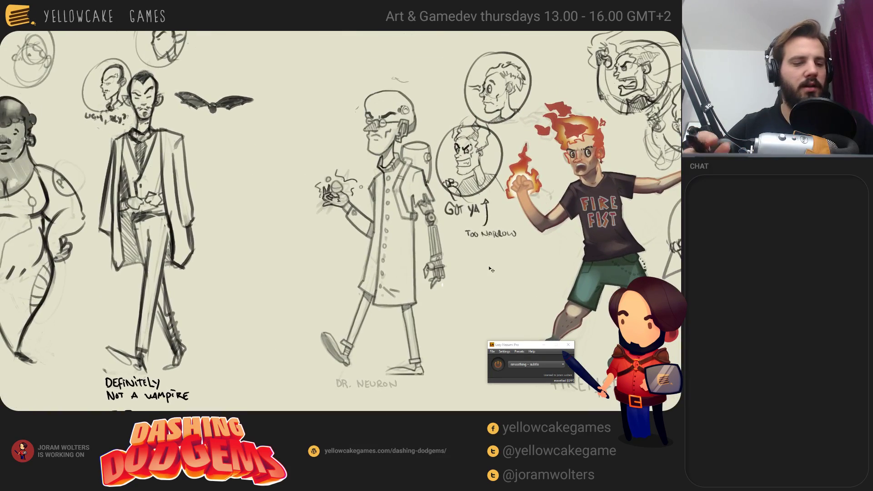
key(ctrl+minus)
drag(396, 266, 487, 264)
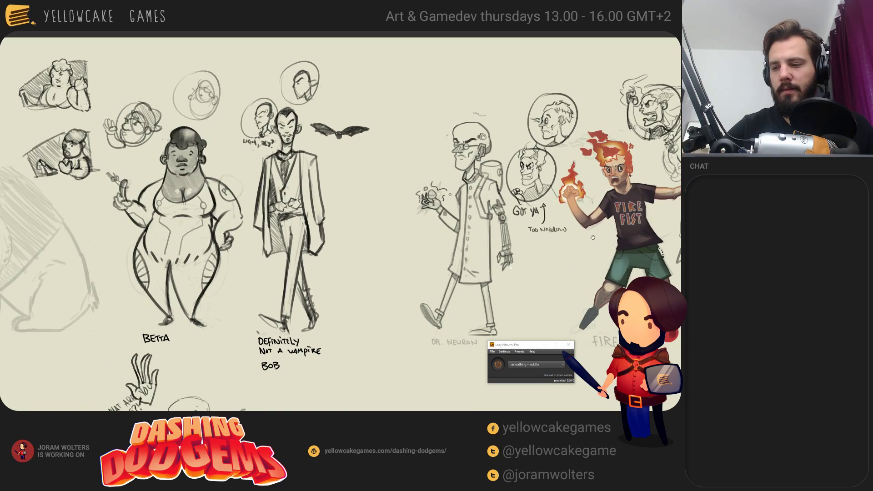
drag(593, 237, 573, 236)
Step: Examine the outlined vampire drawing up close and compare it with the finished painted version
key(ctrl+Tab)
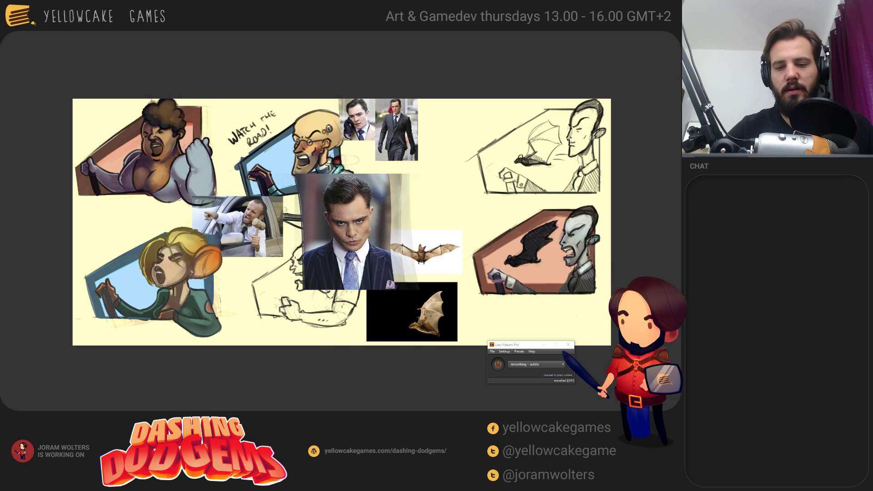
key(ctrl+Tab)
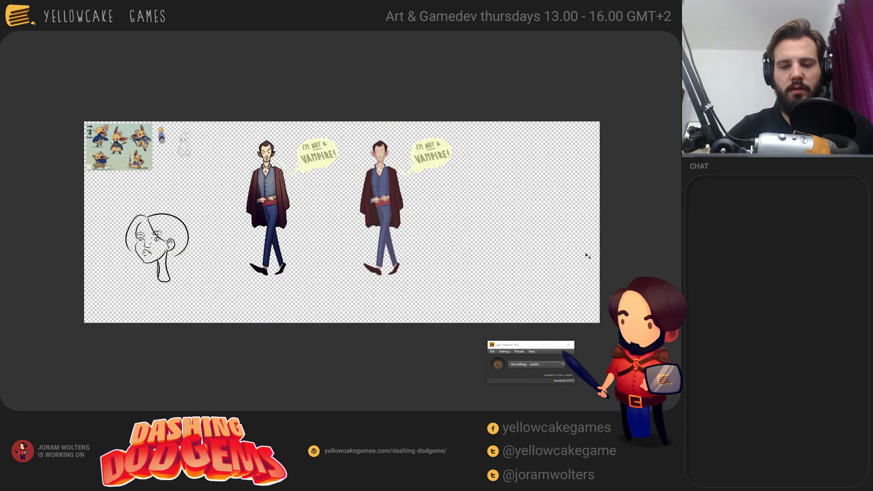
mouse_move(448, 258)
mouse_down()
mouse_move(440, 277)
mouse_move(447, 271)
mouse_up()
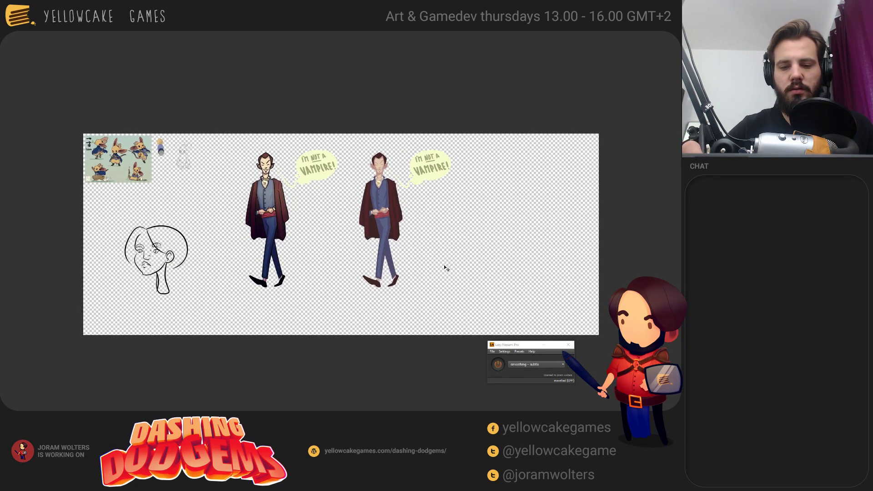
key(ctrl+plus)
key(ctrl+plus)
drag(313, 254, 406, 290)
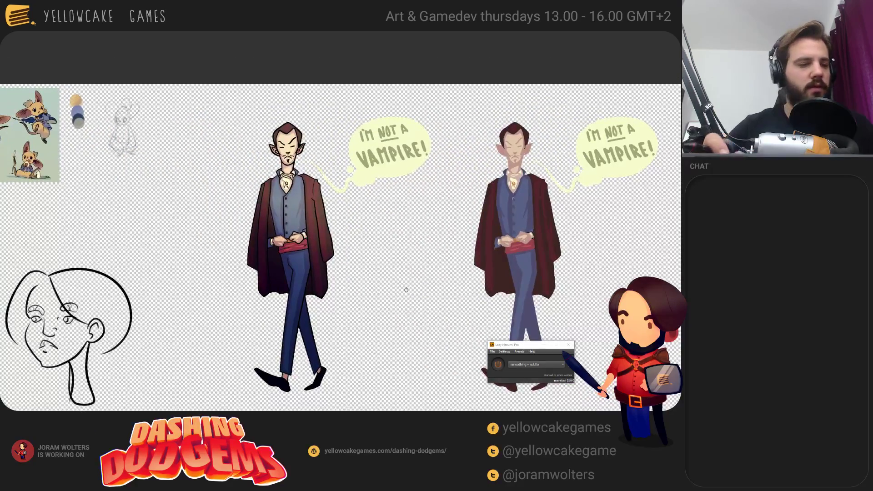
key(ctrl+plus)
drag(410, 260, 434, 302)
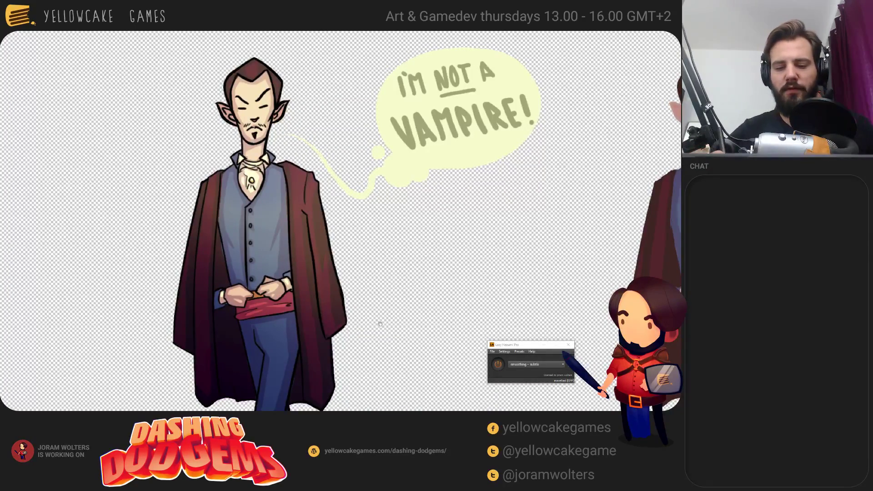
drag(388, 321, 379, 224)
mouse_move(405, 296)
mouse_down()
mouse_move(402, 232)
mouse_move(411, 301)
mouse_up()
mouse_move(403, 214)
mouse_down()
mouse_move(411, 315)
mouse_move(427, 294)
mouse_move(411, 298)
mouse_move(409, 255)
mouse_up()
key(ctrl+Tab)
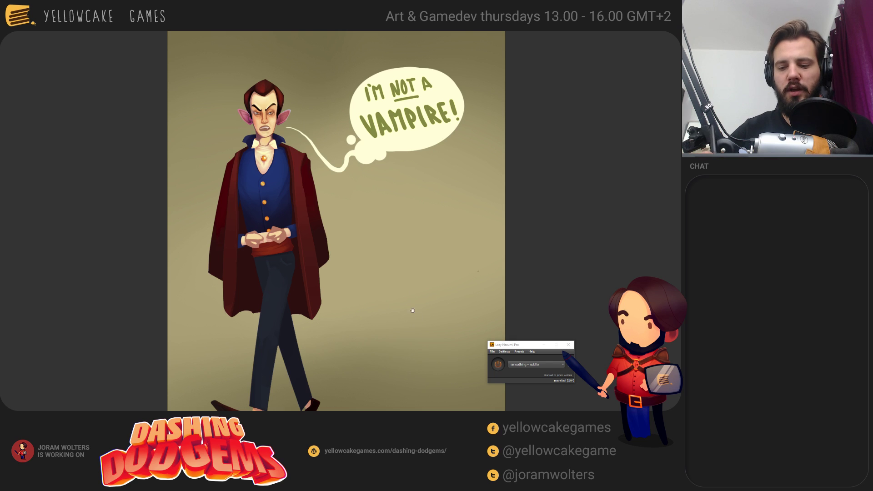
drag(421, 324, 414, 337)
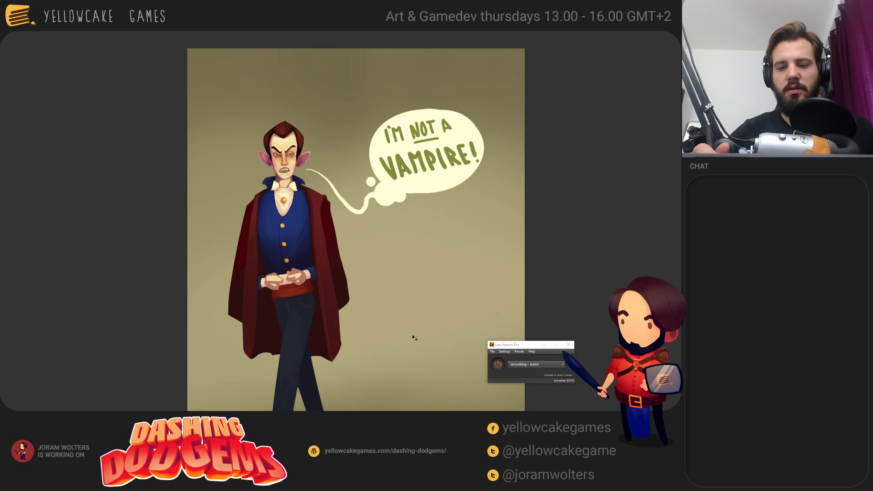
Step: Return to the sketch sheet around Betta and the bear, and move the Lazy Nezumi Pro window clear of the drawings
key(ctrl+Tab)
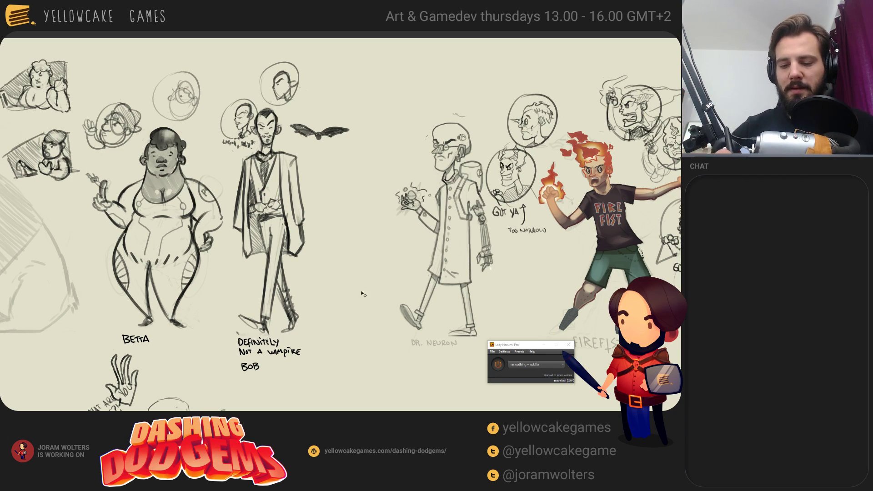
drag(384, 297, 437, 236)
mouse_move(446, 290)
mouse_down()
mouse_move(468, 242)
mouse_move(491, 230)
mouse_up()
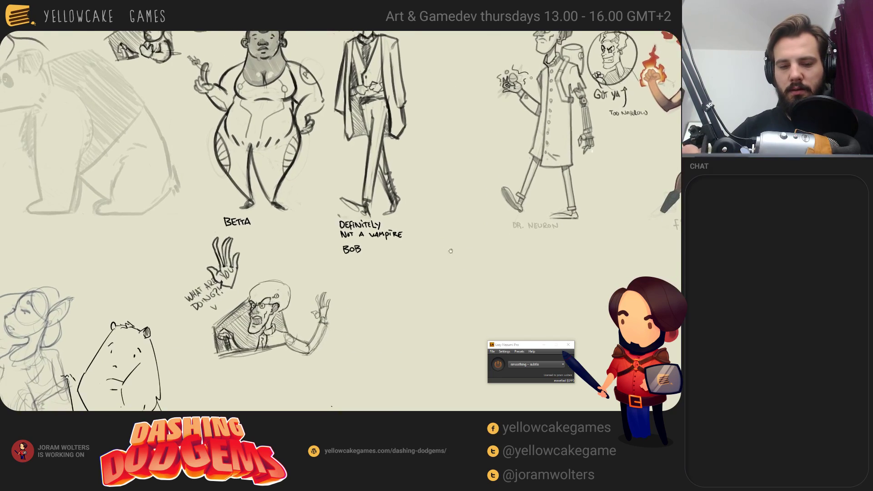
mouse_move(310, 225)
mouse_down()
mouse_move(412, 263)
mouse_move(629, 309)
mouse_up()
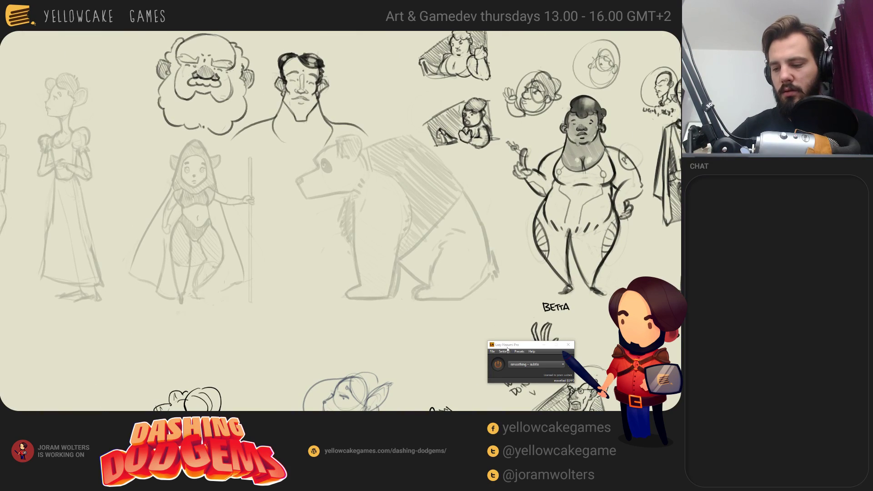
drag(507, 349, 29, 373)
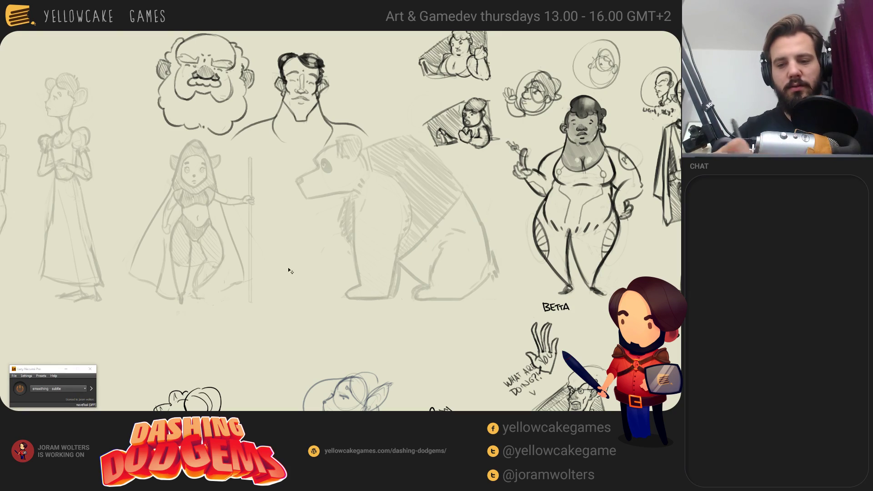
Step: Examine the lower sketches on the sheet, from the running figure and bearded head to the bear and the mouse characters
drag(520, 274, 75, 299)
mouse_move(660, 336)
mouse_down()
mouse_move(524, 317)
mouse_move(410, 325)
mouse_move(481, 92)
mouse_up()
mouse_move(456, 306)
mouse_down()
mouse_move(434, 253)
mouse_move(541, 242)
mouse_up()
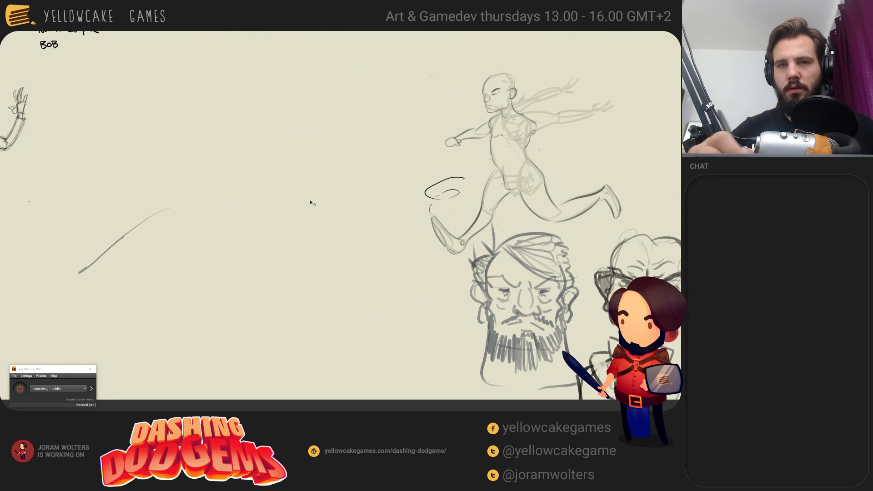
drag(206, 157, 538, 190)
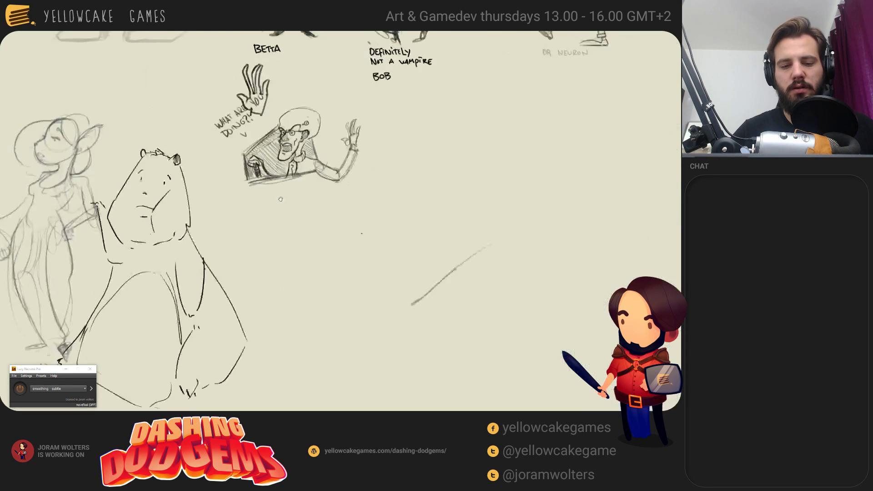
drag(255, 187, 480, 198)
drag(207, 193, 341, 208)
mouse_move(125, 199)
mouse_down()
mouse_move(333, 196)
mouse_move(477, 287)
mouse_up()
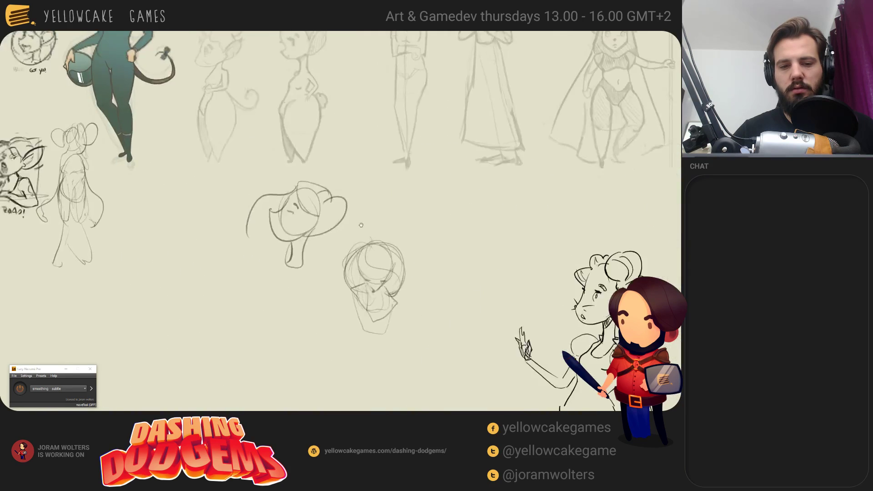
drag(159, 205, 455, 191)
mouse_move(227, 200)
mouse_down()
mouse_move(355, 218)
mouse_move(394, 206)
mouse_move(363, 190)
mouse_up()
Step: In the driver portraits document, move the large photo of the suited man off the portraits, beside the upper bat sketch
key(ctrl+Tab)
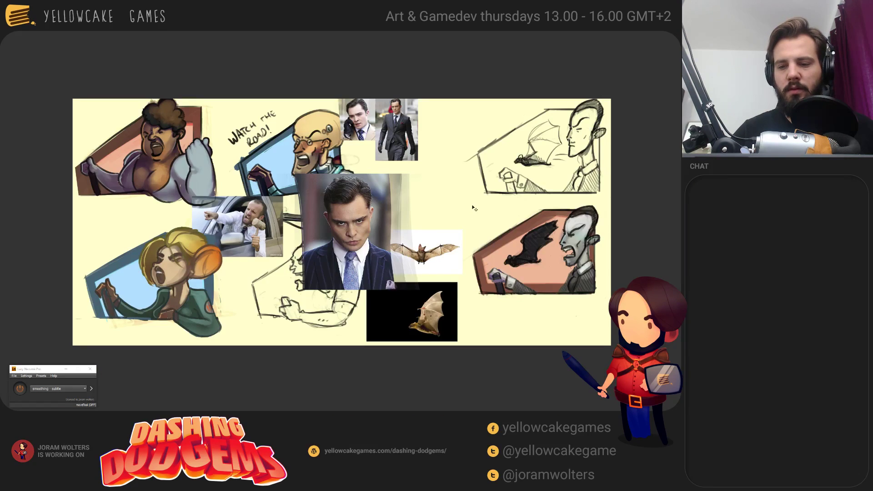
drag(470, 195, 418, 193)
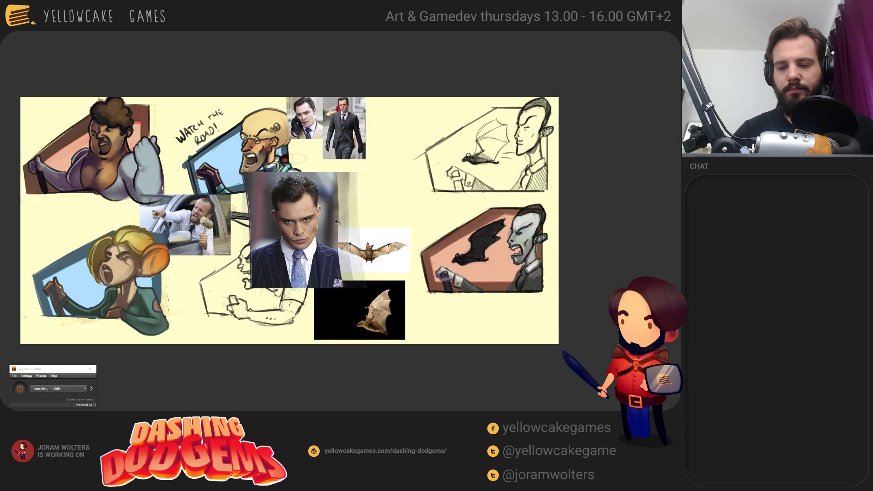
drag(310, 230, 398, 158)
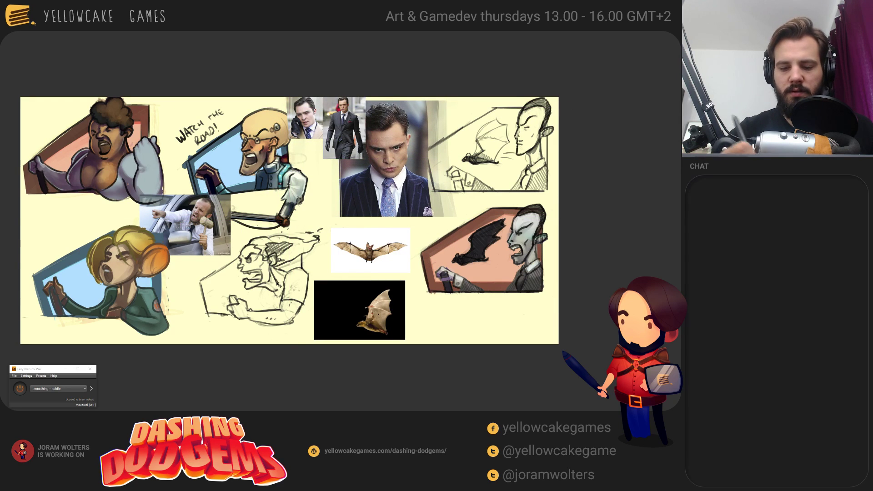
Step: Leave the full-screen view so the workspace panels show around the uncoloured sketch of the shouting driver with the swept-back hair, and activate the Brush tool
drag(318, 284, 334, 278)
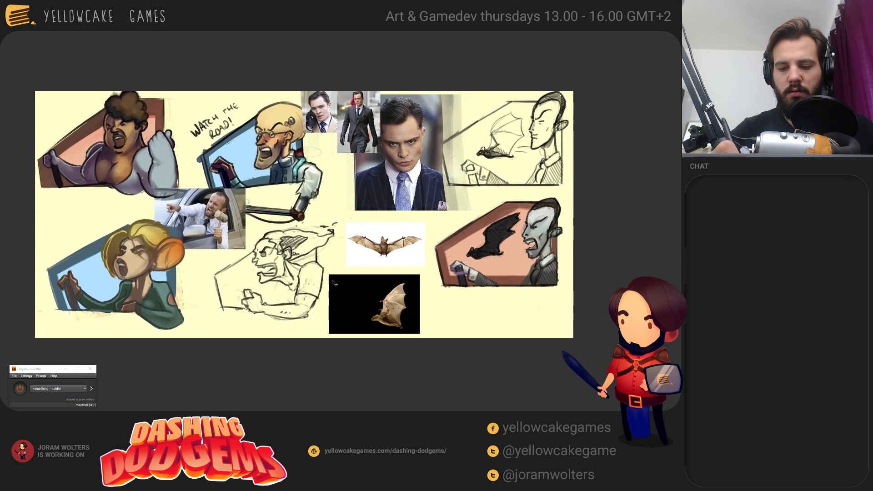
key(ctrl+plus)
key(ctrl+plus)
key(ctrl+plus)
drag(364, 201, 520, 77)
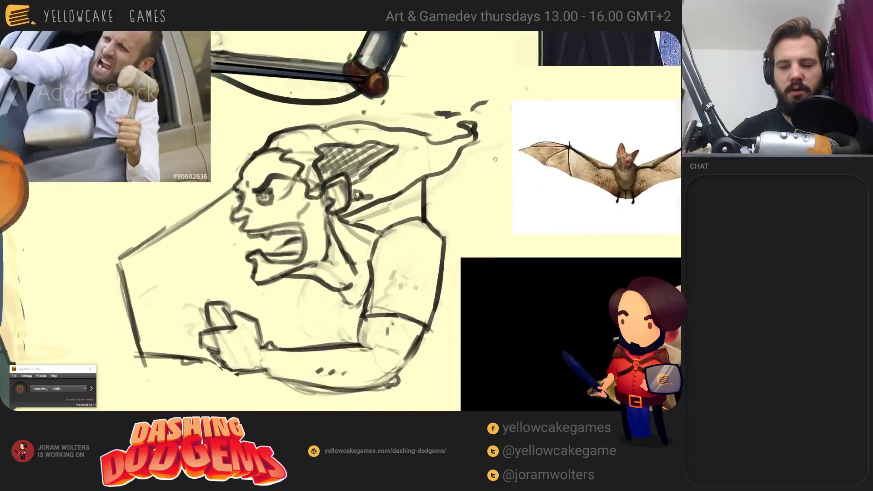
key(ctrl+minus)
key(f)
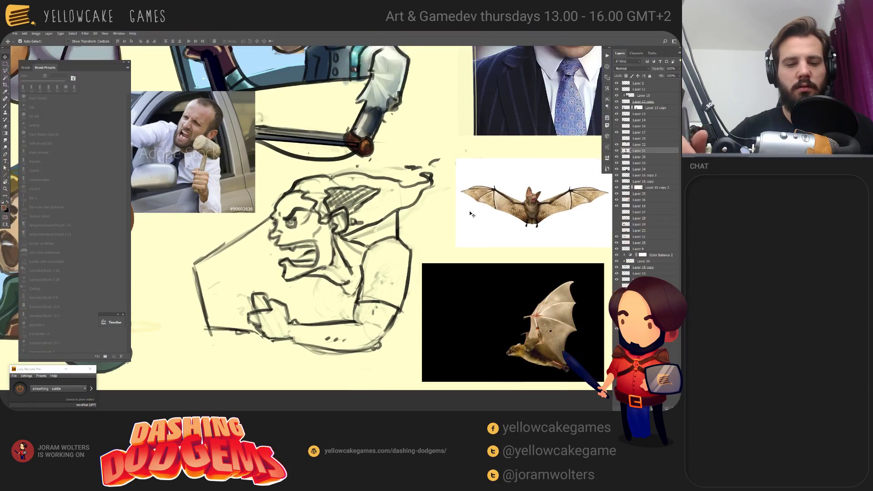
key(b)
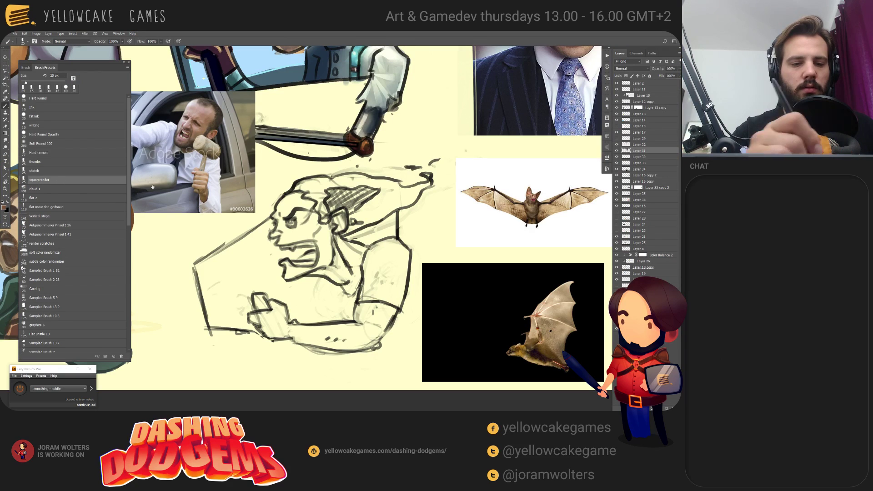
drag(423, 283, 461, 285)
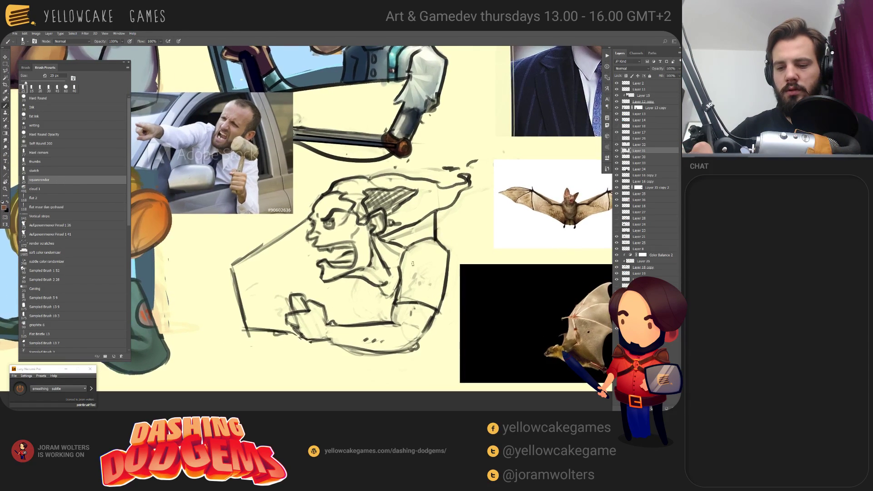
Step: Pick the shouting driver's line sketch layer, add a new empty layer beneath it, and ready the Brush for colouring
key(v)
click(398, 222)
drag(399, 222, 394, 206)
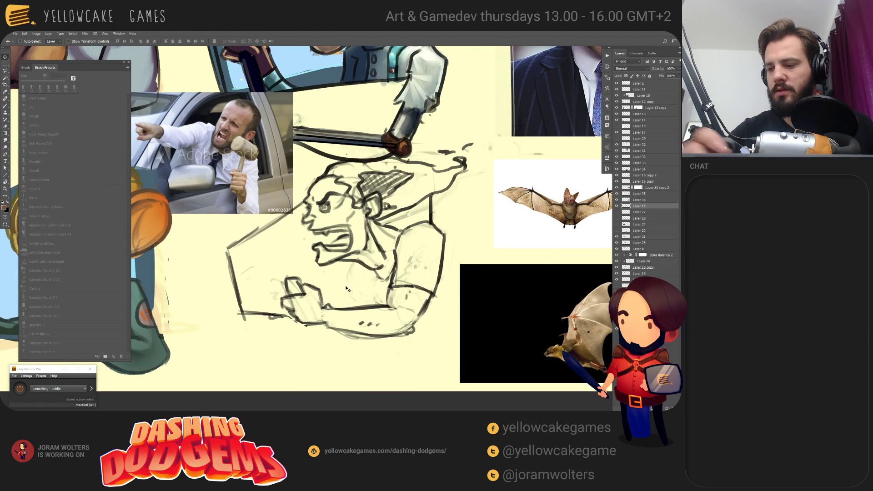
key(ctrl+z)
key(alt+bracketleft)
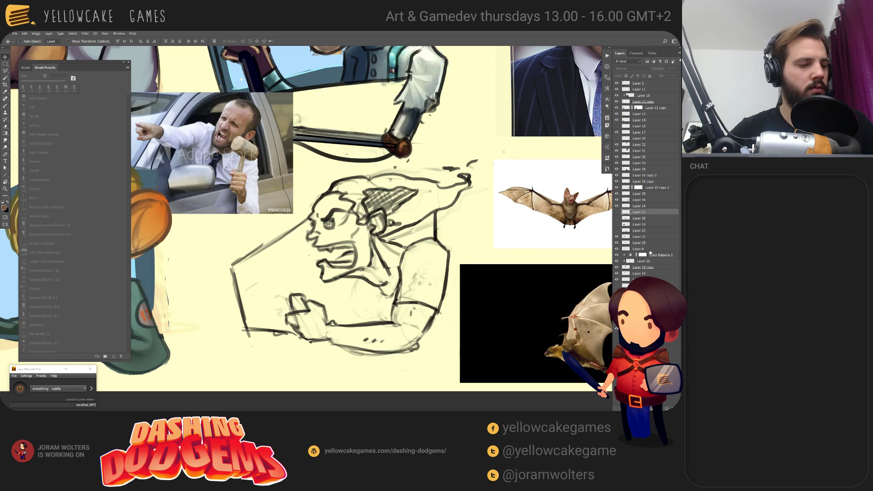
key(ctrl+shift+alt+n)
drag(443, 280, 459, 291)
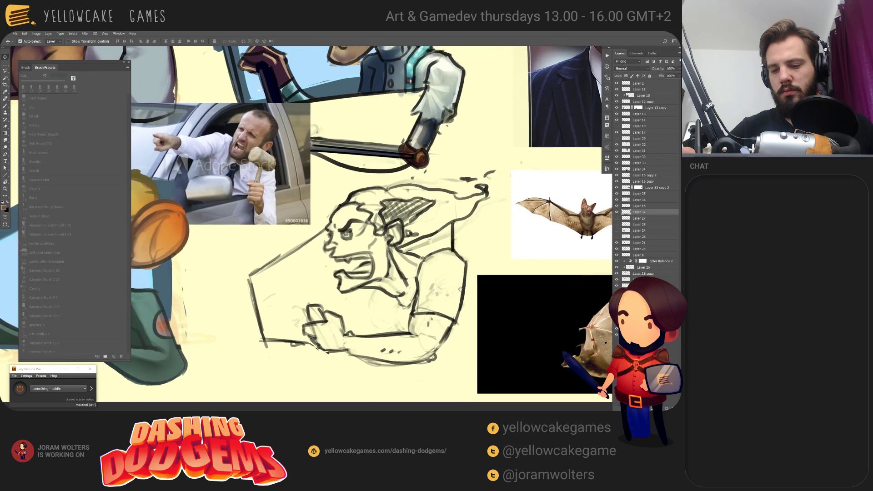
key(b)
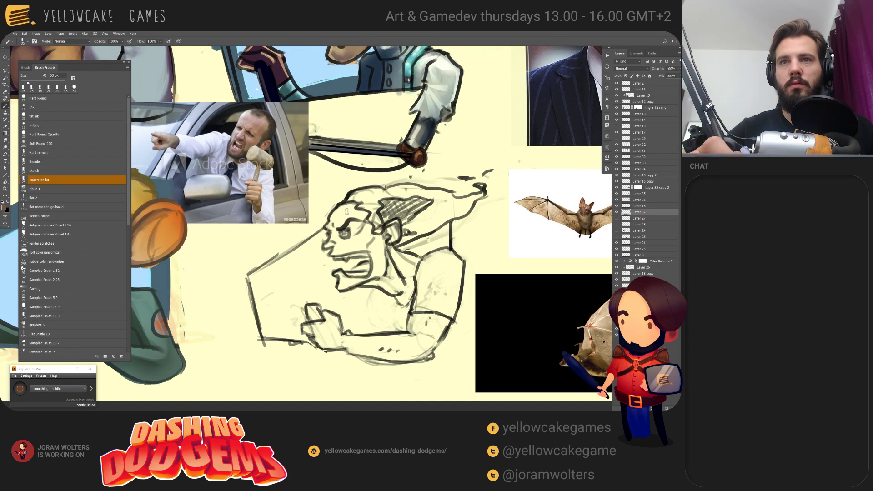
drag(349, 237, 335, 253)
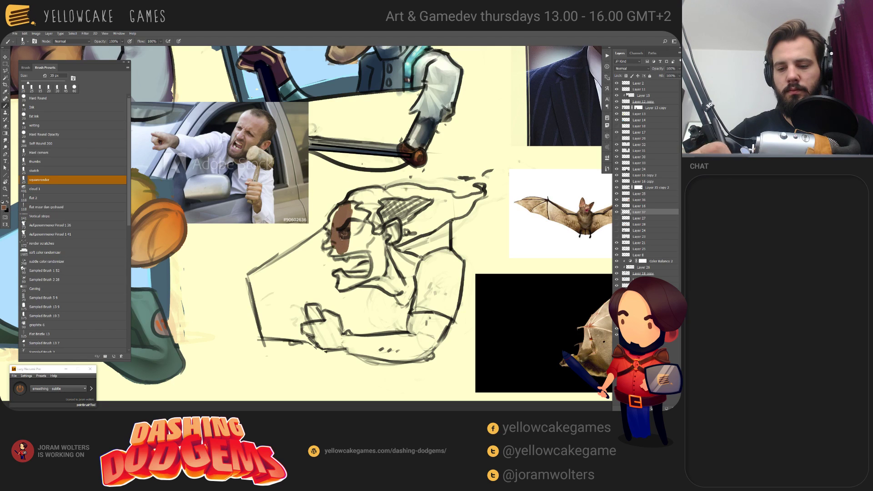
key(ctrl+z)
drag(251, 301, 400, 283)
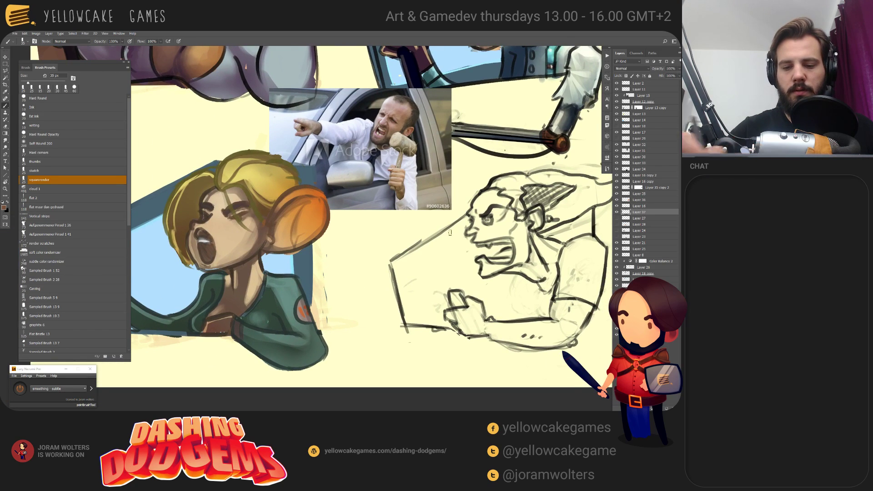
drag(506, 256, 364, 255)
mouse_move(365, 223)
mouse_down()
mouse_move(360, 205)
mouse_move(366, 228)
mouse_up()
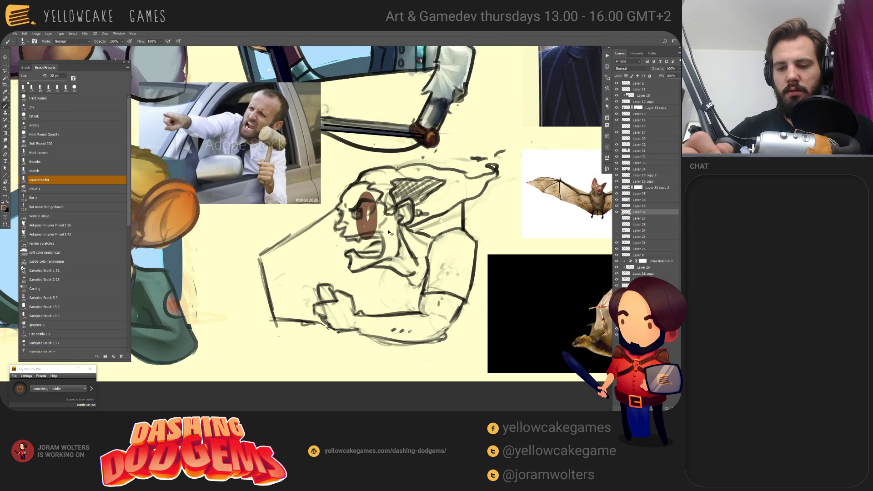
key(ctrl+z)
Step: Open the Coolorus 2.5 colour wheel extension
drag(325, 248, 425, 252)
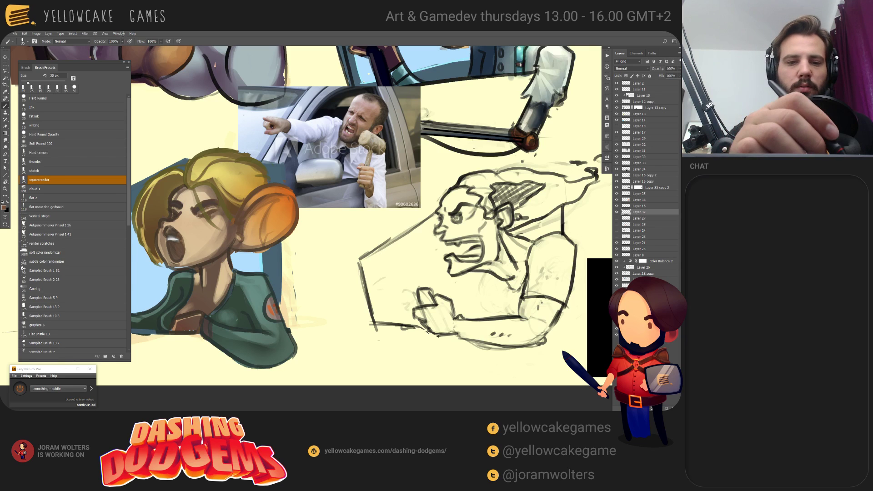
click(118, 33)
mouse_move(147, 58)
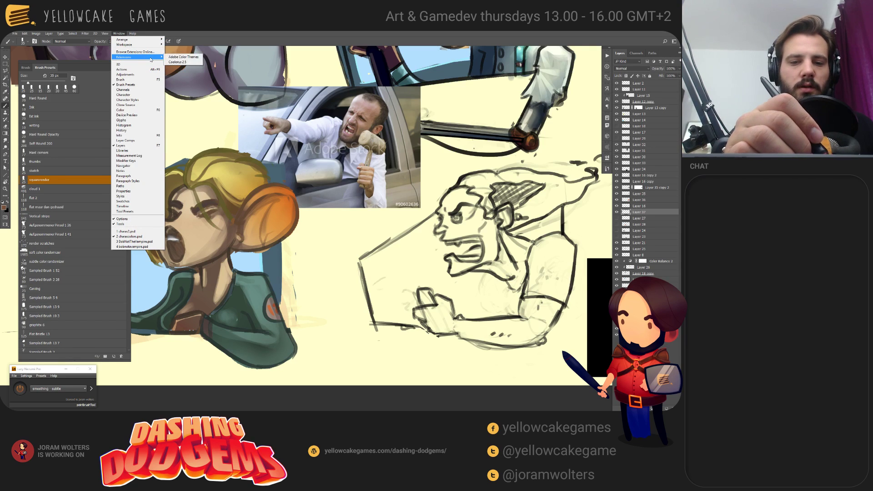
click(182, 64)
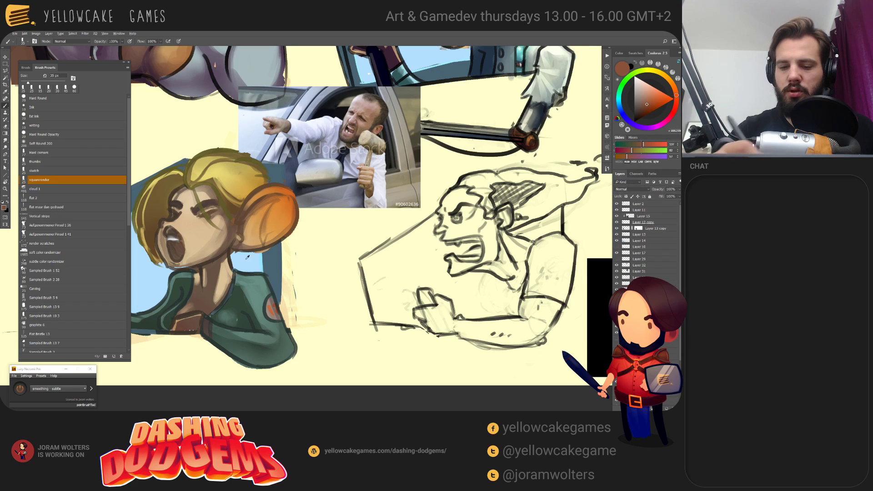
Step: Sample the blonde driver's skin colour, start painting the shouting driver's face with it, enlarge the brush, and choose a paler, less saturated tone
alt+click(203, 231)
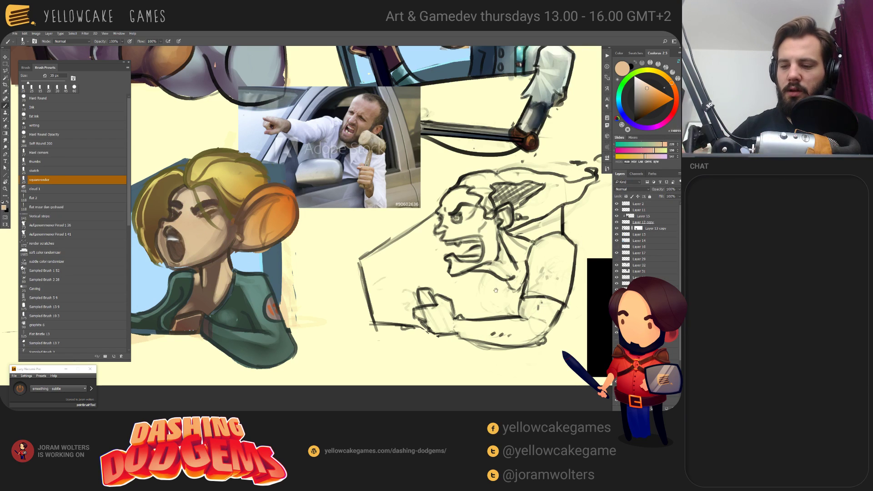
drag(497, 287, 384, 291)
mouse_move(348, 207)
mouse_down()
mouse_move(344, 249)
mouse_move(342, 210)
mouse_move(332, 213)
mouse_move(338, 220)
mouse_up()
key(bracketright)
key(bracketright)
key(bracketright)
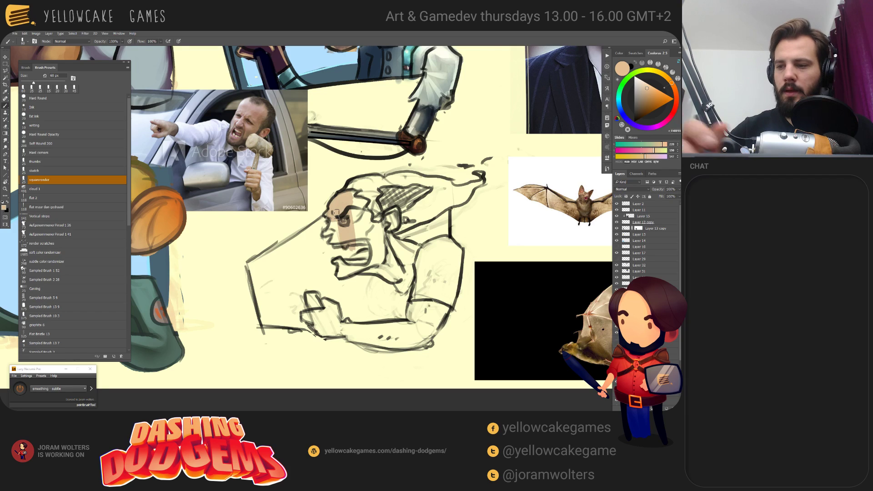
click(642, 87)
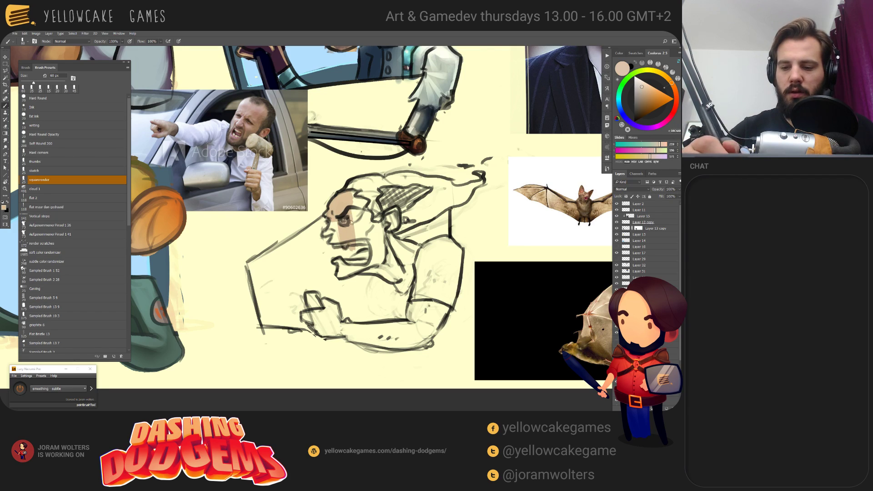
Step: Paint the shouting driver's face, neck, ear, hand and forearm with the pale skin tone beneath the line art
mouse_move(355, 205)
mouse_down()
mouse_move(350, 234)
mouse_move(346, 200)
mouse_move(331, 223)
mouse_move(334, 236)
mouse_move(377, 234)
mouse_move(364, 200)
mouse_move(385, 255)
mouse_move(379, 271)
mouse_move(370, 239)
mouse_up()
mouse_move(344, 270)
mouse_down()
mouse_move(339, 263)
mouse_move(404, 279)
mouse_up()
mouse_move(389, 248)
mouse_down()
mouse_move(410, 278)
mouse_move(402, 269)
mouse_move(402, 289)
mouse_up()
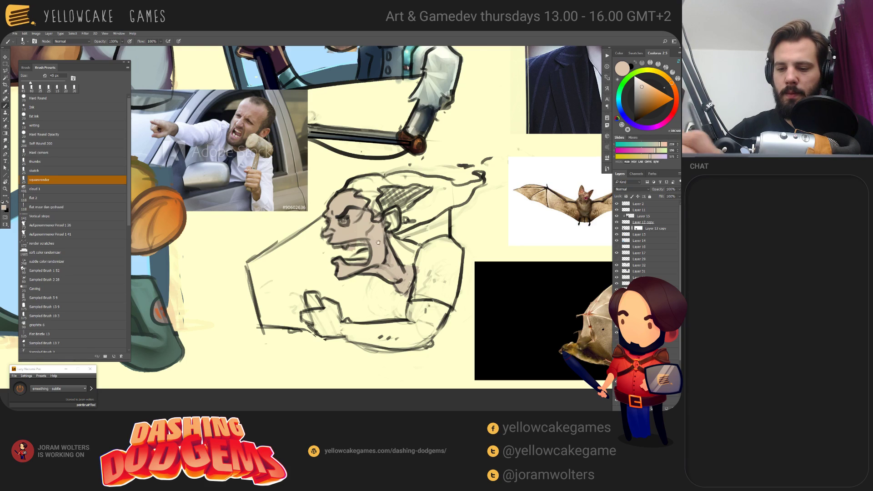
mouse_move(395, 245)
mouse_down()
mouse_move(411, 260)
mouse_move(415, 251)
mouse_up()
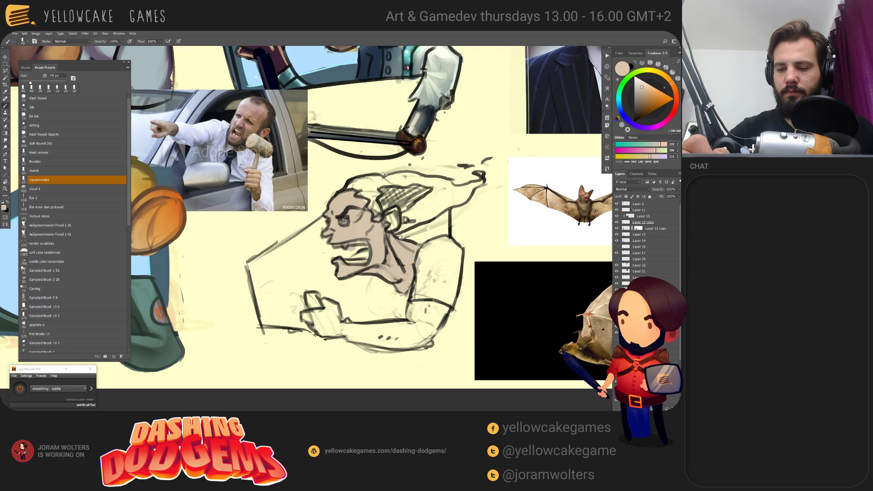
drag(400, 236, 394, 218)
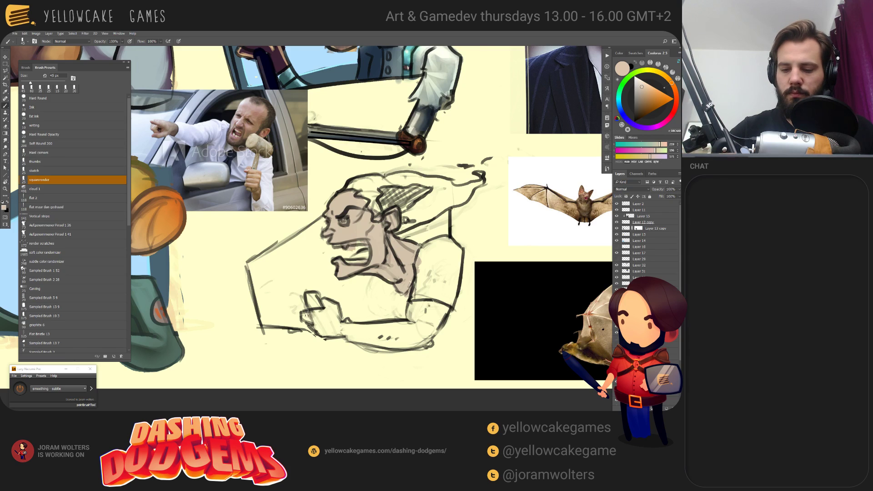
mouse_move(305, 314)
mouse_down()
mouse_move(389, 346)
mouse_move(421, 329)
mouse_move(391, 325)
mouse_move(359, 340)
mouse_move(409, 344)
mouse_move(436, 273)
mouse_move(415, 310)
mouse_move(446, 312)
mouse_move(420, 311)
mouse_up()
Step: Warm up the painted skin with a Hue/Saturation adjustment, shifting the hue and raising the saturation
key(alt)
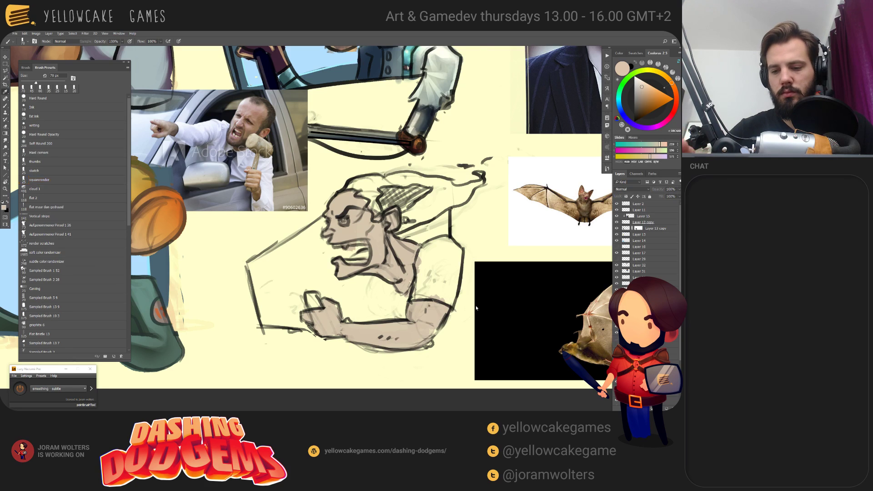
key(ctrl+u)
drag(355, 201, 537, 162)
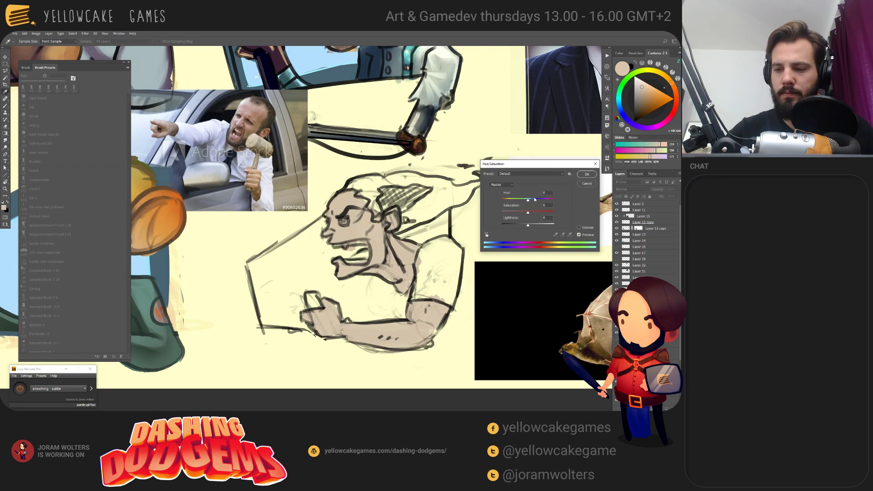
drag(535, 199, 533, 201)
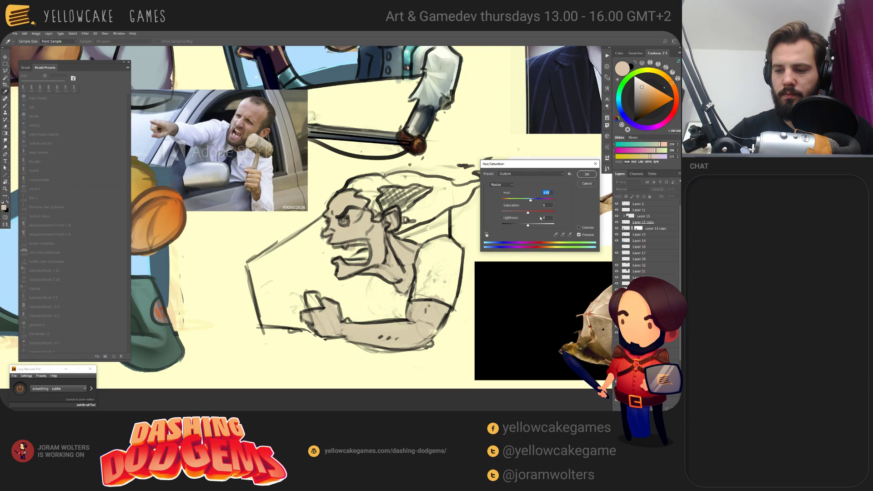
drag(537, 212, 529, 202)
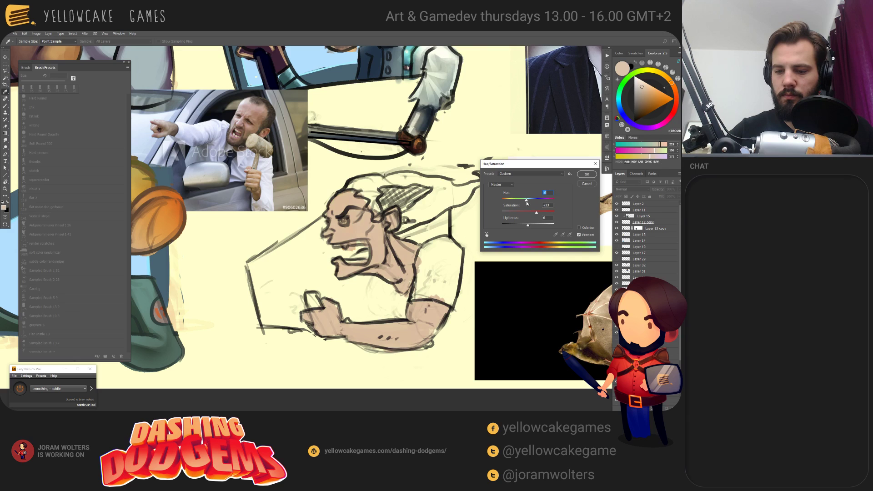
drag(526, 202, 529, 228)
click(586, 174)
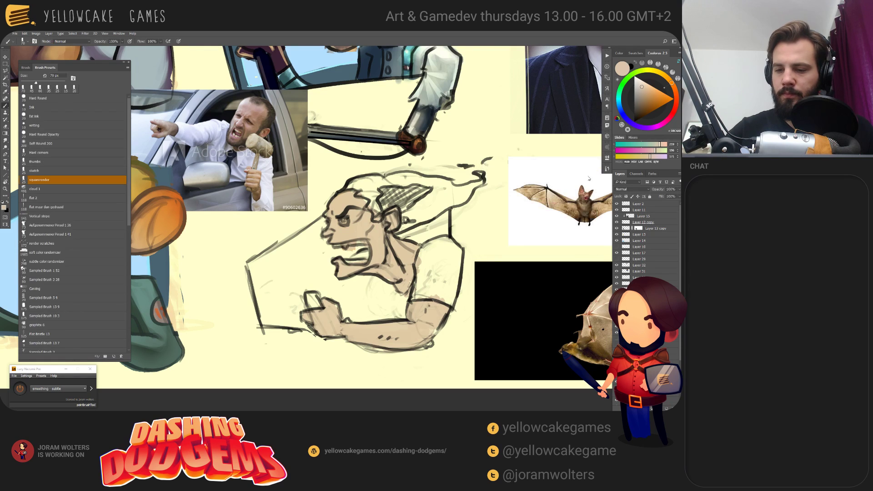
Step: In the character sketch sheet, find the painted Firefist figure and sample the orange and red of his flaming hair
mouse_move(477, 256)
mouse_down()
mouse_move(475, 296)
mouse_move(132, 337)
mouse_up()
key(ctrl+Tab)
drag(518, 328, 164, 284)
drag(523, 305, 252, 298)
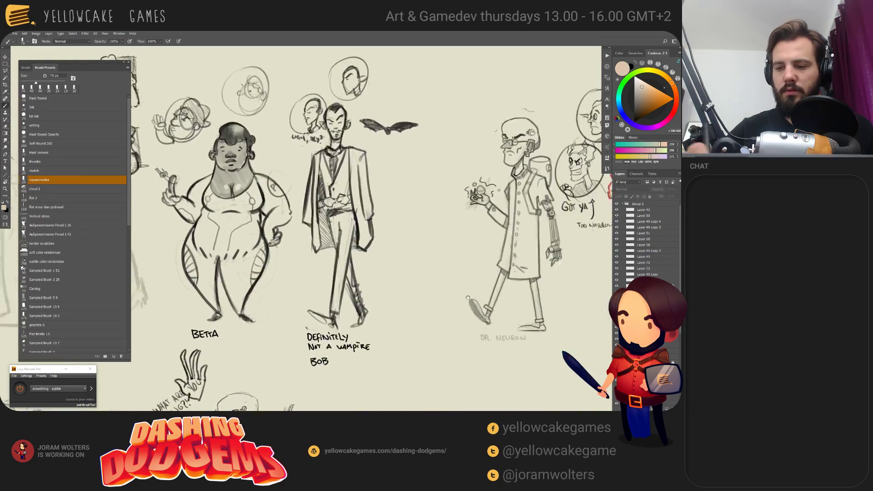
drag(468, 298, 100, 309)
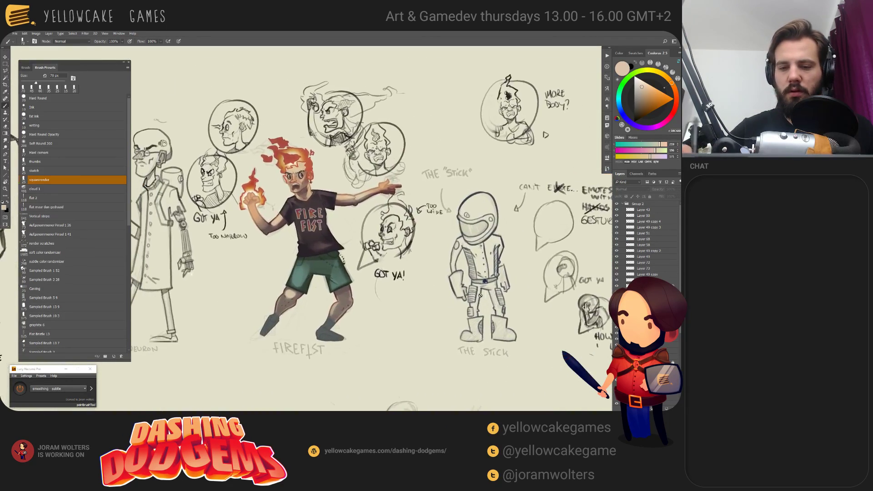
click(298, 157)
click(342, 174)
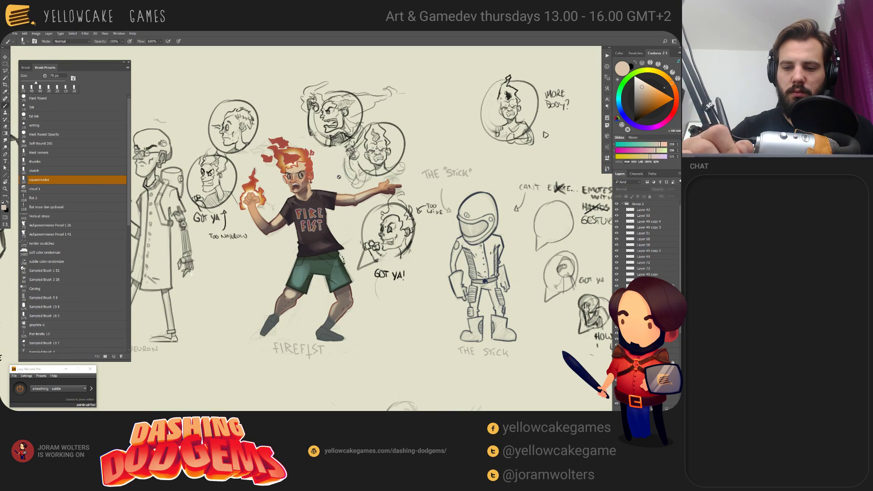
alt+click(301, 152)
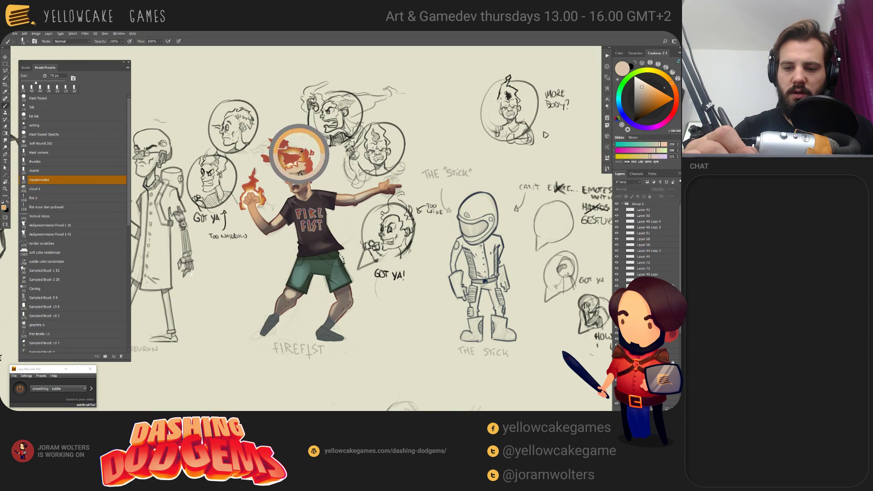
alt+click(302, 152)
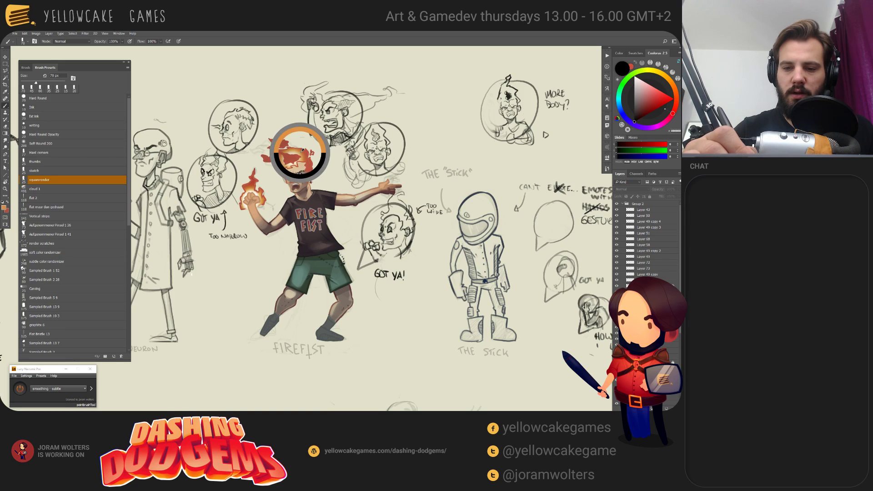
Step: Back in the driver portraits document, paint the hatched side of the shouting driver's hair above the ear in the sampled red
key(ctrl+Tab)
mouse_move(427, 252)
mouse_down()
mouse_move(432, 265)
mouse_move(423, 232)
mouse_move(398, 270)
mouse_move(427, 284)
mouse_move(416, 275)
mouse_up()
key(x)
drag(380, 227, 439, 218)
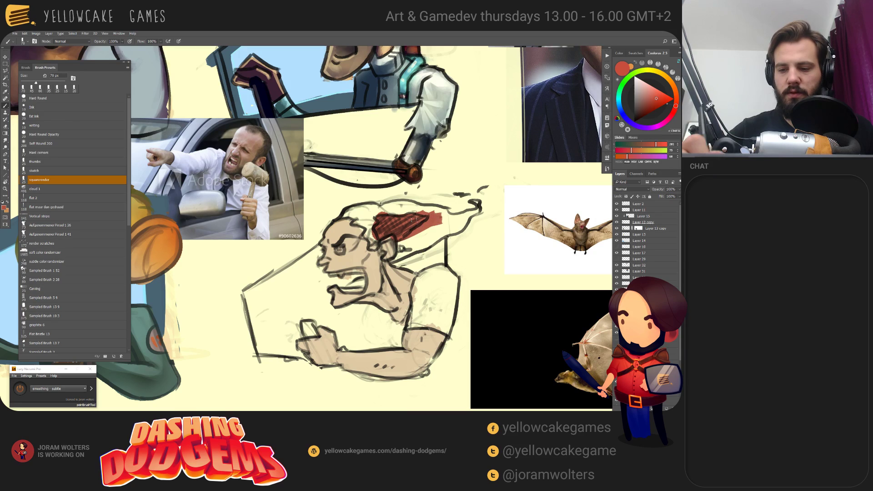
Step: Paint the rest of the swept-back hair orange out to its curled tip, and erase the paint spilling past the tip's outline
mouse_move(348, 212)
mouse_down()
mouse_move(368, 213)
mouse_move(374, 248)
mouse_move(371, 210)
mouse_move(452, 212)
mouse_move(397, 258)
mouse_move(419, 241)
mouse_up()
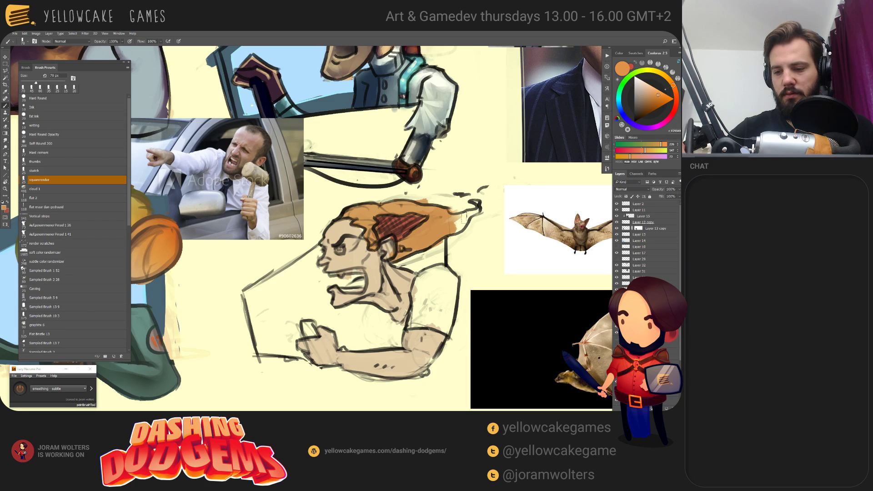
mouse_move(452, 221)
mouse_down()
mouse_move(475, 216)
mouse_move(459, 228)
mouse_move(481, 206)
mouse_up()
key(e)
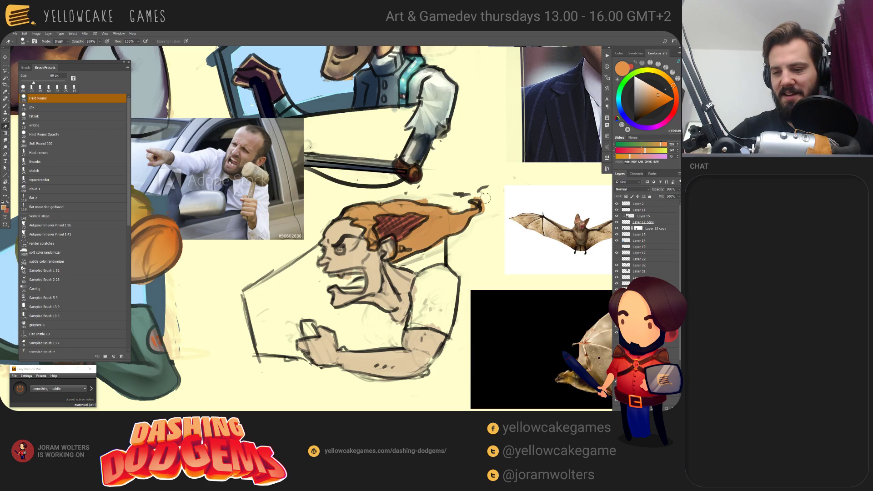
drag(485, 198, 485, 221)
key(b)
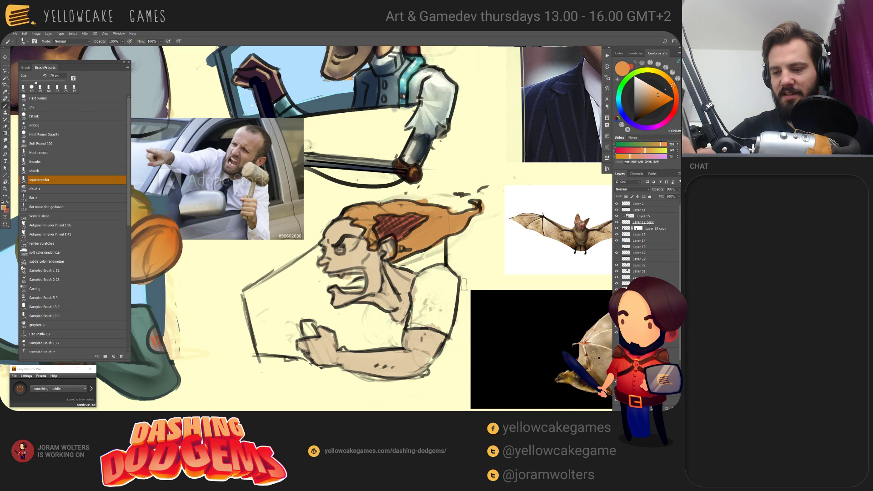
Step: In the character sketch sheet, sample the dark colour of the painted Firefist figure's T-shirt
mouse_move(472, 274)
mouse_down()
mouse_move(483, 222)
mouse_move(492, 229)
mouse_up()
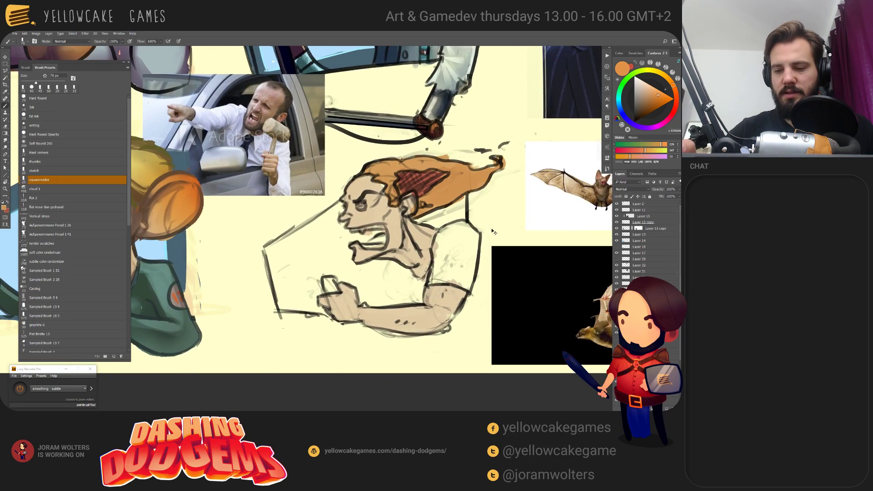
key(ctrl+Tab)
key(ctrl+Tab)
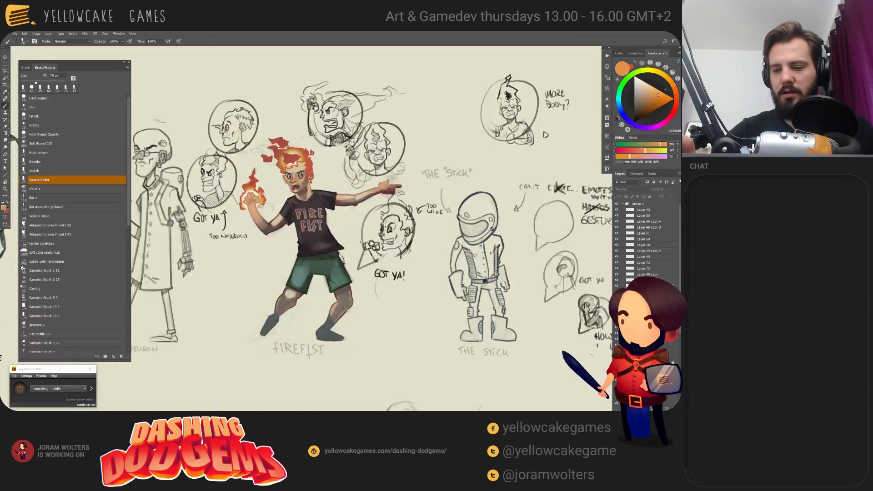
alt+drag(328, 244, 321, 244)
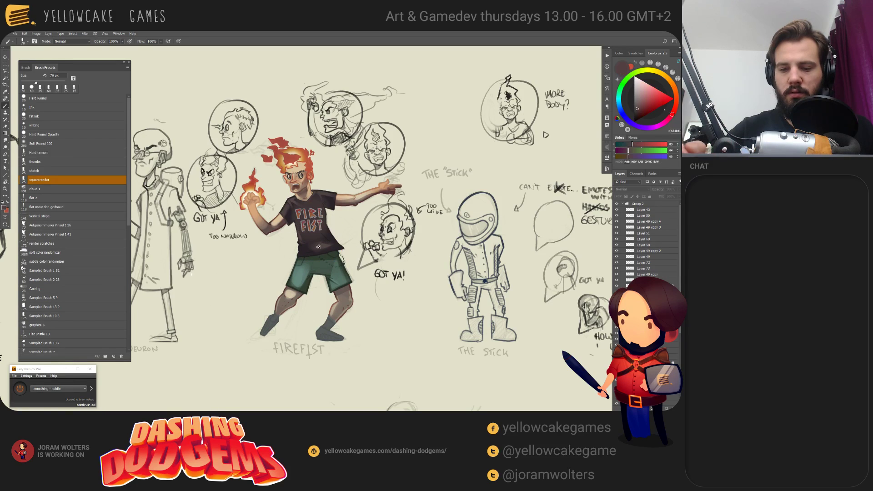
Step: Back in the driver portraits document, fill the shouting driver's short sleeve with the sampled dark shirt colour
key(ctrl+Tab)
key(ctrl+Tab)
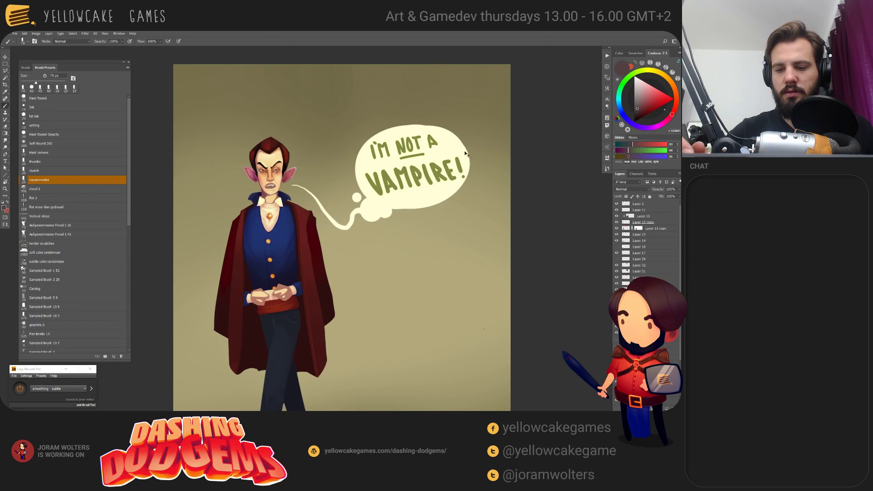
mouse_move(449, 236)
mouse_down()
mouse_move(432, 279)
mouse_move(448, 232)
mouse_up()
mouse_move(440, 275)
mouse_down()
mouse_move(460, 225)
mouse_move(443, 234)
mouse_move(475, 243)
mouse_move(464, 273)
mouse_move(455, 285)
mouse_move(430, 275)
mouse_move(473, 293)
mouse_move(460, 302)
mouse_up()
Step: Switch to the portrait's line-art layer and set up a smaller black brush for outlining
key(v)
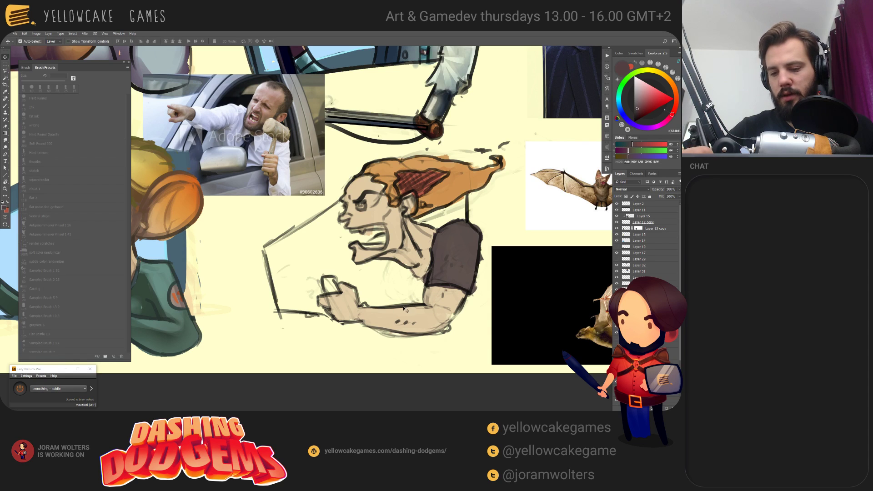
drag(407, 309, 402, 292)
key(ctrl+z)
key(b)
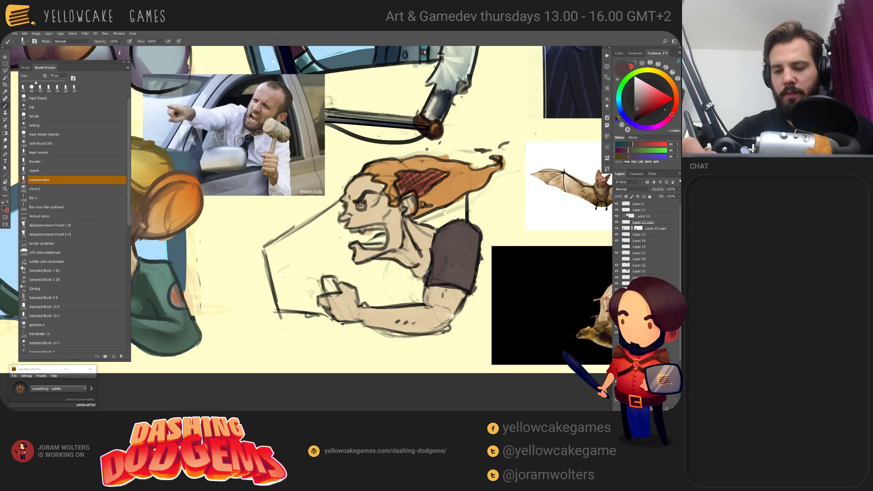
key(bracketleft)
key(bracketleft)
key(bracketleft)
key(bracketleft)
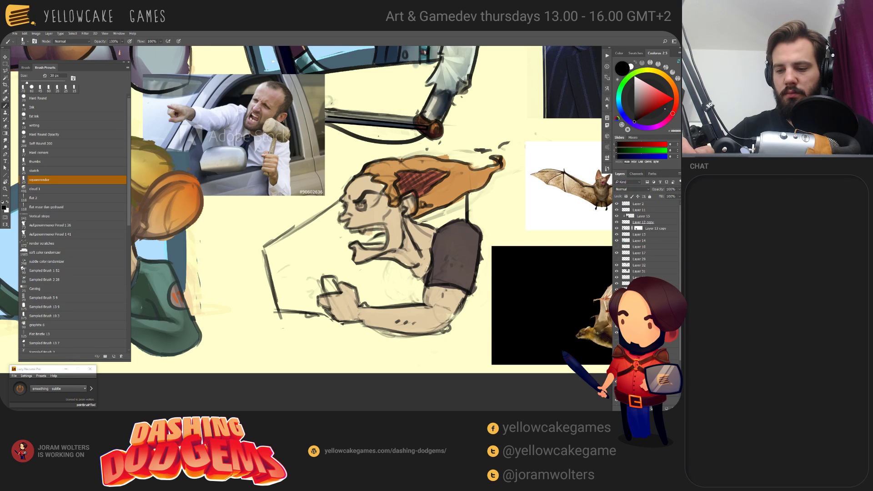
Step: Try outlining the shoulder and the shirt's chest with black strokes between the neck and the sleeve
mouse_move(454, 220)
mouse_down()
mouse_move(423, 218)
mouse_move(451, 220)
mouse_move(440, 221)
mouse_up()
key(ctrl+z)
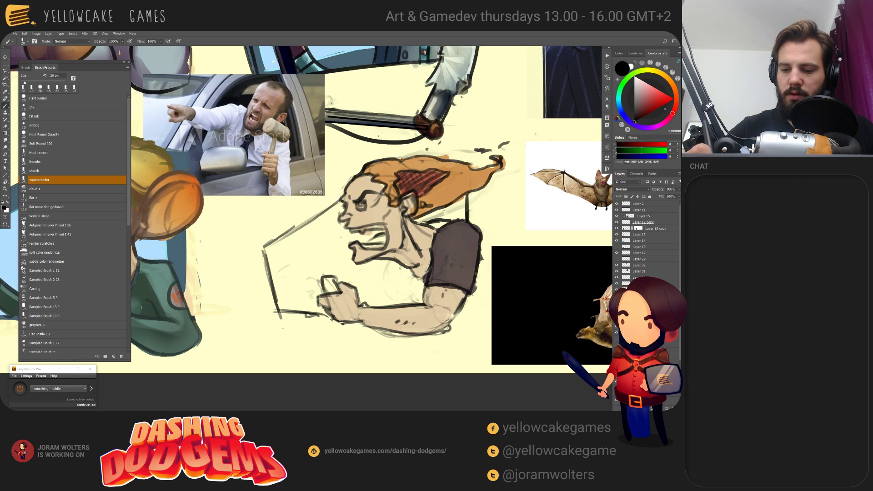
mouse_move(387, 264)
mouse_down()
mouse_move(407, 299)
mouse_move(429, 283)
mouse_up()
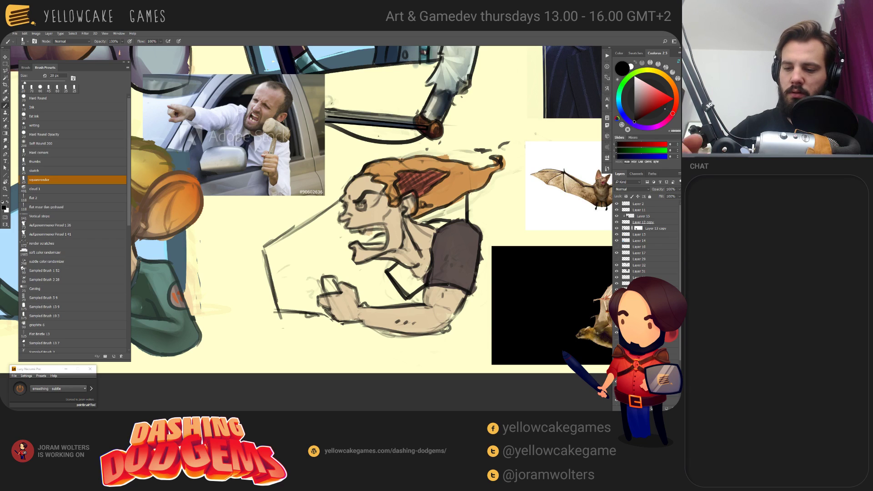
key(ctrl+z)
key(ctrl+z)
key(ctrl+z)
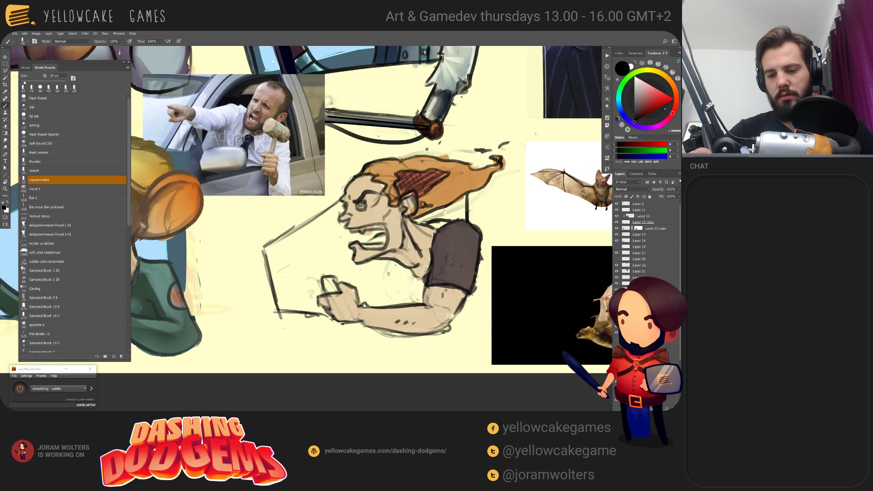
Step: Draw black outlines for the neckline and chest above the forearm, and add the thumb outline on the raised hand
mouse_move(389, 274)
mouse_down()
mouse_move(423, 290)
mouse_move(408, 298)
mouse_move(405, 291)
mouse_move(403, 304)
mouse_up()
key(ctrl+z)
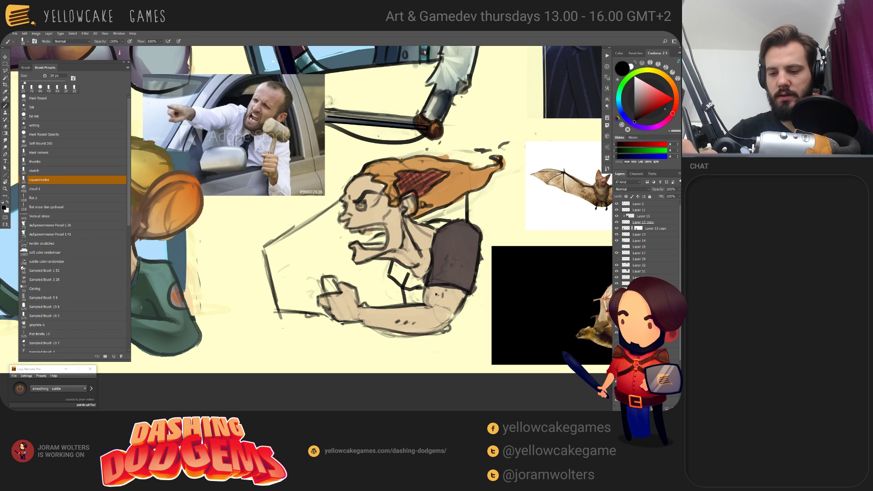
key(ctrl+z)
drag(404, 273, 402, 306)
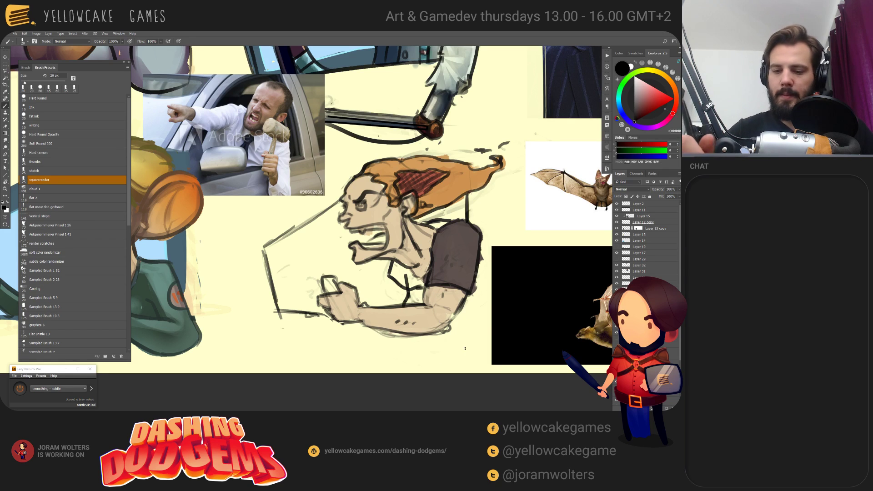
mouse_move(381, 306)
mouse_down()
mouse_move(397, 275)
mouse_move(405, 305)
mouse_up()
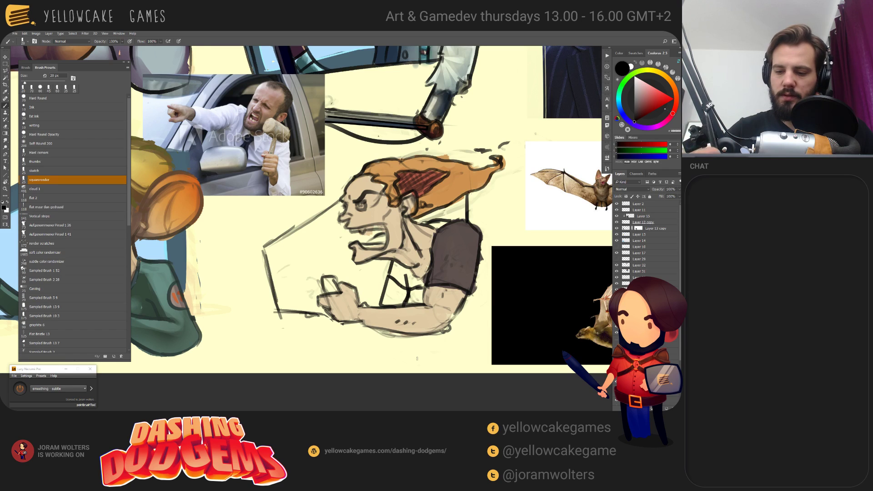
mouse_move(452, 250)
mouse_down()
mouse_move(479, 251)
mouse_move(499, 282)
mouse_move(449, 292)
mouse_move(472, 279)
mouse_move(446, 267)
mouse_move(462, 271)
mouse_up()
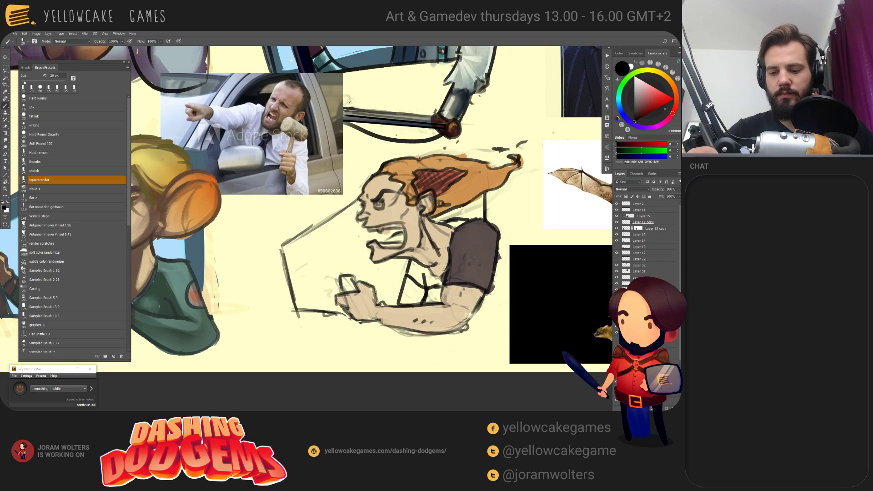
mouse_move(355, 276)
mouse_down()
mouse_move(362, 283)
mouse_move(326, 288)
mouse_up()
drag(326, 288, 337, 292)
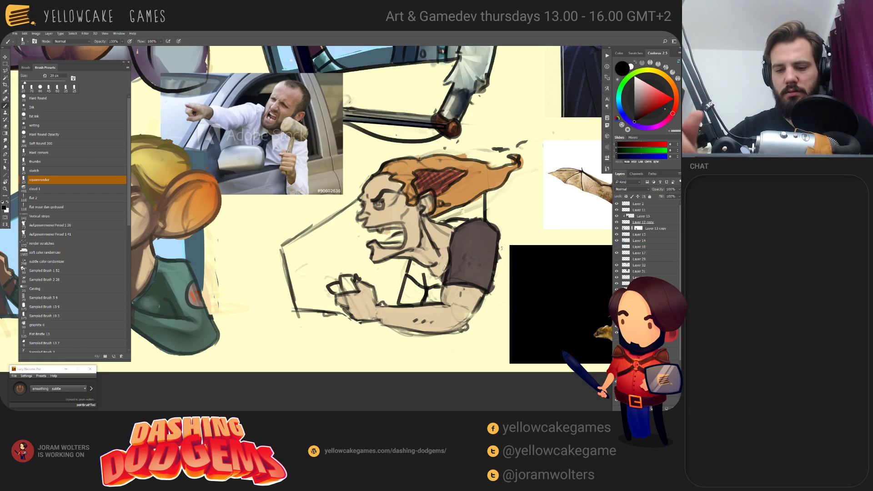
Step: Try lettering "GOGO" in black below the driver's forearm
mouse_move(319, 339)
mouse_down()
mouse_move(311, 350)
mouse_move(328, 343)
mouse_move(348, 352)
mouse_move(363, 342)
mouse_up()
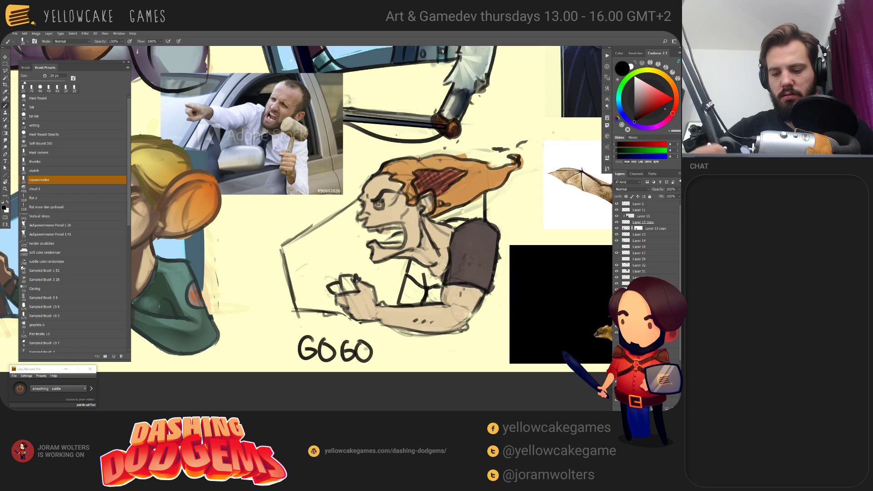
key(ctrl+z)
key(ctrl+z)
key(ctrl+z)
key(ctrl+z)
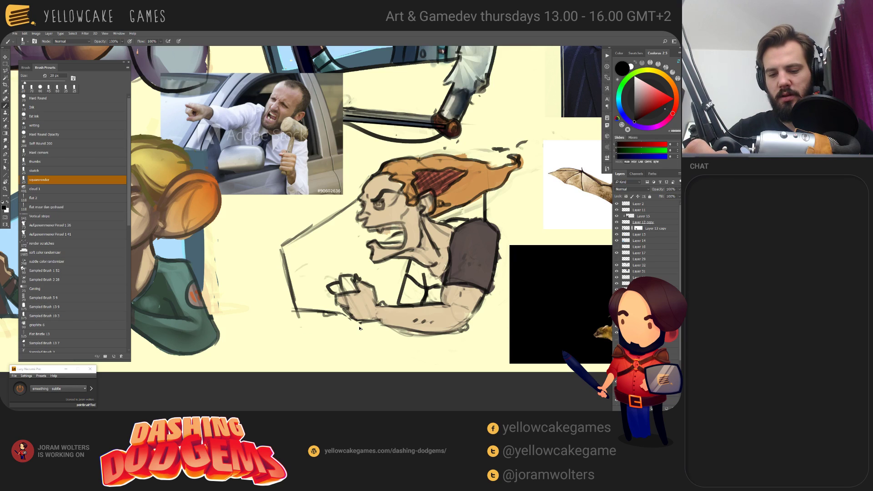
Step: On the portrait's colour layer, touch up skin tone along the forearm's upper edge and fill the chest with the sleeve's dark colour
key(v)
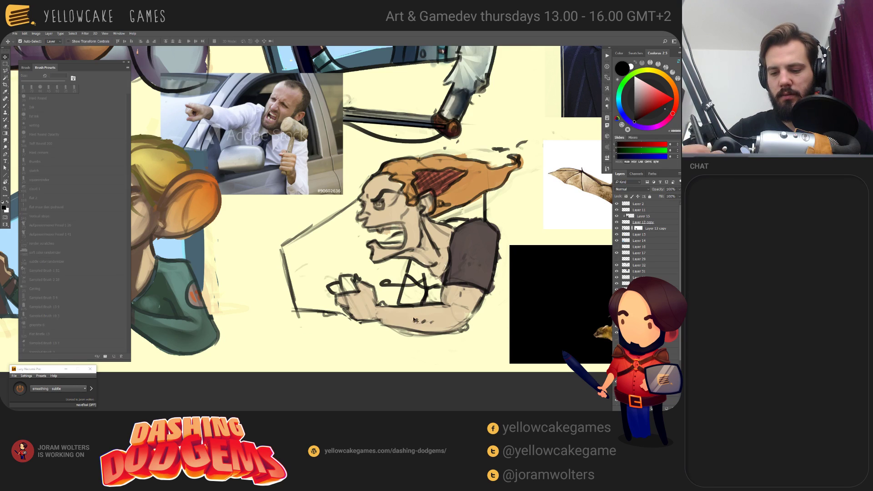
key(ctrl+z)
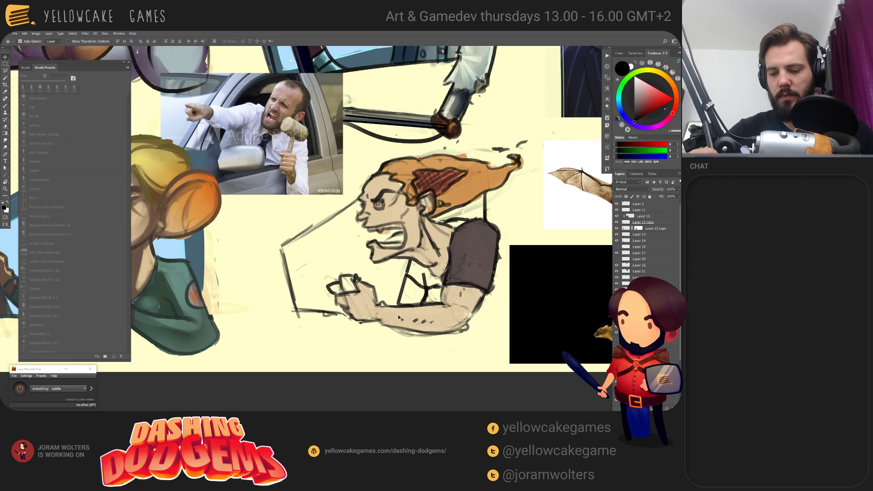
key(b)
alt+click(414, 311)
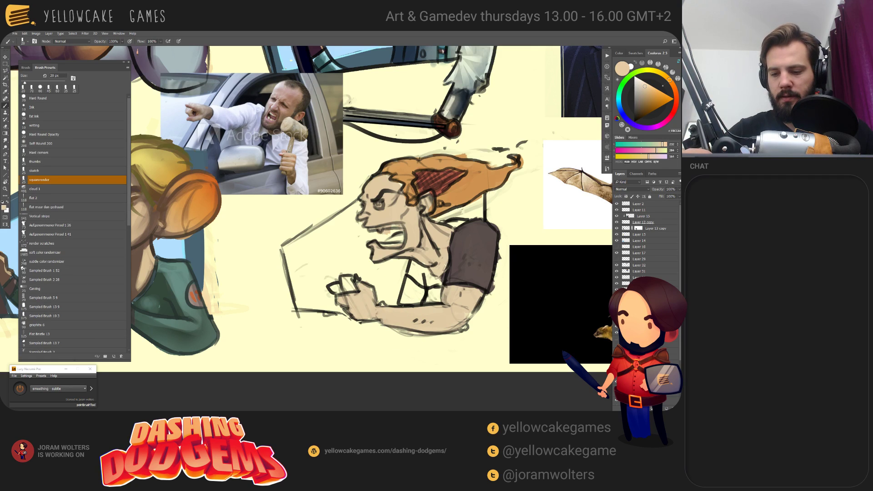
mouse_move(400, 302)
mouse_down()
mouse_move(413, 283)
mouse_move(426, 282)
mouse_move(415, 304)
mouse_up()
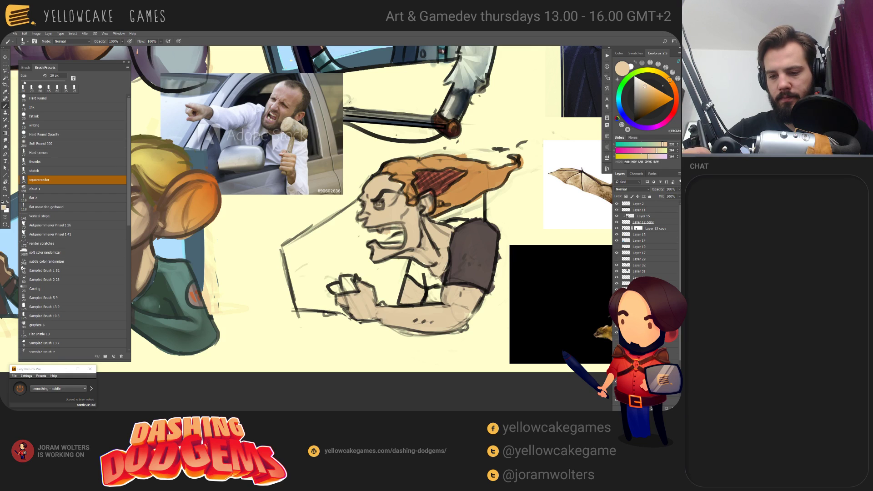
alt+click(479, 282)
mouse_move(418, 265)
mouse_down()
mouse_move(409, 271)
mouse_move(416, 279)
mouse_move(420, 269)
mouse_move(421, 287)
mouse_move(441, 286)
mouse_move(438, 303)
mouse_move(440, 281)
mouse_up()
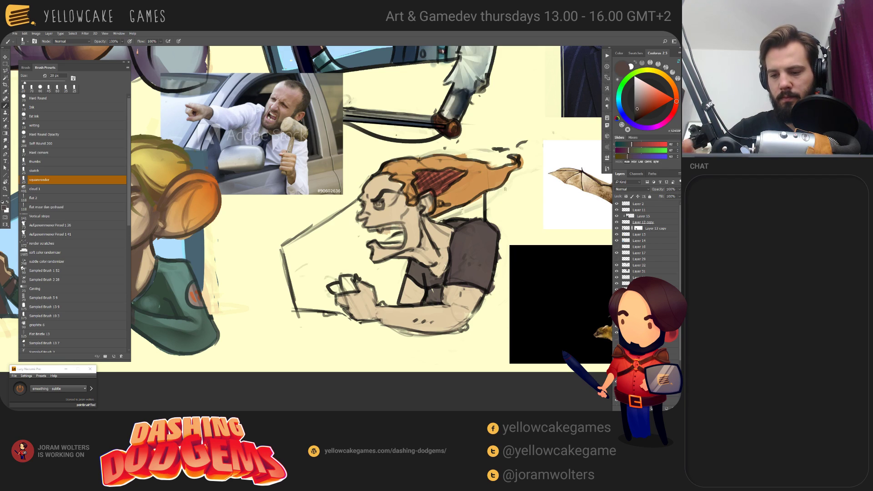
Step: Try to erase paint along the front of the driver's hair with the Eraser
drag(508, 230, 459, 226)
key(e)
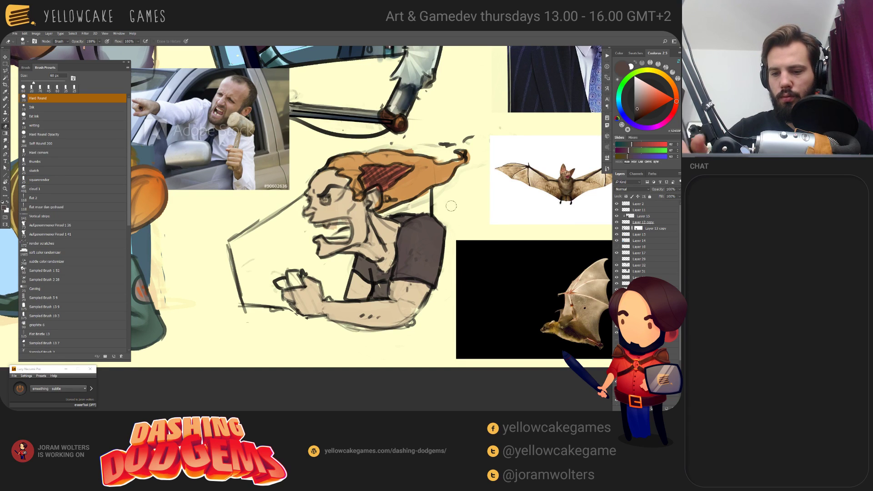
click(343, 154)
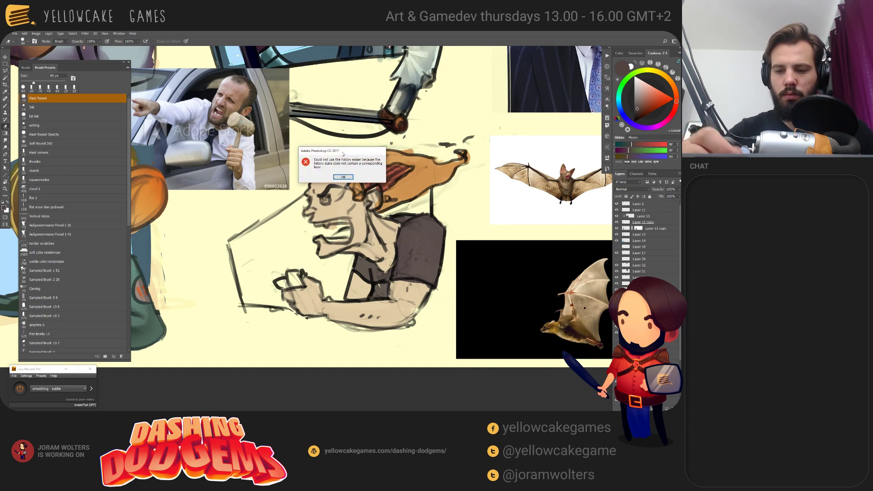
click(343, 176)
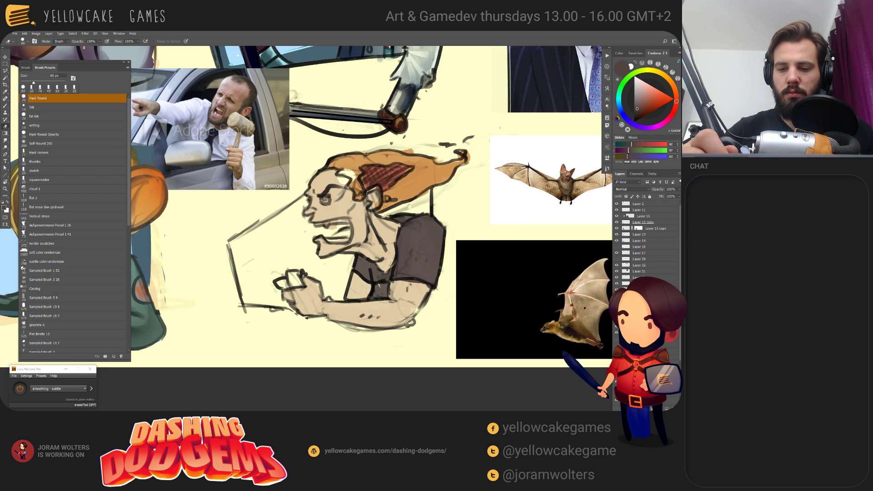
Step: Paint the tongue inside the shouting mouth in a muted red based on the hair colours, and resample the skin tone
alt+scroll(364, 212, up, 2)
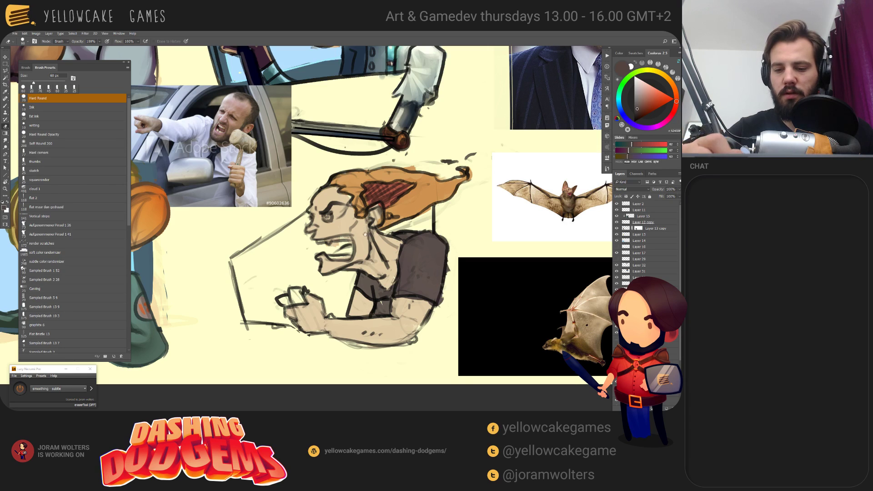
alt+scroll(377, 223, up, 2)
key(b)
alt+click(382, 229)
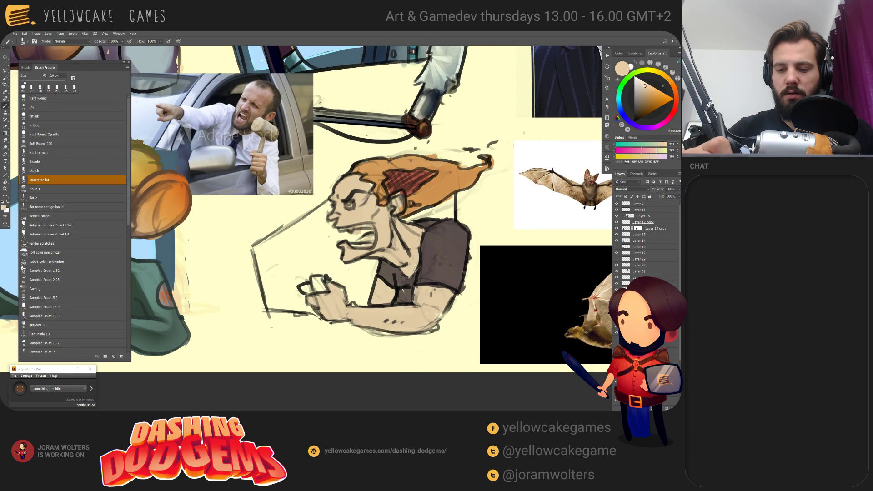
alt+click(404, 190)
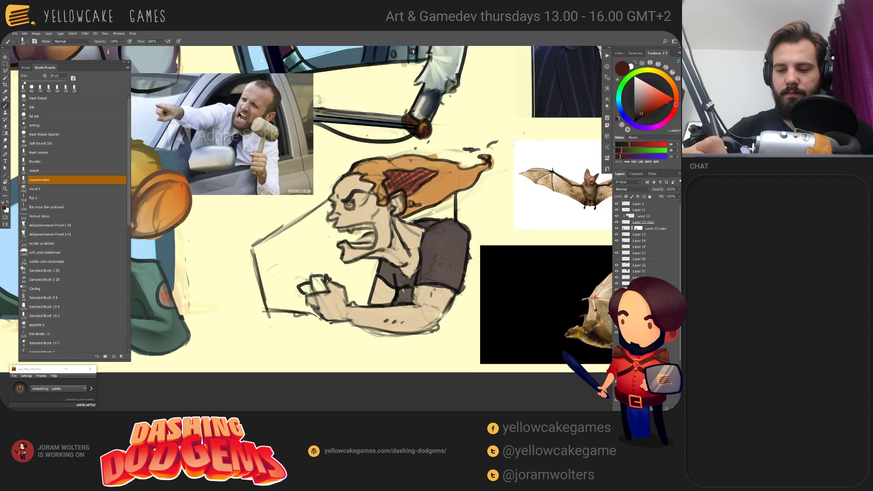
drag(366, 239, 380, 238)
alt+click(374, 239)
alt+click(391, 191)
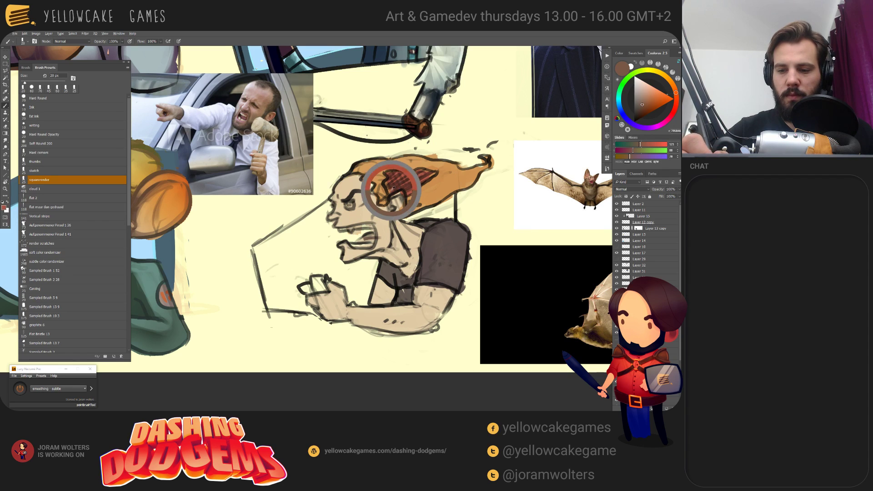
alt+click(366, 239)
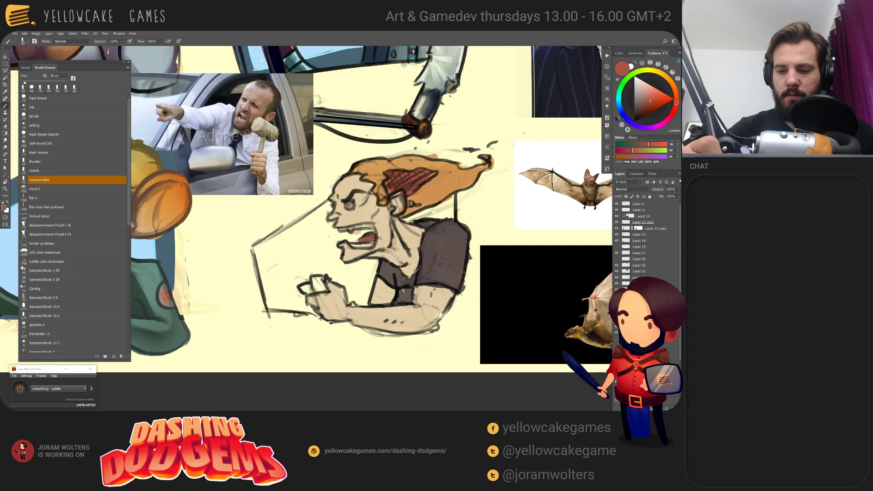
drag(381, 230, 379, 243)
alt+click(392, 235)
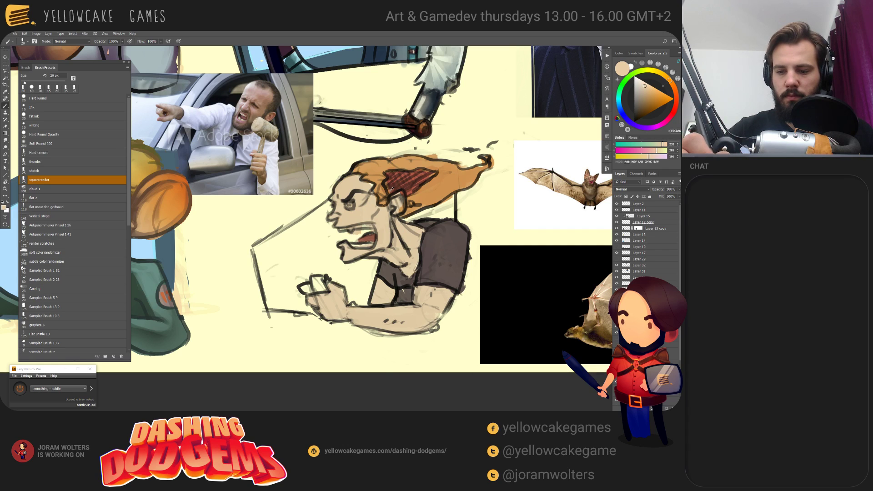
Step: Sample the front hair's reddish orange and, with a larger brush, add a flush to the driver's nose, cheek and ear
alt+click(366, 170)
key(bracketright)
drag(331, 218, 338, 210)
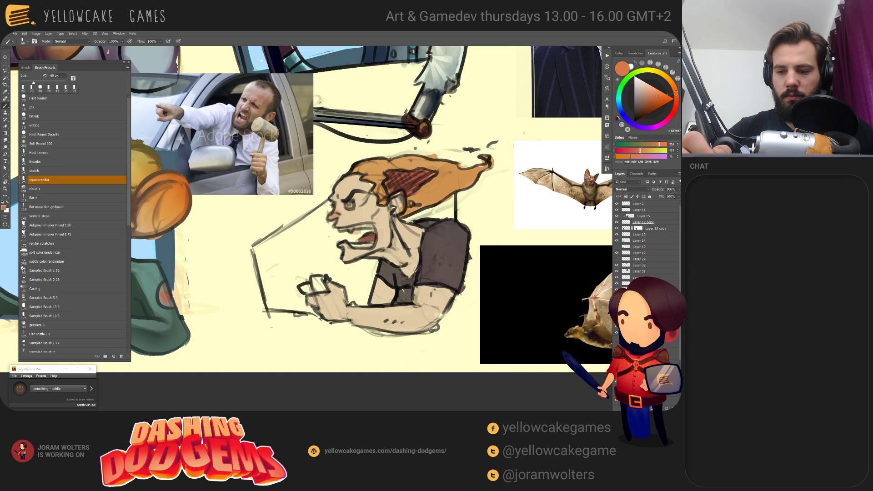
mouse_move(364, 211)
mouse_down()
mouse_move(395, 209)
mouse_move(402, 195)
mouse_up()
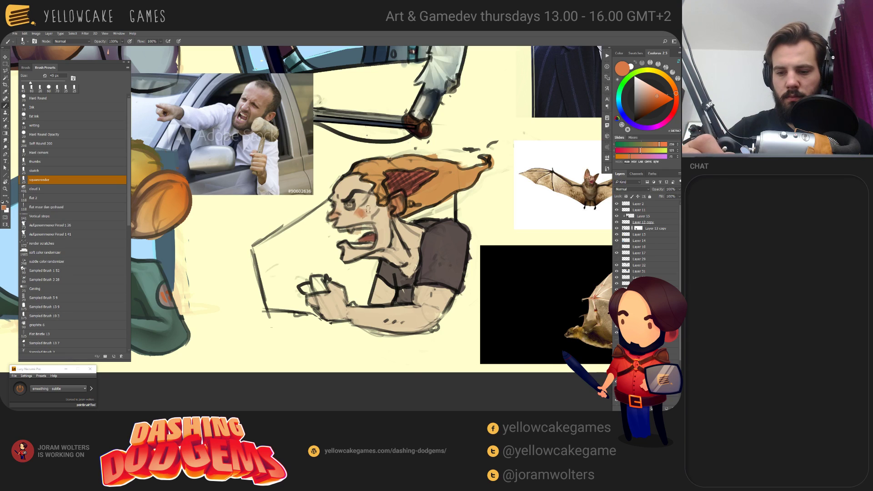
alt+click(406, 173)
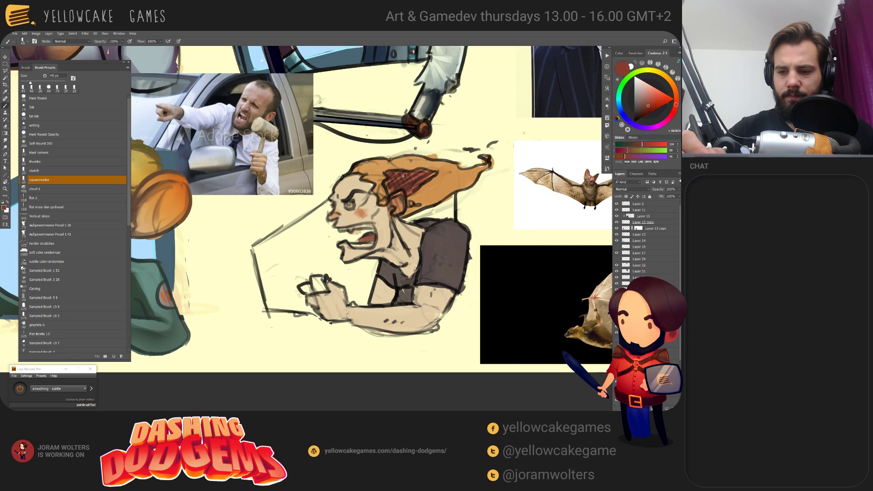
alt+click(371, 227)
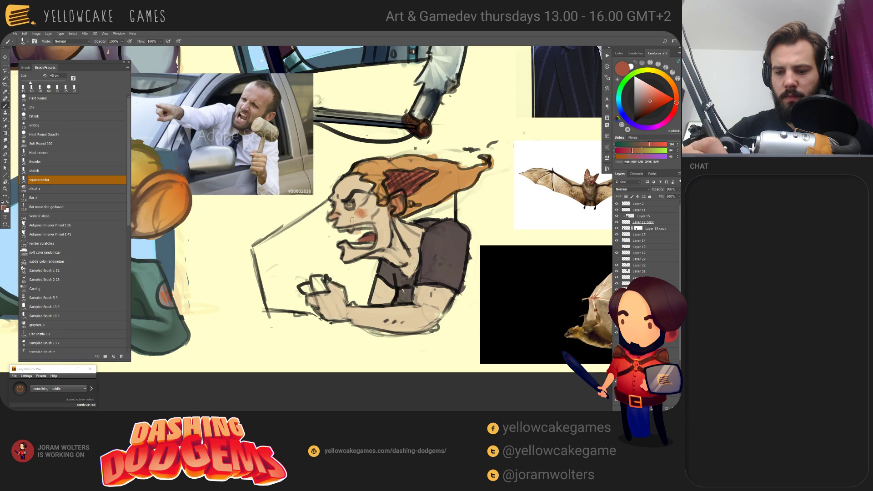
drag(350, 218, 360, 218)
key(ctrl+z)
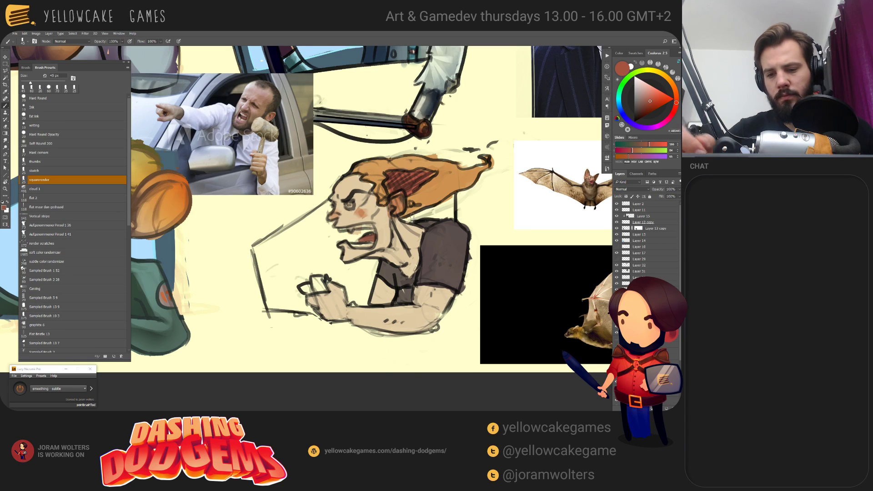
Step: Resample the driver's cheek flush colour and touch up the blush on the face
alt+click(364, 213)
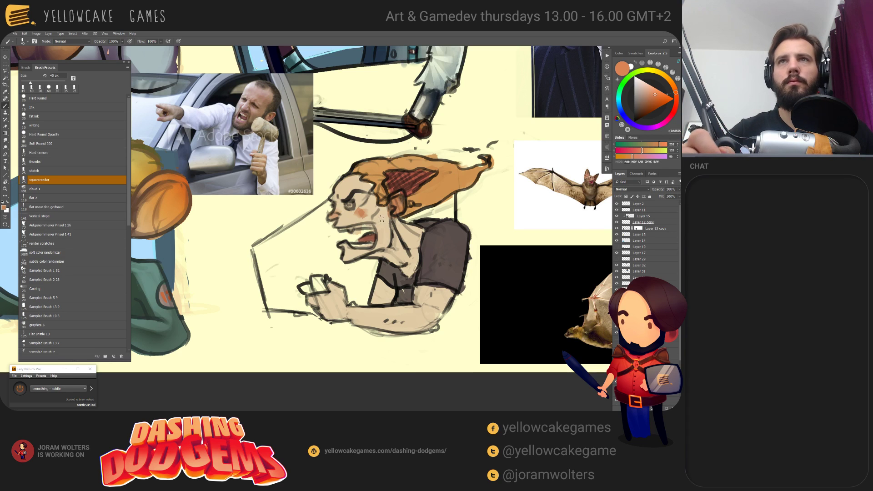
drag(384, 227, 354, 213)
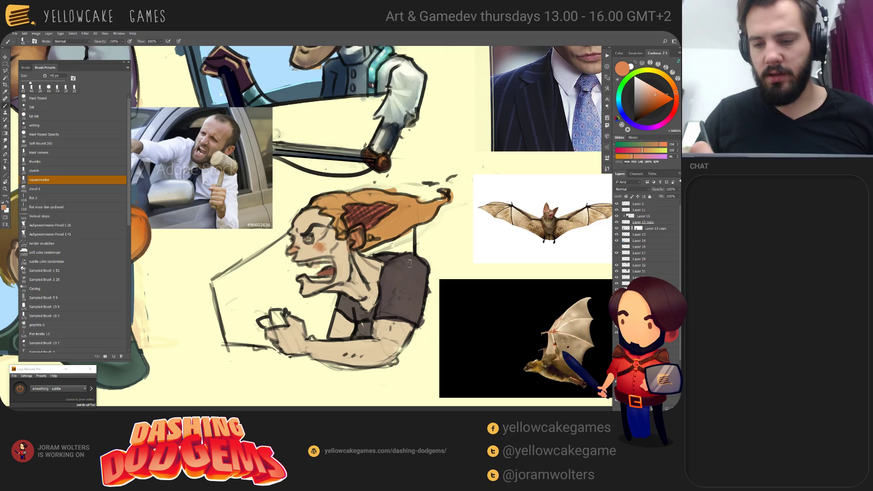
drag(439, 285, 407, 282)
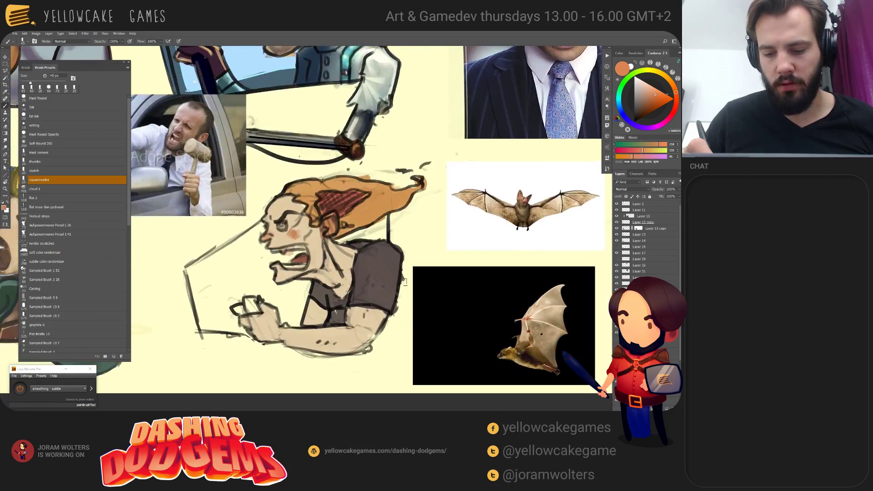
Step: Mix a more saturated red from the sampled hair colour and paint it over the dark hair patch behind the ear
alt+click(341, 213)
click(675, 110)
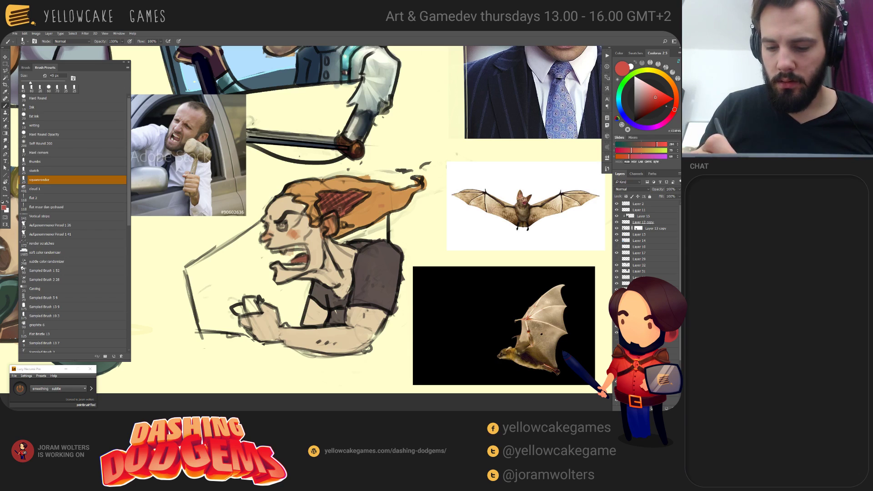
click(676, 105)
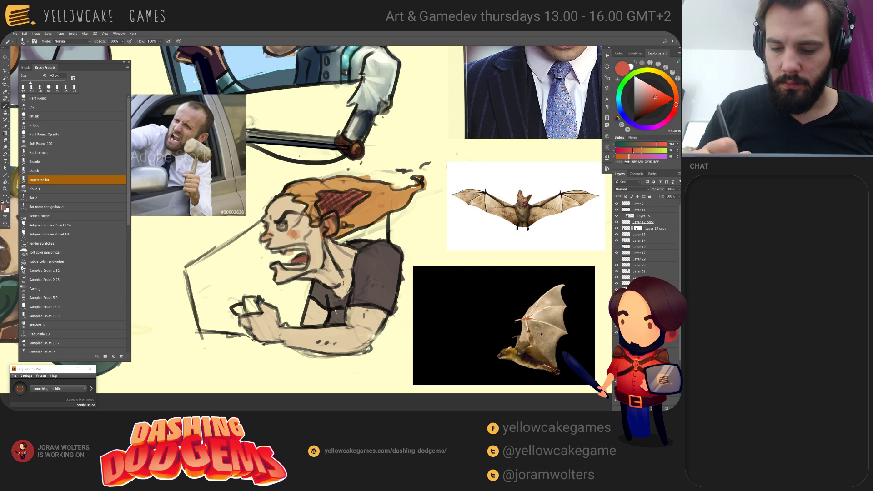
click(676, 106)
click(665, 98)
drag(665, 98, 662, 100)
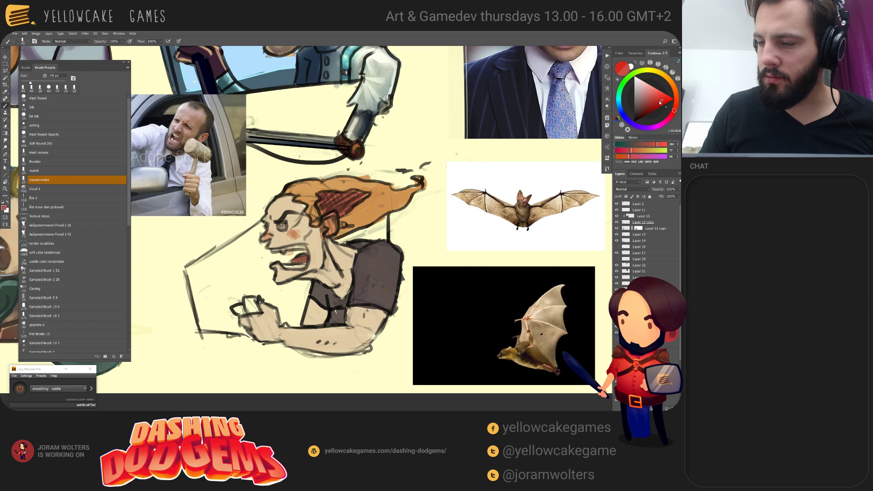
mouse_move(320, 200)
mouse_down()
mouse_move(323, 214)
mouse_move(326, 198)
mouse_move(349, 207)
mouse_move(362, 204)
mouse_move(346, 206)
mouse_move(362, 193)
mouse_move(340, 236)
mouse_up()
Step: With a larger brush, paint red over the front of the hair and blend a sampled red-orange back towards the tail
key(bracketright)
key(bracketright)
key(bracketright)
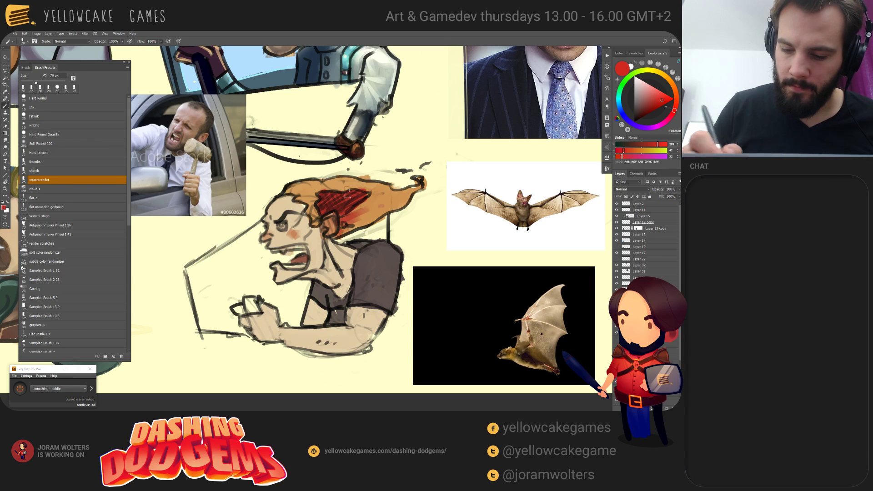
mouse_move(296, 184)
mouse_down()
mouse_move(289, 193)
mouse_move(302, 197)
mouse_move(313, 222)
mouse_up()
alt+click(304, 188)
mouse_move(321, 185)
mouse_down()
mouse_move(306, 186)
mouse_move(320, 236)
mouse_move(340, 181)
mouse_move(357, 189)
mouse_move(322, 203)
mouse_move(315, 227)
mouse_move(347, 220)
mouse_move(344, 228)
mouse_up()
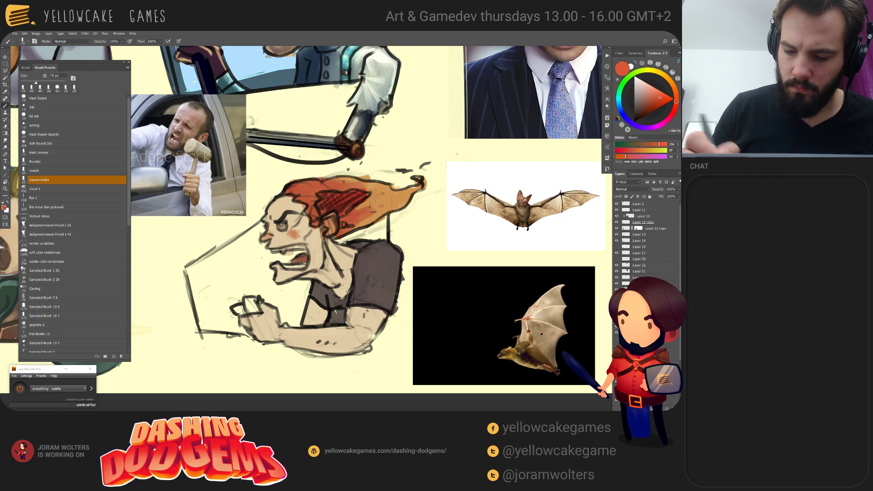
Step: Check the coloured Firefist figure on the character sheet document, and return to the portrait
key(ctrl+Tab)
key(ctrl+Tab)
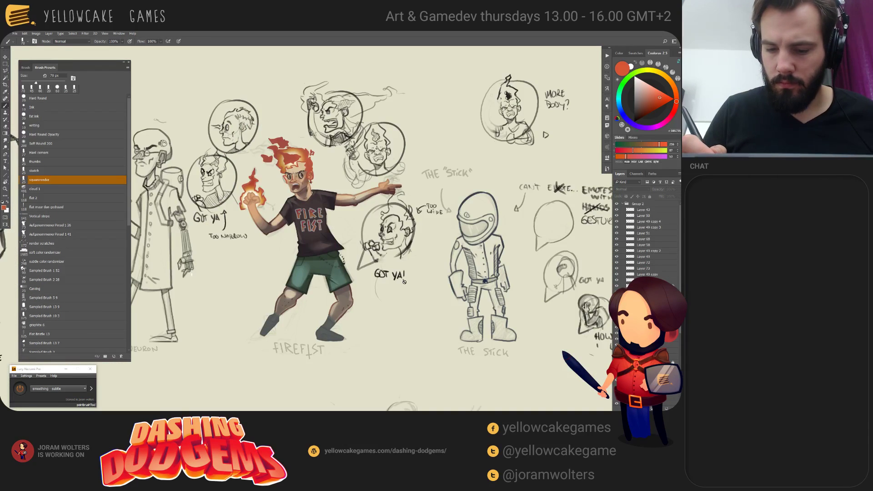
key(ctrl+Tab)
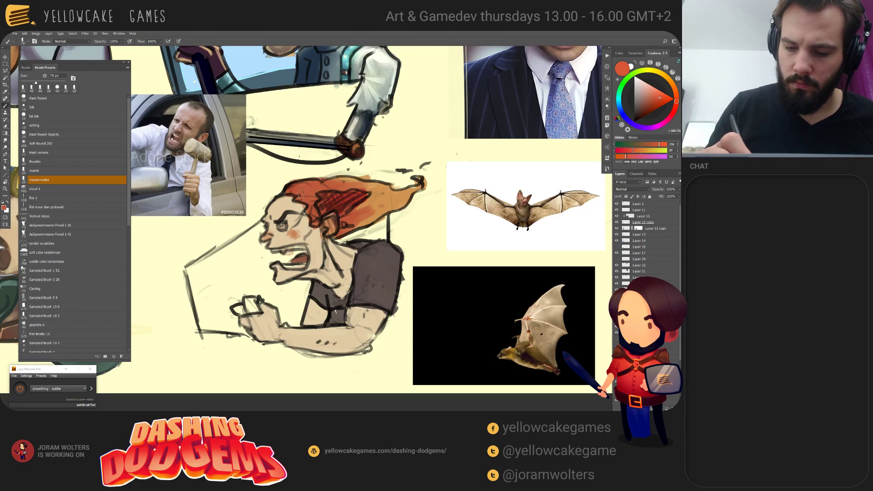
Step: Shift the colour towards pure red to redden the ear, and paint the nose with a sampled dark red and a smaller brush
click(675, 110)
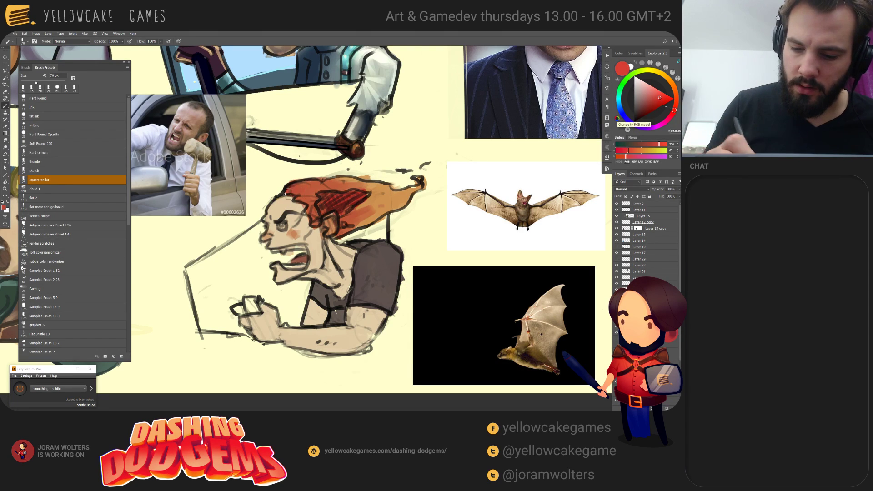
mouse_move(335, 231)
mouse_down()
mouse_move(353, 238)
mouse_move(340, 234)
mouse_move(342, 224)
mouse_move(327, 235)
mouse_up()
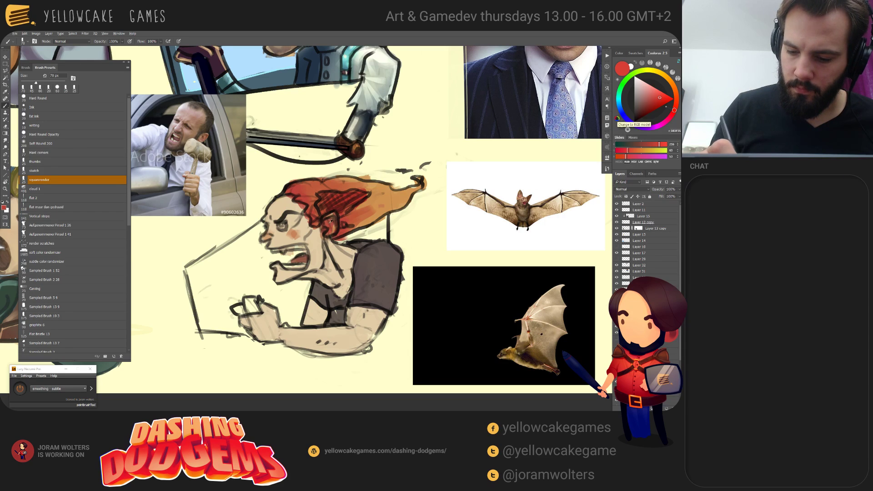
alt+click(330, 222)
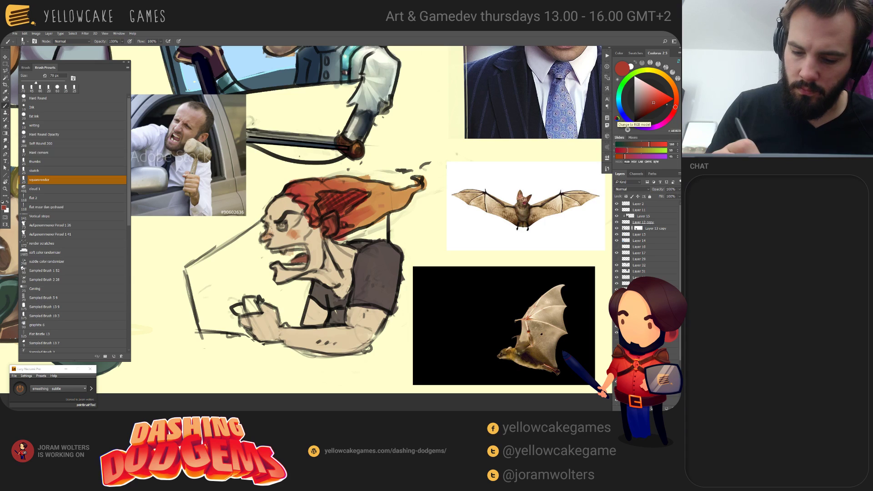
key(bracketleft)
key(bracketleft)
key(bracketleft)
mouse_move(266, 232)
mouse_down()
mouse_move(265, 240)
mouse_move(272, 223)
mouse_up()
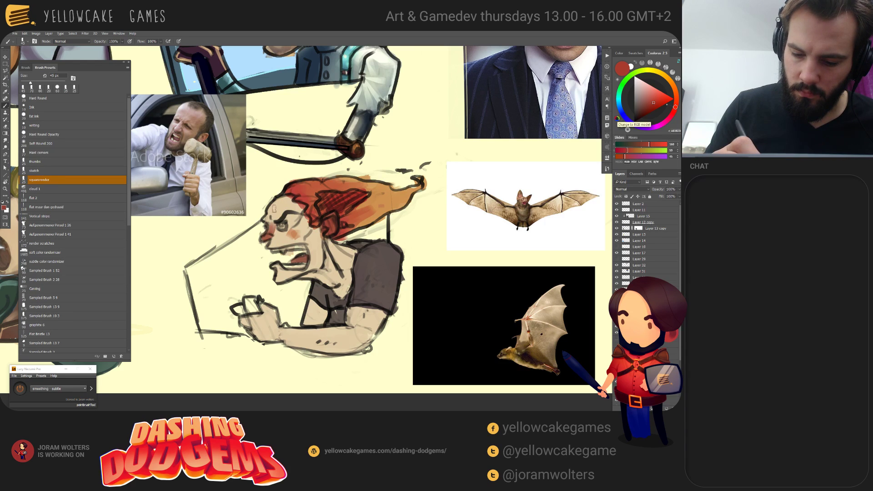
Step: Sample a soft salmon tone from the face and spread the flush across the driver's cheek below the eye
click(648, 94)
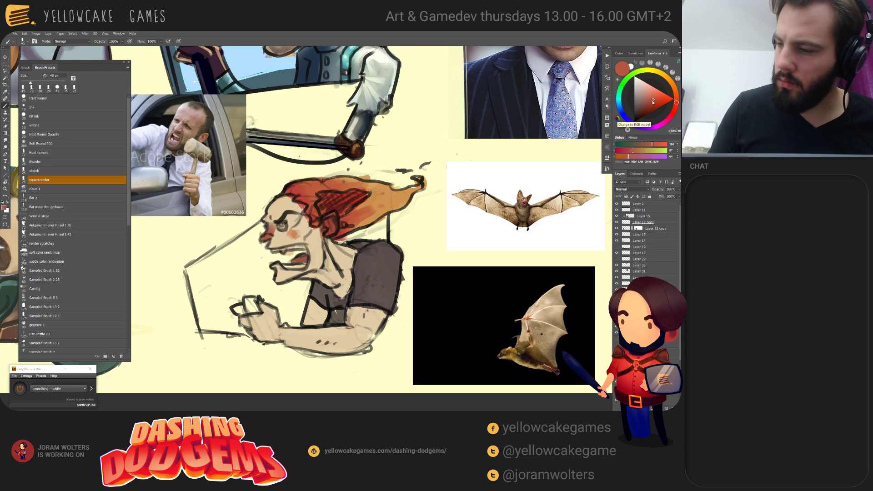
drag(659, 94, 658, 95)
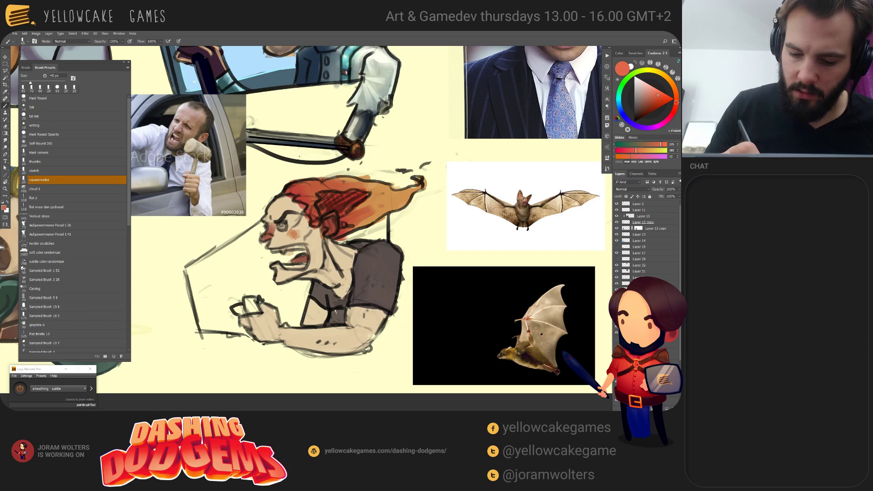
alt+click(275, 212)
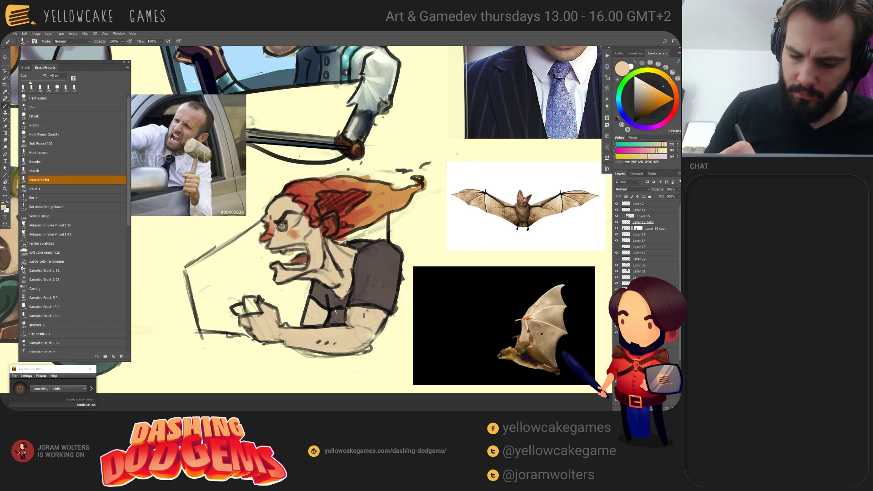
alt+click(295, 241)
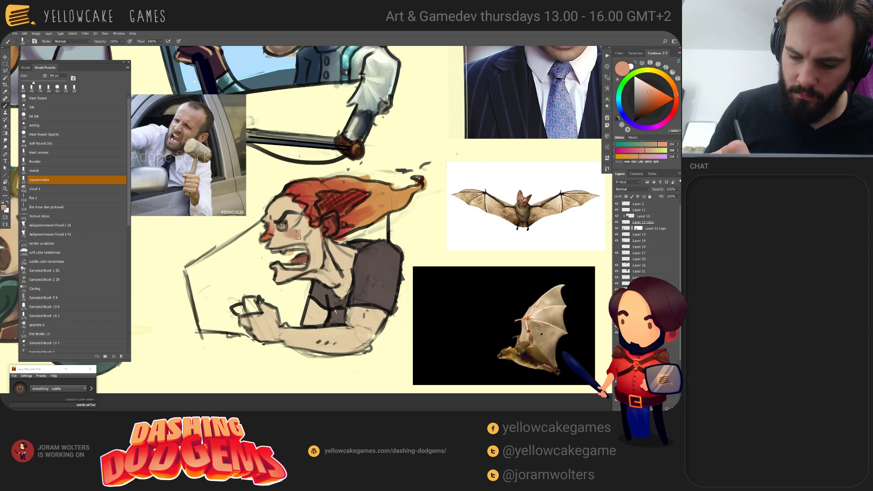
drag(298, 234, 275, 233)
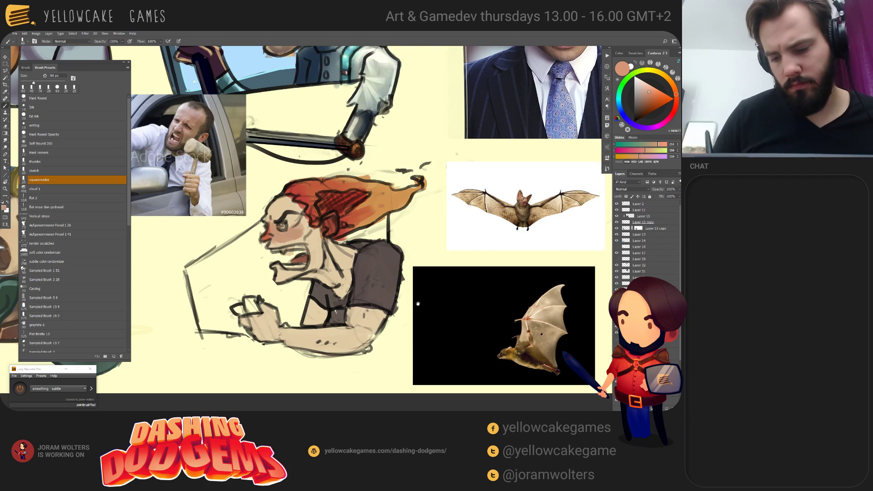
Step: Paint a greyish, desaturated skin tone over the driver's jaw and blend it with sampled skin tones
drag(419, 306, 407, 319)
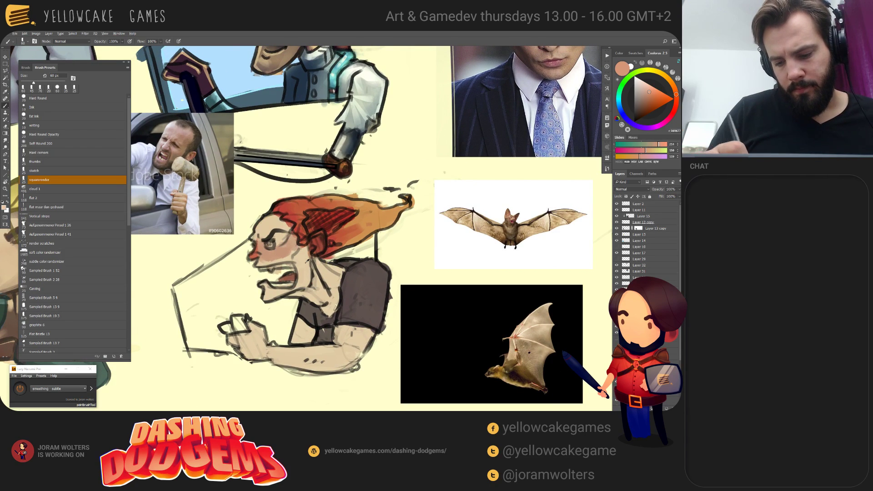
alt+click(293, 245)
click(639, 86)
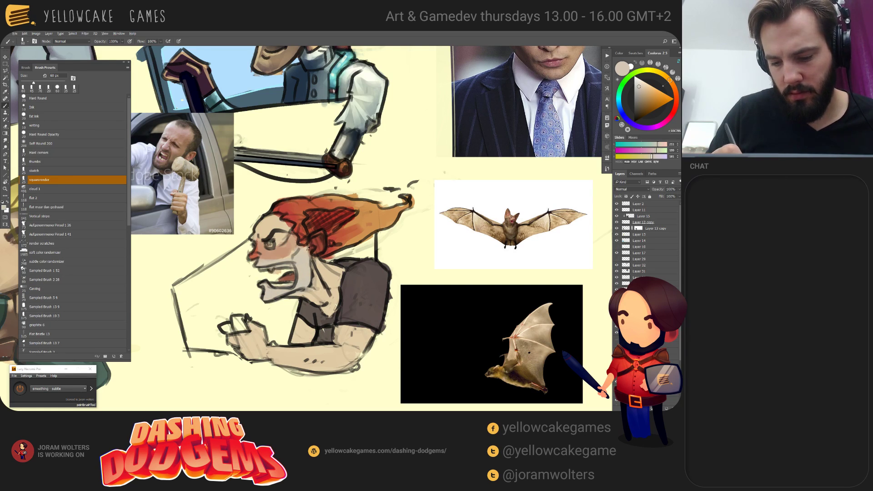
alt+click(305, 256)
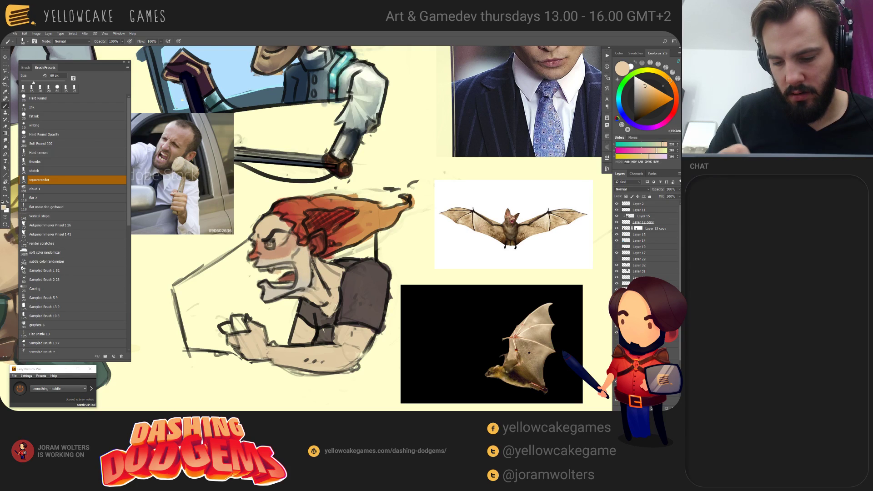
alt+click(303, 281)
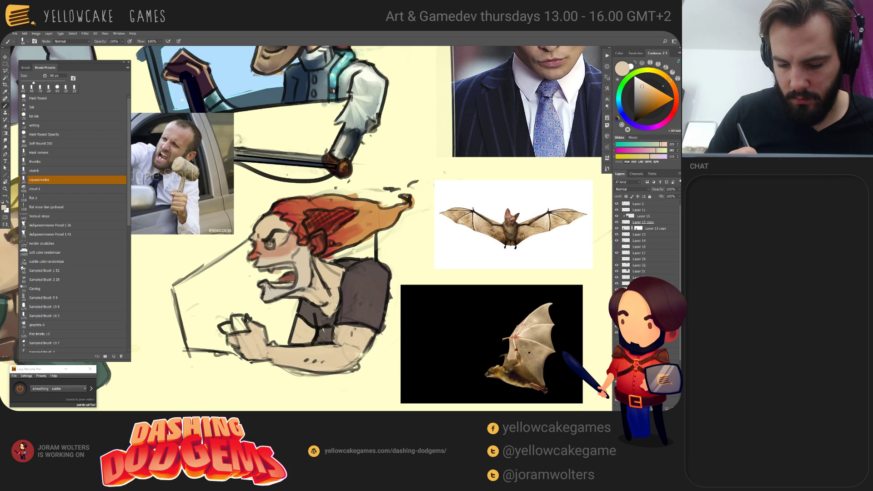
Step: Mix lighter skin tones from the sampled forehead colour and add highlights to the driver's forehead and chin
alt+click(271, 224)
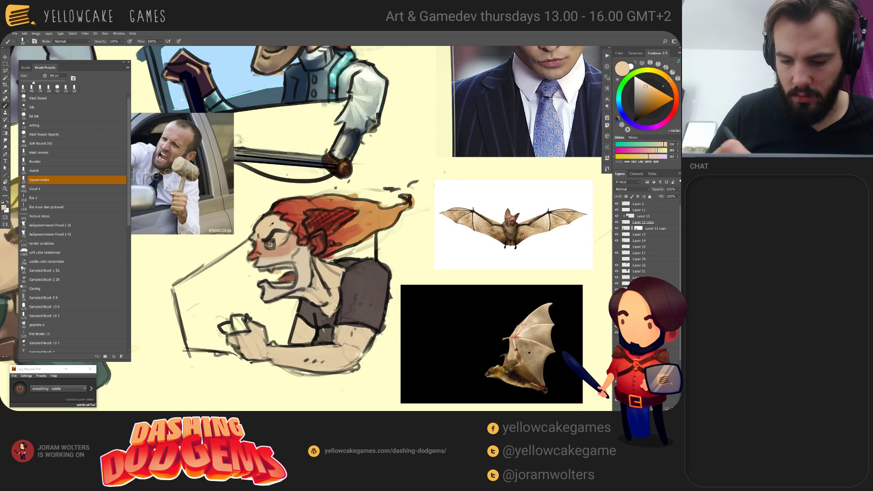
click(642, 83)
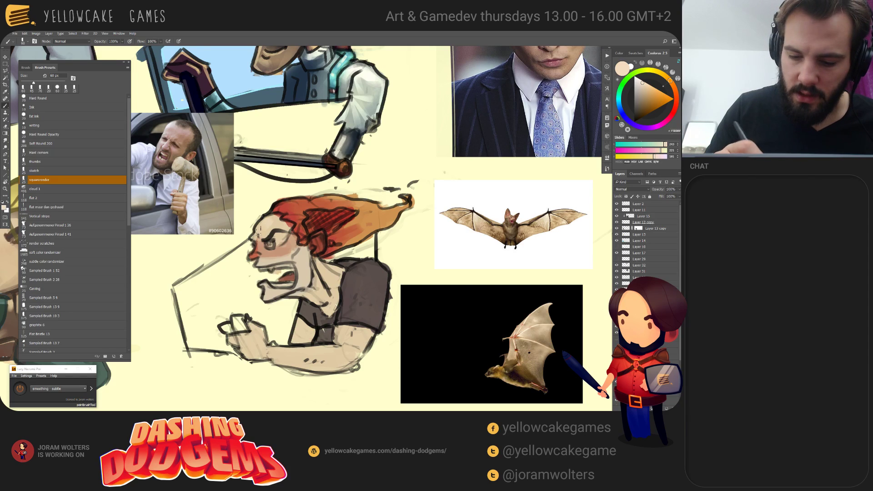
alt+click(275, 219)
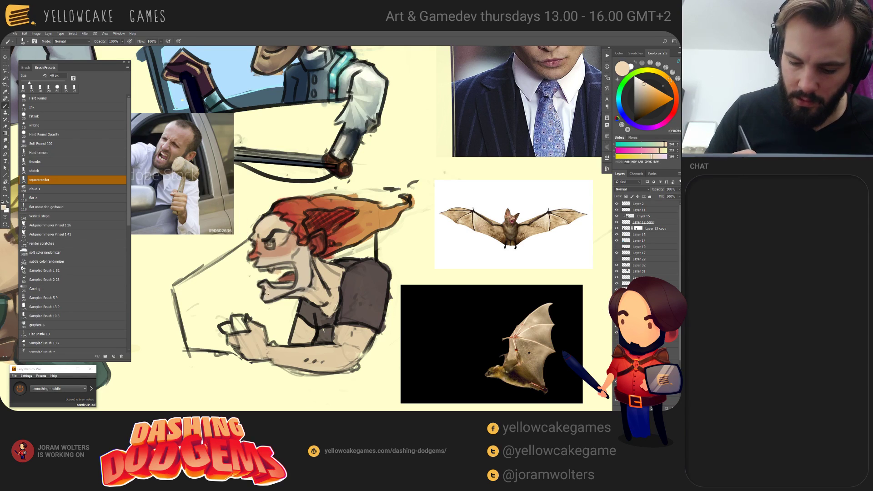
drag(267, 291, 265, 298)
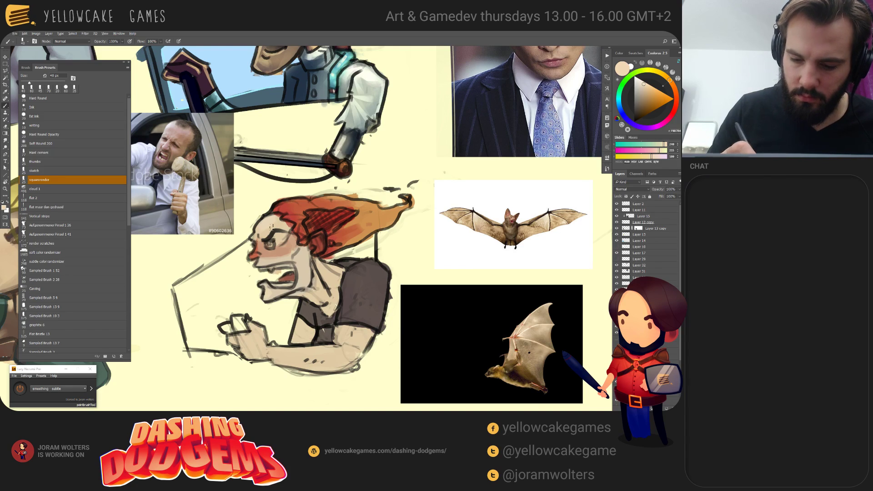
click(641, 82)
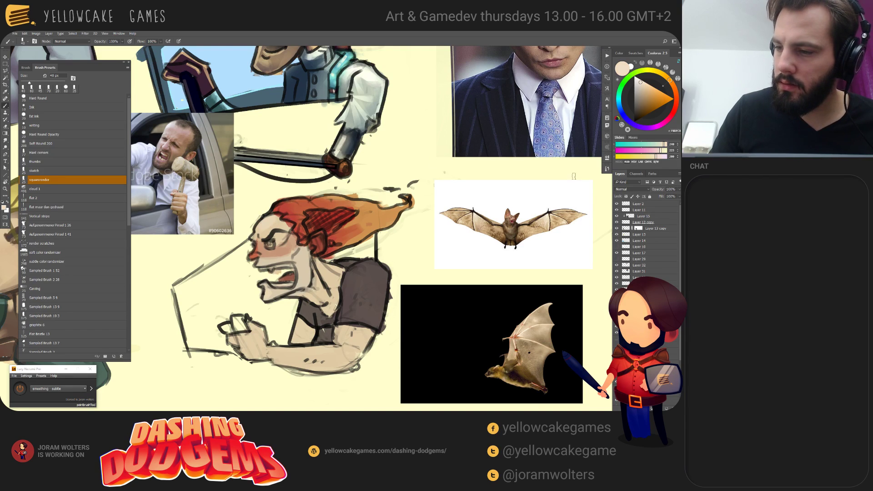
alt+click(263, 289)
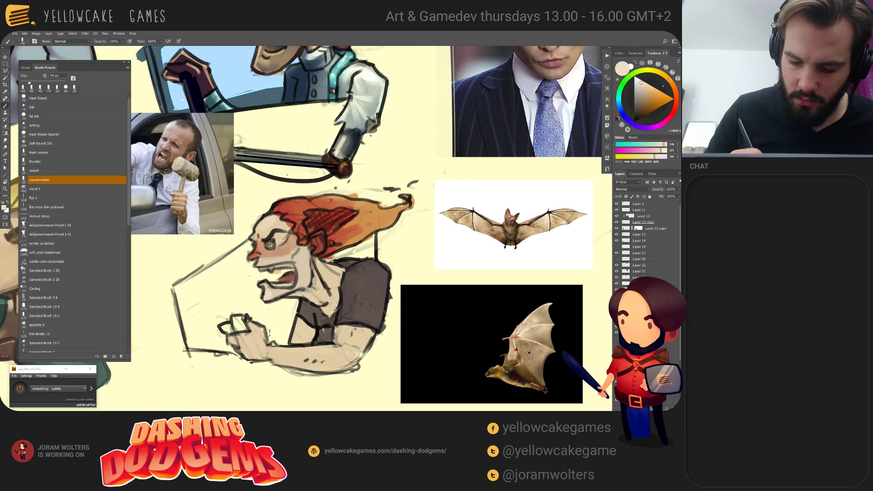
Step: Clean up the colour along the driver's face and hair with the Eraser, and return to the Brush
key(e)
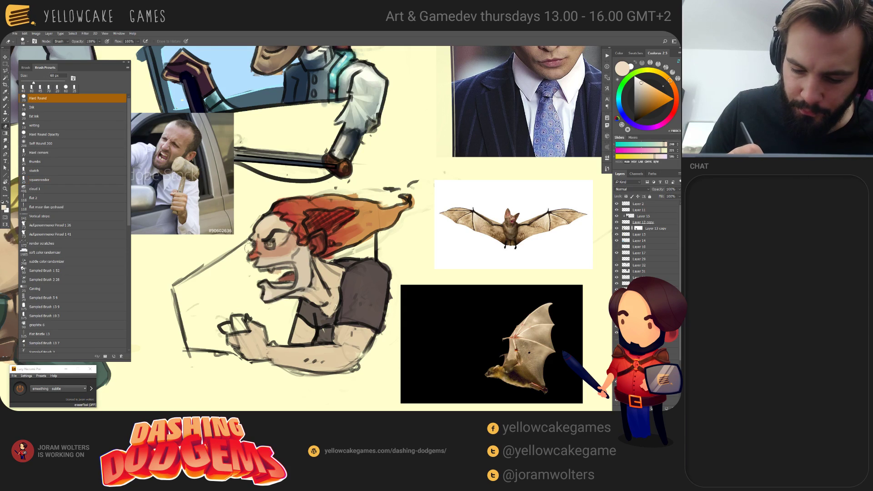
drag(307, 208, 315, 226)
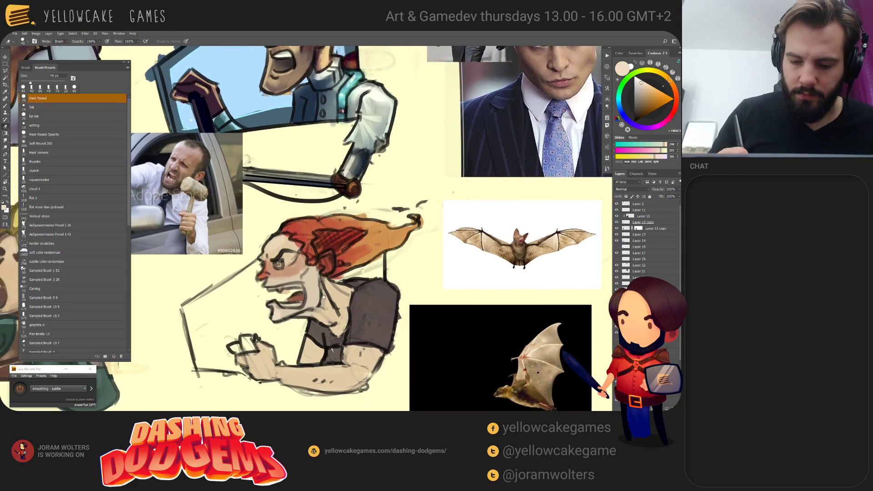
key(b)
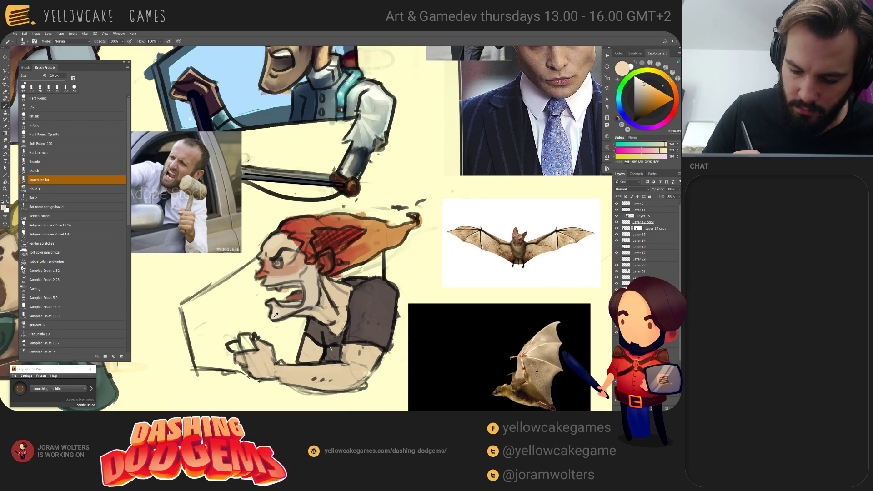
Step: Rotate the canvas and paint the driver's teeth with white and pale grey tones, sampling the reddish mouth colour to finish
alt+click(276, 314)
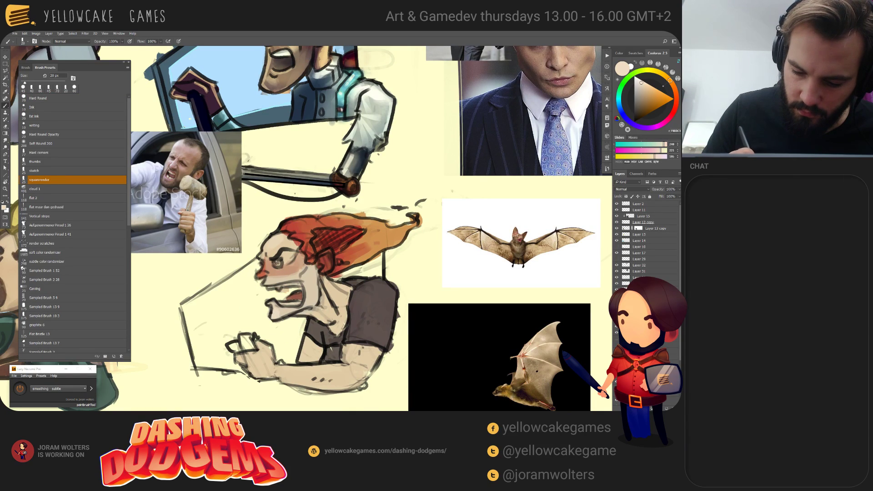
key(r)
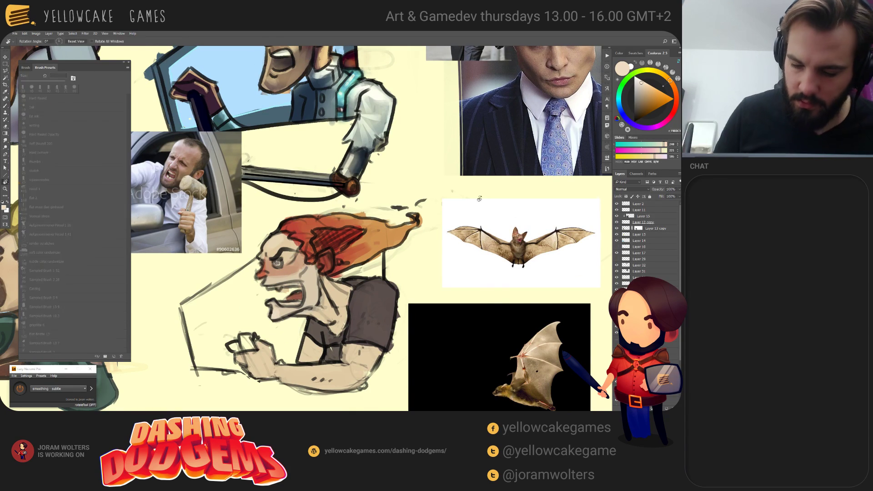
drag(321, 291, 224, 297)
key(x)
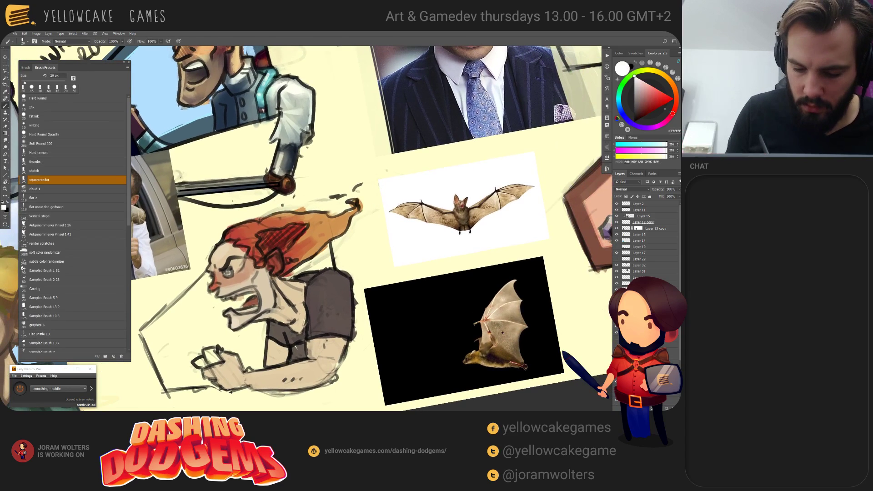
alt+click(249, 289)
alt+click(223, 298)
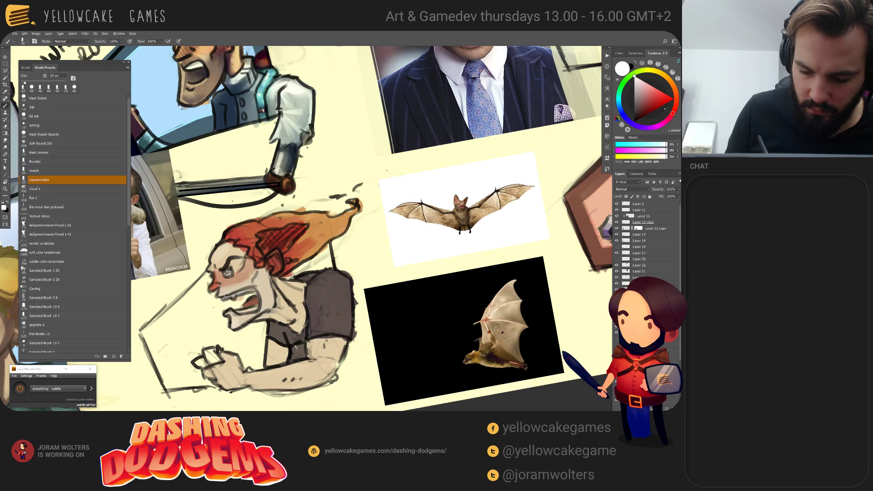
alt+click(224, 297)
alt+click(244, 291)
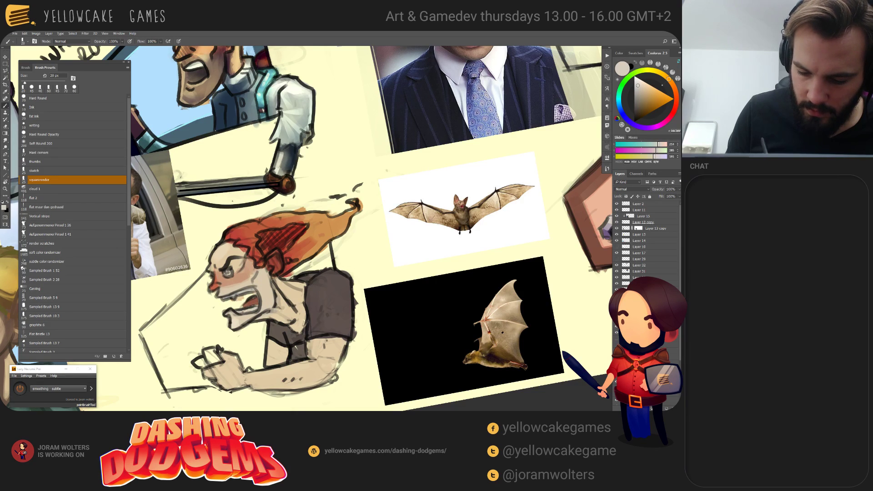
alt+click(245, 306)
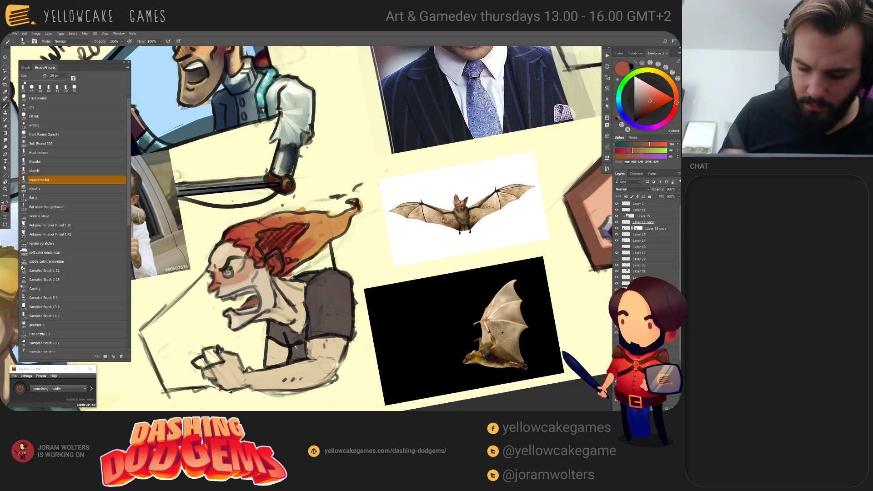
Step: Straighten the canvas, brush a sampled salmon tone beneath the driver's eye, and blend it with lighter skin tones sampled from the face
key(r)
drag(503, 242, 500, 270)
drag(229, 261, 295, 280)
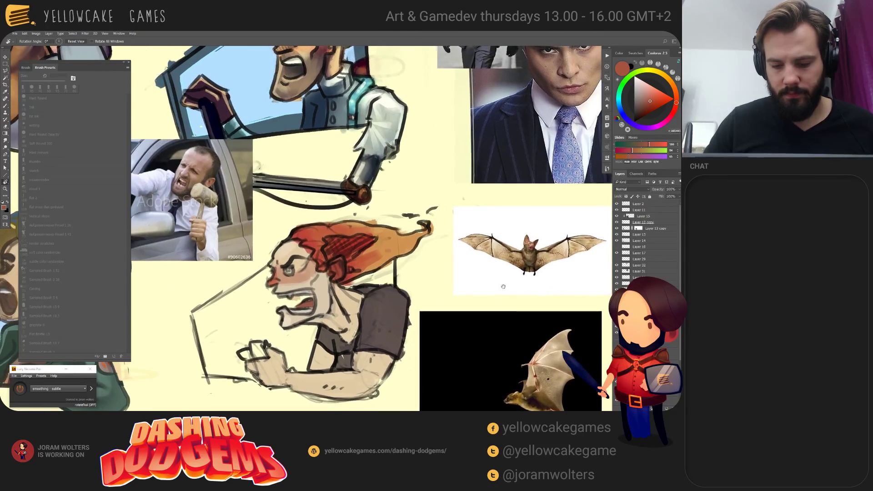
alt+click(295, 280)
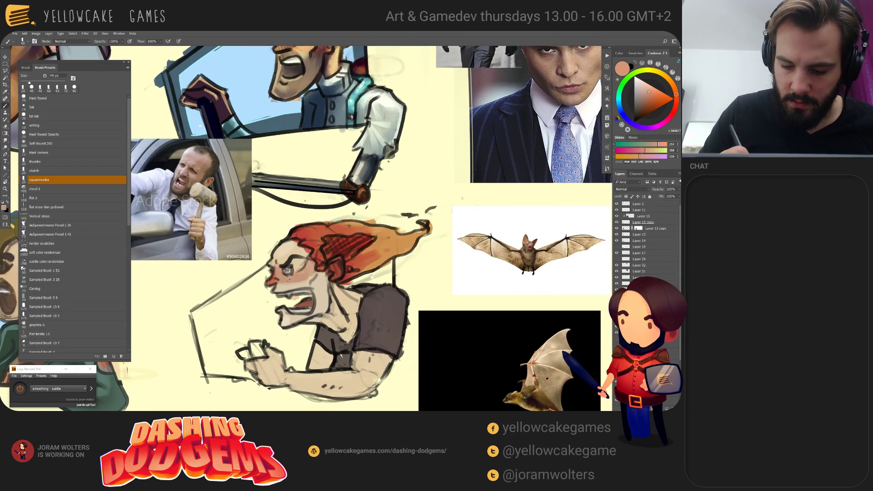
drag(284, 279, 296, 282)
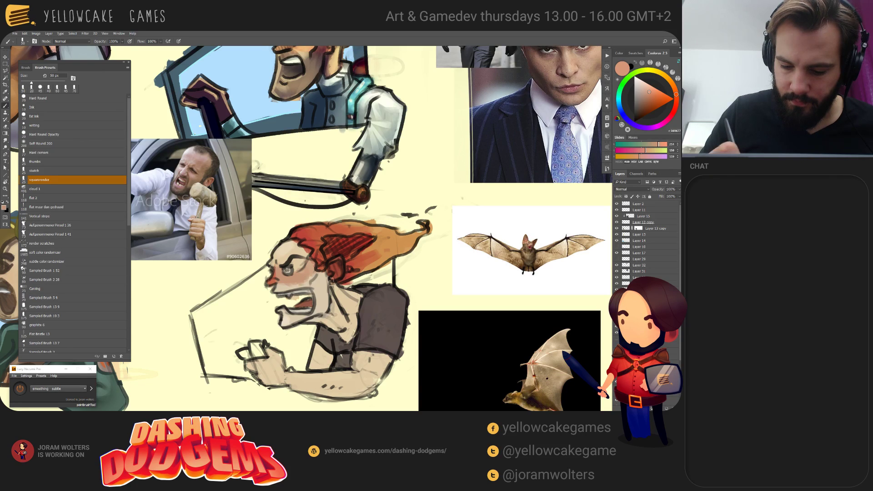
alt+click(294, 282)
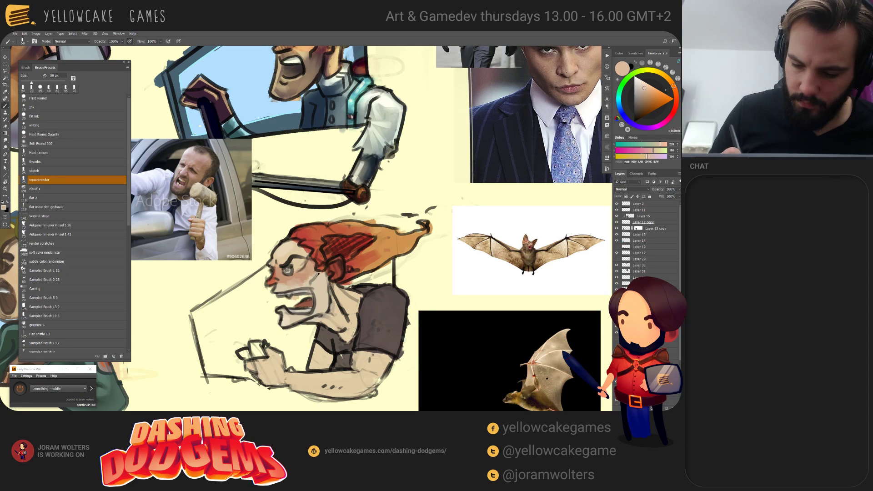
alt+click(304, 255)
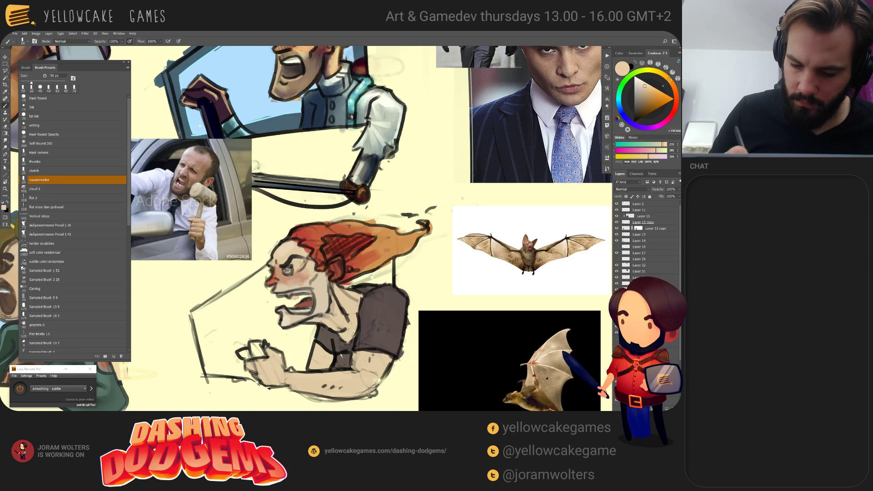
Step: Touch up the red-haired character's eye with a sampled dark tone and the cheek and neck with sampled skin tones
alt+click(290, 268)
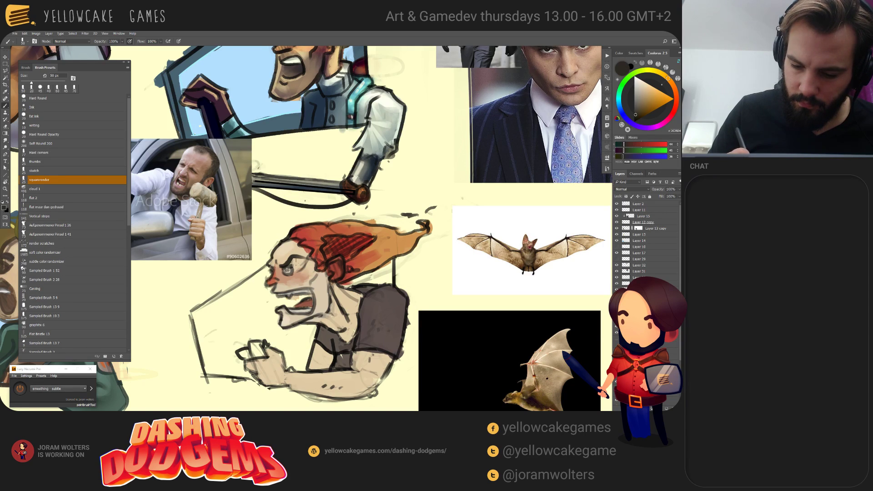
drag(293, 265, 298, 271)
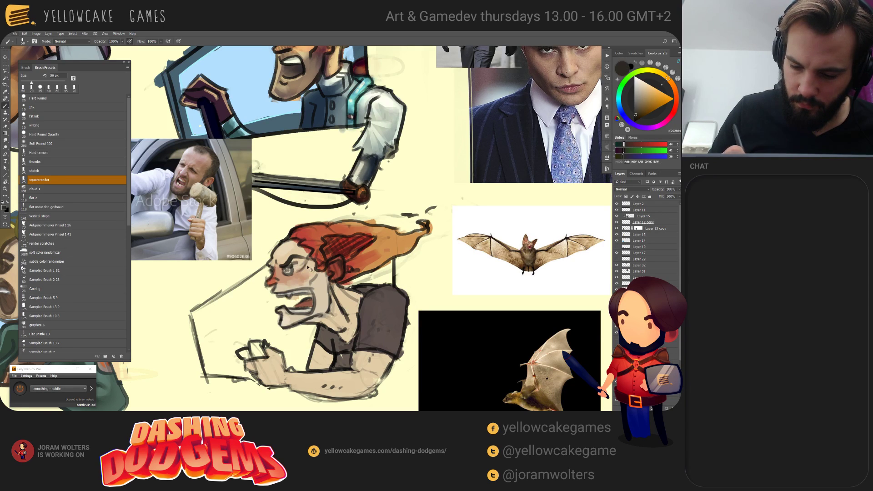
alt+click(302, 265)
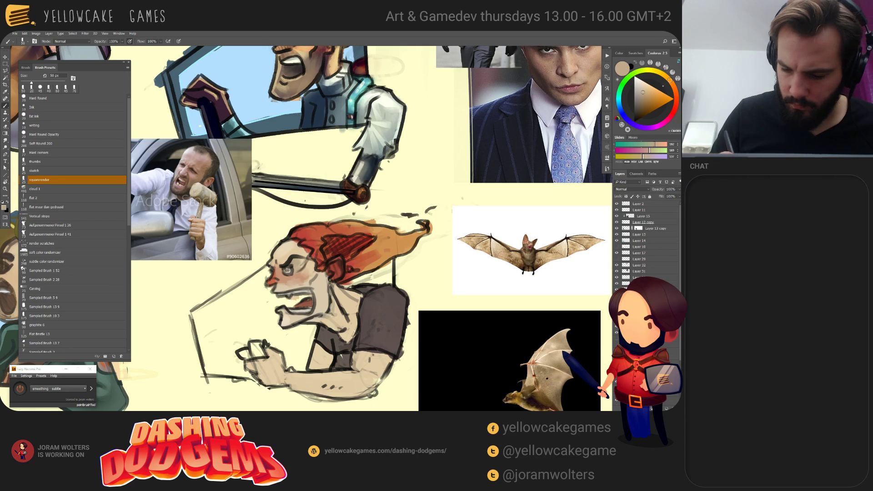
mouse_move(332, 283)
mouse_down()
mouse_move(326, 321)
mouse_move(313, 321)
mouse_move(341, 331)
mouse_up()
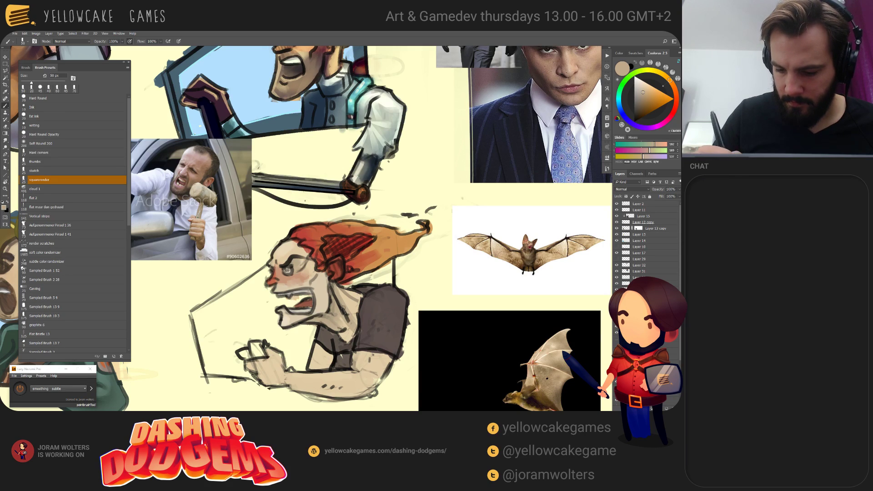
drag(407, 312, 411, 335)
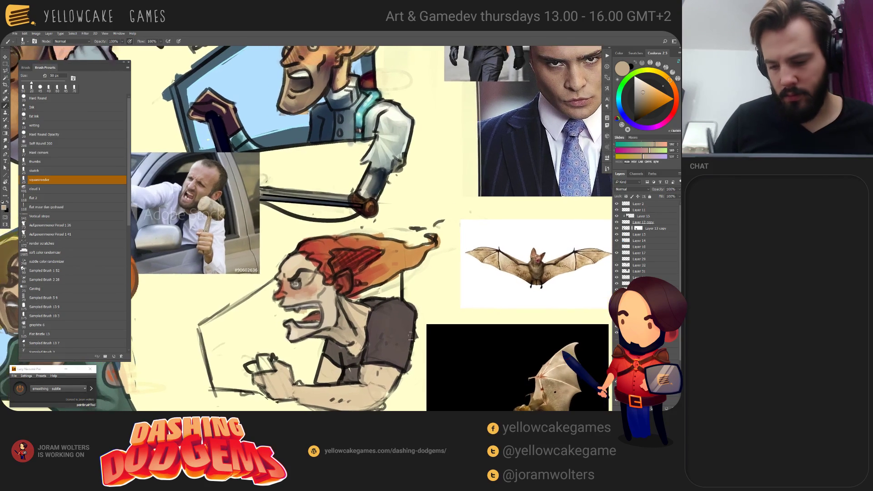
alt+click(346, 298)
mouse_move(346, 298)
mouse_down()
mouse_move(364, 347)
mouse_move(344, 292)
mouse_up()
Step: Paint the object in the red-haired character's hand with the dark grey sampled from the shirt
key(r)
mouse_move(390, 323)
mouse_down()
mouse_move(450, 255)
mouse_move(467, 214)
mouse_move(413, 279)
mouse_up()
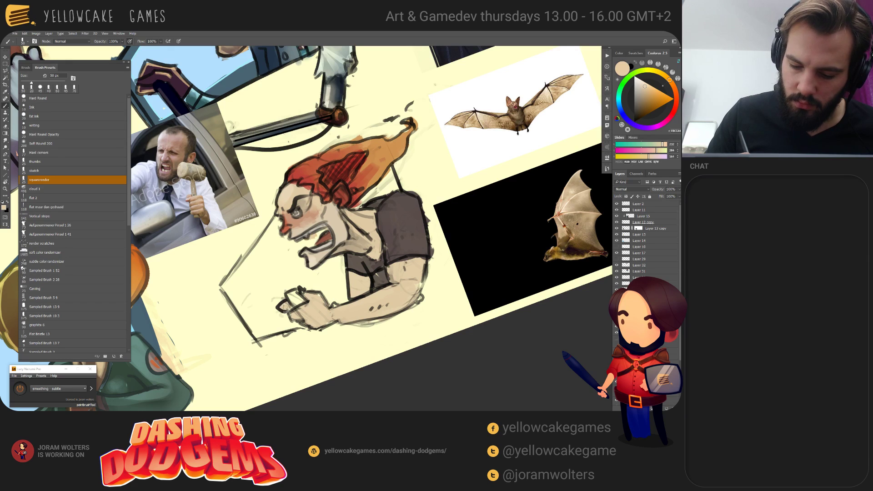
alt+click(396, 232)
drag(291, 295, 297, 305)
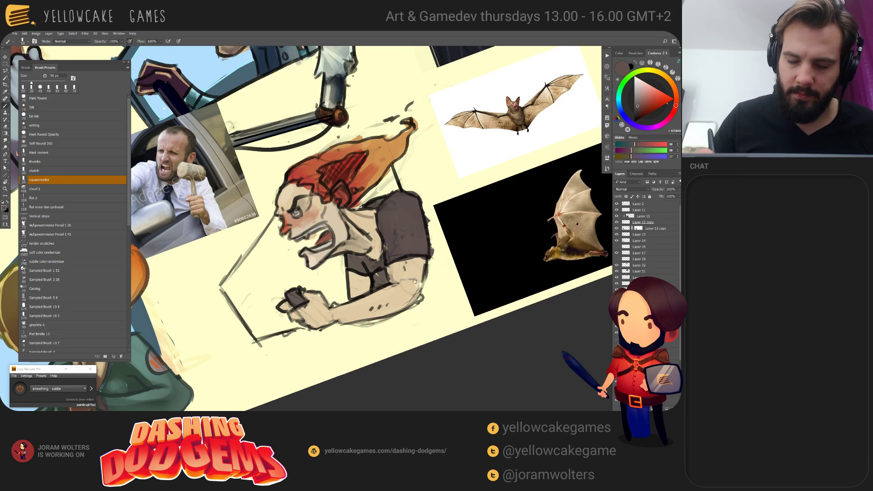
Step: Paint the car window frame around the red-haired character in the slate blue sampled from the frame of the car above
drag(414, 281, 468, 311)
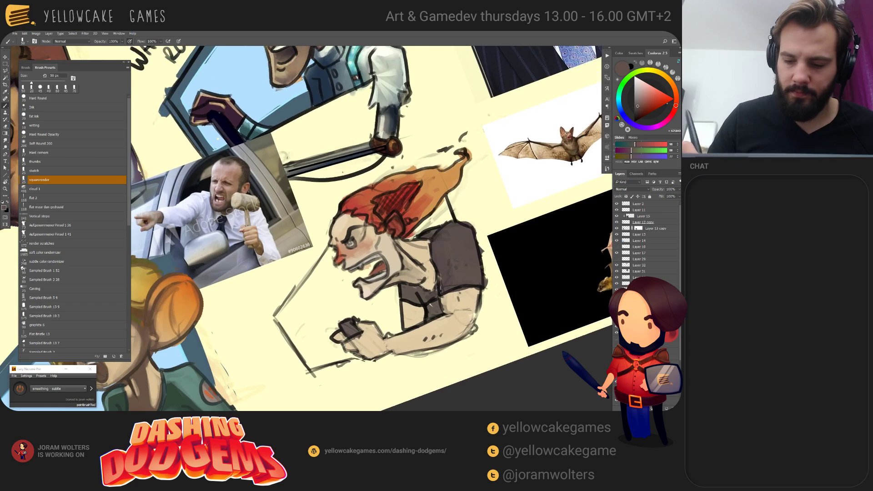
alt+click(295, 108)
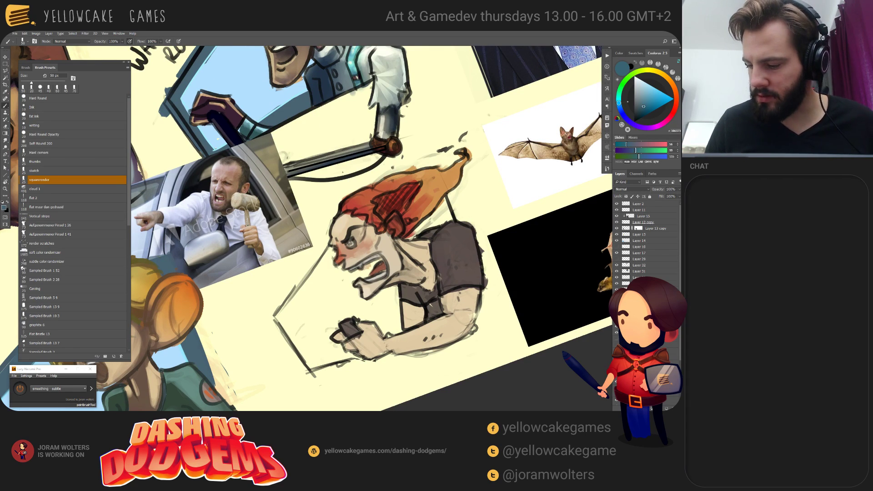
click(600, 348)
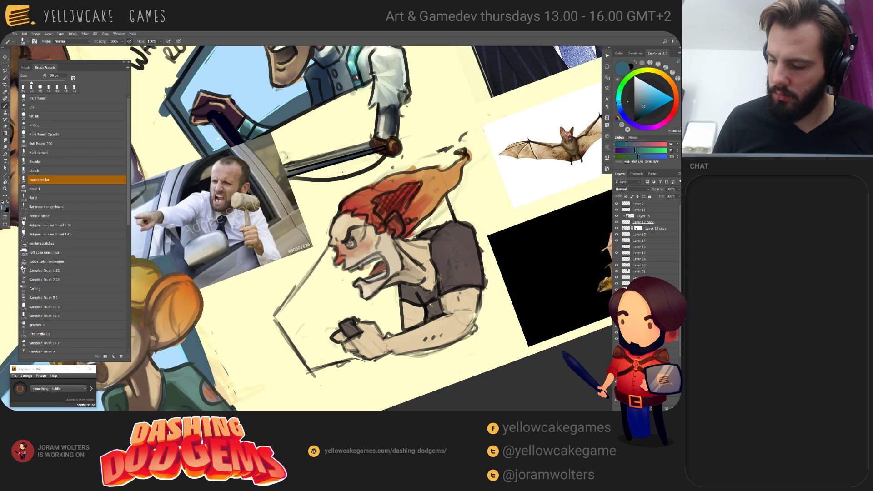
mouse_move(313, 360)
mouse_down()
mouse_move(409, 321)
mouse_move(364, 346)
mouse_move(443, 321)
mouse_up()
drag(275, 312, 313, 370)
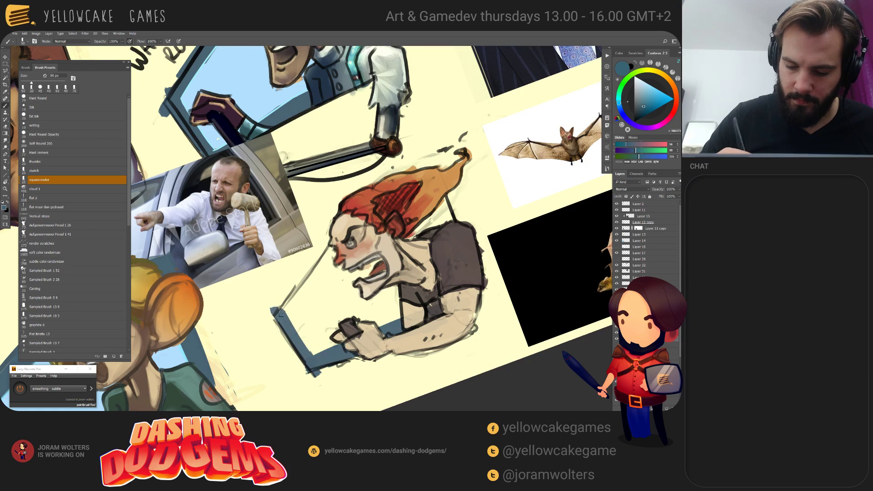
drag(279, 296, 316, 354)
mouse_move(278, 317)
mouse_down()
mouse_move(333, 246)
mouse_move(276, 334)
mouse_up()
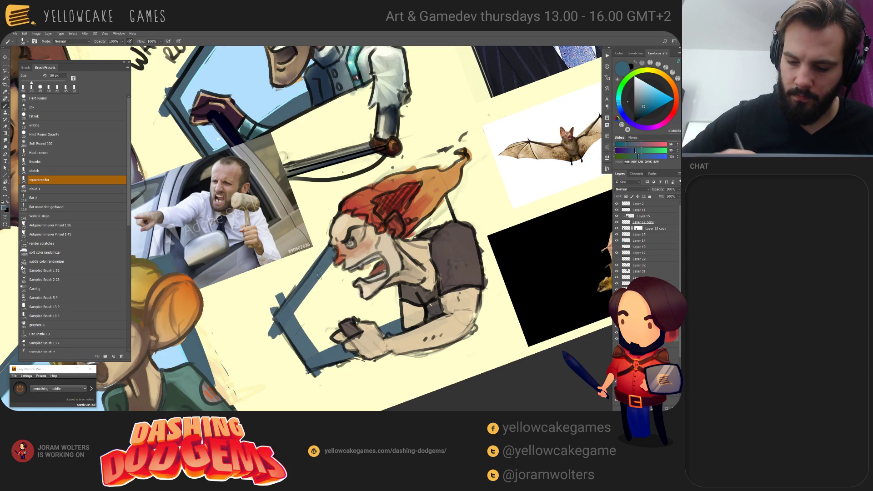
drag(337, 252, 292, 313)
mouse_move(439, 200)
mouse_down()
mouse_move(467, 288)
mouse_move(473, 285)
mouse_move(458, 282)
mouse_move(478, 321)
mouse_up()
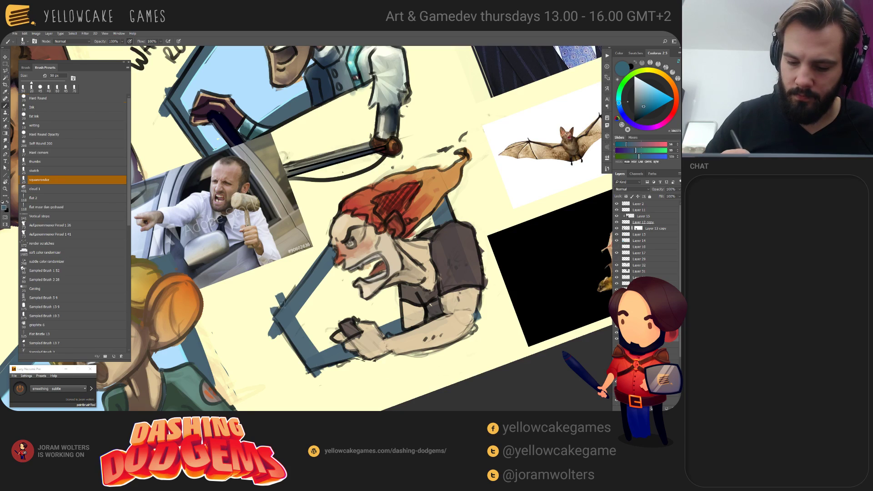
Step: Erase the blue paint that spills outside the window frame's outer corner and lower edge
key(e)
mouse_move(295, 275)
mouse_down()
mouse_move(275, 300)
mouse_move(269, 331)
mouse_move(282, 345)
mouse_up()
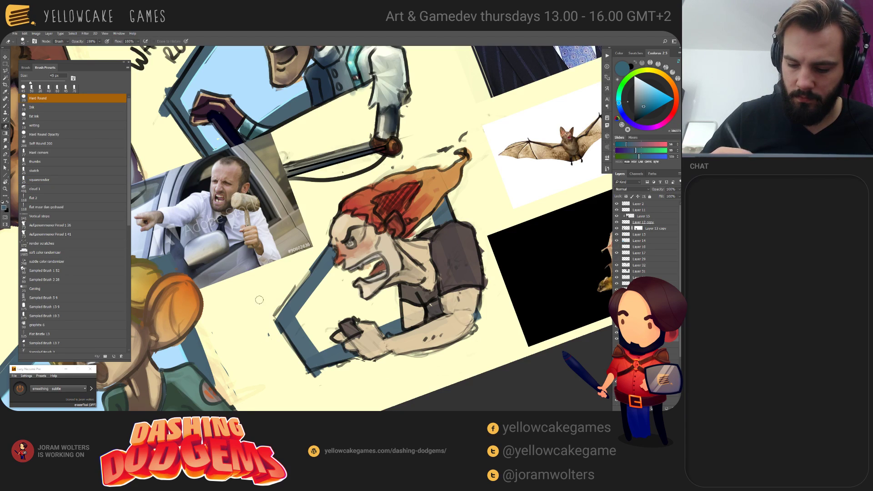
drag(269, 313, 307, 373)
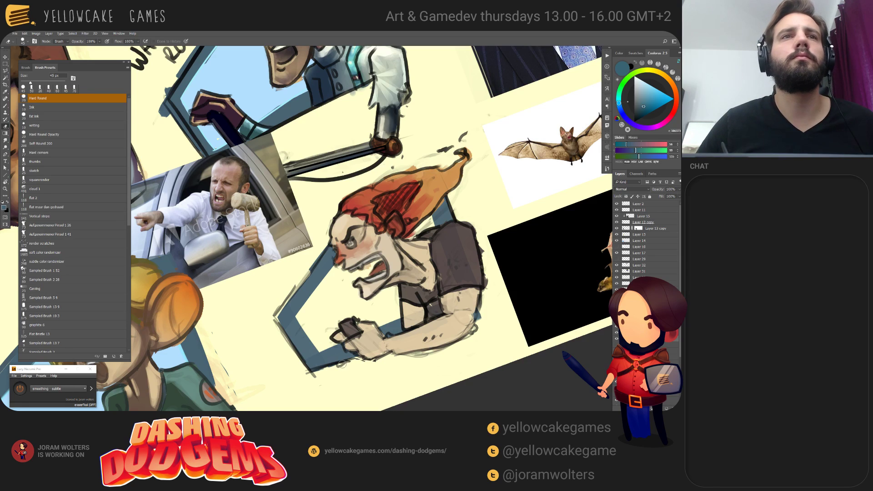
key(alt+Tab)
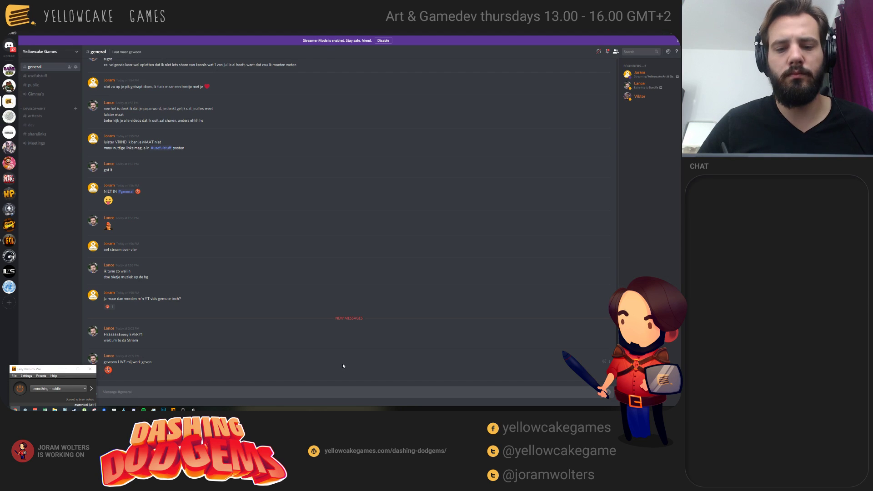
key(alt+Tab)
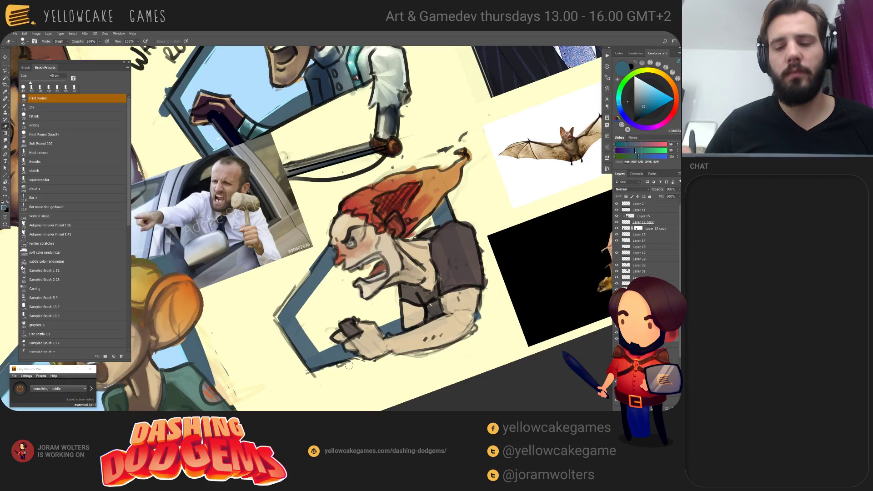
Step: Sample the light blue of the upper car's window and select everything outside the painted frame's layer contents
drag(442, 350, 426, 348)
key(b)
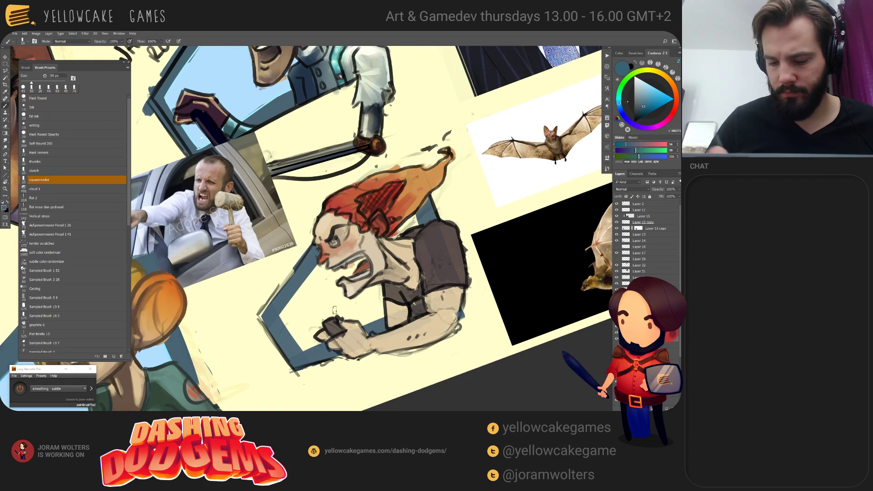
alt+click(269, 104)
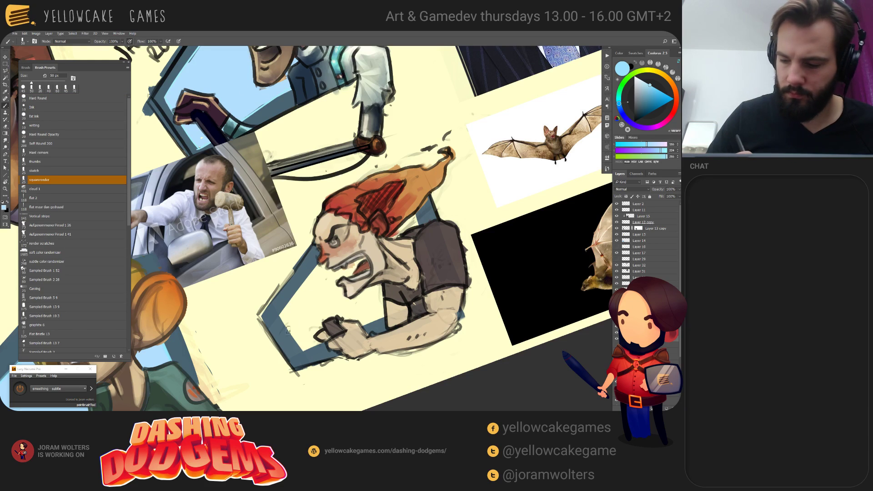
ctrl+click(626, 338)
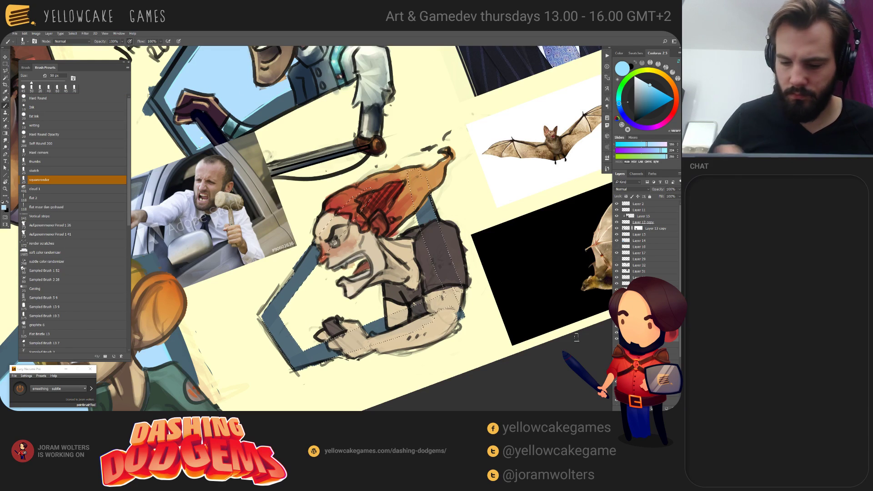
key(ctrl+shift+i)
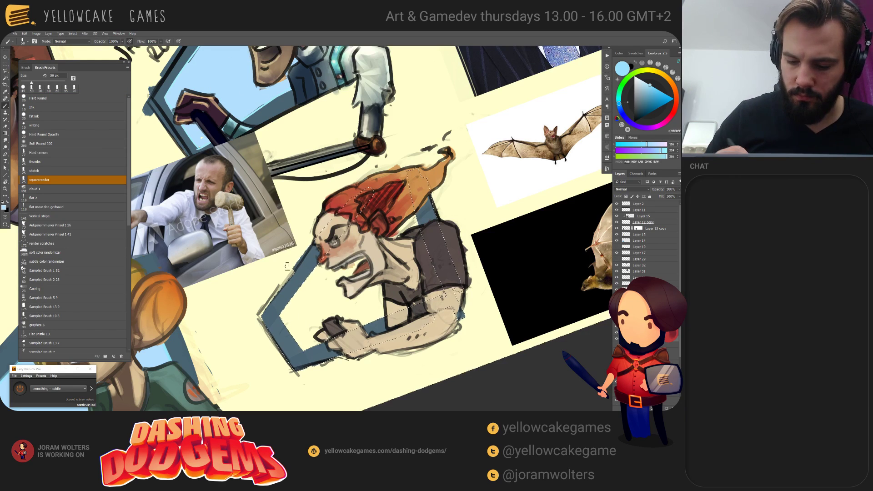
Step: Fill the window area behind the red-haired character with light blue using a larger brush, and clear the selection
key(bracketright)
key(bracketright)
key(bracketright)
key(bracketright)
mouse_move(291, 320)
mouse_down()
mouse_move(290, 308)
mouse_move(328, 291)
mouse_move(351, 296)
mouse_move(345, 287)
mouse_move(372, 309)
mouse_move(378, 295)
mouse_move(392, 309)
mouse_up()
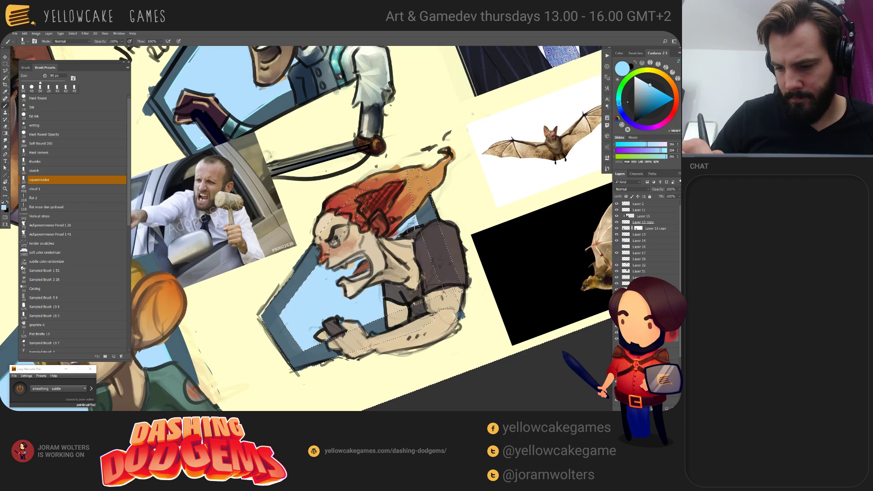
key(ctrl+d)
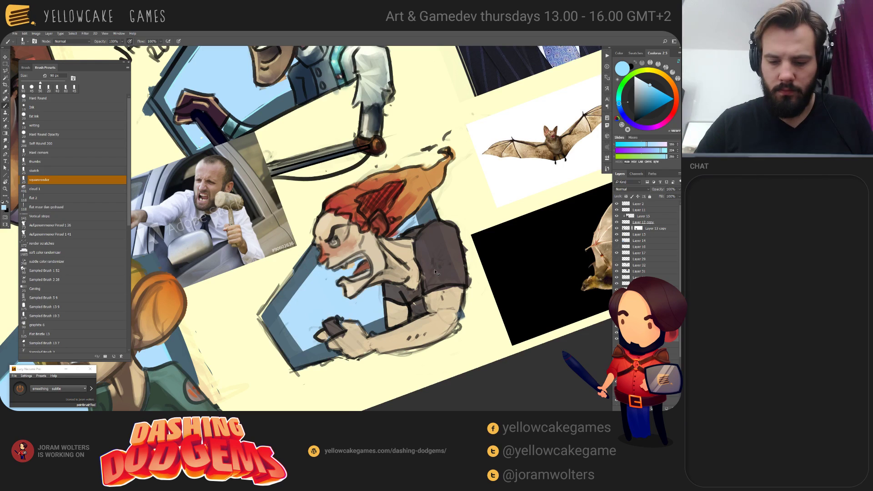
Step: Colorize the frame and window red with Hue/Saturation, using hue 360, saturation 84 and a slightly reduced lightness
key(ctrl+u)
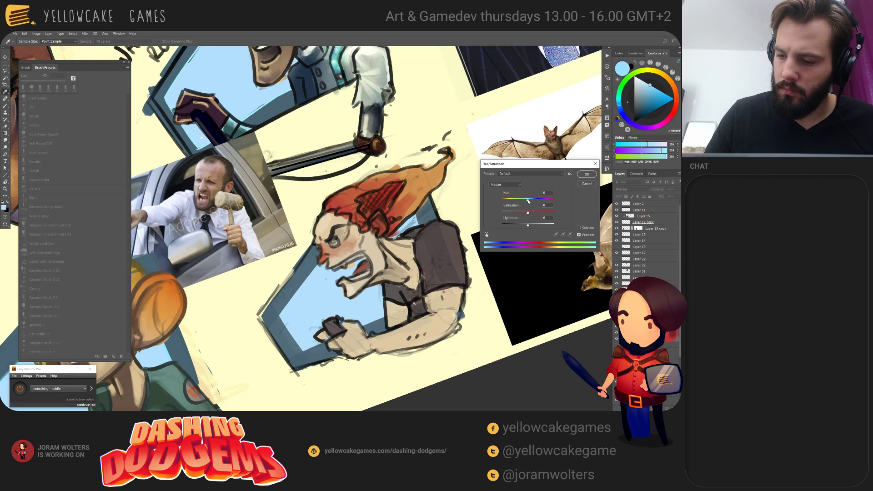
mouse_move(528, 200)
mouse_down()
mouse_move(558, 200)
mouse_move(538, 214)
mouse_move(554, 203)
mouse_move(456, 219)
mouse_move(554, 203)
mouse_up()
click(554, 200)
click(579, 227)
click(547, 215)
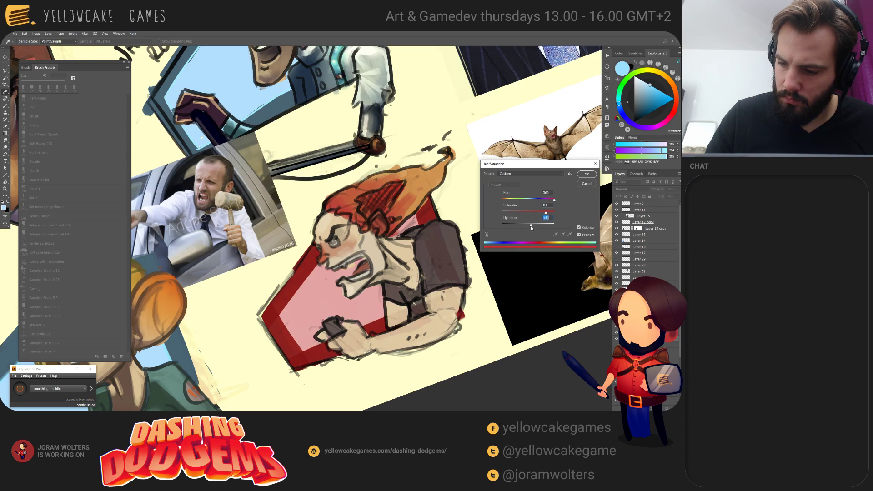
click(531, 226)
drag(531, 227, 524, 230)
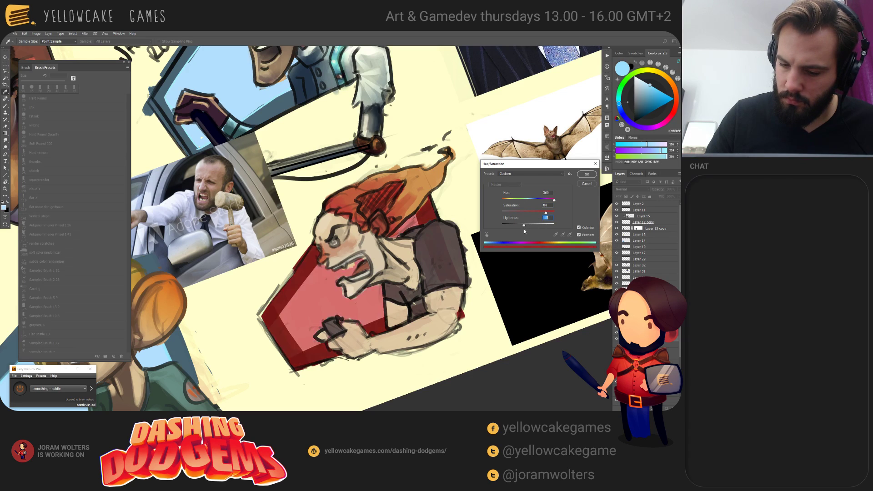
click(586, 174)
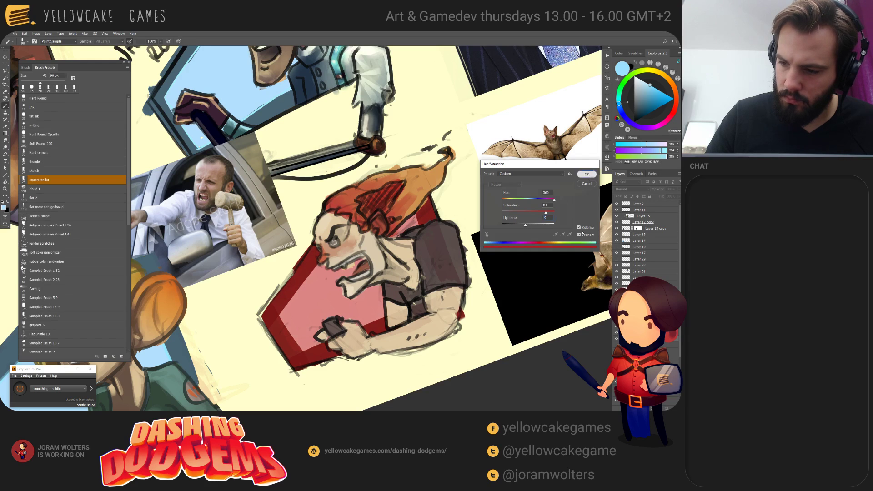
Step: Deepen the dark tones of the red frame and window with a Levels adjustment of the shadow input
key(b)
key(ctrl+l)
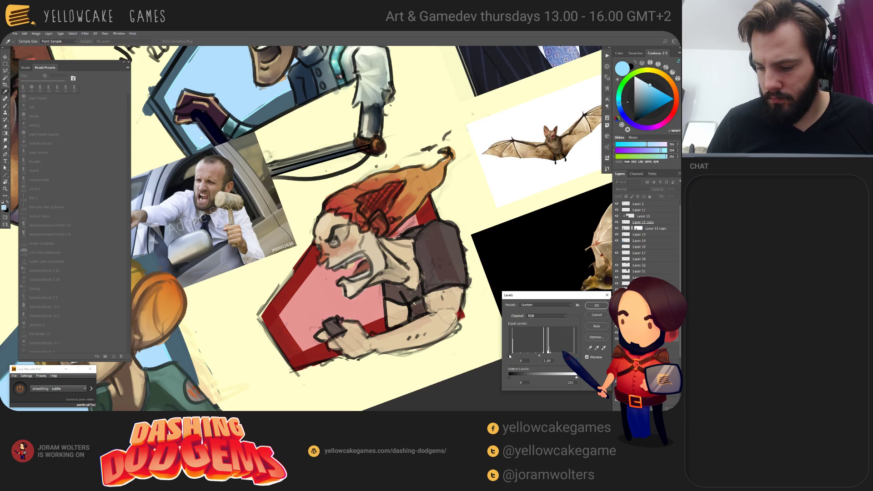
drag(518, 358, 517, 359)
click(600, 307)
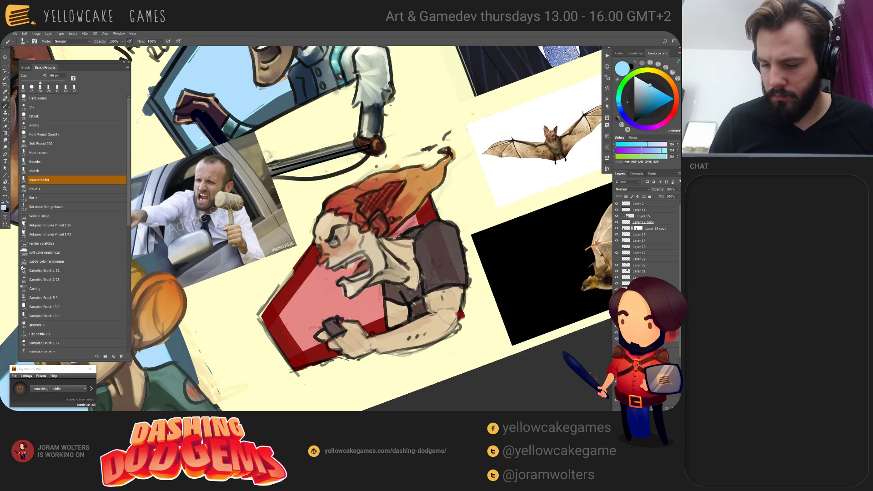
Step: Paint a thin, more saturated pink stroke along the slanted upper inner edge of the red window
drag(449, 271, 421, 244)
key(r)
drag(530, 250, 539, 285)
mouse_move(402, 140)
mouse_down()
mouse_move(506, 301)
mouse_move(517, 295)
mouse_move(528, 144)
mouse_move(520, 153)
mouse_up()
key(b)
alt+click(378, 272)
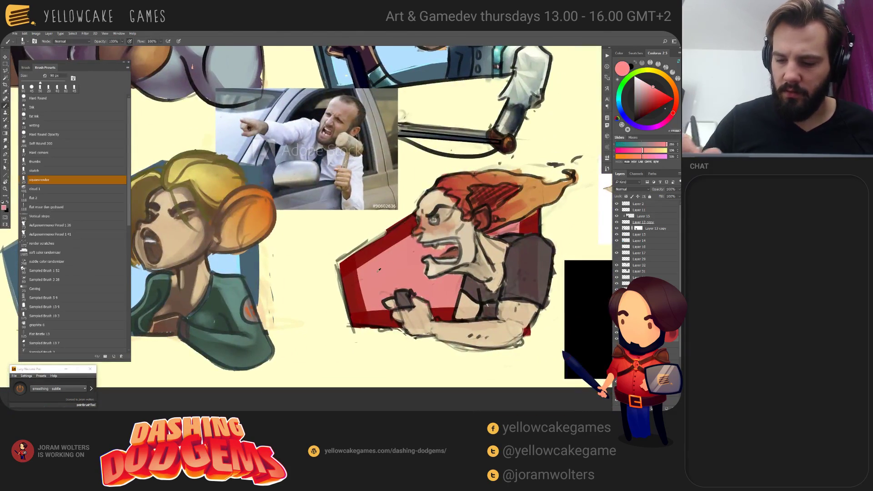
click(658, 91)
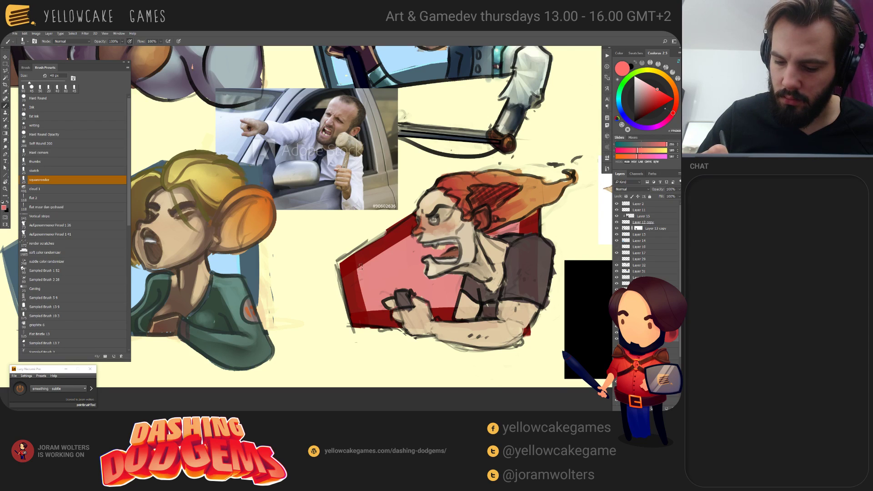
drag(358, 267, 410, 233)
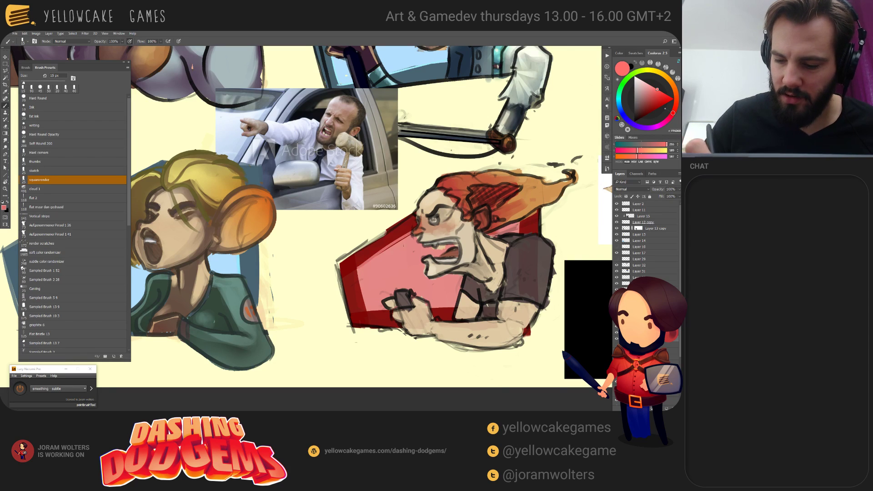
key(ctrl+z)
drag(358, 268, 404, 239)
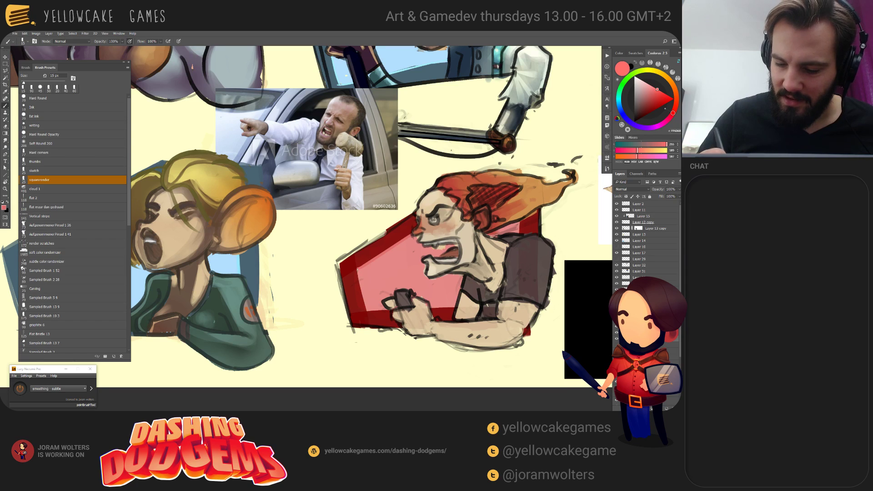
Step: Paint the same saturated pink down the window's front inner edge, undoing and redrawing the stroke until it fits
drag(358, 270, 366, 308)
key(ctrl+z)
drag(358, 269, 369, 315)
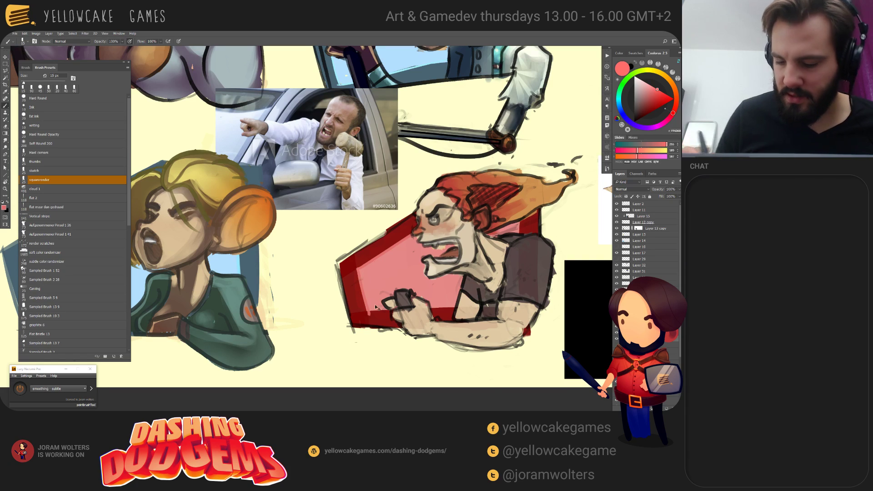
key(ctrl+z)
drag(359, 279, 364, 305)
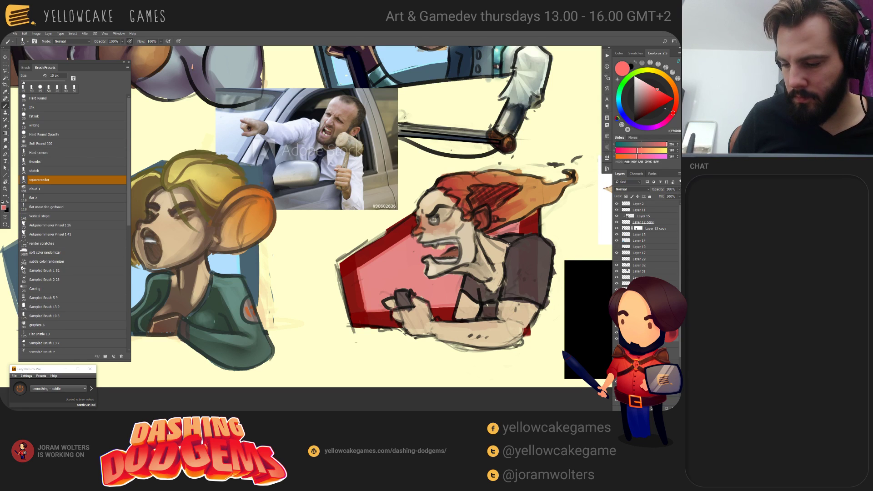
Step: Compare the red-haired driver with the neighbouring portraits and toggle a layer's visibility to identify its content
mouse_move(510, 244)
mouse_down()
mouse_move(482, 255)
mouse_move(456, 284)
mouse_move(403, 378)
mouse_up()
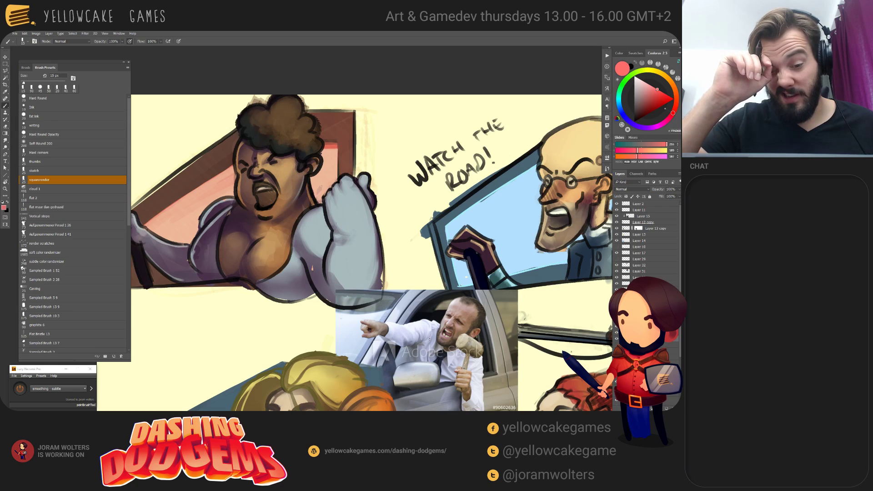
drag(490, 335, 390, 207)
drag(553, 376, 487, 305)
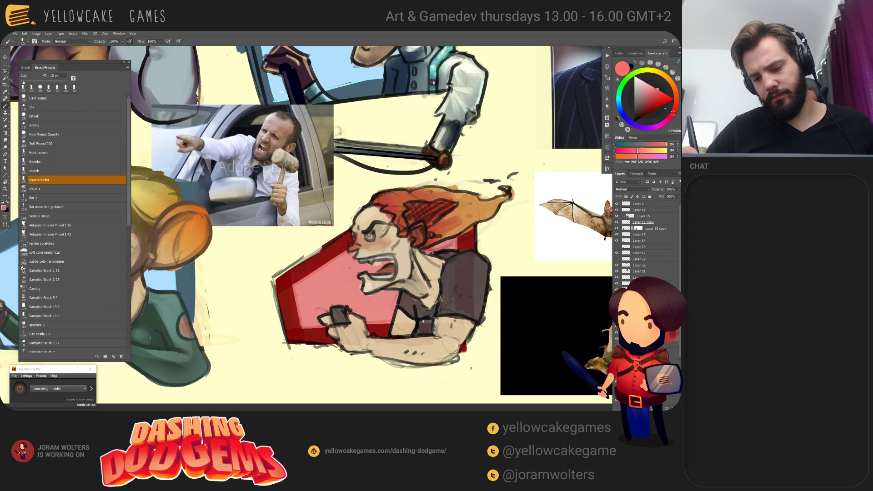
key(v)
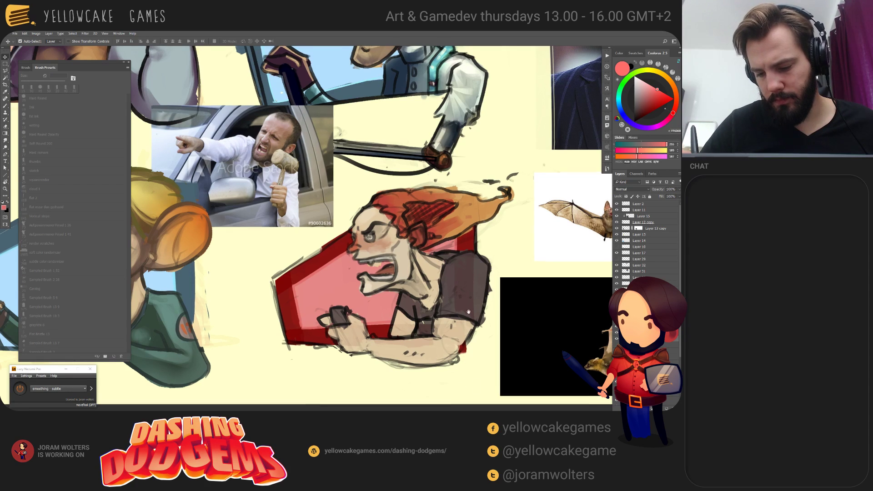
mouse_move(465, 315)
mouse_down()
mouse_move(466, 303)
mouse_move(450, 318)
mouse_up()
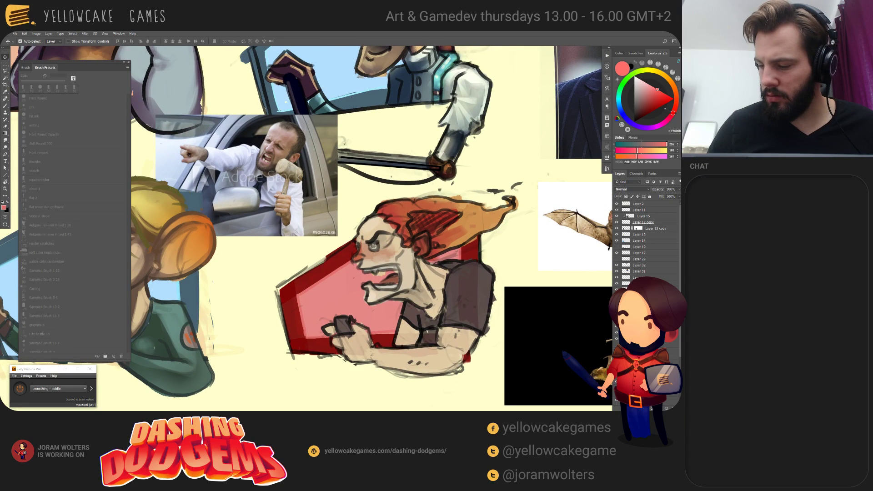
click(617, 334)
click(617, 334)
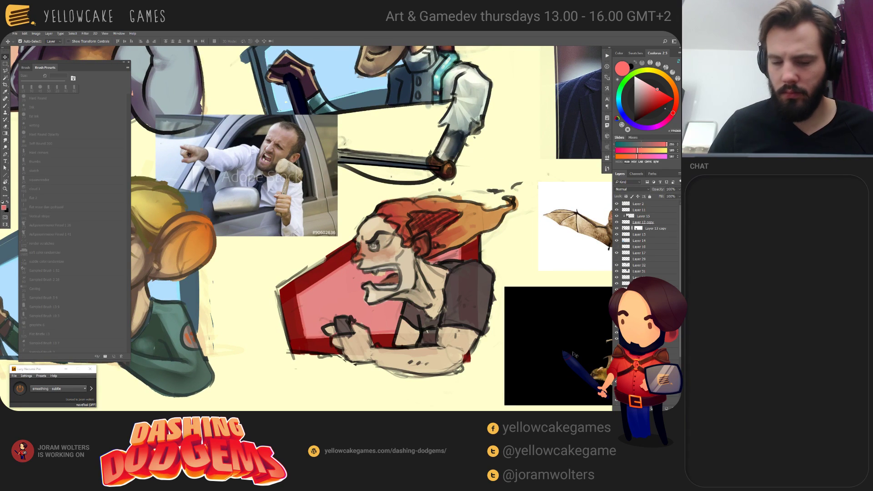
Step: Set the brush to Soft Light mode with the Soft Round preset and sample the red of the driver's hair
key(b)
click(71, 41)
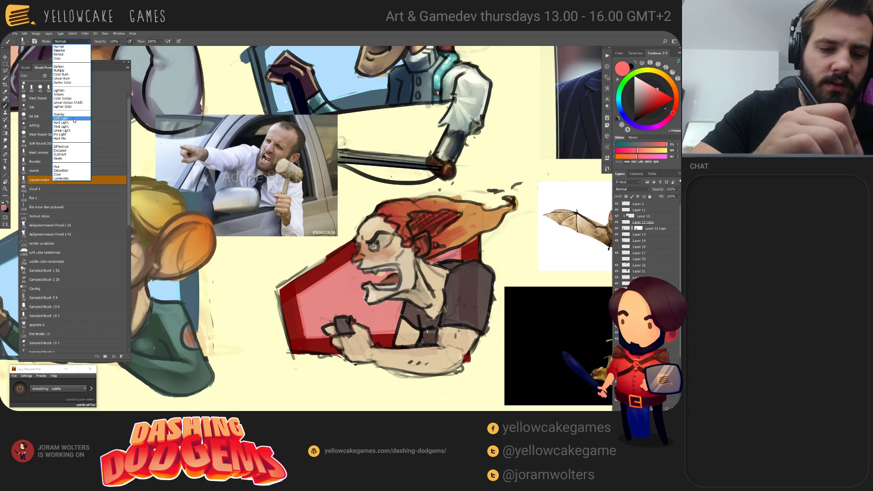
click(74, 119)
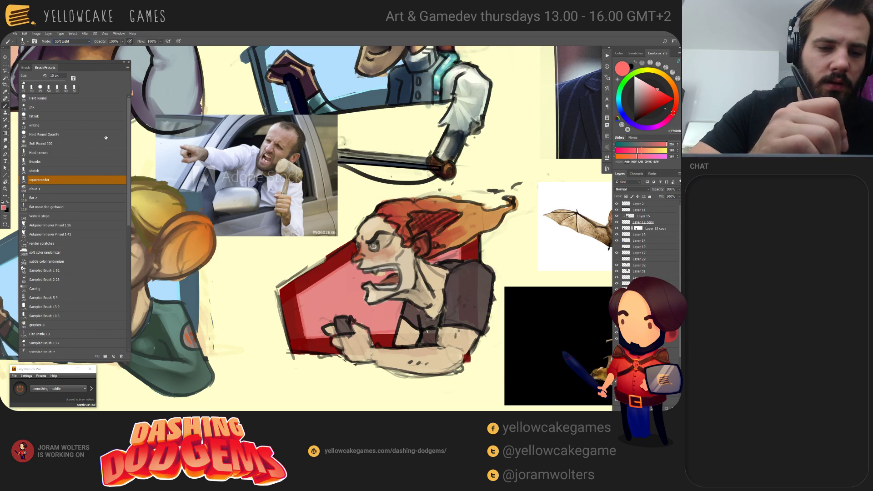
click(50, 145)
alt+click(400, 215)
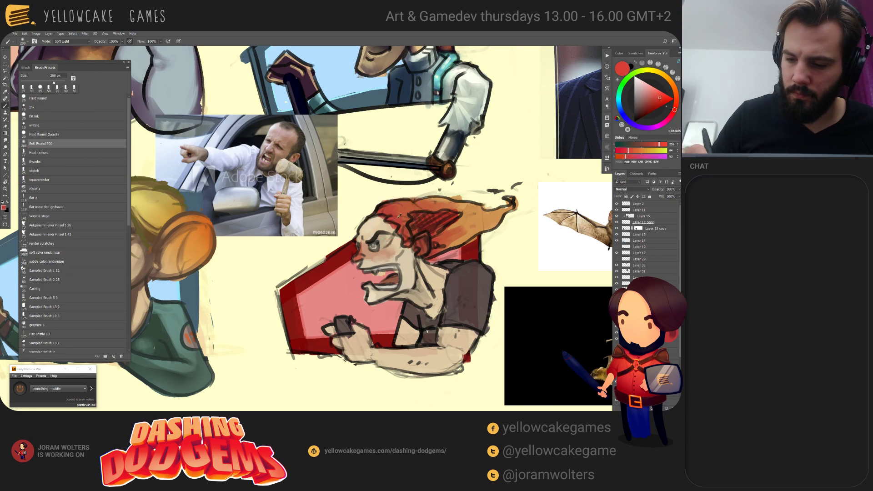
key(bracketright)
key(bracketright)
key(bracketright)
key(bracketright)
key(bracketright)
key(bracketright)
key(bracketright)
click(403, 242)
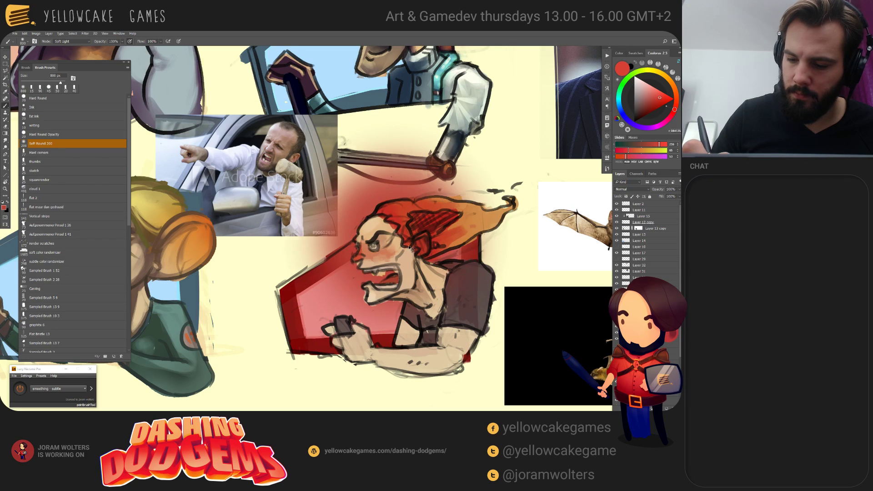
key(ctrl+z)
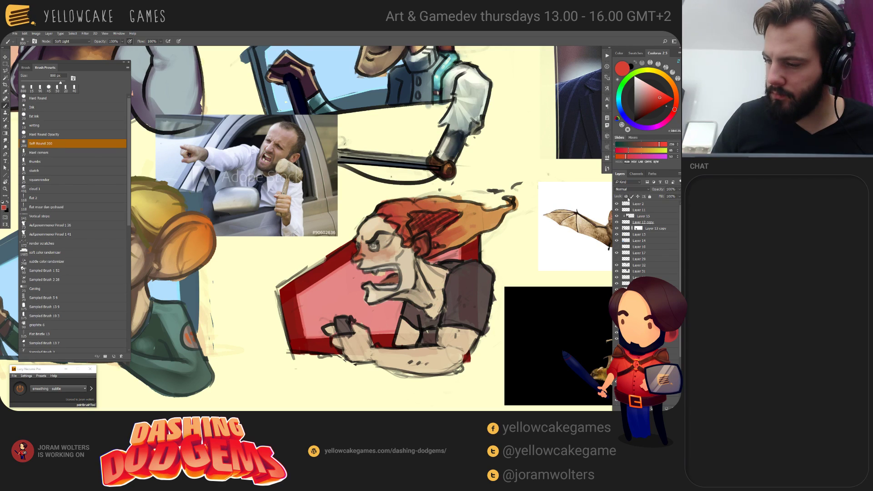
Step: Glaze soft red over the driver's face and hair with a smaller soft brush, keeping within the painted shape
key(bracketleft)
key(bracketleft)
key(bracketleft)
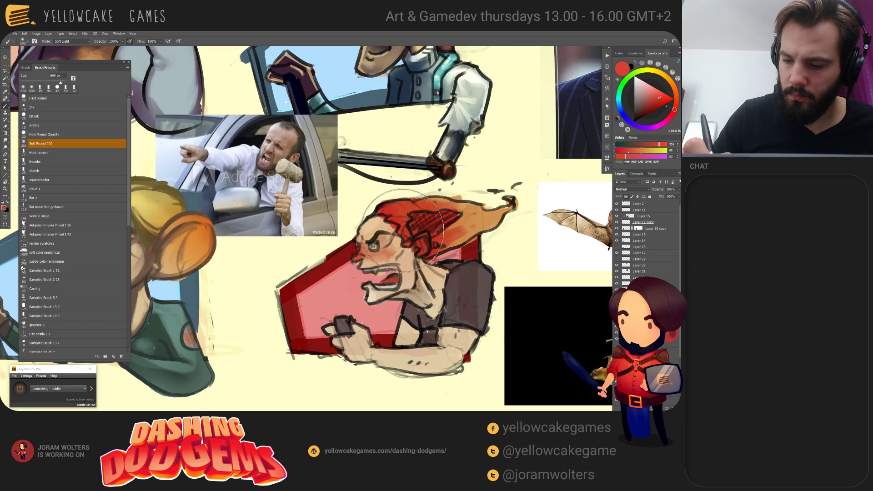
drag(398, 227, 445, 241)
key(bracketleft)
key(x)
mouse_move(432, 201)
mouse_down()
mouse_move(440, 223)
mouse_move(423, 214)
mouse_move(459, 237)
mouse_move(428, 218)
mouse_up()
key(x)
key(bracketleft)
key(bracketleft)
key(bracketleft)
key(bracketleft)
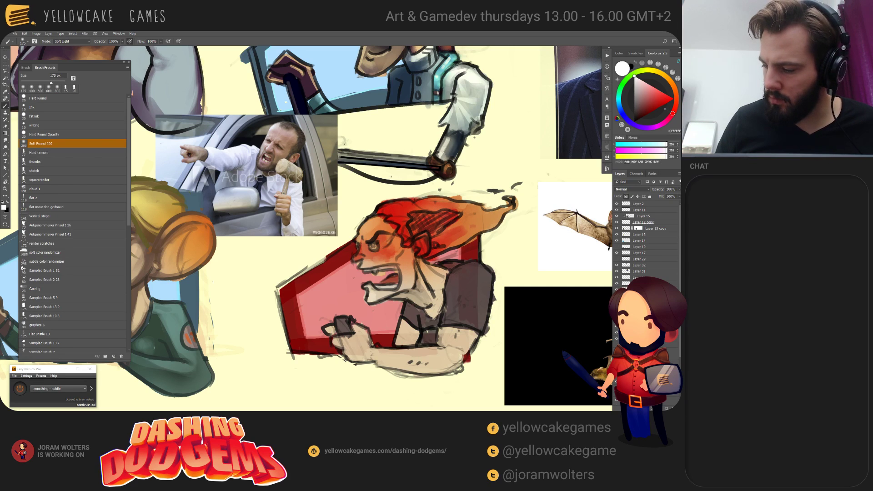
Step: Erase the dark hatching inside the pointed ear shape on the side of the driver's head
key(e)
key(bracketleft)
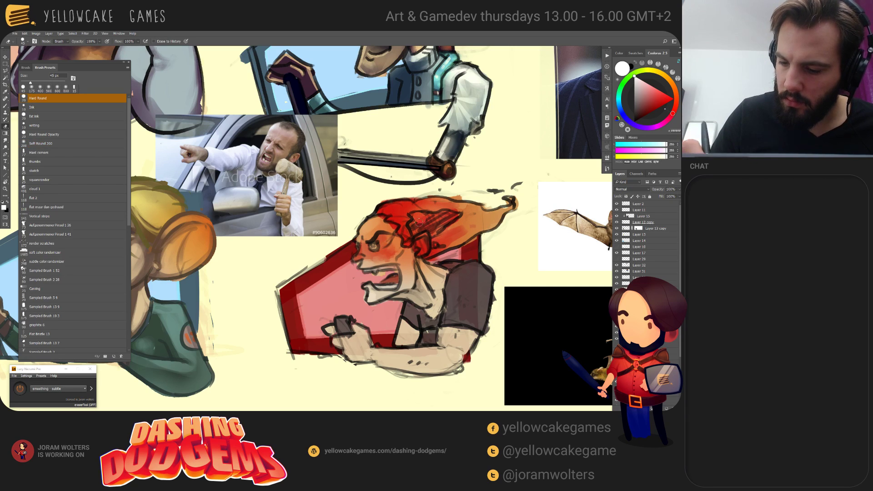
mouse_move(415, 218)
mouse_down()
mouse_move(432, 230)
mouse_move(423, 232)
mouse_up()
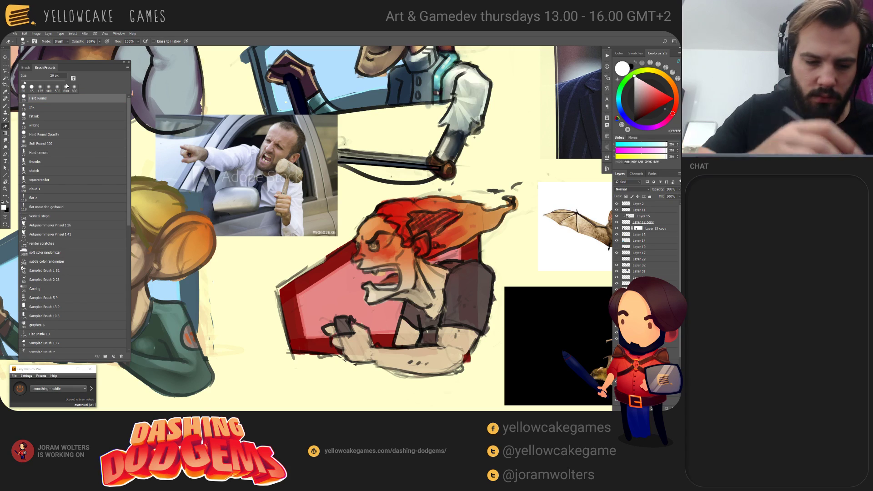
click(39, 180)
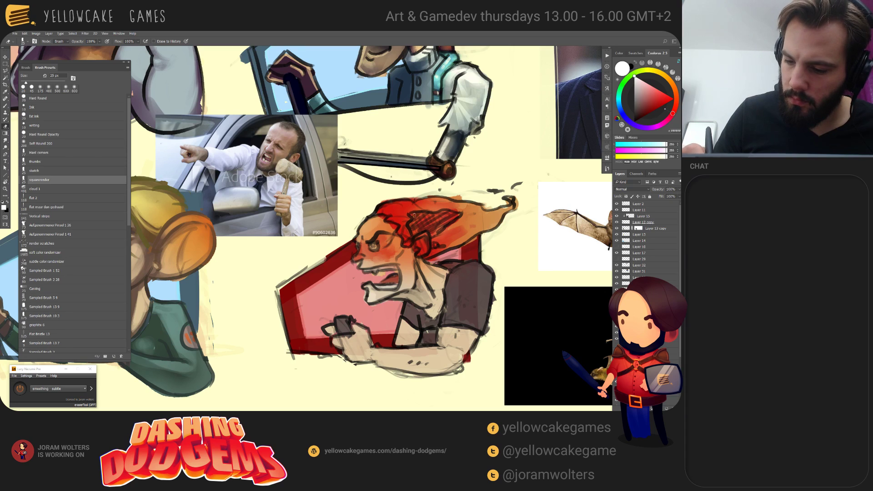
mouse_move(414, 216)
mouse_down()
mouse_move(413, 223)
mouse_move(434, 218)
mouse_move(419, 228)
mouse_move(460, 214)
mouse_up()
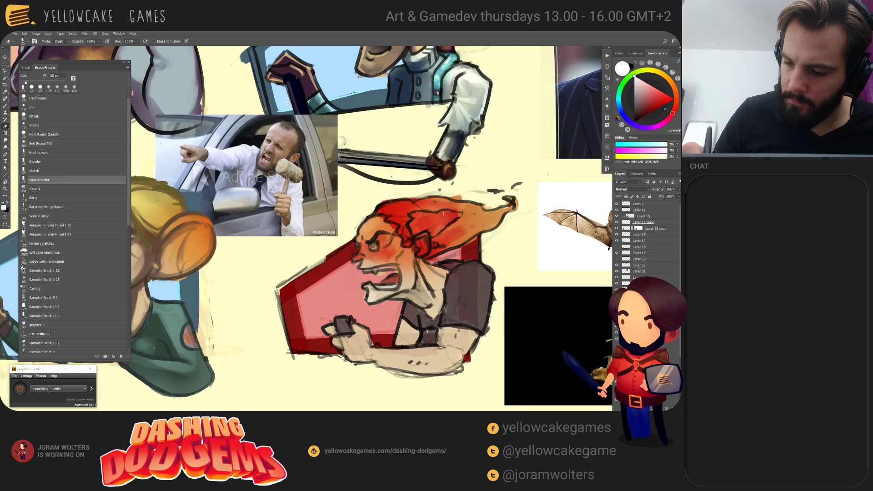
Step: Redraw the upper edge of the pointed ear shape in black with the sketch brush
key(b)
key(x)
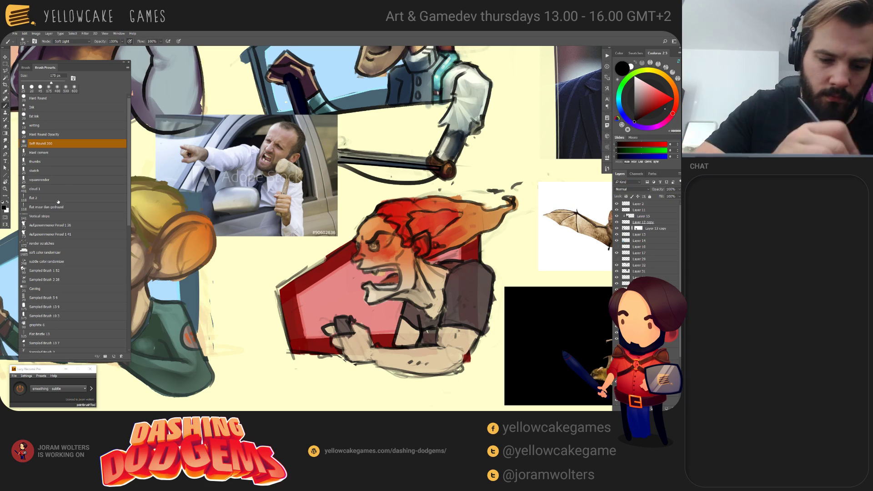
click(64, 181)
click(64, 170)
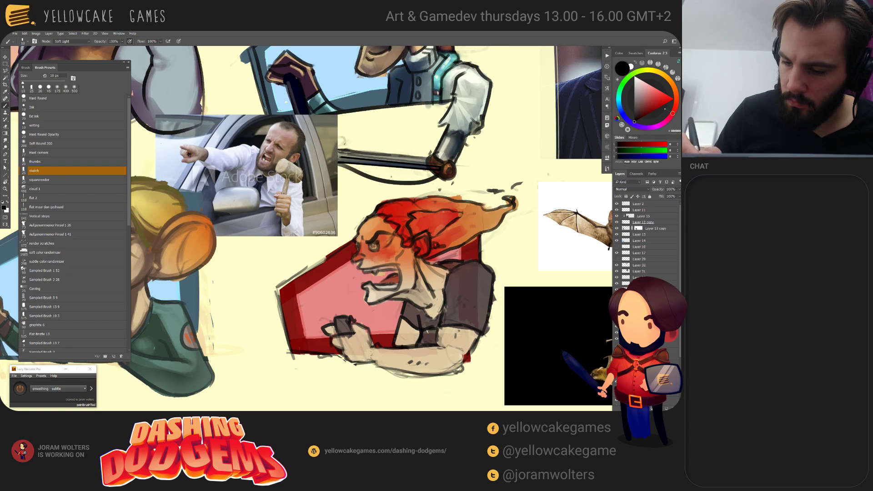
drag(432, 212, 456, 208)
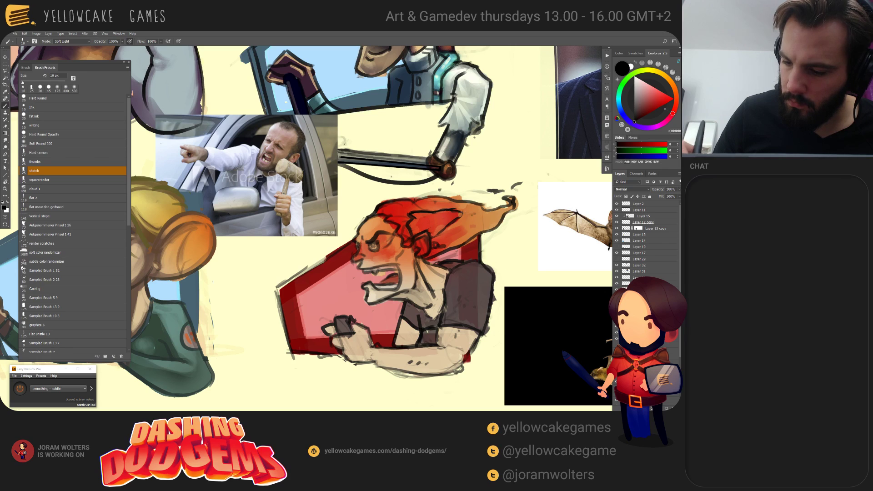
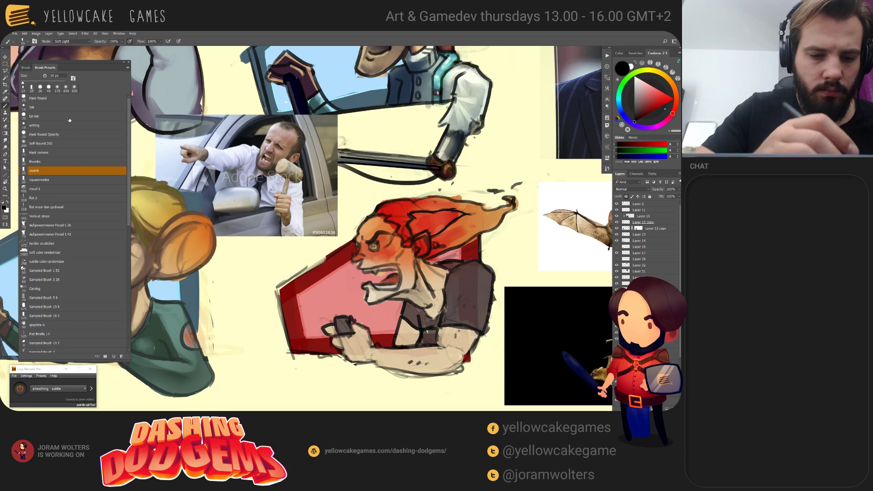
Step: Brighten the inside of the pointed ear with soft white, undoing and repainting the highlight until it fits
click(46, 143)
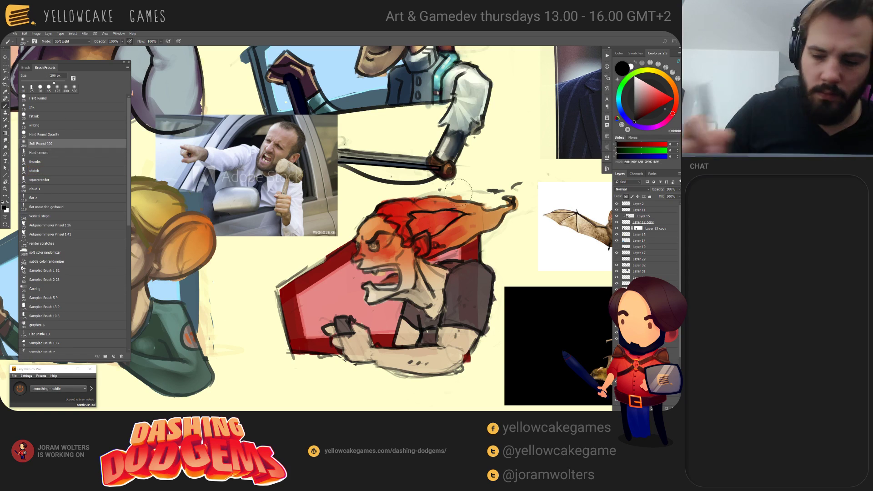
key(x)
mouse_move(418, 214)
mouse_down()
mouse_move(439, 230)
mouse_move(467, 217)
mouse_up()
key(bracketleft)
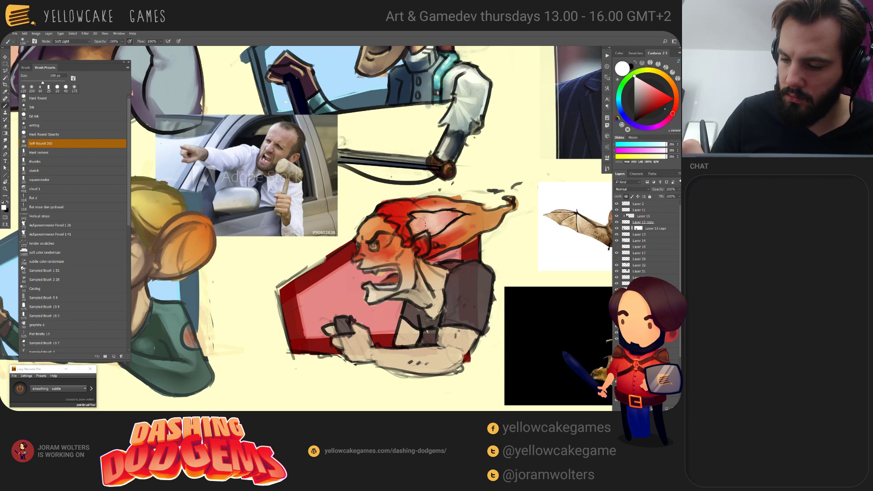
key(ctrl+z)
drag(415, 225, 478, 218)
Step: Glaze warm yellow light over the driver's forehead, face and shoulder with a larger soft brush
key(bracketright)
key(bracketright)
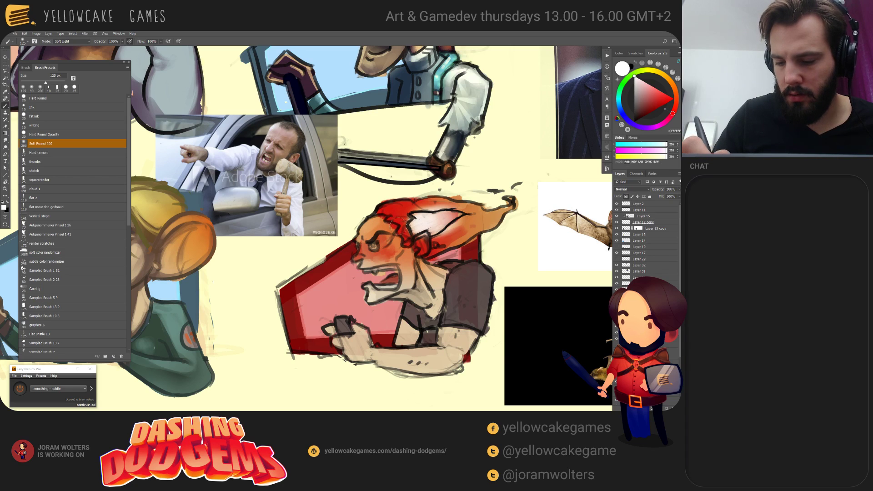
key(bracketright)
key(bracketright)
key(bracketright)
click(383, 230)
click(662, 74)
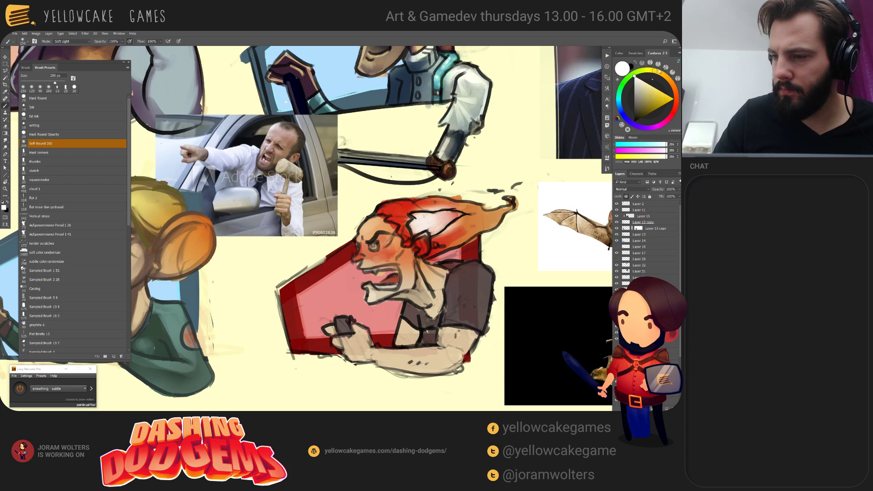
click(658, 93)
mouse_move(366, 225)
mouse_down()
mouse_move(428, 269)
mouse_move(482, 267)
mouse_up()
Step: Tint the top of the driver's dark shoulder with soft red sampled from the hair
key(bracketleft)
key(bracketleft)
key(bracketleft)
key(bracketleft)
key(bracketleft)
key(bracketleft)
alt+click(407, 206)
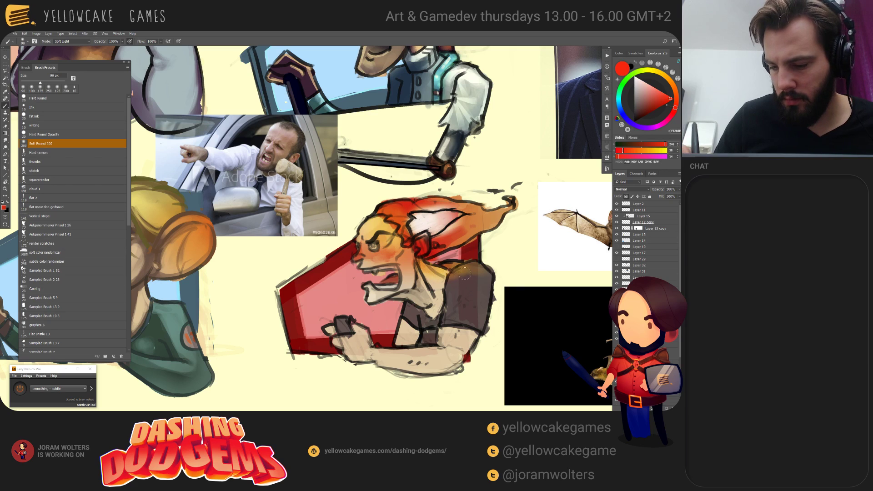
mouse_move(459, 265)
mouse_down()
mouse_move(496, 272)
mouse_move(467, 266)
mouse_move(477, 269)
mouse_up()
key(d)
key(x)
key(bracketleft)
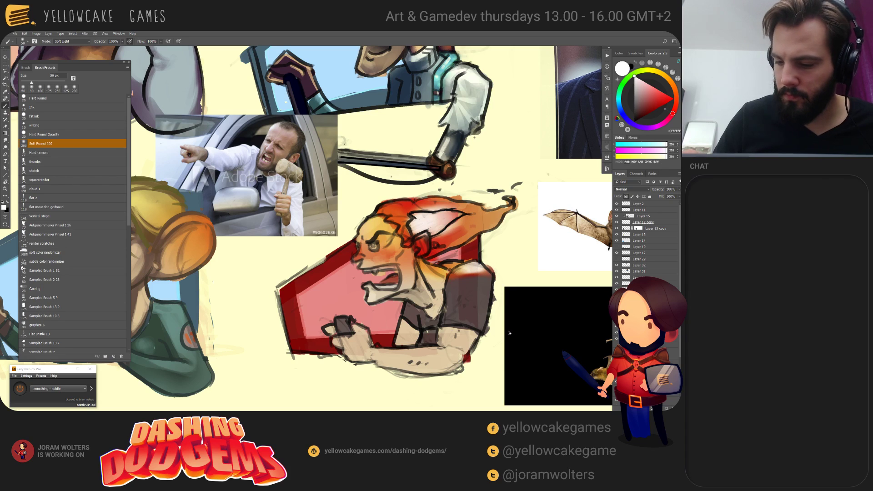
key(ctrl+alt+z)
key(ctrl+alt+z)
Step: Add thin white highlights along the driver's neck edge and the lower ear with a very small soft brush
key(bracketleft)
key(bracketleft)
key(bracketleft)
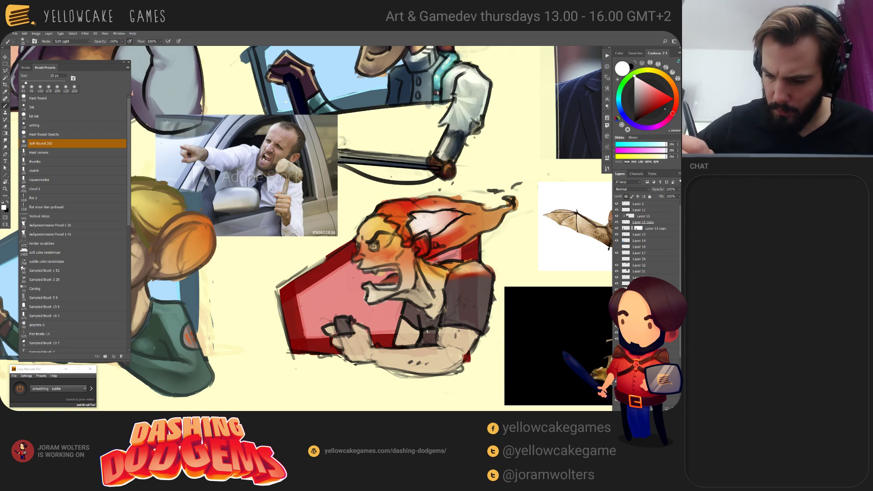
drag(422, 263, 442, 269)
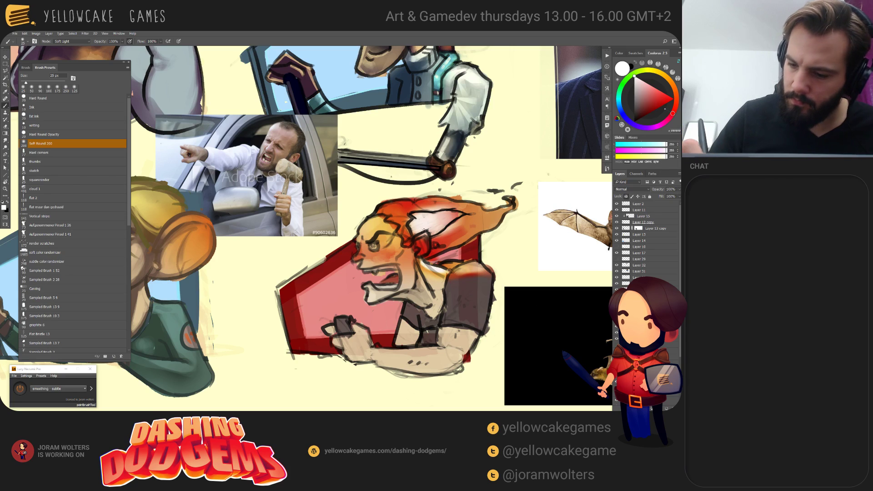
key(bracketleft)
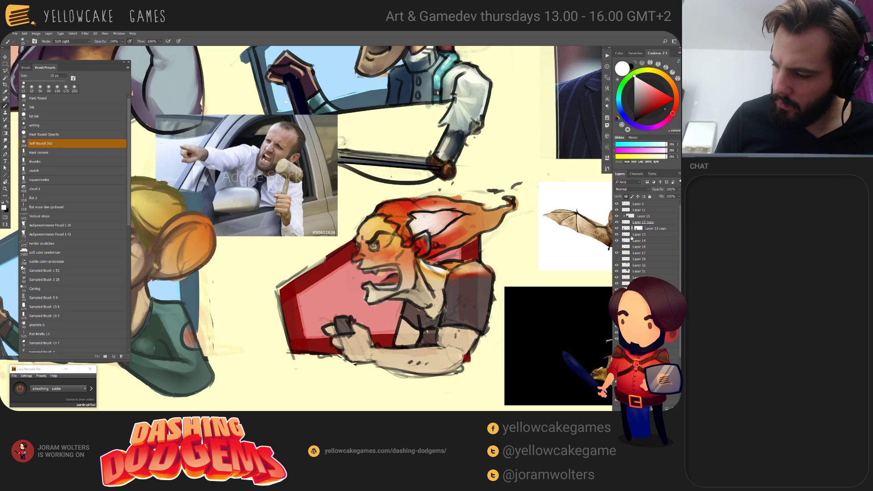
key(e)
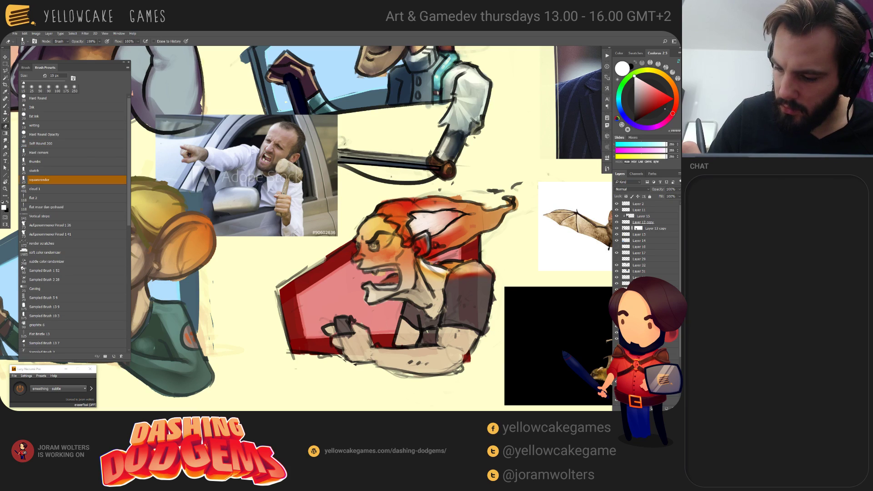
key(bracketleft)
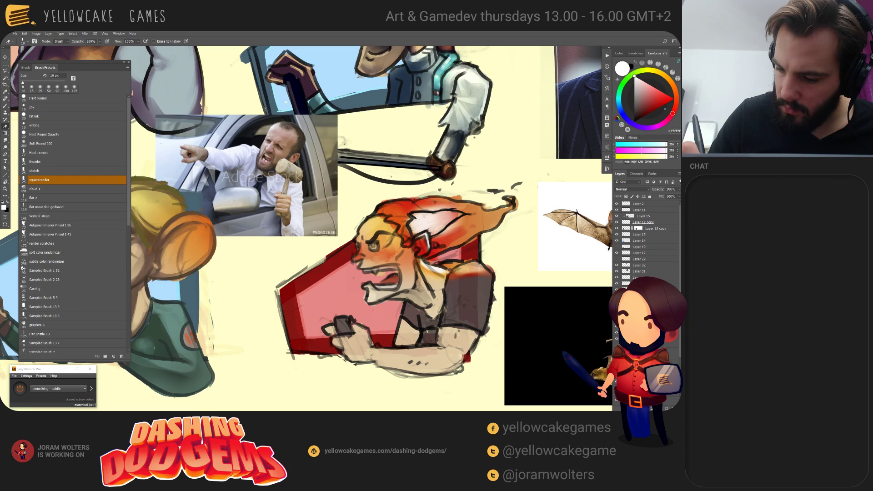
drag(428, 331, 438, 326)
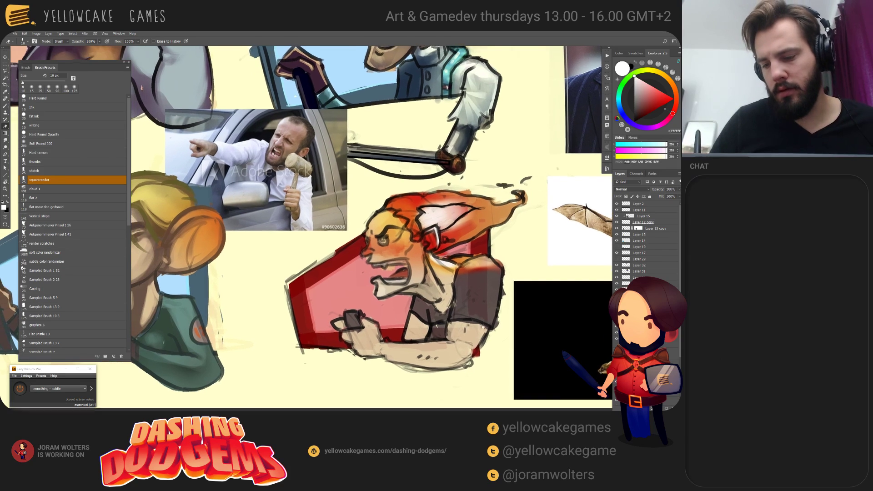
drag(504, 329, 497, 328)
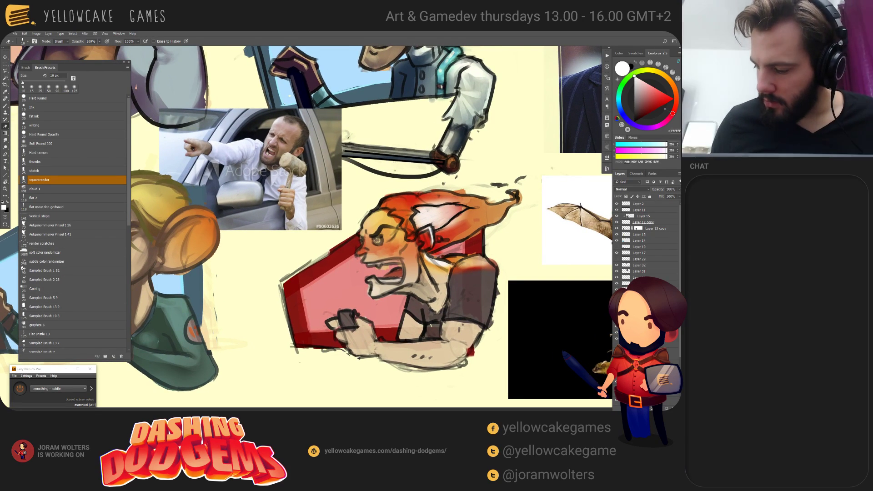
Step: Enrich the red of the hair above and below the pointed ear with Soft Light strokes sampled from the hair, using the square render brush
key(b)
click(41, 180)
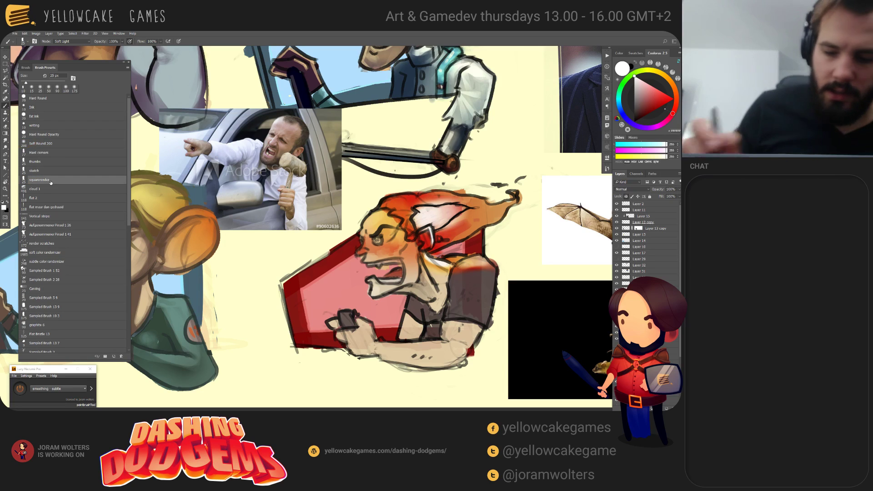
alt+click(407, 198)
key(bracketright)
key(bracketright)
mouse_move(412, 201)
mouse_down()
mouse_move(471, 200)
mouse_move(404, 206)
mouse_up()
key(bracketright)
mouse_move(473, 213)
mouse_down()
mouse_move(445, 230)
mouse_move(498, 208)
mouse_move(449, 237)
mouse_up()
Step: Try tinting the inside of the pointed ear with bright cyan in Soft Light mode, using a smaller square brush
alt+click(440, 239)
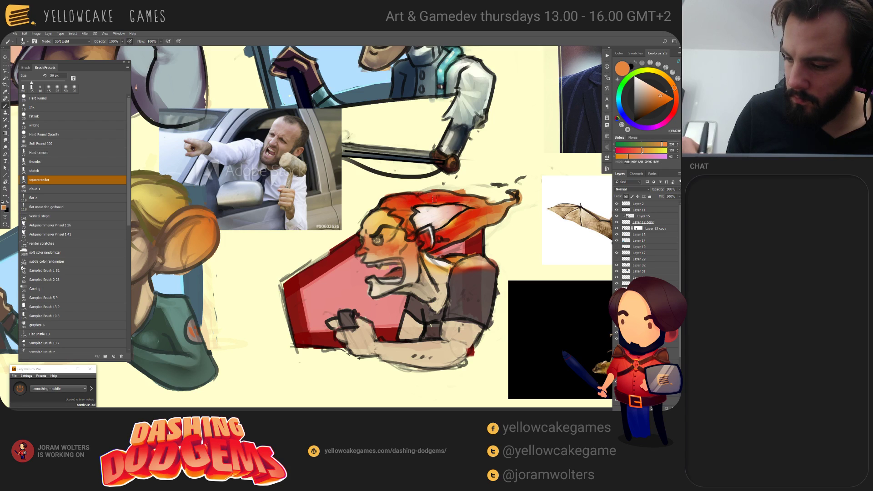
click(664, 96)
click(619, 99)
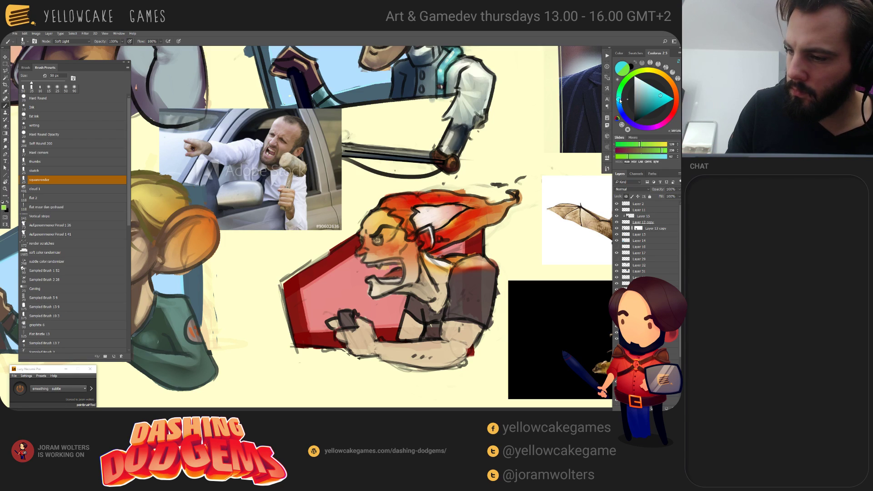
click(663, 95)
click(663, 93)
key([)
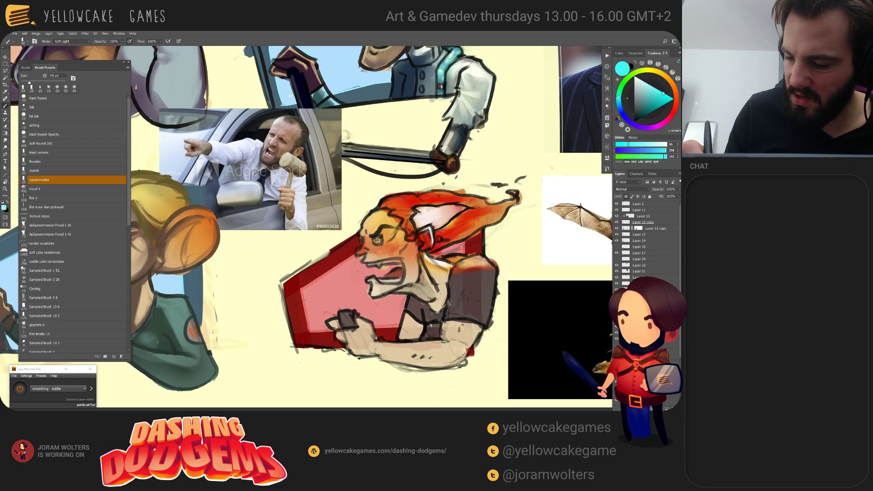
mouse_move(451, 211)
mouse_down()
mouse_move(417, 211)
mouse_move(462, 206)
mouse_move(438, 225)
mouse_up()
key([)
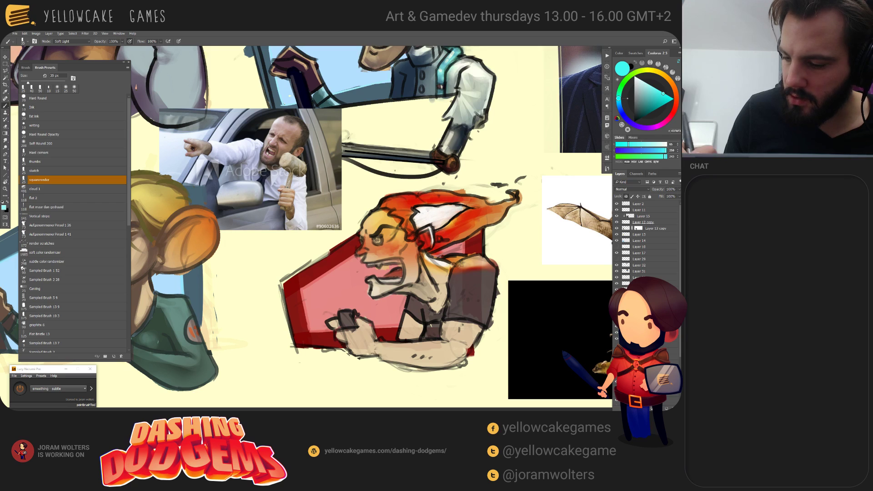
Step: Switch the brush to Hard Light mode and try cyan strokes inside the pointed ear
click(72, 40)
click(63, 122)
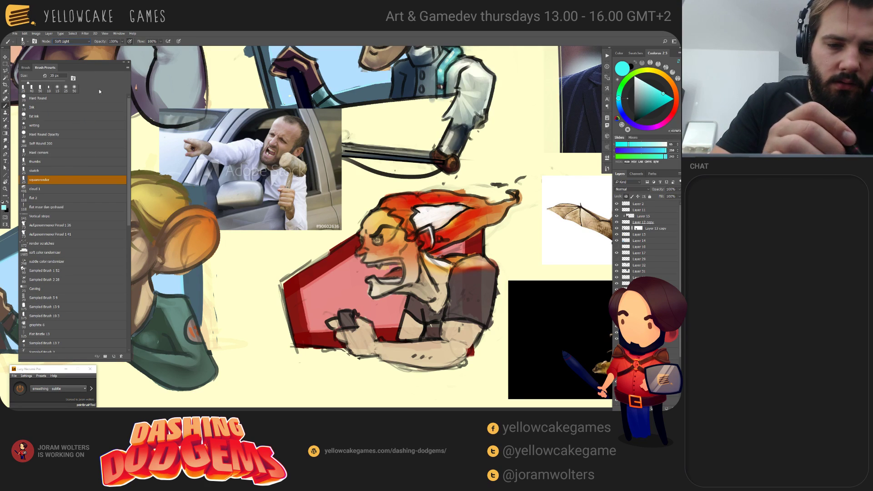
mouse_move(431, 216)
mouse_down()
mouse_move(442, 211)
mouse_move(428, 212)
mouse_up()
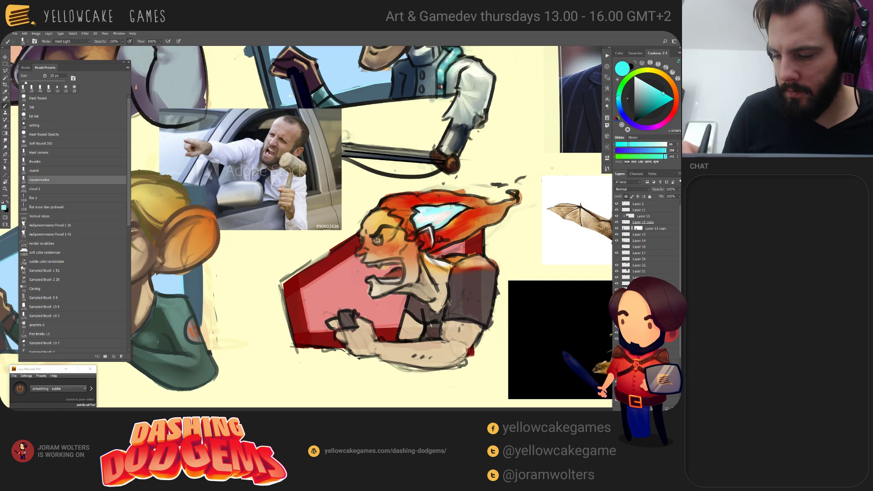
Step: Return the brush to Soft Light mode and lighten the cyan inside the ear with sampled white
click(68, 42)
click(71, 112)
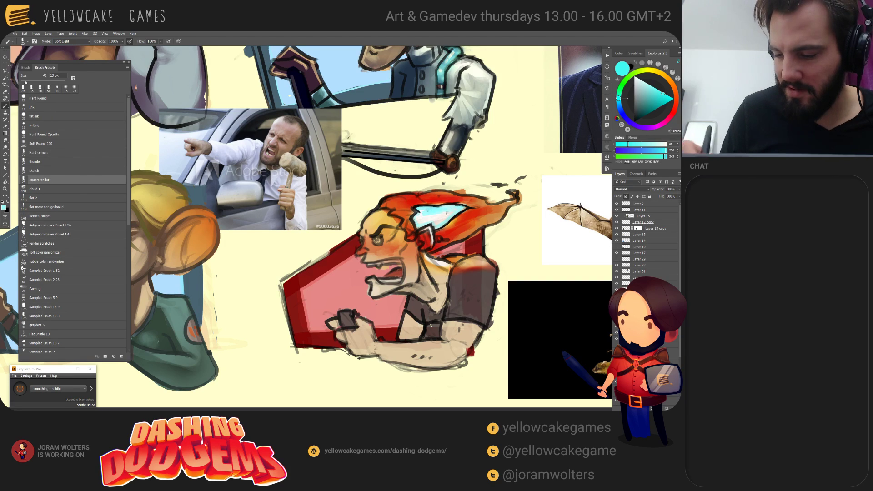
alt+click(428, 214)
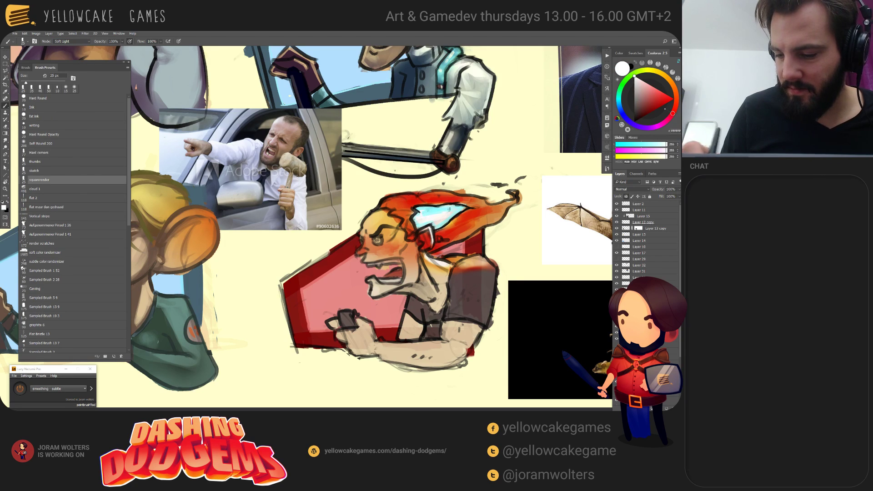
drag(433, 215, 437, 208)
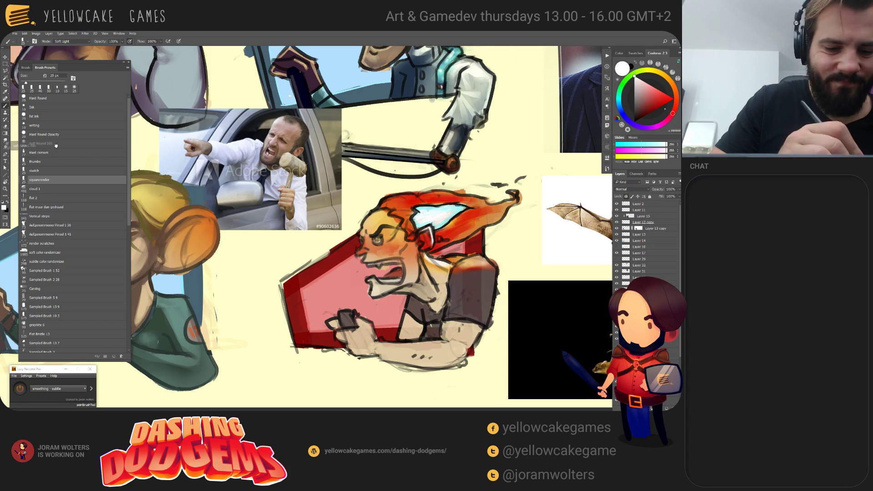
Step: Try a soft red glaze inside the ear with the Soft Round brush, and undo the ear's trial tinting
click(41, 143)
alt+click(432, 199)
key(bracketleft)
key(bracketleft)
key(bracketleft)
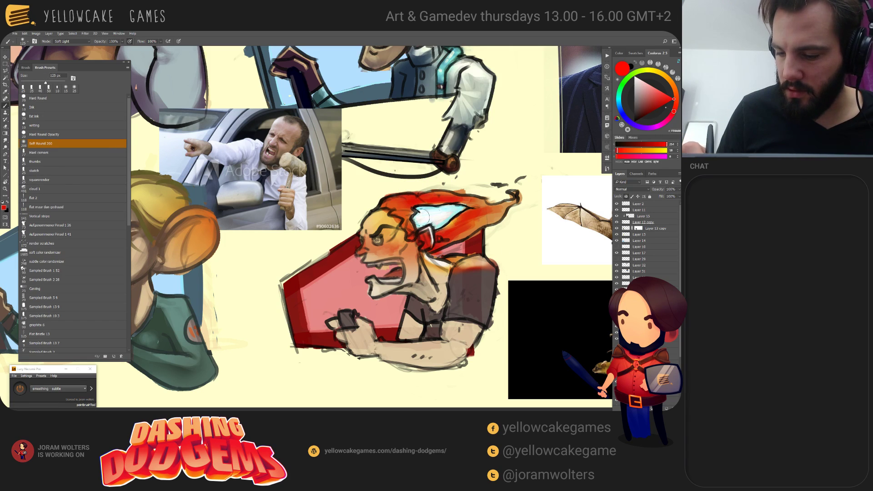
mouse_move(425, 215)
mouse_down()
mouse_move(461, 211)
mouse_move(448, 216)
mouse_up()
key(ctrl+z)
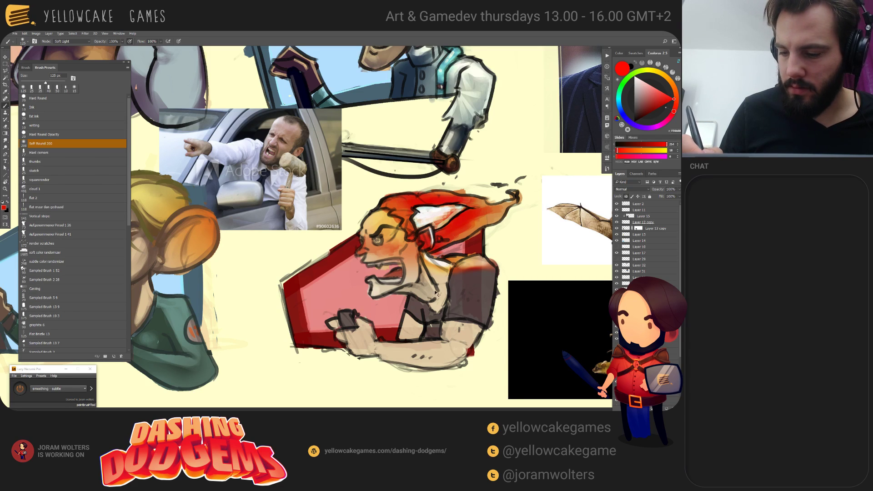
Step: Switch to the square render brush in Normal mode and touch up the inner ear with a colour sampled there
alt+click(402, 205)
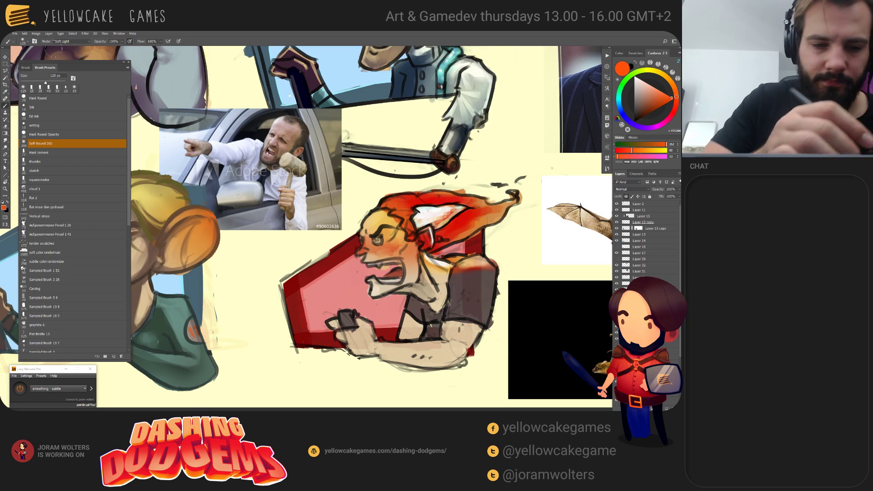
click(72, 41)
click(77, 47)
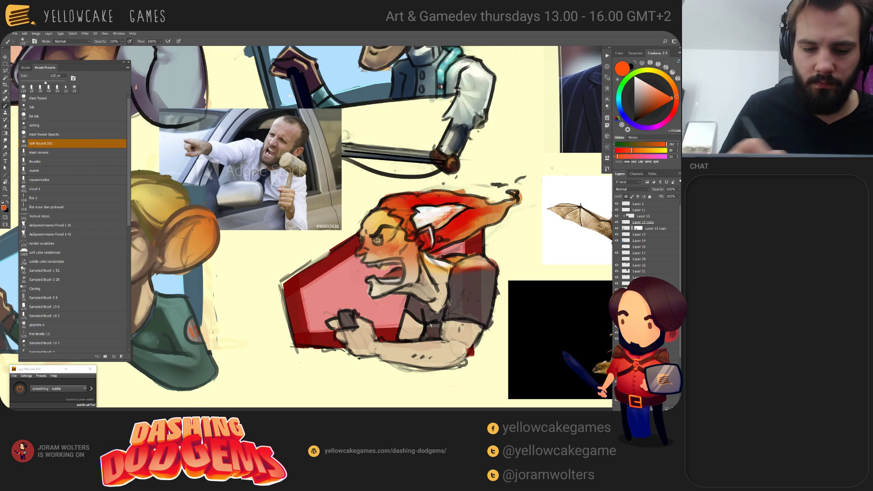
click(62, 181)
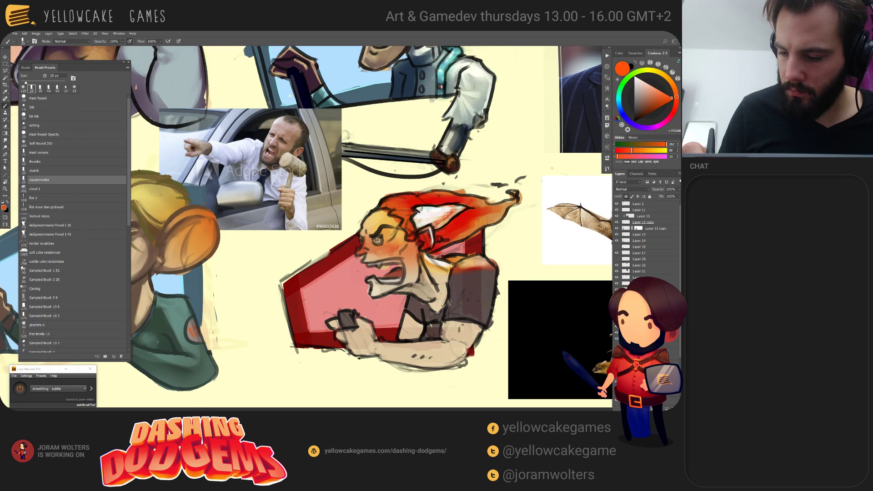
alt+click(452, 202)
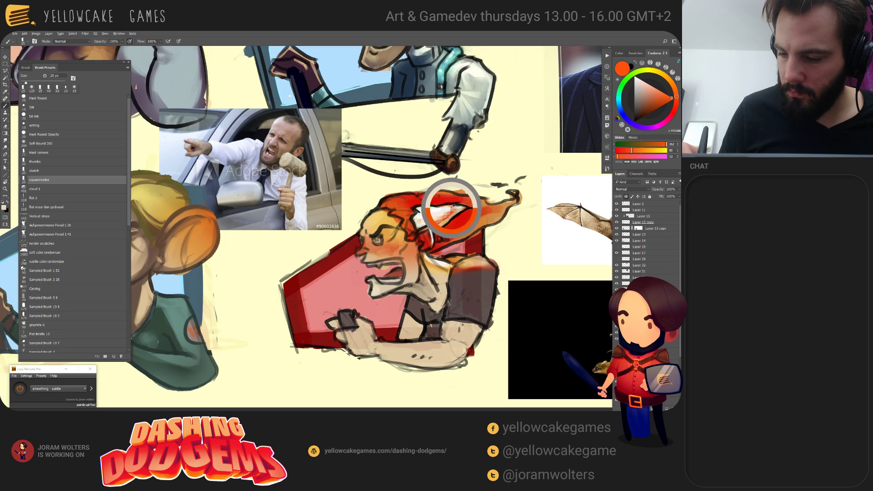
mouse_move(437, 209)
mouse_down()
mouse_move(442, 219)
mouse_move(421, 209)
mouse_move(421, 219)
mouse_up()
Step: Check the Firefist character sheet for reference and cover the pale inside of the ear with solid red sampled from the hair
alt+click(485, 221)
key(ctrl+Tab)
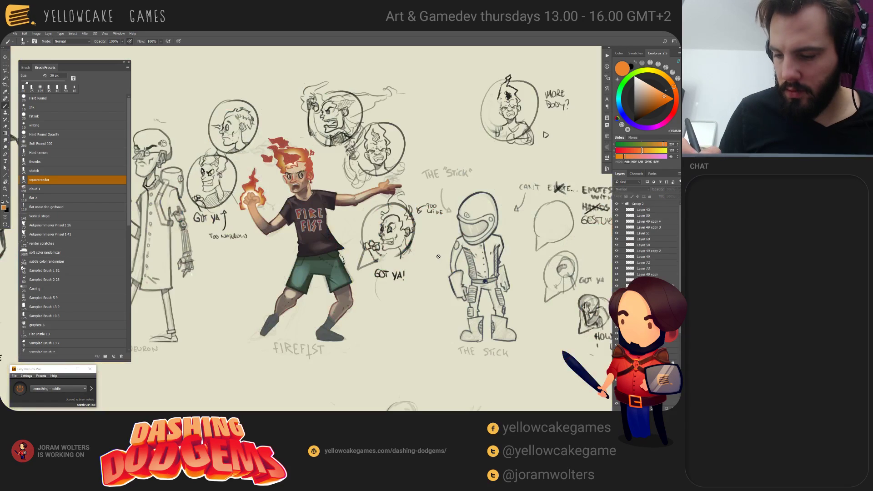
key(ctrl+Tab)
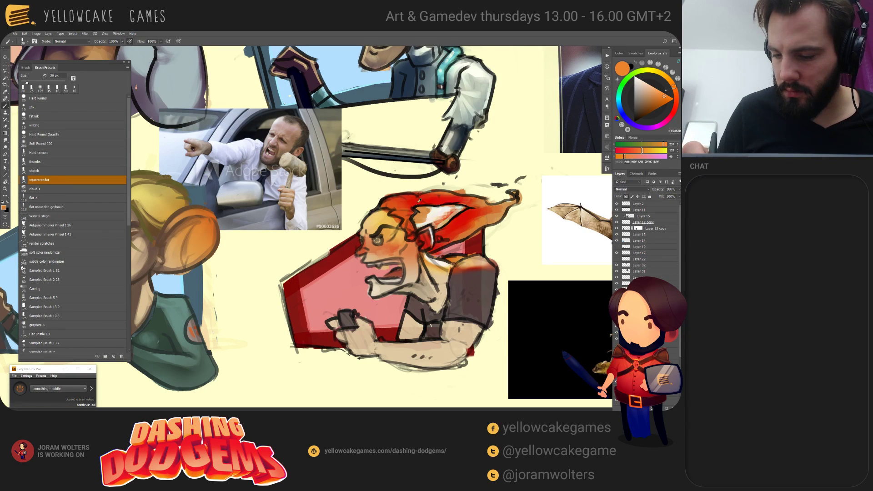
alt+click(418, 200)
mouse_move(418, 207)
mouse_down()
mouse_move(432, 213)
mouse_move(415, 220)
mouse_move(432, 222)
mouse_move(419, 226)
mouse_move(463, 210)
mouse_move(442, 210)
mouse_move(451, 208)
mouse_up()
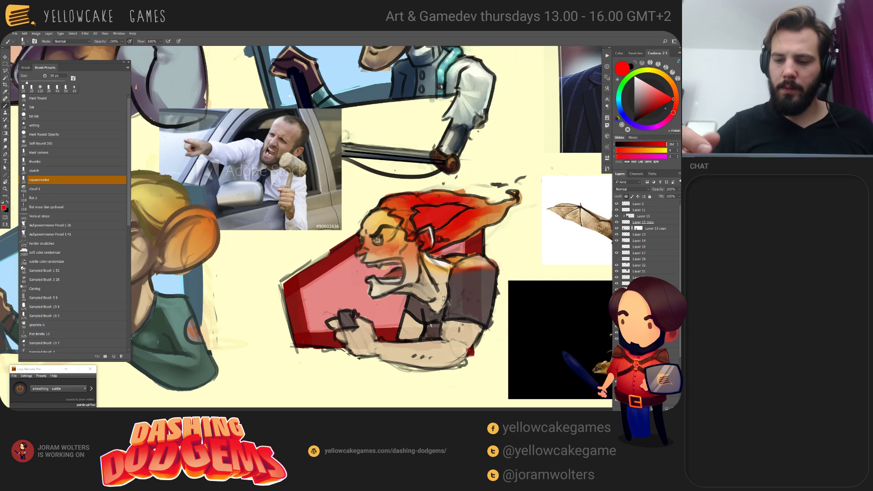
Step: Paint an orange rim around the red inner ear with a smaller brush, sampling oranges from the surrounding hair
alt+click(416, 211)
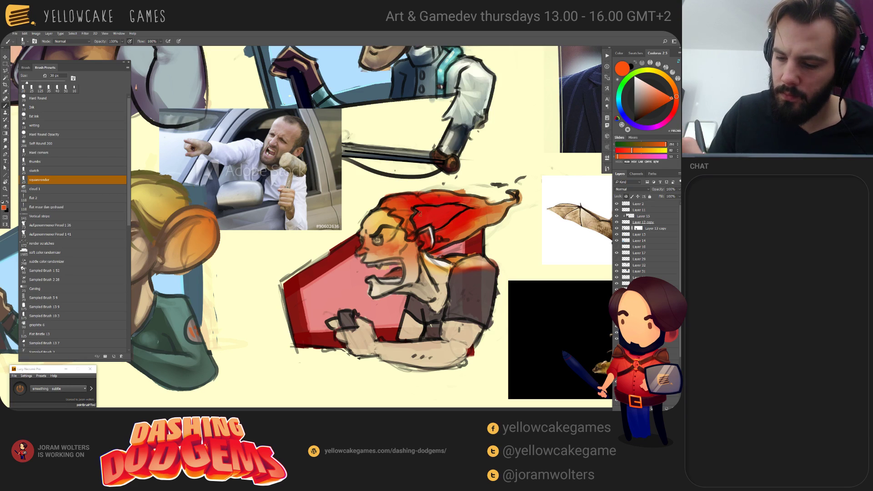
key([)
mouse_move(418, 211)
mouse_down()
mouse_move(417, 226)
mouse_move(421, 207)
mouse_move(473, 204)
mouse_move(434, 229)
mouse_move(411, 231)
mouse_up()
alt+click(486, 225)
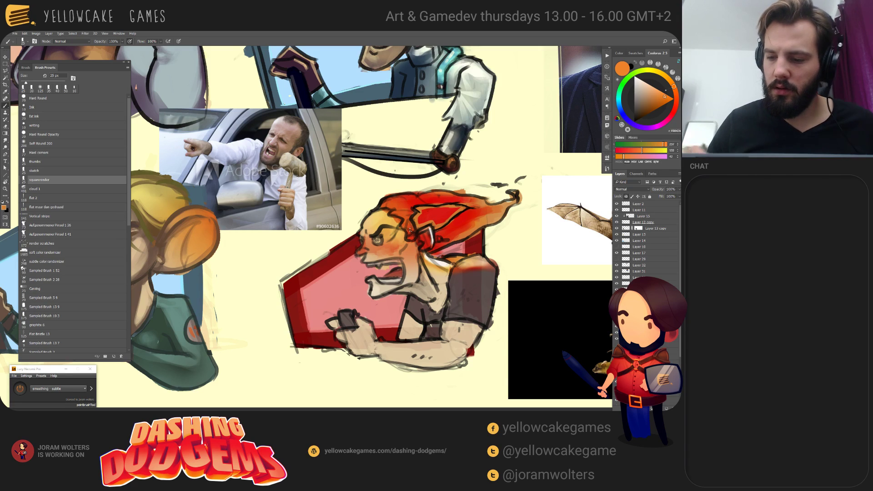
Step: Trim the pointed tip of the swept-back hair with the square eraser
key(e)
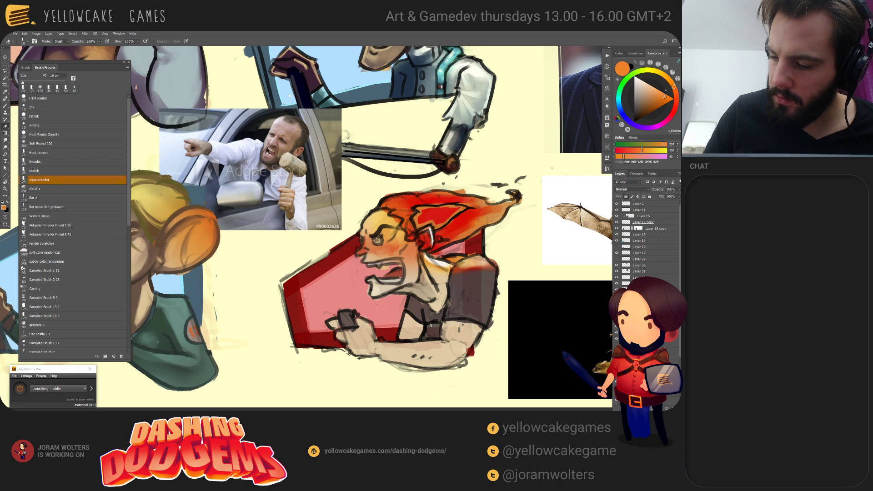
drag(521, 192, 521, 204)
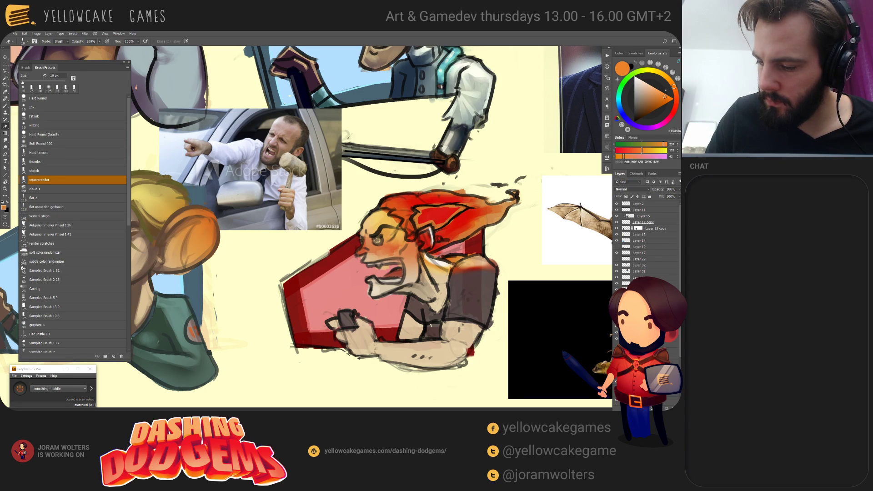
drag(466, 190, 404, 182)
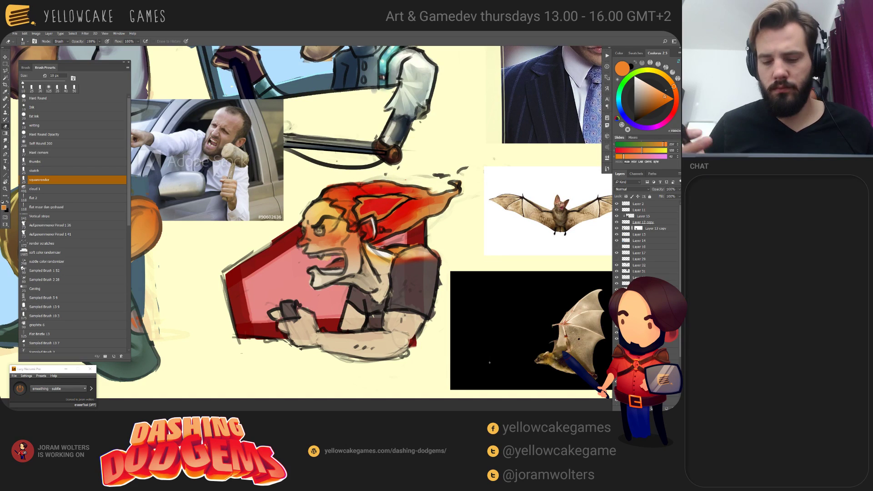
drag(445, 293, 470, 288)
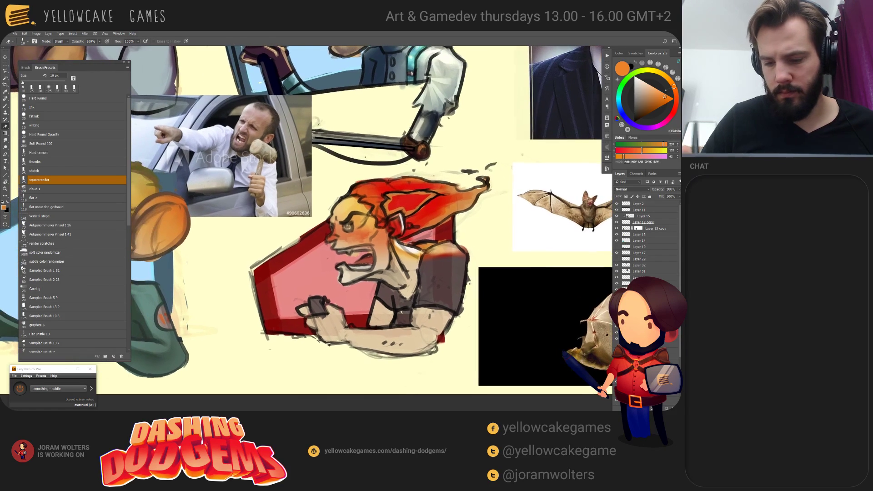
Step: Paint near-white highlights across the driver's forehead and brow with a small square brush, using a pale tone sampled from the drawing
key(b)
alt+click(404, 226)
key(bracketright)
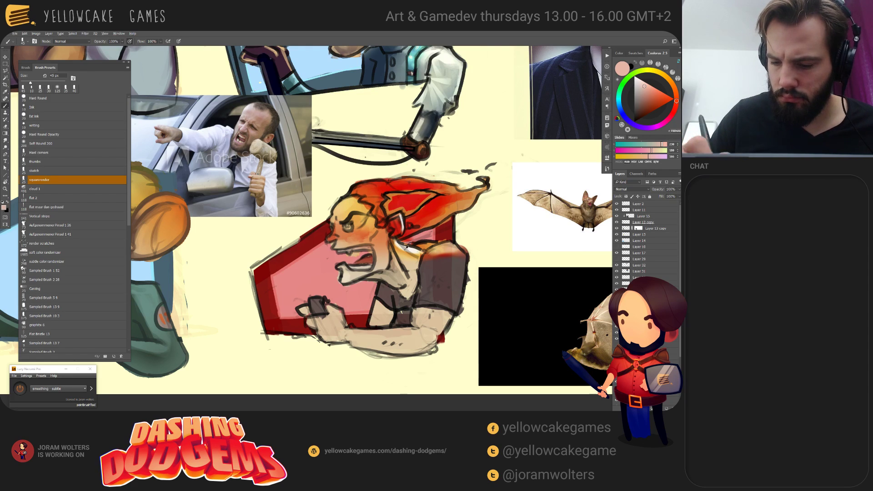
alt+click(427, 268)
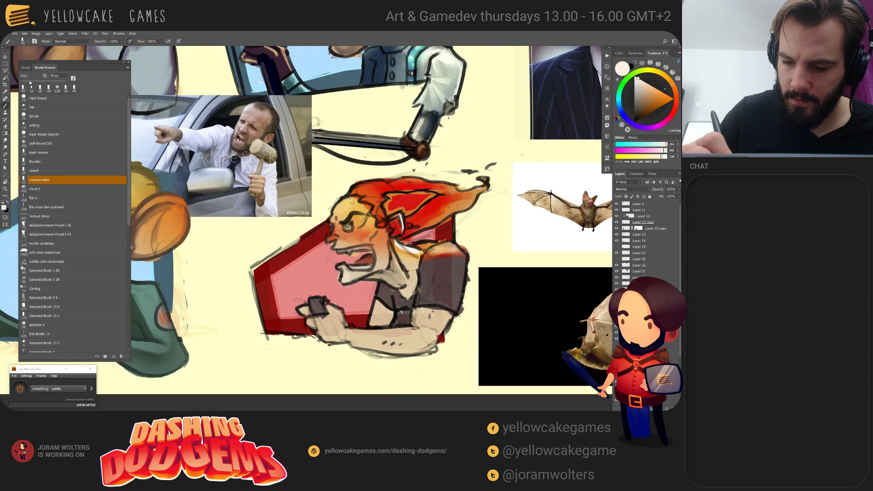
key(bracketleft)
key(bracketleft)
key(bracketleft)
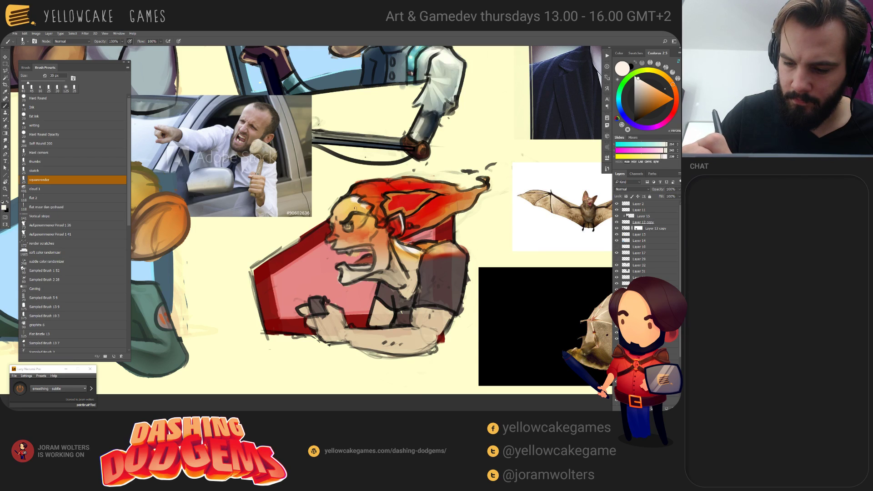
key(bracketleft)
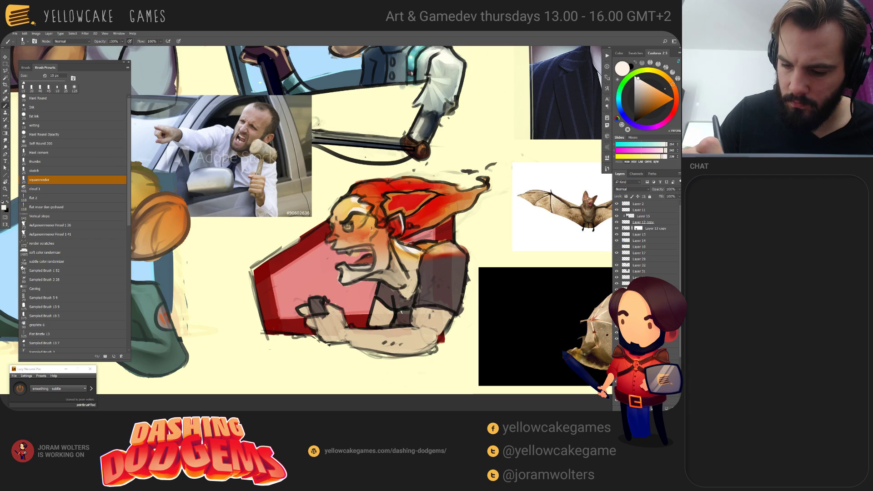
key(bracketleft)
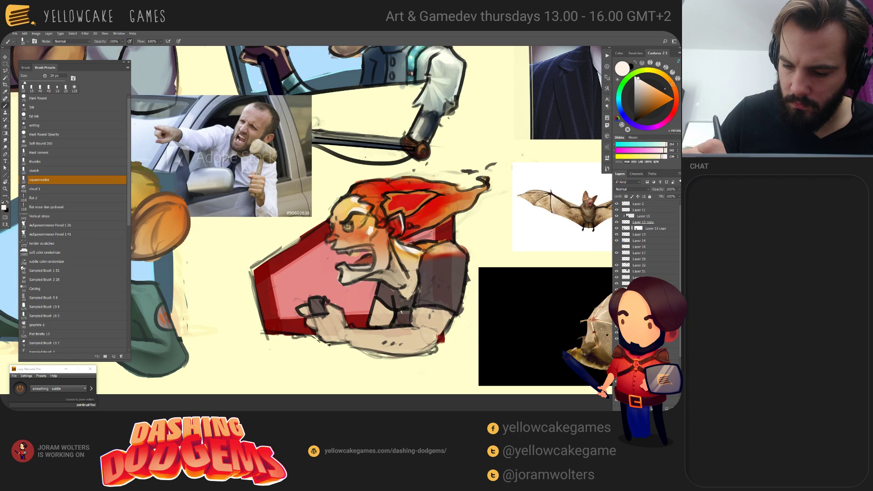
Step: Blend the pale highlights on the driver's temple and cheek using orange and near-white tones sampled from the face
alt+click(368, 228)
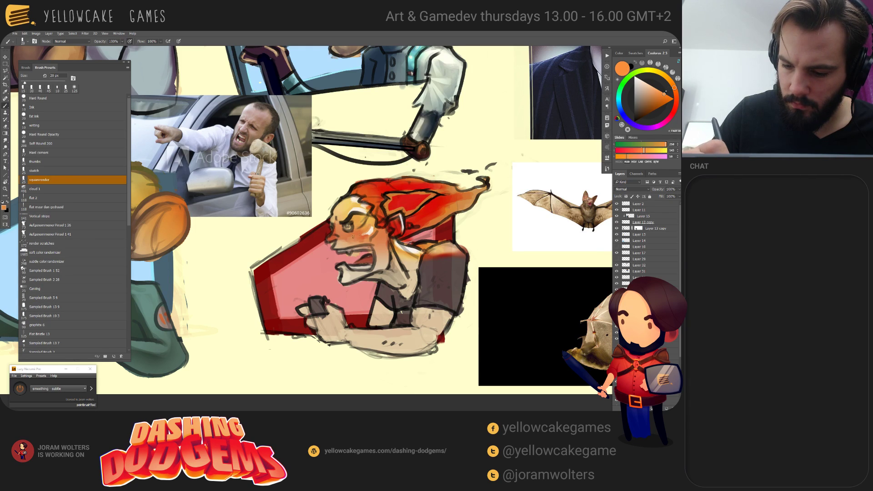
key(bracketright)
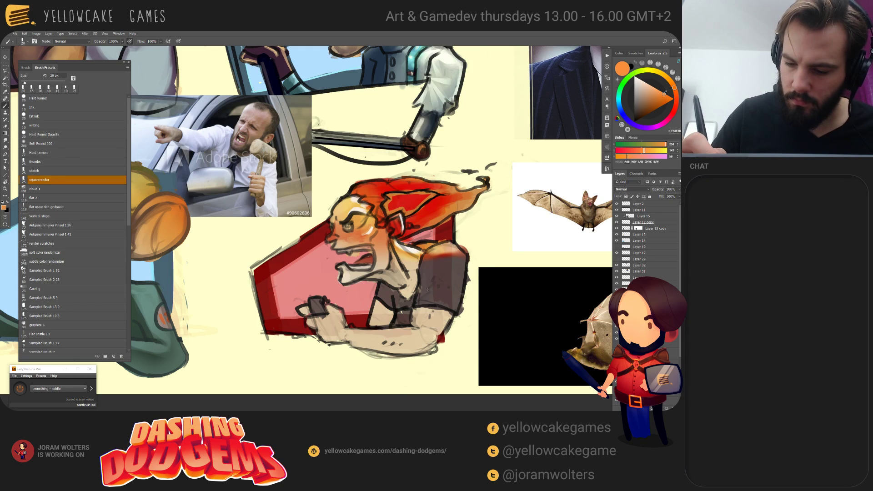
alt+click(377, 233)
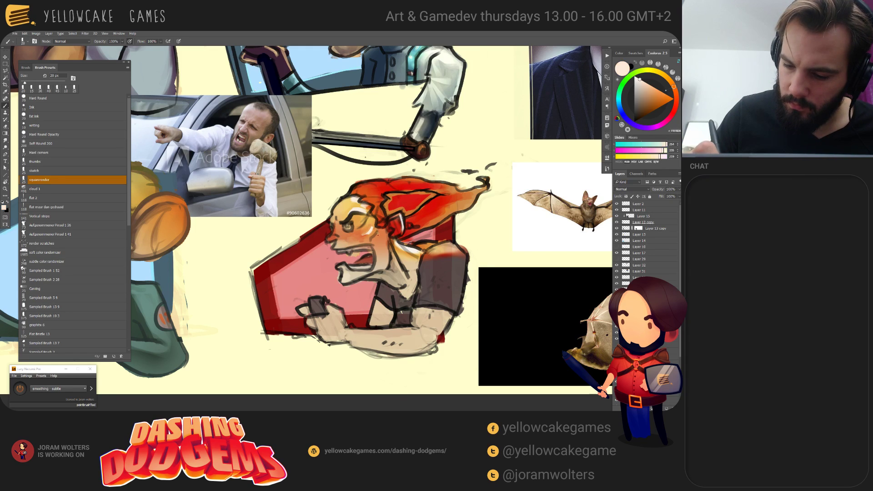
alt+click(374, 240)
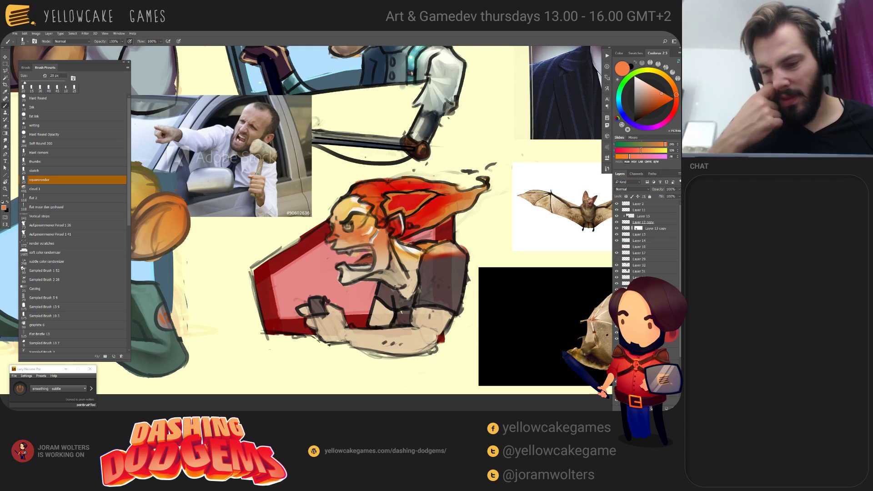
alt+click(374, 239)
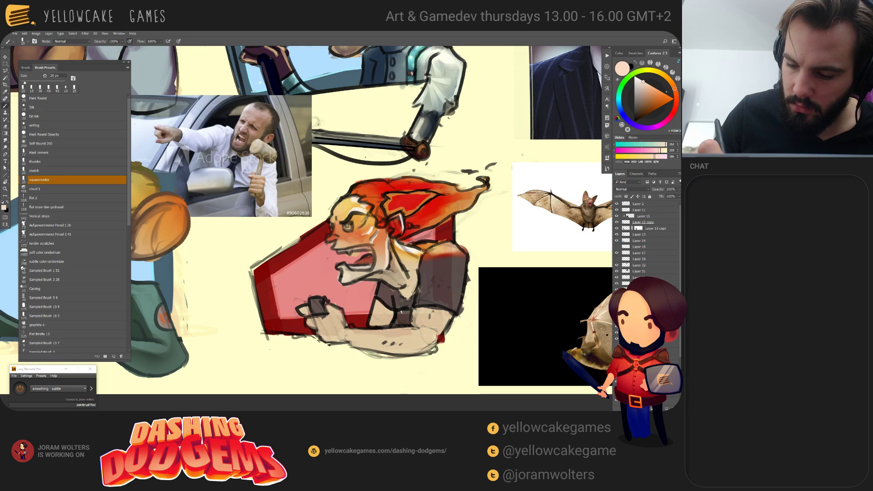
key(e)
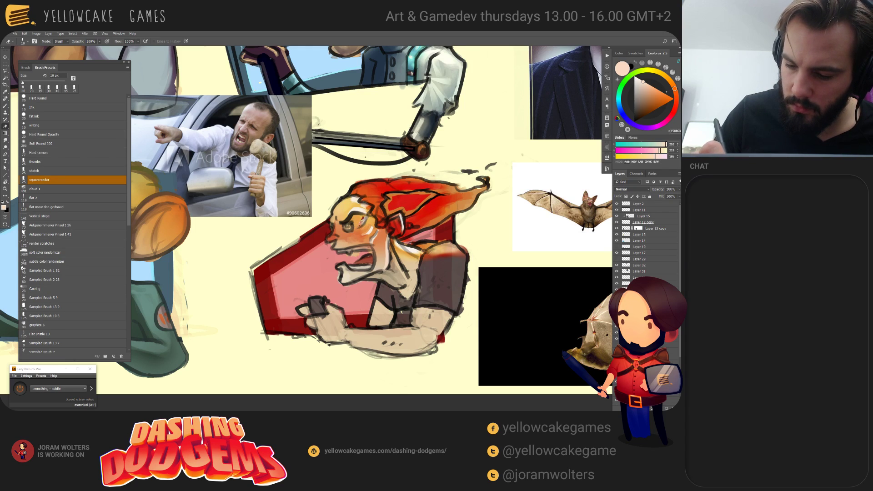
click(362, 221)
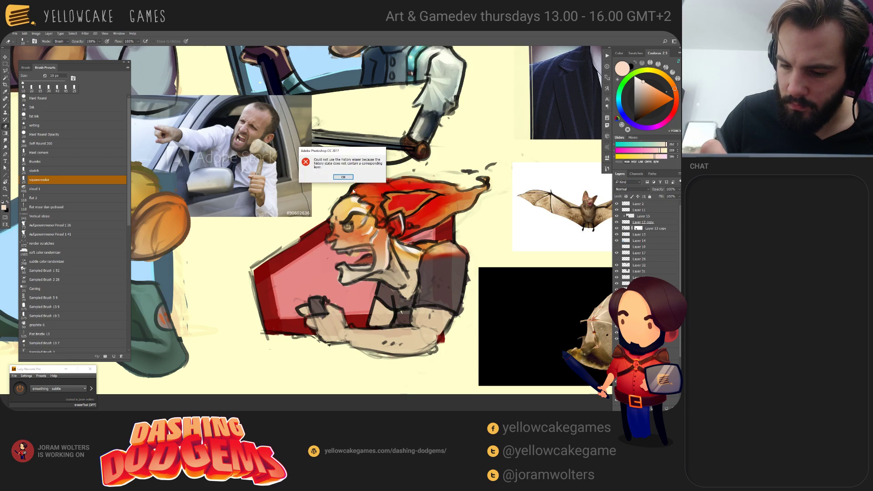
key(Return)
key(b)
Step: Paint near-white and yellow-orange light strokes down the driver's neck and collar, sampling the tones from the surrounding drawing
alt+click(362, 220)
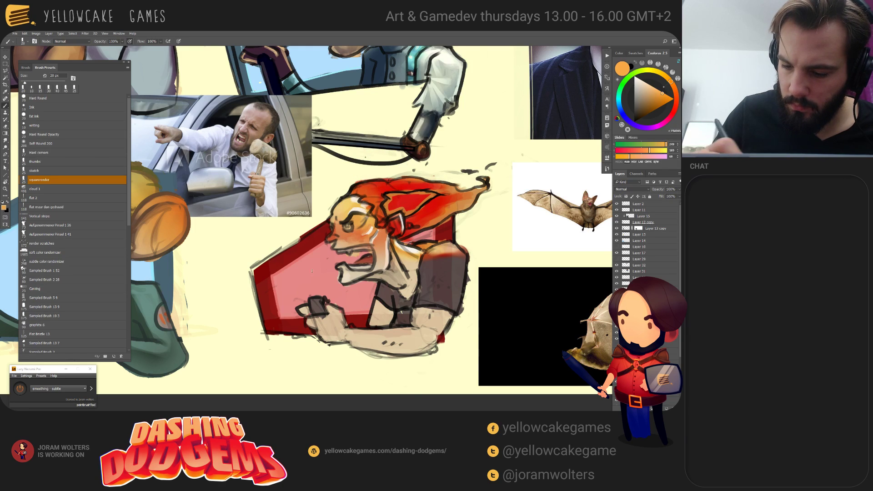
drag(442, 214, 431, 214)
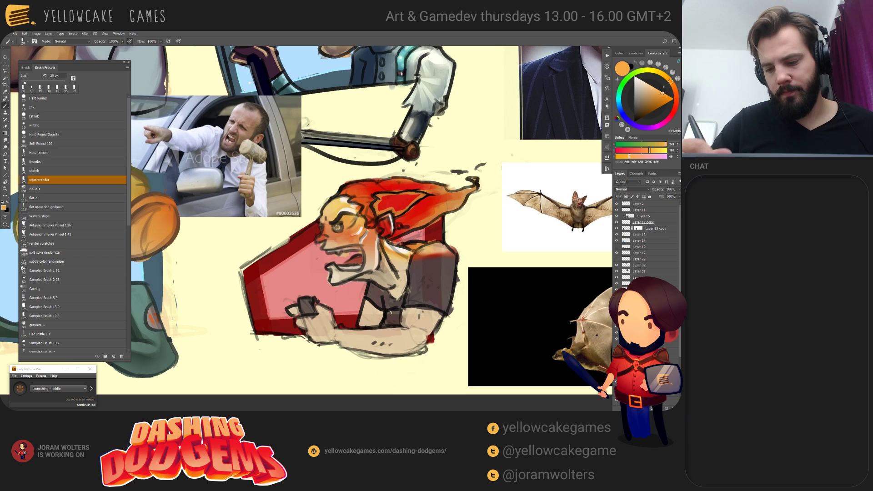
alt+click(401, 249)
drag(382, 247, 399, 287)
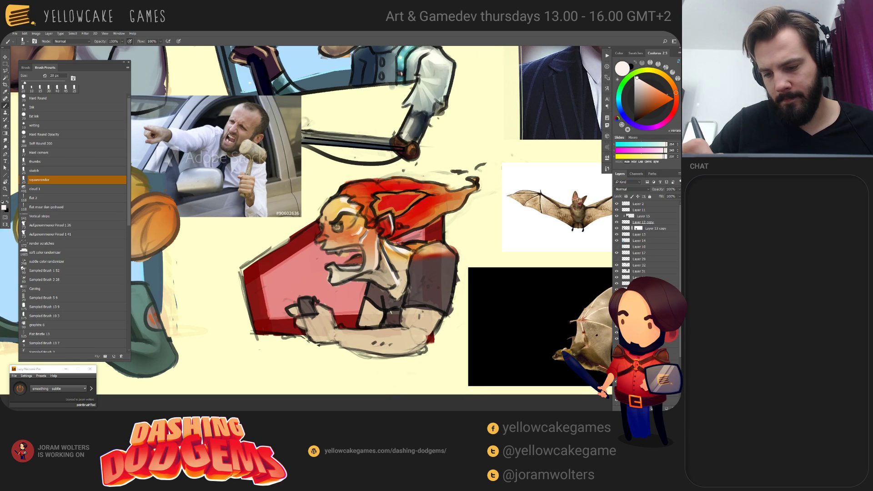
alt+click(409, 253)
drag(383, 251, 396, 282)
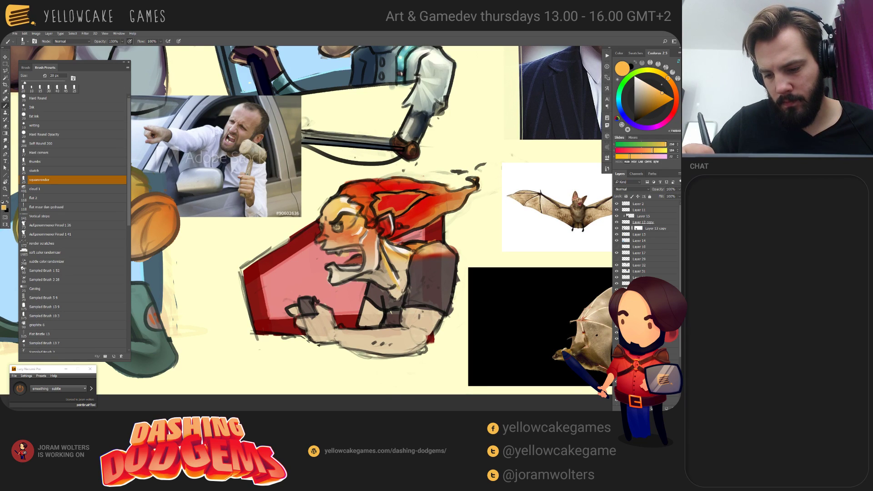
alt+click(401, 286)
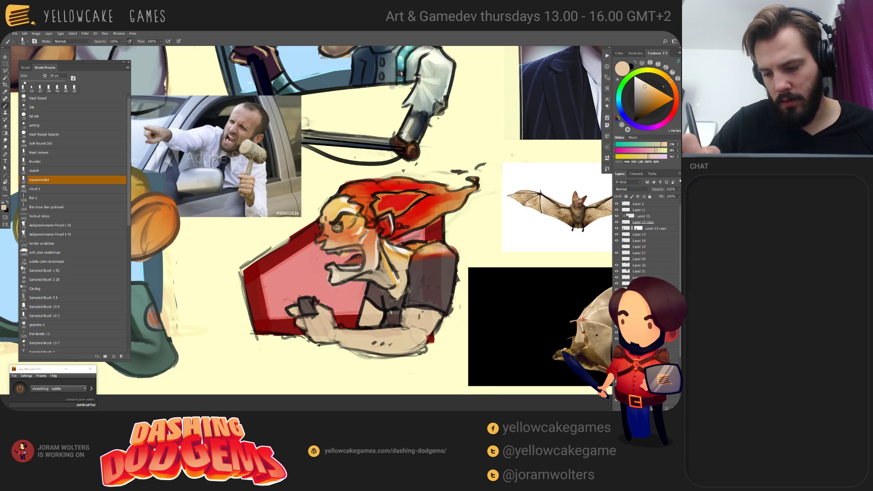
drag(438, 263, 427, 251)
alt+click(381, 209)
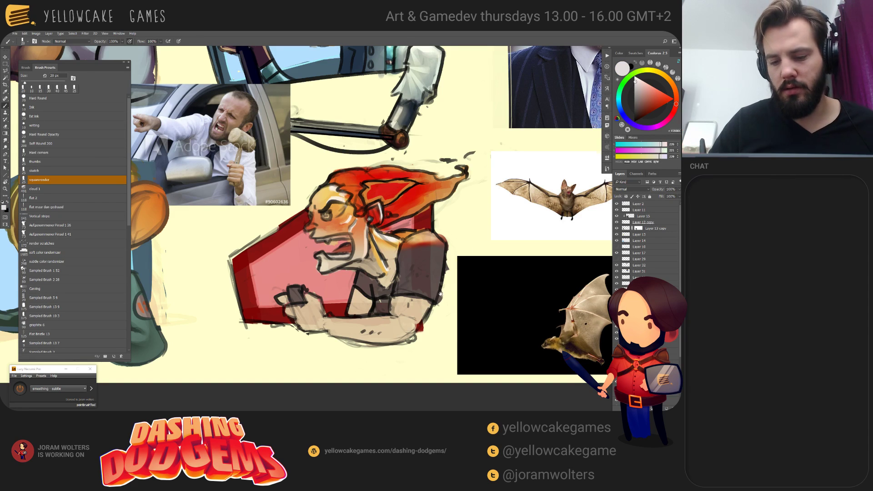
mouse_move(440, 294)
mouse_down()
mouse_move(417, 300)
mouse_move(465, 305)
mouse_move(452, 314)
mouse_up()
key(ctrl+u)
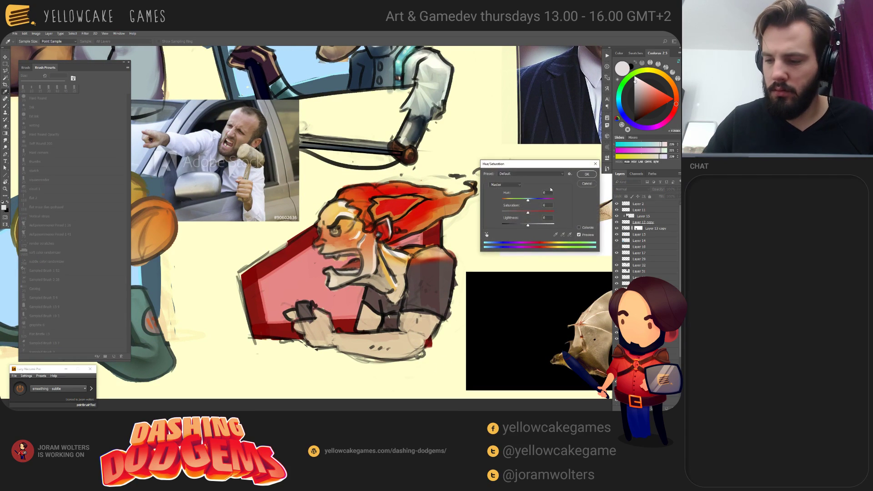
drag(528, 201, 527, 207)
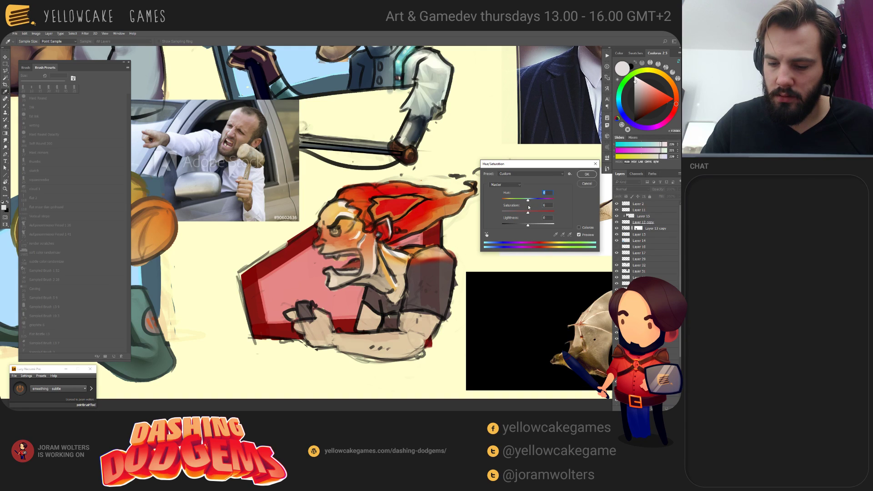
click(587, 175)
key(b)
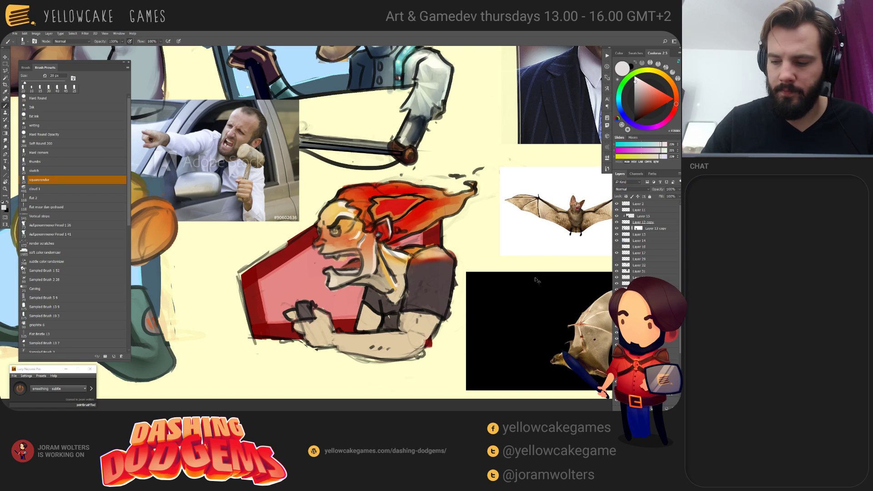
Step: Darken the whole coloured driver by lowering the lightness in a Hue/Saturation adjustment
key(ctrl+u)
drag(528, 225, 510, 228)
click(587, 175)
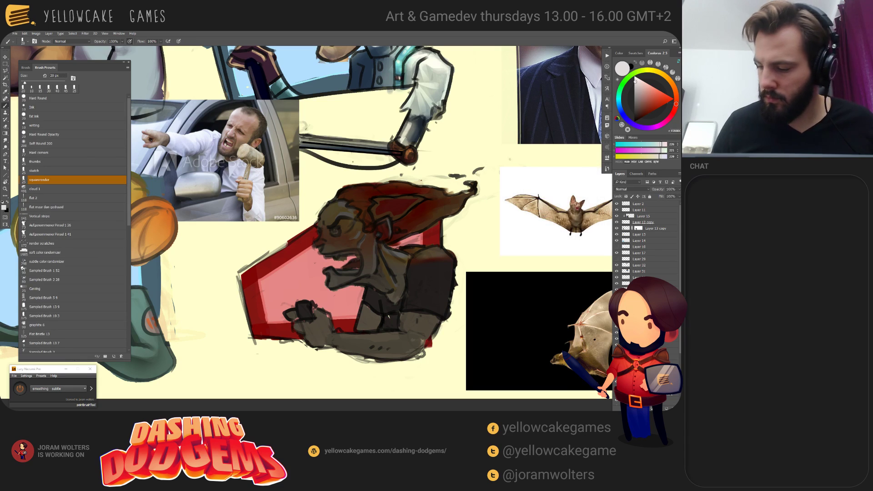
Step: Mask the darkening off the driver's hair, face and shoulder tops with a large soft round brush in black
key(bracketright)
key(bracketright)
key(bracketright)
key(bracketright)
key(bracketright)
key(bracketright)
key(bracketright)
key(bracketright)
key(bracketright)
key(bracketright)
key(bracketright)
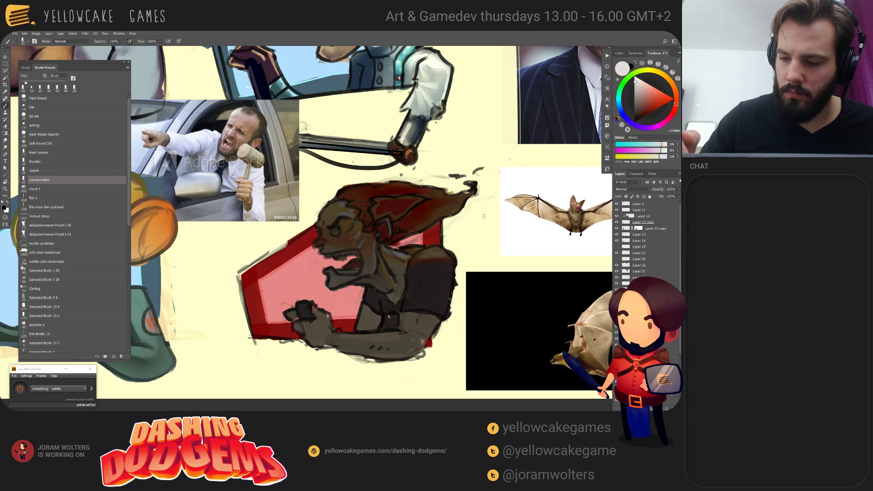
mouse_move(474, 195)
mouse_down()
mouse_move(452, 210)
mouse_move(423, 193)
mouse_move(344, 190)
mouse_move(376, 225)
mouse_move(436, 249)
mouse_move(454, 246)
mouse_move(392, 248)
mouse_move(366, 208)
mouse_move(345, 219)
mouse_move(337, 200)
mouse_up()
click(54, 145)
mouse_move(345, 232)
mouse_down()
mouse_move(339, 248)
mouse_move(332, 218)
mouse_move(364, 241)
mouse_move(372, 211)
mouse_move(387, 257)
mouse_up()
drag(339, 206, 328, 214)
drag(375, 257, 398, 264)
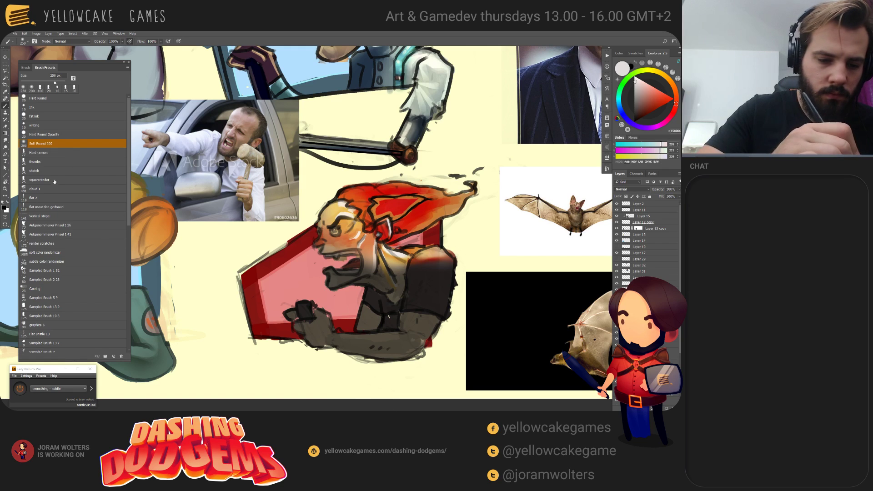
Step: Reveal lit areas along the forearm with the square brush and on the upper sleeve with the Hard Round Opacity brush
click(39, 179)
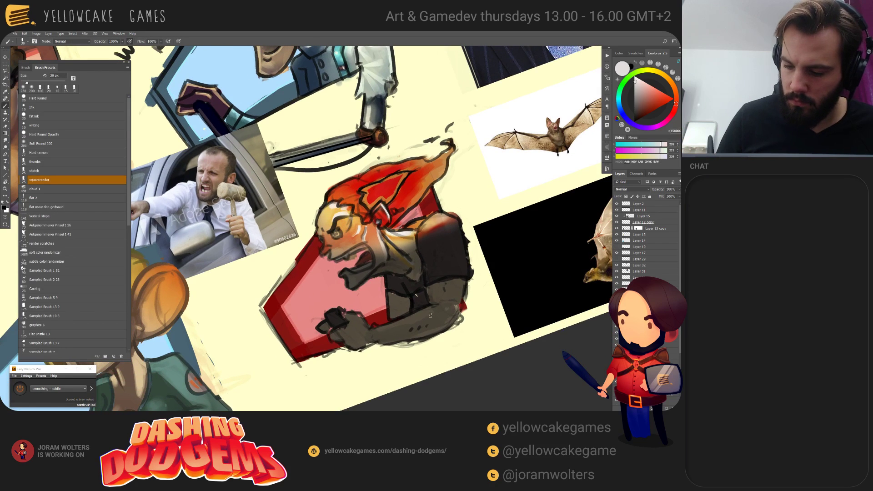
drag(428, 312, 368, 329)
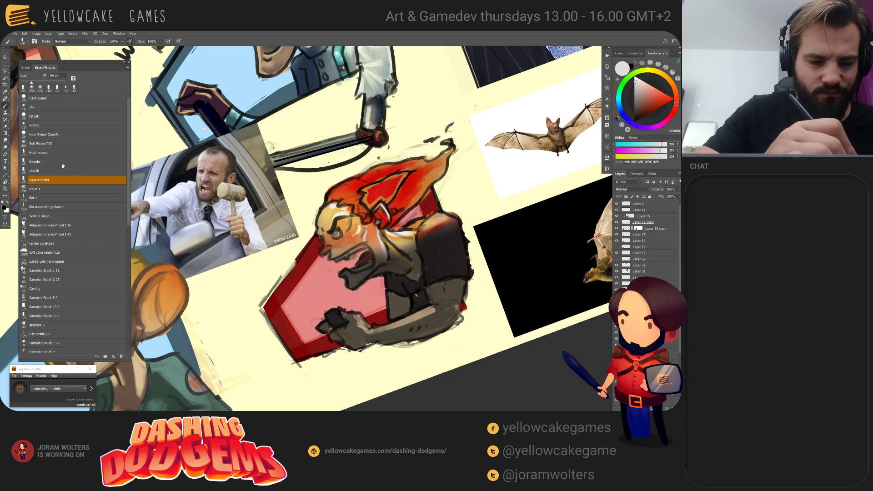
click(55, 134)
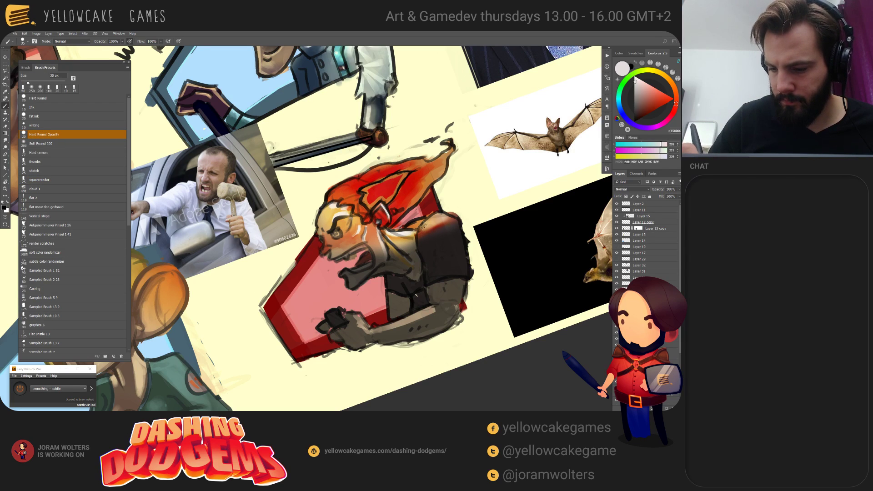
drag(423, 234, 433, 265)
key(bracketright)
key(bracketright)
key(bracketright)
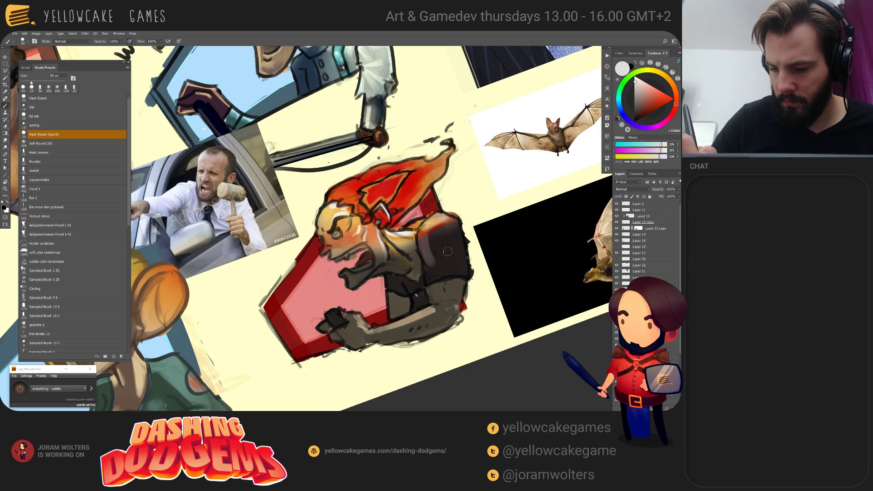
key(x)
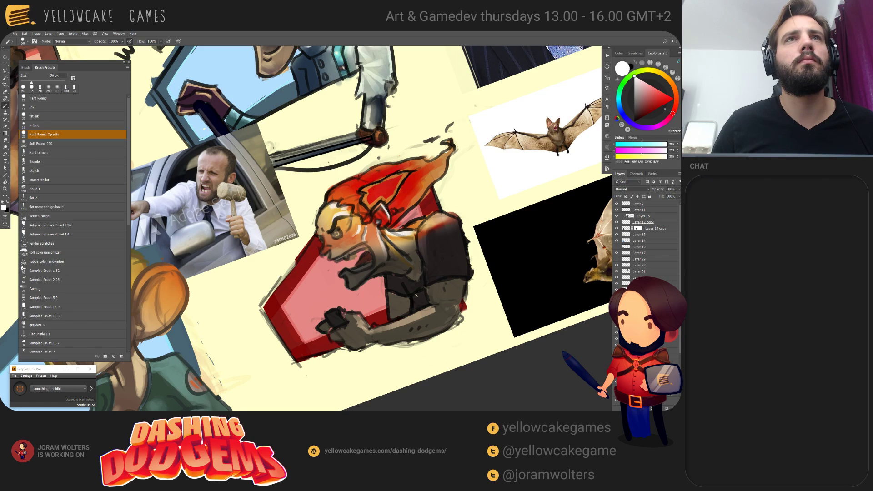
Step: Test the pen's pressure curve with a few trial strokes in the tip feel details of Wacom Tablet Properties
drag(70, 150, 273, 201)
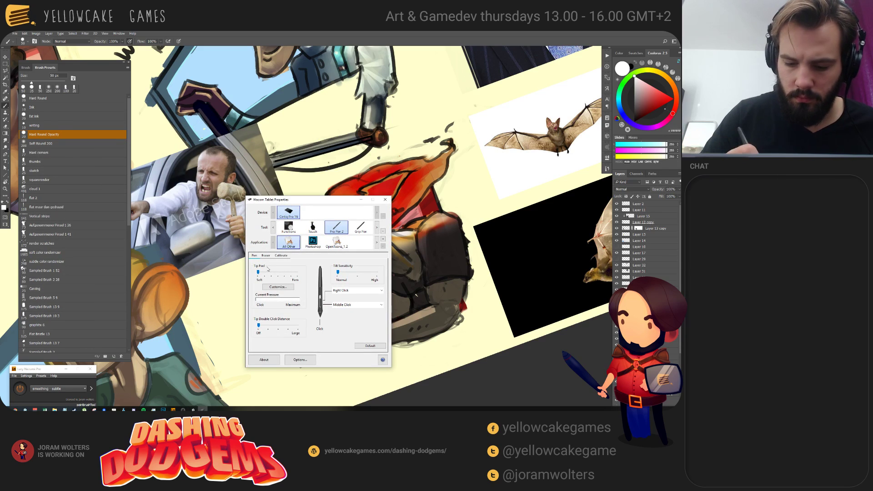
click(277, 287)
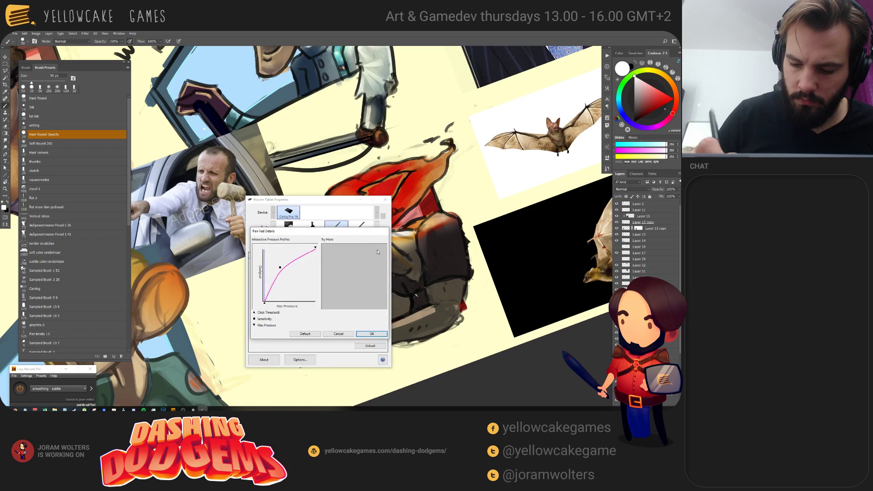
drag(340, 259, 346, 293)
mouse_move(352, 254)
mouse_down()
mouse_move(354, 296)
mouse_move(361, 294)
mouse_up()
drag(367, 250, 372, 295)
click(373, 334)
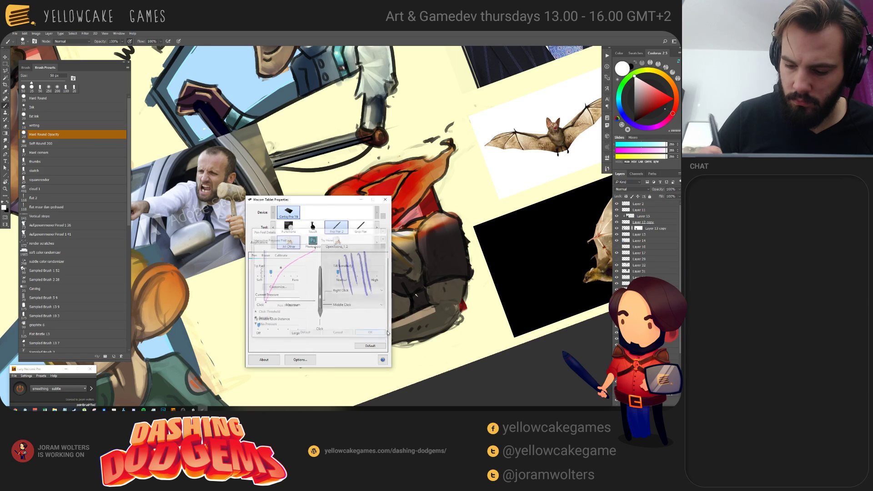
click(386, 199)
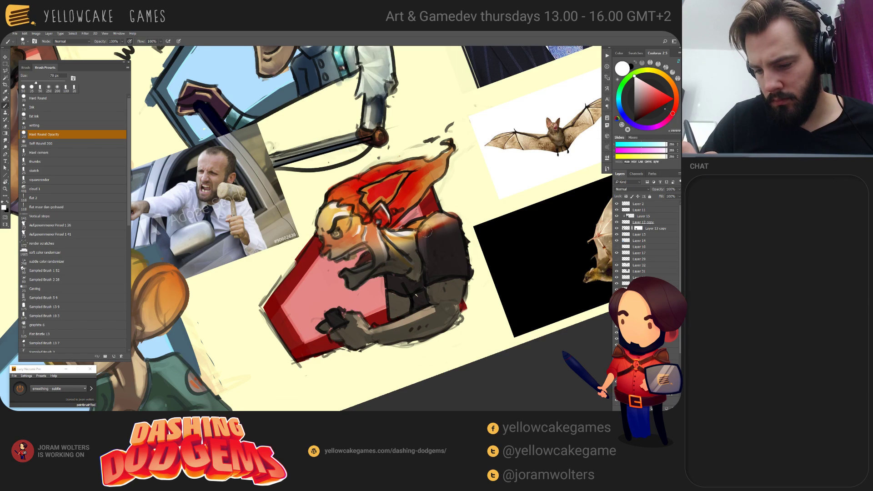
Step: Refine the darkening mask on the shoulder and upper sleeve, alternating black and white with the Hard Round Opacity brush, and undo the last stroke
key(x)
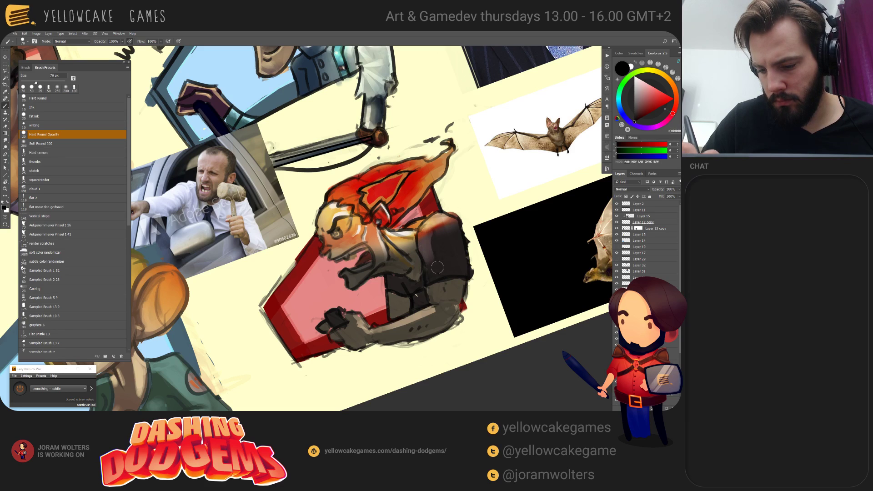
key(x)
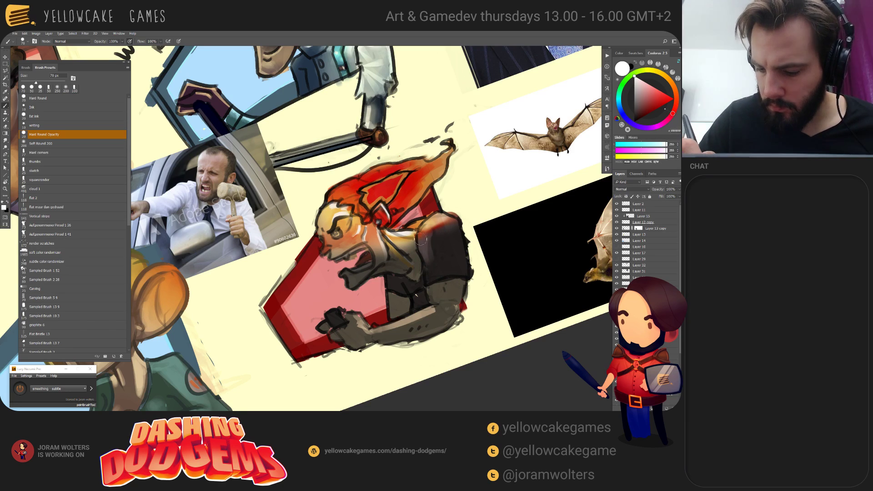
key(bracketleft)
key(bracketleft)
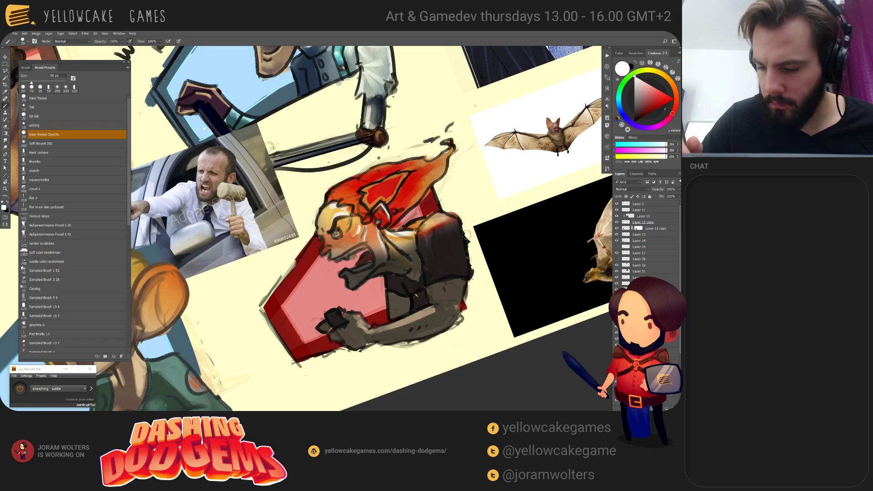
key(x)
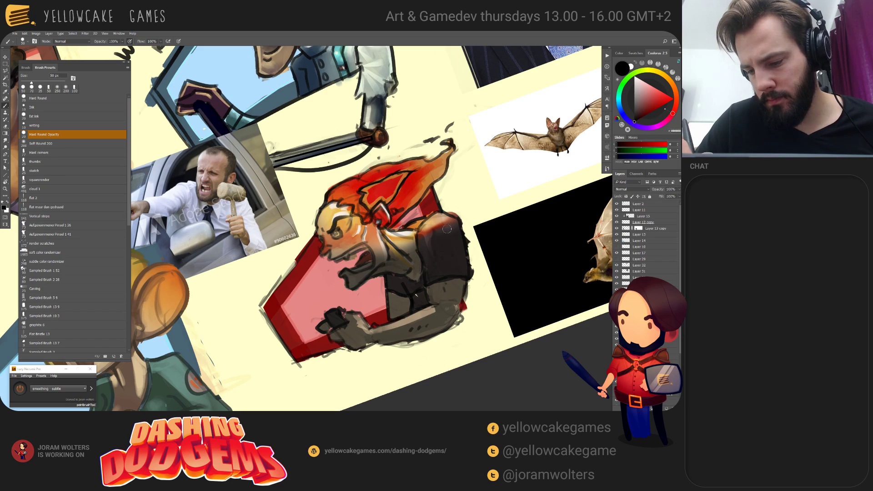
key(x)
key(x)
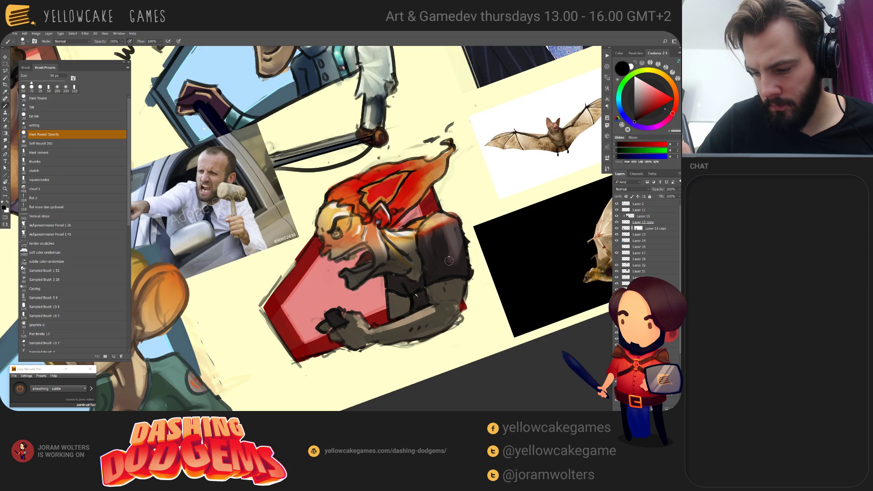
key(x)
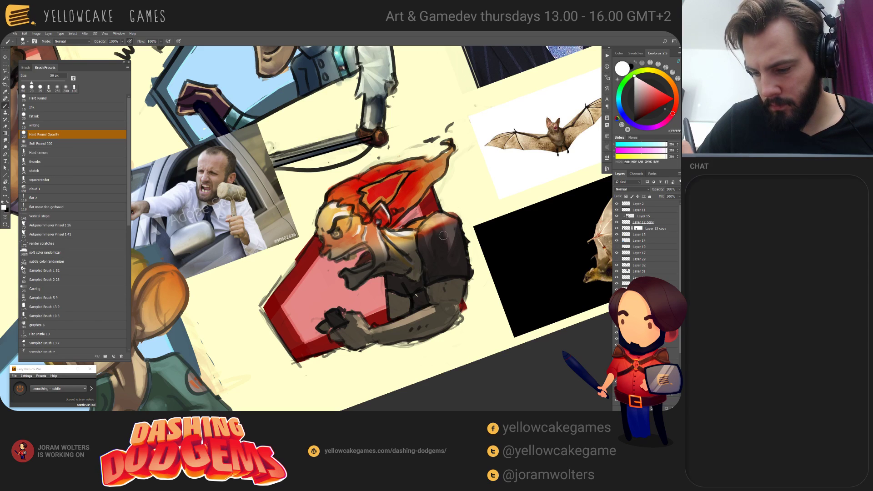
key(x)
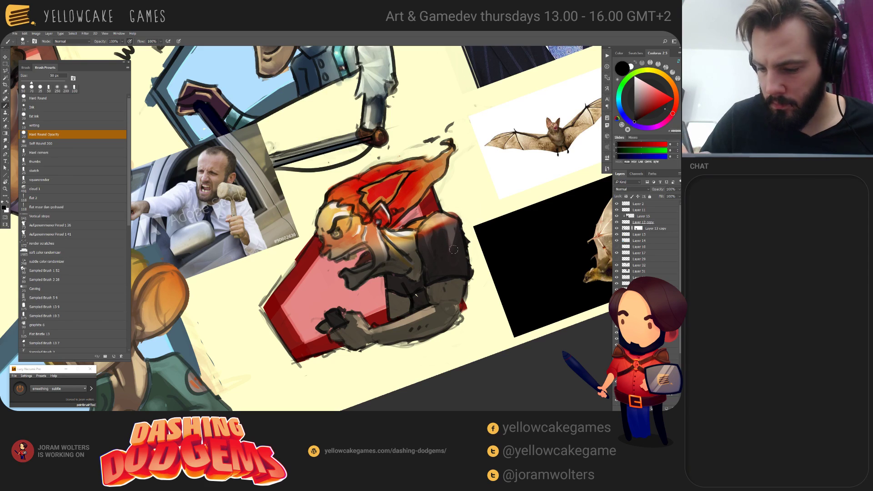
drag(448, 229, 451, 256)
key(ctrl+z)
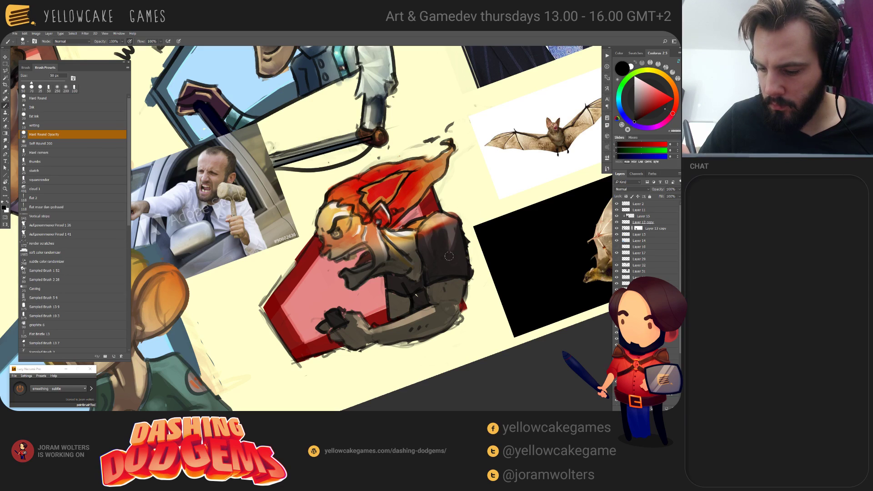
Step: Blend the dark sleeve below the lit shoulder by painting the mask in white with an enlarged brush
key(x)
key(bracketright)
key(bracketright)
key(bracketright)
key(bracketright)
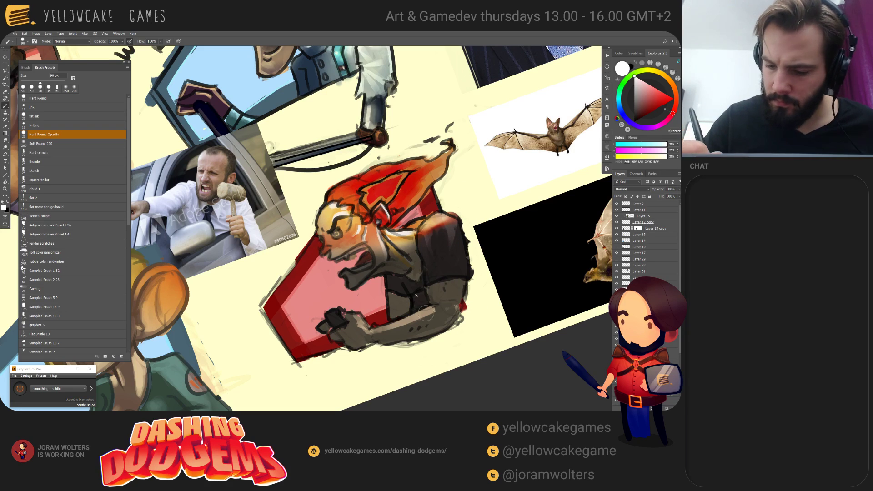
Step: Reveal lit areas on the collar and neck by painting the mask in black with a smaller brush
key(x)
key(bracketleft)
key(bracketleft)
key(bracketleft)
key(bracketleft)
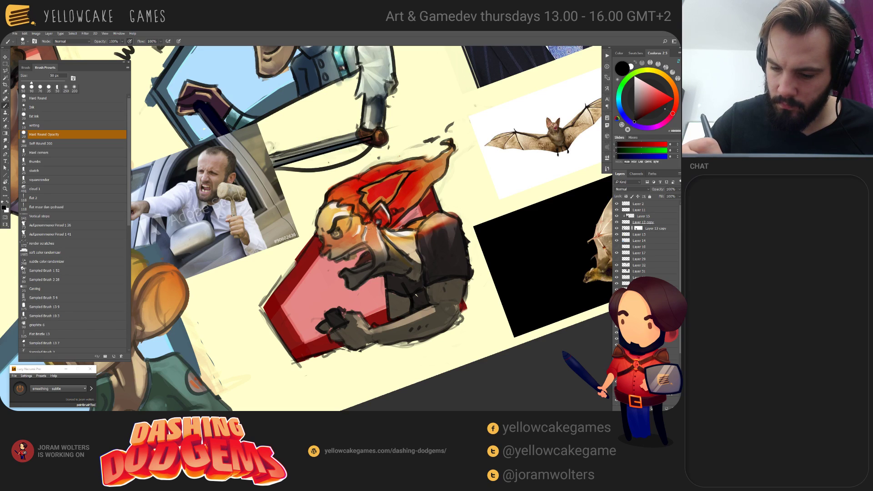
Step: Undo the stray stroke on the face and darken the mask around the driver's eye in white with a smaller brush
key(x)
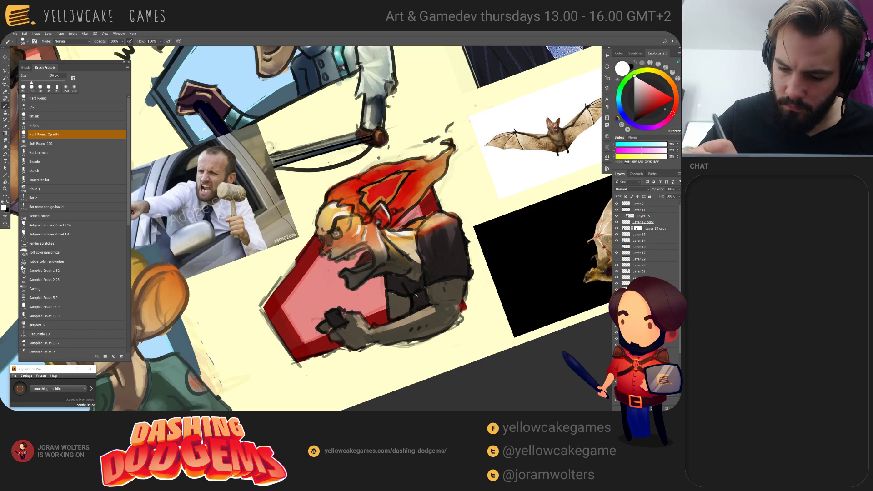
key(ctrl+z)
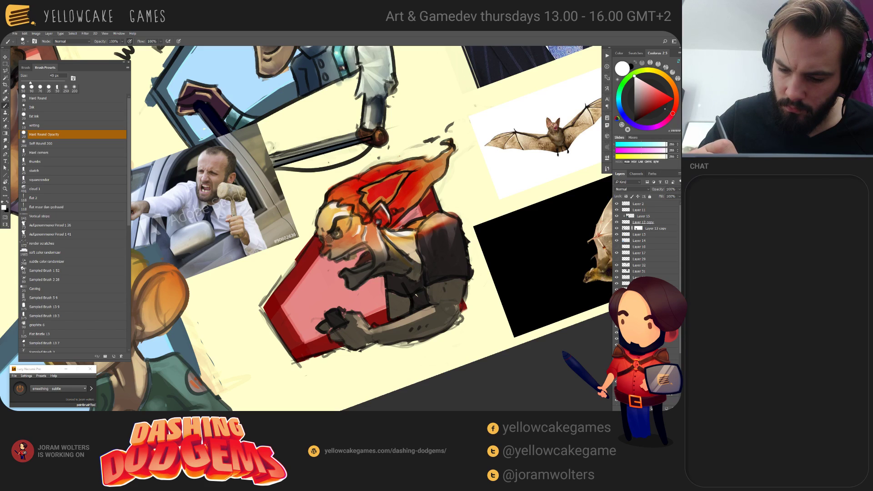
key(bracketleft)
key(bracketleft)
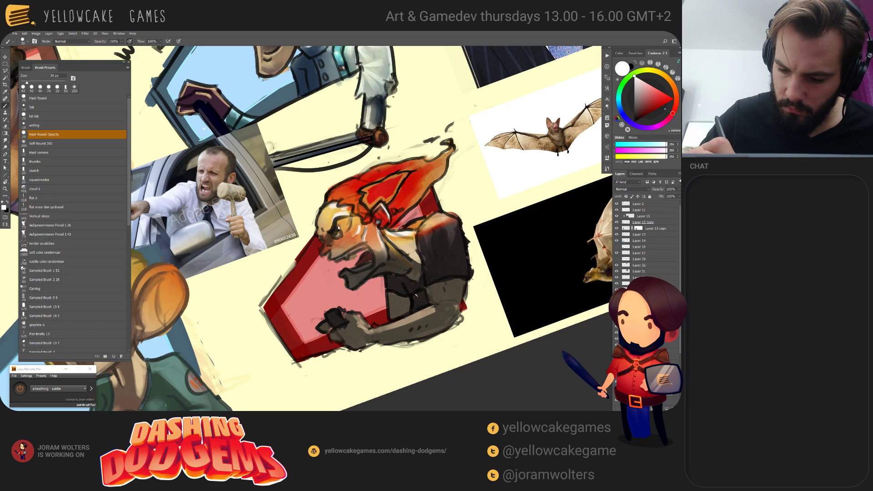
drag(339, 227, 337, 232)
Step: Refine light and shadow on the driver's face and mouth with ever smaller brushes, alternating black and white on the mask
key(x)
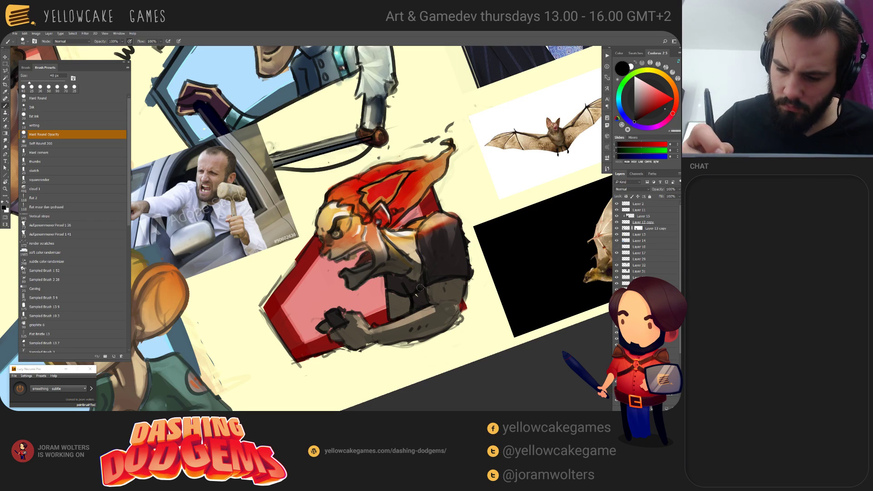
drag(392, 211, 401, 209)
key(x)
key(bracketleft)
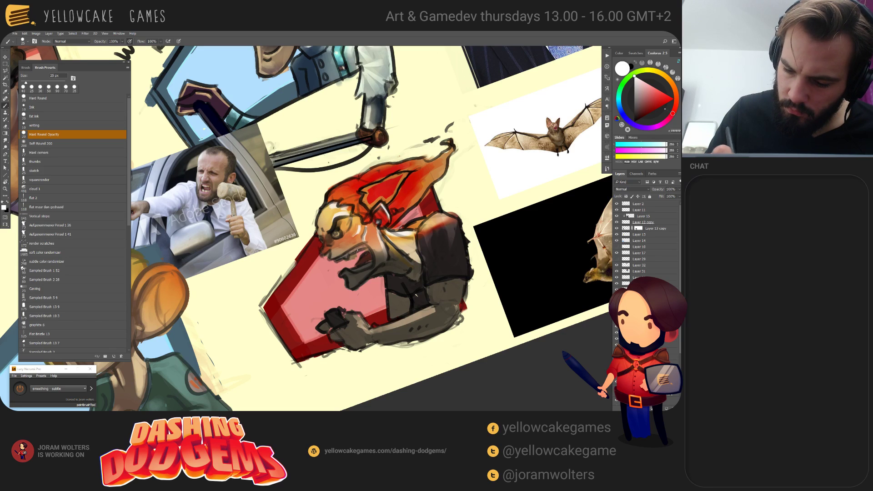
key(x)
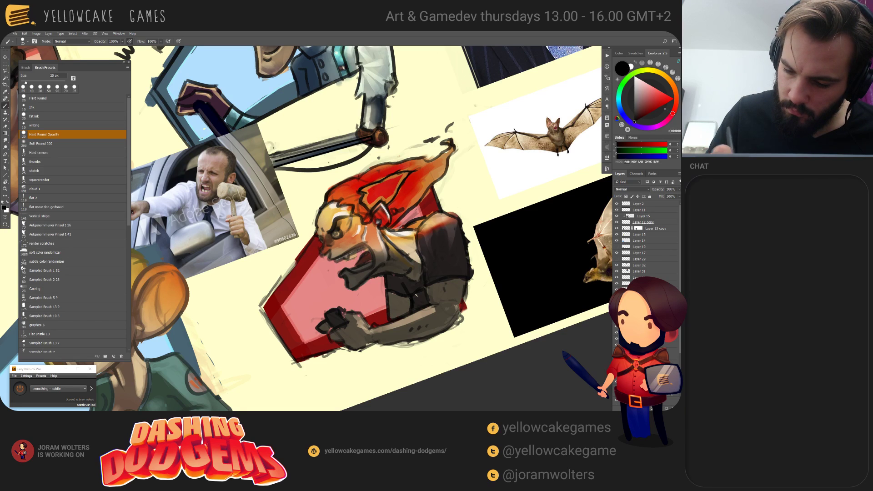
key(x)
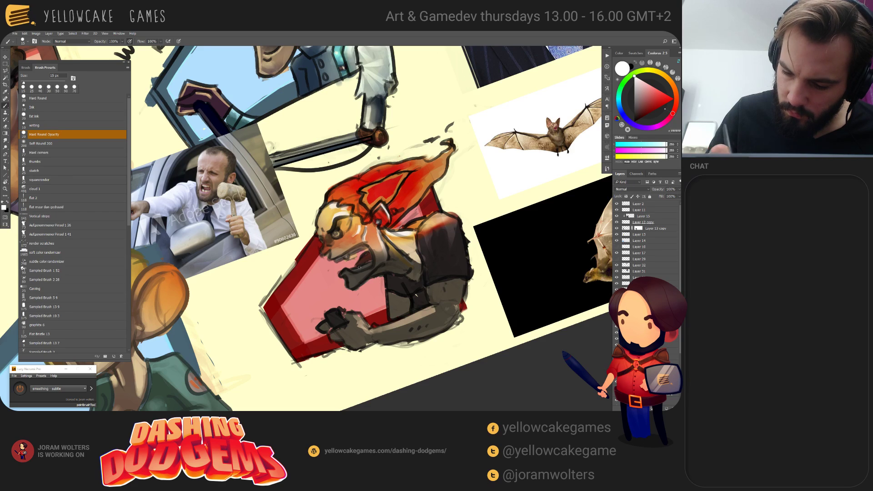
key(x)
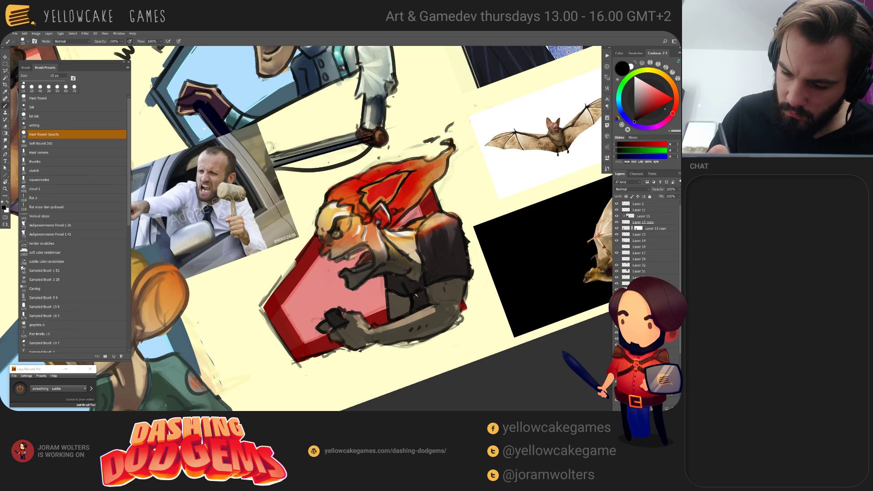
key(ctrl+z)
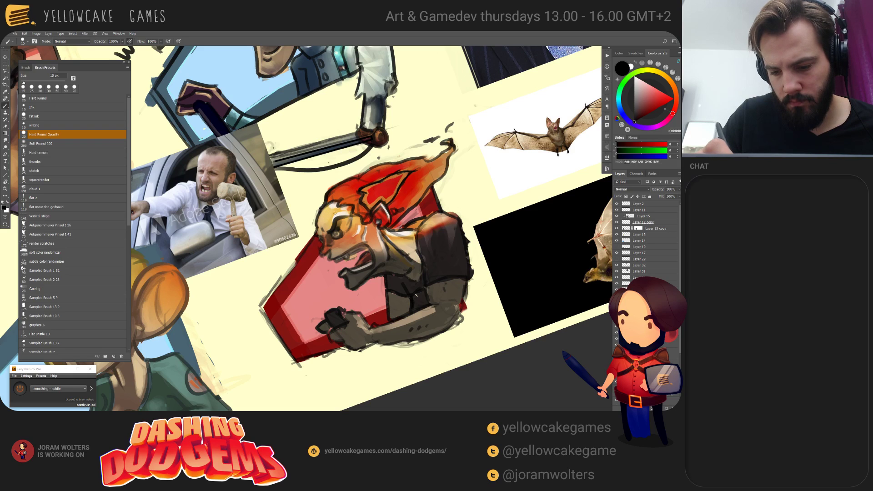
key(x)
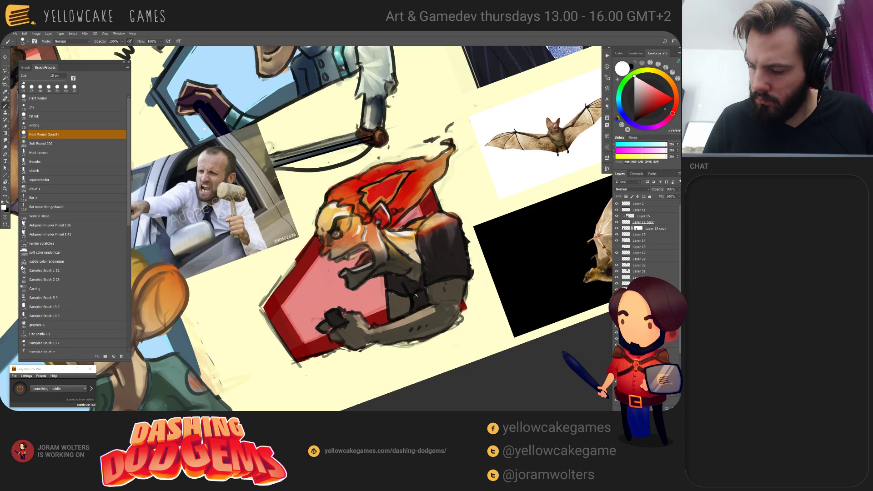
Step: Shift the darkened layer to purple in Hue/Saturation by lowering the hue, strongly raising the saturation and slightly raising the lightness
key(ctrl+u)
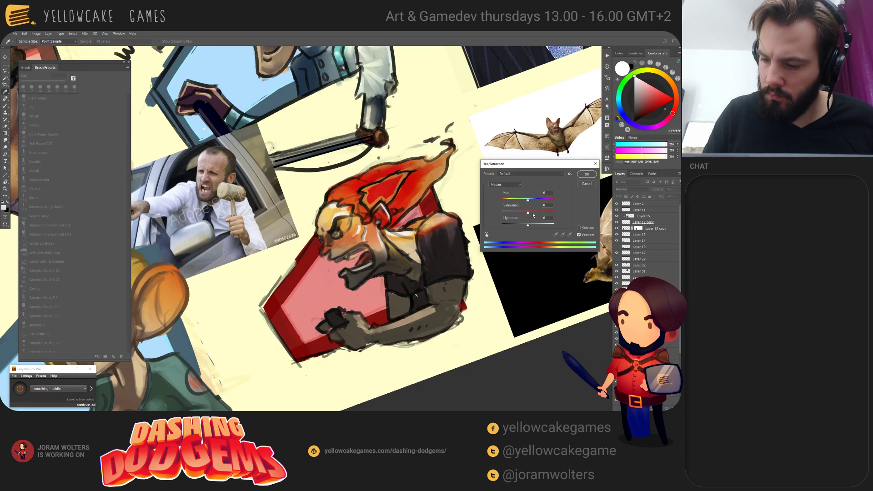
mouse_move(534, 216)
mouse_down()
mouse_move(547, 217)
mouse_move(530, 201)
mouse_move(512, 209)
mouse_move(534, 215)
mouse_up()
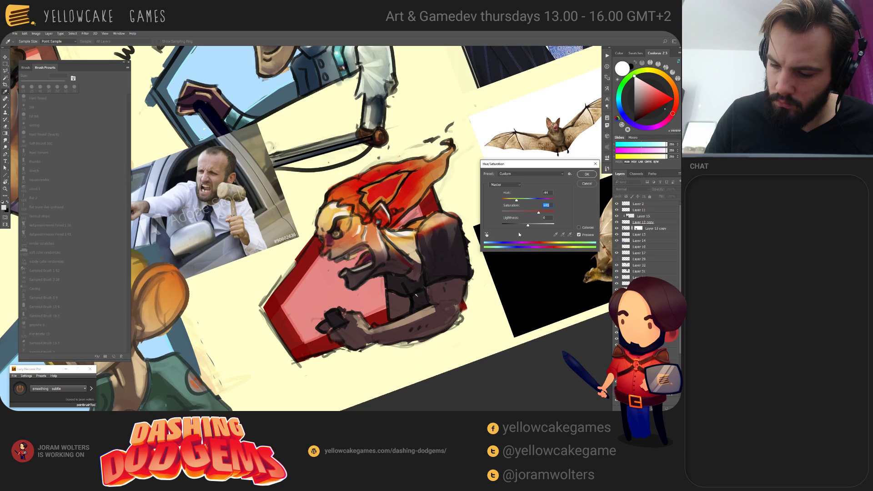
mouse_move(516, 200)
mouse_down()
mouse_move(528, 201)
mouse_move(513, 200)
mouse_up()
click(548, 213)
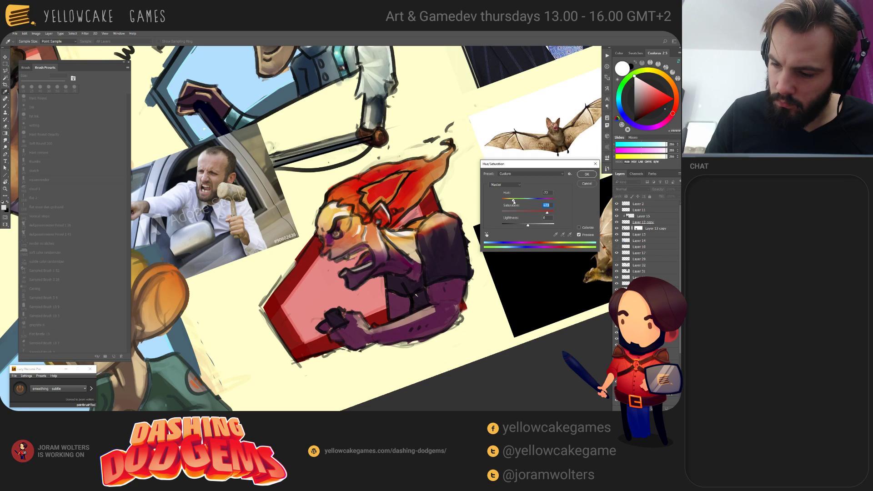
drag(528, 224, 533, 227)
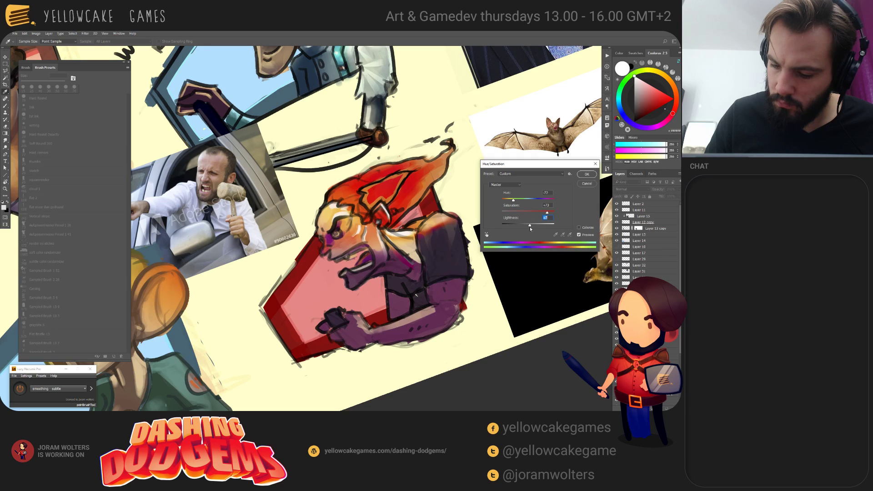
click(587, 175)
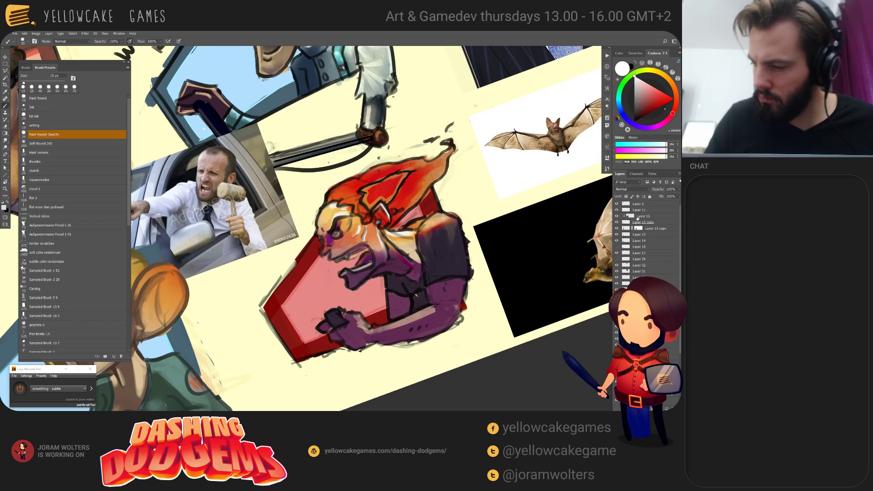
Step: Cycle the purple shadow layer through the blend modes, including Screen, Linear Light, Divide and Luminosity, and return it to Darken
click(625, 217)
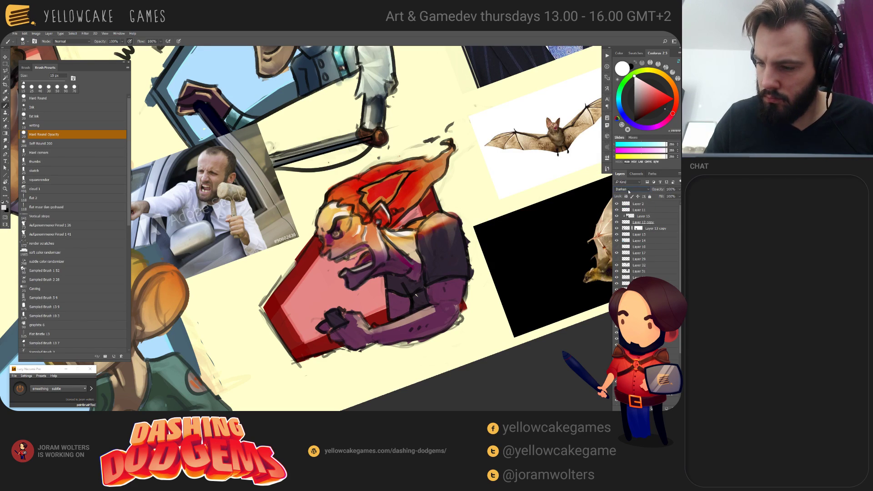
key(shift+plus)
key(shift+plus)
key(shift+plus)
key(shift+plus)
key(shift+plus)
key(shift+plus)
key(shift+plus)
key(shift+plus)
key(shift+plus)
key(shift+plus)
key(shift+plus)
key(shift+plus)
key(shift+plus)
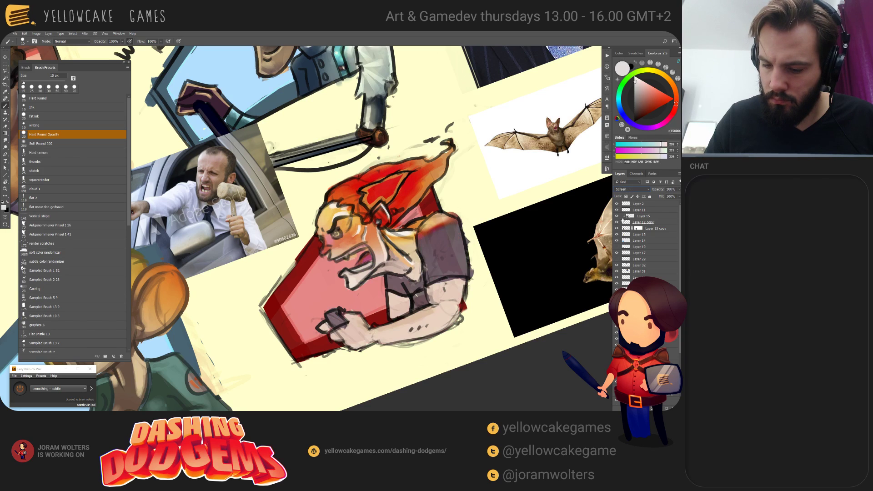
key(shift+plus)
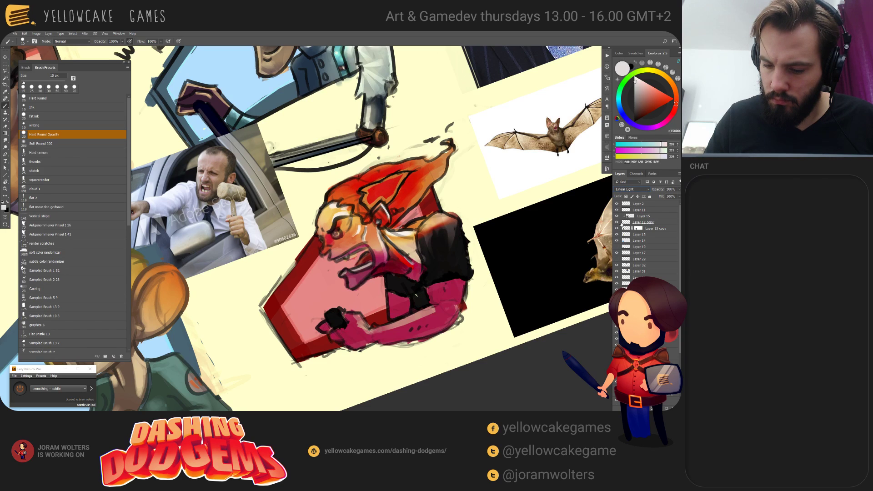
key(shift+plus)
key(shift+plus)
key(shift+plus)
key(shift+plus)
key(shift+plus)
key(shift+plus)
key(shift+plus)
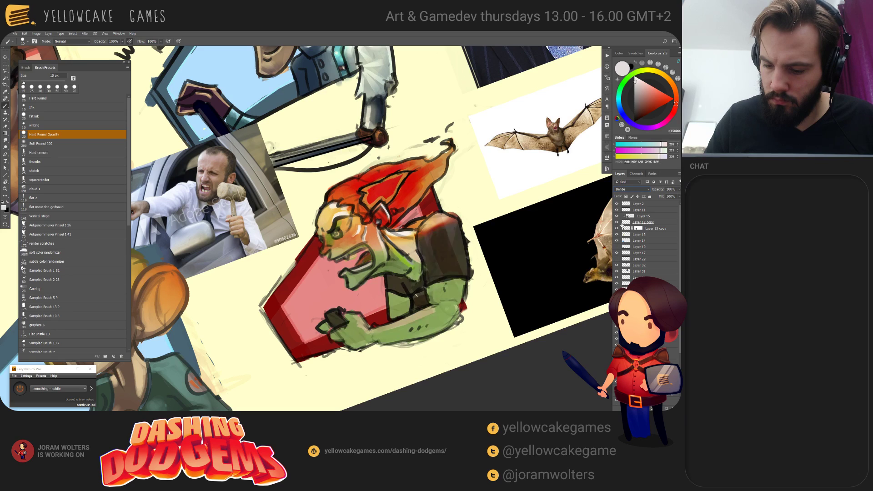
key(shift+plus)
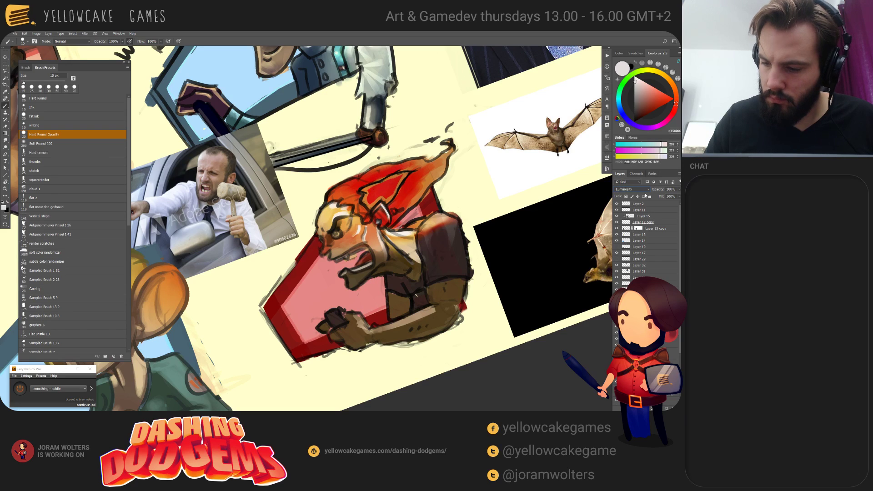
key(shift+plus)
key(shift+plus)
key(shift+plus)
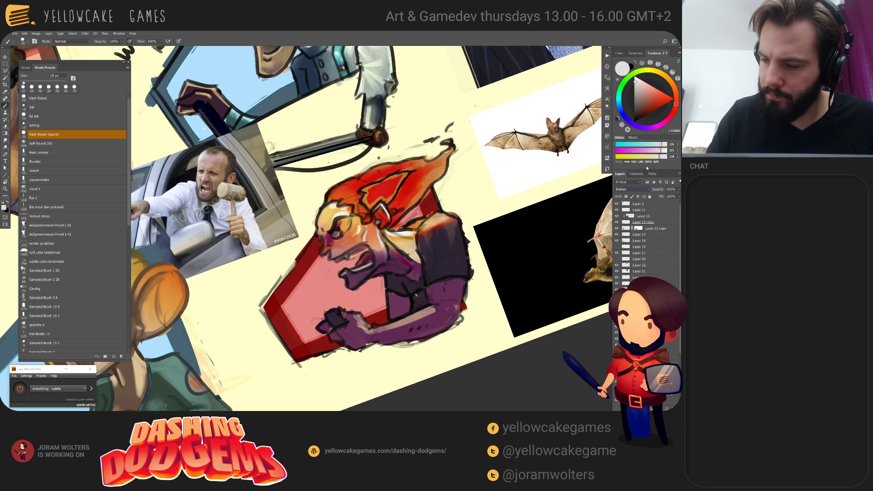
Step: Lower the driver's shadow layer opacity and switch its blend mode to Normal after trying Color Burn and Linear Burn
mouse_move(659, 192)
mouse_down()
mouse_move(641, 201)
mouse_move(649, 203)
mouse_up()
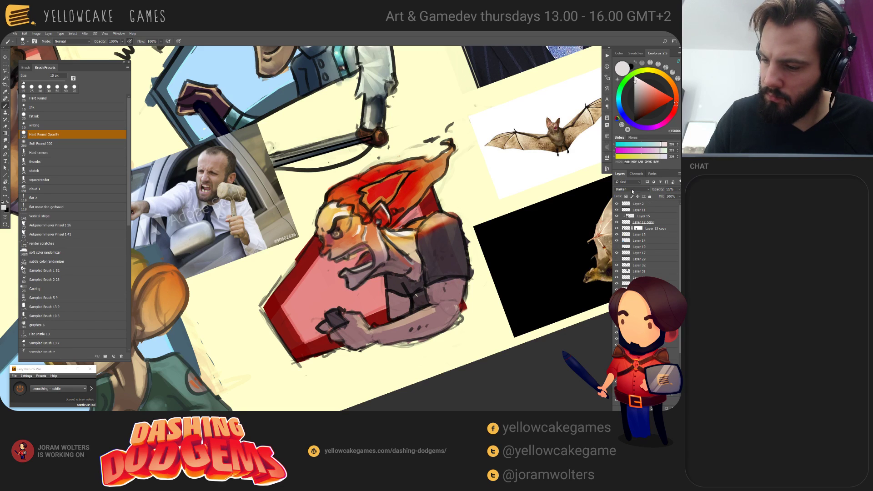
click(632, 191)
click(628, 212)
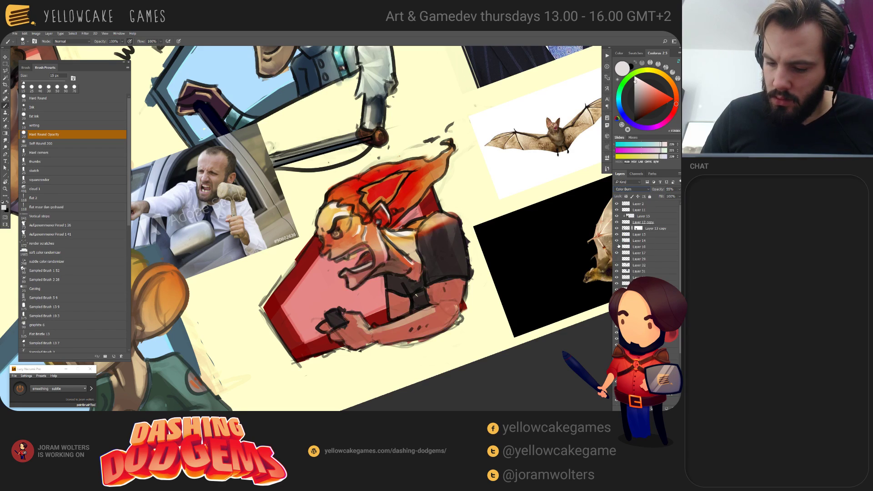
key(Down)
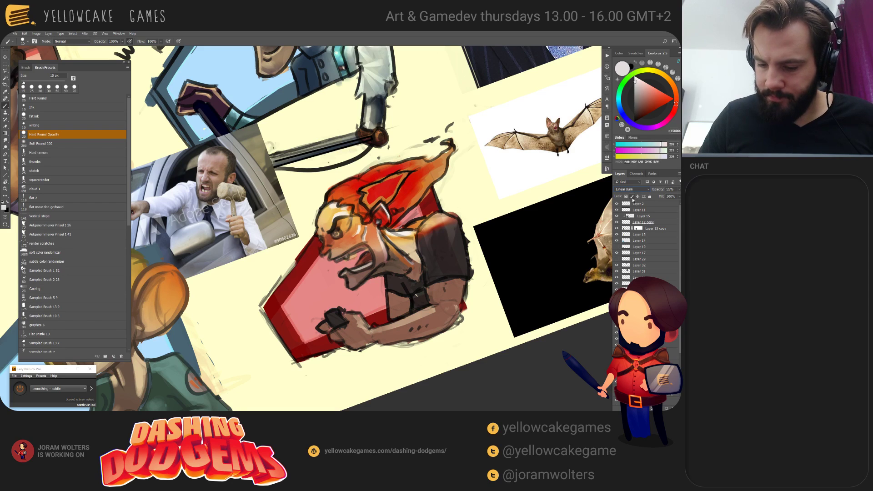
click(635, 190)
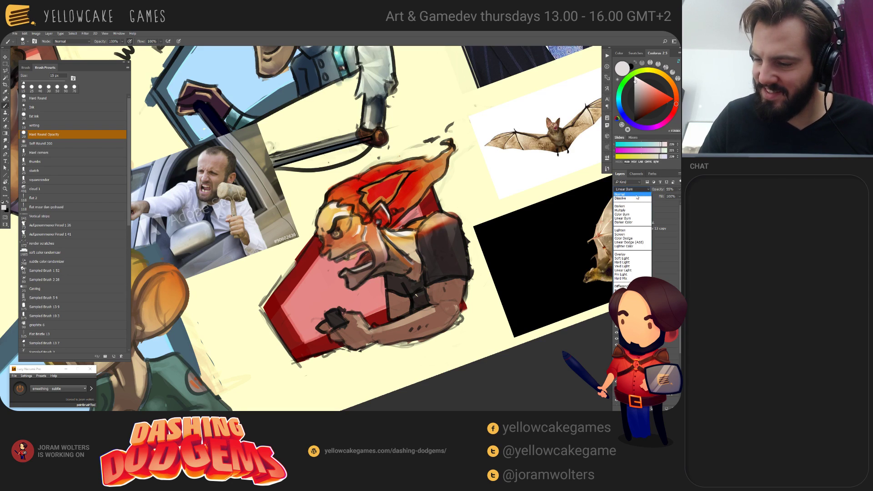
click(637, 195)
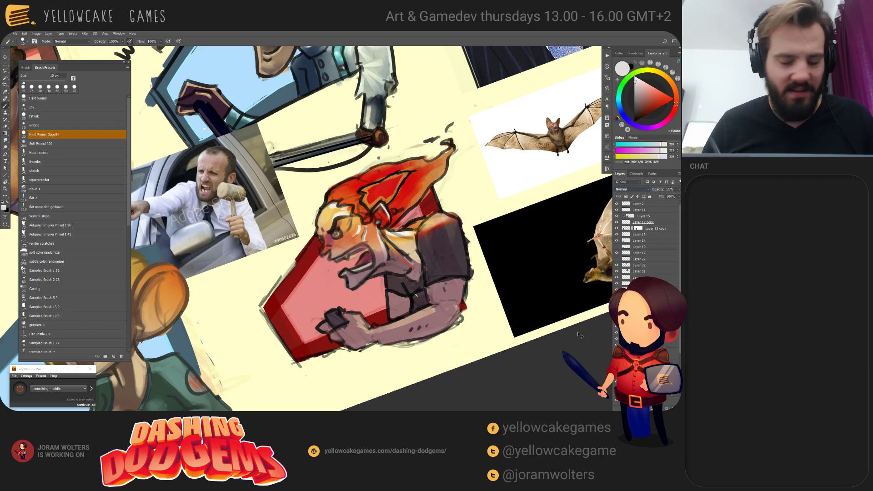
Step: Try a slight Hue/Saturation shift on the driver's shadow layer and raise its black input level in Levels
key(ctrl+u)
drag(519, 227, 516, 230)
click(587, 174)
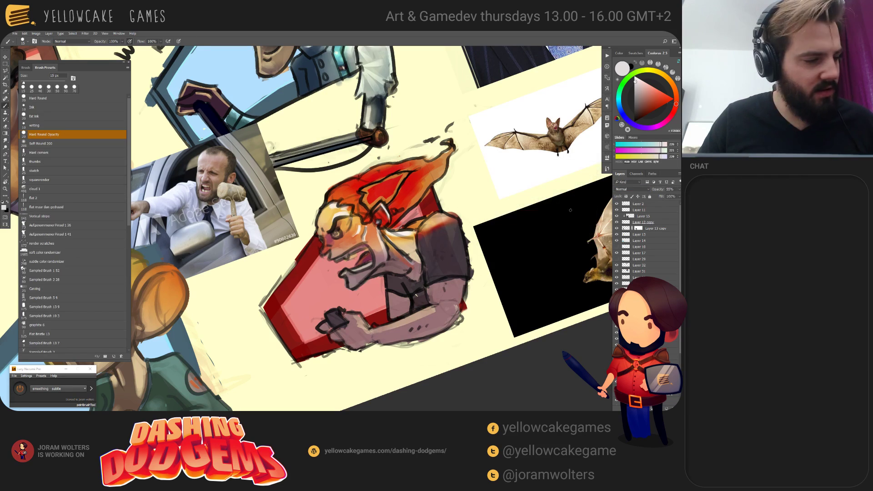
key(ctrl+l)
drag(509, 357, 522, 358)
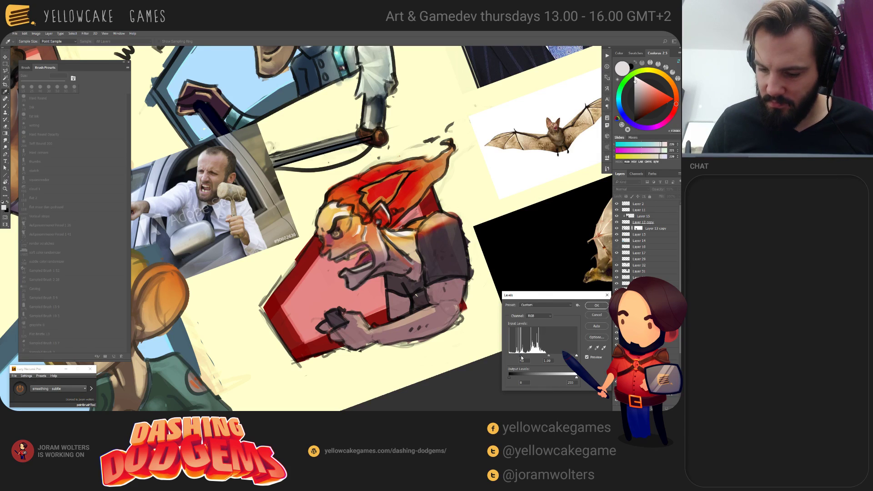
click(597, 305)
Step: Bring light onto the driver's elbow by painting black on the shadow layer's mask with the Hard Round Opacity brush
drag(444, 328, 432, 333)
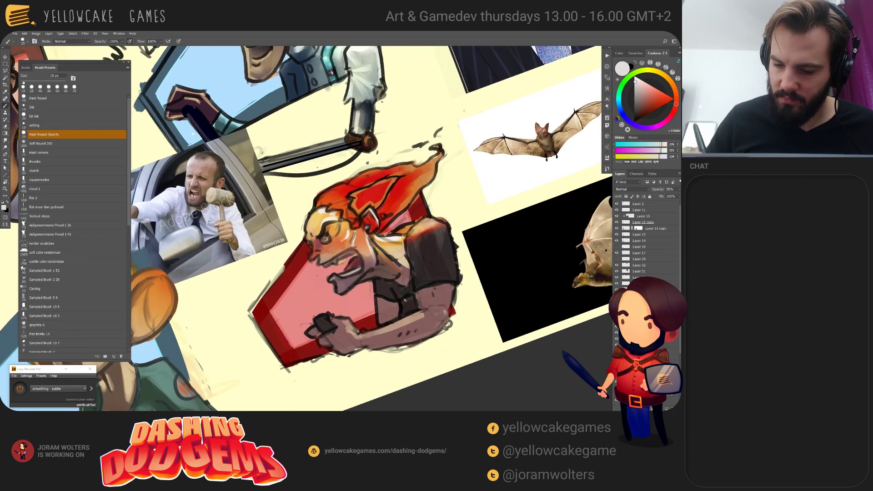
key(e)
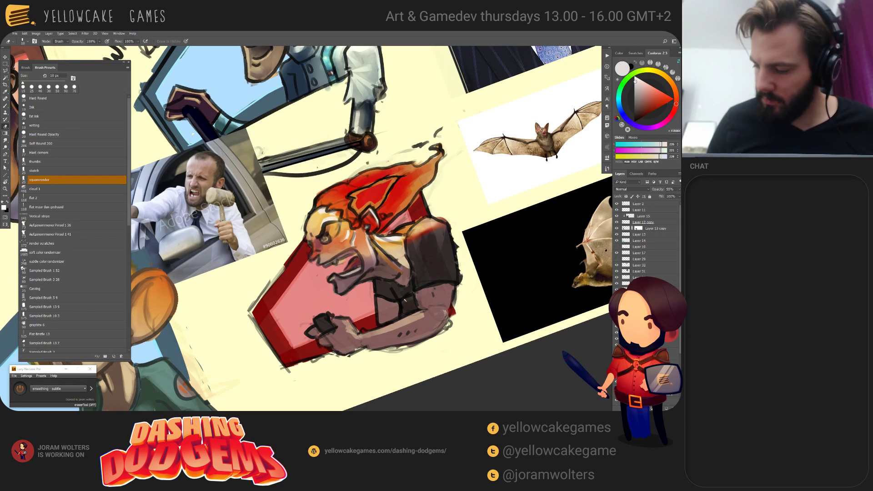
key(b)
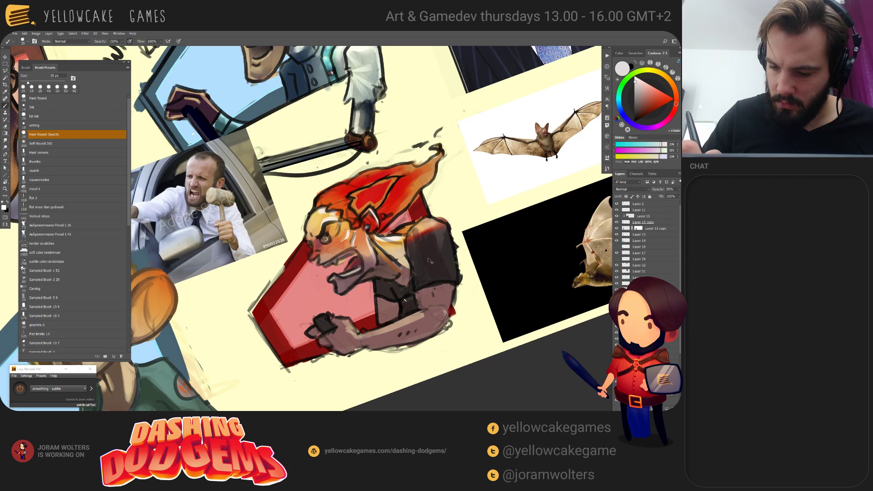
key(d)
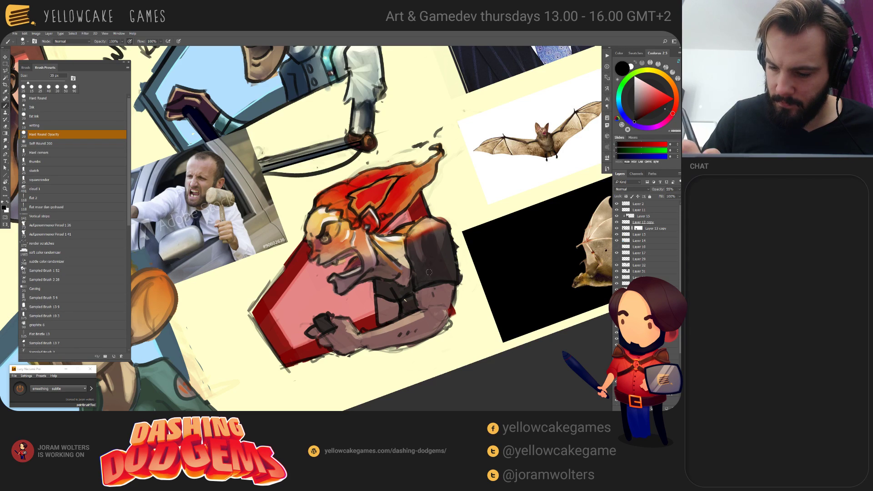
drag(437, 248, 503, 309)
key(r)
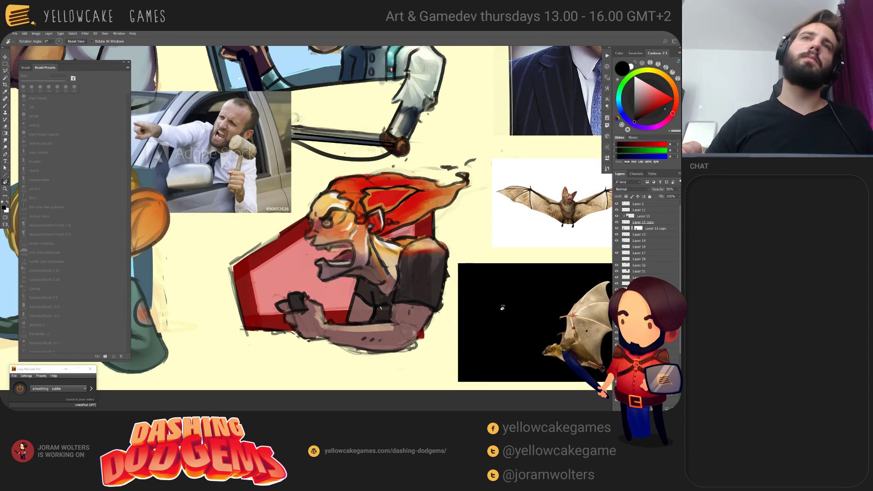
key(alt+Tab)
key(alt+Tab)
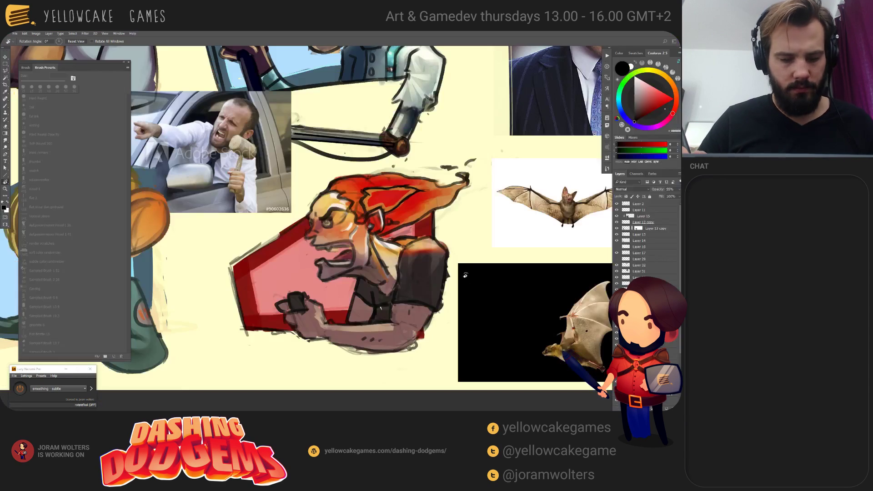
drag(502, 305, 428, 293)
key(x)
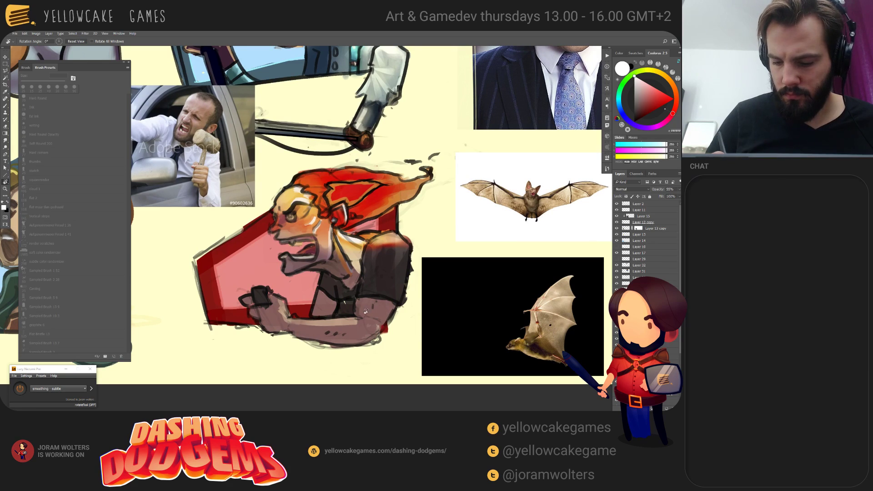
key(b)
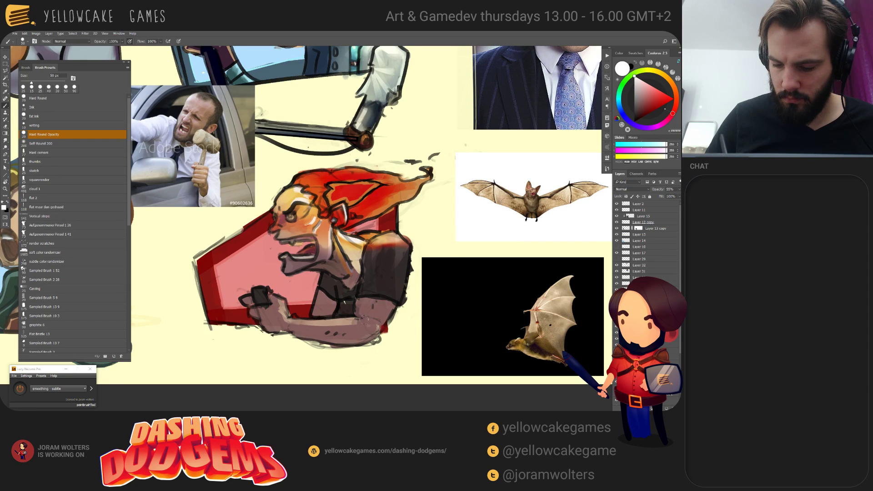
key(x)
drag(355, 324, 387, 322)
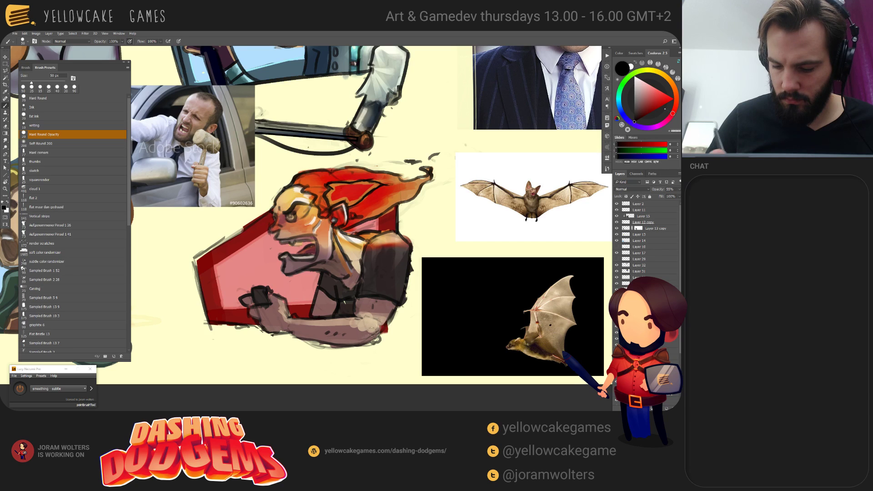
Step: Extend the lit area from the elbow along the driver's forearm in black on the mask, and undo the last stroke
key(r)
drag(463, 189, 419, 275)
key(b)
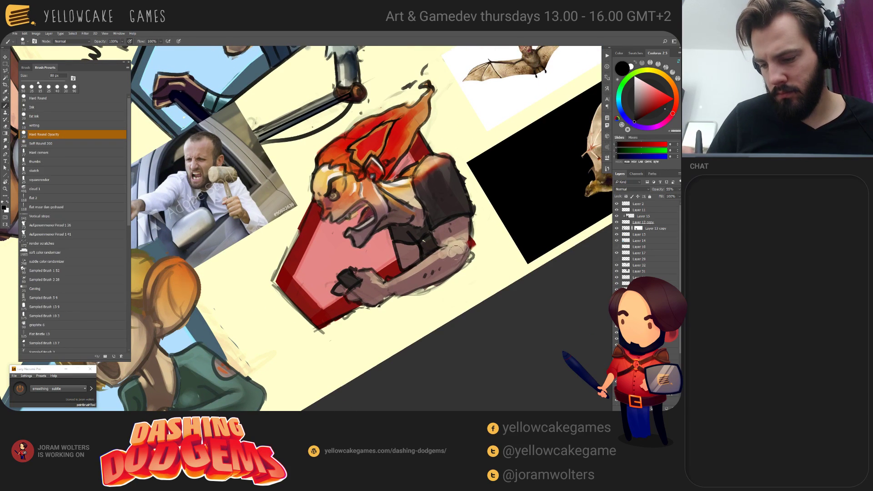
mouse_move(456, 249)
mouse_down()
mouse_move(413, 280)
mouse_move(460, 254)
mouse_move(432, 277)
mouse_up()
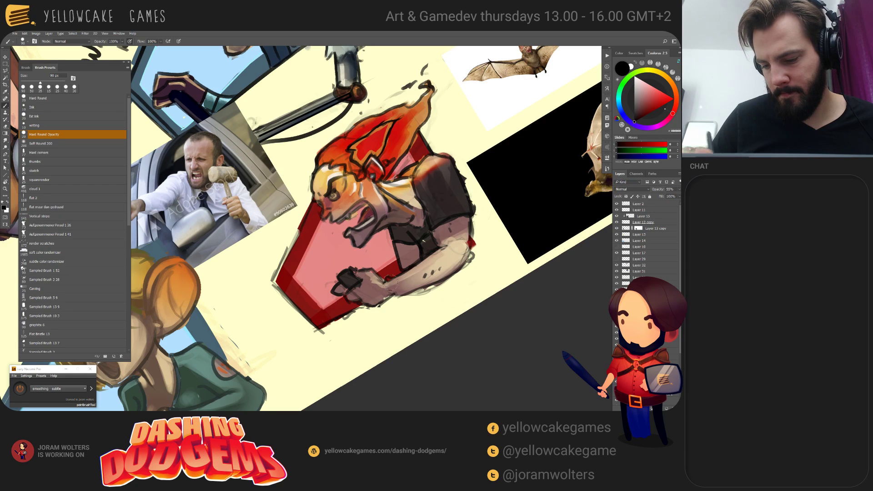
key(x)
key(ctrl+z)
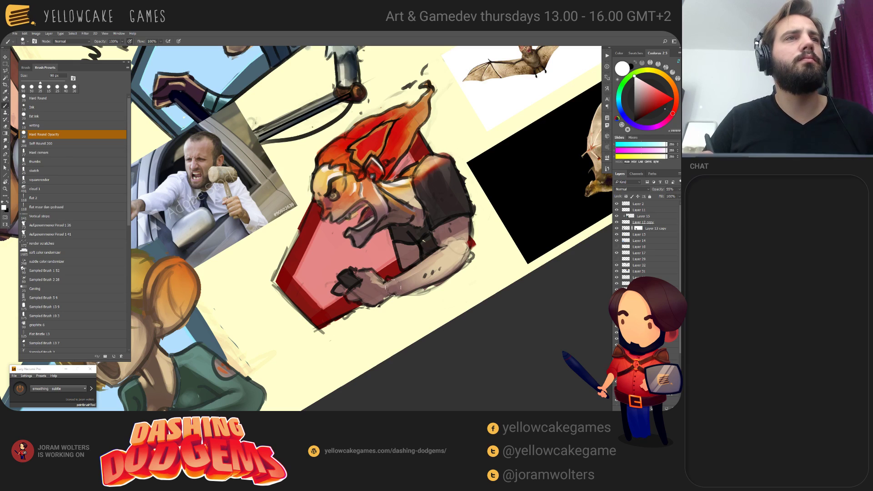
Step: Switch to Wacom Tablet Properties, make the pen's tip feel firmer and test its pressure curve with a few strokes
key(alt+Tab)
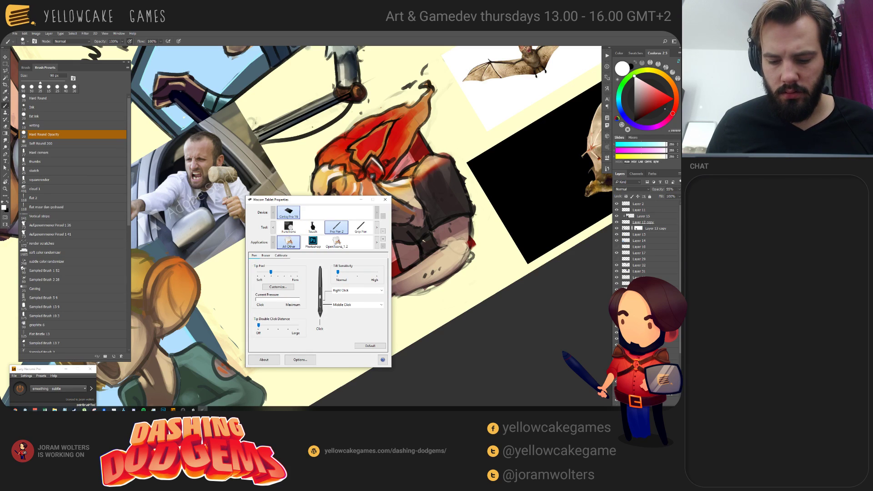
click(288, 273)
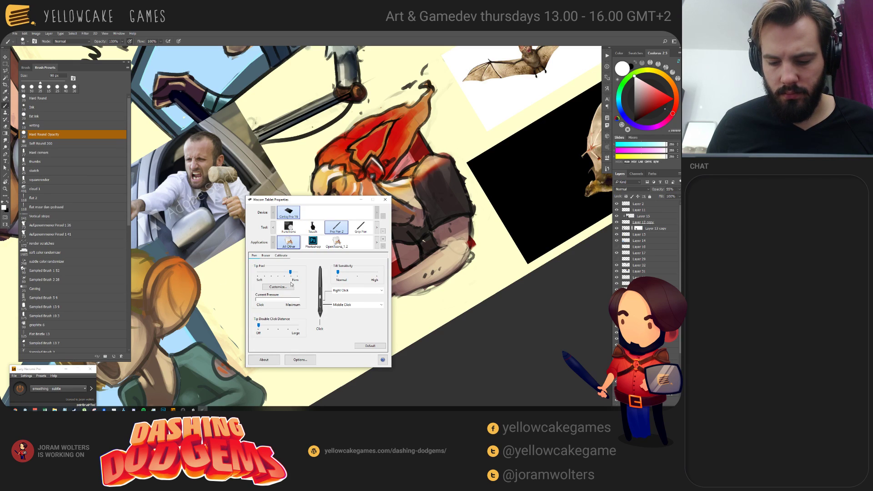
click(273, 287)
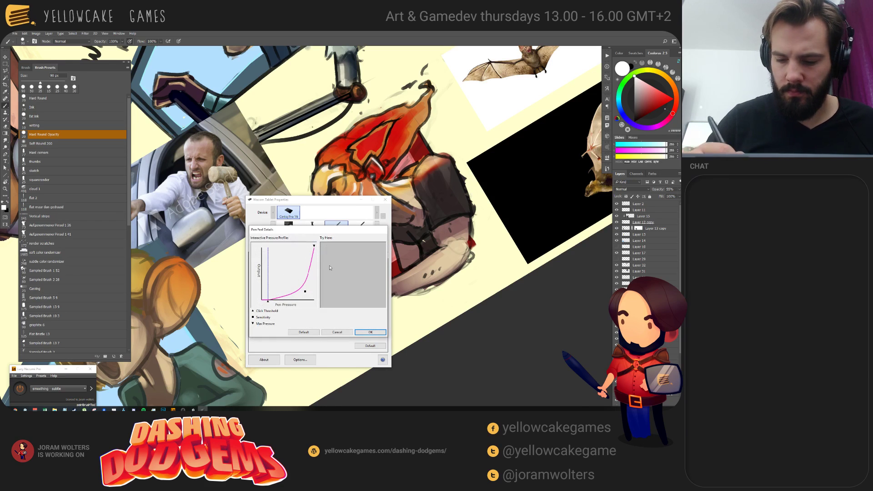
drag(329, 265, 347, 291)
mouse_move(339, 248)
mouse_down()
mouse_move(356, 289)
mouse_move(365, 289)
mouse_up()
drag(359, 254, 378, 296)
key(alt+Tab)
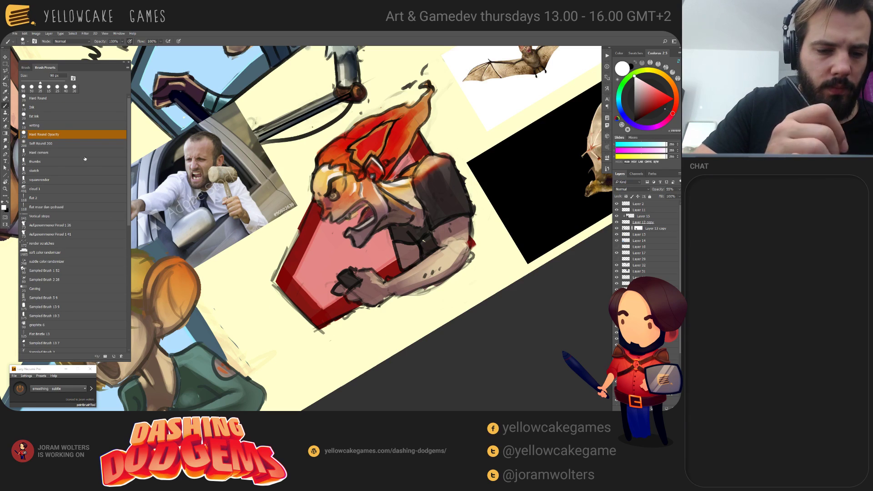
Step: Check the brush settings and refine light and shadow on the driver's elbow and forearm, alternating white and black on the mask
click(25, 67)
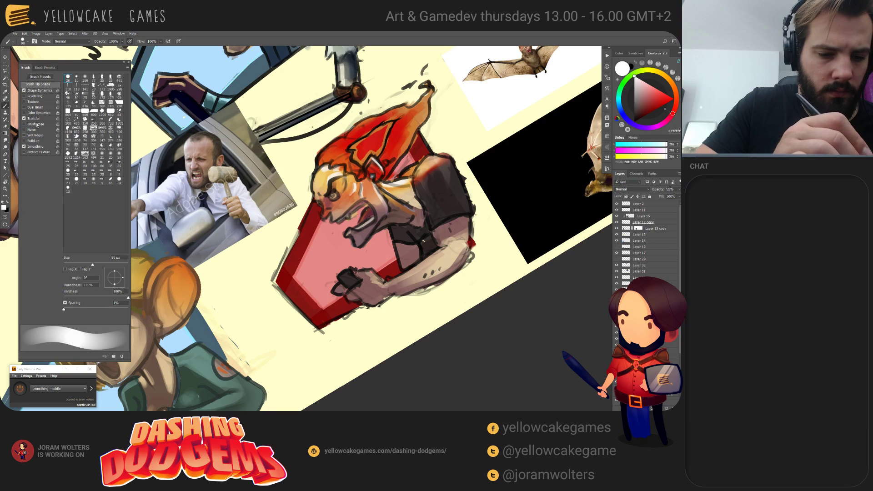
click(44, 68)
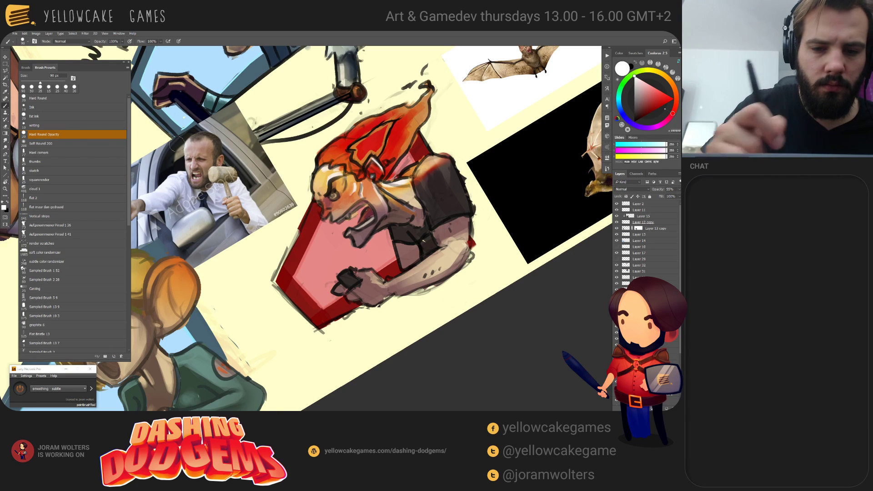
drag(466, 267, 460, 249)
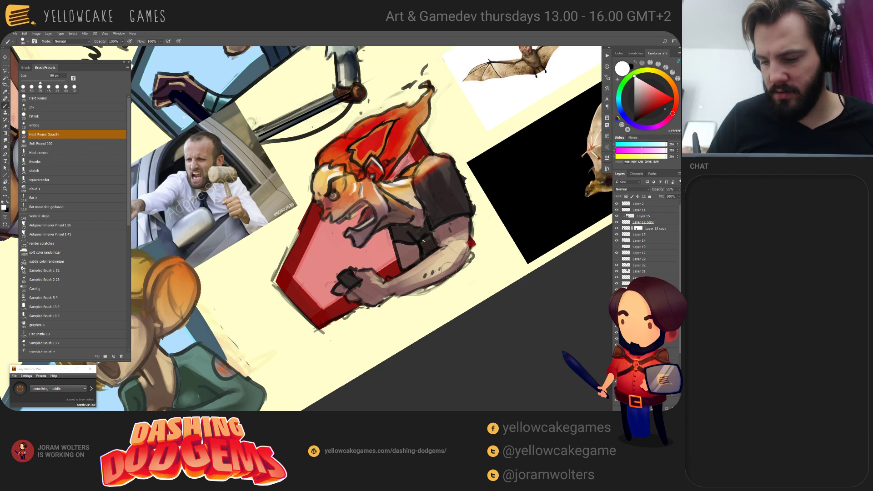
key(x)
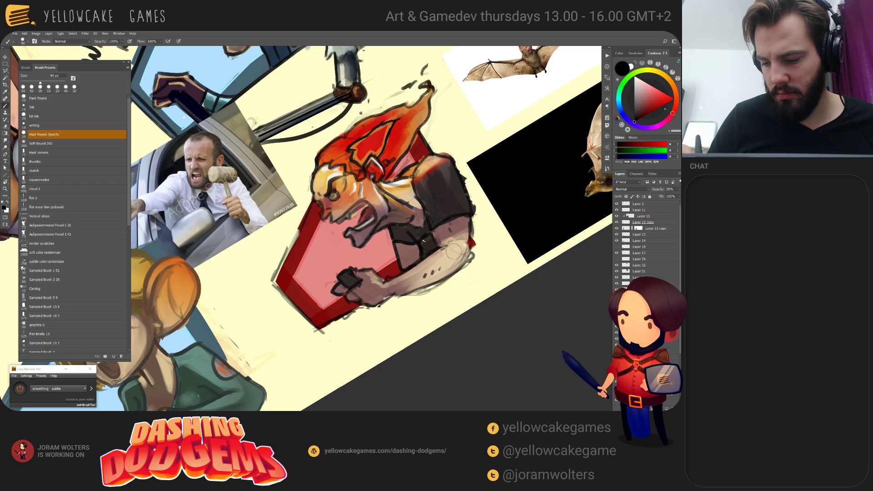
key(x)
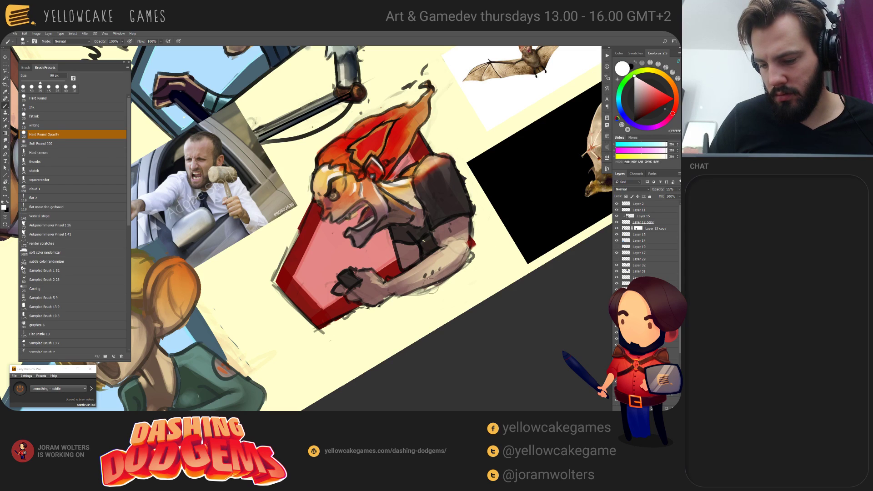
key(x)
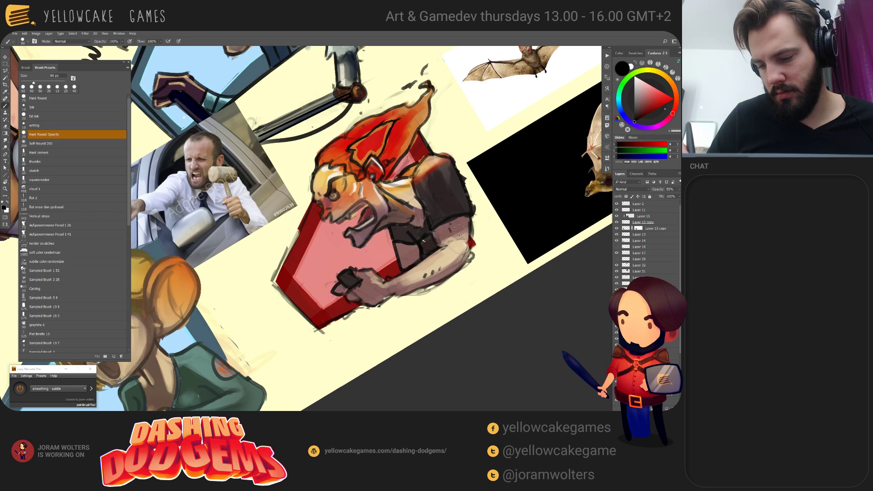
key(x)
key(x)
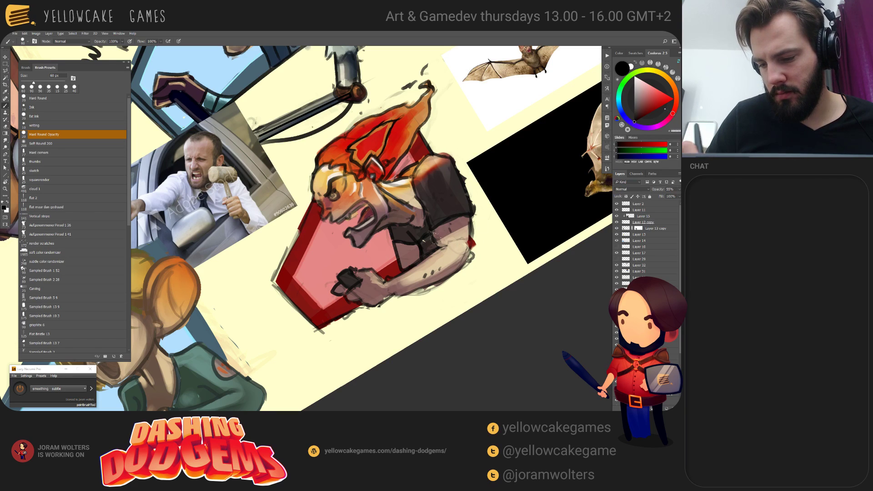
key(x)
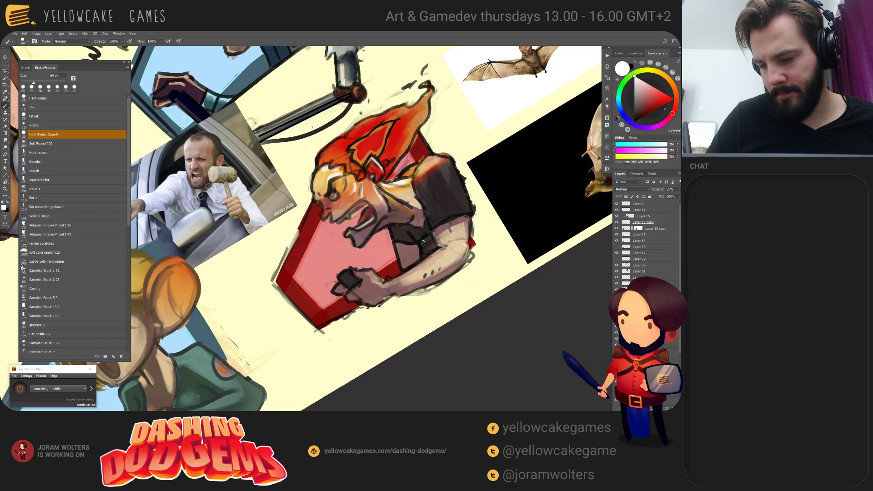
Step: Straighten the canvas and zoom out to compare the red-haired driver with the other character sketches
key(r)
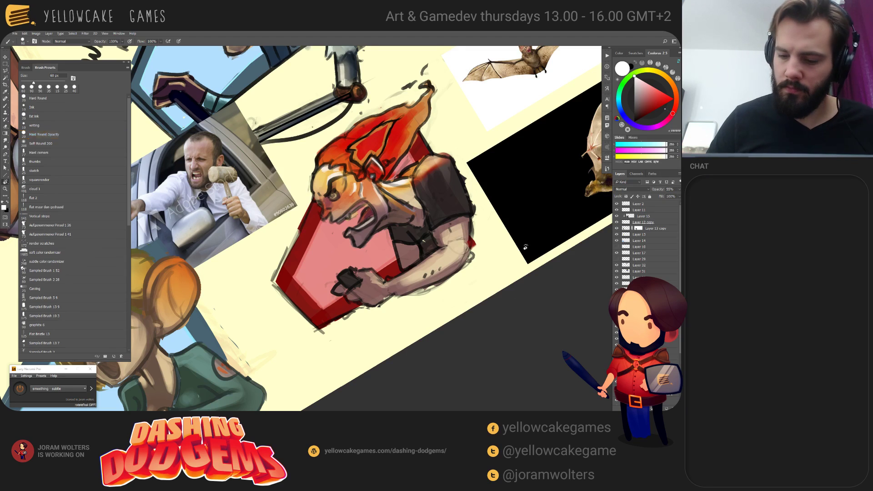
drag(440, 251, 539, 316)
alt+scroll(531, 330, down, 2)
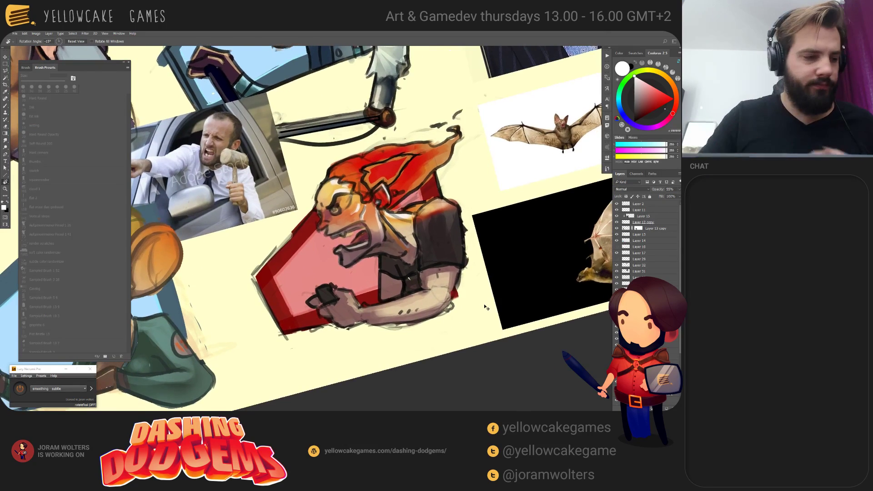
alt+scroll(486, 307, down, 2)
key(Escape)
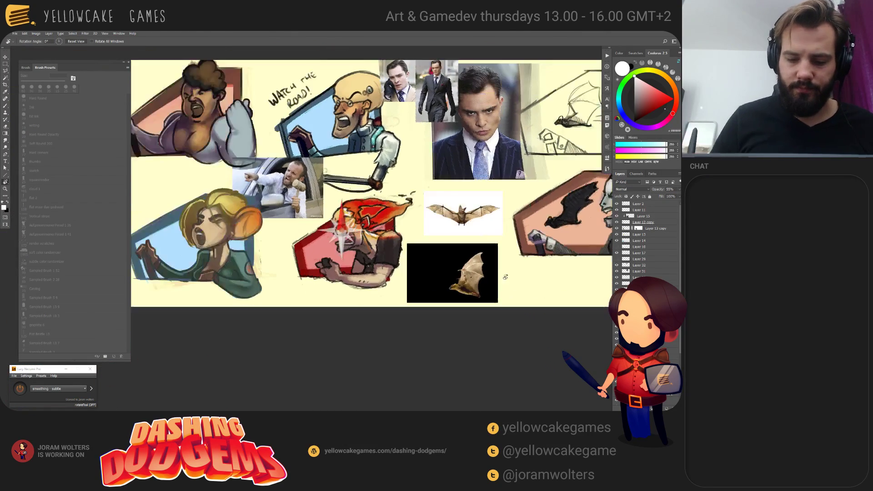
drag(480, 290, 472, 324)
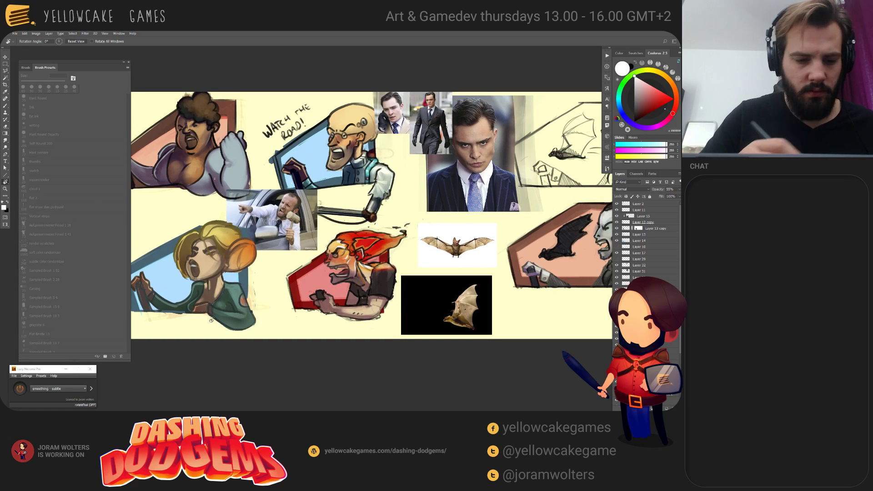
Step: Brush along the underside of the red-haired driver's elbow and forearm in black on the mask with the soft round brush
key(b)
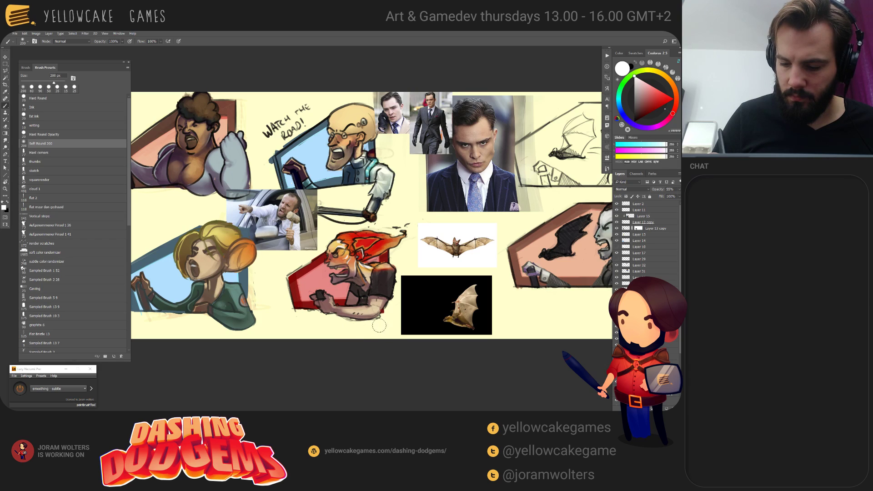
key(x)
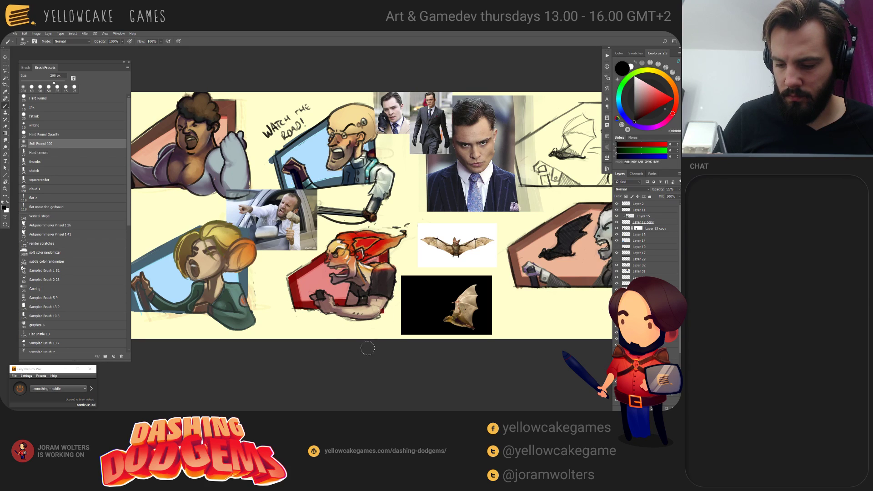
mouse_move(375, 305)
mouse_down()
mouse_move(364, 316)
mouse_move(348, 310)
mouse_up()
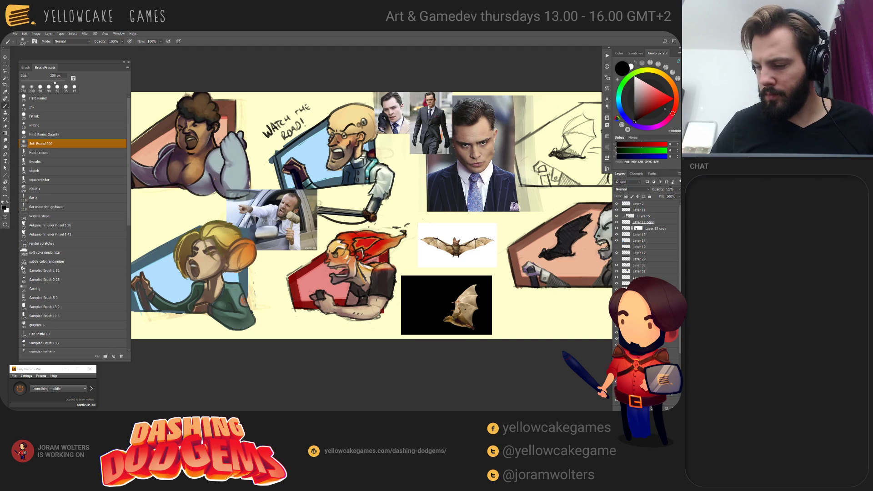
key(x)
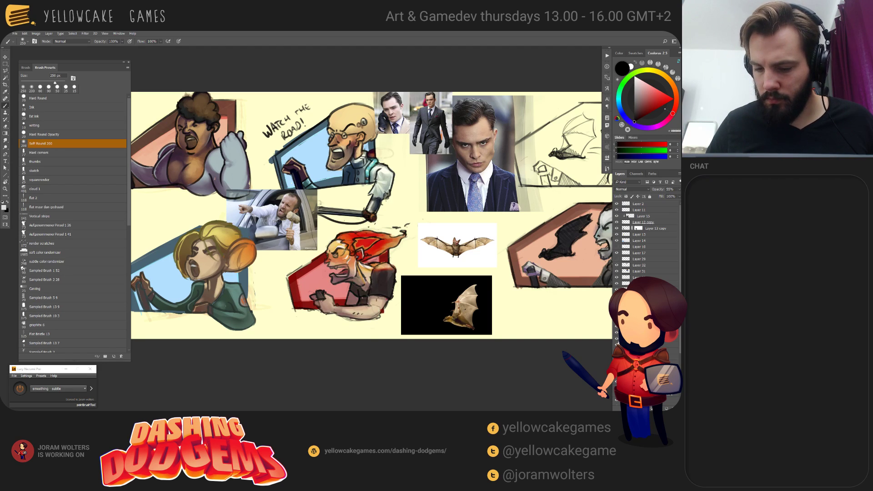
Step: Select the layer below and adjust its reds with Hue/Saturation, lowering the hue, saturation and lightness slightly
key(alt+bracketleft)
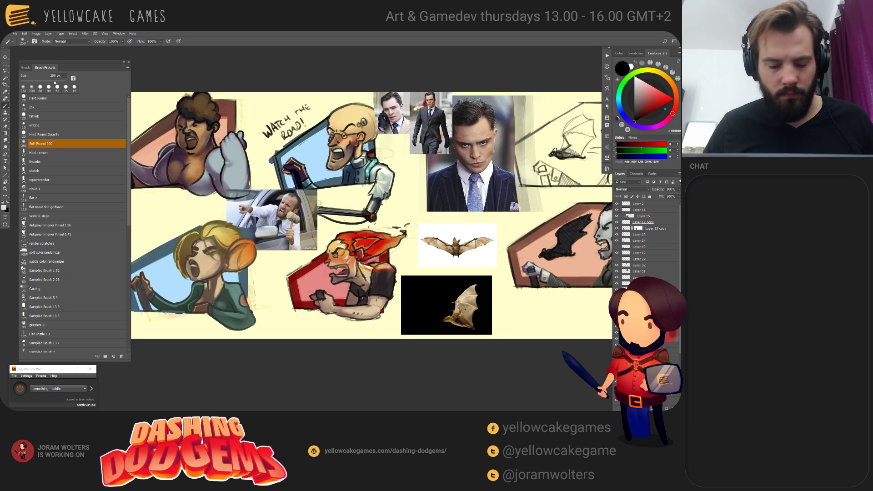
key(ctrl+u)
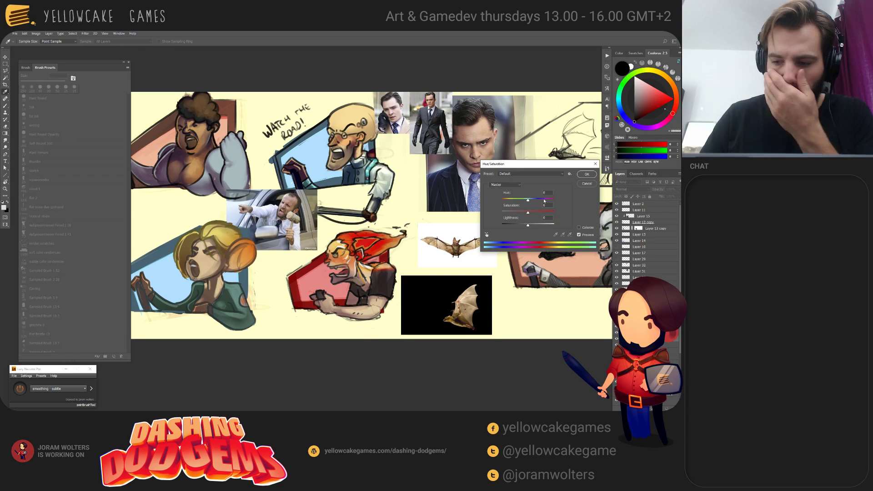
click(503, 186)
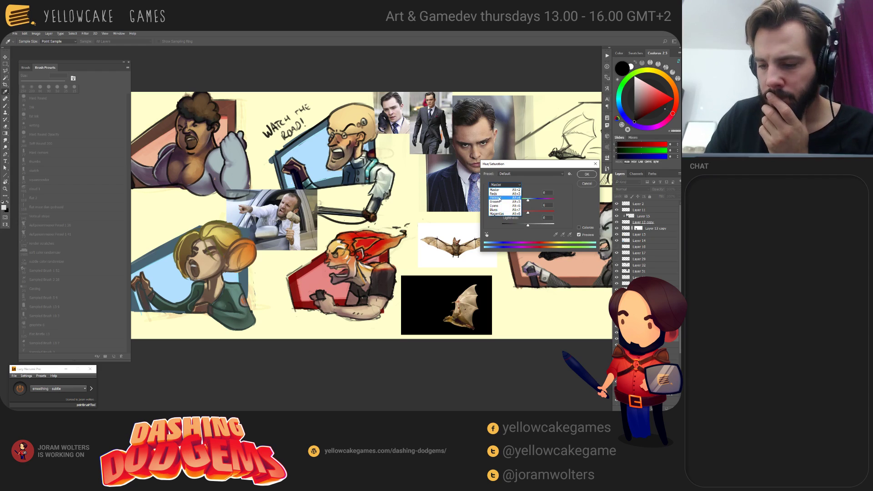
click(501, 191)
drag(529, 201, 523, 202)
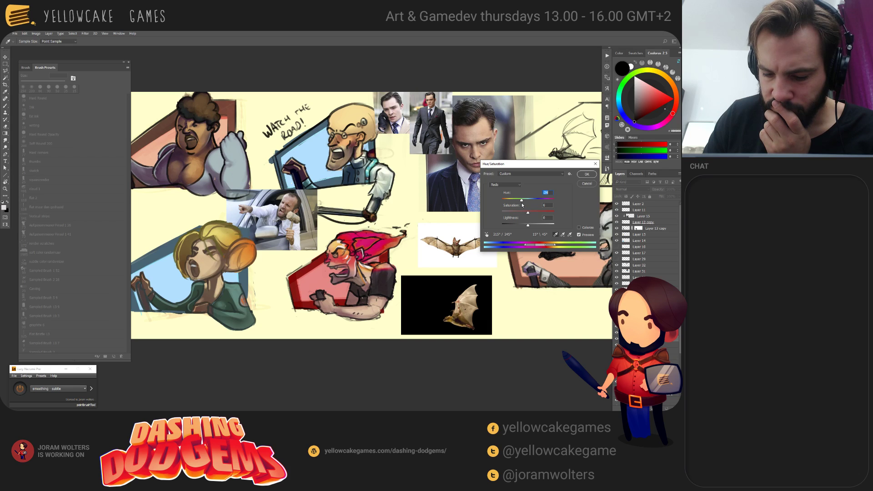
drag(523, 205, 525, 205)
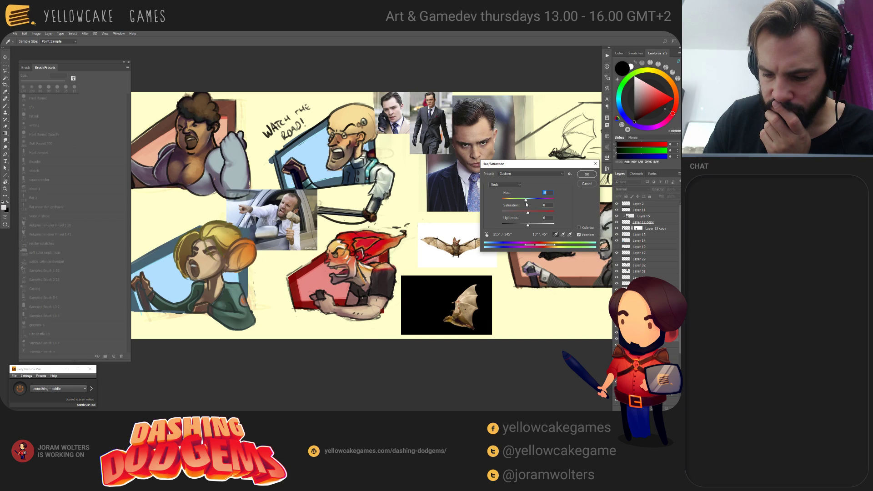
drag(526, 216, 524, 217)
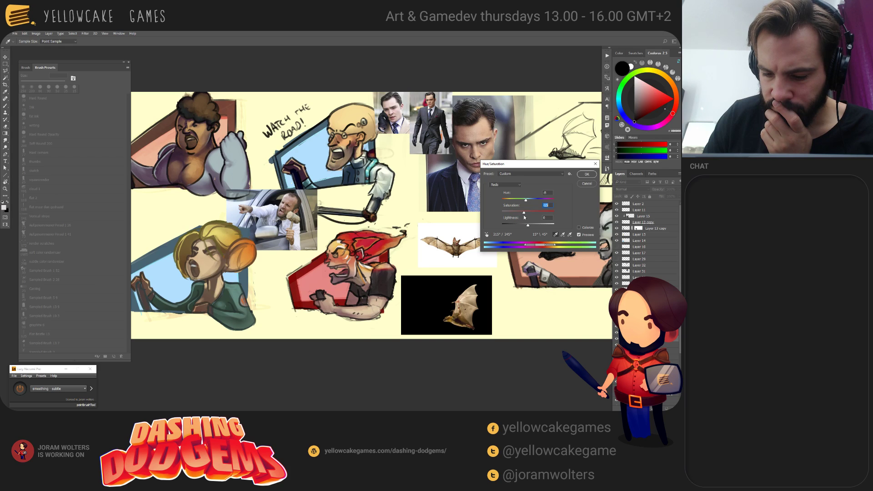
drag(528, 226, 524, 227)
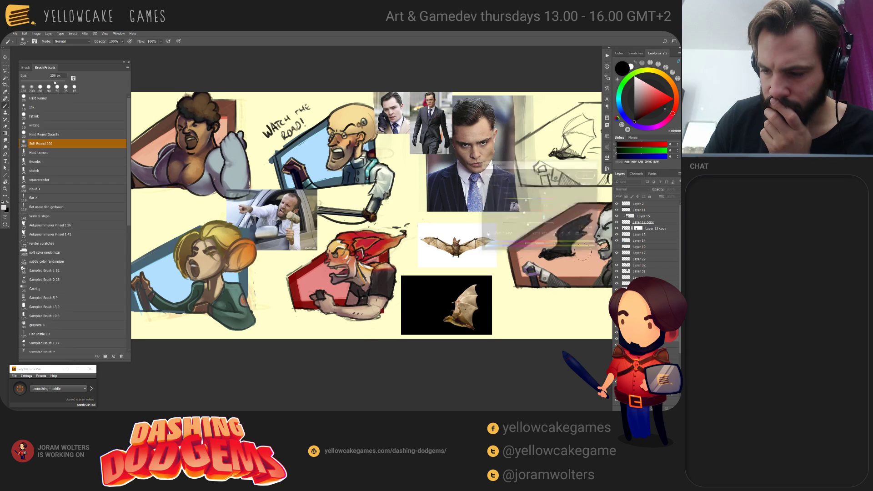
key(Return)
key(b)
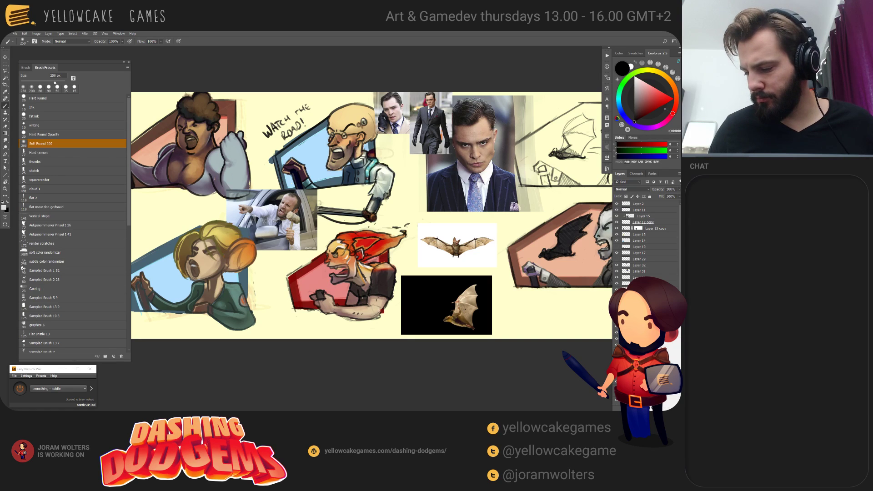
Step: Add a Color Balance adjustment that pushes the shadows toward blue and the highlights toward yellow and red
key(ctrl+b)
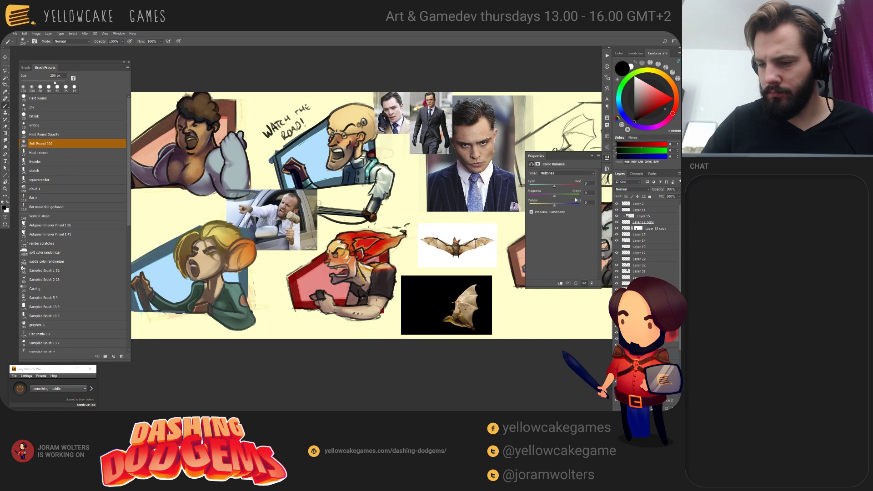
click(559, 175)
click(559, 173)
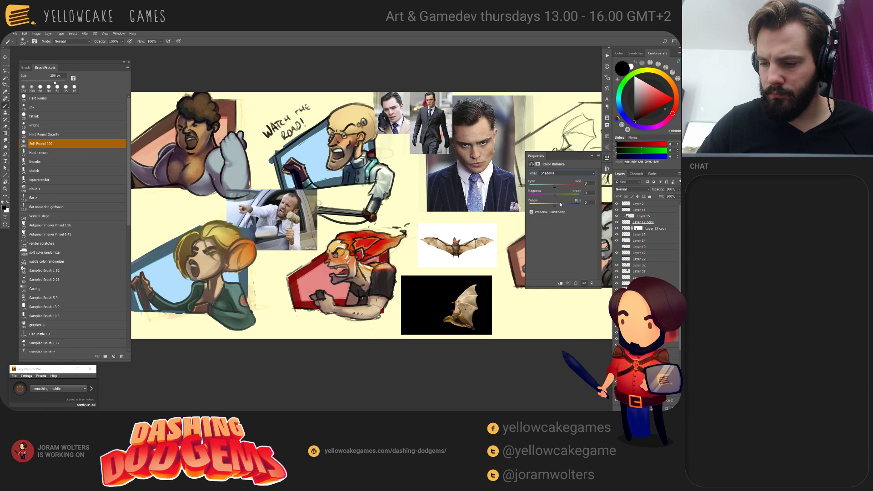
click(564, 173)
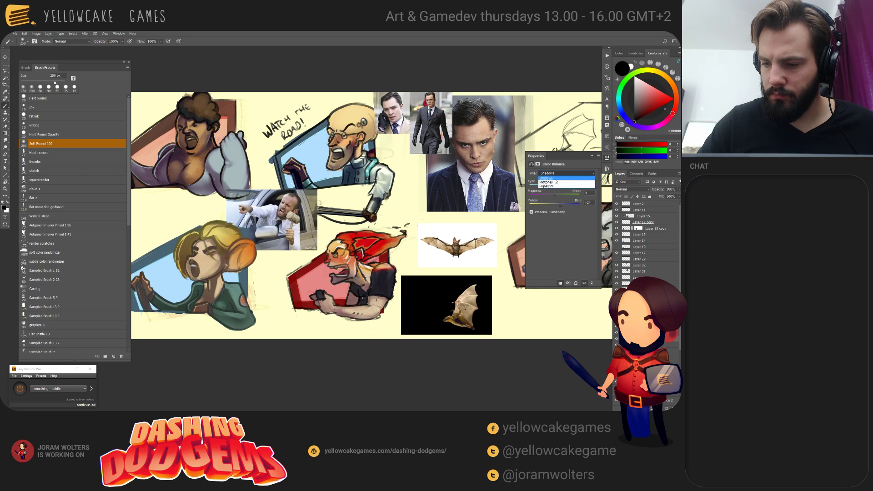
click(558, 186)
click(549, 204)
drag(555, 186, 564, 187)
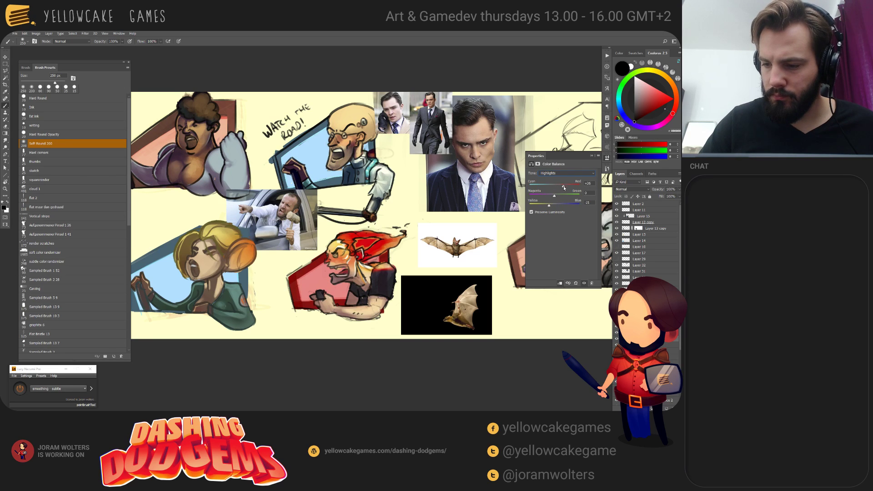
click(607, 155)
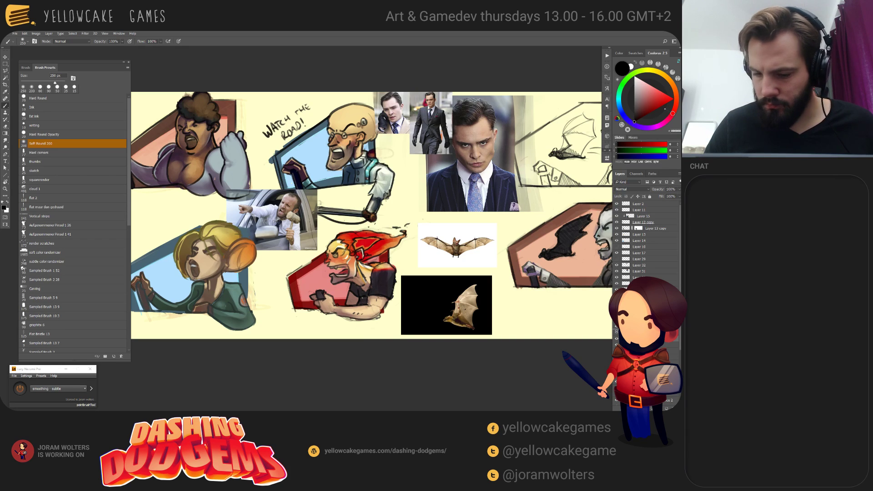
Step: Try different layer visibility and opacity settings to compare the colour adjustment, and undo the last change
click(617, 332)
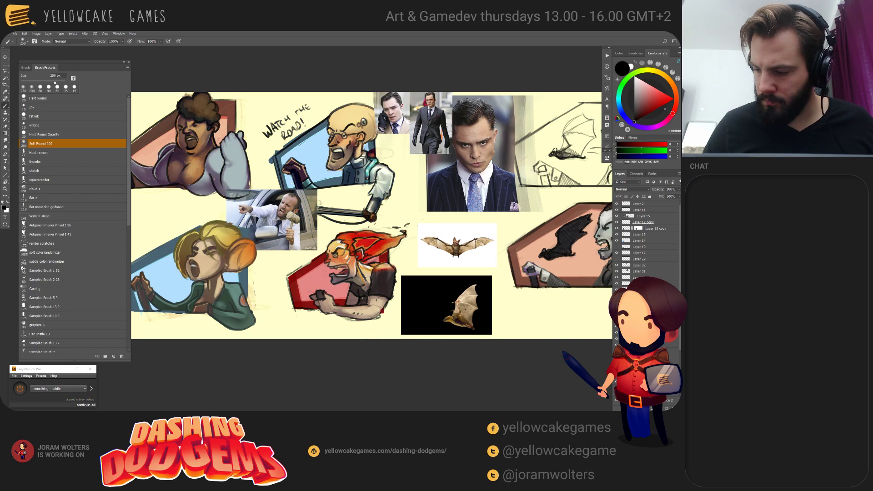
key(x)
key(5)
key(5)
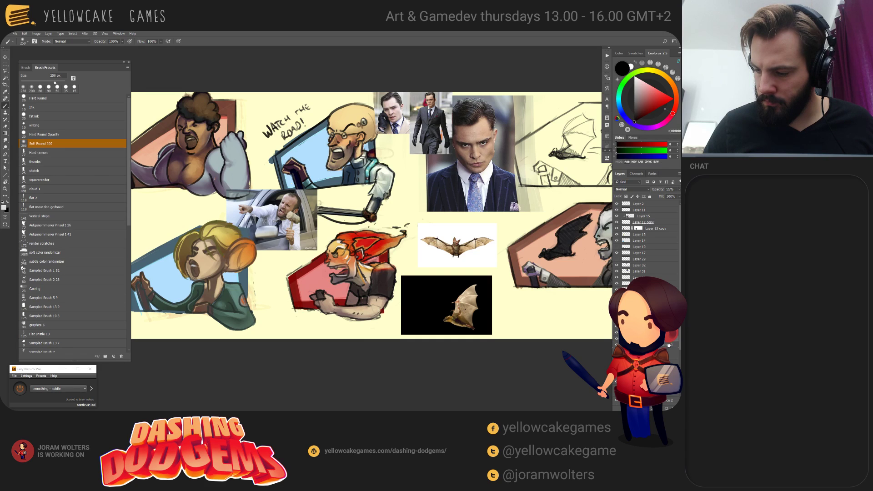
key(0)
key(x)
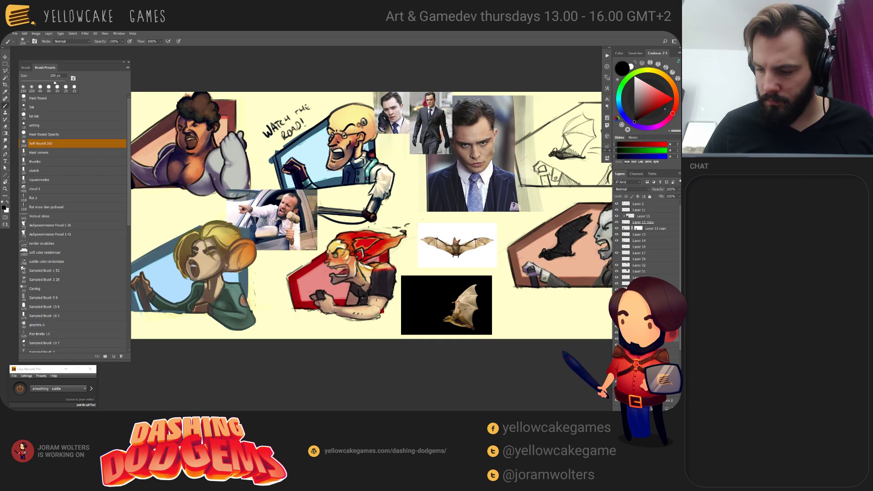
key(x)
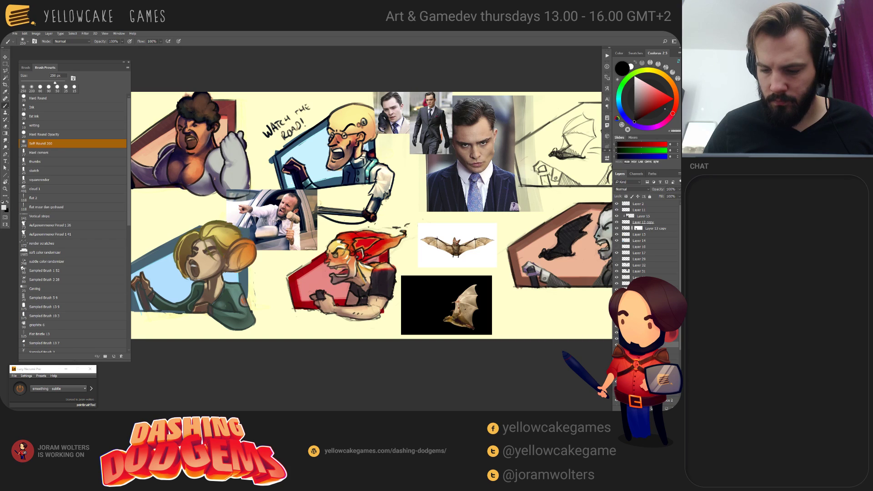
key(ctrl+z)
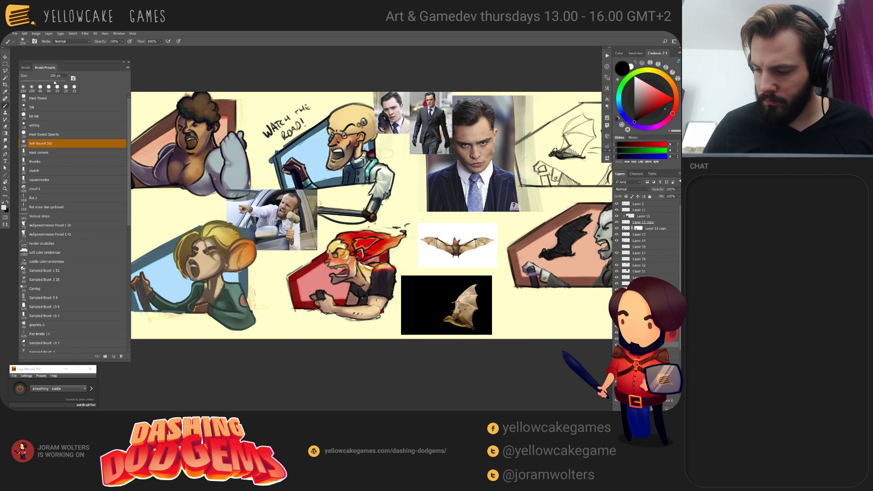
Step: Toggle a lower layer's visibility off and on to compare the colours across the driver sketches
drag(598, 374, 591, 411)
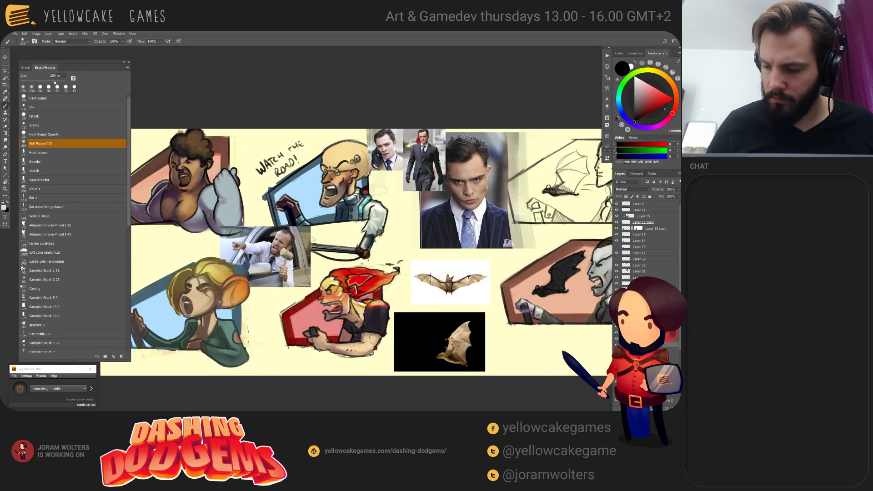
click(617, 342)
click(617, 342)
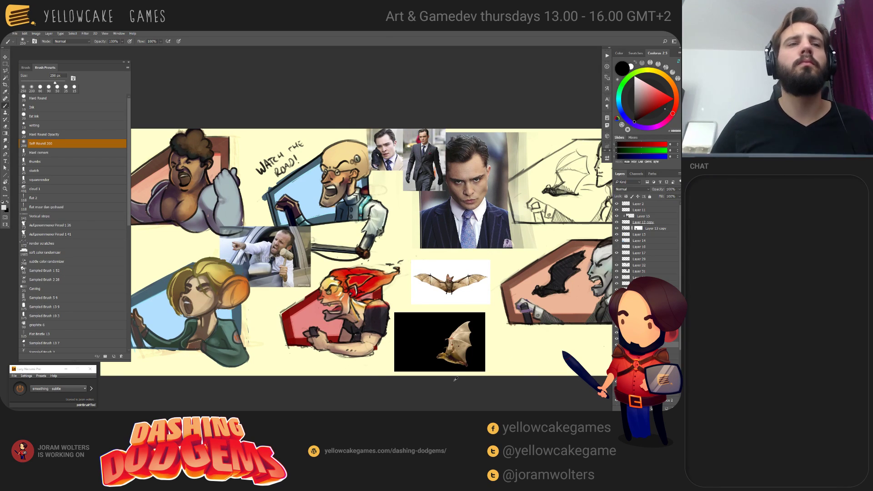
key(alt+Tab)
key(alt+Tab)
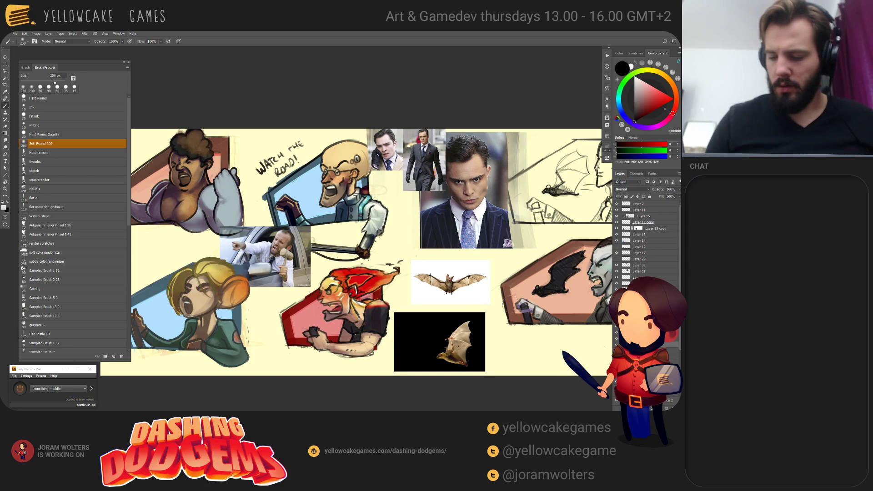
drag(508, 324, 448, 333)
mouse_move(506, 337)
mouse_down()
mouse_move(457, 326)
mouse_move(540, 319)
mouse_move(516, 325)
mouse_up()
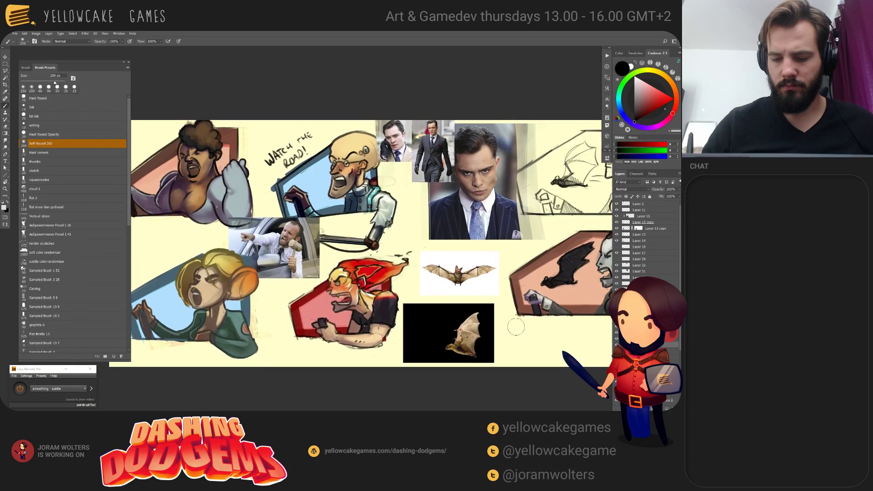
Step: Show the canvas full screen and switch to the character line-up document to view the full-body Firefist design
key(f)
key(ctrl+Tab)
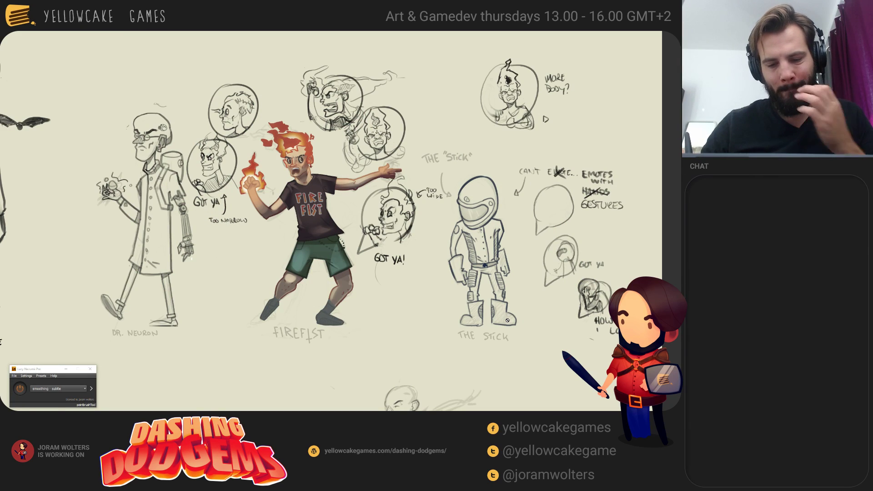
drag(499, 304, 523, 309)
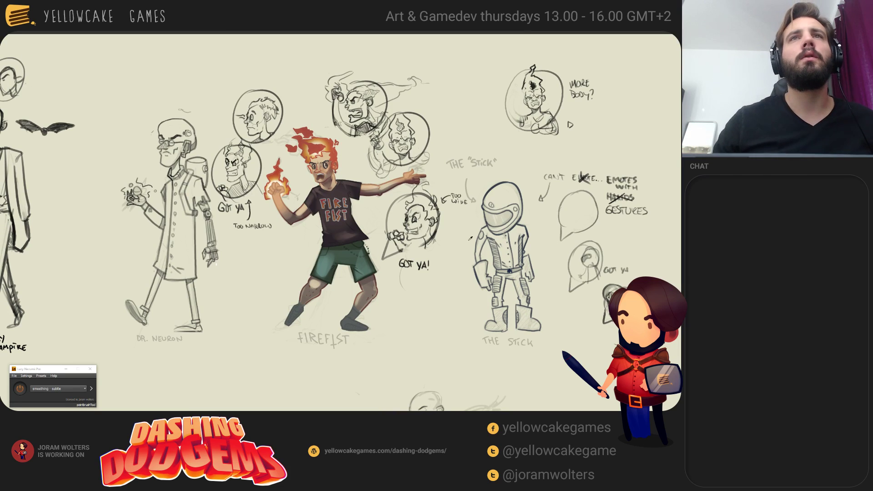
Step: Switch to the Unity windows and move the Game view around the screen
key(alt+Tab)
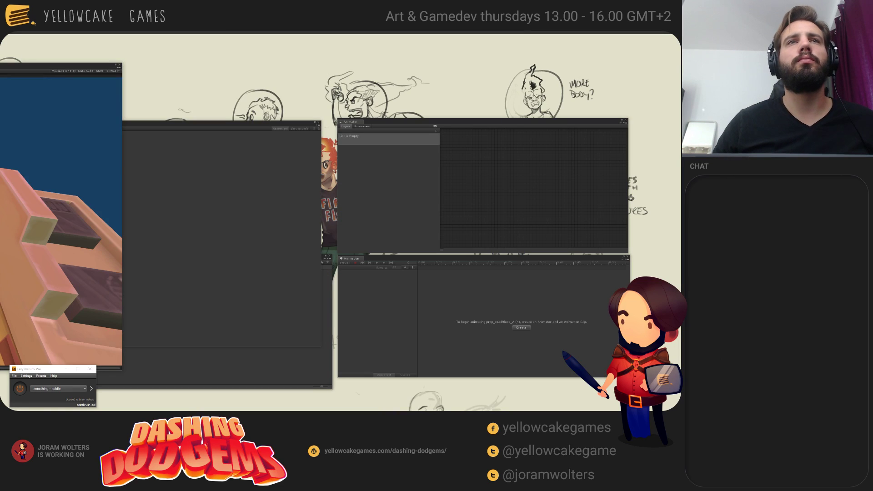
drag(28, 66, 20, 143)
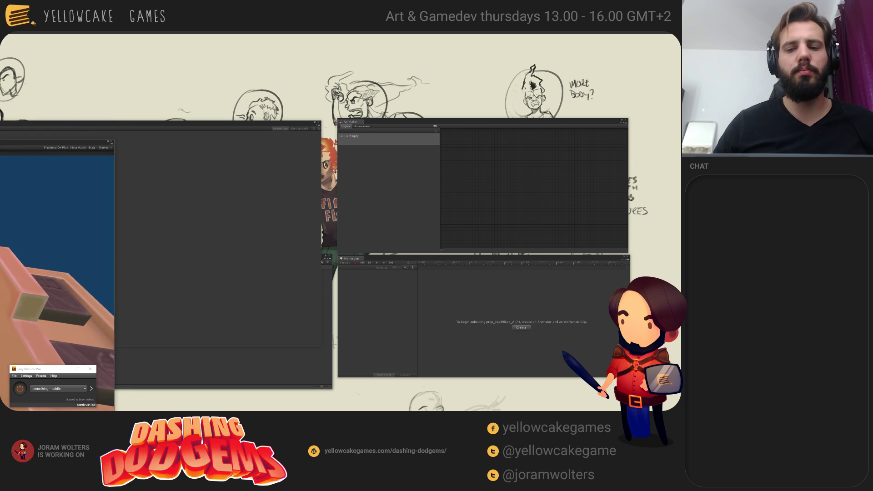
drag(91, 141, 44, 60)
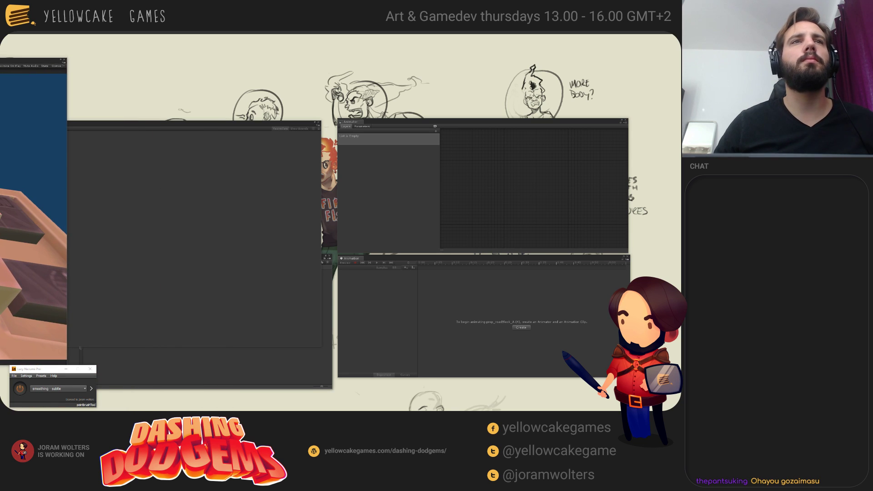
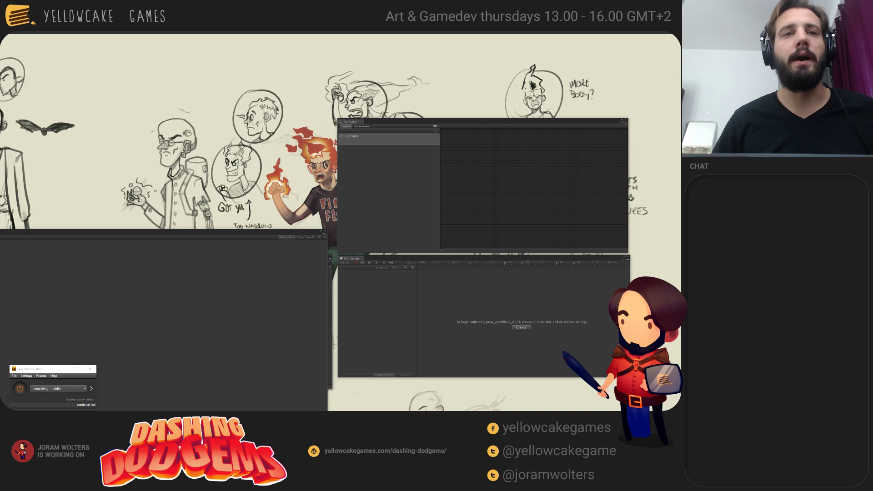
Step: Switch back to Photoshop, dismiss the error message and zoom out on the character line-up around Firefist
key(alt+Tab)
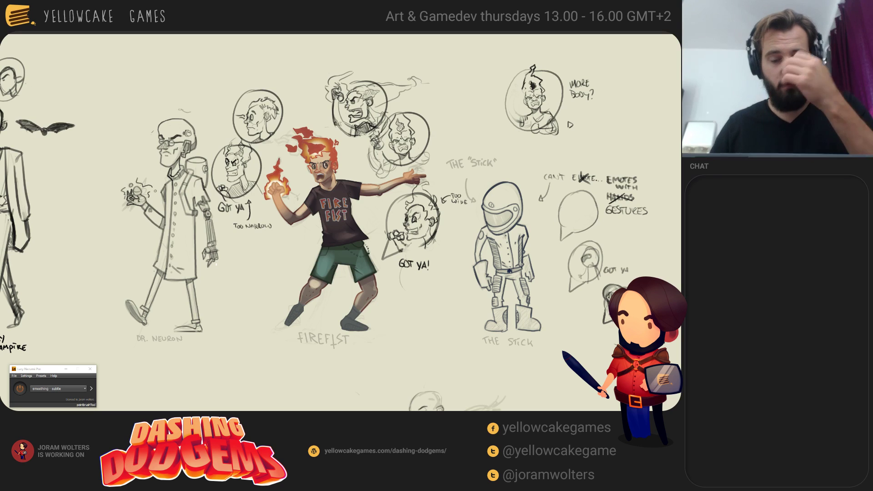
click(428, 303)
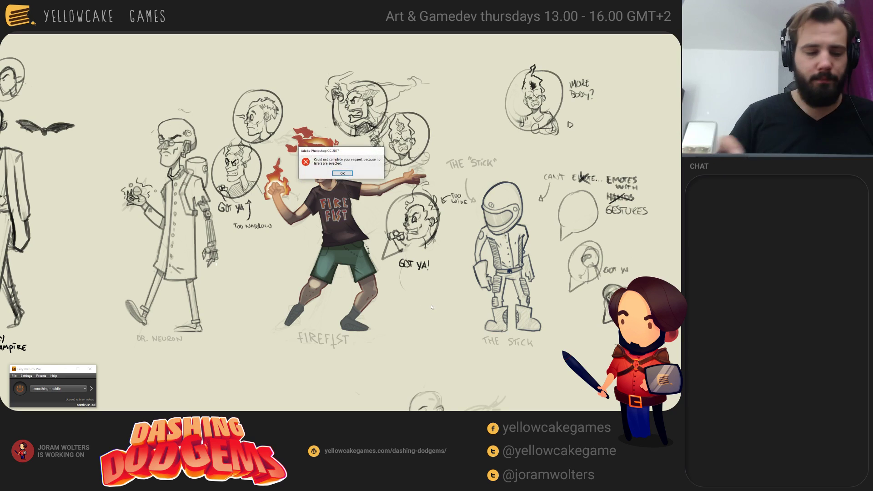
click(343, 174)
key(ctrl+minus)
key(ctrl+minus)
key(ctrl+minus)
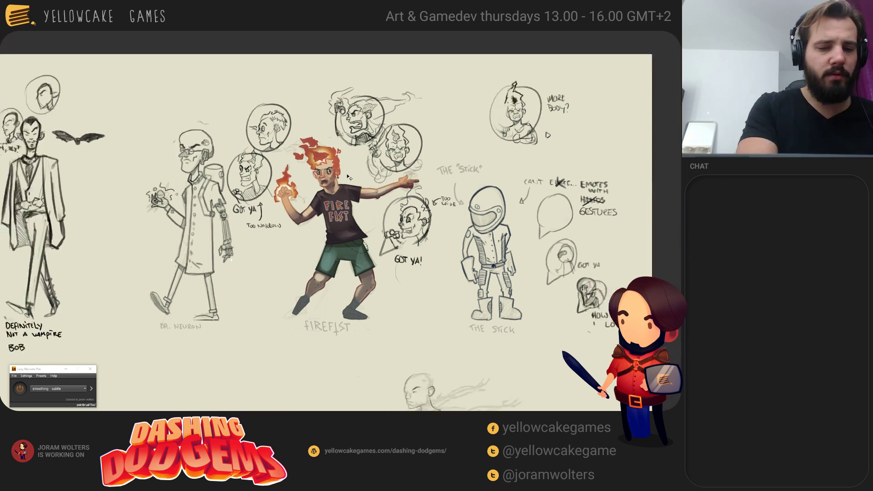
Step: Zoom out on the character line-up and look over both rows of character sketches
mouse_move(347, 175)
mouse_down()
mouse_move(458, 140)
mouse_move(483, 151)
mouse_up()
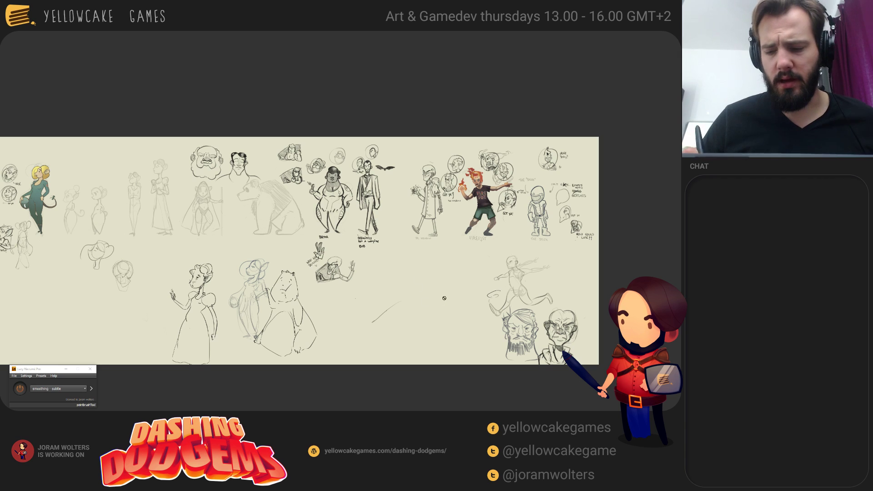
drag(444, 292, 413, 291)
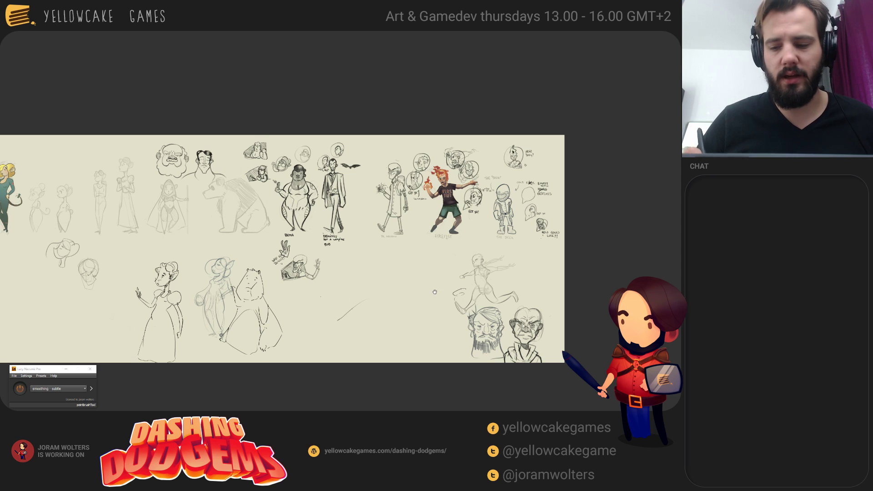
mouse_move(434, 292)
mouse_down()
mouse_move(420, 298)
mouse_move(438, 296)
mouse_move(439, 286)
mouse_up()
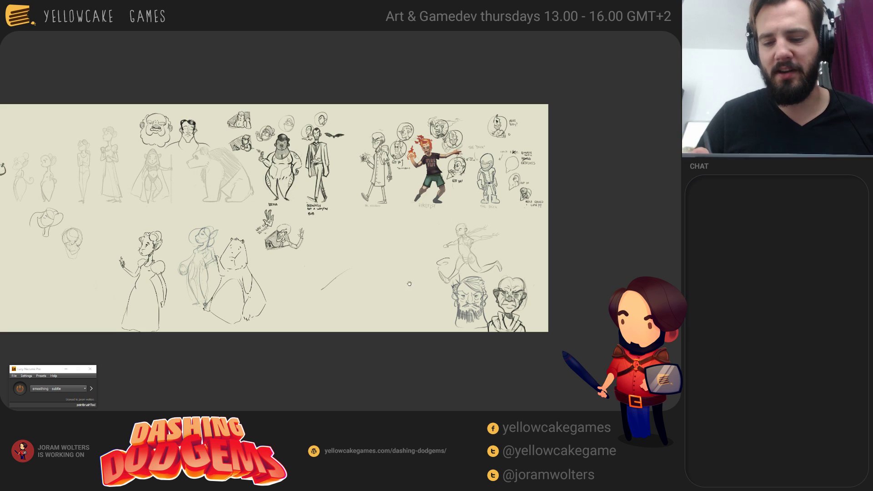
drag(409, 284, 438, 290)
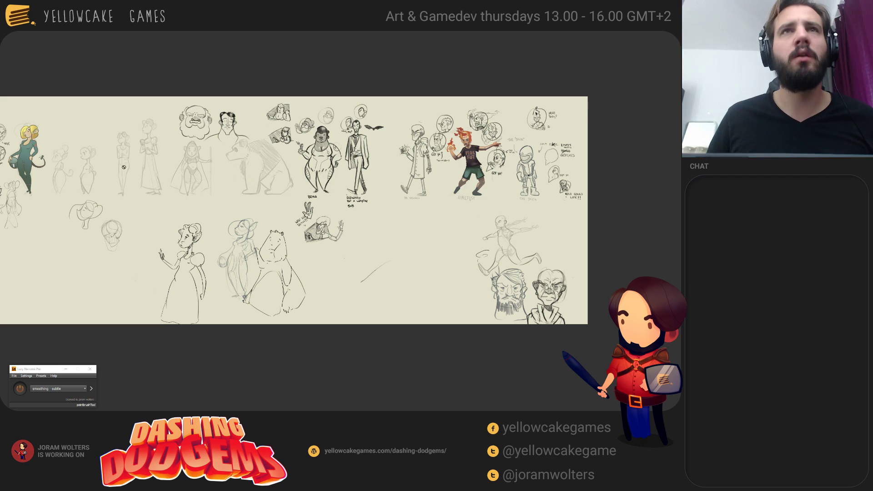
Step: Switch to Unity and orbit the Scene view around the city arena and its central square
key(alt+Tab)
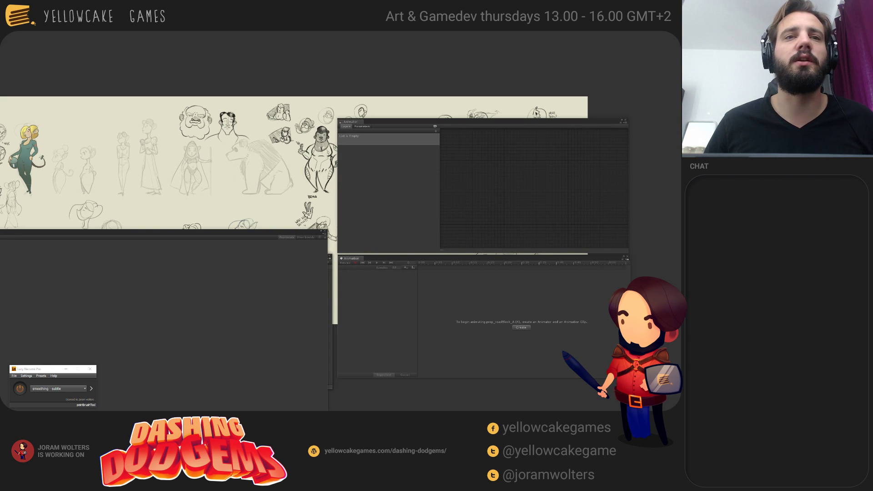
key(alt+Tab)
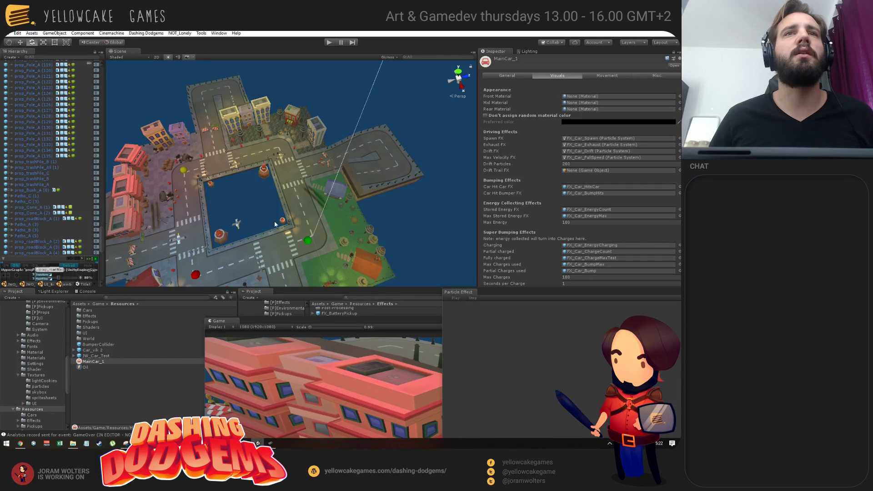
alt+drag(274, 221, 343, 156)
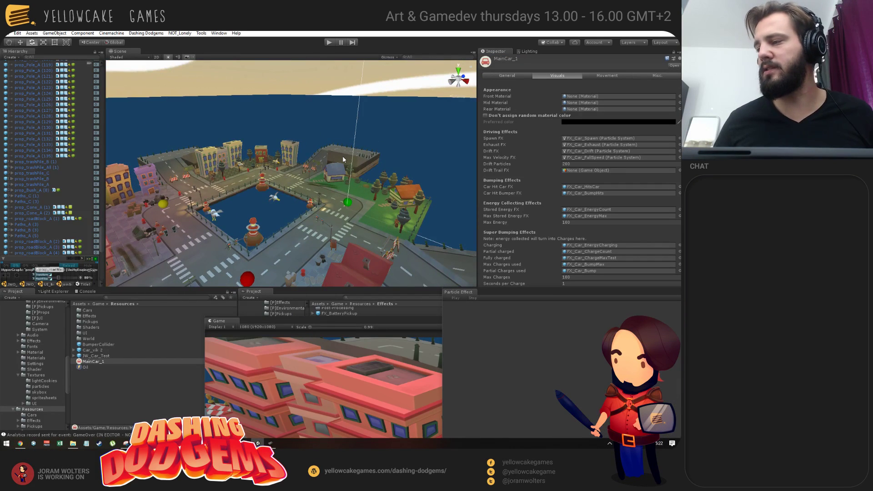
middle_drag(204, 230, 306, 185)
alt+drag(312, 196, 309, 218)
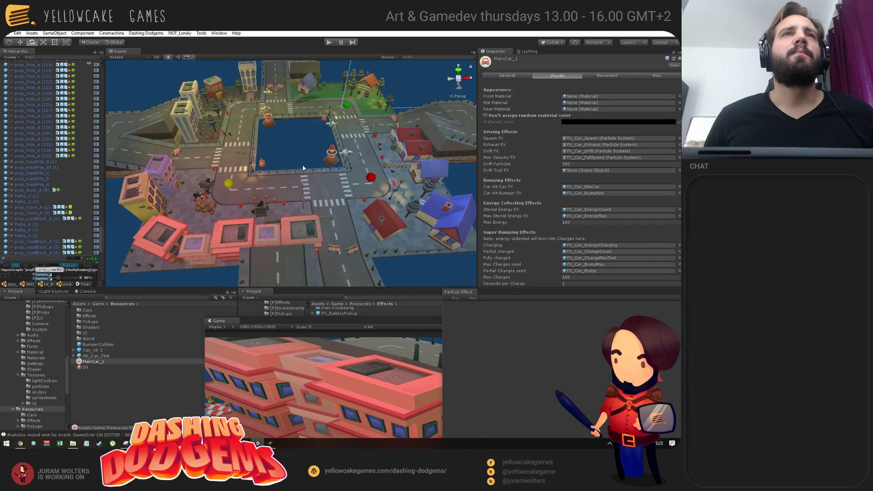
Step: Frame the arena from above, run the game in play mode and move the Game view over the Scene view
alt+drag(311, 187, 341, 195)
click(329, 43)
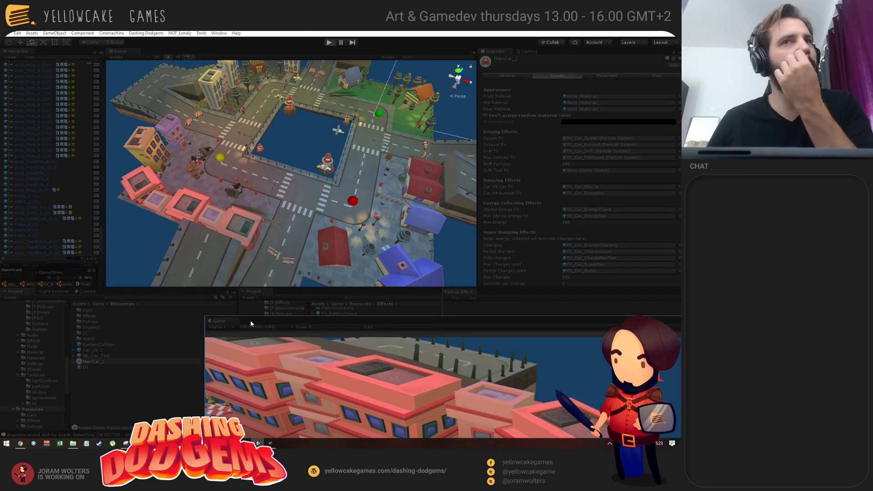
drag(259, 320, 135, 84)
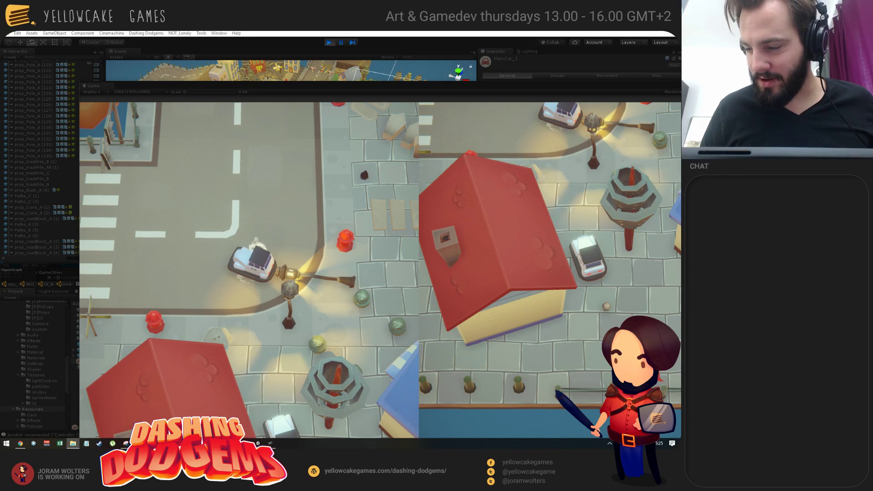
Step: Switch to Discord and read the newest messages in the general channel
key(alt+Tab)
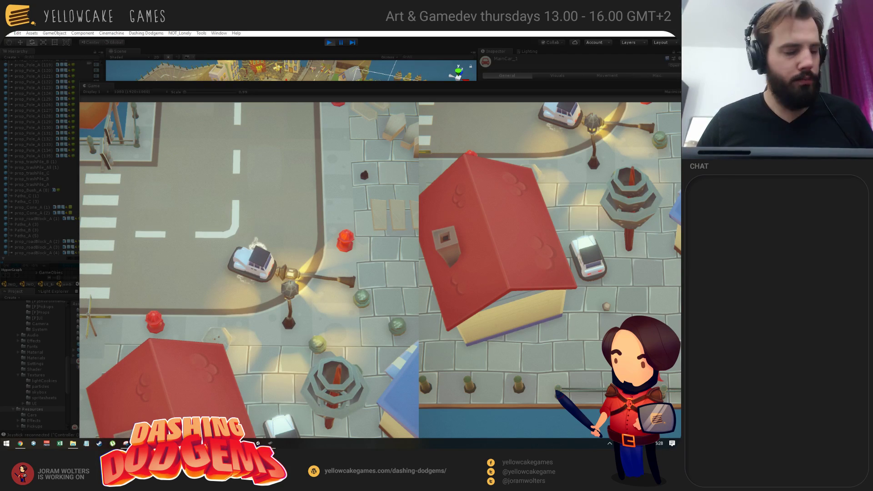
key(alt+Tab)
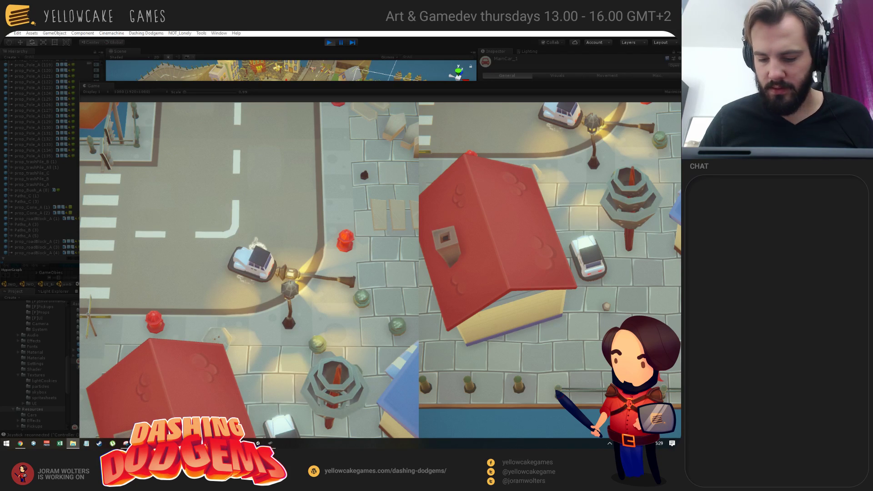
key(alt+Tab)
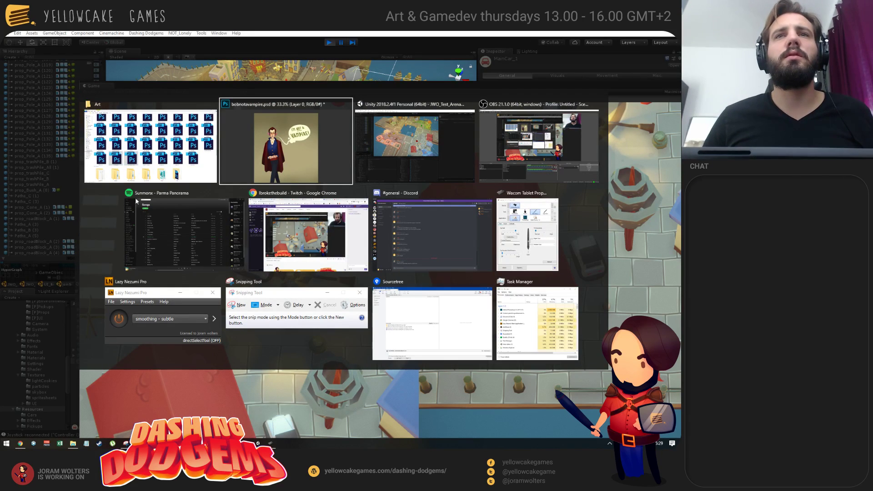
click(409, 227)
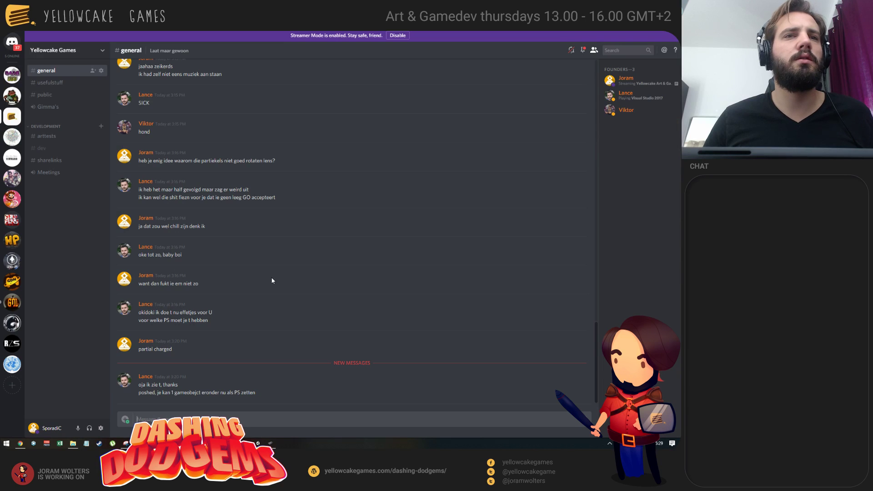
Step: Switch to OBS and activate the Cintiq scene
key(alt+Tab)
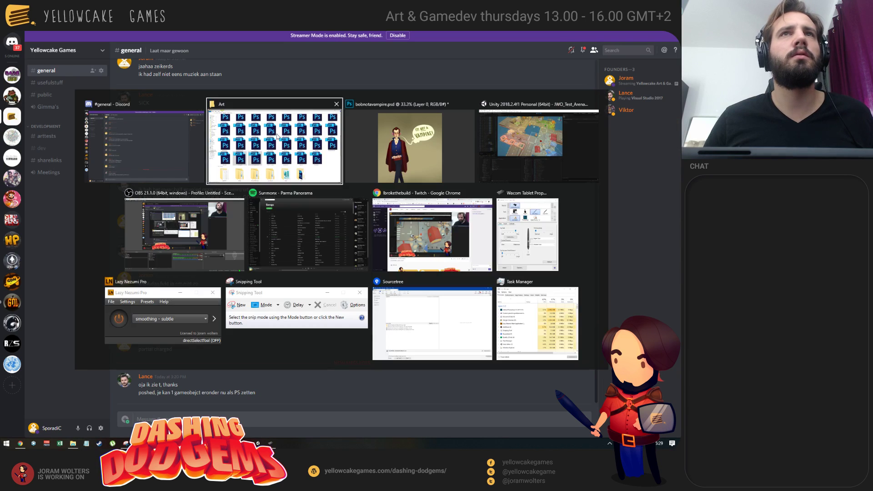
click(204, 232)
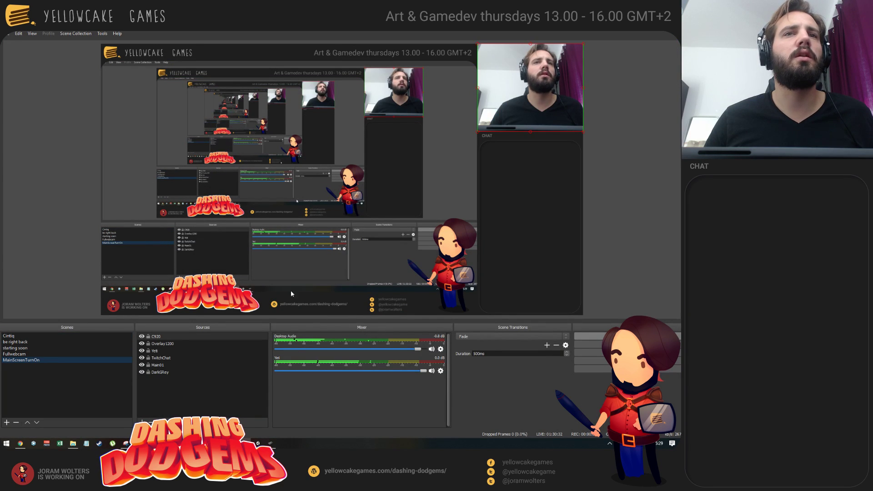
click(14, 337)
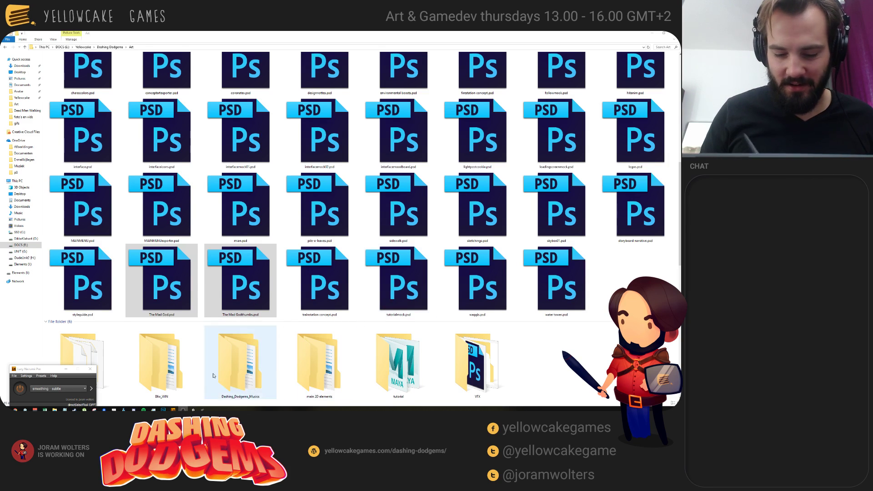
Step: Open The Mad Godthumbs.psd and storyboard-narrative.psd from the Art folder
click(230, 297)
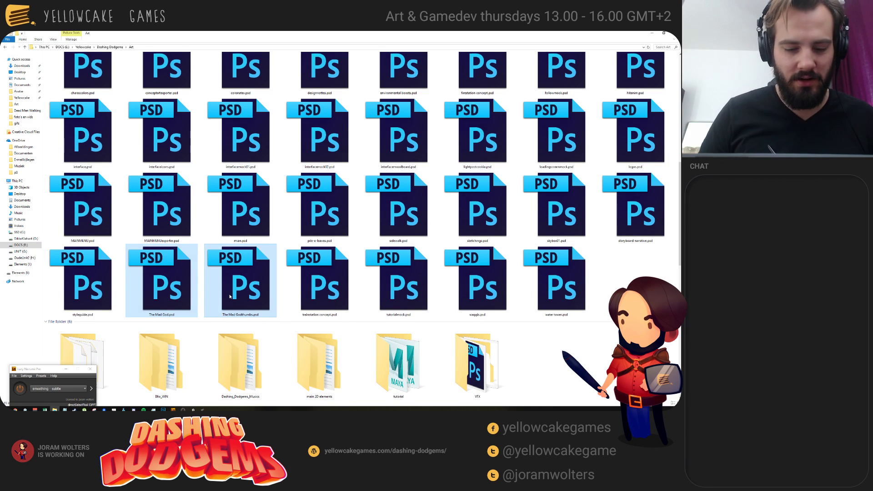
double_click(229, 297)
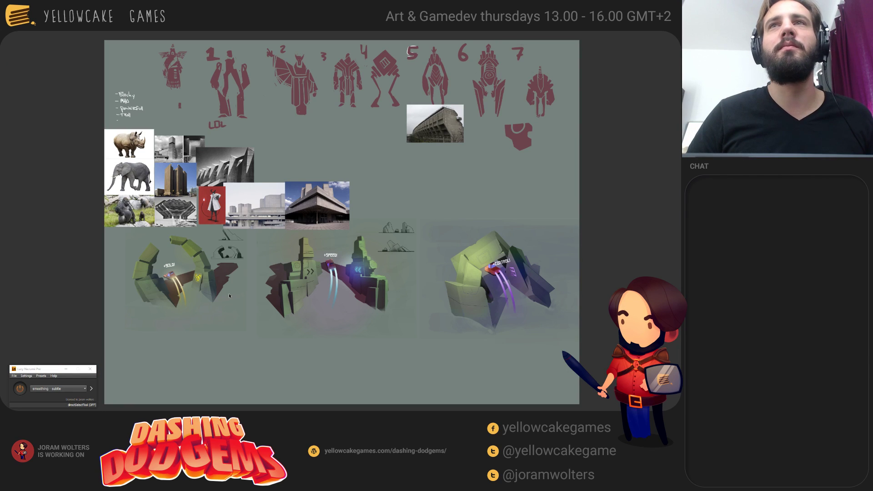
key(Escape)
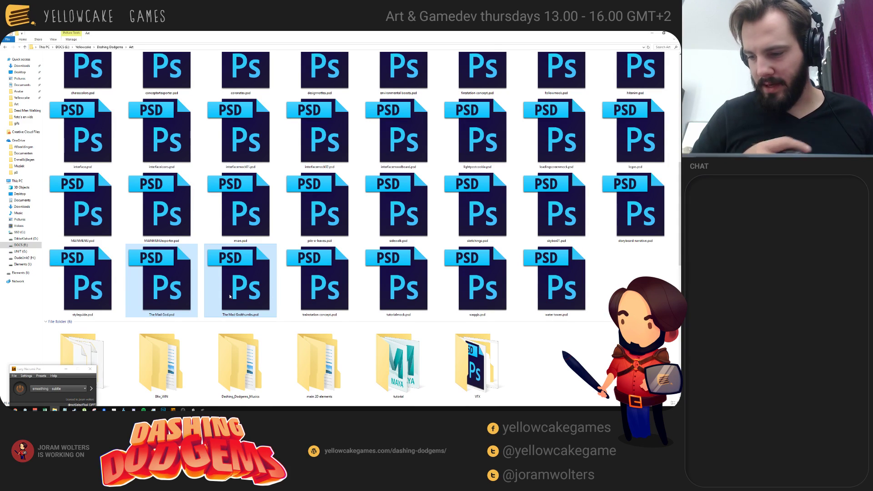
click(645, 228)
double_click(646, 228)
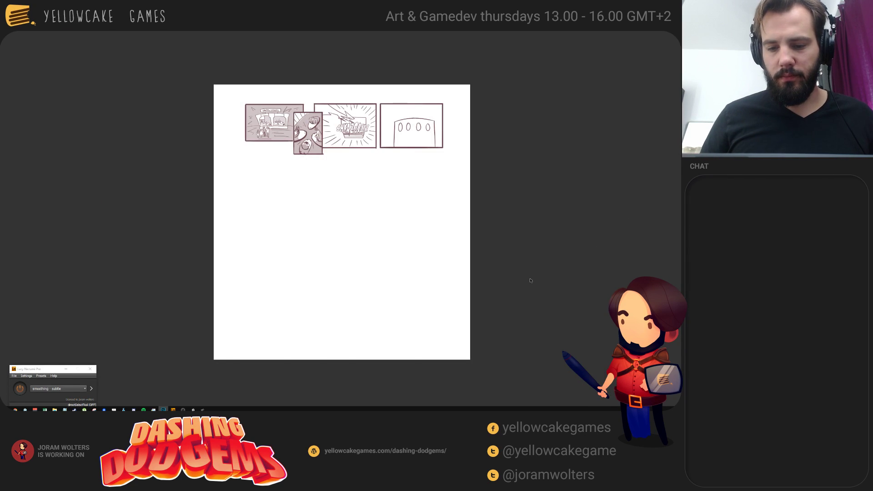
Step: Examine the stone gate concepts labelled Speed and Control and the red silhouettes in the Mad God concept document
key(Right)
scroll(415, 277, up, 1)
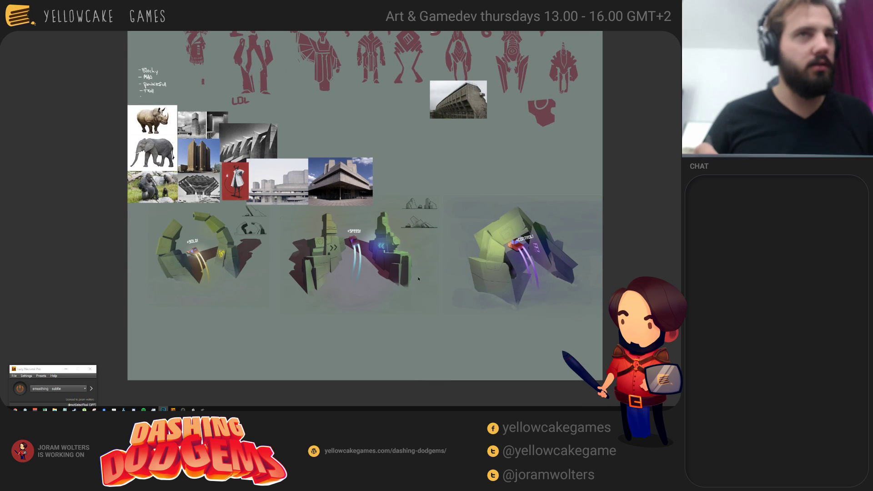
scroll(406, 291, up, 3)
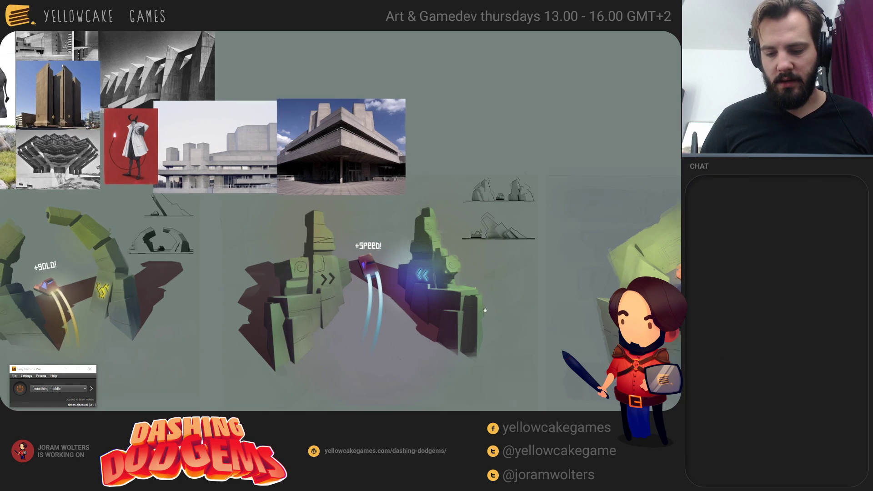
mouse_move(725, 349)
mouse_down()
mouse_move(708, 312)
mouse_move(550, 291)
mouse_move(481, 304)
mouse_up()
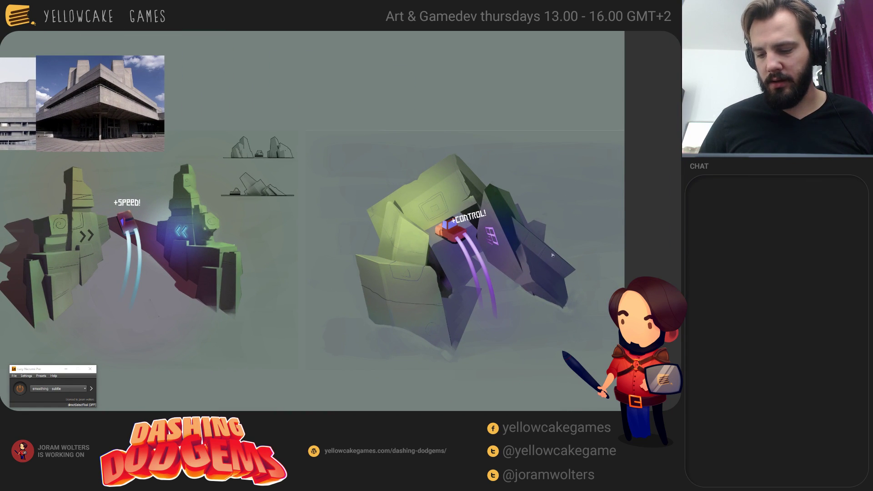
mouse_move(513, 264)
mouse_down()
mouse_move(530, 280)
mouse_move(453, 305)
mouse_move(321, 316)
mouse_move(342, 320)
mouse_up()
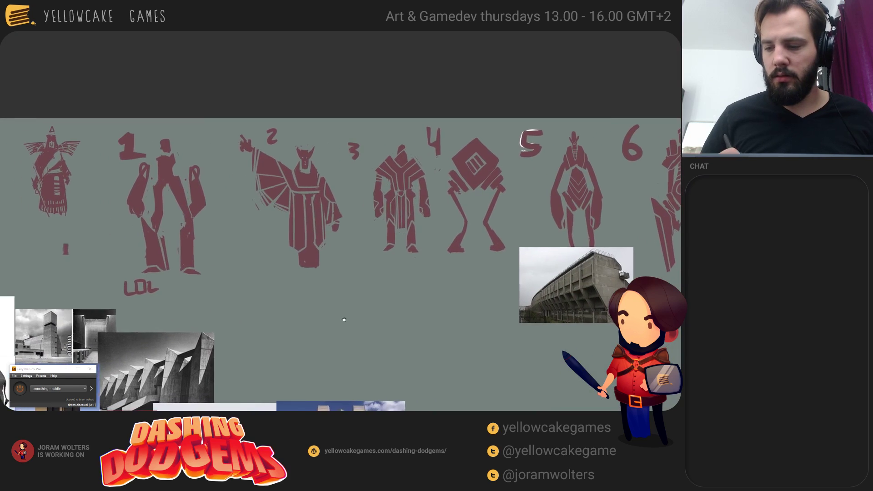
Step: Switch to the larger Mad God thumbnail sheet and examine the two rows of numbered silhouettes up close
key(ctrl+Tab)
key(ctrl+Tab)
key(ctrl+Tab)
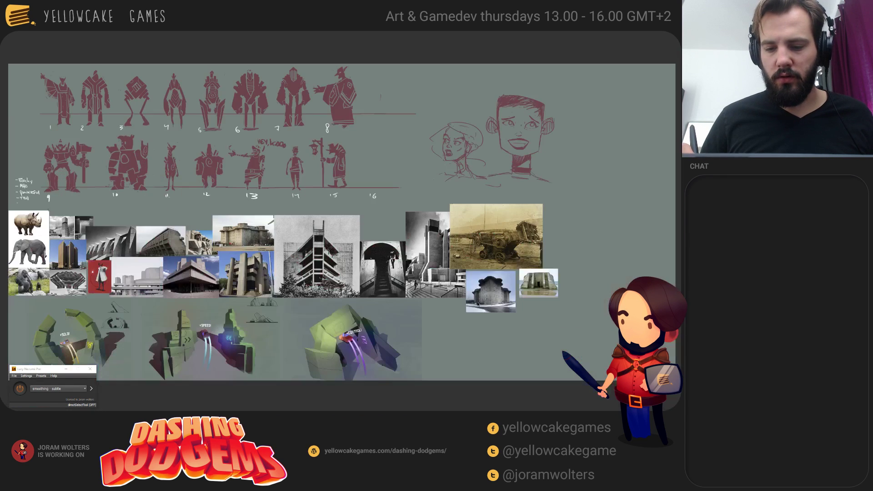
mouse_move(319, 254)
mouse_down()
mouse_move(340, 278)
mouse_move(407, 313)
mouse_up()
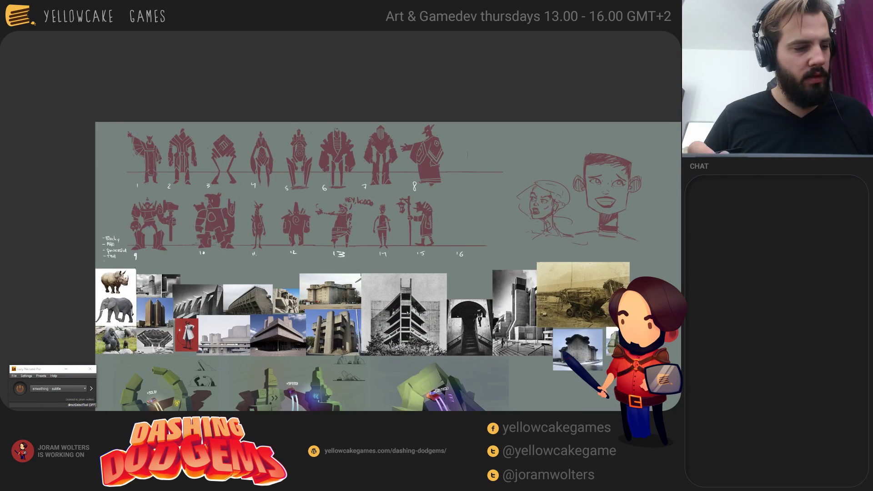
key(ctrl+plus)
drag(409, 264, 495, 286)
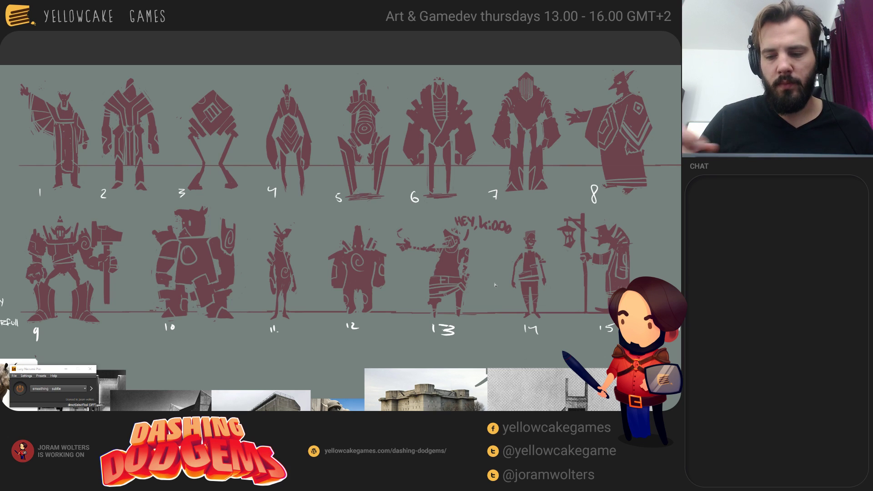
Step: Cycle through the open documents to view the vampire illustration and the driver sketches, returning to the numbered silhouettes
key(ctrl+Tab)
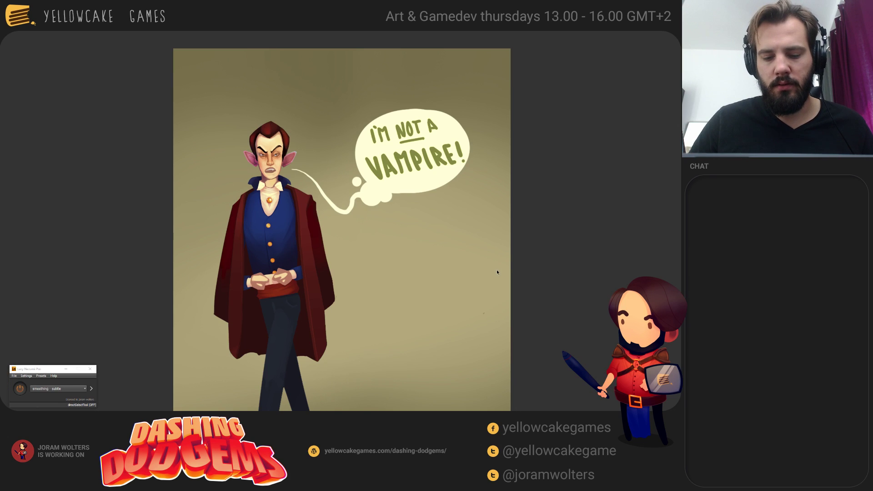
key(ctrl+Tab)
key(ctrl+Tab)
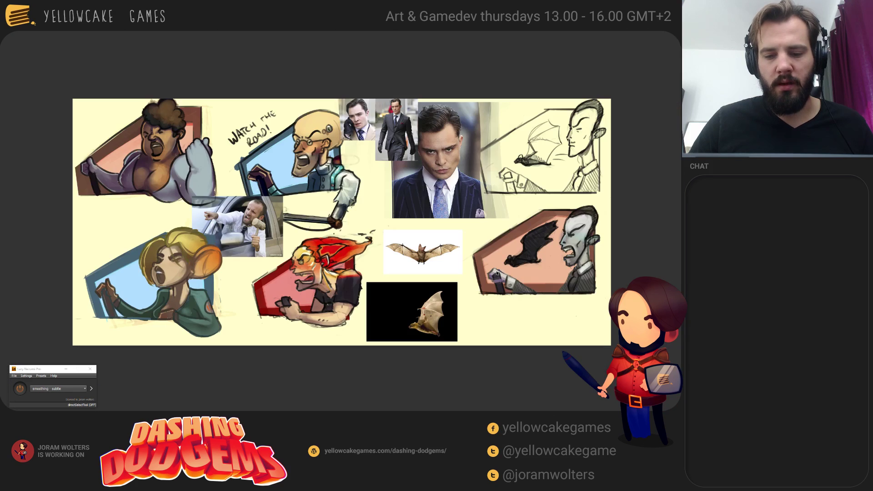
mouse_move(499, 290)
mouse_down()
mouse_move(486, 294)
mouse_move(509, 299)
mouse_up()
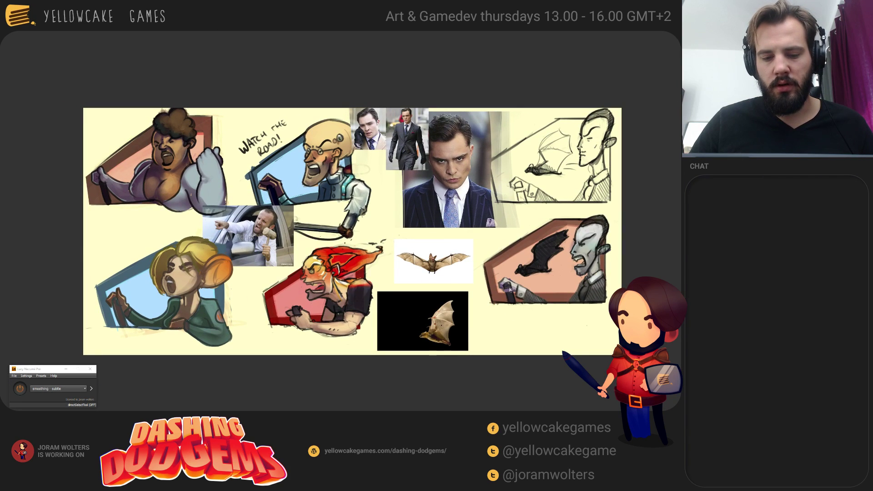
key(ctrl+Tab)
key(ctrl+Tab)
key(ctrl+Tab)
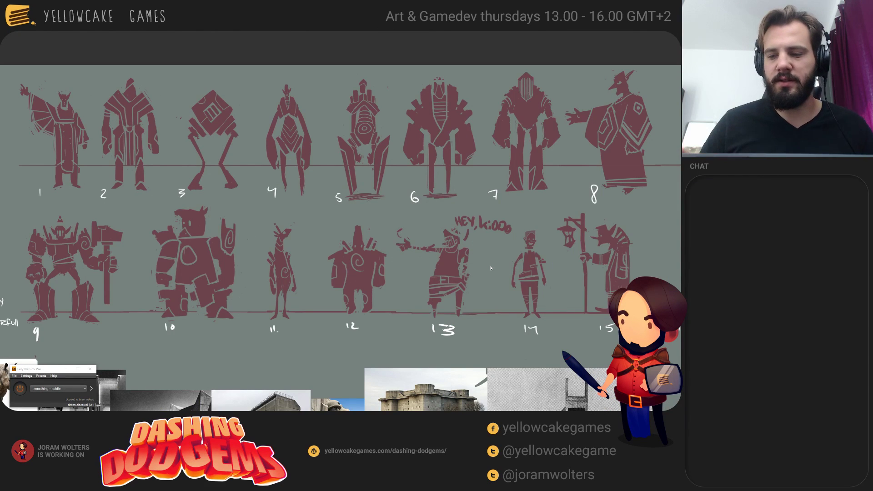
drag(491, 269, 478, 270)
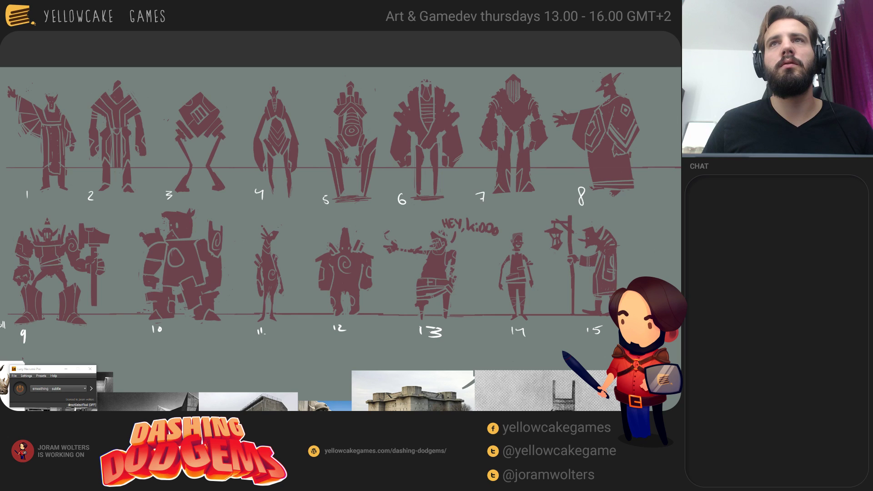
Step: Create a blank document, bring back the interface around the canvas and fill the background with dark purple
key(Return)
key(f)
key(f)
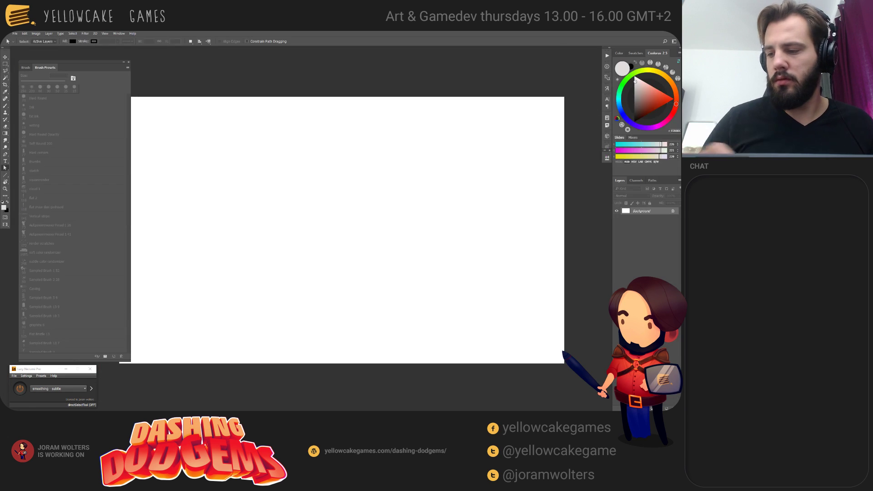
click(636, 119)
mouse_move(631, 123)
mouse_down()
mouse_move(646, 128)
mouse_move(642, 113)
mouse_up()
click(640, 105)
key(alt+BackSpace)
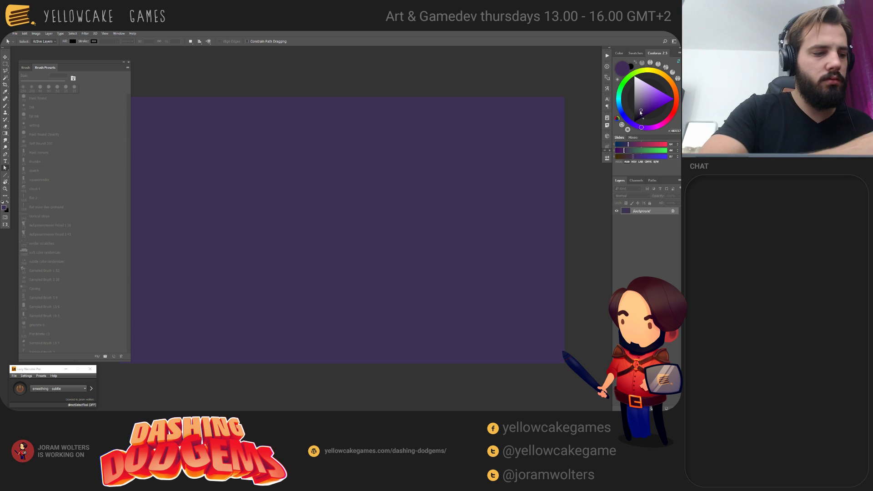
Step: Set the Gradient tool to Screen mode at 20% opacity, undoing a full-strength test gradient on the canvas
key(g)
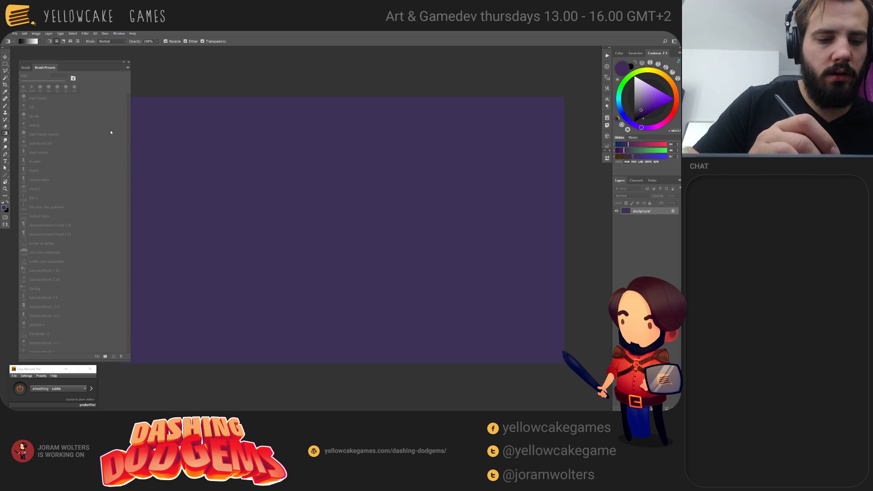
click(110, 41)
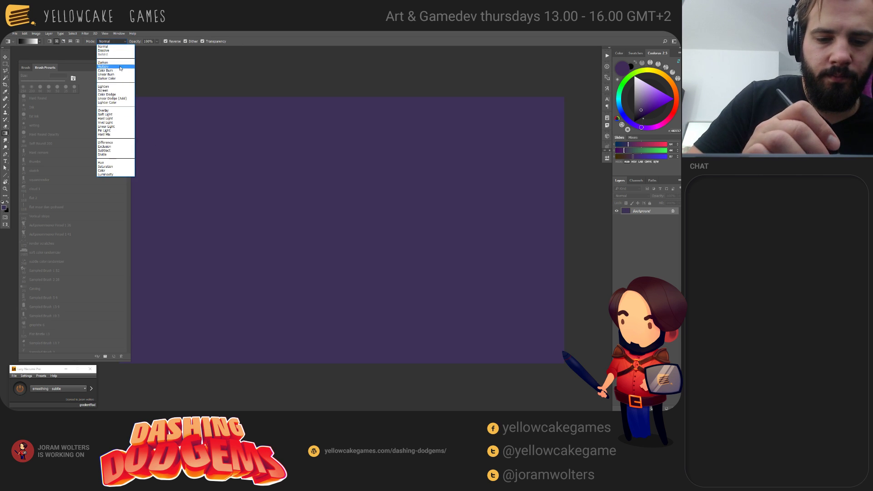
click(119, 93)
drag(285, 246, 575, 97)
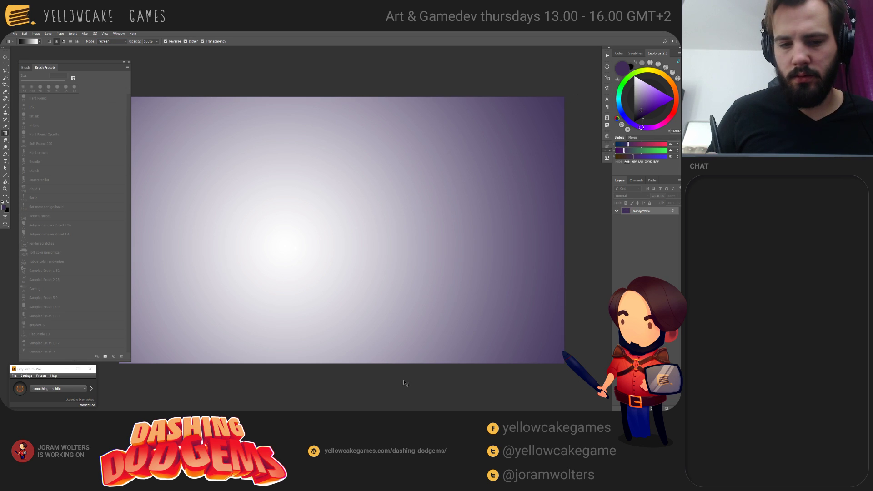
key(ctrl+z)
key(2)
Step: Try two overlapping white radial glows left of the canvas centre and undo them
drag(295, 248, 585, 111)
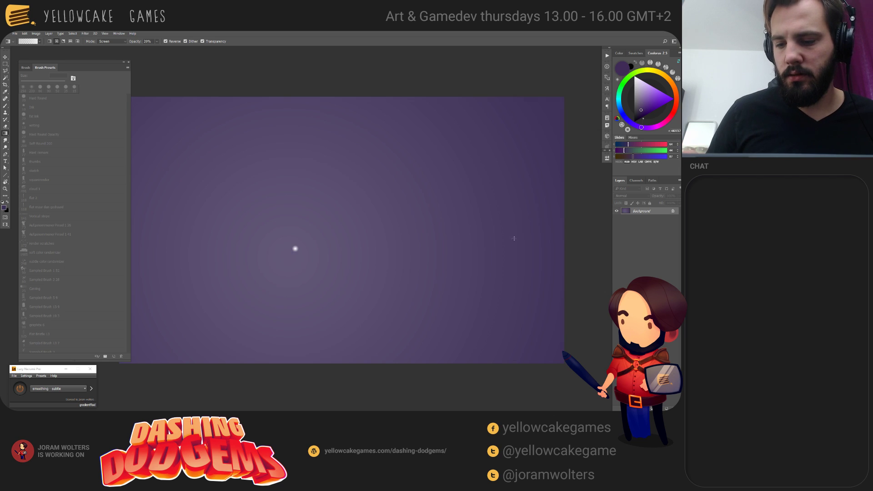
drag(305, 236, 403, 178)
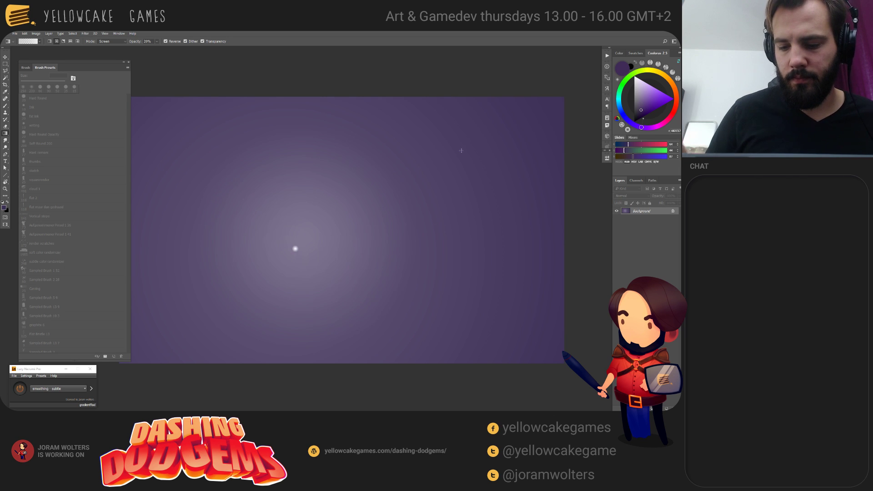
key(ctrl+alt+z)
key(ctrl+alt+z)
key(ctrl+alt+z)
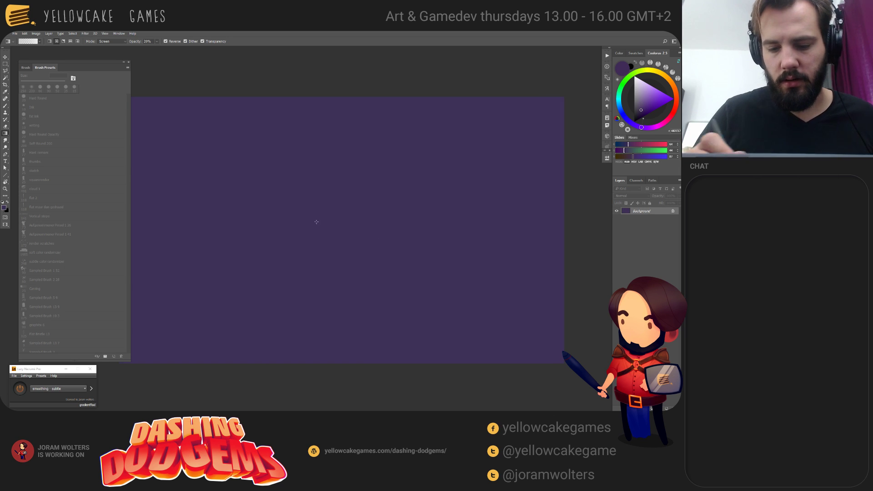
Step: Pick a vivid purple and lay one broad radial glow outward from just left of the canvas centre
click(663, 100)
drag(599, 79, 591, 85)
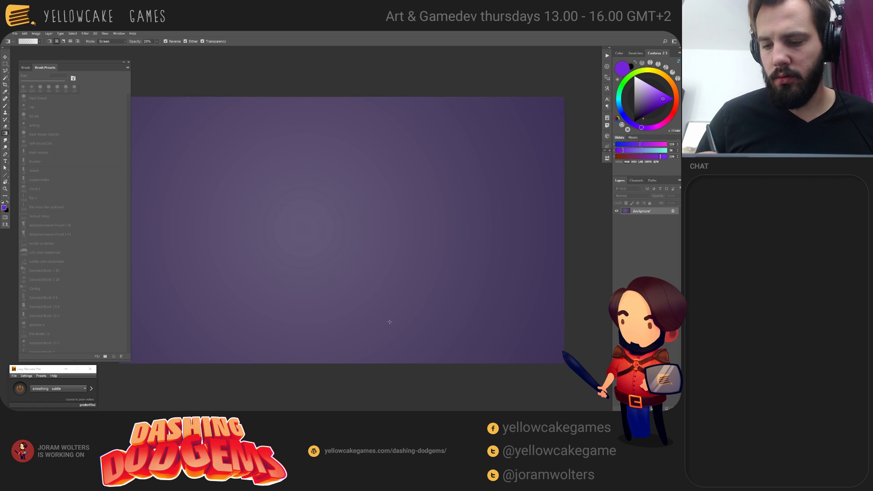
Step: Try a radial gradient in Soft Light mode with a lighter purple as the foreground colour, and undo it
click(660, 91)
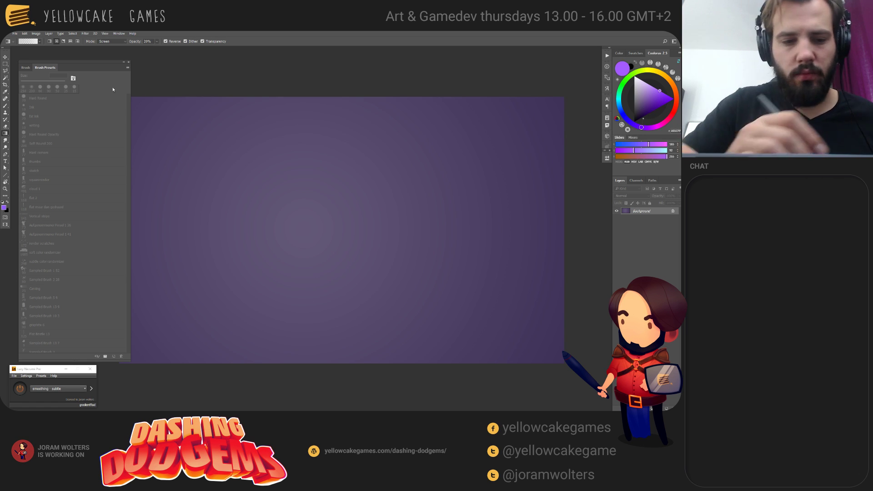
click(112, 41)
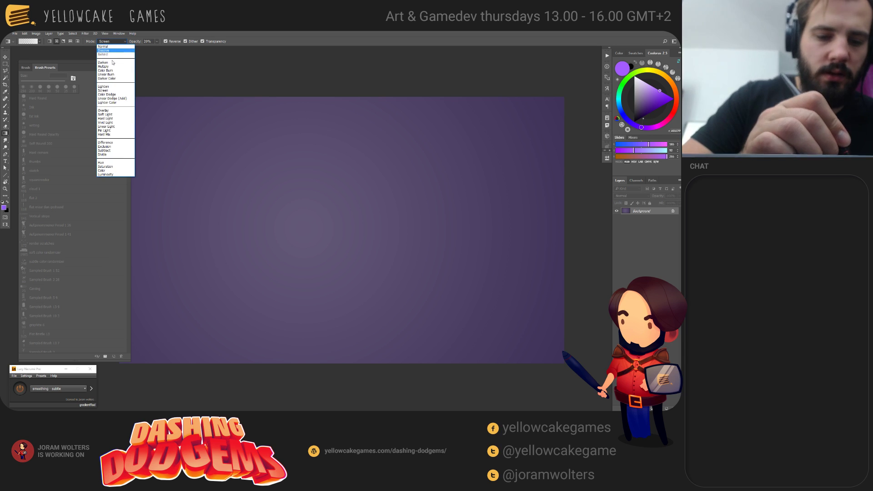
click(105, 114)
drag(281, 246, 602, 101)
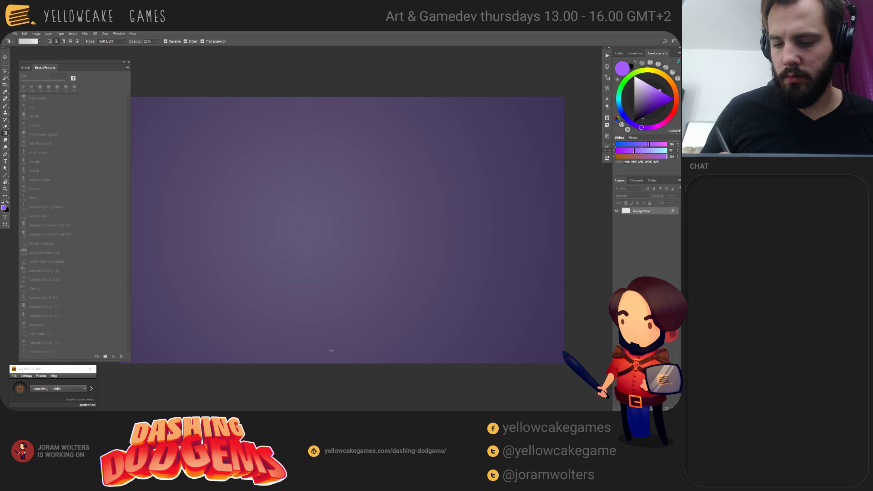
key(ctrl+z)
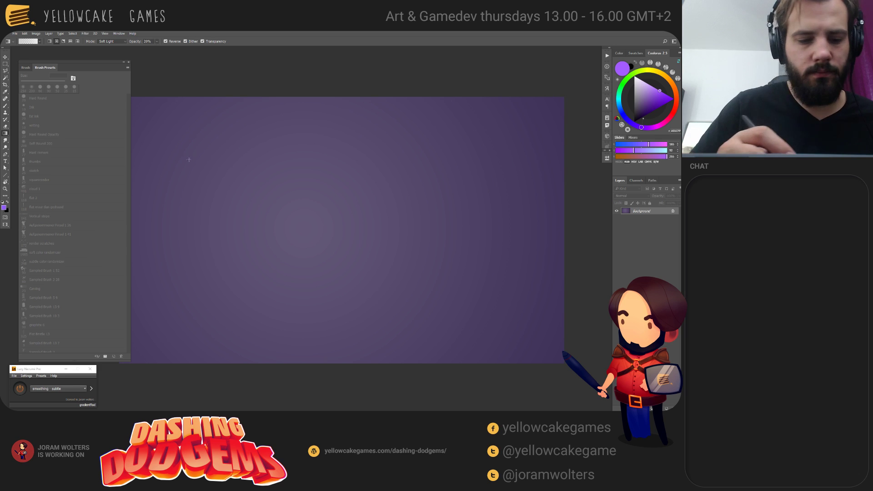
Step: Choose the foreground-to-transparent gradient in Normal mode, test it at 90% opacity and undo the test
click(38, 41)
click(20, 52)
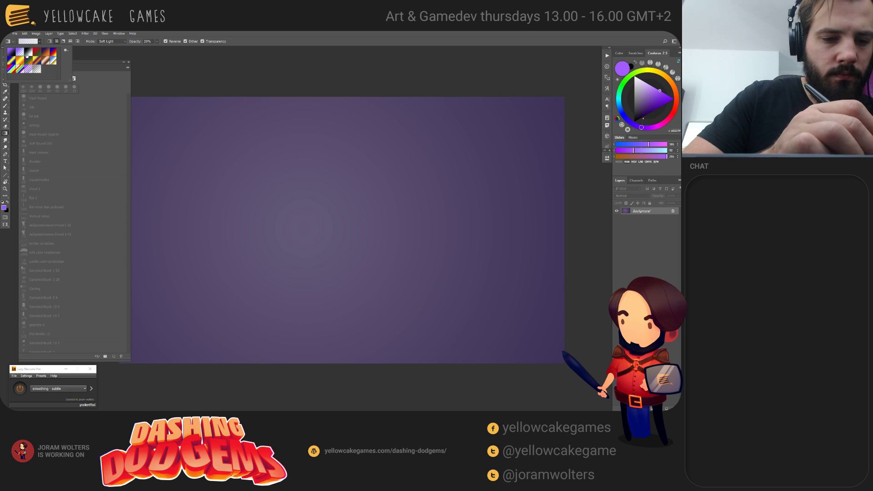
click(273, 207)
click(110, 41)
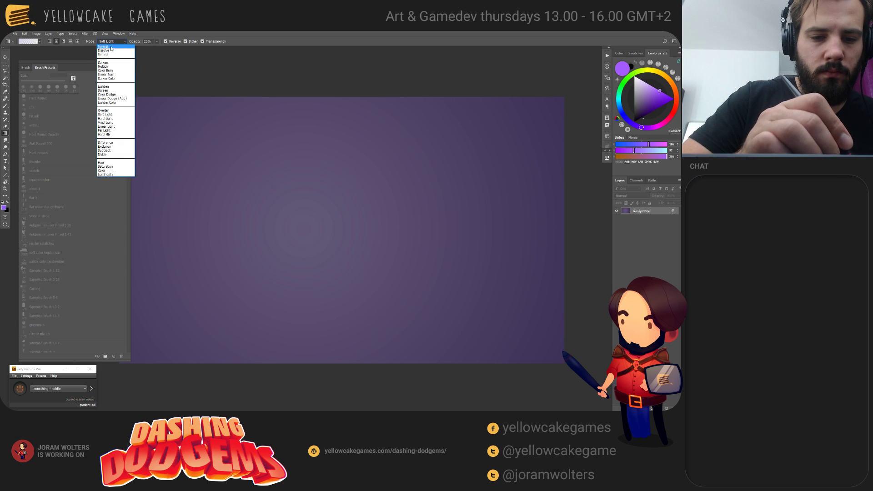
click(105, 50)
key(9)
drag(299, 242, 461, 268)
key(ctrl+z)
Step: Pick a more saturated purple, bring back the view with document tabs and return to the Gradient tool
key(c)
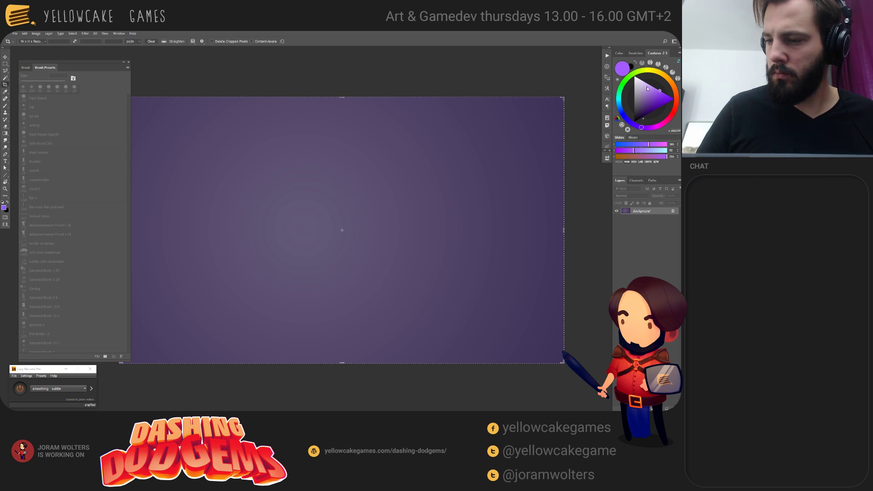
click(662, 96)
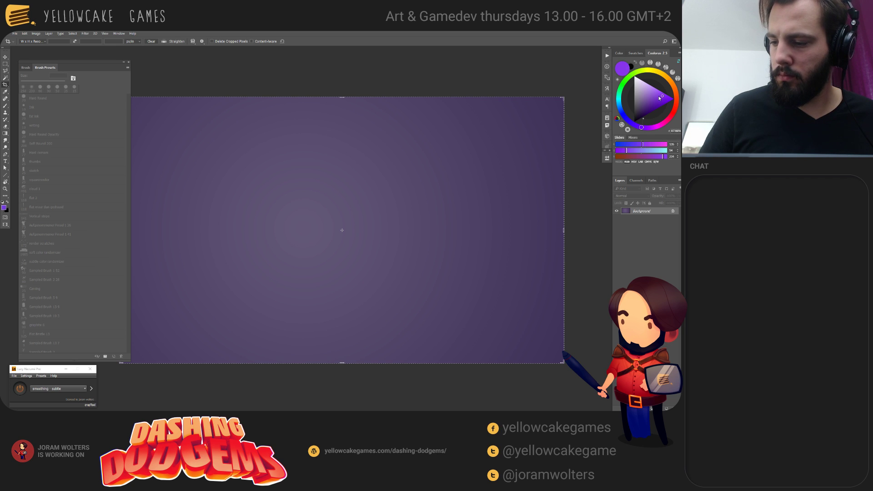
key(f)
key(f)
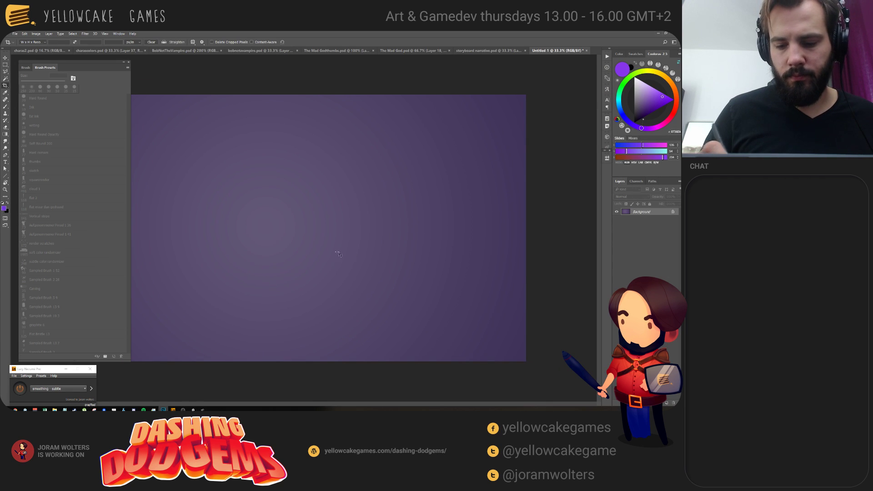
key(b)
key(g)
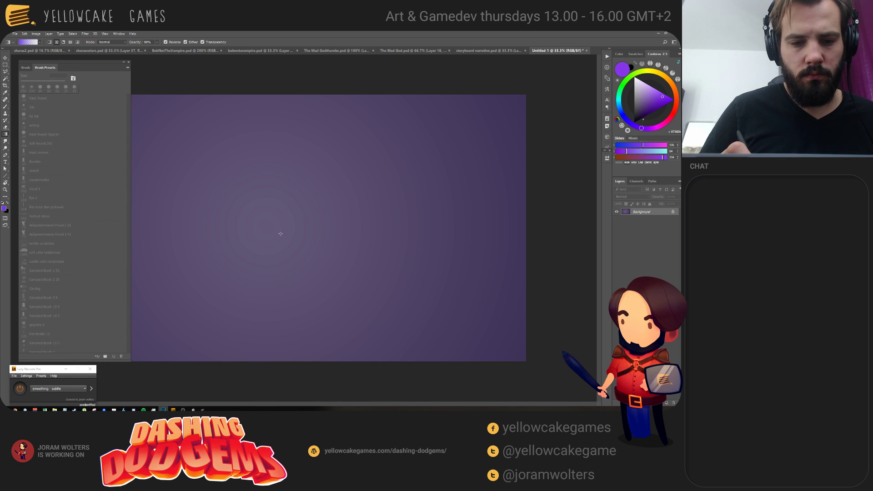
Step: Try a reversed purple radial gradient at 40% opacity across the canvas and undo it
key(4)
drag(264, 239, 502, 178)
key(ctrl+z)
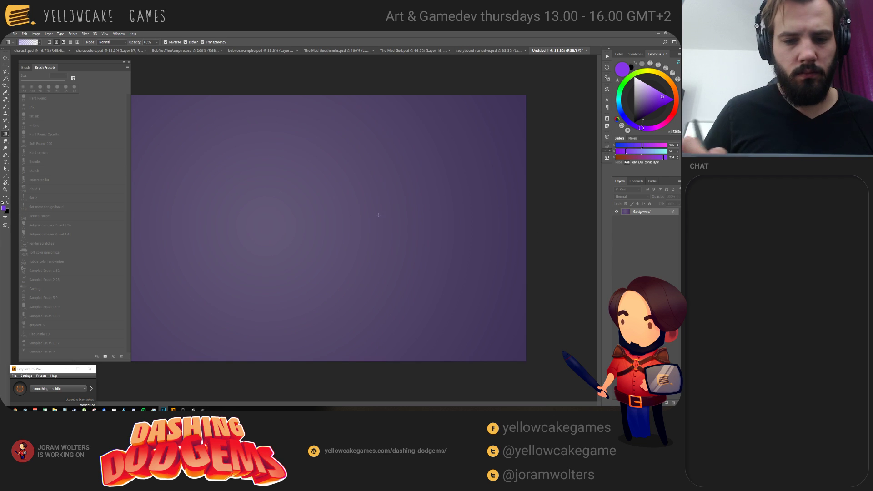
Step: Turn off Reverse and add a purple radial glow at 20% opacity, centred left of the canvas middle
click(172, 43)
drag(277, 244, 536, 143)
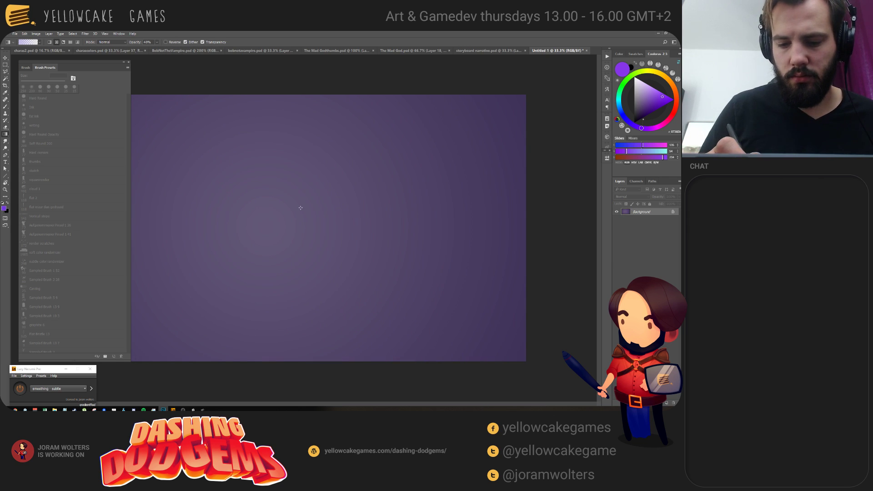
key(2)
drag(294, 213, 495, 111)
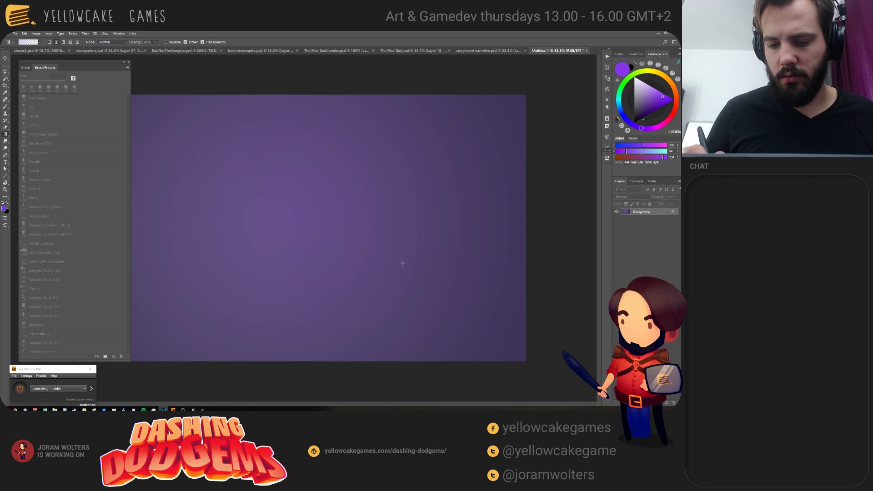
Step: Add a new layer above the background and set up the writing brush with white
key(ctrl+shift+alt+n)
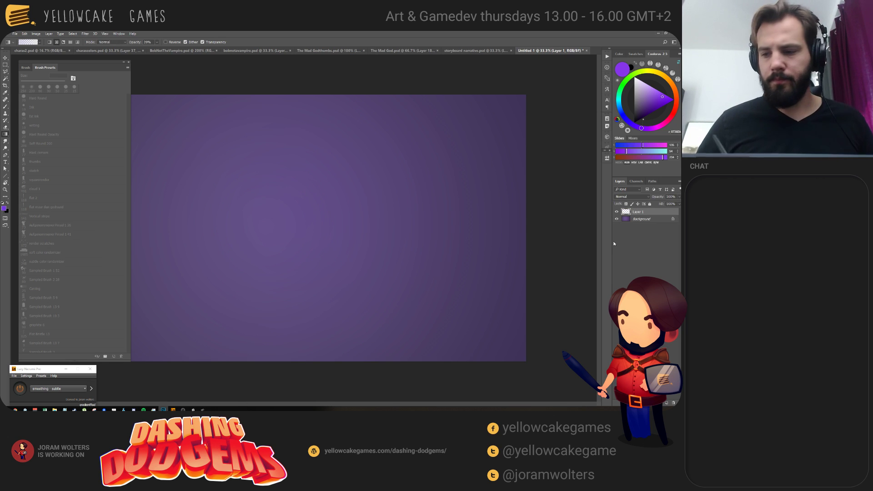
key(b)
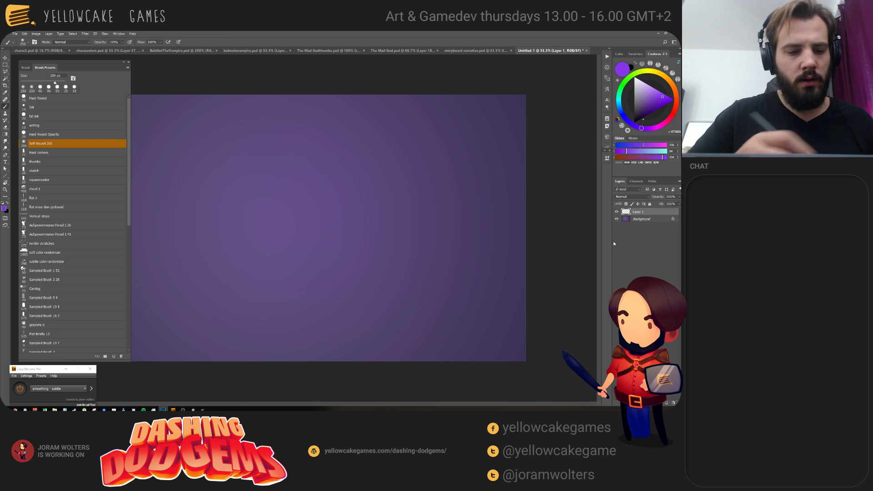
click(50, 125)
key(d)
key(x)
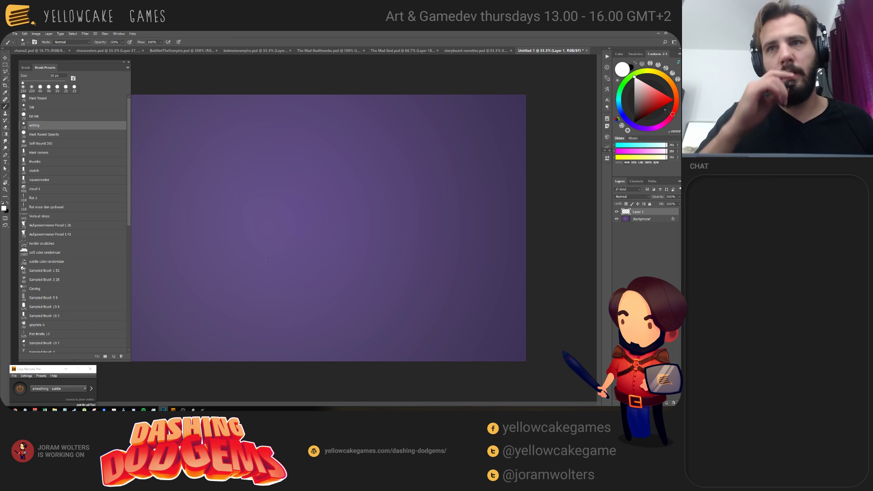
Step: Hide the panels and draw one large white egg-shaped circle near the middle of the canvas, undoing stray strokes
key(r)
mouse_move(266, 261)
mouse_down()
mouse_move(402, 111)
mouse_move(384, 172)
mouse_move(389, 195)
mouse_move(405, 206)
mouse_move(460, 205)
mouse_move(459, 212)
mouse_up()
key(Tab)
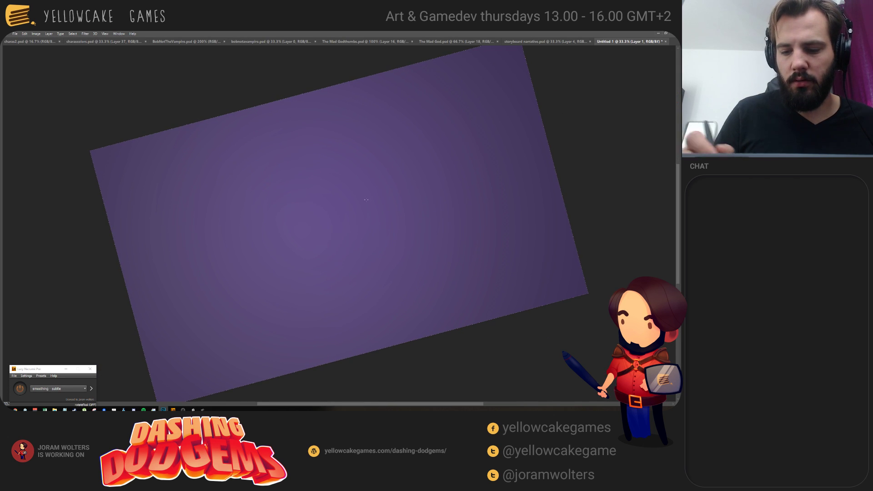
key(b)
mouse_move(356, 199)
mouse_down()
mouse_move(366, 207)
mouse_move(337, 203)
mouse_move(358, 199)
mouse_move(348, 236)
mouse_move(346, 192)
mouse_move(328, 211)
mouse_move(351, 187)
mouse_up()
key(ctrl+z)
key(ctrl+z)
key(ctrl+z)
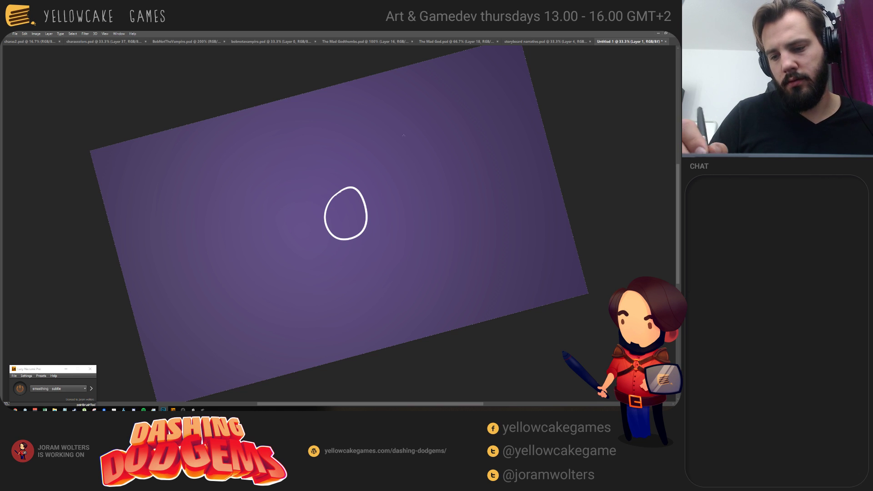
Step: Draw four circles of varying sizes around the central one as surrounding planets
drag(396, 144, 399, 145)
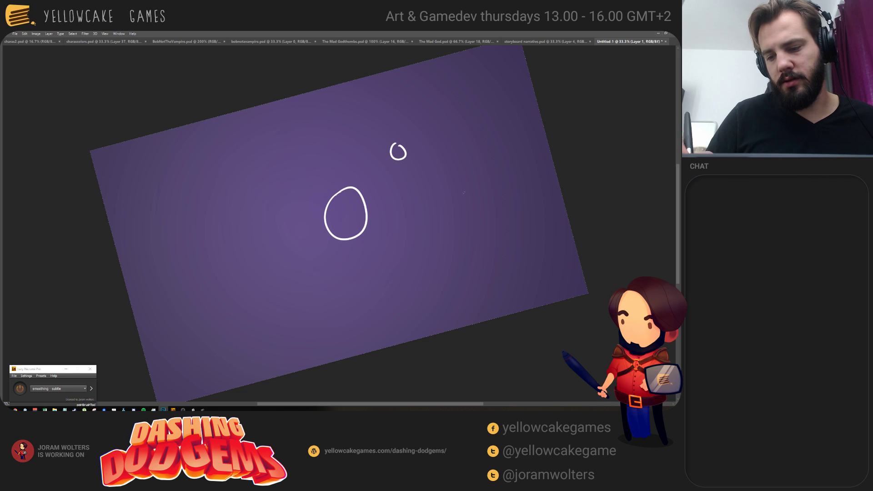
drag(461, 184, 464, 184)
drag(256, 193, 268, 186)
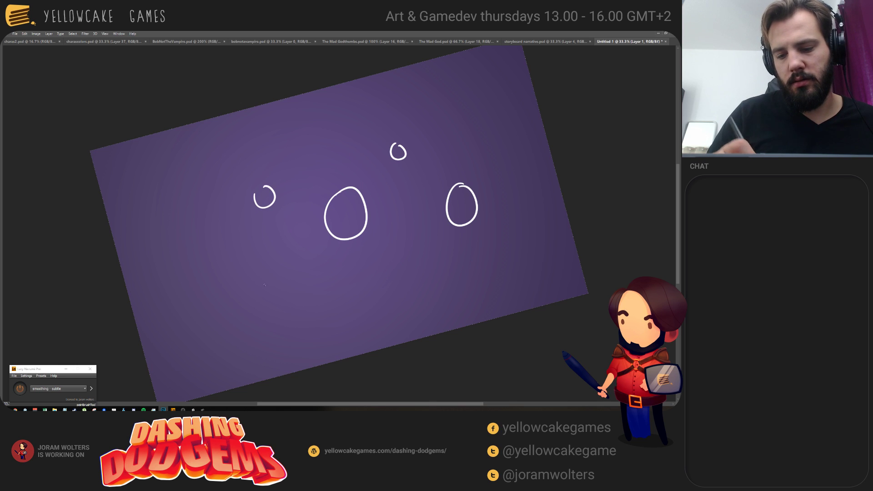
drag(244, 287, 274, 275)
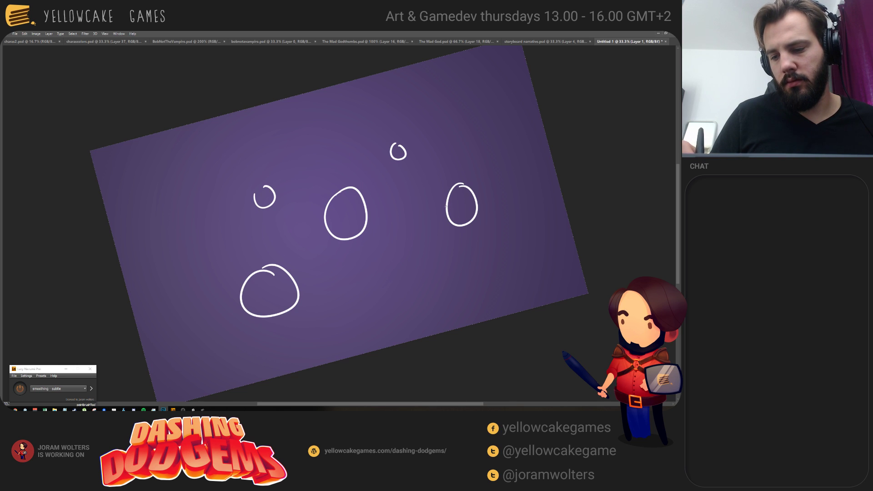
Step: Add a ring around the planet right of centre and draw solid and dashed arrows from the four planets towards the central one
mouse_move(445, 209)
mouse_down()
mouse_move(483, 205)
mouse_move(474, 199)
mouse_move(441, 229)
mouse_move(483, 200)
mouse_move(384, 201)
mouse_up()
key(ctrl+z)
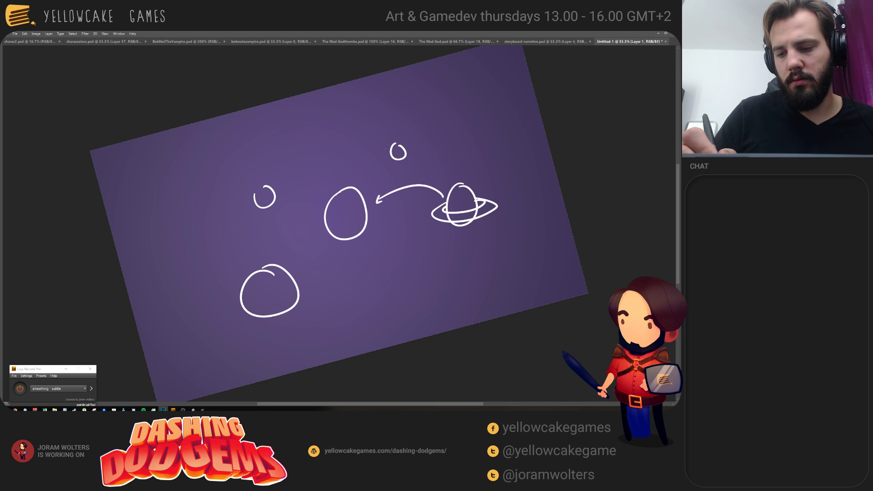
drag(385, 148, 378, 152)
drag(370, 160, 358, 186)
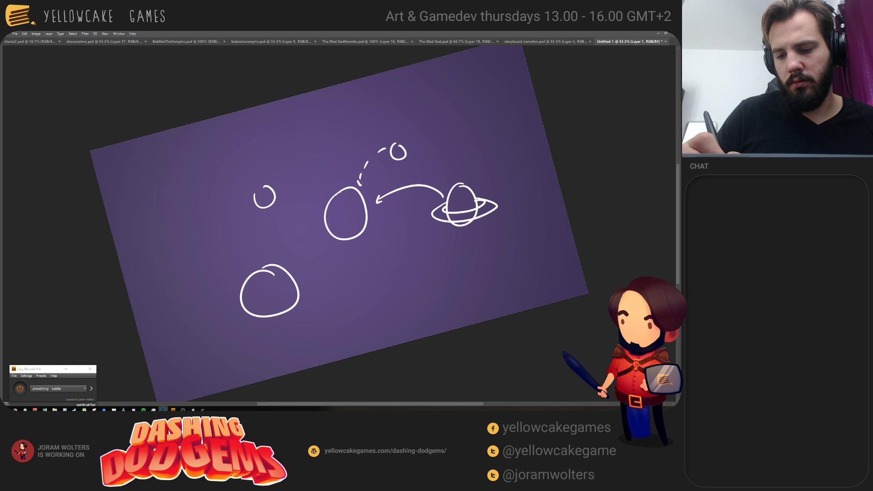
mouse_move(282, 197)
mouse_down()
mouse_move(320, 194)
mouse_move(320, 201)
mouse_up()
drag(305, 296, 326, 279)
key(ctrl+z)
drag(332, 272, 340, 255)
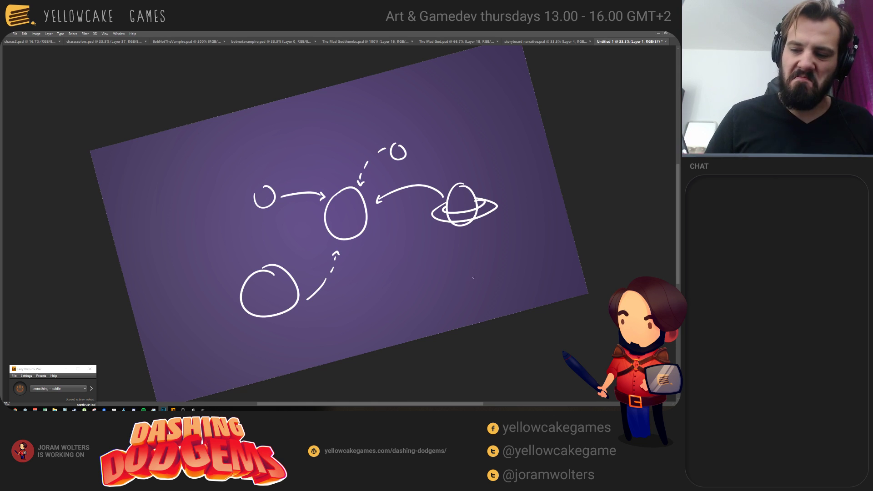
Step: Sketch a stepped tower topped by a small circle above the ringed planet
drag(442, 126, 451, 146)
mouse_move(443, 131)
mouse_down()
mouse_move(466, 118)
mouse_move(451, 147)
mouse_move(435, 106)
mouse_move(442, 87)
mouse_move(465, 118)
mouse_move(422, 77)
mouse_move(432, 70)
mouse_up()
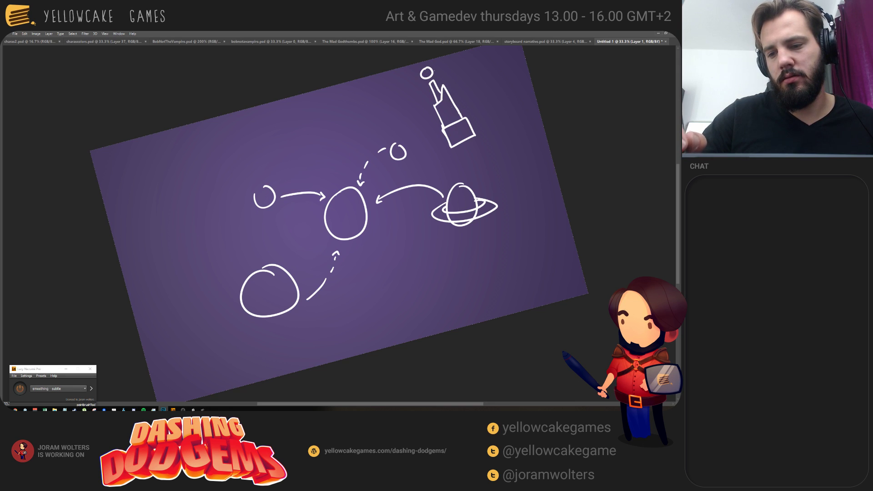
key(r)
drag(552, 105, 566, 255)
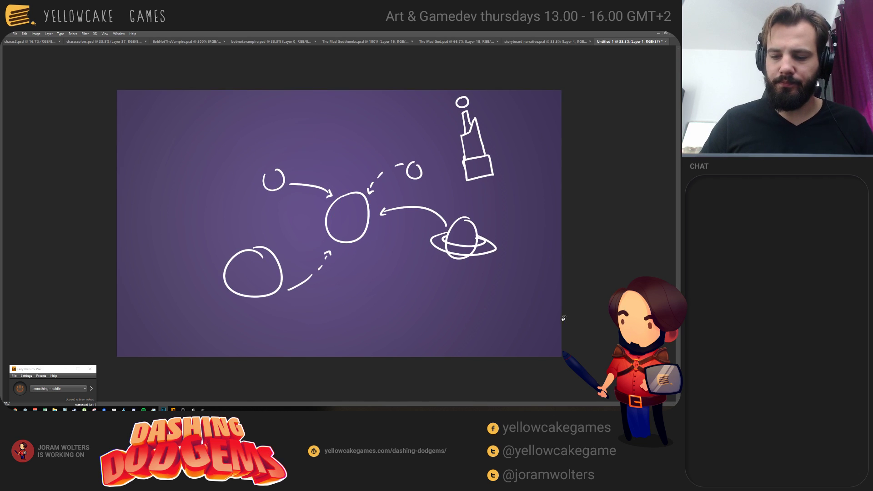
Step: Erase the entire planet and tower sketch from the layer and clear the selection
key(ctrl+a)
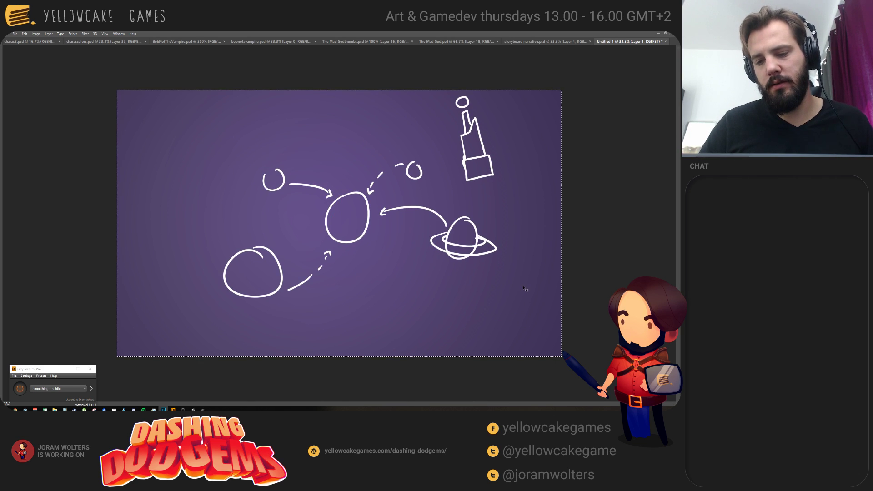
key(Delete)
key(ctrl+d)
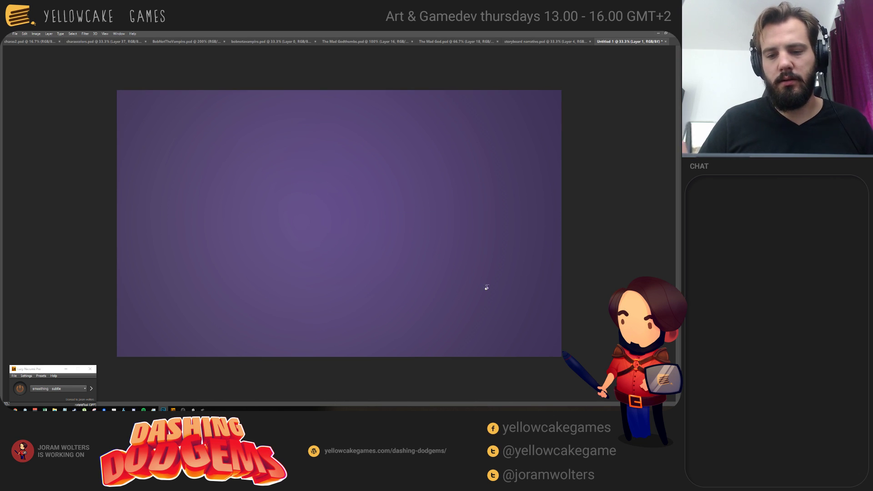
key(b)
key(r)
mouse_move(330, 206)
mouse_down()
mouse_move(350, 137)
mouse_move(395, 188)
mouse_up()
key(b)
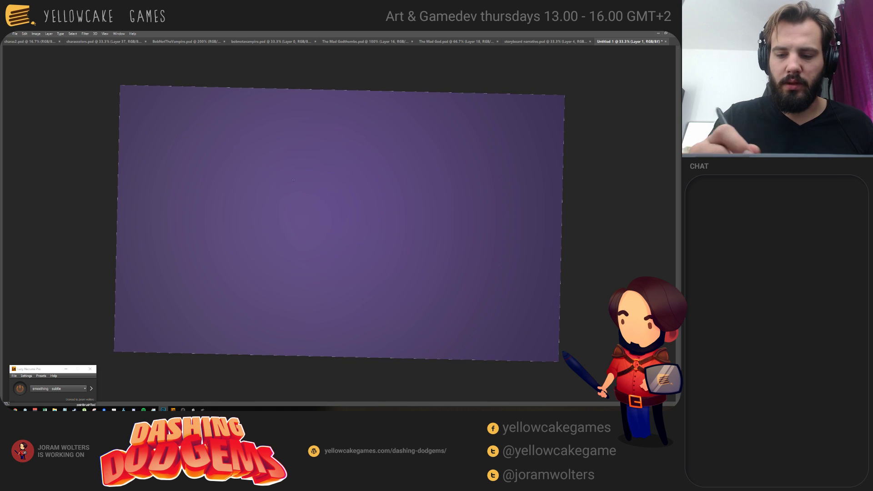
key(r)
key(Escape)
key(b)
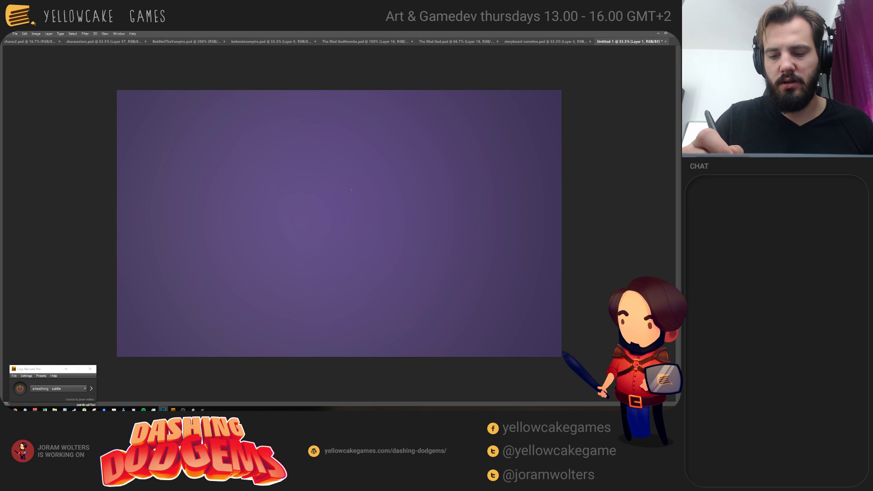
Step: Sketch a four-sided top face in perspective near the canvas centre and erase the stray line inside it
drag(311, 197, 360, 208)
mouse_move(311, 197)
mouse_down()
mouse_move(302, 227)
mouse_move(429, 227)
mouse_up()
drag(407, 196, 428, 231)
key(e)
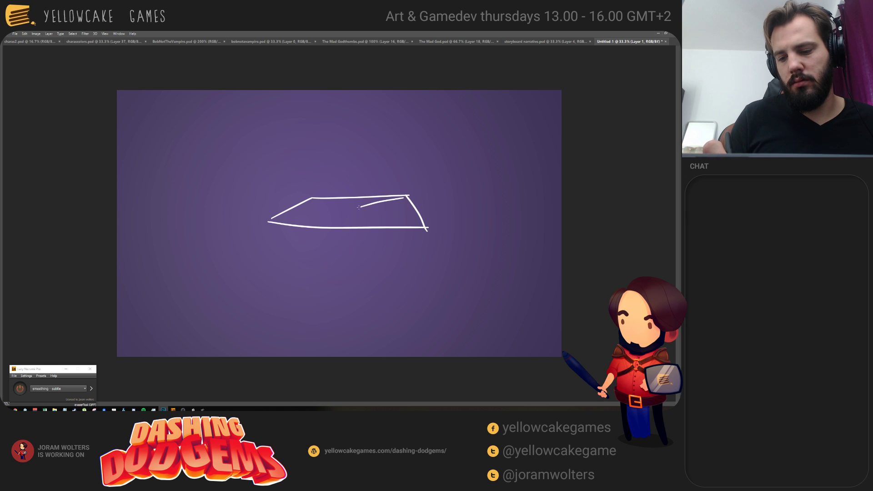
mouse_move(358, 207)
mouse_down()
mouse_move(386, 202)
mouse_move(370, 206)
mouse_move(378, 204)
mouse_up()
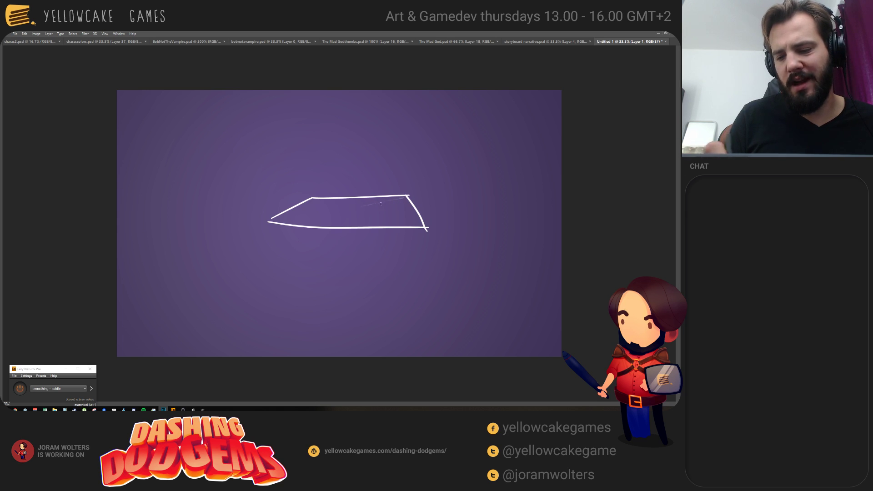
Step: Draw the two side edges and the bottom edge below the top face to form a box
key(b)
drag(268, 220, 275, 262)
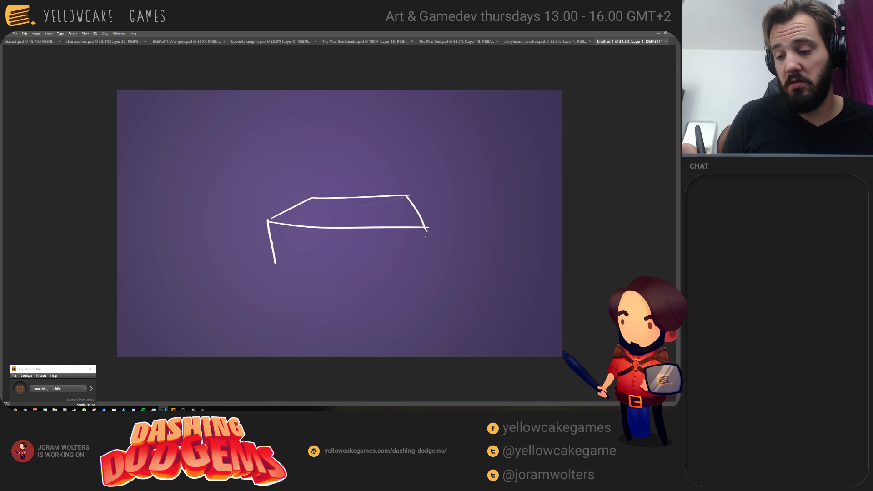
drag(426, 228, 423, 275)
drag(279, 267, 431, 267)
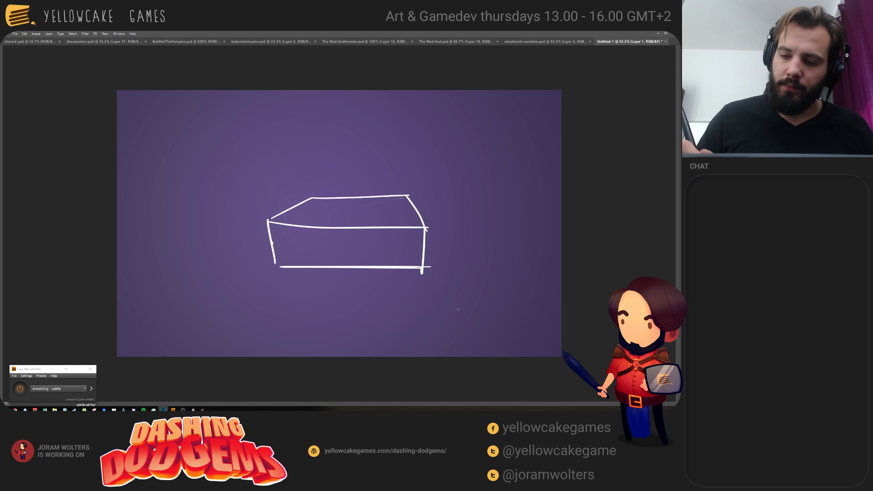
Step: Divide the box's top face into four sections with three lines running from back to front
key(a)
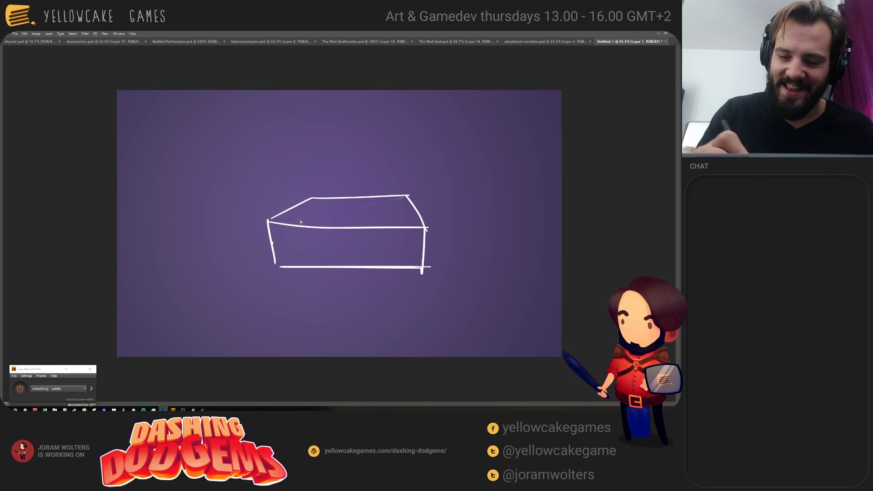
key(b)
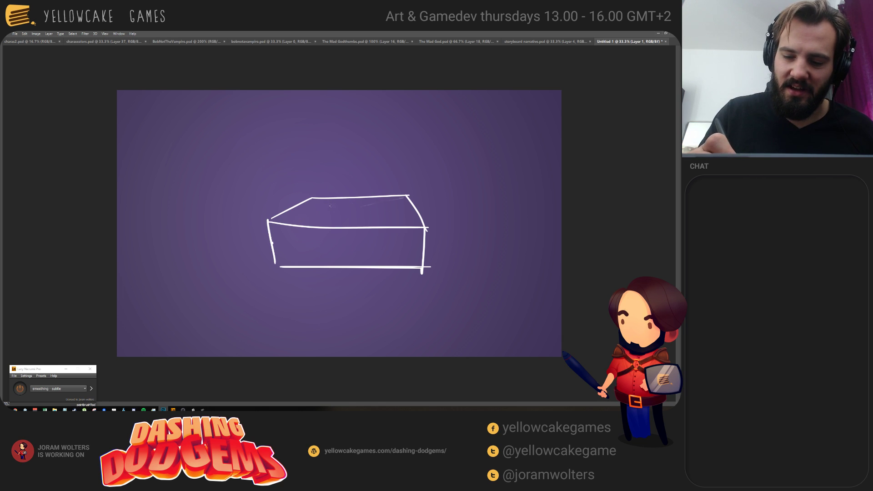
mouse_move(305, 225)
mouse_down()
mouse_move(334, 197)
mouse_move(352, 226)
mouse_up()
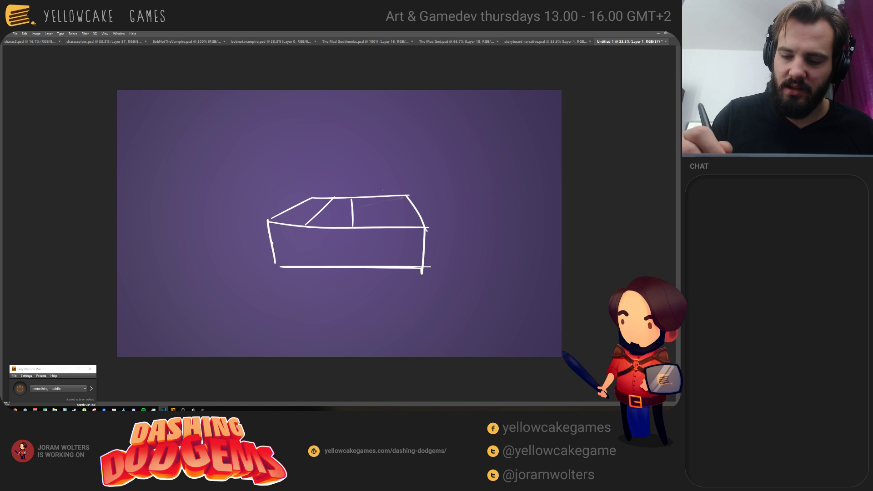
drag(375, 198, 407, 237)
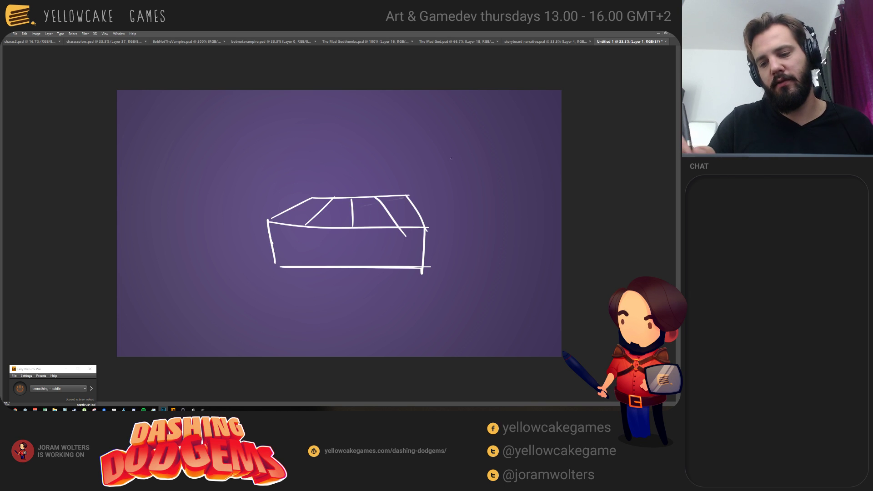
Step: Draw two curved arrows leading down to the box and a small flat panel left of it
mouse_move(464, 151)
mouse_down()
mouse_move(408, 178)
mouse_move(414, 174)
mouse_up()
drag(257, 158, 311, 183)
mouse_move(161, 163)
mouse_down()
mouse_move(213, 155)
mouse_move(142, 177)
mouse_move(200, 187)
mouse_move(208, 156)
mouse_up()
key(ctrl+z)
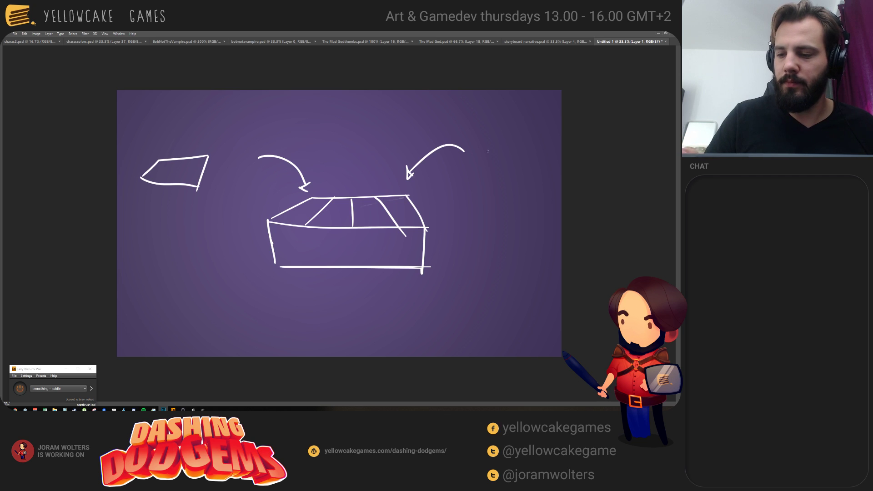
Step: Draw a small flat platform right of the box and a simple pawn-like figure on each of the two small platforms
mouse_move(488, 151)
mouse_down()
mouse_move(524, 154)
mouse_move(507, 164)
mouse_move(548, 162)
mouse_up()
mouse_move(497, 146)
mouse_down()
mouse_move(506, 146)
mouse_move(502, 126)
mouse_up()
mouse_move(173, 150)
mouse_down()
mouse_move(182, 150)
mouse_move(185, 175)
mouse_move(181, 160)
mouse_up()
key(ctrl+z)
key(ctrl+z)
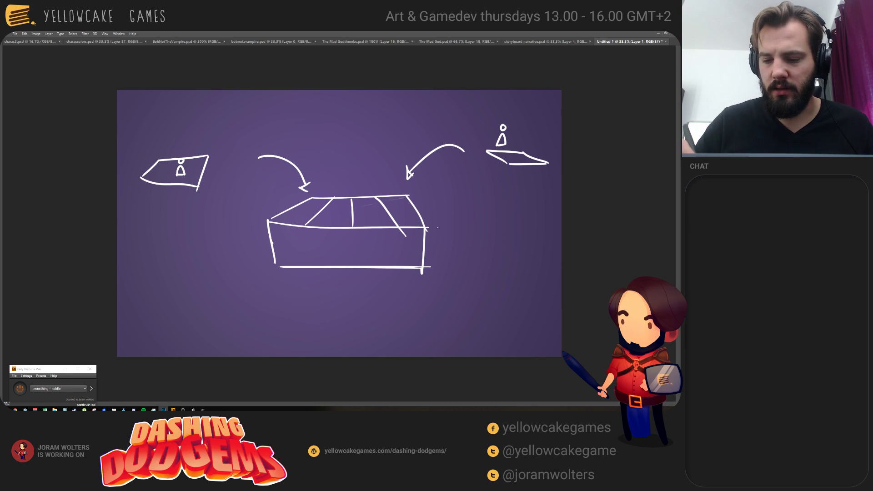
Step: Move the whole sketch lower on the canvas and give the right platform depth with hatched sides
ctrl+drag(438, 227, 428, 262)
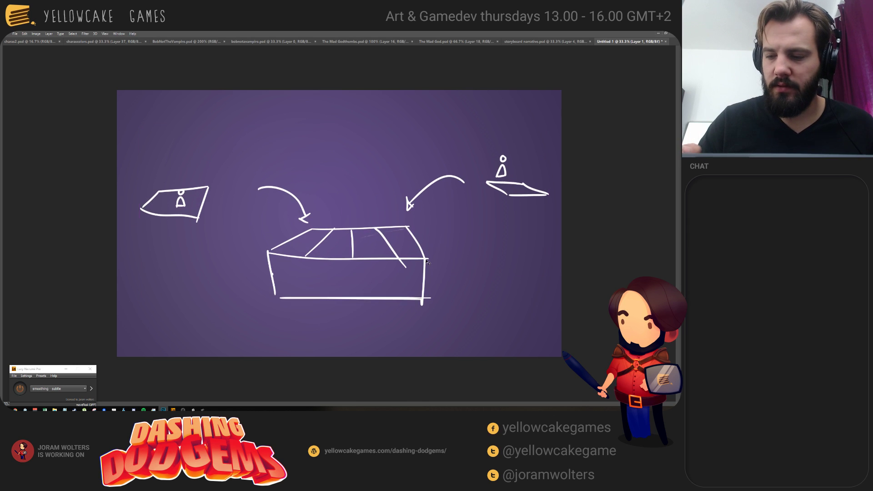
drag(486, 183, 505, 217)
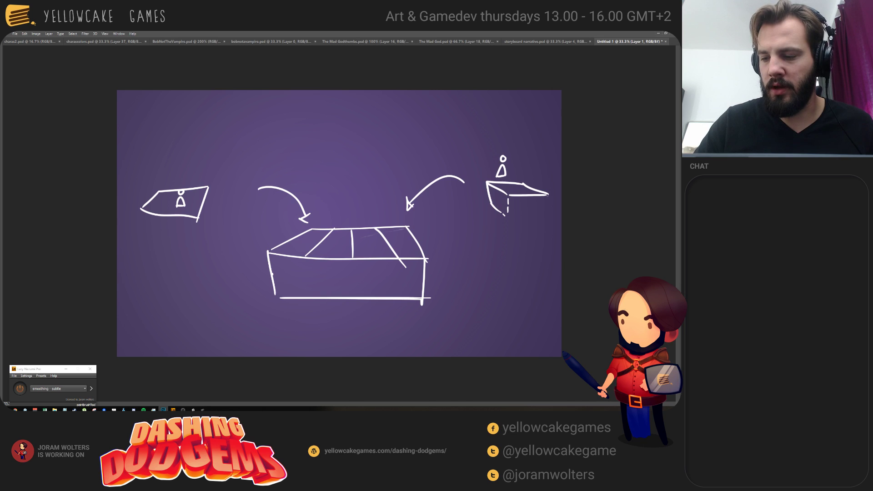
mouse_move(549, 195)
mouse_down()
mouse_move(546, 212)
mouse_move(523, 215)
mouse_up()
mouse_move(532, 212)
mouse_down()
mouse_move(508, 208)
mouse_move(539, 212)
mouse_up()
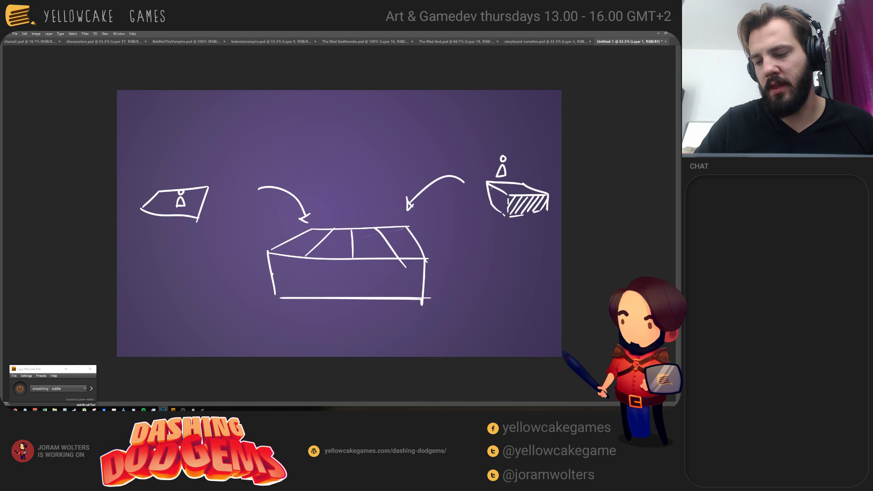
drag(496, 188, 498, 213)
drag(510, 204, 502, 215)
Step: Switch to the character line-up document and examine the Betta, Definitely Not a Vampire and Dr. Neuron sketches up close
key(ctrl+Tab)
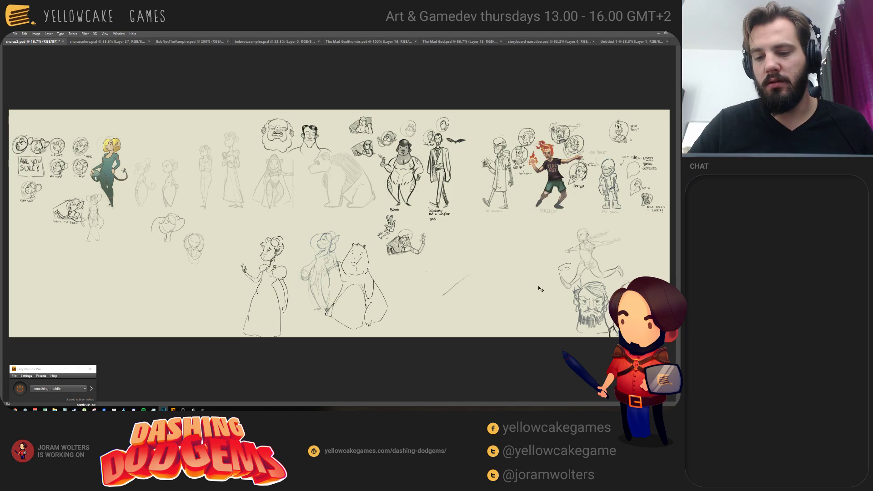
key(ctrl+1)
drag(542, 186, 355, 377)
mouse_move(655, 205)
mouse_down()
mouse_move(523, 247)
mouse_move(490, 229)
mouse_up()
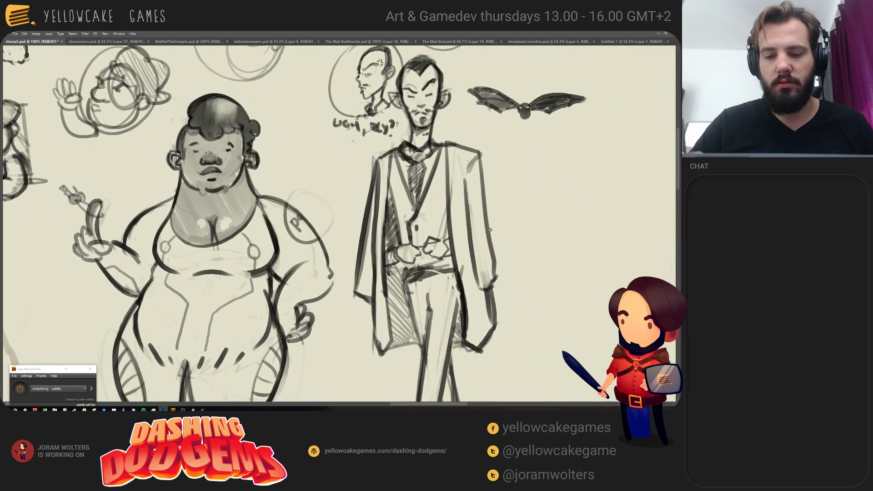
key(ctrl+minus)
mouse_move(440, 279)
mouse_down()
mouse_move(452, 143)
mouse_move(450, 210)
mouse_move(428, 249)
mouse_move(427, 238)
mouse_up()
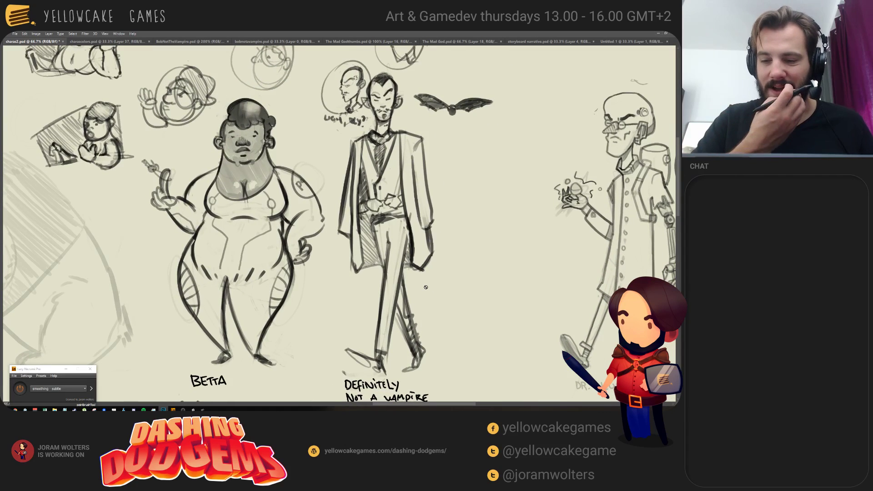
drag(425, 287, 348, 280)
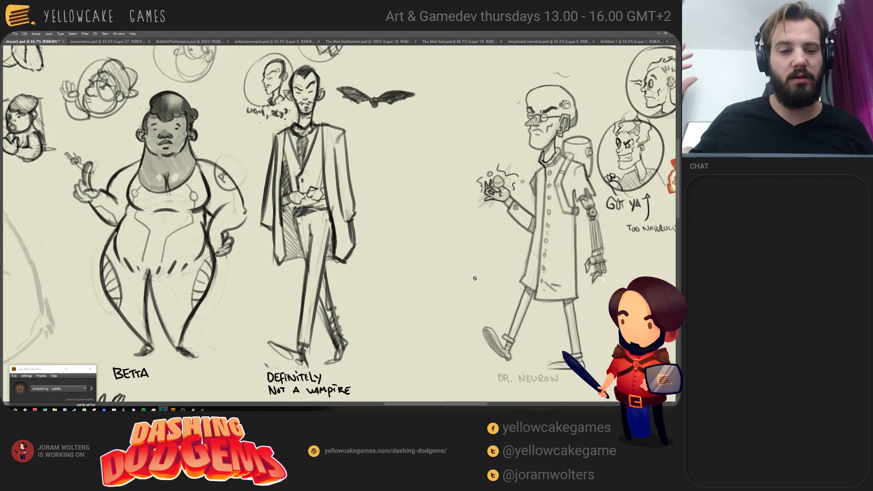
Step: Look through the character colour portraits, the Mad God thumbnails and their building references, and return to the purple gradient painting
key(ctrl+Tab)
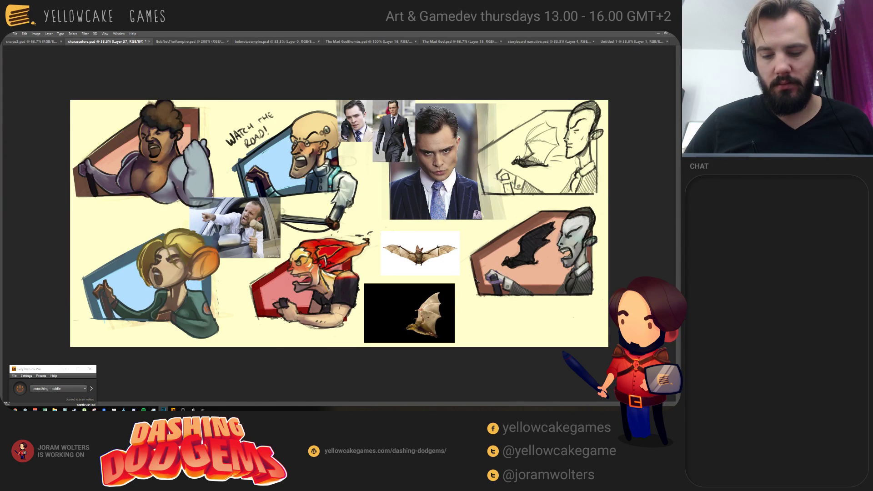
key(ctrl+Tab)
key(ctrl+Tab)
key(ctrl+Tab)
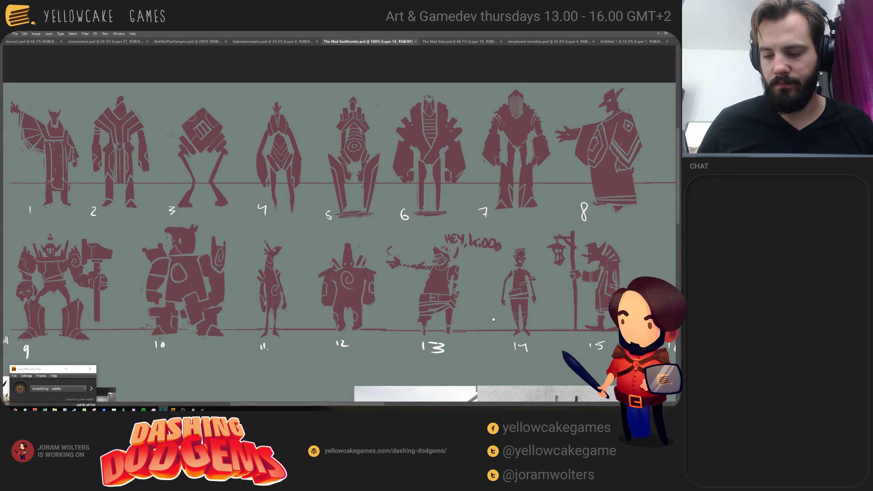
drag(493, 319, 622, 107)
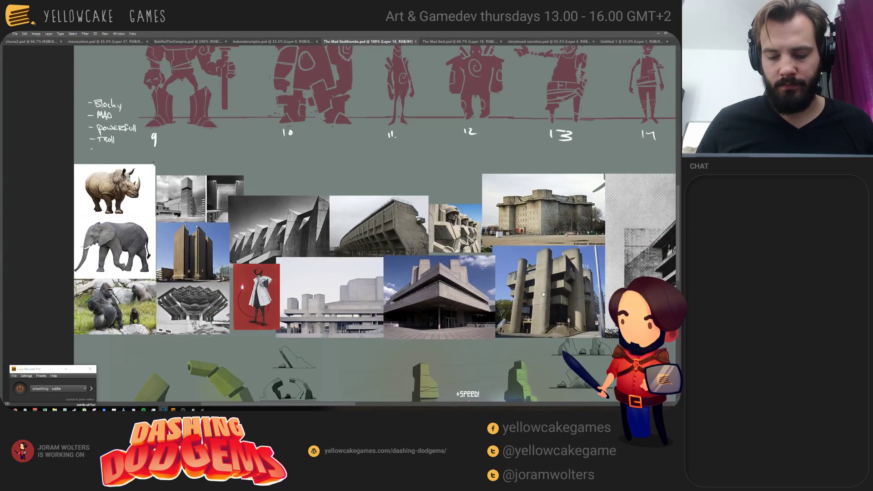
drag(544, 294, 514, 341)
key(ctrl+Tab)
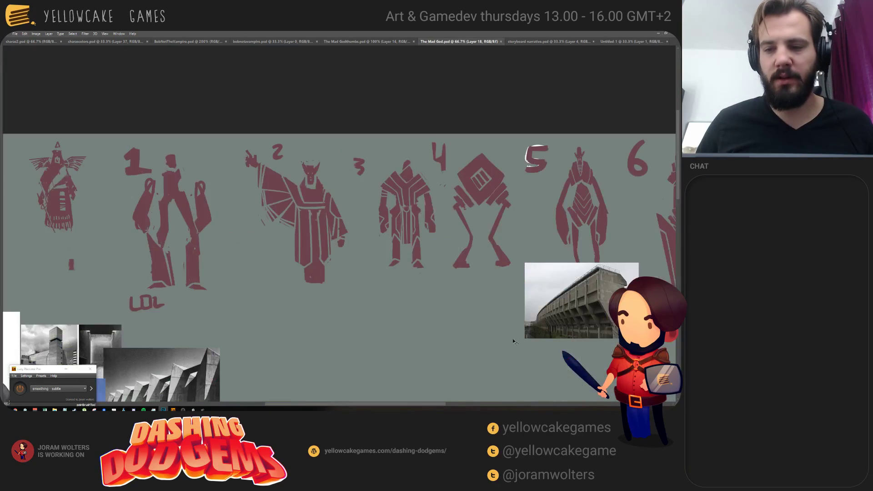
key(ctrl+Tab)
key(ctrl+Tab)
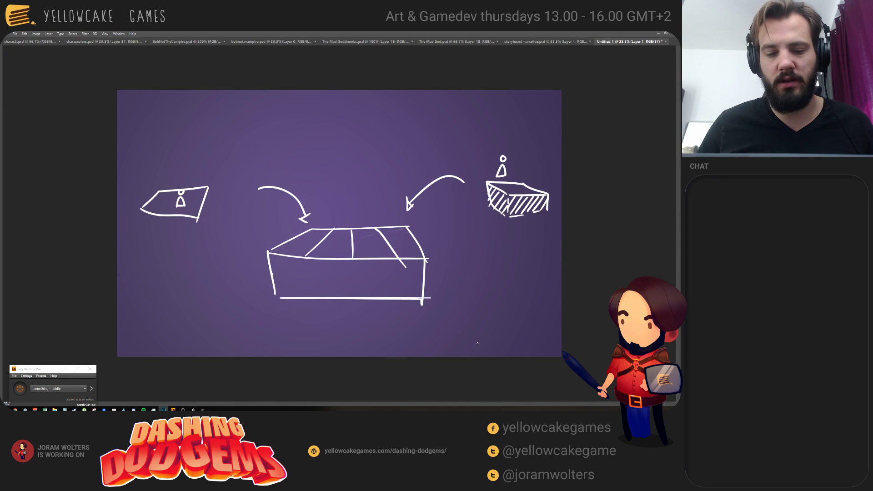
Step: Erase the entire box and platform sketch from the layer and draw a large circle near the canvas centre
key(f)
drag(508, 327, 489, 337)
key(ctrl+a)
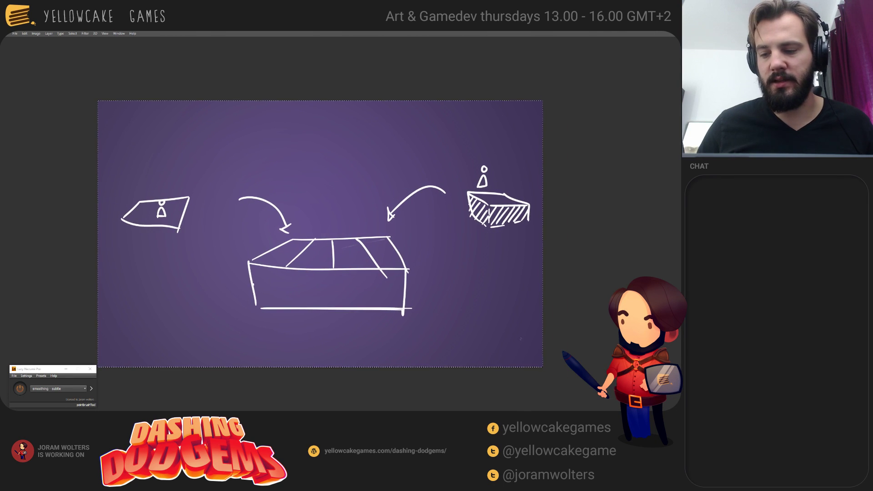
key(Delete)
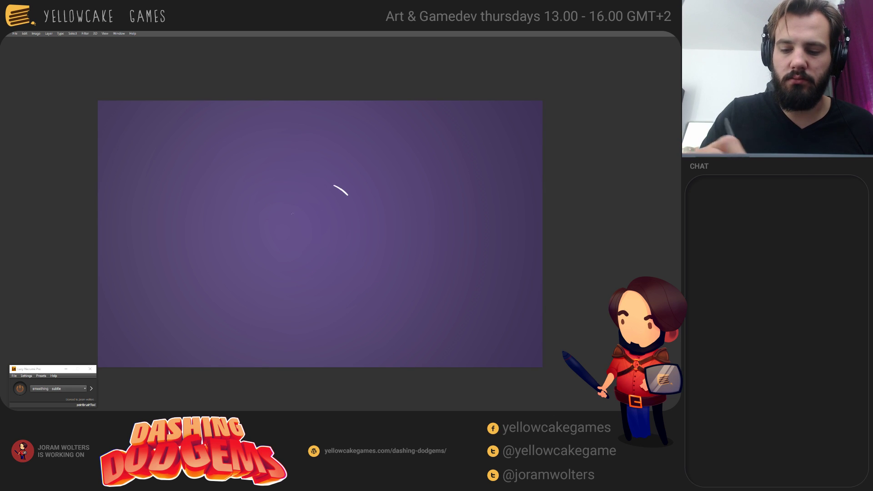
drag(293, 213, 307, 192)
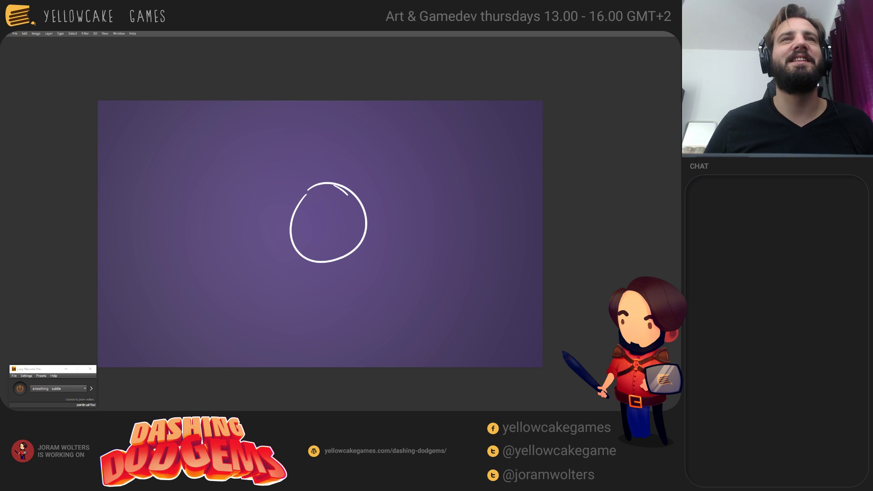
Step: Switch to Unity, reposition its floating windows and bring the city arena scene into view
key(alt+Tab)
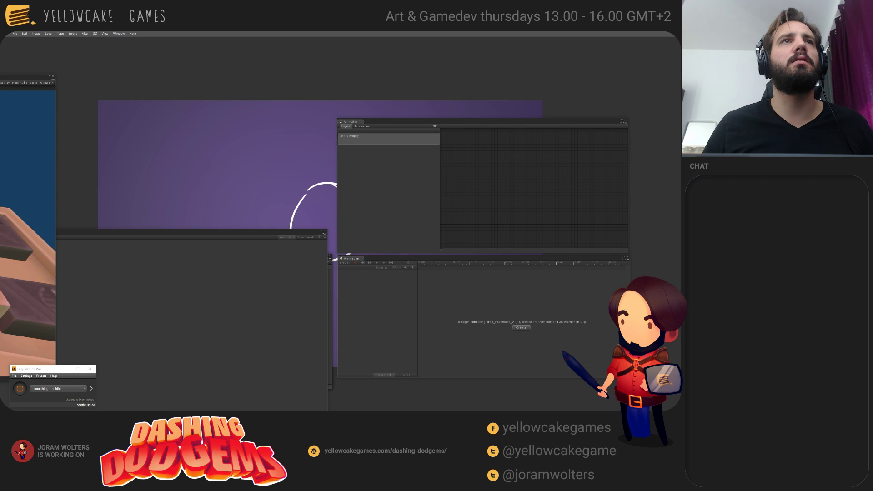
drag(0, 78, 130, 179)
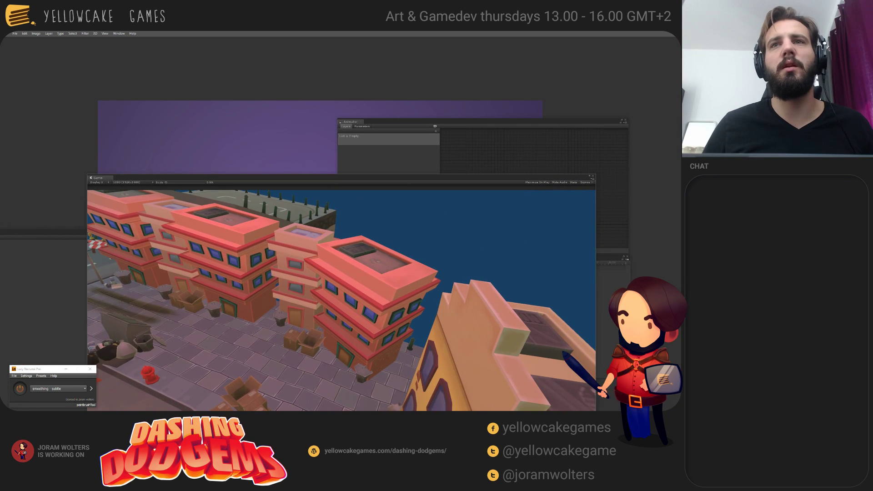
drag(50, 232, 50, 316)
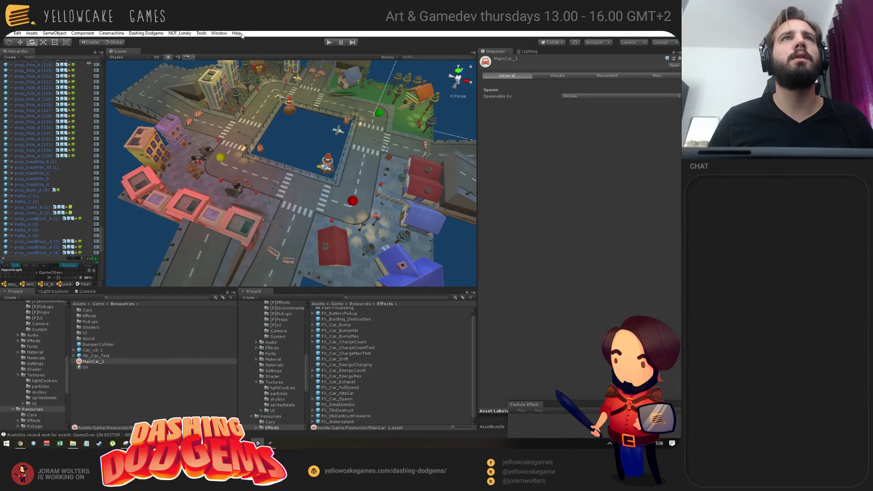
alt+drag(402, 117, 291, 284)
Step: Switch to Sourcetree and examine the uncommitted changes in MainCar_1.asset and FX_Car_EnergyCount.prefab
click(125, 443)
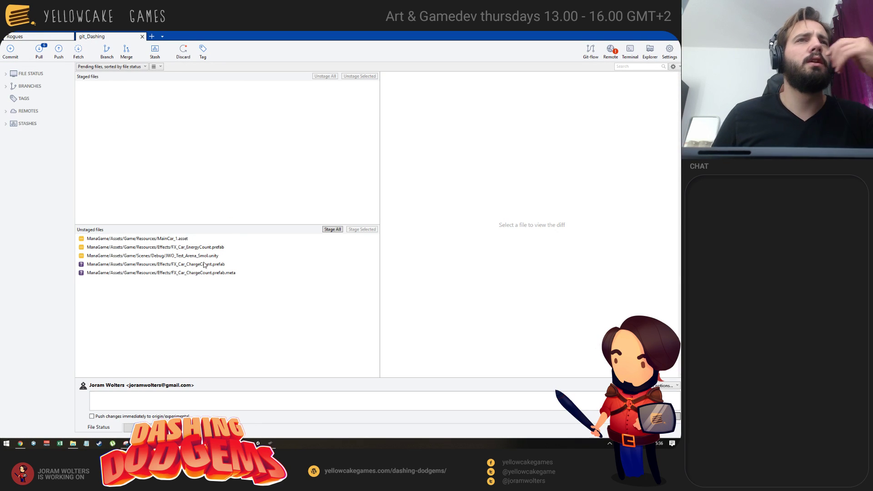
click(181, 241)
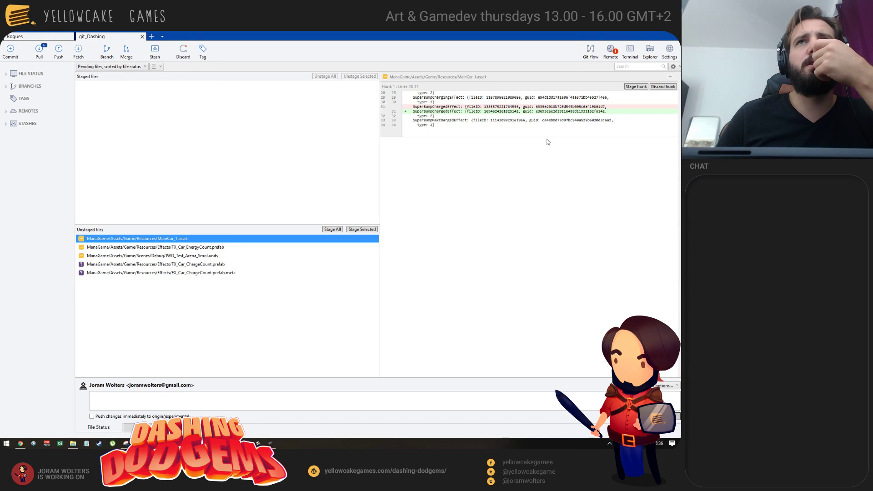
click(217, 248)
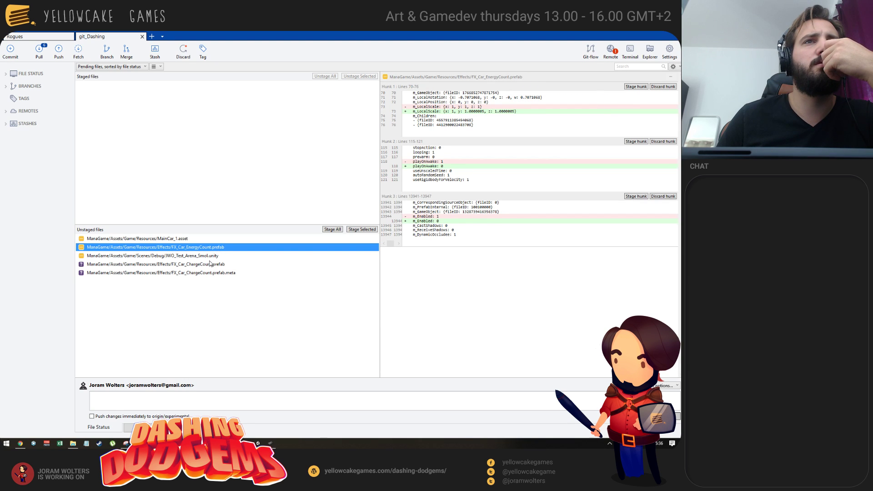
Step: Enter "chargecount prefab changes" as the commit message for the git_Dashing repository
click(185, 406)
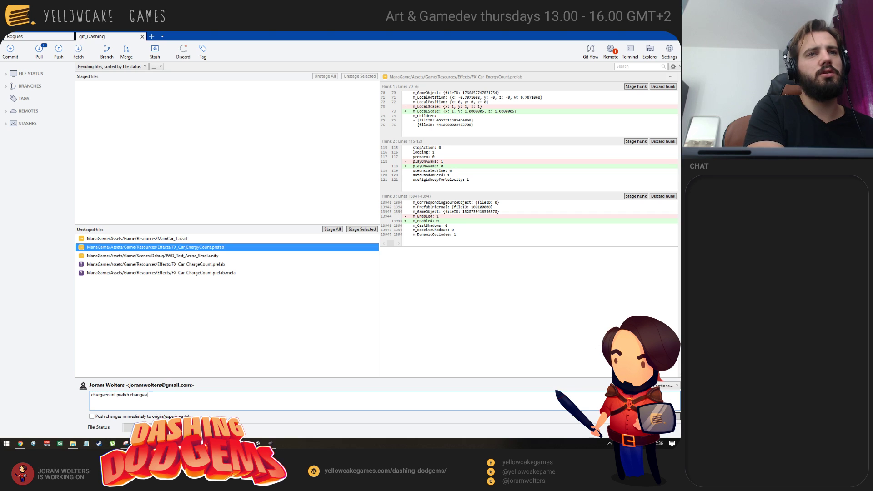
text(chargecount prefab changes)
key(Return)
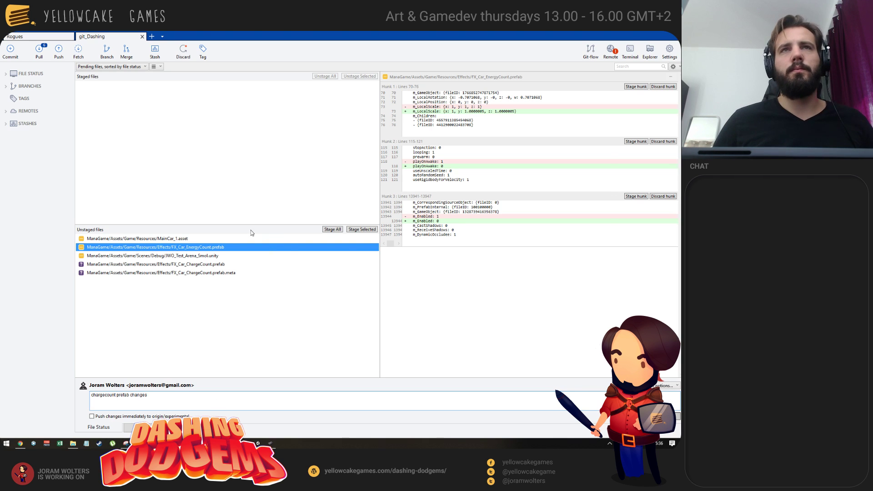
Step: Stage all the unstaged files in the git_Dashing repository and commit them with the entered message
key(alt+Tab)
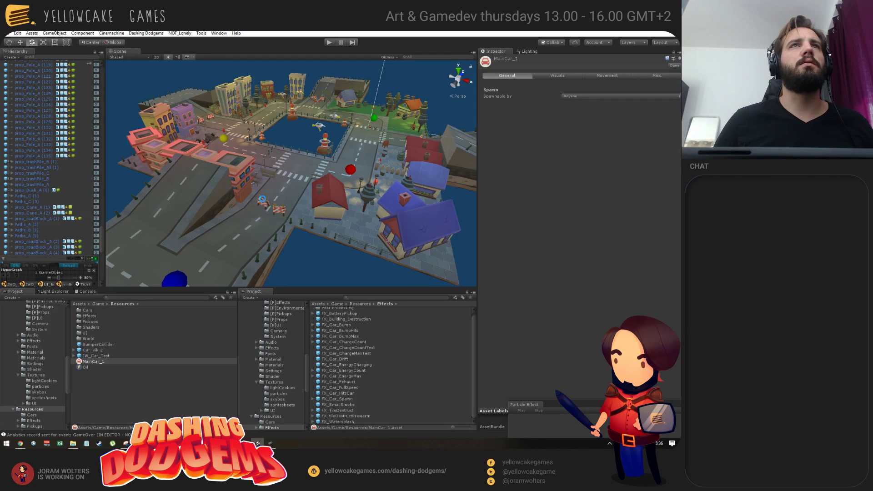
key(alt+Tab)
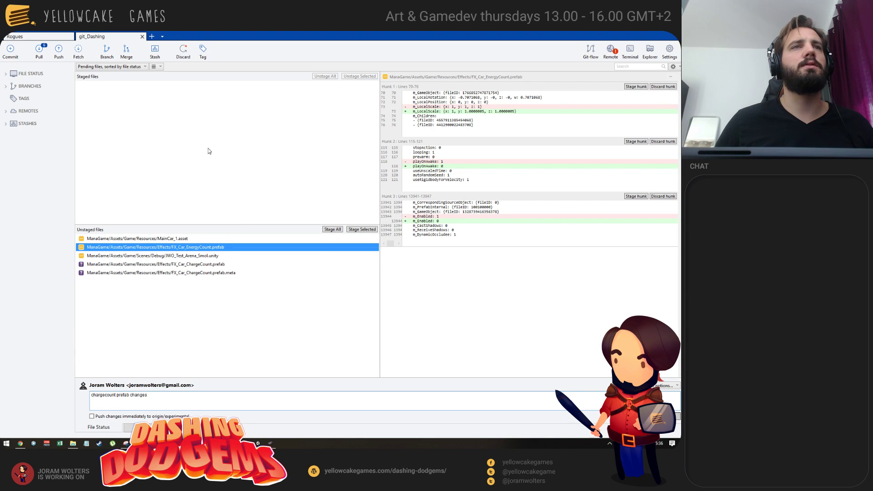
click(333, 230)
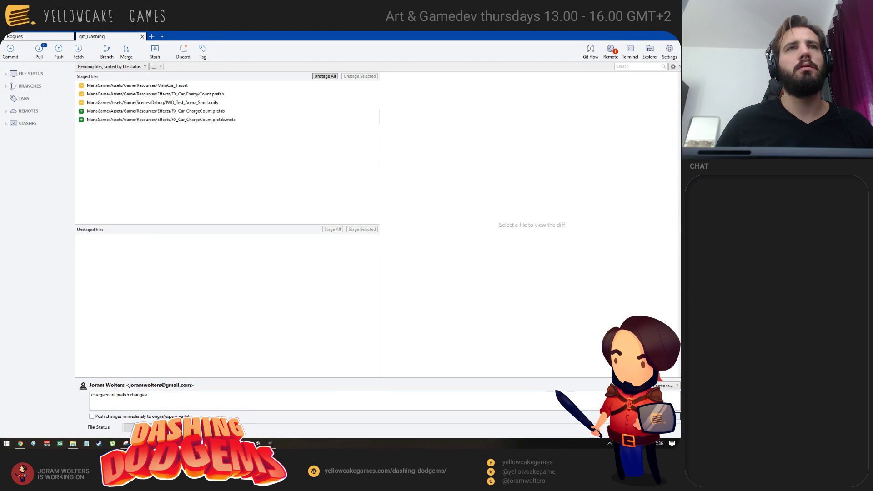
click(665, 417)
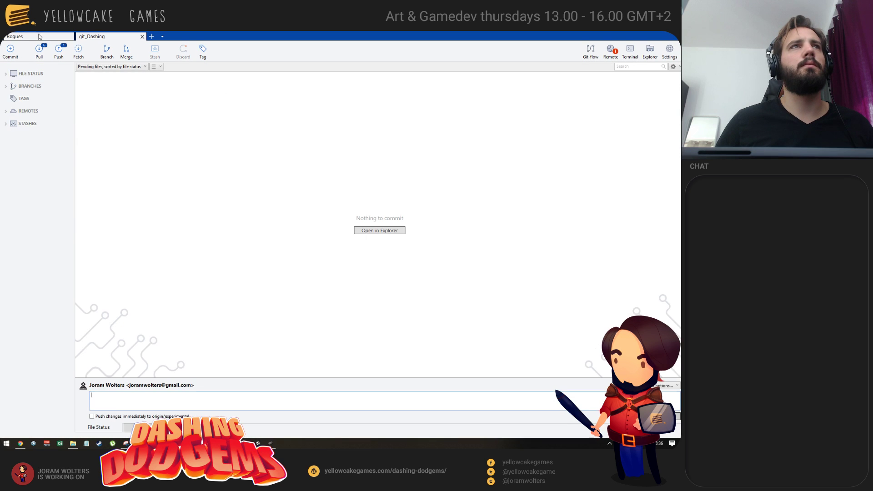
Step: Pull the remote changes into git_Dashing and push the experimental branch to origin
click(39, 52)
click(424, 153)
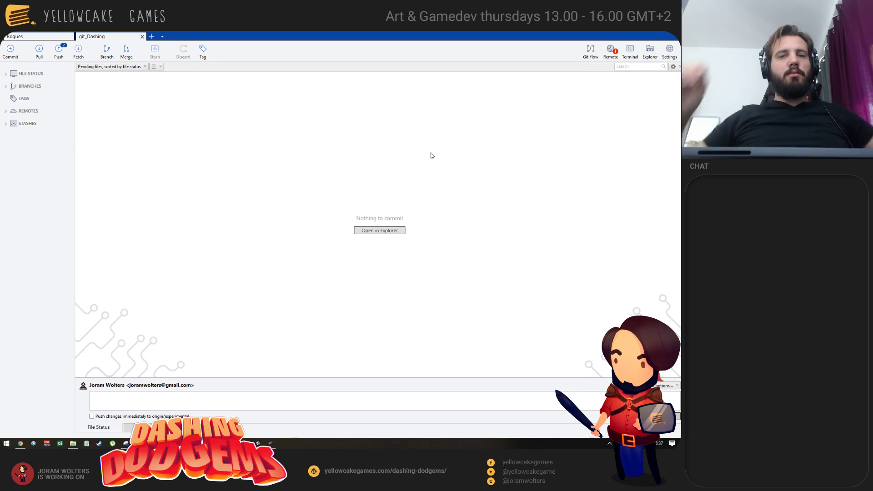
click(60, 51)
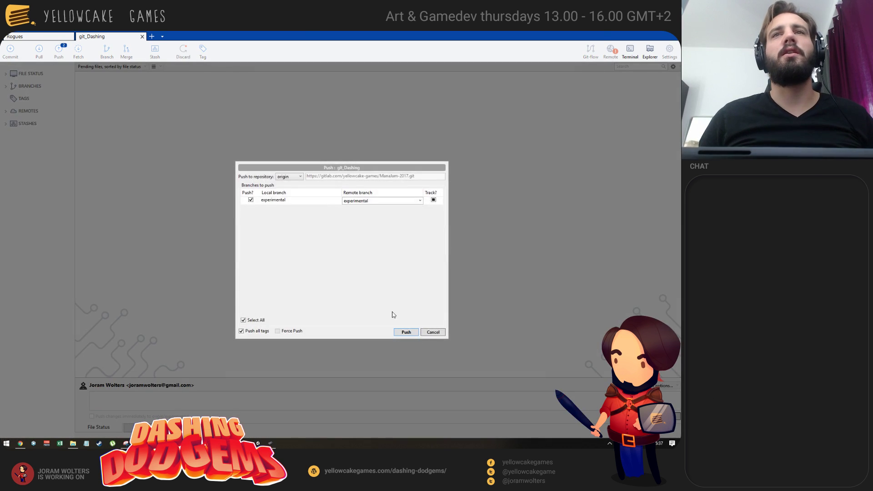
click(406, 332)
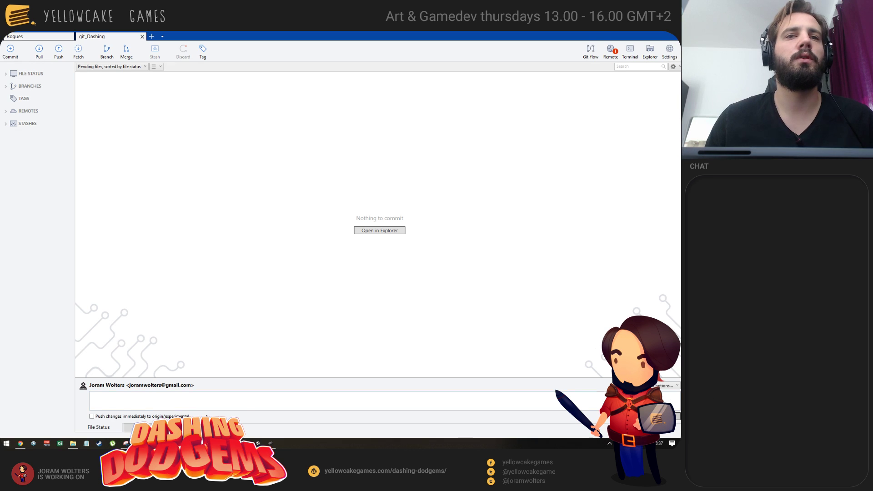
Step: Switch to Unity and collapse the gr_props group in the scene hierarchy
click(256, 443)
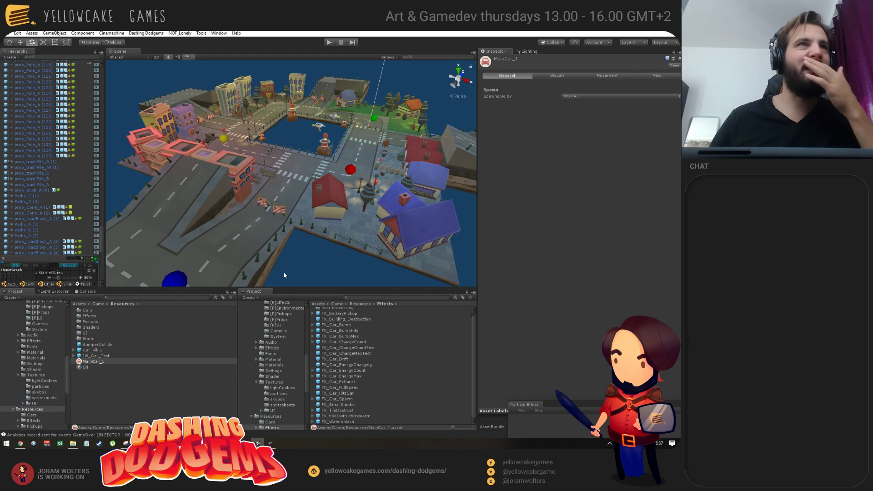
scroll(39, 120, up, 12)
scroll(40, 120, up, 10)
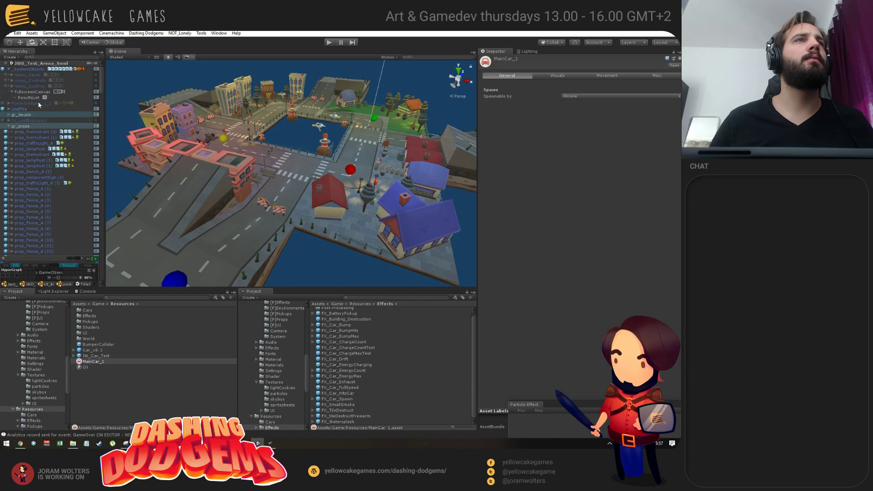
click(9, 128)
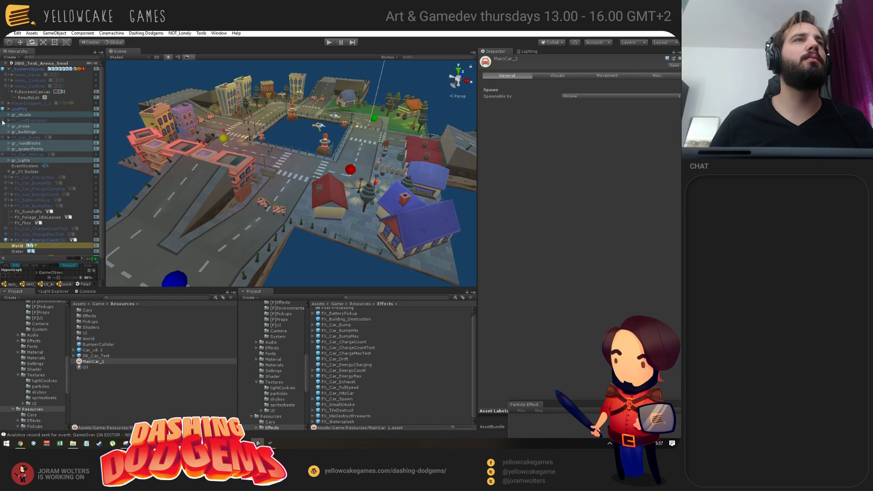
click(9, 126)
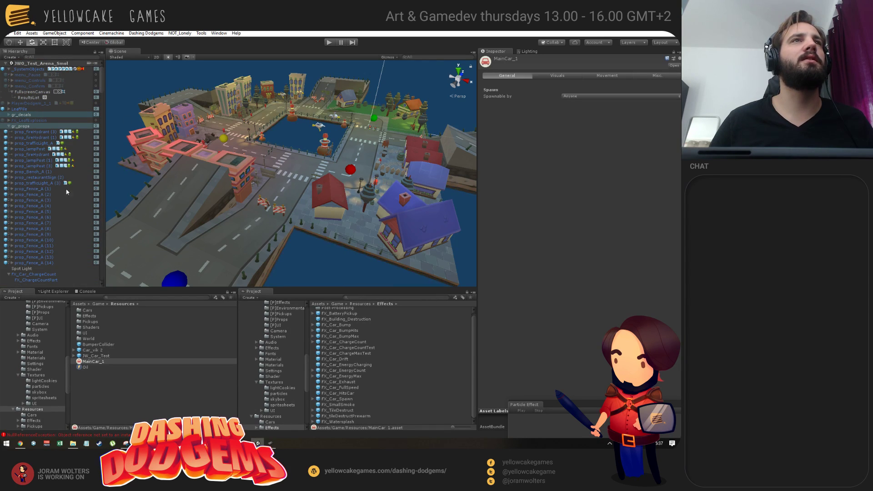
scroll(99, 83, down, 2)
drag(100, 83, 105, 216)
scroll(103, 244, up, 10)
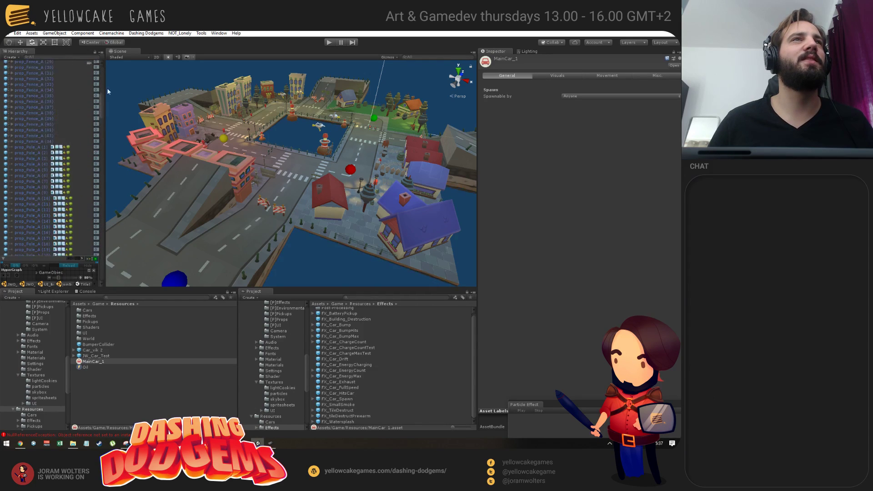
click(21, 126)
click(10, 127)
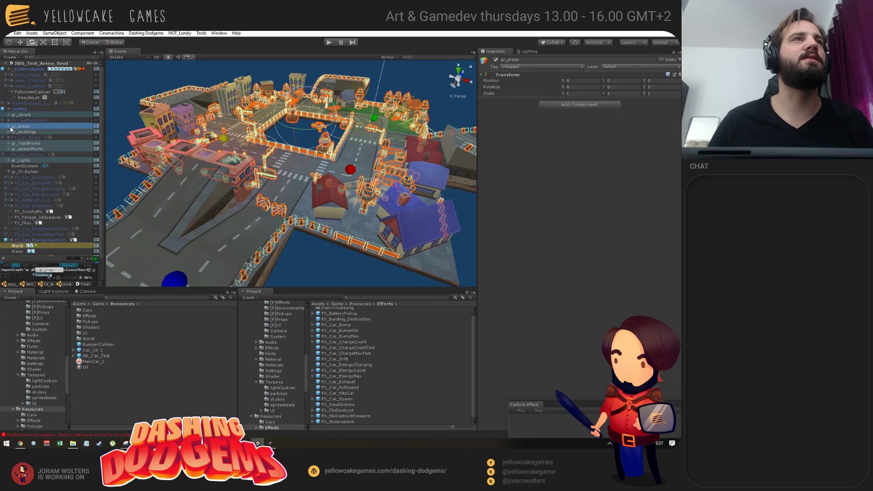
Step: Clear the gr_props selection, reframe the whole arena in the scene, and collapse the gr_FX Builder group
scroll(290, 182, up, 1)
alt+right_drag(291, 182, 209, 139)
alt+drag(208, 138, 190, 89)
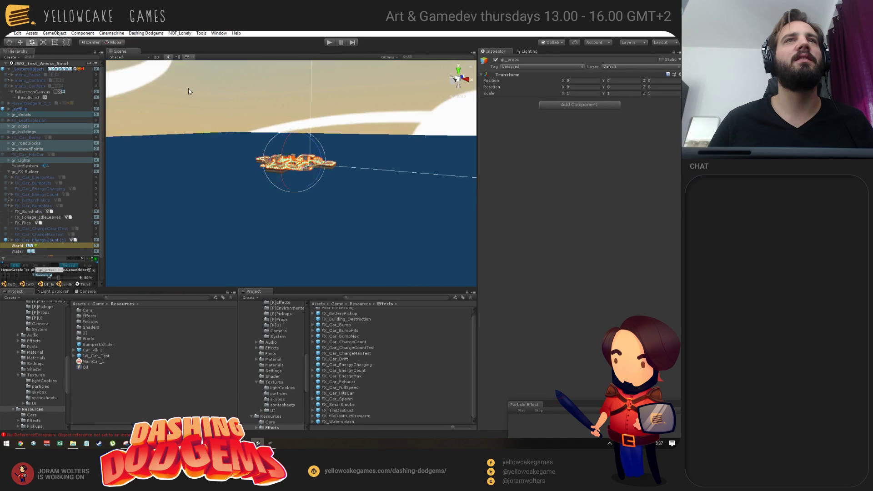
click(190, 90)
alt+drag(254, 144, 296, 185)
alt+right_drag(296, 185, 370, 232)
middle_drag(370, 232, 384, 210)
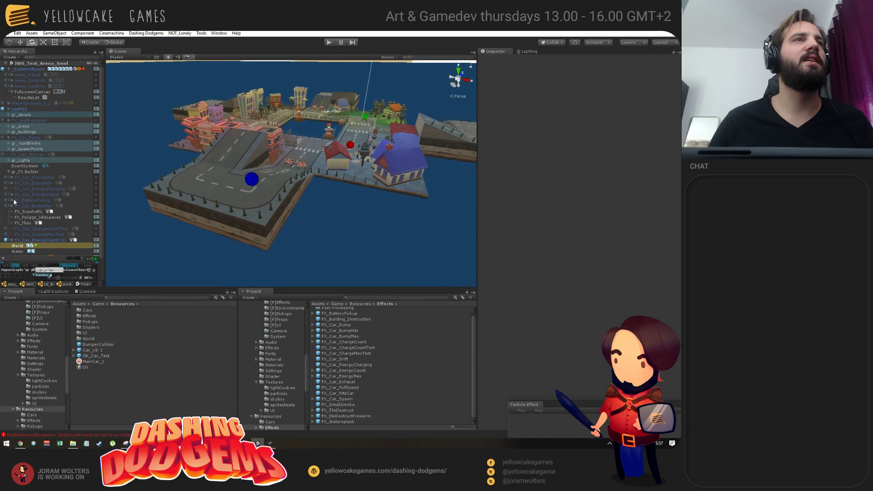
scroll(51, 188, down, 3)
click(9, 145)
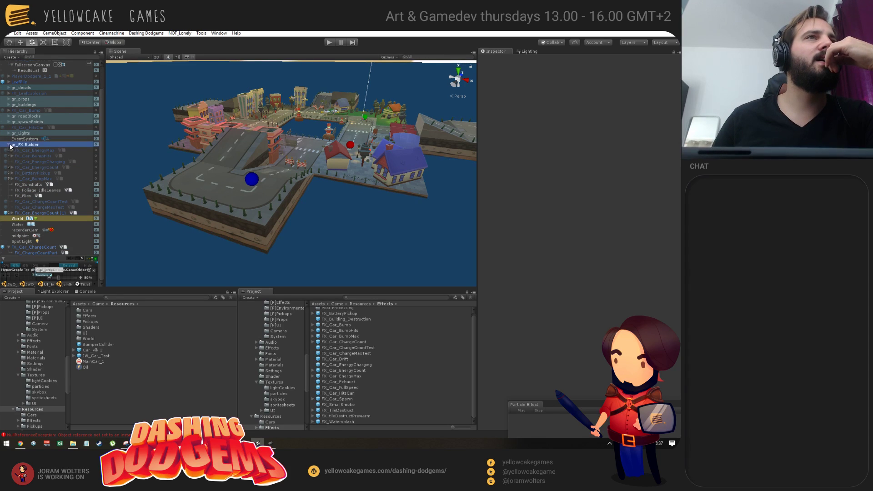
click(8, 145)
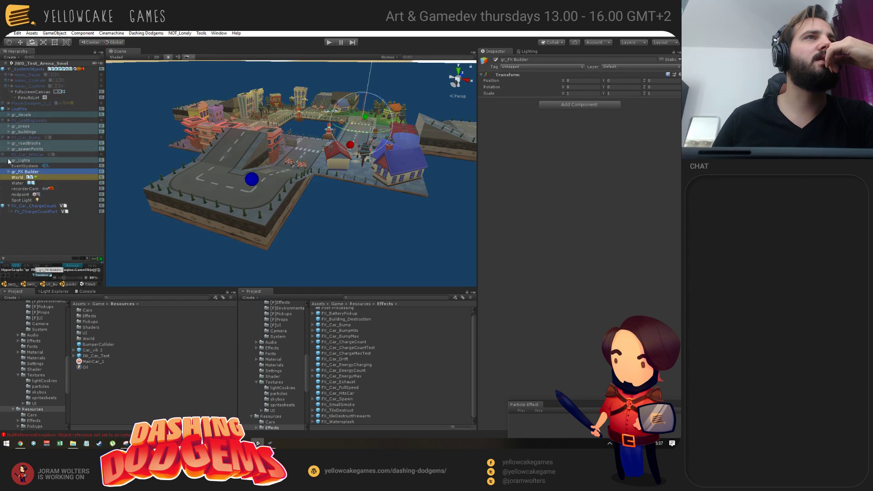
Step: Give the gr_FX Builder object a light teal background highlight in the hierarchy
click(3, 172)
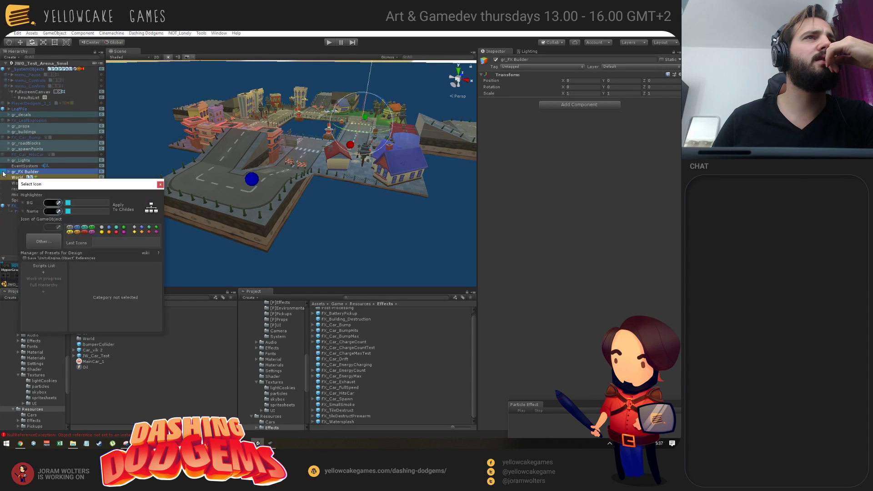
click(51, 211)
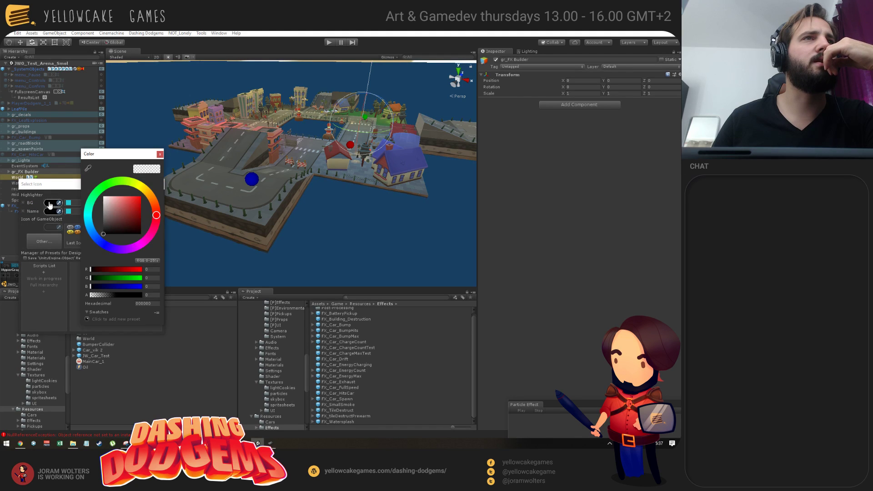
click(84, 213)
click(126, 203)
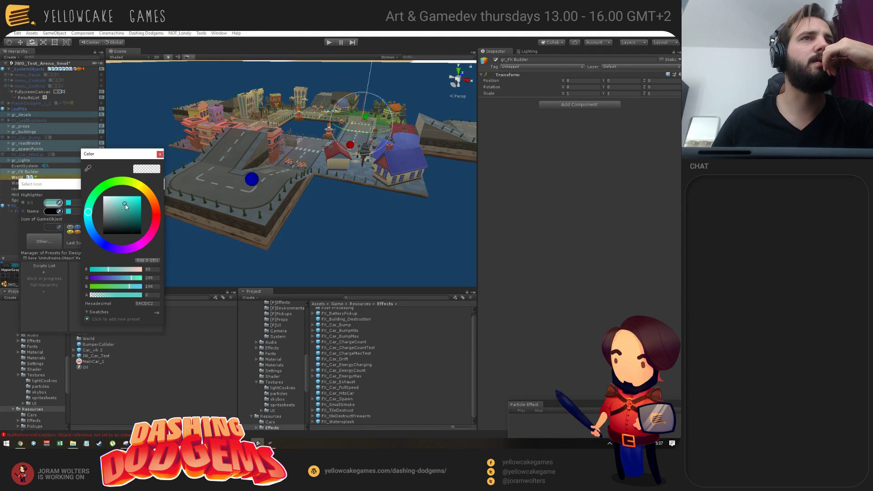
click(160, 154)
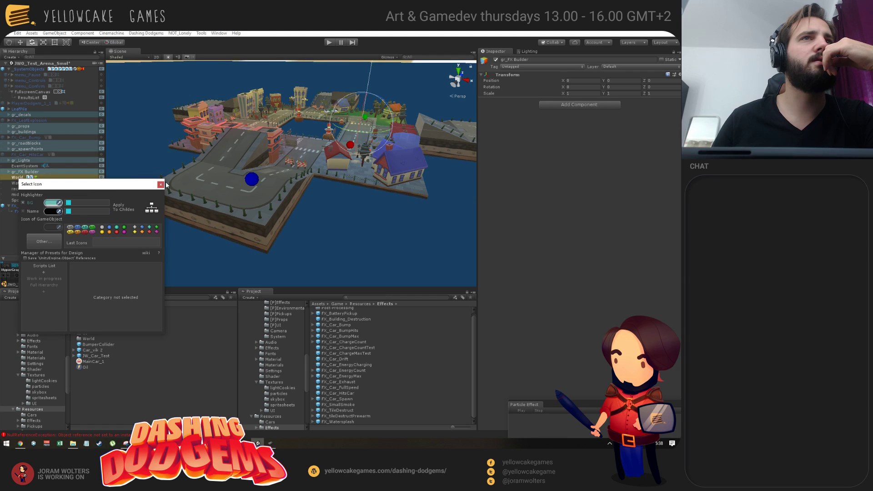
key(Escape)
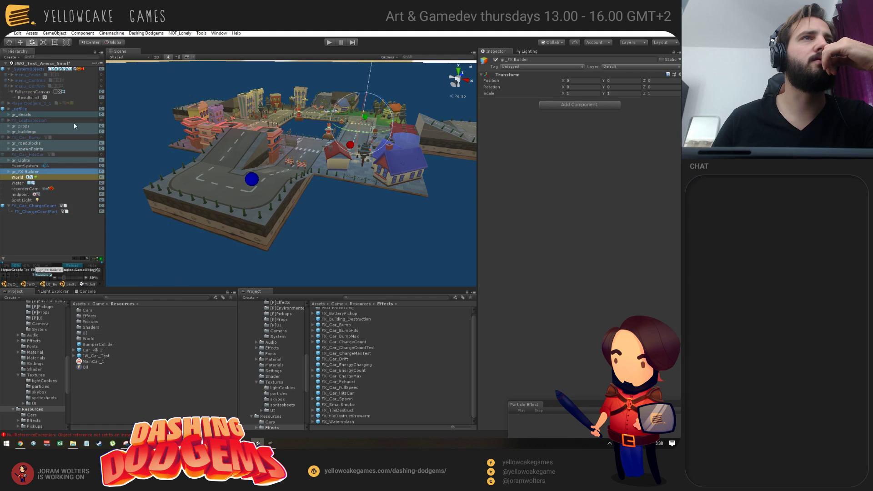
Step: Inspect the projector_Grasspath decal in the gr_decals group and examine the arena around it
click(8, 115)
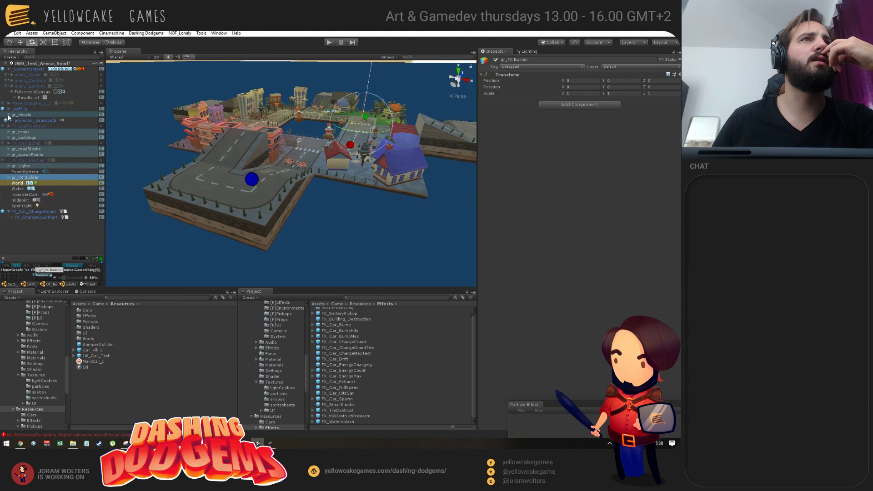
click(8, 115)
click(10, 115)
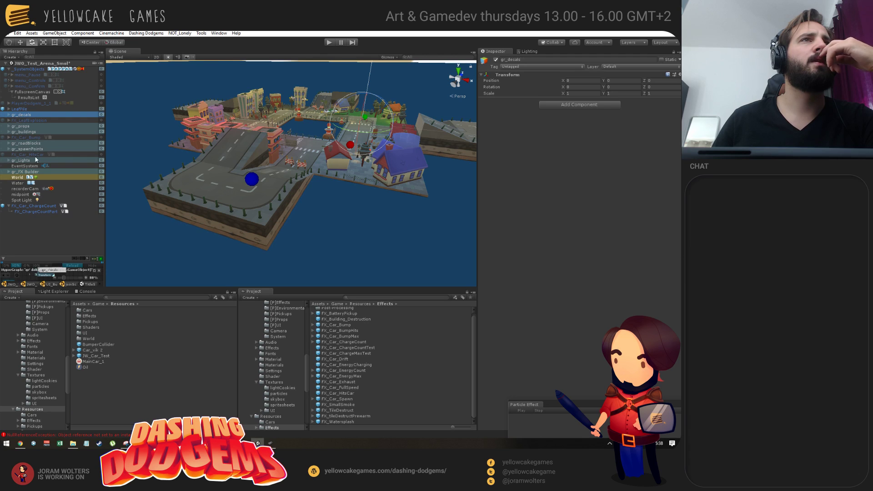
click(9, 115)
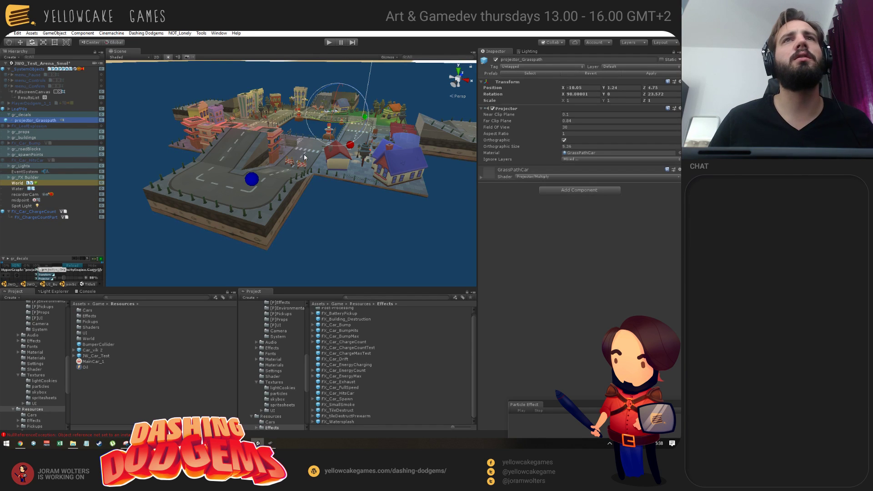
key(f)
alt+drag(306, 152, 381, 189)
alt+right_drag(381, 189, 363, 196)
alt+drag(364, 196, 352, 228)
alt+right_drag(353, 228, 291, 214)
alt+middle_drag(291, 214, 298, 178)
click(9, 115)
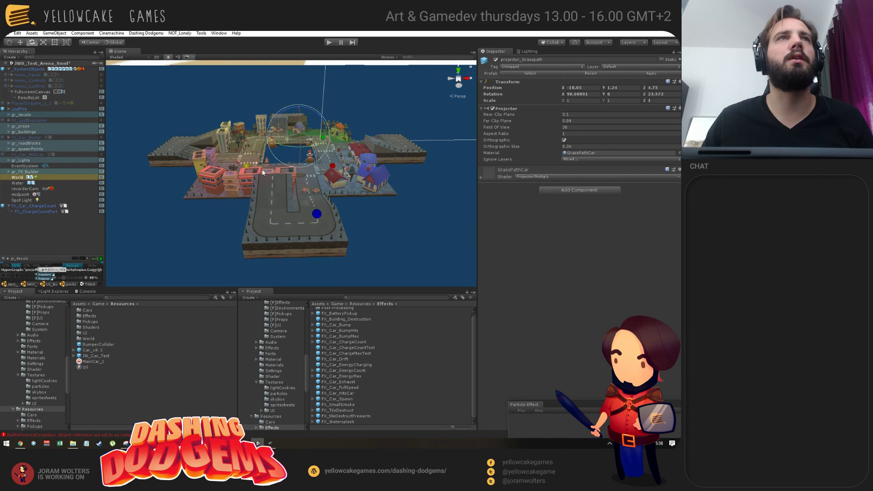
alt+drag(301, 160, 258, 180)
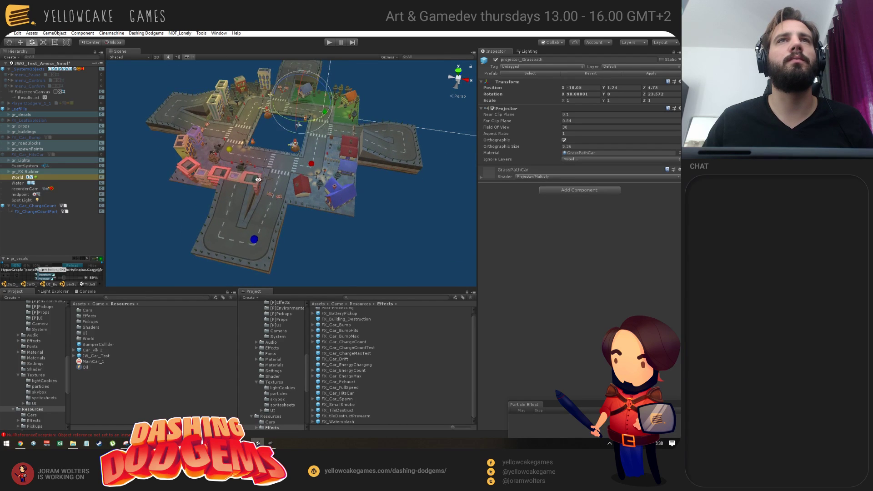
Step: Select the FX_Car_ChargeCount effect and turn off Selection Outline in the scene gizmo settings
click(25, 206)
mouse_move(262, 145)
alt+mouse_down()
mouse_move(277, 168)
mouse_move(244, 179)
mouse_move(255, 160)
alt+mouse_up()
key(f)
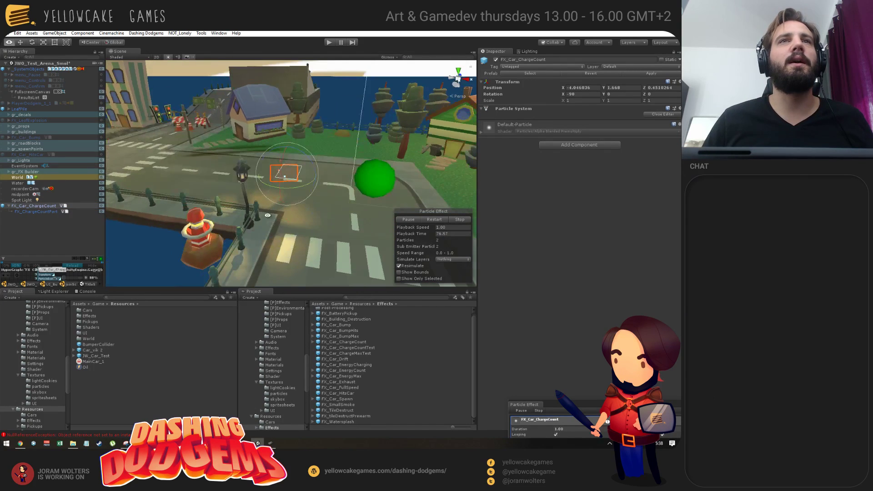
click(387, 58)
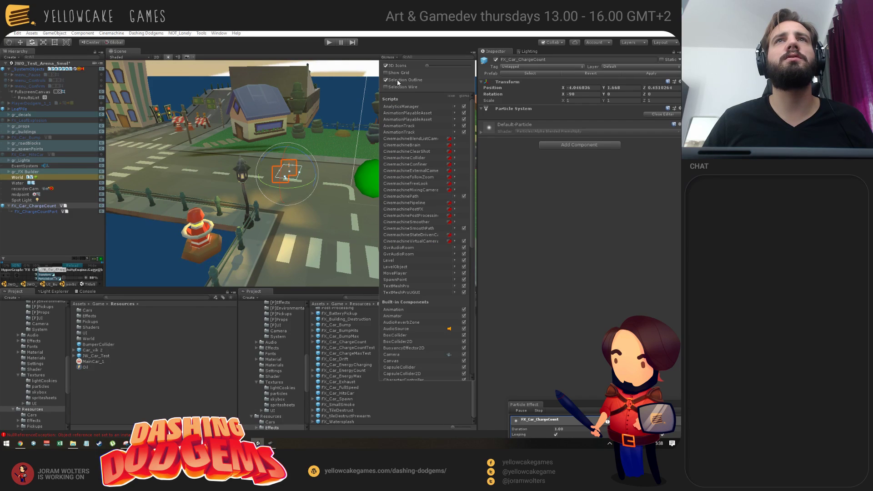
click(352, 83)
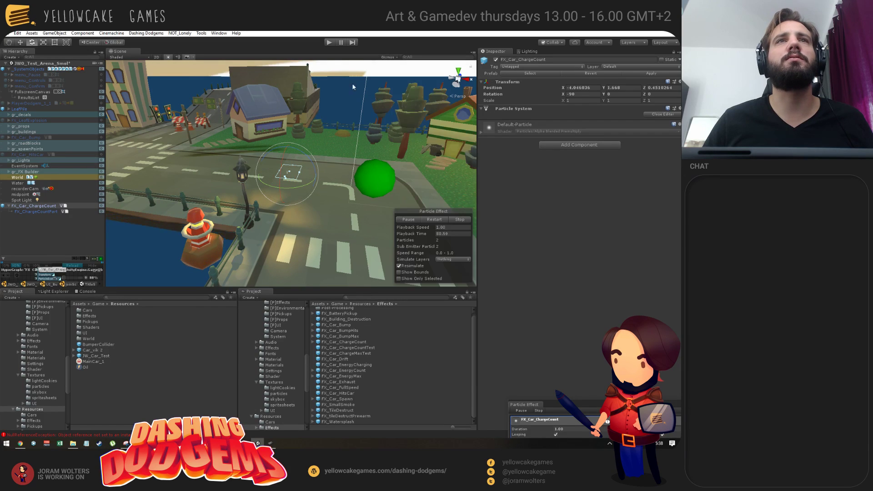
alt+right_drag(353, 84, 382, 62)
click(386, 57)
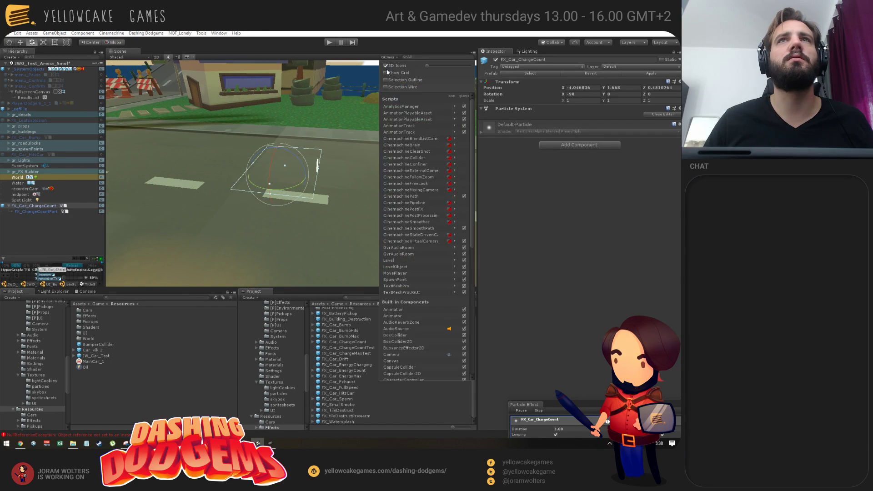
click(386, 80)
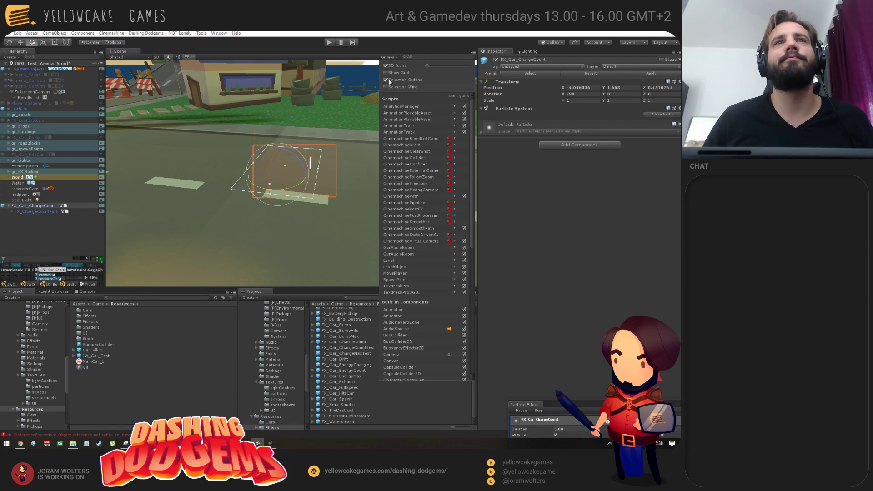
click(385, 80)
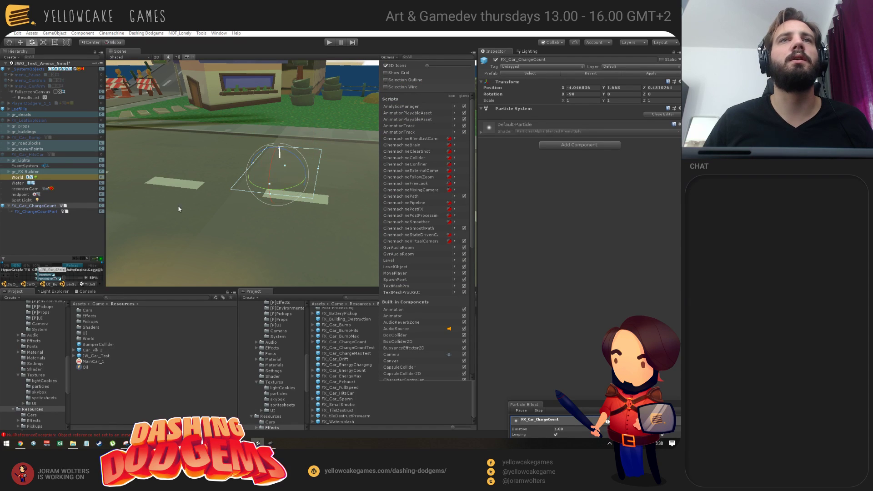
alt+drag(179, 209, 206, 173)
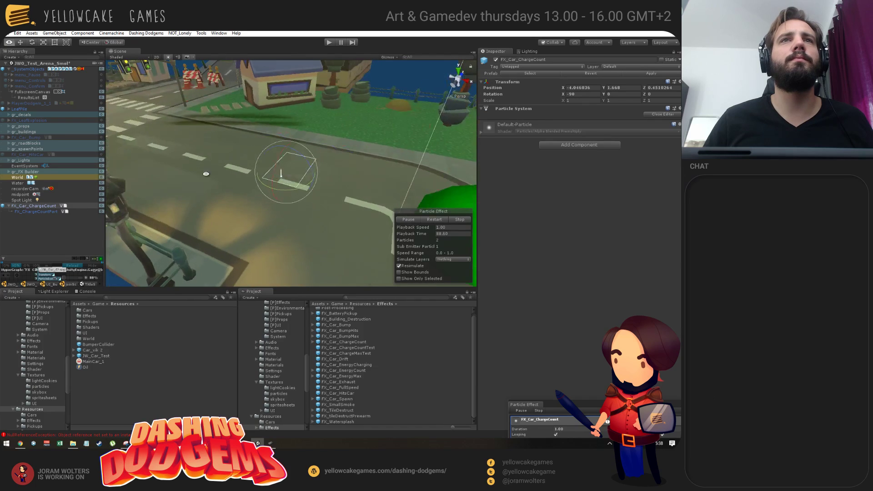
Step: Create an empty game object at the scene root and name it FX_Car_ChargeCount
click(50, 246)
click(54, 34)
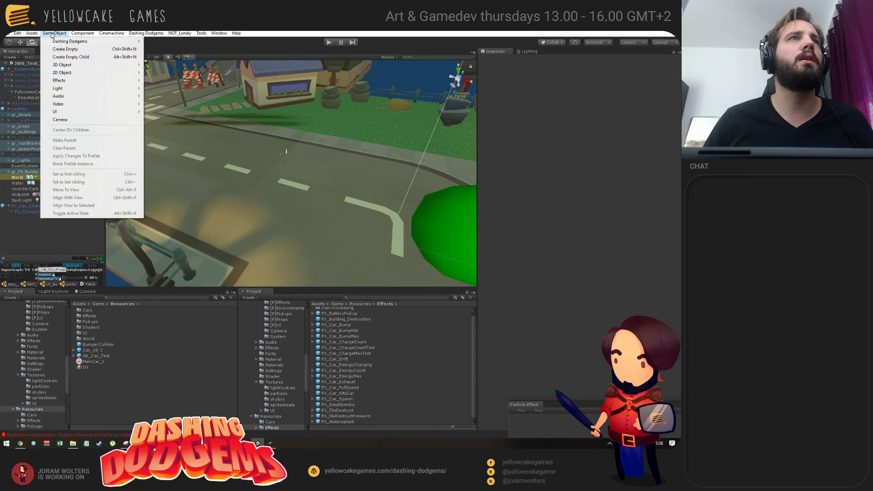
click(68, 48)
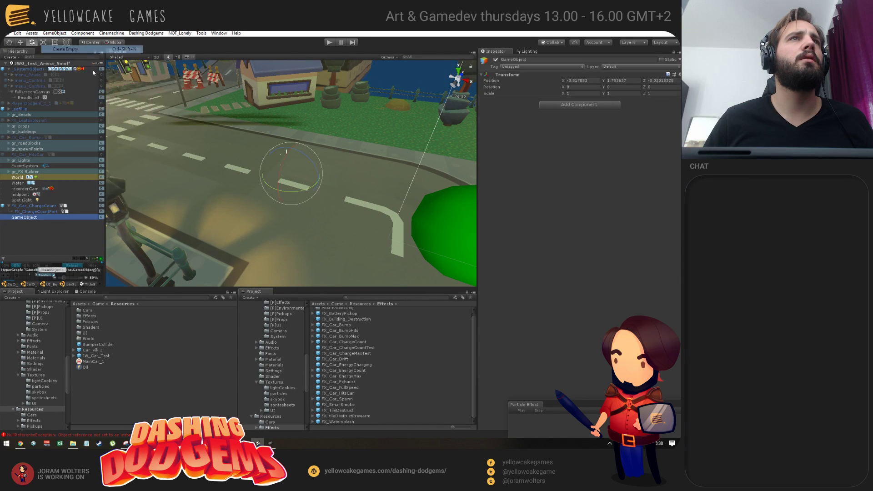
key(F2)
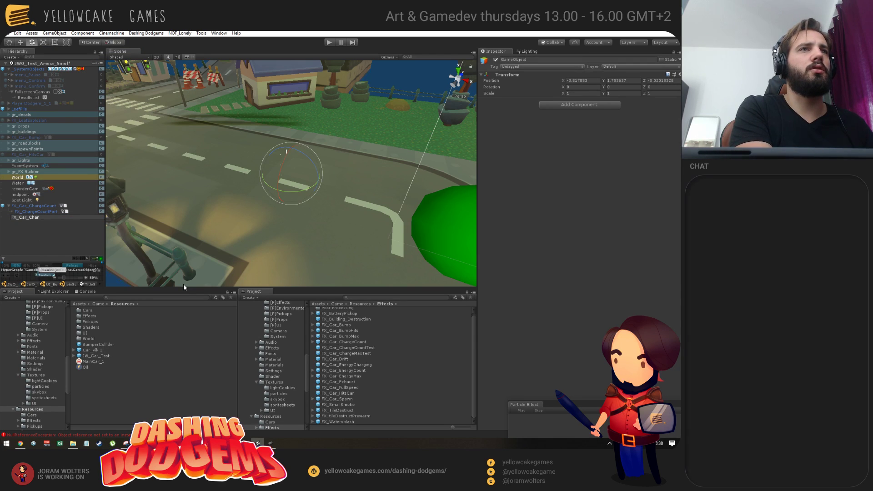
text(FX_Car_ChargeCount)
key(Return)
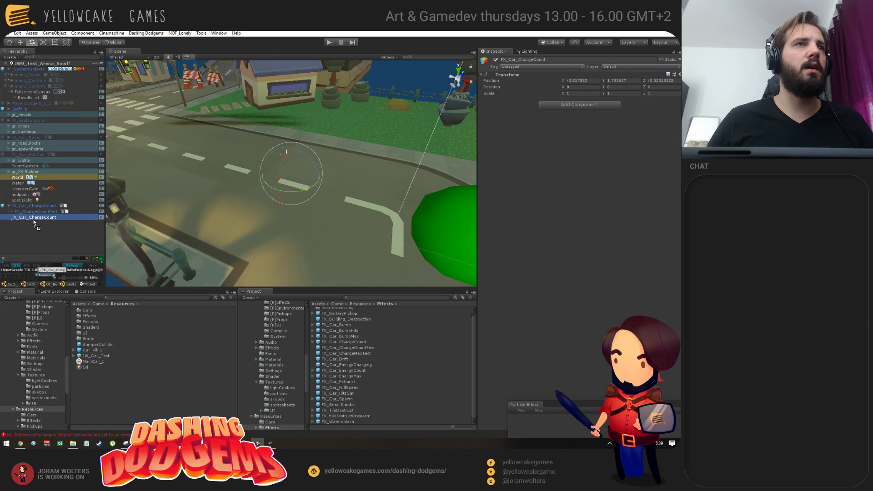
Step: Move FX_ChargeCountPart under the new FX_Car_ChargeCount object, breaking the prefab instance, and delete the old parent effect
drag(39, 212, 39, 219)
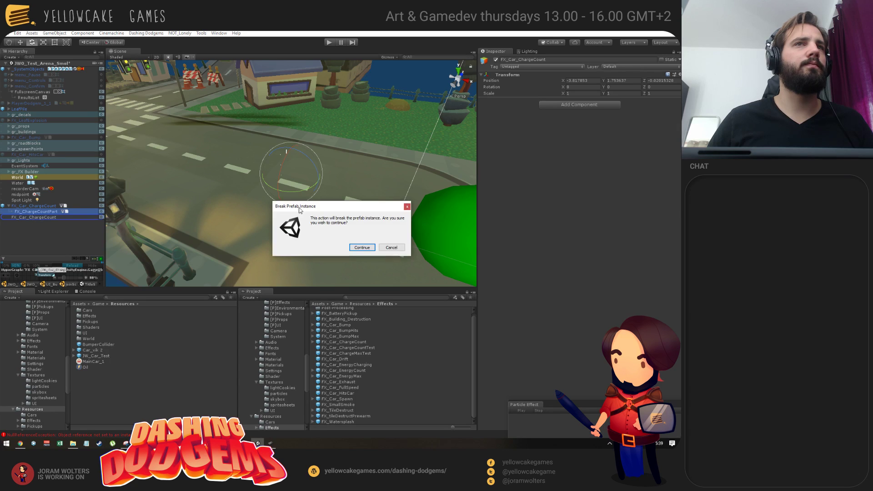
click(362, 248)
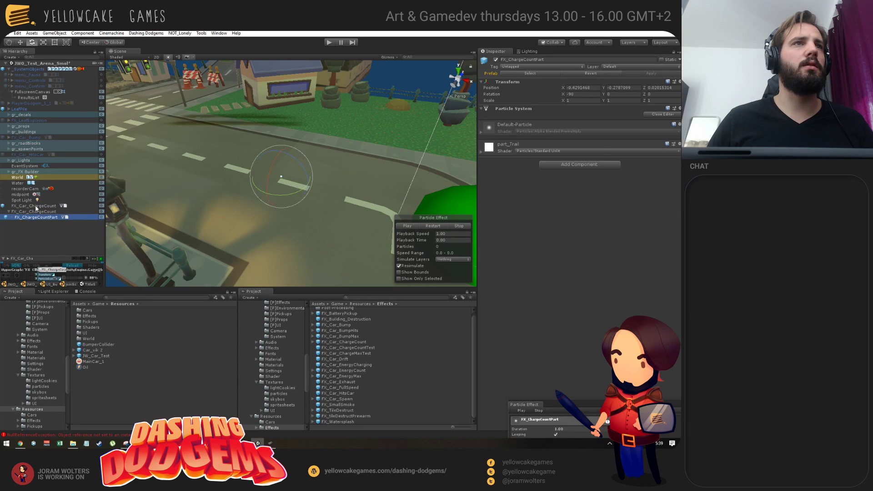
click(75, 233)
click(37, 212)
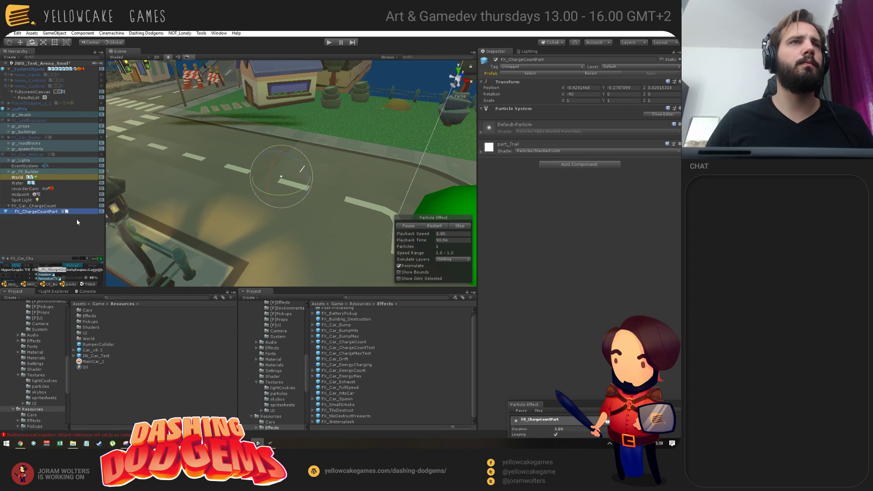
Step: Play the FX_ChargeCountPart particle system and set its emitter Shape to Rectangle
alt+drag(355, 222, 339, 187)
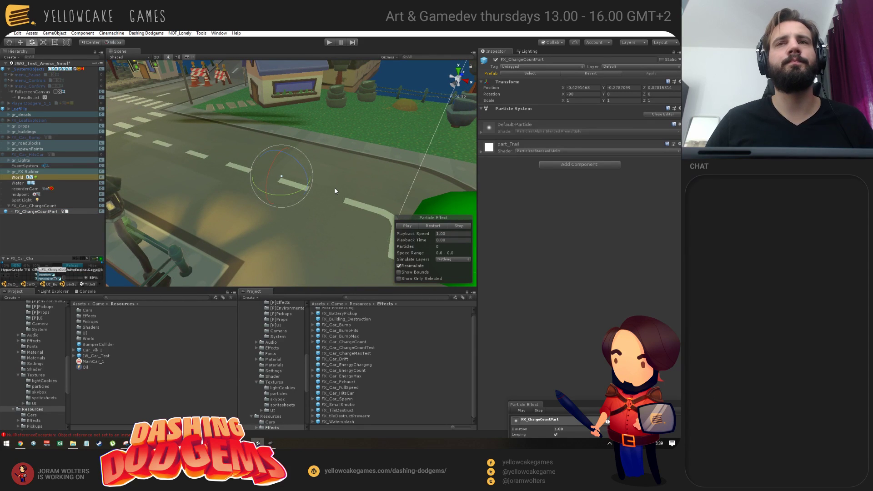
click(407, 226)
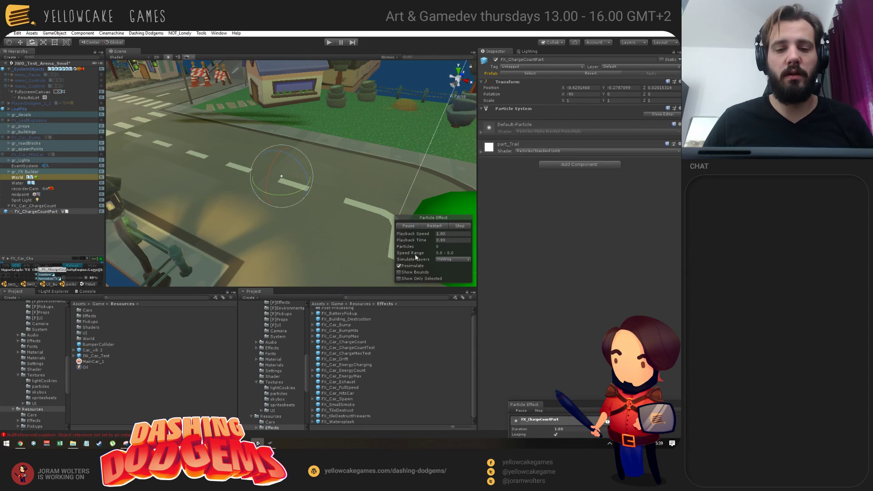
drag(524, 405, 458, 84)
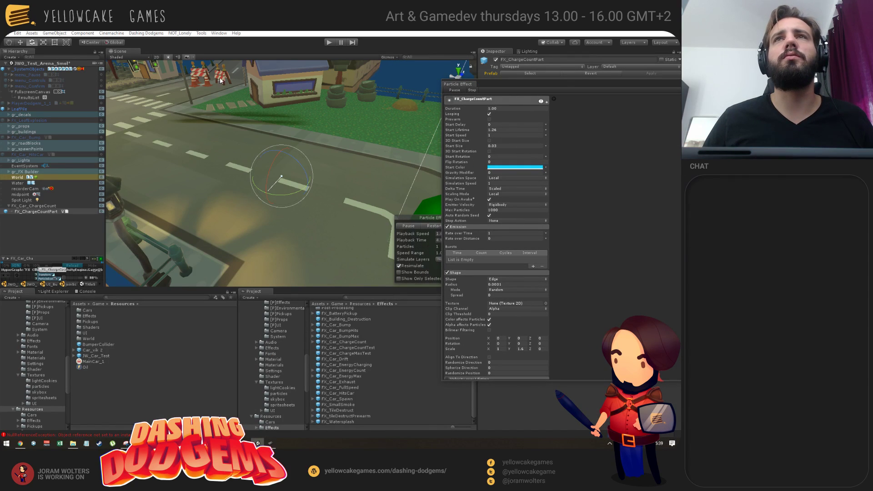
alt+drag(338, 201, 347, 208)
scroll(461, 239, down, 5)
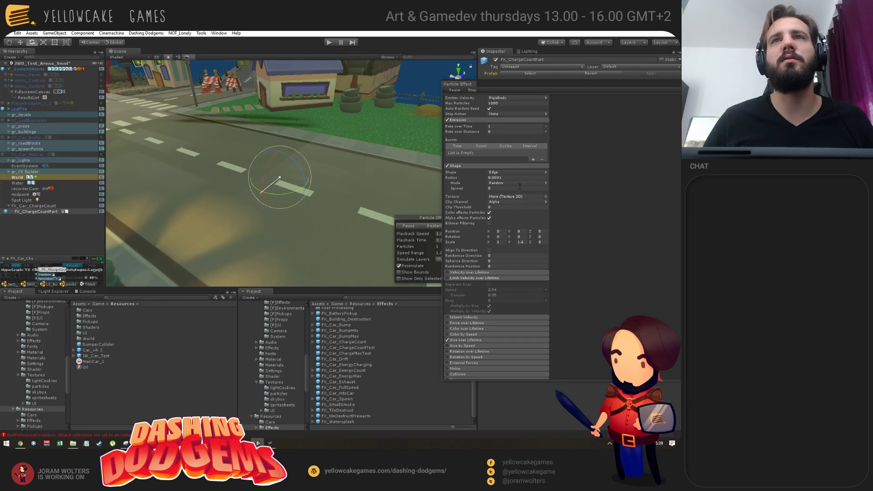
click(518, 172)
click(512, 274)
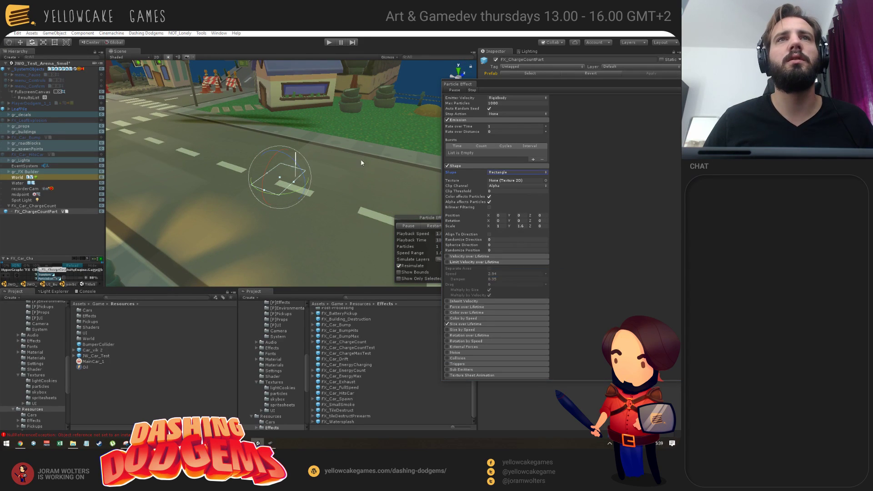
mouse_move(260, 176)
alt+mouse_down()
mouse_move(398, 158)
mouse_move(242, 179)
alt+mouse_up()
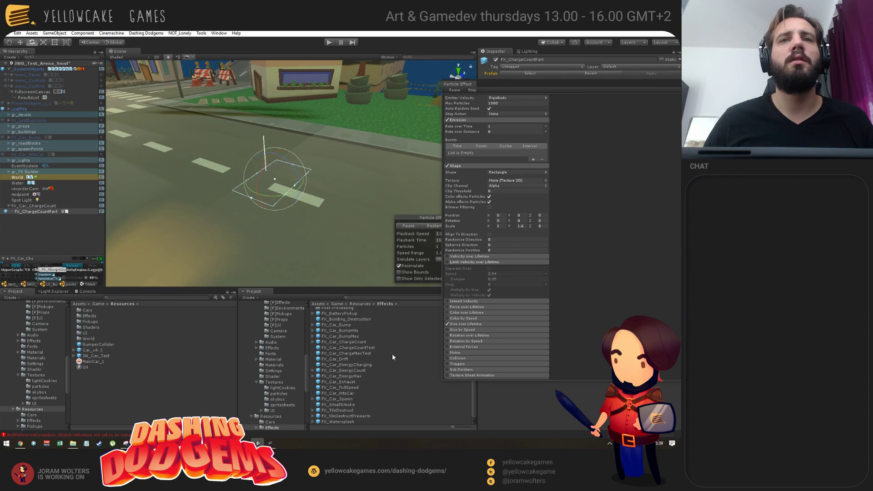
Step: Delete the old FX_Car_ChargeCount prefab from the Effects folder and save the new FX_Car_ChargeCount object there as a prefab
click(348, 342)
key(Delete)
click(368, 248)
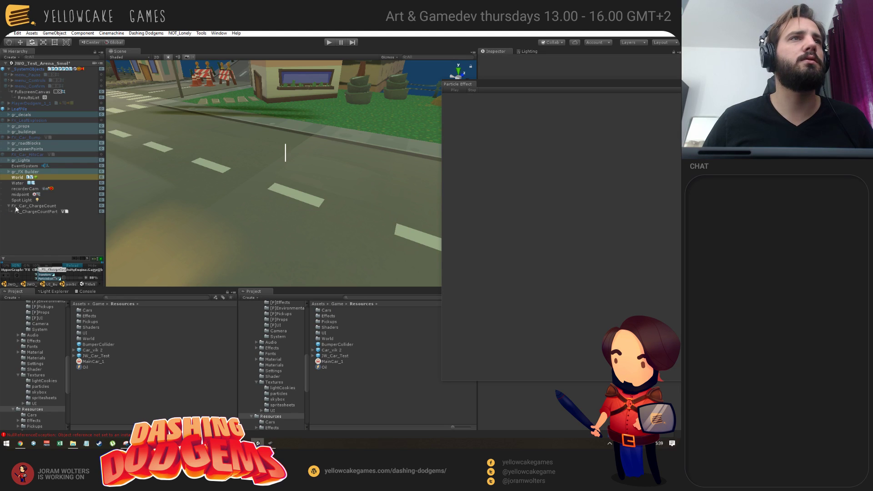
drag(390, 302, 331, 319)
Step: Assign the FX_Car_ChargeCount prefab to the Partial charged effect in the MainCar_1 asset's visual settings
drag(505, 84, 482, 240)
click(98, 362)
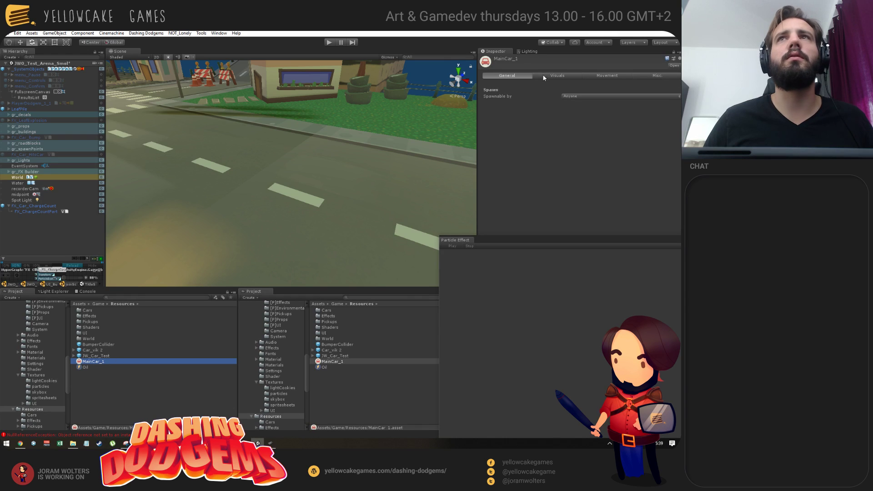
click(555, 76)
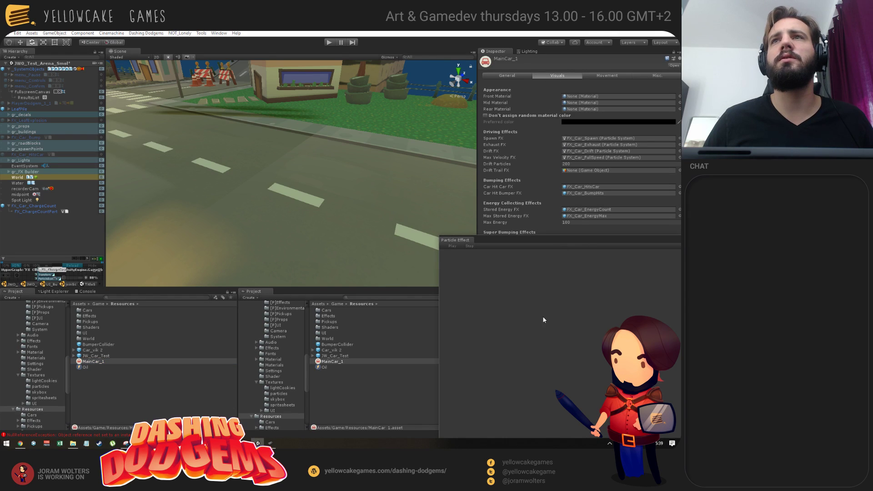
drag(486, 240, 482, 345)
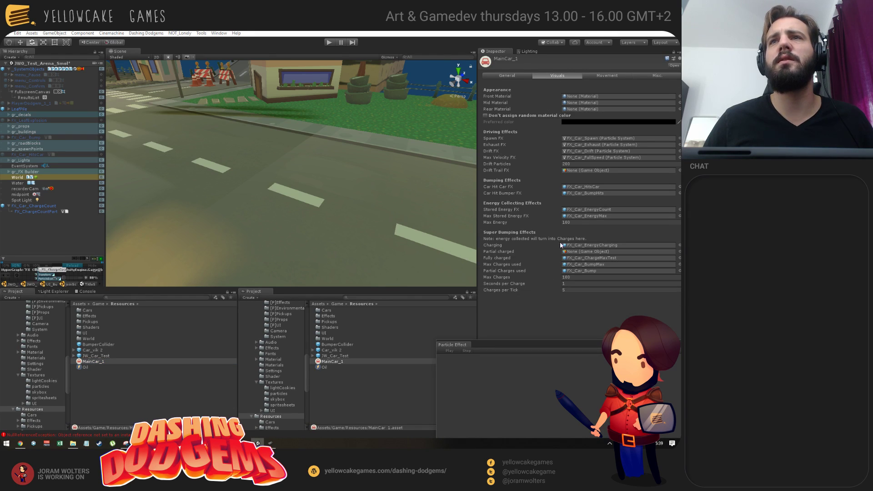
double_click(329, 316)
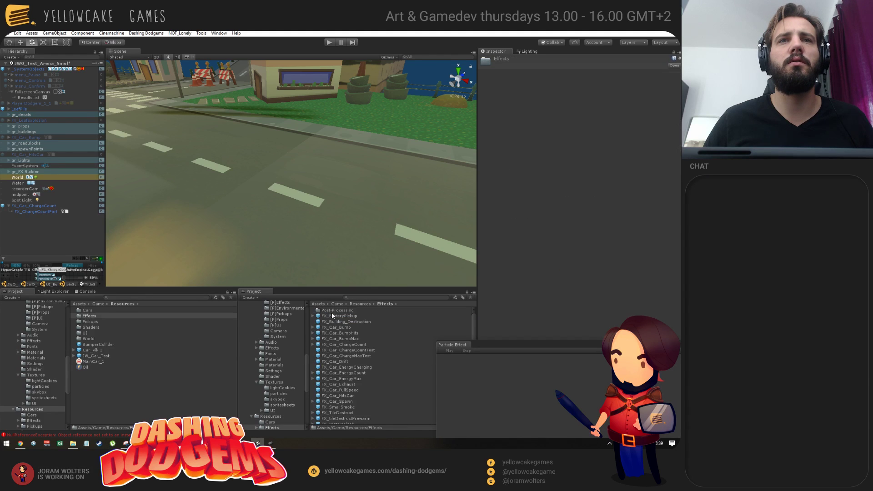
click(93, 361)
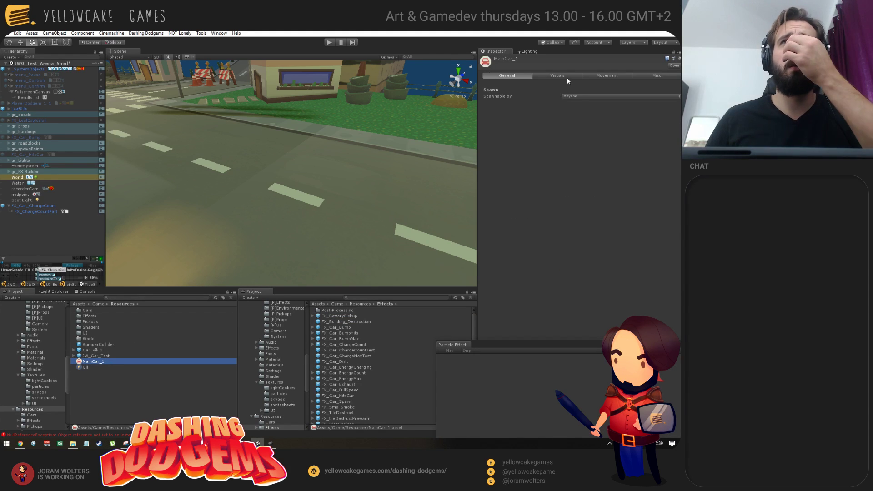
click(567, 78)
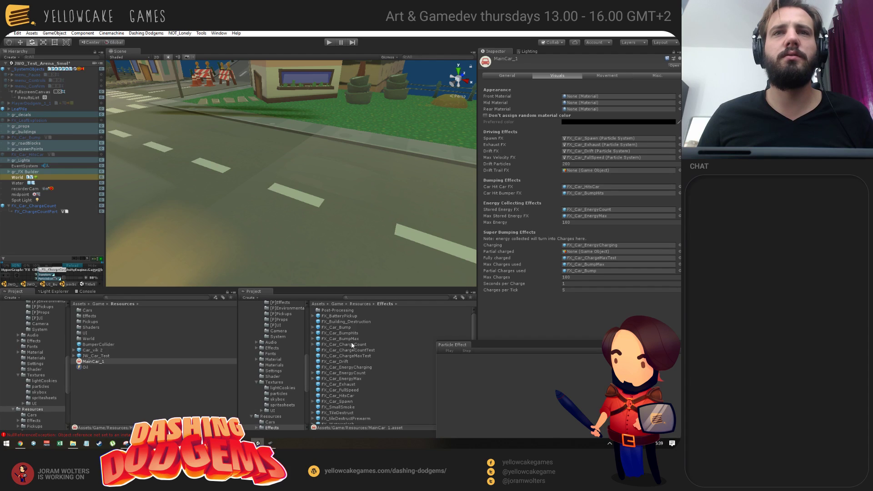
drag(351, 345, 358, 343)
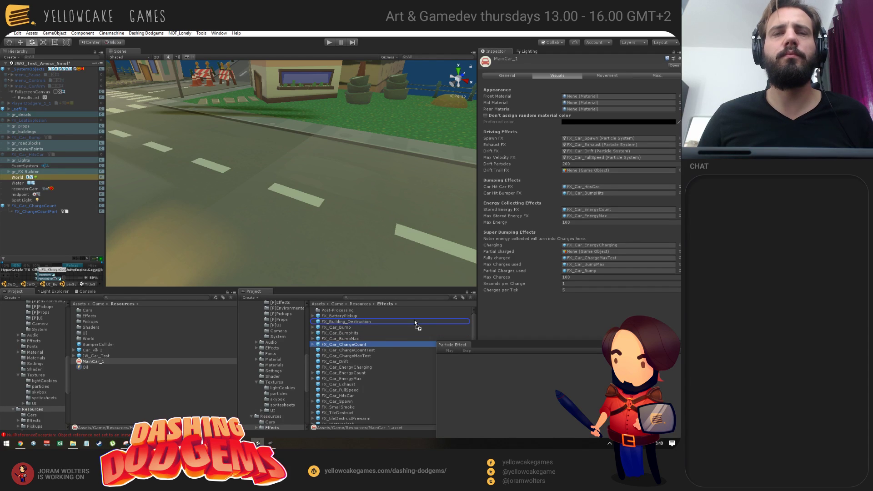
drag(414, 321, 581, 251)
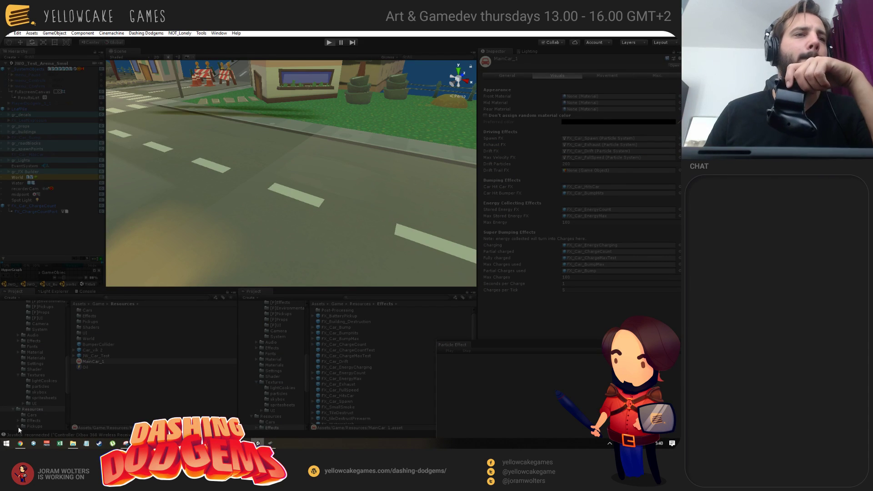
Step: Switch to the Twitch channel page in the browser
key(alt+Tab)
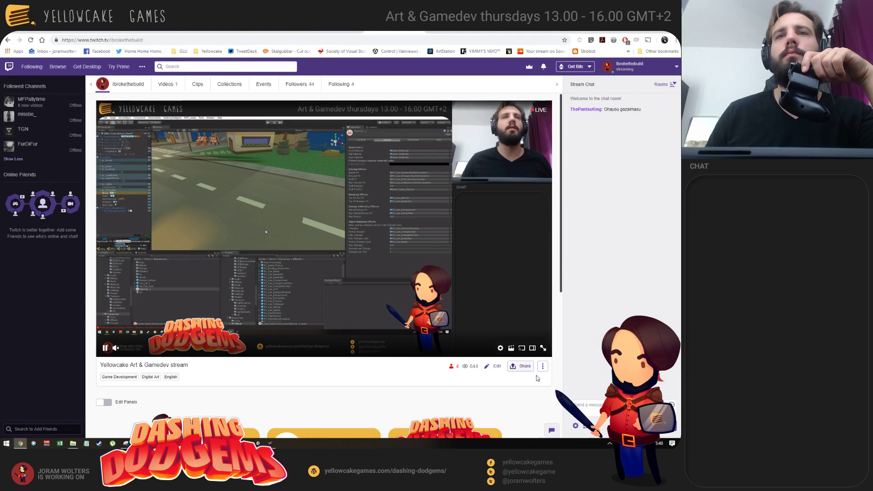
Step: Switch back to Unity and stop the running game
key(alt+Tab)
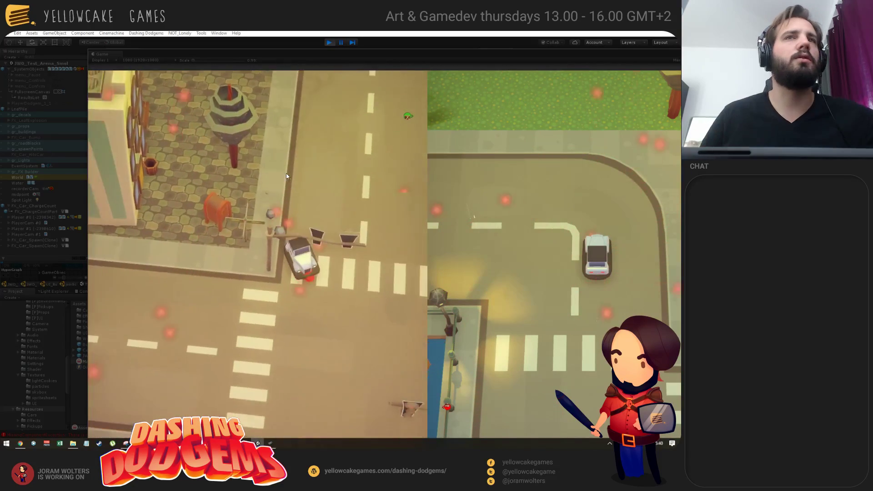
click(329, 42)
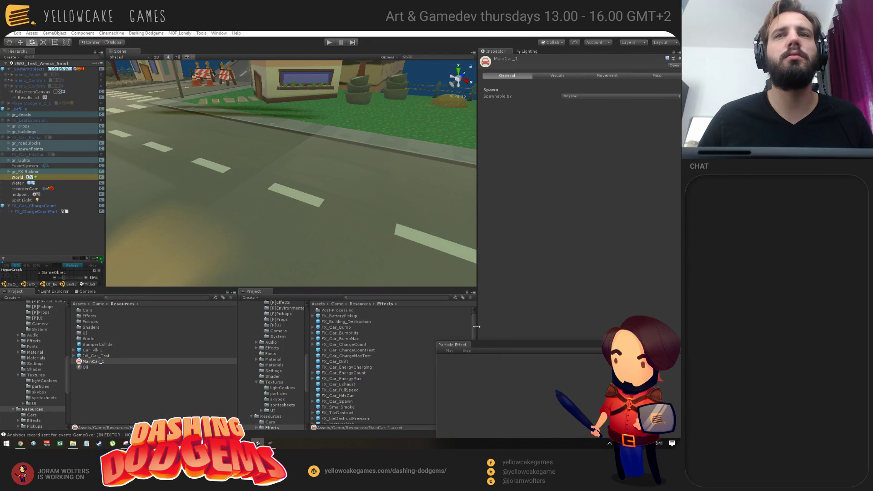
Step: Set FX_ChargeCountPart's Rate over Time to 5, Start Lifetime to 2 and Start Size to 0.06, and apply the changes to the prefab
drag(563, 348, 451, 130)
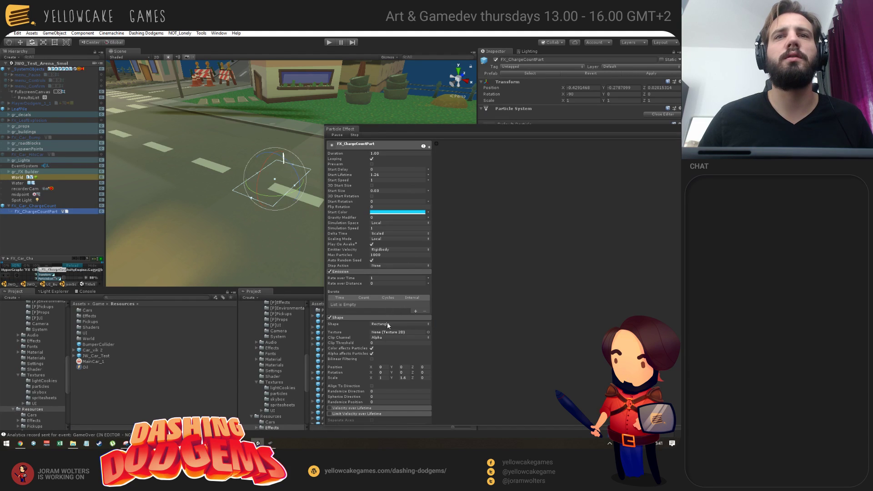
click(380, 279)
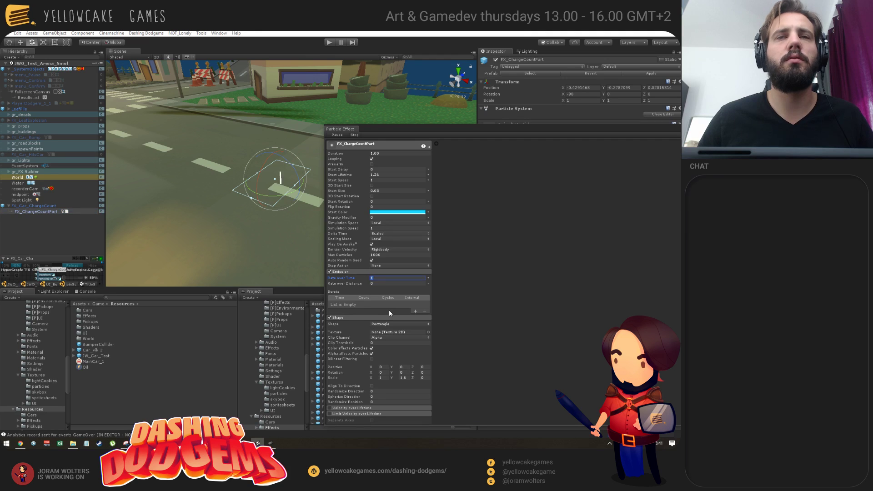
text(5)
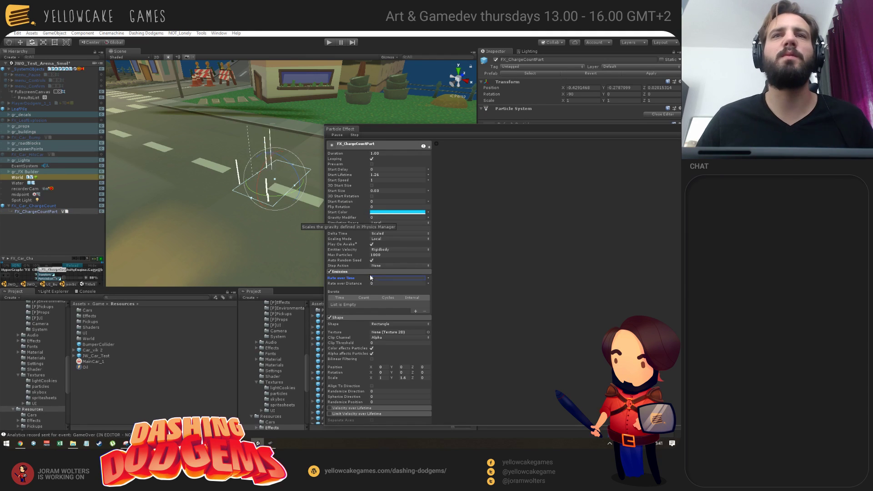
click(371, 291)
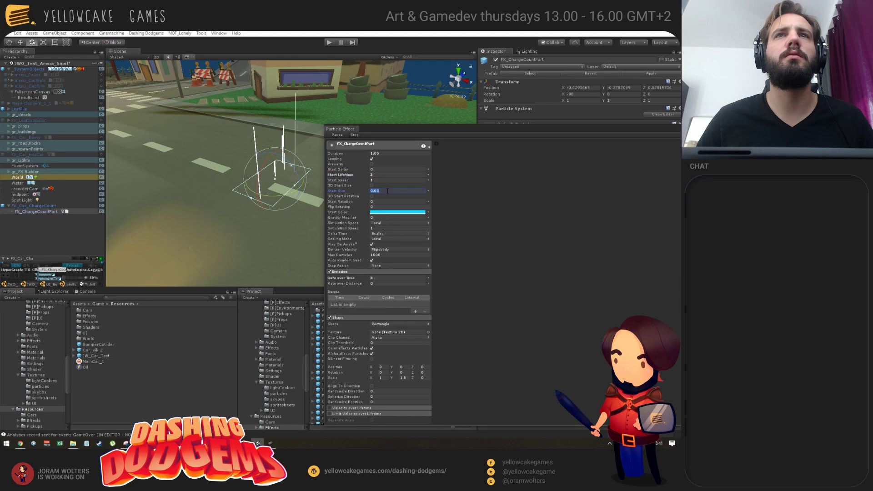
drag(364, 189, 365, 190)
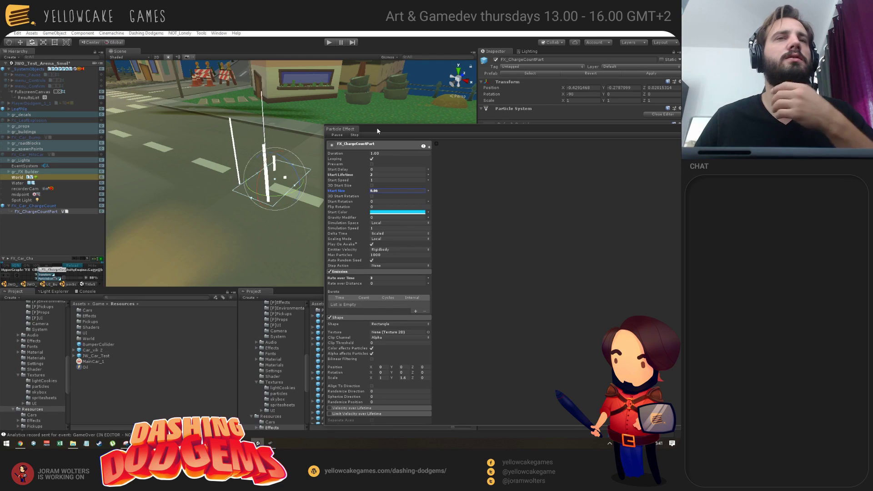
click(261, 31)
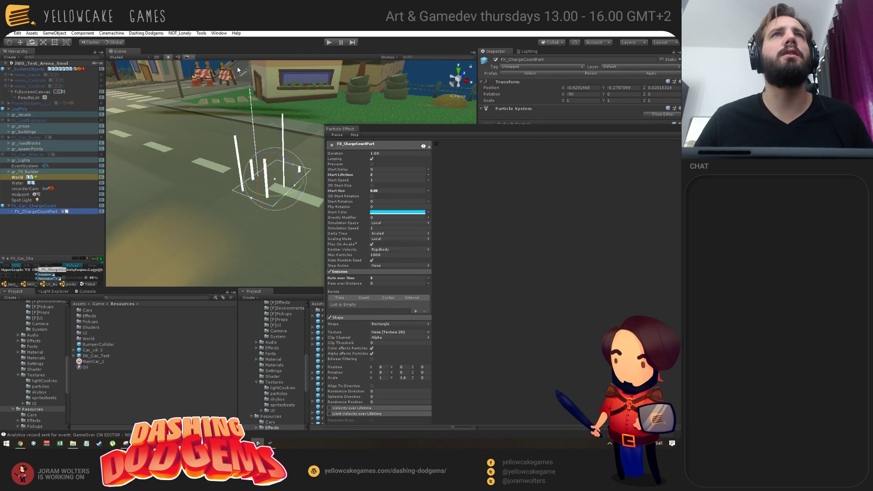
click(651, 73)
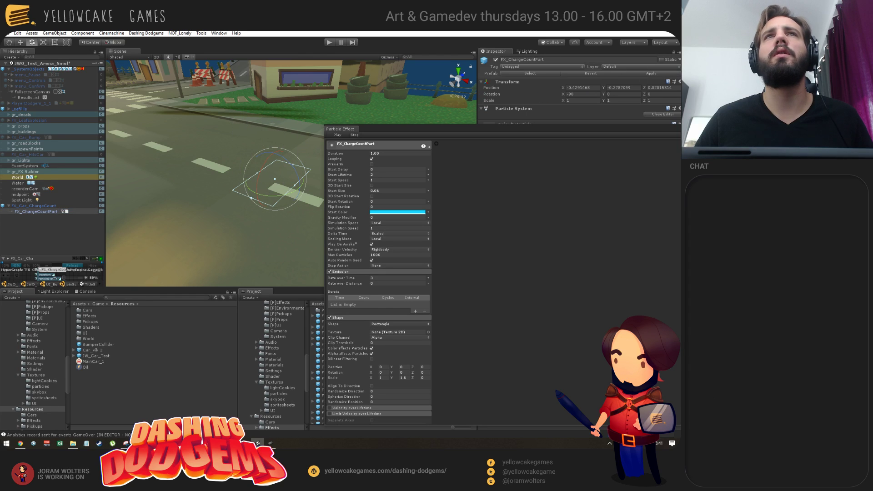
Step: Run the game to check the enlarged charge particles near the cars, and stop it again
click(330, 43)
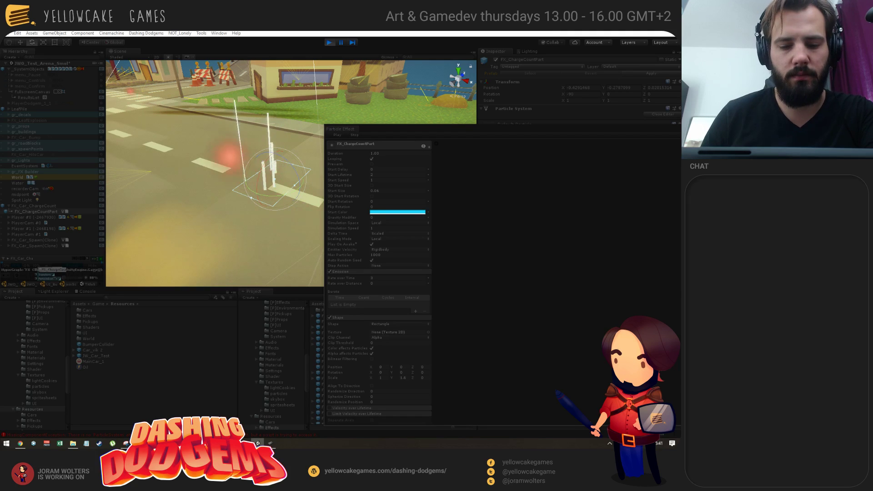
drag(681, 34, 351, 48)
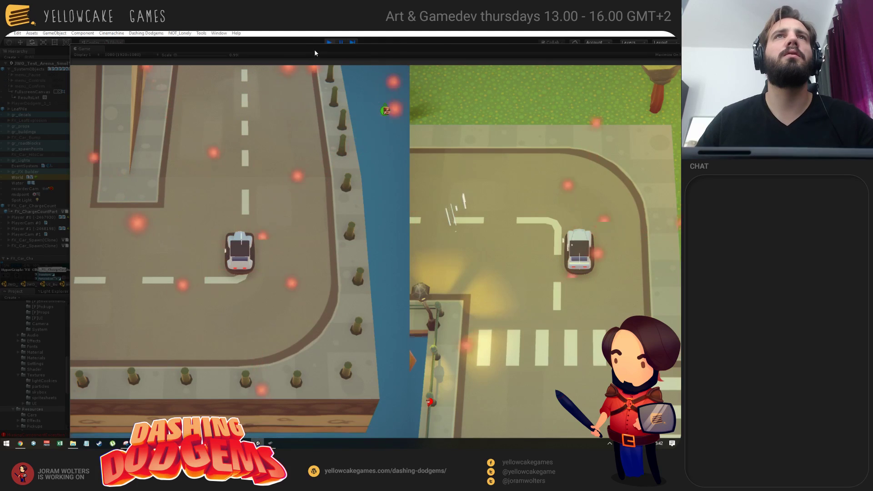
drag(316, 49, 412, 156)
click(385, 135)
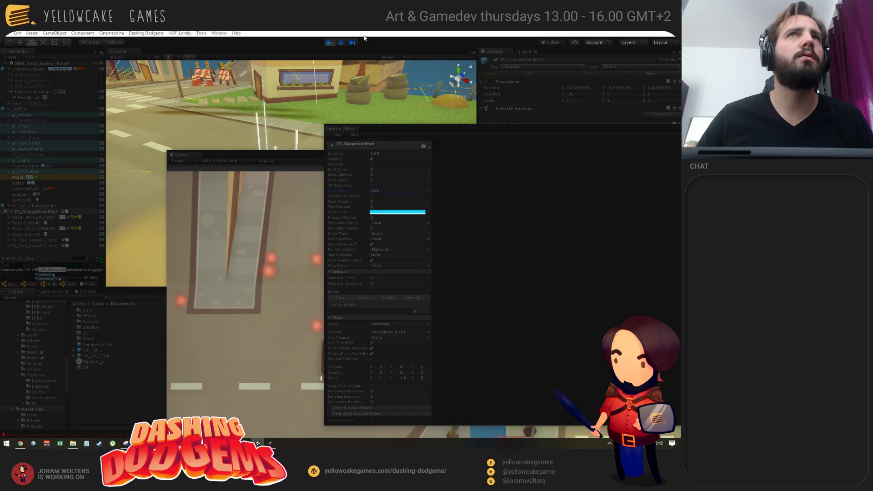
click(330, 42)
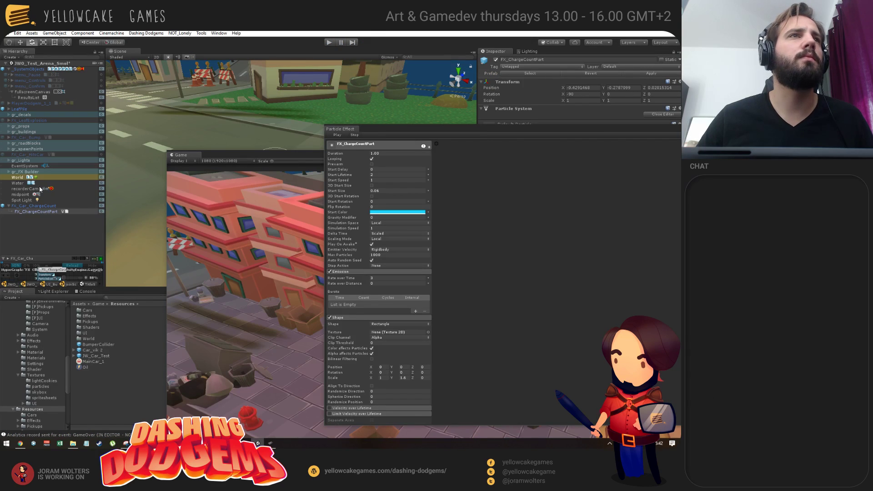
Step: Inspect the Transform of the FX_Car_ChargeCount parent and the components of its FX_ChargeCountPart child
click(32, 206)
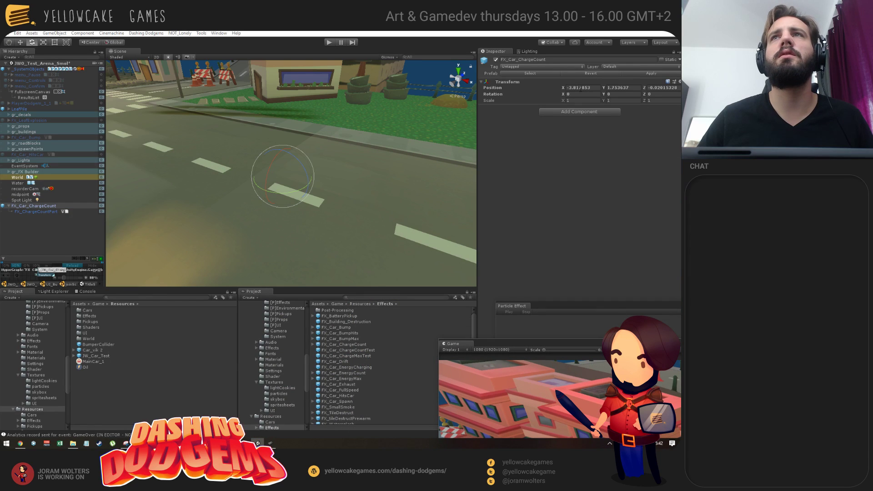
click(581, 88)
click(36, 212)
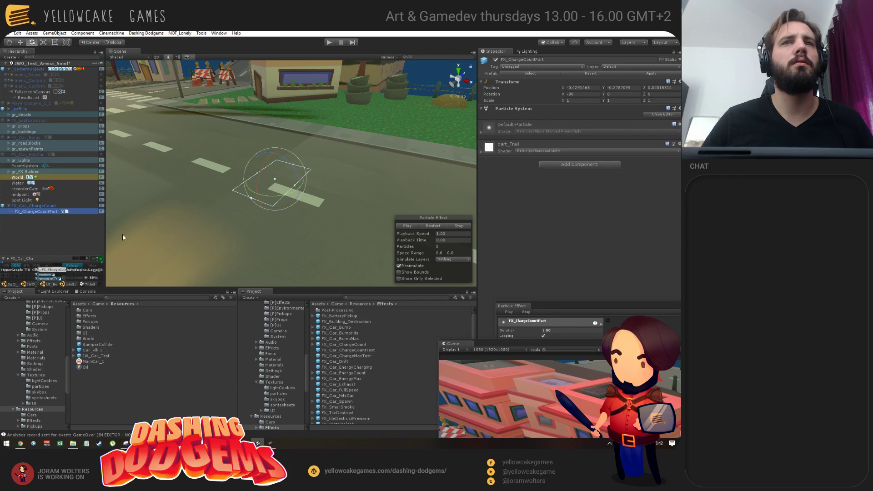
key(F2)
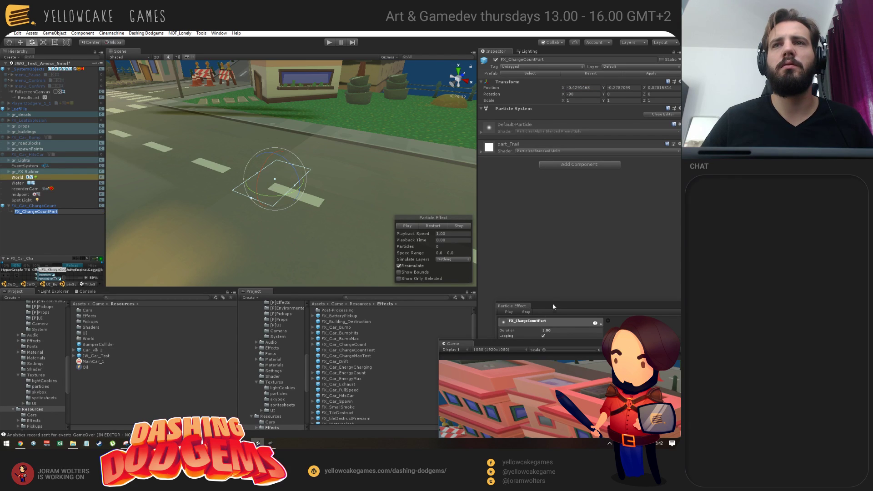
drag(552, 305, 499, 248)
Step: Switch to Sourcetree and examine the experimental branch's recent commits, including the particle code changes in Player.cs
key(alt+Tab)
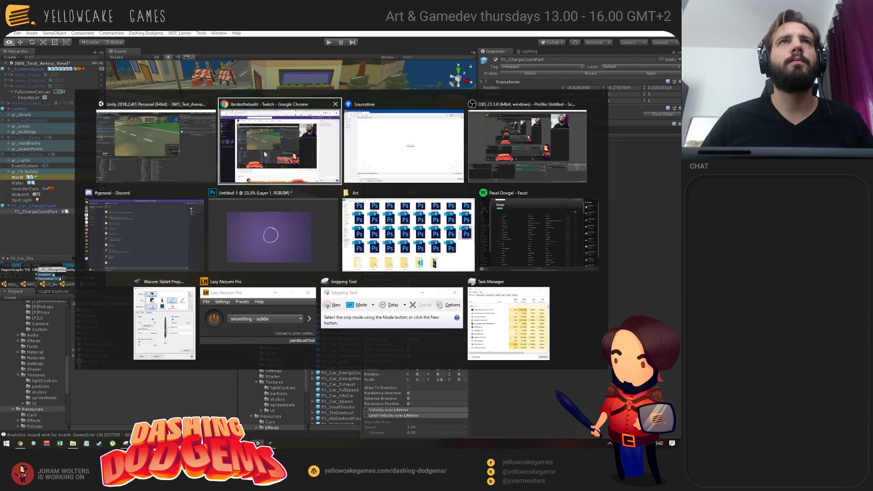
key(alt+Tab)
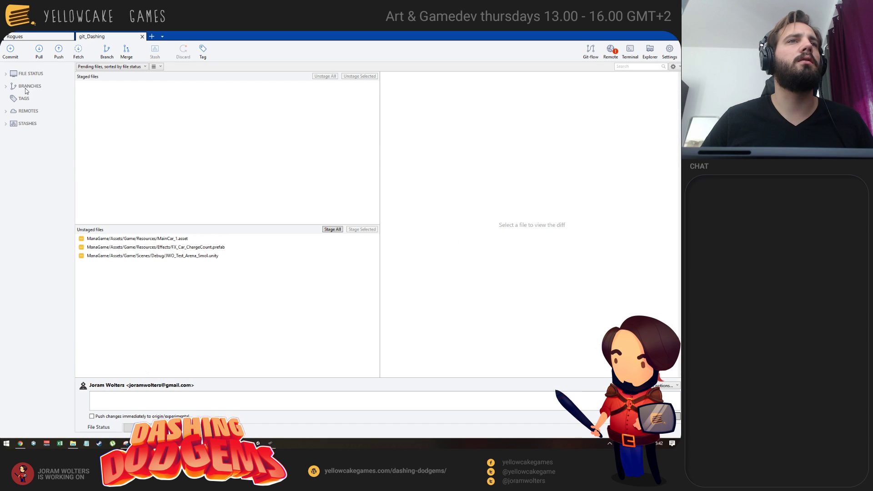
click(29, 87)
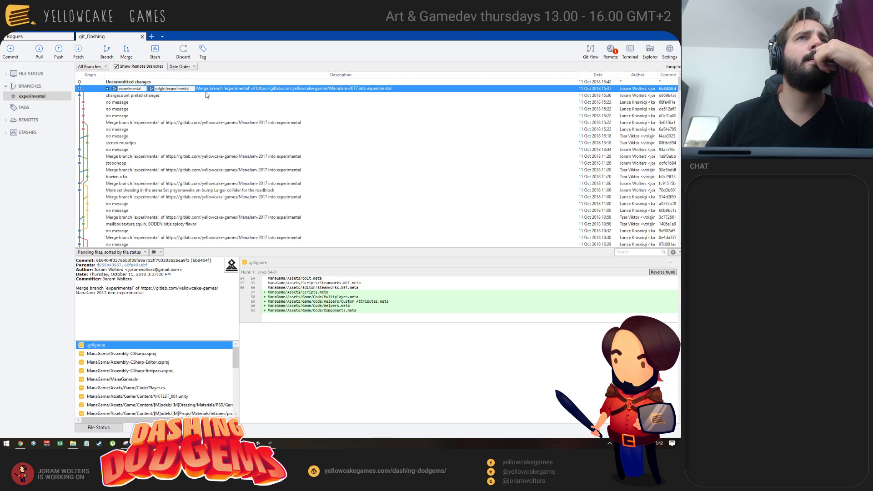
click(148, 96)
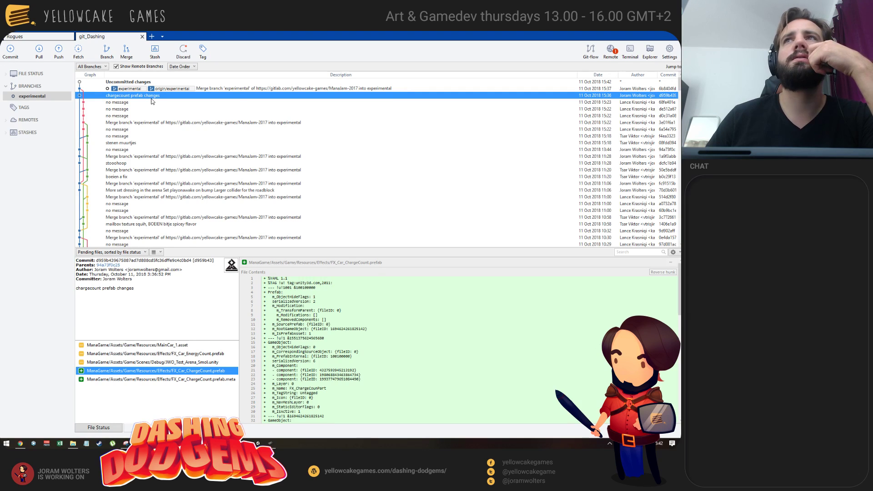
click(131, 104)
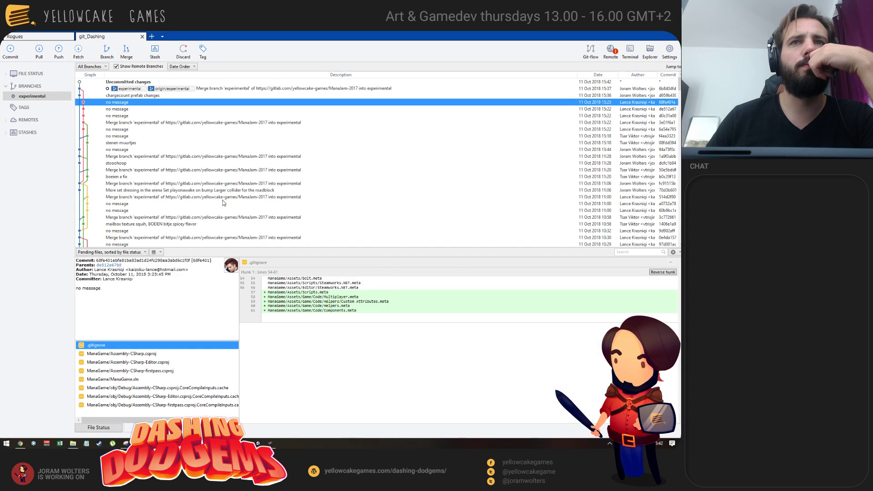
click(118, 109)
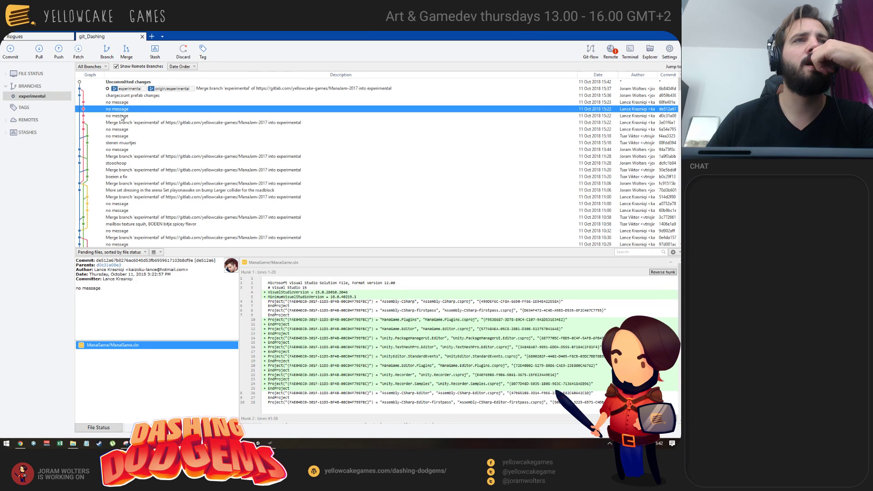
click(121, 116)
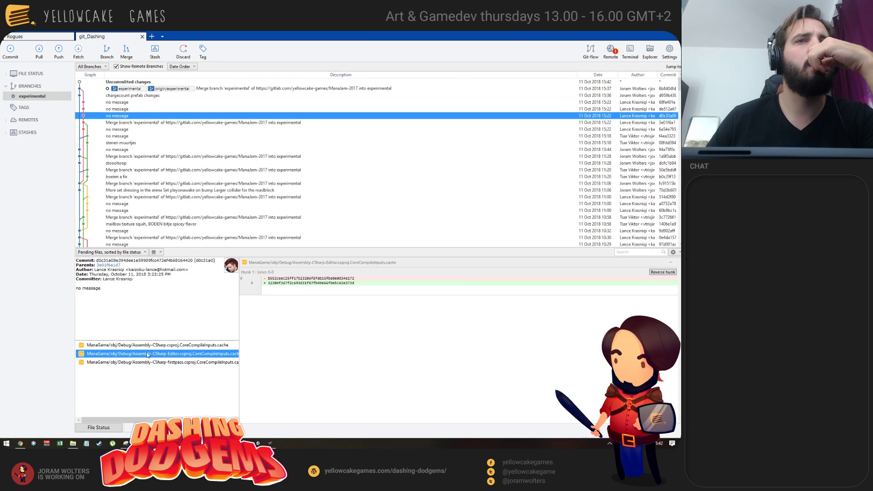
drag(238, 344, 318, 345)
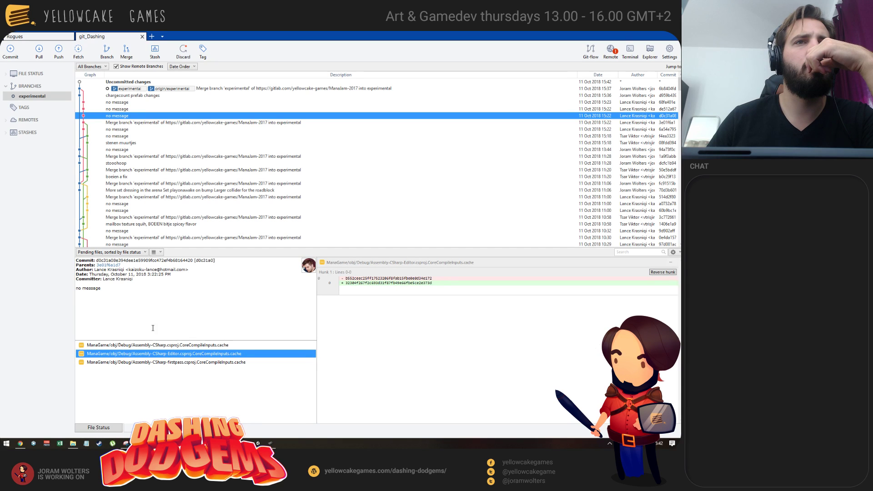
click(108, 123)
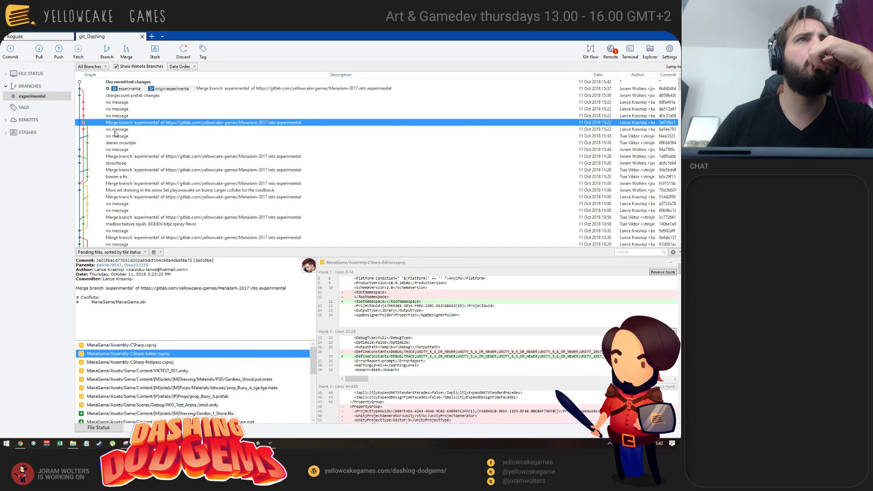
key(Down)
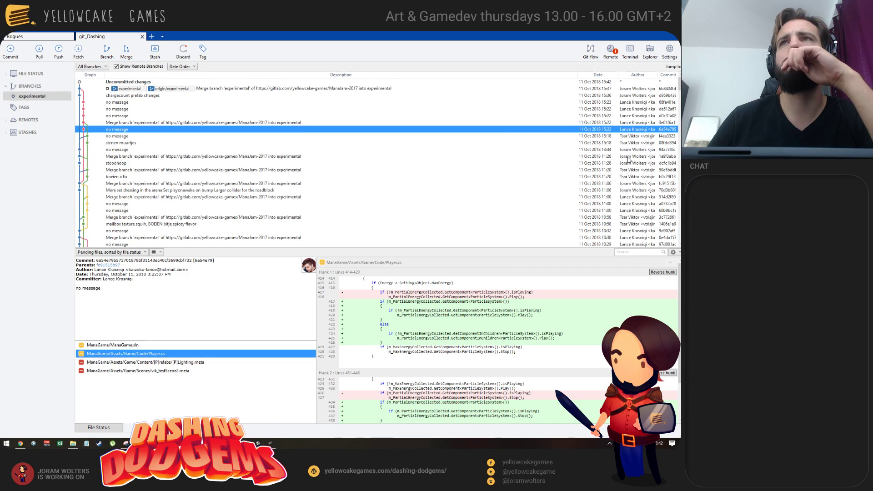
click(285, 89)
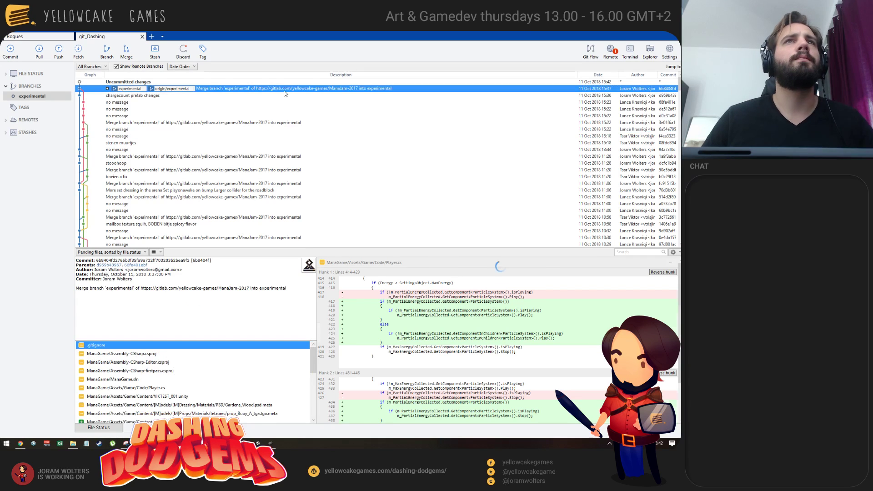
Step: Switch back to Unity and test the charge particles in the running game once more, stopping it when done
key(alt+Tab)
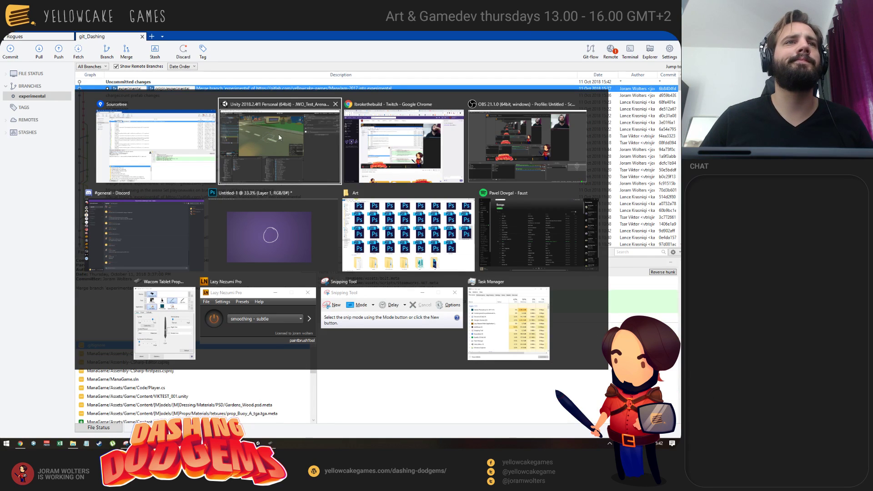
click(300, 154)
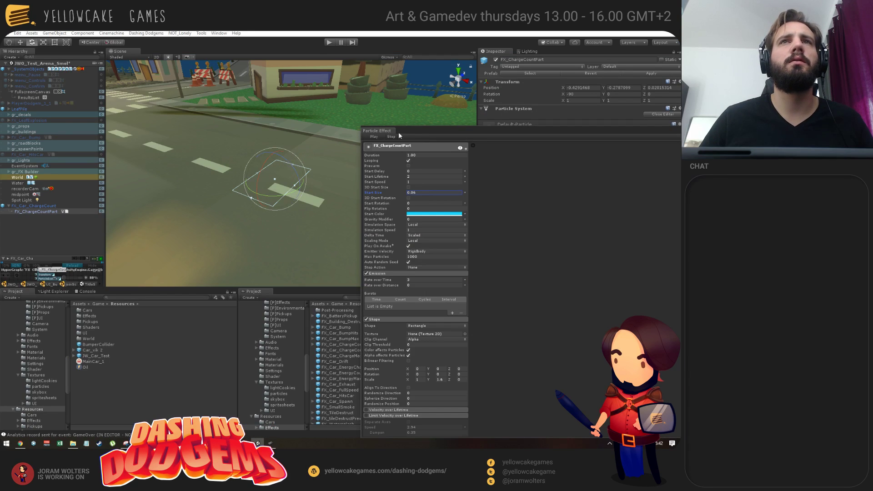
drag(398, 132, 386, 207)
click(330, 42)
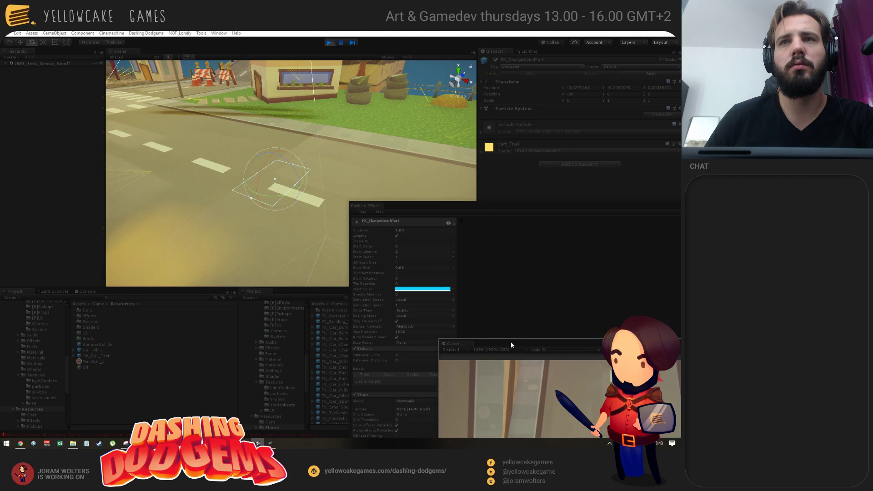
drag(511, 342, 228, 97)
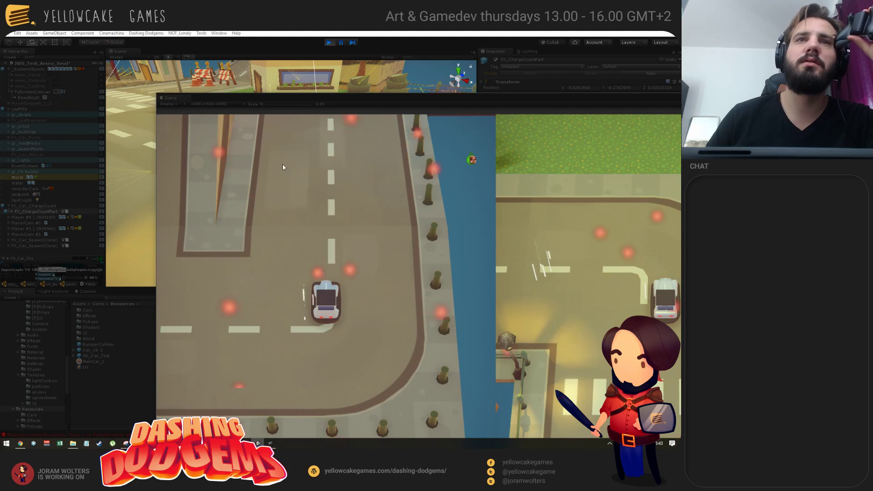
drag(327, 96, 327, 113)
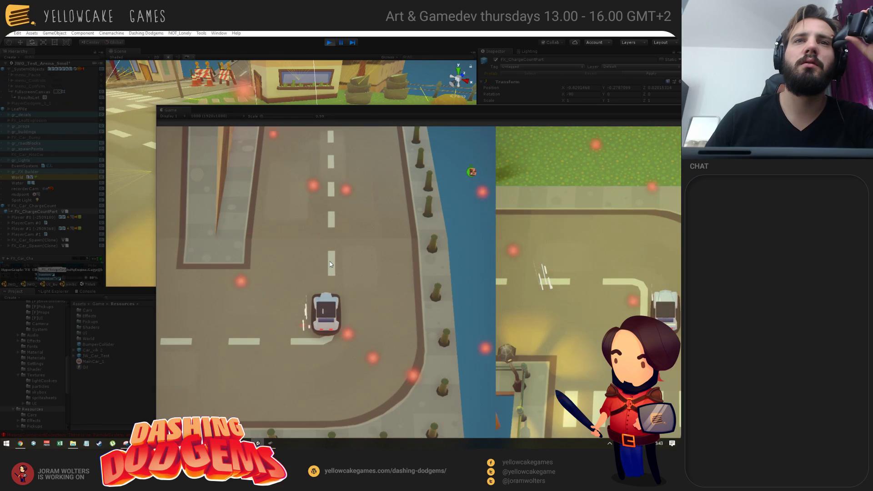
click(329, 43)
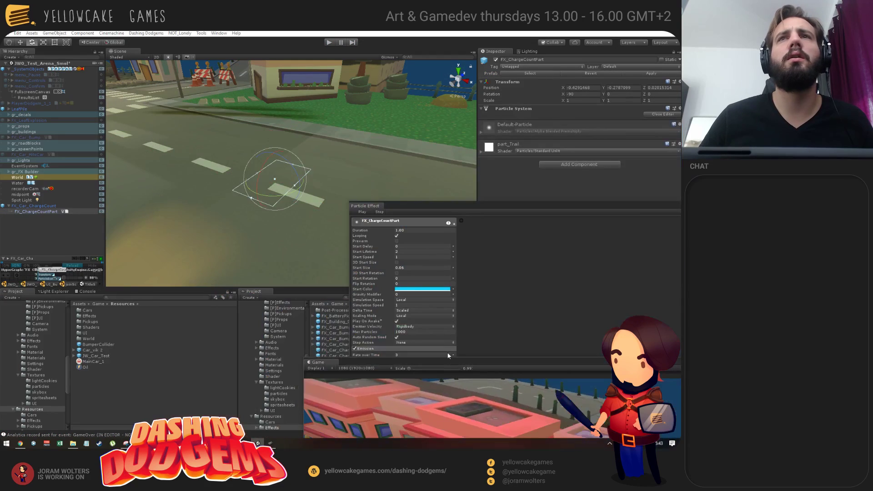
Step: Inspect the FX_ChargeCountPart particle settings, including Emission and Shape, keeping the emitter shape as Rectangle
drag(417, 204, 425, 340)
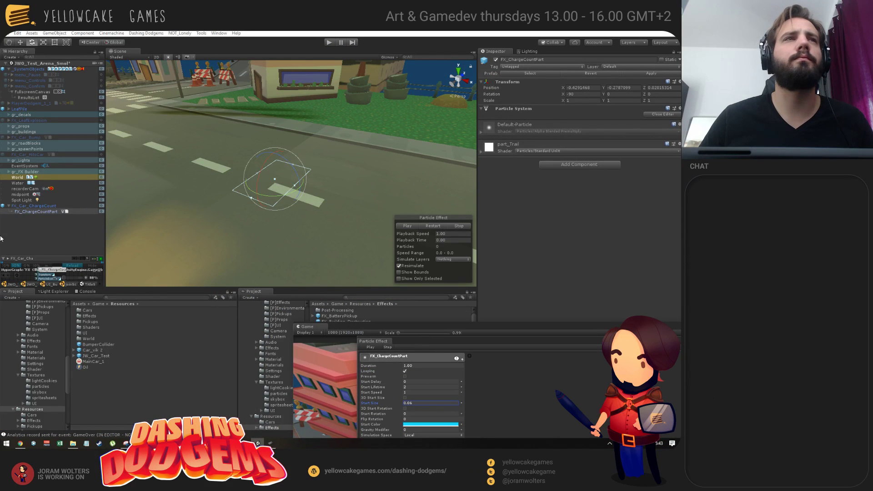
click(23, 212)
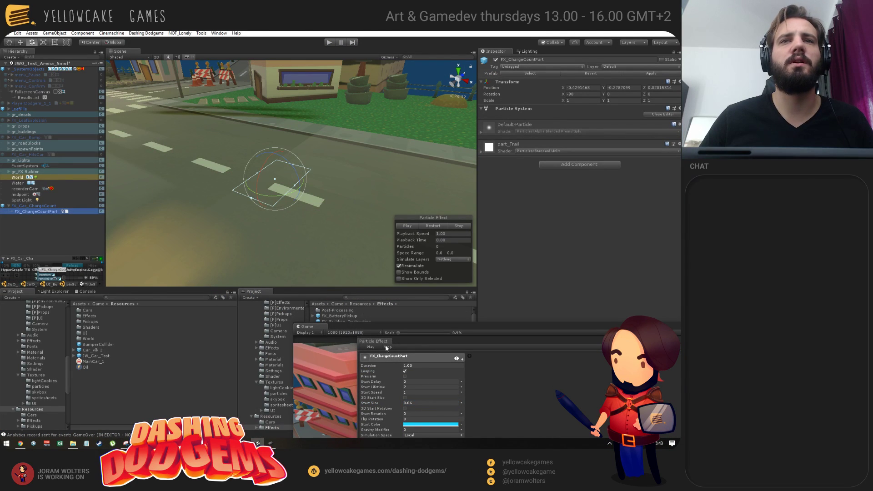
drag(407, 343, 362, 186)
scroll(393, 383, down, 3)
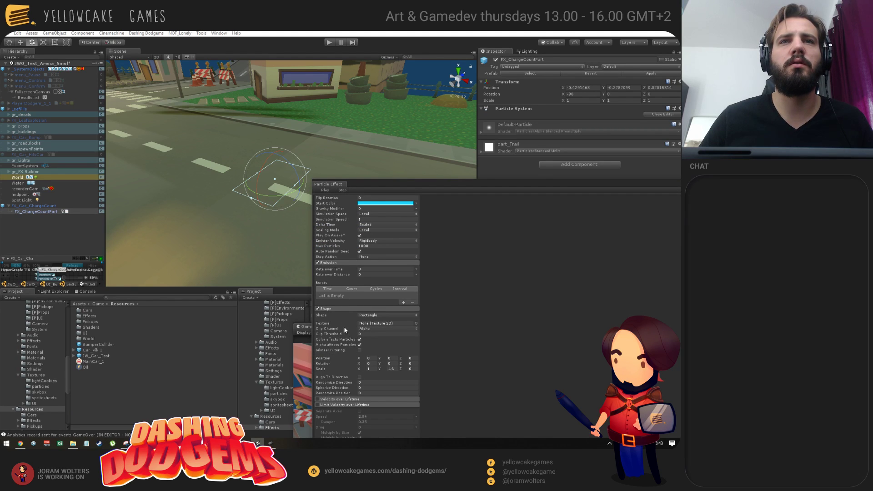
scroll(355, 329, down, 1)
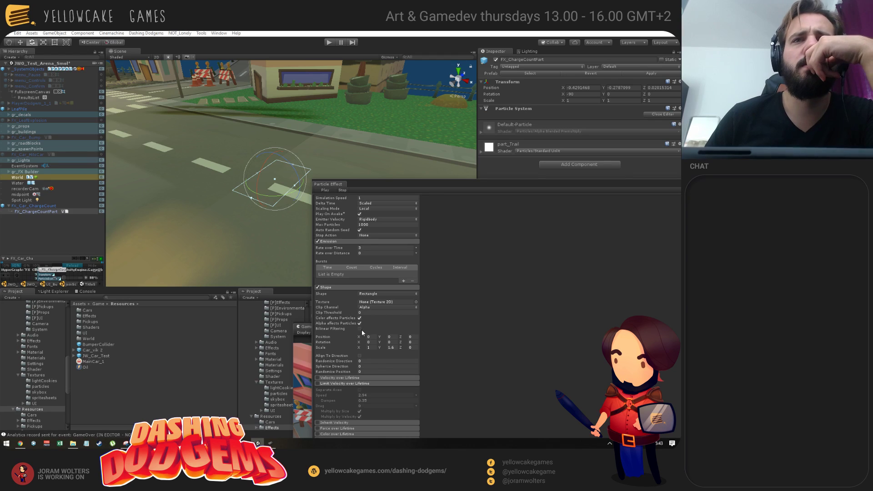
click(373, 295)
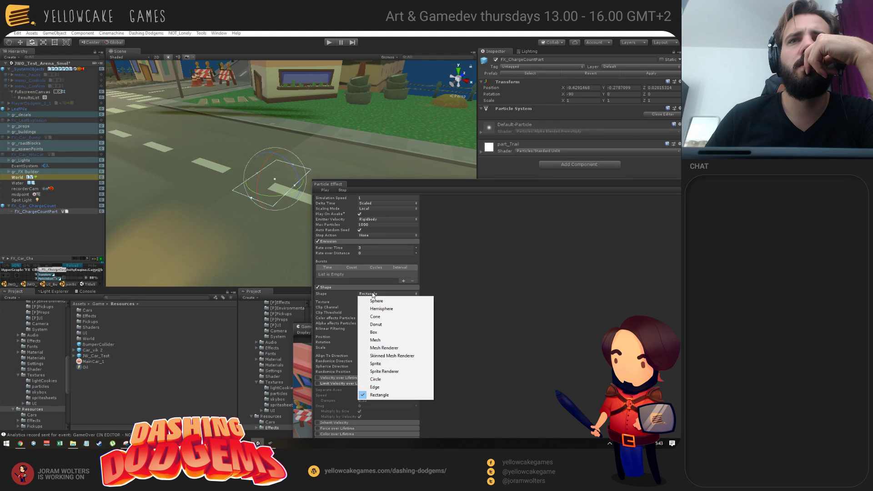
click(388, 395)
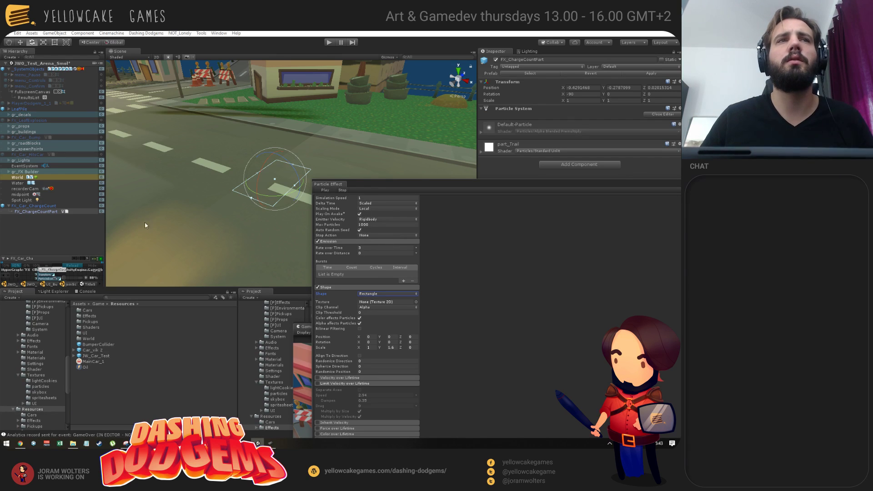
Step: Reset the FX_ChargeCountPart child's position to 0, 0, 0
click(36, 211)
click(586, 88)
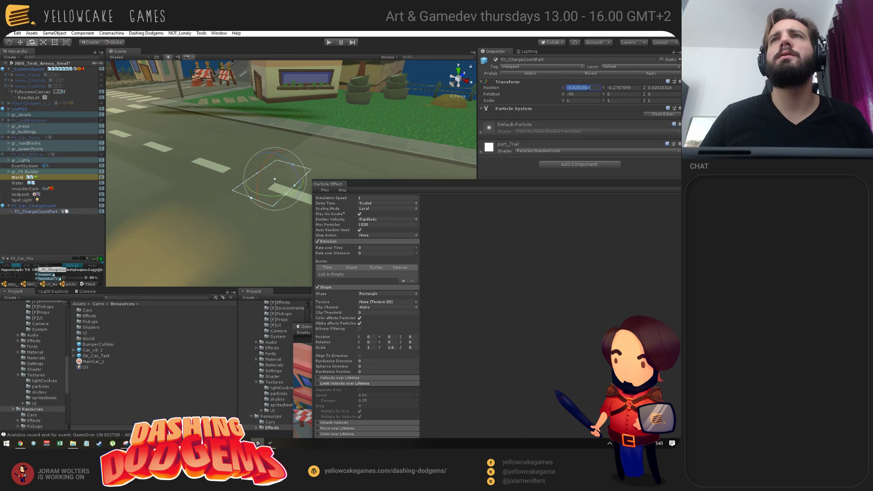
text(0)
key(Tab)
text(0)
key(Tab)
text(0)
key(Tab)
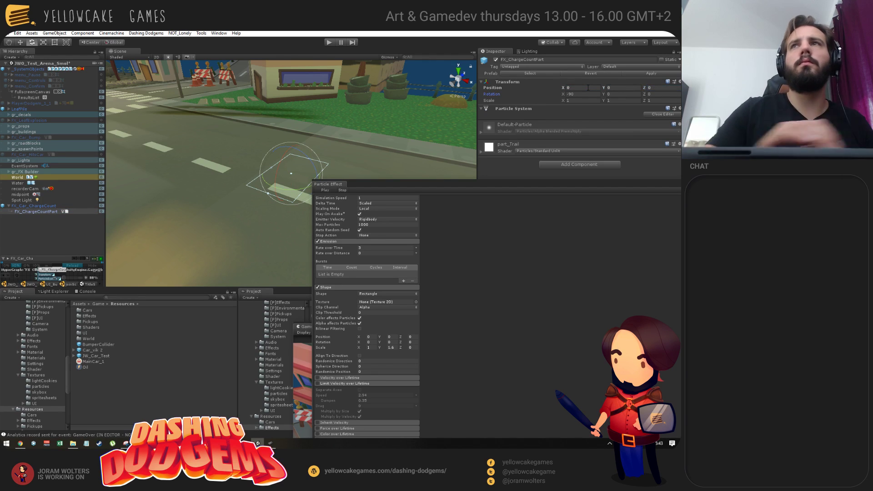
Step: Check the FX_Car_ChargeCount parent's Transform and apply the FX_ChargeCountPart changes to the prefab
click(33, 206)
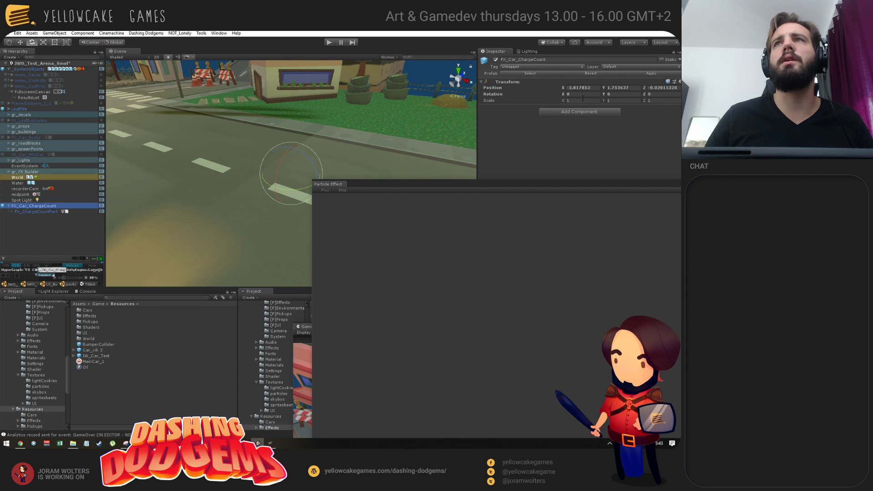
right_drag(368, 167, 327, 153)
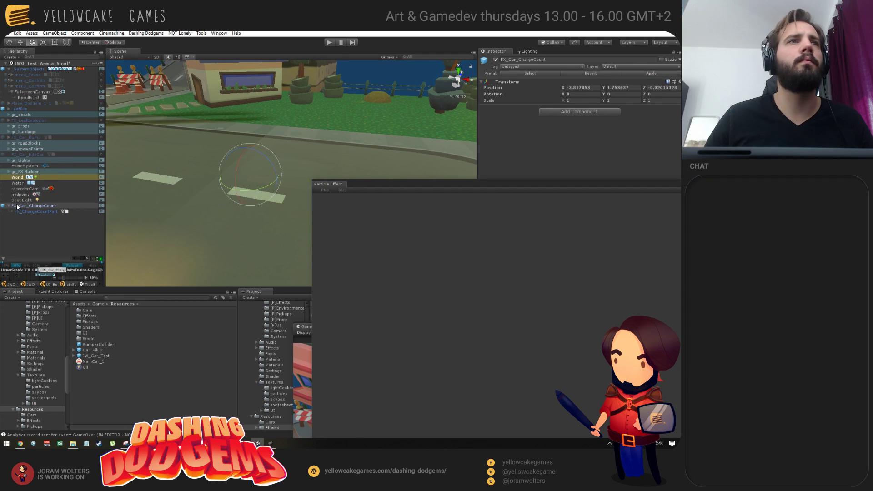
click(37, 211)
click(640, 74)
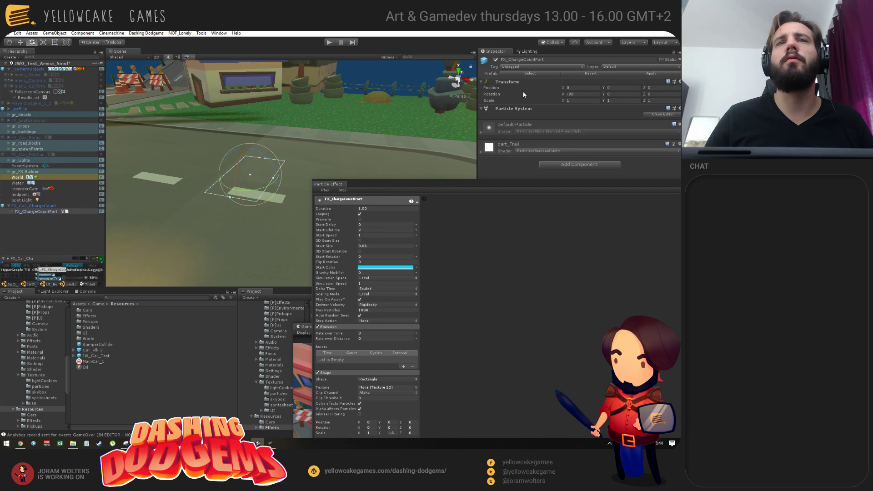
drag(348, 181, 363, 175)
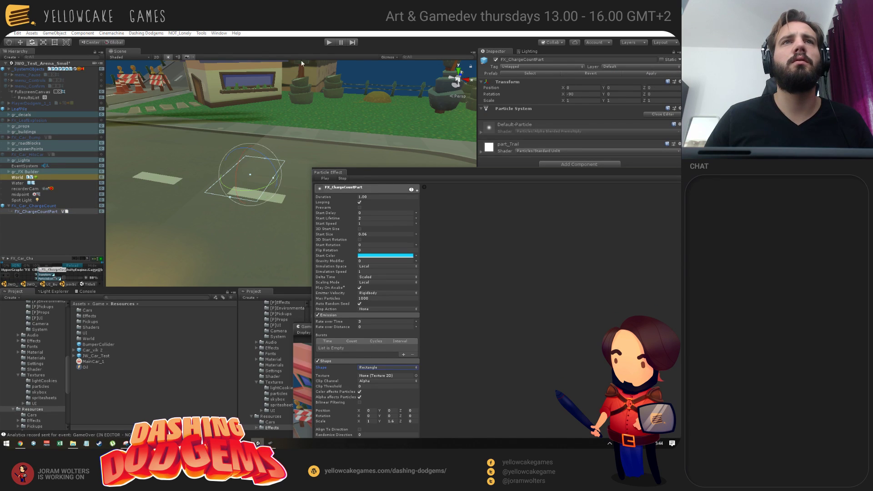
Step: Examine the effect assignments in MainCar_1's Visuals settings, moving the Particle Effect and Game windows out of the way
click(93, 362)
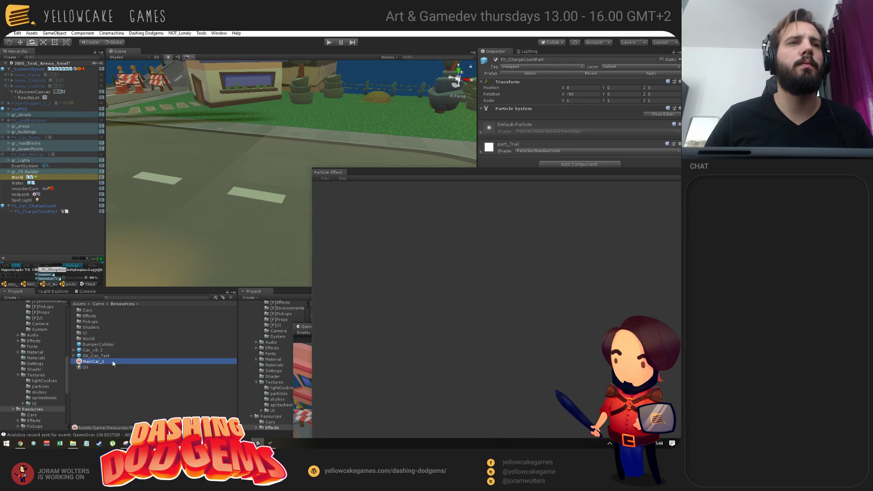
key(XF86AudioLowerVolume)
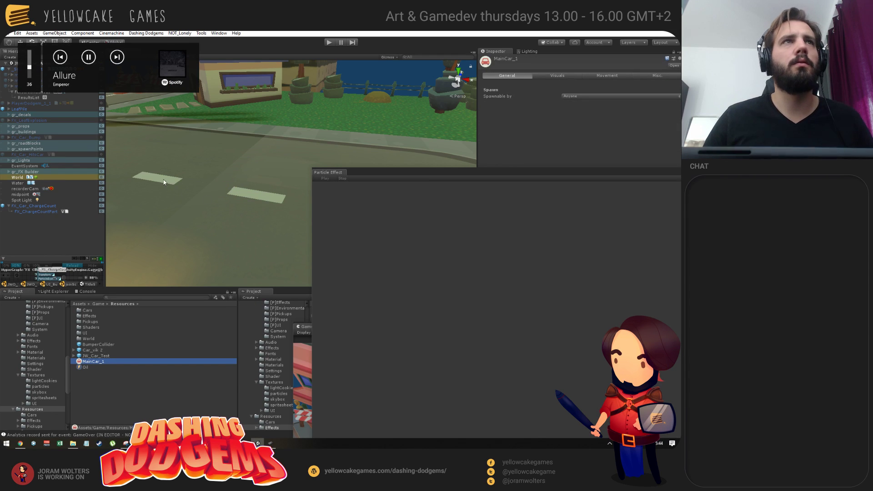
drag(414, 177, 266, 319)
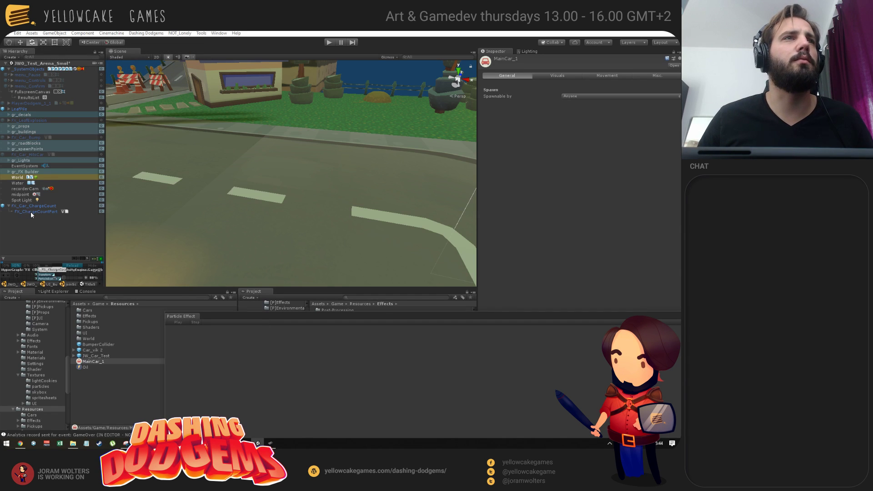
drag(385, 317, 335, 373)
drag(369, 327, 343, 317)
click(557, 75)
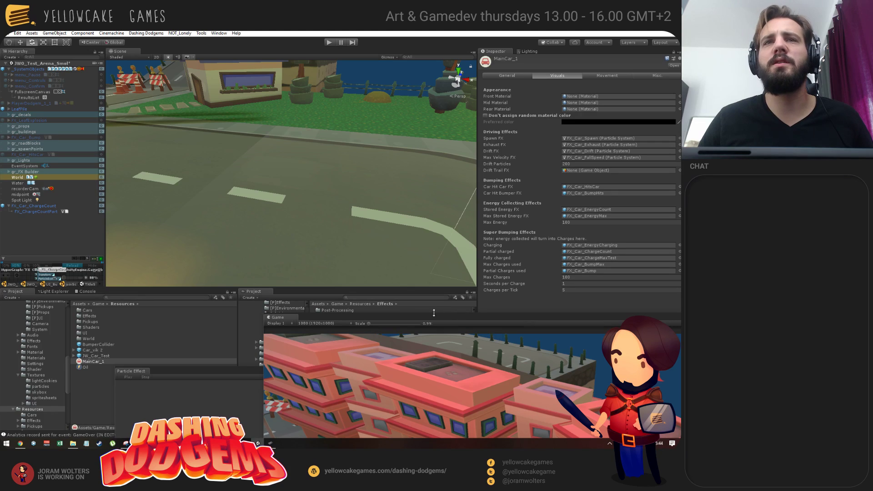
drag(295, 314, 326, 400)
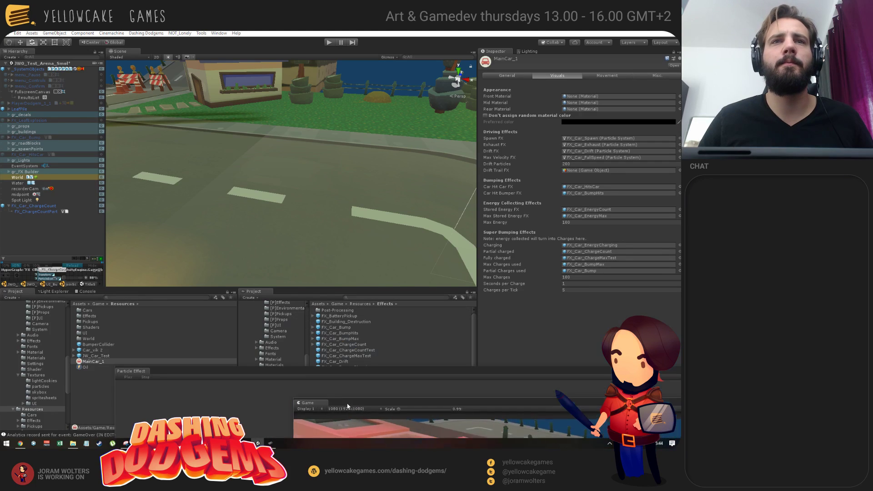
Step: Preview the FX_Car_ChargeCount prefab's particles through a temporary instance placed on the road, and delete that instance
drag(346, 345, 271, 210)
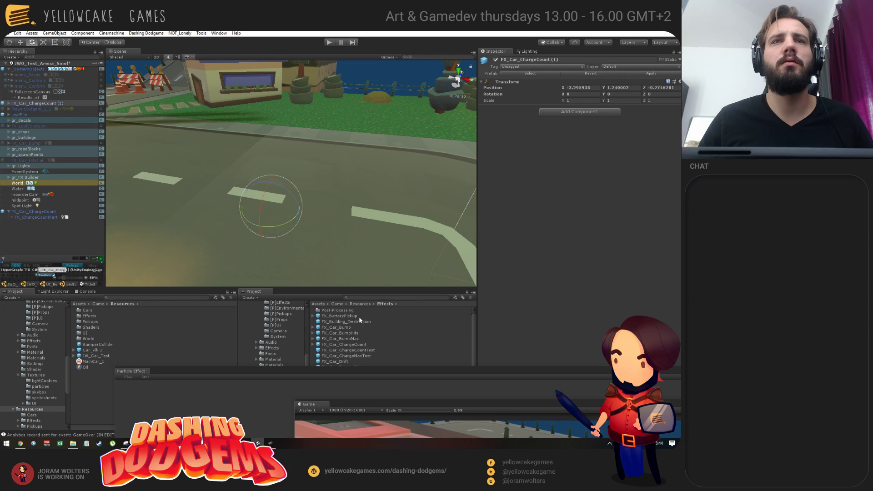
click(8, 104)
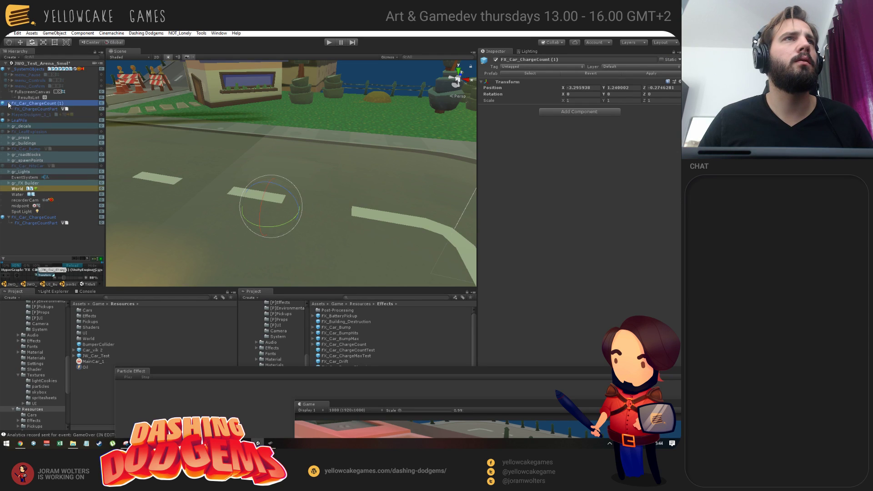
click(35, 109)
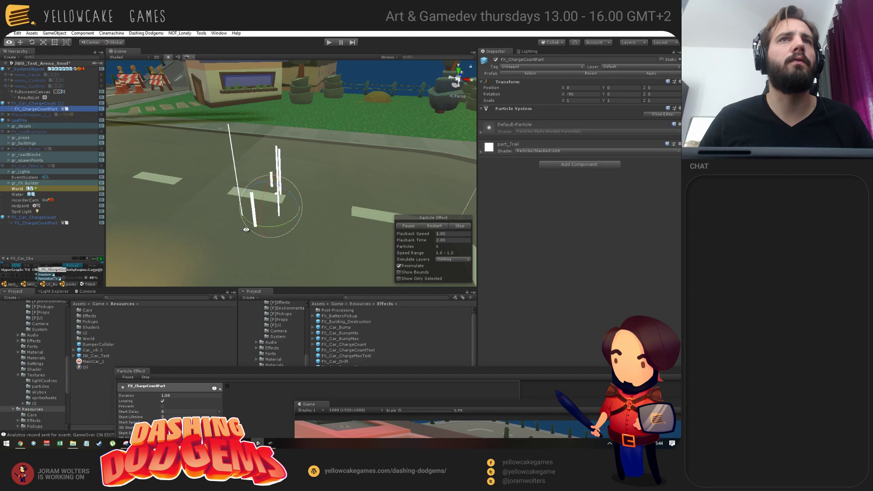
alt+drag(248, 216, 323, 207)
click(38, 104)
key(Delete)
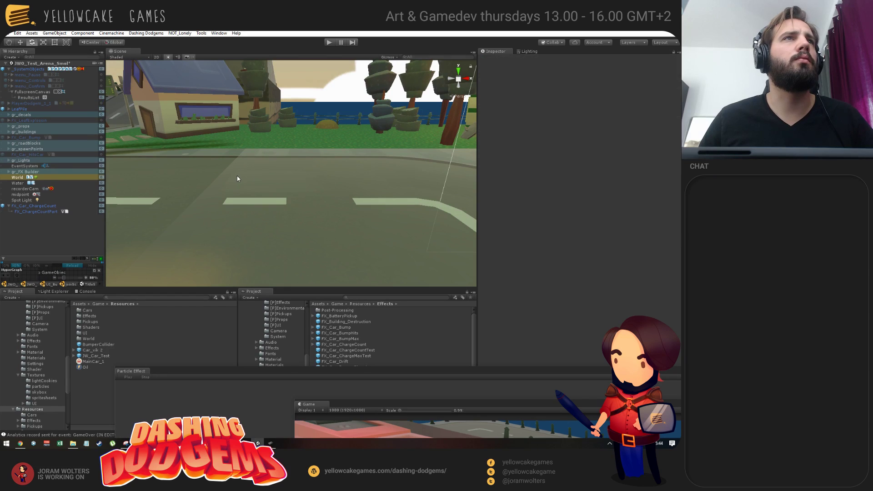
Step: Run the game with the Game view enlarged to test the recentered charge particles, and stop it again
click(137, 361)
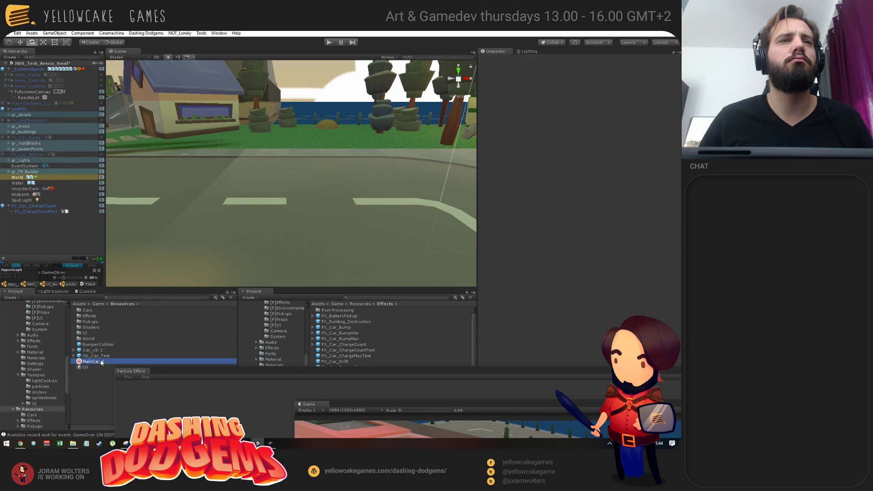
click(330, 43)
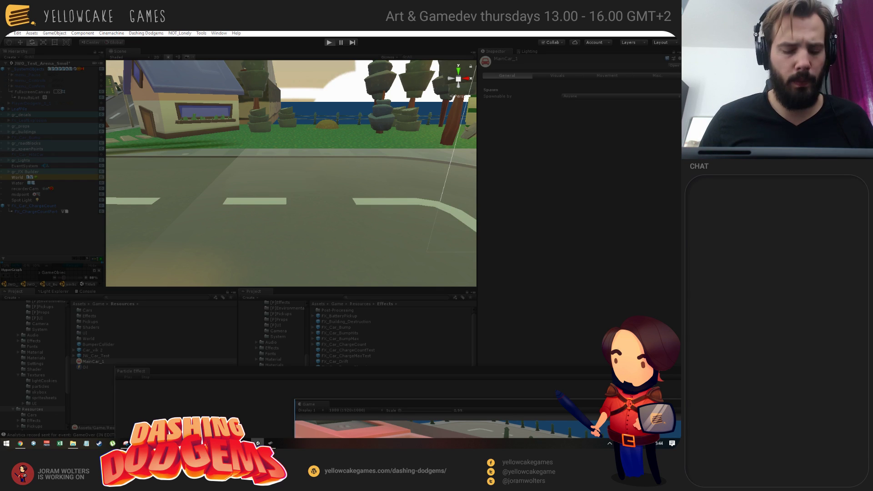
drag(824, 406, 597, 63)
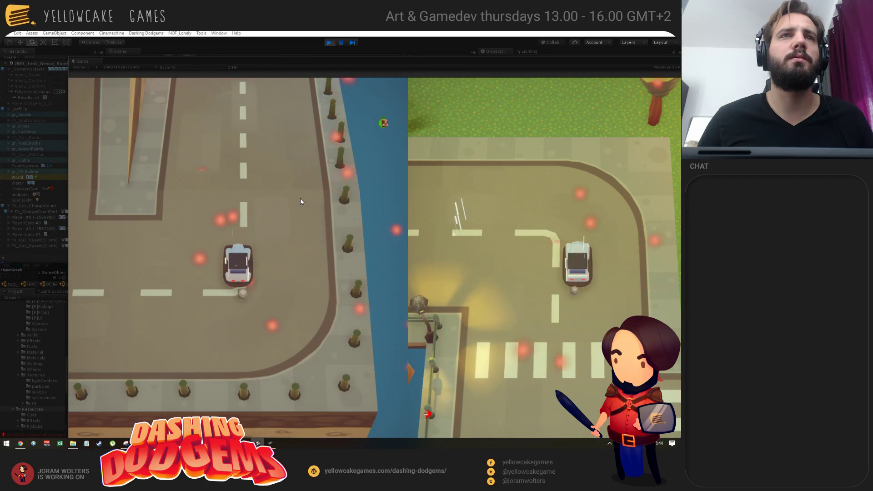
click(331, 43)
Step: Switch to Discord and read the team's new messages in the general channel, then put the window away
key(alt+Tab)
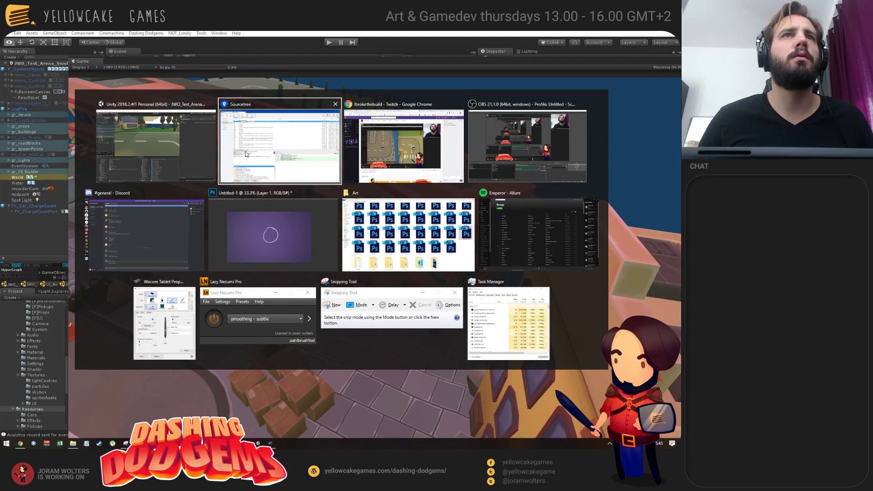
click(168, 229)
drag(318, 329, 637, 34)
click(545, 168)
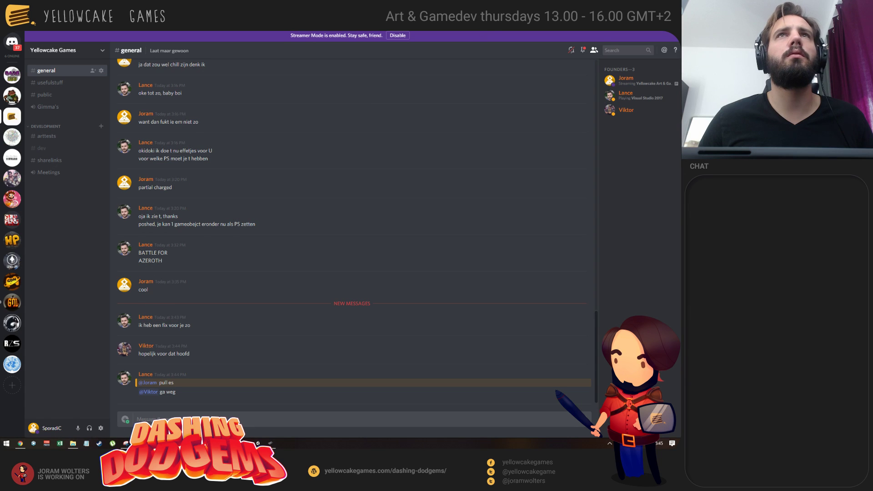
drag(545, 168, 642, 32)
drag(473, 26, 469, 74)
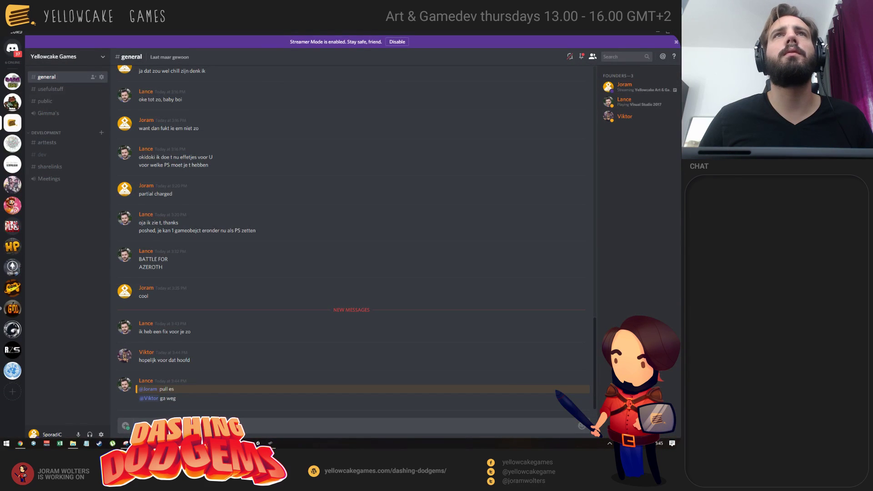
double_click(437, 29)
click(636, 30)
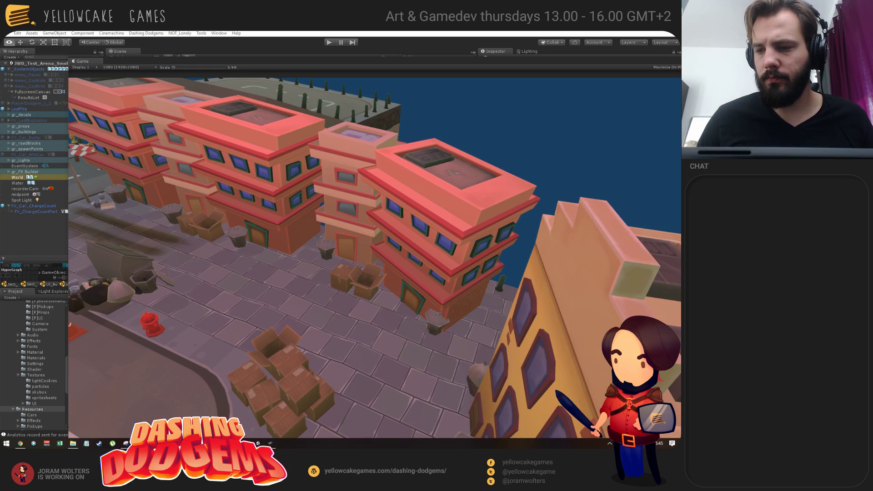
Step: Return to Unity and move the floating Game view aside to uncover the Scene view and Inspector
key(alt+Tab)
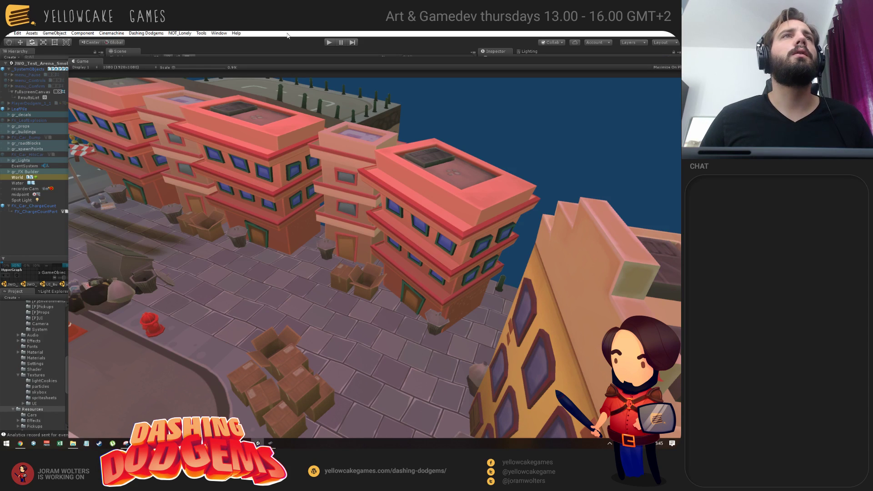
drag(122, 53, 220, 90)
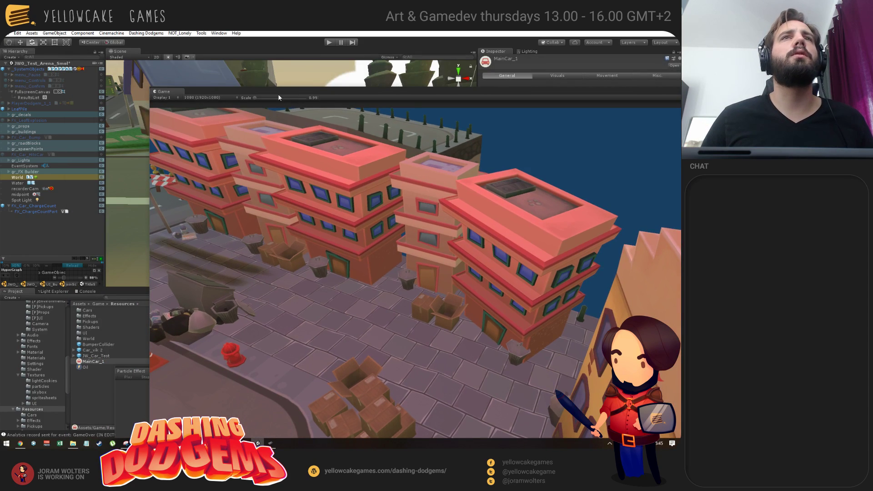
drag(279, 97, 427, 325)
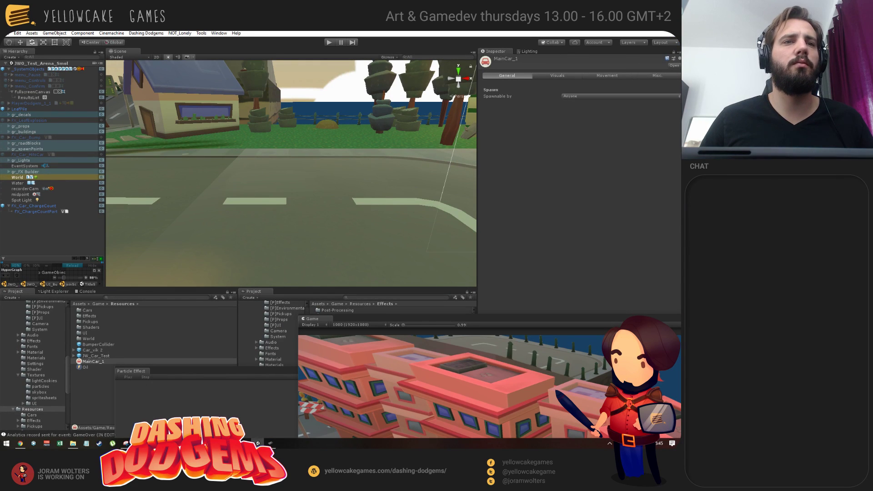
Step: Switch to Sourcetree and review the uncommitted changes in MainCar_1.asset and FX_Car_ChargeCount.prefab
key(alt+Tab)
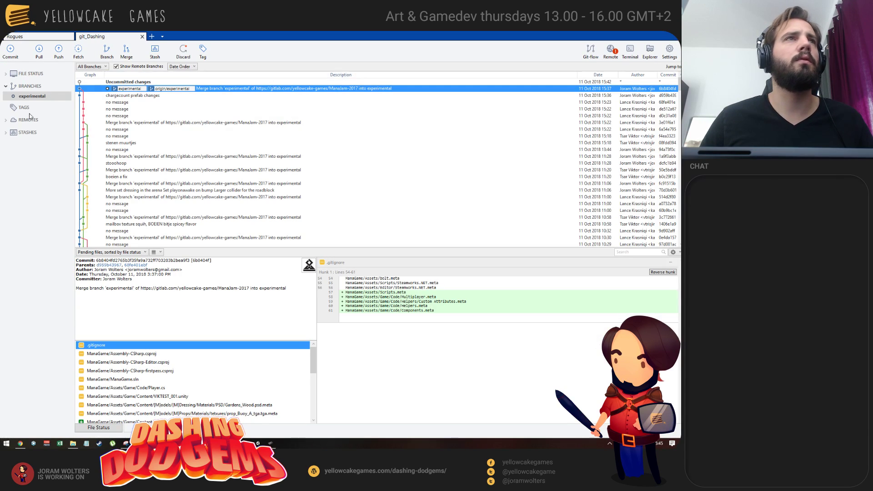
click(10, 50)
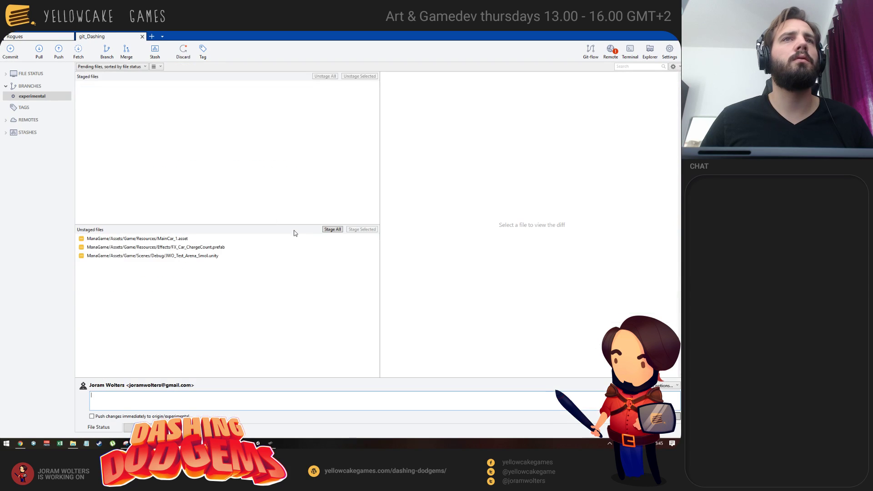
click(184, 248)
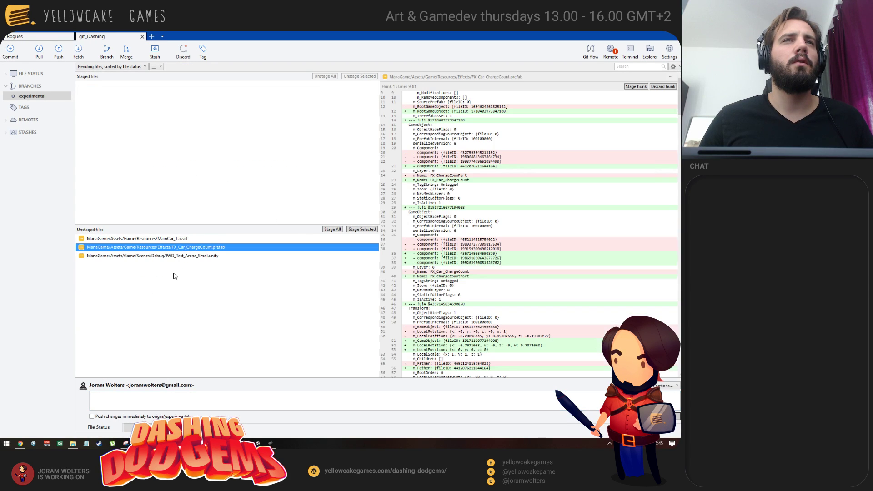
click(176, 240)
click(190, 248)
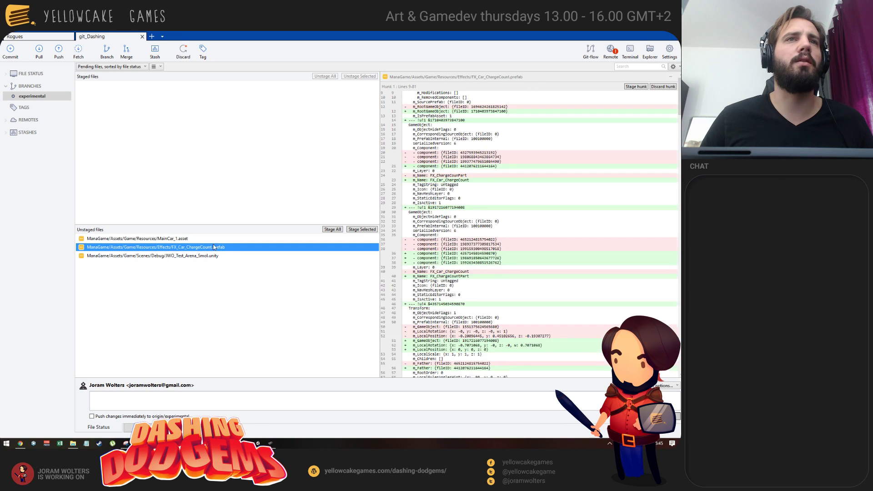
Step: Check the MainCar_1.asset diff, stage all changed files and commit them with the message "should be finie"
click(171, 239)
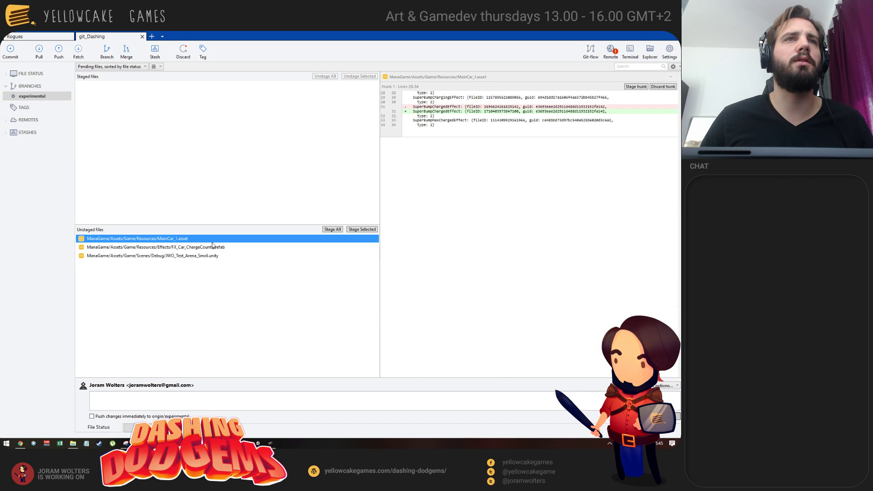
click(177, 392)
text(should be)
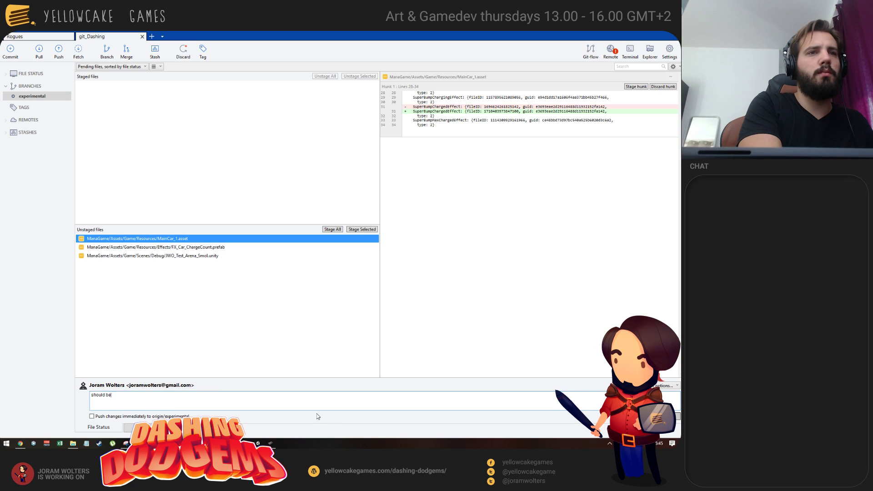
text( finie)
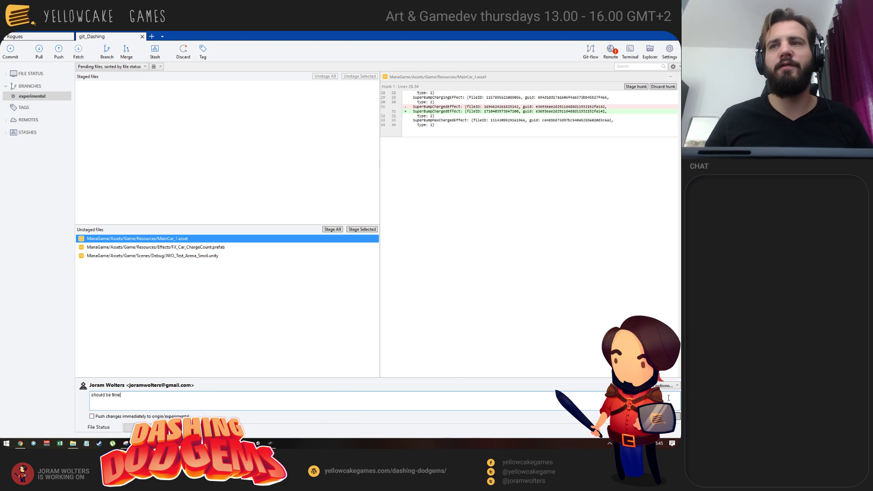
click(333, 230)
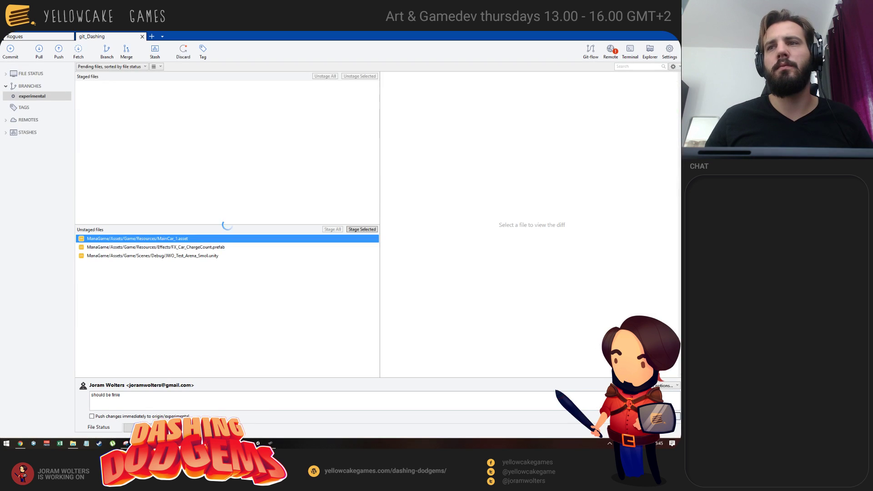
key(ctrl+Return)
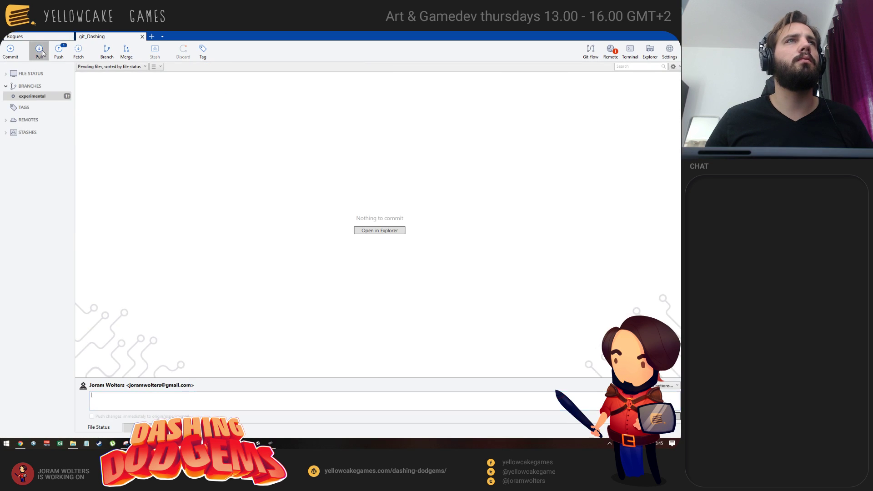
Step: Pull the remote changes with the full output shown, and push the experimental branch to origin
click(39, 51)
click(399, 150)
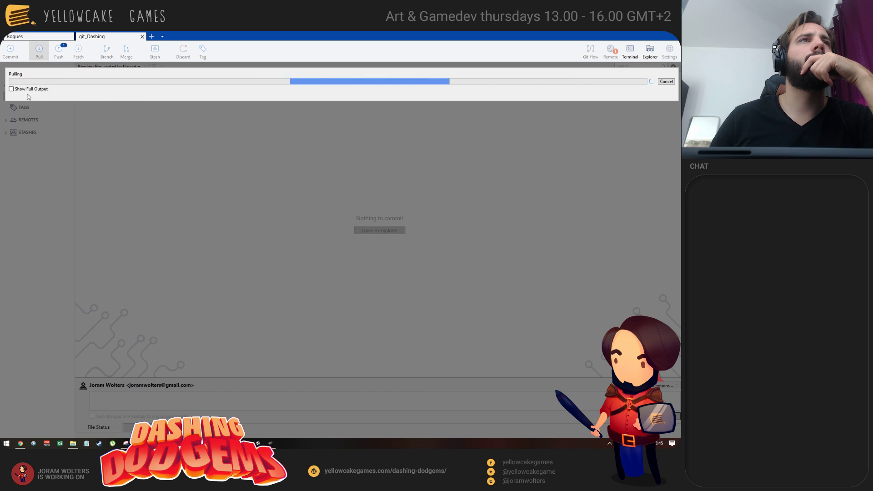
click(12, 89)
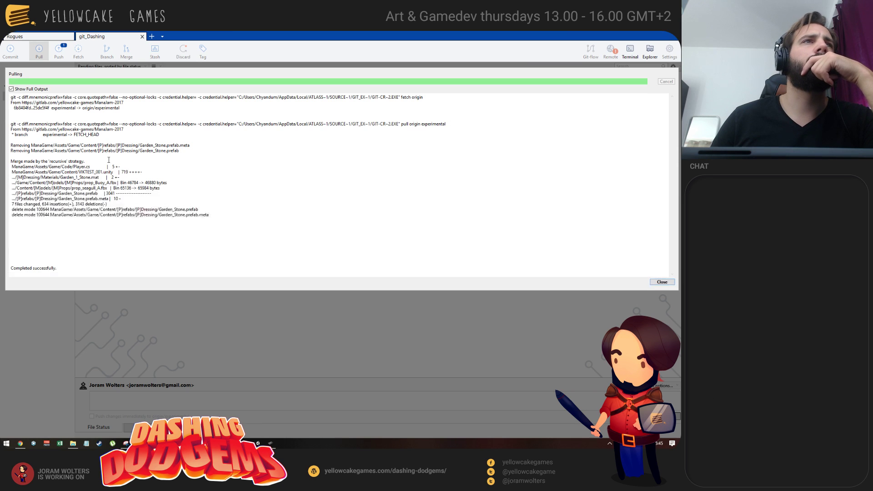
click(668, 281)
click(59, 51)
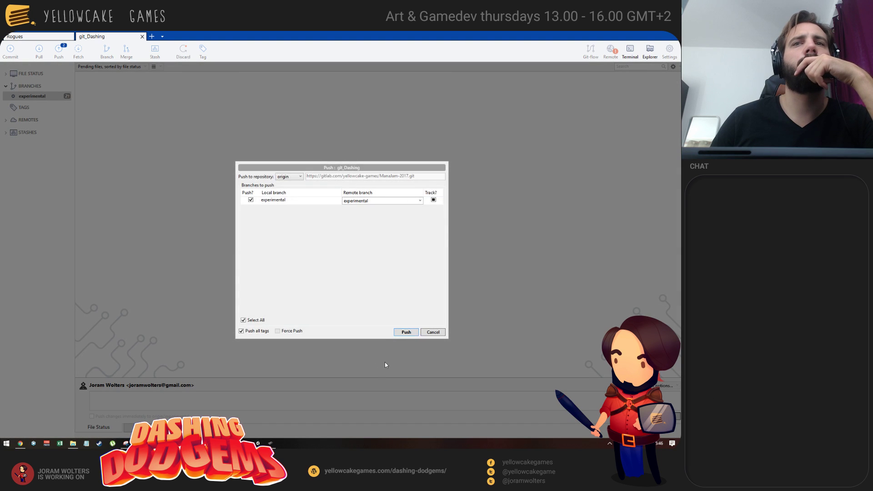
click(406, 332)
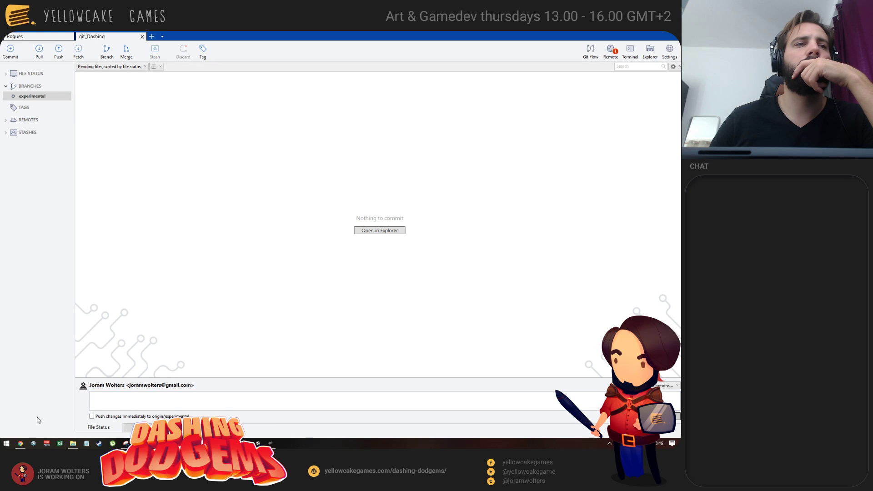
Step: Switch to Unity to load the pulled changes, check the Twitch stream page meanwhile, and return to Unity
click(257, 443)
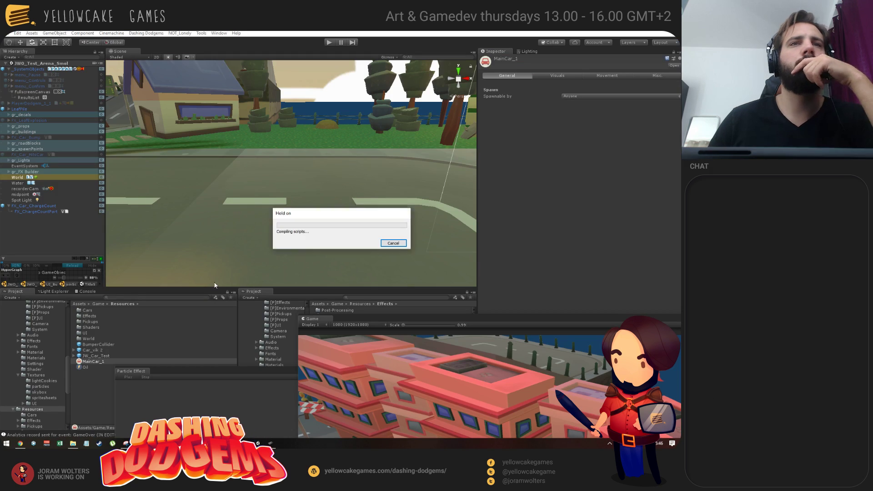
click(20, 444)
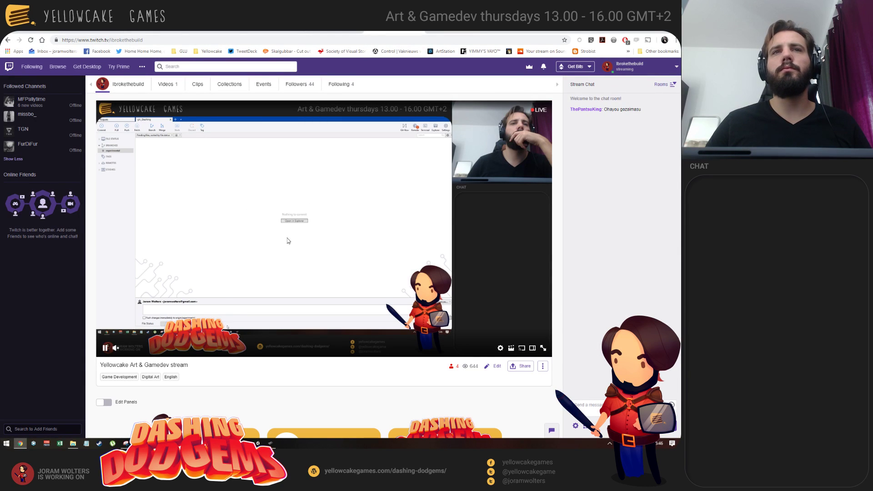
key(alt+Tab)
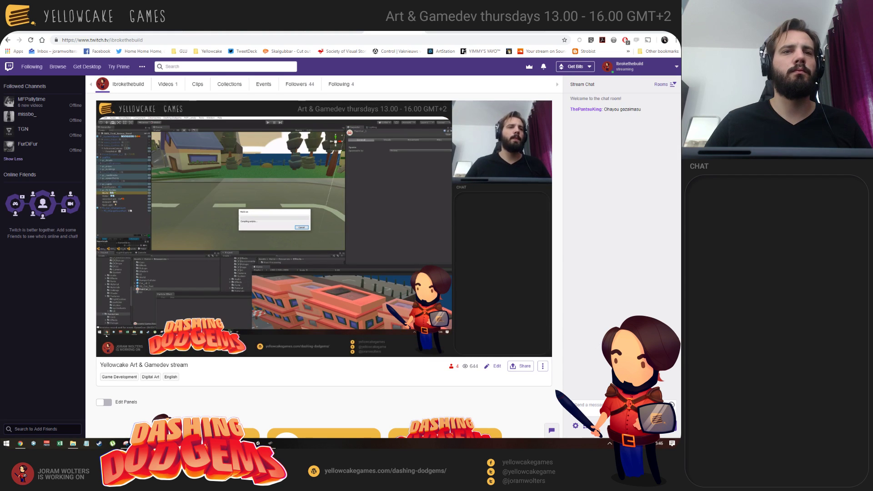
key(alt+Tab)
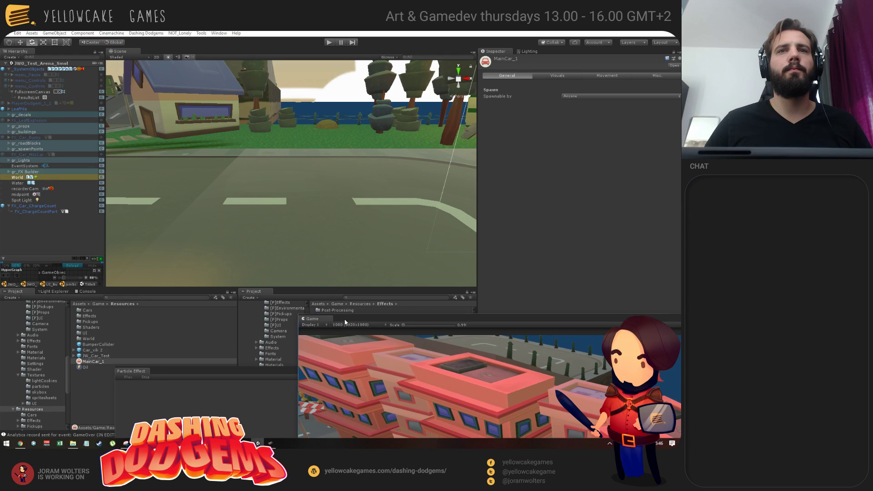
Step: Move the floating Game view up over the Scene view, run the game to test the charge particles, and stop it again
drag(344, 318, 191, 91)
click(329, 42)
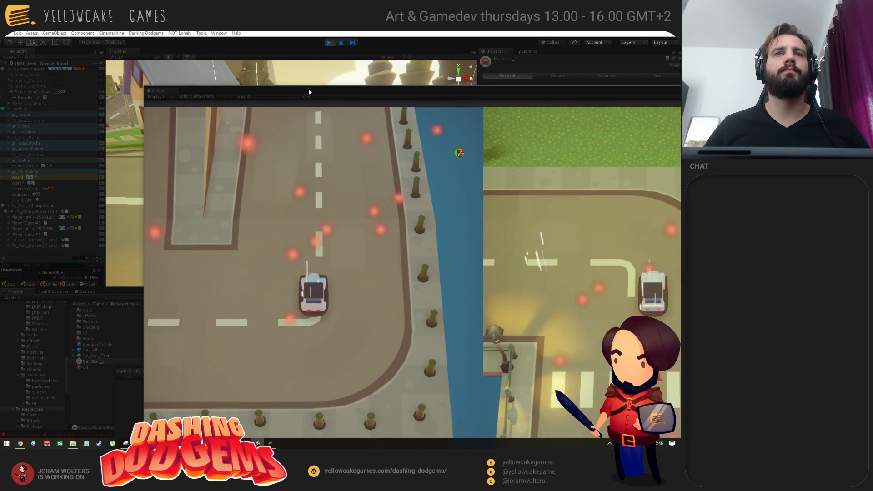
drag(308, 92, 297, 212)
click(329, 42)
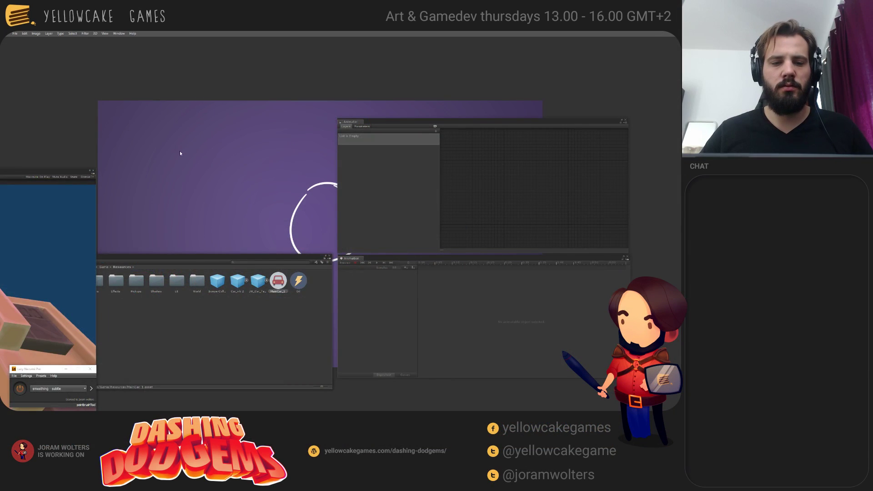
Step: Switch to Photoshop and hand-letter "DASHING DODGEMS" in two lines below the sketched circle
click(180, 153)
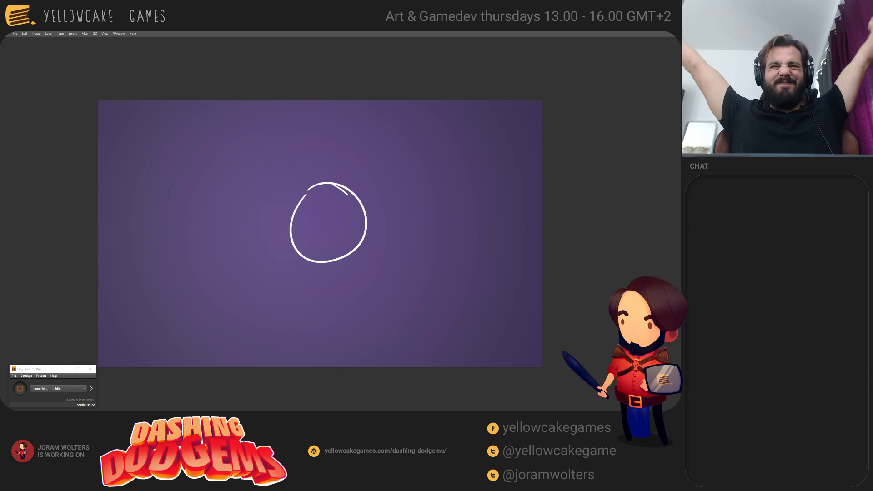
click(333, 221)
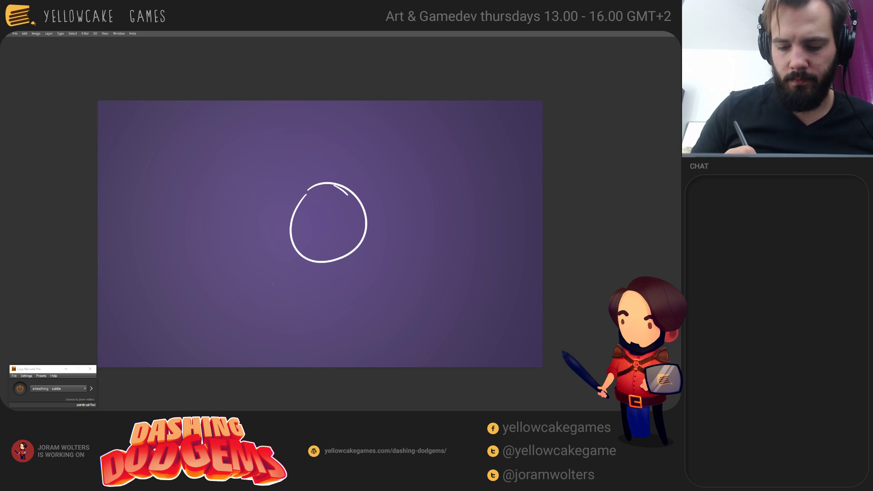
mouse_move(274, 268)
mouse_down()
mouse_move(274, 296)
mouse_move(306, 294)
mouse_move(304, 281)
mouse_up()
mouse_move(315, 268)
mouse_down()
mouse_move(311, 293)
mouse_move(319, 293)
mouse_up()
drag(318, 282, 326, 279)
mouse_move(326, 266)
mouse_down()
mouse_move(327, 288)
mouse_move(362, 293)
mouse_up()
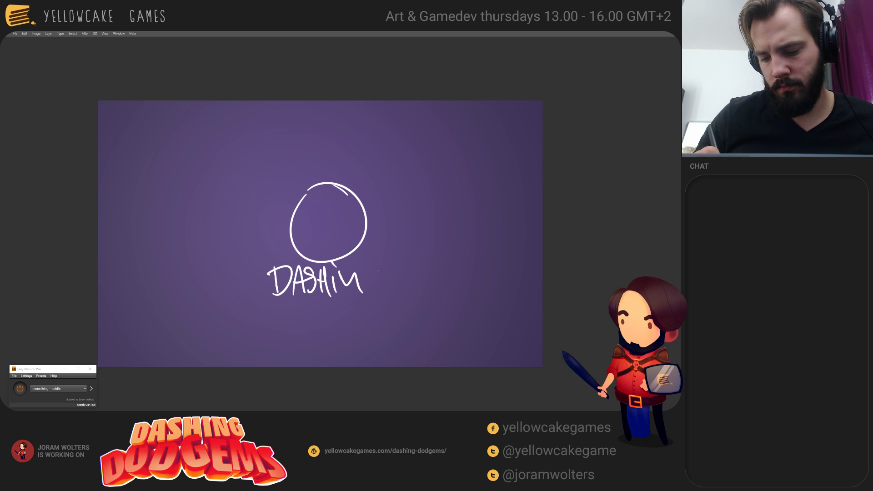
drag(378, 271, 374, 283)
mouse_move(265, 303)
mouse_down()
mouse_move(266, 332)
mouse_move(295, 314)
mouse_move(331, 330)
mouse_move(340, 309)
mouse_move(344, 331)
mouse_move(361, 332)
mouse_up()
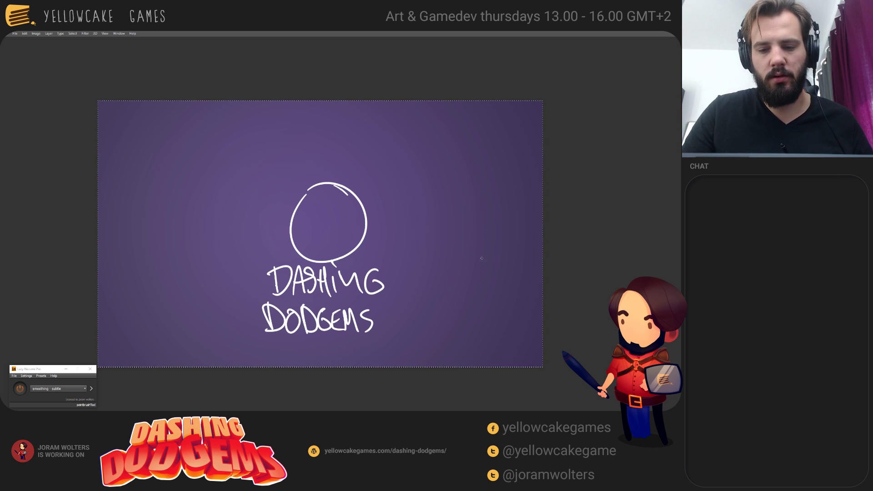
Step: Clear the canvas and sketch two tall slanted blocks joined by an angular body in white
key(Delete)
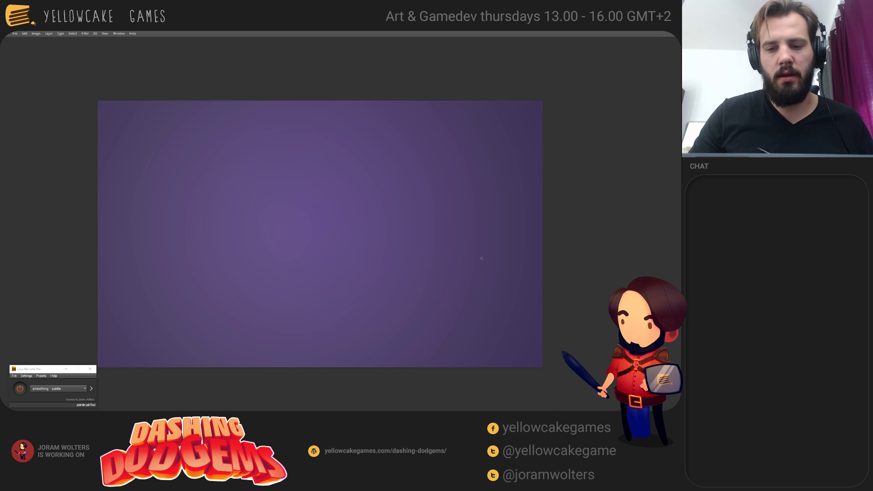
drag(482, 257, 534, 164)
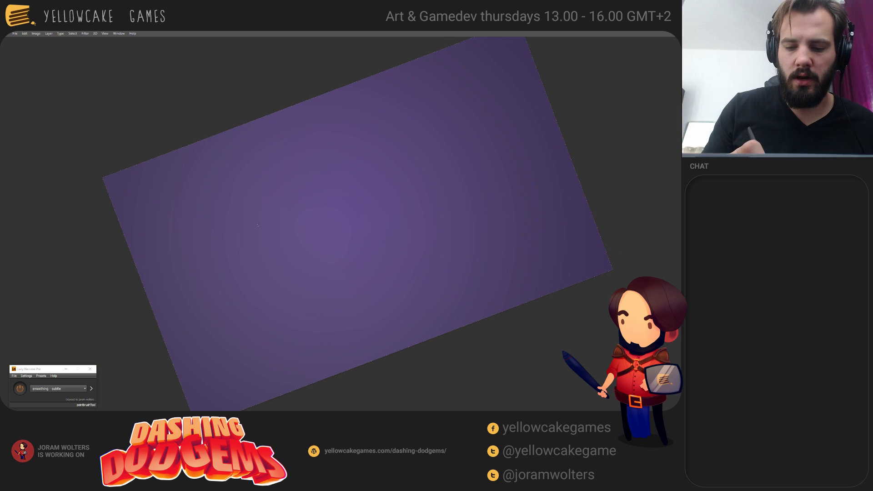
mouse_move(292, 210)
mouse_down()
mouse_move(325, 244)
mouse_move(362, 226)
mouse_move(351, 189)
mouse_move(371, 172)
mouse_move(412, 243)
mouse_up()
mouse_move(351, 190)
mouse_down()
mouse_move(382, 251)
mouse_move(412, 245)
mouse_up()
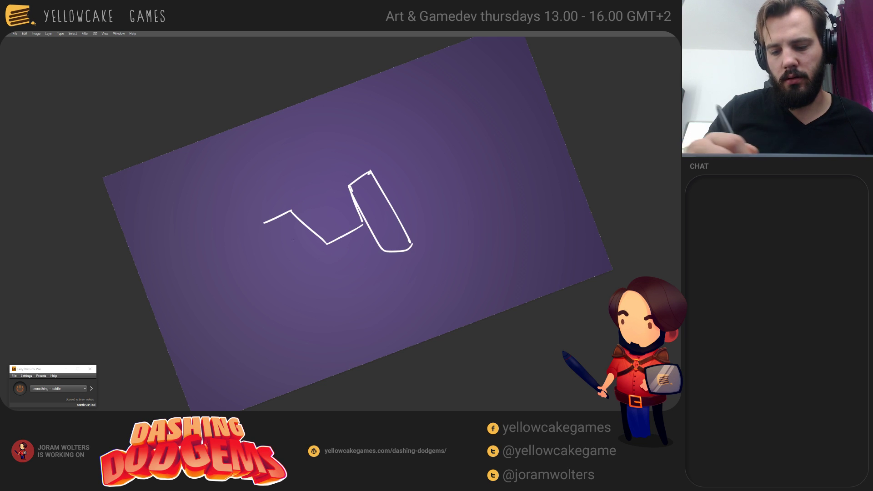
mouse_move(263, 223)
mouse_down()
mouse_move(297, 273)
mouse_move(326, 278)
mouse_up()
mouse_move(327, 278)
mouse_down()
mouse_move(291, 212)
mouse_move(330, 275)
mouse_up()
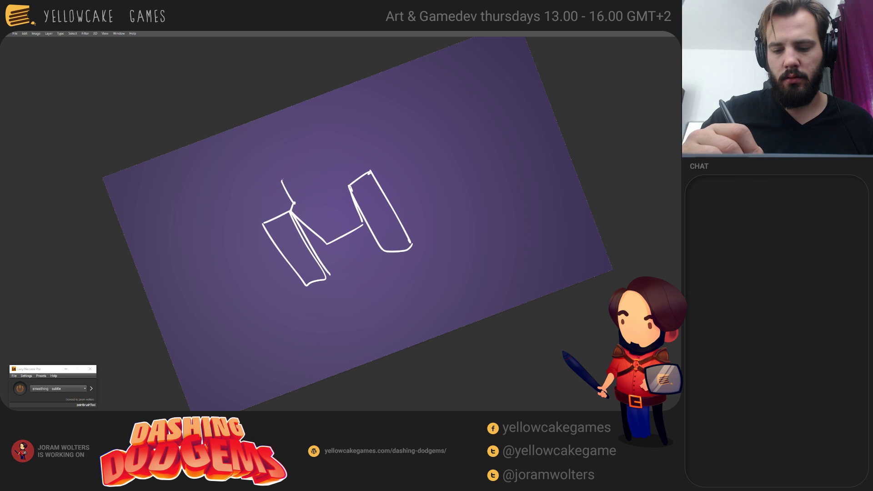
Step: Sketch two smaller blocks above the angular body and stack a rounded shape with a small tapered cap on top
drag(282, 180, 307, 197)
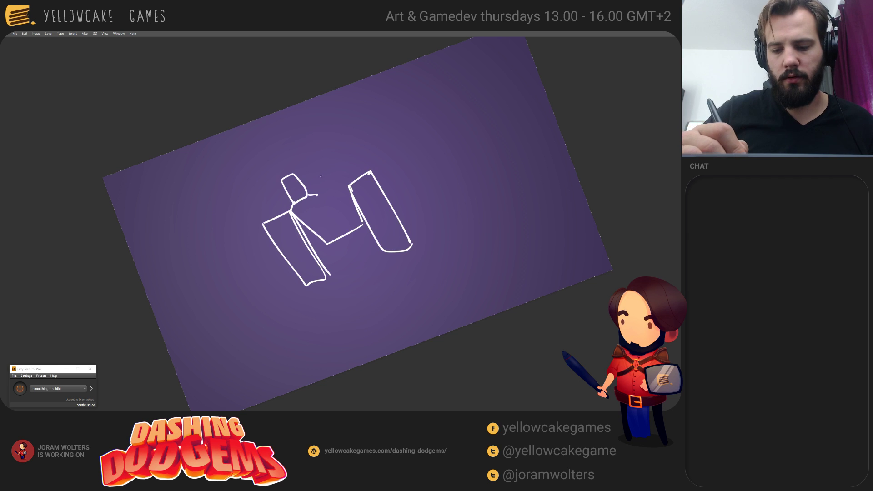
mouse_move(317, 195)
mouse_down()
mouse_move(324, 161)
mouse_move(324, 192)
mouse_up()
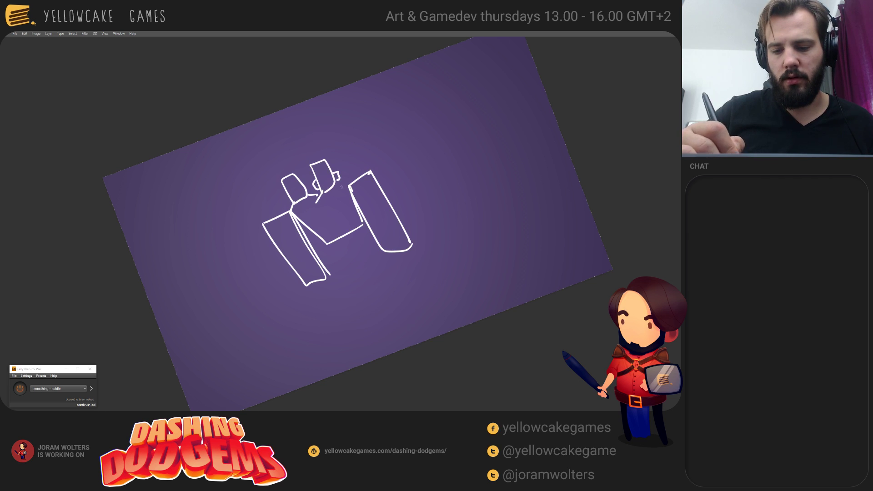
shift+drag(445, 153, 497, 218)
key(b)
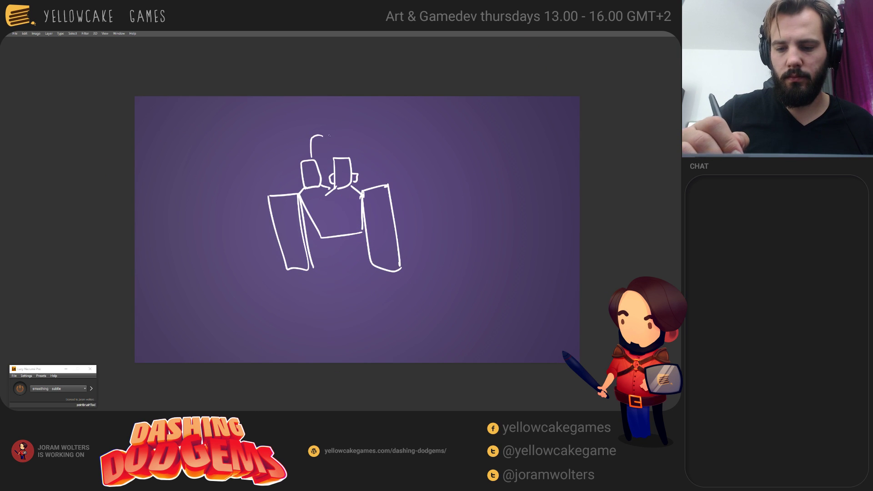
key(ctrl+z)
mouse_move(314, 135)
mouse_down()
mouse_move(324, 118)
mouse_move(320, 139)
mouse_up()
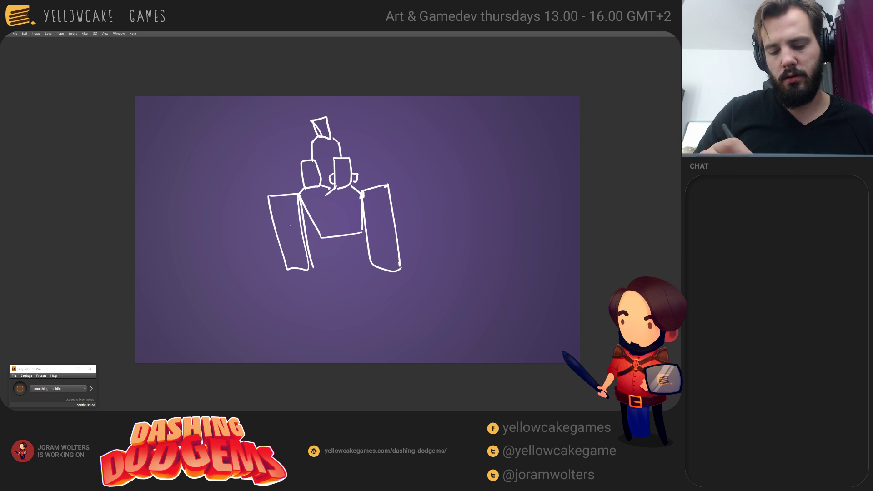
Step: Sketch sweeping curved lines from both tall blocks out to the canvas edges
mouse_move(268, 211)
mouse_down()
mouse_move(246, 230)
mouse_move(284, 224)
mouse_up()
mouse_move(395, 197)
mouse_down()
mouse_move(581, 206)
mouse_move(391, 212)
mouse_up()
mouse_move(408, 217)
mouse_down()
mouse_move(588, 250)
mouse_move(569, 251)
mouse_up()
drag(535, 249, 585, 305)
mouse_move(233, 218)
mouse_down()
mouse_move(244, 240)
mouse_move(290, 274)
mouse_up()
Step: Scale the whole sketch down to less than half its size and place it in the upper middle of the canvas
key(ctrl+t)
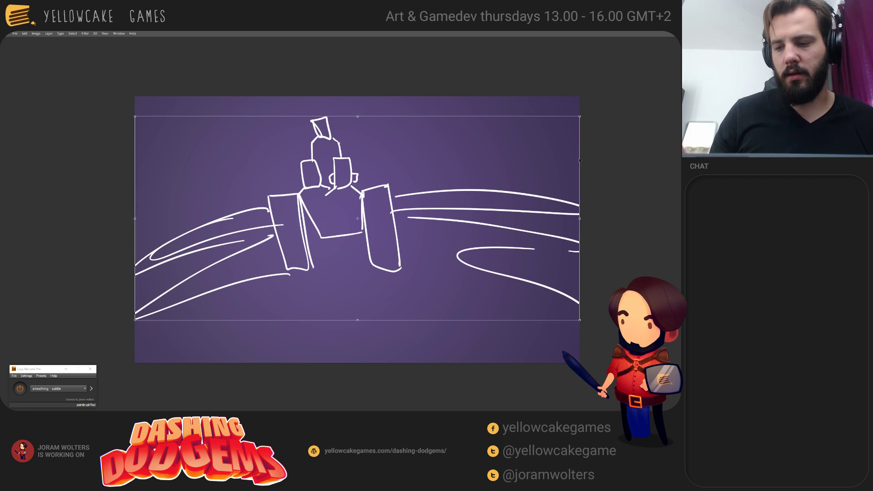
mouse_move(581, 116)
alt+mouse_down()
mouse_move(442, 180)
mouse_move(464, 173)
mouse_move(455, 173)
alt+mouse_up()
drag(403, 217, 416, 174)
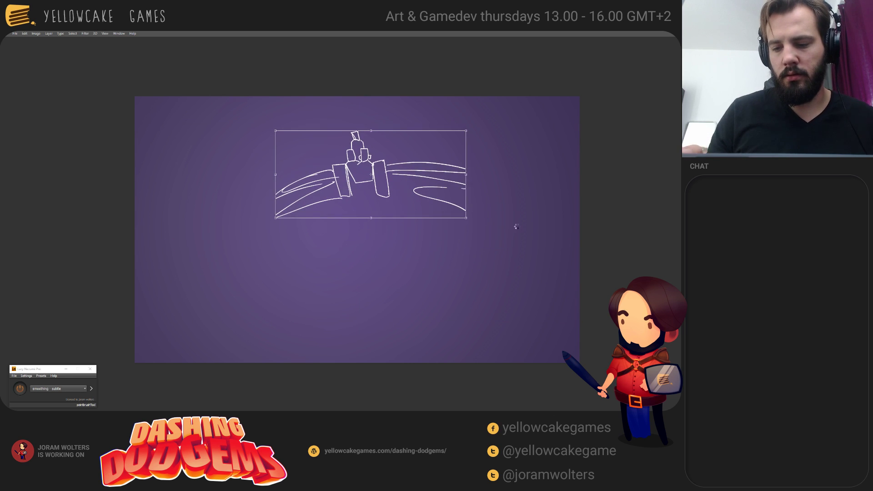
key(Return)
Step: Extend the curves into a large ellipse around the scaled-down sketch and draw a downward leg at each end
mouse_move(319, 172)
mouse_down()
mouse_move(526, 202)
mouse_move(442, 170)
mouse_up()
drag(201, 237, 205, 327)
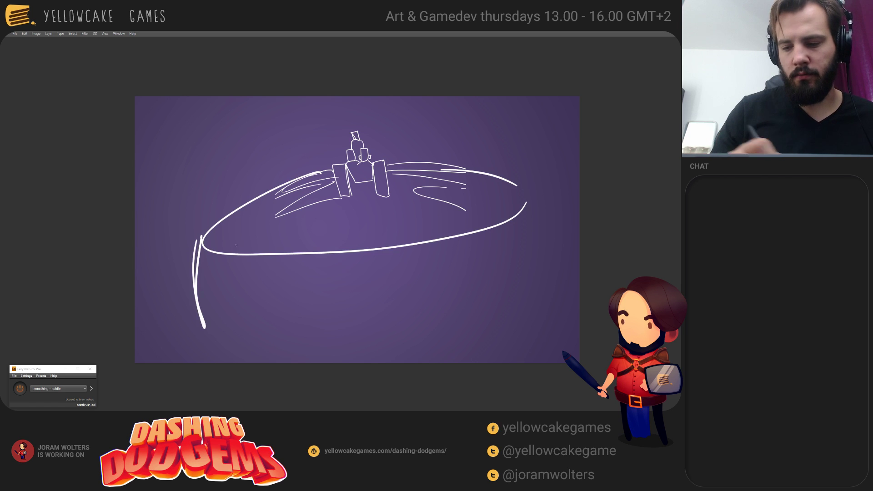
drag(529, 194, 530, 221)
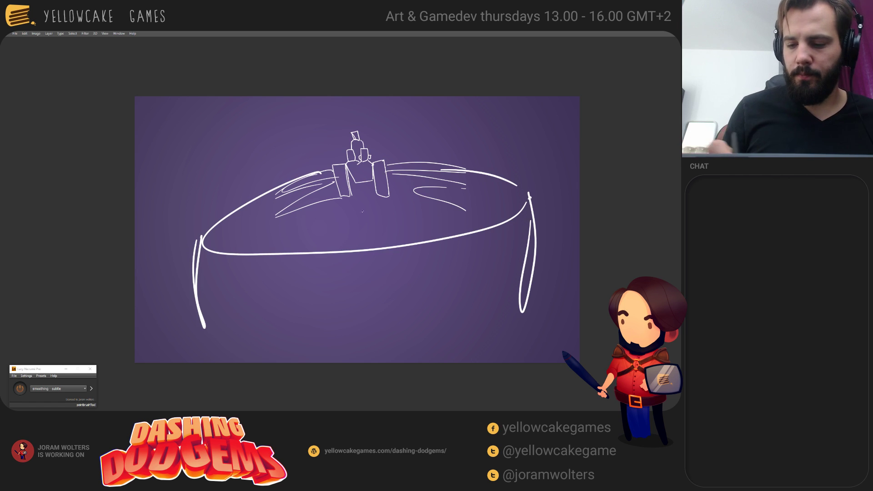
mouse_move(268, 245)
mouse_down()
mouse_move(297, 230)
mouse_move(391, 239)
mouse_up()
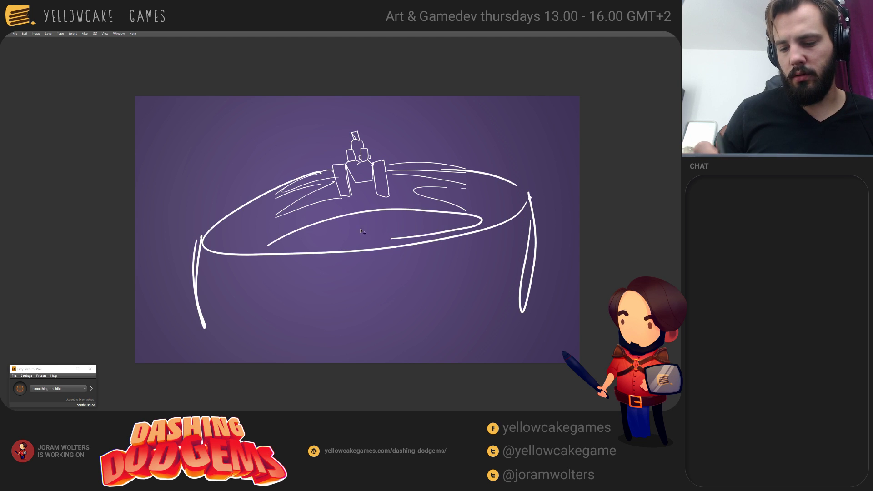
key(ctrl+z)
mouse_move(277, 225)
mouse_down()
mouse_move(464, 240)
mouse_move(351, 253)
mouse_up()
key(ctrl+z)
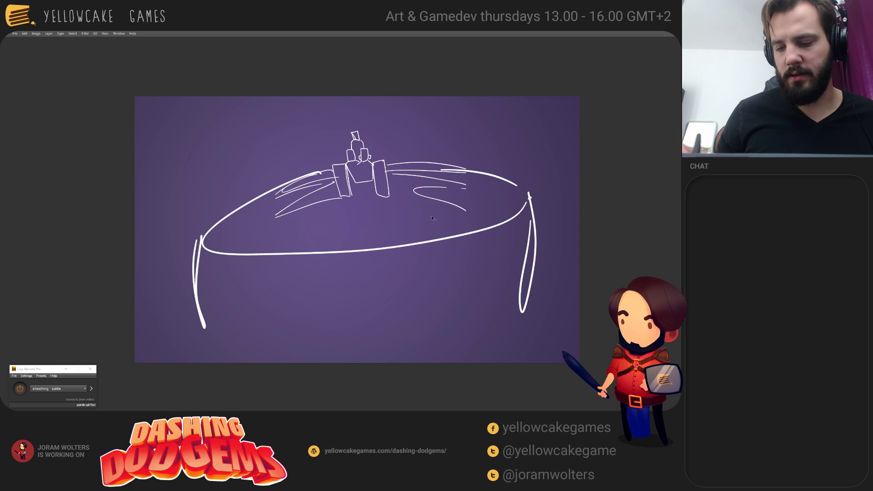
Step: Draw an inner arch along the ellipse's front edge and sketch two small facing figures inside it
mouse_move(471, 223)
mouse_down()
mouse_move(467, 214)
mouse_move(263, 253)
mouse_up()
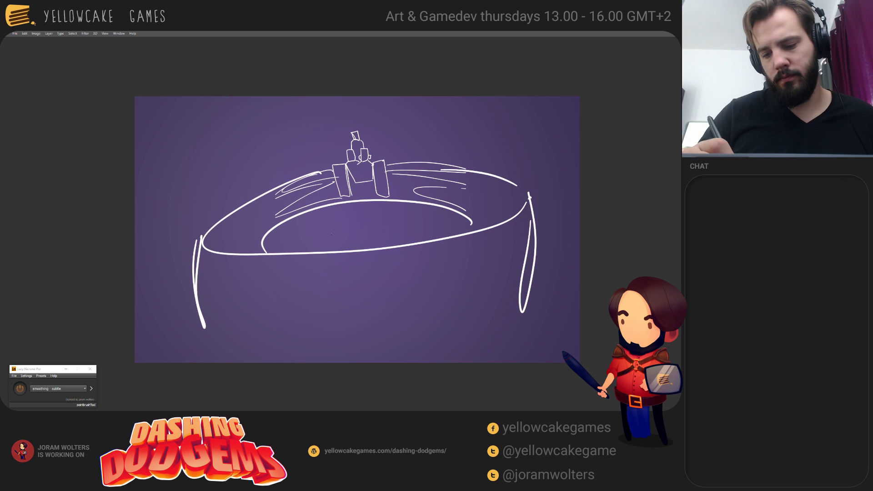
mouse_move(331, 239)
mouse_down()
mouse_move(339, 239)
mouse_move(336, 216)
mouse_move(362, 237)
mouse_move(364, 217)
mouse_move(364, 232)
mouse_move(343, 219)
mouse_up()
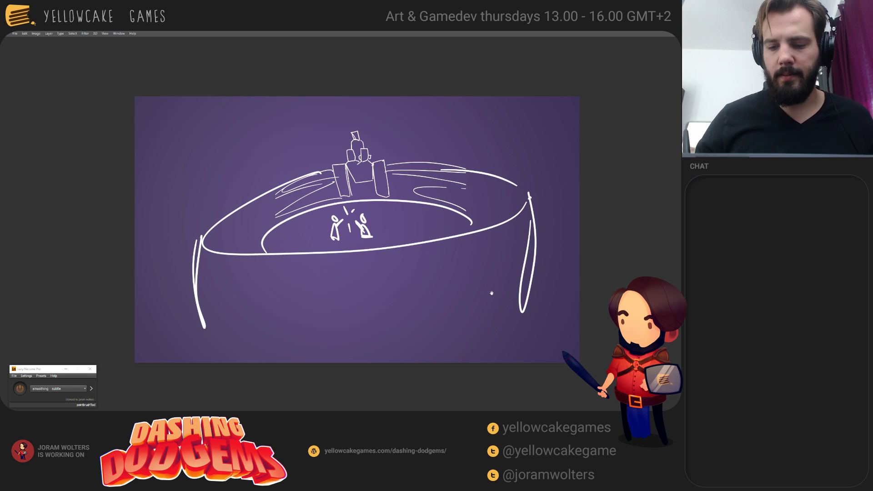
Step: Sketch curved seating lines at both ends of the band between the large ellipse and the inner arch
drag(492, 293, 484, 302)
drag(277, 197, 200, 260)
drag(260, 225, 230, 261)
drag(486, 198, 520, 220)
drag(447, 191, 520, 220)
drag(496, 218, 490, 227)
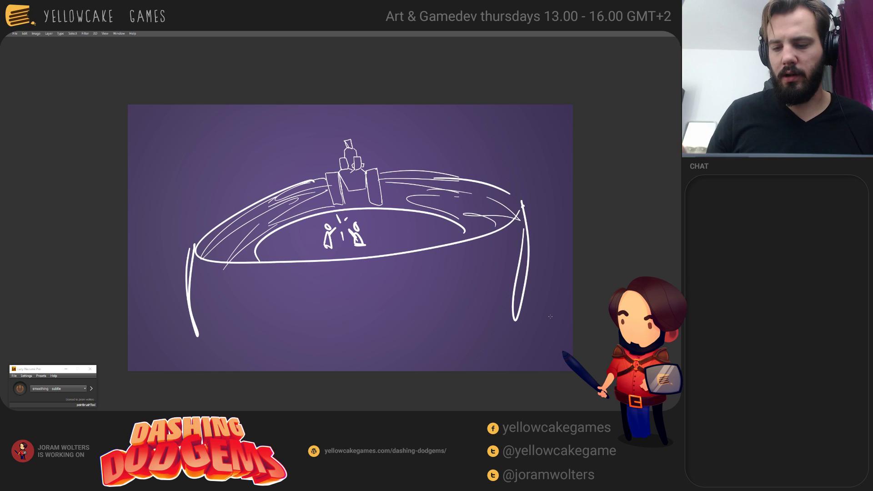
Step: Sketch a framed doorway below the ellipse and draw a curved base line from each outer leg to it
mouse_move(327, 348)
mouse_down()
mouse_move(356, 350)
mouse_move(366, 319)
mouse_move(367, 355)
mouse_up()
key(ctrl+z)
mouse_move(332, 353)
mouse_down()
mouse_move(368, 356)
mouse_move(350, 299)
mouse_move(378, 358)
mouse_up()
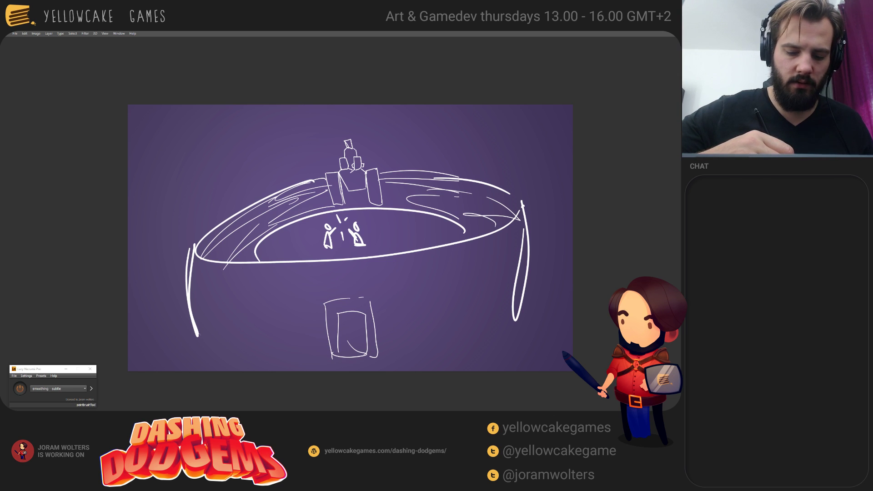
drag(197, 335, 326, 352)
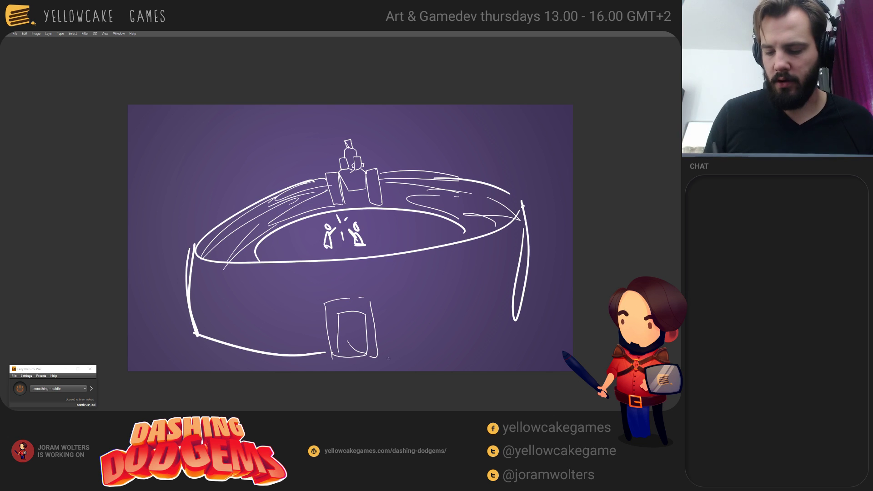
drag(532, 305, 375, 353)
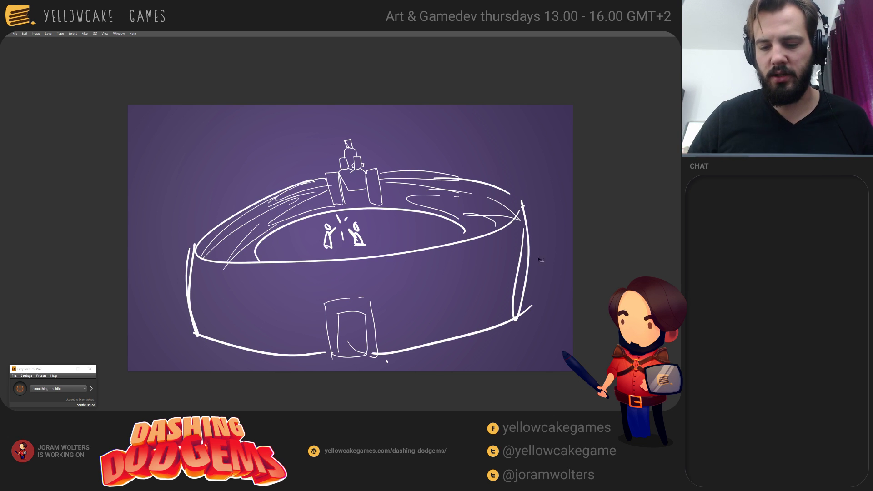
Step: Distort the whole arena sketch by lowering its upper-right corner to level the ellipse, and move it up on the canvas
key(ctrl+t)
mouse_move(536, 138)
ctrl+mouse_down()
mouse_move(552, 190)
mouse_move(542, 179)
mouse_move(535, 186)
ctrl+mouse_up()
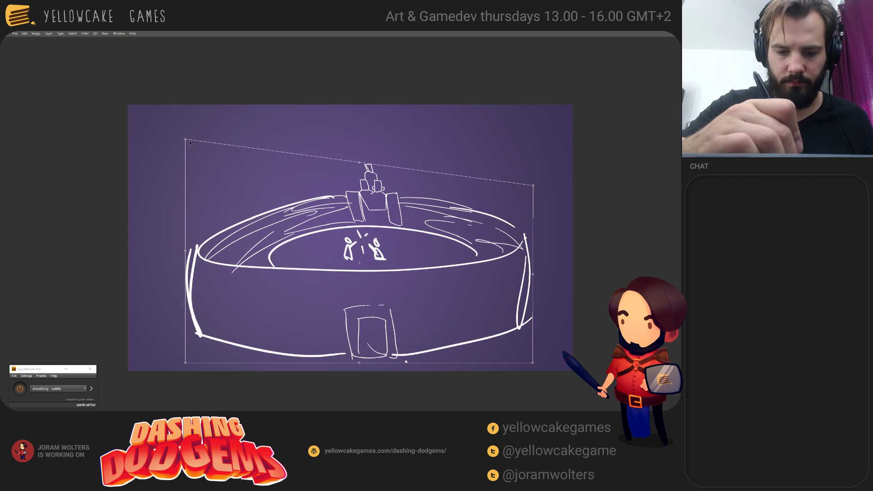
ctrl+drag(190, 142, 187, 145)
mouse_move(480, 292)
mouse_down()
mouse_move(476, 251)
mouse_move(480, 258)
mouse_up()
key(Return)
Step: Erase the stacked shapes between the two tall blocks and draw a cluster of round-headed figures in their place
key(e)
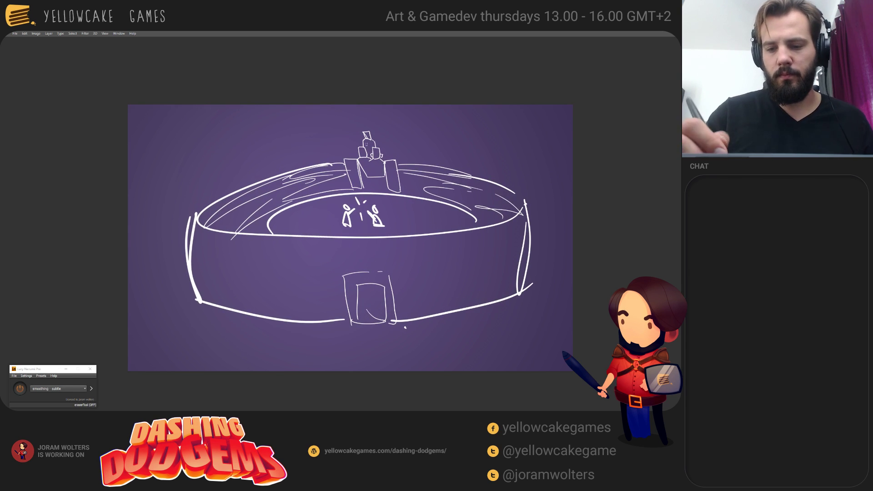
mouse_move(359, 133)
mouse_down()
mouse_move(367, 157)
mouse_move(377, 134)
mouse_move(362, 135)
mouse_move(355, 150)
mouse_move(359, 178)
mouse_move(387, 179)
mouse_move(397, 156)
mouse_move(400, 178)
mouse_up()
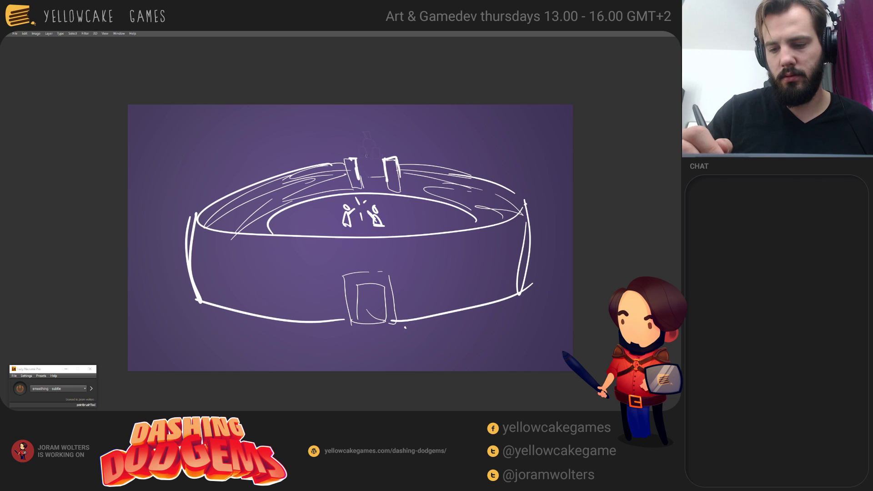
mouse_move(363, 119)
mouse_down()
mouse_move(381, 137)
mouse_move(355, 145)
mouse_move(372, 167)
mouse_move(390, 158)
mouse_move(362, 157)
mouse_move(353, 146)
mouse_move(378, 140)
mouse_up()
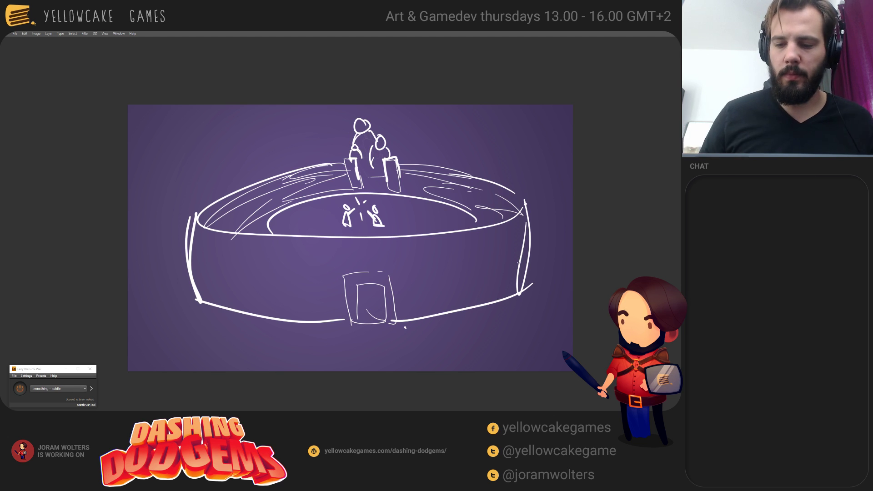
Step: Draw small spectators in the stands, two on the right side of the ring and one on the left
drag(516, 279, 521, 256)
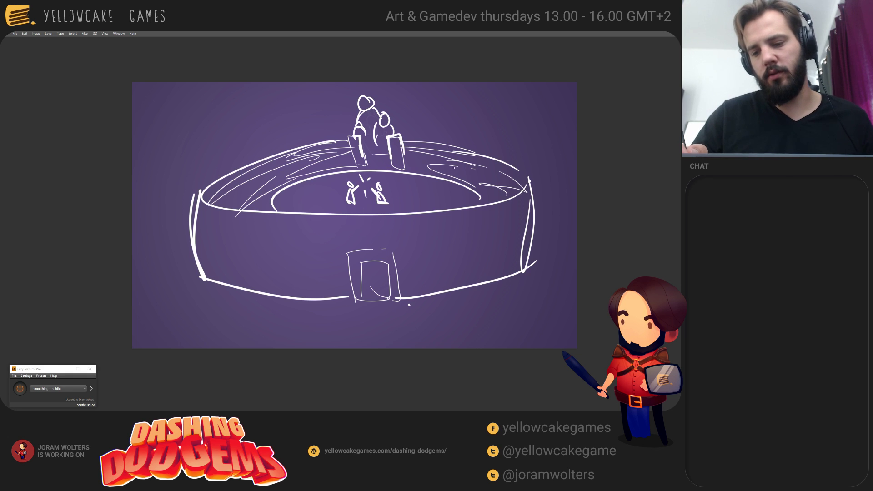
drag(458, 156, 480, 180)
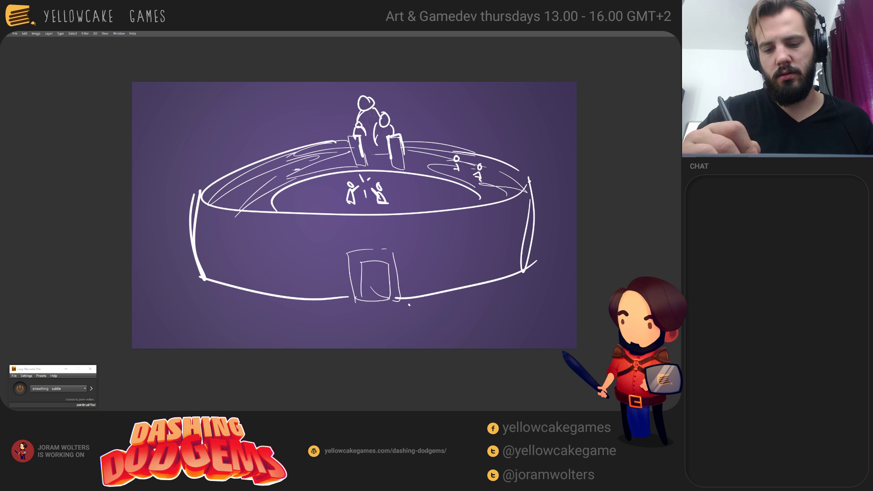
drag(296, 157, 294, 164)
Step: Erase the arena wall's left edge and redraw the strokes along both outer side edges
drag(503, 255, 491, 265)
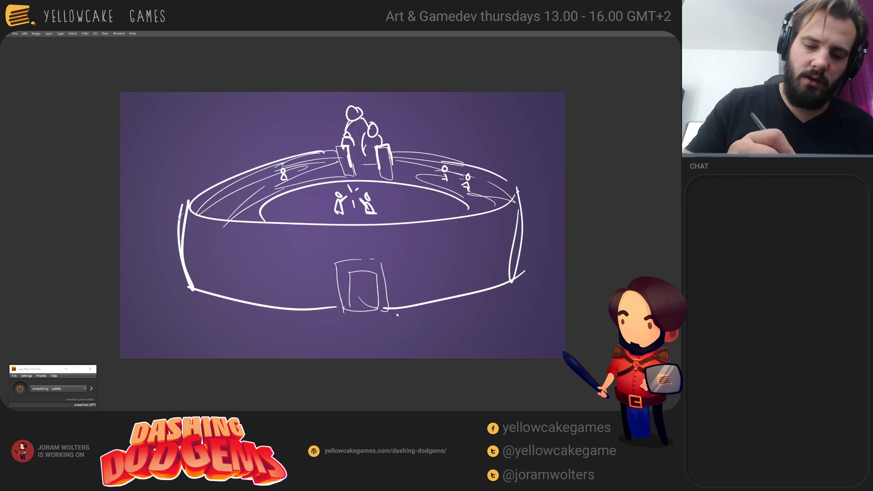
mouse_move(184, 181)
mouse_down()
mouse_move(177, 249)
mouse_move(187, 182)
mouse_move(193, 285)
mouse_up()
key(b)
drag(183, 208, 197, 288)
drag(520, 206, 525, 272)
drag(526, 185, 530, 212)
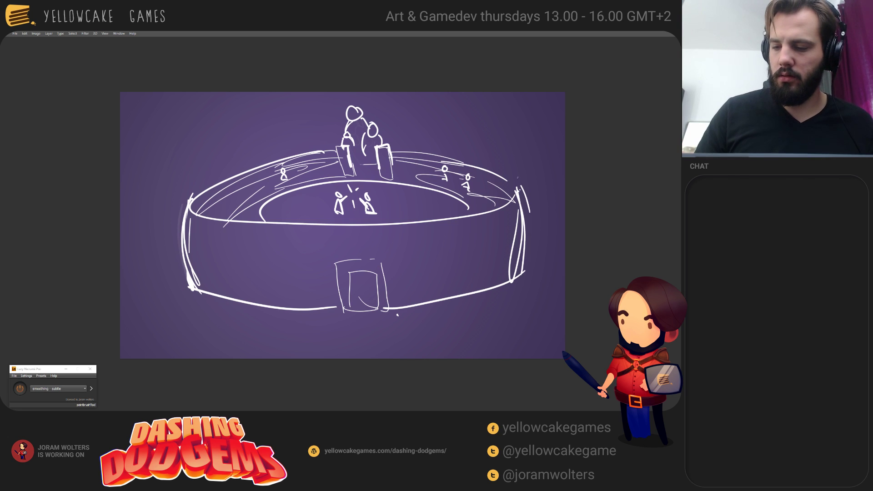
Step: Erase the wall's base line and redraw it as one continuous curve between the two side edges
key(r)
drag(495, 278, 446, 71)
key(e)
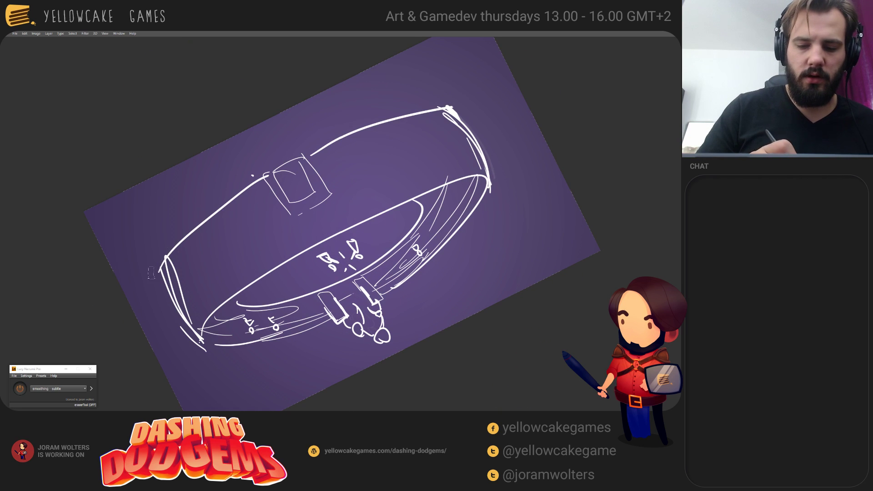
mouse_move(163, 259)
mouse_down()
mouse_move(318, 152)
mouse_move(449, 98)
mouse_up()
key(b)
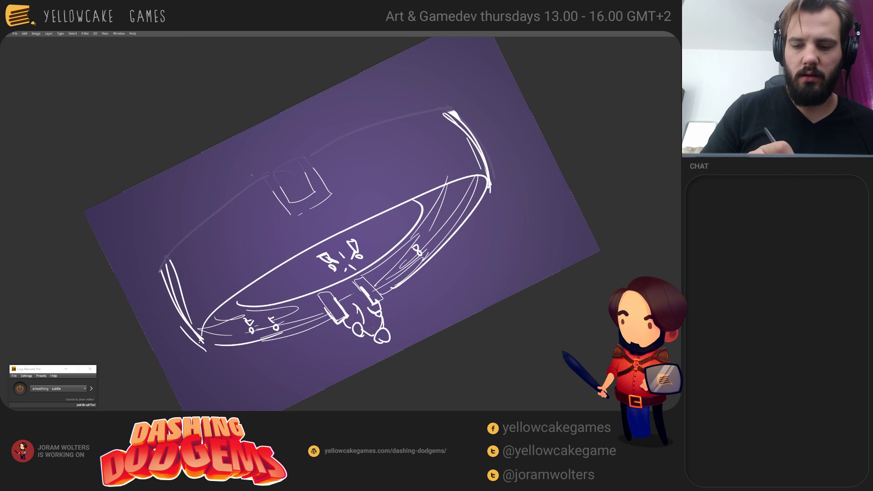
drag(161, 272, 481, 104)
key(ctrl+z)
mouse_move(159, 271)
mouse_down()
mouse_move(173, 254)
mouse_move(484, 103)
mouse_up()
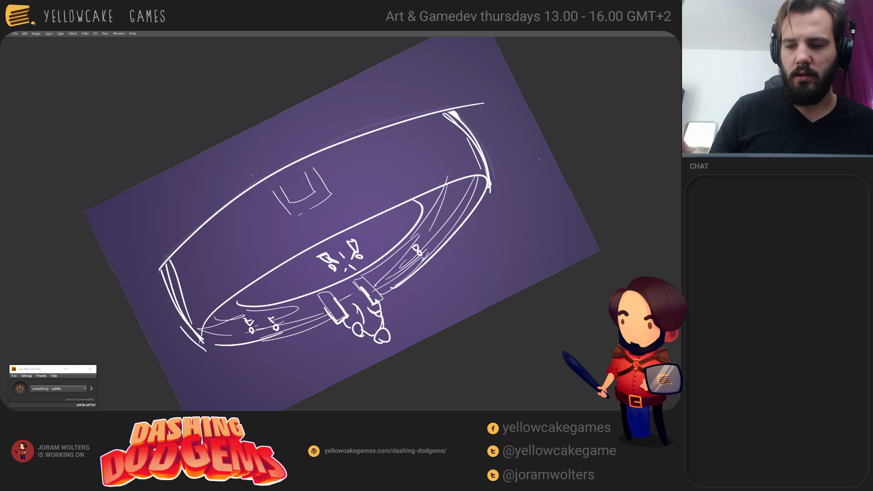
Step: Rotate the canvas back upright and erase the stray line ends at the wall's lower left corner
key(r)
mouse_move(375, 59)
mouse_down()
mouse_move(172, 258)
mouse_move(259, 345)
mouse_up()
key(e)
drag(186, 298, 168, 283)
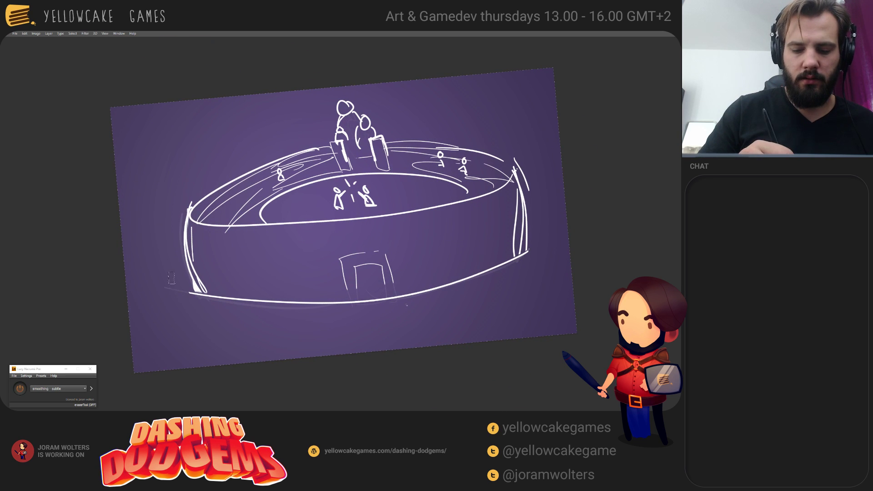
key(r)
drag(549, 230, 548, 250)
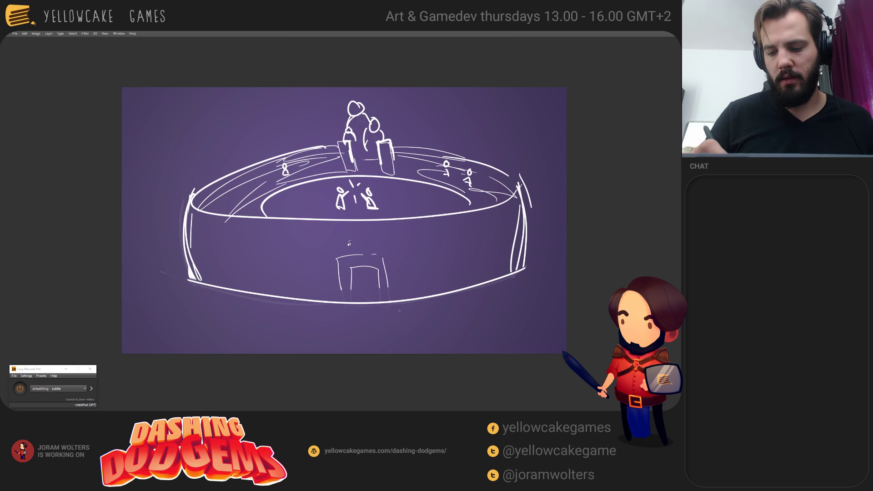
Step: Open the base line at the doorway, draw a passage with hatched side walls, and outline the thick outer door frame
mouse_move(358, 303)
mouse_down()
mouse_move(373, 303)
mouse_move(350, 270)
mouse_move(378, 273)
mouse_move(381, 305)
mouse_move(361, 292)
mouse_move(374, 288)
mouse_up()
key(b)
mouse_move(373, 290)
mouse_down()
mouse_move(378, 303)
mouse_move(361, 276)
mouse_move(362, 263)
mouse_move(373, 268)
mouse_move(360, 281)
mouse_move(361, 272)
mouse_up()
key(ctrl+z)
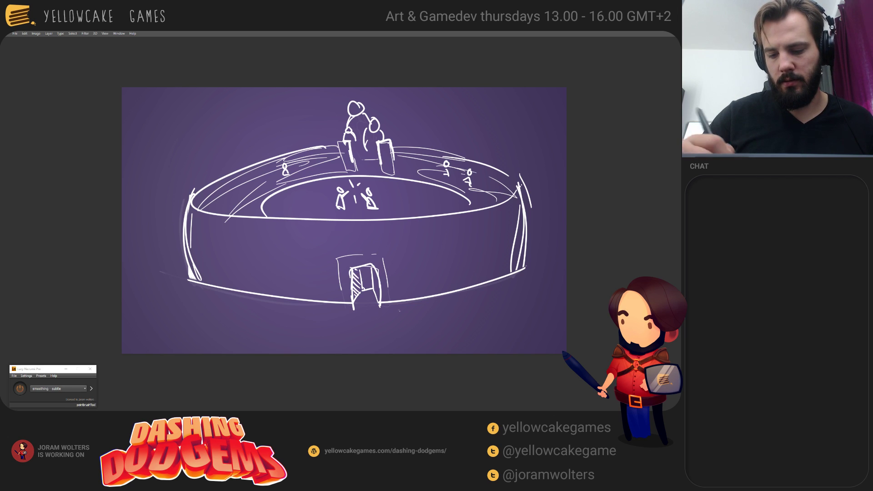
drag(374, 301, 381, 293)
drag(374, 299, 382, 285)
drag(372, 289, 380, 278)
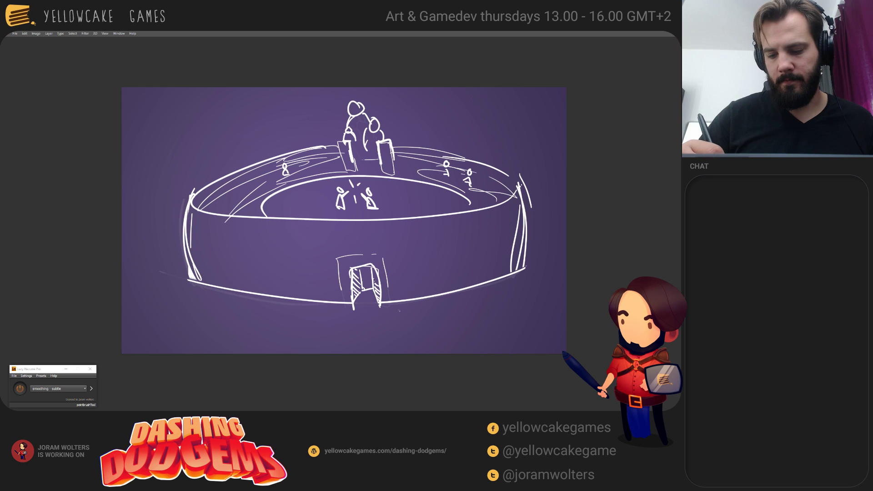
mouse_move(339, 301)
mouse_down()
mouse_move(367, 250)
mouse_move(394, 300)
mouse_up()
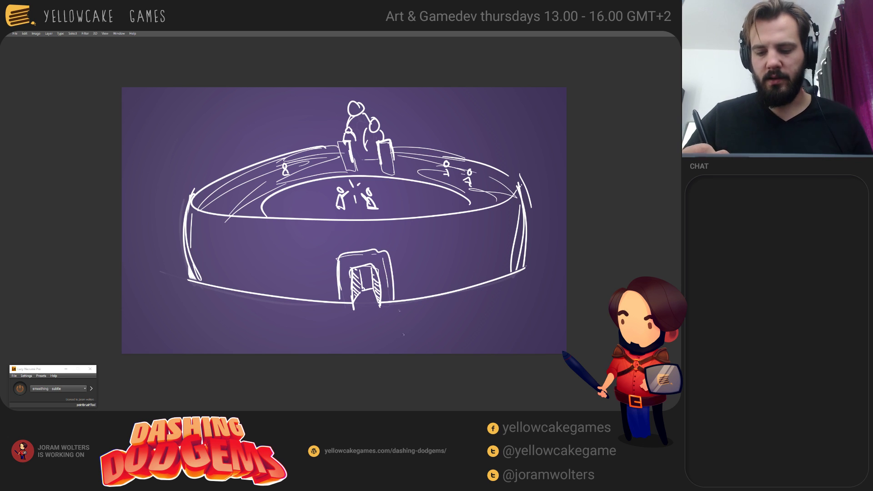
Step: Erase the doorway's inner side walls and redraw the passage as a narrow arch with hatched sides
key(e)
mouse_move(357, 273)
mouse_down()
mouse_move(367, 304)
mouse_move(354, 307)
mouse_up()
drag(366, 273, 380, 307)
mouse_move(367, 288)
mouse_down()
mouse_move(375, 295)
mouse_move(370, 307)
mouse_move(362, 277)
mouse_move(381, 304)
mouse_up()
key(b)
key(ctrl+z)
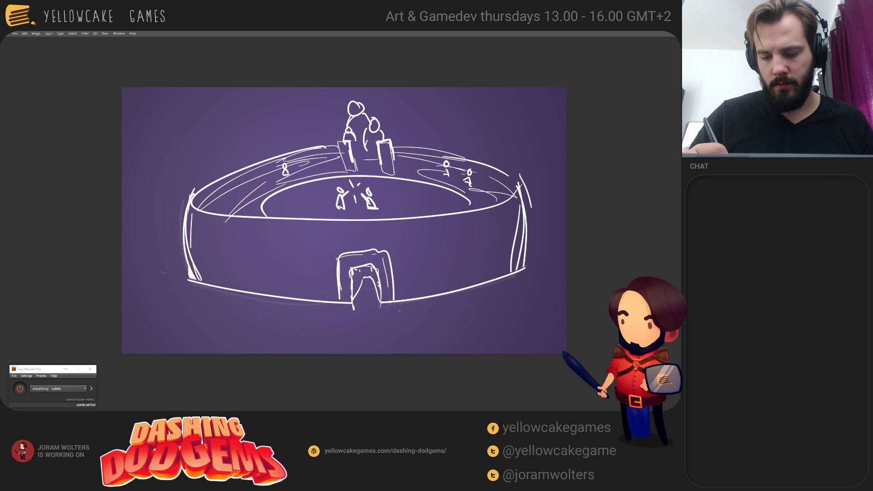
drag(362, 263, 361, 275)
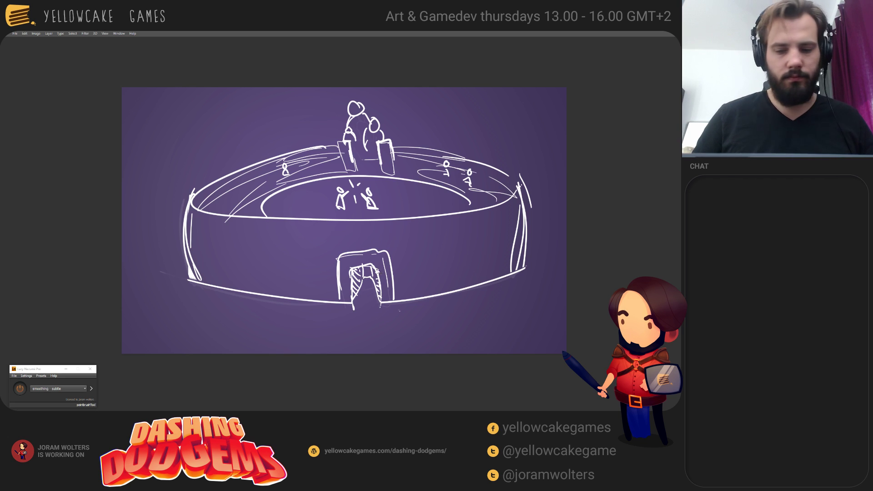
Step: Check the general channel in Discord and return to the arena sketch in Photoshop
key(ctrl+i)
key(ctrl+i)
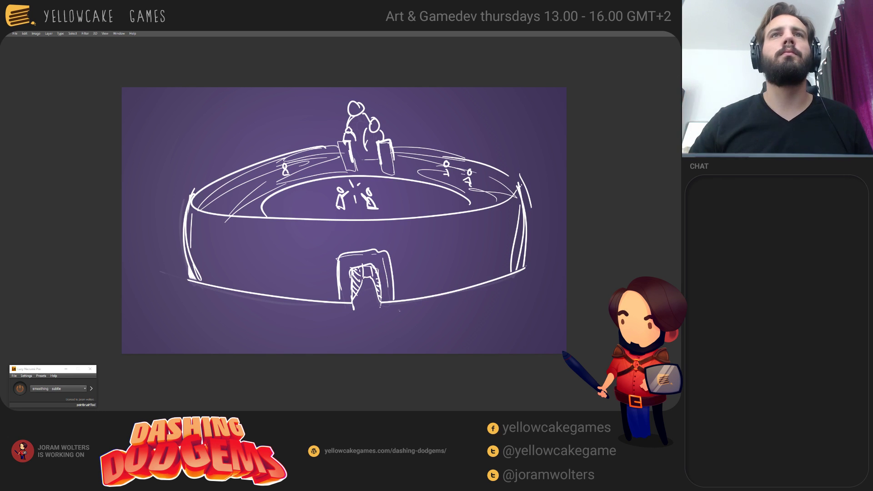
key(alt+Tab)
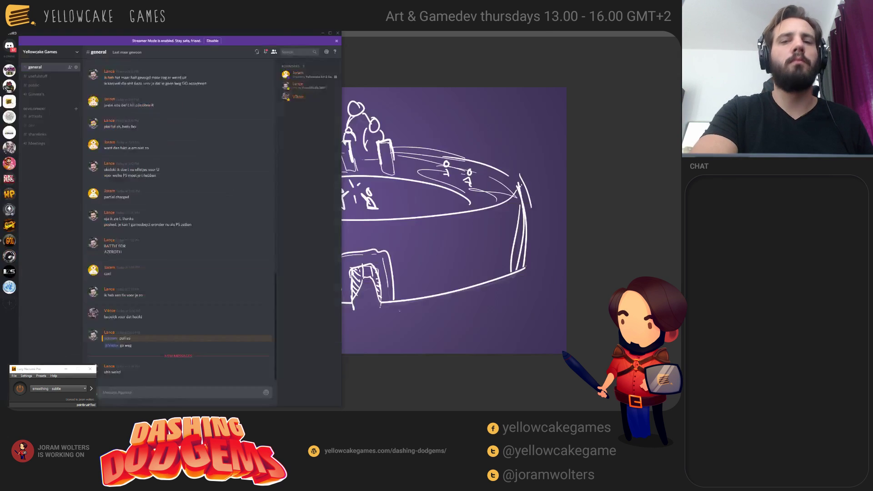
key(alt+Tab)
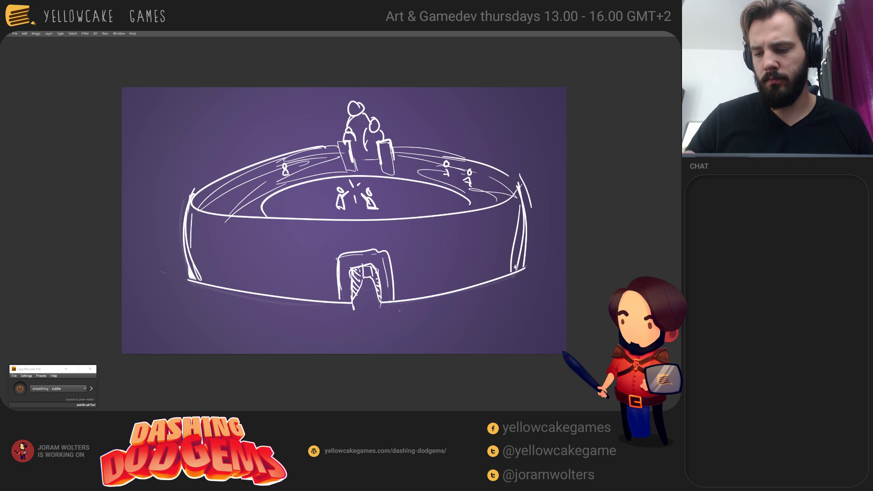
Step: Select the entire canvas and delete the arena sketch
drag(516, 268, 500, 281)
key(ctrl+a)
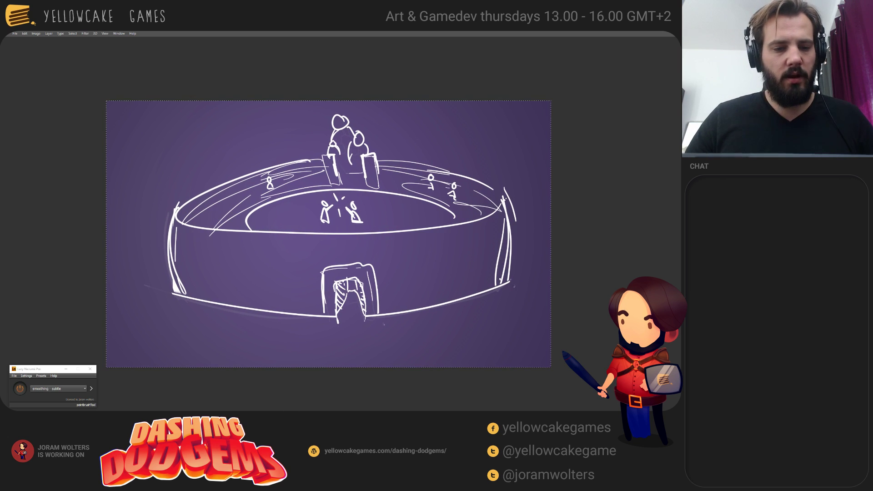
key(Delete)
Step: Look through the open character artwork documents and examine the sheets of numbered character silhouettes and their building references
key(ctrl+Tab)
key(ctrl+Tab)
key(ctrl+Tab)
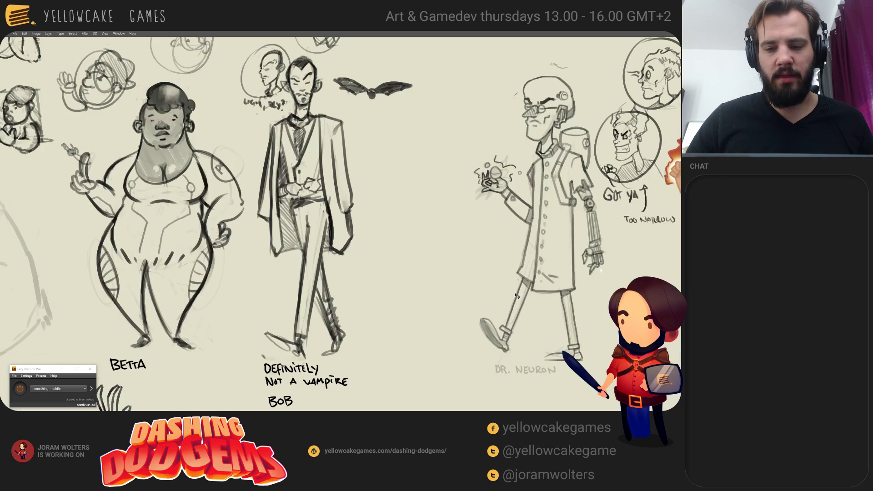
key(ctrl+Tab)
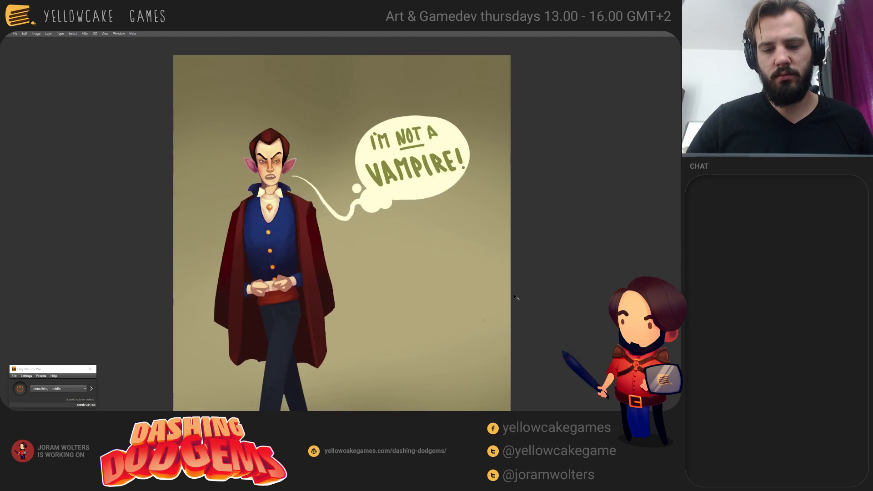
key(ctrl+Tab)
alt+scroll(504, 321, up, 5)
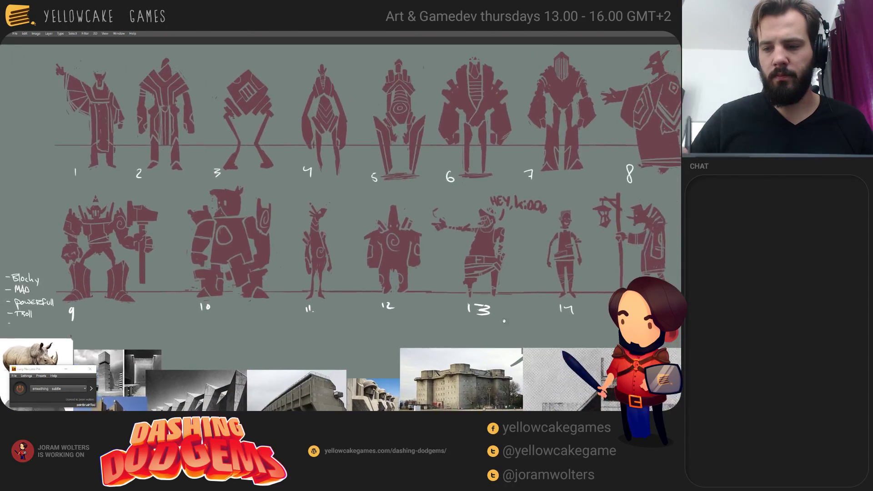
alt+scroll(504, 321, down, 5)
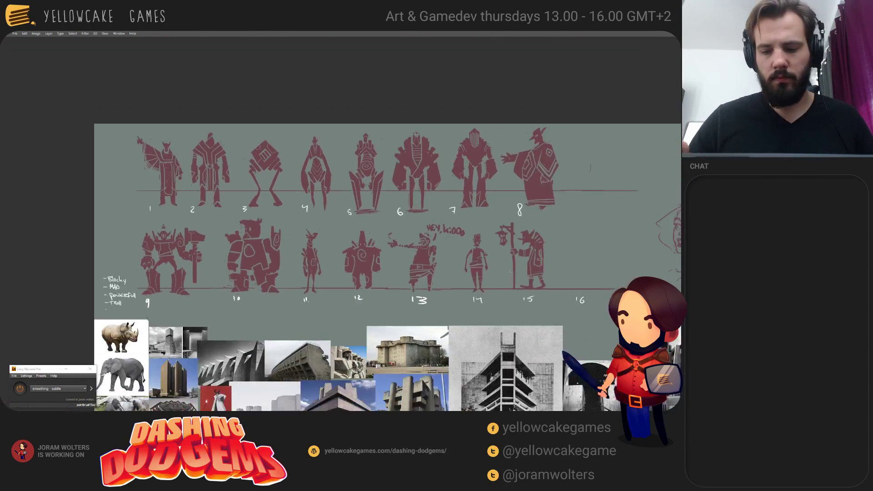
drag(509, 272, 532, 287)
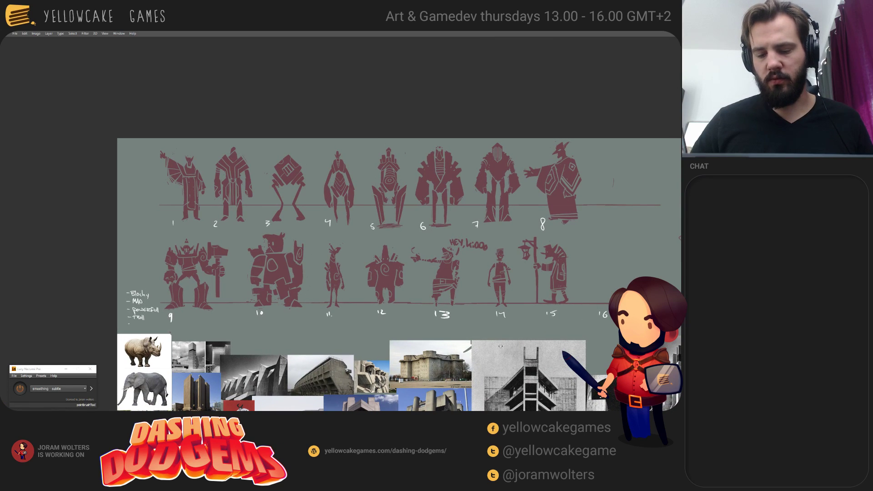
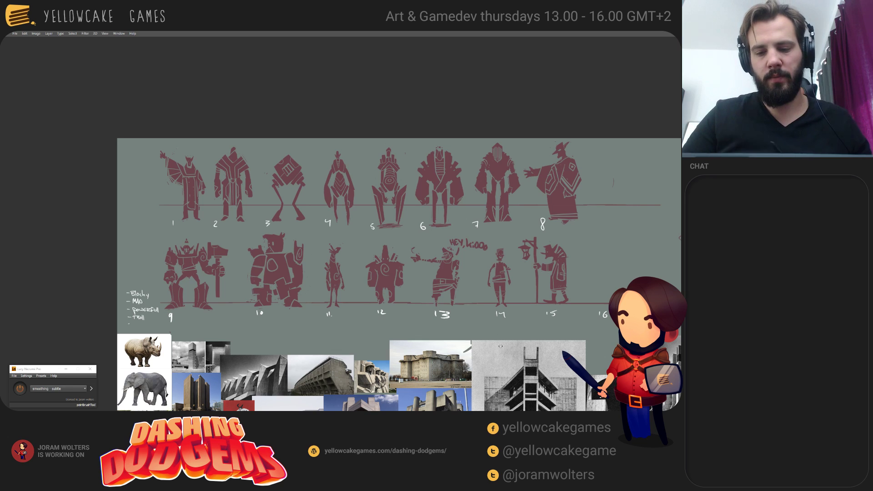
drag(500, 346, 572, 282)
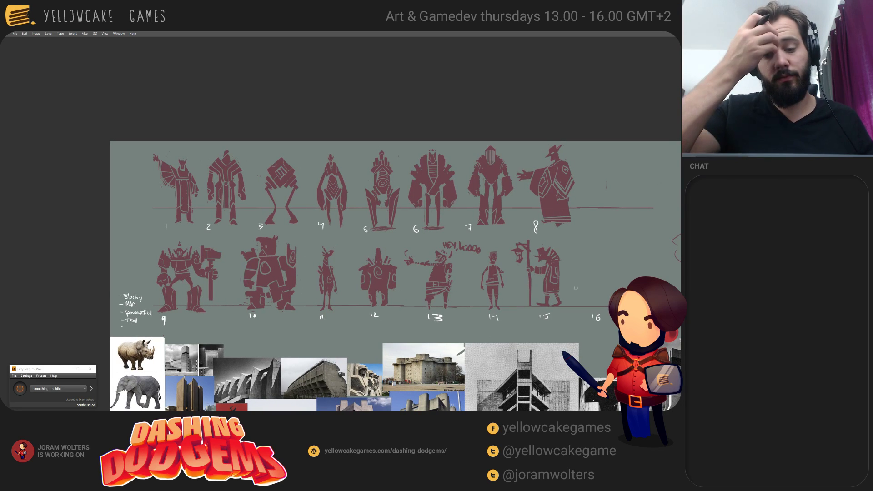
key(ctrl+Tab)
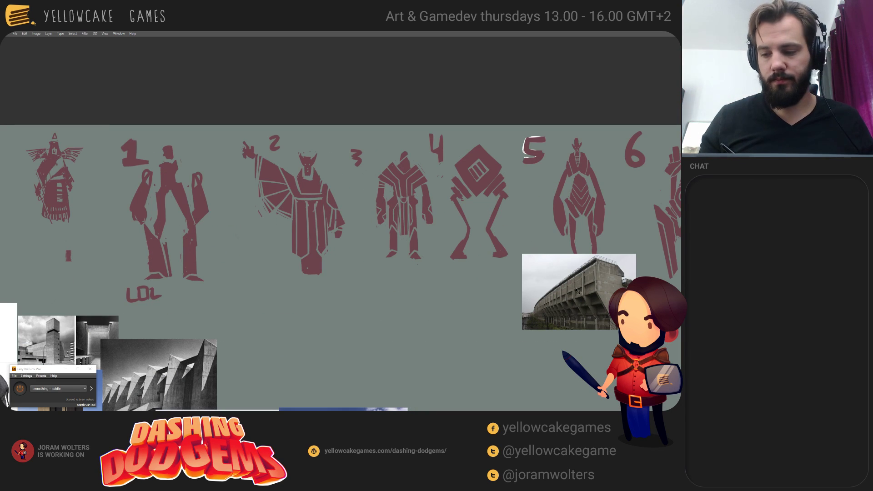
key(ctrl+Tab)
alt+scroll(551, 295, up, 3)
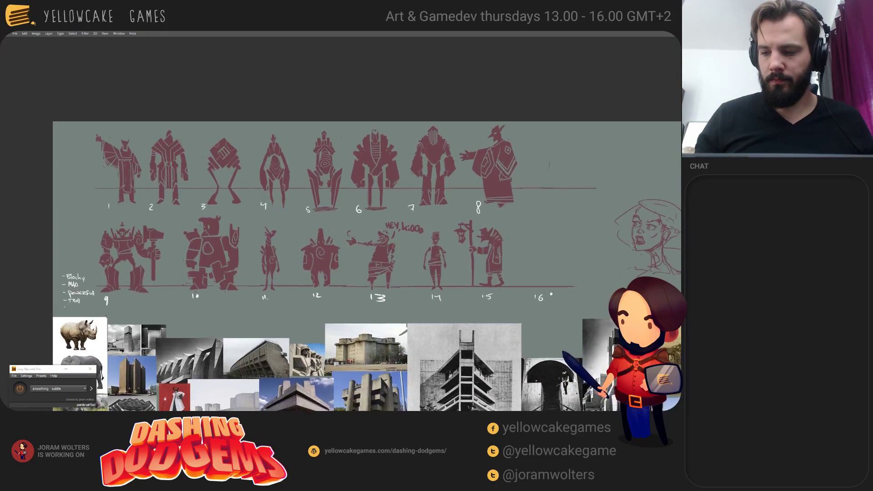
Step: Look through the open documents with the interface panels shown and return to the numbered silhouette sheet
alt+scroll(551, 294, down, 2)
alt+scroll(528, 304, up, 2)
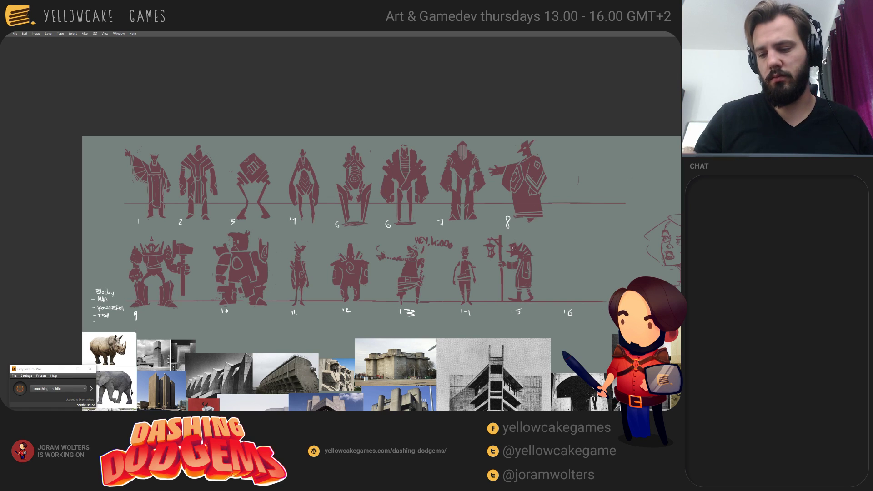
drag(552, 284, 523, 287)
key(ctrl+Tab)
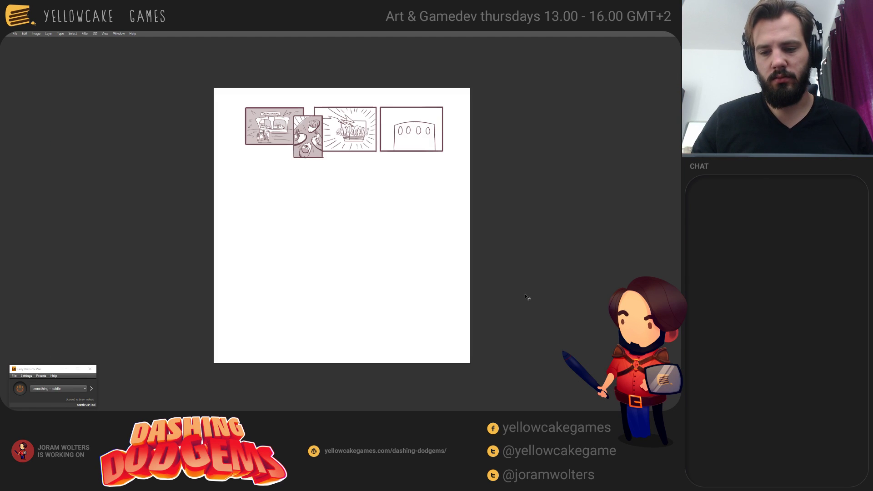
key(Tab)
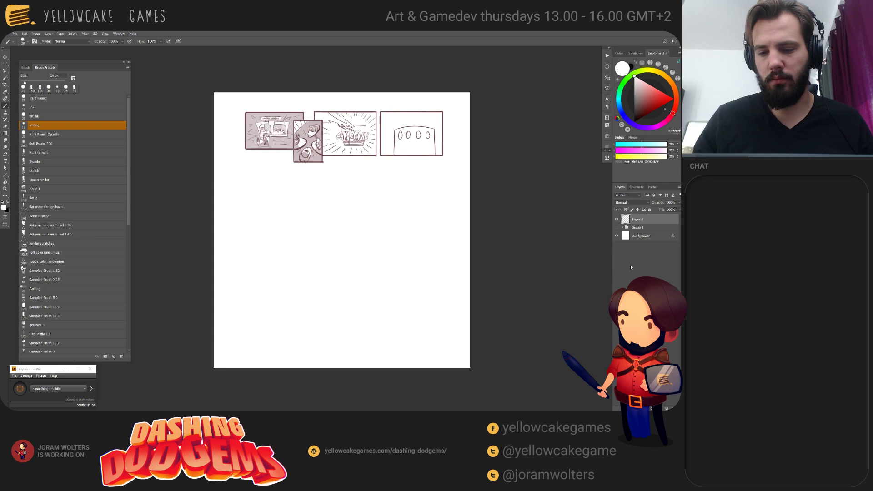
key(ctrl+Tab)
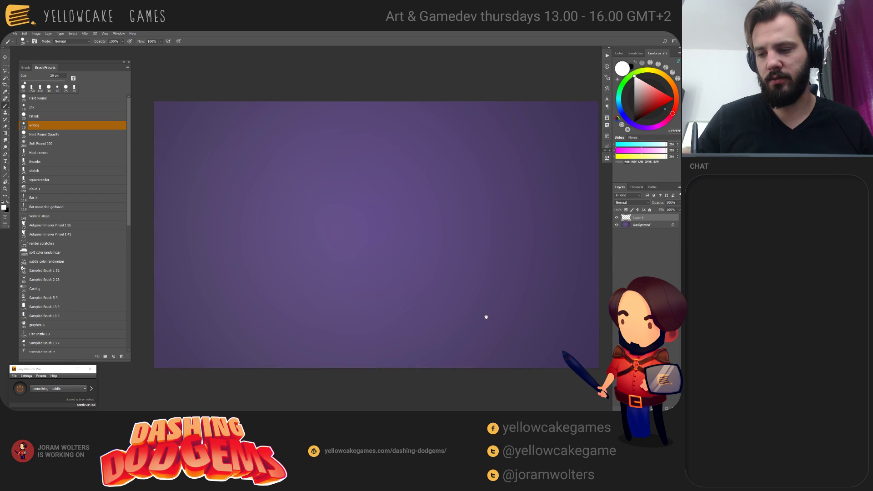
key(ctrl+Tab)
drag(473, 303, 504, 300)
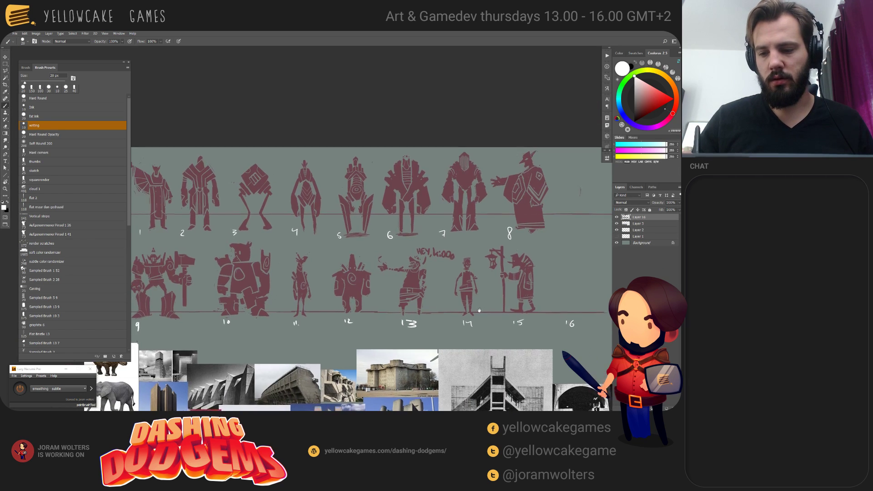
key(v)
mouse_move(468, 175)
mouse_down()
mouse_move(518, 151)
mouse_move(508, 166)
mouse_up()
key(ctrl+z)
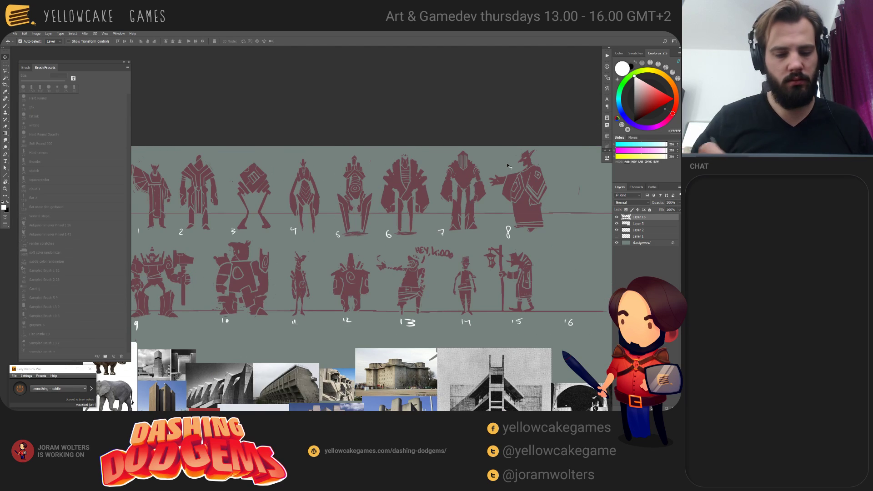
Step: Outline both rows of numbered silhouettes with the Polygonal Lasso, leaving out the building references, and copy them
drag(408, 281, 451, 277)
key(l)
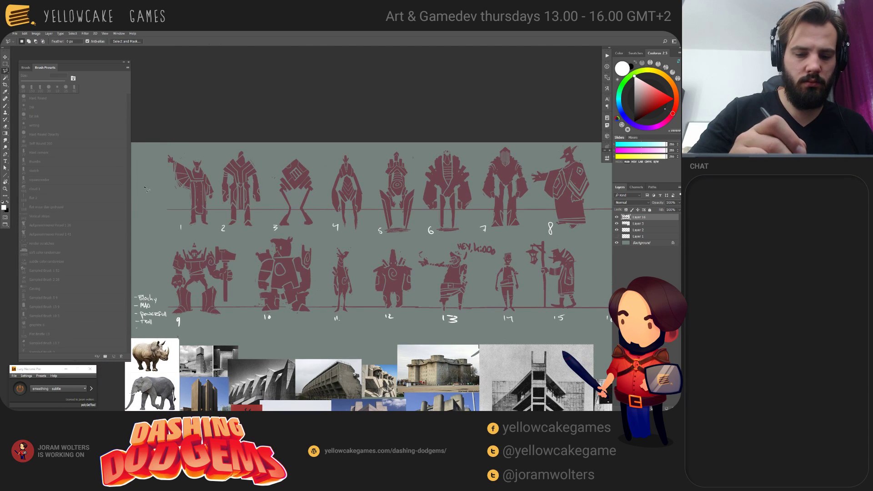
click(177, 114)
click(395, 92)
click(595, 119)
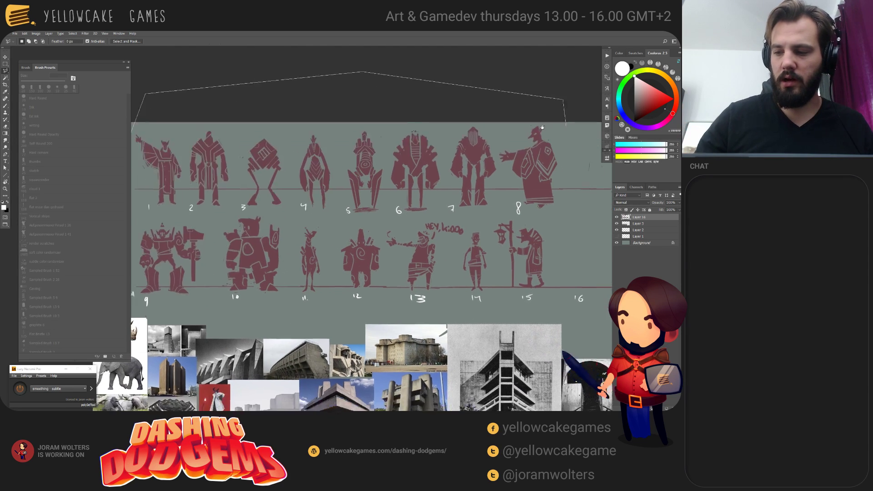
click(599, 159)
click(585, 256)
click(537, 302)
drag(476, 308, 577, 293)
click(367, 300)
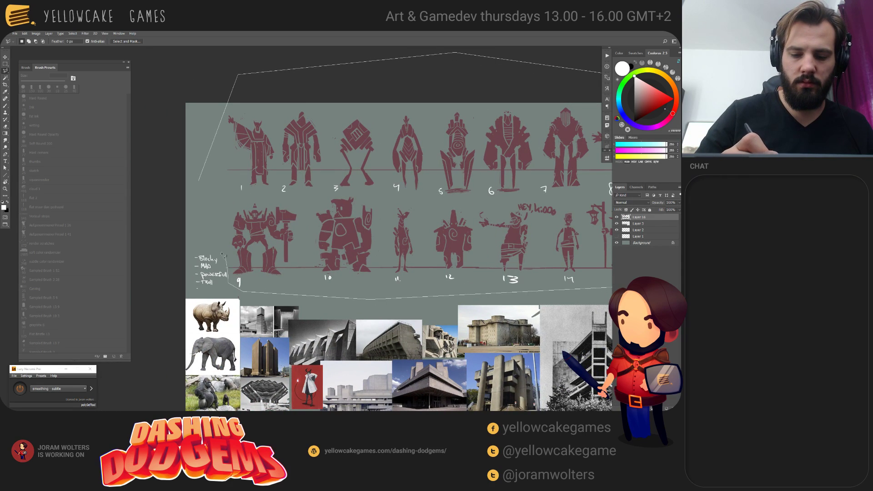
double_click(200, 200)
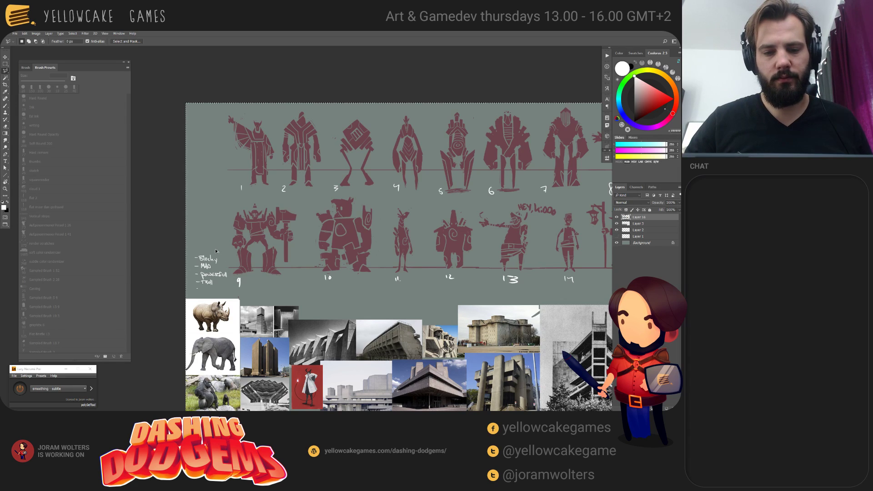
Step: Paste the silhouettes into the blank purple document and turn them white with a Hue/Saturation adjustment
key(ctrl+Tab)
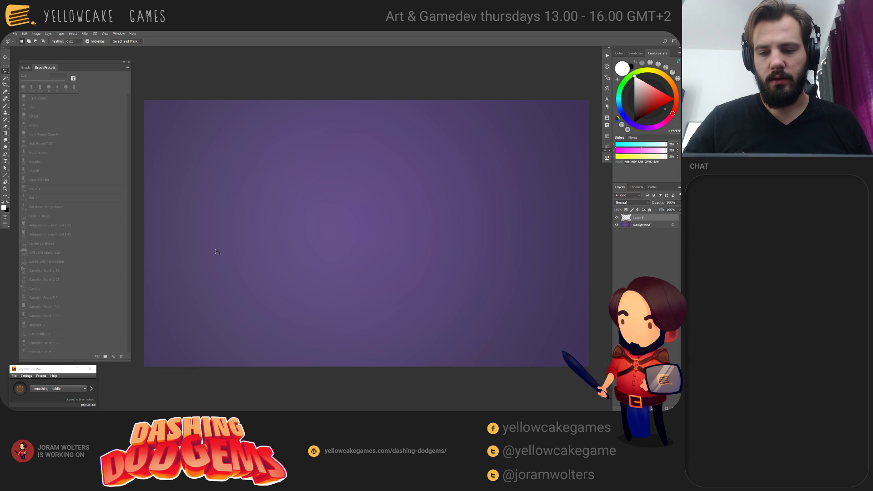
key(ctrl+v)
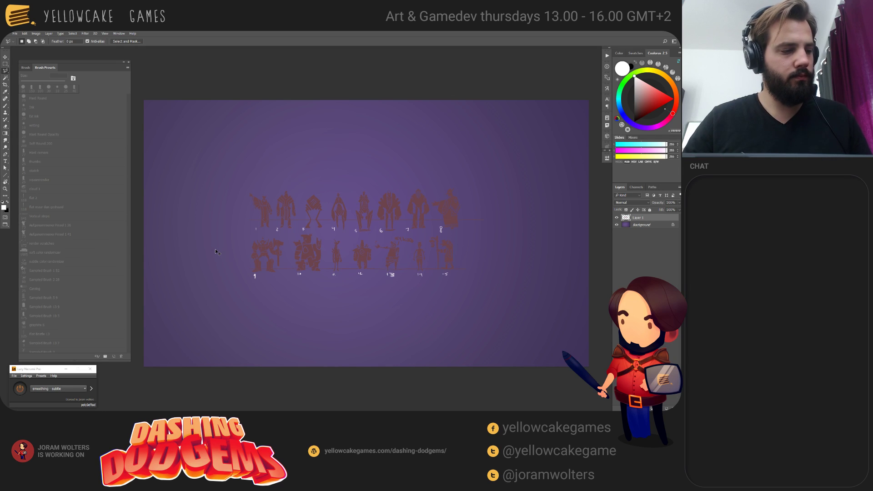
key(ctrl+u)
drag(528, 224, 563, 225)
click(584, 176)
drag(493, 277, 476, 277)
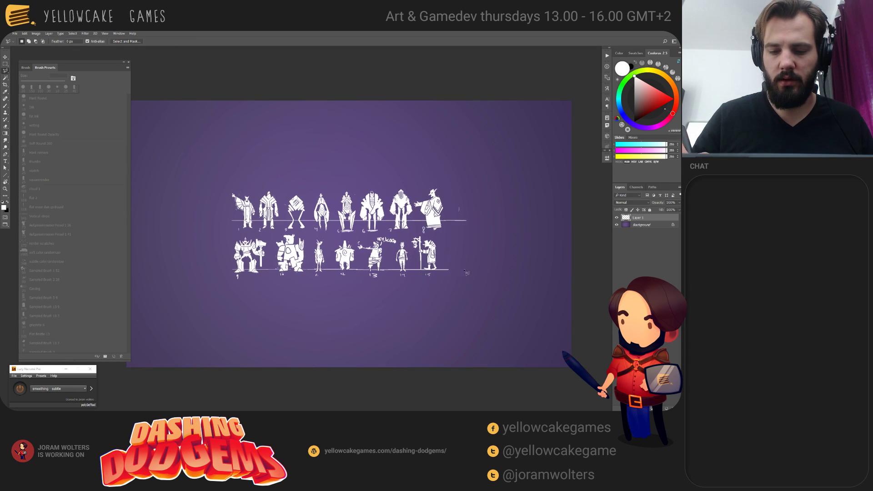
Step: Lasso robed silhouette 8, duplicate it onto its own layer and place the copy above the upper row
key(ctrl+plus)
key(ctrl+plus)
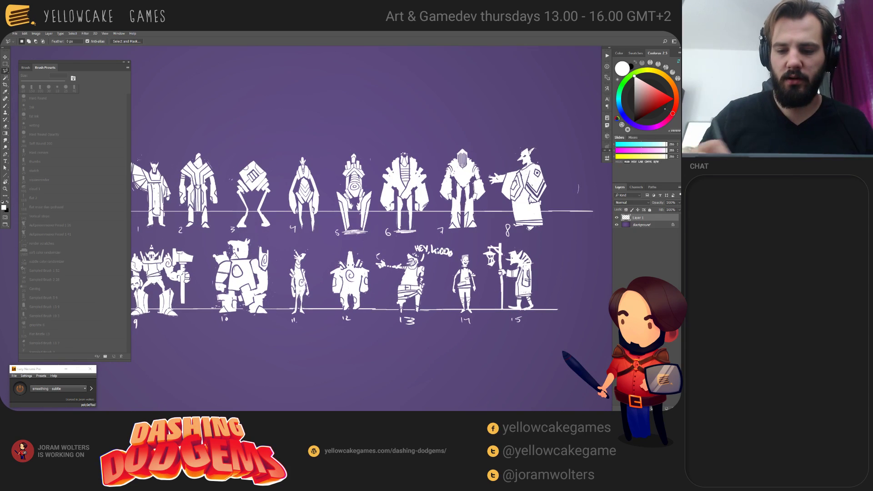
drag(445, 251, 487, 276)
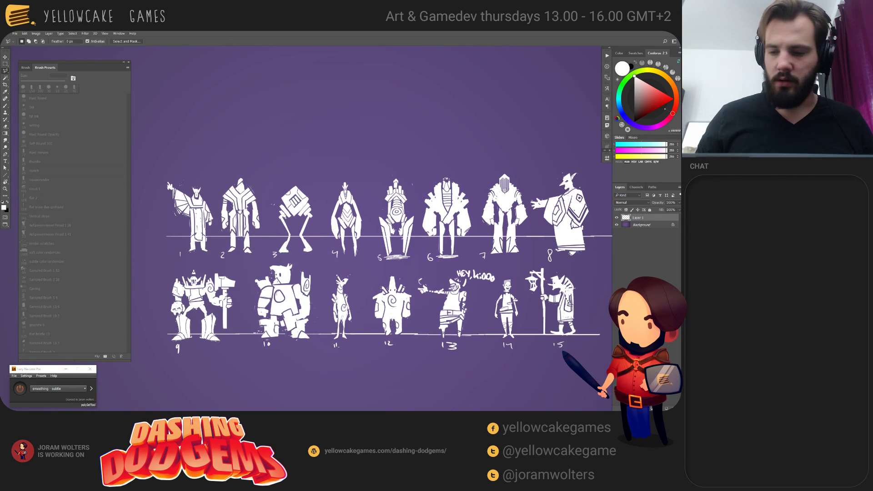
drag(568, 300, 512, 306)
key(v)
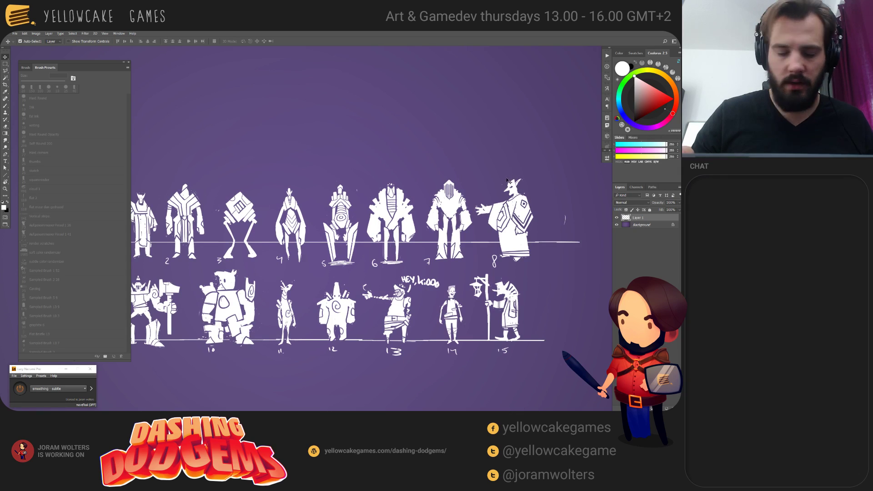
key(l)
click(503, 170)
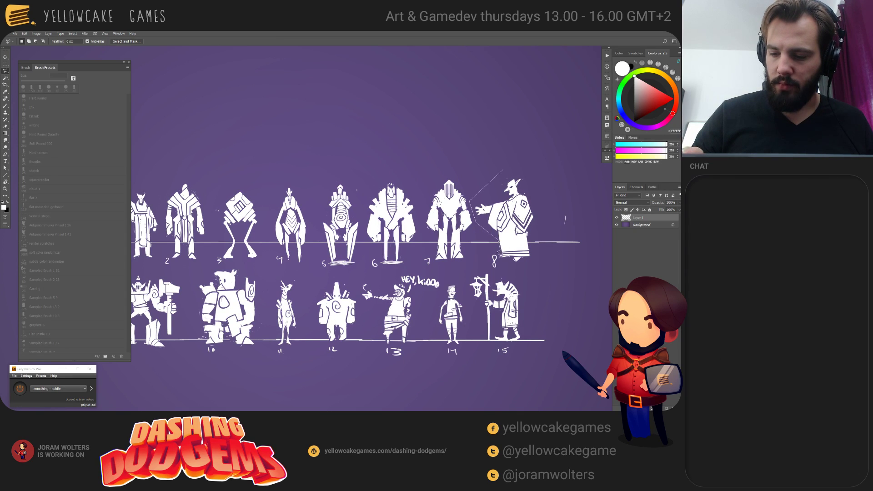
click(526, 267)
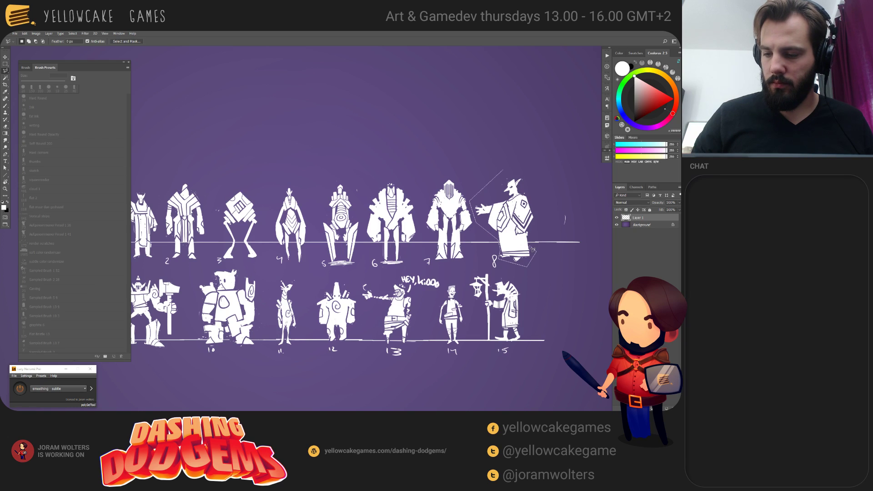
click(528, 235)
click(543, 216)
click(547, 180)
click(519, 162)
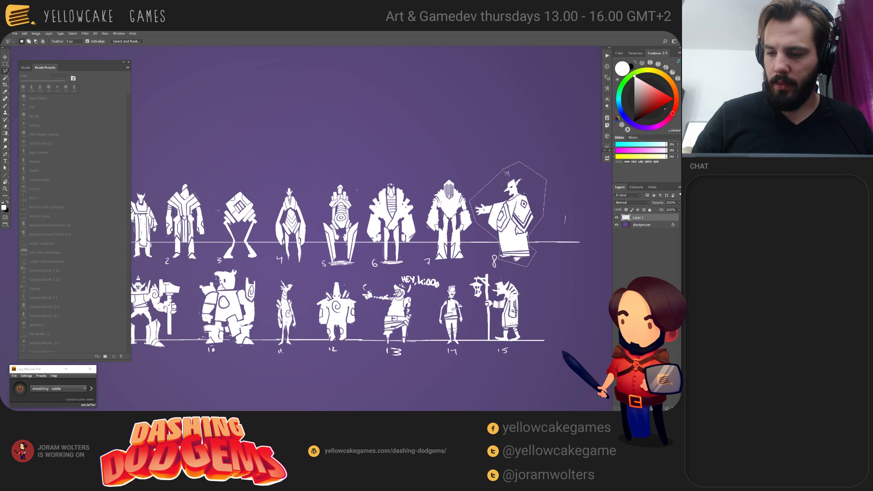
click(503, 170)
key(v)
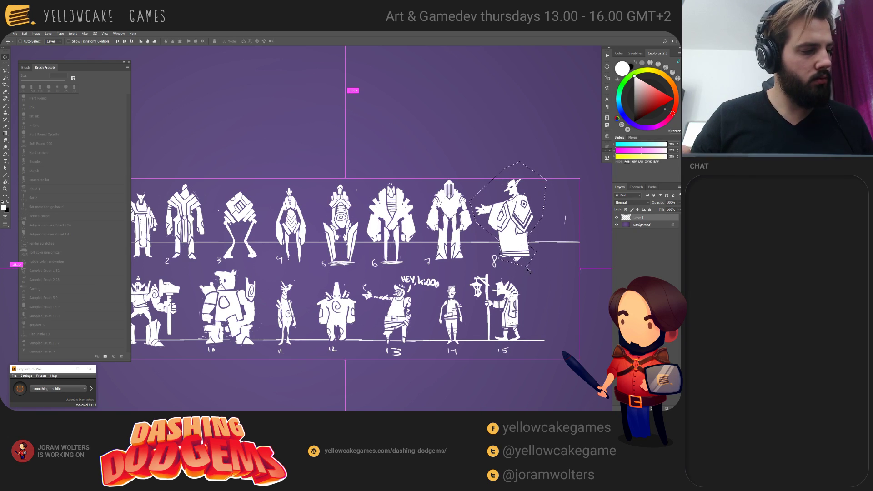
key(ctrl+j)
drag(542, 227, 412, 78)
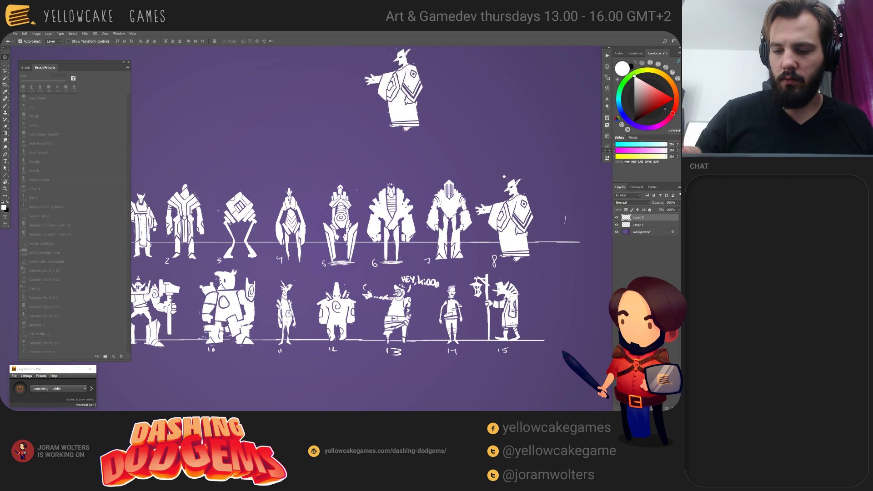
Step: Lasso silhouette 5, duplicate it from Layer 1 onto its own layer and place the copy beside the copied robed figure
drag(404, 119, 453, 126)
key(l)
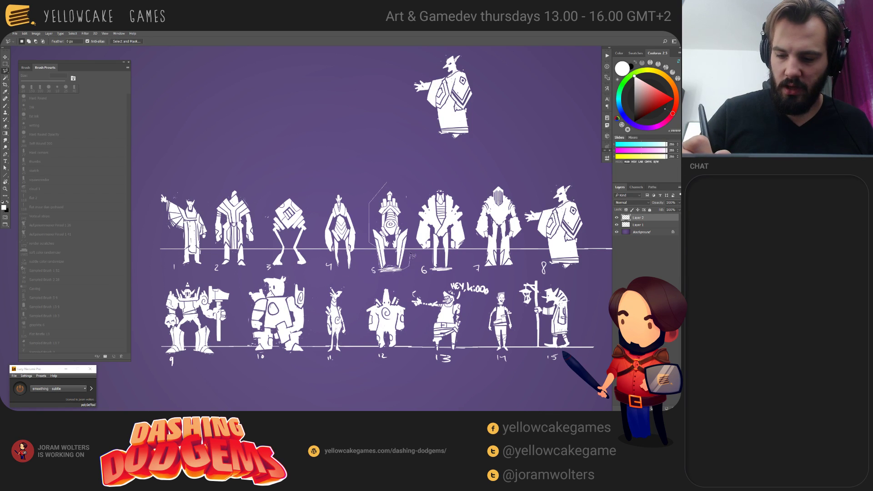
click(402, 191)
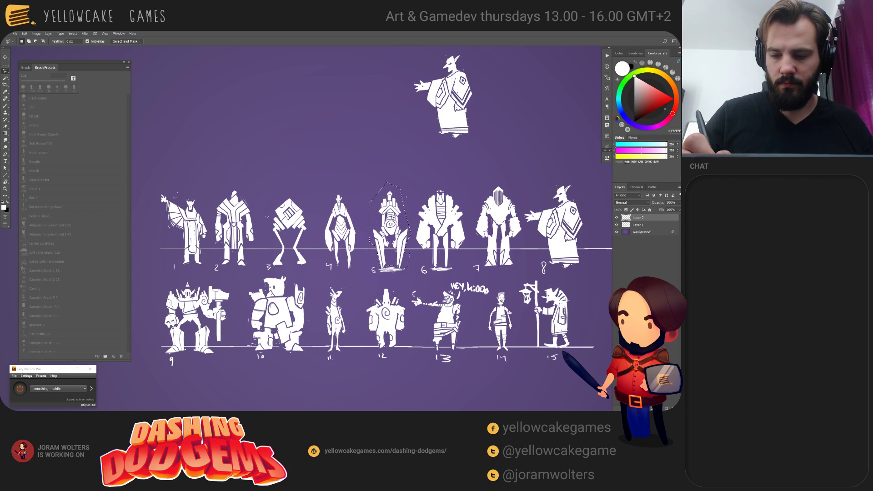
key(v)
drag(394, 233, 376, 196)
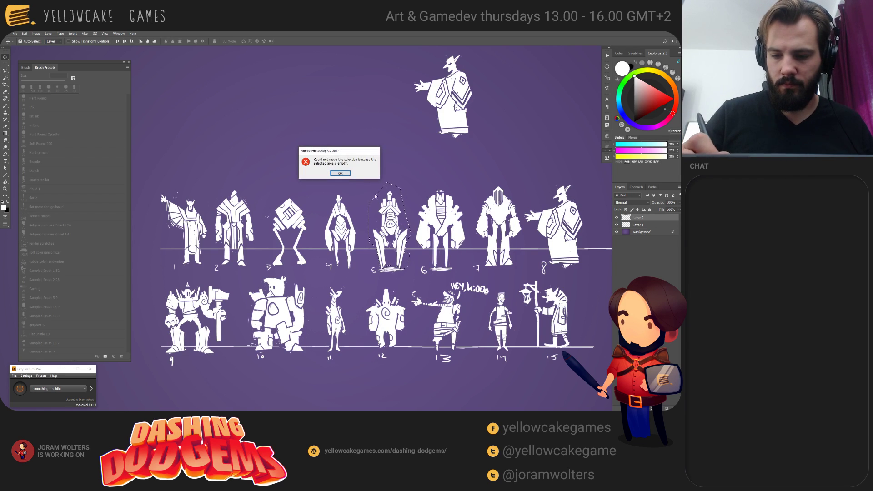
click(345, 174)
click(638, 225)
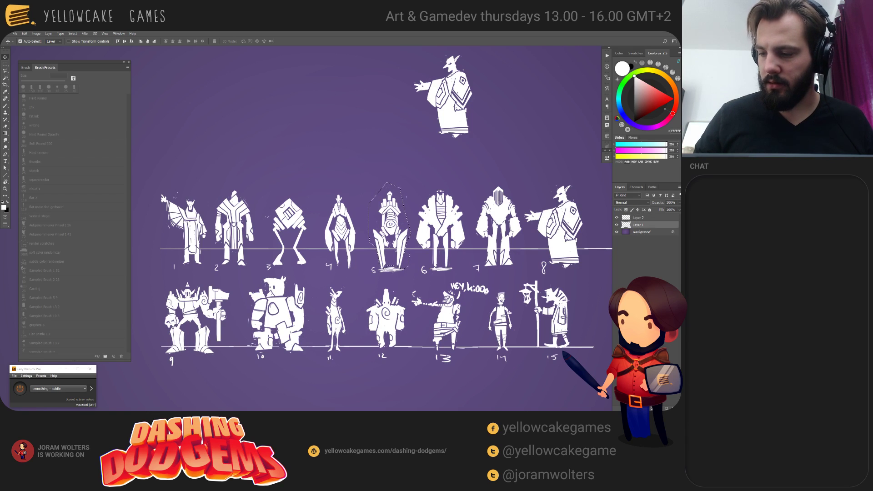
key(ctrl+j)
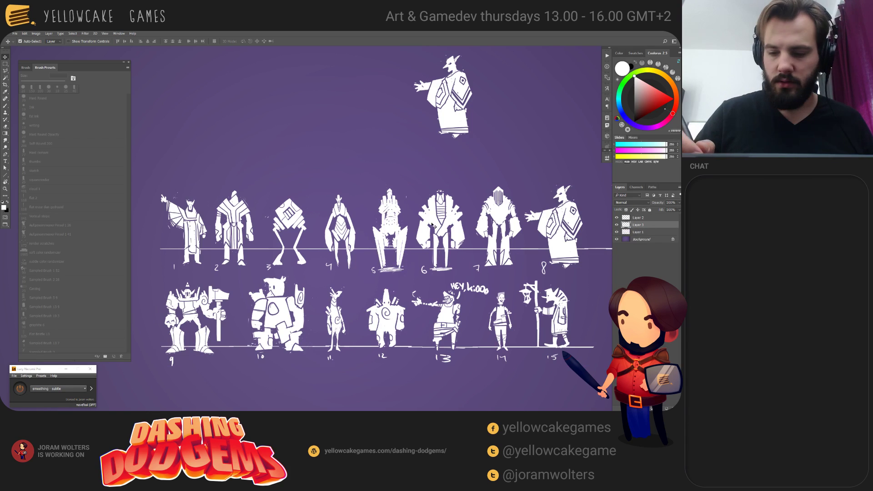
drag(401, 237, 395, 110)
Step: Lasso silhouette 3, duplicate it from Layer 1 onto its own layer and line the copy up beside the copied silhouette 5
drag(409, 287, 479, 282)
key(l)
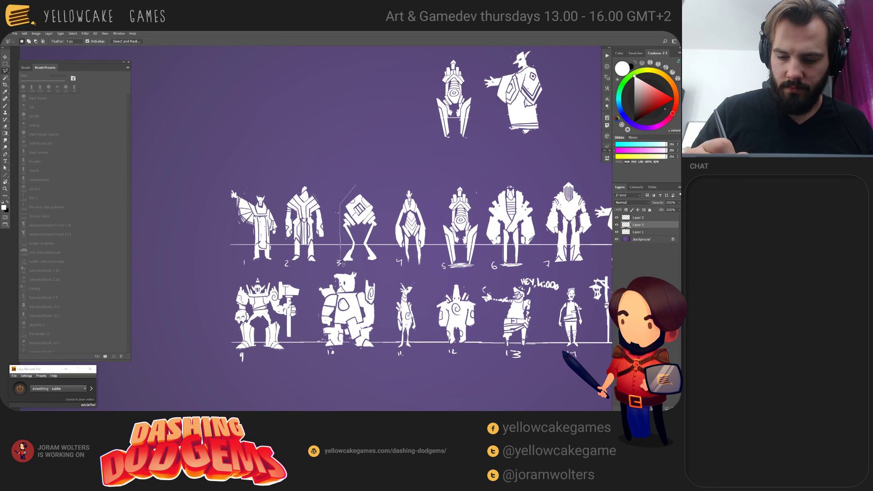
click(343, 262)
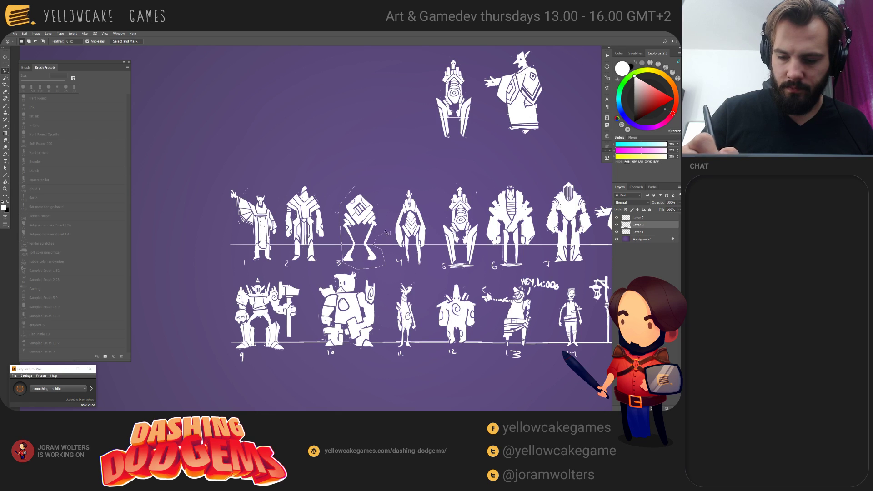
click(358, 189)
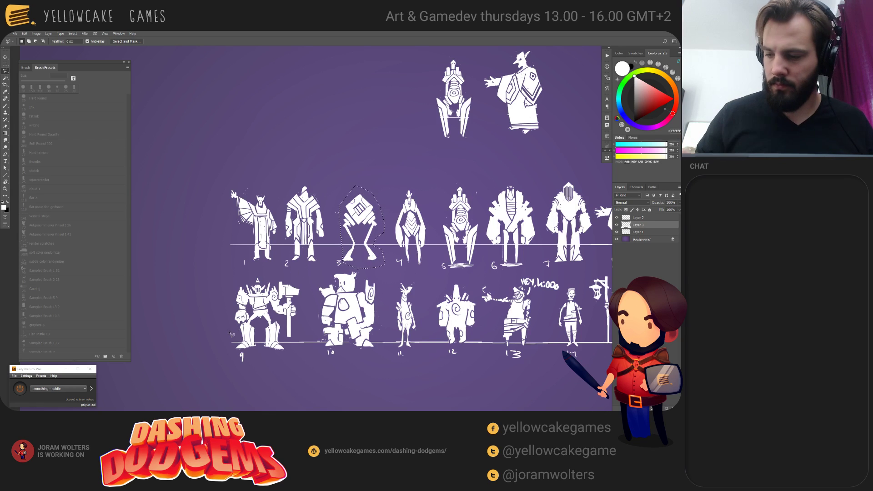
click(650, 234)
key(ctrl+j)
key(v)
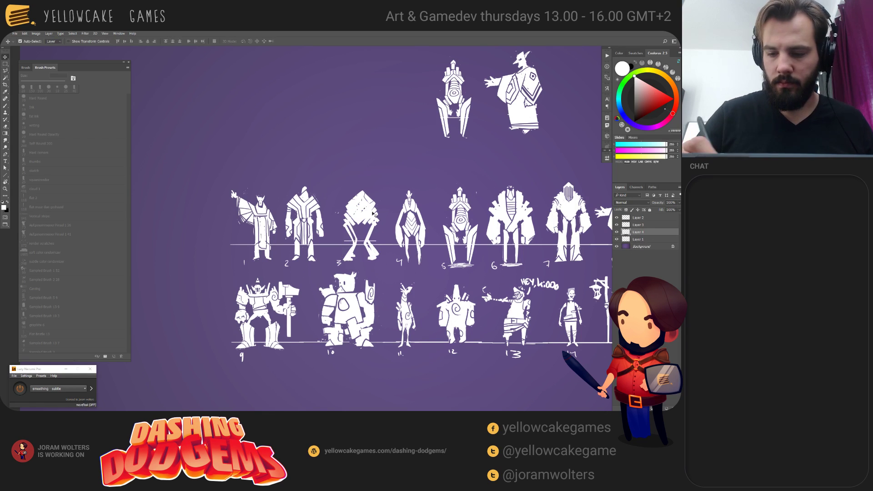
mouse_move(402, 409)
mouse_down()
mouse_move(438, 294)
mouse_move(430, 254)
mouse_up()
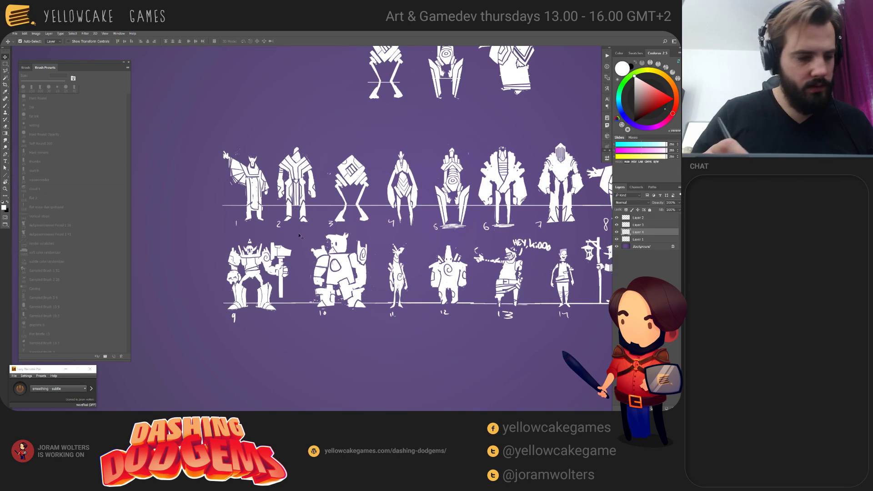
Step: Lasso silhouette 9, duplicate it from Layer 1 onto its own layer and place the copy beside the copied silhouette 3
key(l)
click(247, 235)
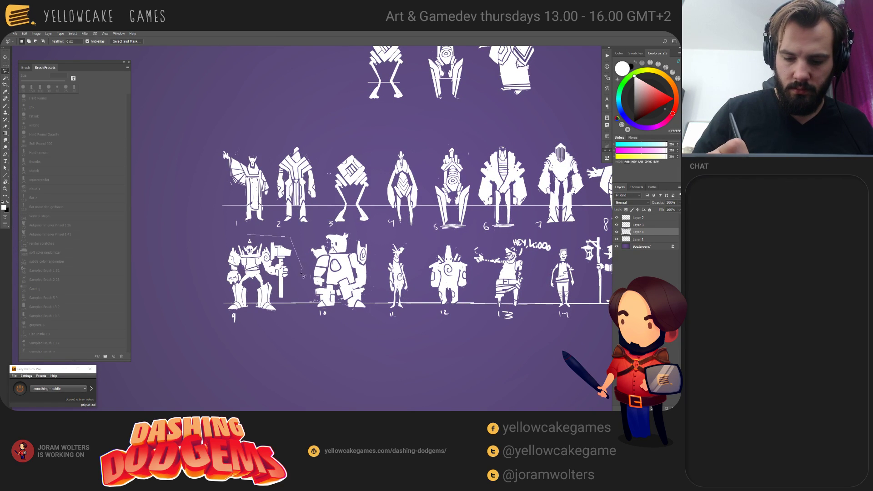
click(280, 323)
click(212, 333)
click(205, 282)
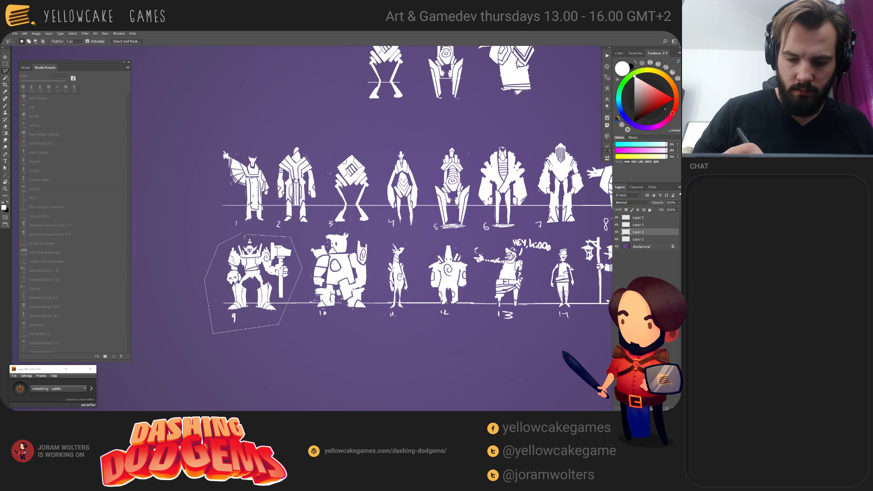
click(244, 236)
click(639, 239)
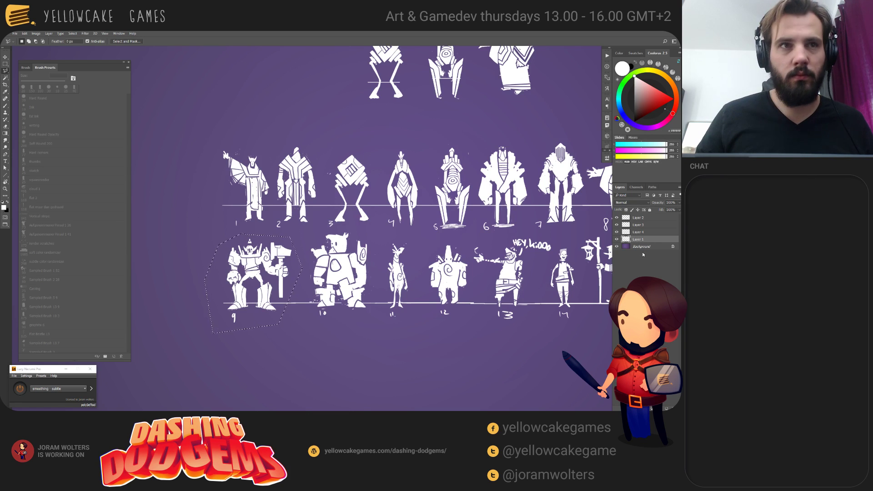
key(ctrl+j)
key(v)
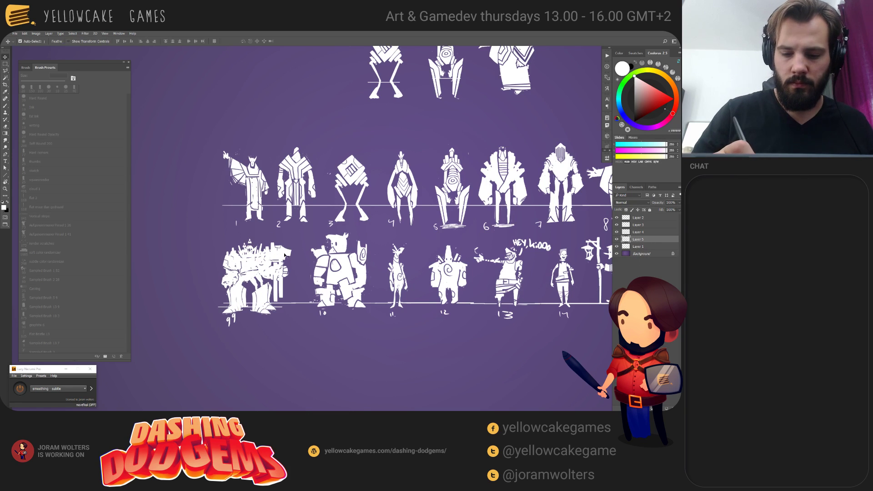
drag(280, 255, 317, 108)
key(ctrl+z)
ctrl+drag(274, 259, 325, 58)
drag(368, 100, 307, 245)
drag(273, 201, 298, 173)
drag(302, 223, 271, 112)
Step: Lasso silhouettes 10 and 11 together, duplicate them from Layer 1 onto one new layer and place the copy beside the copied robed figure
key(l)
click(207, 305)
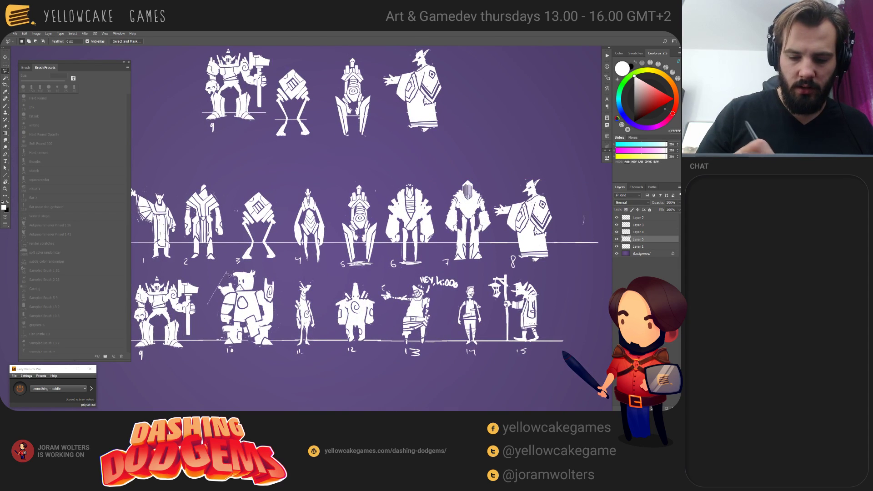
click(226, 269)
click(327, 275)
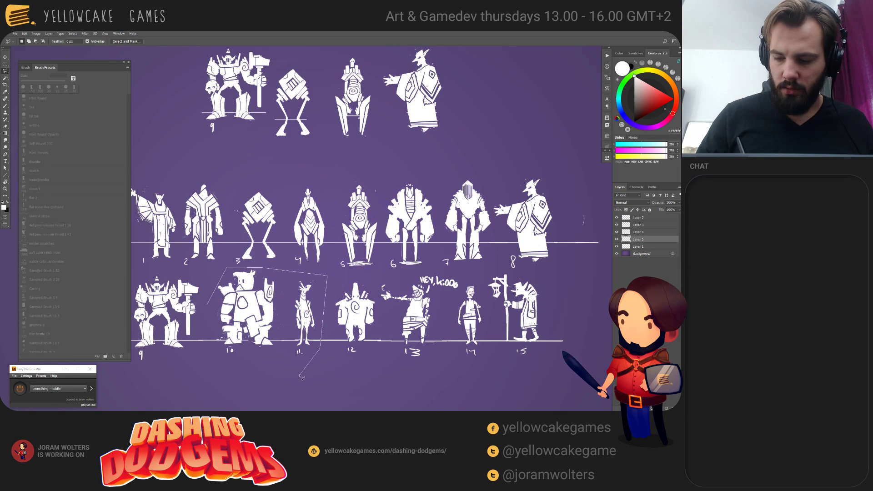
click(284, 369)
double_click(204, 353)
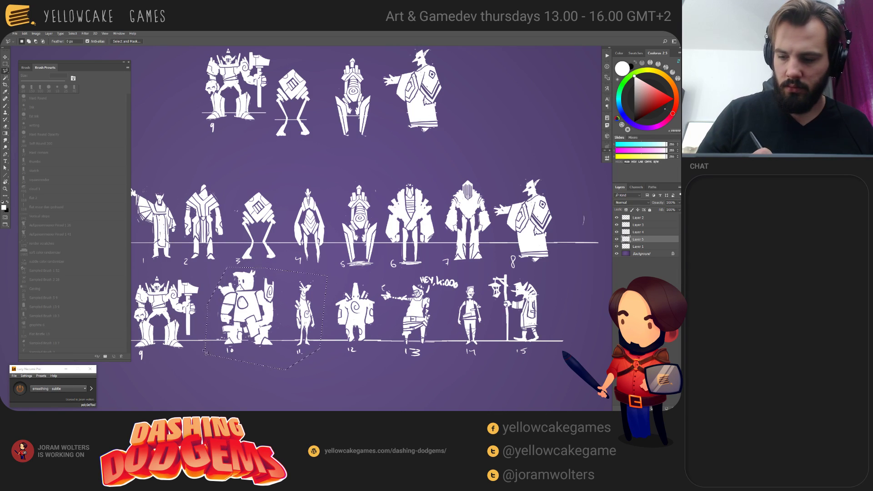
click(643, 249)
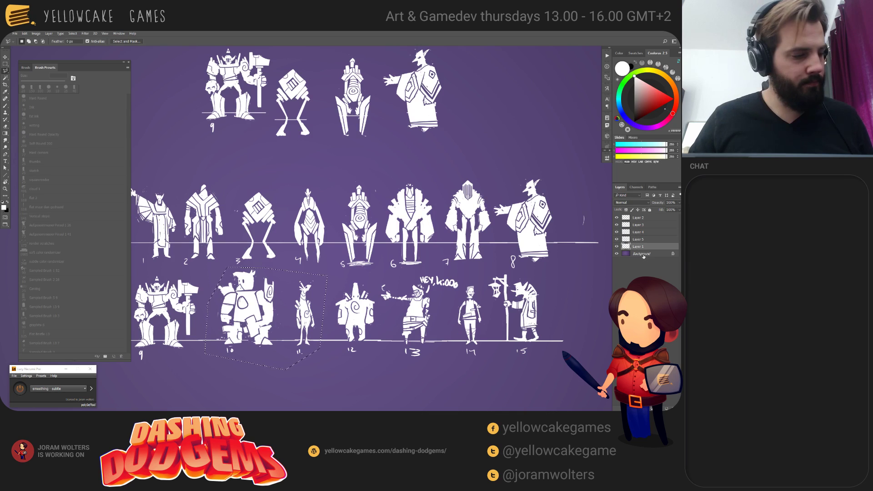
key(ctrl+j)
key(v)
drag(277, 277, 559, 59)
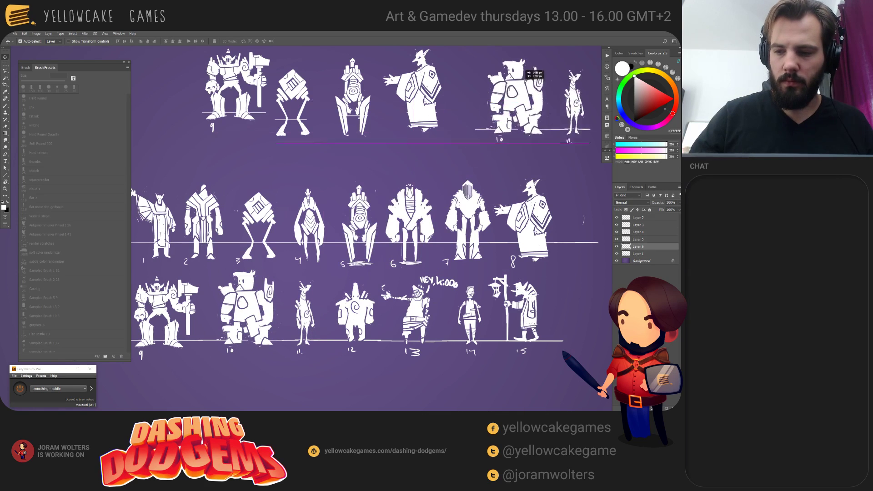
Step: Hide Layer 1 and move the robed figure's copy down below the row of copied silhouettes
drag(491, 154, 491, 231)
click(491, 231)
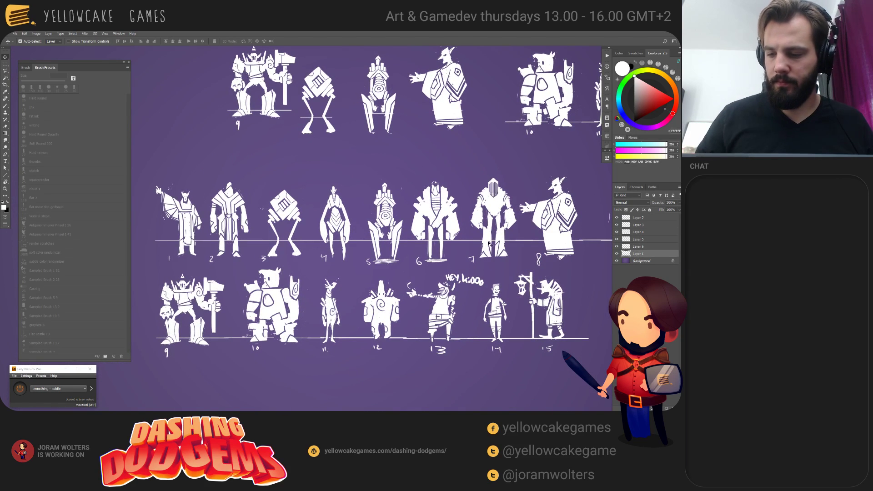
click(617, 254)
alt+scroll(462, 304, down, 2)
alt+scroll(375, 217, up, 2)
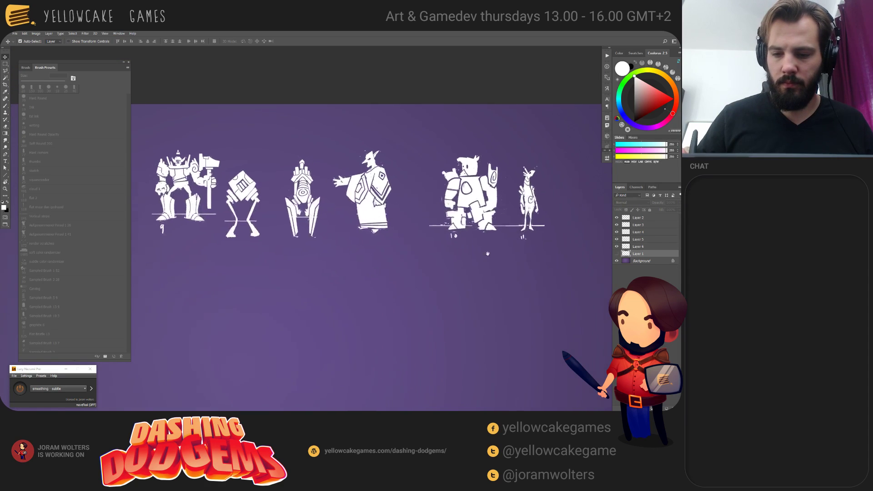
drag(375, 217, 380, 284)
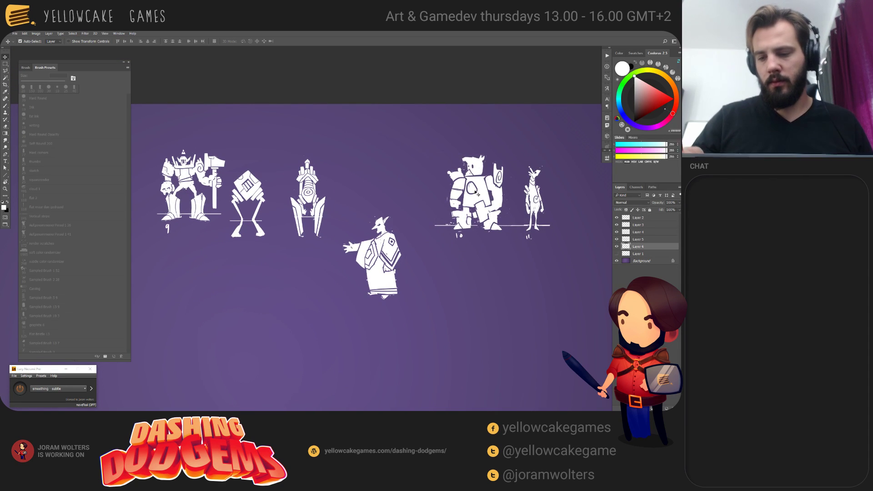
Step: Split silhouette 10 from silhouette 11 onto its own layer and arrange both with the robed figure below the upper row
drag(473, 196, 449, 182)
key(m)
drag(410, 123, 385, 335)
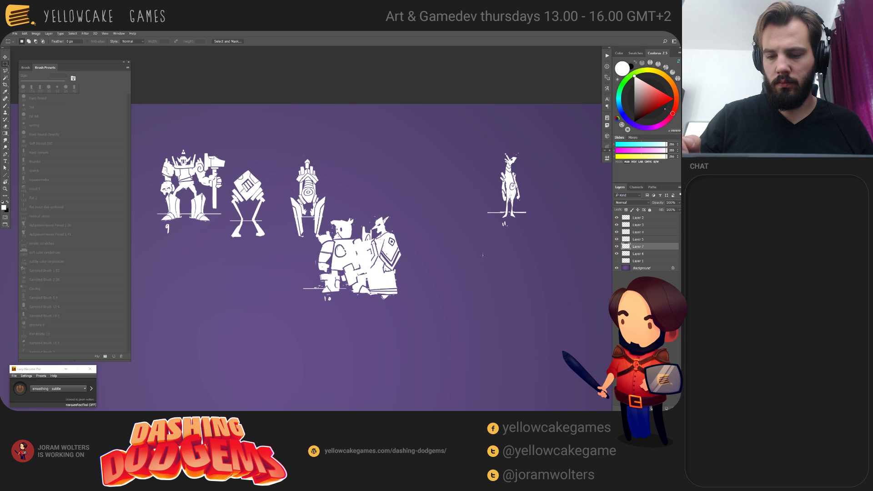
key(v)
key(ctrl+j)
drag(379, 248, 321, 315)
drag(379, 271, 429, 281)
mouse_move(507, 195)
mouse_down()
mouse_move(453, 250)
mouse_move(330, 317)
mouse_move(342, 314)
mouse_move(328, 334)
mouse_up()
Step: Shrink the eraser, clear the ground line beneath silhouette 11 and set that figure apart from silhouette 10
key(e)
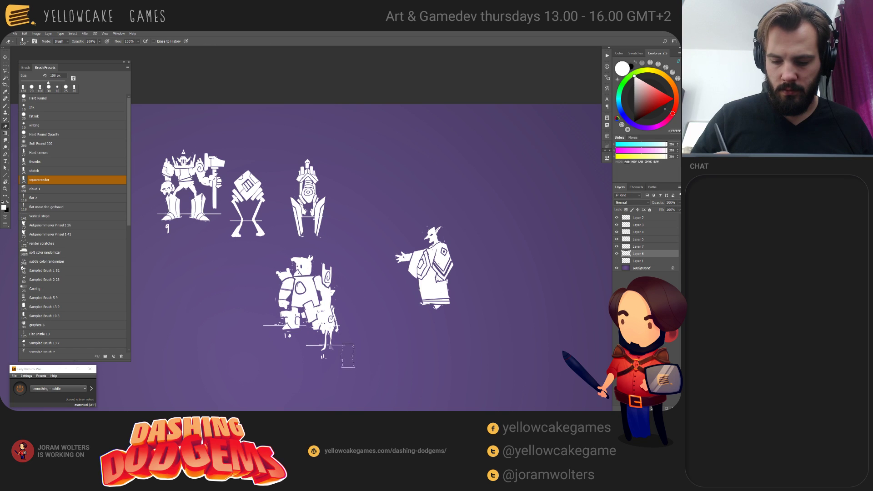
key(bracketleft)
key(bracketleft)
key(bracketleft)
key(bracketleft)
key(bracketleft)
key(bracketleft)
key(bracketleft)
mouse_move(345, 348)
mouse_down()
mouse_move(312, 340)
mouse_move(372, 326)
mouse_move(392, 332)
mouse_up()
key(v)
key(e)
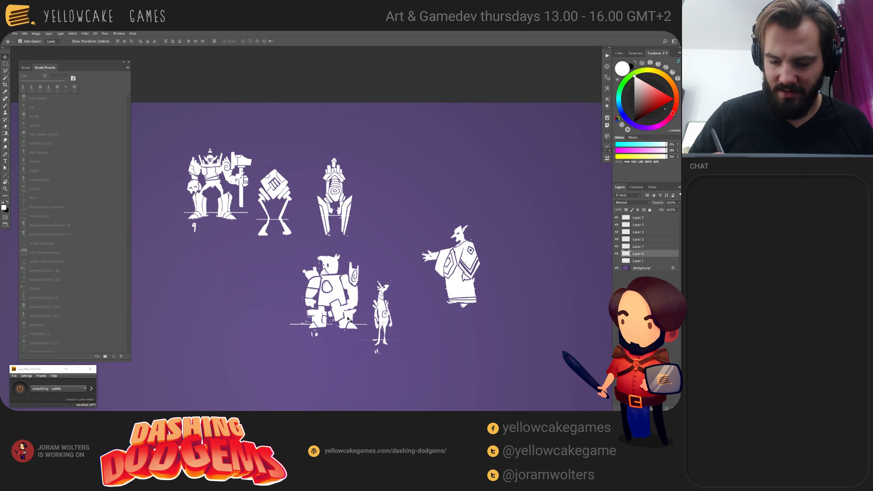
Step: Erase the leftover ground lines around silhouettes 10, 3, 9 and 5 on their own layers
ctrl+click(353, 321)
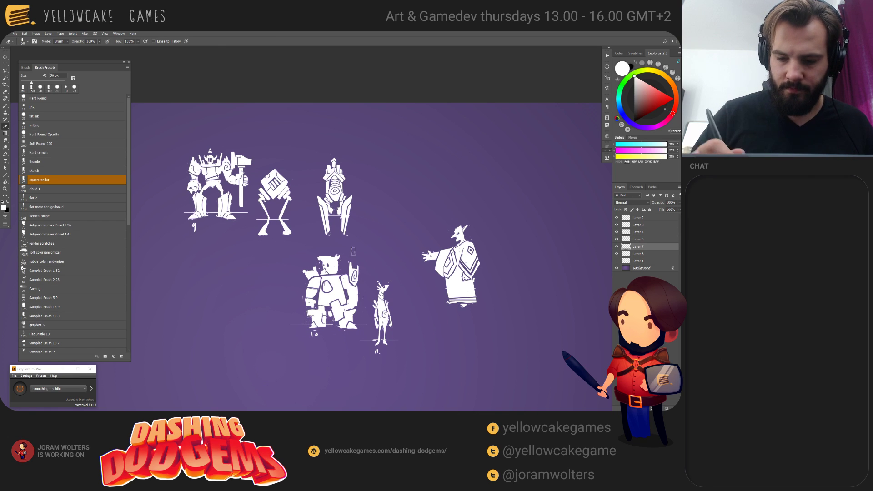
ctrl+click(275, 224)
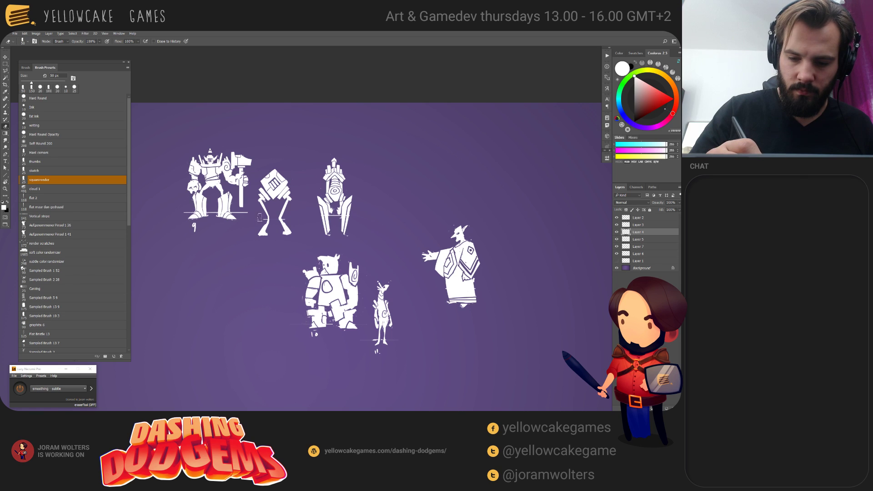
ctrl+click(248, 216)
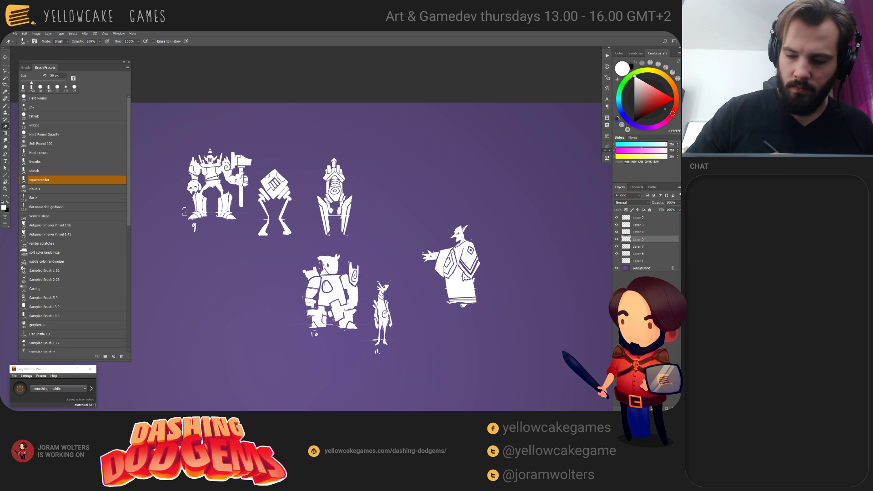
ctrl+click(336, 213)
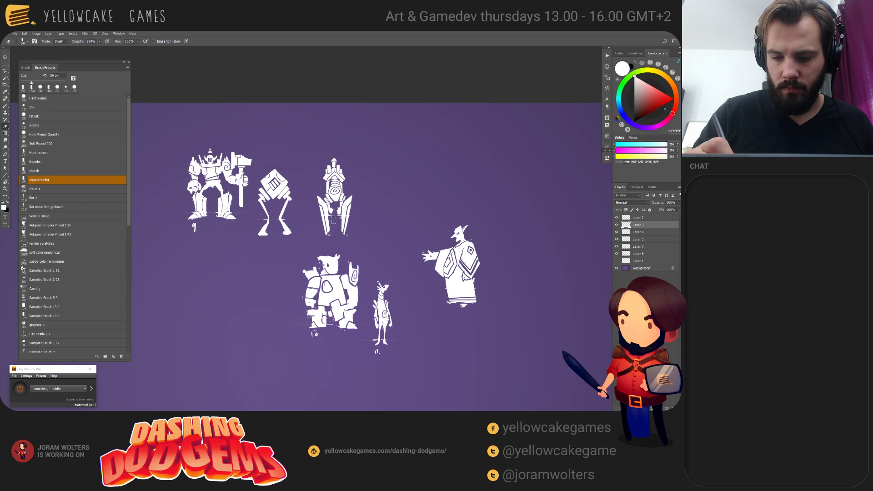
Step: Move the robed figure in front of silhouette 10 and darken it to grey by lowering its Hue/Saturation lightness
ctrl+drag(468, 292, 314, 347)
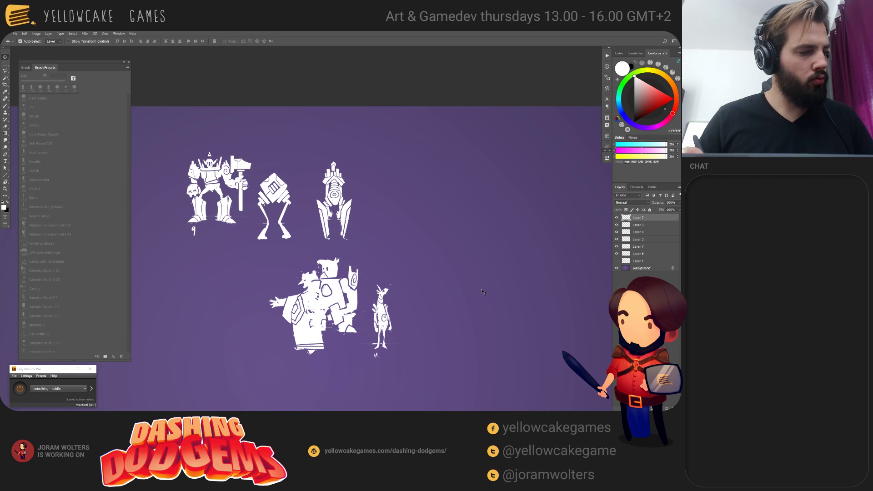
key(ctrl+u)
drag(528, 225, 516, 230)
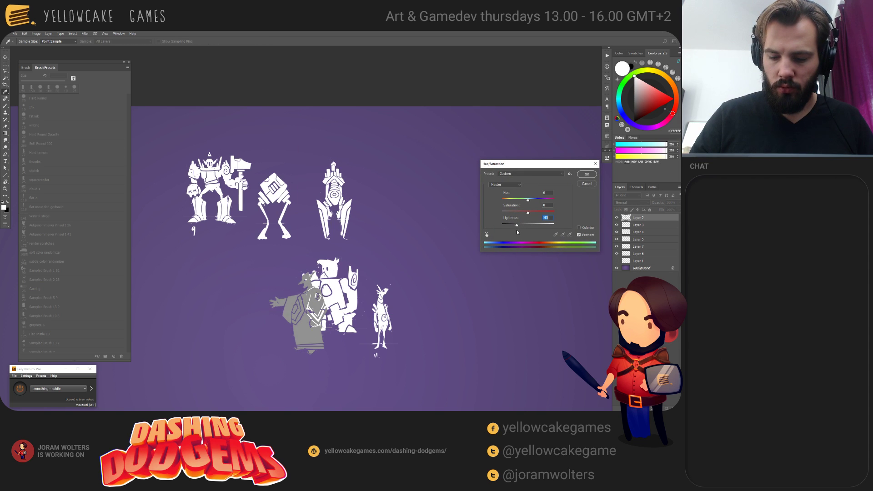
key(Return)
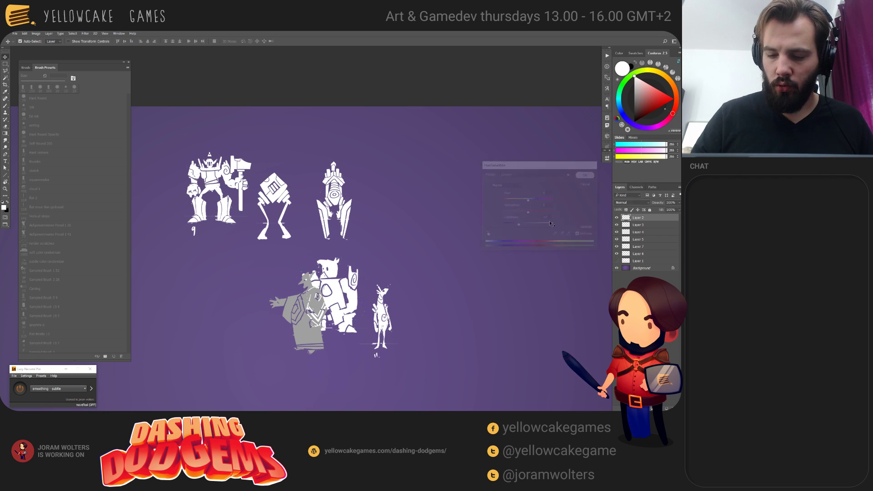
Step: Shift silhouette 10 slightly away from the robed figure and flip it horizontally
key(v)
drag(350, 298, 357, 299)
key(ctrl+t)
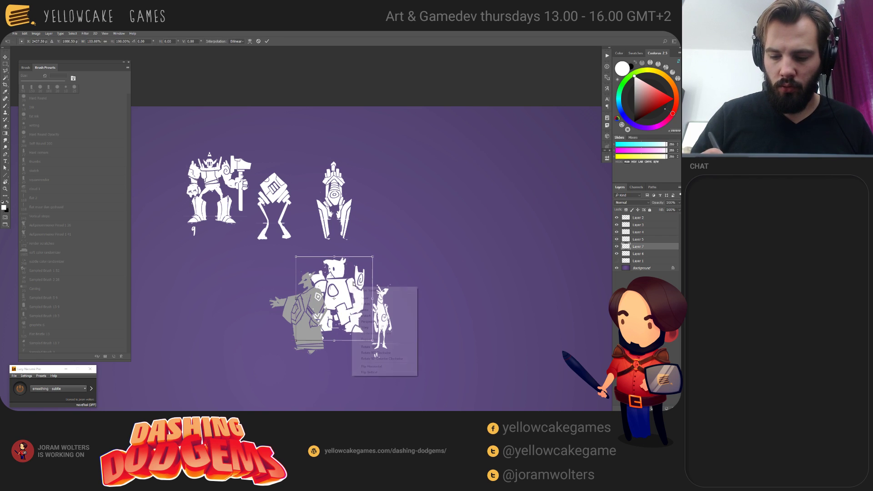
right_click(354, 285)
click(364, 359)
key(Return)
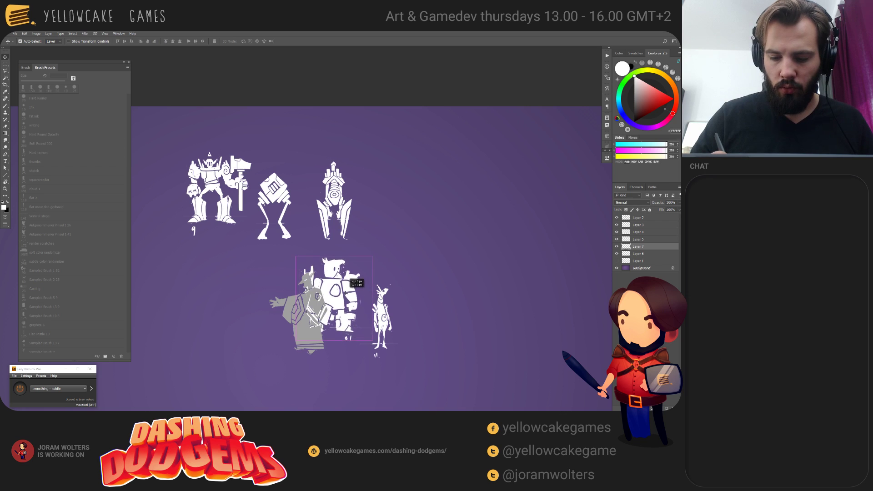
Step: Move silhouette 9 up behind the group, then place silhouette 5 beside the robed figure and flip it horizontally
drag(233, 211, 328, 268)
drag(345, 205, 276, 297)
key(ctrl+t)
right_click(276, 318)
click(295, 397)
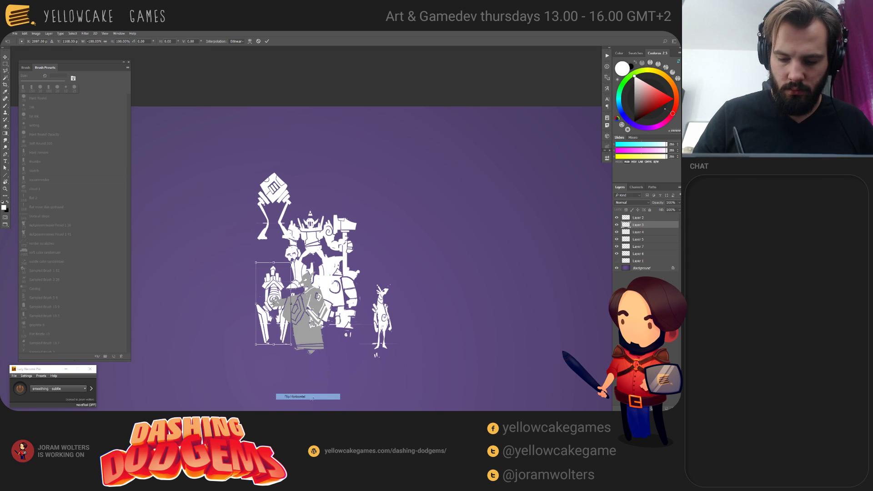
key(Return)
Step: Move silhouette 3 to the front of the group and bring its Layer 4 to the top of the layer stack
drag(276, 194, 285, 339)
drag(649, 216, 648, 215)
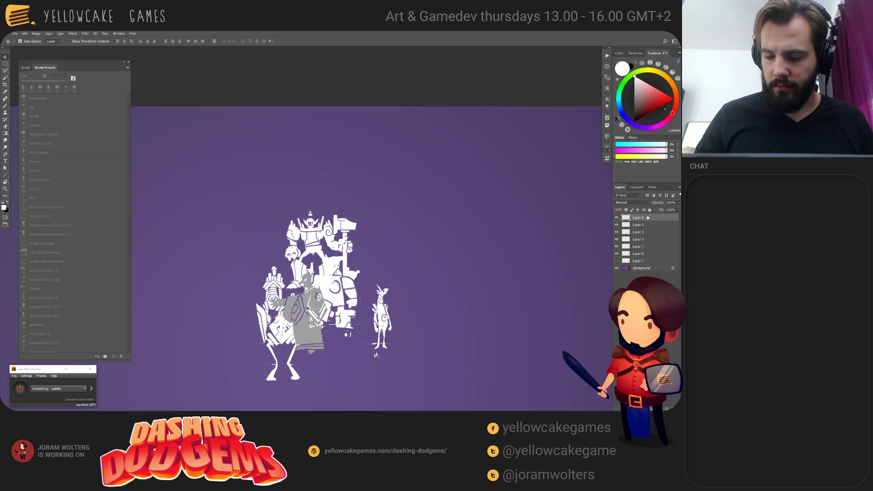
drag(296, 338, 306, 332)
Step: Darken silhouette 10 to grey by lowering its Hue/Saturation lightness
click(341, 302)
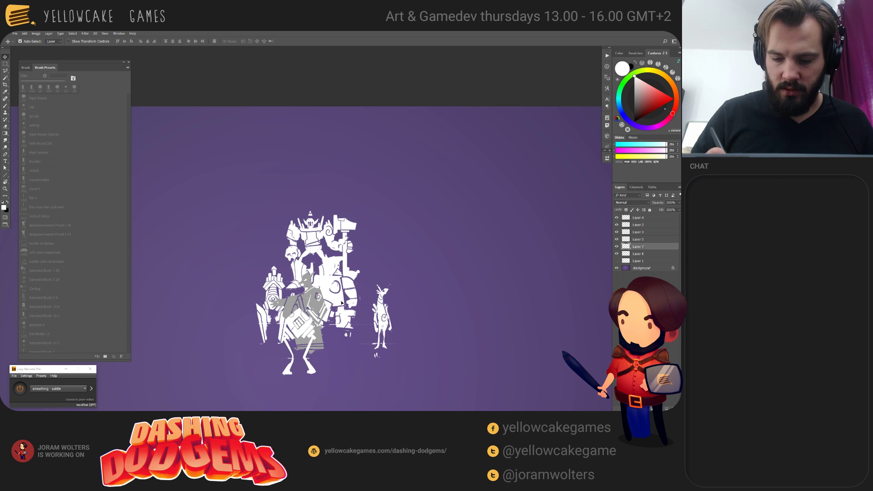
key(ctrl+u)
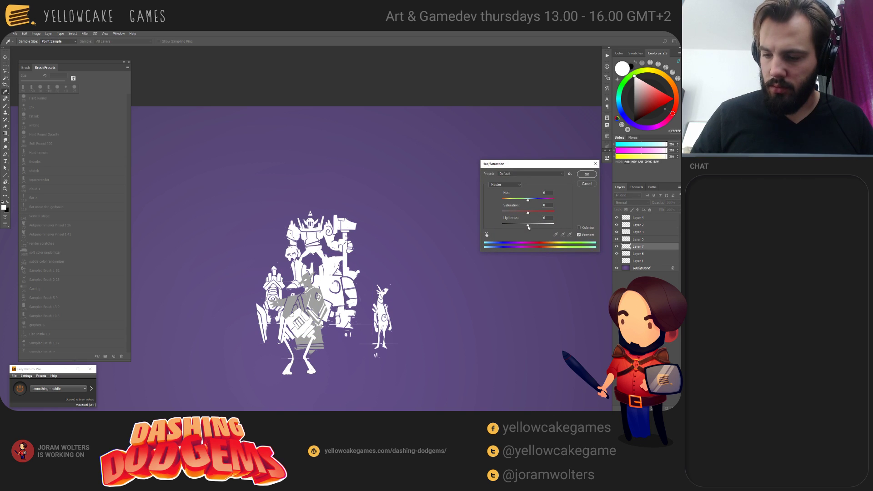
drag(528, 226, 516, 232)
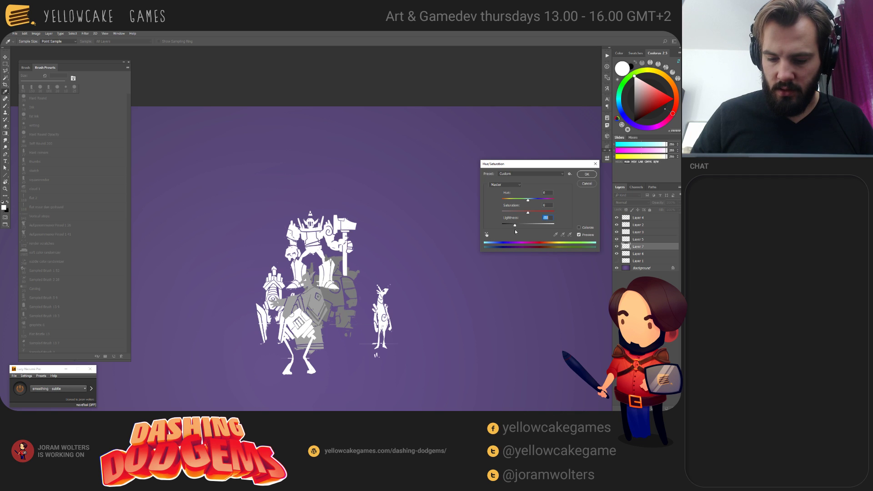
click(587, 175)
Step: Restack the layers so silhouette 10 sits above silhouette 9 and the robed figure sits above silhouette 10, both under Layer 4
drag(638, 246, 640, 221)
click(321, 344)
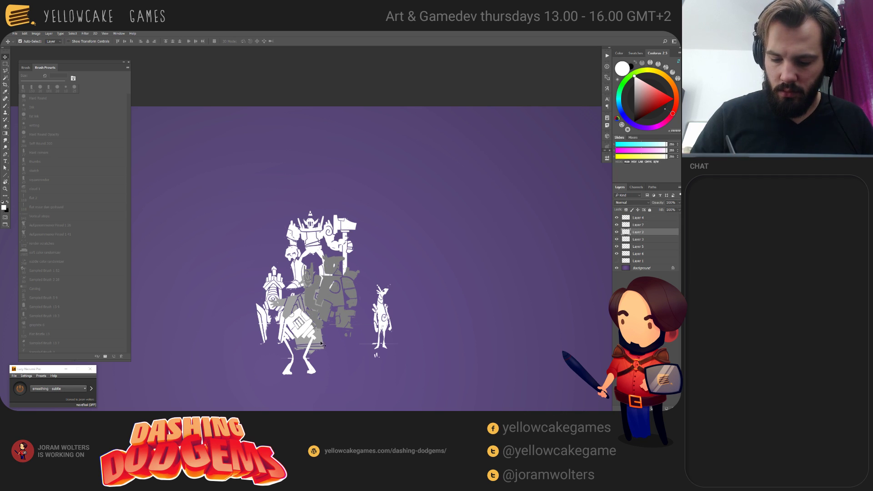
mouse_move(640, 233)
mouse_down()
mouse_move(644, 251)
mouse_move(644, 222)
mouse_up()
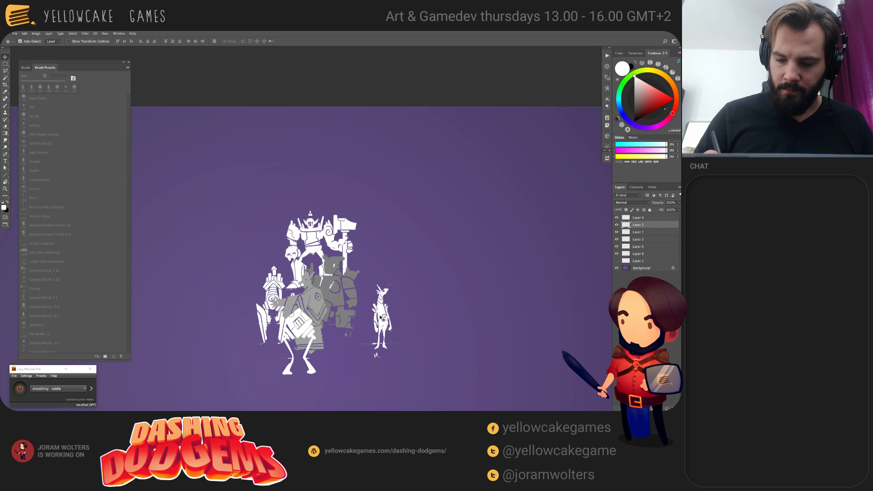
Step: Move silhouette 11 in front of silhouette 10 and bring its Layer 6 to the top of the layer stack
drag(382, 318, 347, 327)
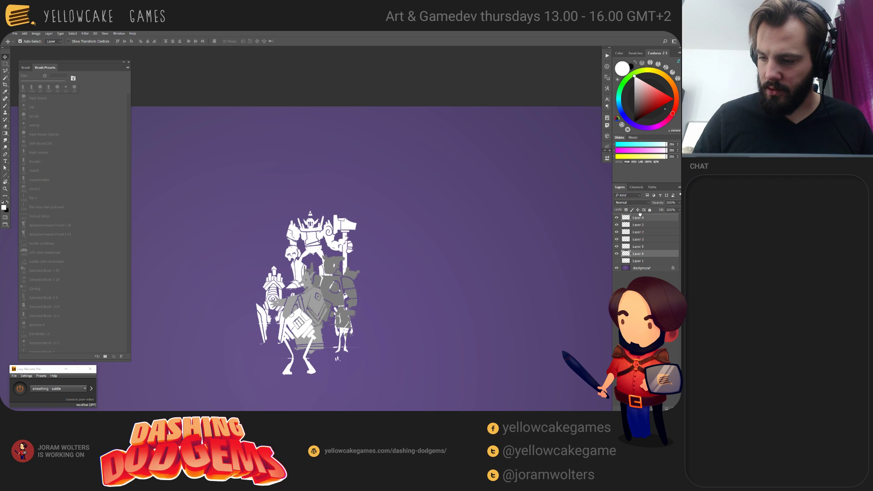
key(ctrl+shift+bracketright)
mouse_move(350, 318)
mouse_down()
mouse_move(349, 311)
mouse_move(362, 322)
mouse_move(344, 319)
mouse_up()
click(392, 318)
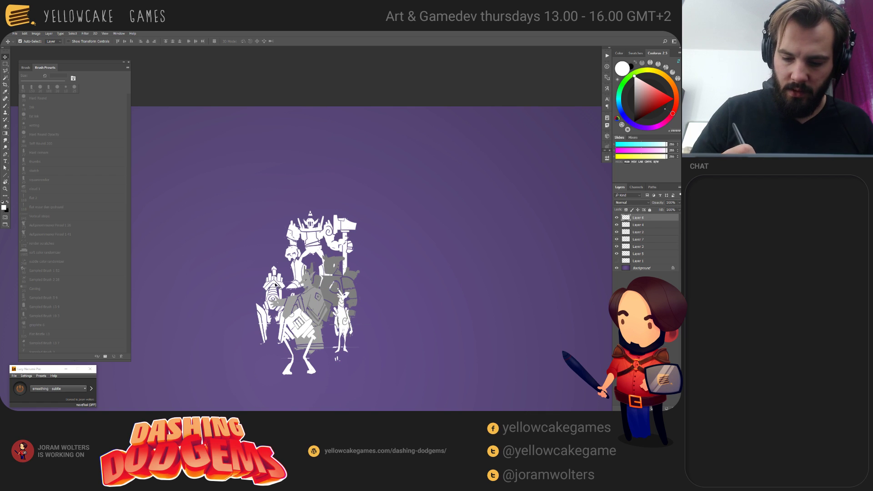
Step: Nudge silhouette 5 closer to the group and shift silhouette 3 slightly up in front of the robed figure
mouse_move(277, 286)
mouse_down()
mouse_move(269, 261)
mouse_move(280, 282)
mouse_up()
drag(280, 279, 283, 279)
key(ctrl+plus)
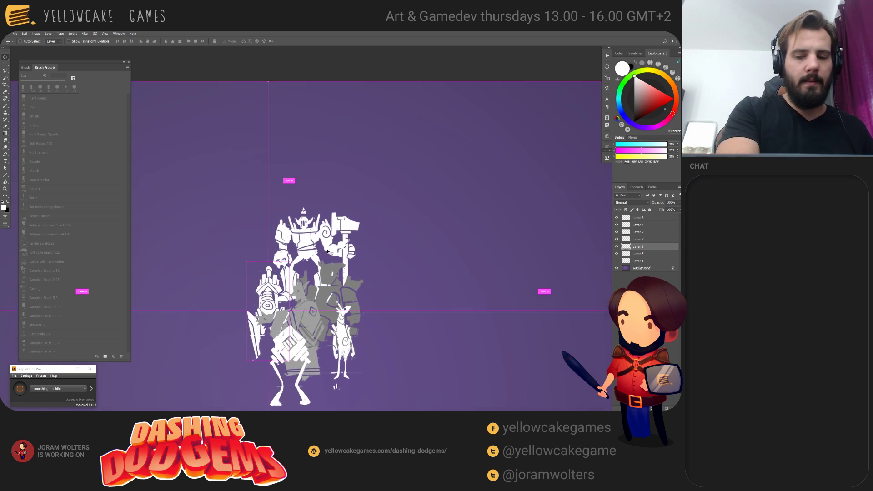
drag(378, 348, 455, 282)
click(364, 315)
drag(364, 315, 362, 308)
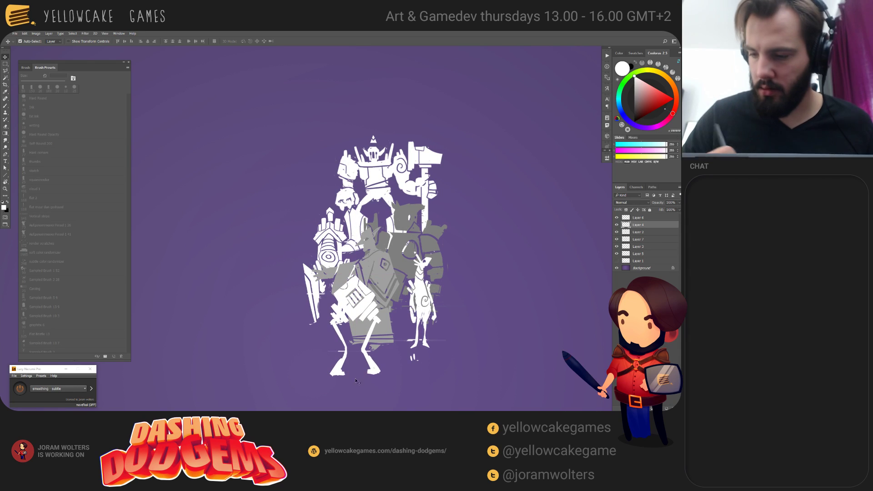
Step: Lock the transparent pixels of every silhouette layer from Layer 6 down to Layer 5, leaving only Layer 5 selected for painting
click(644, 219)
shift+click(645, 254)
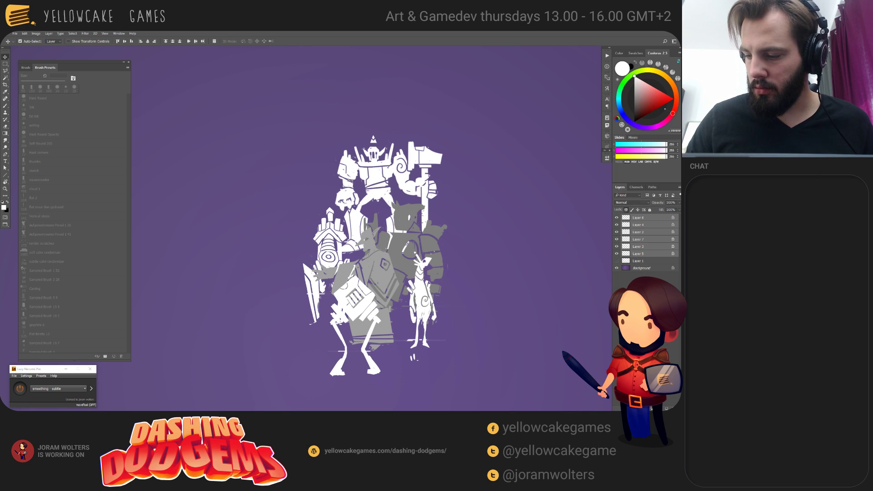
click(645, 291)
click(640, 254)
click(617, 254)
click(618, 254)
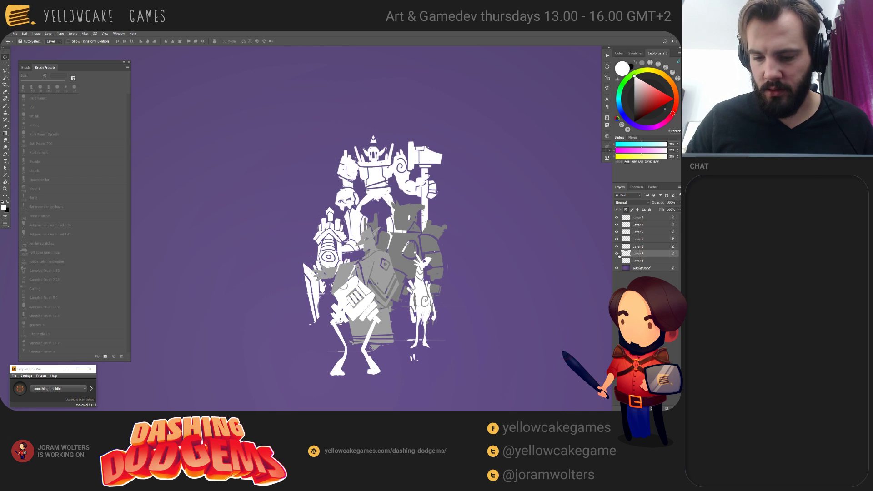
Step: Equip the squarerender brush and enable its Color Dynamics
key(b)
click(58, 183)
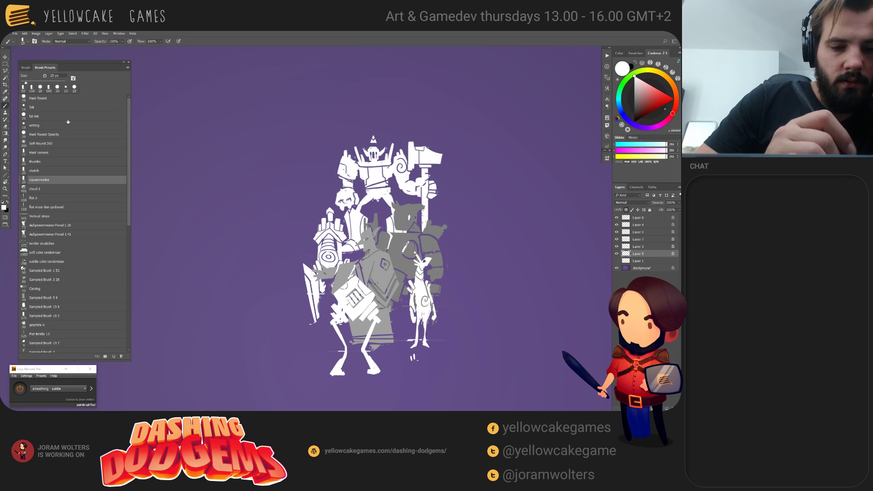
click(25, 67)
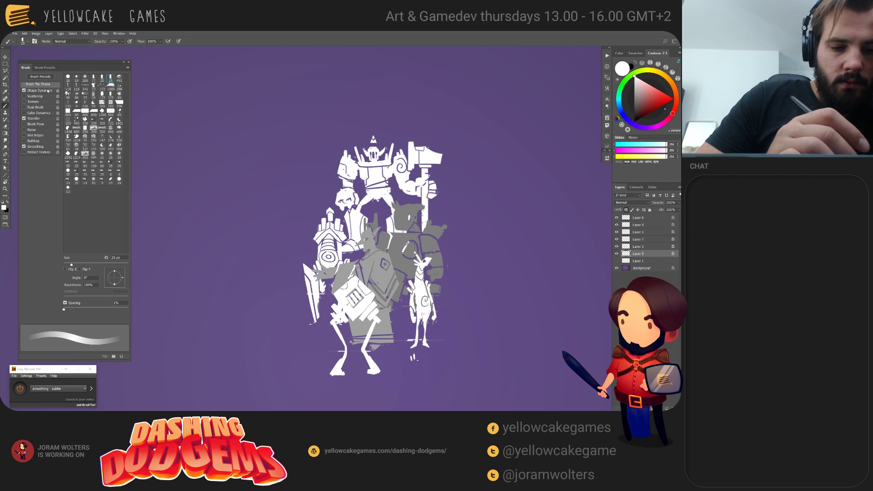
click(35, 114)
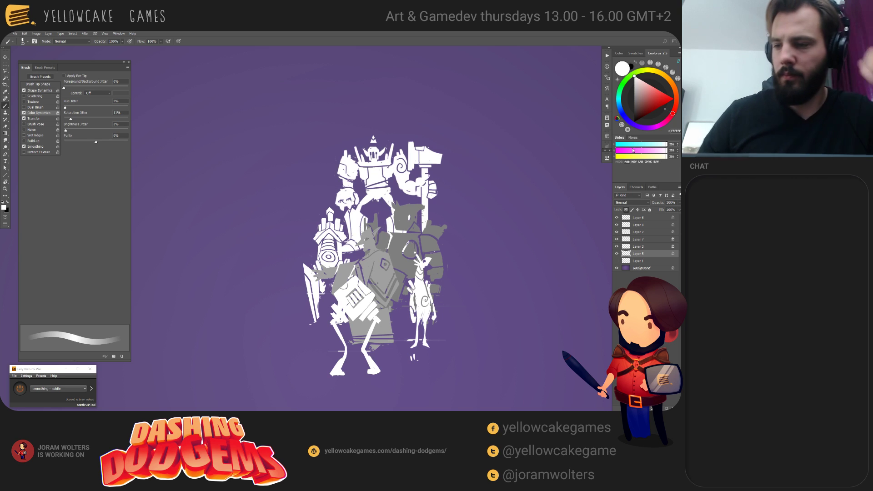
Step: Paint the hammer-wielding silhouette on Layer 5 a muted red with an enlarged brush
click(648, 105)
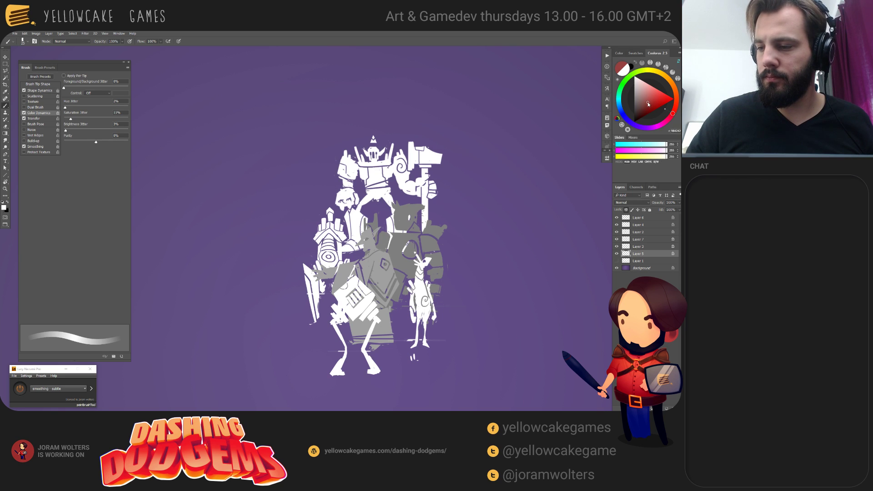
drag(647, 103, 646, 103)
key(bracketright)
key(bracketright)
key(bracketright)
key(bracketright)
key(bracketright)
key(bracketright)
key(bracketright)
key(bracketright)
key(bracketright)
key(bracketright)
key(bracketright)
key(bracketright)
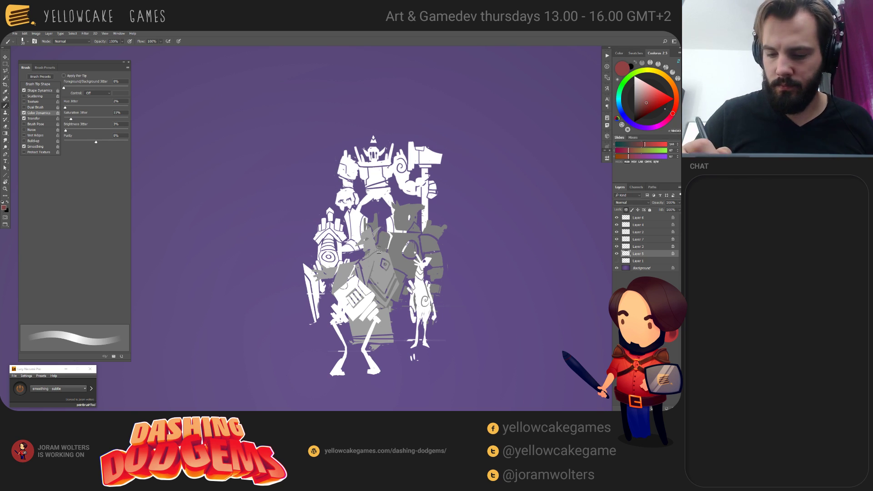
drag(346, 249, 344, 322)
mouse_move(355, 173)
mouse_down()
mouse_move(359, 205)
mouse_move(377, 155)
mouse_move(438, 213)
mouse_move(423, 191)
mouse_move(345, 200)
mouse_move(337, 191)
mouse_move(399, 234)
mouse_up()
drag(421, 161, 420, 209)
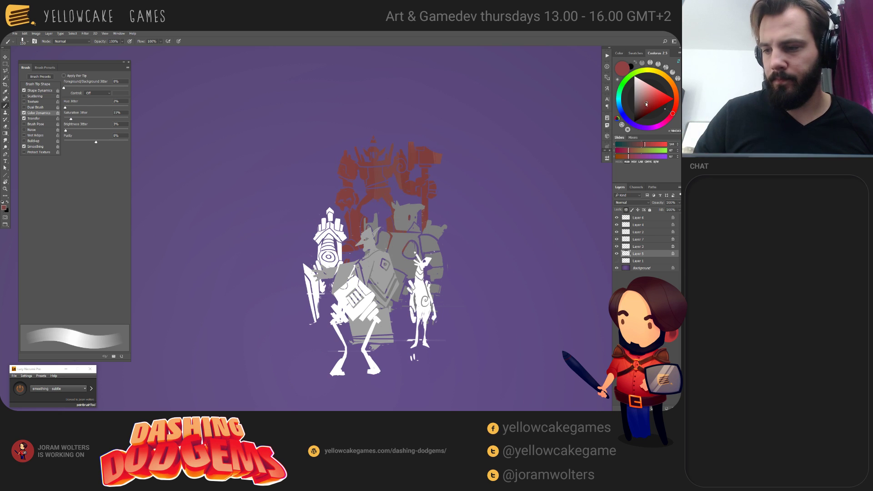
Step: Repaint the hammer-wielding silhouette in a dark teal-blue, and go over it with a slightly lighter blue
click(620, 104)
click(647, 106)
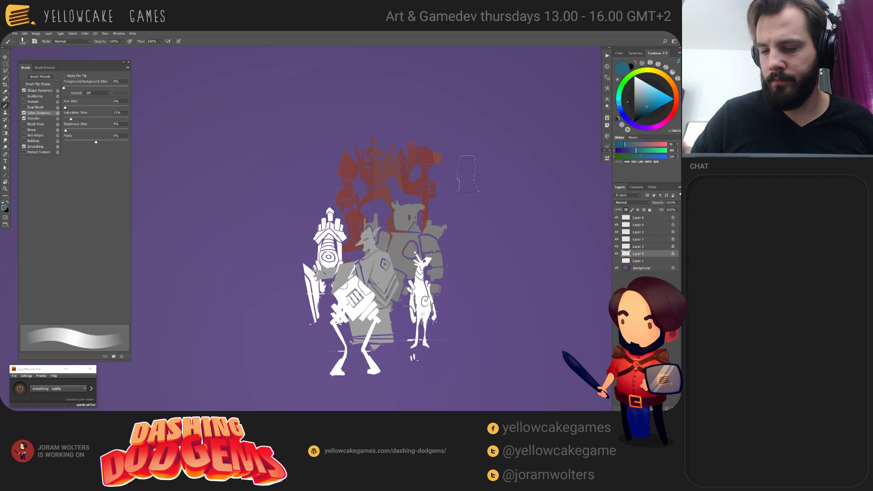
drag(420, 150, 428, 246)
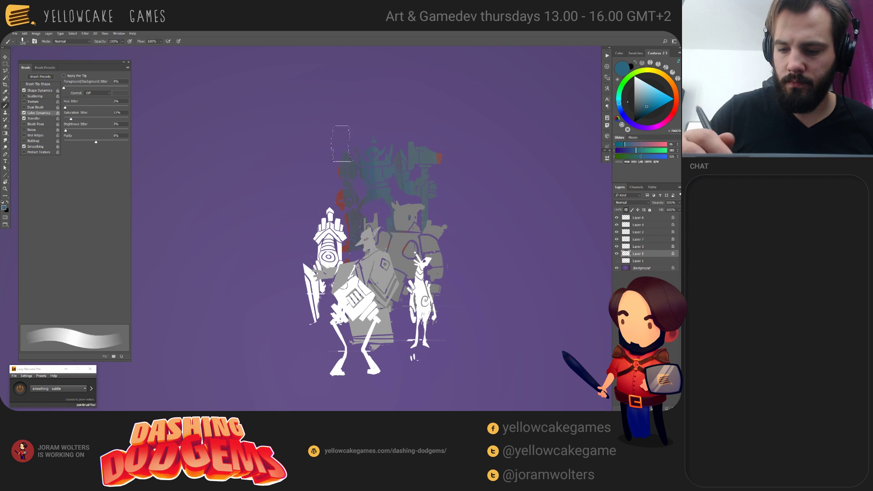
mouse_move(341, 144)
mouse_down()
mouse_move(366, 175)
mouse_move(372, 225)
mouse_up()
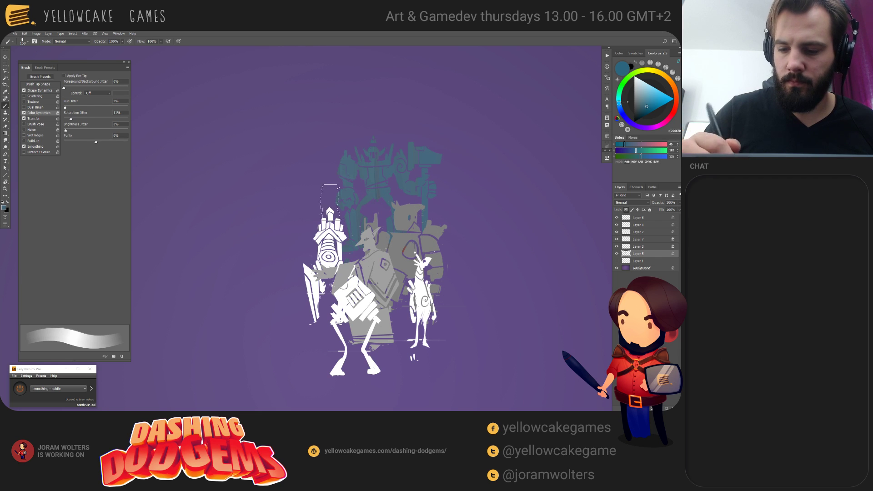
drag(649, 102, 647, 102)
mouse_move(342, 189)
mouse_down()
mouse_move(398, 133)
mouse_move(415, 184)
mouse_up()
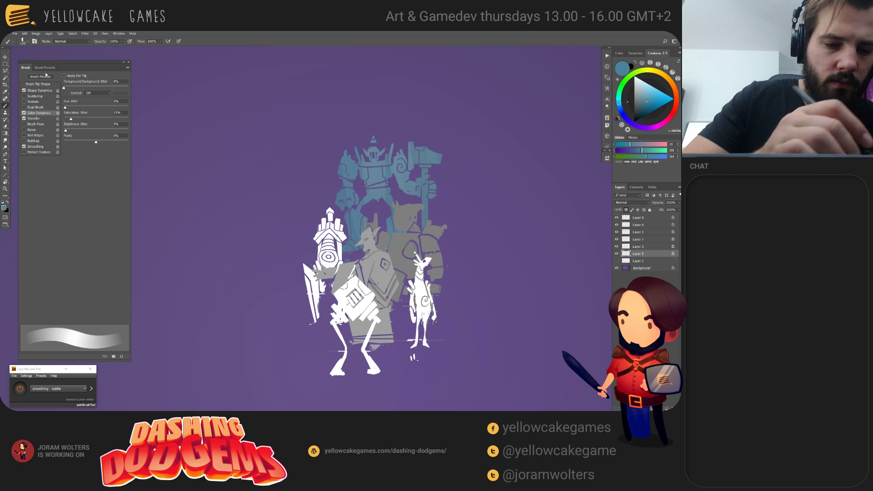
Step: Brush varied blue tones across the hammer-wielding silhouette with the soft color randomiser brush at a greatly reduced size
click(45, 67)
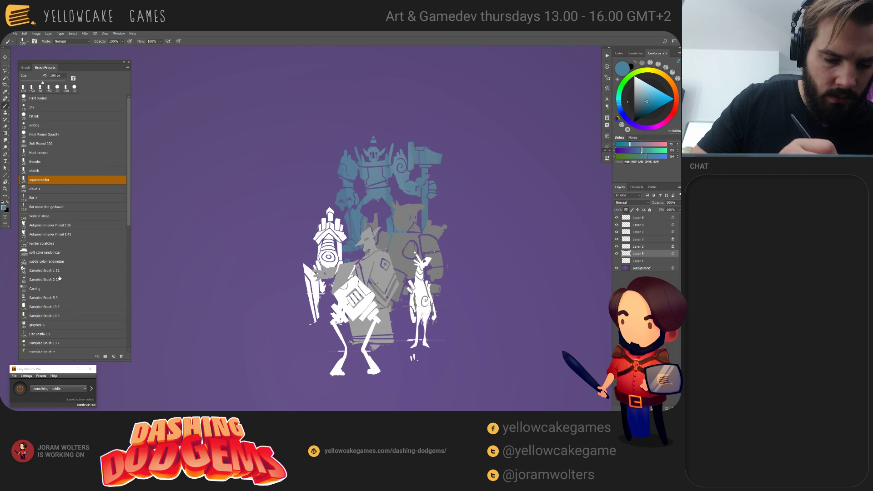
click(57, 253)
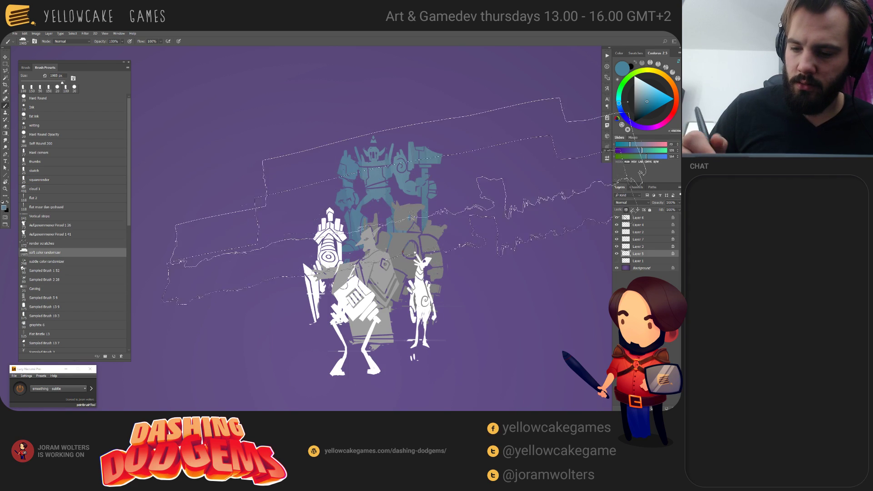
key([)
key([)
key([)
key([)
key([)
key([)
key([)
key([)
key([)
key([)
key([)
key([)
key([)
key([)
key([)
key([)
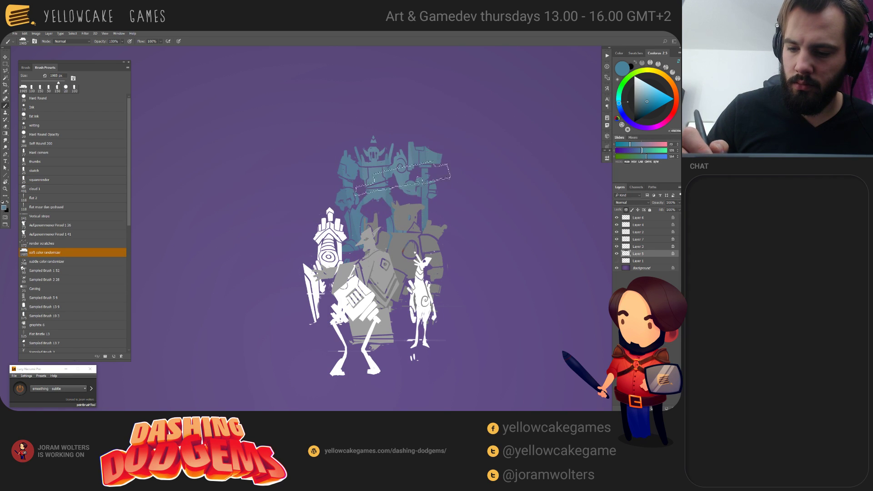
drag(402, 149, 402, 216)
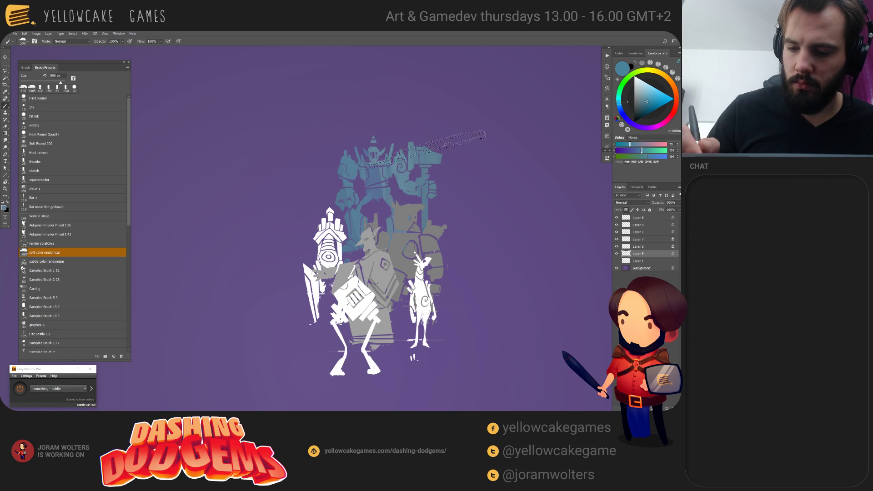
mouse_move(426, 150)
mouse_down()
mouse_move(411, 141)
mouse_move(361, 223)
mouse_up()
drag(350, 149, 347, 241)
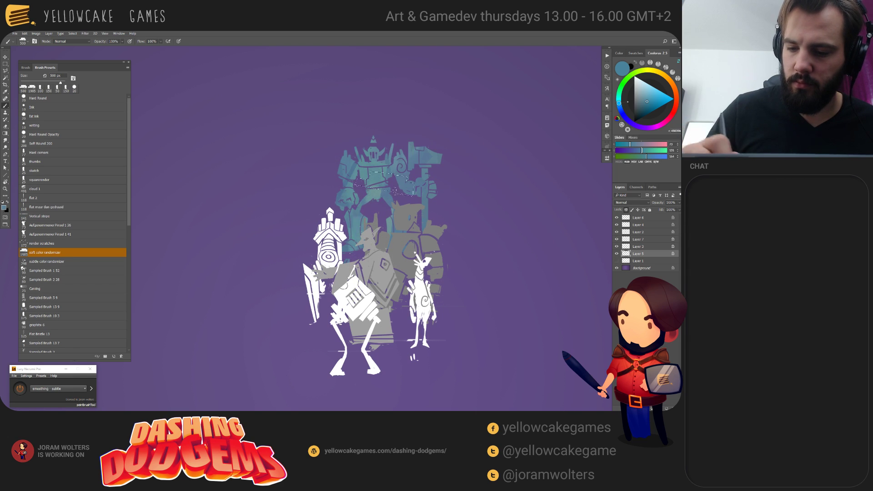
drag(385, 184, 364, 228)
mouse_move(367, 173)
mouse_down()
mouse_move(416, 191)
mouse_move(430, 211)
mouse_up()
drag(351, 159, 342, 225)
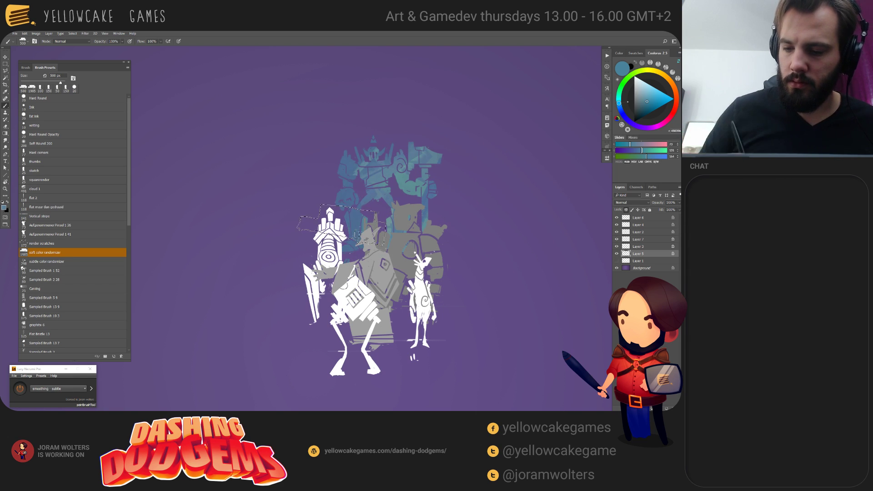
Step: Colour the bulky grey silhouette behind the robed figure in varied orange-brown tones on its own layer
ctrl+click(422, 223)
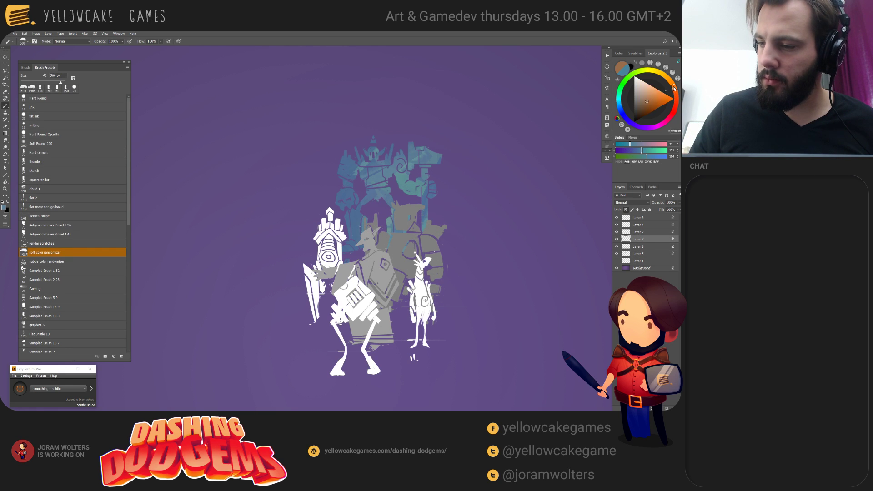
drag(674, 89, 674, 86)
mouse_move(421, 218)
mouse_down()
mouse_move(395, 282)
mouse_move(429, 241)
mouse_move(391, 218)
mouse_up()
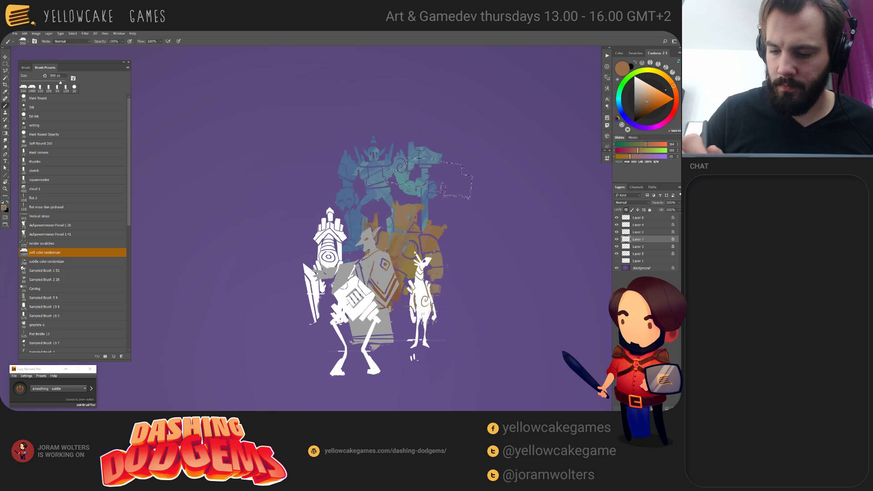
mouse_move(429, 178)
mouse_down()
mouse_move(423, 248)
mouse_move(411, 212)
mouse_move(419, 268)
mouse_move(413, 207)
mouse_move(391, 257)
mouse_up()
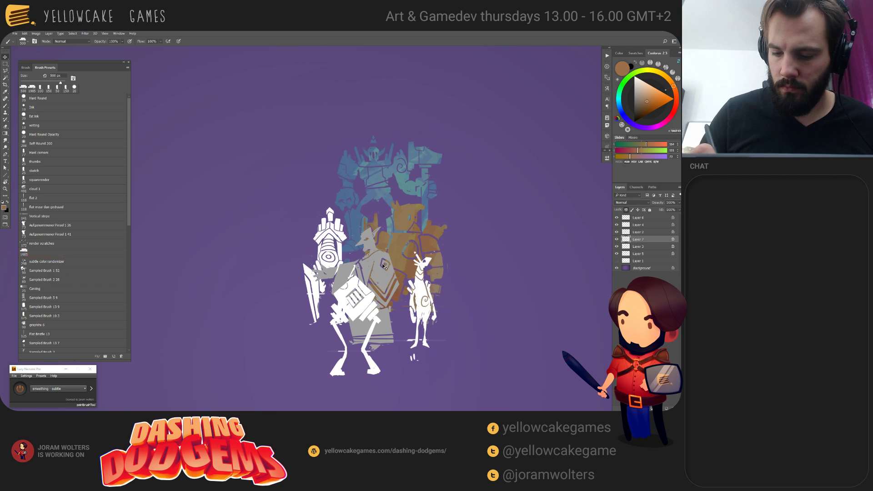
Step: Colour the robed figure's silhouette a medium green on Layer 3
ctrl+click(384, 268)
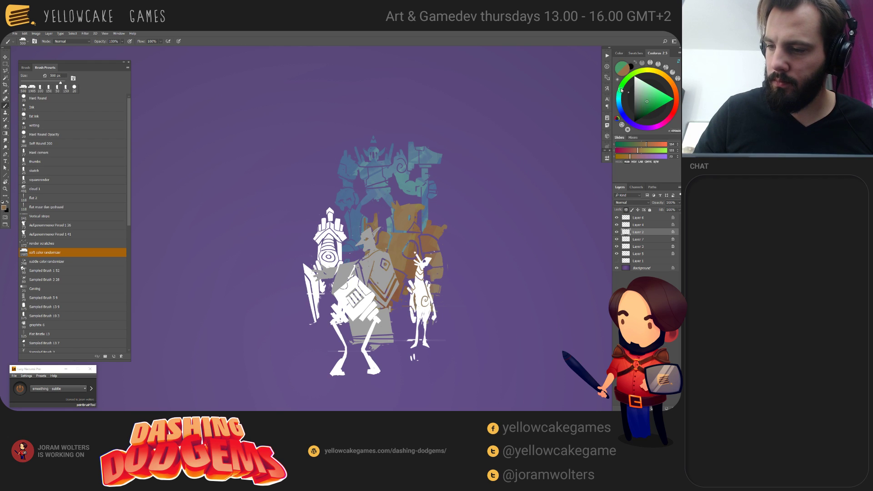
drag(621, 90, 621, 89)
mouse_move(366, 237)
mouse_down()
mouse_move(369, 329)
mouse_move(387, 337)
mouse_move(327, 282)
mouse_up()
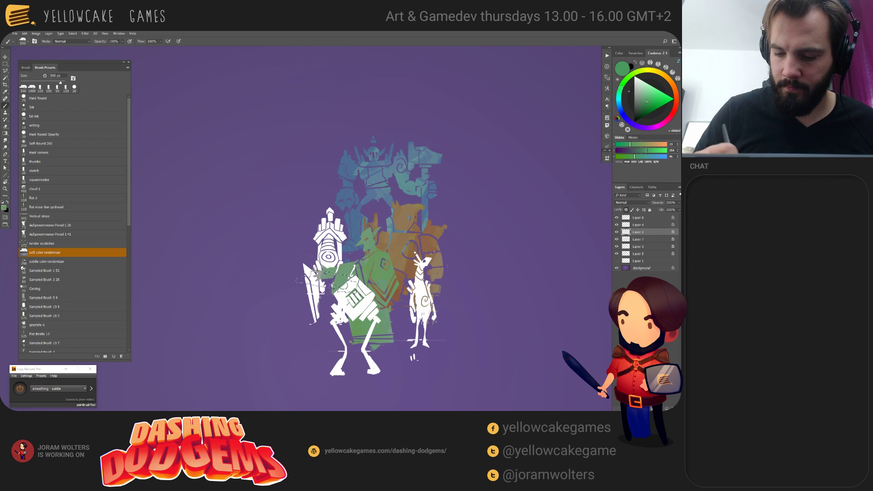
Step: Colour the slender horned silhouette on Layer 6 yellow-green, shifting the paint hue slightly towards yellow
ctrl+click(423, 313)
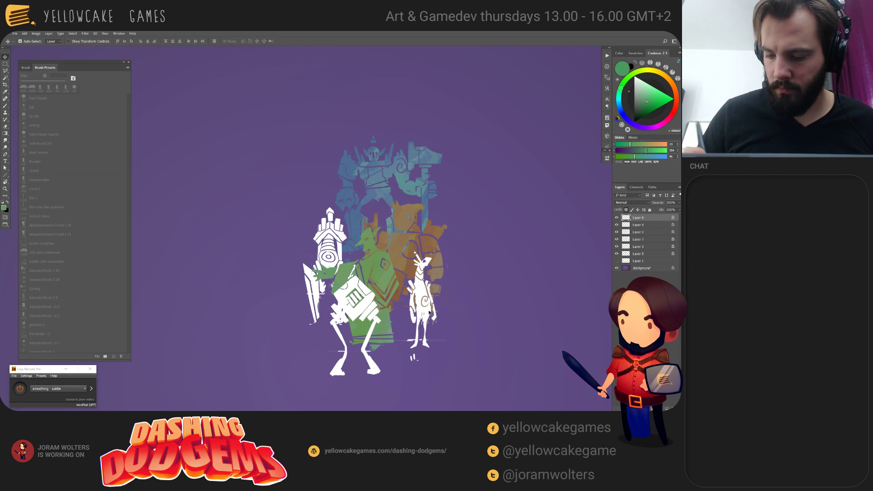
click(641, 72)
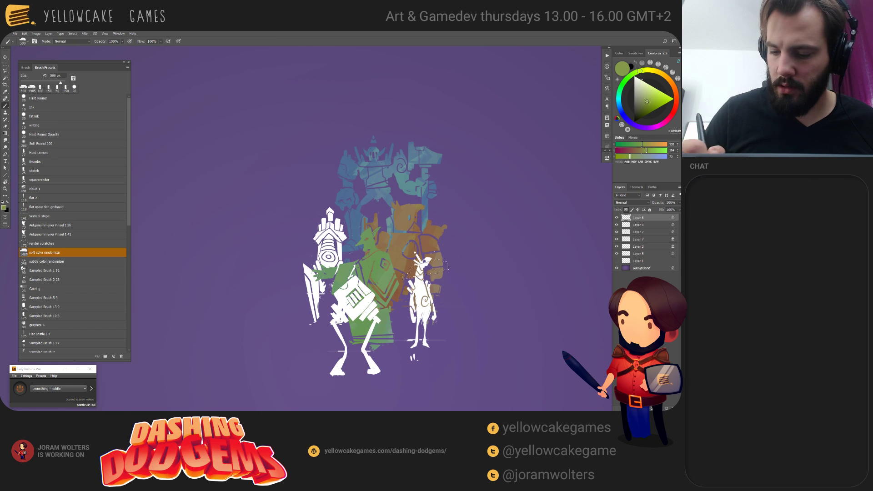
mouse_move(425, 266)
mouse_down()
mouse_move(419, 319)
mouse_move(432, 340)
mouse_up()
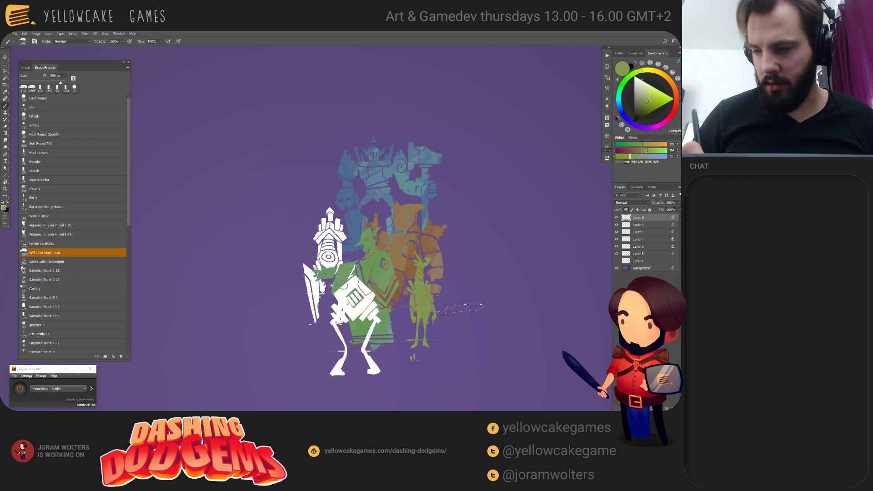
click(646, 71)
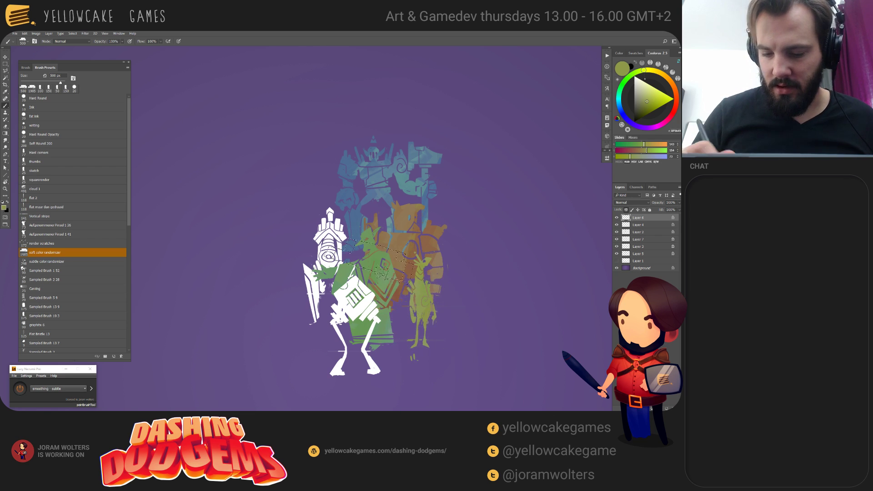
Step: Paint the tower-headed silhouette on Layer 2 olive-yellow, and replace that colour with purple
ctrl+click(332, 231)
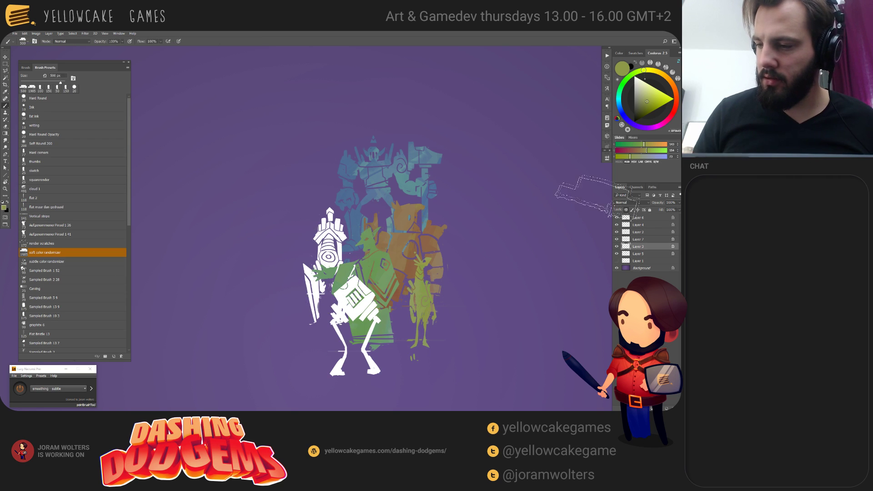
drag(329, 241, 289, 330)
click(661, 73)
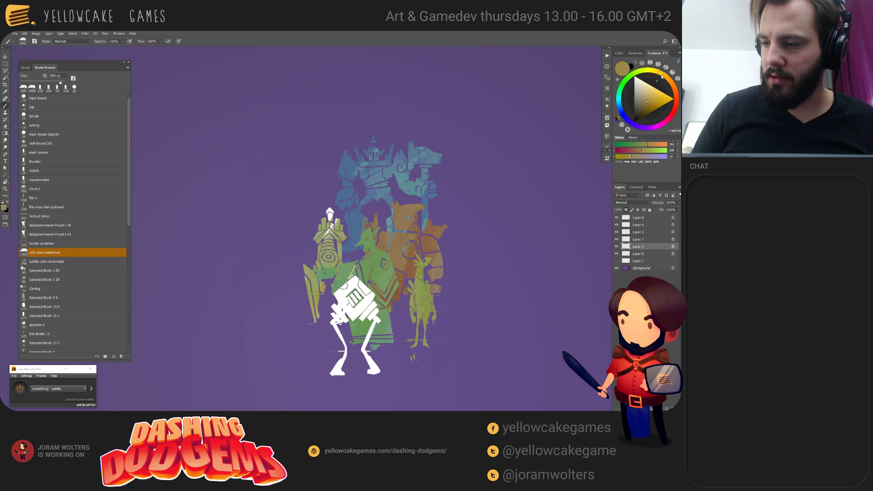
click(653, 128)
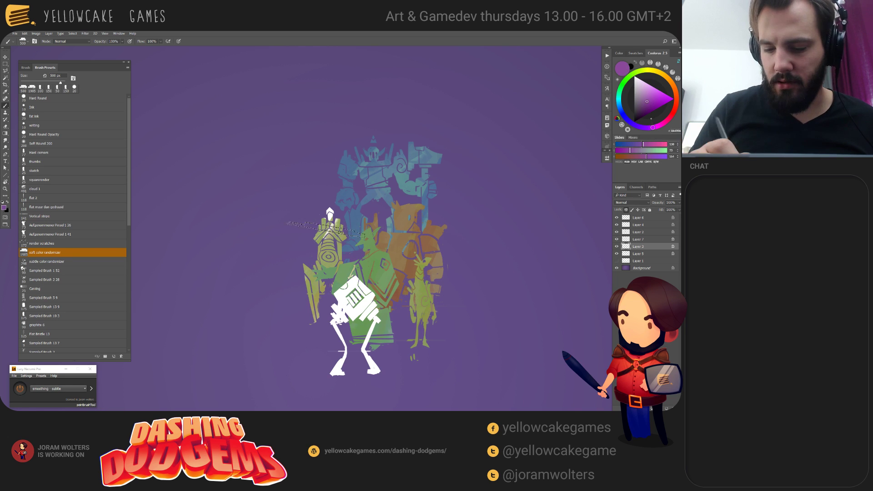
mouse_move(331, 209)
mouse_down()
mouse_move(316, 282)
mouse_move(326, 236)
mouse_move(324, 270)
mouse_up()
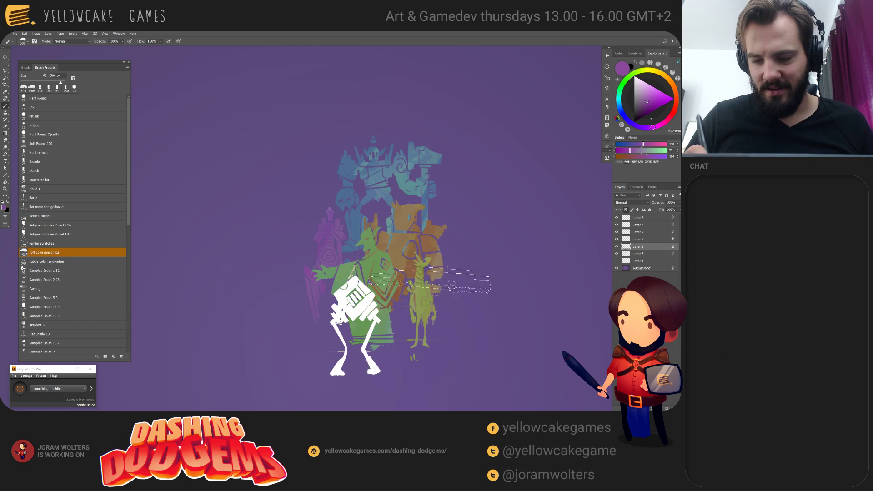
Step: Colour the white long-legged silhouette a muted greyish mauve on Layer 4
drag(392, 269, 404, 277)
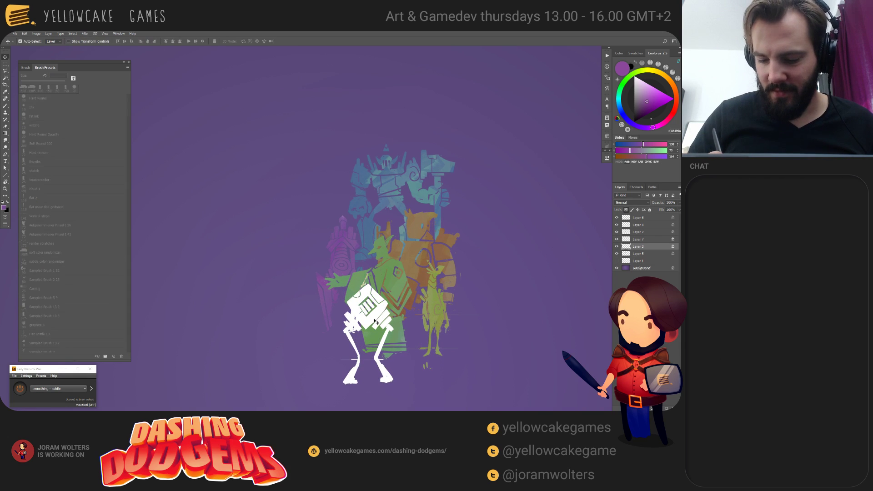
ctrl+click(405, 277)
drag(643, 129, 662, 132)
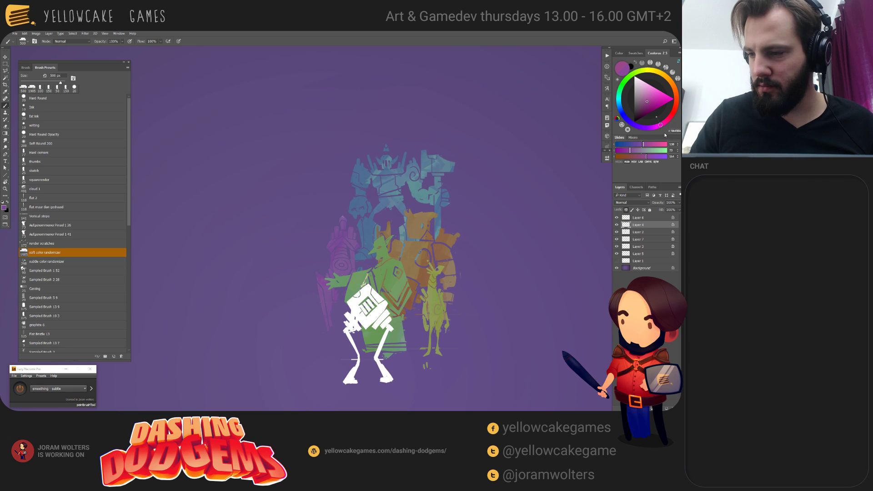
click(637, 102)
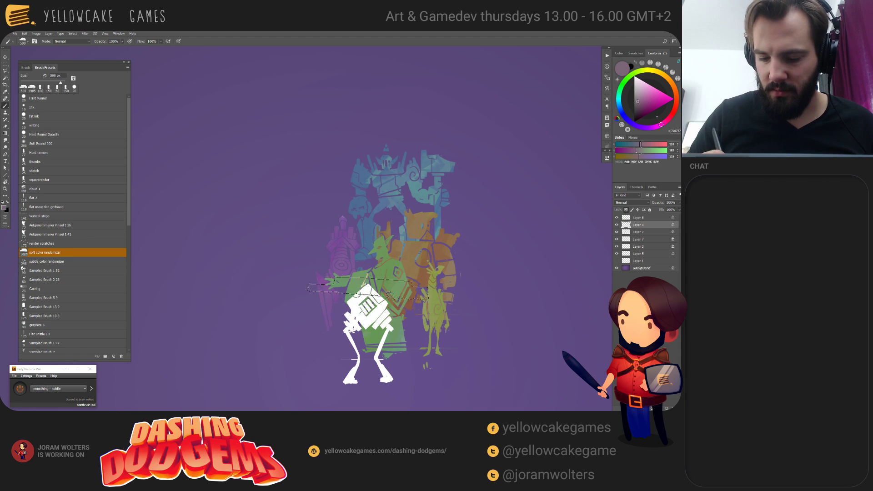
mouse_move(367, 291)
mouse_down()
mouse_move(360, 355)
mouse_move(364, 328)
mouse_move(386, 346)
mouse_move(405, 387)
mouse_up()
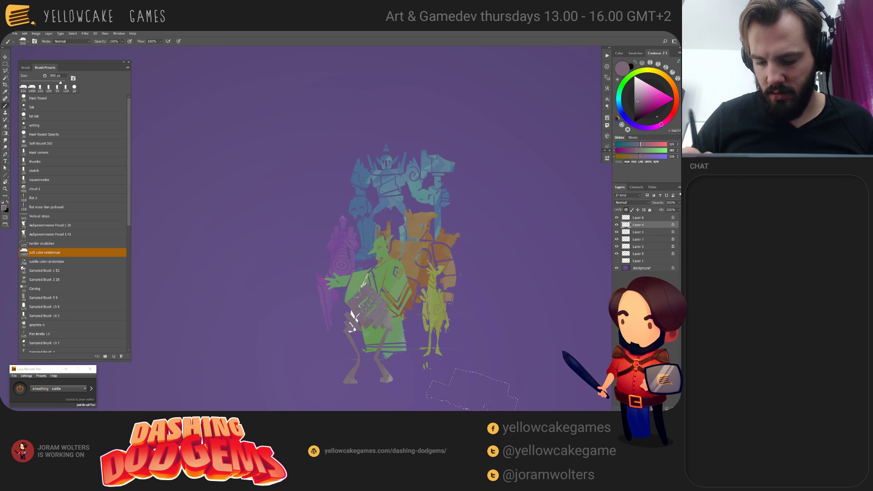
mouse_move(474, 319)
mouse_down()
mouse_move(430, 292)
mouse_move(464, 325)
mouse_up()
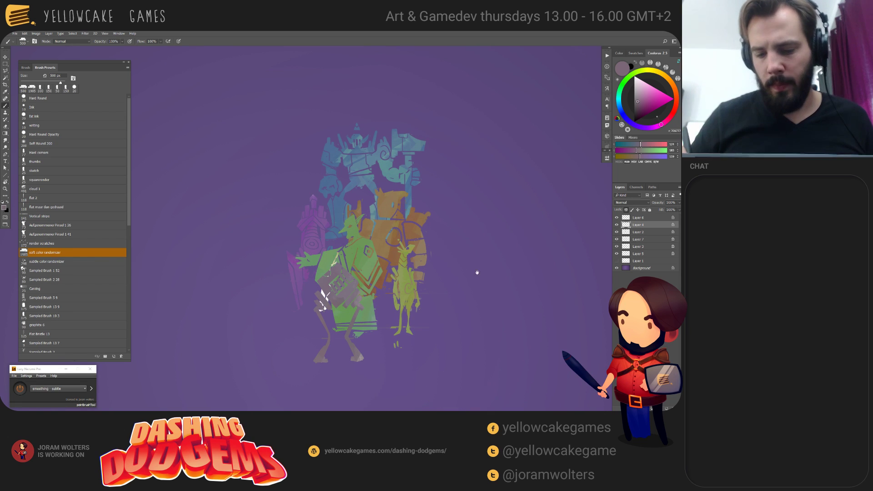
Step: Move the long-legged silhouette and the purple tower-headed silhouette out of the group, placing them side by side beside the robed figure
drag(477, 273, 459, 278)
key(v)
drag(340, 295, 227, 300)
drag(303, 314, 276, 365)
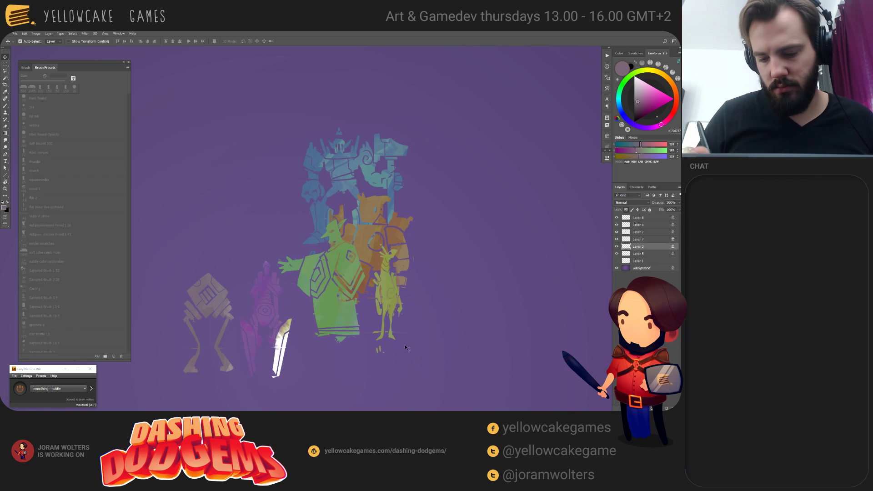
Step: Paint the tower-headed figure's remaining white blade with its own sampled purple and vary the purple tones across its silhouette
key(b)
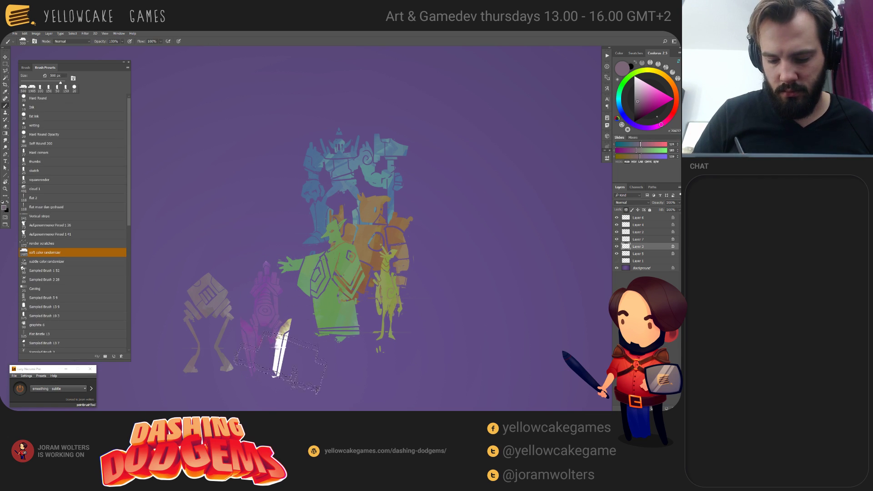
alt+click(268, 316)
drag(284, 320, 282, 364)
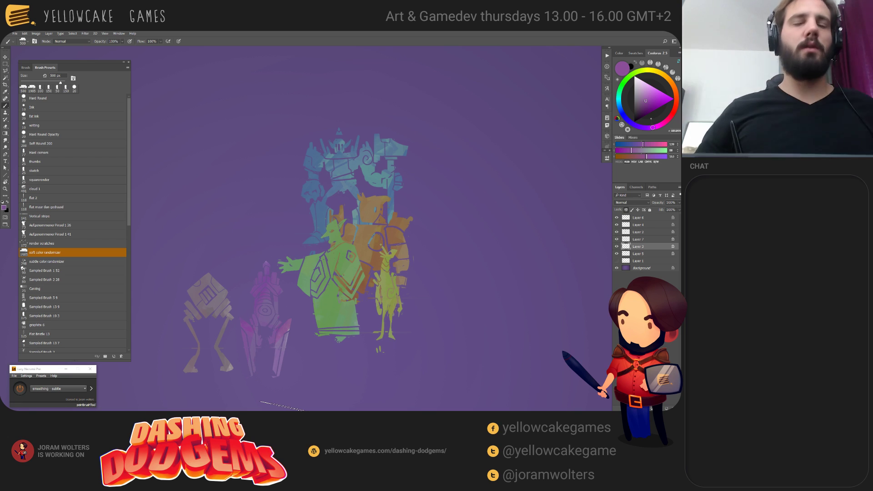
key(v)
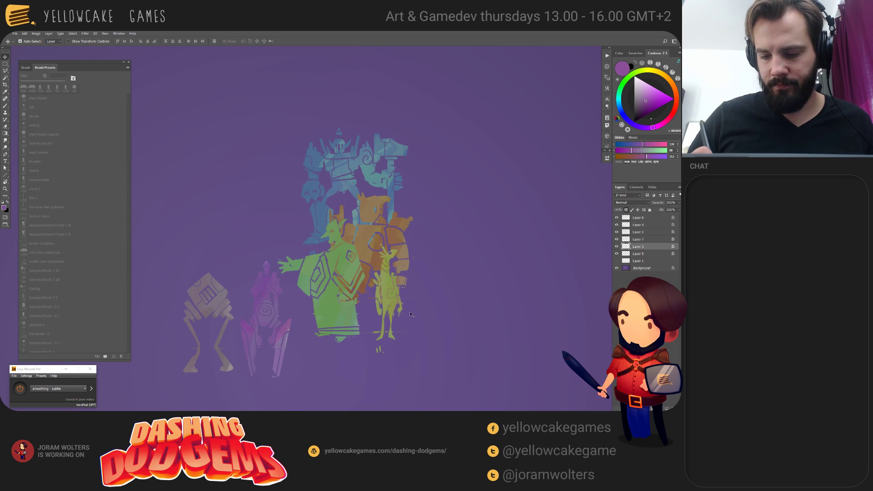
key(b)
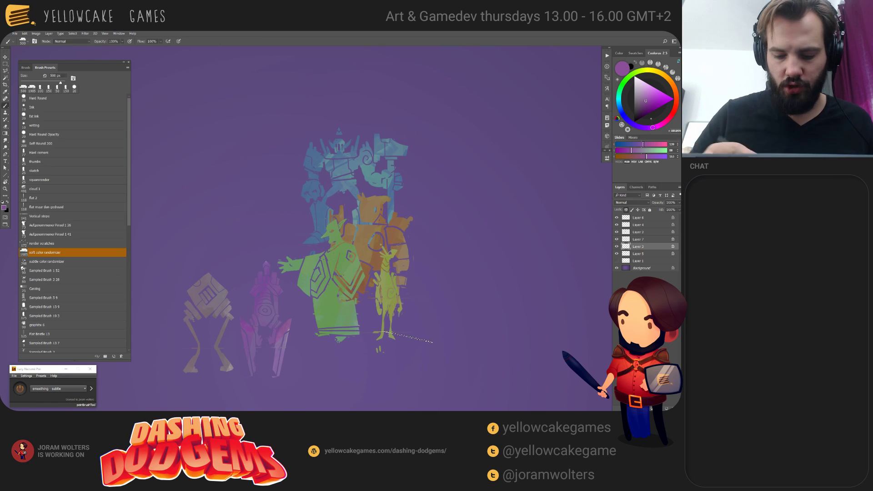
mouse_move(314, 356)
mouse_down()
mouse_move(291, 359)
mouse_move(364, 364)
mouse_move(342, 333)
mouse_up()
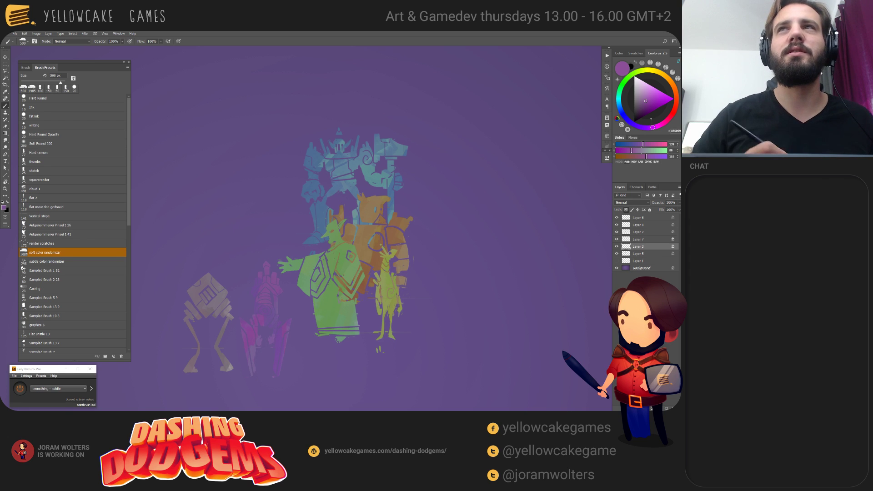
Step: Line up the green, yellow-green and orange silhouettes in the lower row, and move the blue armoured figure above them
key(v)
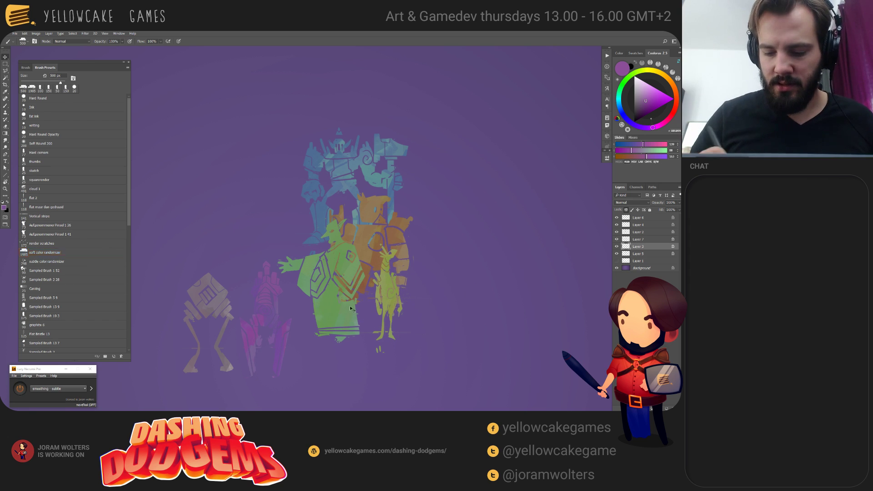
drag(343, 318, 344, 357)
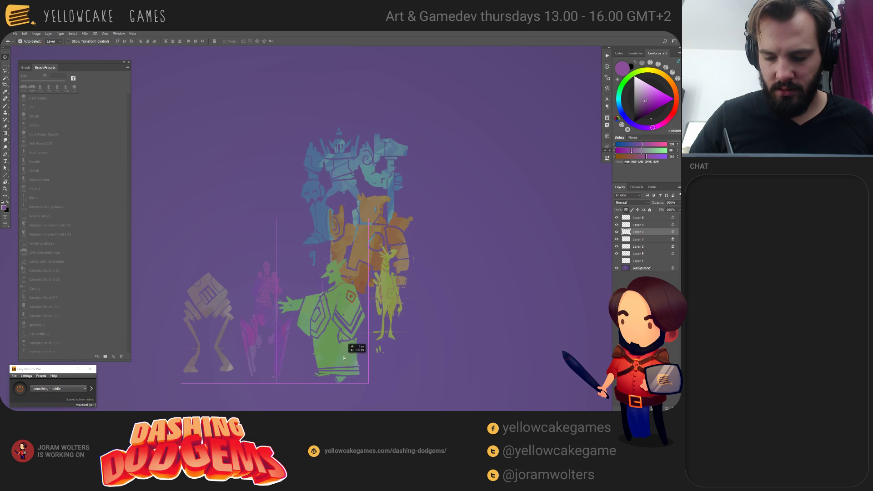
drag(387, 305, 408, 348)
drag(375, 248, 493, 325)
mouse_move(361, 223)
mouse_down()
mouse_move(164, 327)
mouse_move(162, 306)
mouse_move(369, 166)
mouse_move(372, 198)
mouse_move(380, 180)
mouse_up()
Step: Erase the small stray marks beneath the blue, yellow-green and orange silhouettes, each on its own layer
key(e)
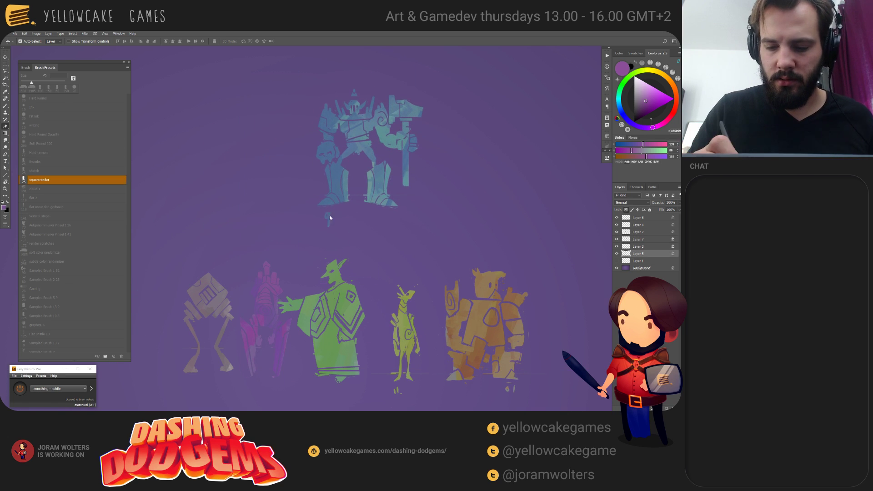
click(327, 219)
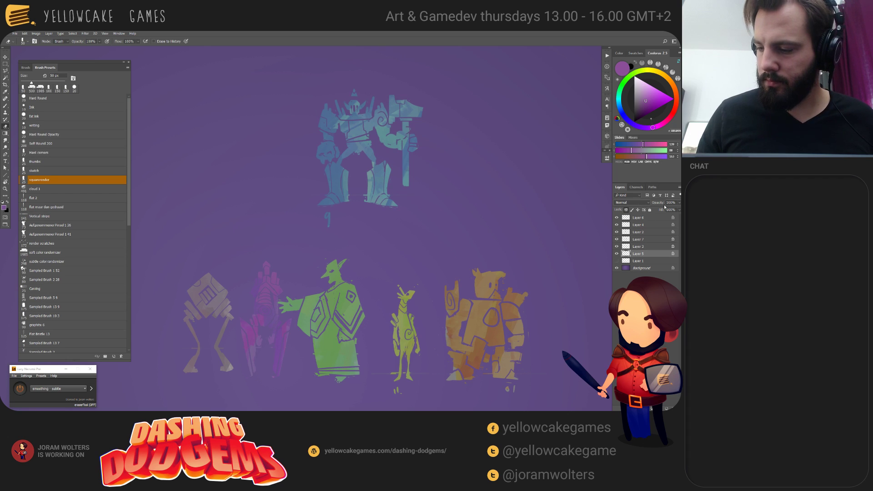
shift+click(639, 219)
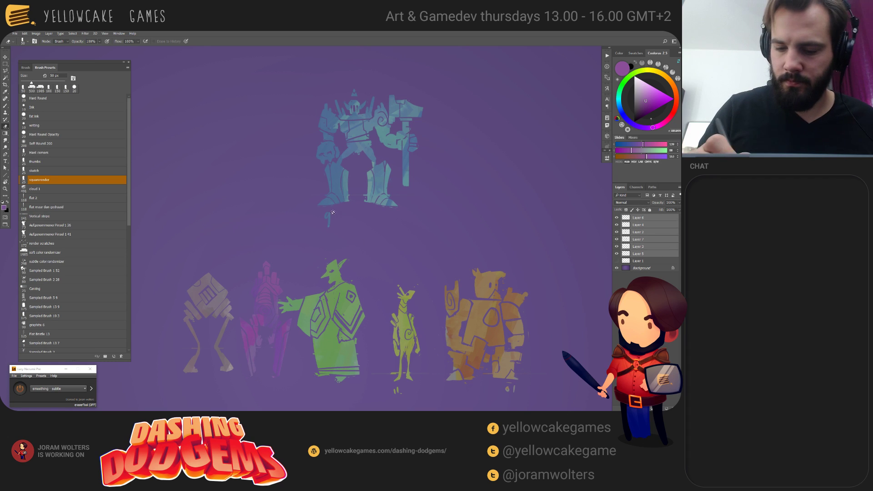
key(ctrl+z)
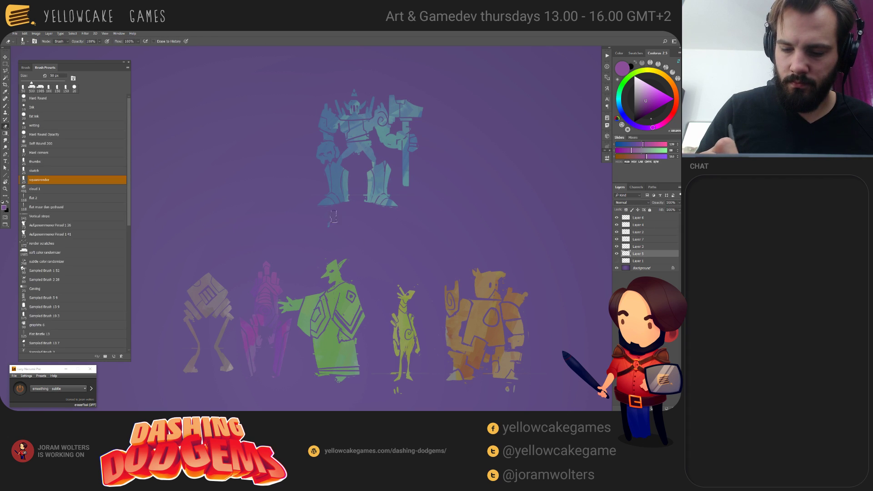
drag(398, 385, 388, 349)
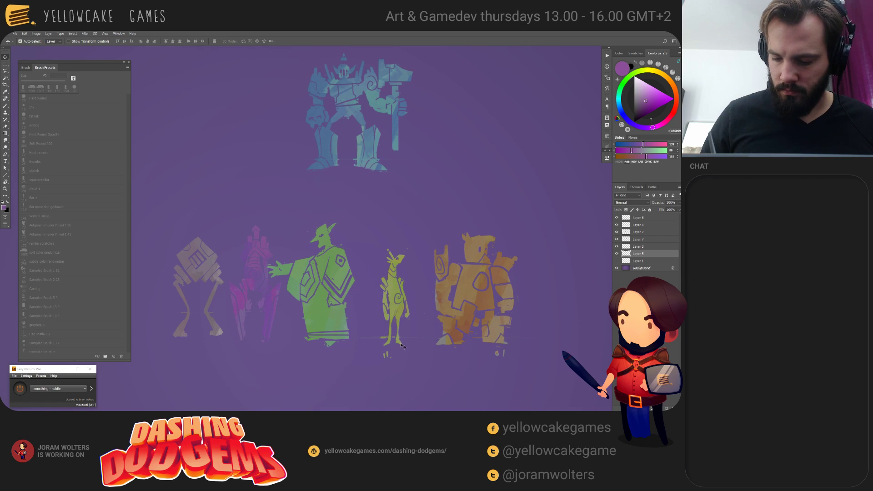
ctrl+click(387, 357)
ctrl+click(501, 353)
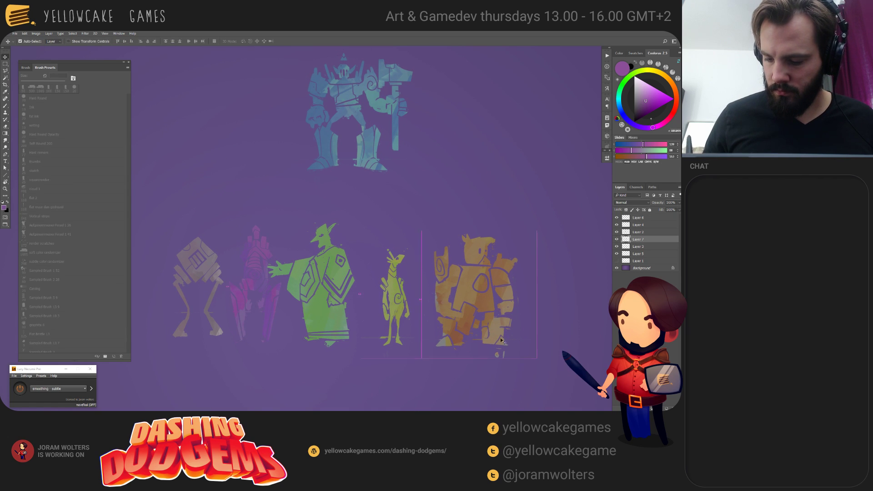
drag(497, 353, 508, 357)
Step: Choose the squarerender brush preset and enable Color Dynamics for it
key(b)
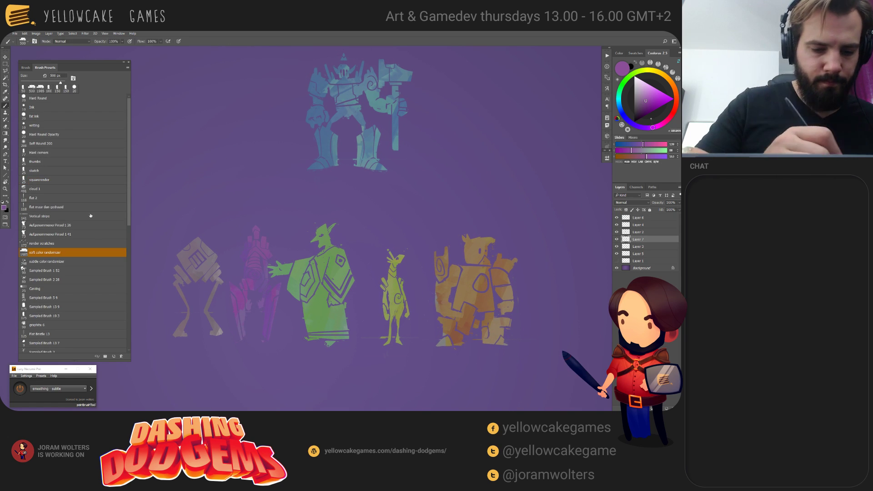
click(57, 180)
click(26, 68)
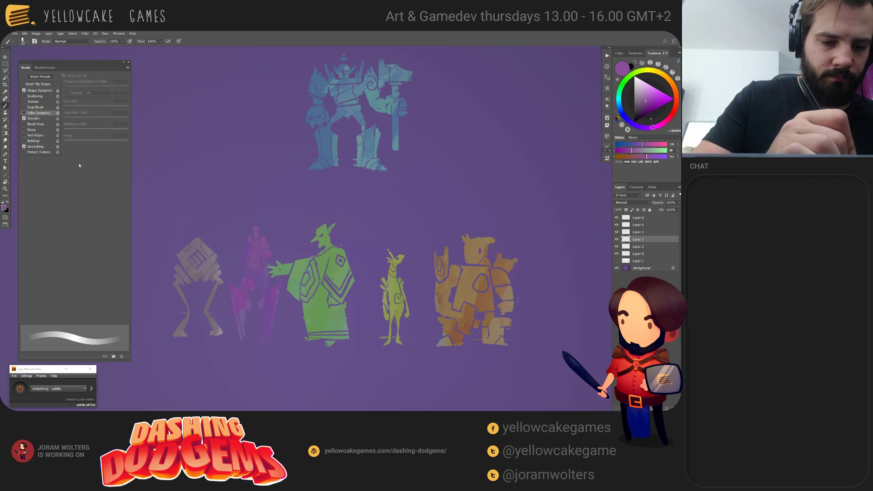
click(24, 113)
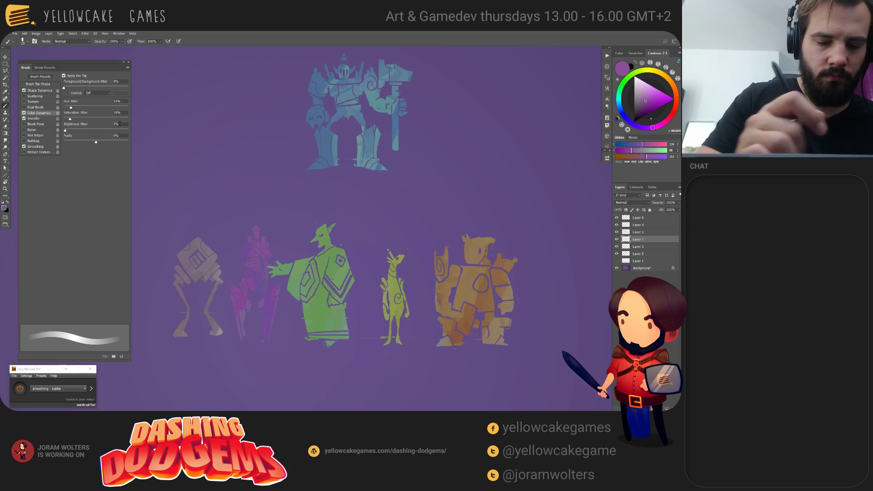
Step: Add a new layer above Layer 2 and set the paint to a darker version of the armoured figure's sampled blue
scroll(493, 292, up, 5)
ctrl+scroll(466, 284, right, 1)
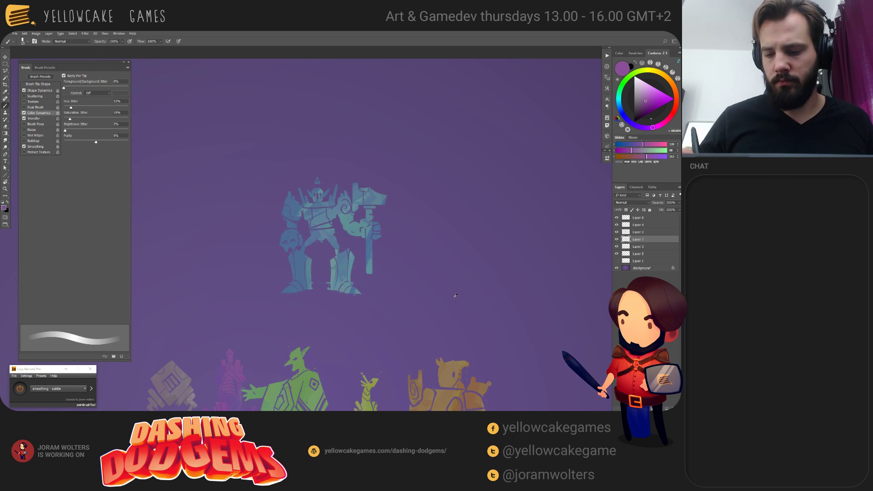
mouse_move(454, 306)
mouse_down()
mouse_move(448, 293)
mouse_move(460, 298)
mouse_up()
key(ctrl+plus)
key(ctrl+plus)
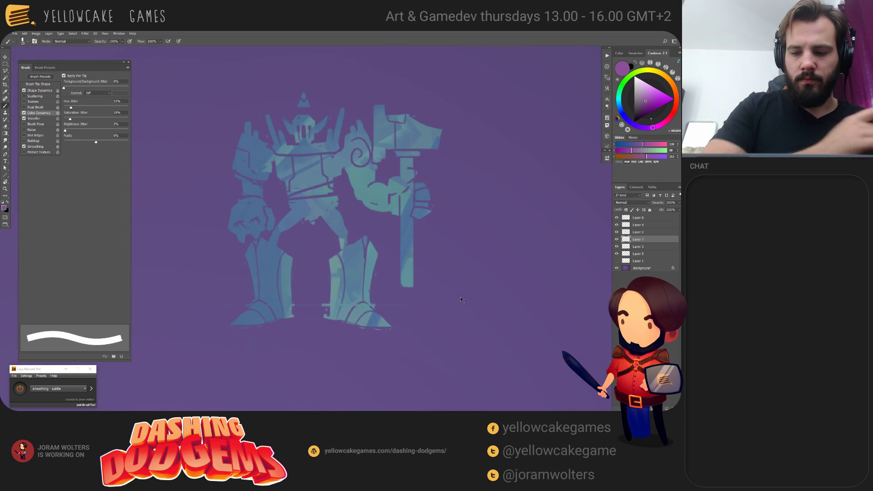
drag(381, 260, 391, 267)
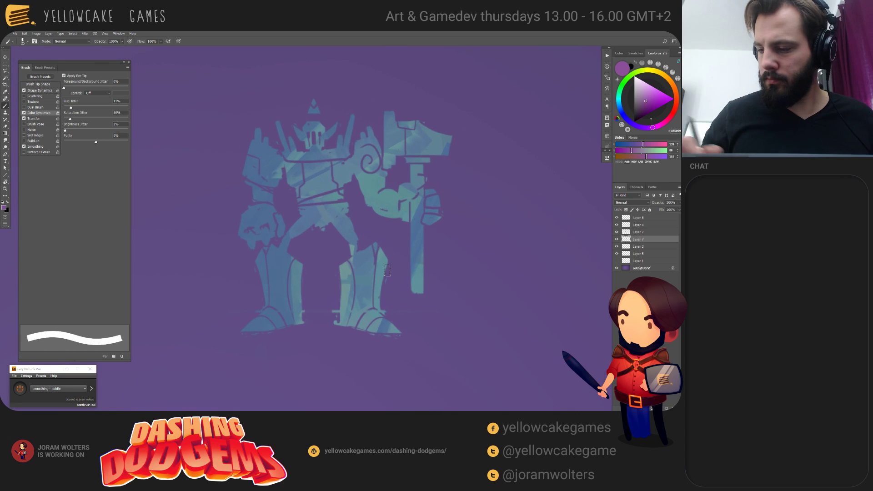
click(640, 248)
key(ctrl+alt+shift+n)
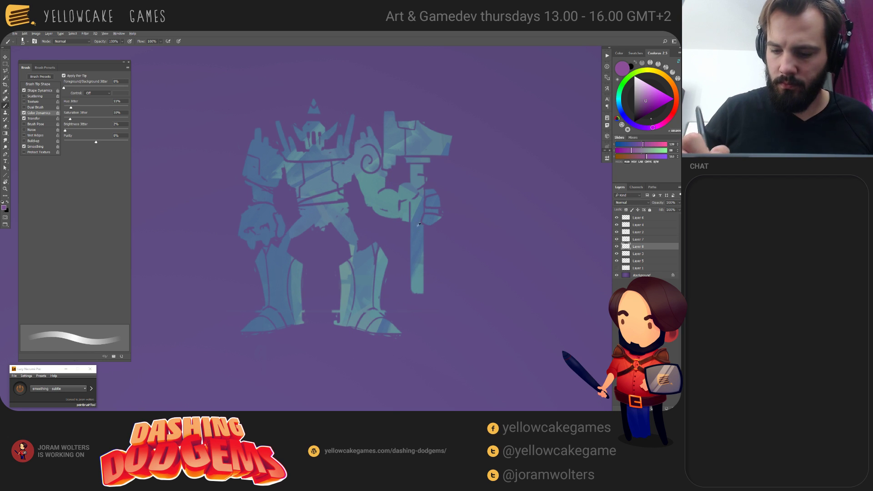
alt+click(346, 304)
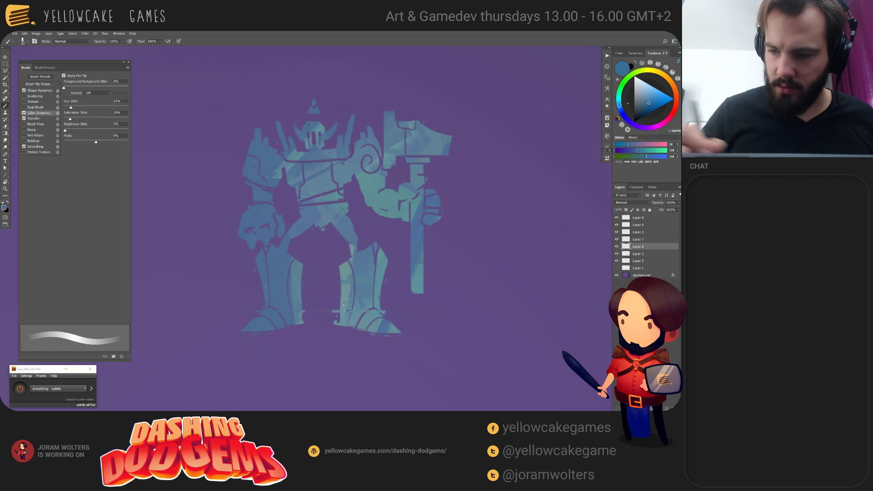
click(645, 108)
Step: Try a dark blue brush stroke over the armoured figure's torso on the new layer, and undo it
key(e)
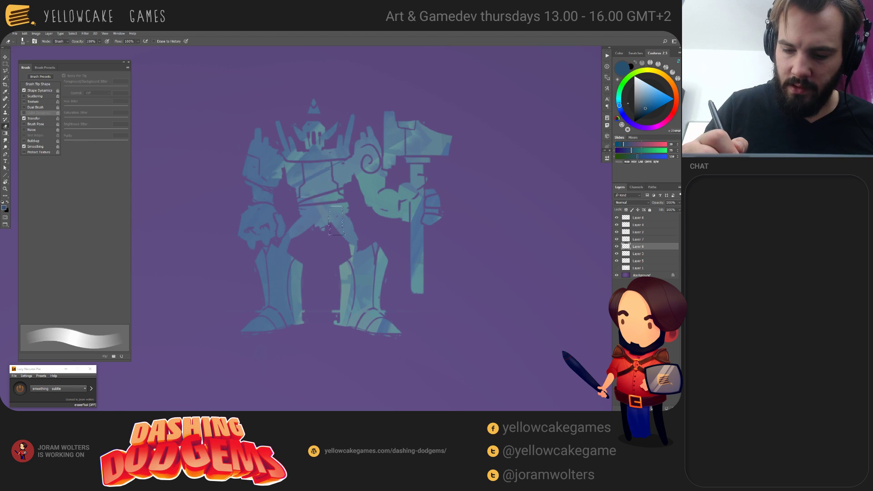
key(bracketleft)
key(bracketleft)
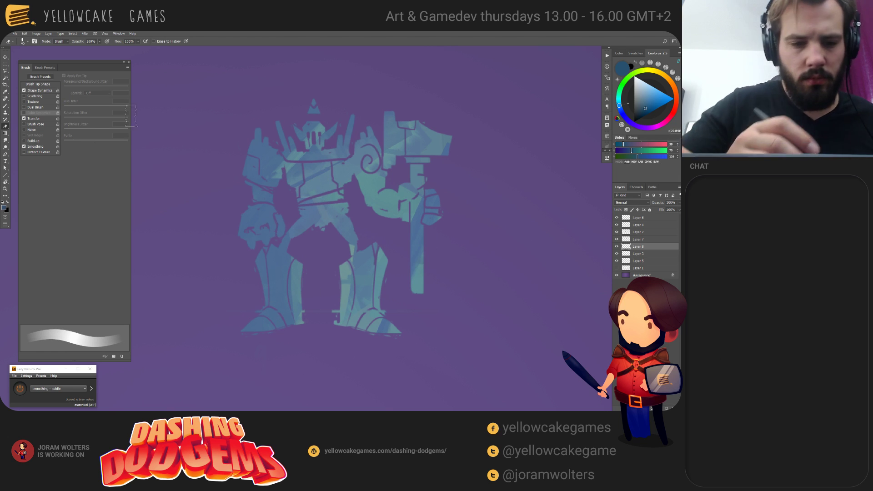
key(b)
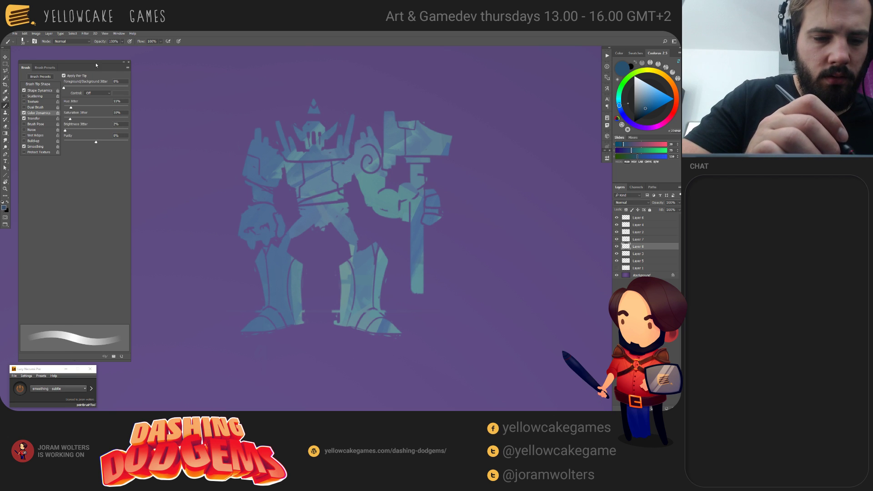
mouse_move(318, 179)
mouse_down()
mouse_move(327, 208)
mouse_move(309, 193)
mouse_up()
key(ctrl+z)
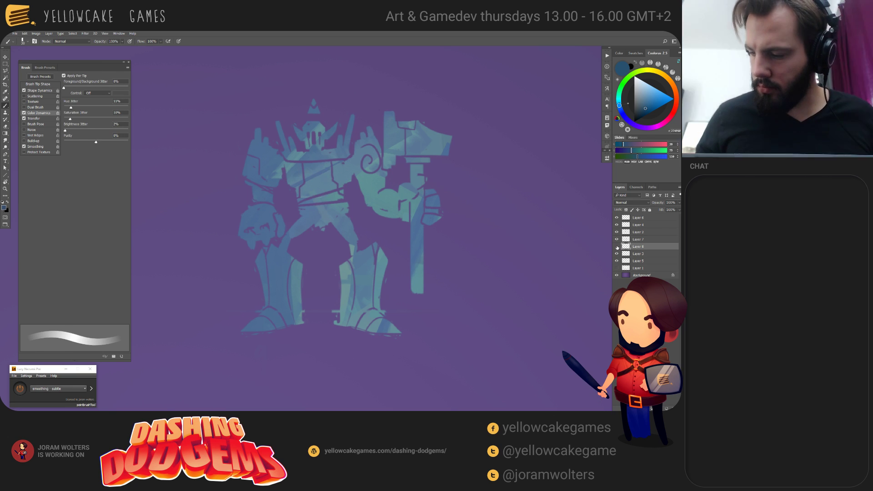
Step: Move the new layer directly beneath Layer 5, behind the blue armoured figure, and ready the brush on it
drag(636, 247, 639, 258)
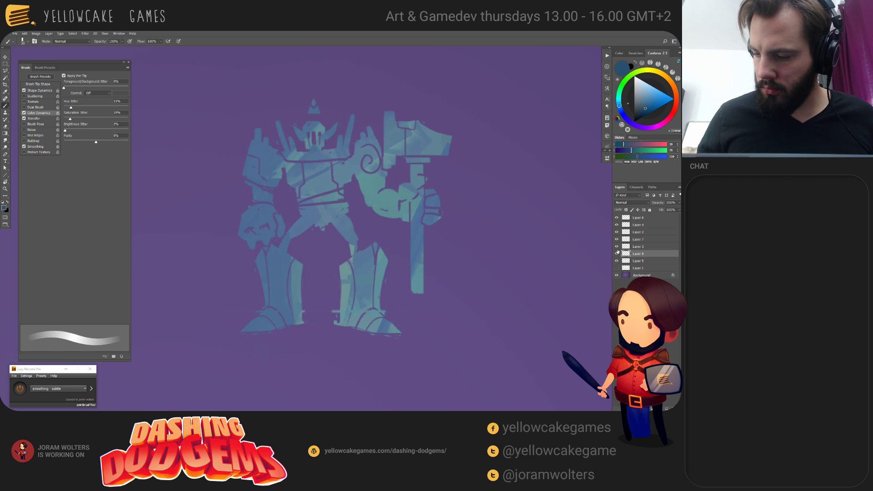
key(v)
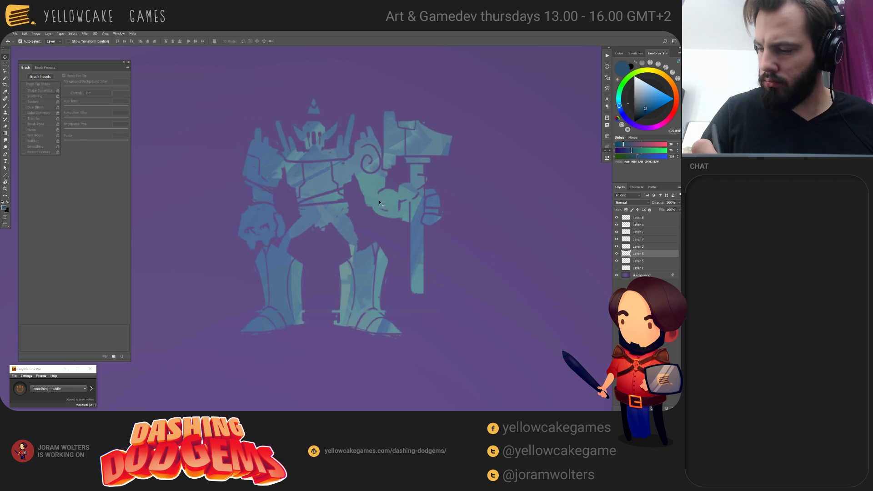
click(637, 261)
drag(643, 257, 644, 264)
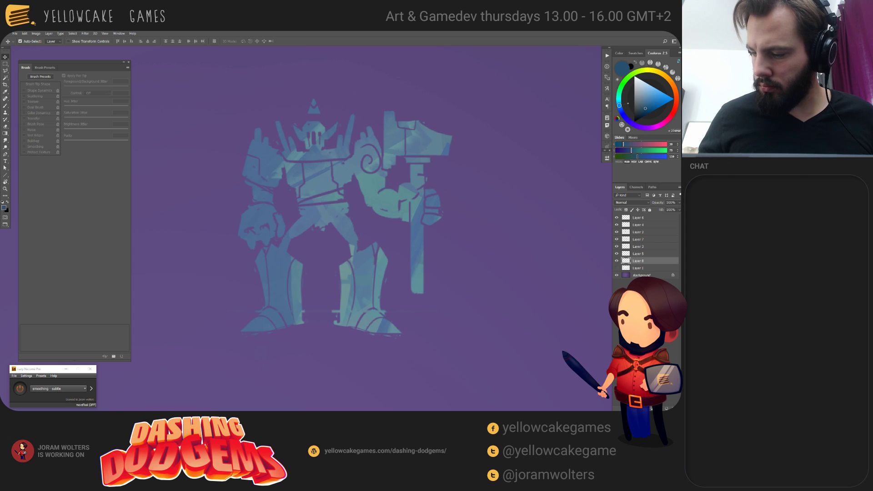
key(b)
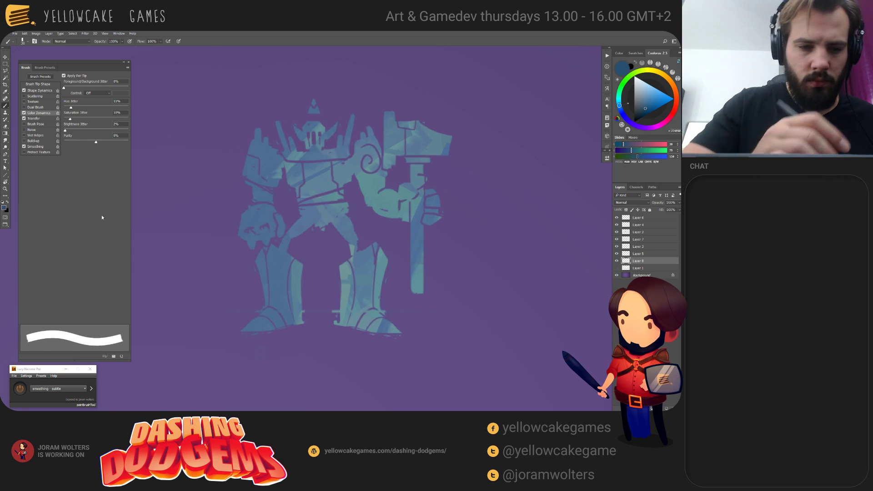
Step: Turn off Apply Per Tip in Color Dynamics and paint the torso's gaps in a darker, greyer blue
click(43, 67)
click(25, 68)
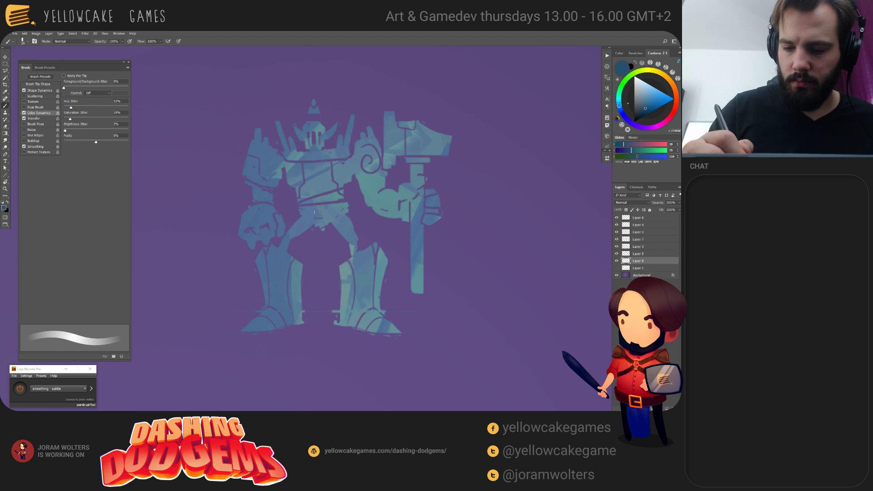
drag(318, 212, 317, 193)
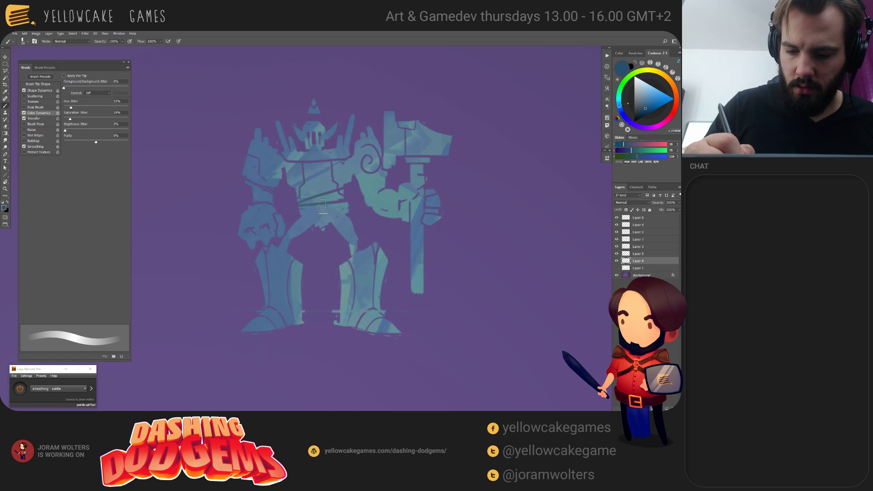
drag(646, 112, 637, 109)
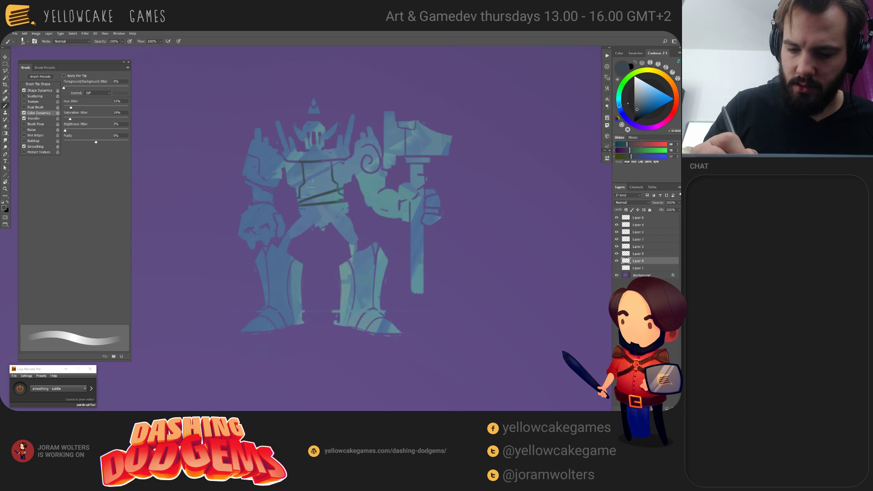
Step: Extend the dark blue paint along the armoured figure's collar and into the slits of the helmet
drag(302, 150, 308, 138)
key([)
drag(314, 133, 314, 143)
drag(320, 133, 318, 139)
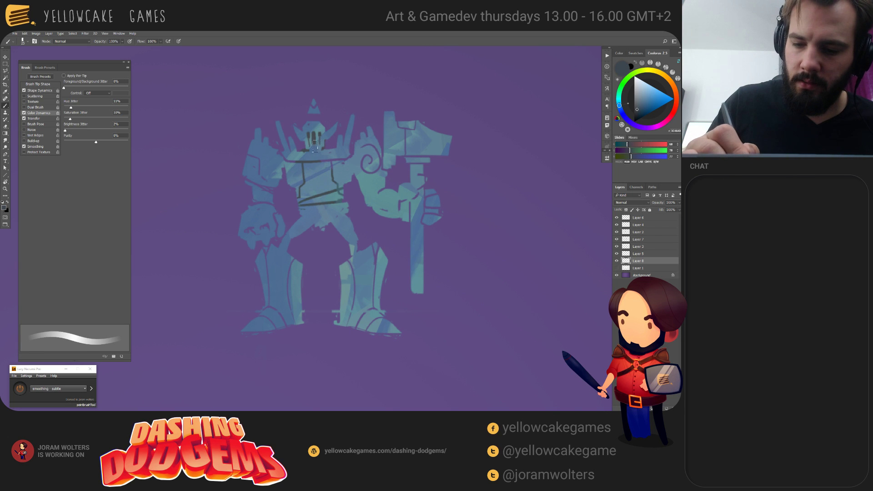
Step: Paint the small notch in the helmet's crest tip white with a much smaller brush
key([)
key([)
key([)
key([)
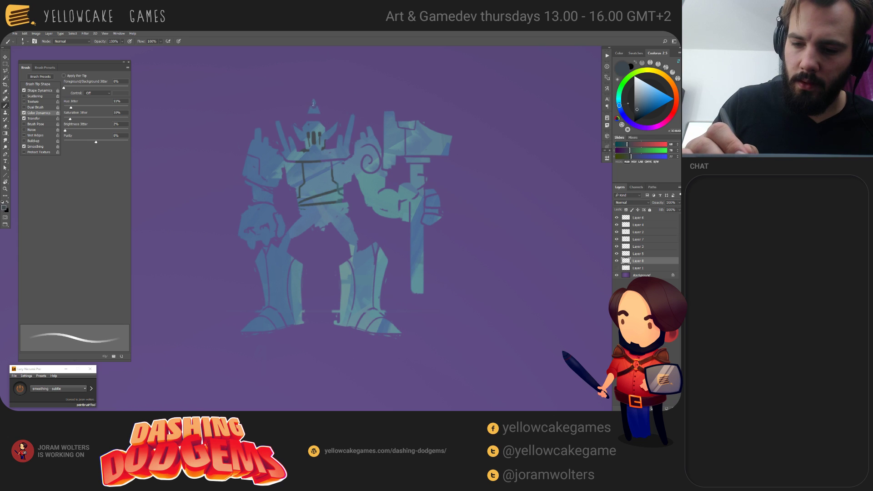
key(d)
key(x)
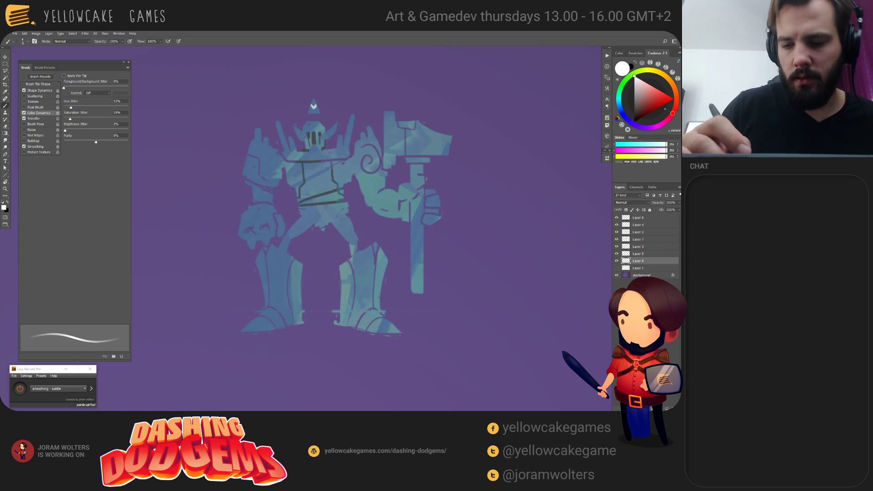
Step: Sample the dark blue and paint the gaps in the lowered arm, fist and leg below it with a slightly larger brush
alt+click(314, 106)
key(])
key(])
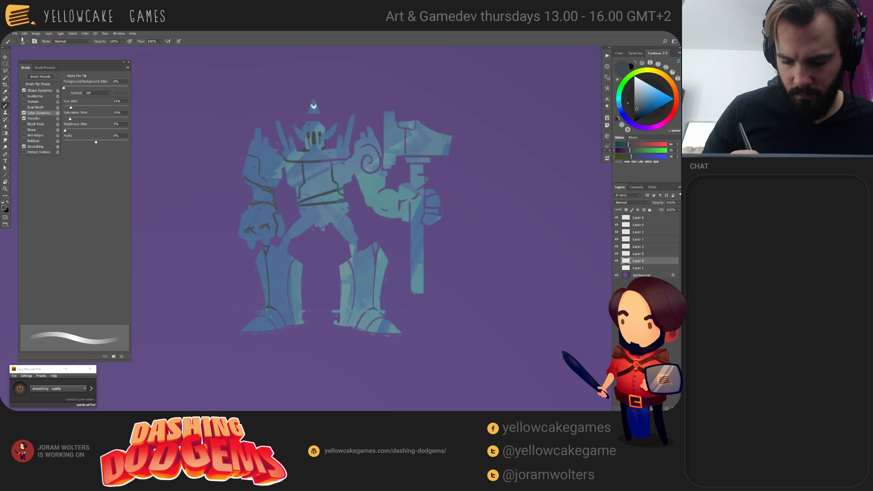
Step: Try white highlight strokes in both long seams of the shin armour below the fist
key(x)
drag(269, 303, 271, 264)
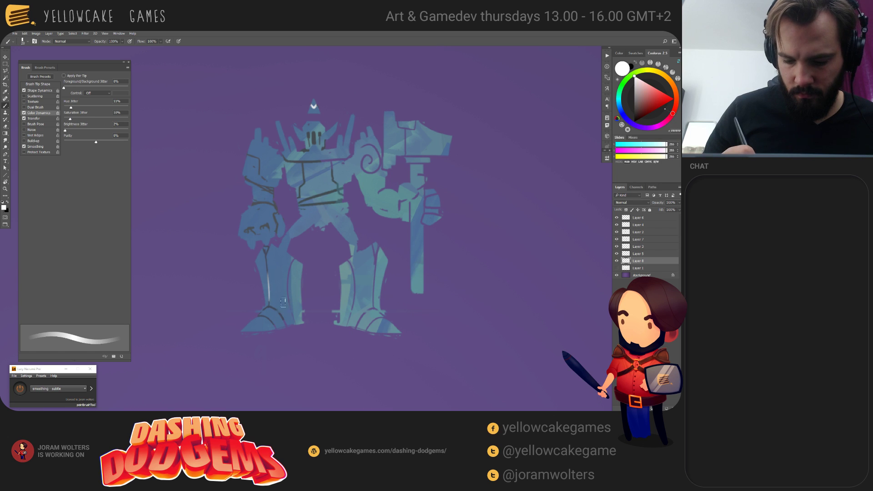
alt+click(283, 315)
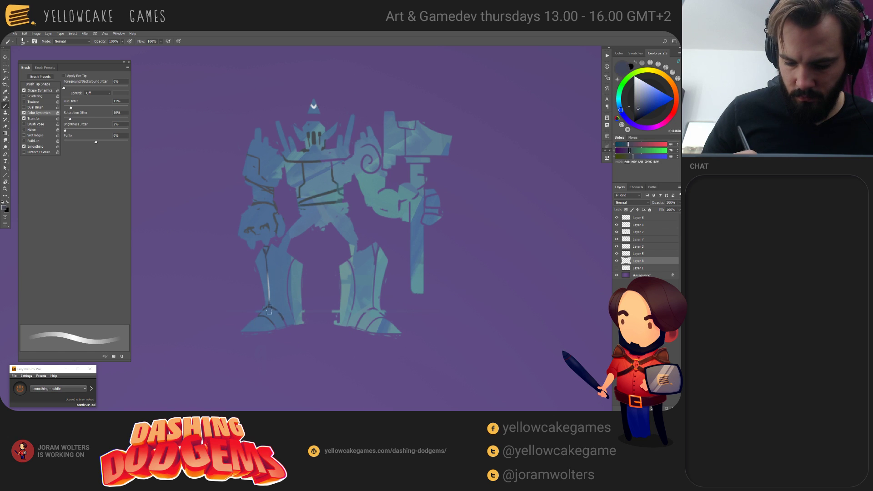
key(d)
key(x)
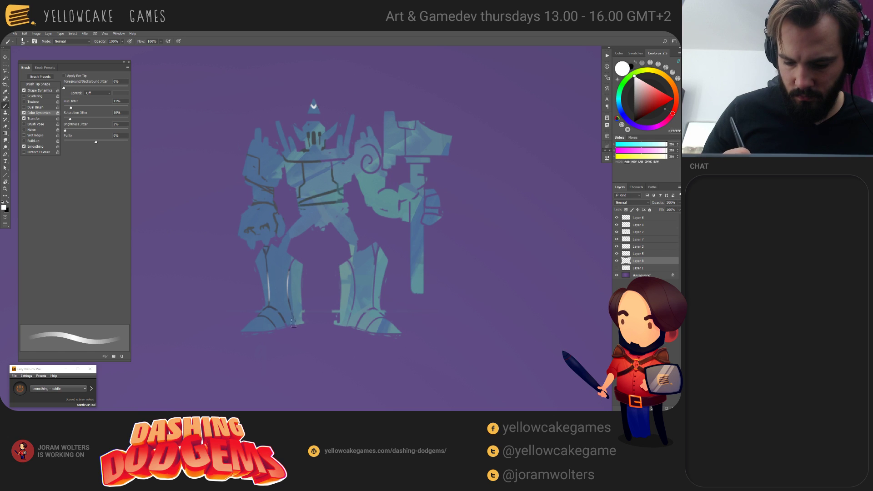
alt+click(280, 313)
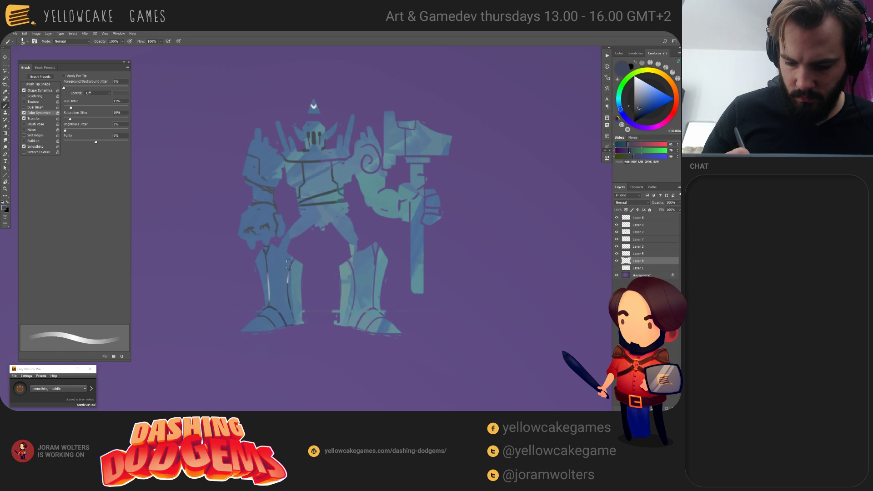
key(d)
key(x)
drag(288, 282, 292, 306)
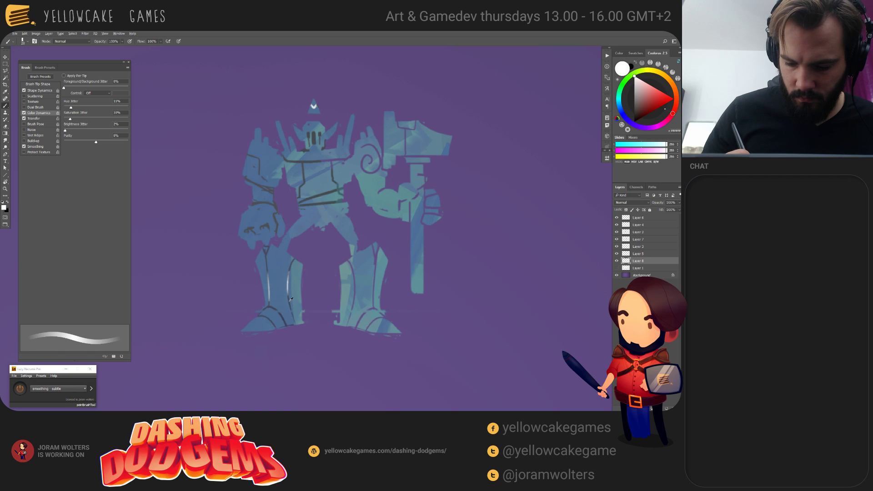
Step: Darken the seams of the axe-side leg with the sampled dark blue and add white highlights to both shins
alt+click(290, 300)
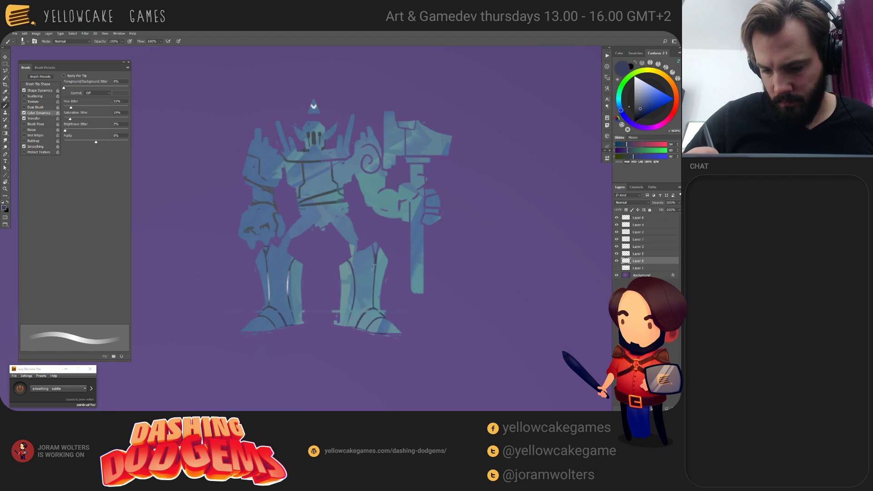
key(x)
drag(374, 248, 376, 265)
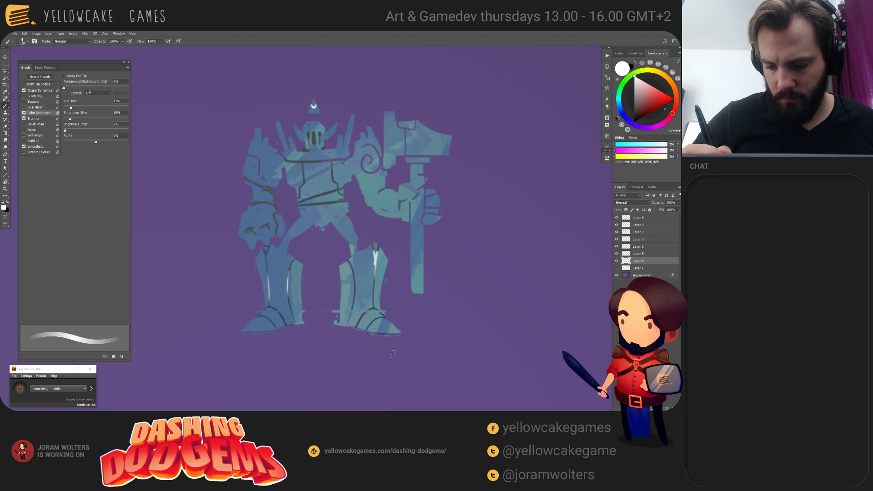
drag(265, 249, 269, 273)
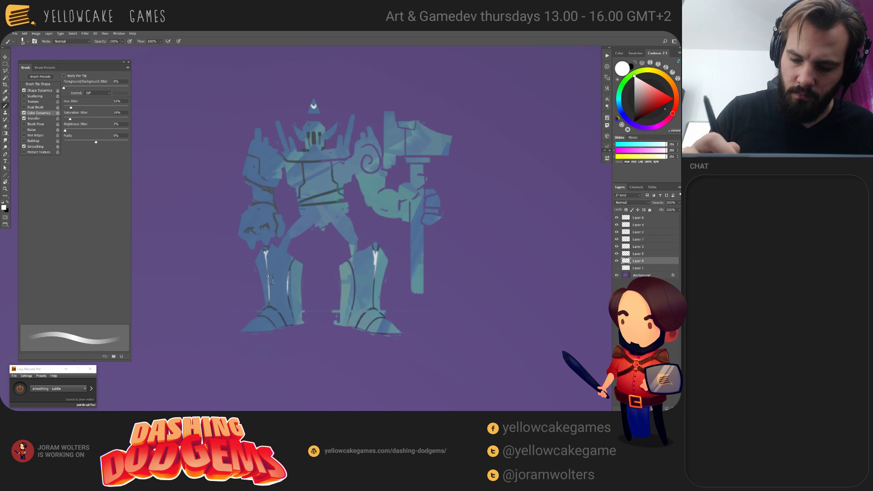
drag(374, 291, 375, 310)
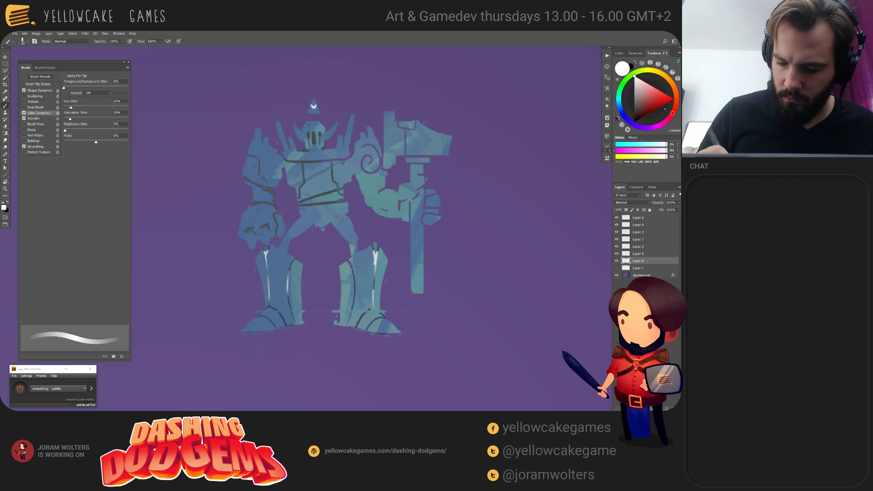
Step: Paint the spiral on the axe-side shoulder with dark blue sampled from the figure
alt+click(362, 301)
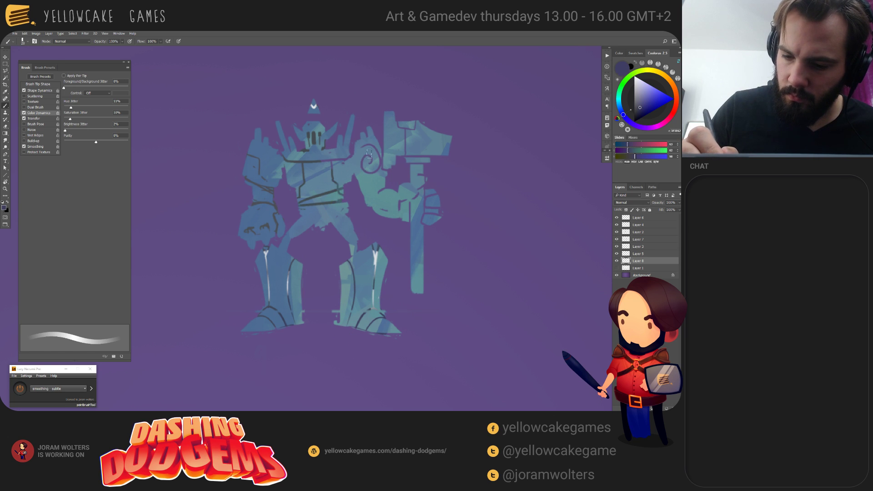
mouse_move(362, 167)
mouse_down()
mouse_move(379, 150)
mouse_move(381, 166)
mouse_up()
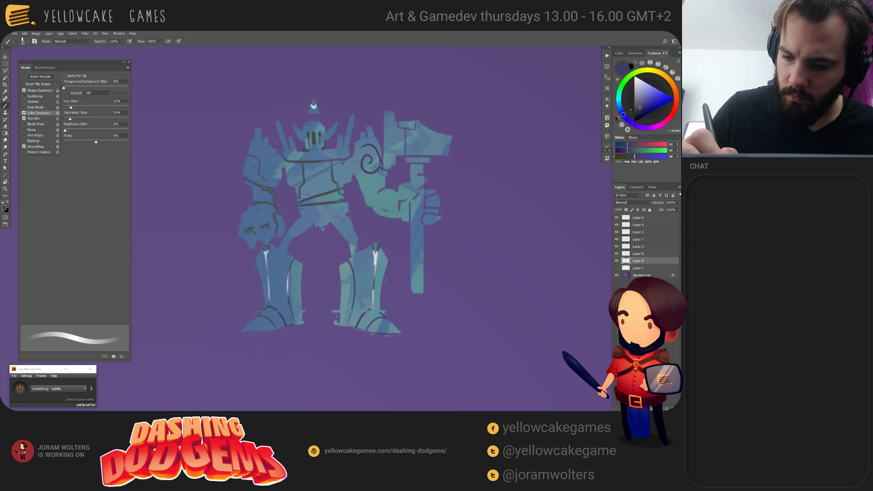
alt+click(302, 182)
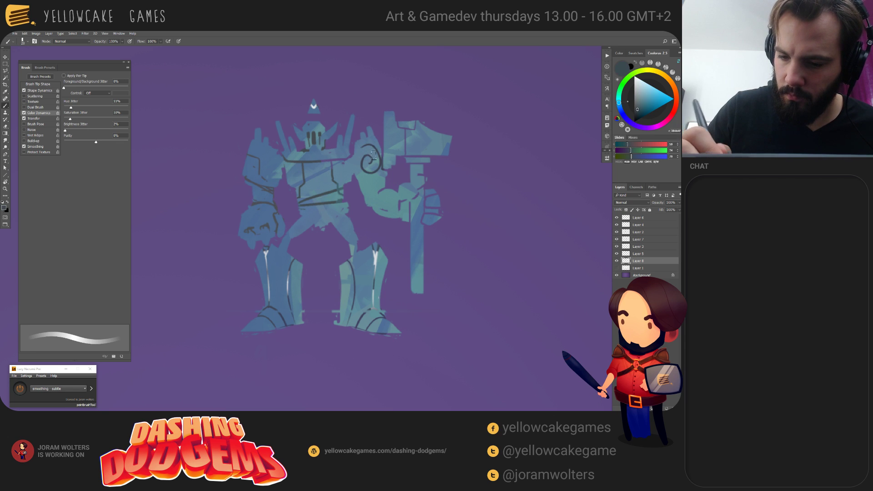
Step: Try painting the shoulder spiral white, and undo the strokes
key(x)
key(ctrl+z)
drag(369, 145, 381, 180)
key(ctrl+z)
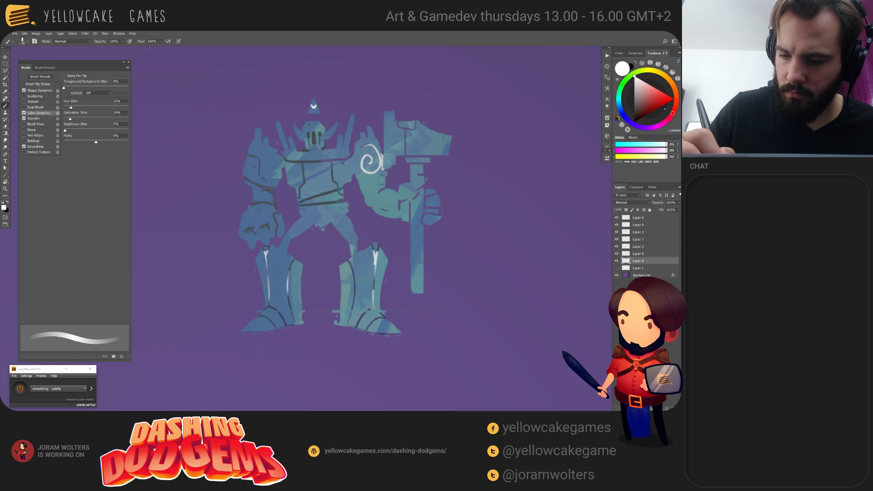
key(ctrl+z)
key(ctrl+z)
key(ctrl+z)
Step: Sample the dark blue and paint the gaps around the axe head, handle and gripping hand
alt+click(356, 205)
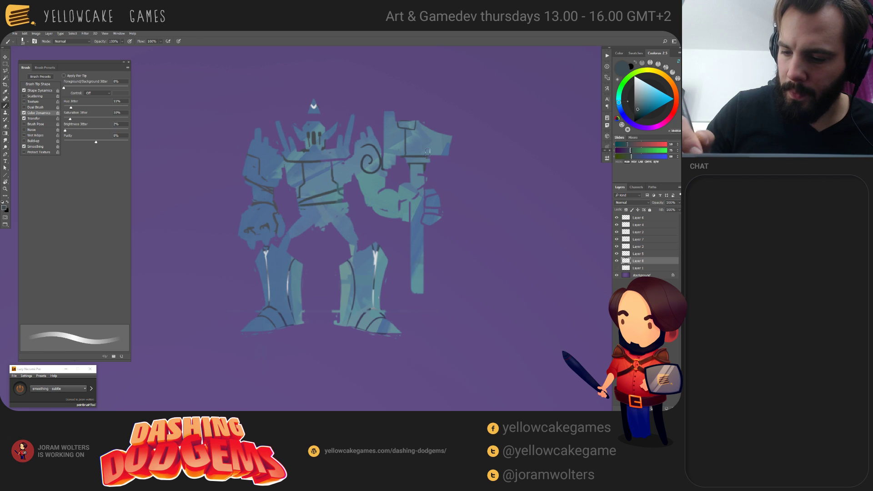
mouse_move(406, 198)
mouse_down()
mouse_move(398, 209)
mouse_move(423, 216)
mouse_up()
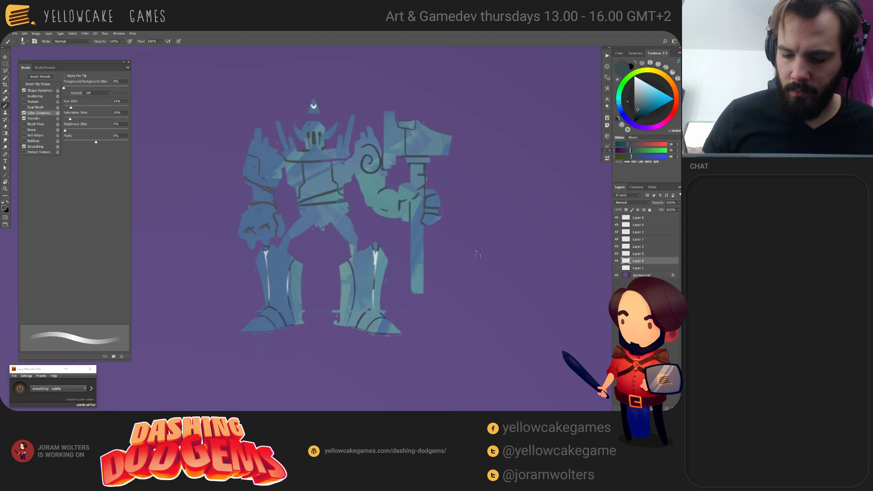
Step: Cover the white highlights on both shins with dark blue and touch up the dark seams with the Eraser
drag(478, 254, 473, 257)
drag(372, 283, 369, 256)
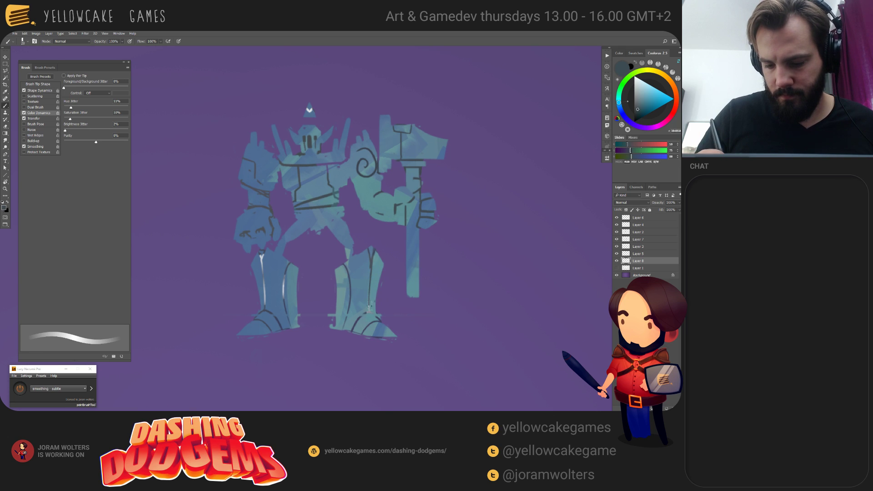
mouse_move(287, 275)
mouse_down()
mouse_move(284, 298)
mouse_move(262, 260)
mouse_up()
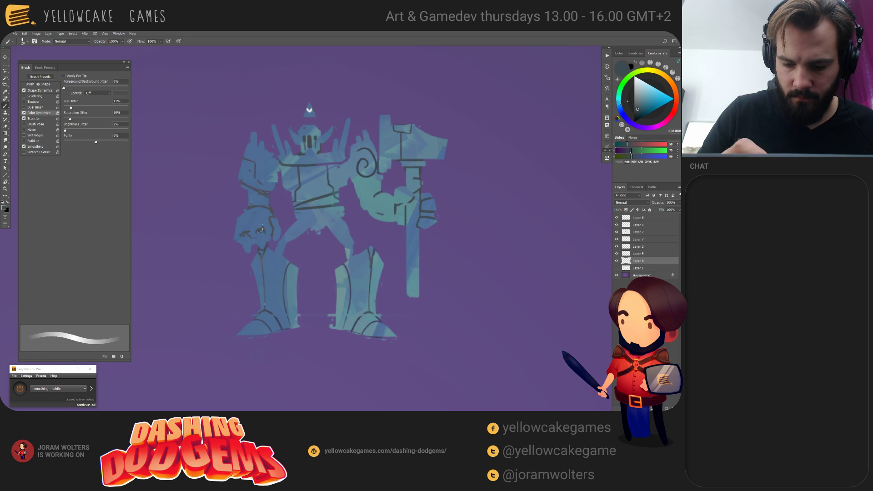
key(e)
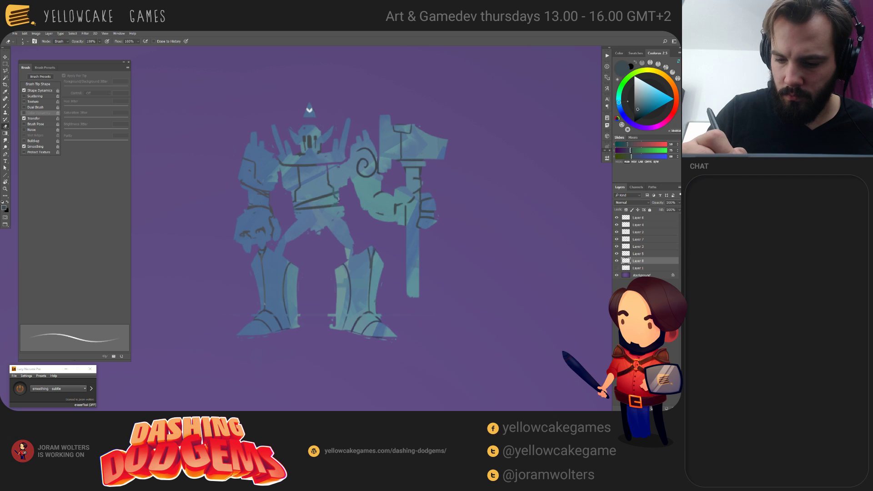
key(b)
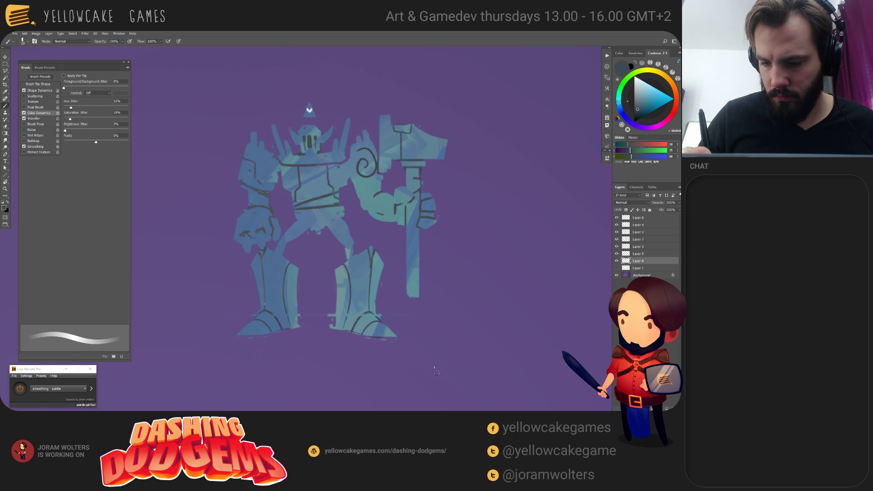
Step: Merge the dark shading layer with Layer 5 and toggle the merged layer's visibility to check it
scroll(428, 358, up, 3)
key(e)
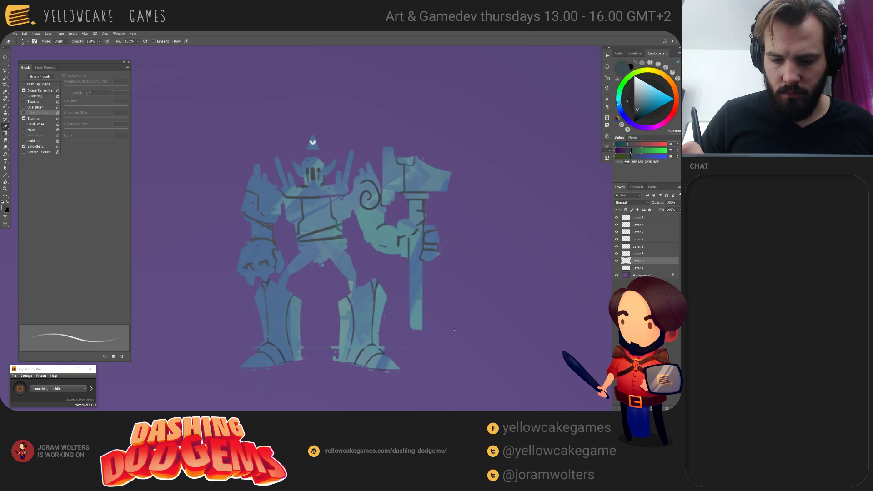
ctrl+click(638, 254)
key(ctrl+e)
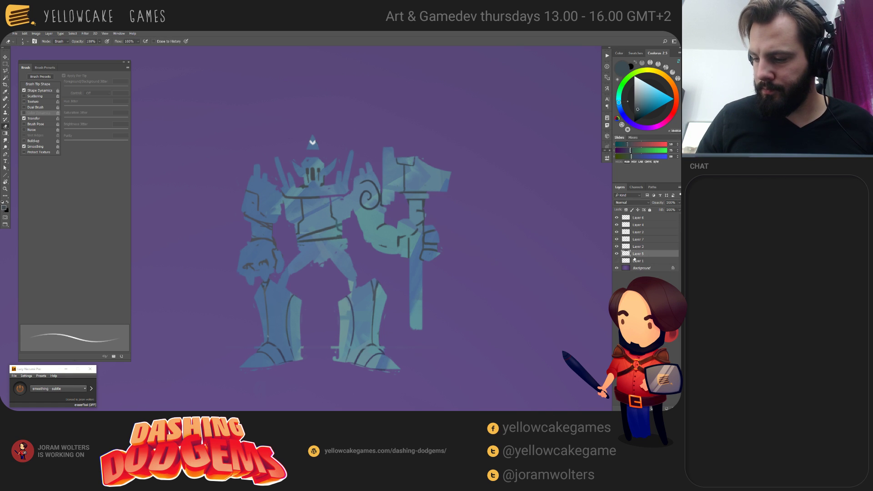
click(617, 254)
click(617, 254)
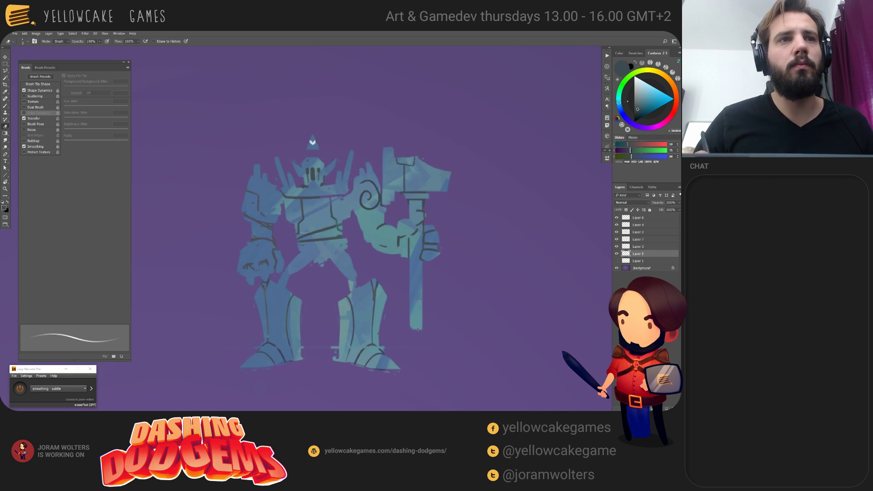
Step: Try painting a wide teal block over the lower end of the axe handle with an enlarged brush
drag(418, 330, 390, 314)
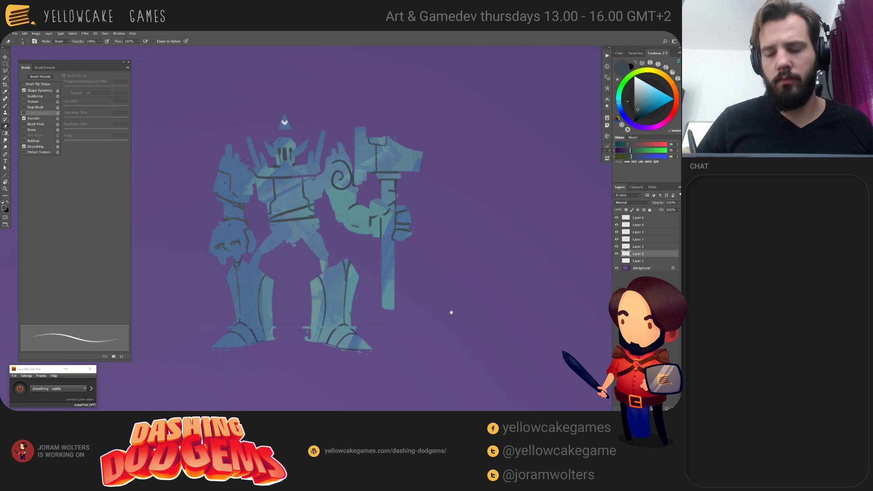
drag(431, 313, 443, 338)
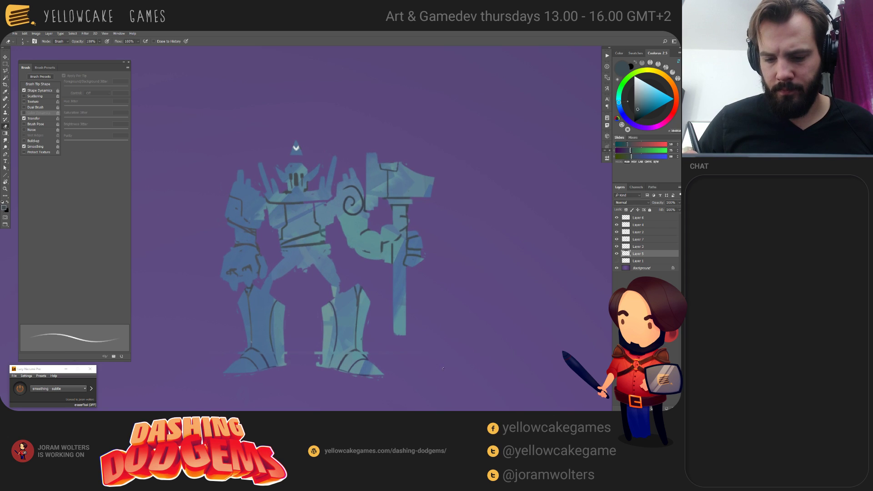
mouse_move(439, 297)
mouse_down()
mouse_move(445, 333)
mouse_move(447, 306)
mouse_up()
key(b)
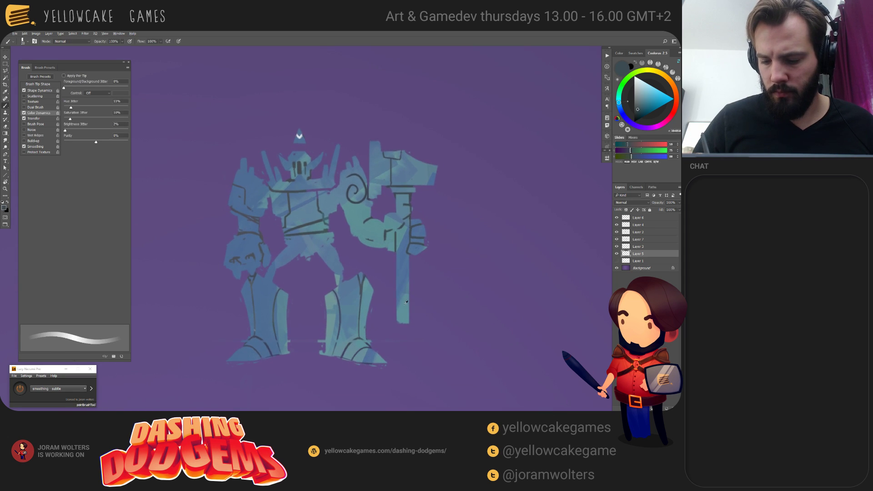
alt+click(404, 302)
key(bracketright)
key(bracketright)
key(bracketright)
key(bracketright)
key(bracketright)
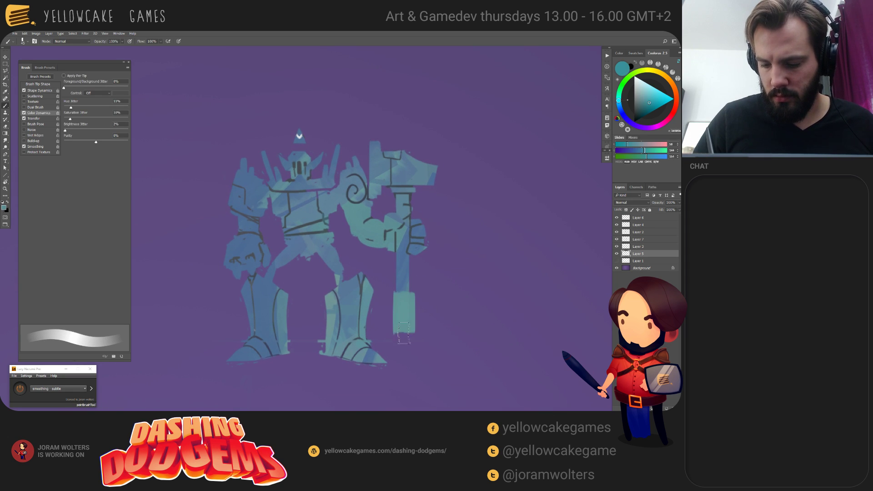
Step: Sample the handle's blue with a smaller brush and extend the axe handle straight down to just below the figure's feet
key(bracketleft)
key(bracketleft)
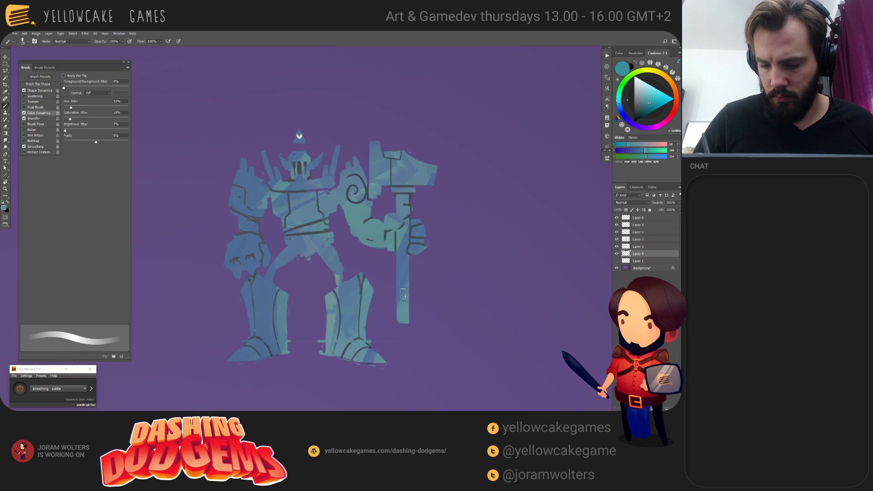
drag(403, 289, 403, 321)
key(ctrl+z)
alt+click(402, 286)
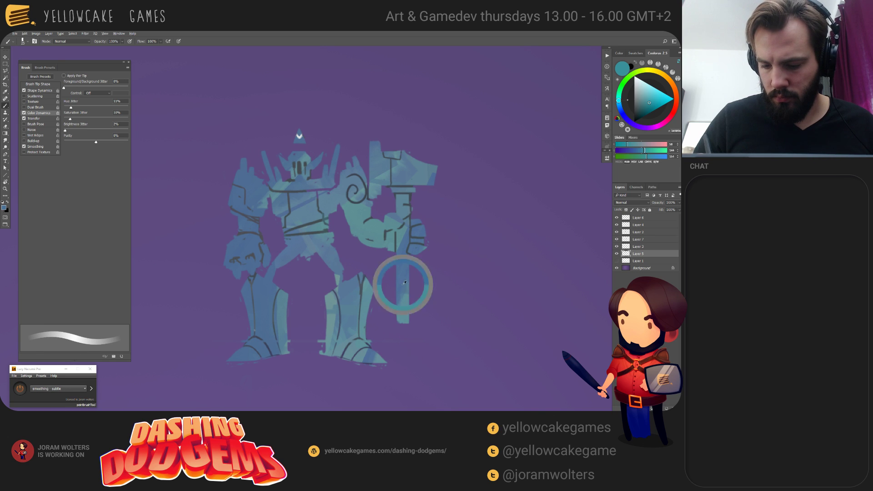
drag(402, 308, 403, 374)
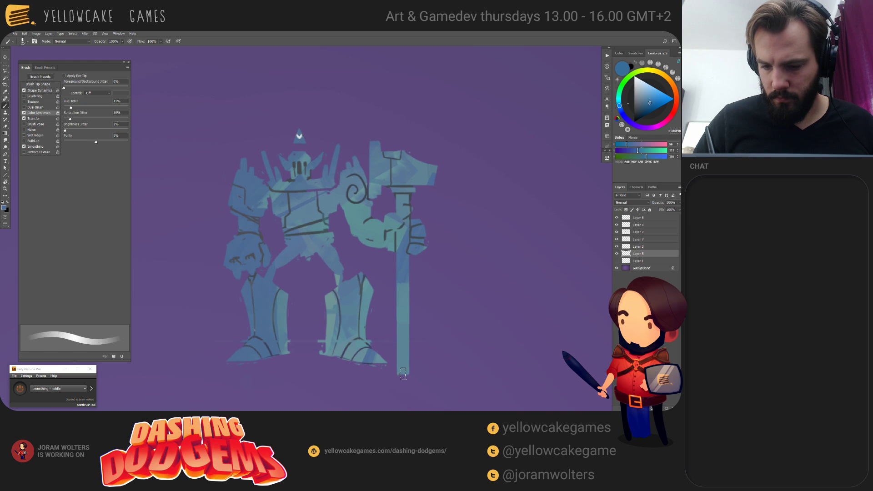
Step: Select all the character layers from Layer 5 to Layer 6 and scale them up together from their centre to span most of the canvas
drag(436, 308, 439, 328)
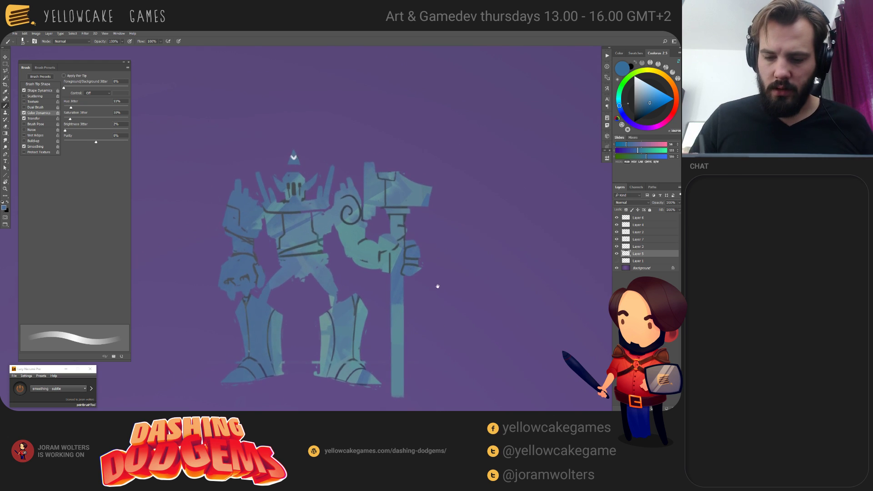
drag(438, 286, 473, 286)
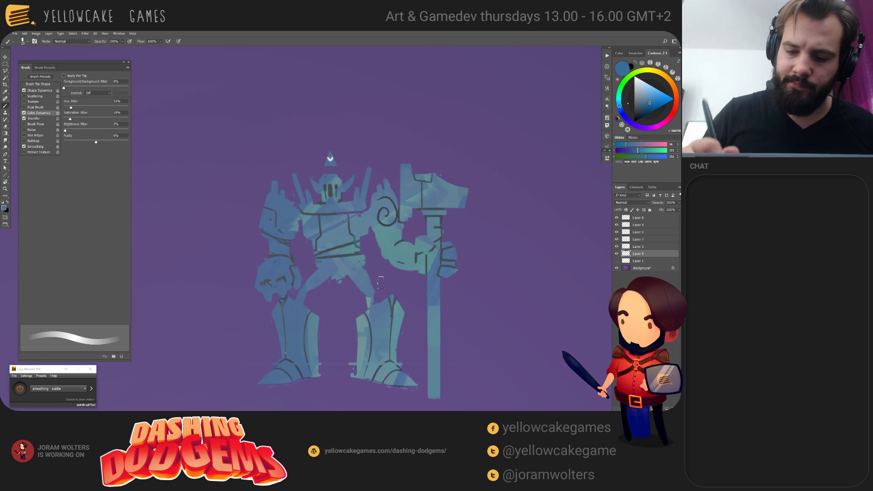
alt+scroll(381, 282, down, 4)
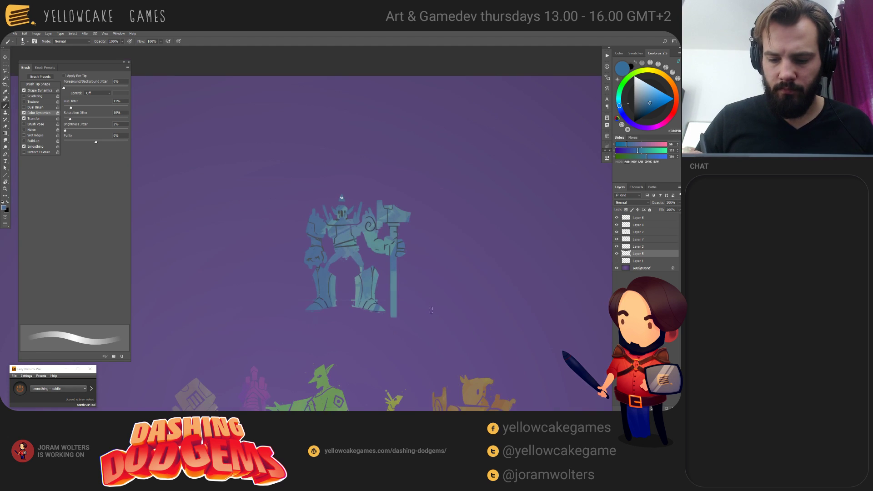
scroll(431, 310, down, 4)
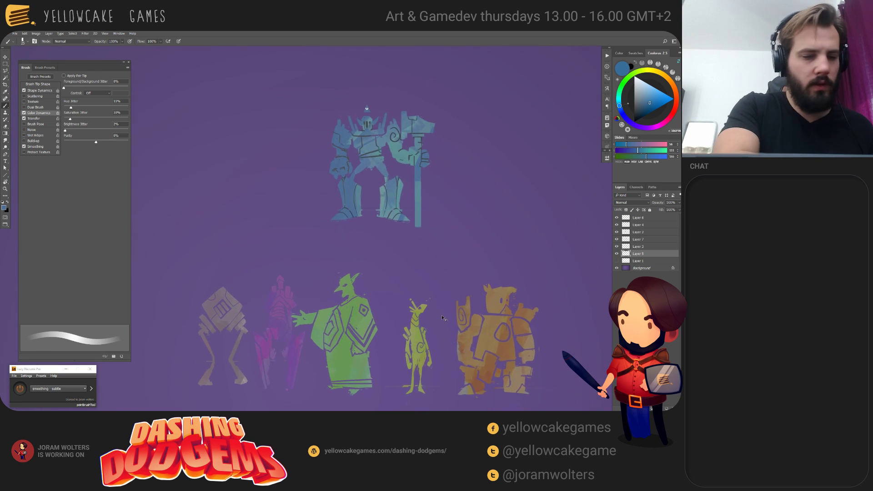
alt+scroll(441, 318, down, 3)
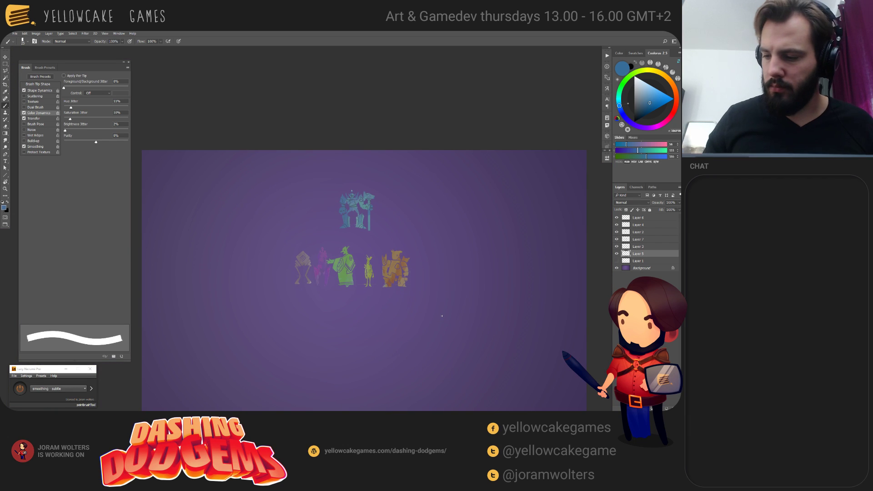
shift+click(643, 218)
key(ctrl+t)
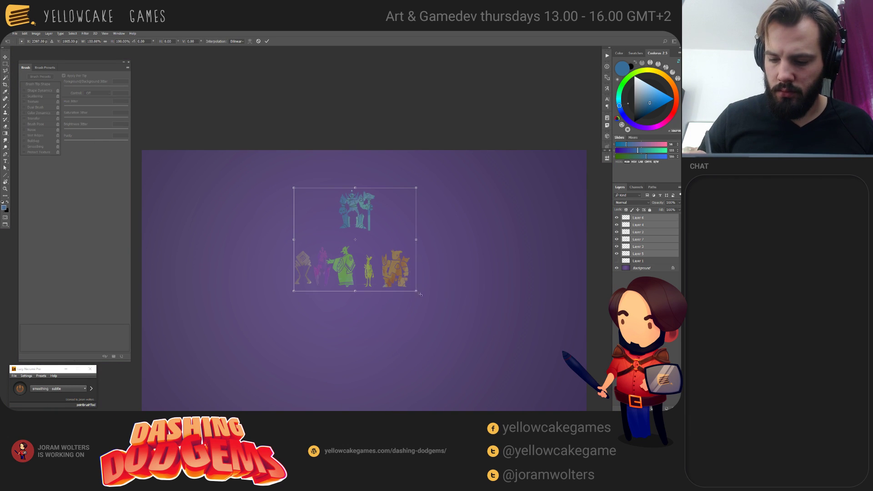
alt+drag(420, 294, 534, 392)
key(Return)
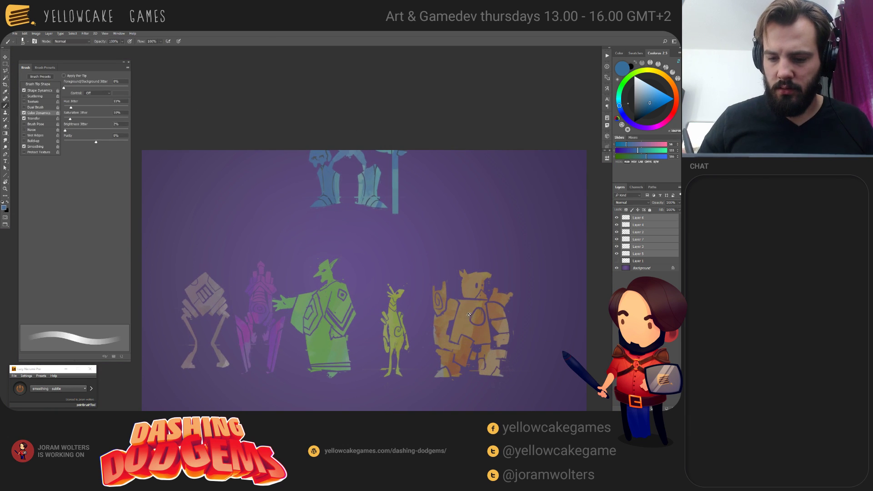
Step: Move the enlarged blue armoured figure down into the canvas so its feet stand behind the green character
key(v)
click(403, 258)
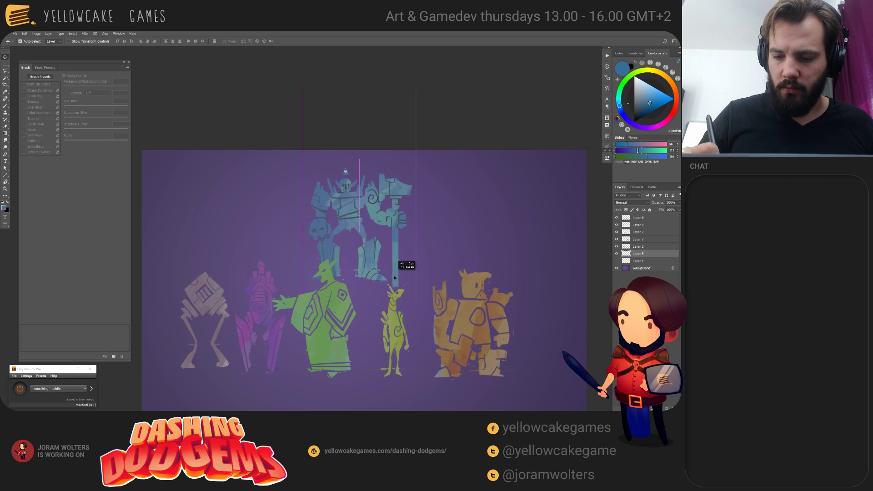
key(ctrl+z)
Step: Sample the dark line colour and try a thin stroke along the upper edge of the blue figure's chest plate
key(ctrl+plus)
key(ctrl+plus)
key(ctrl+plus)
mouse_move(421, 262)
mouse_down()
mouse_move(413, 247)
mouse_move(405, 306)
mouse_move(400, 249)
mouse_move(421, 273)
mouse_move(425, 316)
mouse_move(408, 215)
mouse_up()
key(b)
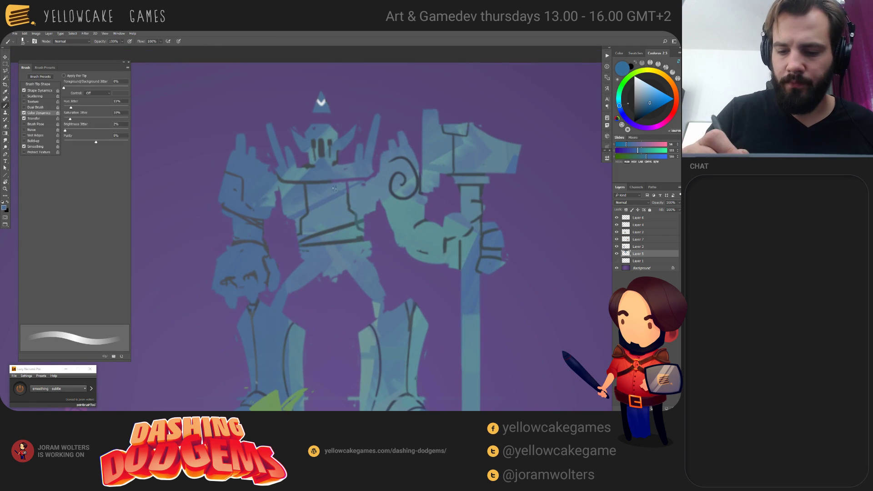
alt+click(329, 182)
key(bracketleft)
key(bracketleft)
mouse_move(333, 181)
shift+mouse_down()
mouse_move(374, 181)
mouse_move(342, 181)
mouse_move(363, 178)
shift+mouse_up()
key(ctrl+z)
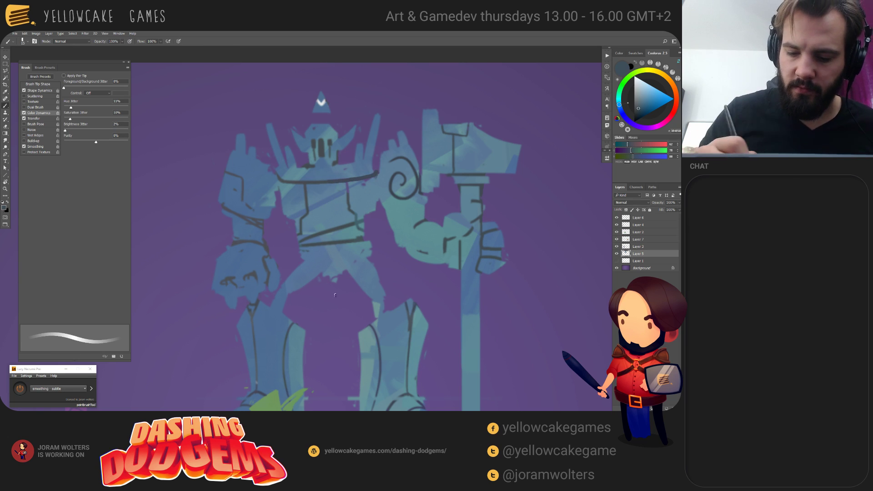
Step: Duplicate Layer 5 of the blue figure and add a layer mask to the copy
drag(418, 350, 419, 359)
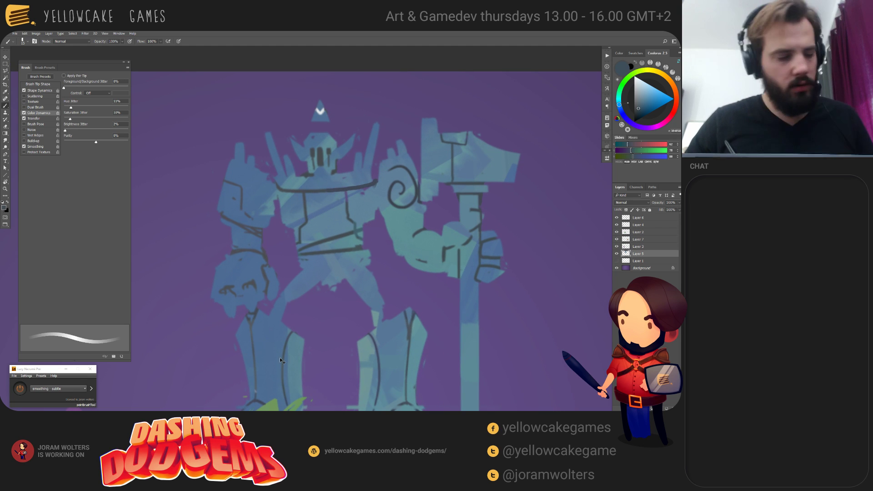
key(ctrl+j)
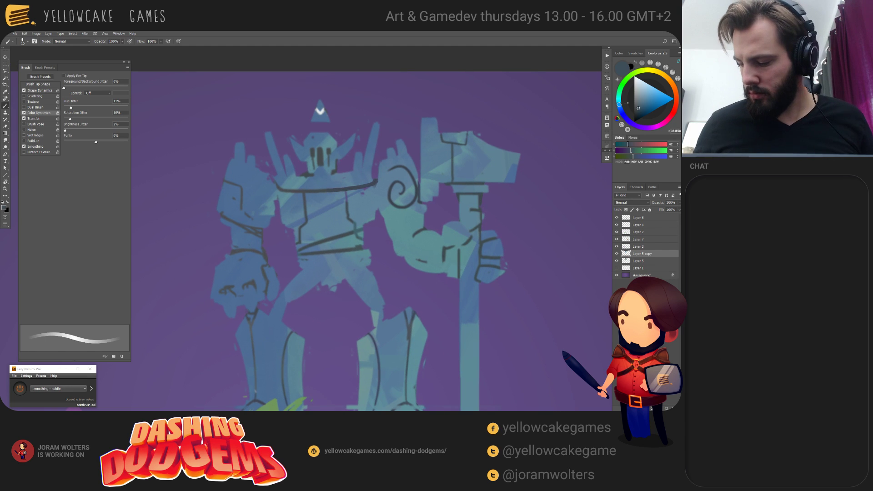
click(644, 409)
click(627, 254)
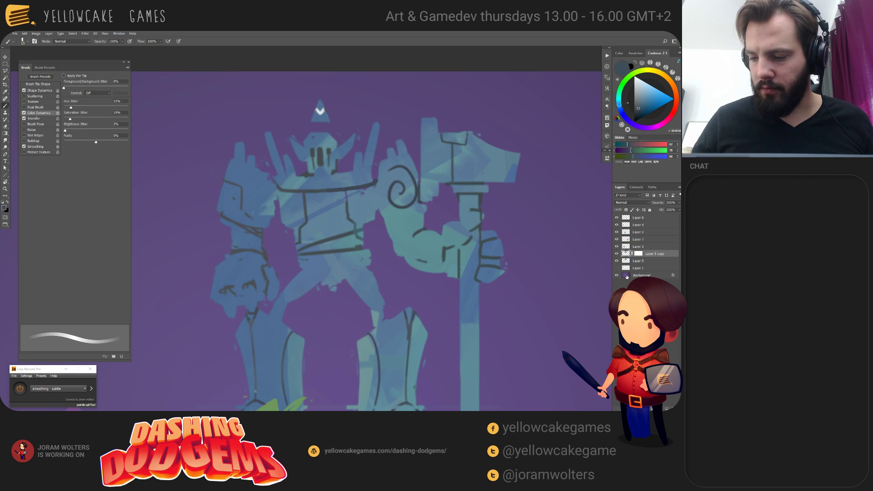
Step: Darken the armoured giant on its copied layer by lowering the Lightness with a Hue/Saturation adjustment
key(ctrl+u)
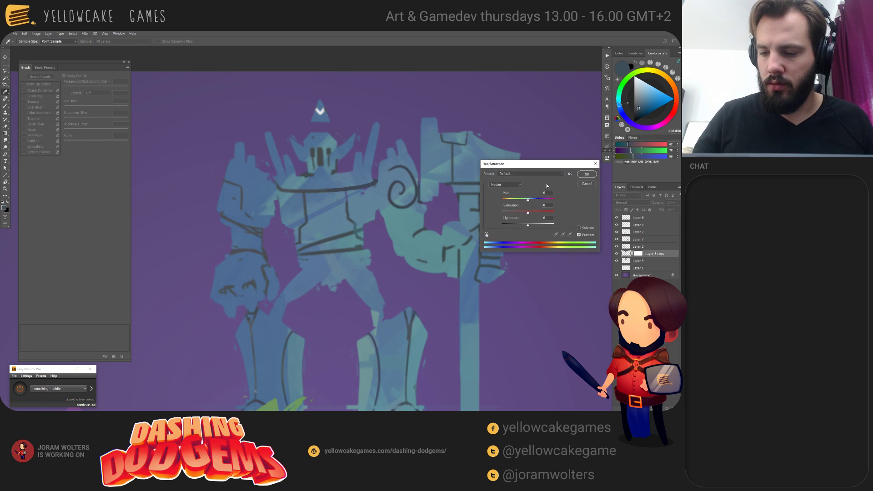
drag(522, 226, 514, 226)
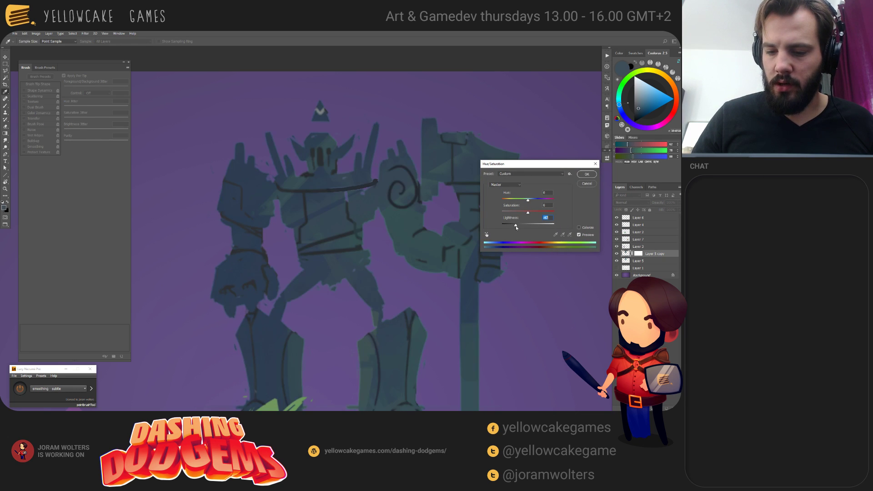
key(Return)
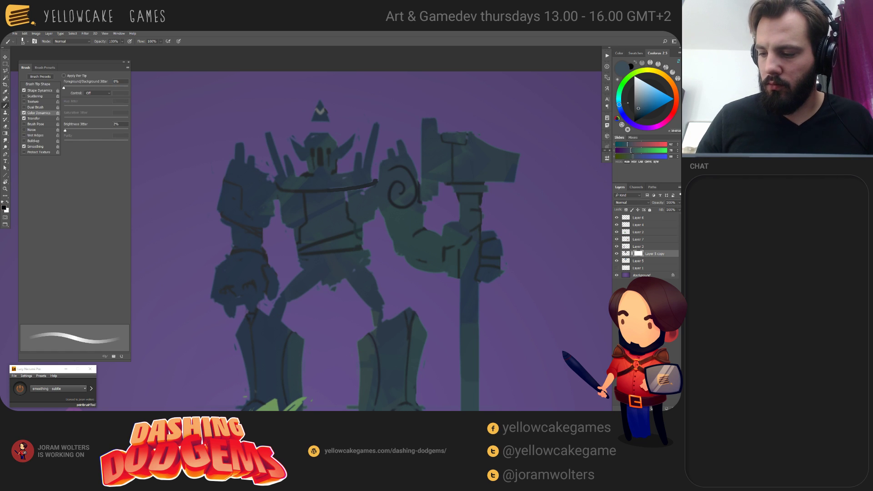
Step: Paint black on the dark layer's mask with an enlarged brush to reveal light along the back plate of the hammer head
key(r)
mouse_move(445, 126)
mouse_down()
mouse_move(411, 101)
mouse_move(393, 115)
mouse_up()
key(b)
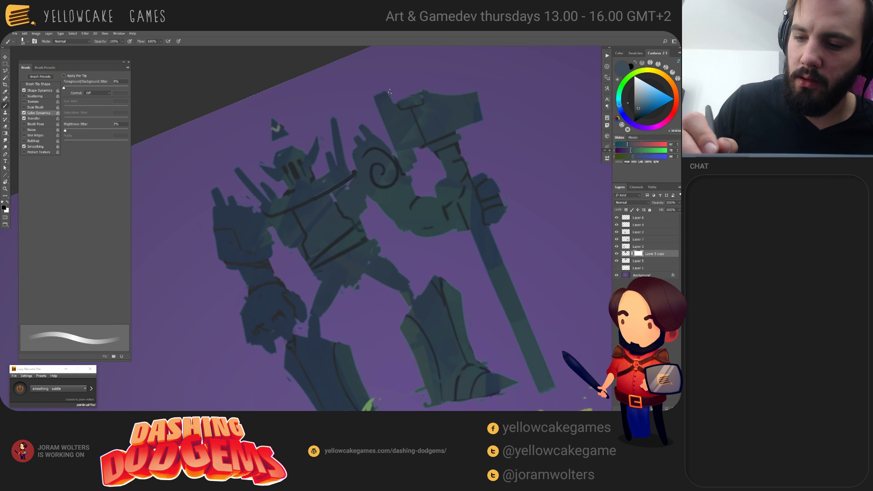
key(bracketright)
key(bracketright)
key(bracketright)
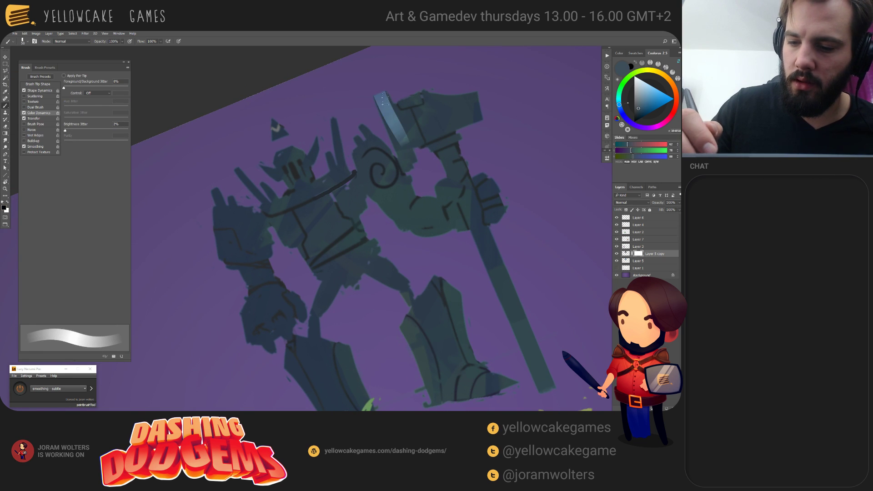
drag(384, 98, 403, 139)
key(ctrl+z)
key(bracketright)
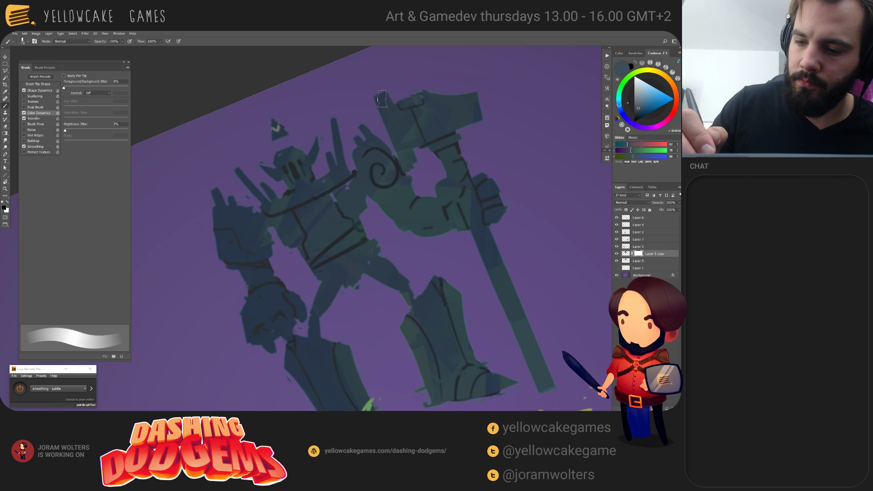
drag(382, 96, 404, 141)
key(ctrl+z)
drag(382, 96, 402, 142)
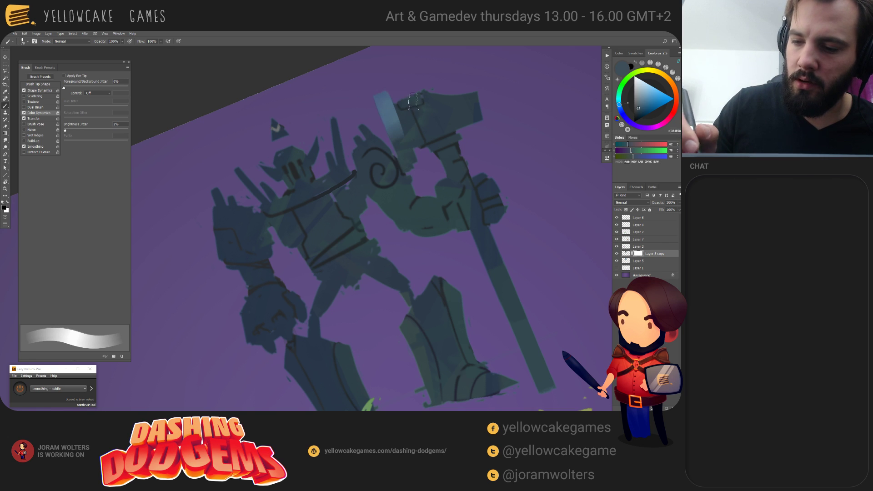
Step: Reveal a light highlight along the top edge of the hammer head on the mask, redoing strokes until the edge is clean
drag(404, 105, 461, 96)
drag(428, 97, 478, 94)
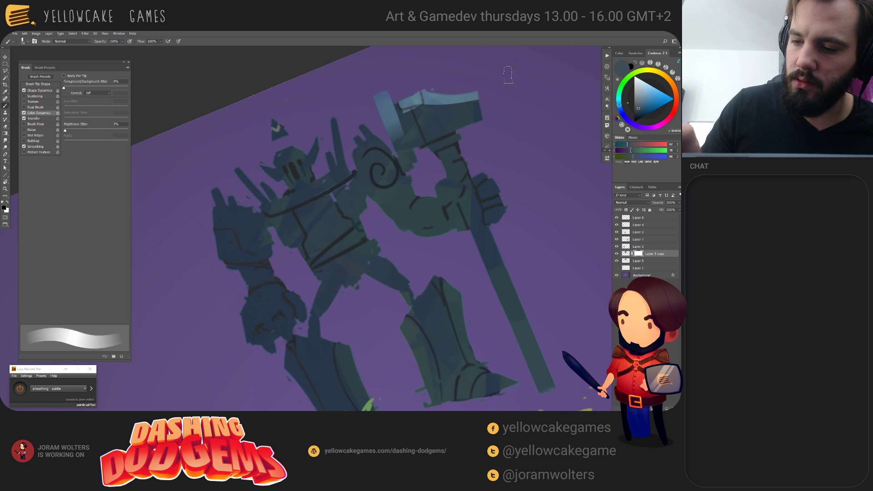
mouse_move(410, 112)
mouse_down()
mouse_move(418, 129)
mouse_move(413, 120)
mouse_move(426, 127)
mouse_up()
key(bracketright)
key(bracketright)
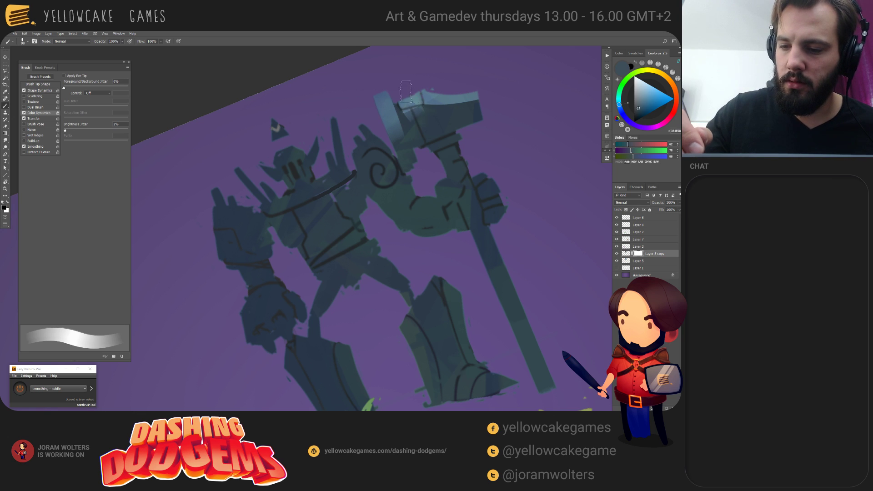
mouse_move(425, 96)
mouse_down()
mouse_move(434, 107)
mouse_move(465, 106)
mouse_move(408, 119)
mouse_move(475, 102)
mouse_up()
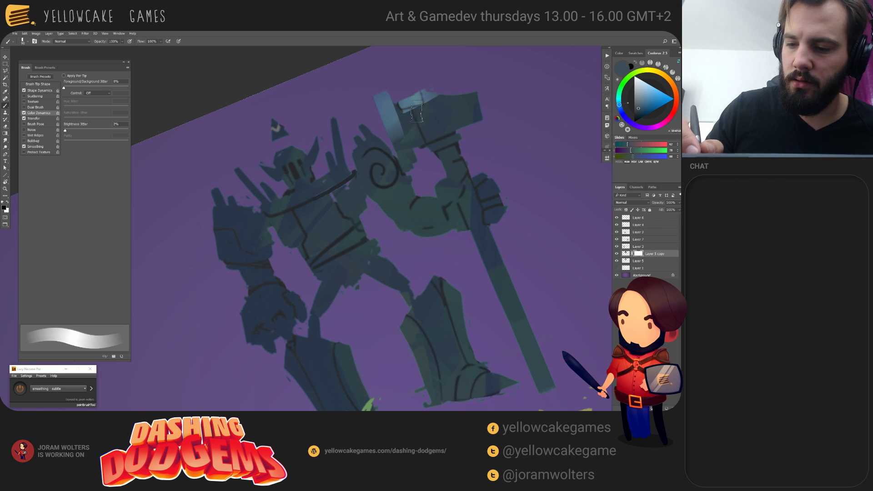
key(ctrl+z)
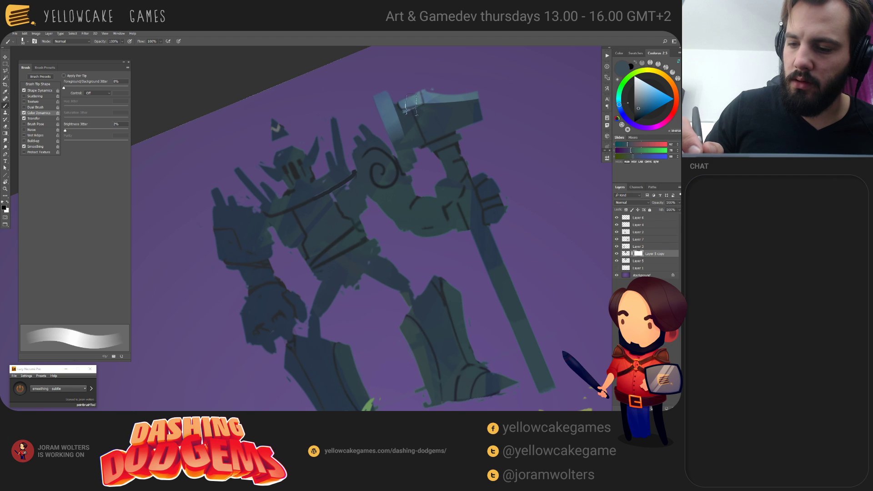
drag(409, 107, 473, 101)
key(ctrl+z)
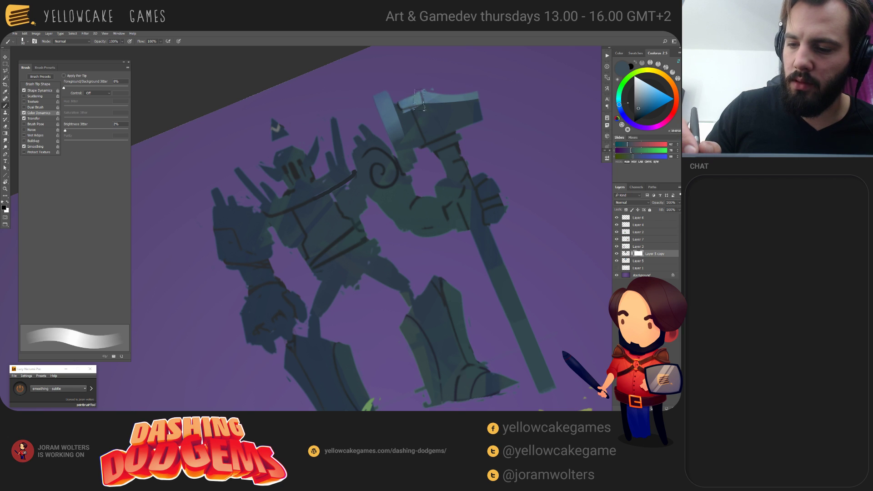
mouse_move(403, 101)
mouse_down()
mouse_move(425, 106)
mouse_move(481, 90)
mouse_up()
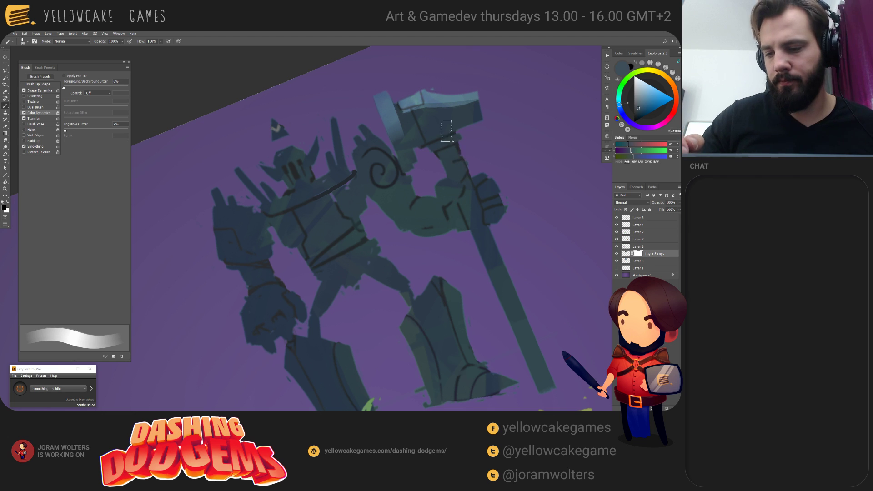
Step: Reveal a thin light band on the collar beneath the hammer head using a much smaller brush
key(bracketleft)
key(bracketleft)
key(bracketleft)
key(bracketleft)
key(bracketleft)
key(bracketleft)
key(bracketleft)
key(bracketleft)
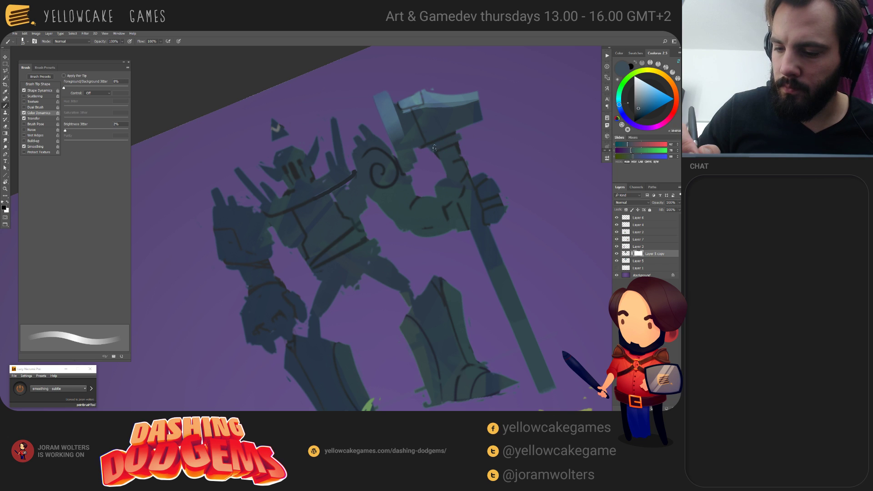
key(bracketleft)
drag(460, 141, 431, 149)
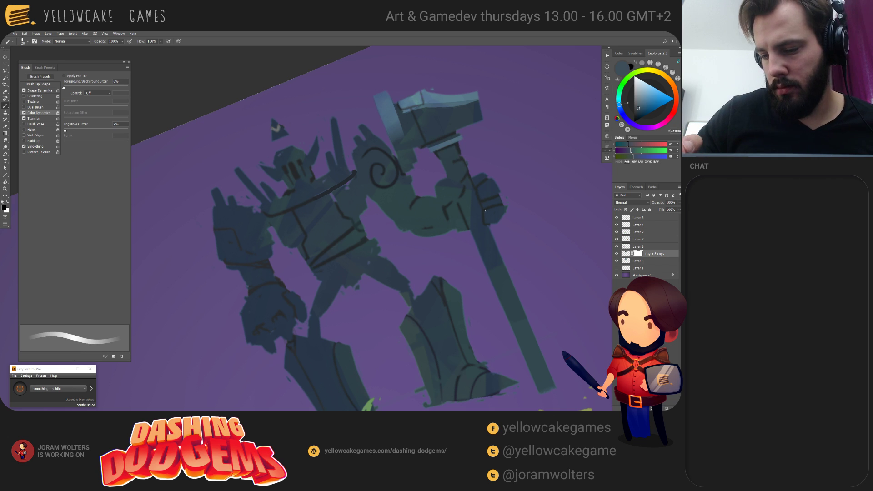
Step: Try to reveal light on the upper hammer handle with a larger brush at full opacity, and undo the strokes
key(bracketright)
key(bracketright)
key(bracketright)
key(bracketright)
key(bracketright)
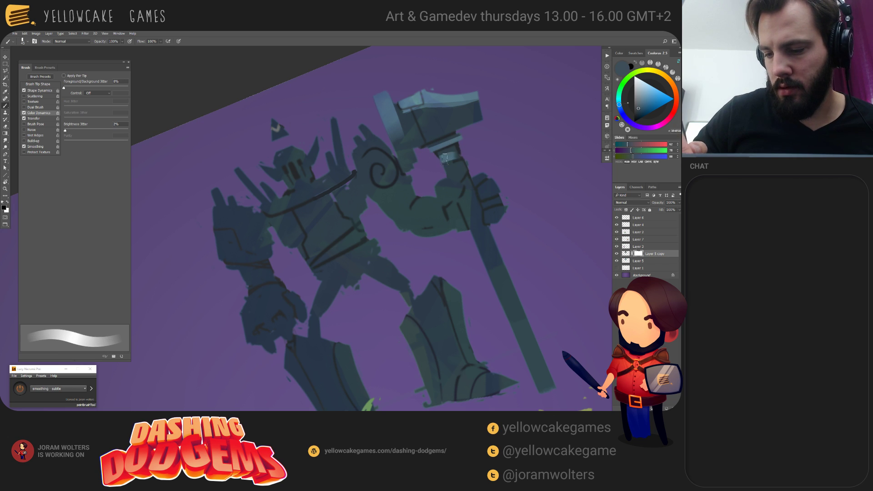
drag(445, 158, 468, 207)
key(ctrl+alt+z)
key(ctrl+alt+z)
drag(447, 158, 473, 204)
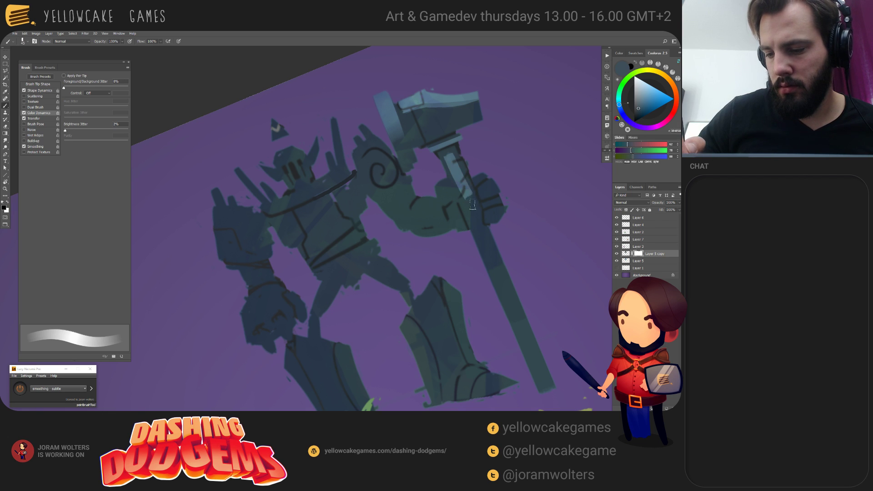
key(ctrl+alt+z)
Step: Lower the brush opacity to 40% and softly lighten the hammer handle along its length, building up extra light above the gripping hand
key(4)
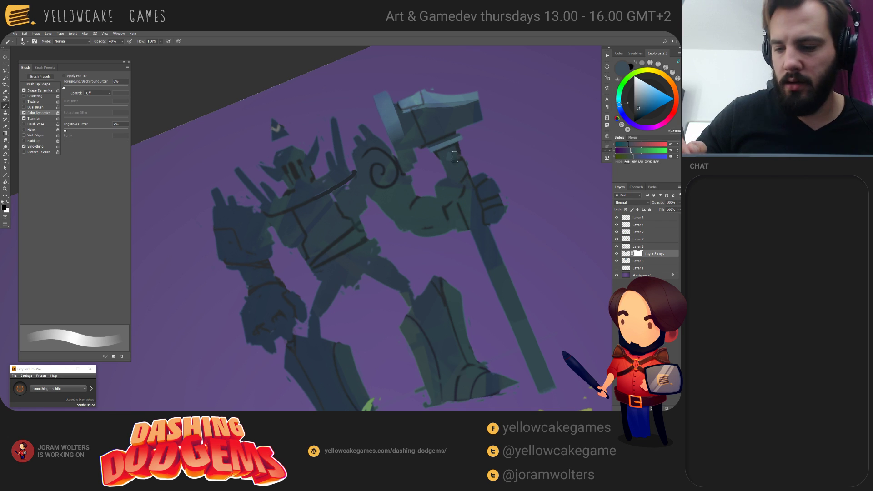
mouse_move(455, 157)
mouse_down()
mouse_move(445, 162)
mouse_move(455, 160)
mouse_move(467, 181)
mouse_move(451, 174)
mouse_move(471, 191)
mouse_move(560, 393)
mouse_up()
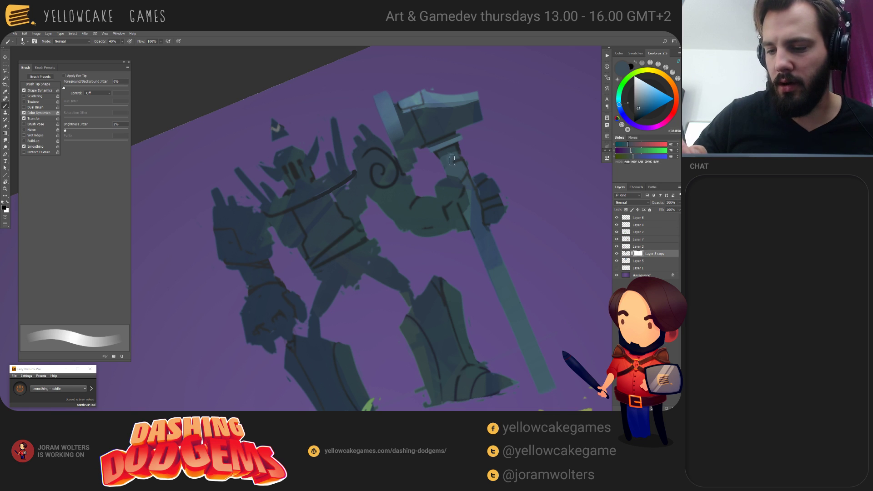
key(bracketright)
key(bracketright)
drag(451, 162, 484, 226)
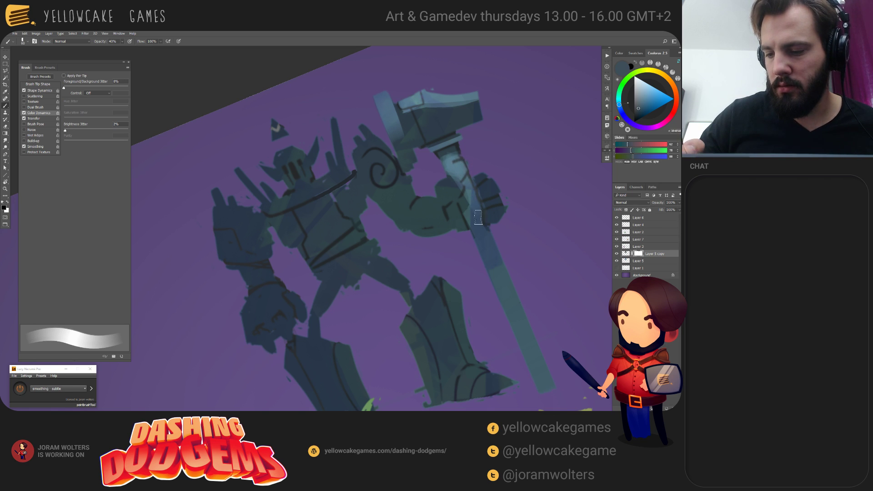
Step: Straighten the canvas view and lighten the side of the hammer head and the handle down to its lower end
key(r)
mouse_move(510, 191)
mouse_down()
mouse_move(546, 224)
mouse_move(536, 293)
mouse_move(502, 285)
mouse_up()
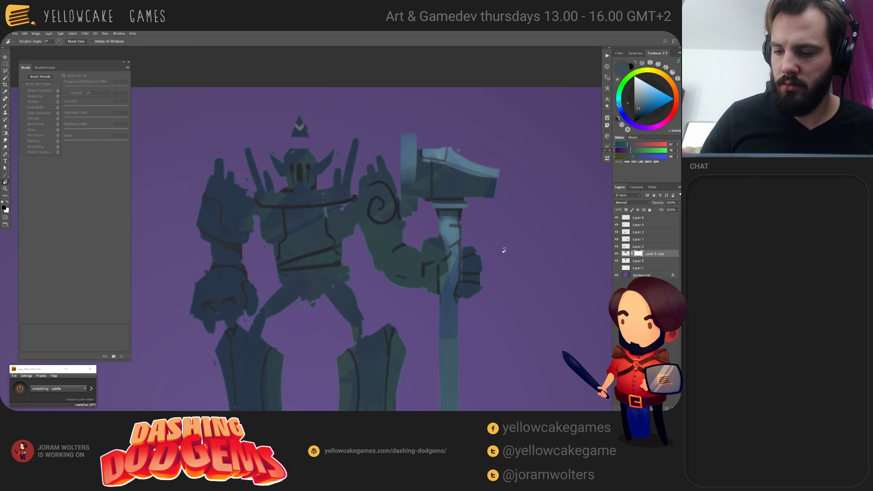
key(b)
mouse_move(495, 181)
mouse_down()
mouse_move(478, 171)
mouse_move(419, 207)
mouse_move(405, 200)
mouse_move(403, 221)
mouse_up()
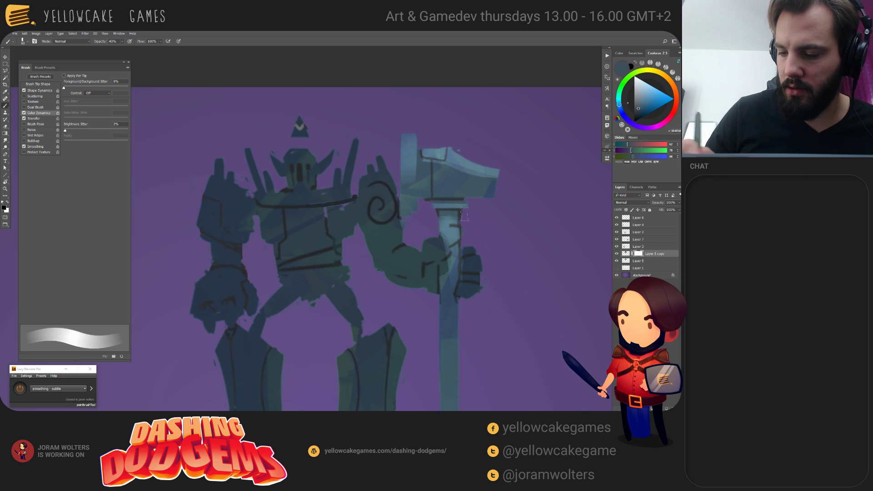
mouse_move(465, 214)
mouse_down()
mouse_move(447, 293)
mouse_move(448, 377)
mouse_move(457, 307)
mouse_move(449, 399)
mouse_up()
drag(492, 301, 488, 212)
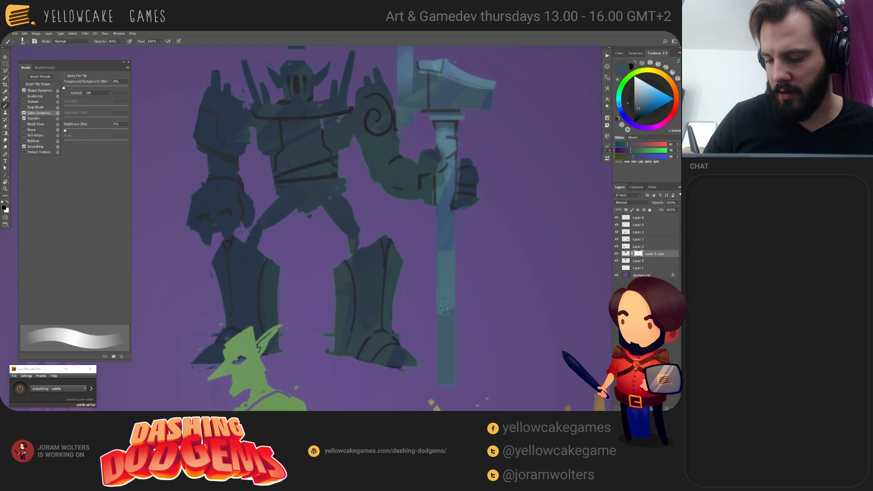
mouse_move(445, 308)
mouse_down()
mouse_move(450, 280)
mouse_move(440, 318)
mouse_move(449, 366)
mouse_up()
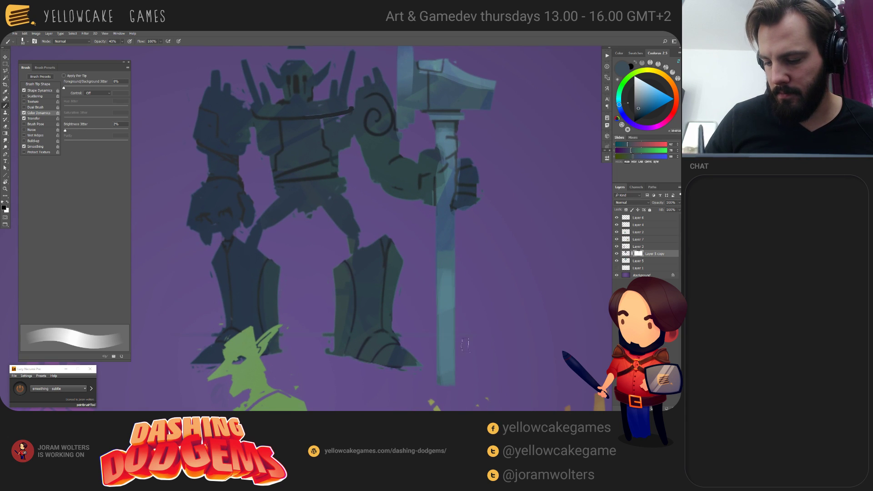
Step: Switch to white with a smaller brush and paint shadow back along the underside of the hammer head on the mask
drag(508, 209, 476, 299)
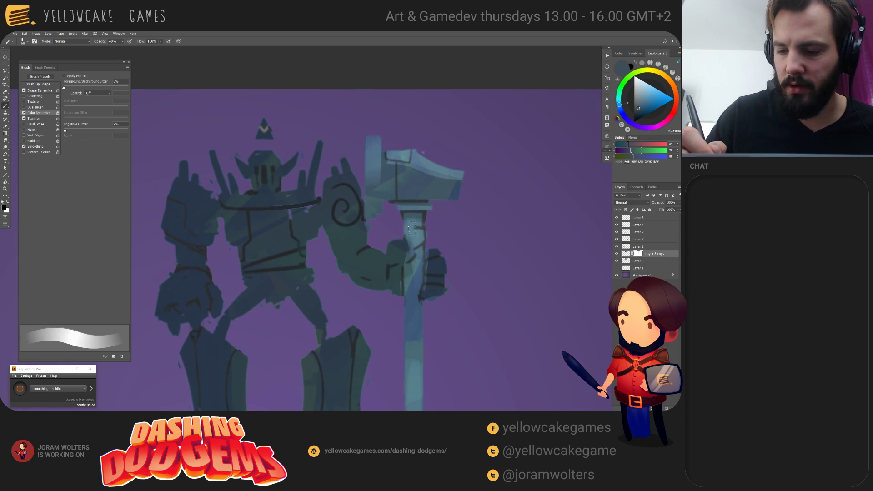
key(x)
key([)
key([)
key([)
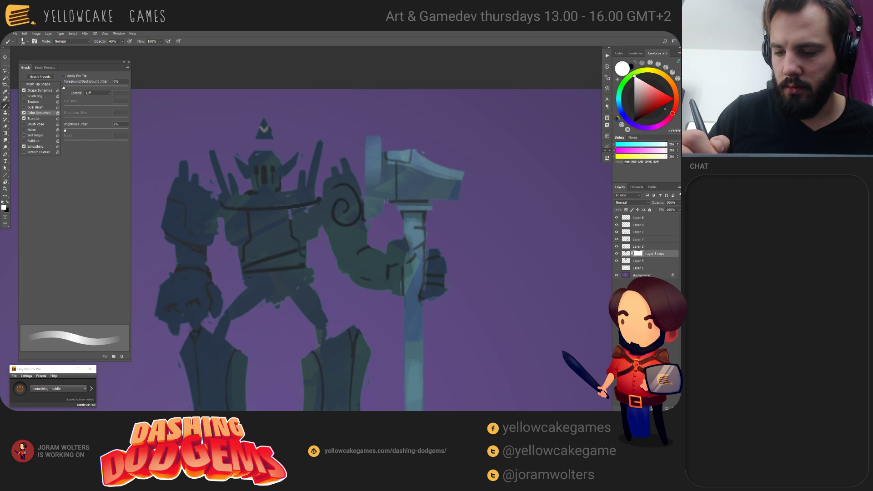
key(bracketleft)
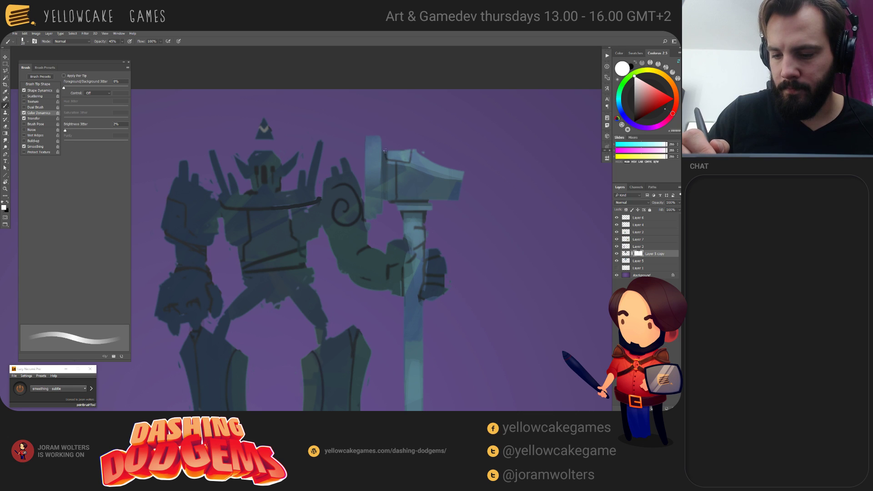
drag(393, 203, 427, 203)
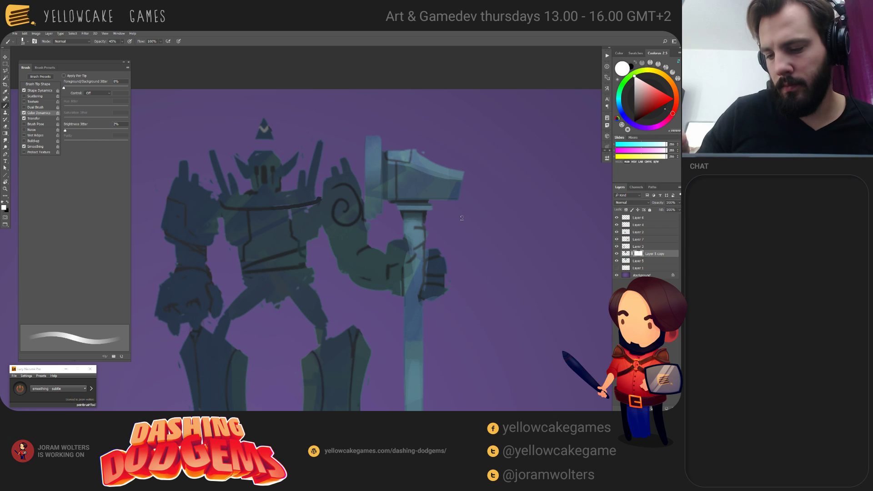
Step: Refine the shadow on the hammer head's top facet and upper edge with a small white brush on the mask
drag(493, 290, 483, 311)
key(bracketright)
key(bracketright)
key(bracketright)
key(bracketright)
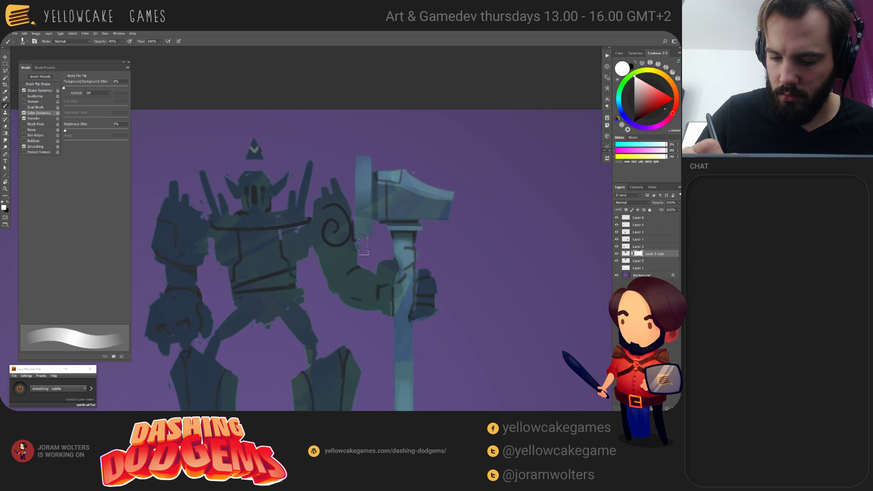
drag(496, 271, 512, 285)
key(bracketleft)
key(bracketleft)
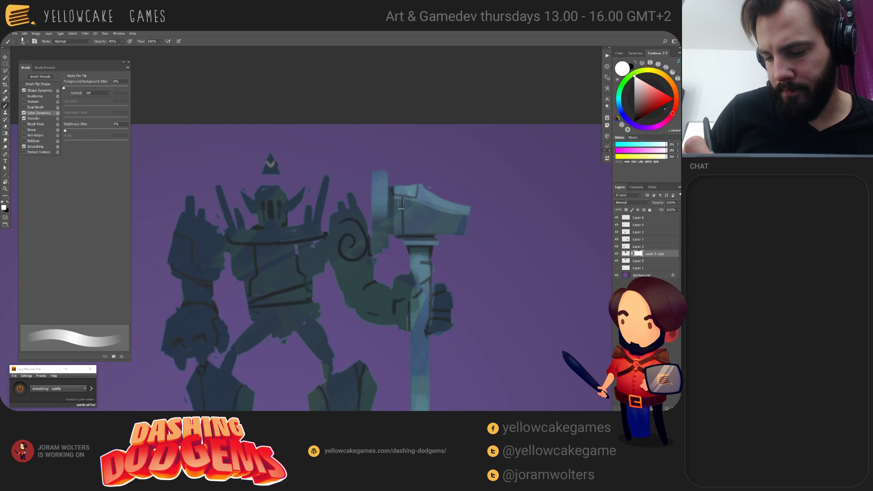
key(bracketleft)
key(bracketleft)
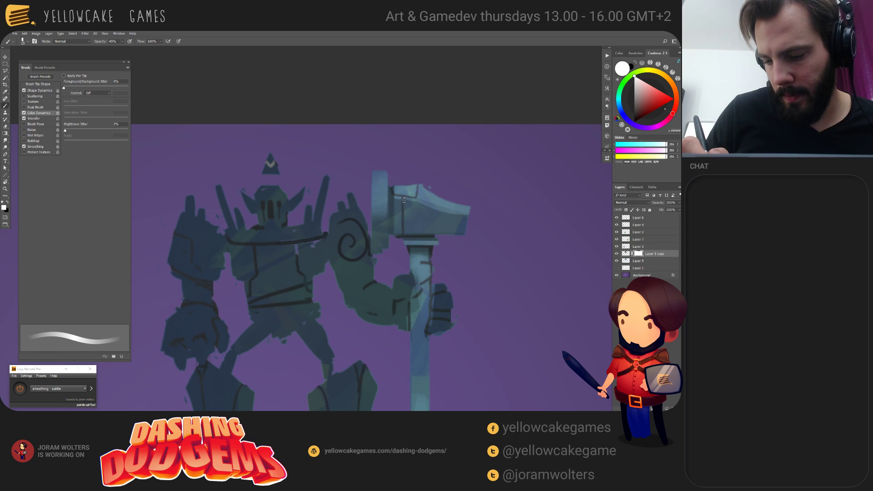
key(bracketleft)
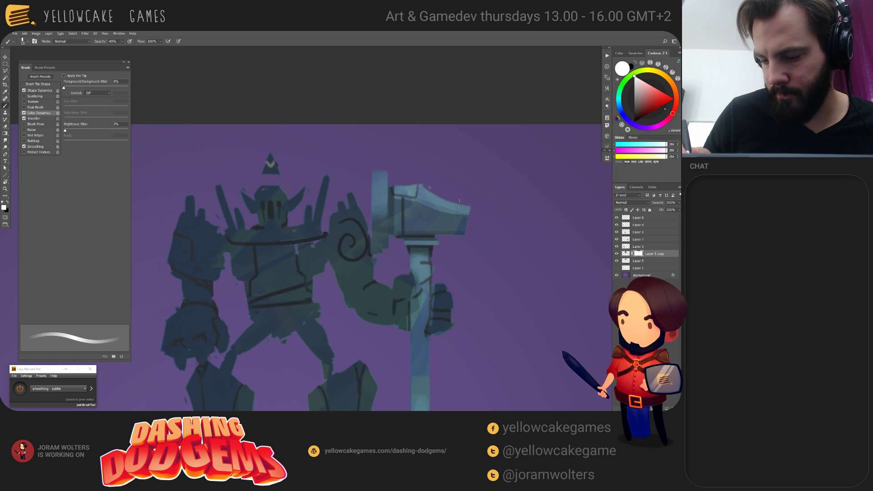
drag(393, 187, 399, 187)
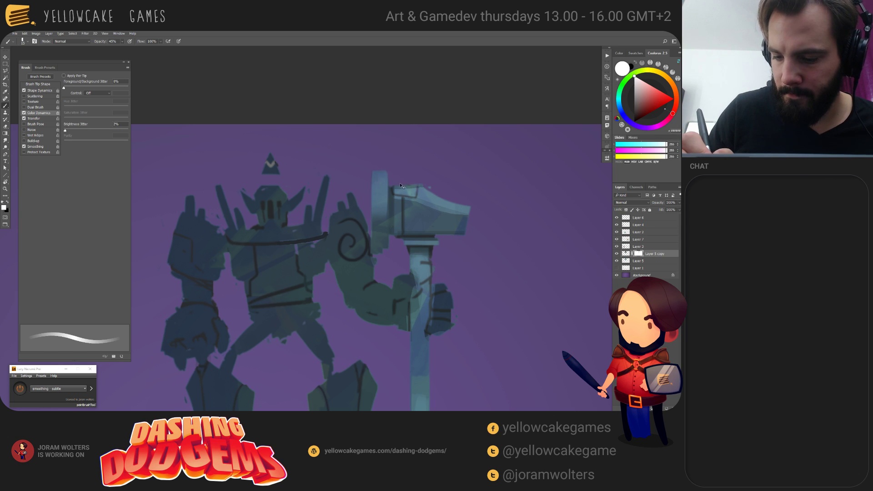
key(bracketright)
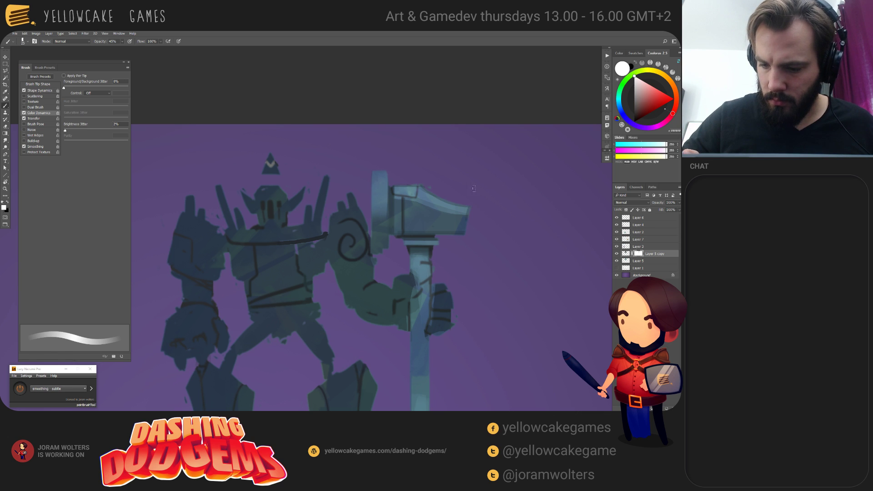
Step: Touch up the shadow on the handle above the gripping hand in white and lighten the hand's thumb area in black
mouse_move(482, 386)
mouse_down()
mouse_move(519, 269)
mouse_move(528, 284)
mouse_move(499, 300)
mouse_up()
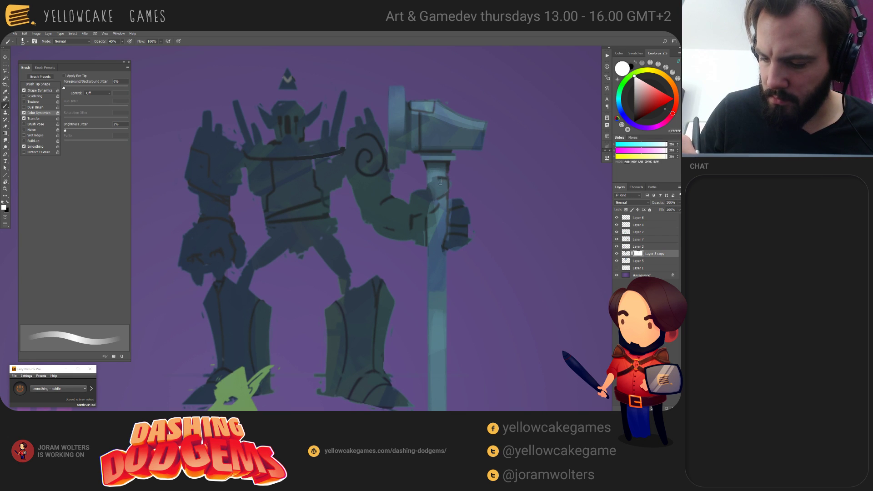
drag(442, 177, 434, 206)
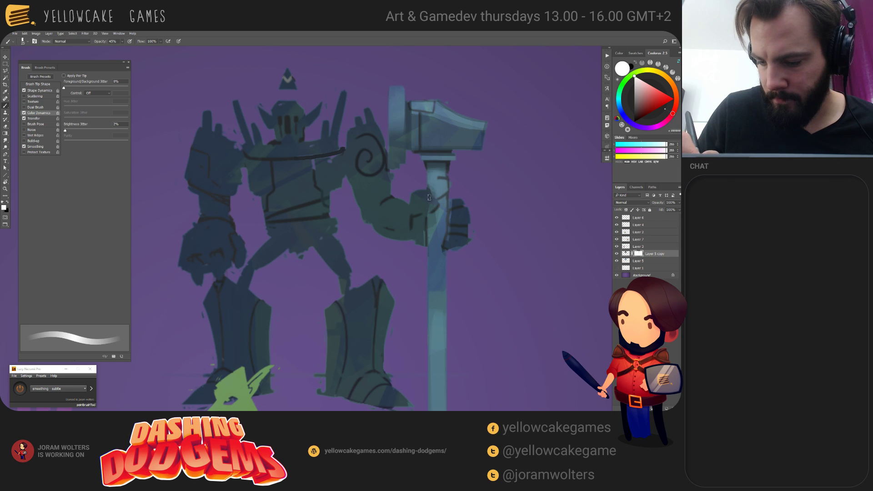
key(x)
key(bracketright)
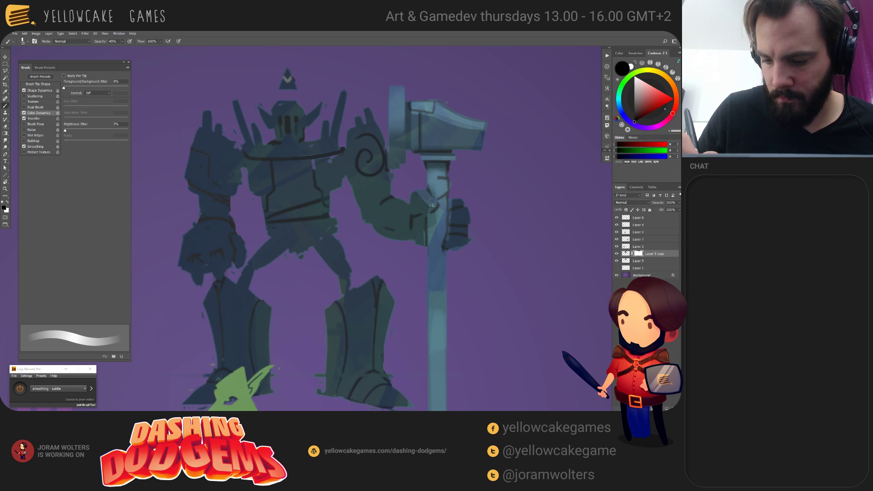
key(x)
key(bracketleft)
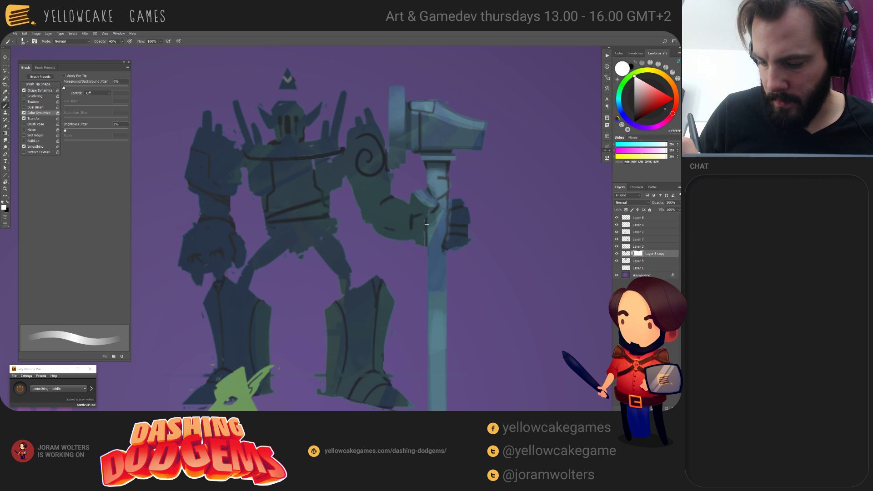
Step: Raise the brush opacity to 100% and sharpen the thumb's light shape, alternating black for light and white for shadow
key(x)
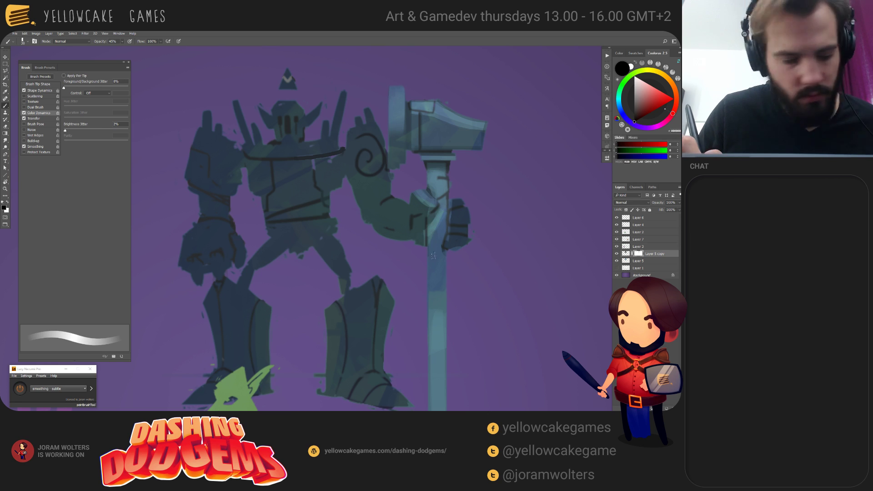
key(0)
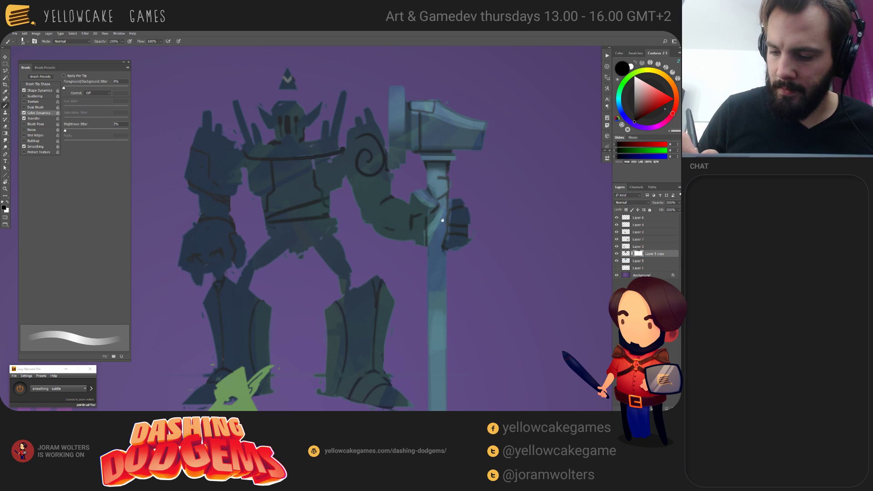
key(bracketright)
key(x)
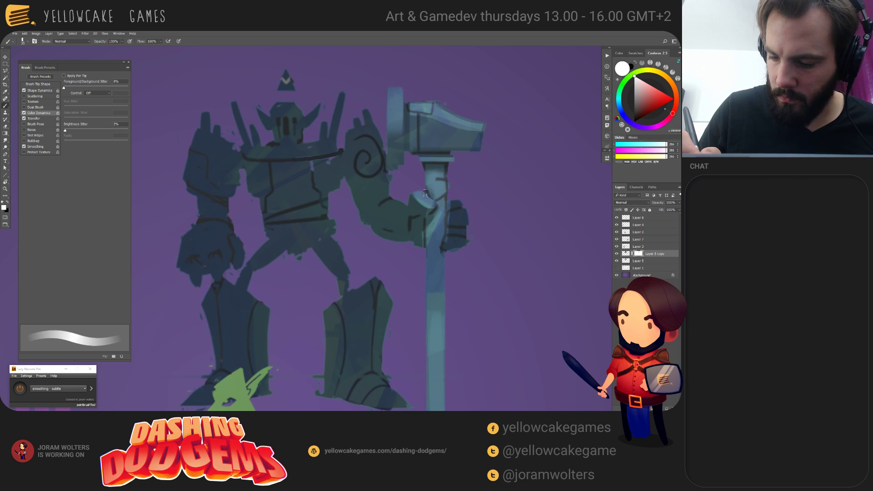
key(bracketleft)
key(bracketleft)
key(bracketleft)
key(bracketleft)
key(bracketleft)
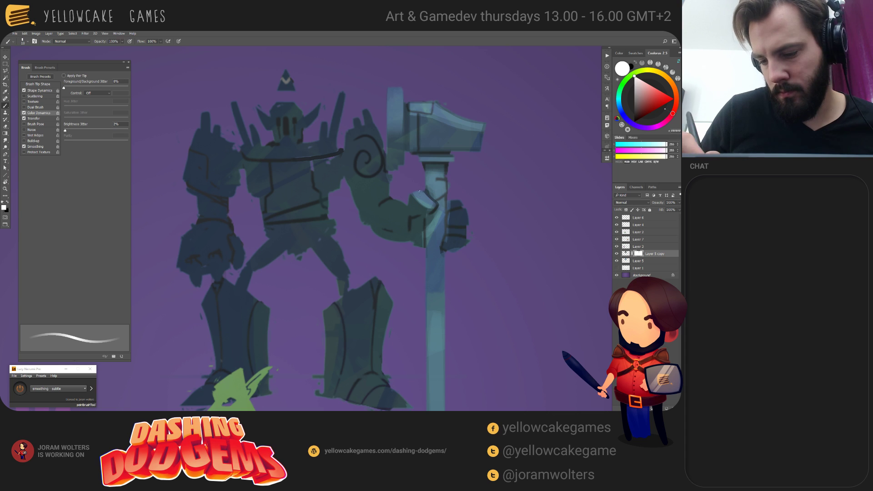
key(x)
key(bracketright)
key(bracketright)
key(bracketright)
key(bracketright)
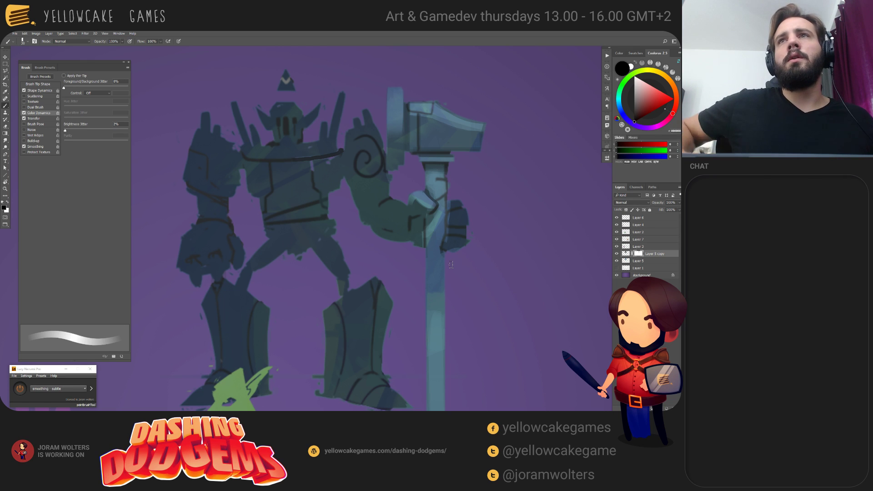
Step: Paint light in black onto the edges of the fingers gripping the handle, with a smaller brush
drag(483, 227, 471, 224)
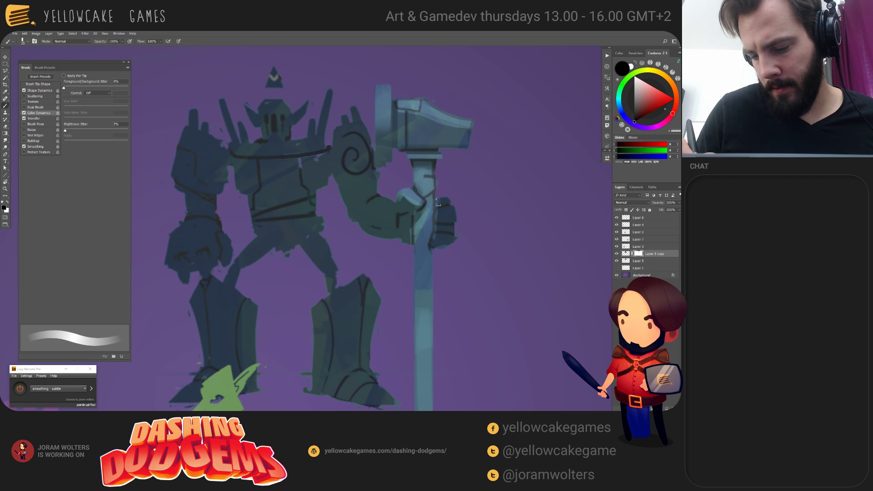
key(x)
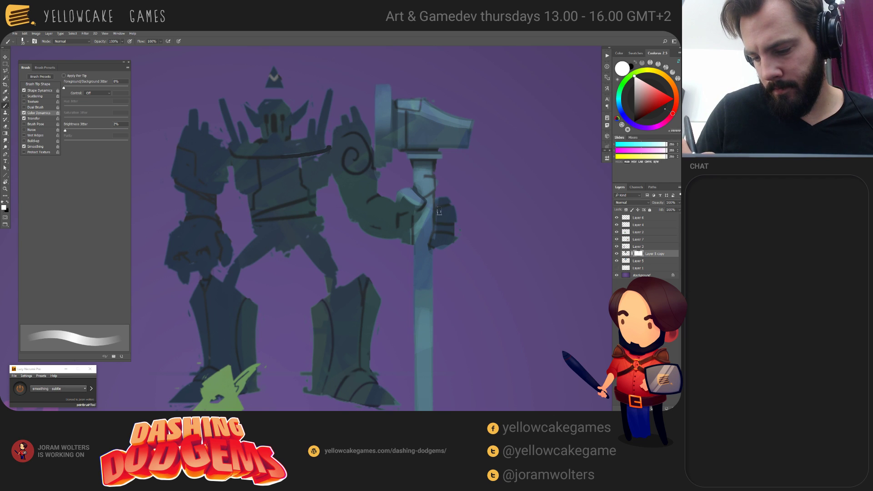
key(x)
key(bracketleft)
key(bracketleft)
key(bracketleft)
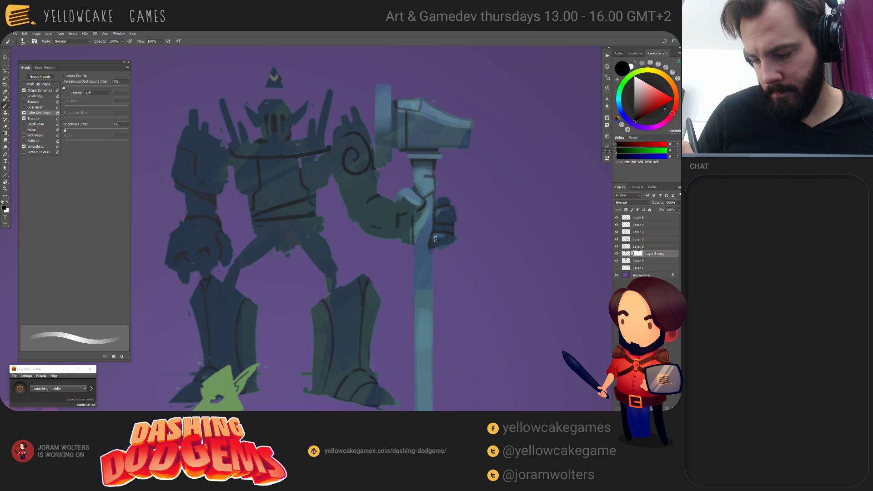
key(x)
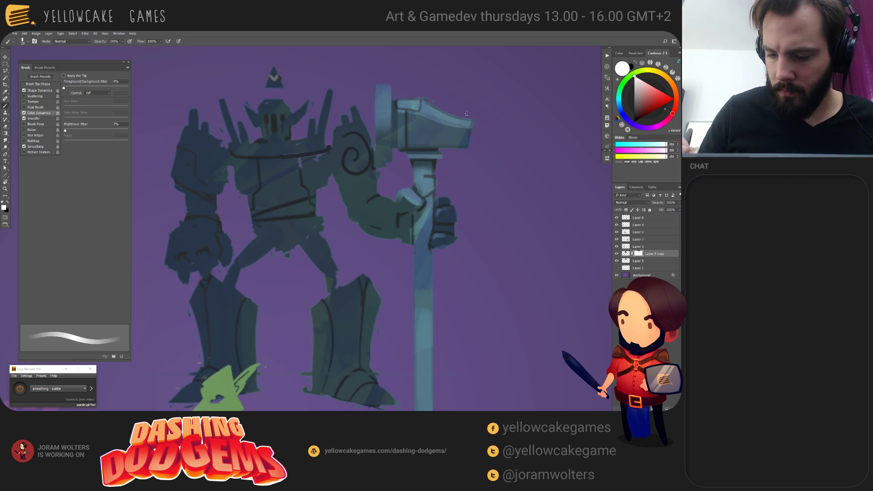
Step: Lighten a patch on the forearm and another on the inner elbow of the hammer-holding arm with black
scroll(466, 113, up, 1)
key(x)
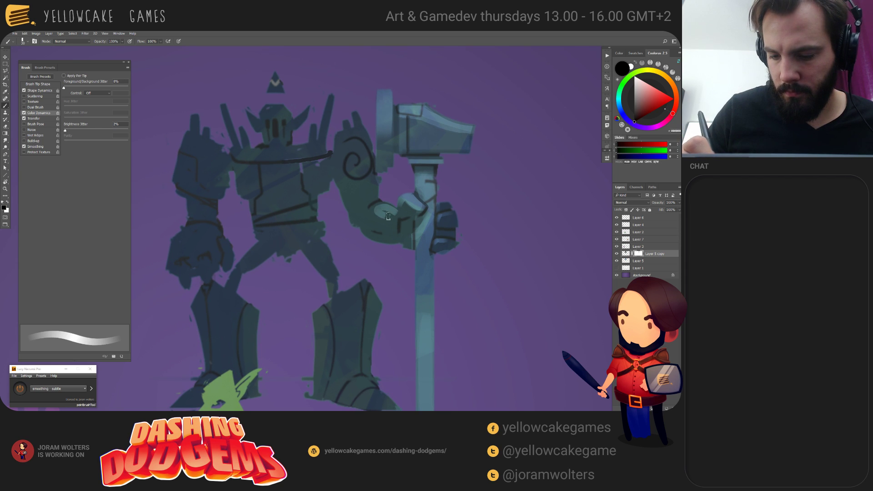
drag(389, 211, 380, 213)
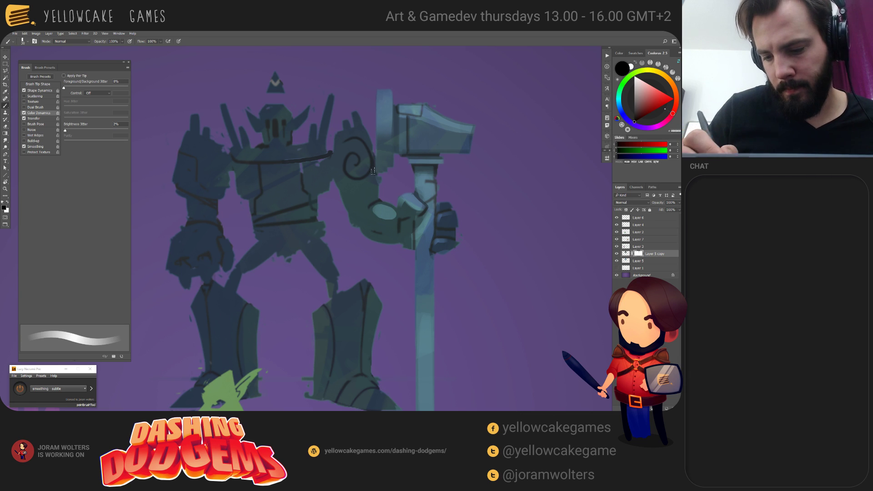
key(x)
key(bracketleft)
key(bracketleft)
key(x)
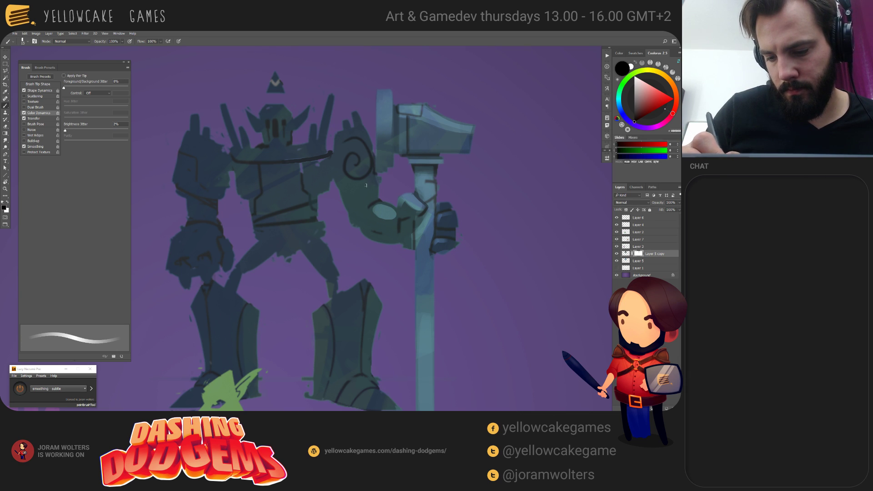
mouse_move(367, 185)
mouse_down()
mouse_move(364, 205)
mouse_move(377, 203)
mouse_move(370, 185)
mouse_up()
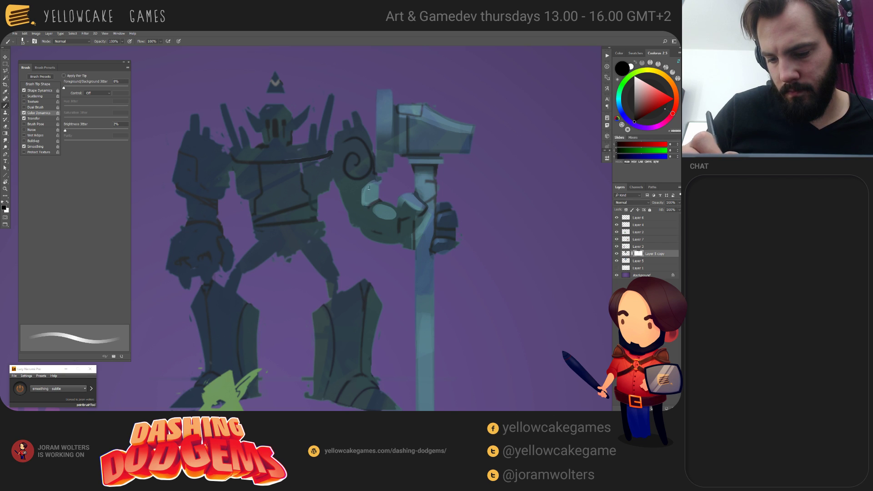
Step: Outline the spiral shoulder armour with light in black and fill its whole surface using a progressively larger brush
key(x)
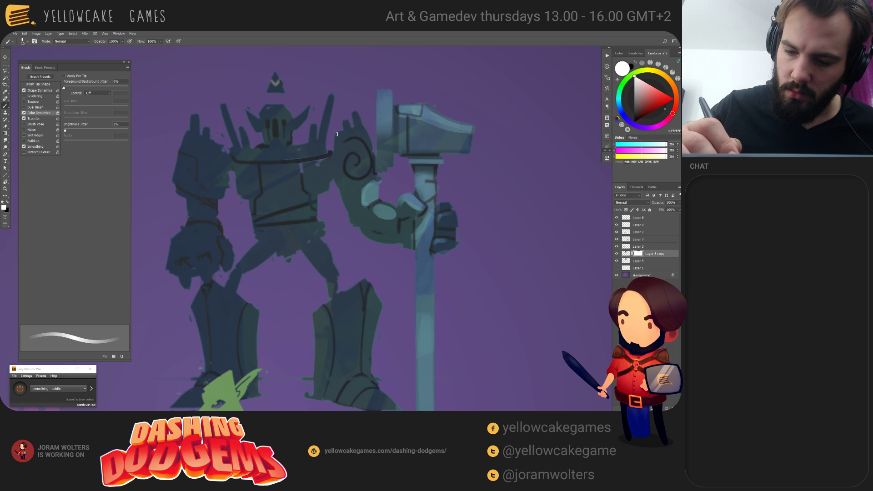
key(x)
key(x)
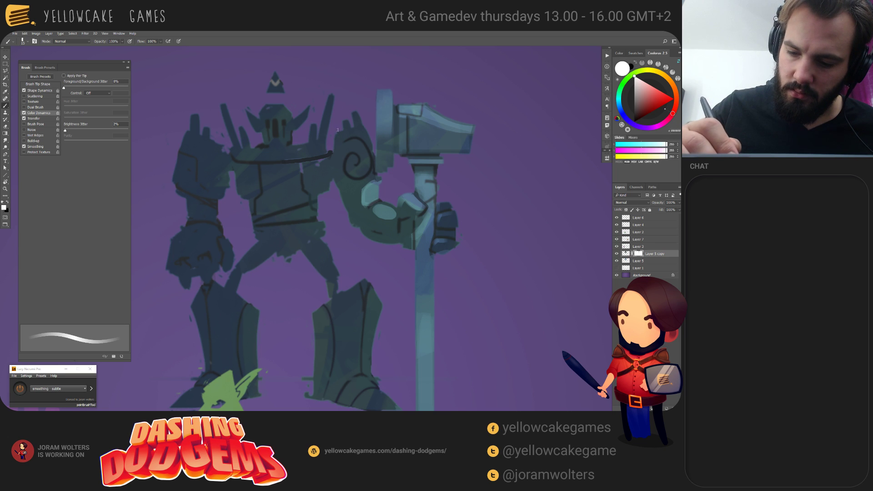
key(x)
drag(339, 137, 369, 177)
drag(378, 146, 373, 176)
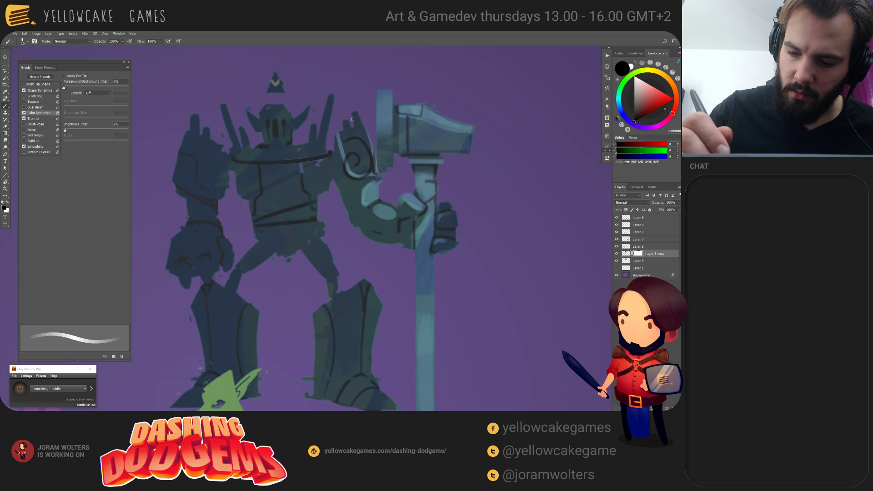
key(])
mouse_move(371, 131)
mouse_down()
mouse_move(367, 145)
mouse_move(350, 150)
mouse_move(368, 132)
mouse_move(372, 166)
mouse_move(353, 172)
mouse_move(349, 163)
mouse_move(342, 182)
mouse_move(368, 172)
mouse_move(347, 177)
mouse_up()
key(])
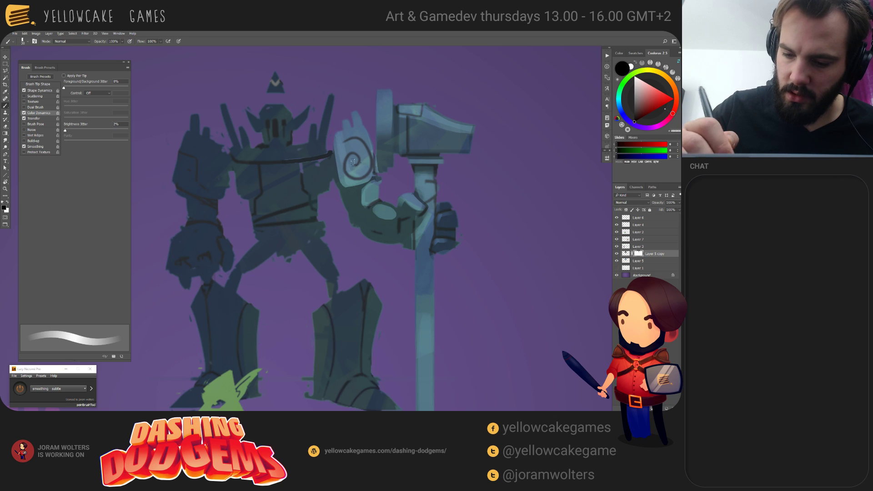
Step: Switch to white with a smaller brush and paint shadow back along the edges and spikes of the spiral shoulder armour
key(x)
key(bracketleft)
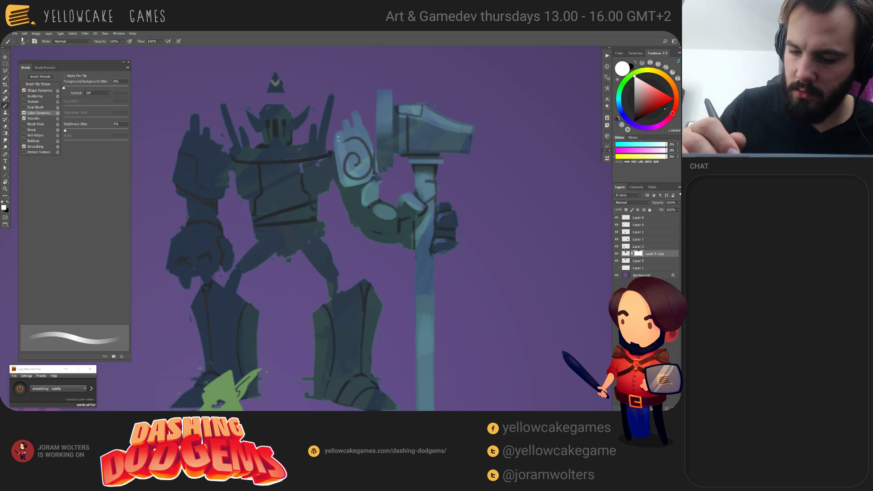
mouse_move(335, 137)
mouse_down()
mouse_move(345, 186)
mouse_move(375, 182)
mouse_move(372, 146)
mouse_up()
key(ctrl+z)
drag(375, 176, 376, 158)
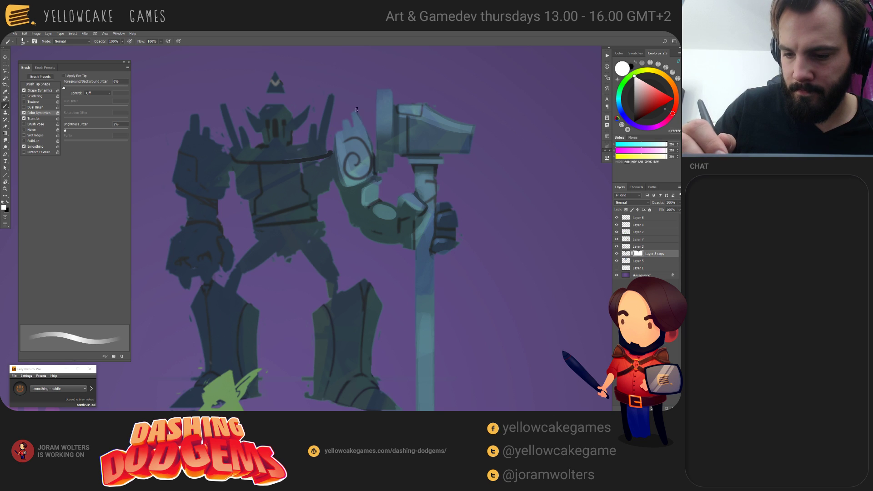
key(bracketleft)
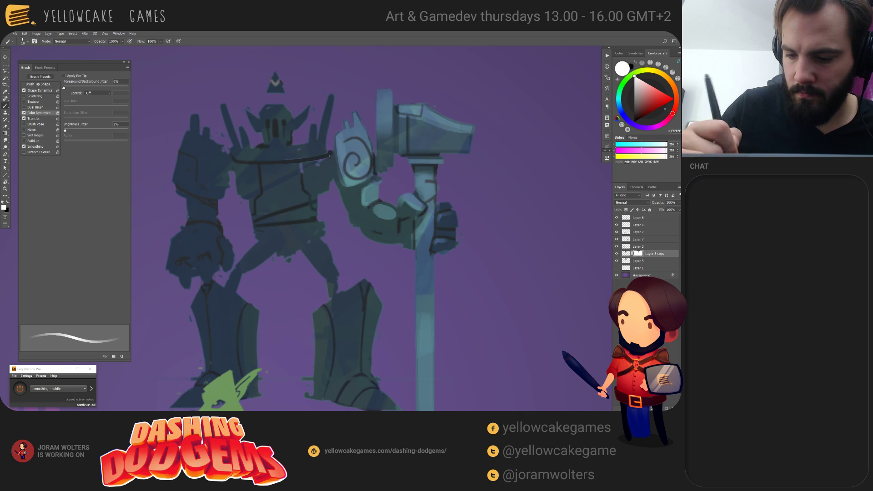
drag(445, 266, 450, 267)
key(bracketright)
key(bracketright)
key(bracketright)
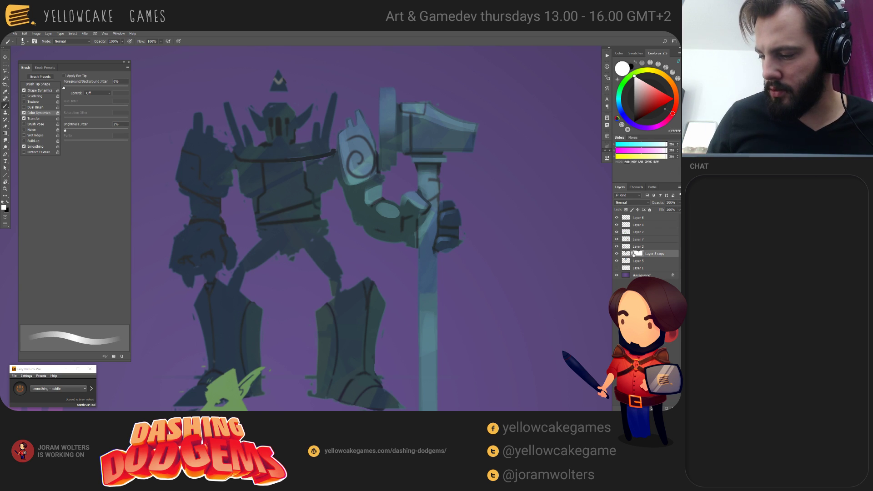
Step: Clip Layer 5 copy to Layer 5 with a clipping mask and make Layer 5 active
click(628, 261)
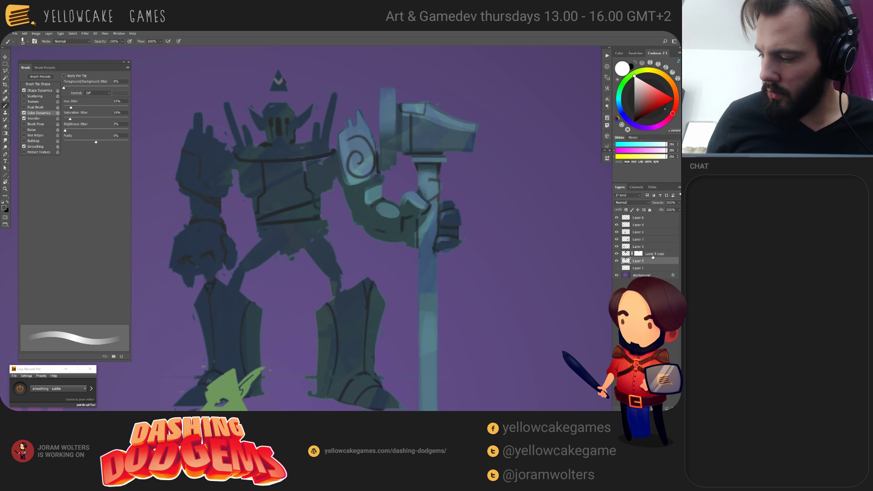
alt+drag(653, 255, 658, 264)
key(ctrl+z)
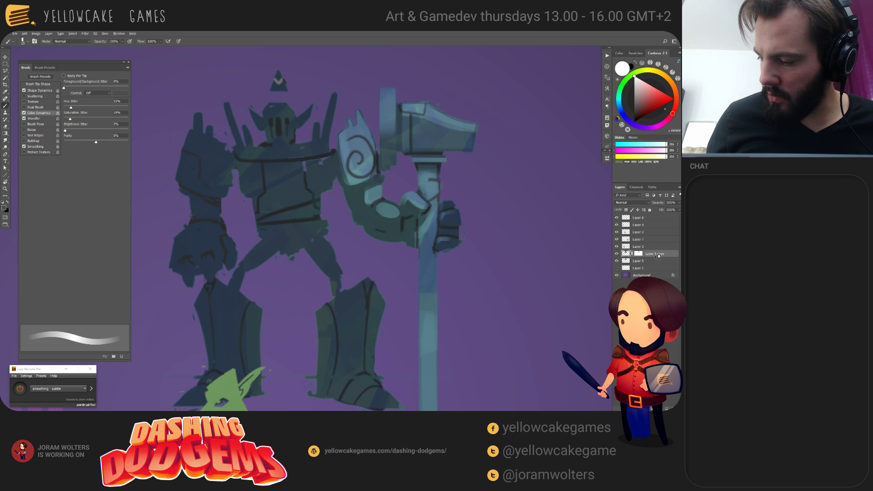
click(656, 262)
click(656, 255)
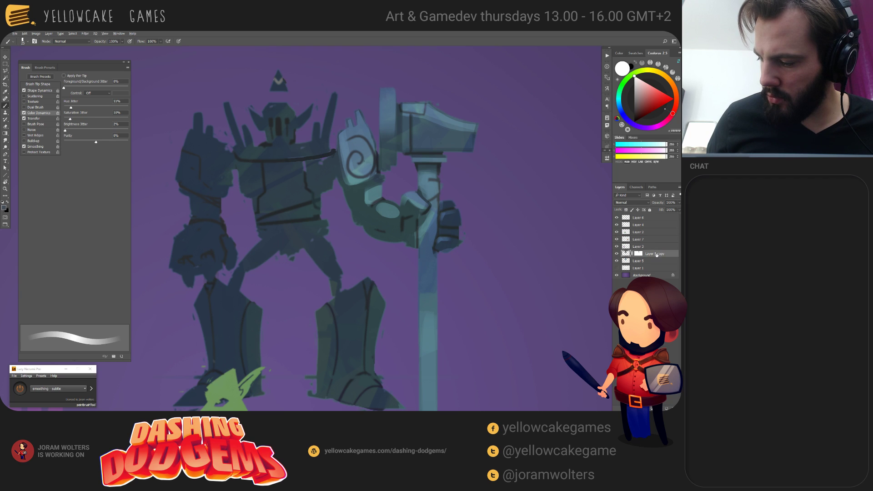
click(656, 262)
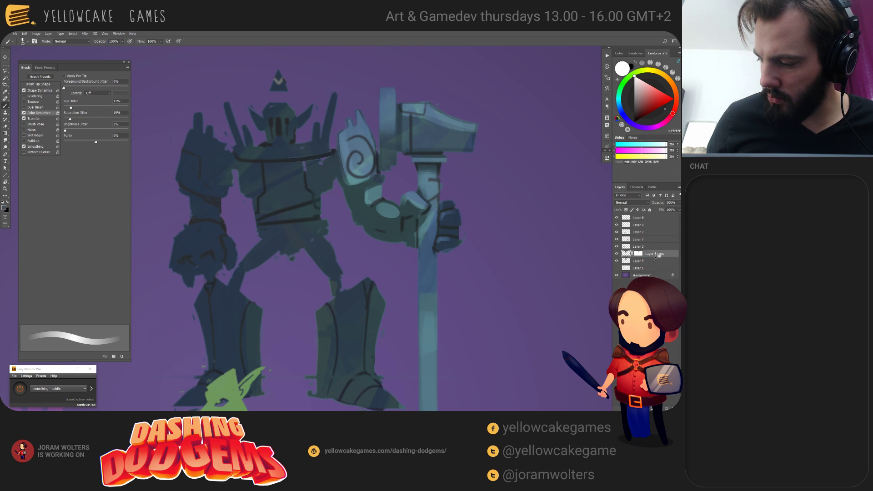
alt+click(636, 258)
click(636, 261)
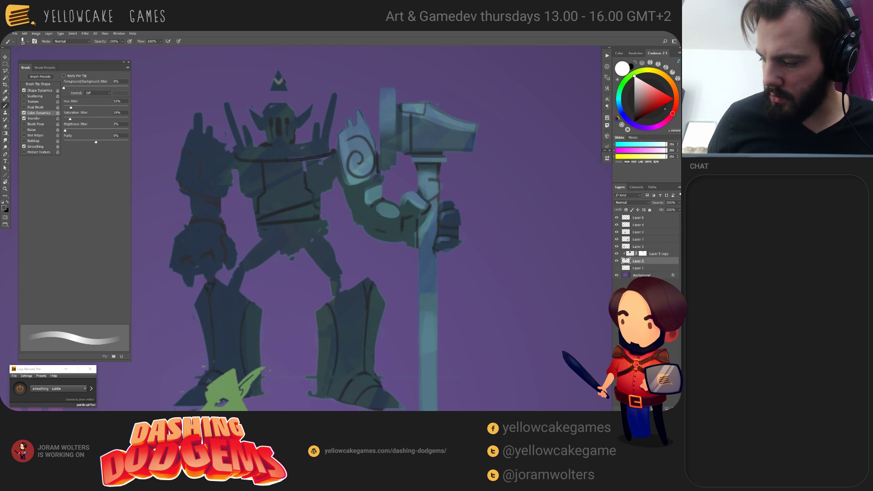
Step: Touch up the inner elbow edge of the hammer-holding arm, using the eraser on Layer 5 and the brush on the layer copy's mask
key(e)
key(bracketright)
key(bracketright)
key(bracketright)
key(bracketright)
key(bracketright)
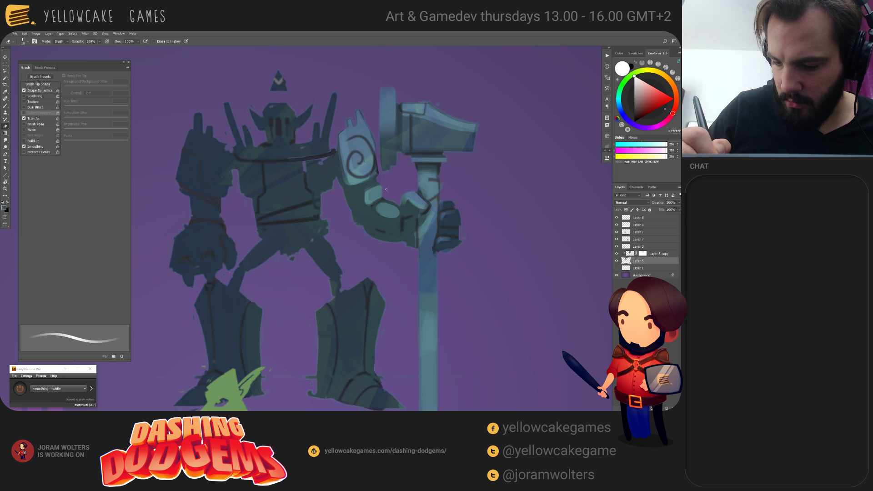
click(630, 255)
key(b)
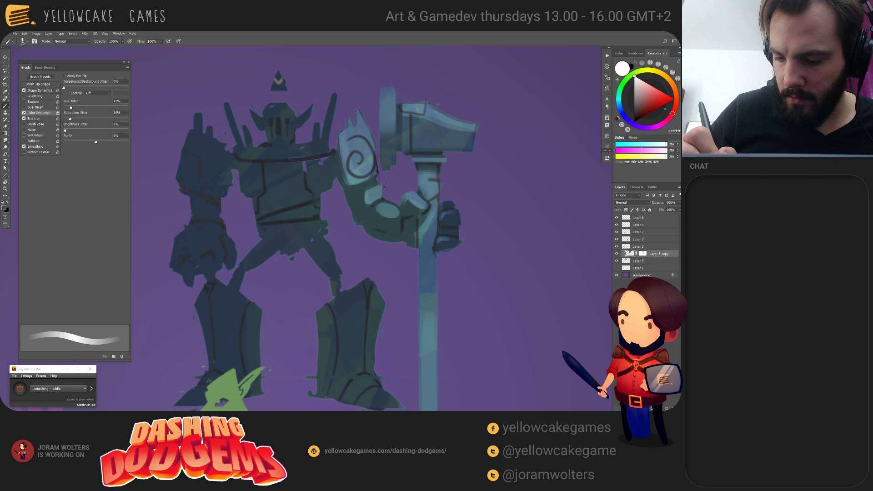
key(x)
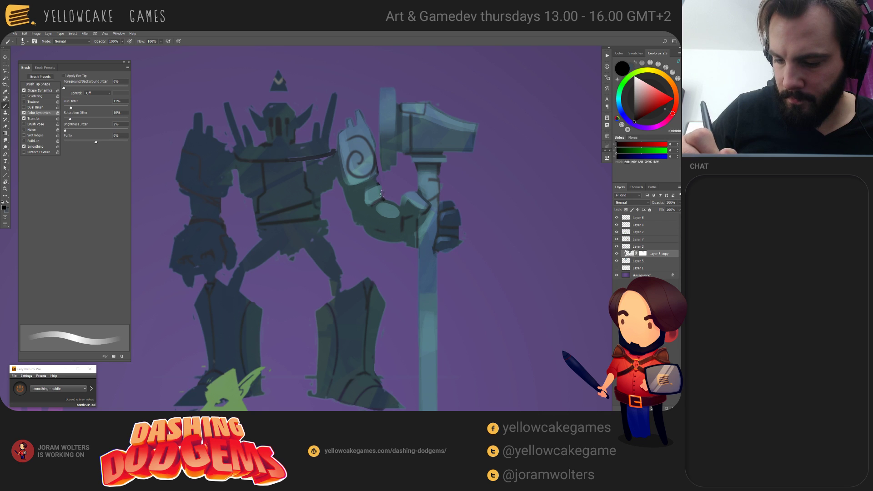
click(642, 253)
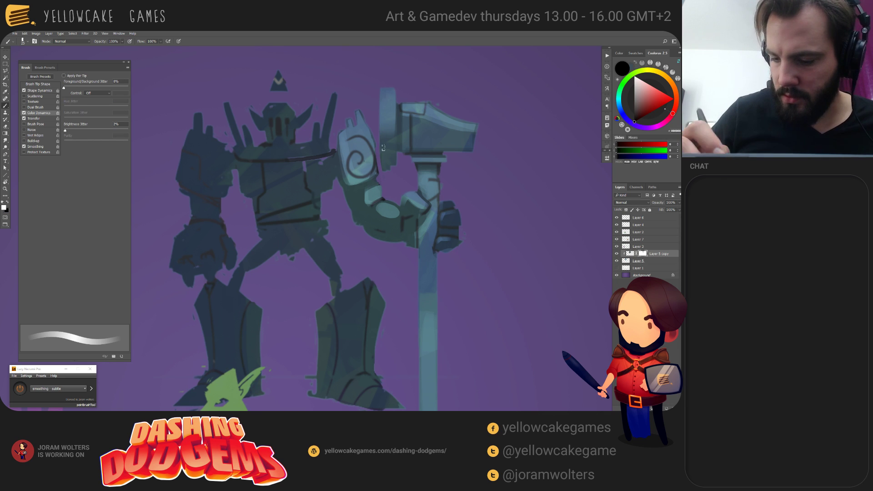
drag(379, 184, 381, 189)
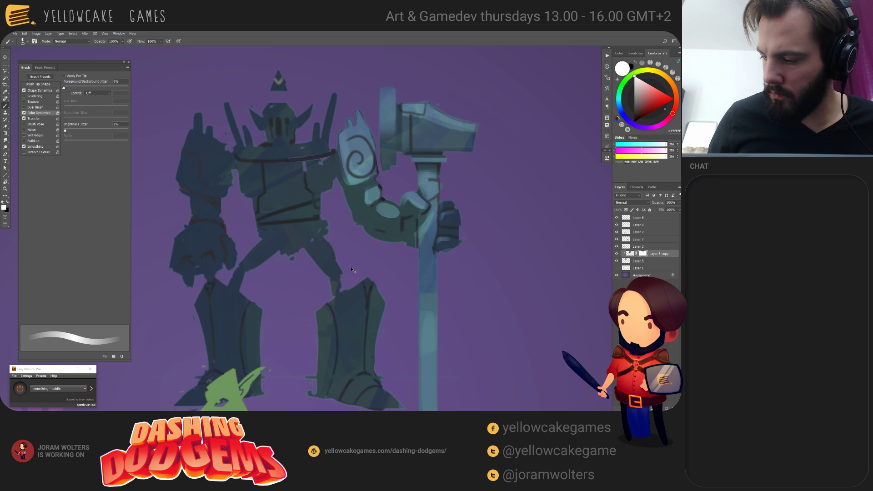
Step: Paint soft light in black along the lower edge of the hammer-holding arm on the mask, using the Soft Round brush
drag(492, 250, 459, 296)
click(642, 253)
key(x)
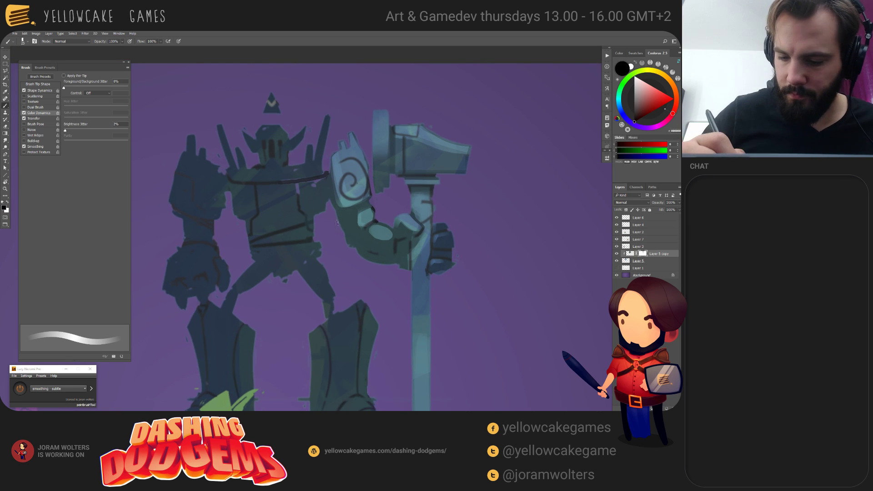
click(45, 67)
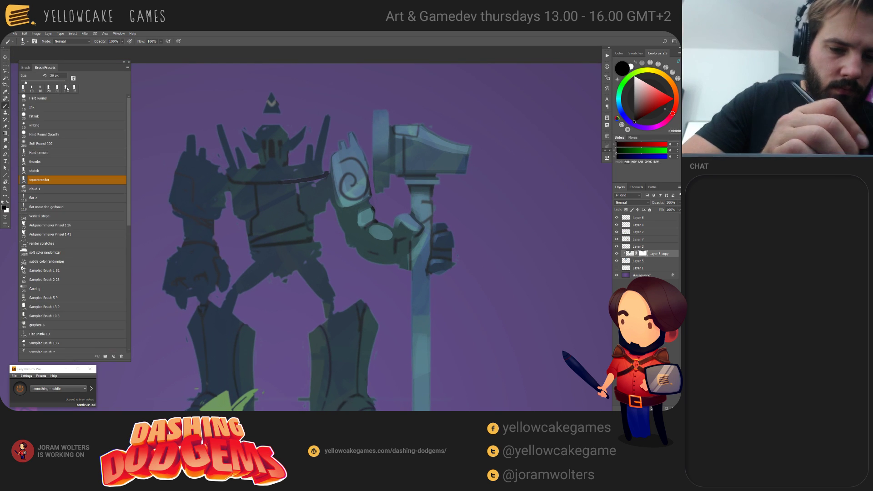
click(43, 144)
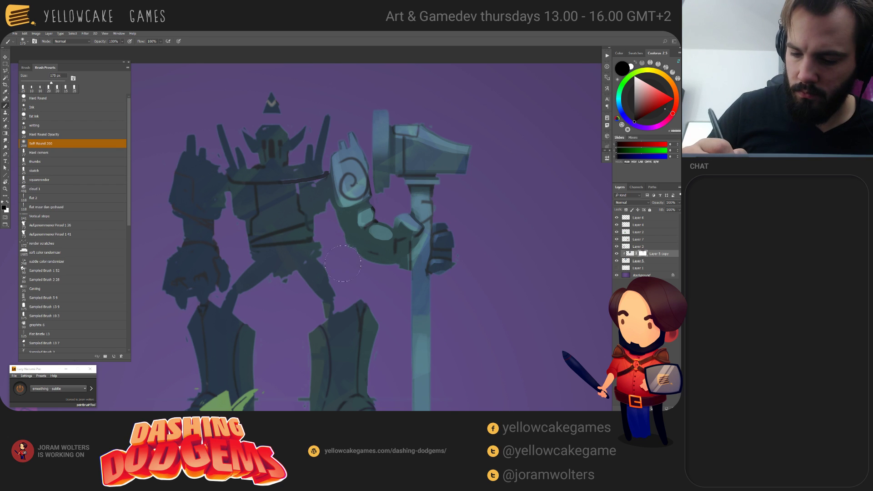
key(bracketright)
key(bracketright)
key(bracketright)
key(bracketright)
key(bracketright)
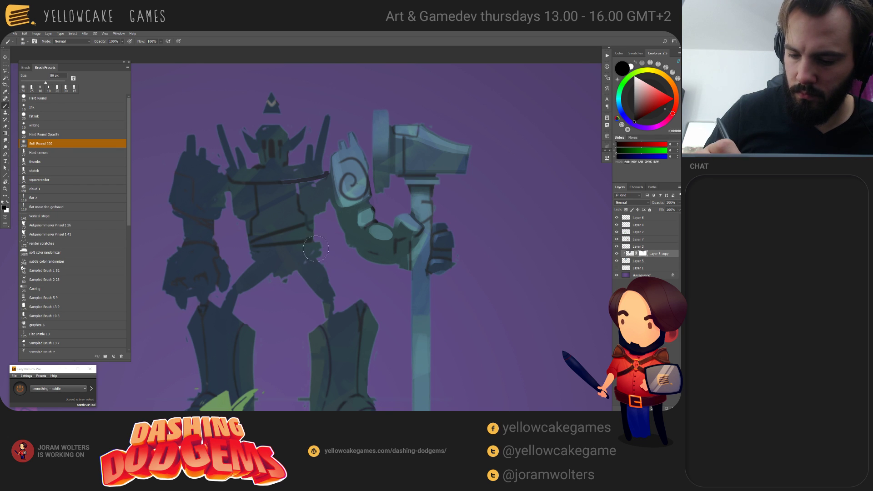
mouse_move(336, 249)
mouse_down()
mouse_move(339, 237)
mouse_move(346, 254)
mouse_move(380, 281)
mouse_up()
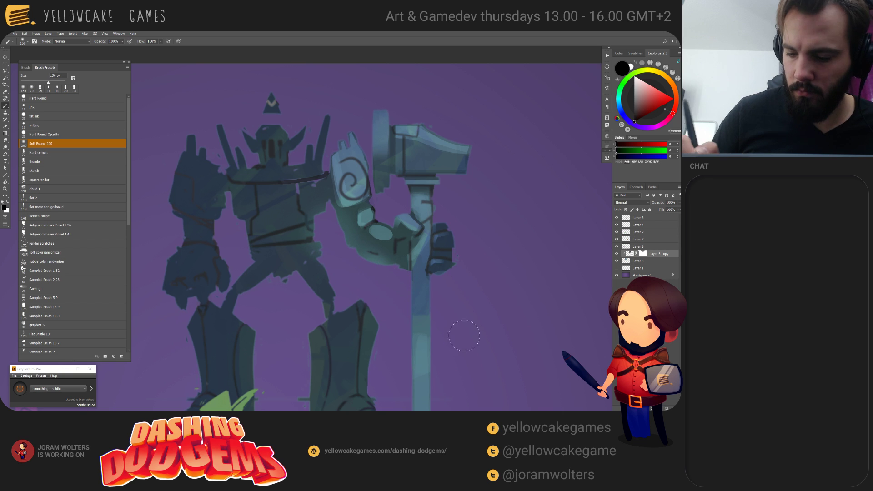
Step: Add soft light to the outer side of the gripping fist and the upper edge of the hammer head
drag(467, 257, 453, 287)
drag(463, 223, 448, 274)
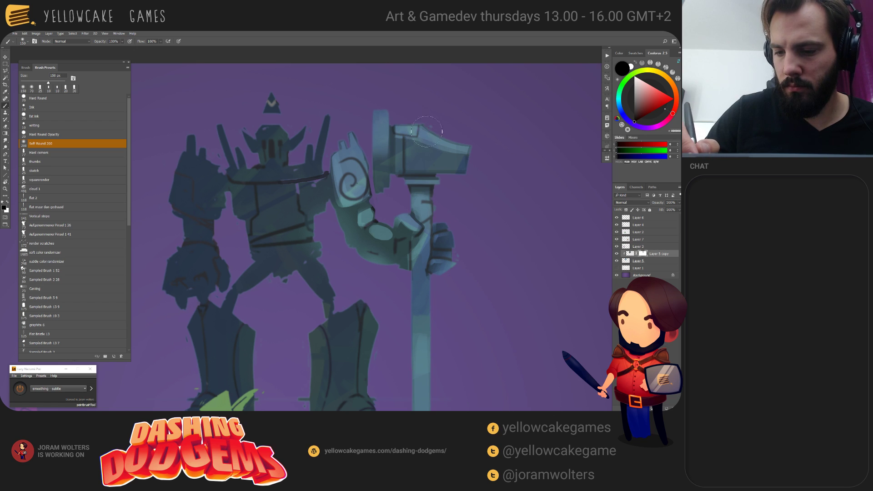
drag(443, 136, 464, 140)
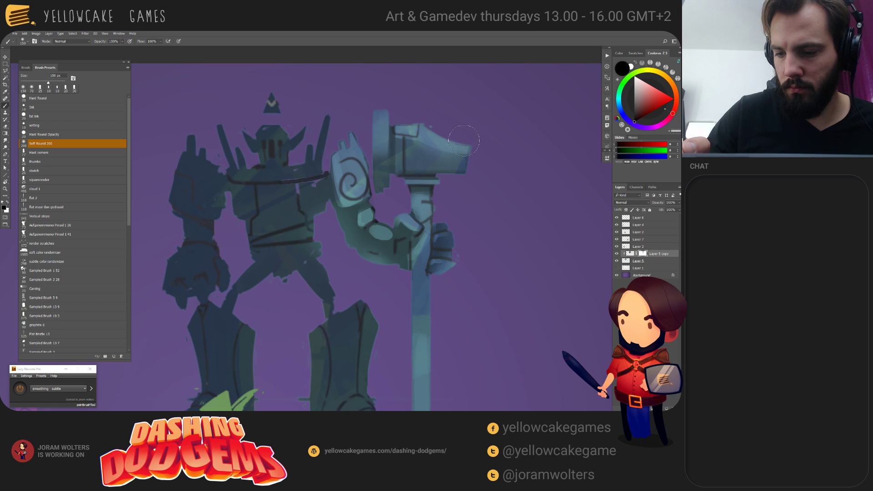
Step: Switch to the squarerender brush and paint light in black over the helmet's face and horns, reducing the brush size for the horns
drag(501, 295, 526, 306)
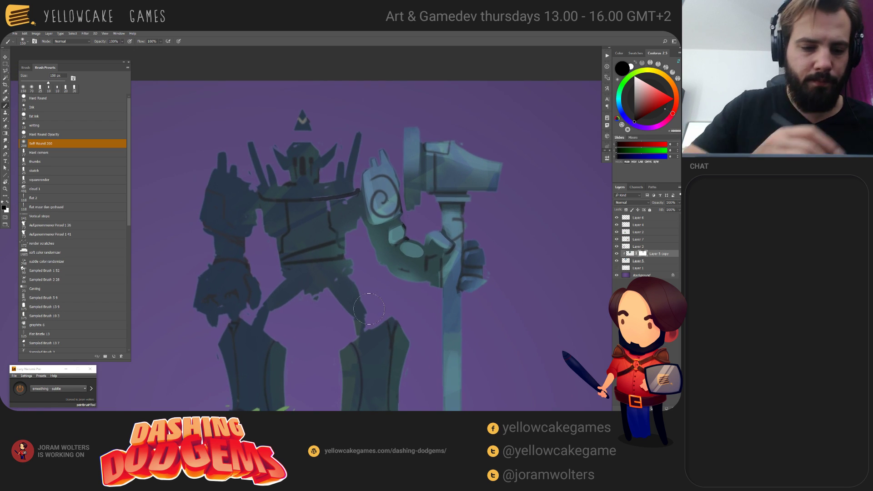
click(52, 180)
drag(305, 175, 250, 223)
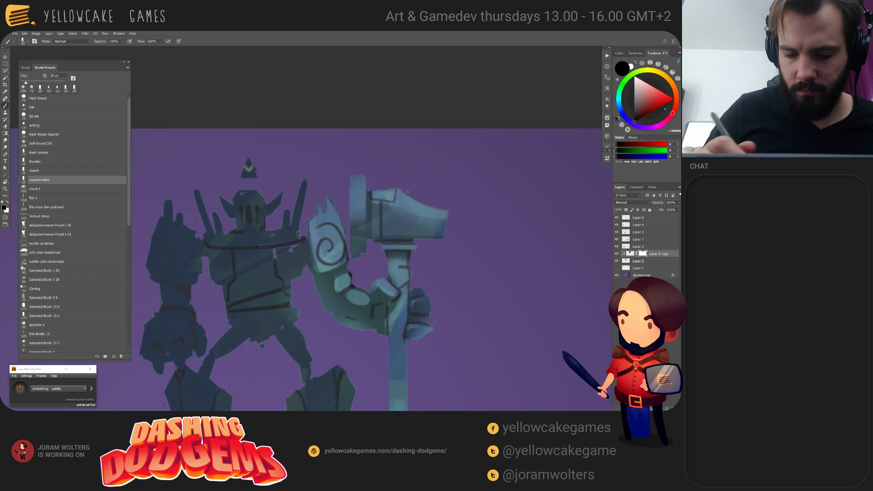
key(bracketright)
key(bracketright)
key(bracketright)
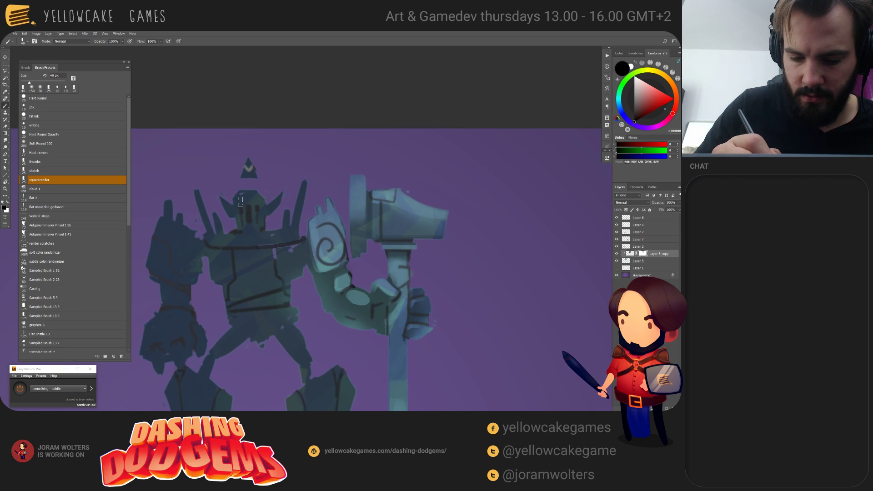
mouse_move(239, 201)
mouse_down()
mouse_move(244, 223)
mouse_move(255, 195)
mouse_move(259, 219)
mouse_move(251, 203)
mouse_move(251, 222)
mouse_move(261, 223)
mouse_move(259, 200)
mouse_move(261, 209)
mouse_move(222, 195)
mouse_move(234, 218)
mouse_move(278, 196)
mouse_move(275, 205)
mouse_move(277, 193)
mouse_up()
key(bracketleft)
key(bracketleft)
key(bracketleft)
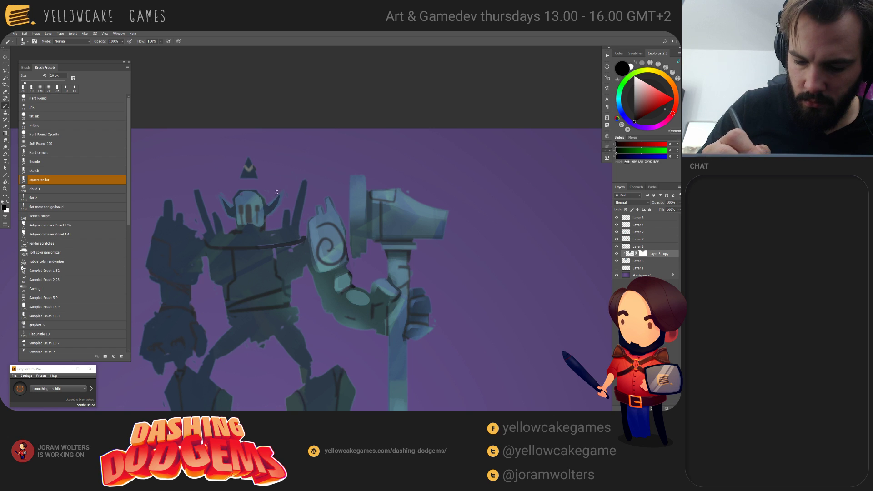
Step: Paint shadow in white back into the helmet's visor slits with a smaller brush
key(x)
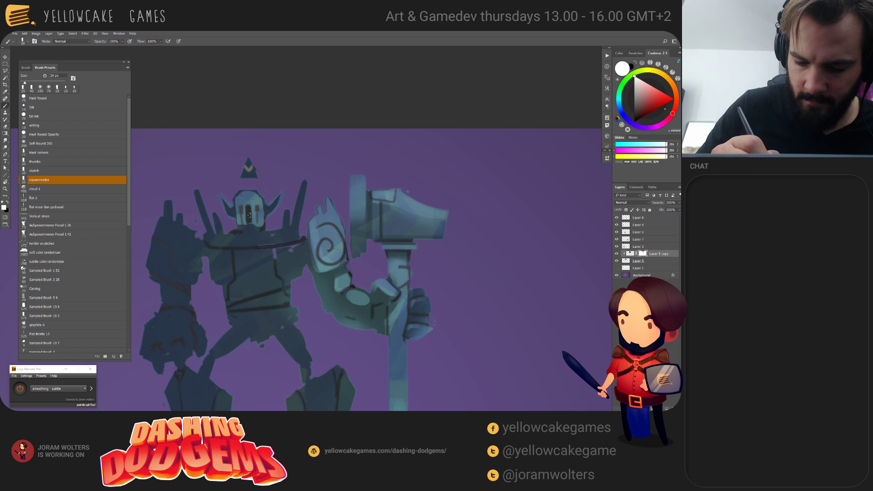
drag(241, 207, 257, 213)
key(bracketleft)
key(bracketleft)
key(bracketright)
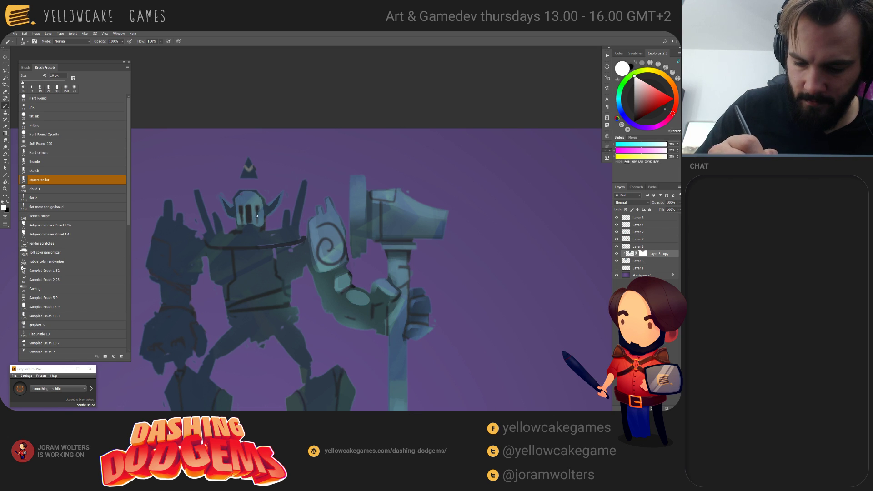
Step: Refine the details around the helmet's visor slits on Layer 5 copy itself with a very small brush
key(alt+bracketleft)
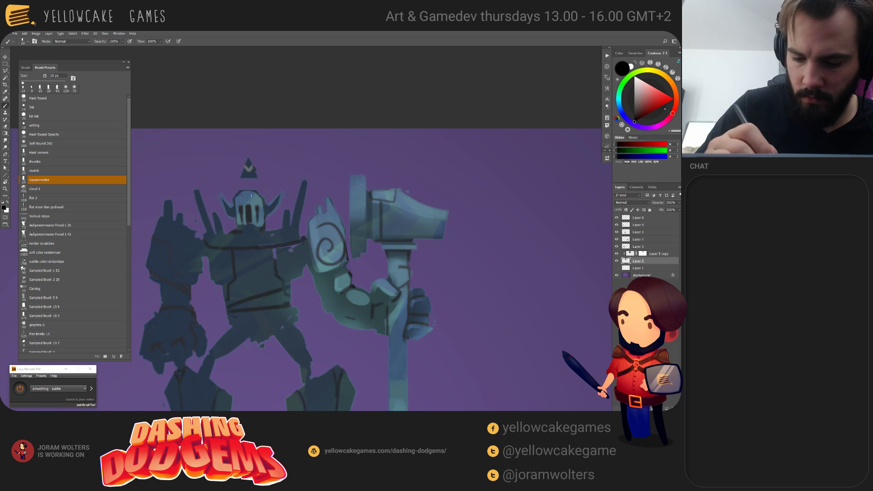
key(bracketleft)
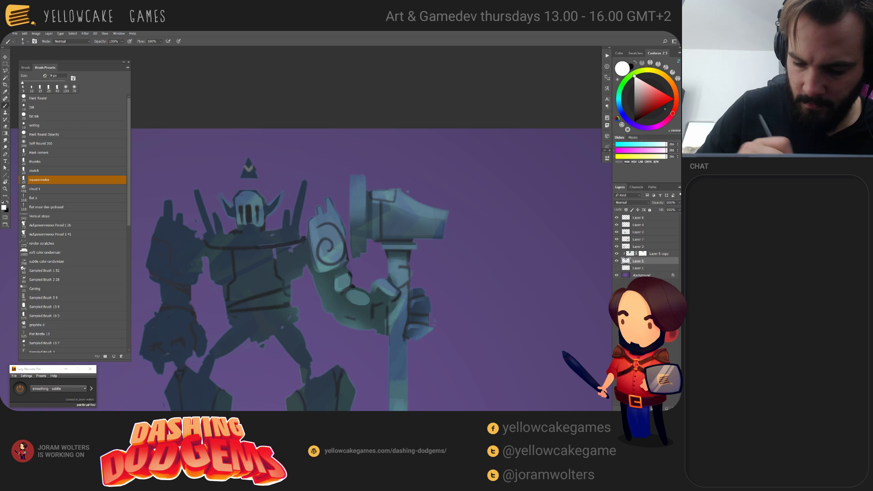
click(628, 252)
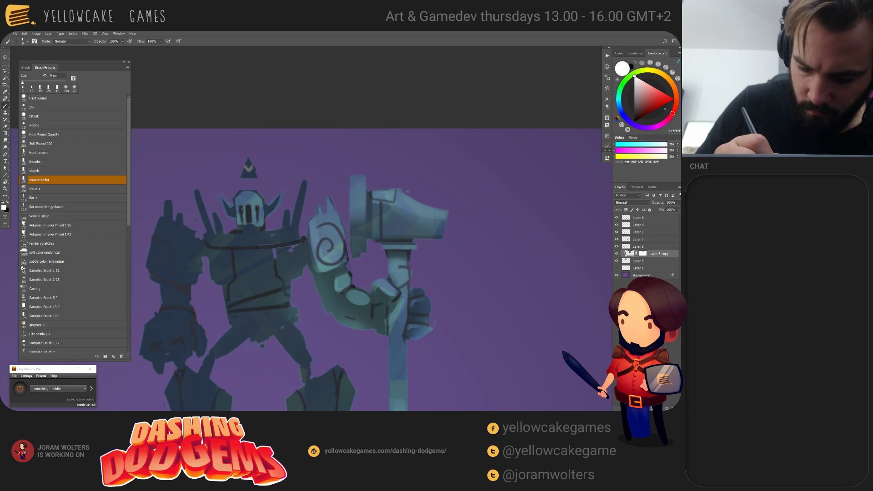
key(bracketleft)
key(bracketleft)
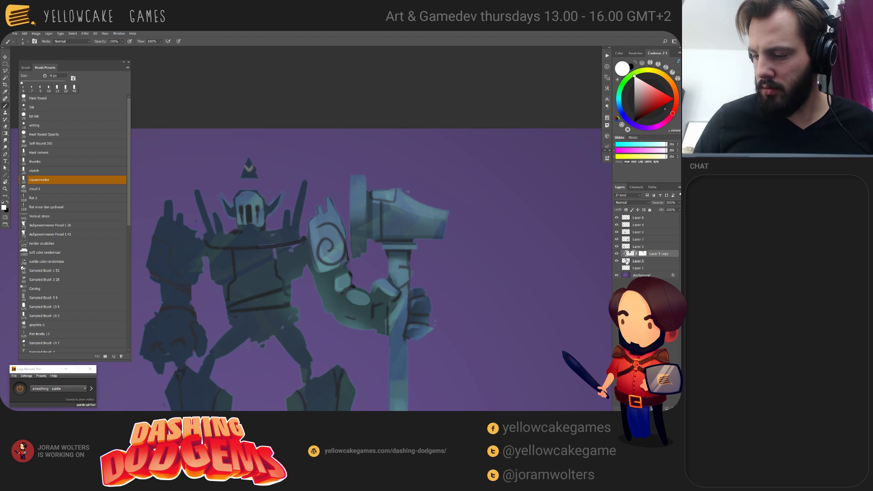
Step: Shade the helmet's visor and lower face on the mask, alternating black and white with a larger brush and white at 40% opacity
key(alt+bracketleft)
drag(380, 272, 406, 260)
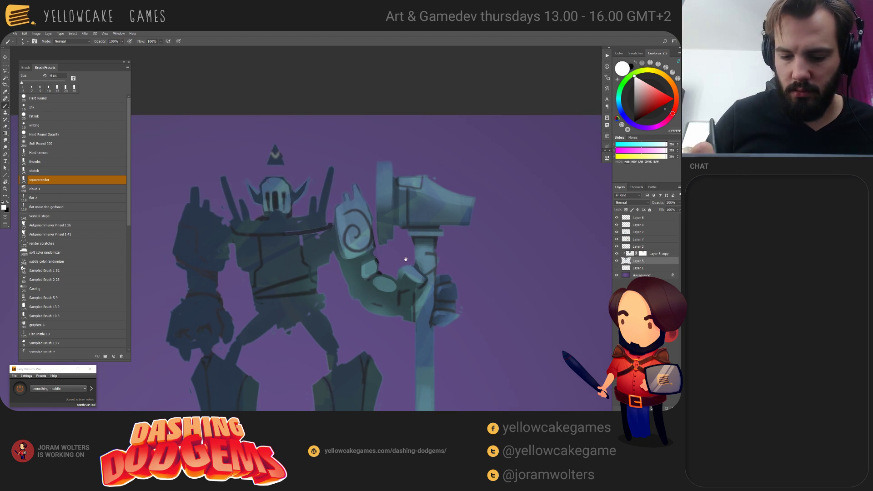
key(alt+bracketright)
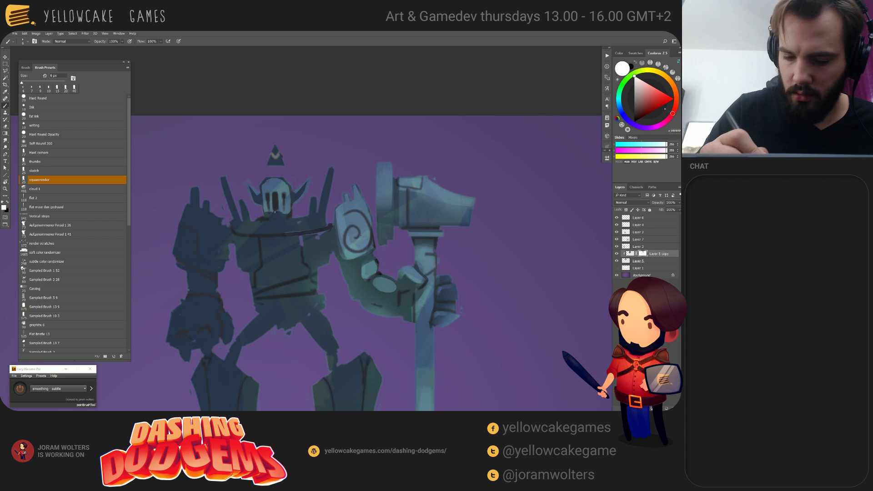
key(bracketright)
key(bracketright)
key(bracketright)
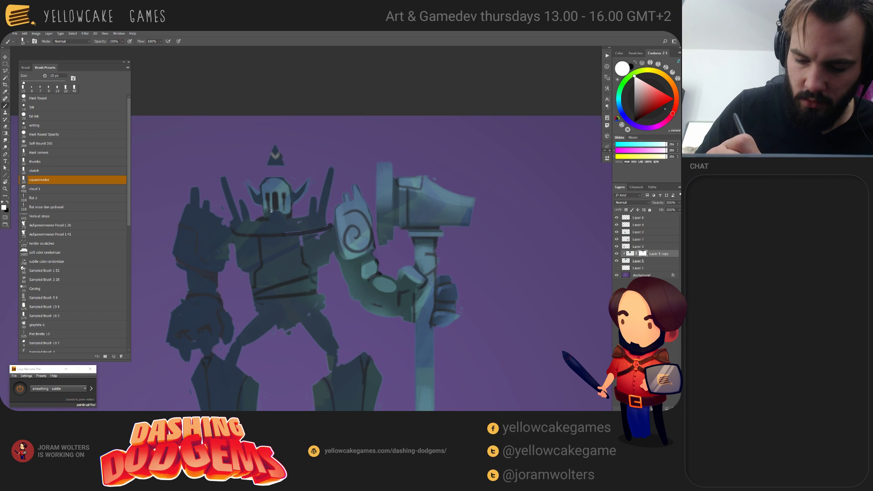
key(x)
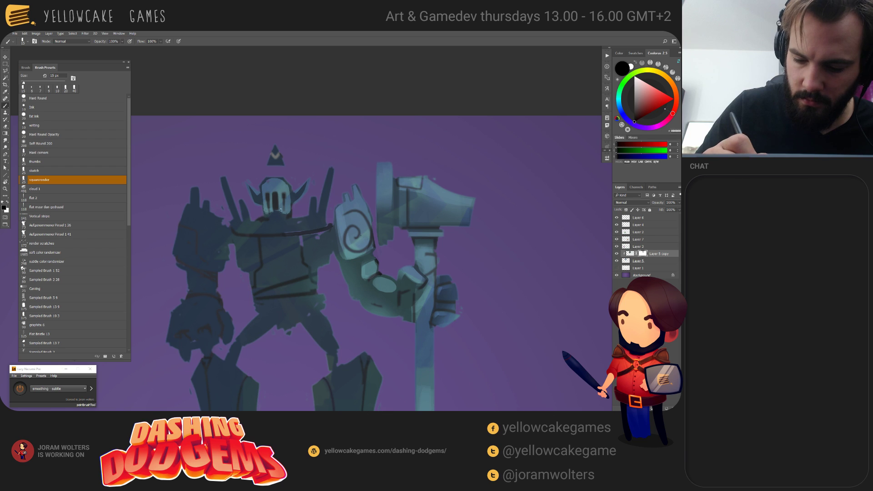
key(x)
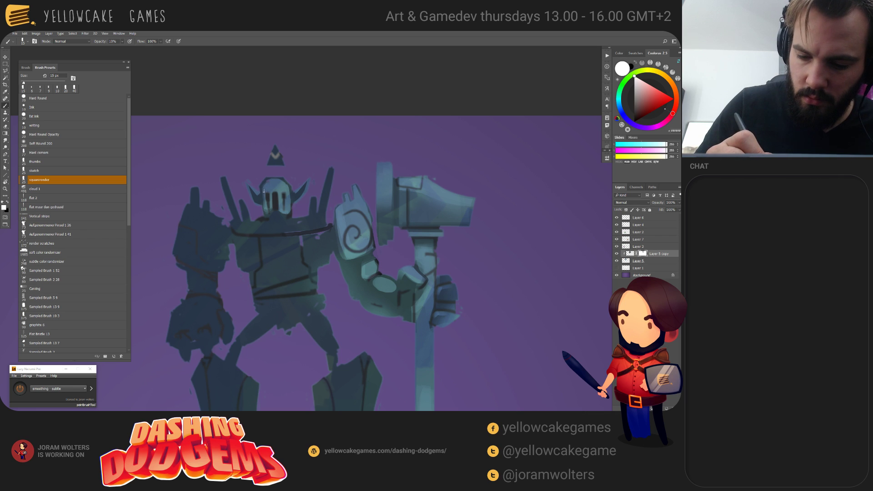
key(4)
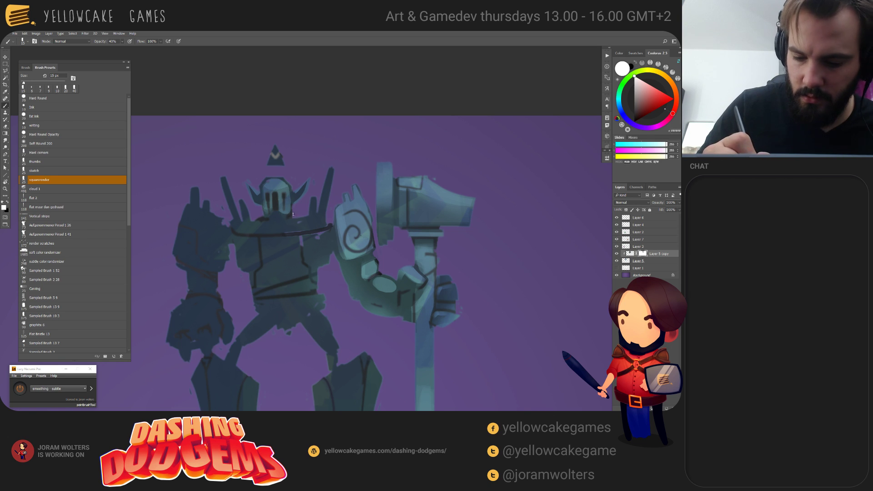
Step: Paint light in black over the helmet's horns on the mask with a 35 px brush, switching to white for shadow touch-ups
drag(401, 283, 443, 307)
key(x)
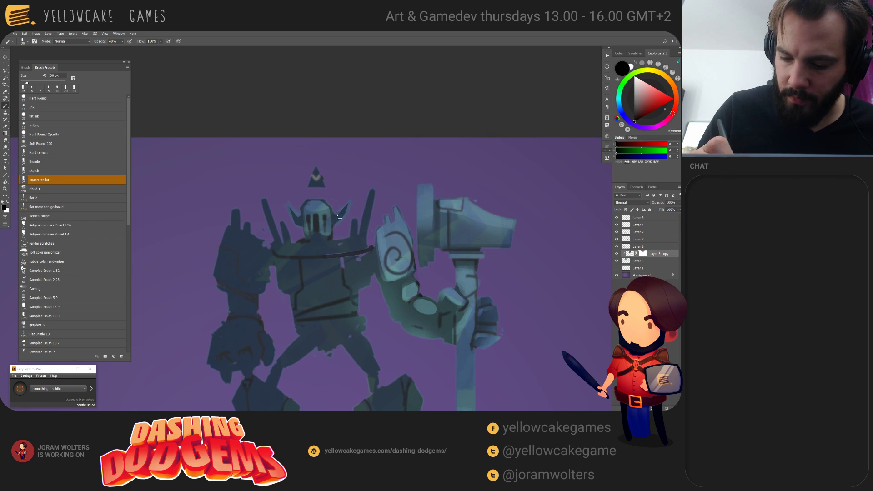
key(bracketright)
key(bracketright)
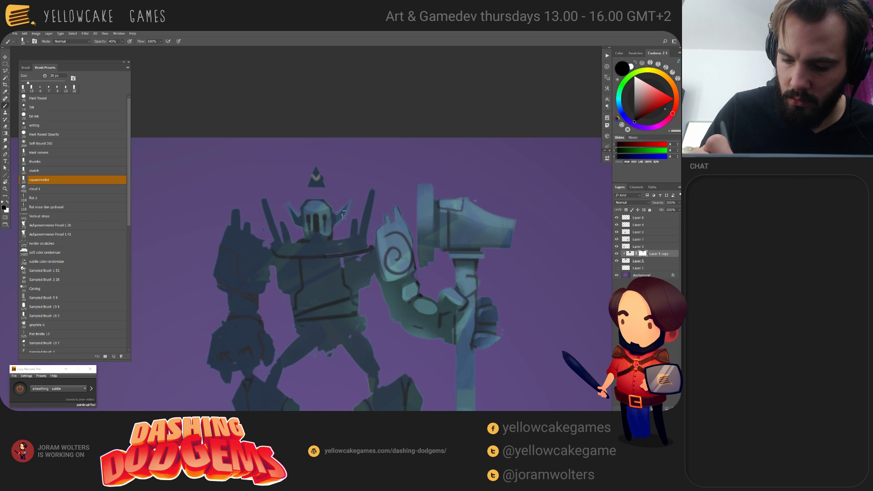
key(x)
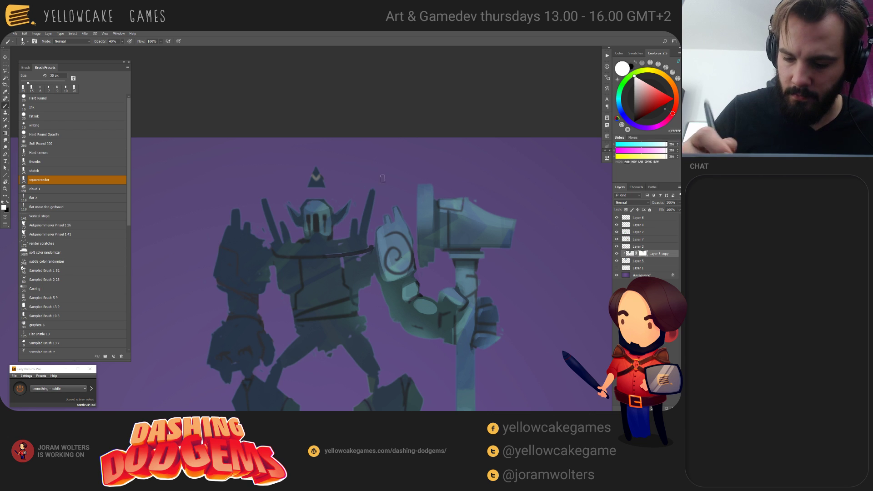
Step: Paint light on the floating emblem above the helmet in black at 100% opacity, reducing the brush to 15 px
drag(382, 178, 410, 174)
key(x)
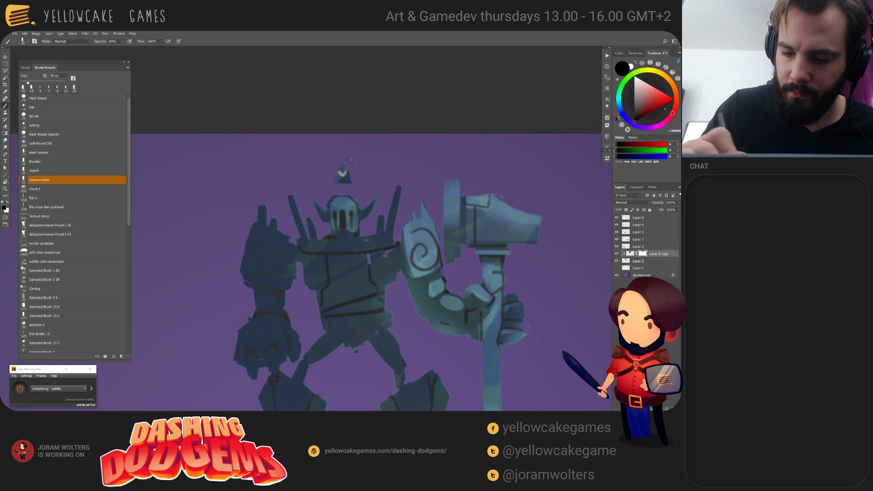
key(0)
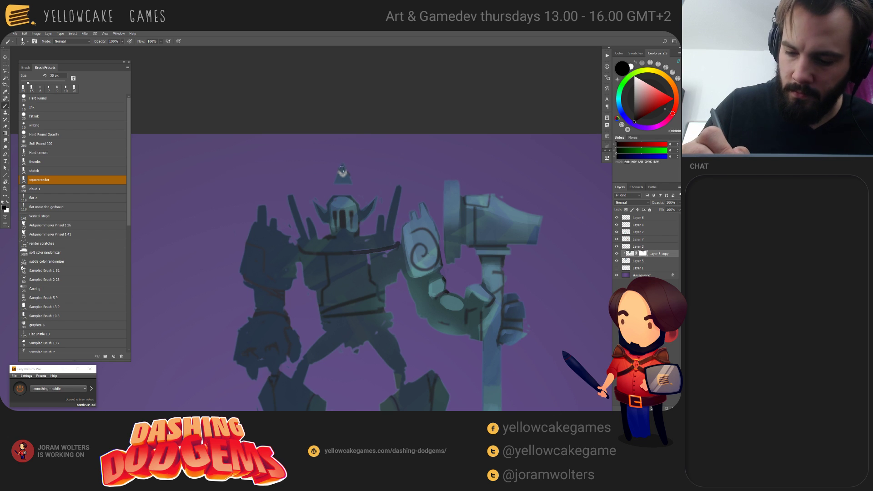
key(bracketleft)
key(bracketleft)
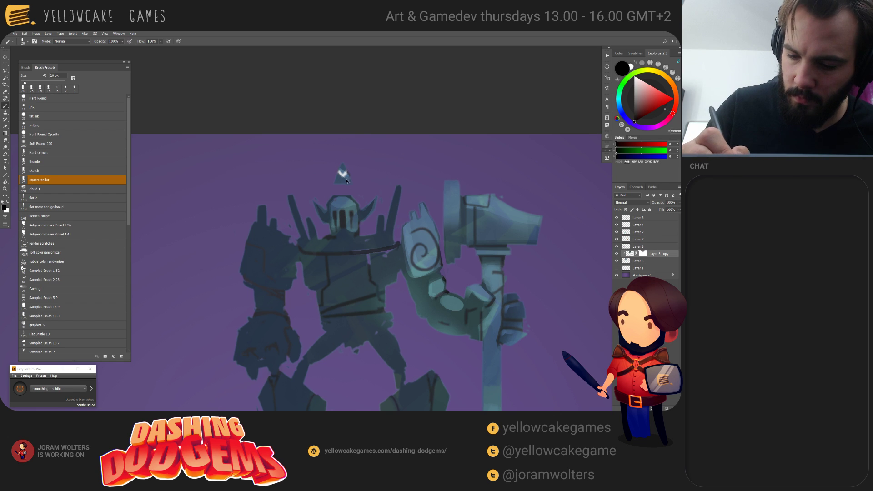
key(bracketleft)
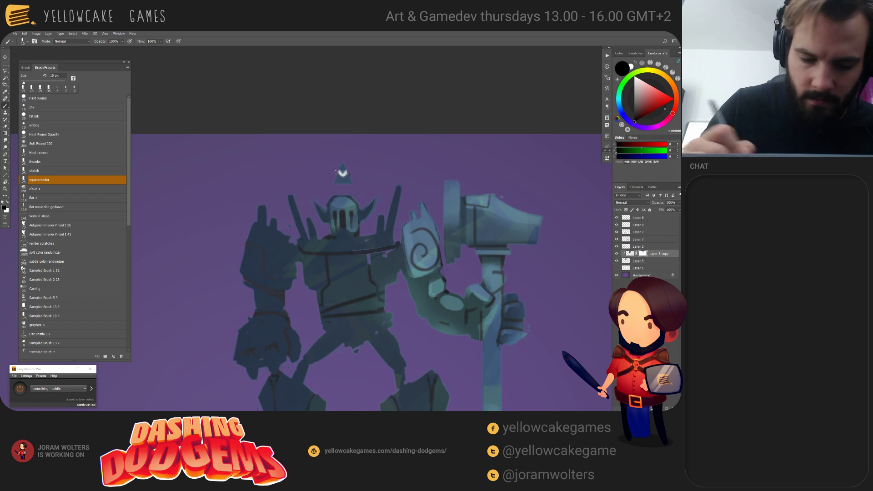
Step: Switch to the soft round brush at 50 px and blend a soft glow onto the floating emblem above the helmet
key(comma)
key(comma)
key(comma)
key(comma)
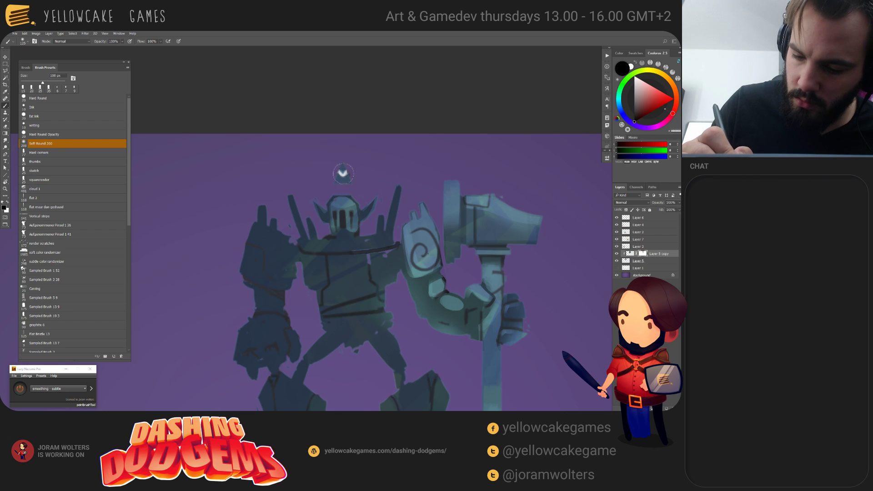
key(bracketleft)
key(bracketleft)
key(bracketleft)
key(bracketleft)
key(bracketleft)
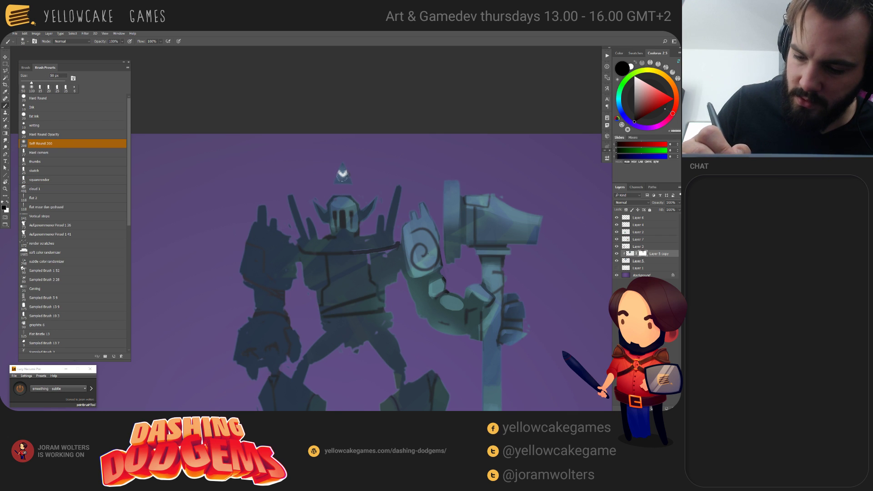
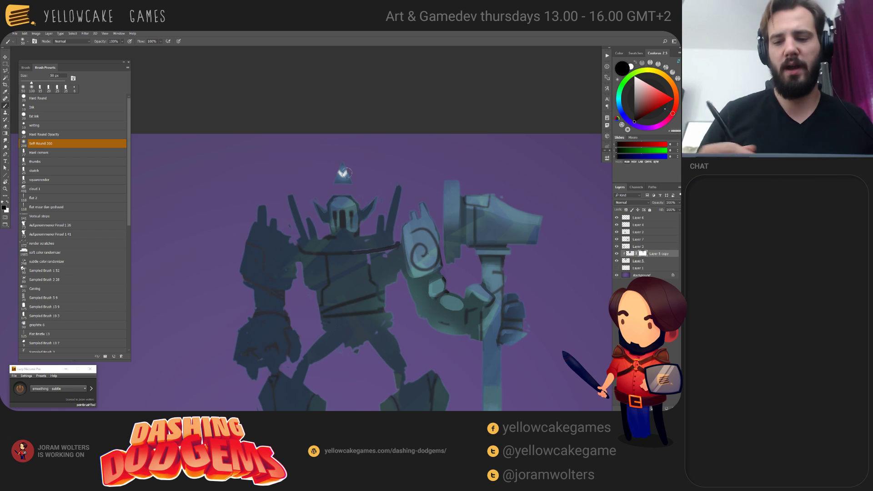
Step: Soften the light around the elbow of the hammer arm with the soft round brush enlarged to 70 px
drag(440, 275, 385, 218)
key(bracketright)
key(bracketright)
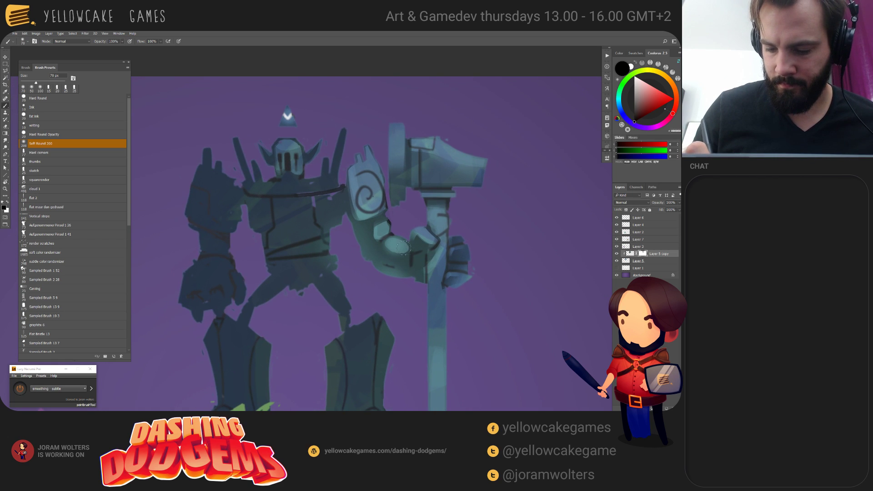
mouse_move(404, 248)
mouse_down()
mouse_move(430, 232)
mouse_move(508, 250)
mouse_move(484, 246)
mouse_up()
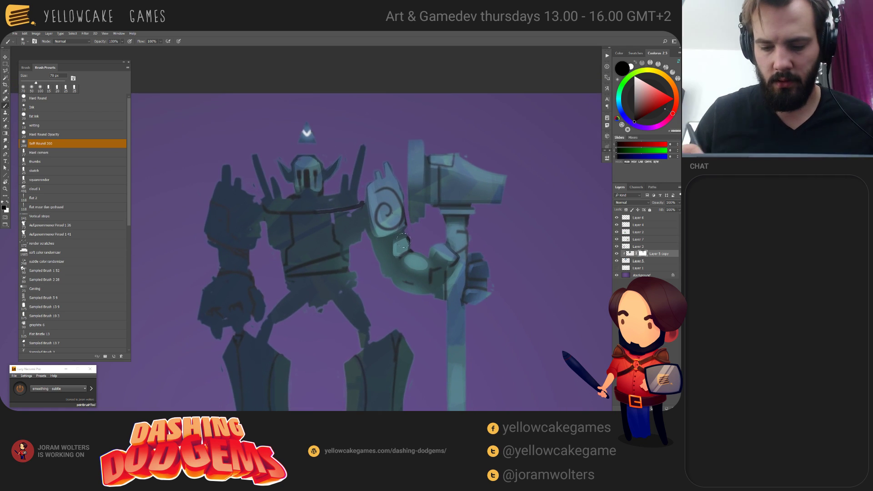
Step: Return to the squarerender brush at 25 px and paint light in black on the edges of the chest plate and collar
click(63, 181)
drag(361, 204, 333, 212)
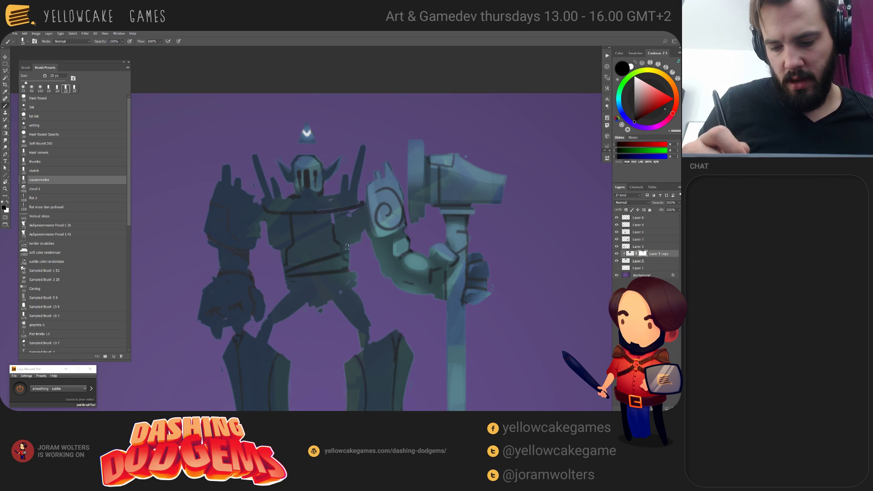
mouse_move(347, 247)
mouse_down()
mouse_move(270, 256)
mouse_move(272, 265)
mouse_up()
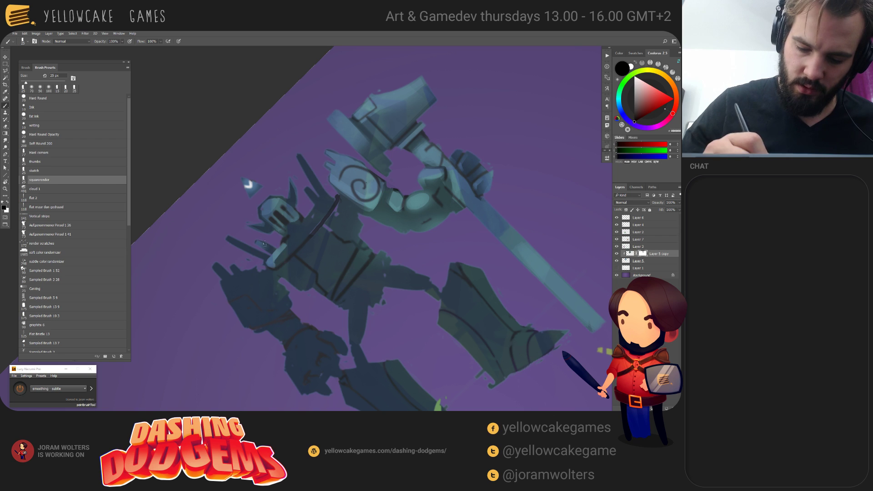
Step: Paint light in black along the shoulder spikes and the full length of the collar, undoing a misplaced spike stroke
drag(227, 239, 247, 250)
key(ctrl+z)
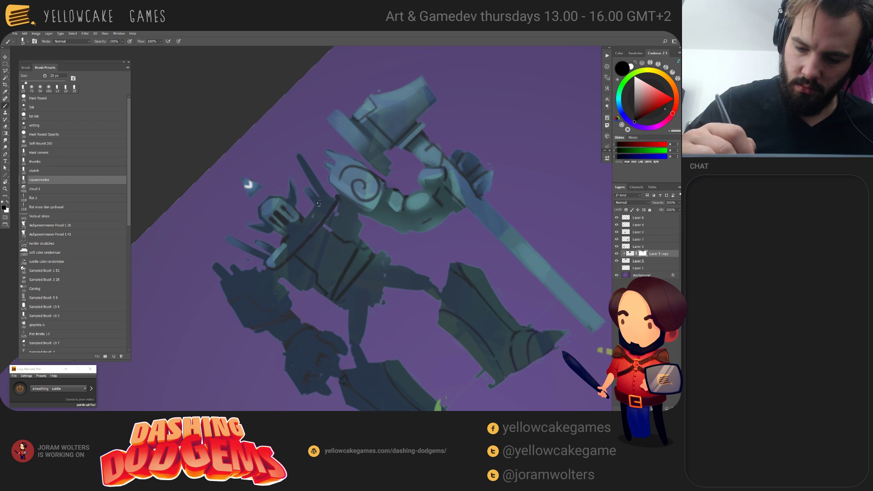
drag(292, 146, 324, 198)
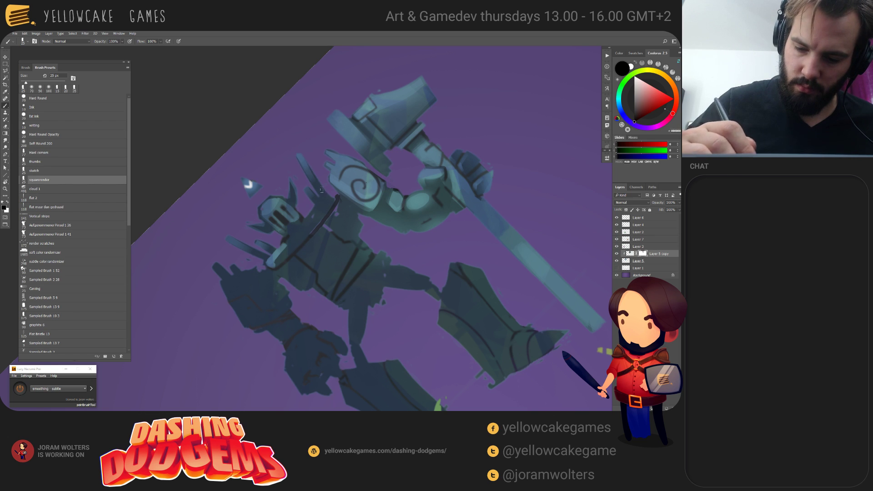
drag(271, 263, 334, 188)
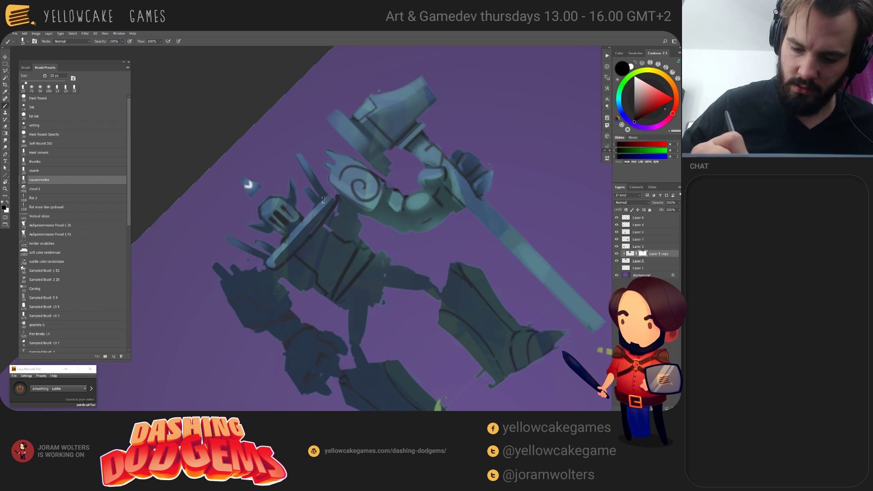
Step: Refine the shadows between the collar and shoulder spikes in white with the brush reduced to 15 px
key(x)
key(bracketleft)
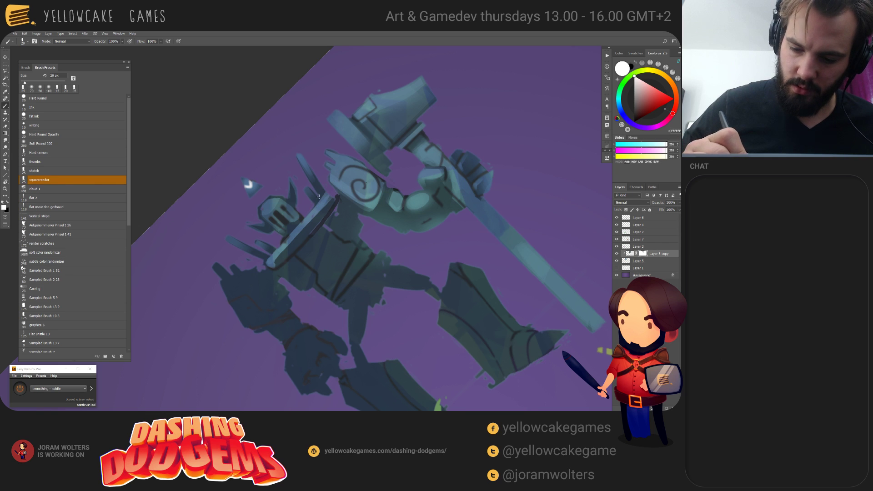
key(bracketleft)
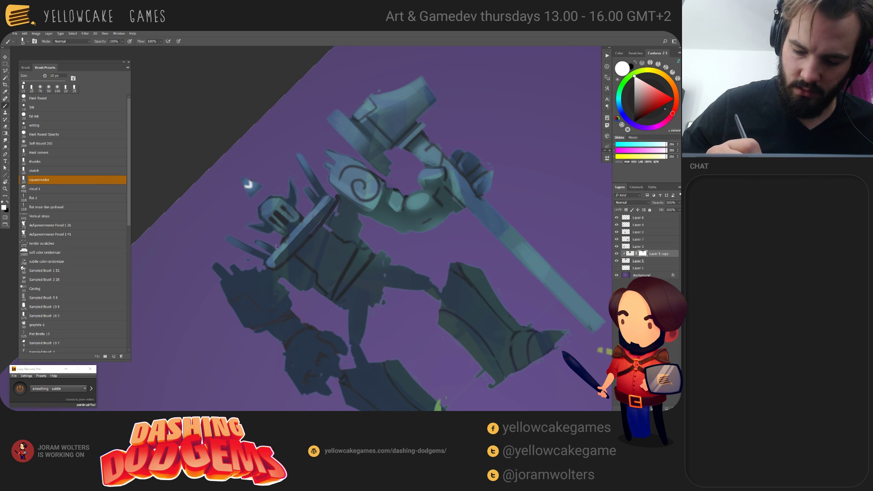
Step: Paint light in black along the chest plate's edges below the collar, enlarging the brush to 25 px
key(x)
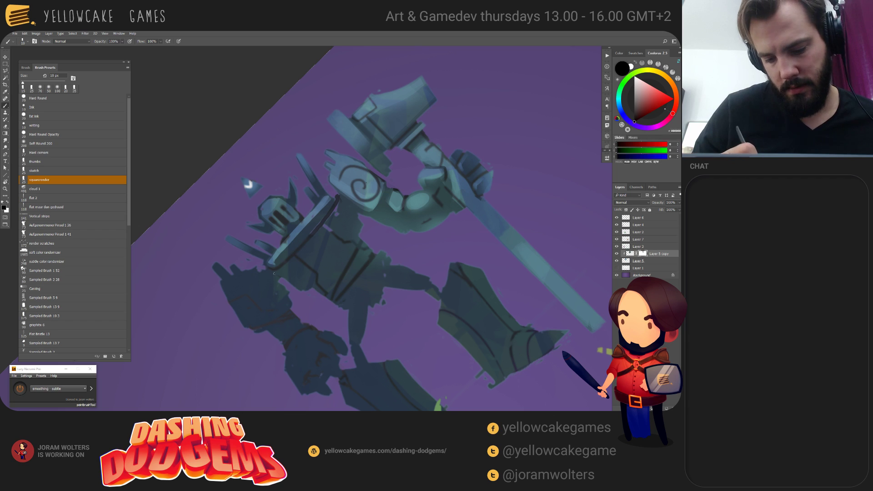
key(bracketleft)
key(bracketright)
key(bracketright)
key(bracketright)
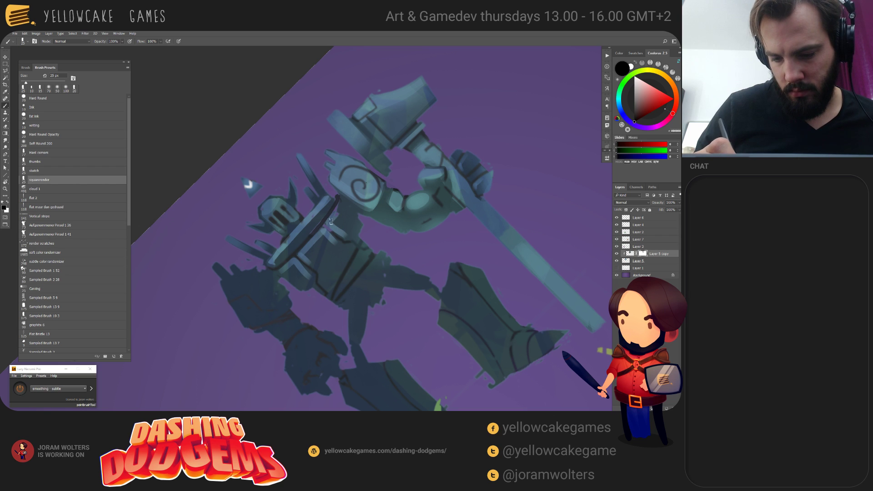
Step: Brighten the collar and upper chest plate with further black strokes at 100% opacity
key(r)
mouse_move(334, 222)
mouse_down()
mouse_move(397, 109)
mouse_move(318, 98)
mouse_up()
key(b)
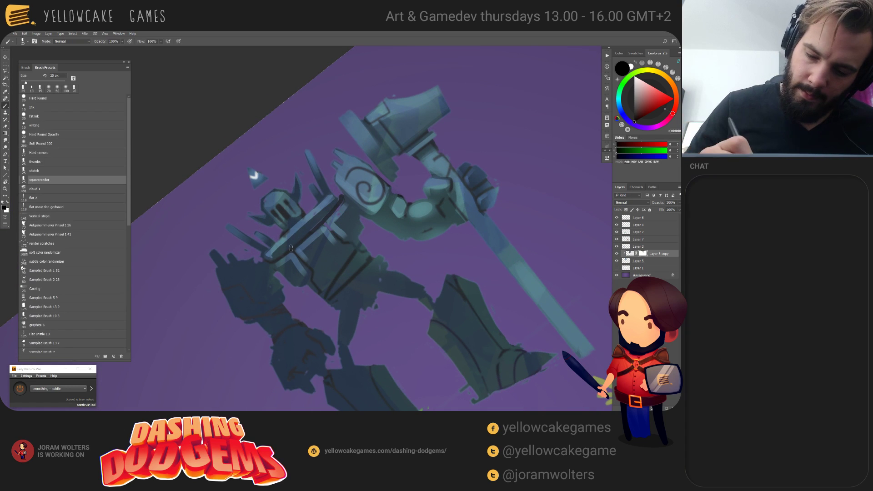
mouse_move(313, 219)
mouse_down()
mouse_move(273, 254)
mouse_move(333, 200)
mouse_up()
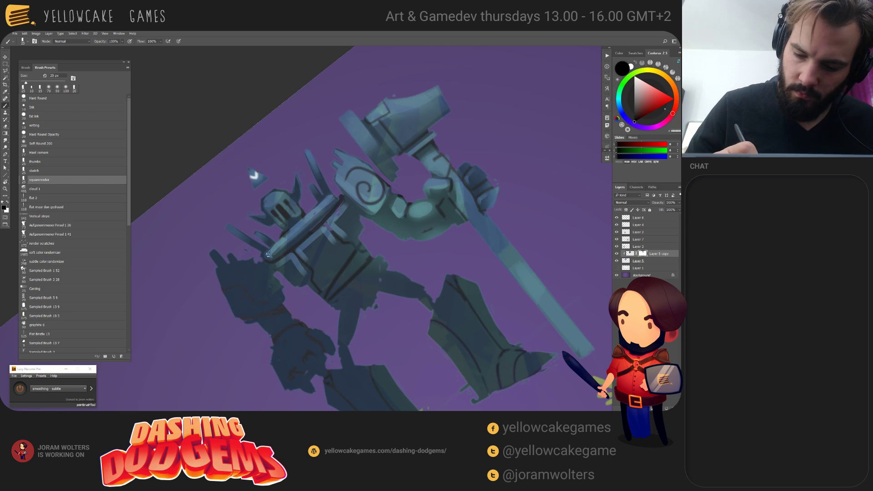
key(0)
drag(273, 255, 334, 199)
Step: Paint shadow in white along the collar's lower end, redoing the first stroke and reducing the brush to 15 px
key(x)
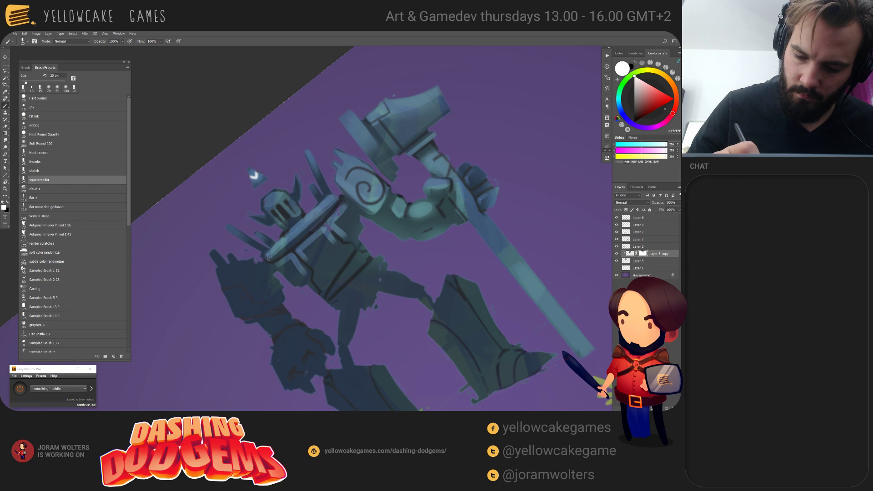
drag(270, 260, 302, 231)
key(ctrl+z)
drag(265, 258, 280, 256)
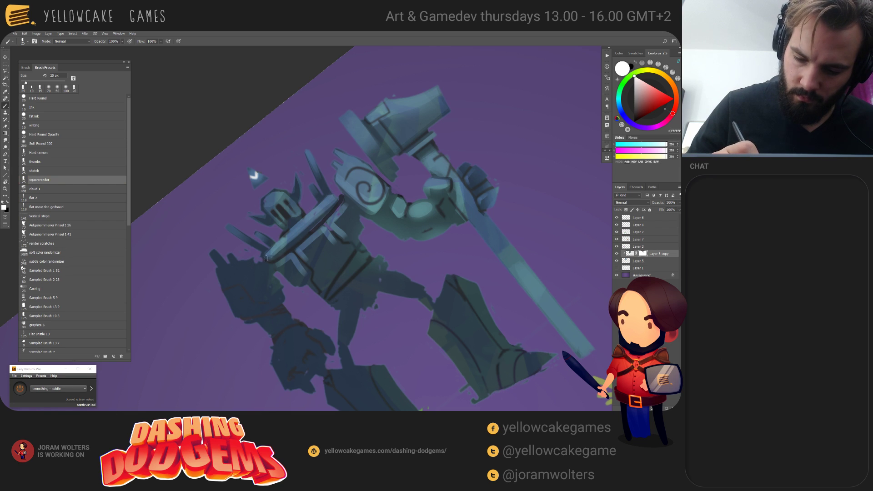
key(bracketleft)
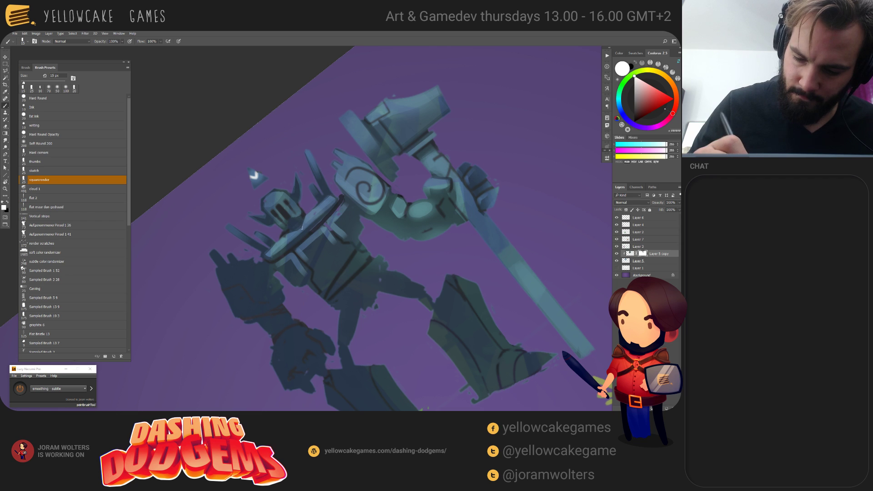
Step: Paint shadow in white along the underside of the hammer arm with the 15 px brush, then set black as the painting colour
key(r)
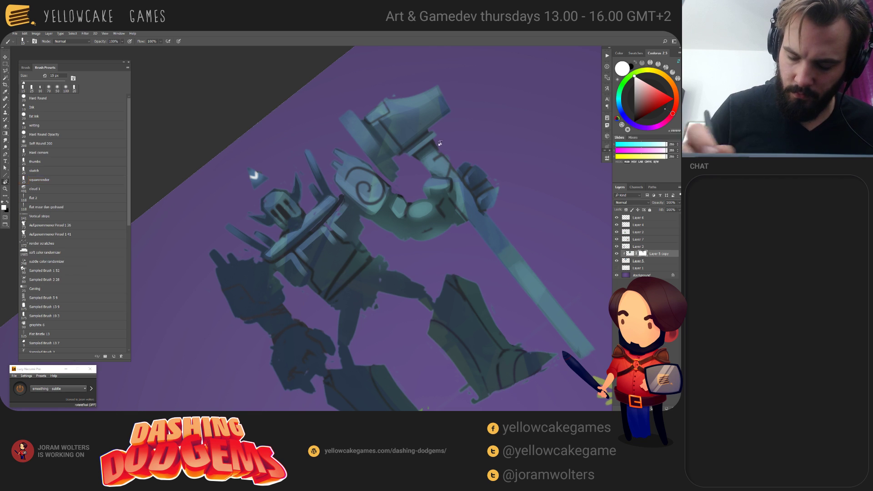
shift+drag(537, 211, 537, 338)
drag(506, 267, 495, 264)
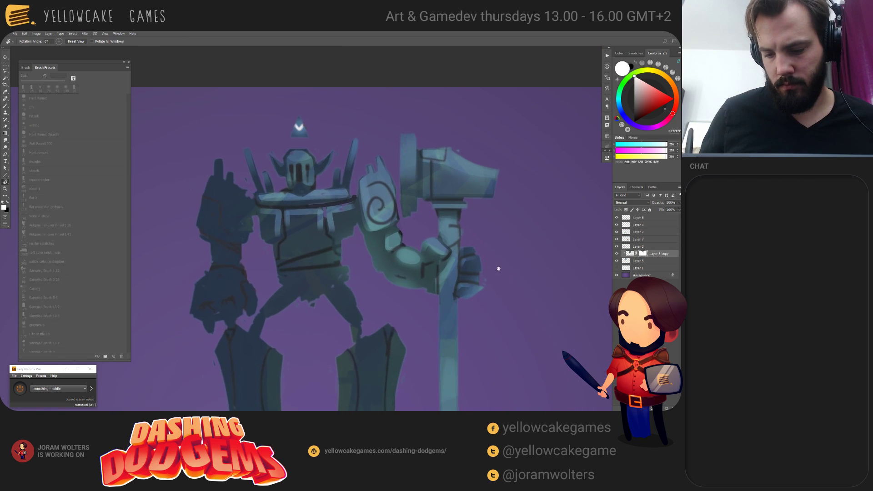
key(x)
key(b)
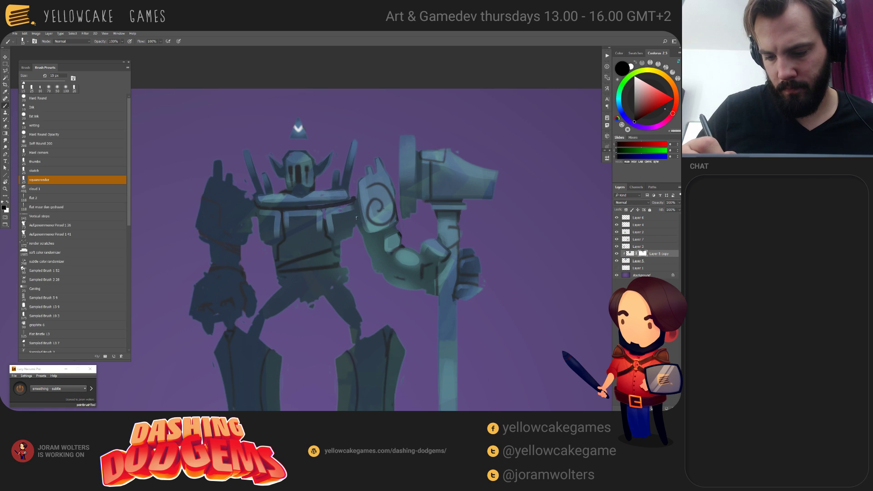
key(x)
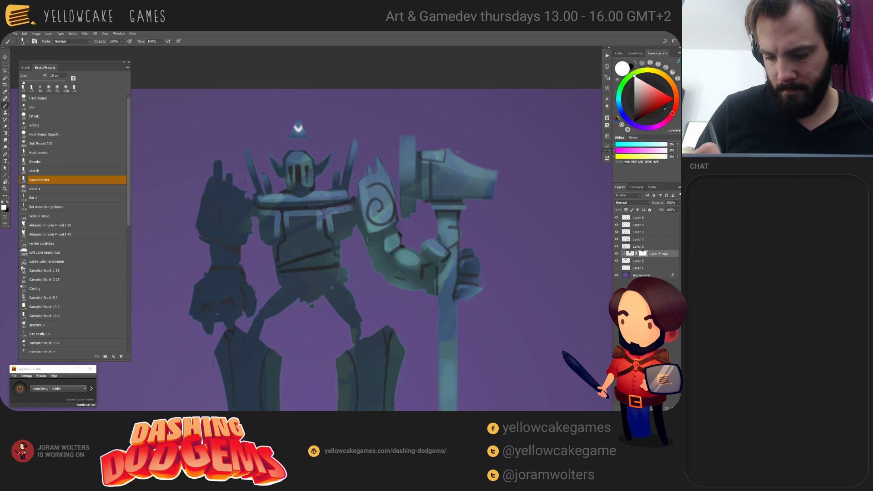
mouse_move(371, 256)
mouse_down()
mouse_move(377, 274)
mouse_move(408, 288)
mouse_up()
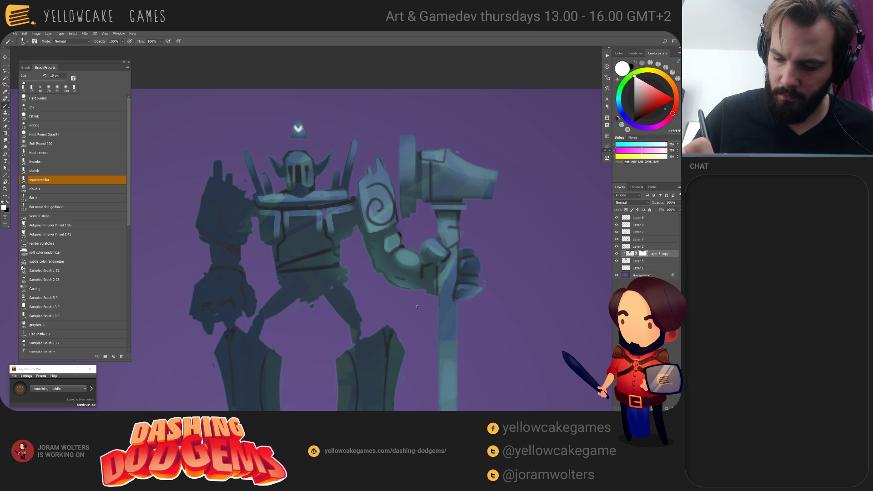
drag(477, 295, 498, 328)
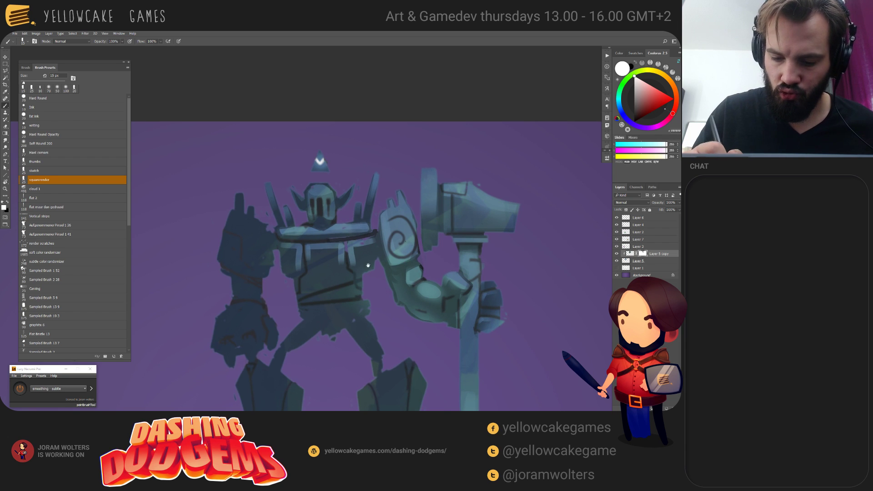
drag(368, 265, 381, 266)
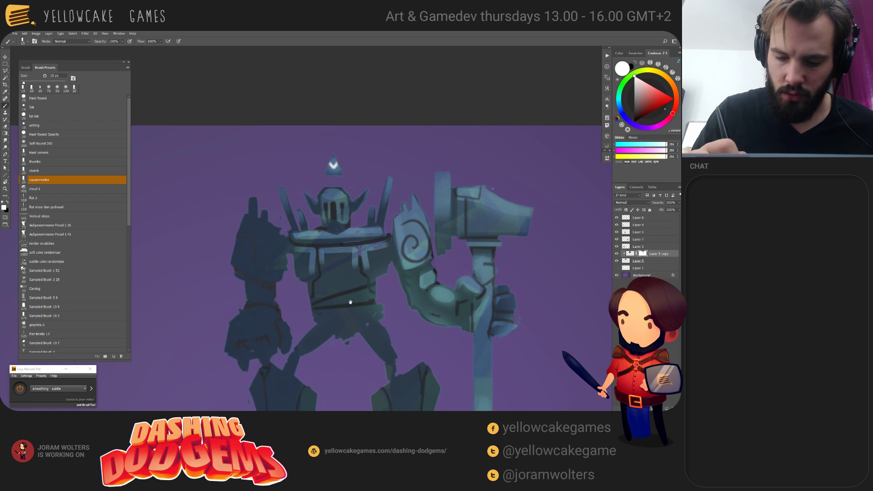
drag(444, 245, 442, 229)
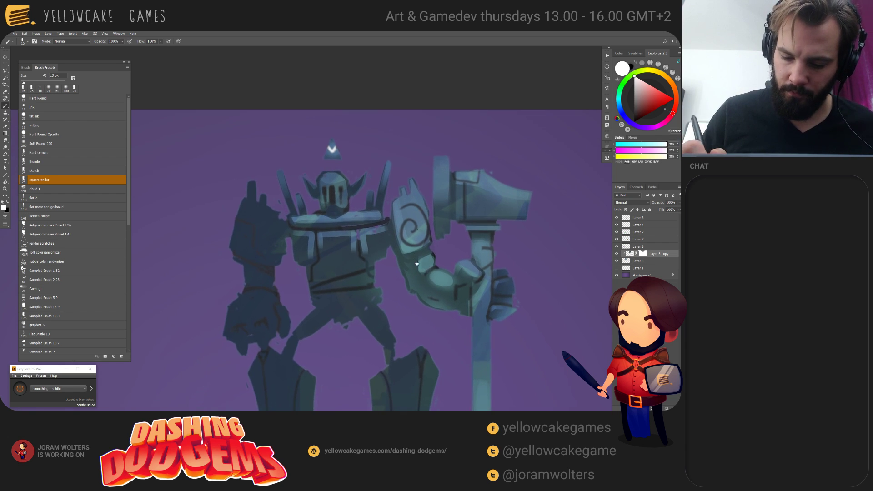
drag(406, 286, 404, 282)
key(x)
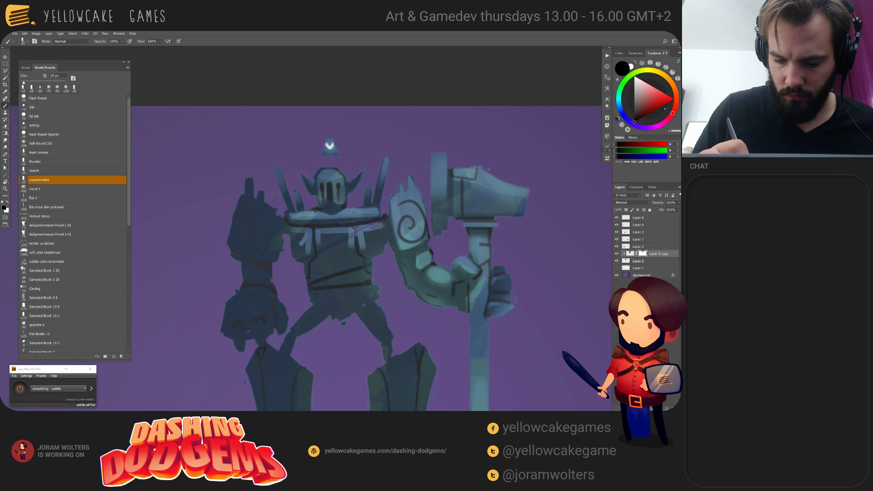
Step: Paint light in black down the outer side of the chest plate with an enlarged squarerender brush
key(bracketright)
key(bracketright)
mouse_move(292, 230)
mouse_down()
mouse_move(295, 257)
mouse_move(306, 233)
mouse_move(299, 249)
mouse_up()
key(bracketright)
key(bracketright)
Step: Try a stroke of light across the chest with the full-size Flat 3 brush and undo it
click(54, 133)
key(bracketright)
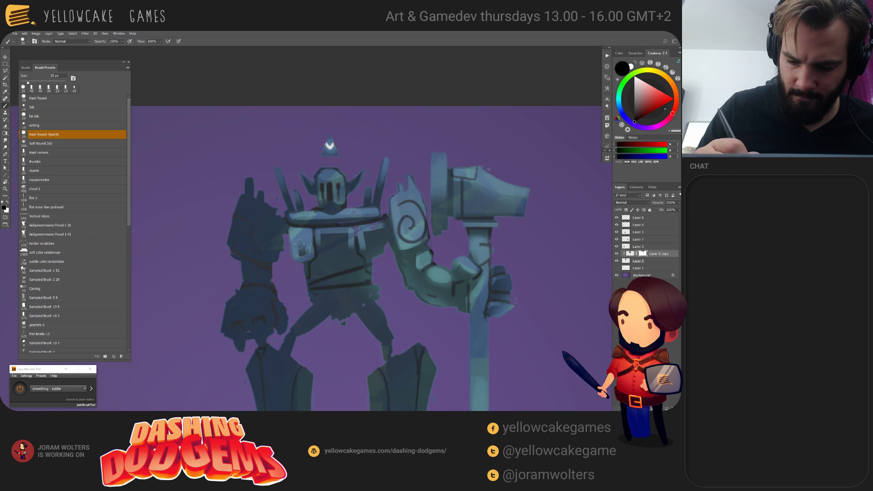
drag(129, 141, 123, 290)
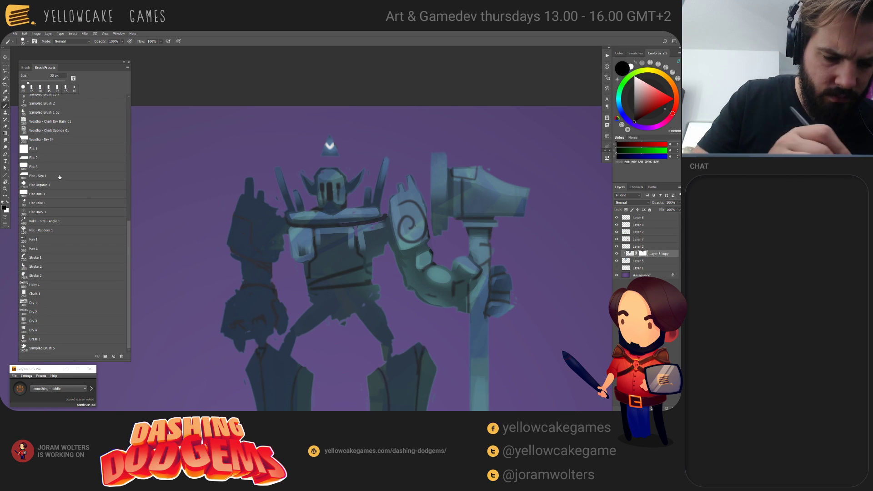
click(44, 167)
drag(290, 196, 291, 260)
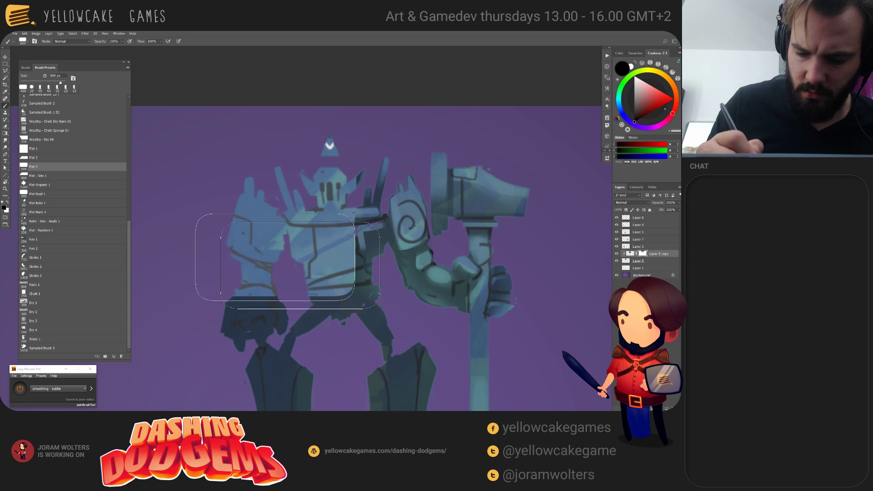
key(ctrl+z)
Step: Try a smaller stroke of light on the upper chest, reducing the Flat 3 brush to 60 px, and undo it
key(bracketleft)
key(bracketleft)
key(bracketleft)
key(bracketleft)
key(bracketleft)
key(bracketleft)
key(bracketleft)
key(bracketleft)
key(bracketleft)
key(bracketleft)
key(bracketleft)
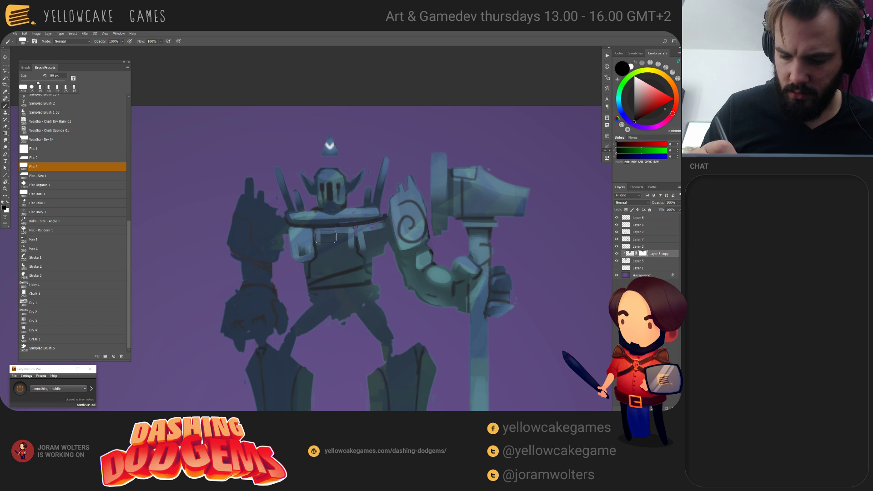
drag(326, 235, 325, 246)
key(ctrl+z)
key(bracketleft)
key(bracketleft)
key(ctrl+z)
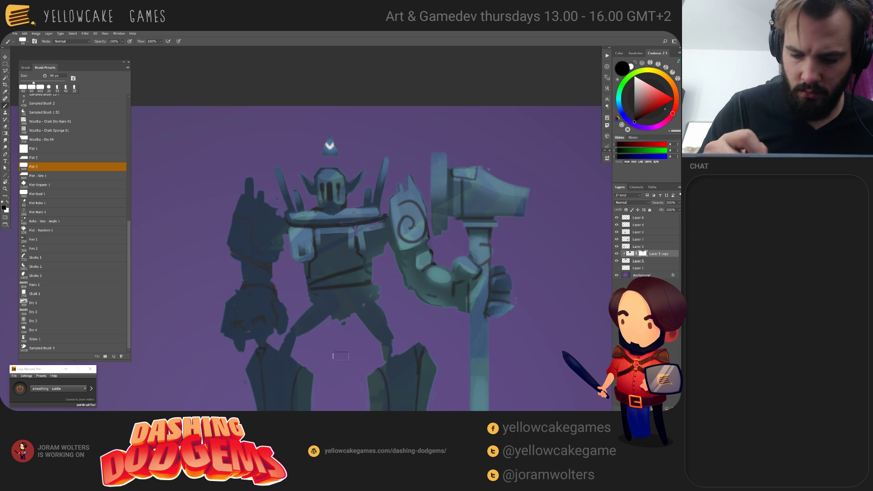
Step: Brighten the upper chest in black with the Flat 1 brush at 40 px with pen pressure controlling opacity, then enlarge it to 50 px
click(45, 149)
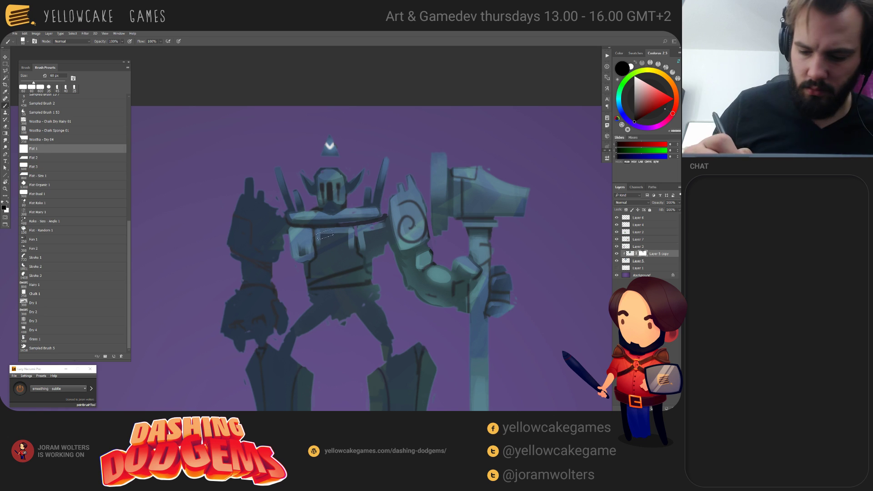
key(bracketleft)
key(bracketleft)
key(bracketleft)
drag(324, 235, 325, 251)
key(ctrl+z)
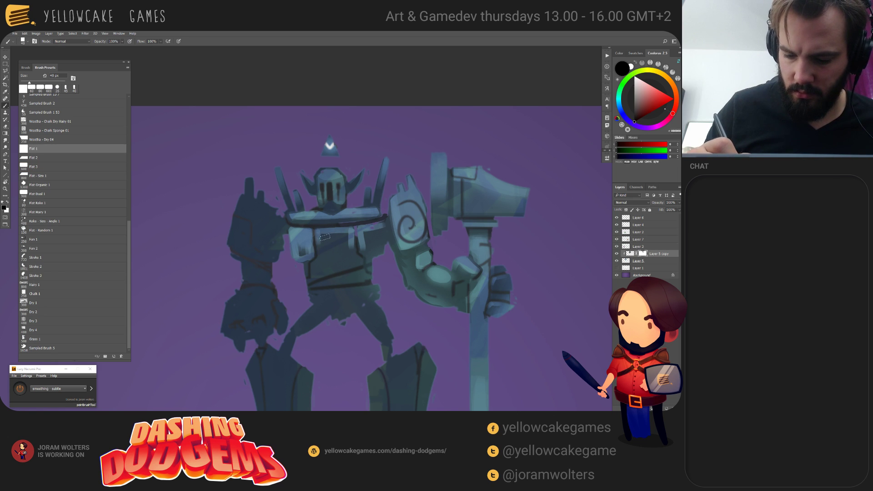
click(130, 42)
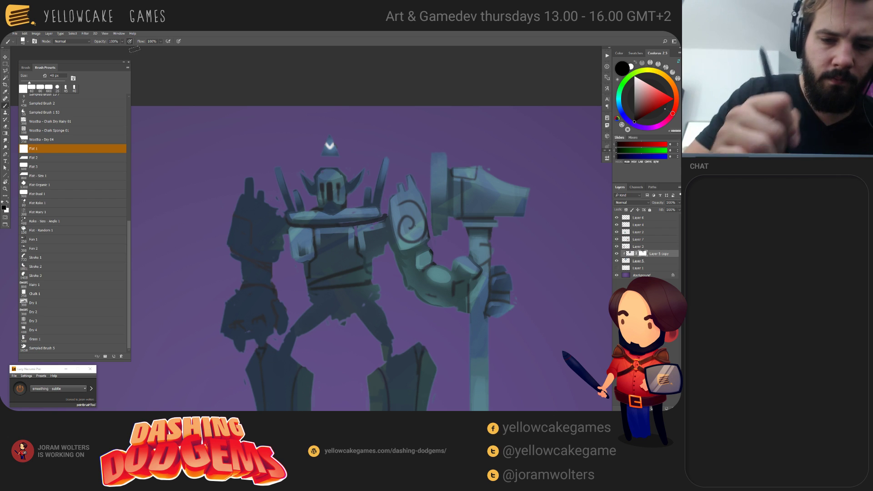
mouse_move(321, 232)
mouse_down()
mouse_move(322, 251)
mouse_move(348, 255)
mouse_up()
key(ctrl+z)
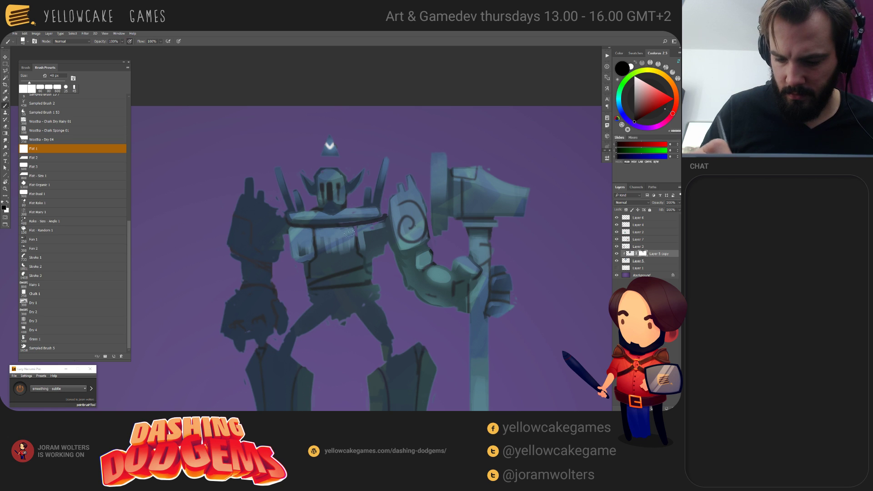
key(bracketright)
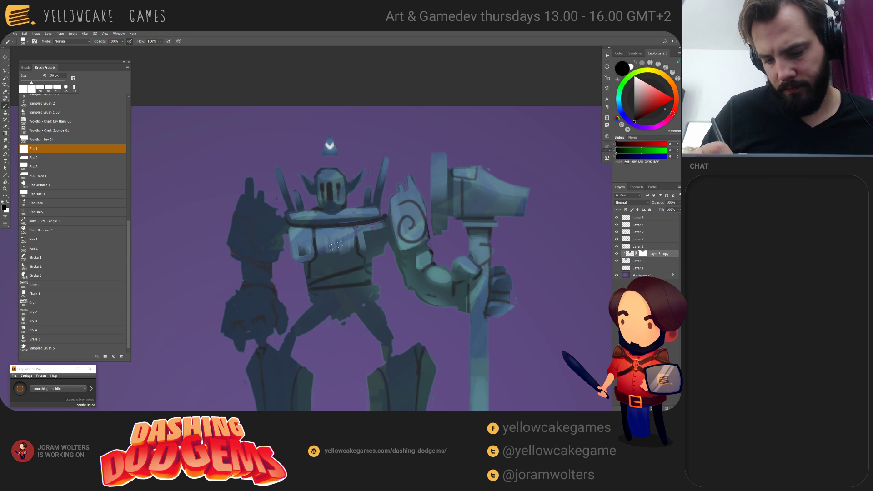
Step: Set white as the painting colour for shading the chest and enlarge the Flat 1 brush to 125 px
key(x)
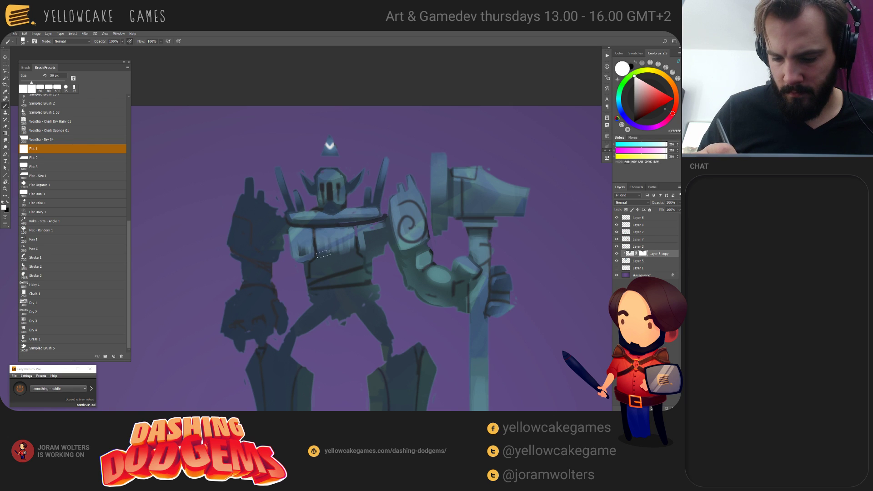
key(bracketright)
key(bracketright)
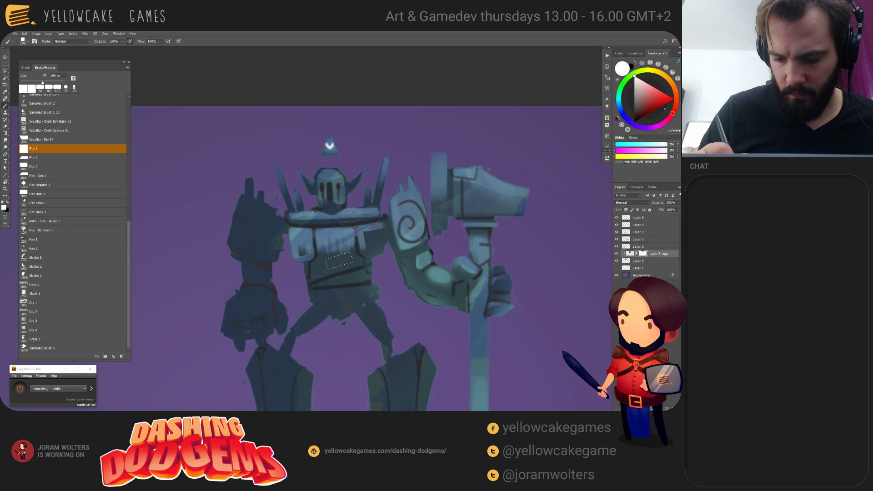
key(bracketright)
key(bracketright)
key(bracketright)
key(bracketright)
key(bracketright)
key(bracketleft)
key(bracketleft)
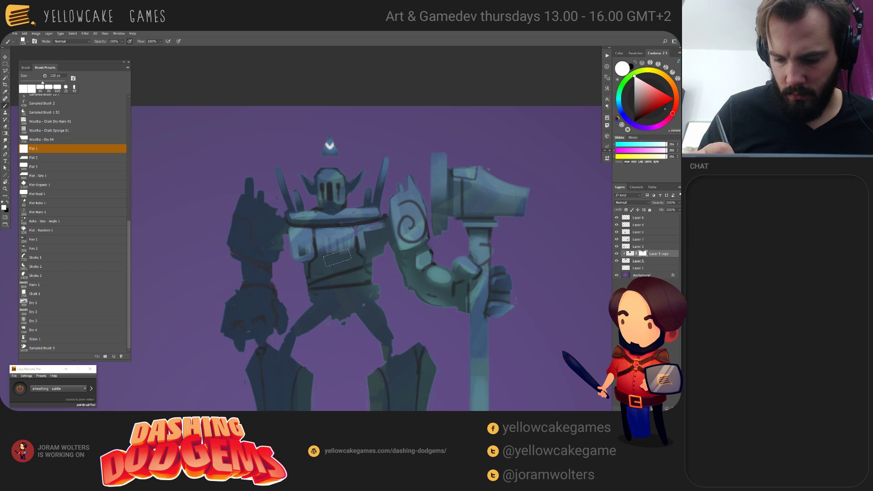
Step: Return to the squarerender brush and paint shadow in white around the chest plate's edges, using sizes of 40 and 30 px
click(55, 141)
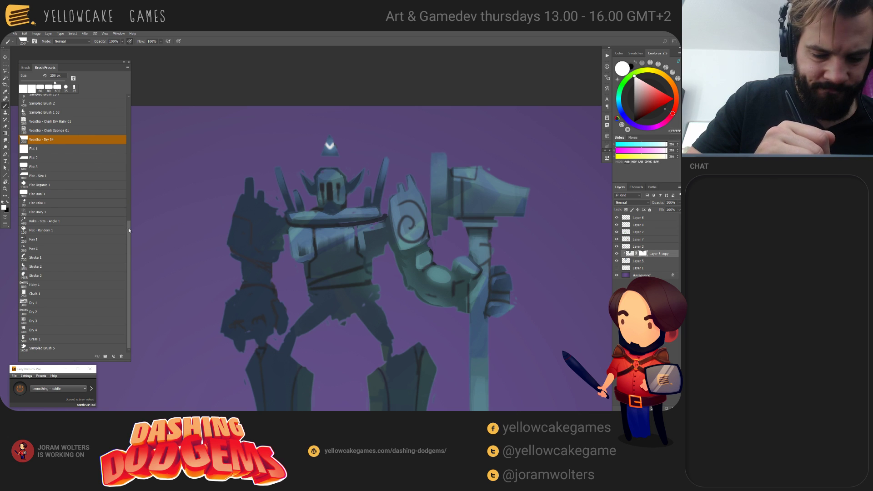
drag(129, 230, 139, 108)
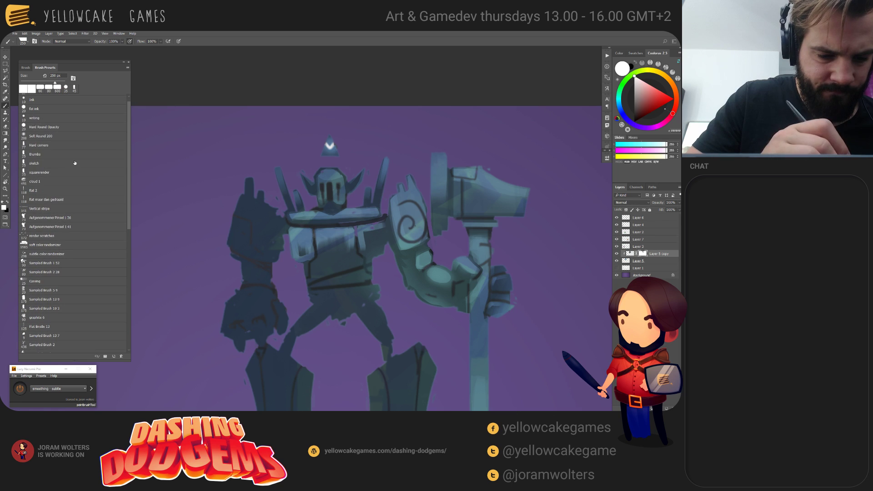
click(56, 174)
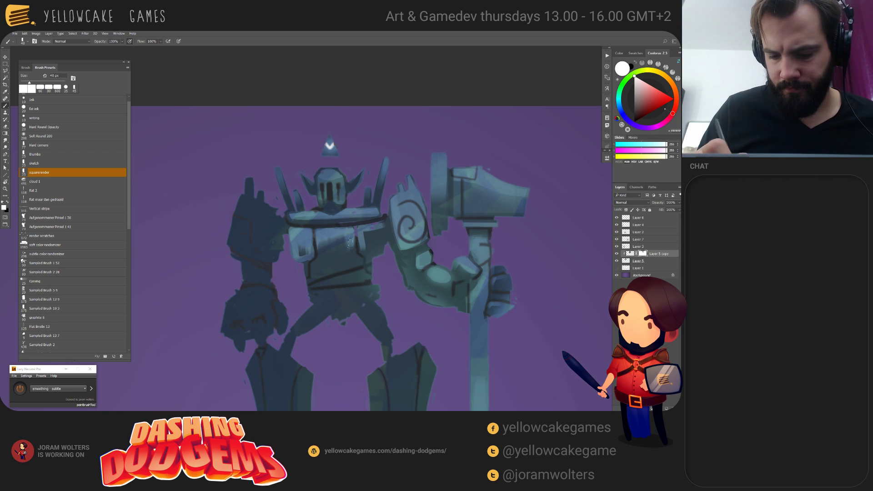
key(bracketright)
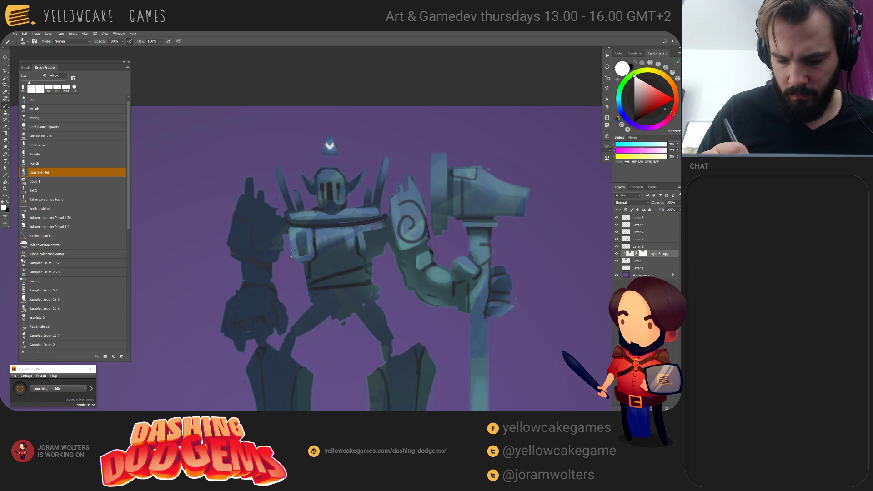
drag(288, 231, 287, 237)
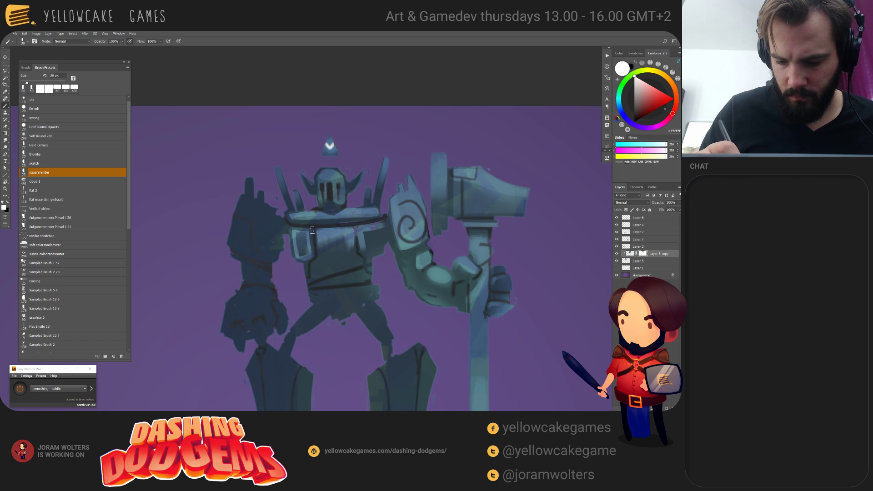
Step: Paint light in black along the slanted waist band below the chest, reducing the brush to 20 px
key(x)
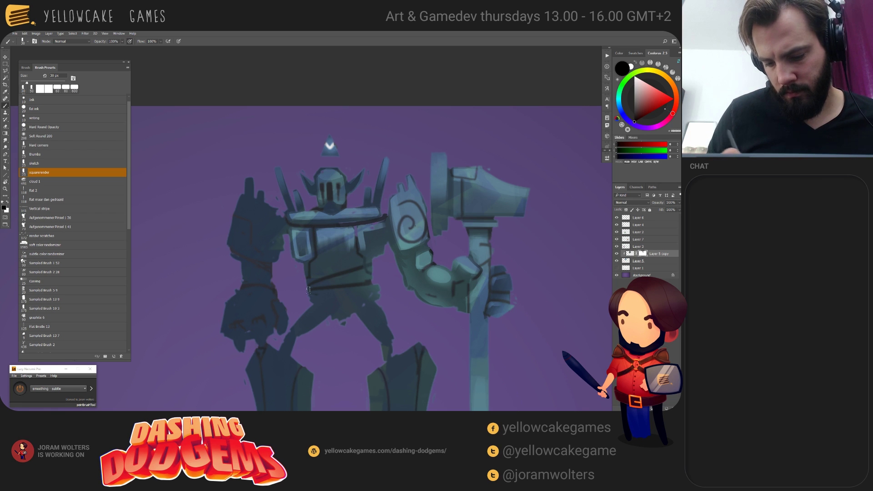
key(bracketleft)
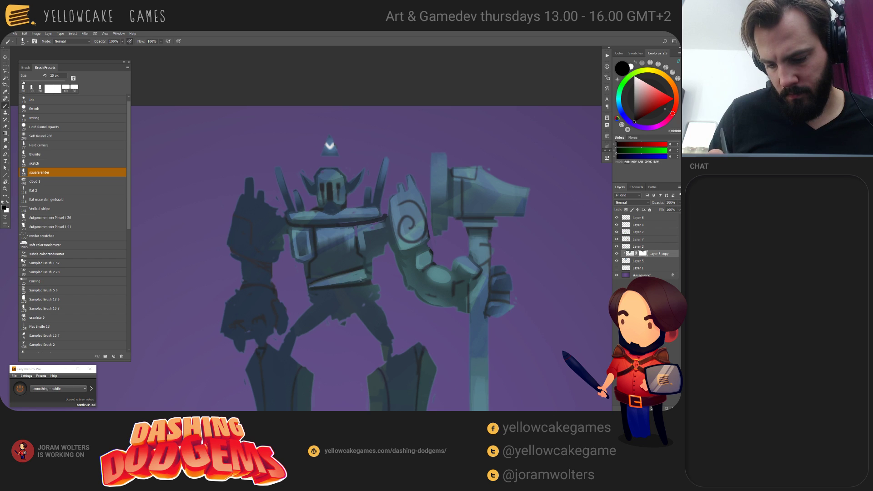
key(bracketleft)
Step: Paint shadow in white over the far end of the waist band with a 70 to 60 px brush, then reduce it to 20 px
key(x)
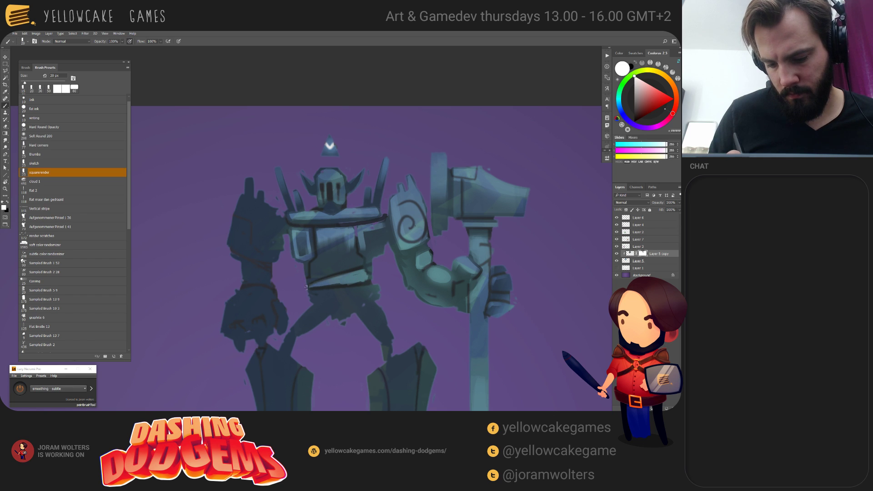
key(bracketright)
key(bracketright)
key(bracketright)
key(bracketright)
key(bracketright)
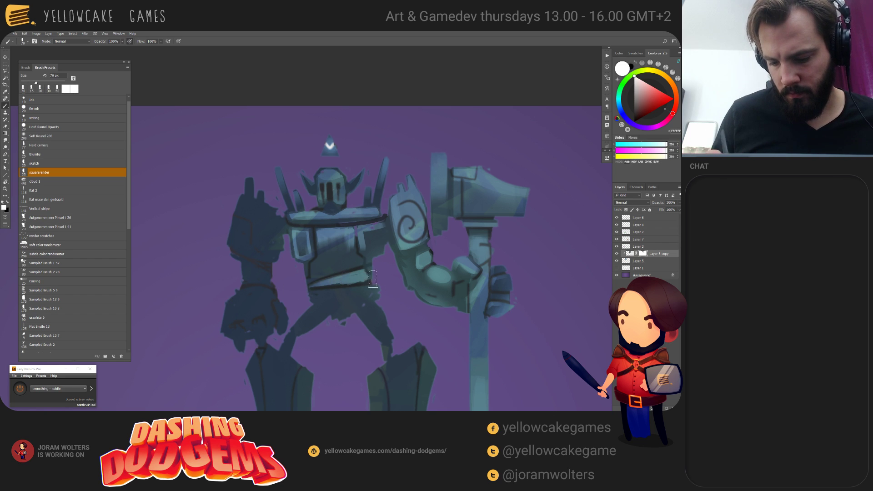
key(bracketleft)
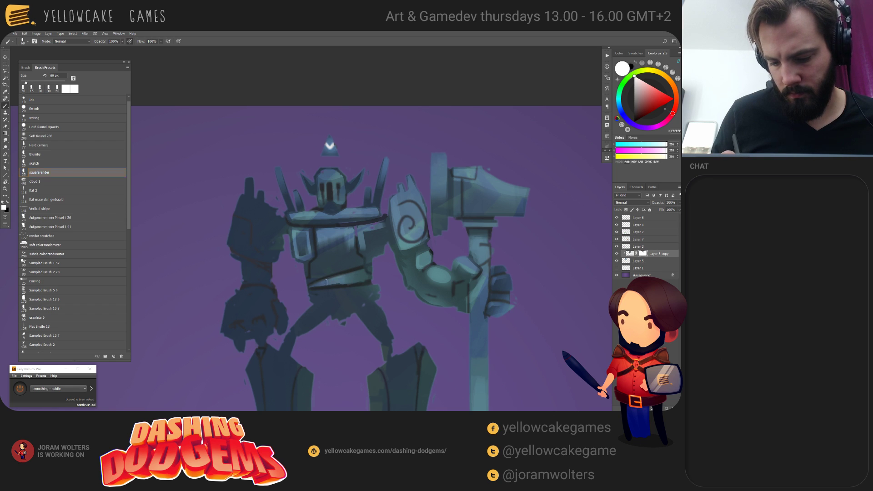
key(bracketleft)
key(bracketleft)
key(bracketleft)
key(bracketleft)
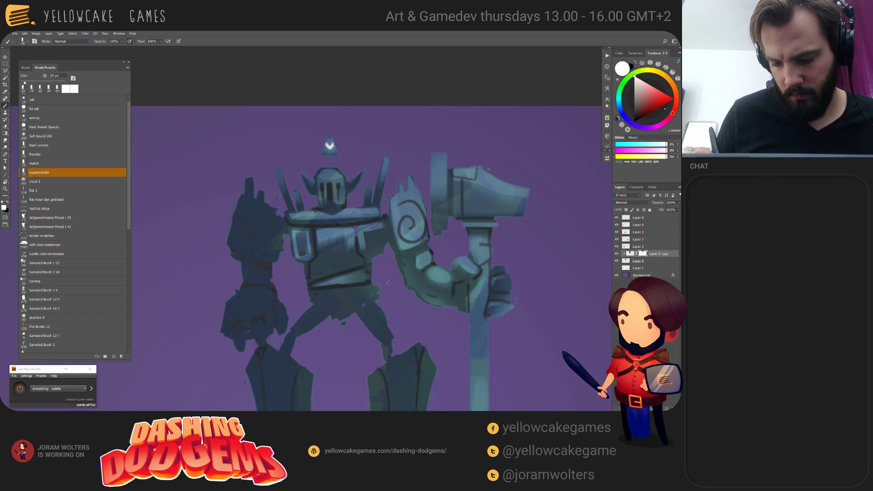
Step: Paint light in black over the central chest panel, enlarging the brush to 50 px
key(x)
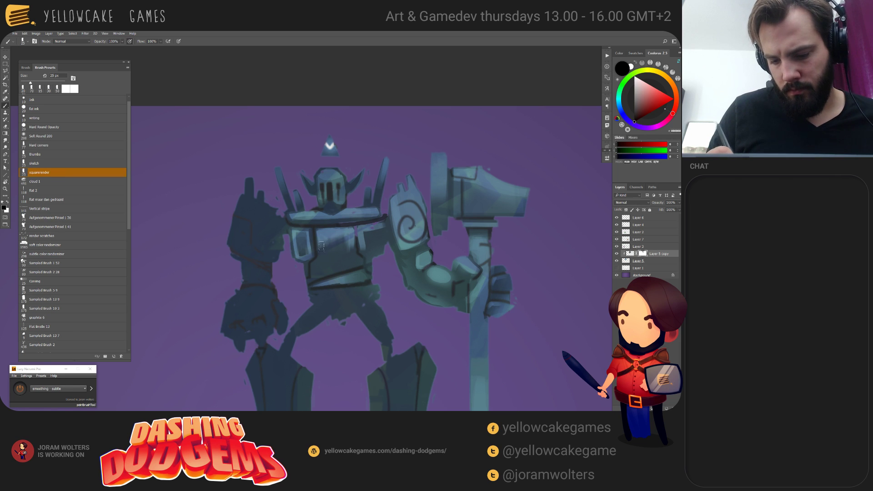
key(bracketright)
key(bracketright)
key(bracketright)
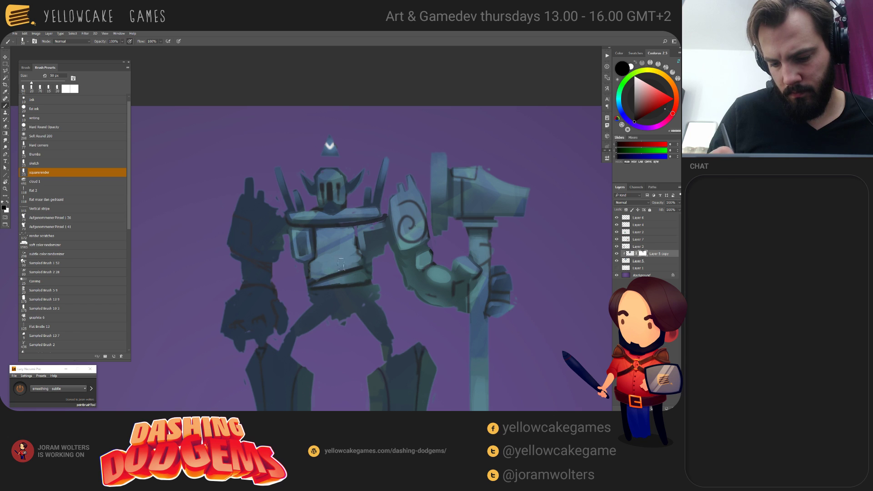
Step: Paint shadow in white on the lower part of the central chest panel, reducing the brush to 40 px
key(x)
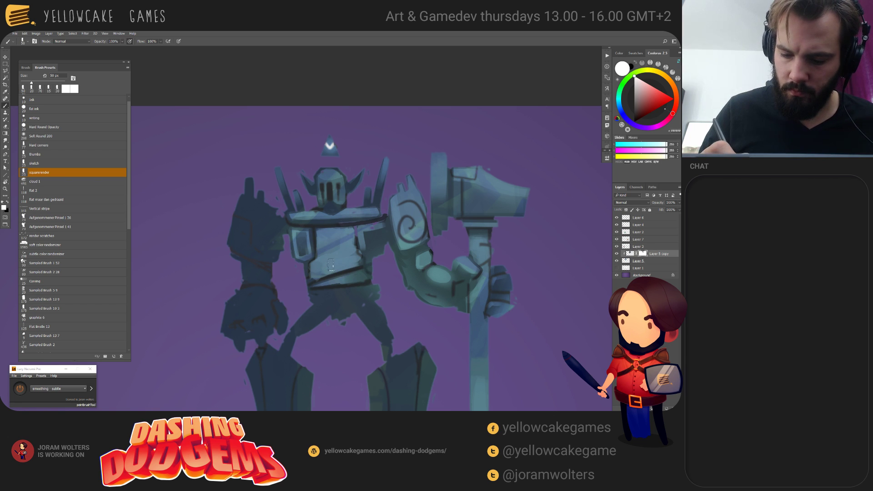
key(bracketleft)
key(bracketleft)
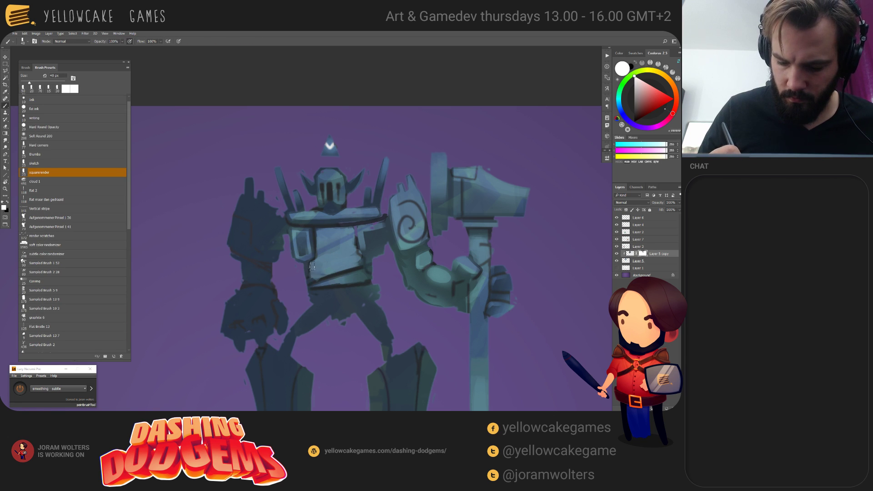
Step: Paint light in black along the lower edge of the chest panel with the brush at 30 px, reducing it to 25 px
key(x)
key(w)
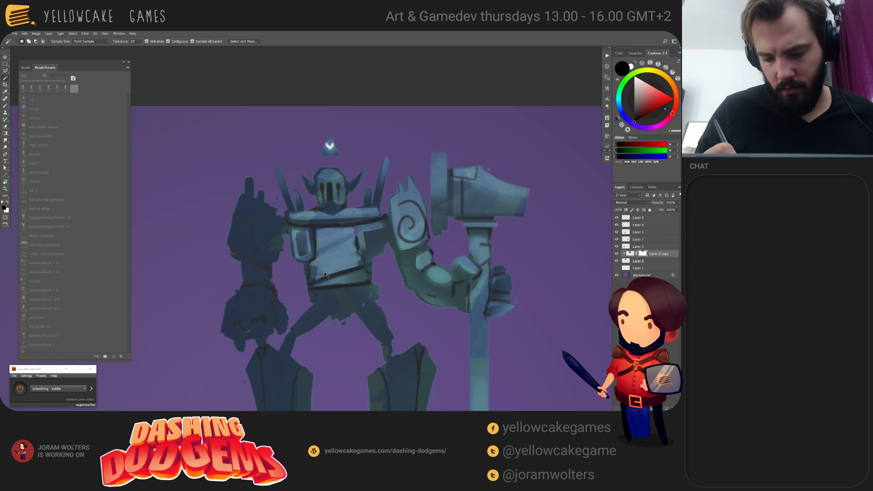
key(b)
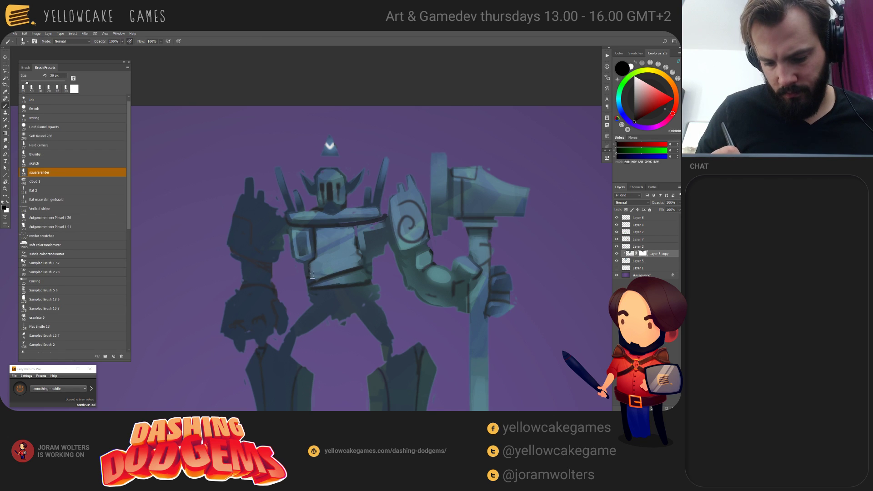
key(bracketleft)
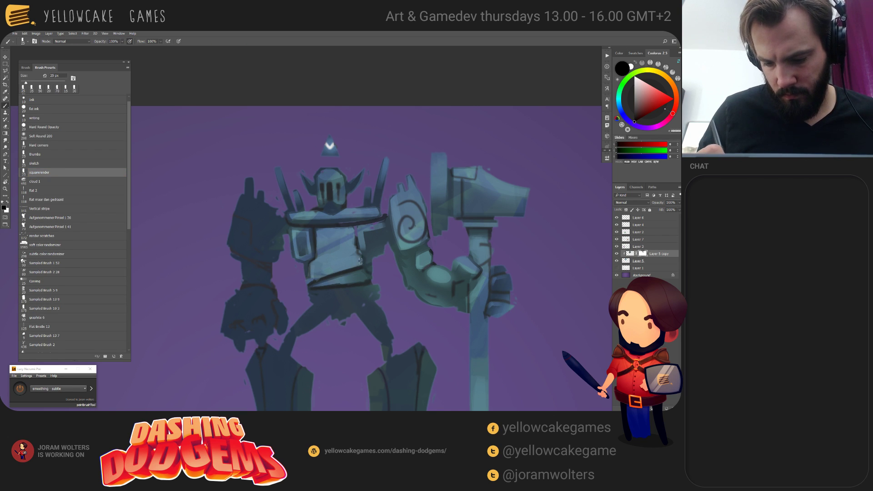
Step: Paint shadow in white along the chest panel's borders with 15 and 25 px brushes, then set black as the painting colour at 20 px
key(x)
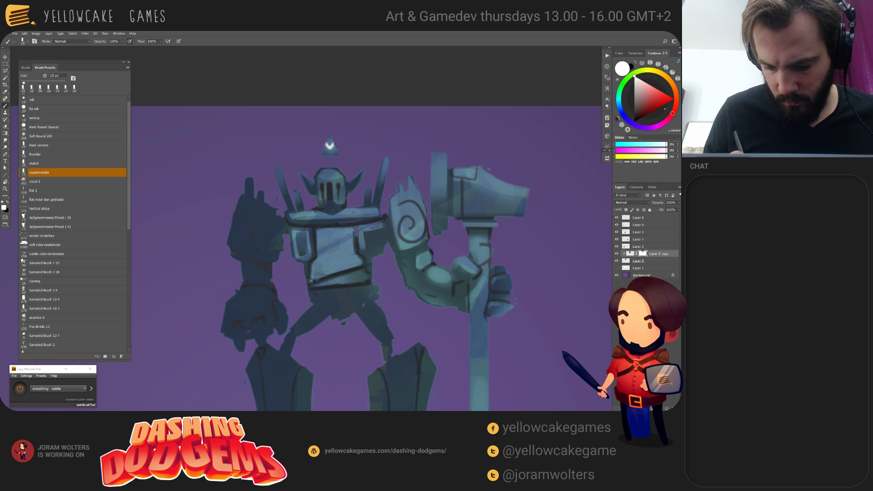
key(bracketright)
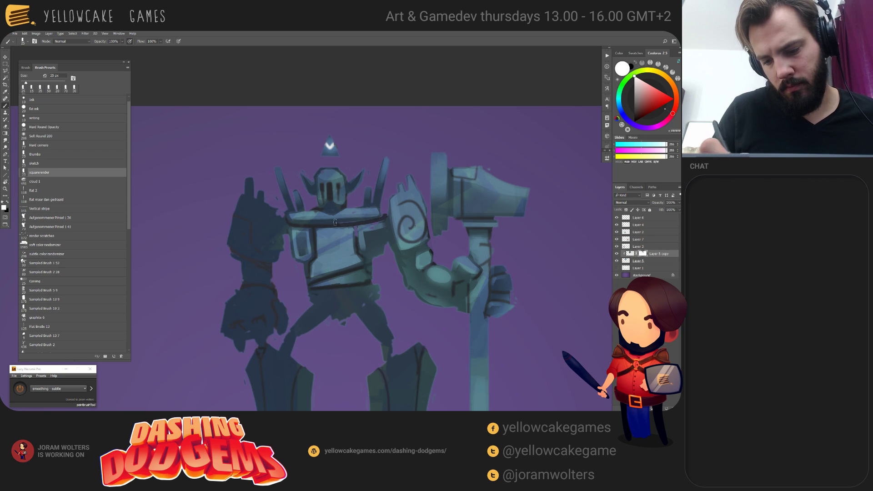
mouse_move(320, 229)
mouse_down()
mouse_move(347, 227)
mouse_move(353, 246)
mouse_up()
drag(393, 314, 372, 308)
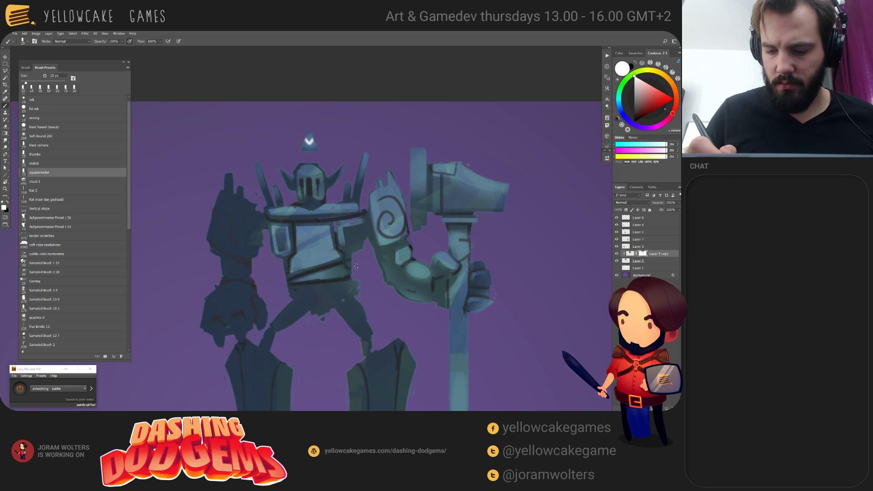
key(x)
key(bracketleft)
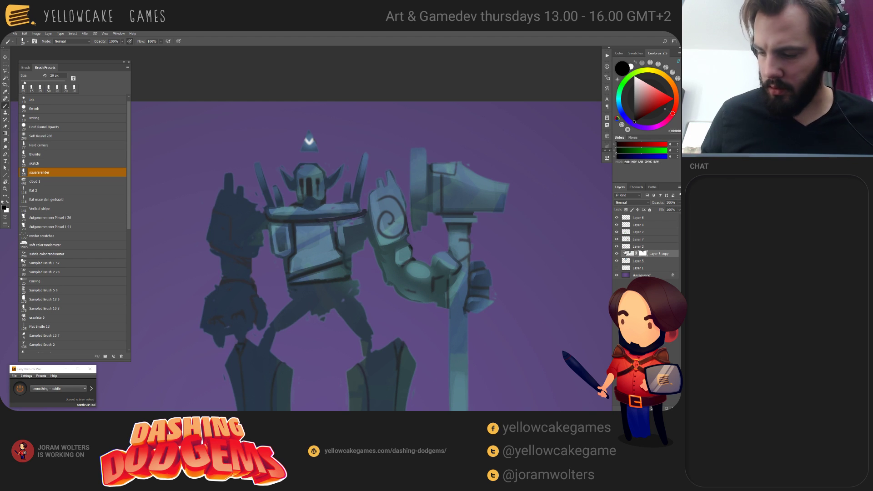
Step: Create a new layer and paint a white spiral rune with short bars above it on the central chest panel at 9 px
key(x)
key(ctrl+shift+alt+n)
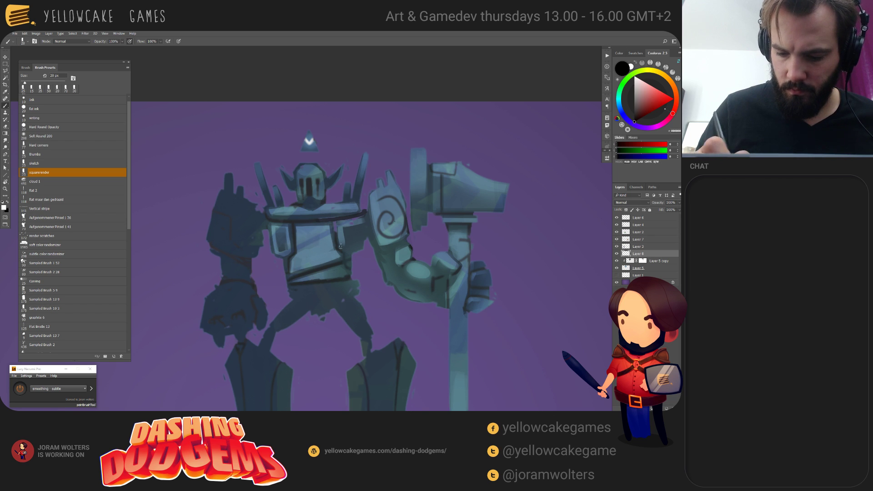
mouse_move(311, 248)
mouse_down()
mouse_move(318, 236)
mouse_move(324, 263)
mouse_move(315, 234)
mouse_move(303, 247)
mouse_move(328, 237)
mouse_move(312, 226)
mouse_move(324, 226)
mouse_up()
key(ctrl+z)
key(bracketleft)
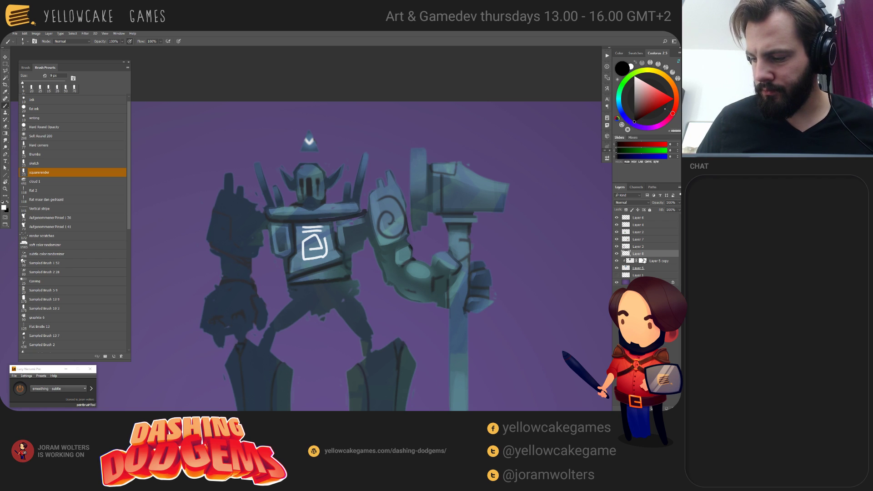
Step: Try to paint light on Layer 5 copy's mask over the chest plate beside the hammer arm
click(643, 261)
drag(375, 291, 394, 297)
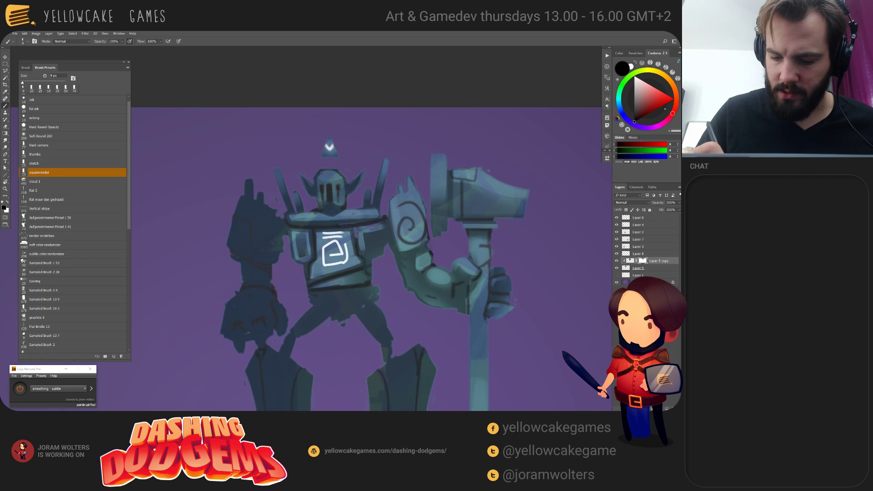
mouse_move(370, 255)
mouse_down()
mouse_move(385, 253)
mouse_move(364, 234)
mouse_move(380, 233)
mouse_move(357, 241)
mouse_move(383, 227)
mouse_move(361, 252)
mouse_up()
key(ctrl+alt+z)
key(ctrl+alt+z)
Step: Try to paint over the chest plate beside the hammer arm on Layer 5 with sampled dark blues at 30 px
click(626, 269)
alt+click(363, 223)
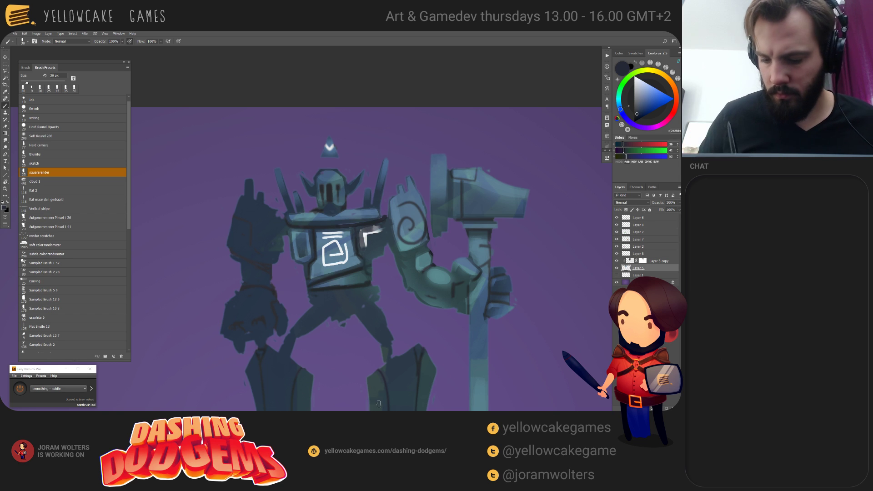
key(ctrl+z)
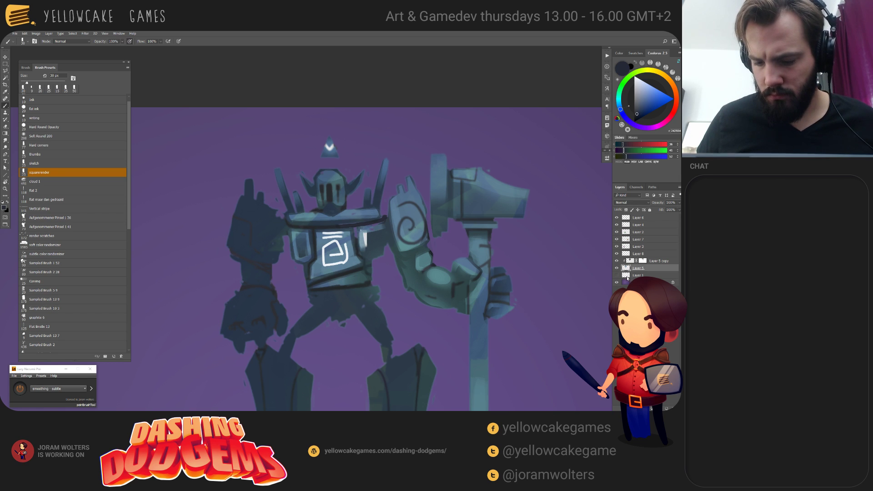
key(ctrl+z)
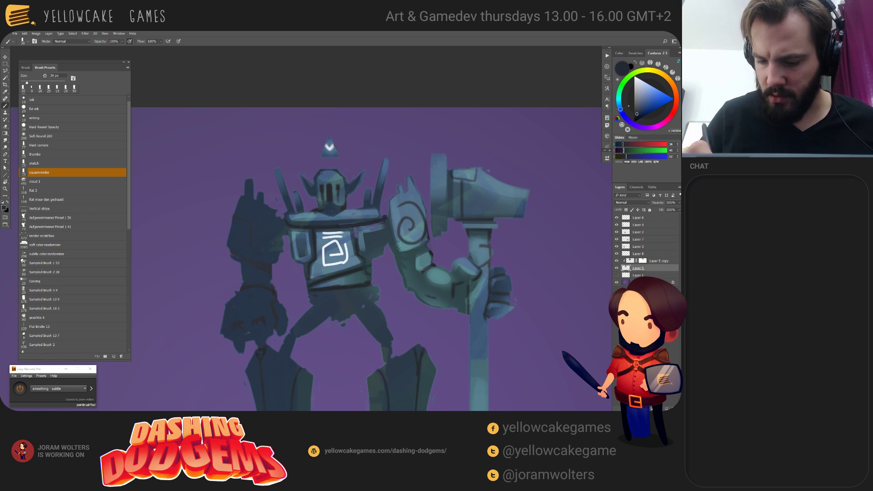
alt+click(373, 236)
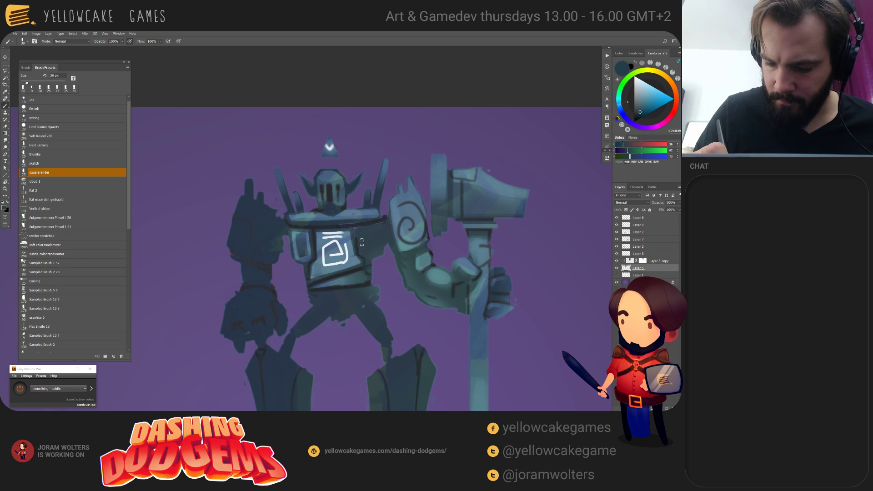
Step: Retouch the chest plate beside the hammer arm on Layer 5 with sampled blues while Layer 5 copy is hidden, and show the copy again
click(617, 261)
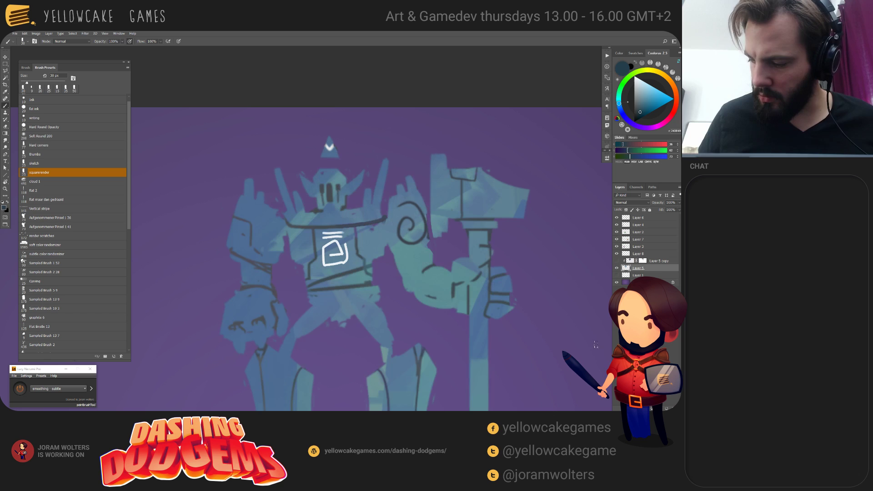
alt+click(378, 235)
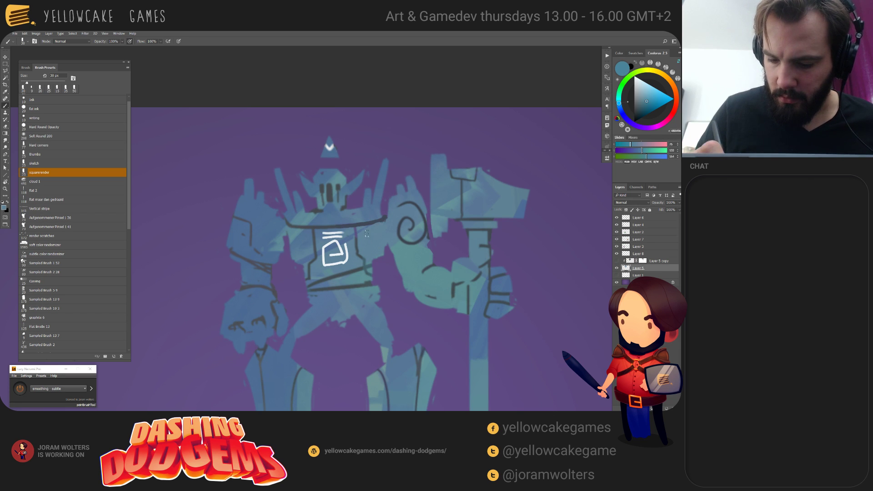
alt+click(357, 225)
mouse_move(381, 227)
mouse_down()
mouse_move(364, 228)
mouse_move(357, 246)
mouse_up()
key(ctrl+z)
key(bracketleft)
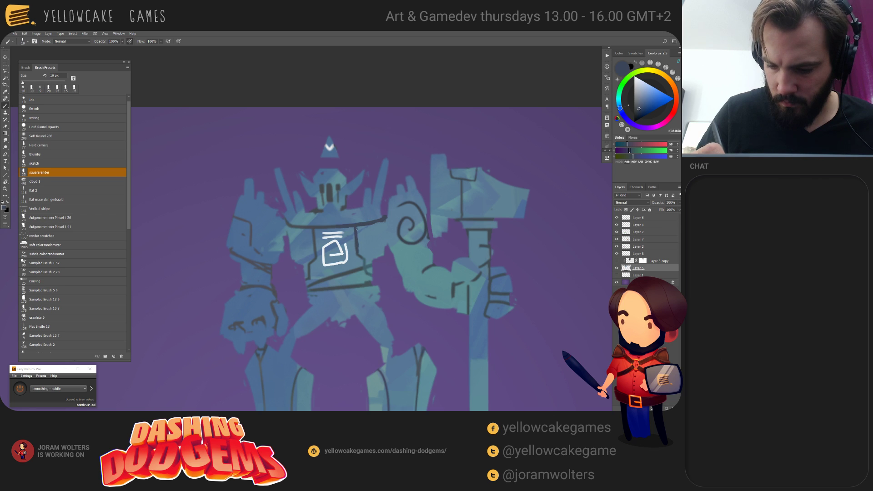
key(e)
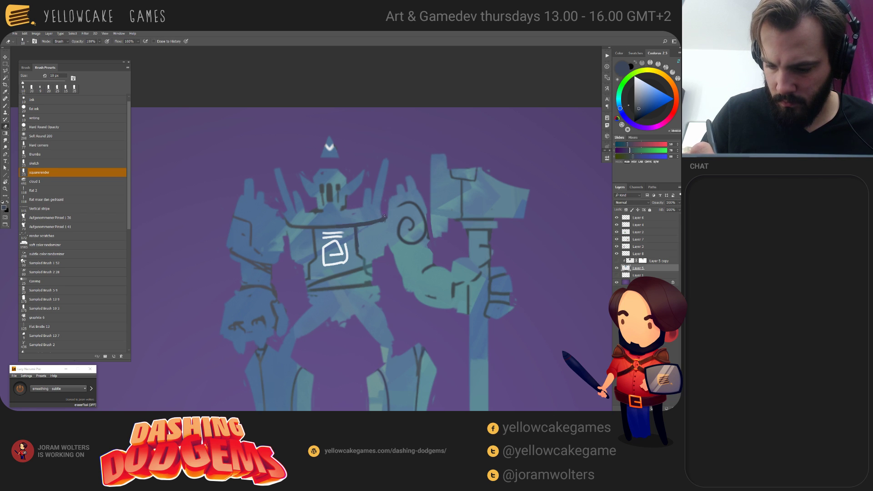
click(616, 261)
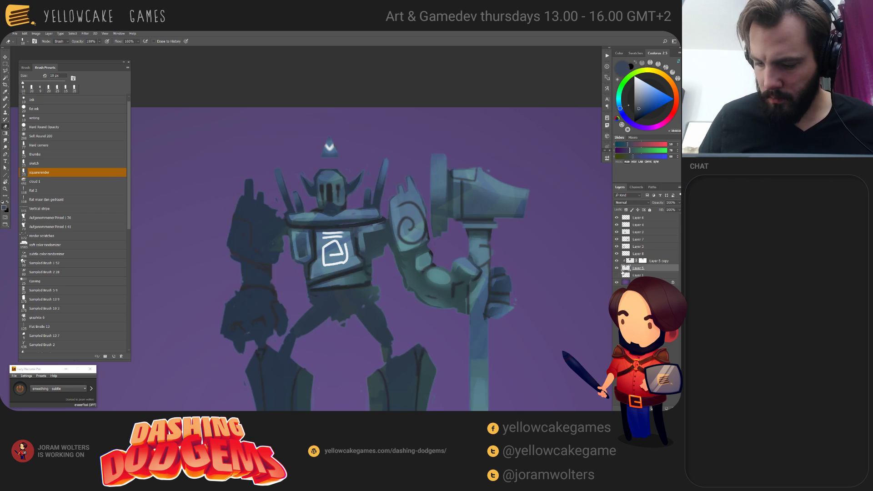
Step: Retouch the same chest plate on Layer 5 copy with sampled dark blues at 20 px while its mask is disabled, and enable the mask again
click(630, 261)
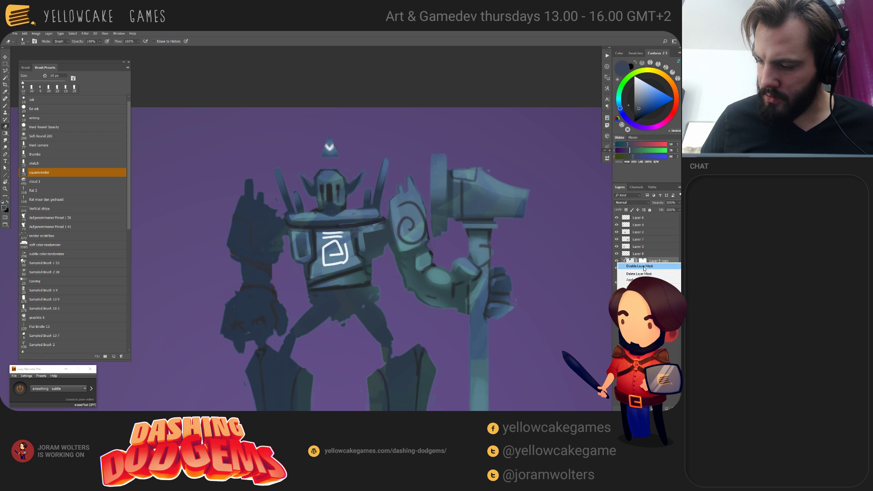
shift+click(643, 261)
key(b)
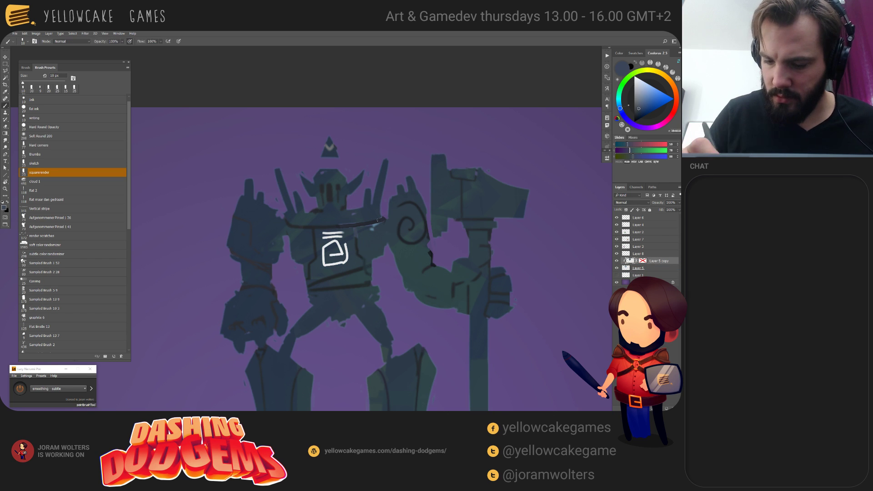
alt+click(375, 236)
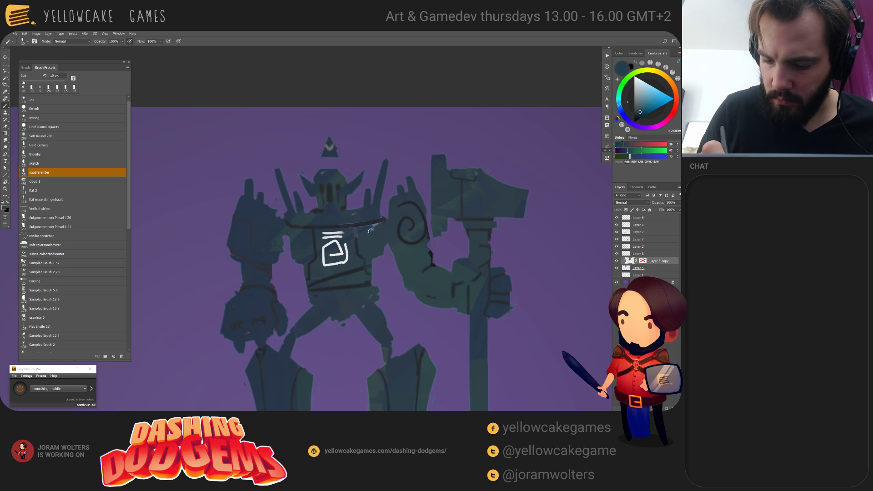
key(bracketright)
alt+click(356, 241)
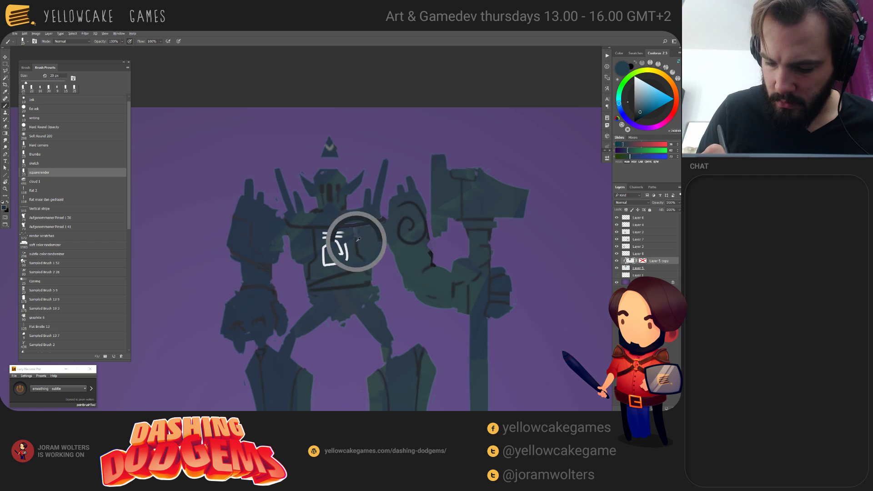
alt+click(359, 223)
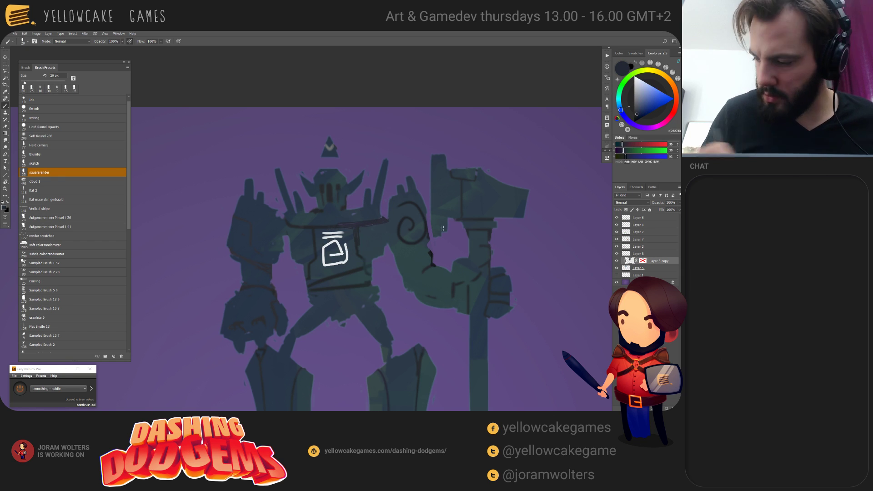
right_click(643, 261)
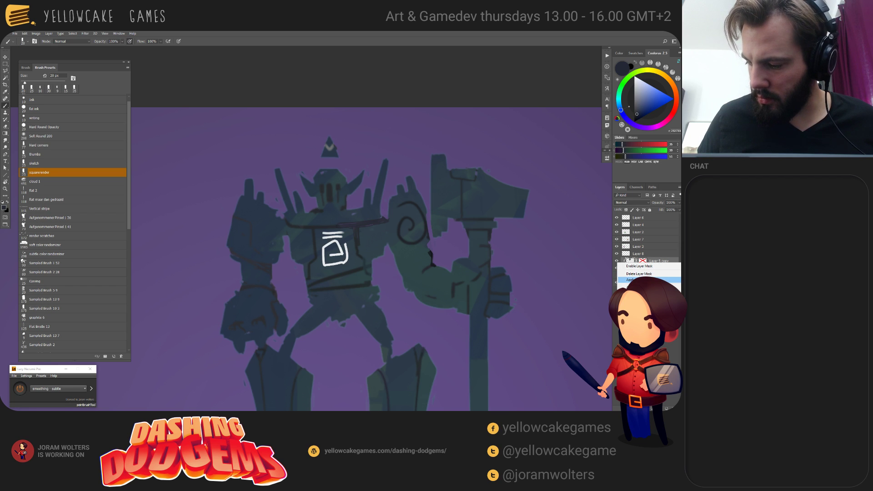
click(638, 266)
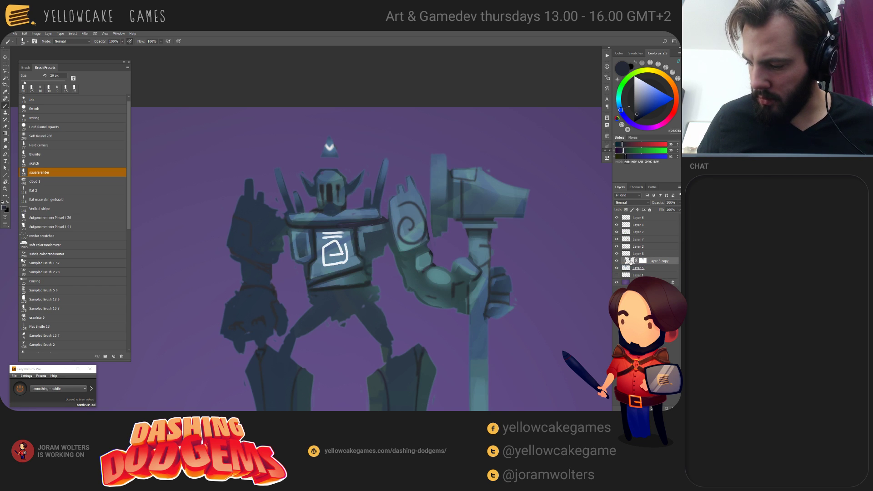
Step: Add a Hue/Saturation adjustment with strongly lowered lightness and place it directly below Layer 5 copy, clipped to the giant's base layer
drag(406, 301, 396, 284)
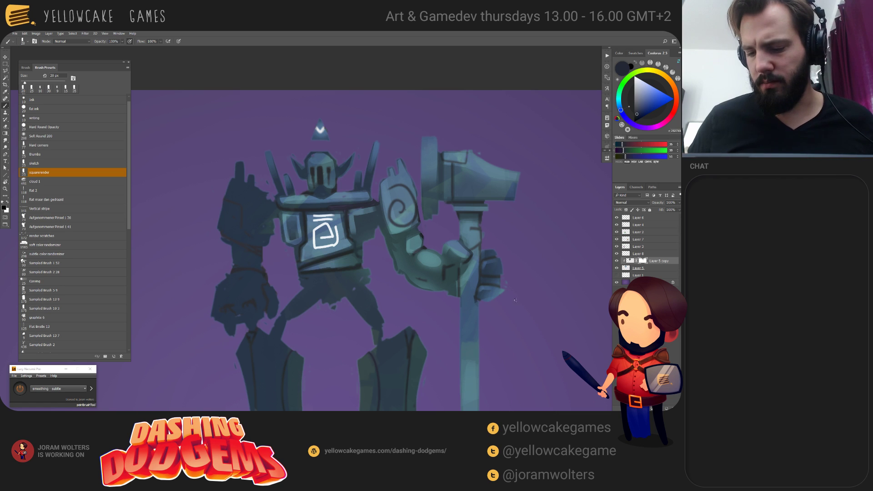
drag(515, 300, 526, 287)
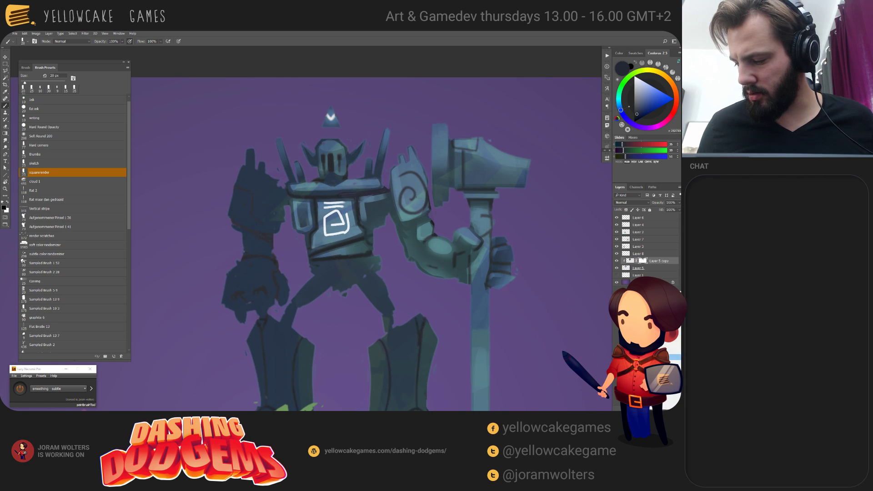
click(668, 346)
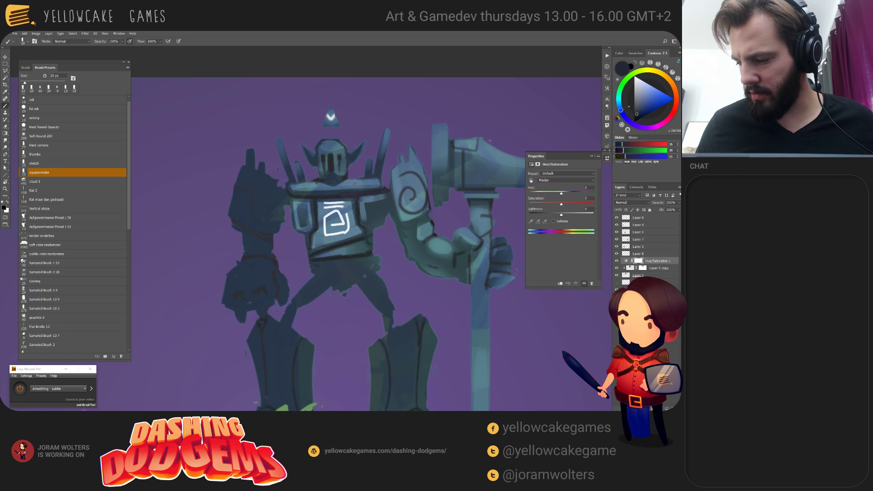
click(546, 215)
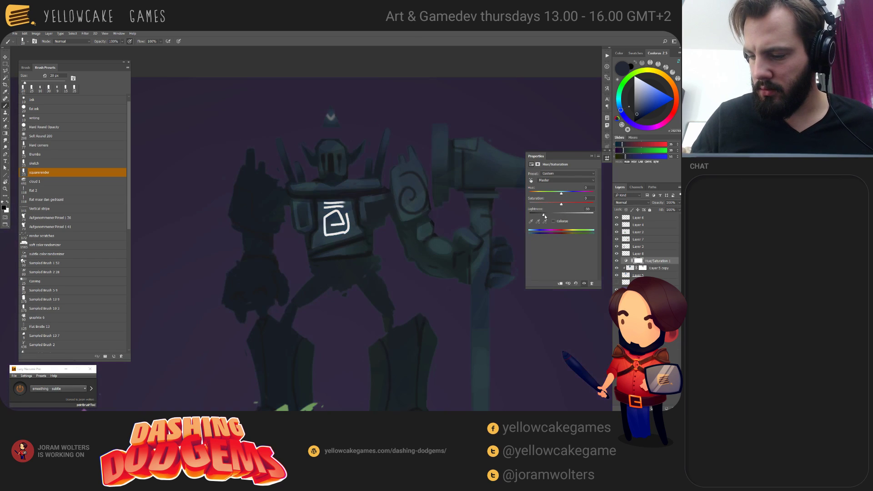
drag(655, 262, 655, 272)
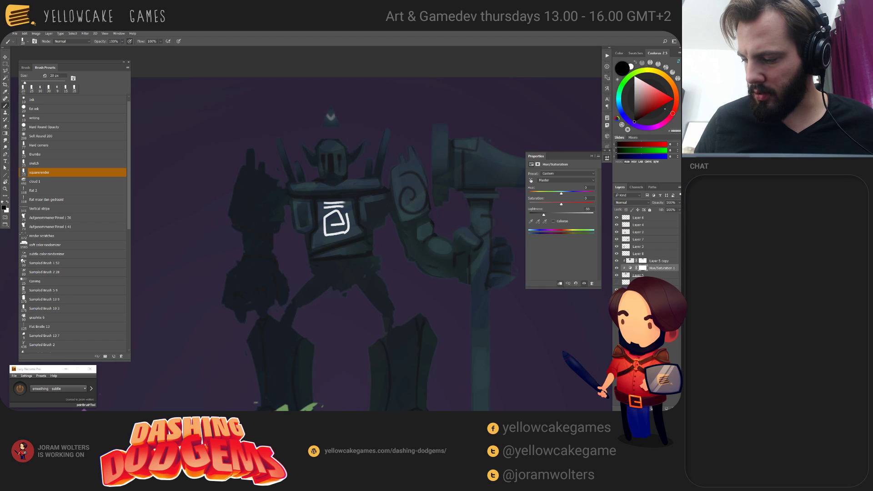
Step: Transfer Layer 5 copy's mask to the Hue/Saturation adjustment, hide Layer 5 copy and make the transferred mask active
click(632, 261)
click(616, 261)
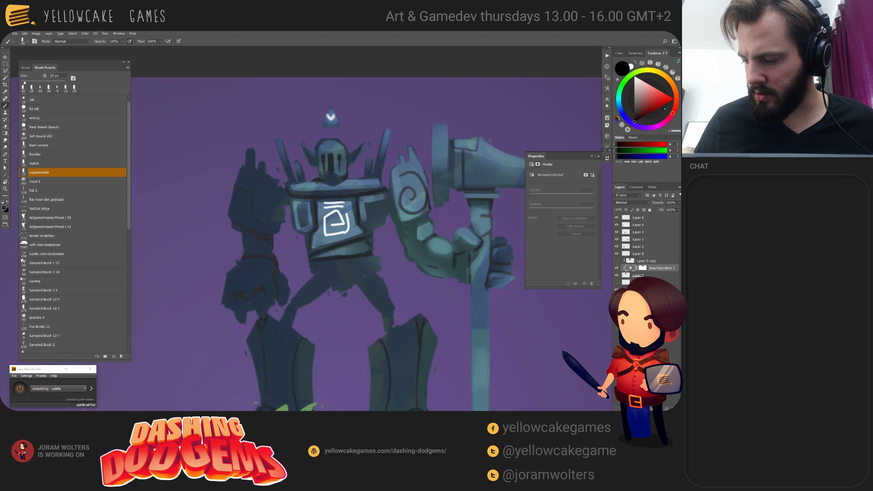
click(643, 268)
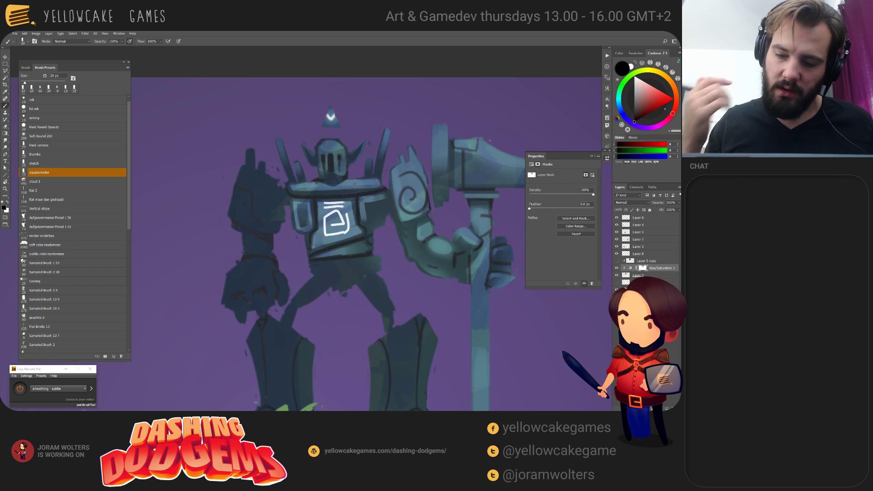
Step: Paint light in black on the adjustment's mask over the chest plate beside the hammer arm at 25 px, undoing the last stroke
drag(441, 313, 403, 312)
key(bracketright)
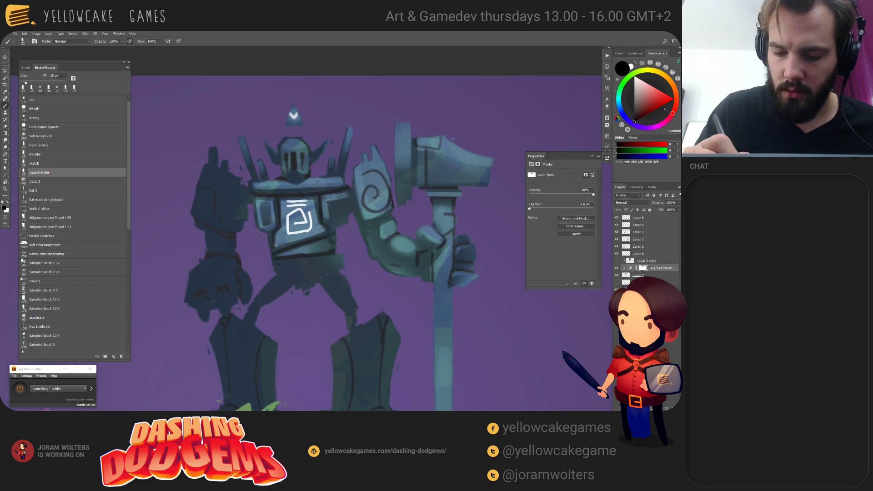
mouse_move(330, 216)
mouse_down()
mouse_move(328, 201)
mouse_move(346, 210)
mouse_move(349, 196)
mouse_up()
key(ctrl+z)
Step: Refine the shadow in white on the chest plate beside the hammer arm, reducing the brush from 30 to 20 px
key(x)
key(bracketright)
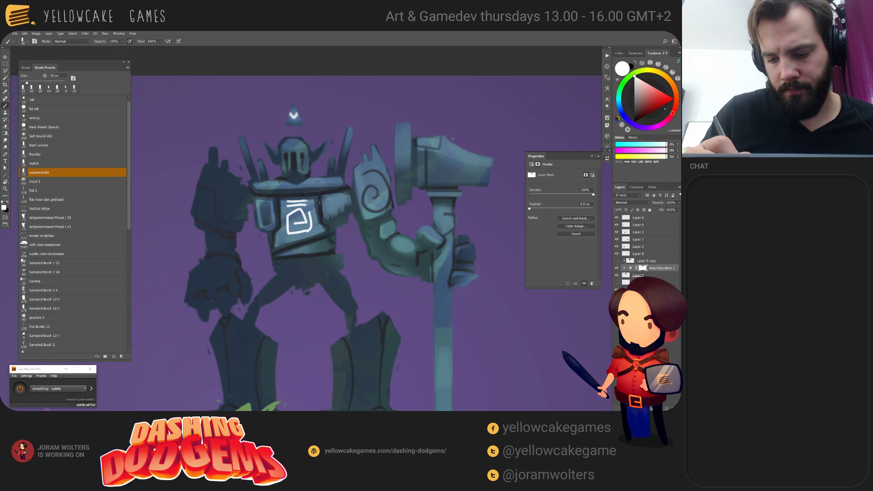
key(x)
key(bracketleft)
key(bracketleft)
drag(321, 200, 324, 224)
key(ctrl+z)
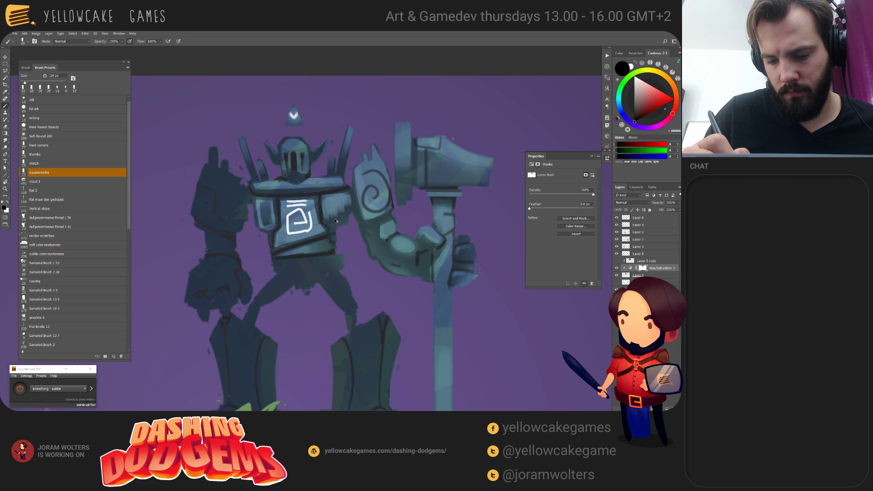
key(x)
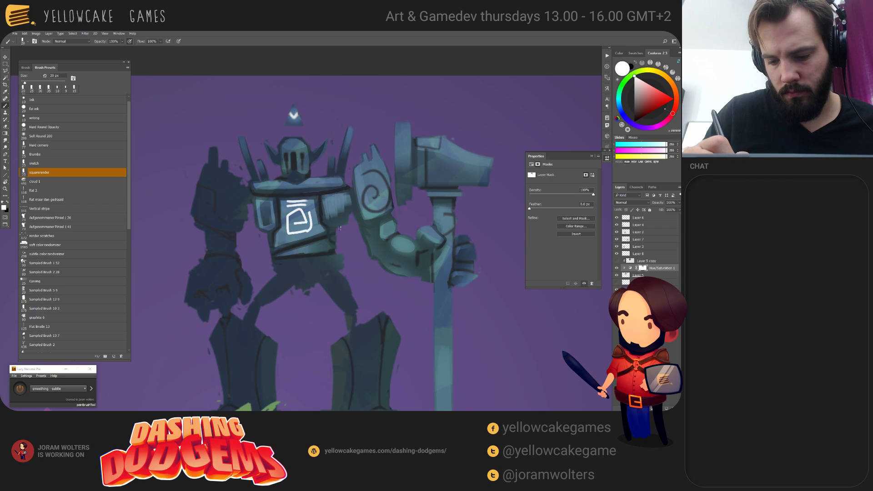
mouse_move(321, 210)
mouse_down()
mouse_move(323, 194)
mouse_move(342, 193)
mouse_up()
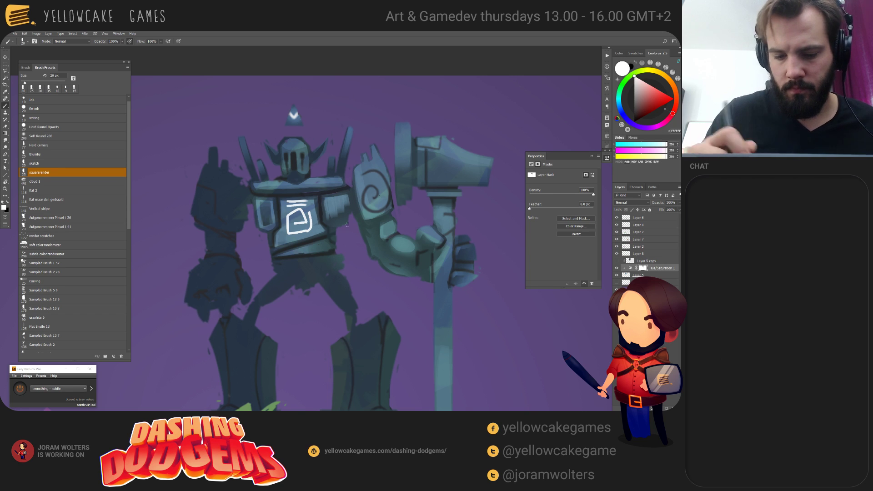
Step: Paint light in black over the chest plate on the side away from the hammer, enlarging the brush to 45 px
drag(409, 292, 472, 295)
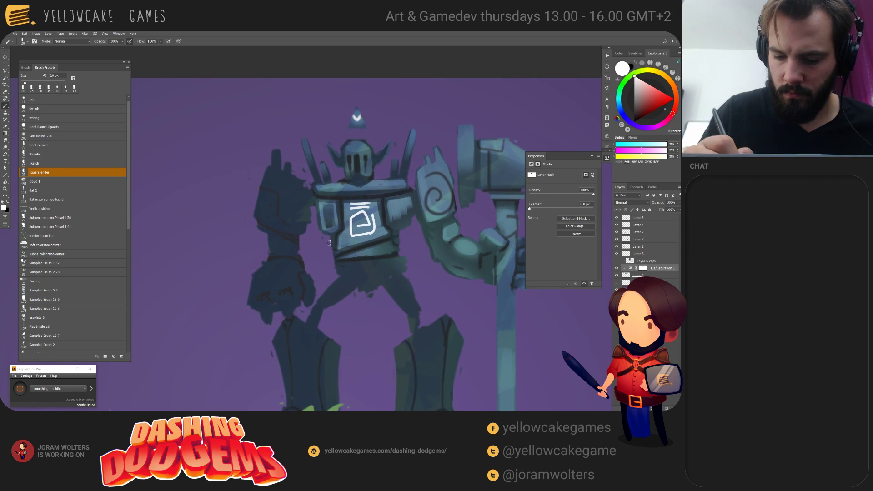
key(x)
key(x)
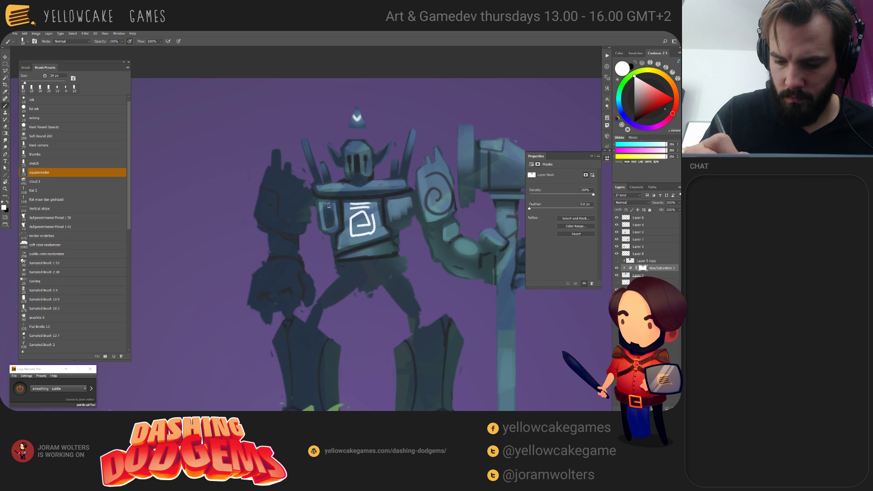
key(x)
key(bracketright)
key(bracketright)
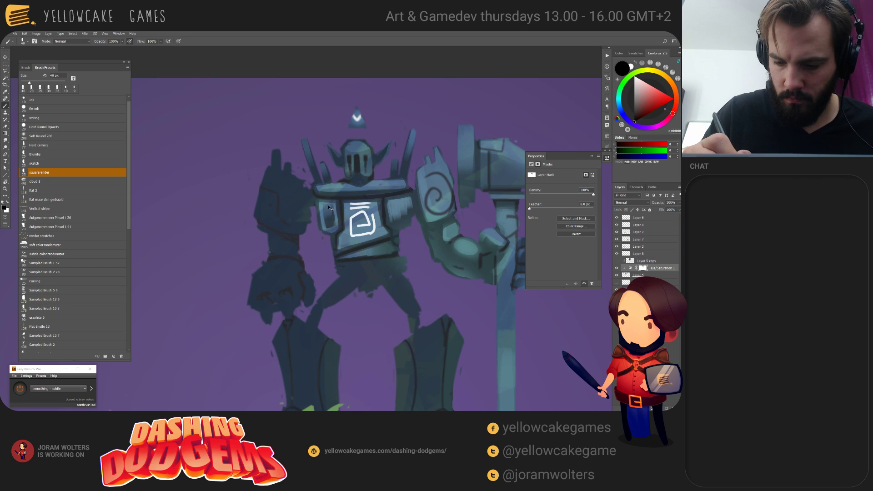
key(ctrl+z)
key(bracketright)
drag(327, 205, 325, 215)
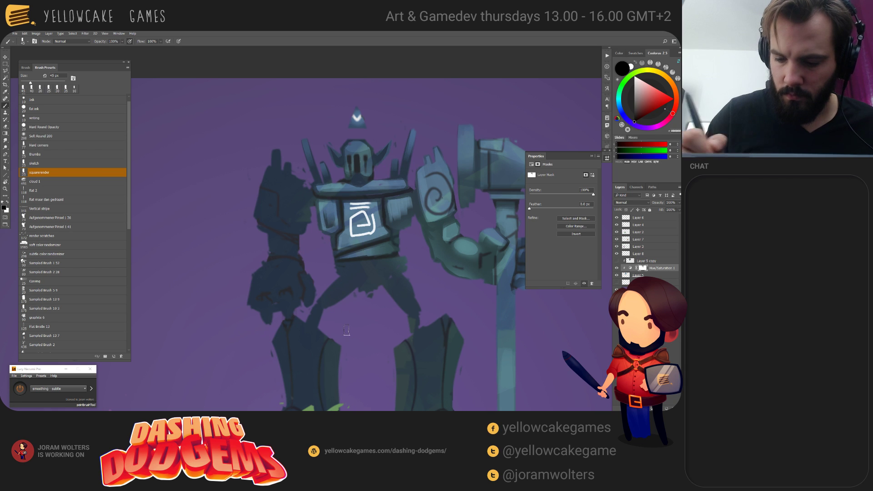
Step: Paint light in black on the adjustment's mask over the chest plate beside the hammer arm, enlarging the brush to 70 px
drag(445, 332, 443, 335)
key(bracketright)
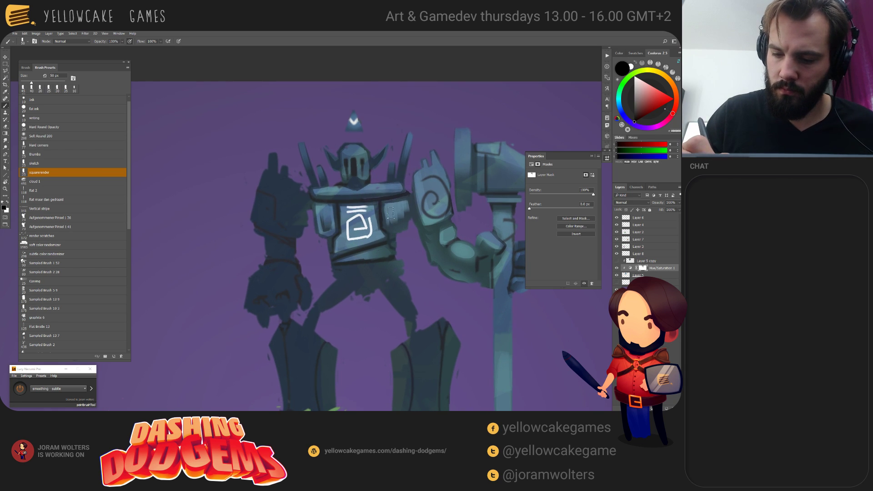
key(bracketright)
key(bracketright)
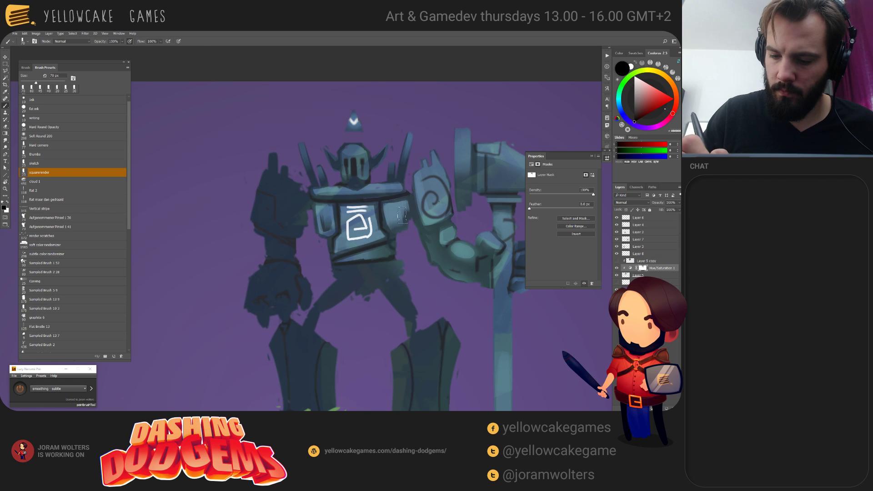
Step: Paint shadow in white on the torso's side below the chest plate next to the hammer arm, using a larger brush
key(x)
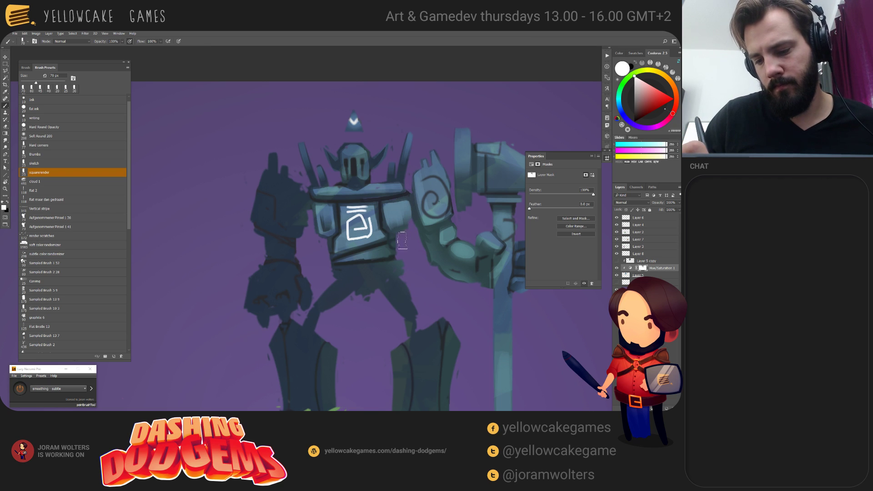
key(bracketright)
key(bracketright)
key(bracketright)
key(bracketright)
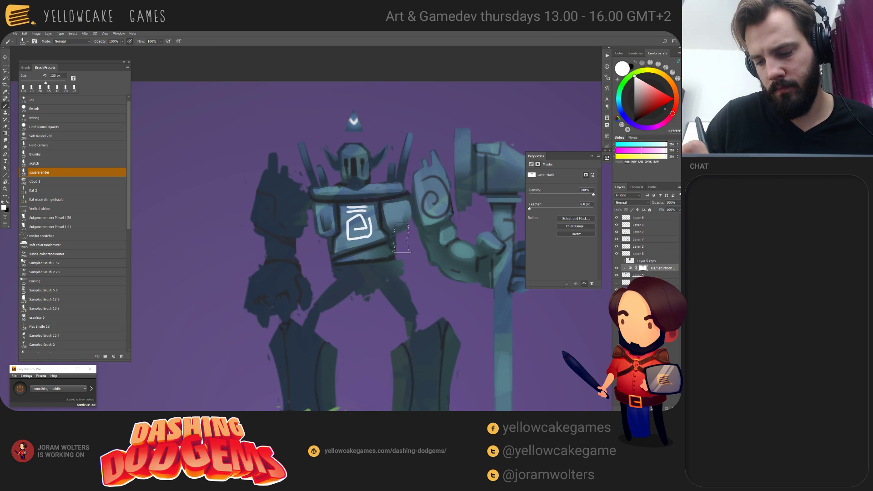
key(bracketright)
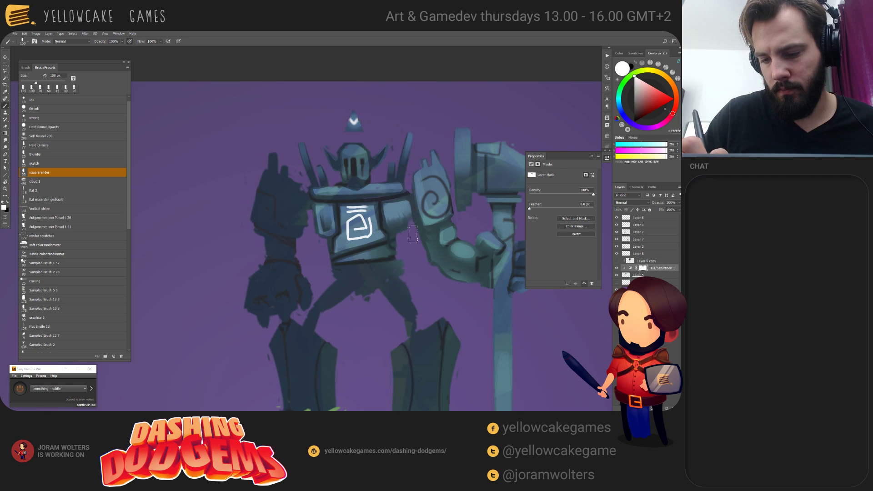
Step: Refine the outer edge of the chest plate beside the hammer arm in black and white at 20 px
key(x)
key(bracketleft)
key(bracketleft)
key(bracketleft)
key(bracketleft)
key(bracketleft)
key(bracketleft)
key(bracketleft)
key(bracketleft)
key(bracketleft)
key(bracketleft)
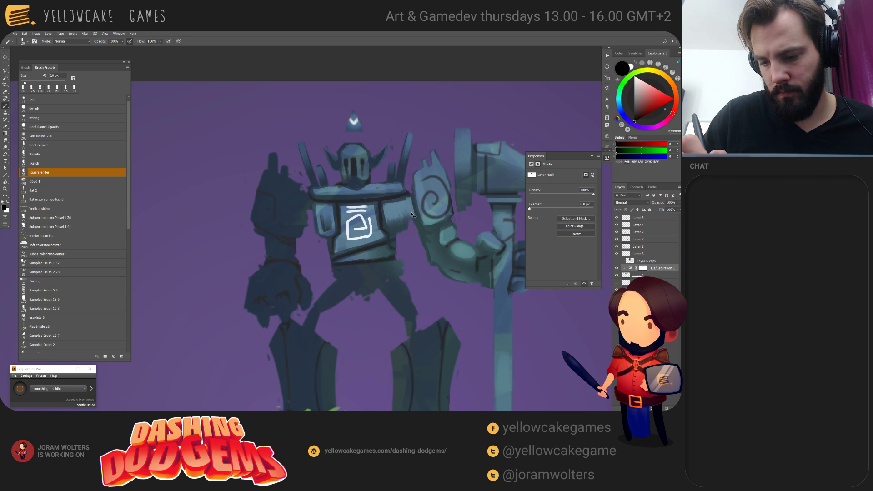
key(x)
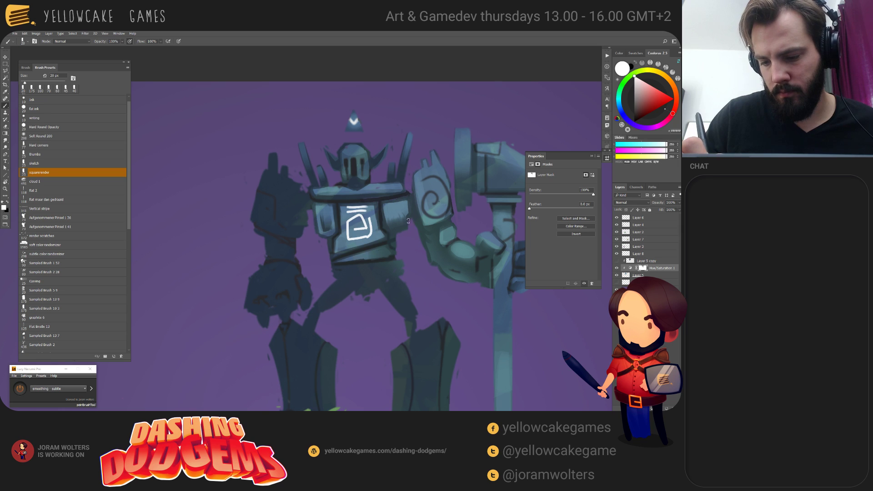
drag(339, 272, 345, 213)
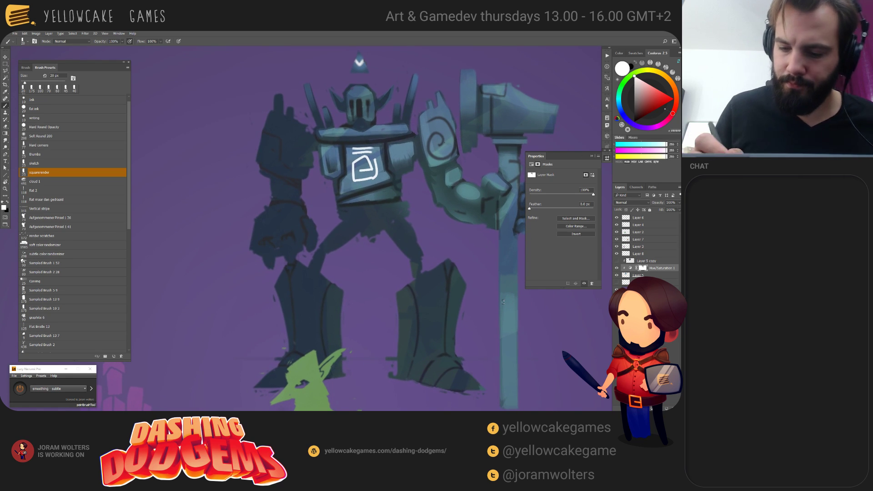
Step: Paint light in black along the giant's waist bands on the mask at 25 px
key(x)
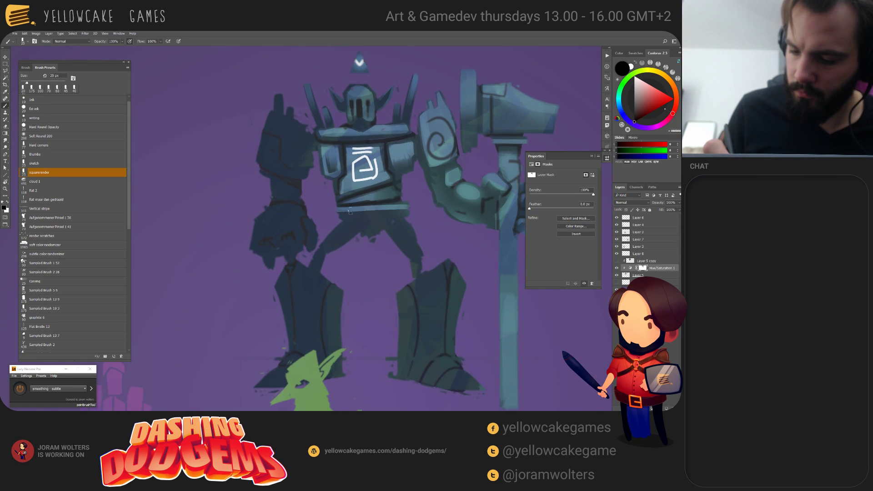
key(bracketright)
key(bracketright)
key(bracketright)
mouse_move(358, 209)
mouse_down()
mouse_move(340, 216)
mouse_move(403, 222)
mouse_up()
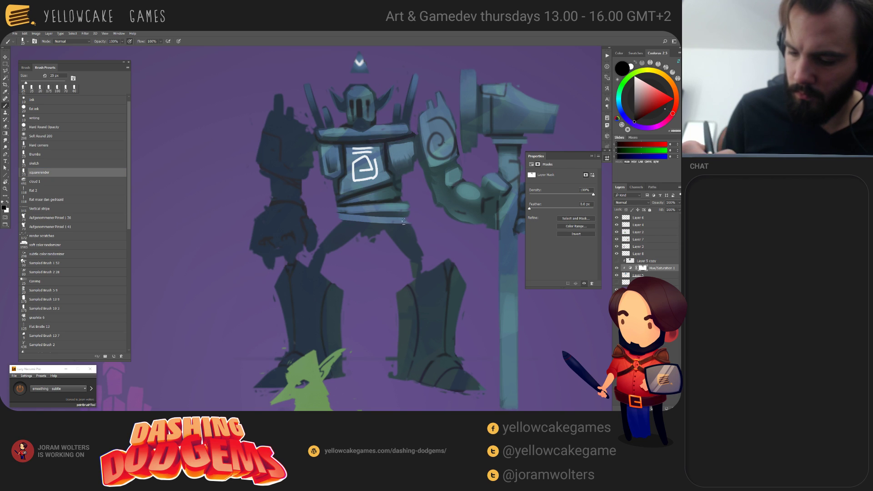
Step: Turn off the brush's Shape Dynamics and paint shadow in white over the waist bands, enlarging the brush to 100 px
key(x)
key(bracketright)
key(bracketright)
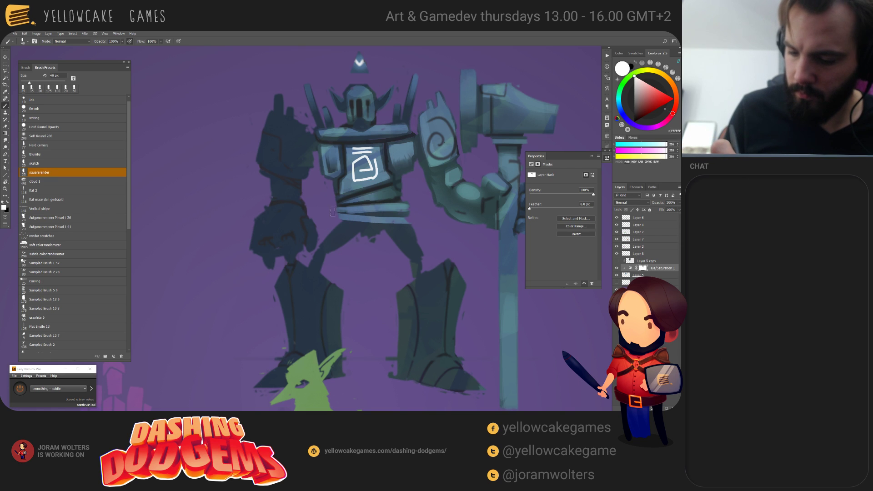
key(bracketright)
key(bracketright)
key(bracketright)
key(bracketright)
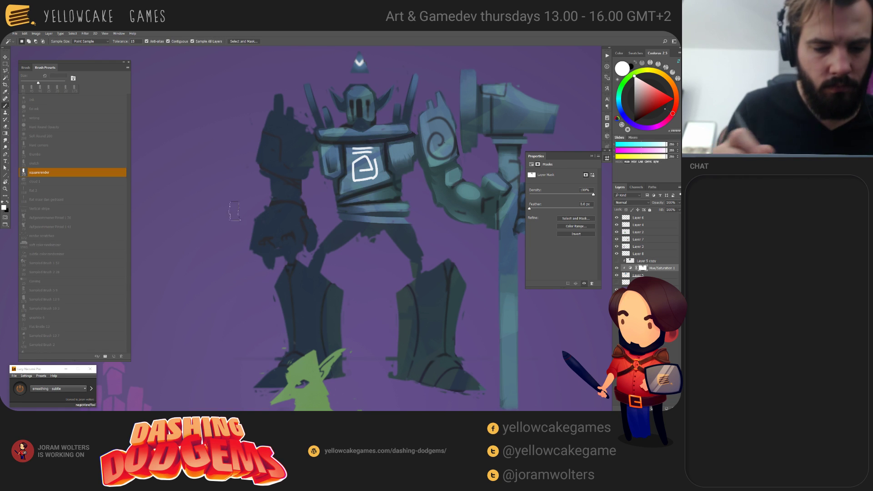
click(25, 68)
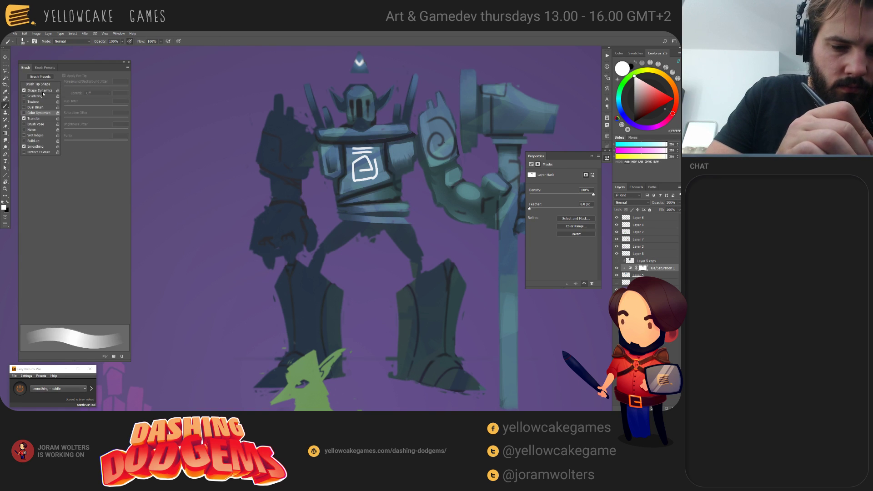
click(24, 91)
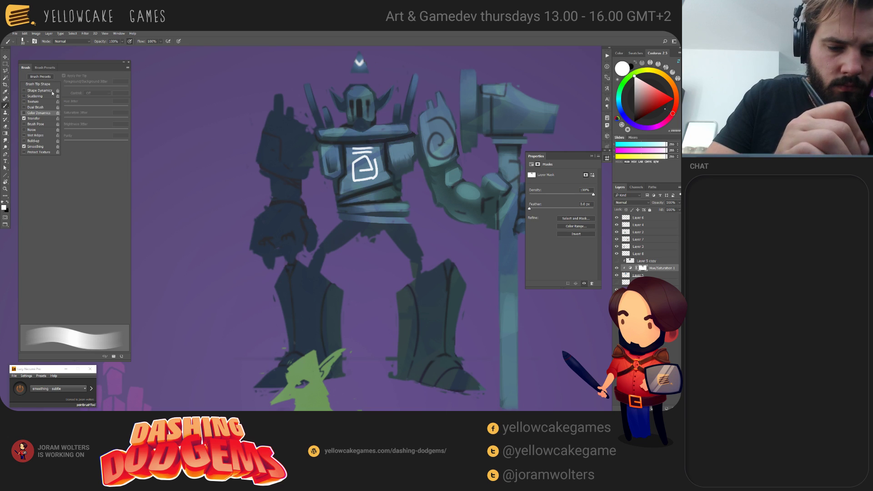
click(45, 67)
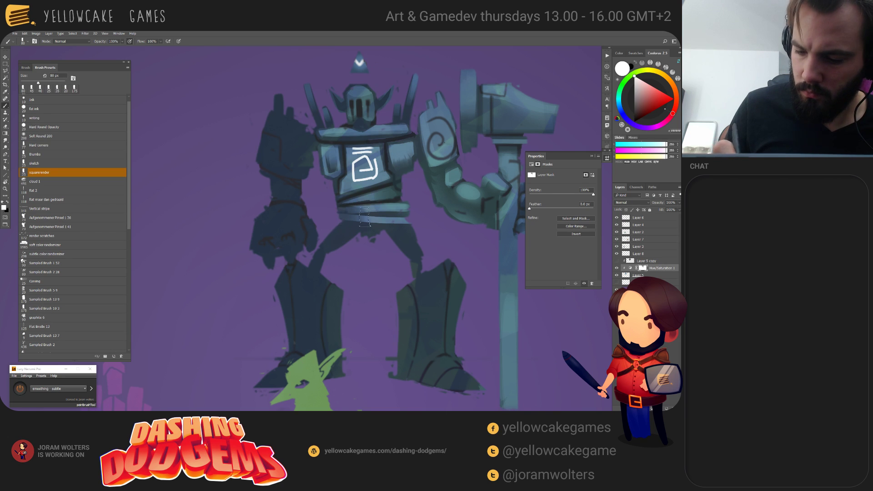
key(bracketright)
key(bracketright)
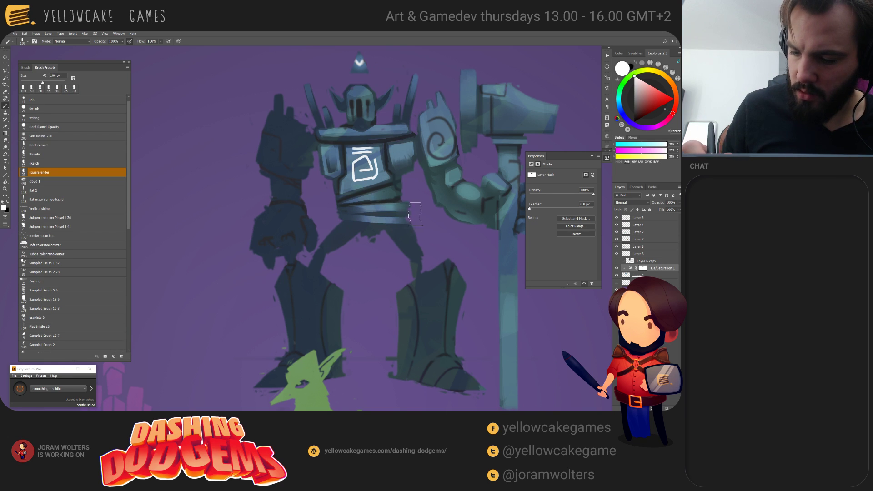
Step: Restore light in black along the upper waist band, reducing the brush to 15 px
key(x)
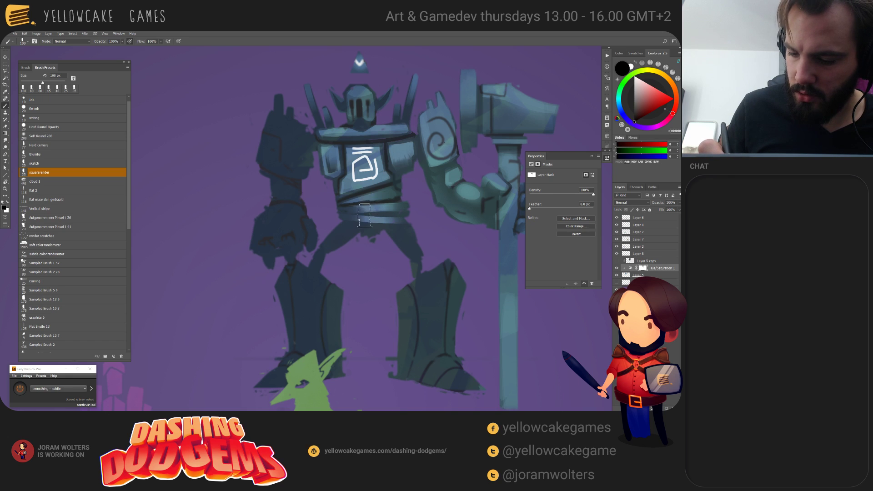
key(bracketleft)
key(bracketleft)
key(bracketleft)
key(bracketleft)
key(bracketleft)
key(bracketleft)
key(bracketleft)
key(bracketleft)
key(bracketleft)
key(bracketleft)
key(bracketleft)
key(bracketleft)
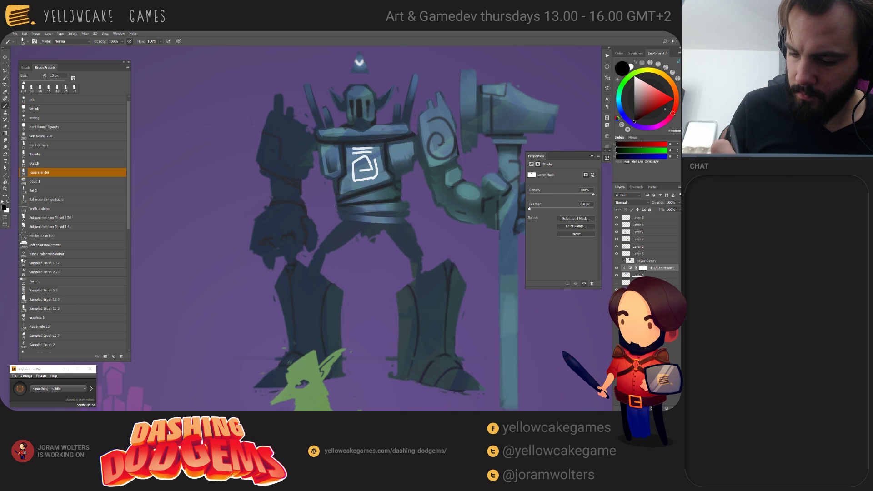
mouse_move(338, 204)
mouse_down()
mouse_move(406, 200)
mouse_move(337, 203)
mouse_move(383, 202)
mouse_move(359, 211)
mouse_move(396, 212)
mouse_up()
Step: Refine the shadows between the waist bands in white, reducing the brush from 15 to 8 px
key(x)
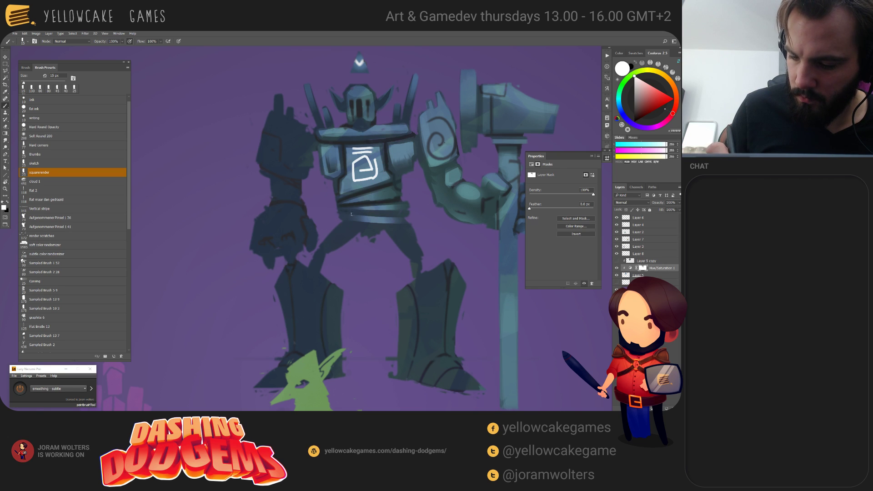
drag(368, 224, 384, 226)
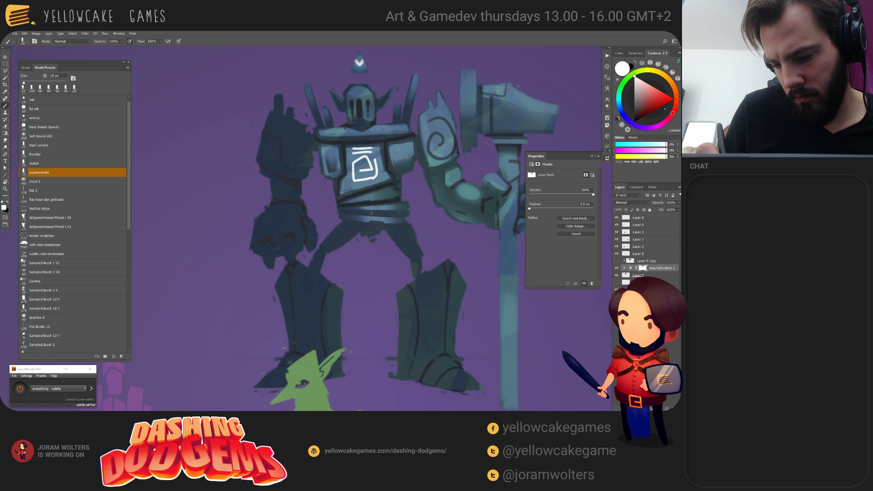
key(r)
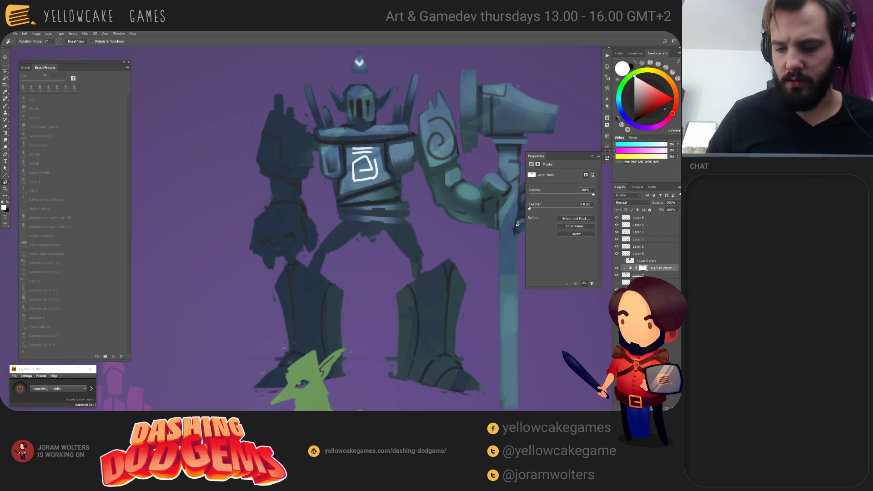
click(366, 199)
key(b)
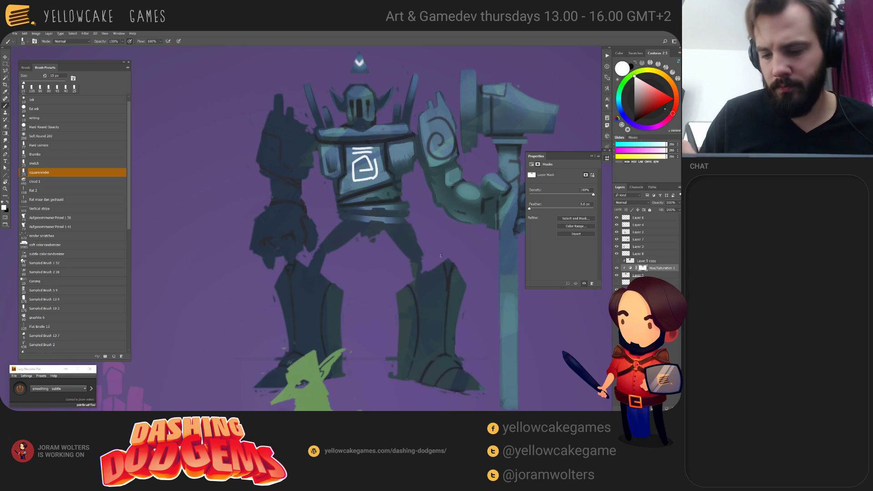
key(bracketleft)
key(bracketleft)
key(bracketleft)
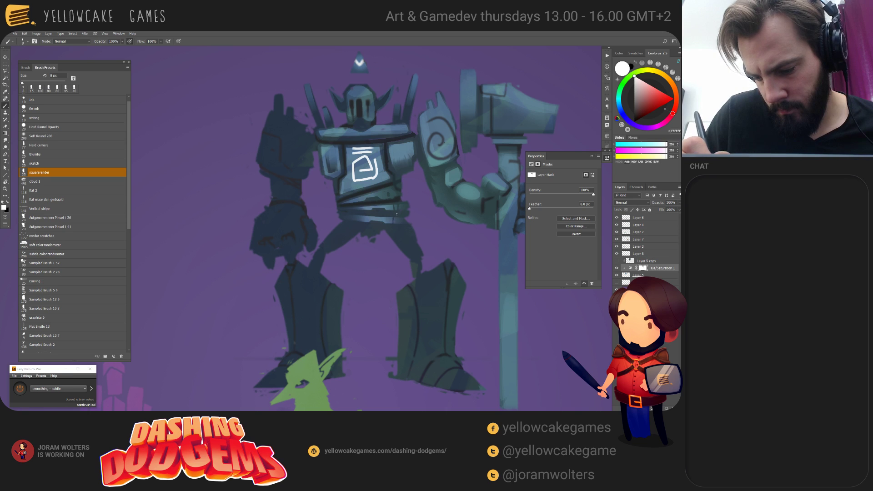
Step: Add fine light and shadow strokes where the waist bands meet the torso, alternating black and white at 8 px
drag(410, 224, 378, 274)
key(x)
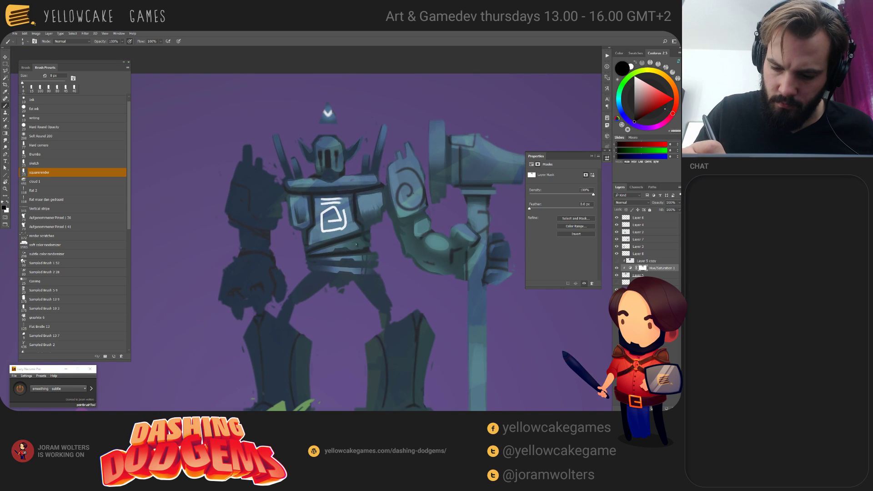
key(r)
drag(374, 276, 445, 221)
key(x)
key(b)
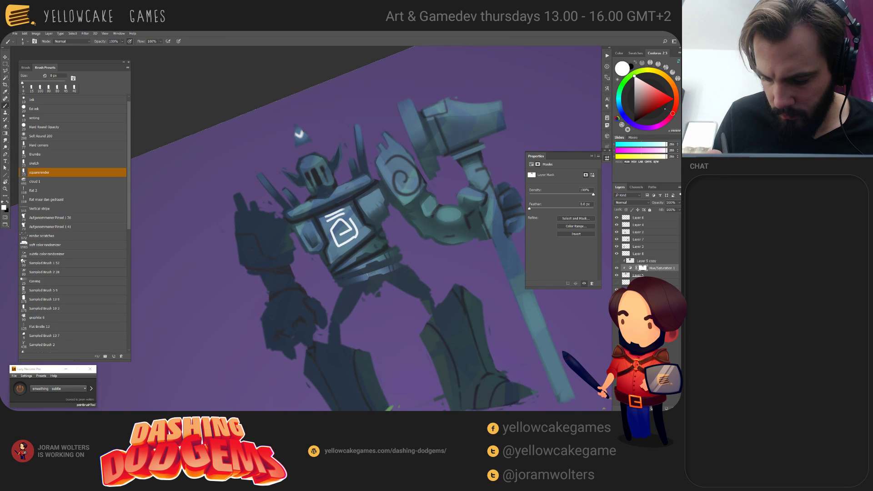
key(x)
drag(373, 272, 366, 273)
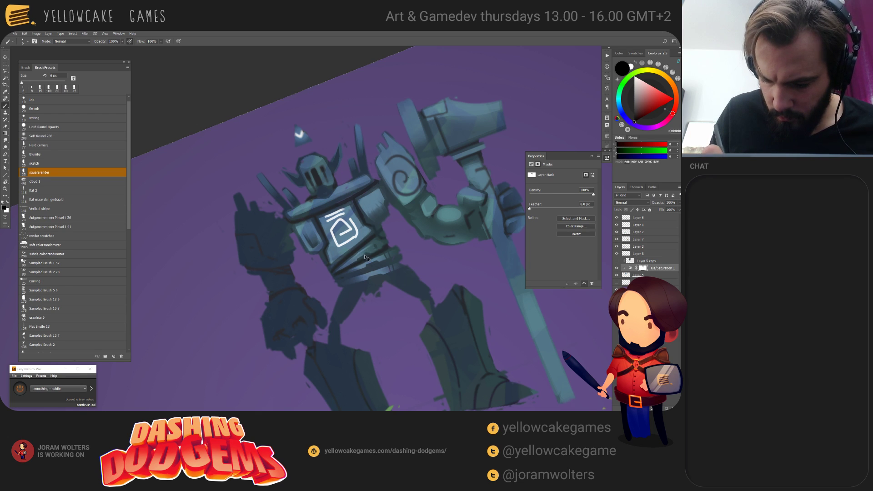
Step: Paint light in black on the spikes behind both shoulders at 8 px
key(r)
drag(498, 306, 476, 364)
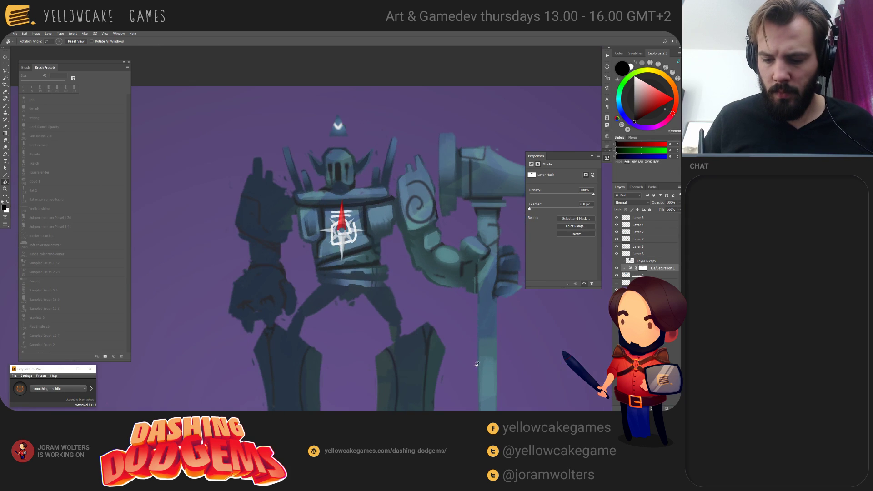
drag(467, 325, 460, 341)
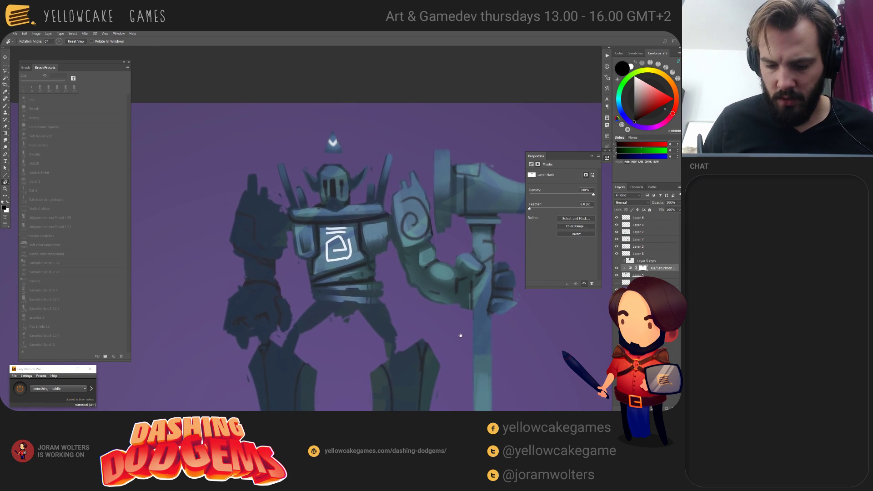
key(b)
drag(370, 279, 348, 314)
drag(271, 231, 257, 205)
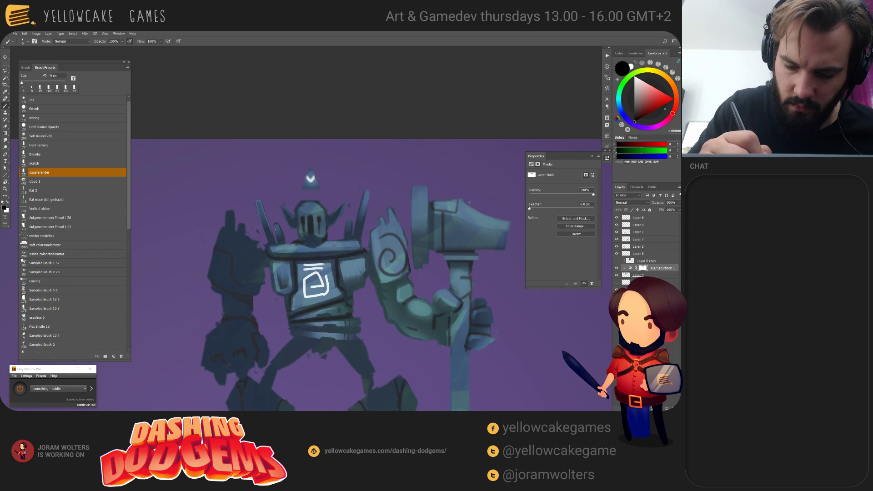
drag(279, 225, 285, 243)
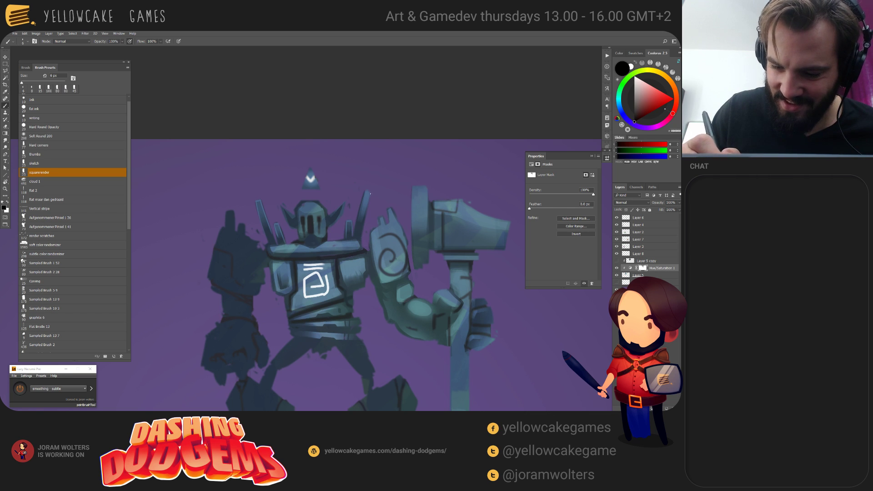
drag(363, 202, 358, 223)
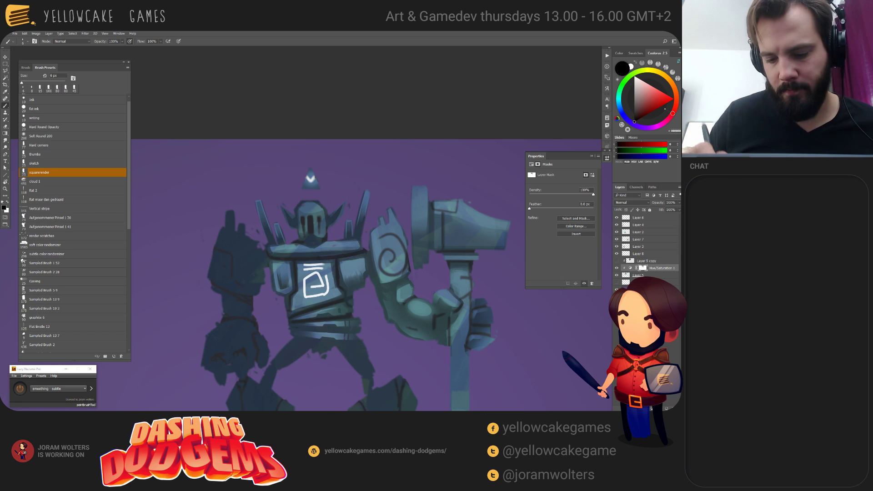
Step: Select the giant's base layer and erase the rough edge below the waist between the thighs
drag(427, 333, 417, 260)
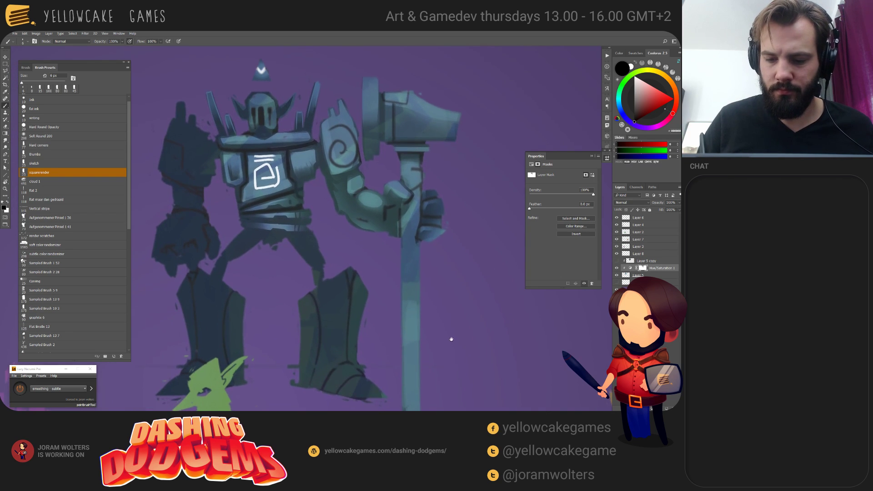
drag(451, 339, 475, 335)
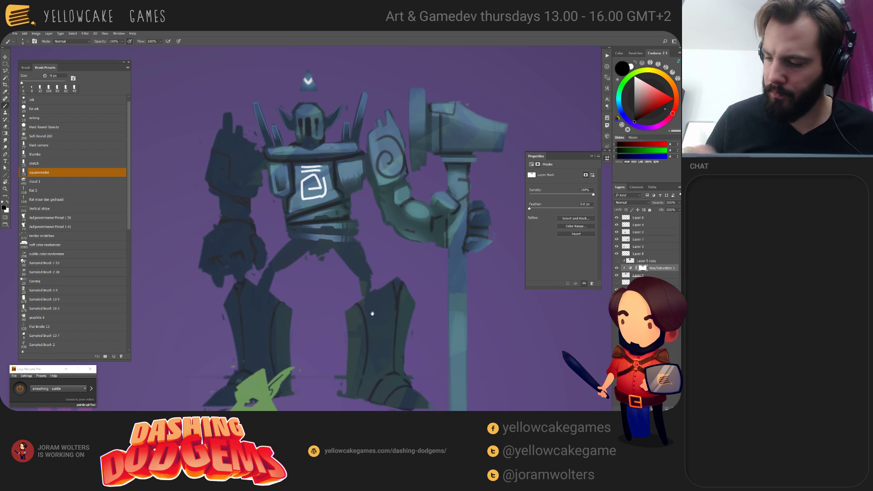
click(626, 276)
key(e)
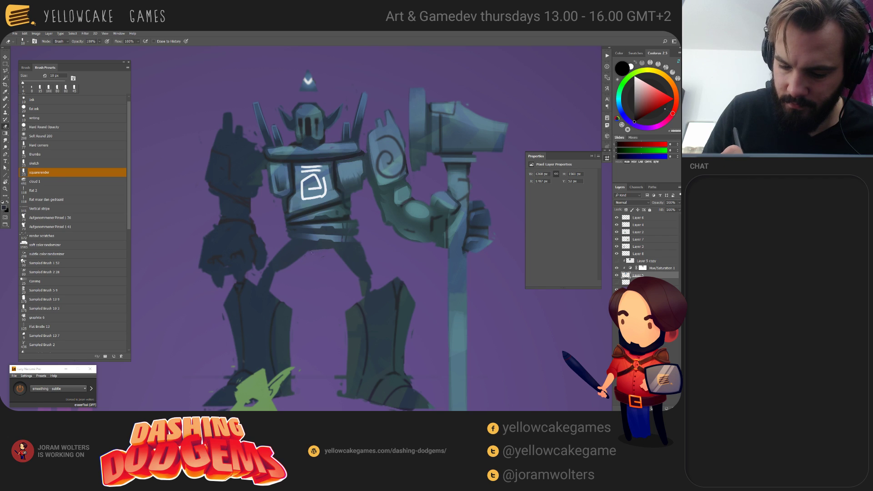
drag(312, 253, 311, 257)
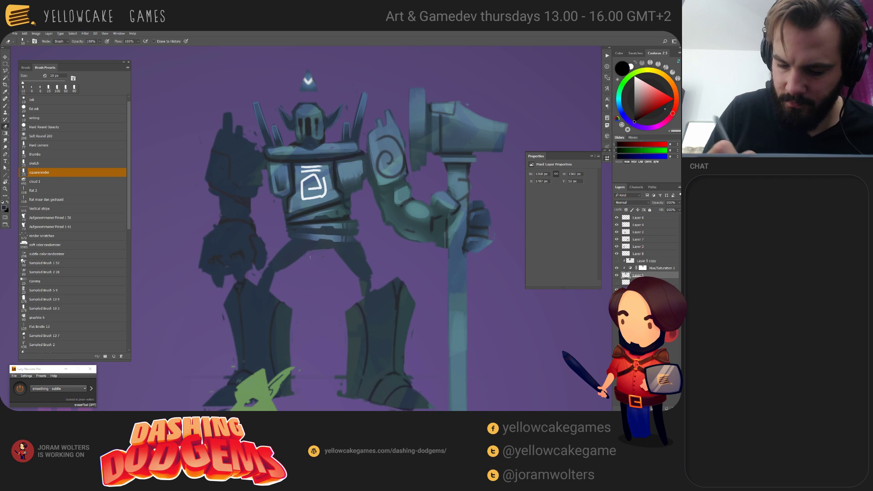
Step: Erase on the Hue/Saturation mask along both thighs to bring in light, redoing the first stroke with the eraser enlarged to 35 px
click(644, 268)
key(x)
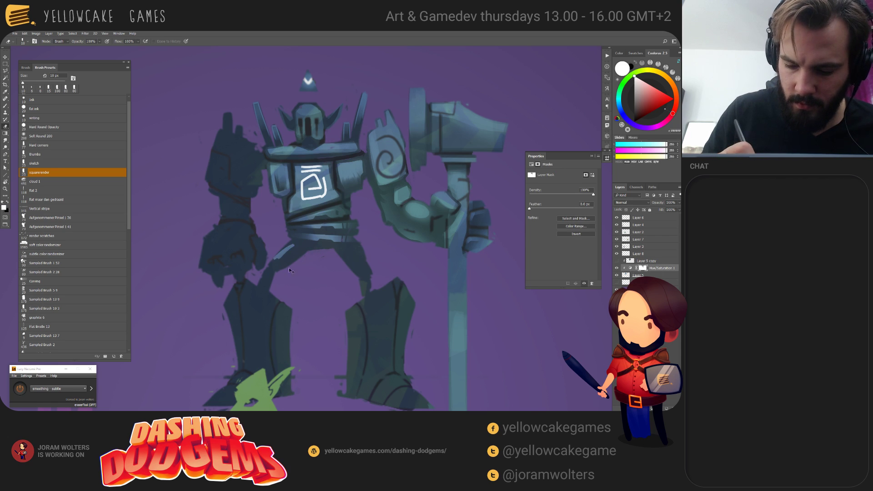
key(ctrl+z)
key(])
key(])
key(])
key(])
key(])
drag(292, 247, 274, 260)
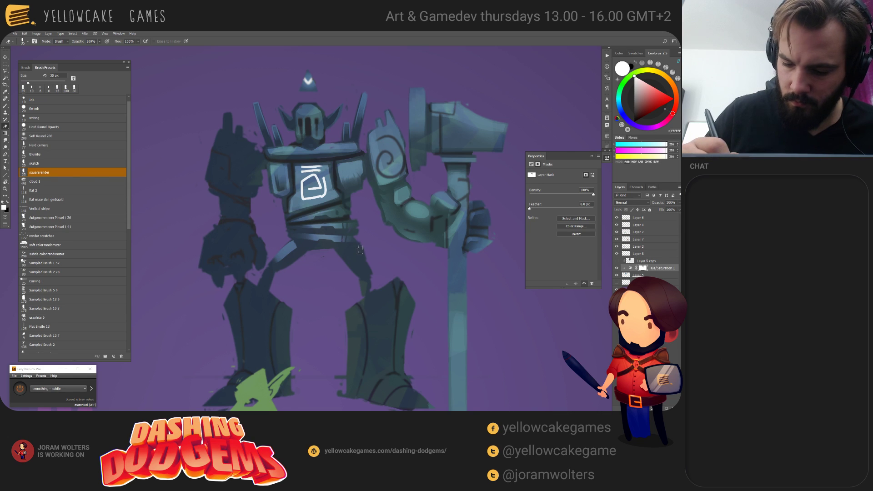
mouse_move(370, 275)
mouse_down()
mouse_move(360, 271)
mouse_move(368, 293)
mouse_up()
Step: Draw a polygonal lasso selection around both armoured lower legs, following the pointed knee tops and keeping clear of the thighs
scroll(299, 327, down, 3)
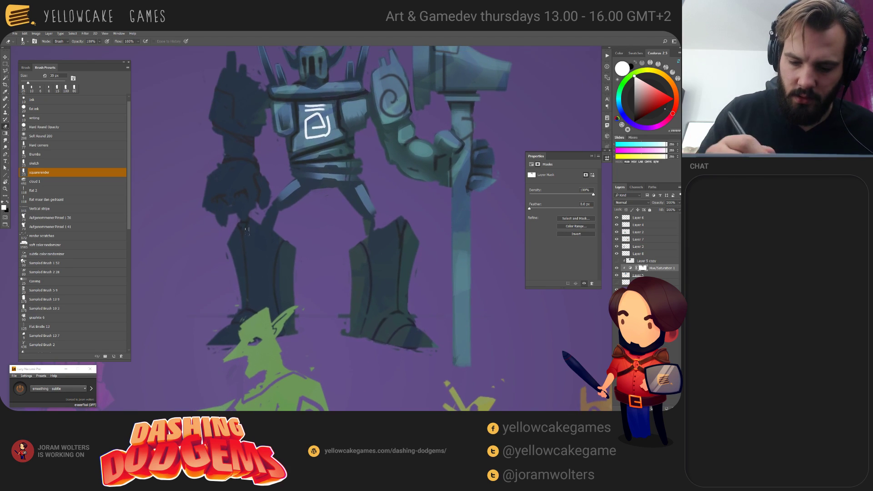
key(l)
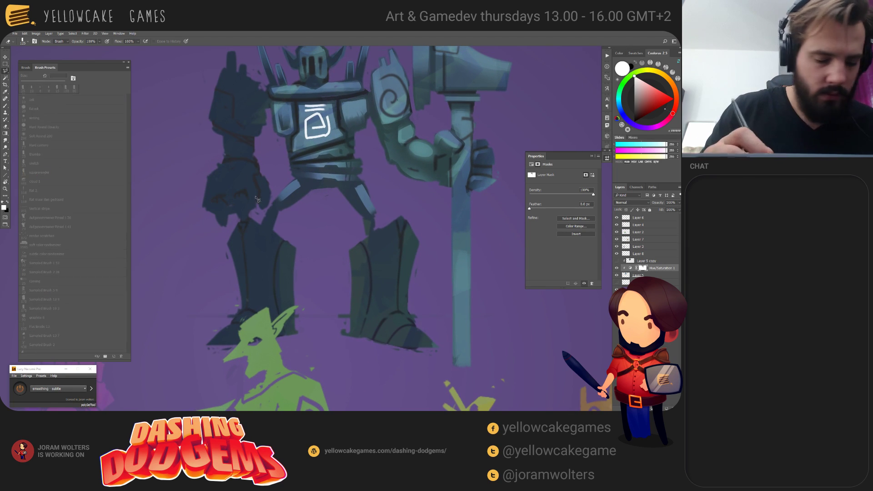
click(209, 251)
click(245, 214)
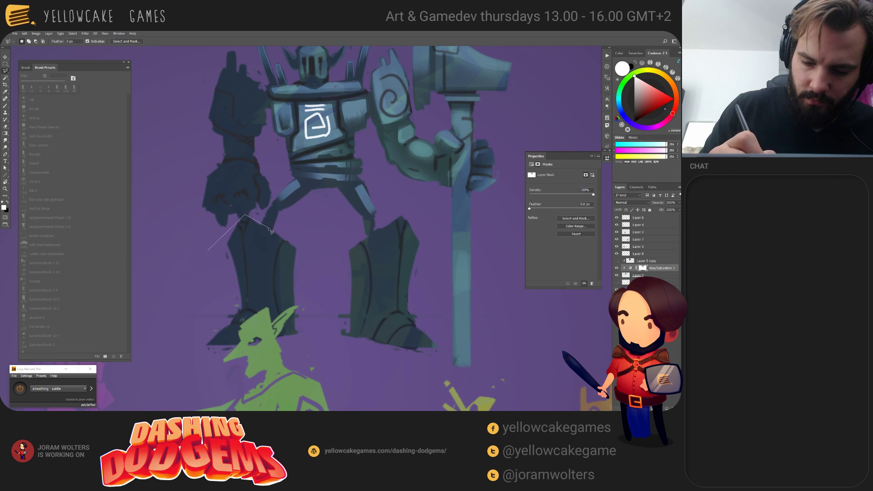
click(307, 251)
click(348, 251)
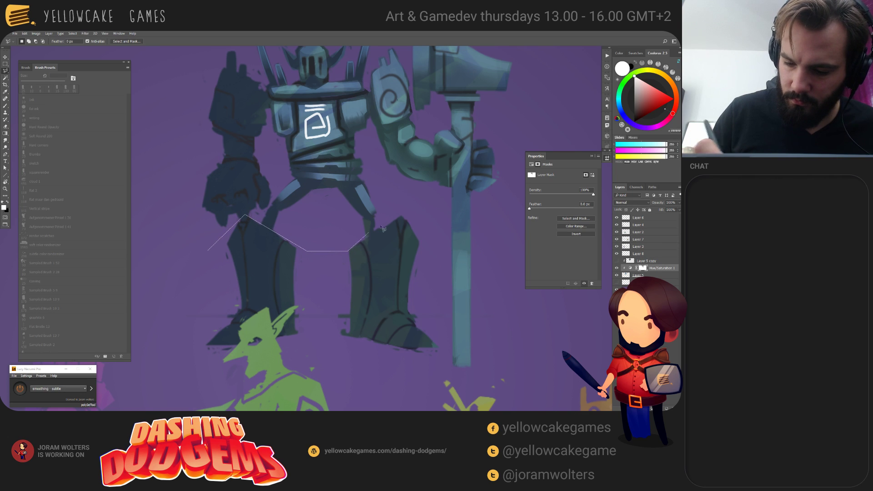
click(406, 211)
click(440, 235)
click(449, 365)
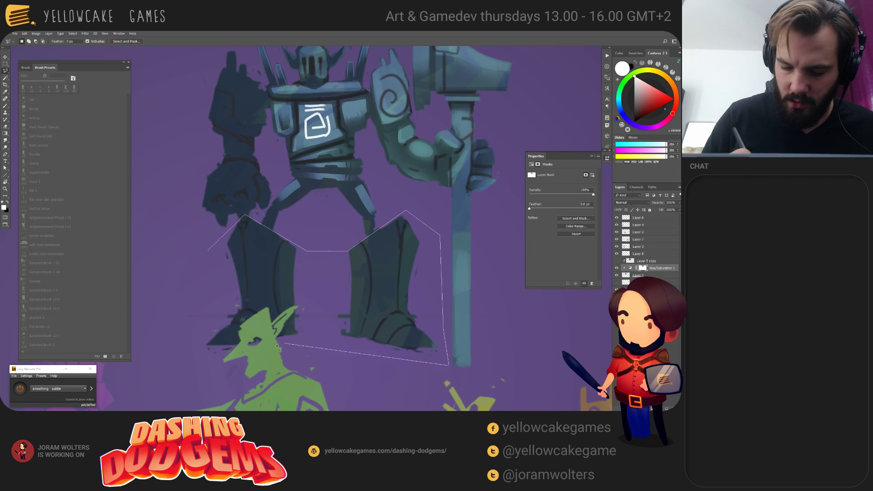
click(179, 383)
click(172, 298)
click(208, 251)
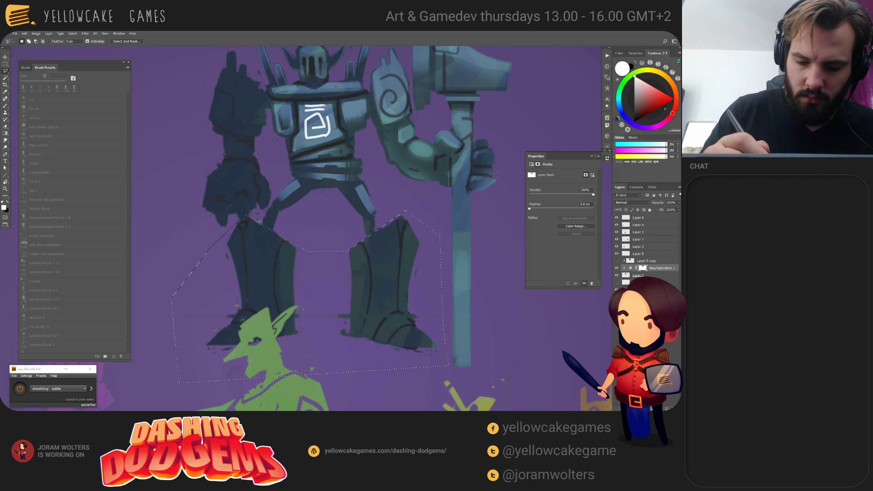
Step: Enlarge the brush to 500 px and try a black light stroke over the lower leg beneath the lowered fist, then undo it
key(e)
key(b)
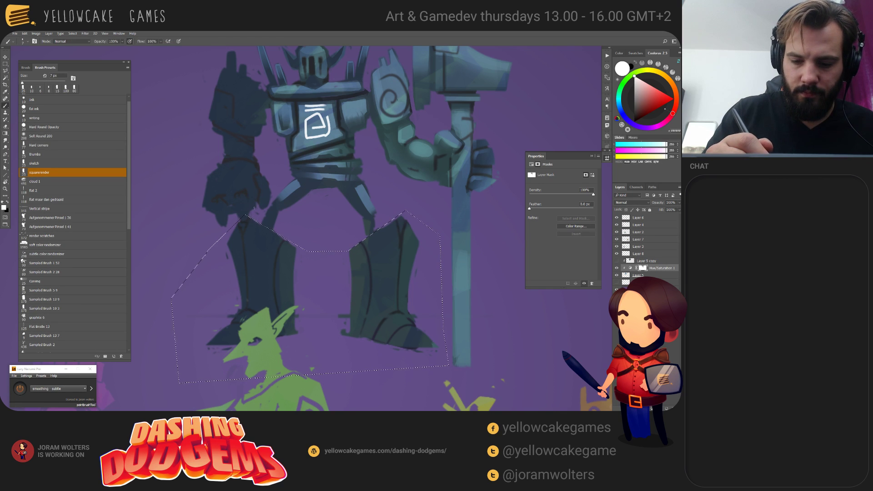
key(bracketright)
key(bracketright)
key(bracketright)
key(bracketright)
key(bracketright)
key(bracketright)
key(bracketright)
key(bracketright)
key(bracketright)
key(bracketright)
key(bracketright)
key(bracketright)
key(bracketright)
key(bracketright)
key(bracketright)
key(bracketright)
key(bracketright)
key(bracketright)
key(bracketright)
key(bracketright)
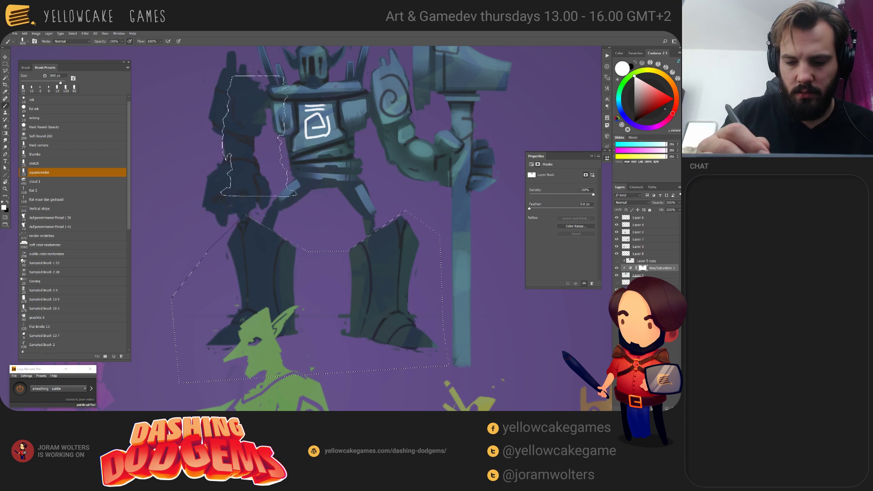
key(x)
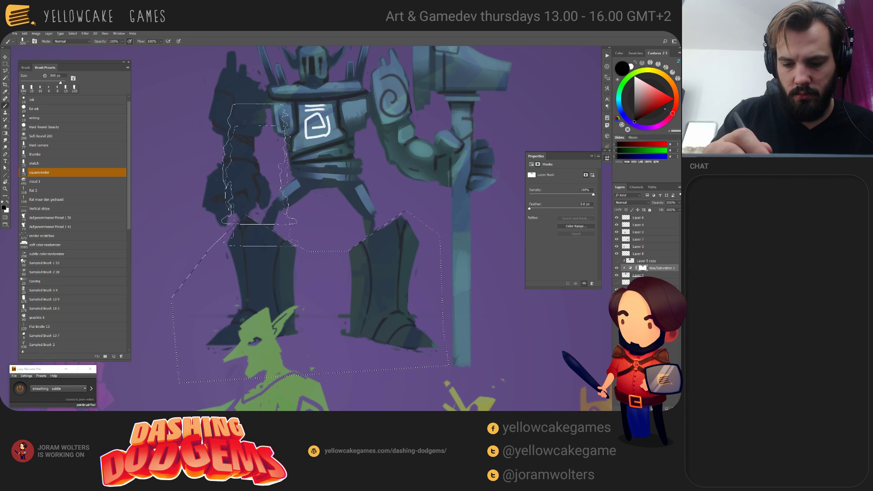
drag(261, 182, 266, 269)
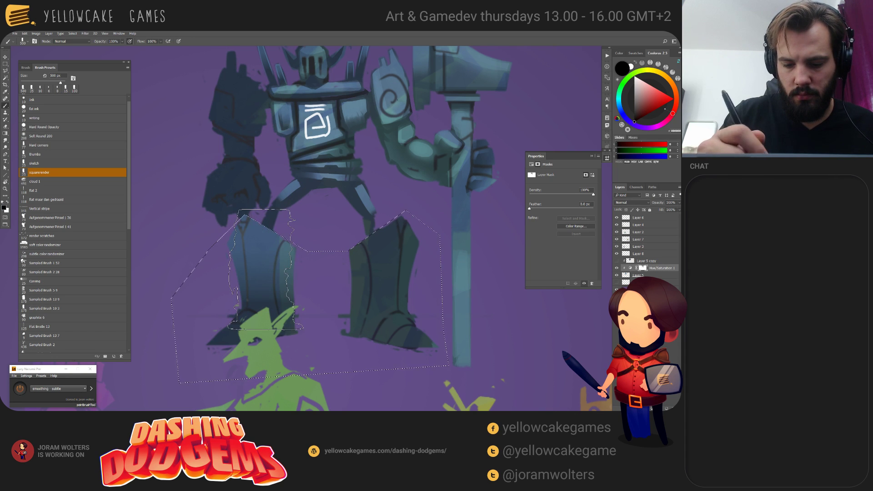
key(ctrl+z)
Step: Paint broad light in black over both lower legs inside the selection with the 500 px brush, undoing the last stroke
key(ctrl+minus)
key(ctrl+minus)
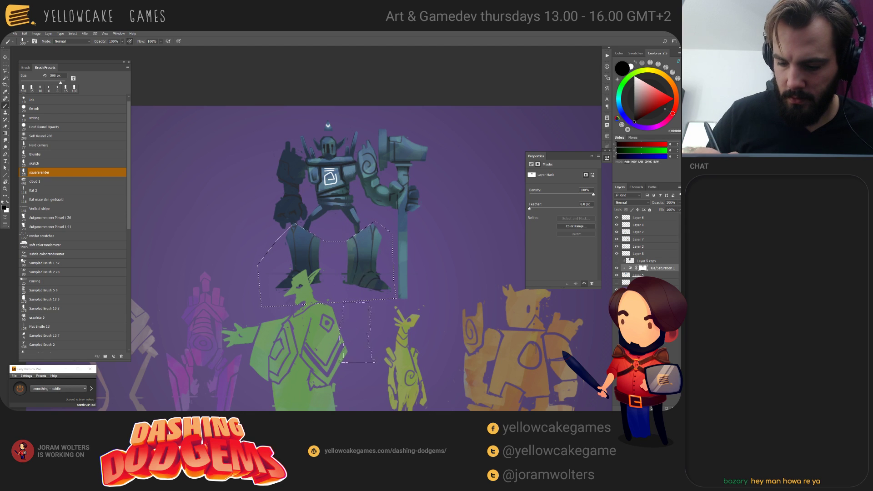
drag(358, 336, 358, 300)
key(x)
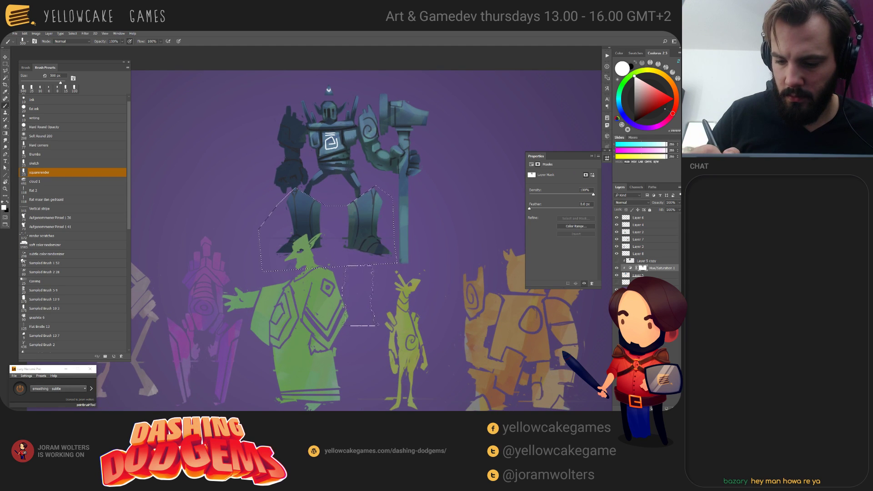
key(x)
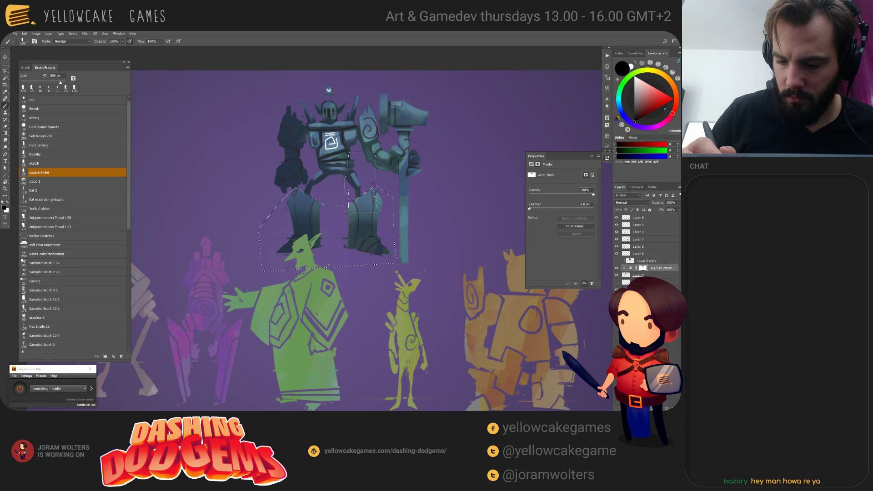
drag(363, 230, 398, 280)
mouse_move(309, 236)
mouse_down()
mouse_move(300, 223)
mouse_move(303, 169)
mouse_up()
drag(307, 209, 302, 176)
key(ctrl+z)
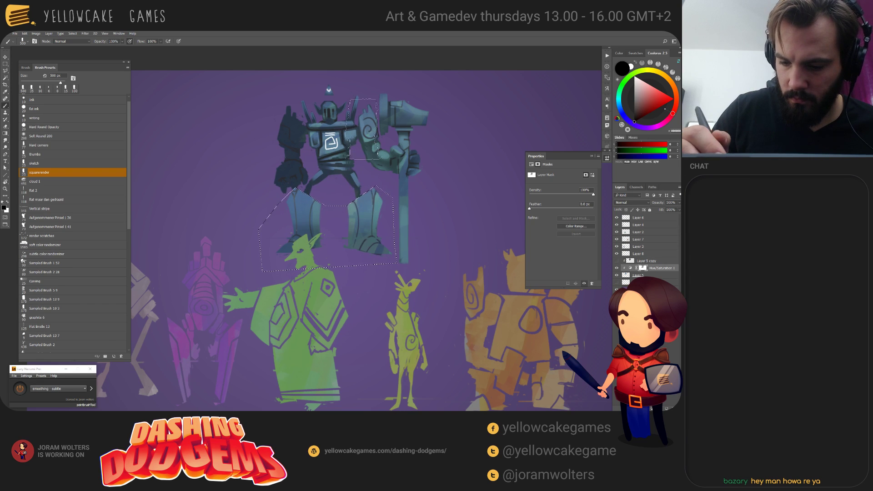
Step: Refine the light on the armoured foot nearest the hammer shaft in black with a much smaller brush
key(x)
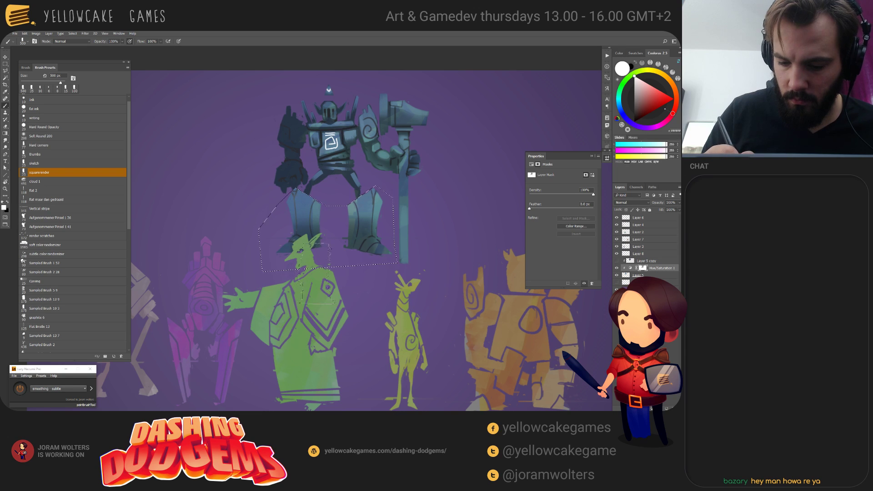
key(bracketleft)
key(x)
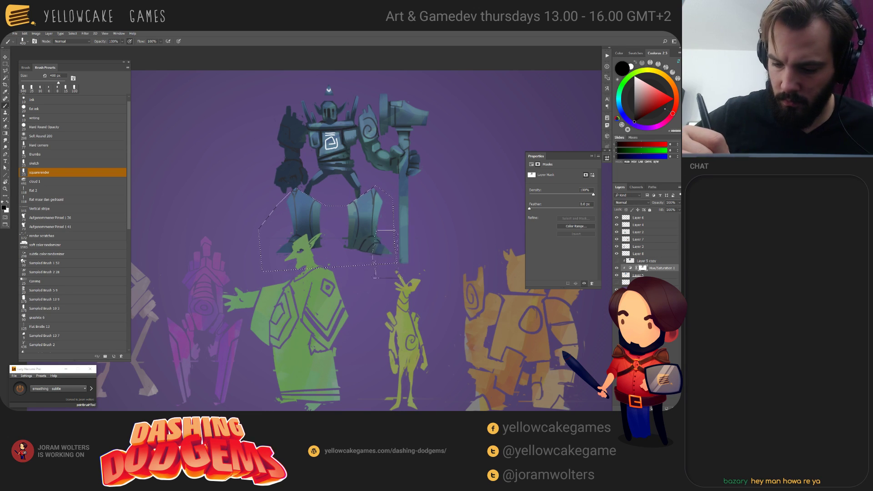
key(bracketleft)
key(bracketleft)
key(bracketleft)
key(bracketleft)
key(bracketleft)
key(bracketleft)
key(bracketleft)
key(bracketleft)
drag(379, 248, 375, 245)
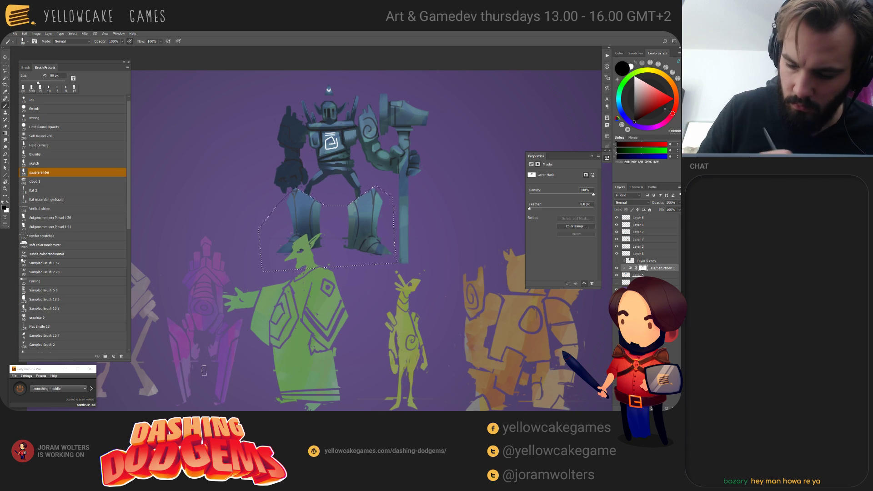
Step: Deselect the leg area, then select the layers of the coloured characters below and move them down clear of the giant's legs
key(ctrl+d)
key(v)
click(314, 291)
drag(398, 339, 447, 187)
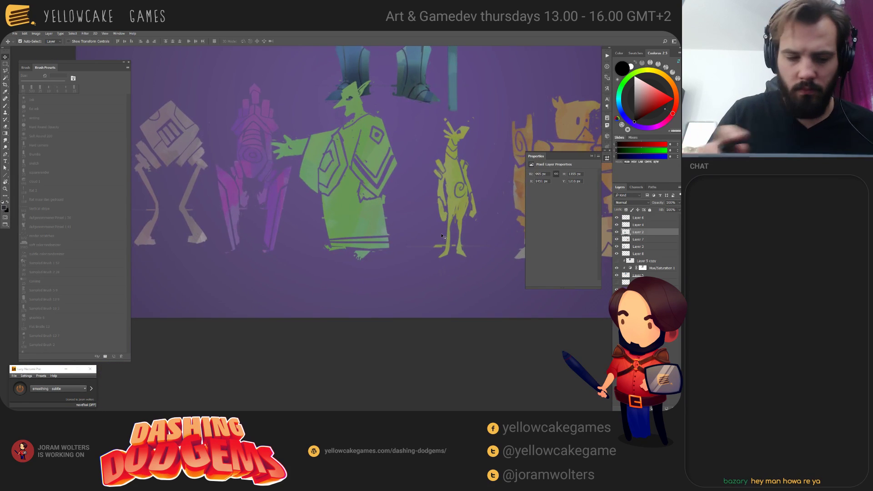
key(ctrl+minus)
key(ctrl+minus)
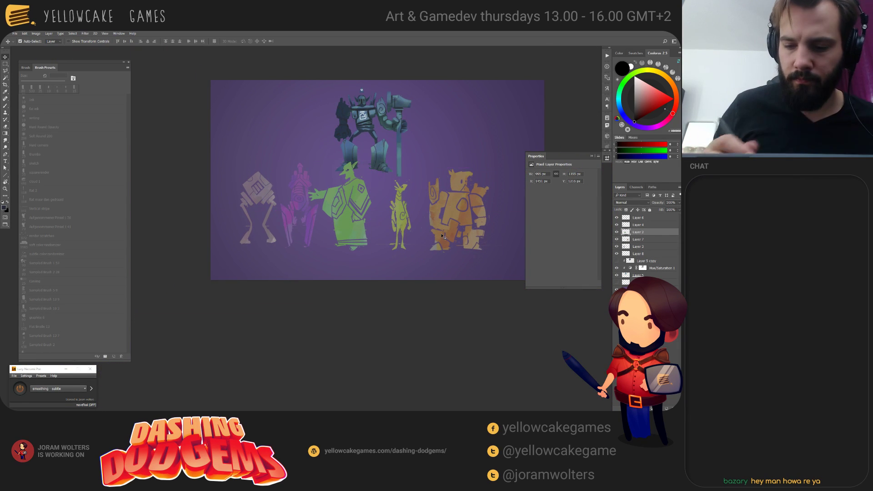
ctrl+drag(224, 265, 482, 251)
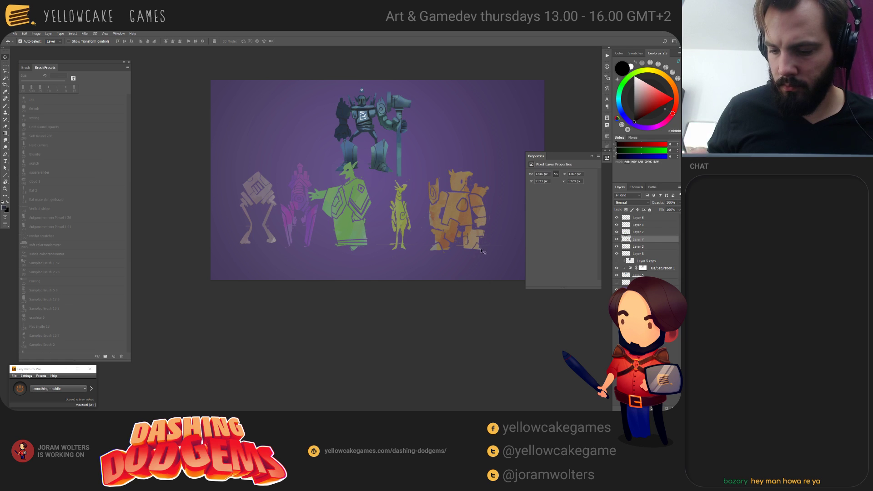
ctrl+drag(233, 262, 481, 190)
mouse_move(452, 215)
mouse_down()
mouse_move(460, 243)
mouse_move(458, 229)
mouse_up()
ctrl+drag(344, 231, 356, 309)
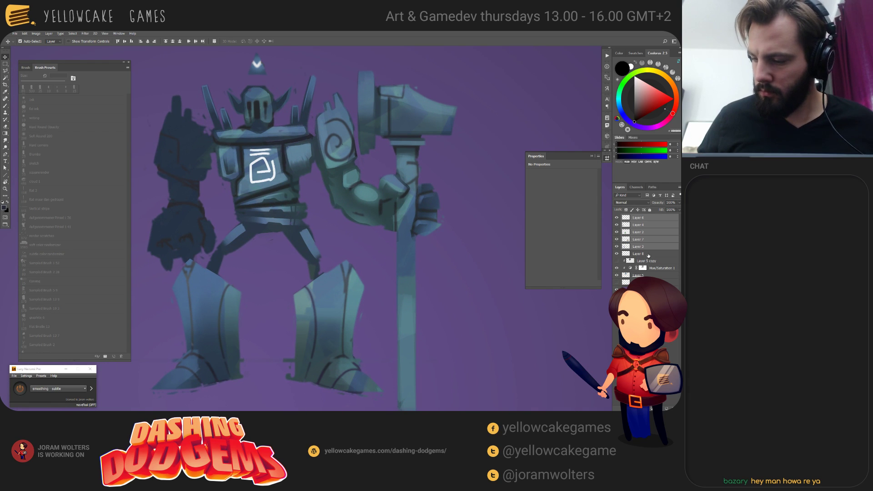
Step: Return to the Hue/Saturation mask and paint light in black along the underside of the hammer arm at 25 px
click(644, 269)
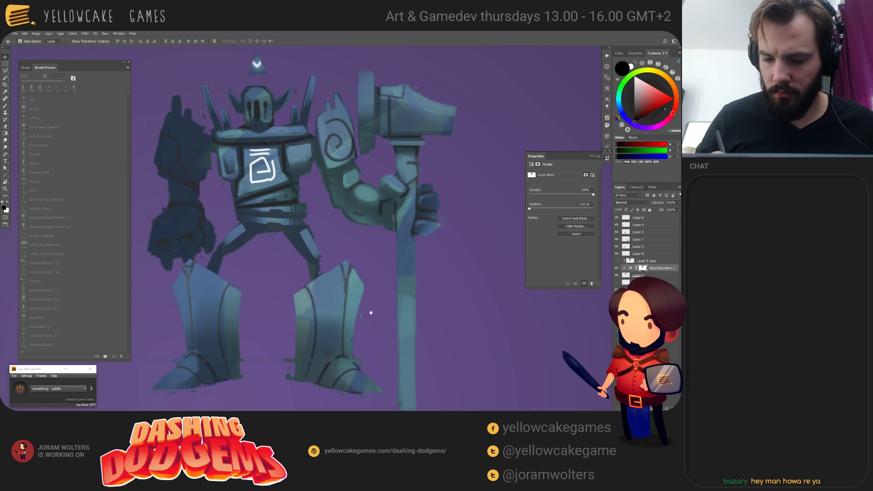
drag(393, 280, 460, 323)
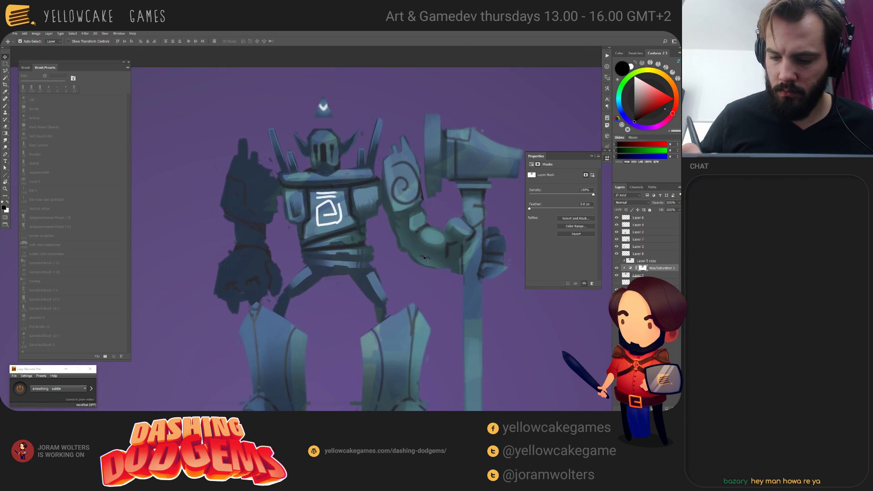
key(b)
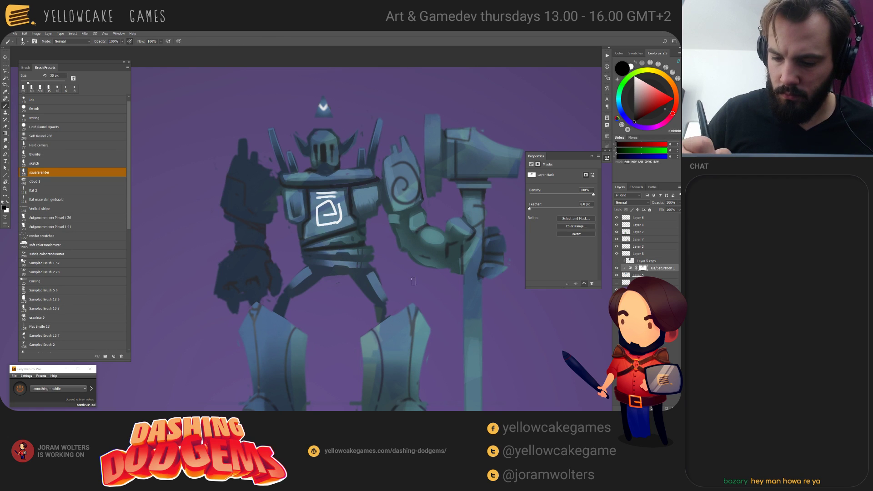
key(bracketleft)
drag(397, 243, 427, 268)
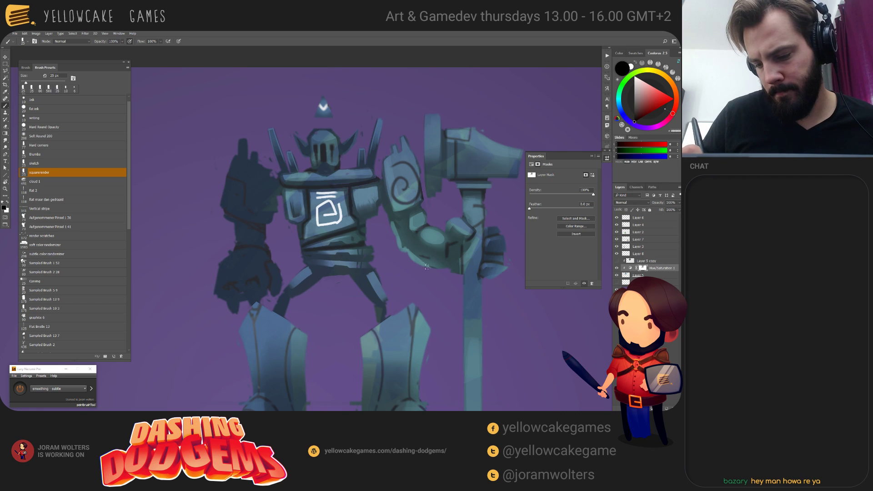
Step: Touch up the edge of the hammer arm on the mask with a smaller brush, alternating black and white
drag(458, 300, 451, 313)
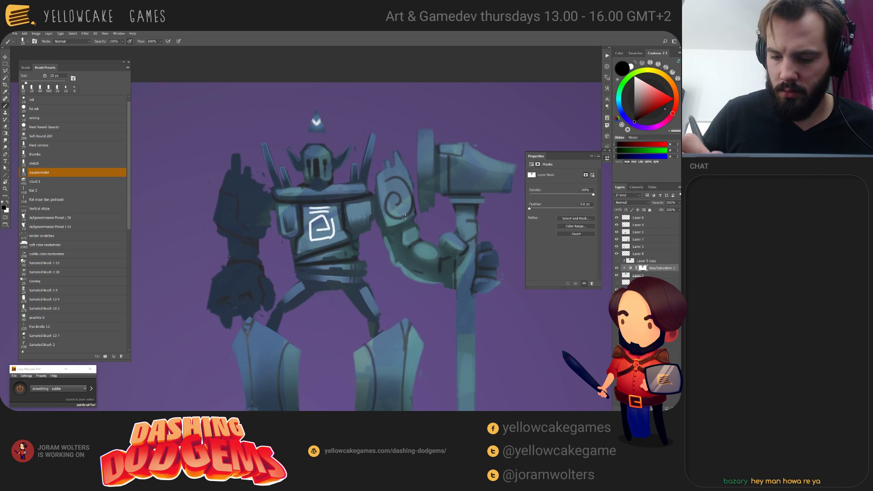
key(x)
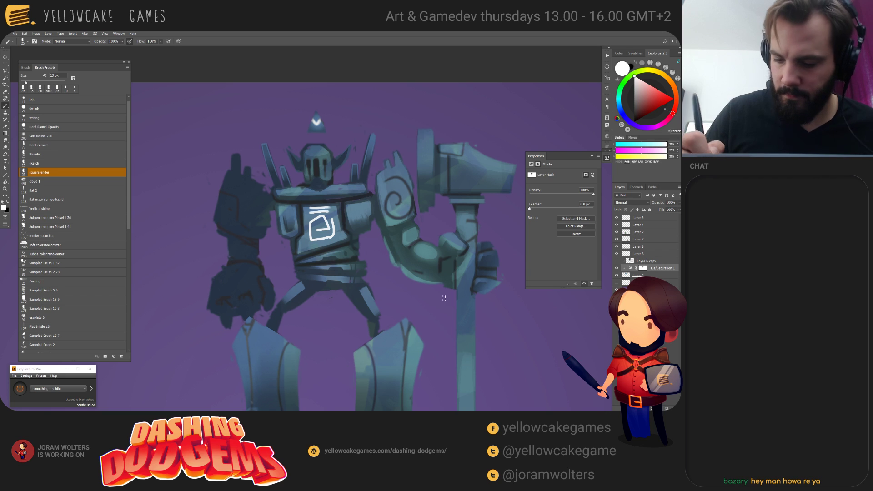
key(x)
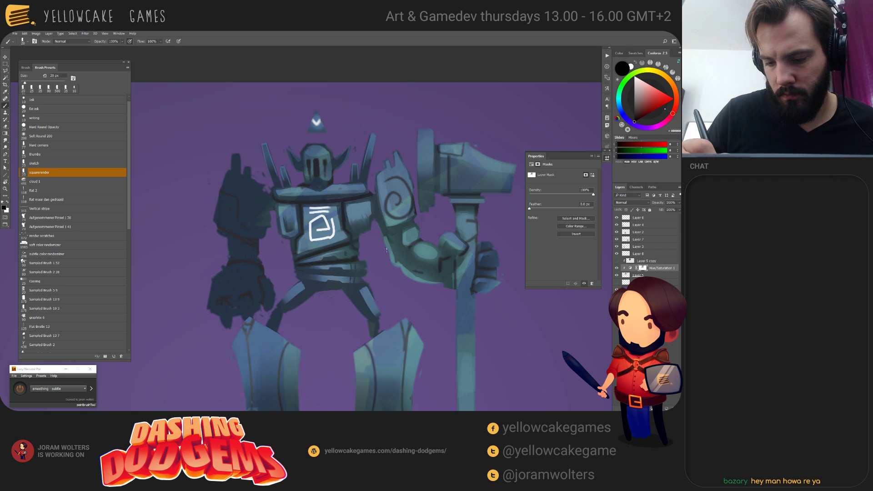
key(bracketleft)
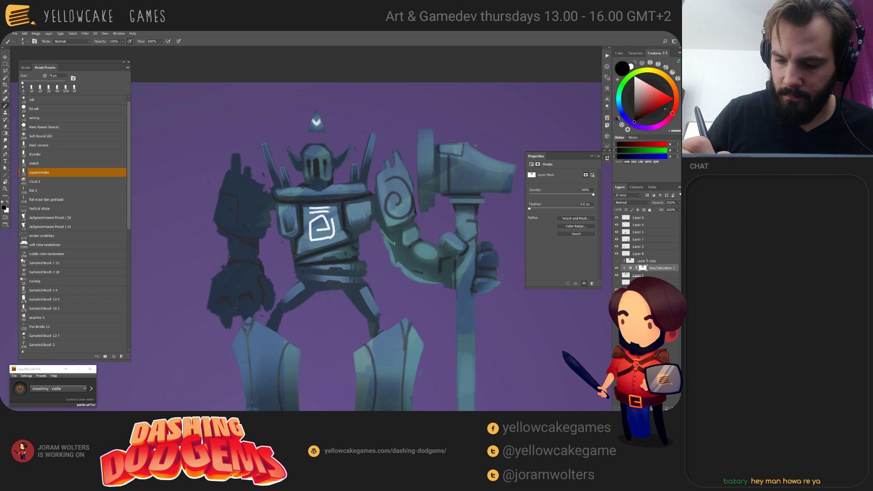
drag(440, 330, 419, 306)
key(x)
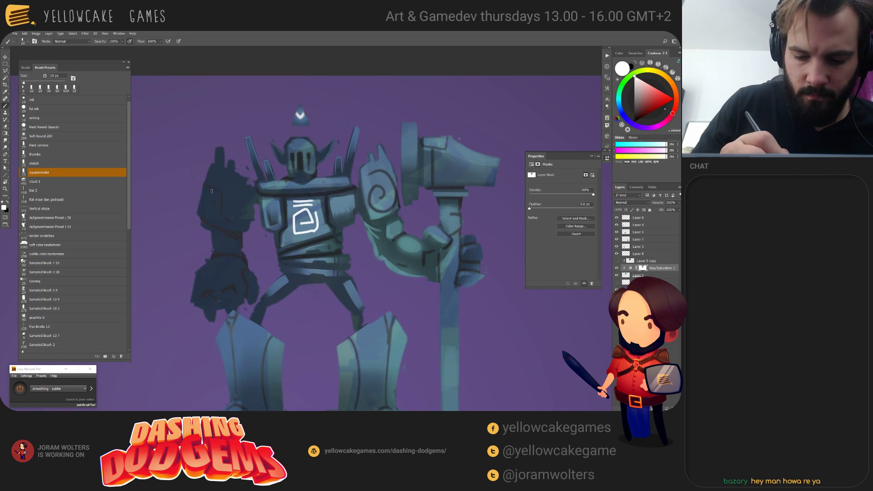
Step: Paint broad light in black over the shoulder and upper armour of the giant's free arm with a much larger brush
key(bracketright)
key(bracketright)
key(bracketright)
key(bracketright)
key(bracketright)
key(bracketright)
key(bracketright)
key(bracketright)
key(bracketright)
key(x)
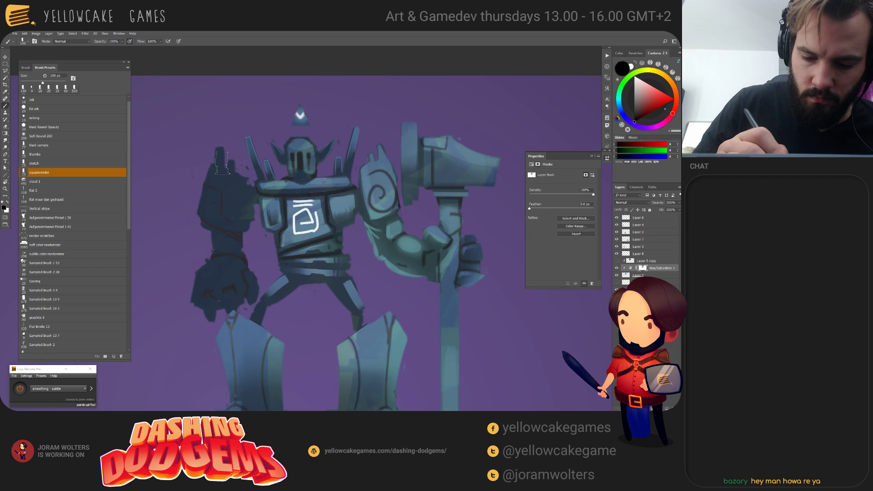
mouse_move(222, 162)
mouse_down()
mouse_move(207, 211)
mouse_move(213, 182)
mouse_move(227, 191)
mouse_move(220, 161)
mouse_move(226, 200)
mouse_move(222, 166)
mouse_up()
Step: Paint shadow back in white along the free arm's shoulder armour and spikes, reducing the brush down to 15 px for detail
key(x)
key(bracketleft)
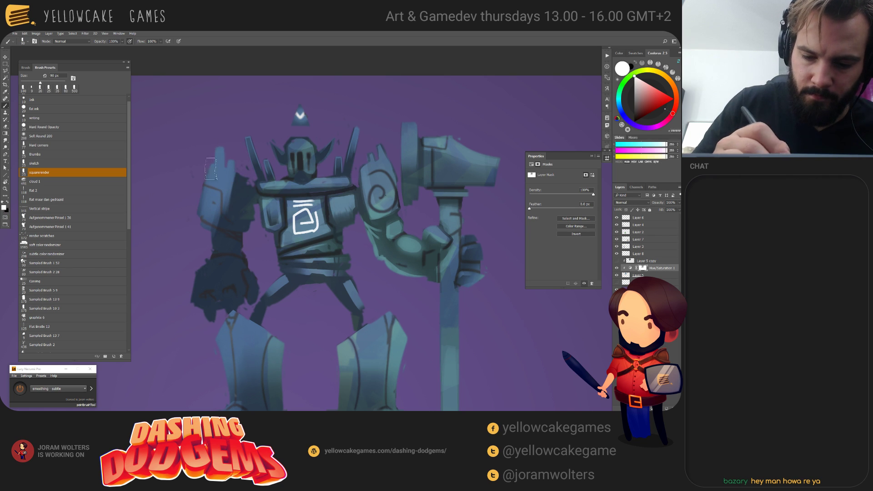
mouse_move(212, 157)
mouse_down()
mouse_move(197, 221)
mouse_move(221, 233)
mouse_up()
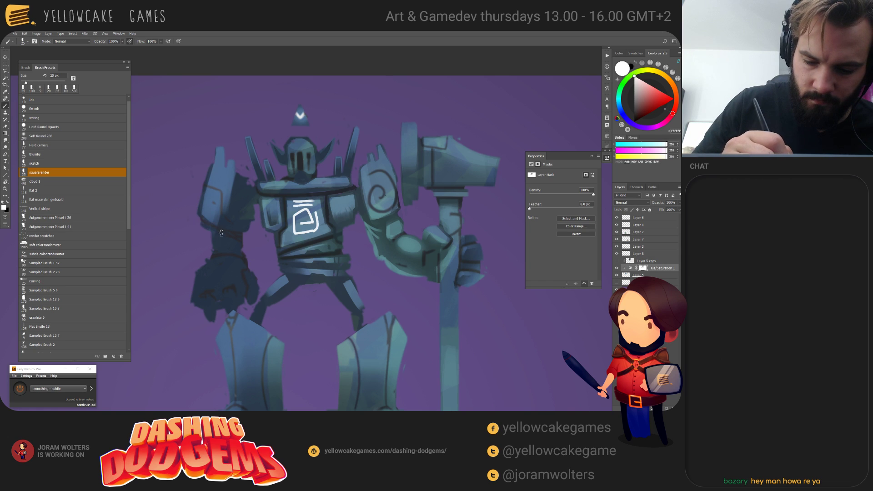
mouse_move(209, 193)
mouse_down()
mouse_move(225, 195)
mouse_move(222, 211)
mouse_up()
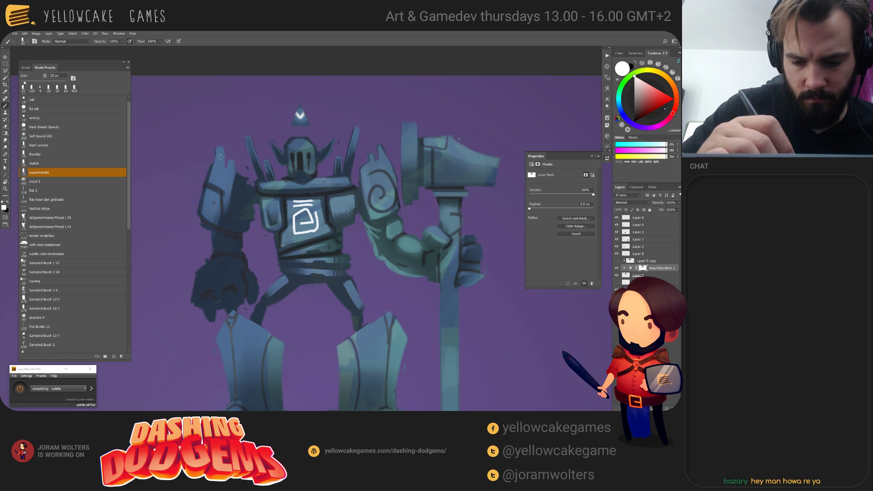
key(bracketleft)
key(bracketleft)
key(bracketleft)
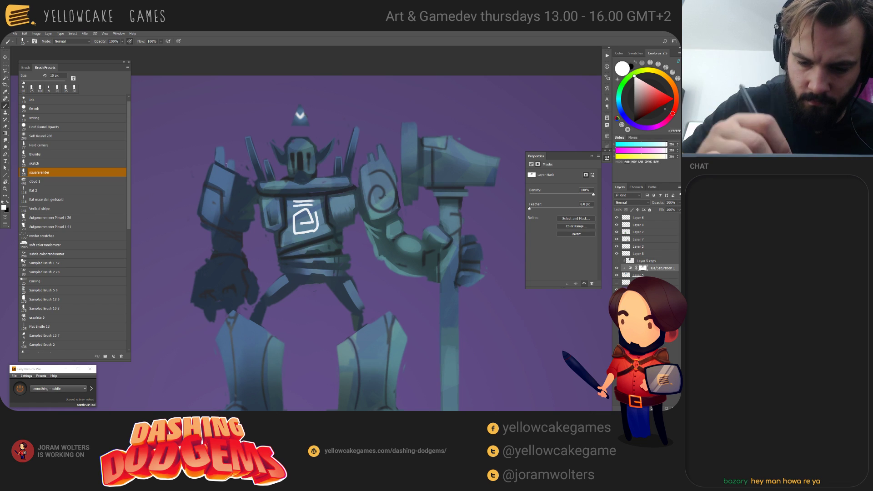
key(bracketright)
key(bracketright)
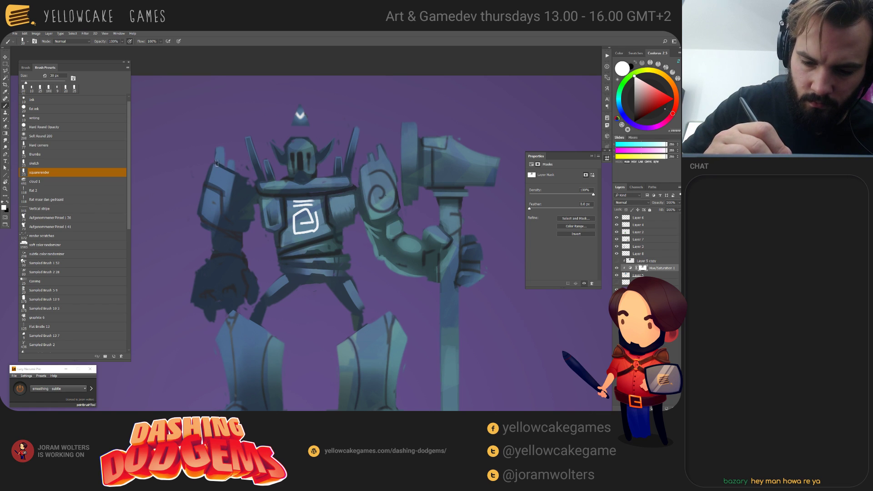
Step: Lasso the area around the free arm's shoulder spikes and paint shadow in white inside it with the squarerender brush
key(l)
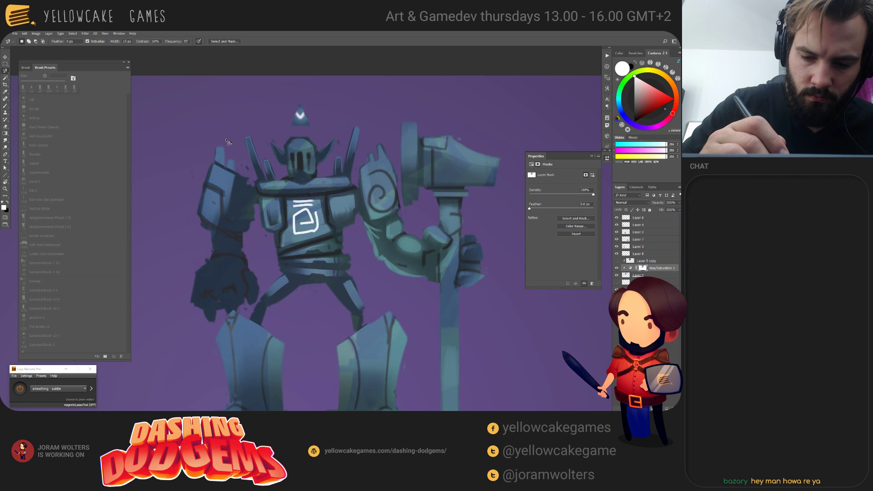
mouse_move(231, 149)
mouse_down()
mouse_move(215, 163)
mouse_move(244, 167)
mouse_move(237, 144)
mouse_up()
key(b)
click(39, 172)
drag(216, 177, 220, 155)
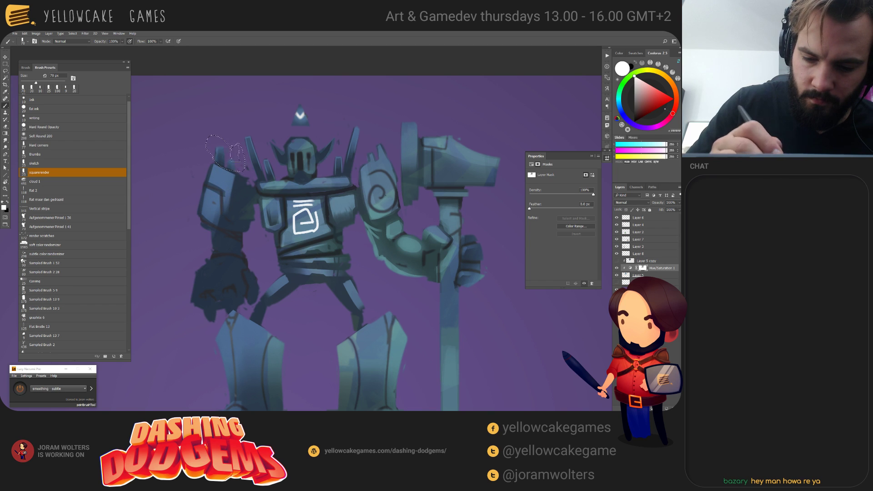
Step: Deselect the spikes and paint light in black across the inner upper arm down to the elbow, varying the brush size
key(x)
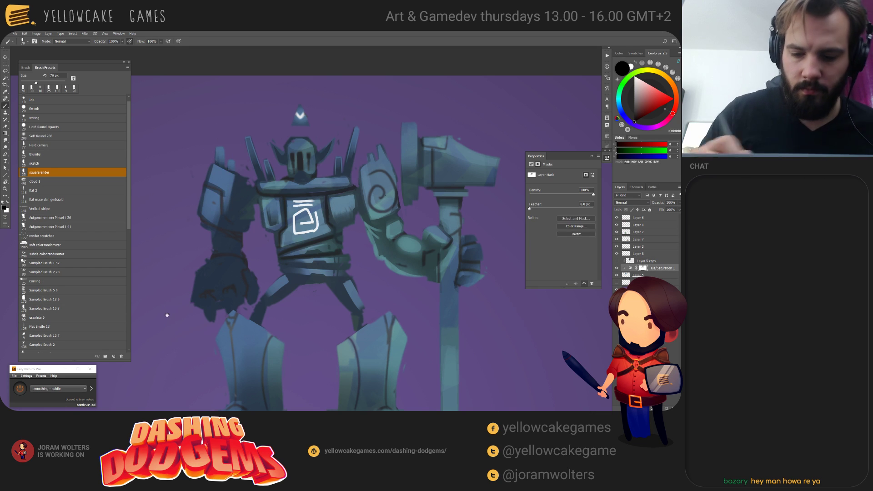
drag(224, 276, 214, 289)
key(x)
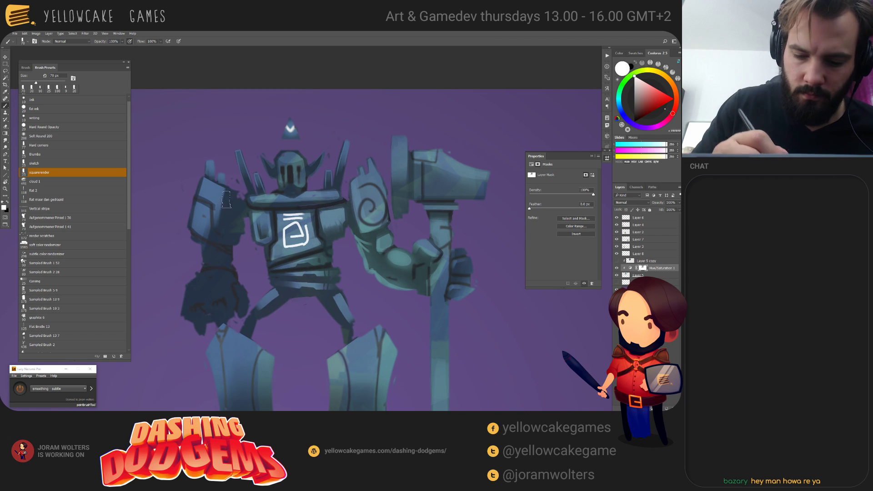
key(x)
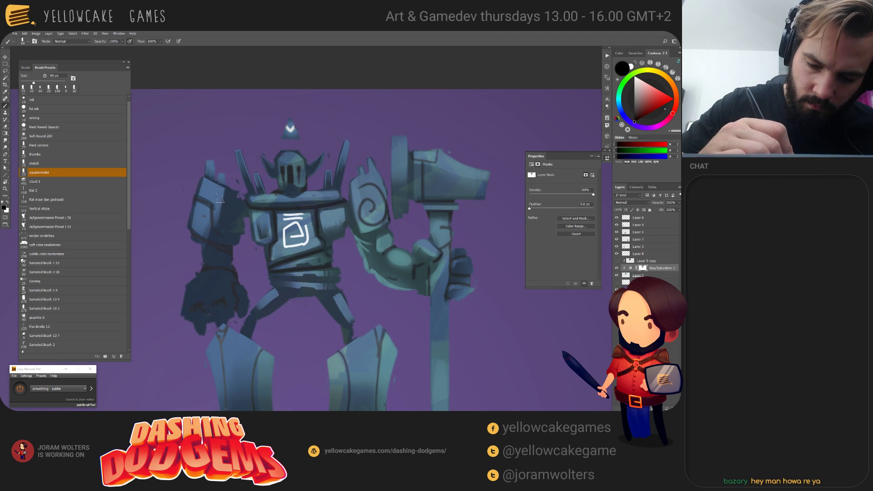
key(bracketleft)
key(bracketleft)
key(bracketleft)
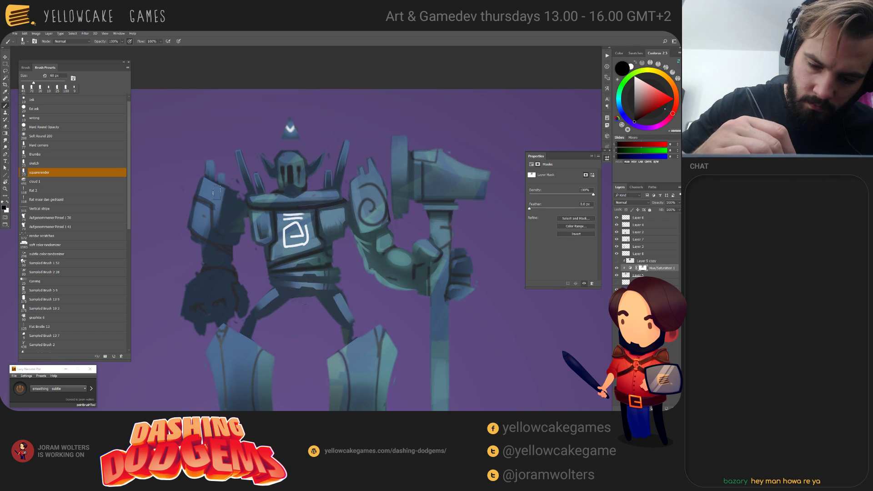
drag(217, 192, 228, 208)
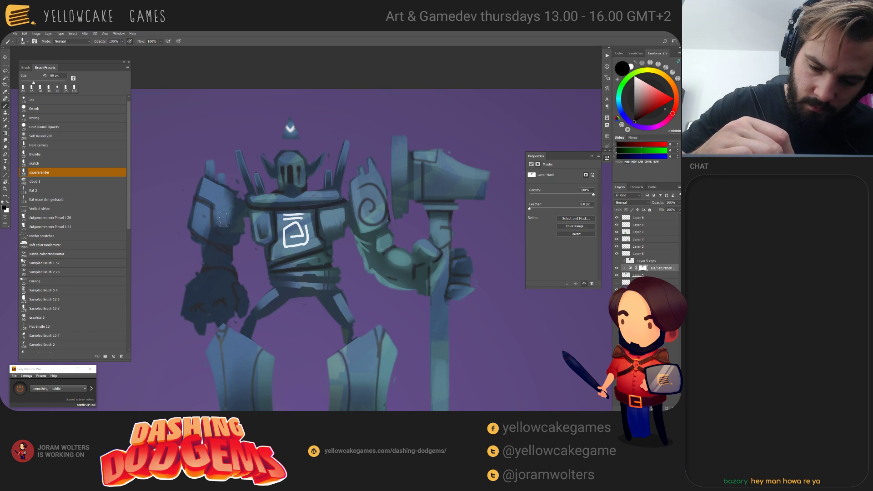
key(bracketright)
key(bracketright)
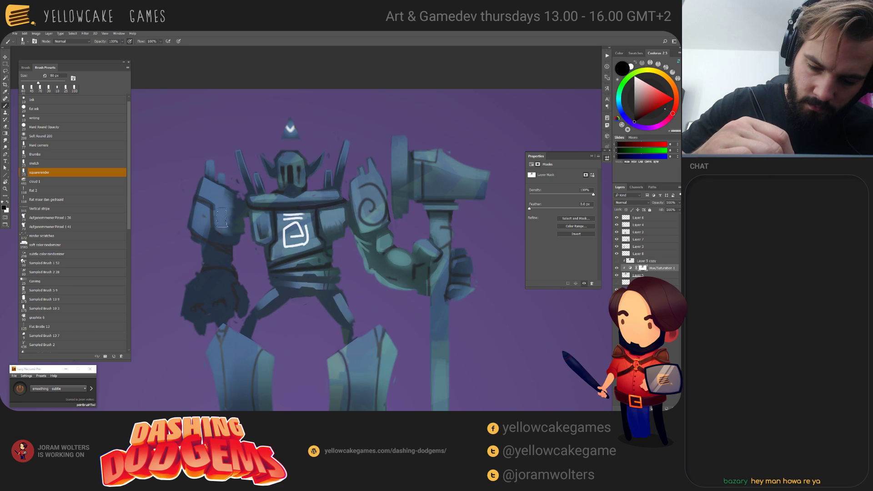
drag(222, 218, 240, 226)
key(bracketright)
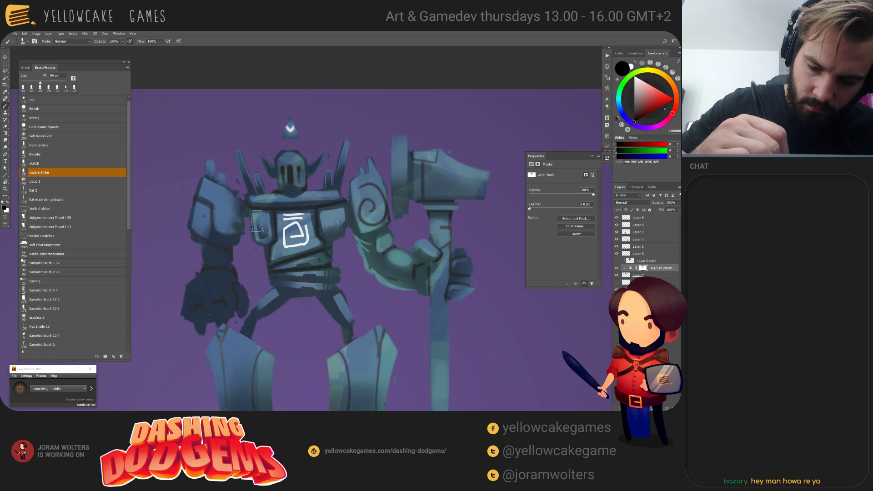
Step: Shade the edge around the free arm's elbow in white with the brush reduced to 30 px
key(x)
key(bracketleft)
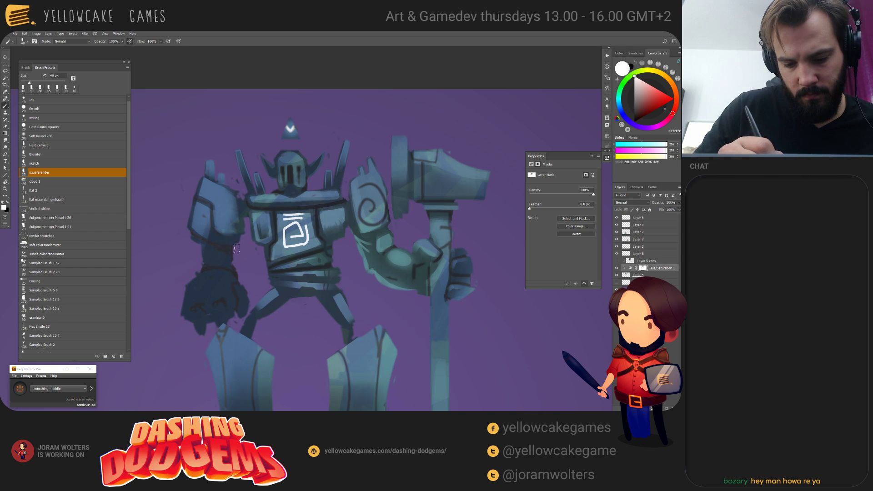
key(bracketleft)
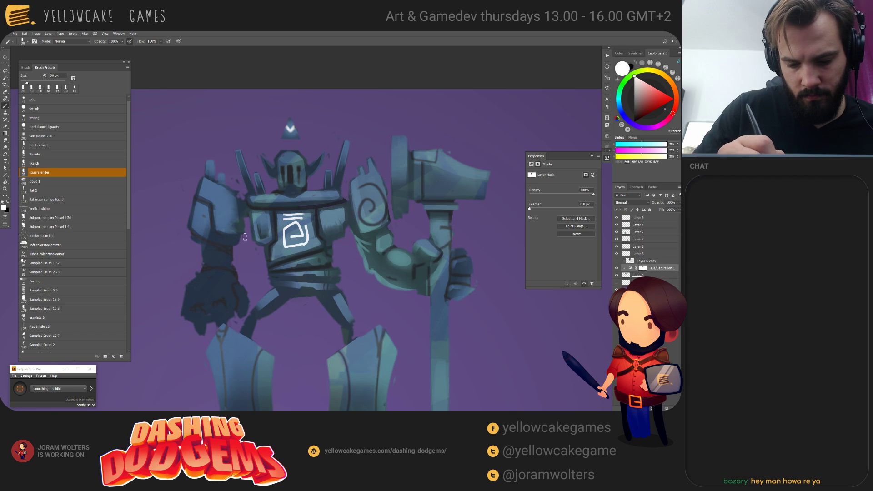
drag(398, 312, 392, 308)
Step: Paint light in black over the forearm and back of the fist at 30 px, then shade its edges in white at 20 px
key(x)
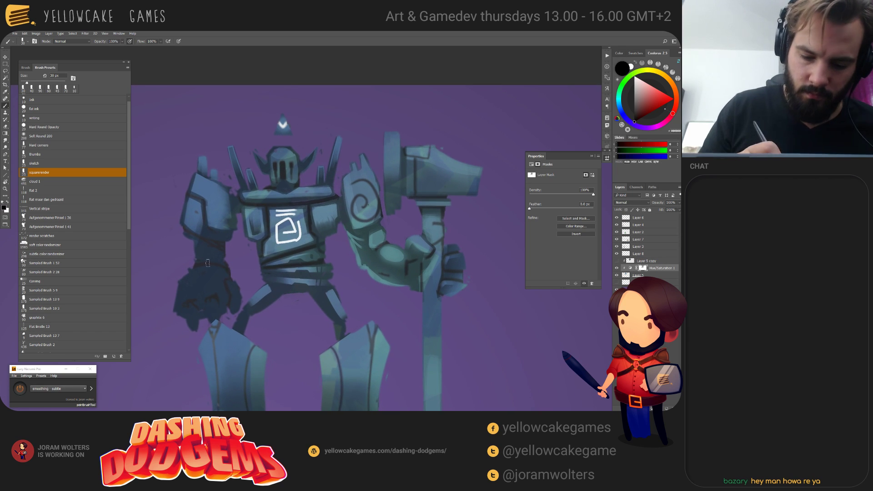
mouse_move(211, 266)
mouse_down()
mouse_move(181, 286)
mouse_move(177, 306)
mouse_move(186, 280)
mouse_move(205, 273)
mouse_move(208, 282)
mouse_up()
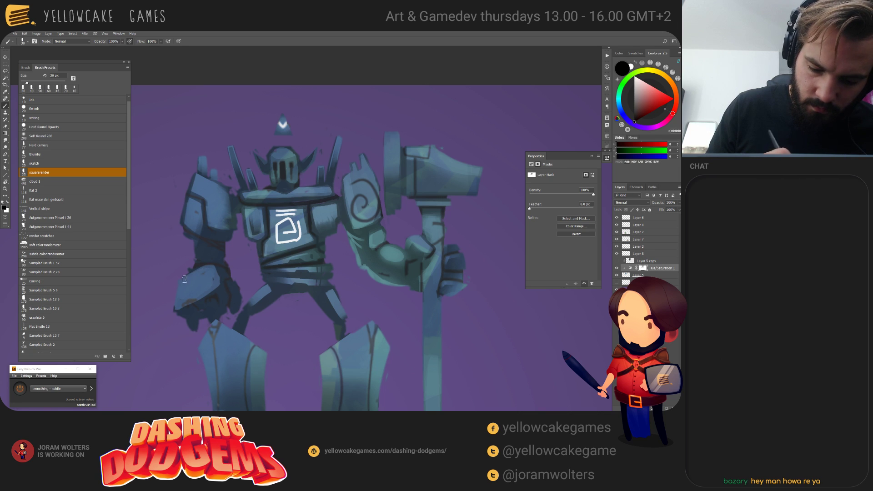
key(x)
key(bracketleft)
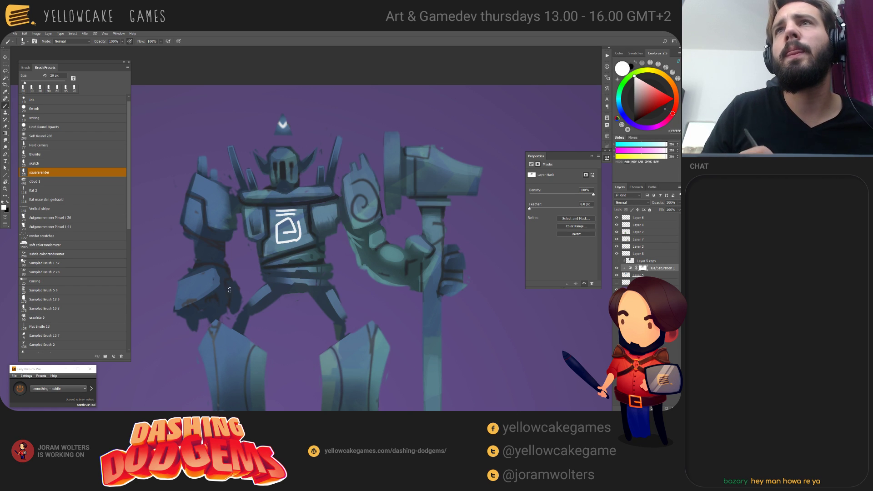
Step: Define the knuckles and fingers of the free fist at 20 px, alternating white and black
drag(246, 281, 250, 270)
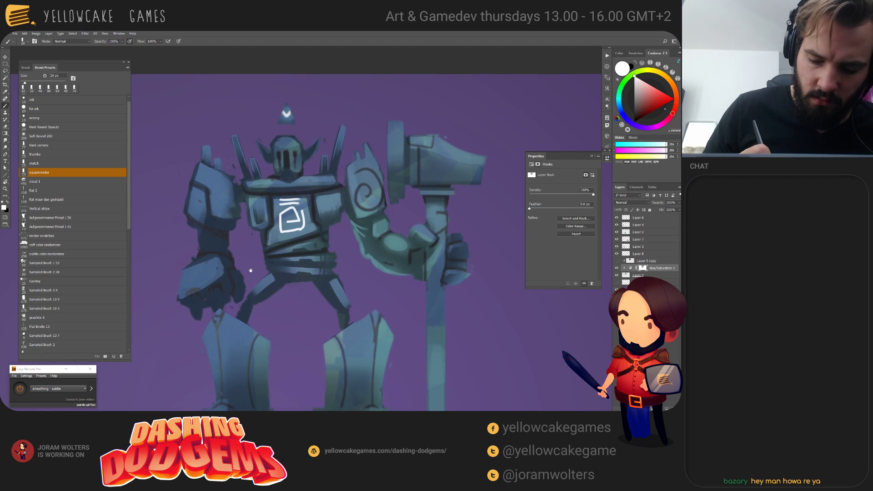
mouse_move(179, 296)
mouse_down()
mouse_move(226, 276)
mouse_move(180, 298)
mouse_move(216, 293)
mouse_move(180, 292)
mouse_move(191, 267)
mouse_move(221, 258)
mouse_up()
key(x)
key(x)
key(x)
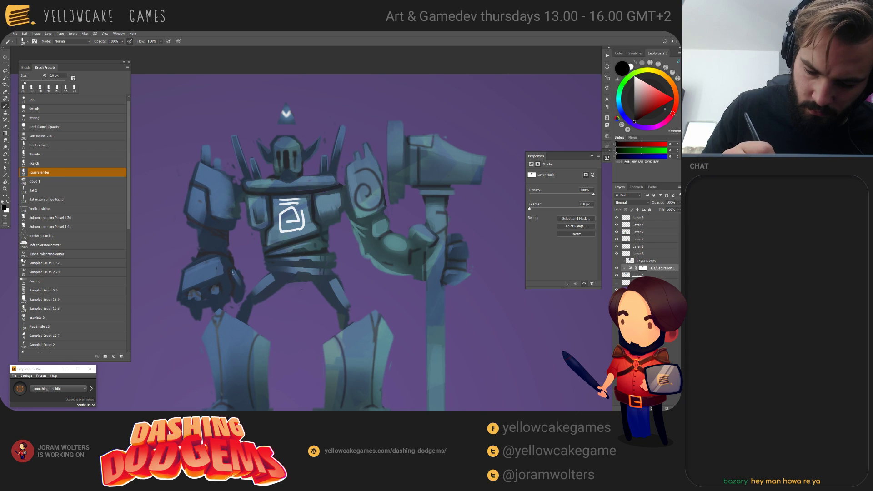
Step: Refine the shadows on the free hand's thumb and fist in white, varying the brush size
key(x)
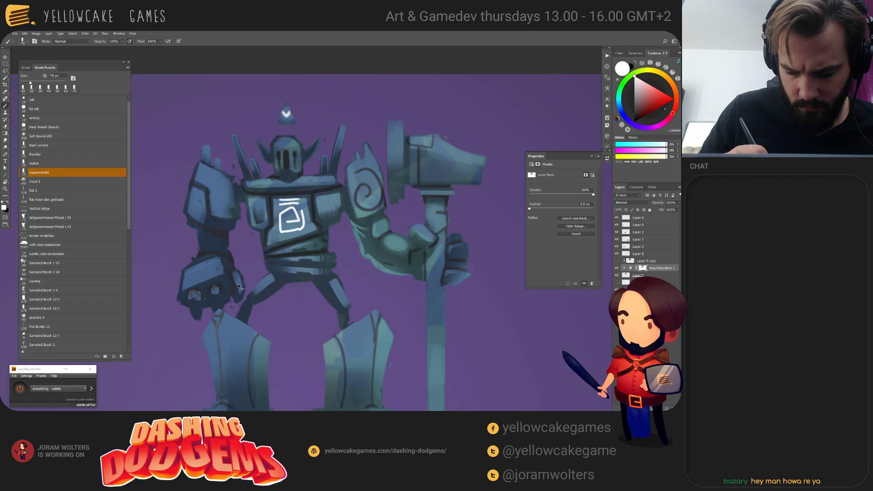
key(x)
key(x)
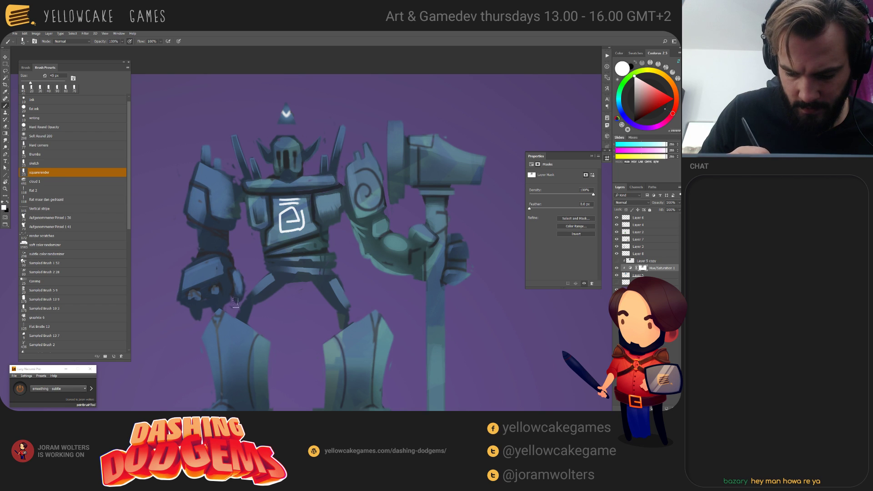
key(bracketright)
key(bracketright)
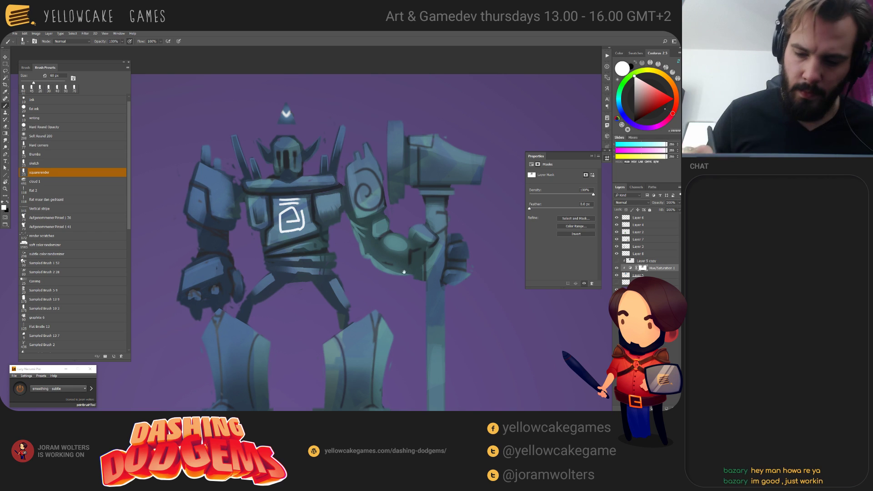
drag(404, 272, 376, 279)
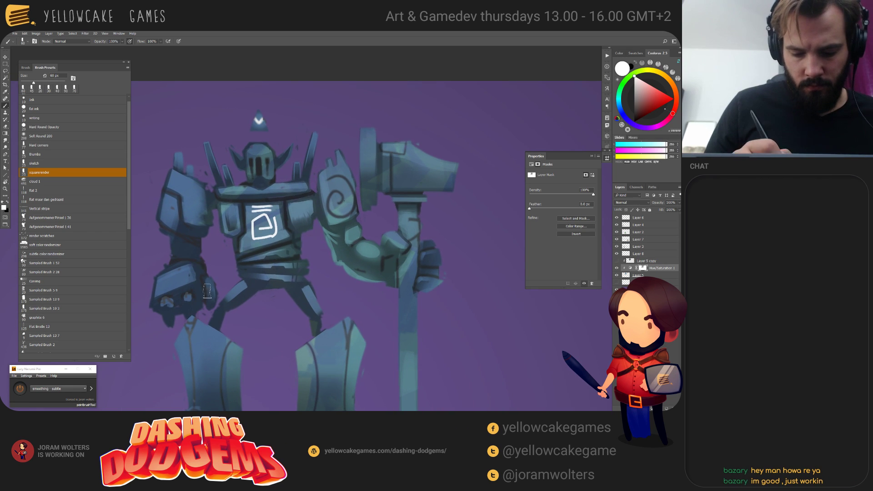
key(bracketleft)
key(bracketleft)
mouse_move(155, 296)
mouse_down()
mouse_move(194, 286)
mouse_move(189, 263)
mouse_up()
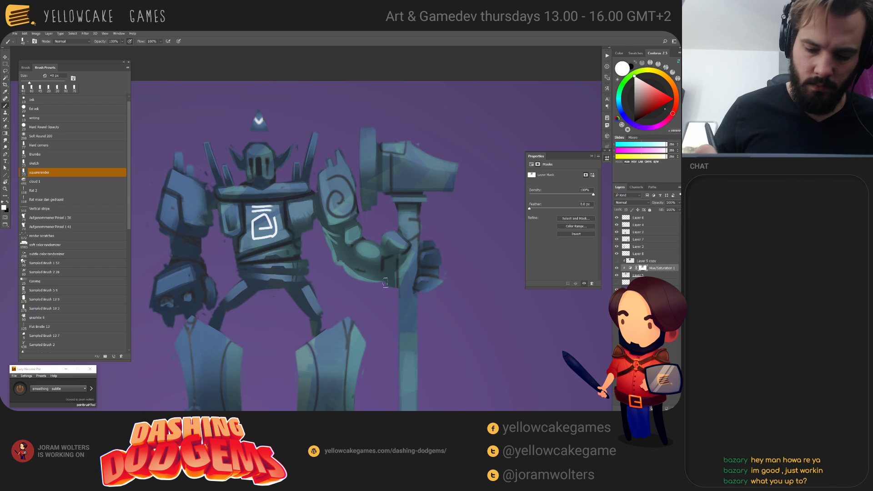
Step: Soften the shading on the free arm and fist with the Soft Round 200 brush at 250 and 400 px, alternating white and black
scroll(385, 283, down, 5)
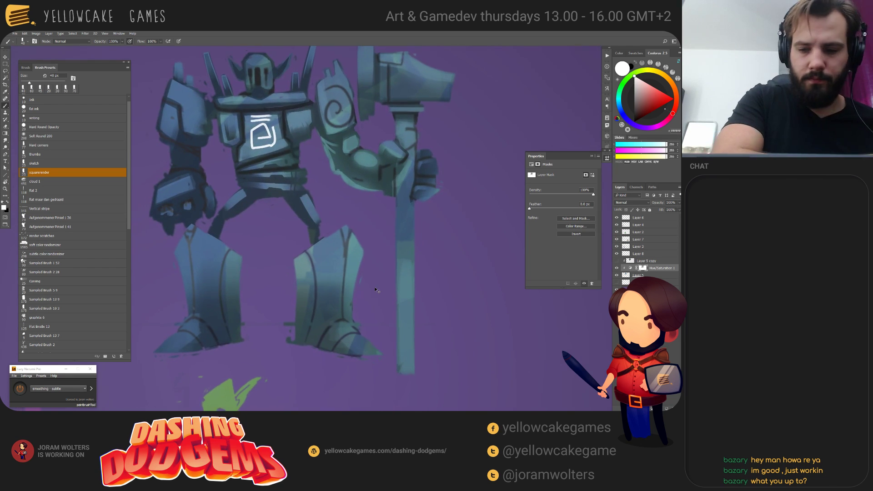
key(ctrl+minus)
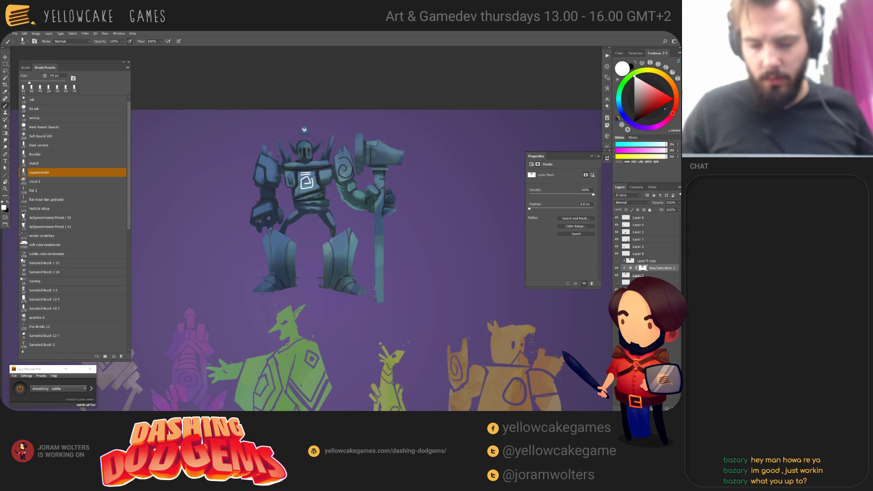
click(55, 136)
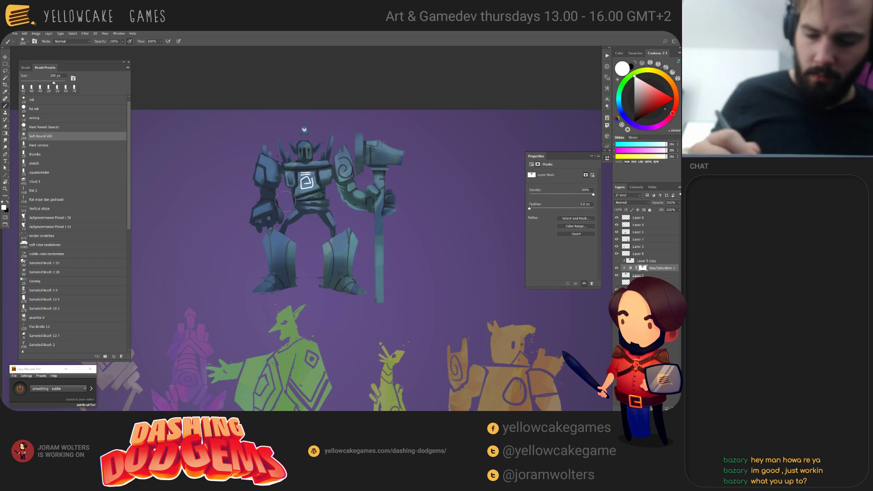
key(bracketright)
key(bracketright)
drag(263, 170, 272, 205)
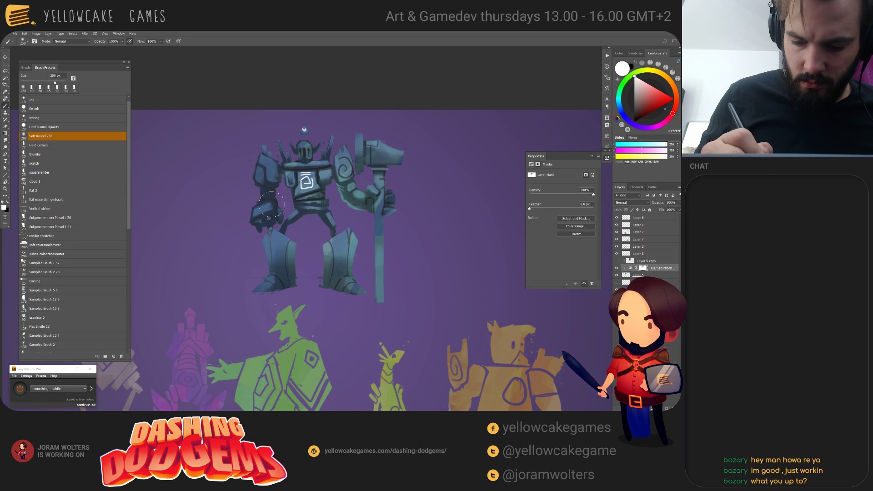
key(x)
mouse_move(265, 169)
mouse_down()
mouse_move(271, 190)
mouse_move(263, 168)
mouse_up()
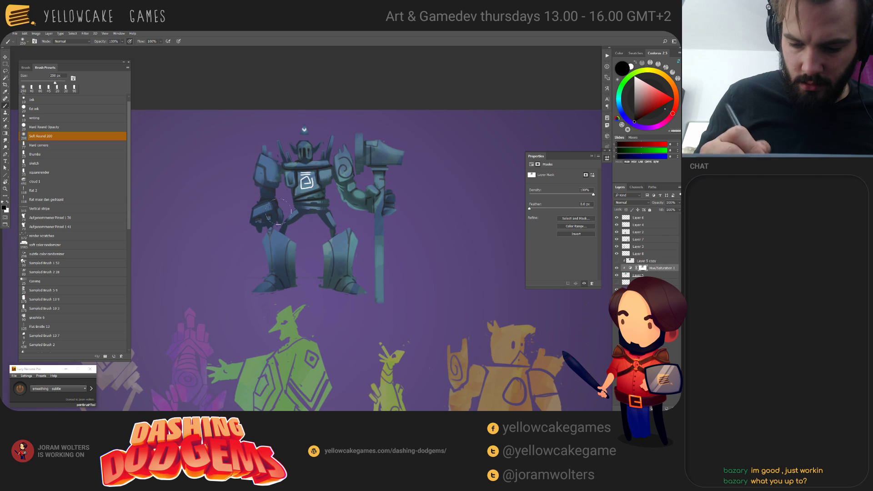
drag(258, 222, 266, 232)
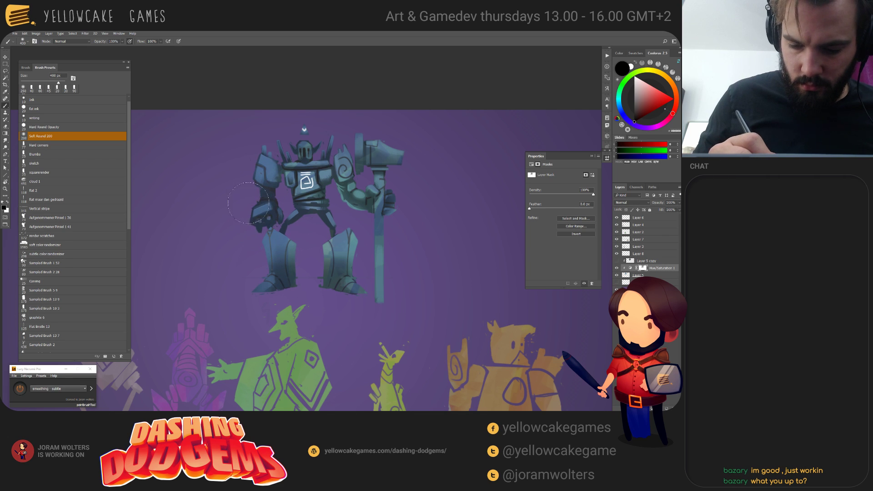
key(bracketright)
key(bracketright)
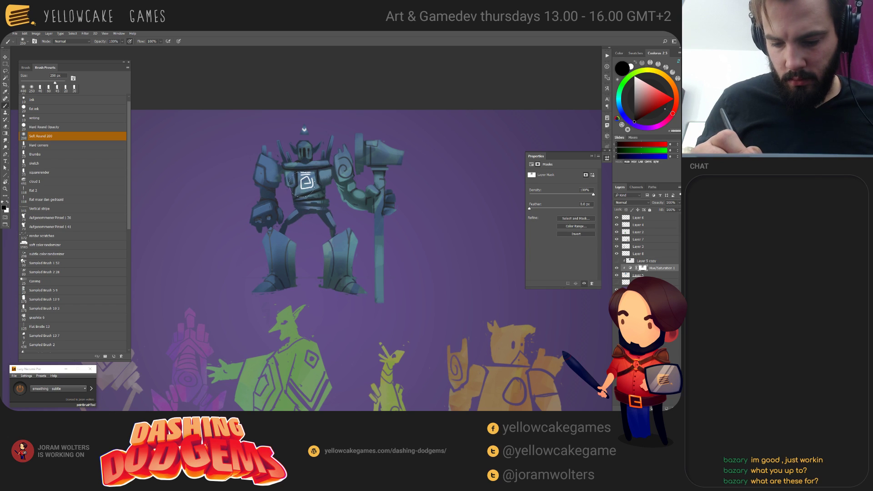
key(bracketright)
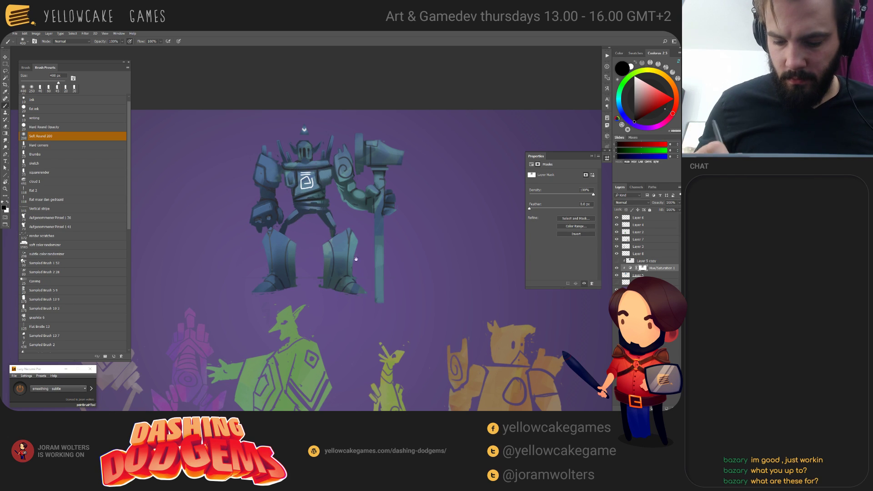
drag(356, 259, 355, 249)
key(x)
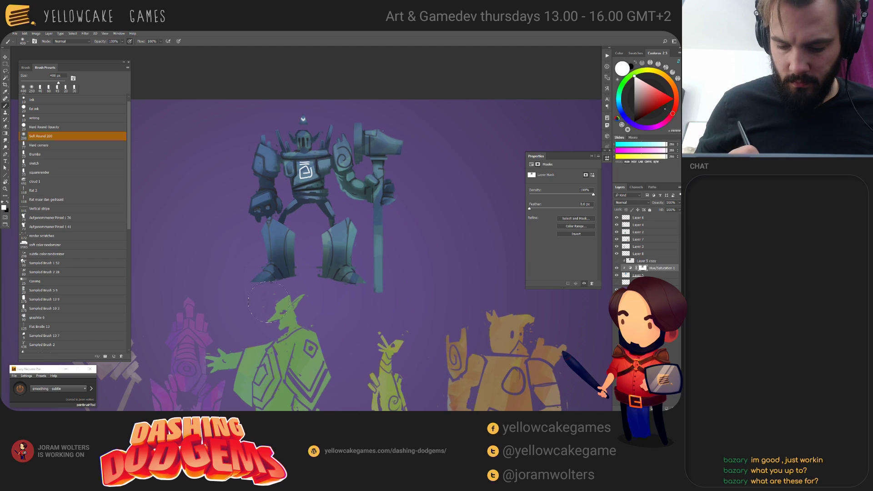
drag(384, 288, 354, 300)
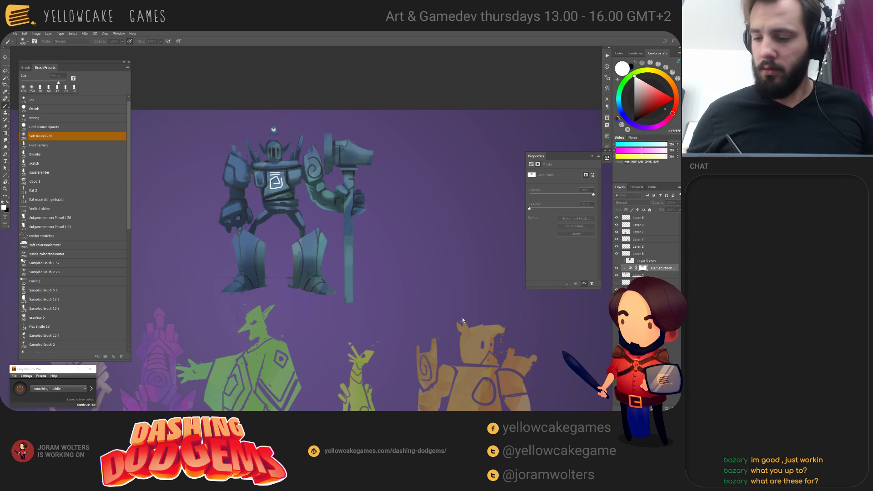
Step: Add a new clipped layer above the Hue/Saturation adjustment and set its blend mode to Soft Light
click(666, 408)
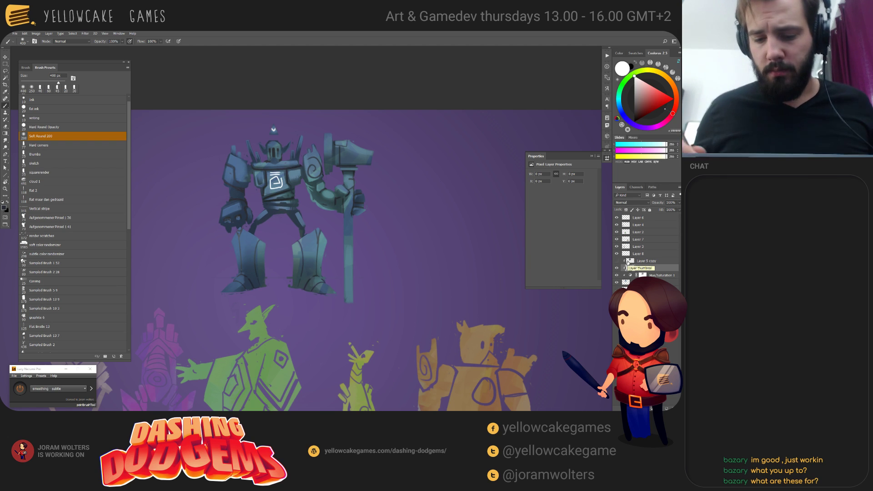
drag(386, 242, 399, 249)
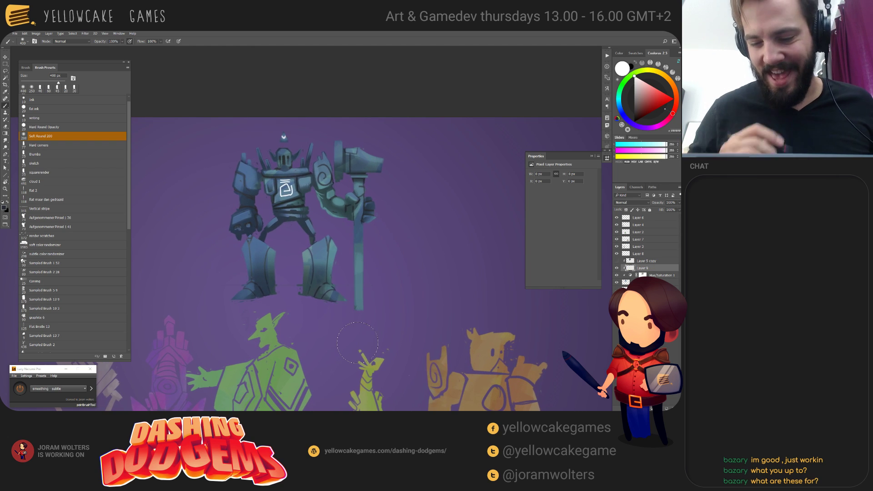
click(617, 268)
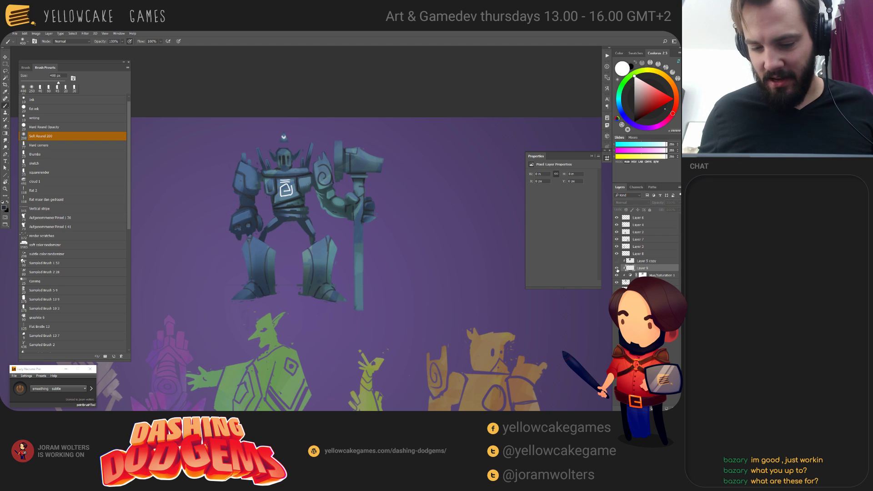
click(616, 268)
click(628, 203)
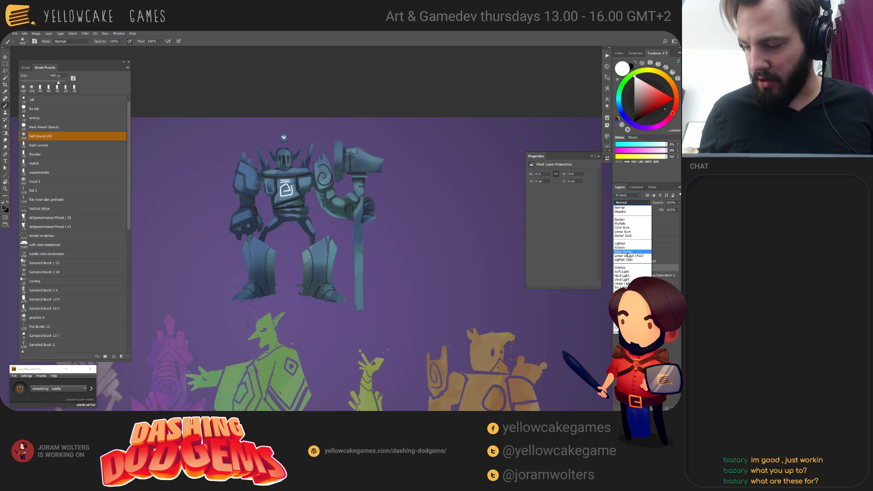
click(633, 250)
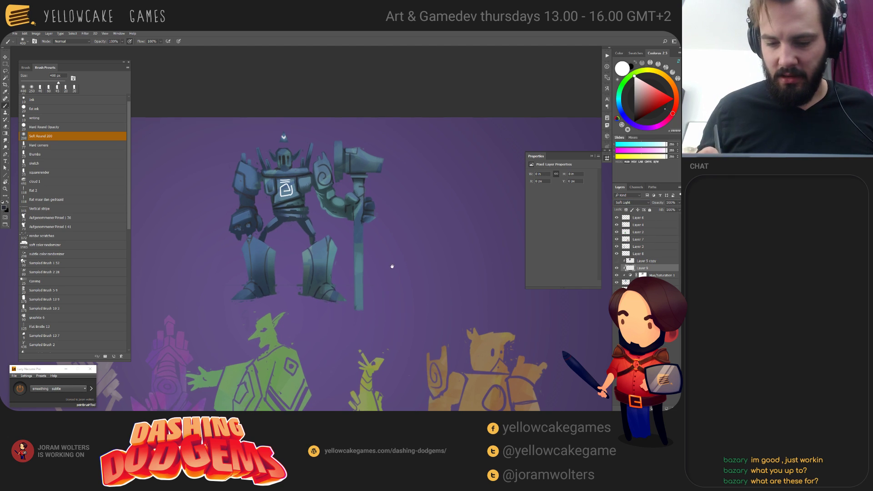
Step: Darken the giant's legs, free arm and waist in black with the soft brush enlarged to 1000 px, then reduced to 900 px
drag(392, 267, 387, 272)
key(x)
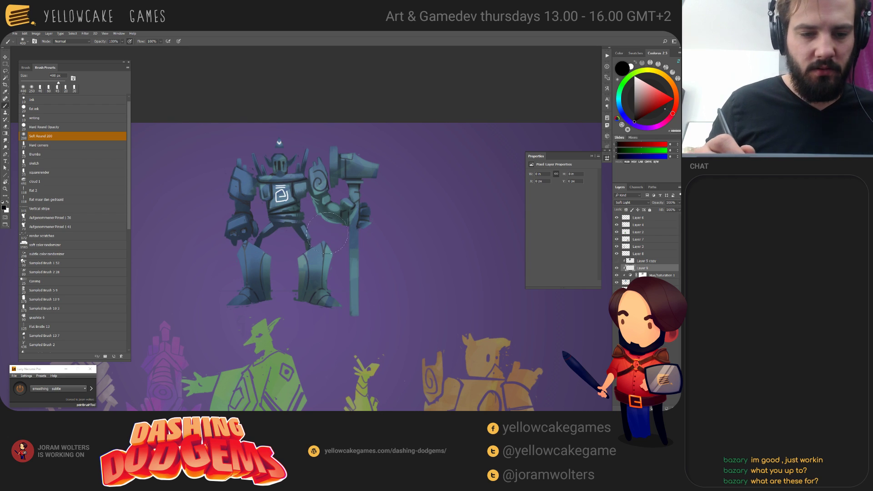
mouse_move(357, 176)
mouse_down()
mouse_move(336, 191)
mouse_move(324, 180)
mouse_up()
key(ctrl+z)
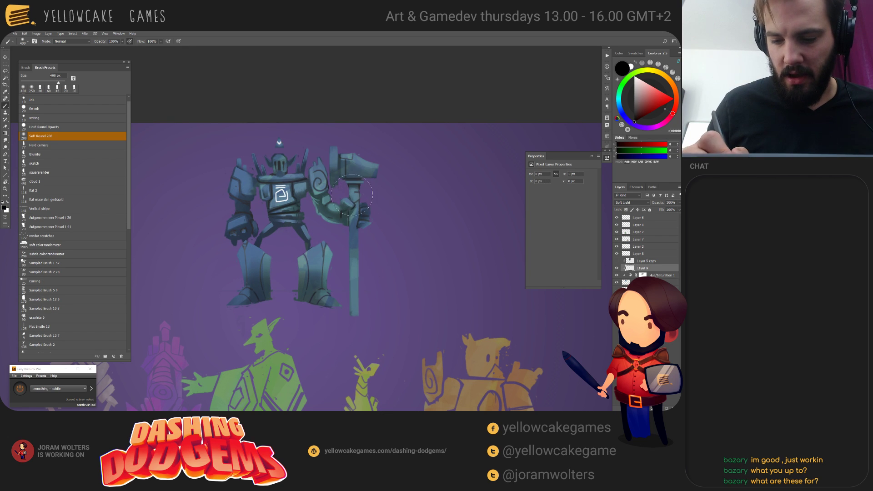
key(bracketright)
key(bracketright)
key(bracketright)
key(bracketright)
drag(286, 265, 298, 248)
key(bracketright)
key(bracketright)
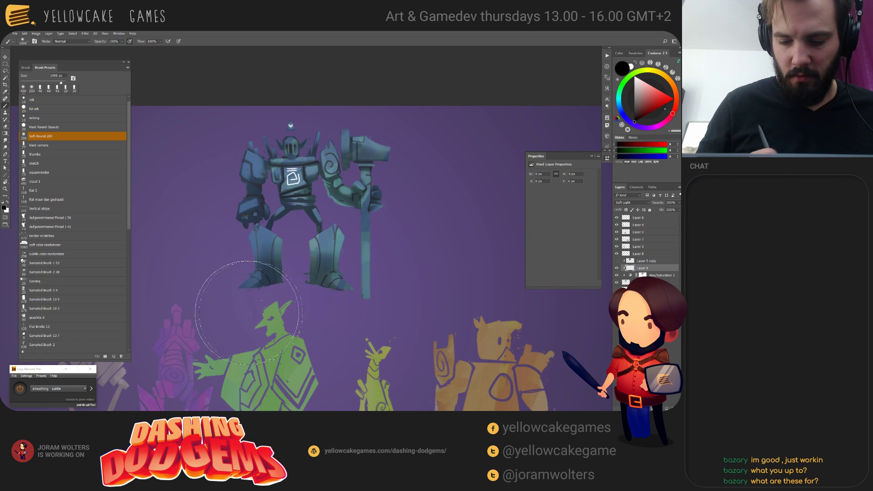
mouse_move(249, 313)
mouse_down()
mouse_move(319, 327)
mouse_move(443, 291)
mouse_move(200, 364)
mouse_move(271, 331)
mouse_up()
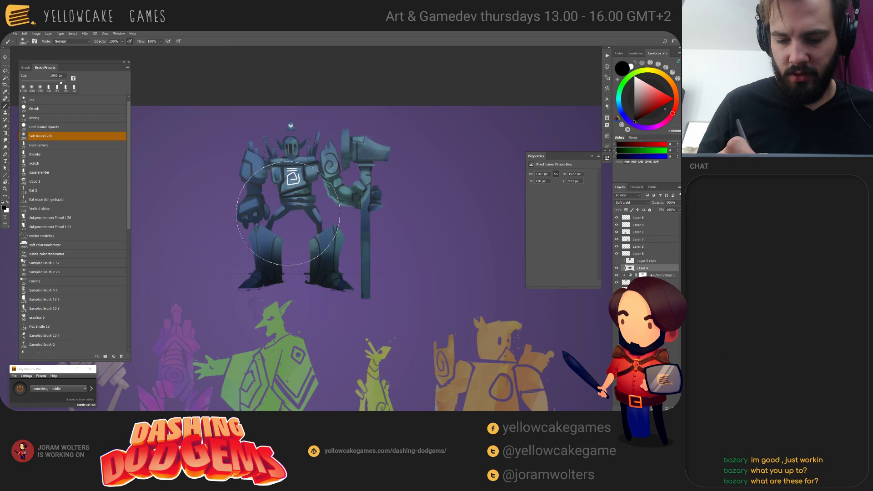
key(bracketleft)
mouse_move(290, 229)
mouse_down()
mouse_move(278, 195)
mouse_move(289, 216)
mouse_up()
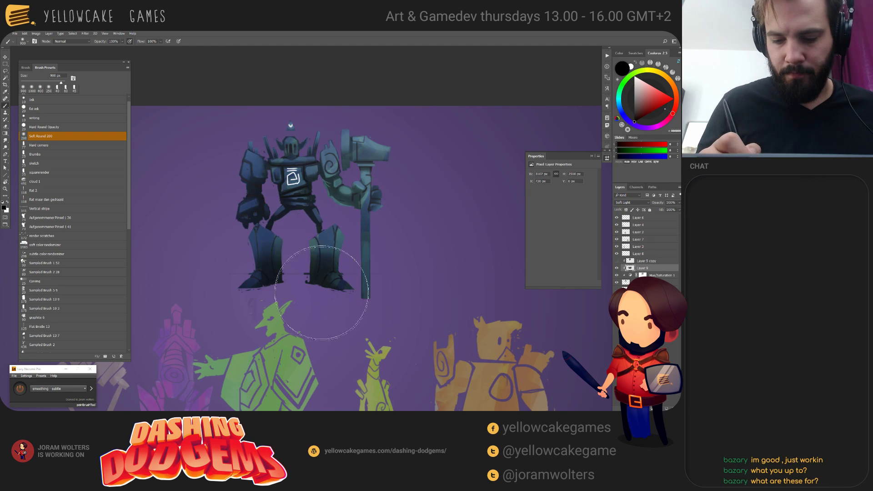
Step: Brush soft light over the head, chest and hammer at 900 px in white, then in pale yellow
key(x)
drag(296, 182, 316, 153)
key(ctrl+z)
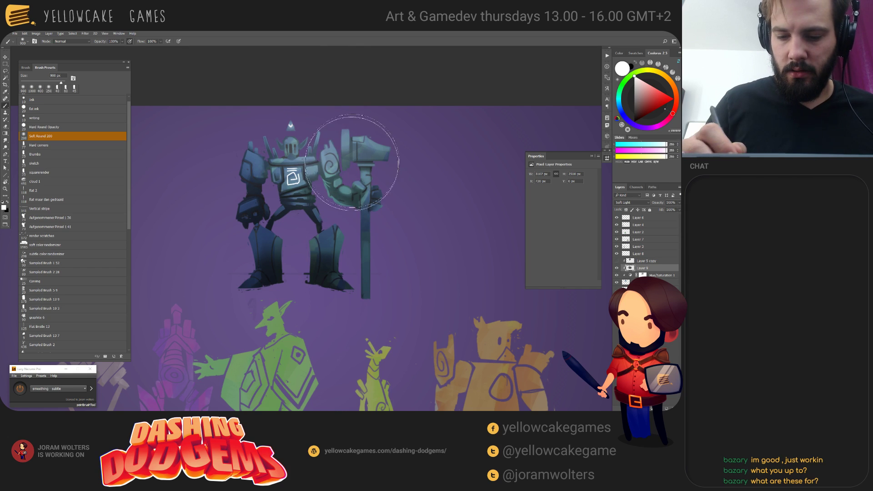
click(657, 71)
click(655, 91)
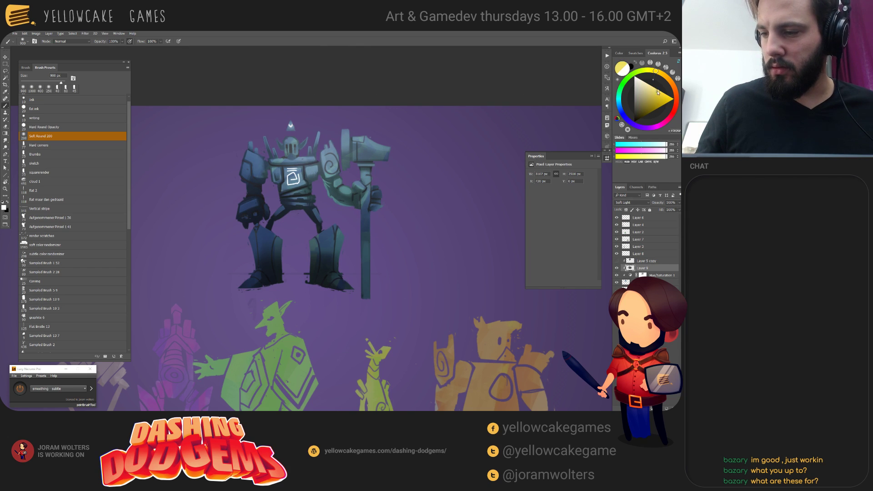
click(656, 90)
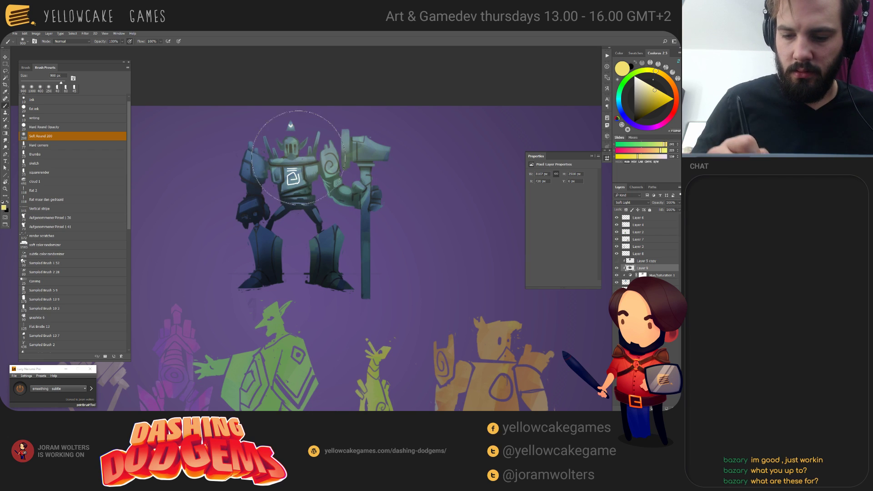
Step: Choose a medium purple as the shadow colour and brush it softly over the free fist and both legs
key(x)
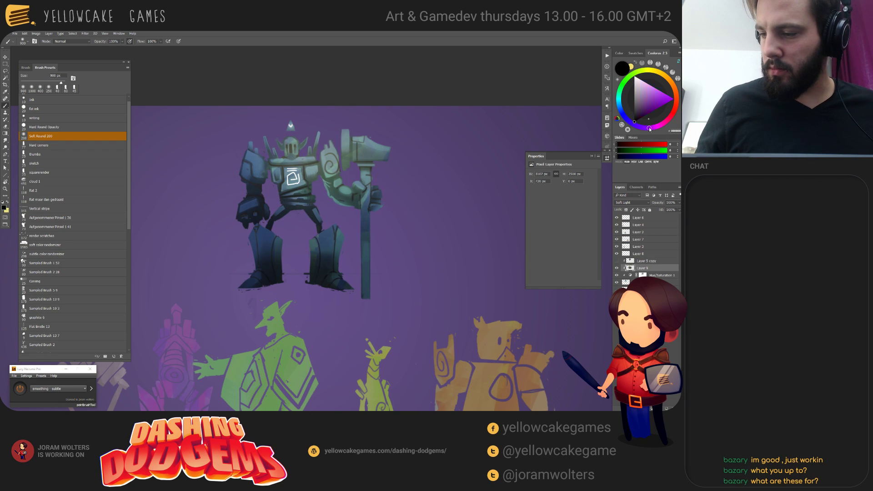
click(645, 128)
click(646, 107)
click(647, 103)
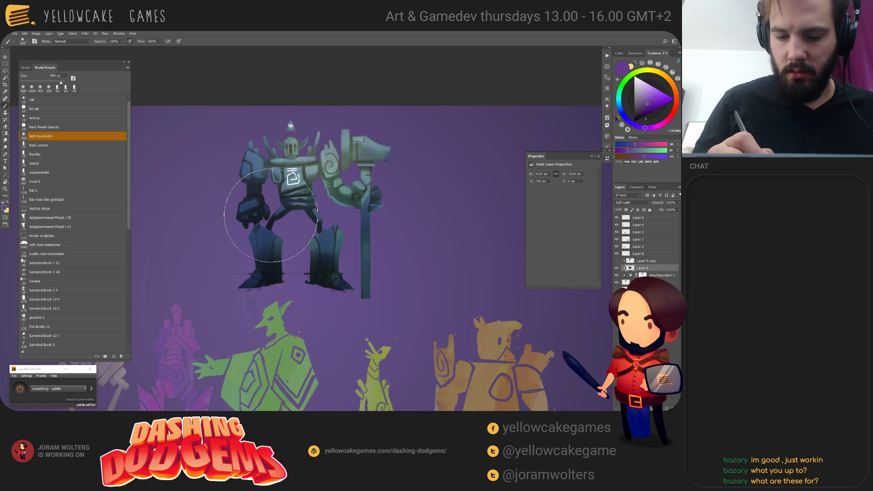
mouse_move(271, 216)
mouse_down()
mouse_move(259, 240)
mouse_move(273, 228)
mouse_move(329, 298)
mouse_up()
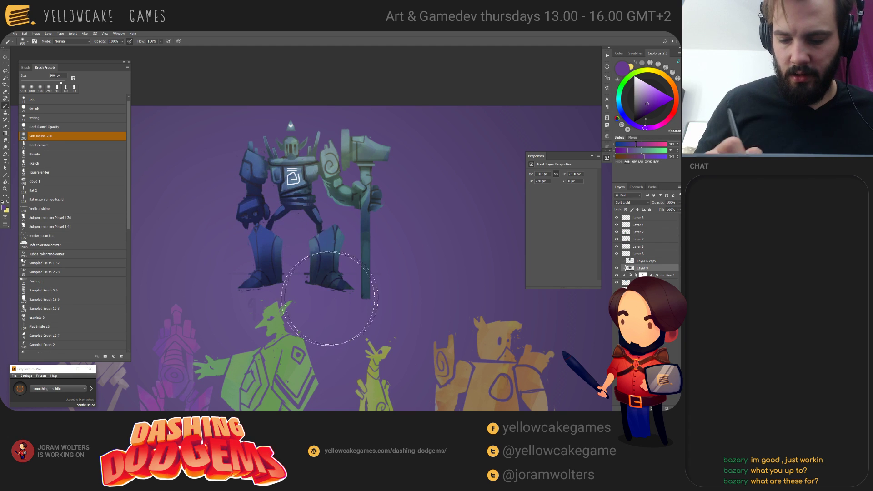
Step: Shade the lower part of the hammer-holding arm in purple with a smaller soft brush of up to 200 px
mouse_move(416, 273)
mouse_down()
mouse_move(397, 272)
mouse_move(425, 280)
mouse_up()
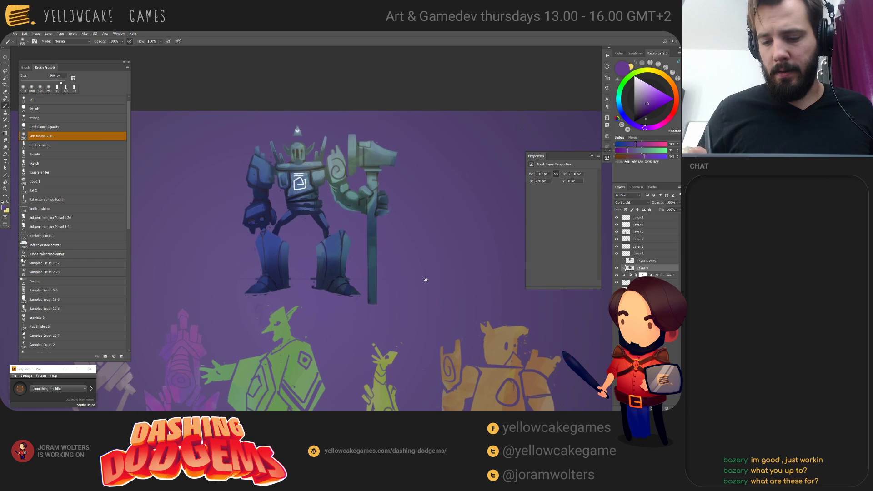
key(bracketleft)
mouse_move(370, 308)
mouse_down()
mouse_move(334, 215)
mouse_move(340, 212)
mouse_up()
key(ctrl+z)
key(bracketright)
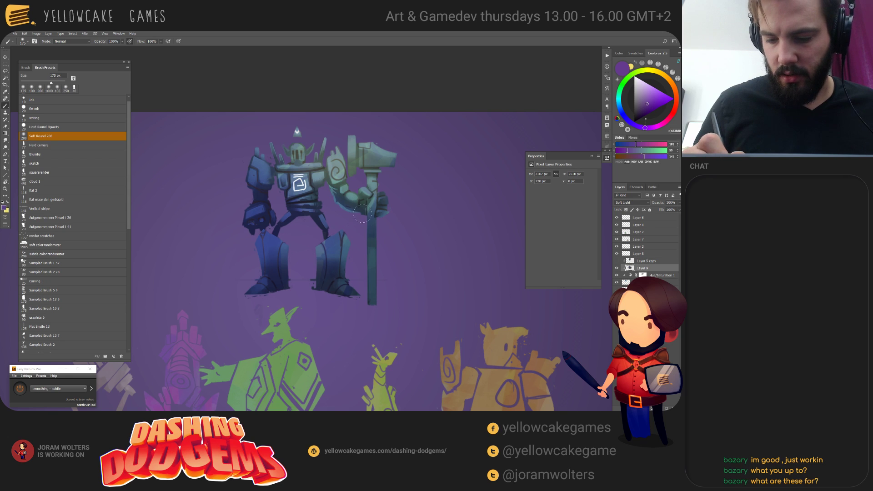
key(bracketright)
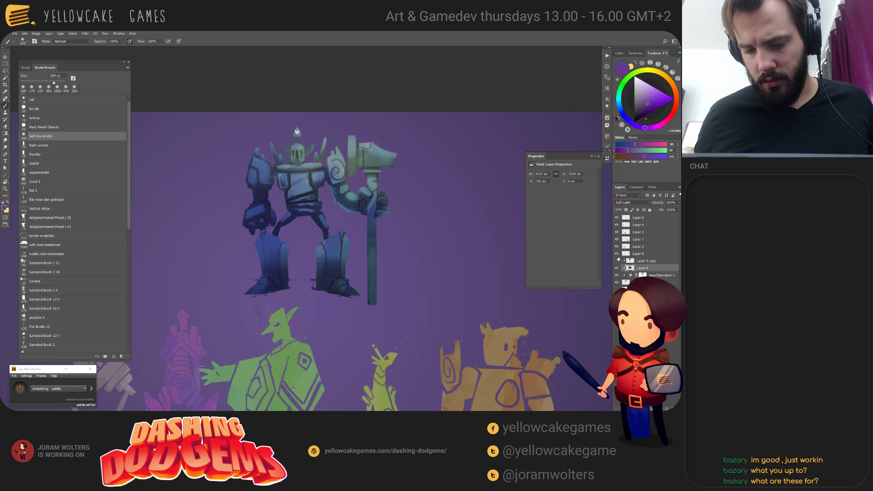
Step: Add an Outer Glow in Normal blend mode to the chest emblem's layer and reduce the glow's size
key(alt+bracketright)
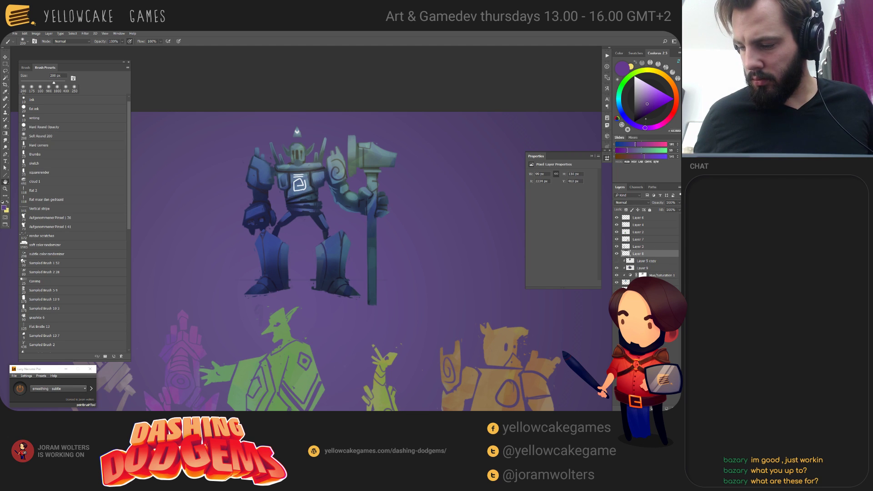
key(space)
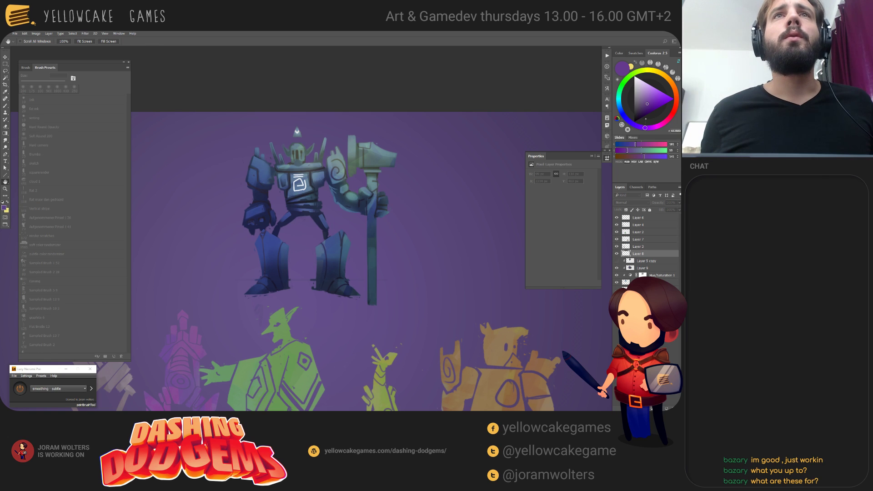
double_click(659, 253)
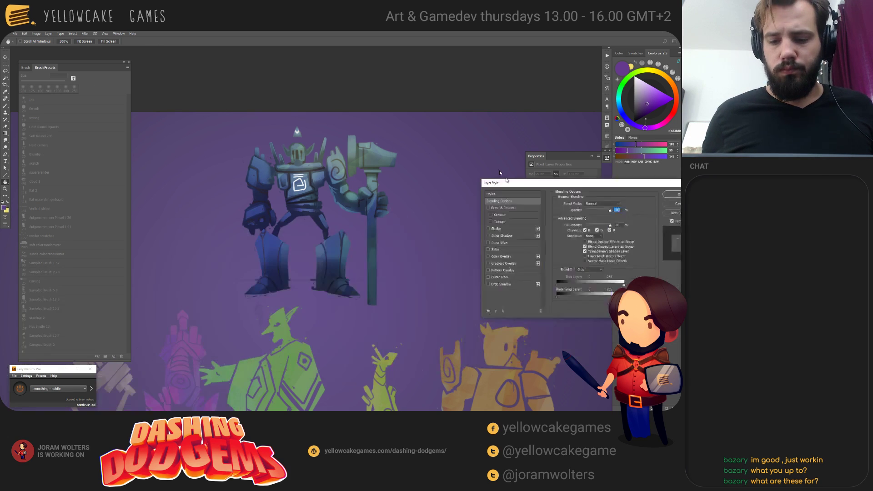
drag(512, 178, 267, 180)
drag(345, 178, 426, 211)
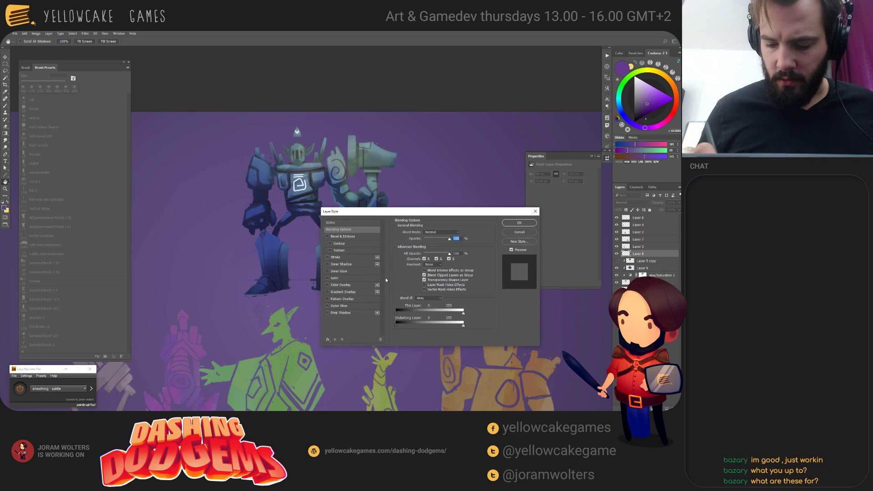
click(345, 306)
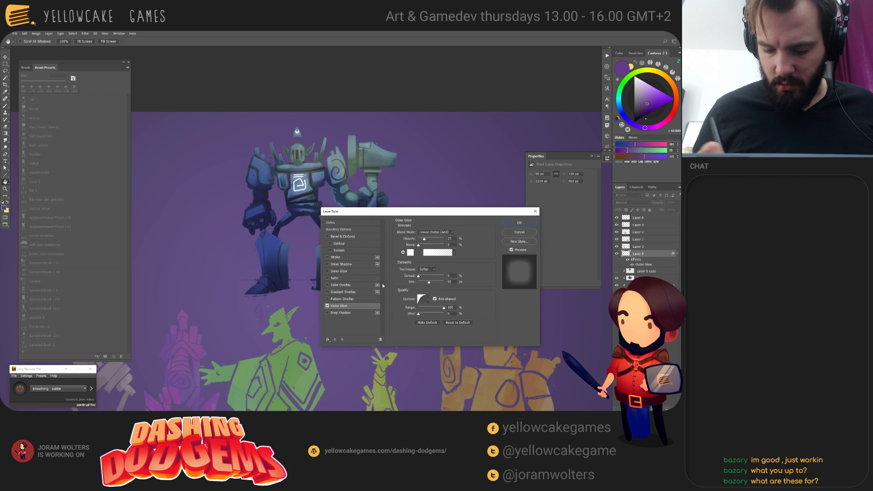
click(436, 232)
click(430, 232)
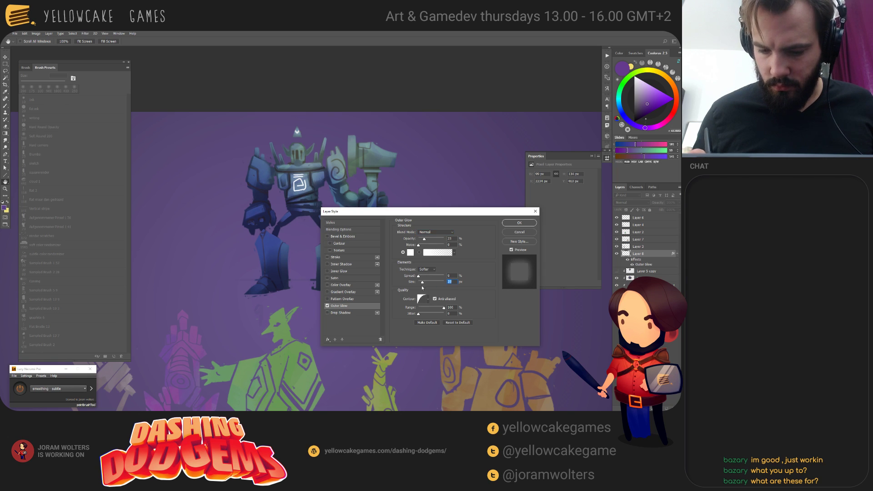
key(Up)
Step: Add an Inner Glow in pale cyan to the chest emblem and apply the layer style
click(329, 271)
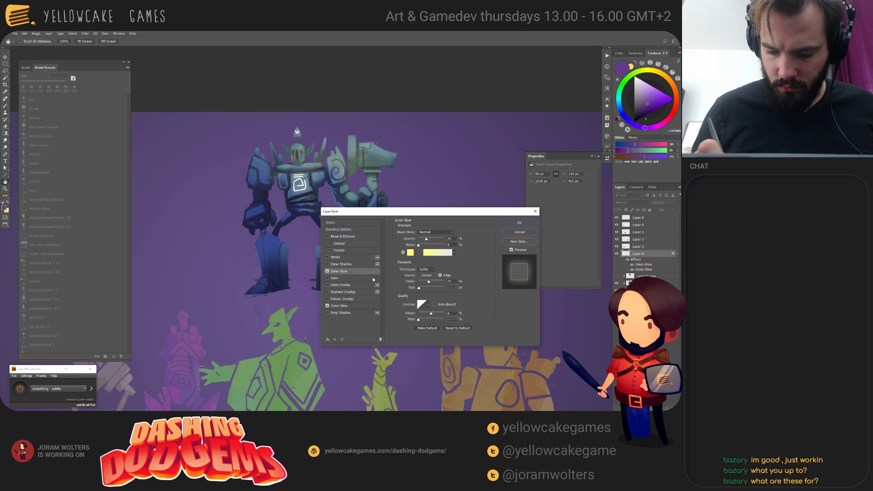
click(412, 254)
drag(539, 209, 542, 202)
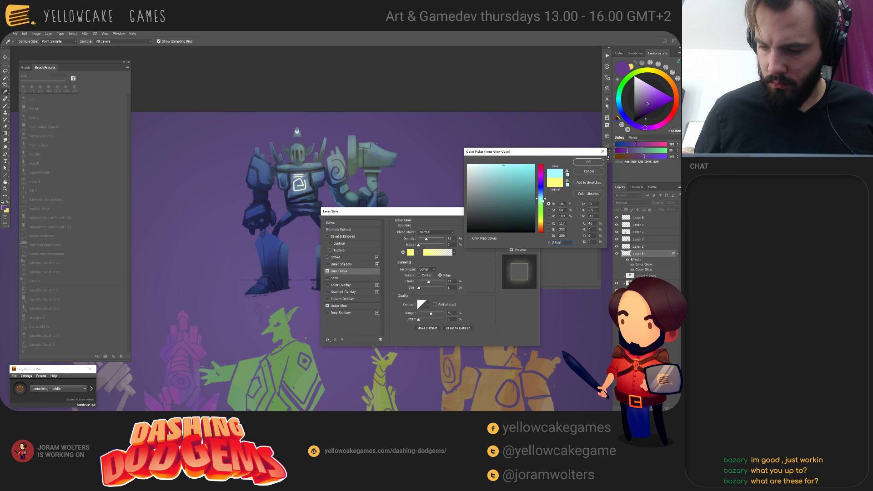
click(484, 164)
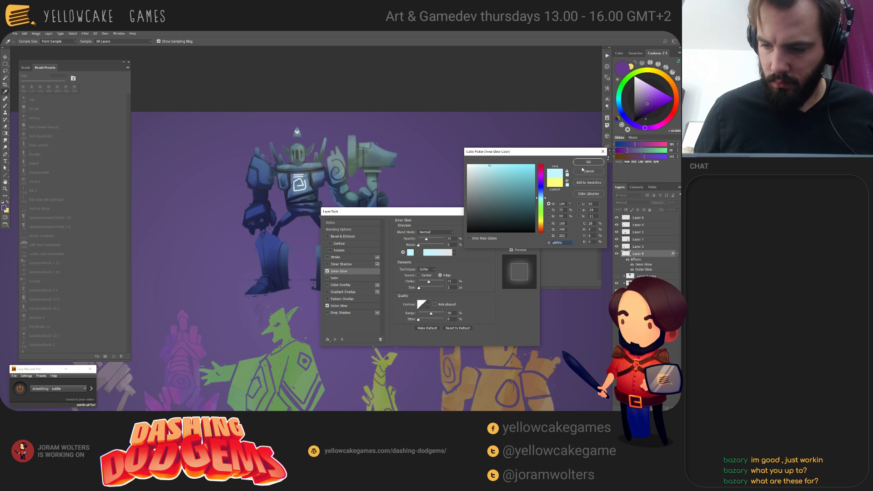
click(589, 162)
click(520, 223)
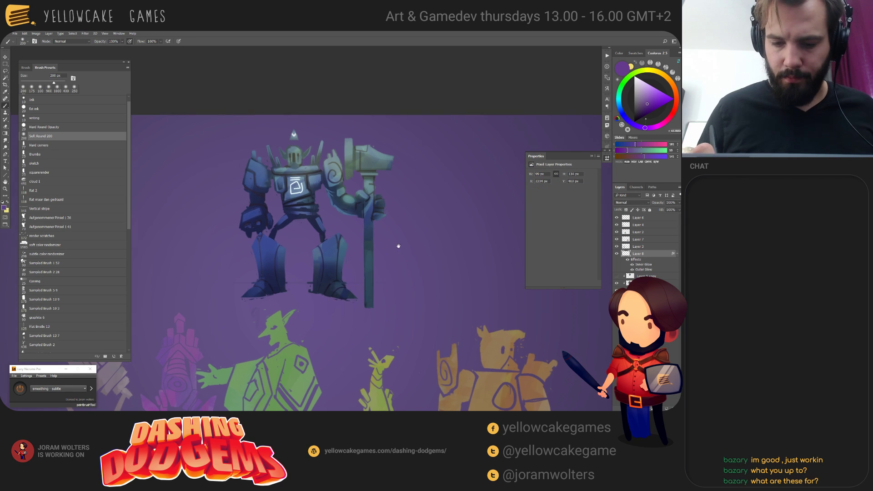
Step: Select the layer holding the ground lines and erase the stray strokes around the giant's feet
mouse_move(399, 246)
mouse_down()
mouse_move(378, 238)
mouse_move(405, 273)
mouse_up()
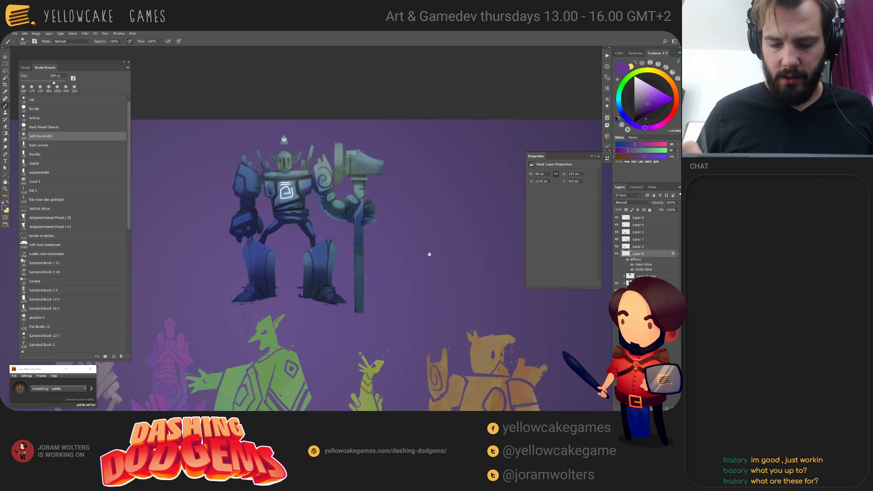
drag(429, 254, 446, 249)
key(v)
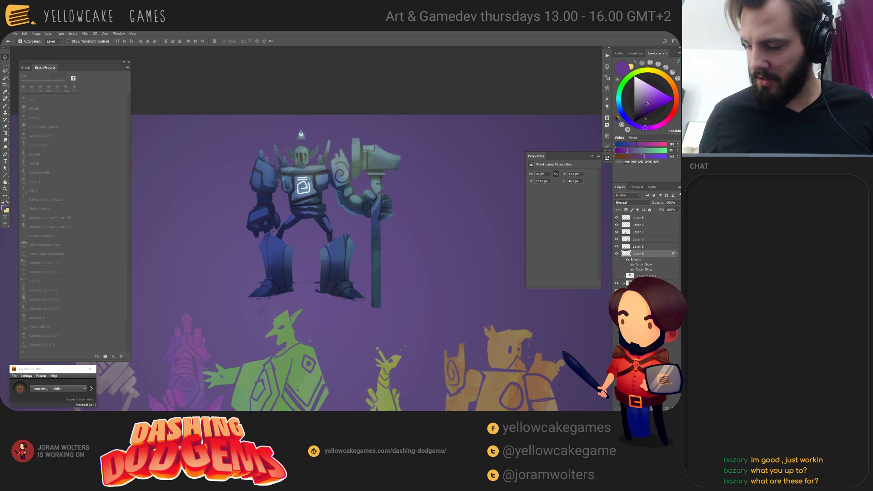
click(253, 275)
key(e)
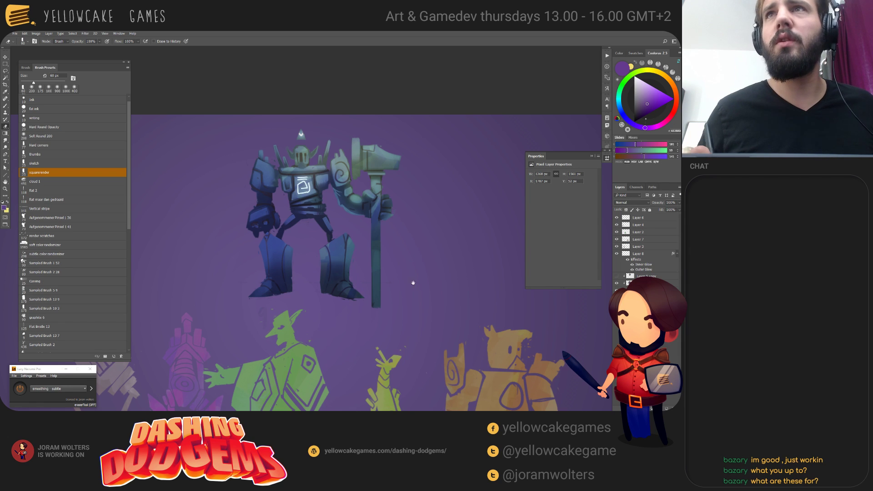
drag(413, 283, 413, 274)
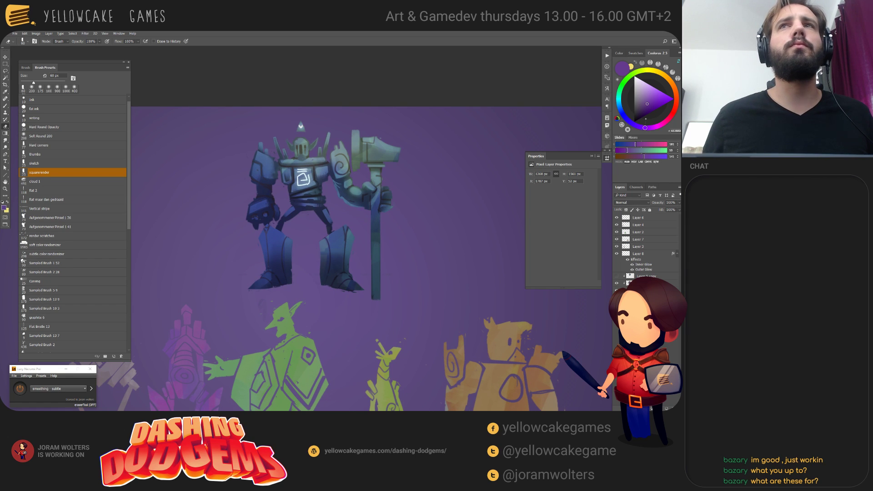
Step: Switch to Unity, run the arena scene in the game view to check the cars' effects, and stop play mode
key(alt+Tab)
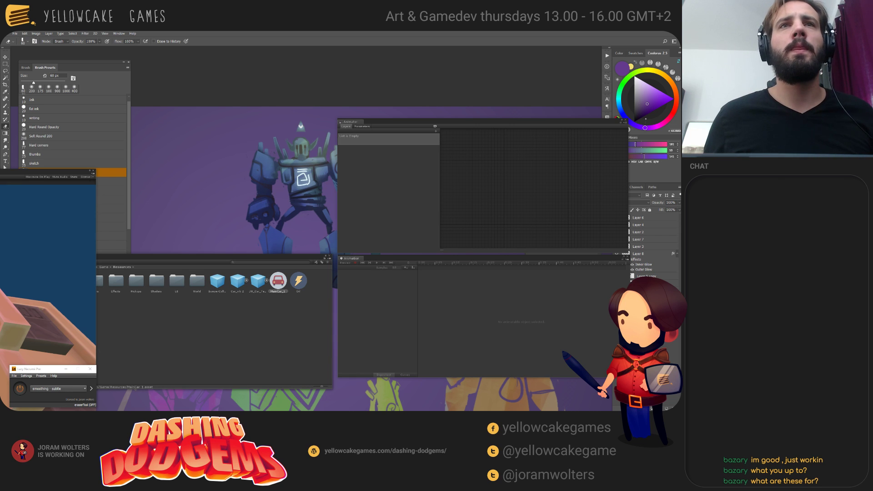
mouse_move(82, 171)
mouse_down()
mouse_move(21, 42)
mouse_move(7, 63)
mouse_up()
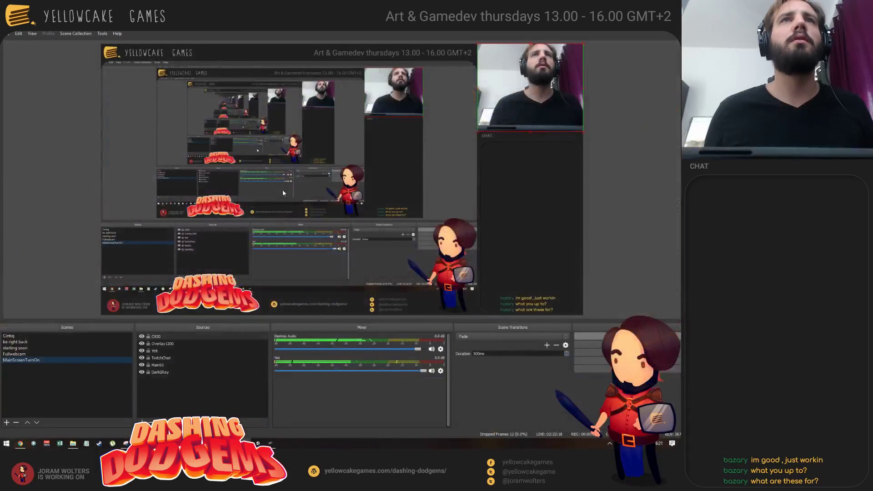
key(alt+Tab)
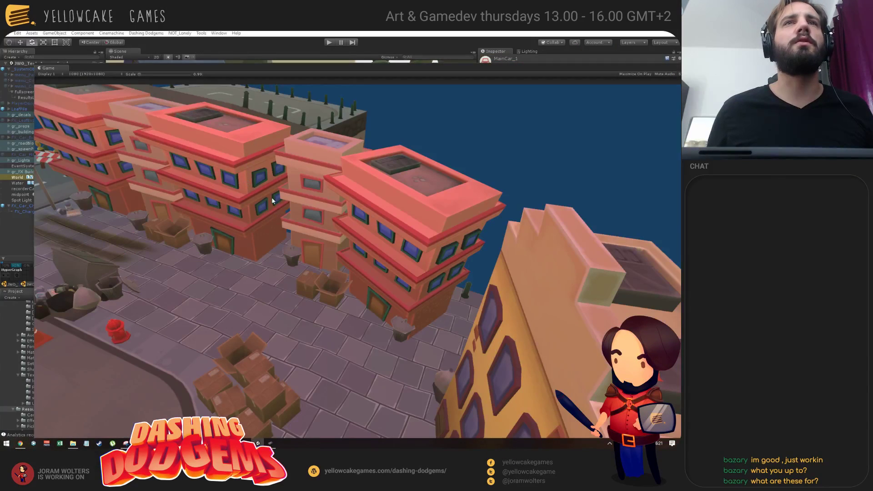
click(328, 42)
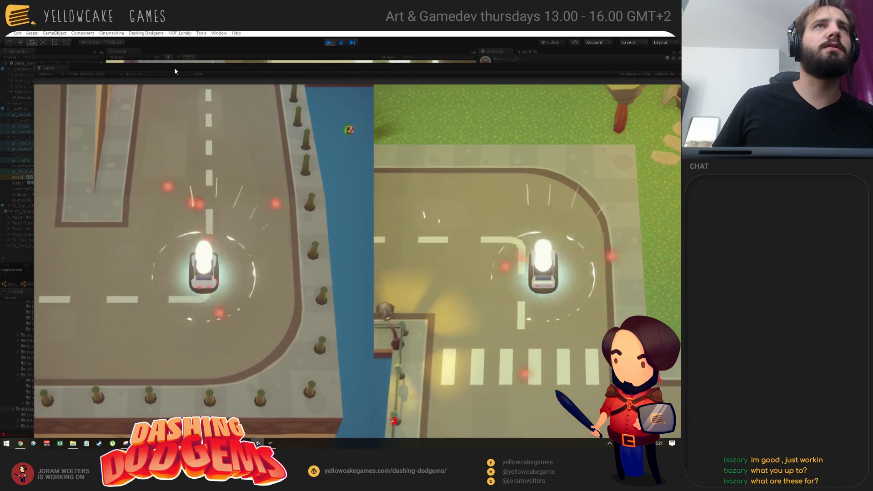
double_click(174, 68)
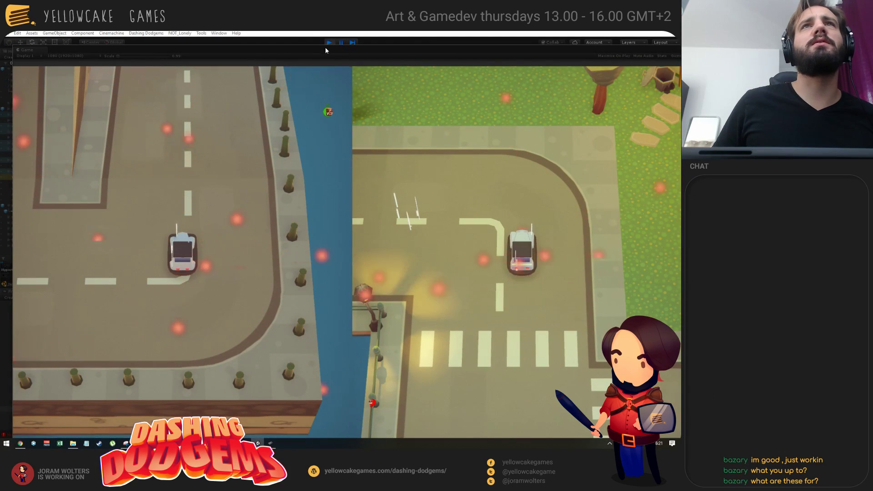
drag(326, 47, 328, 66)
click(330, 42)
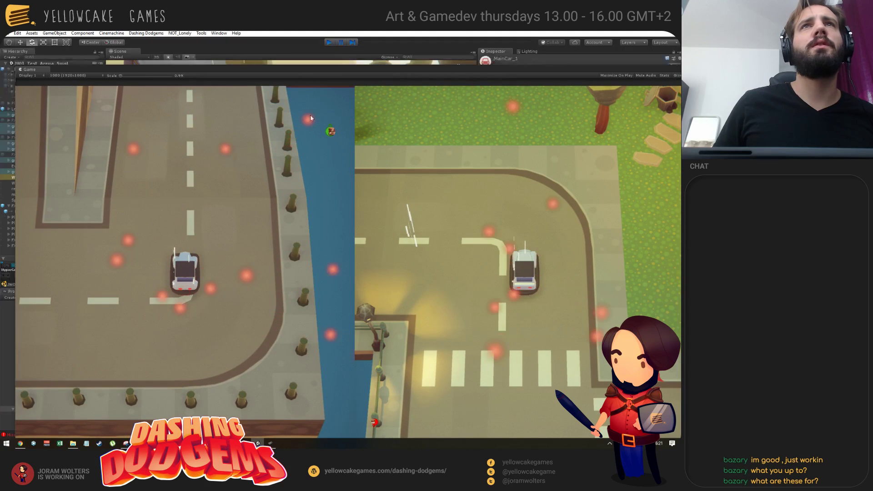
Step: Switch to Sourcetree and fetch the remote updates for the git_Dashing repository
key(alt+Tab)
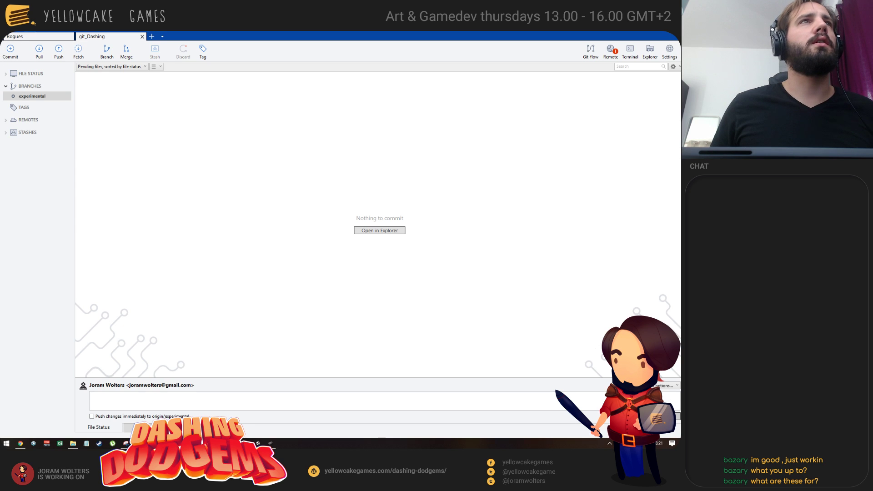
click(78, 50)
click(366, 107)
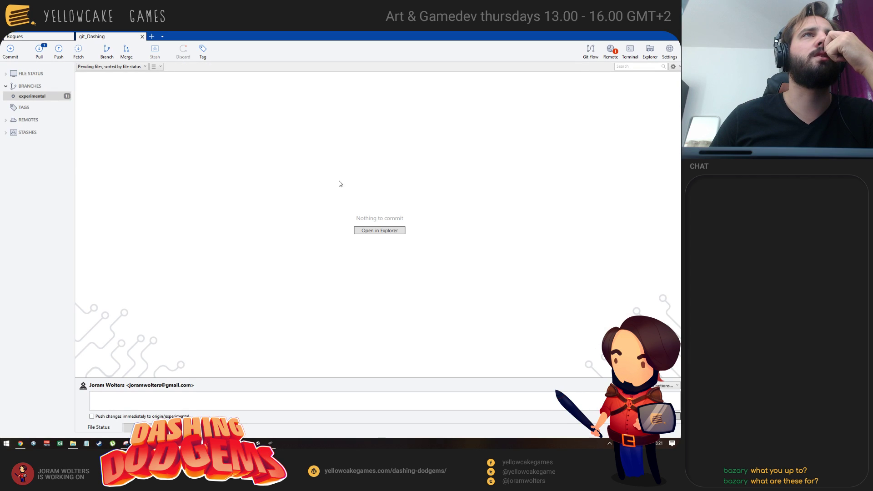
Step: Examine the most recent commits on the experimental branch, including their changed files and code differences
click(14, 96)
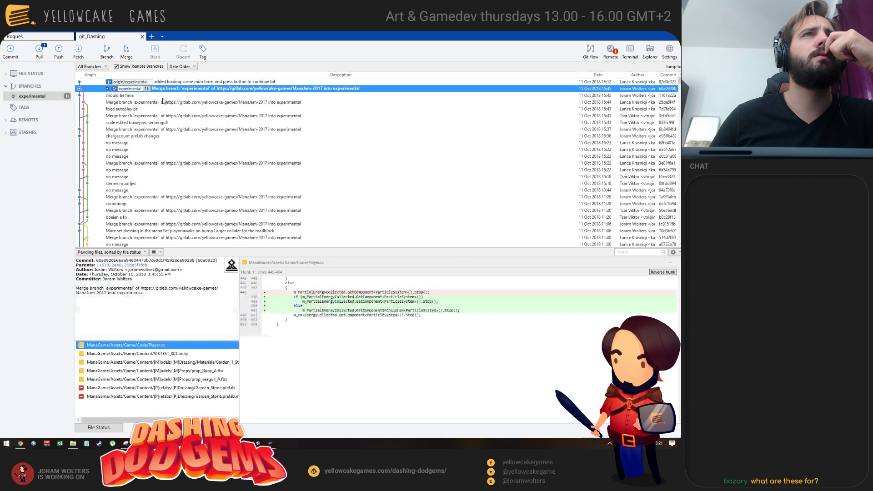
click(190, 83)
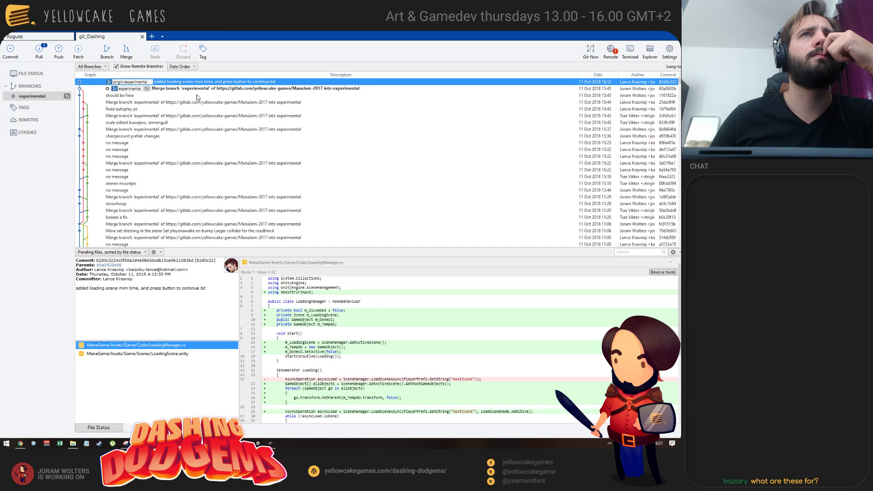
click(205, 88)
click(185, 93)
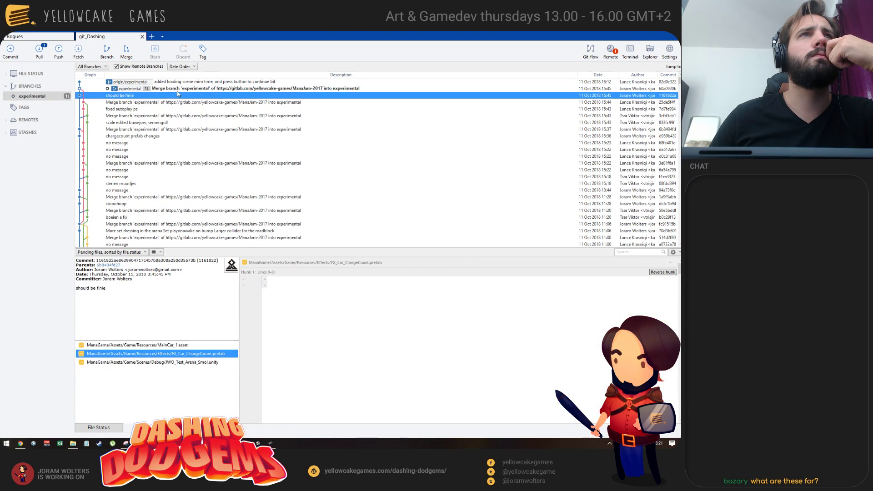
click(195, 89)
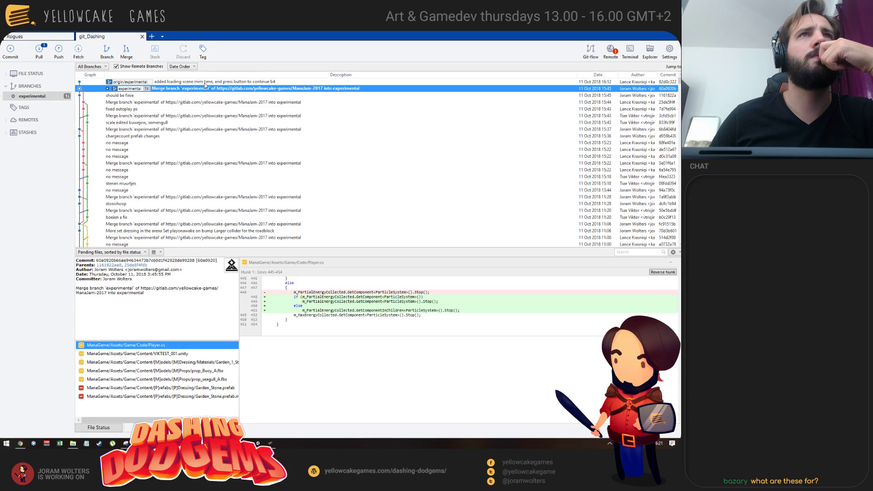
click(204, 82)
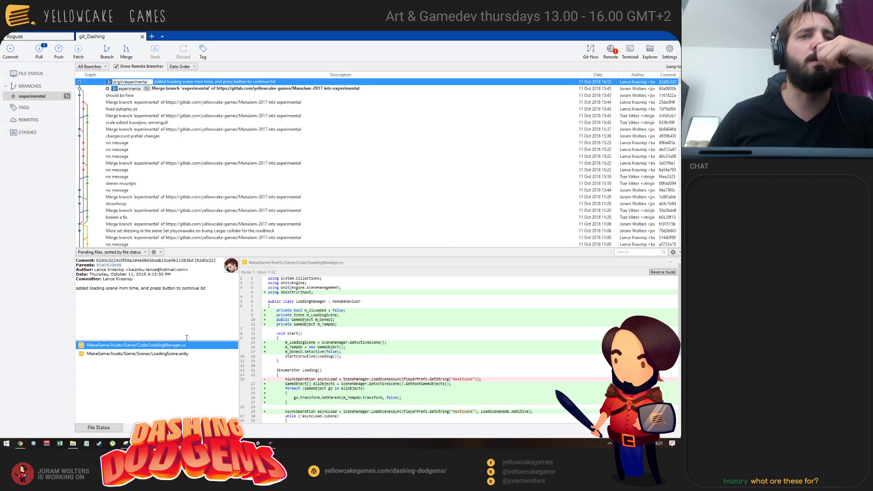
Step: Switch back to Unity, move the floating game view clear of the editor and select the MainCar_1 asset
click(255, 444)
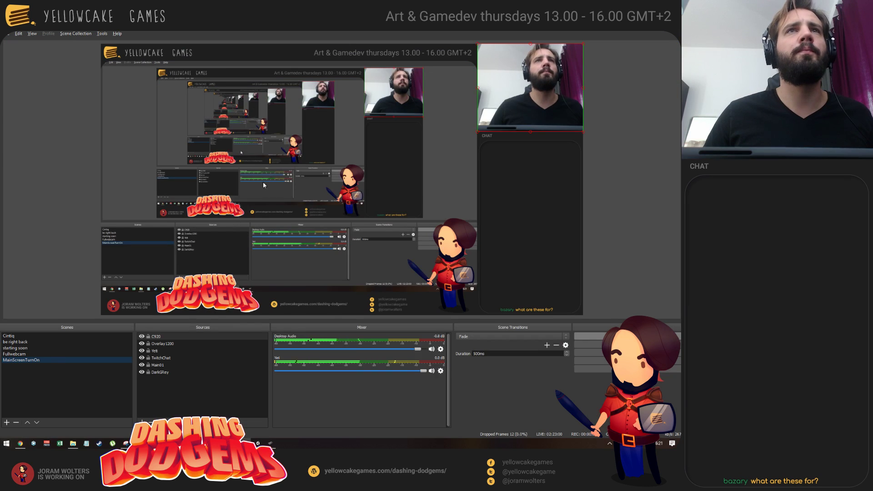
key(alt+Tab)
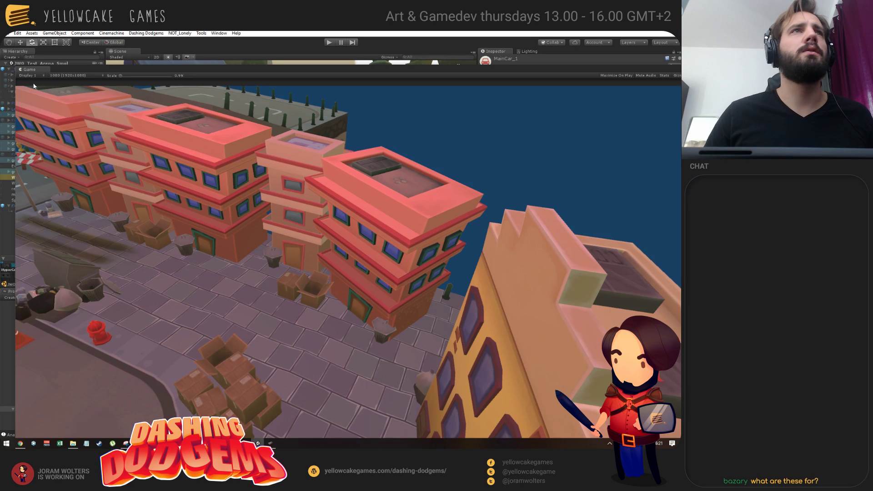
drag(69, 66, 157, 403)
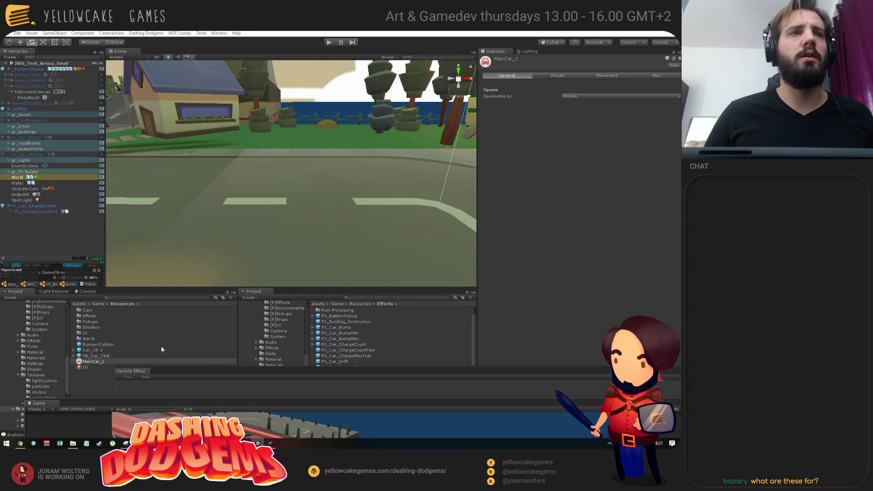
click(93, 361)
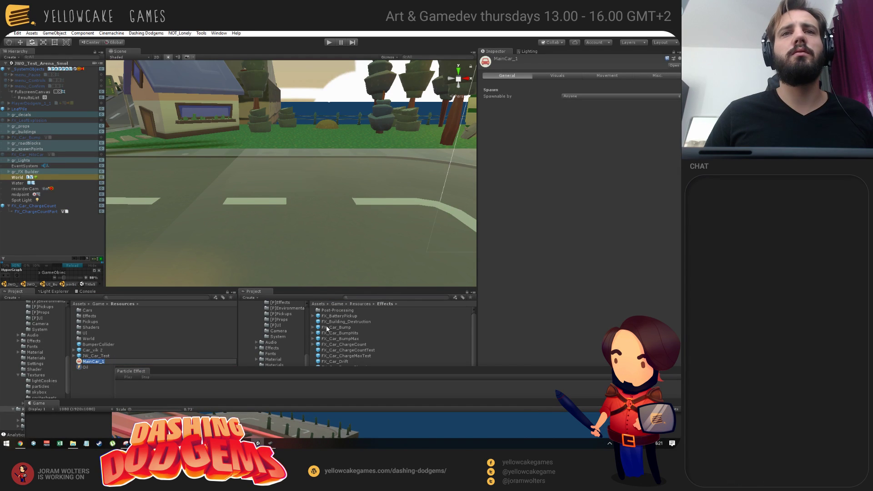
Step: Select the FX_Car_EnergyCount prefab and reposition the particle effect editor to show all its emitter settings
drag(347, 368, 307, 418)
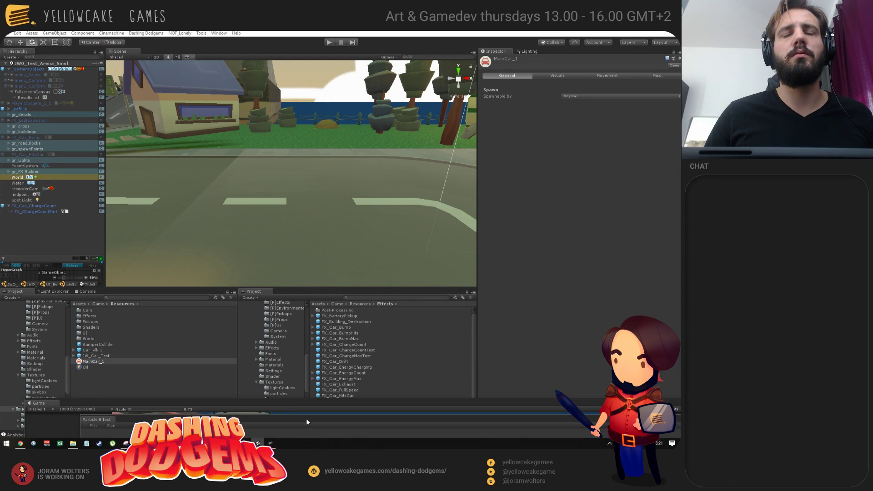
click(356, 372)
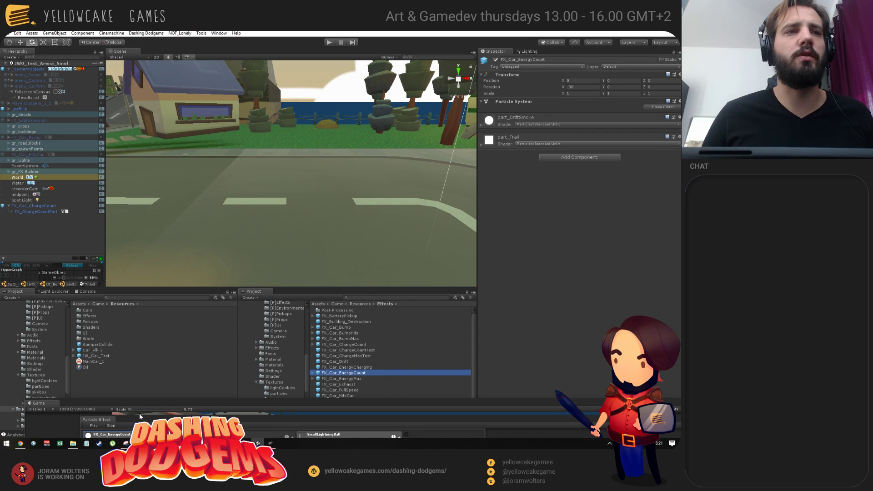
drag(143, 421, 149, 165)
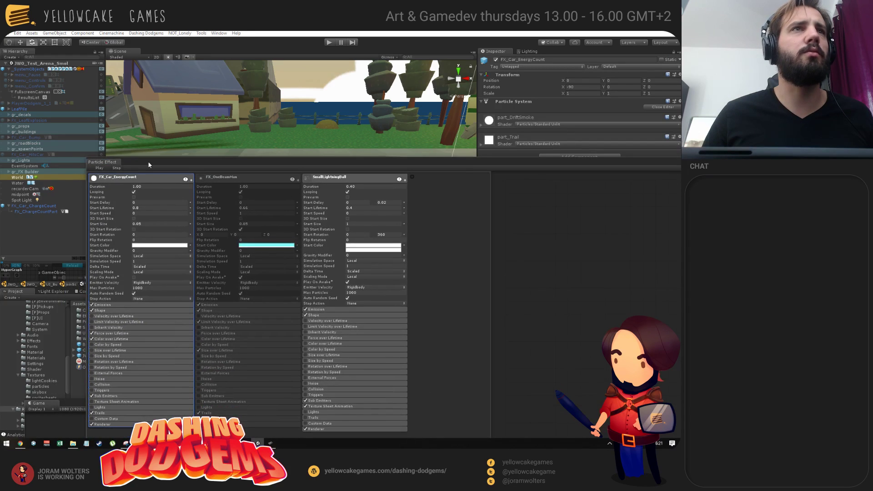
Step: Disable the Renderer modules of the FX_Car_EnergyCount and SmallLightningBall particle systems
click(91, 425)
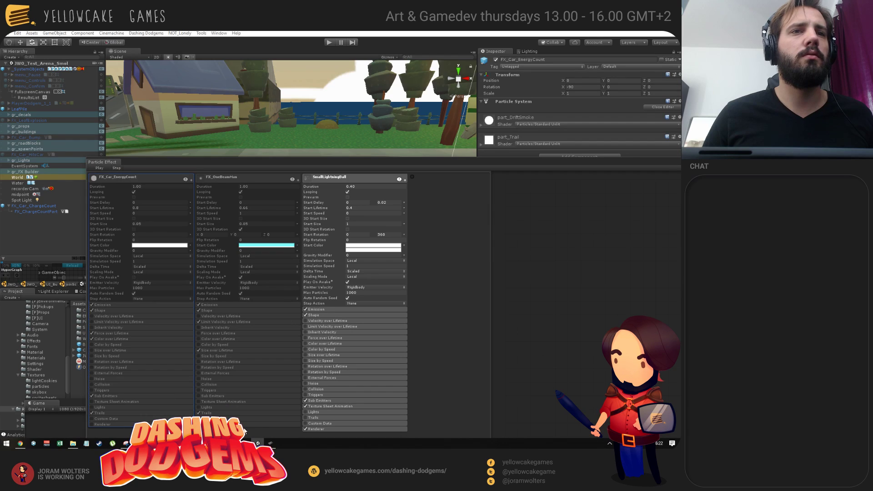
click(306, 429)
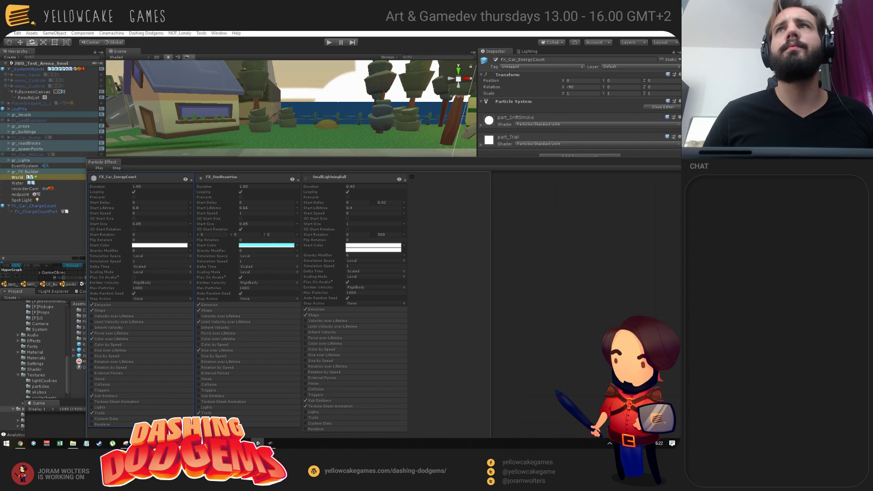
Step: Open the FX_Car_EnergyMax effect for editing and disable the Renderer modules of its particle systems
drag(313, 163, 337, 409)
click(357, 379)
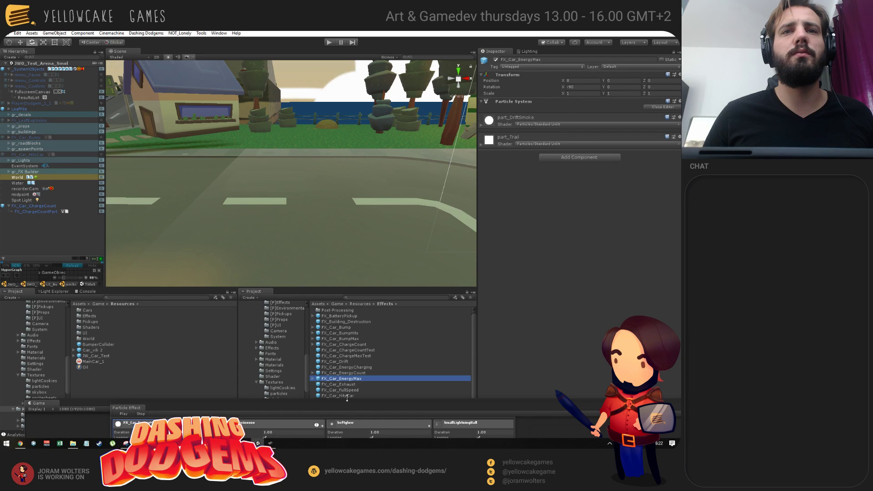
drag(155, 410, 214, 123)
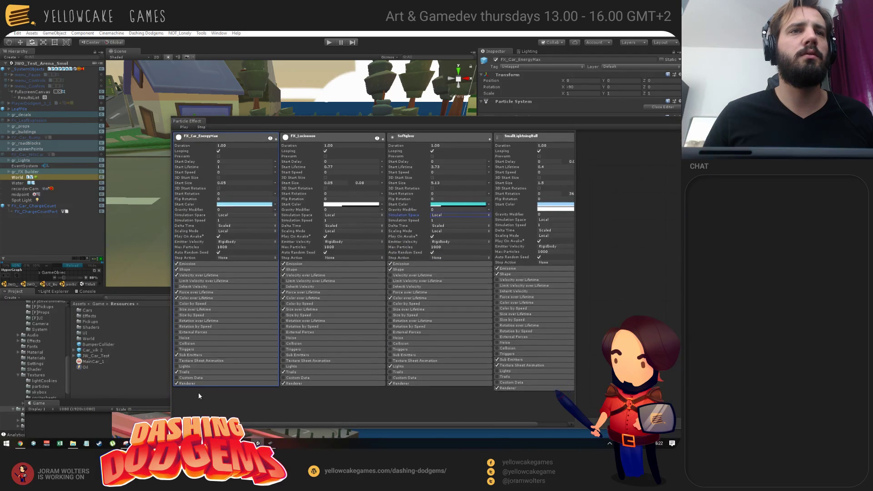
click(177, 383)
click(284, 383)
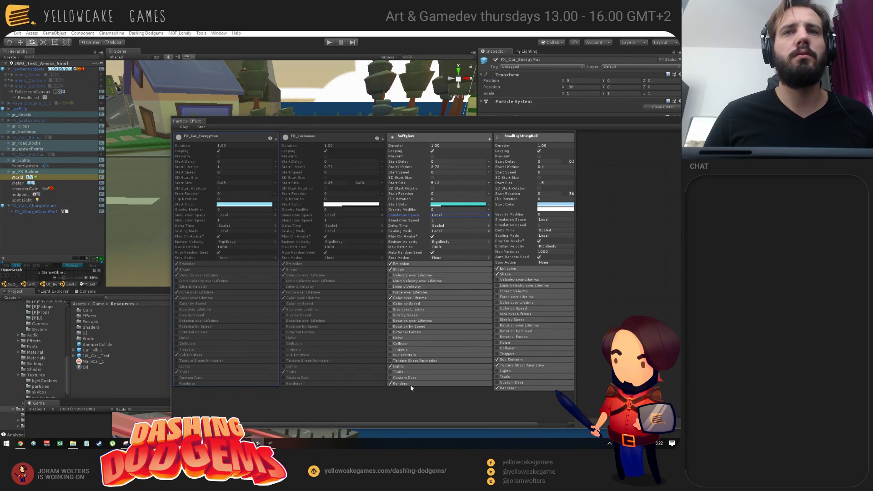
click(391, 384)
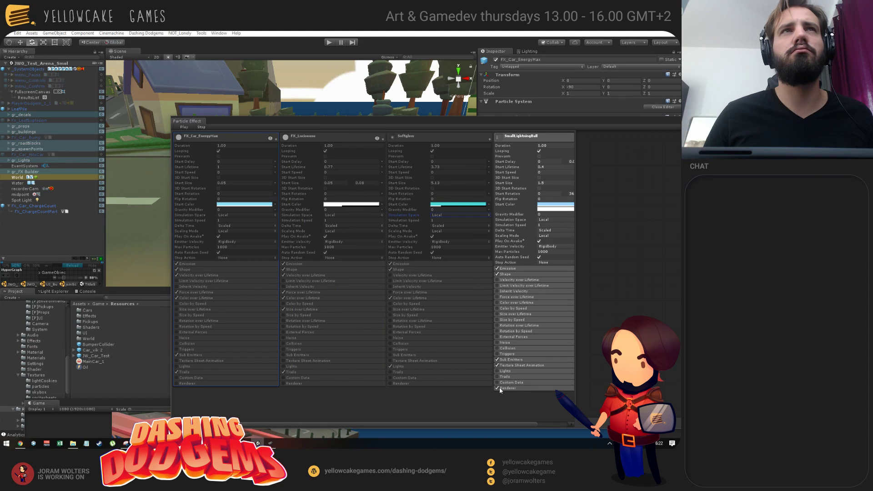
Step: Re-enable the Renderer modules of the particle systems in FX_Car_EnergyMax
click(391, 383)
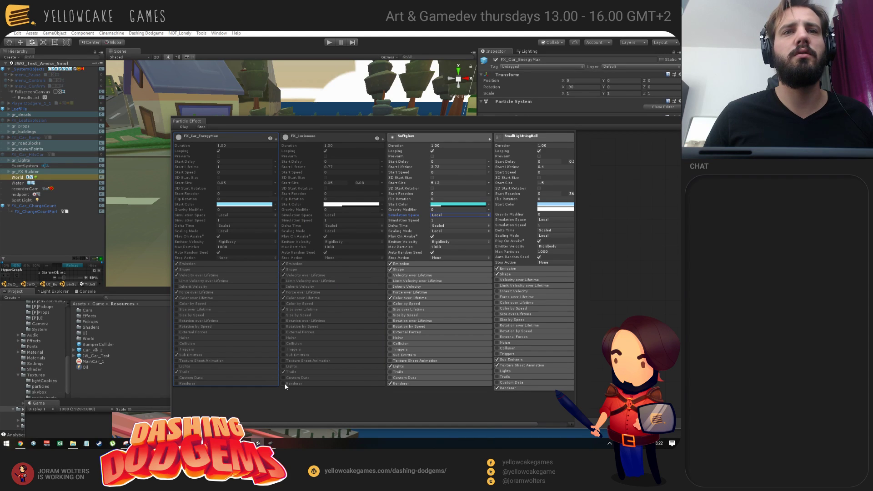
click(284, 384)
click(177, 384)
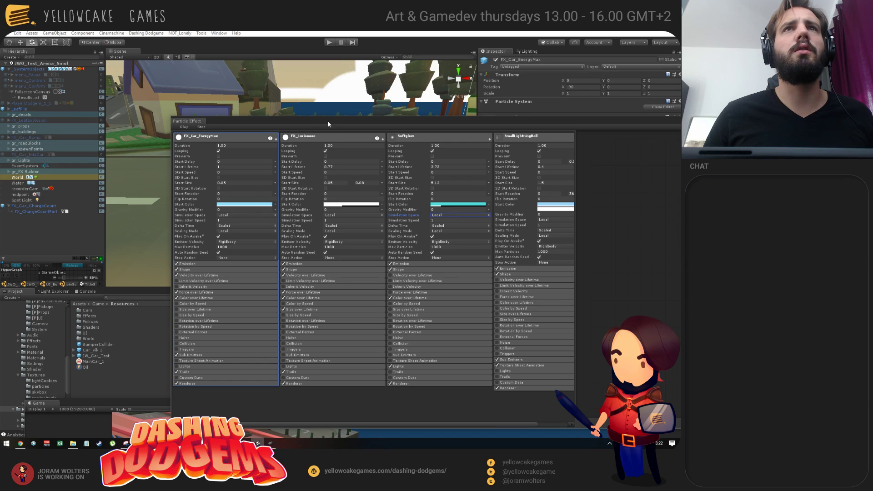
Step: Return to the FX_Car_EnergyCount effect and re-enable the Renderer modules of FX_Car_EnergyCount and SmallLightningBall
drag(327, 121, 577, 168)
click(356, 374)
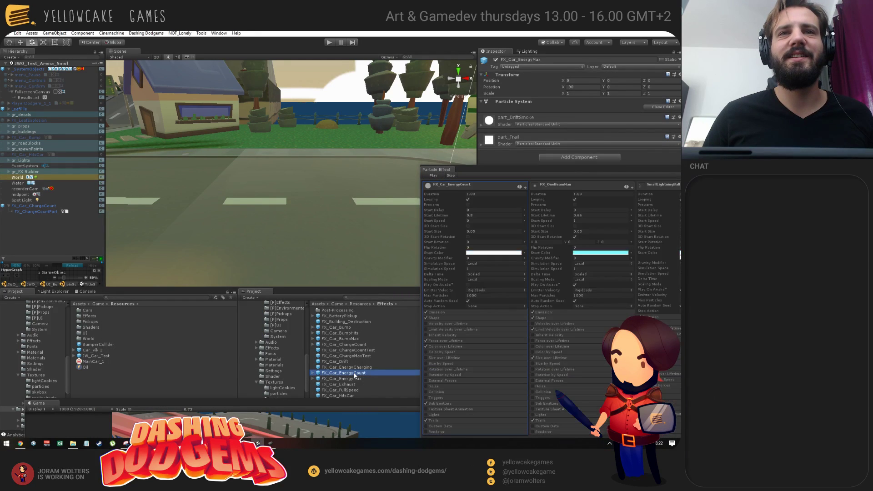
click(517, 436)
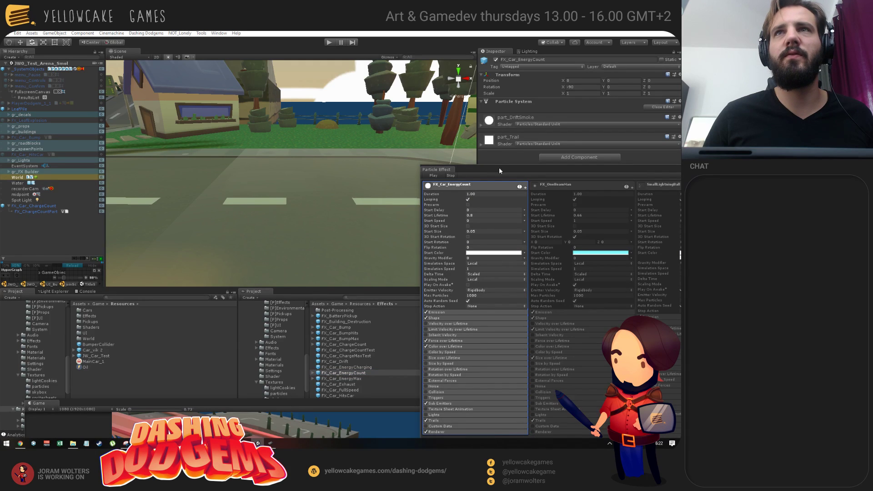
drag(500, 171, 345, 80)
click(454, 311)
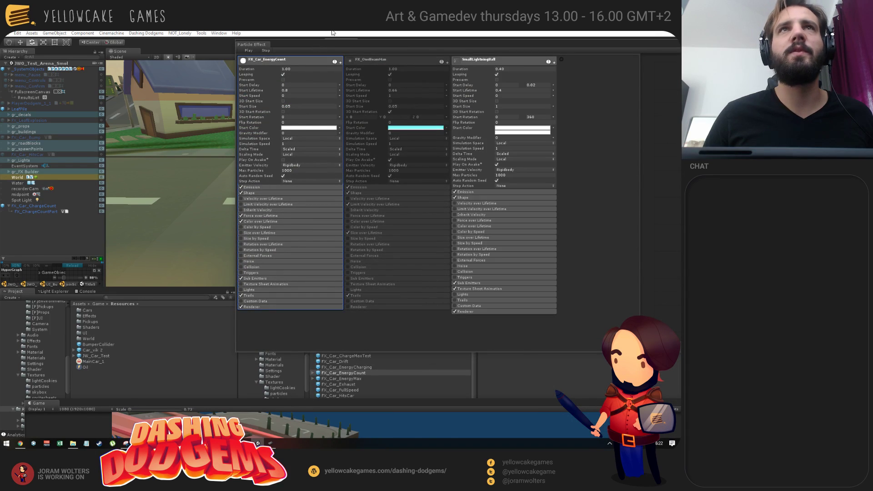
Step: Expand the FX_Car_ChargeCount prefab and disable the Renderer module of its child FX_ChargeCountPart
drag(289, 42, 510, 274)
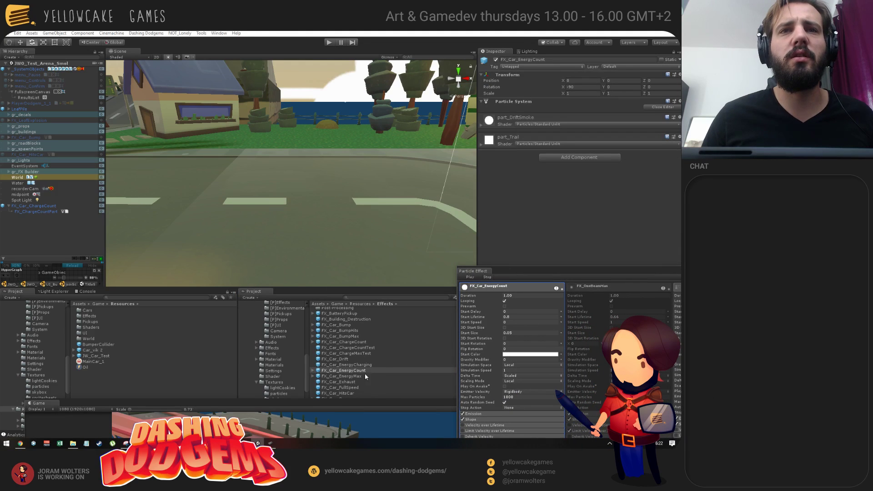
drag(340, 402, 872, 246)
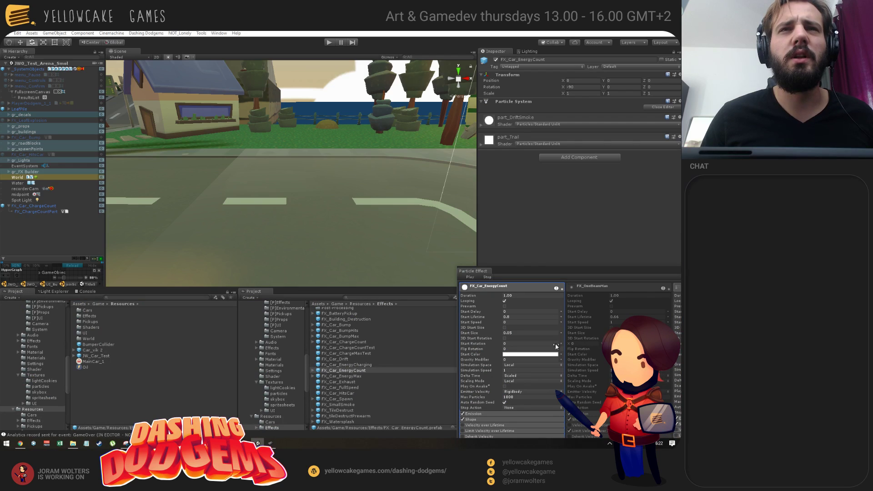
click(343, 342)
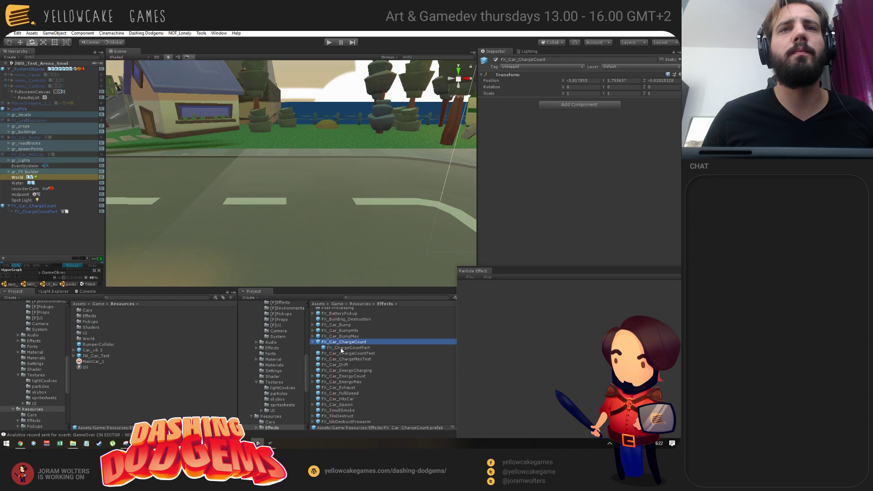
click(341, 348)
drag(508, 271, 546, 293)
click(442, 409)
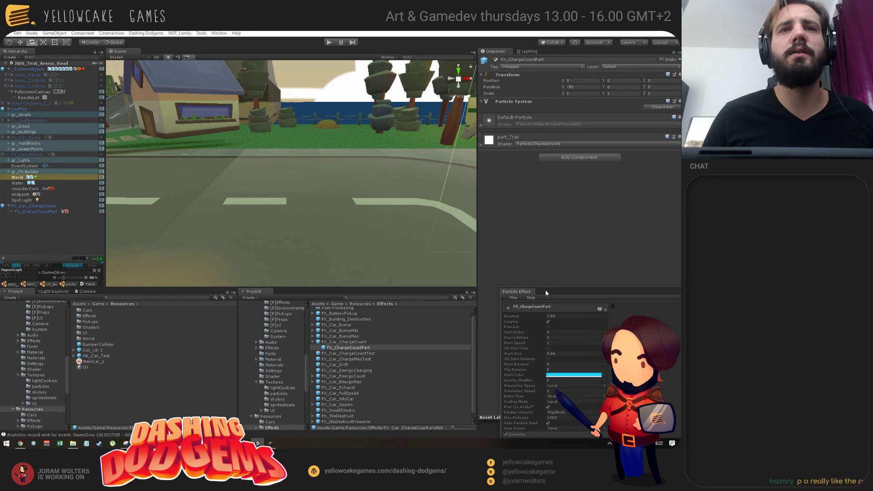
Step: Disable the Renderer module of the FX_Car_ChargeMaxTest particle system
click(347, 358)
drag(536, 293, 473, 131)
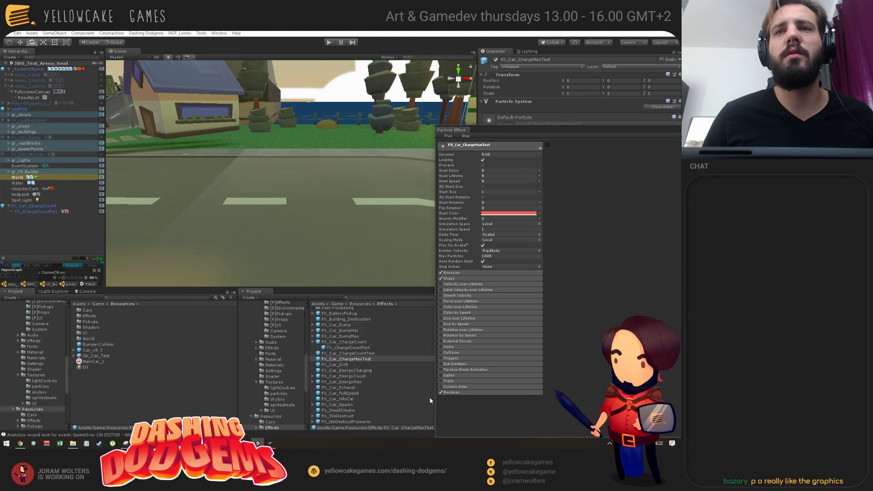
click(442, 393)
Step: Check the Twitch stream page in Chrome and return to the Unity editor
key(alt+Tab)
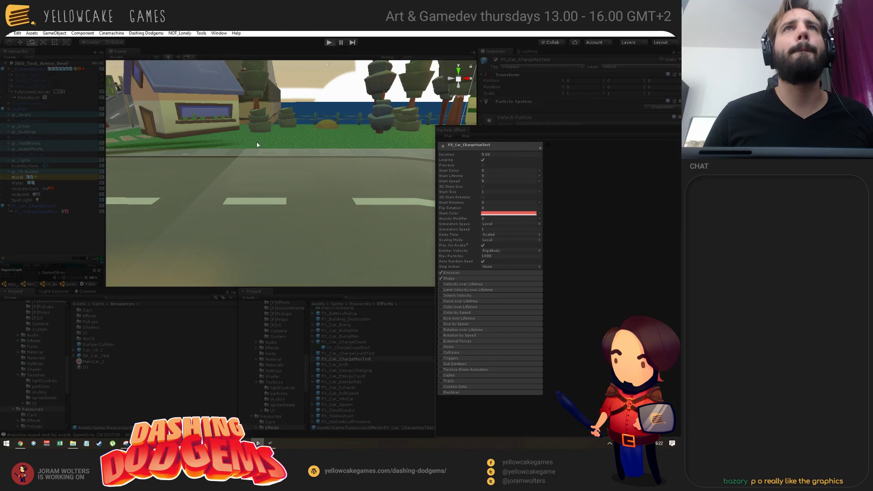
click(255, 259)
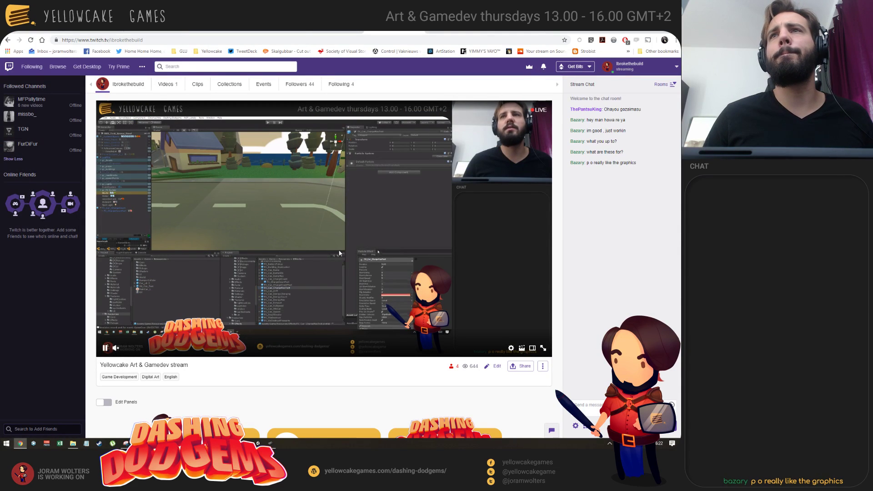
key(alt+Tab)
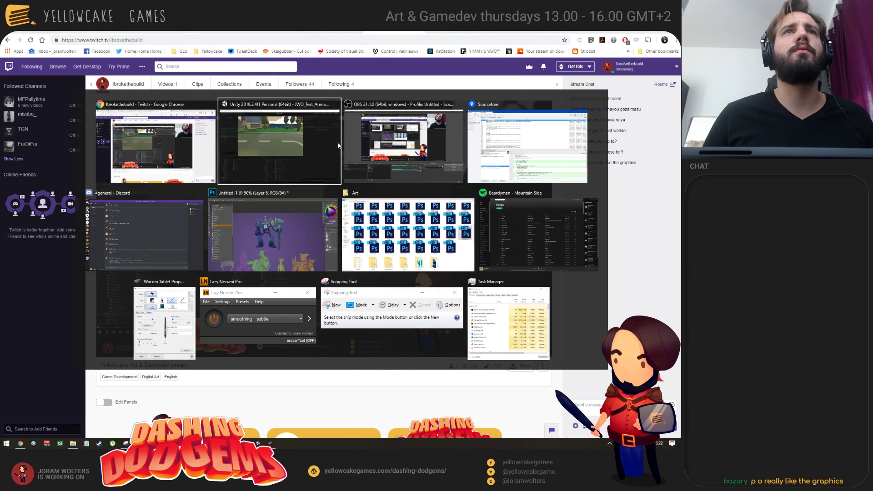
click(338, 145)
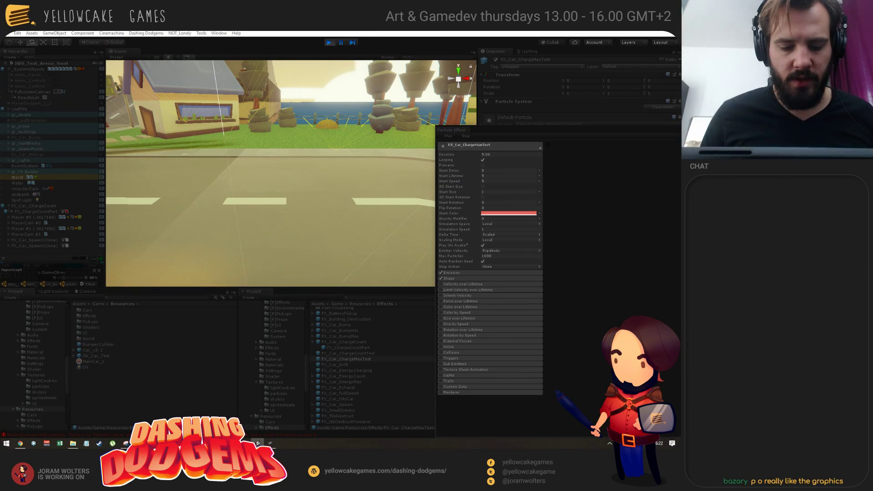
Step: Bring the running Game view on screen, enlarge it, and drive the first player's car through the arena to the other car
drag(273, 2, 144, 31)
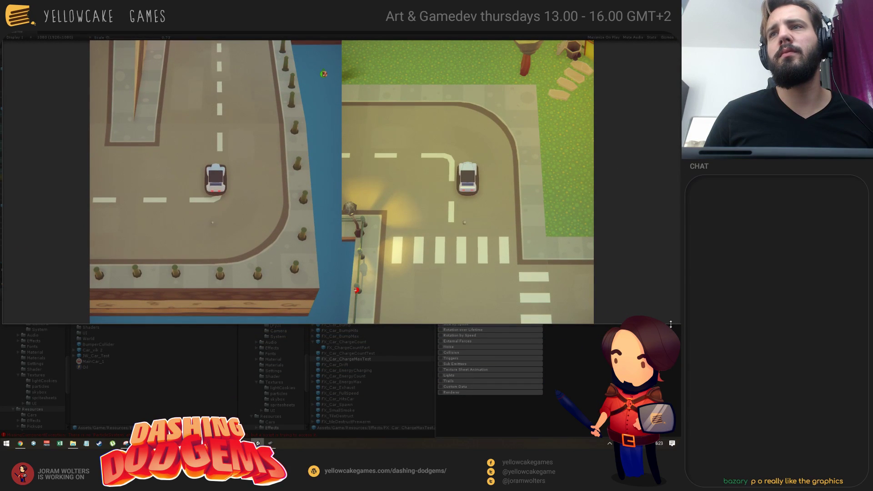
drag(670, 324, 671, 424)
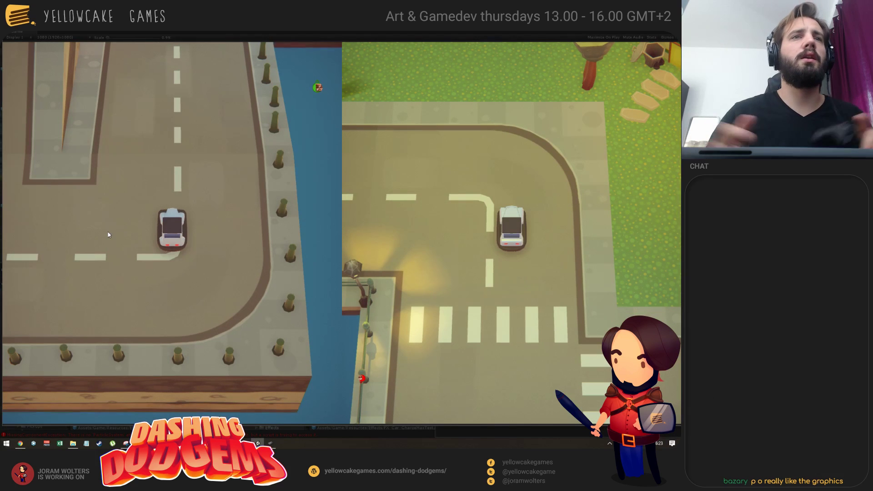
key(w)
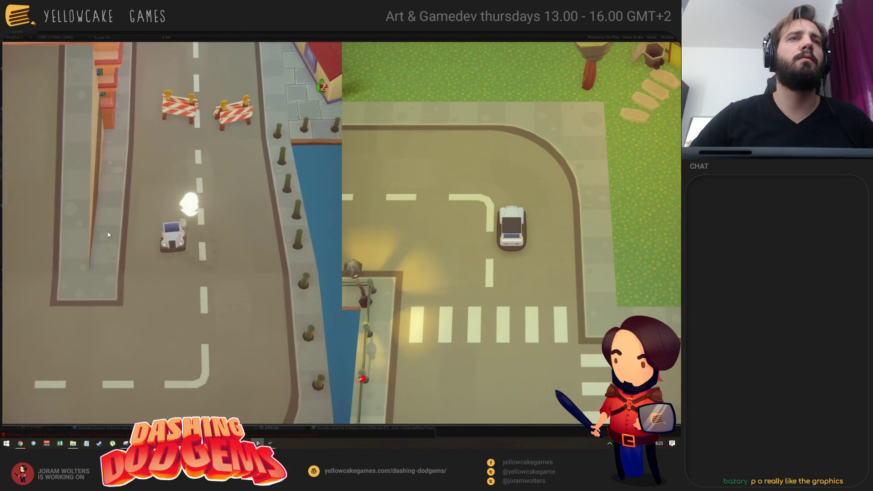
key(a)
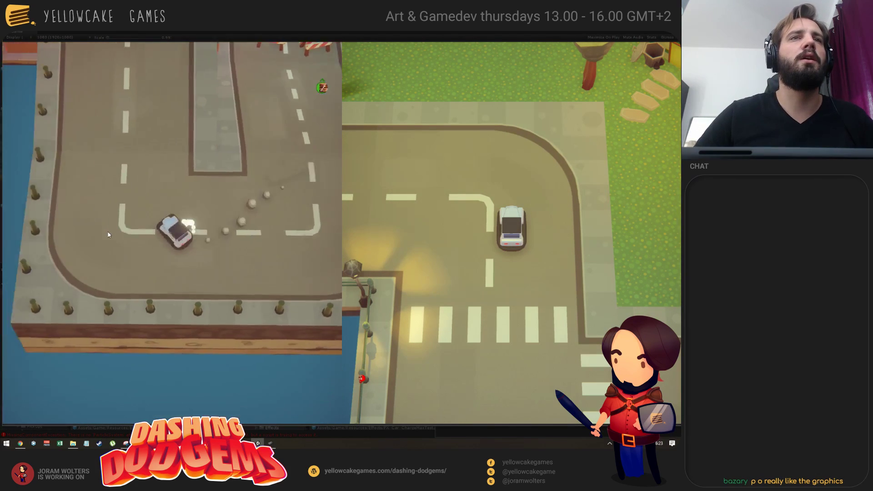
key(d)
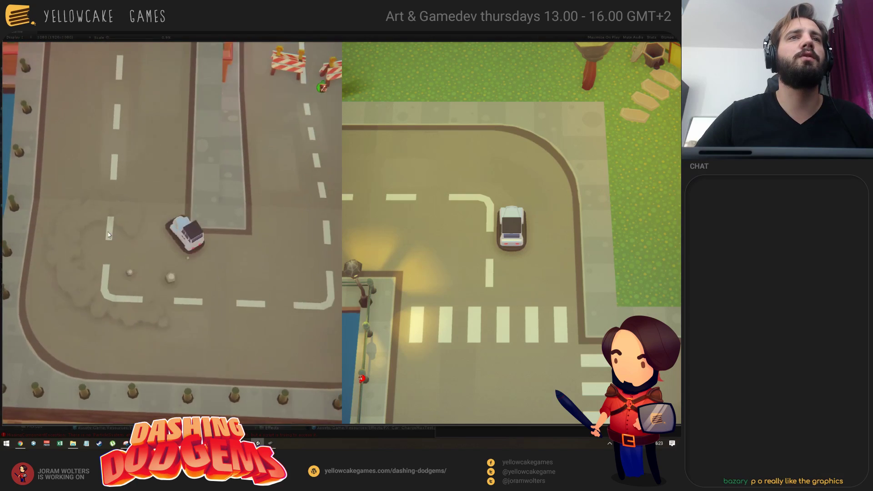
key(w)
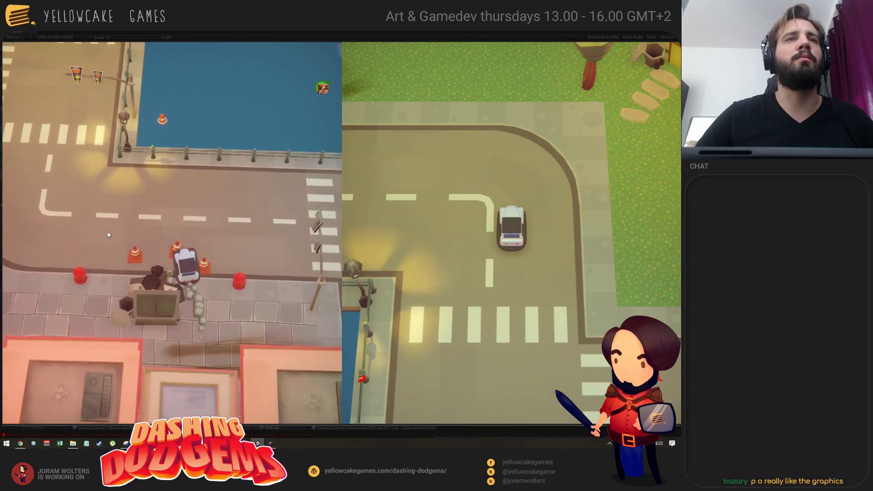
key(a)
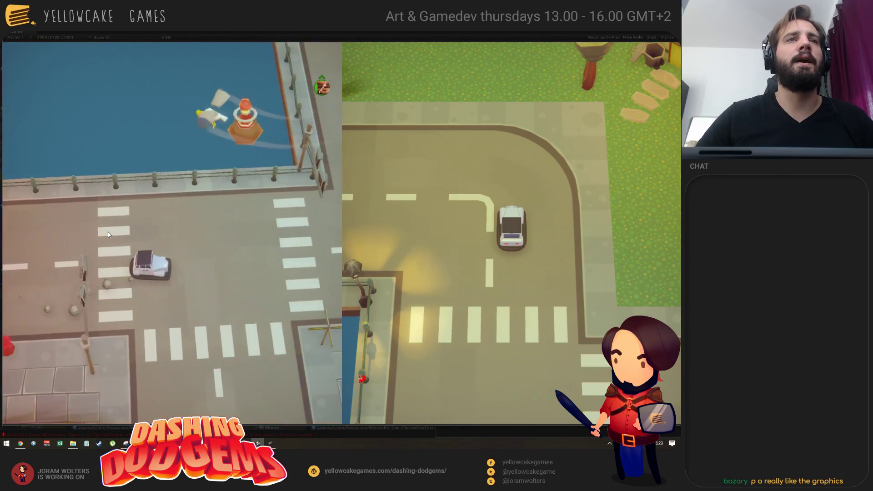
key(s)
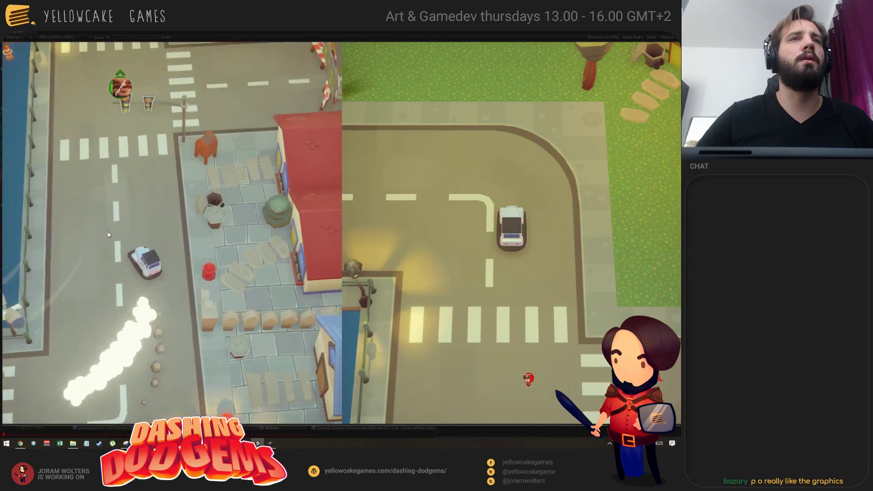
key(w)
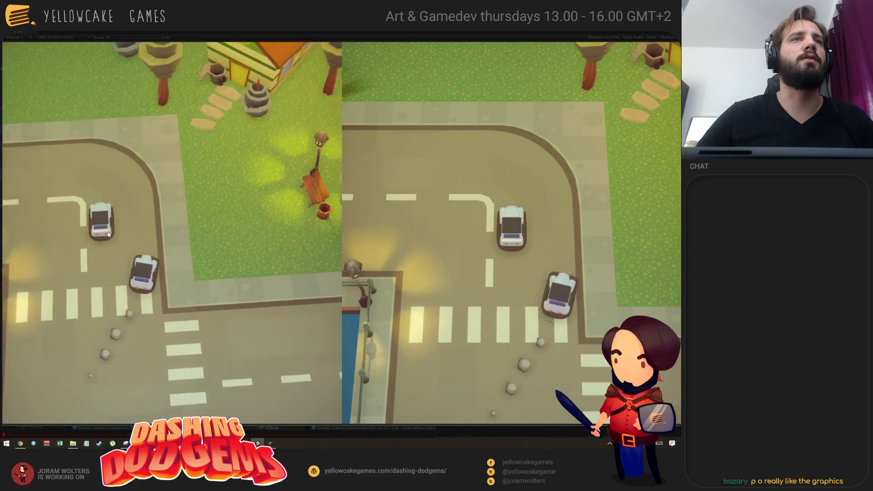
Step: Ram the second player's car, turn around beside it and charge the first player's car to test the bump and charge effects
key(w)
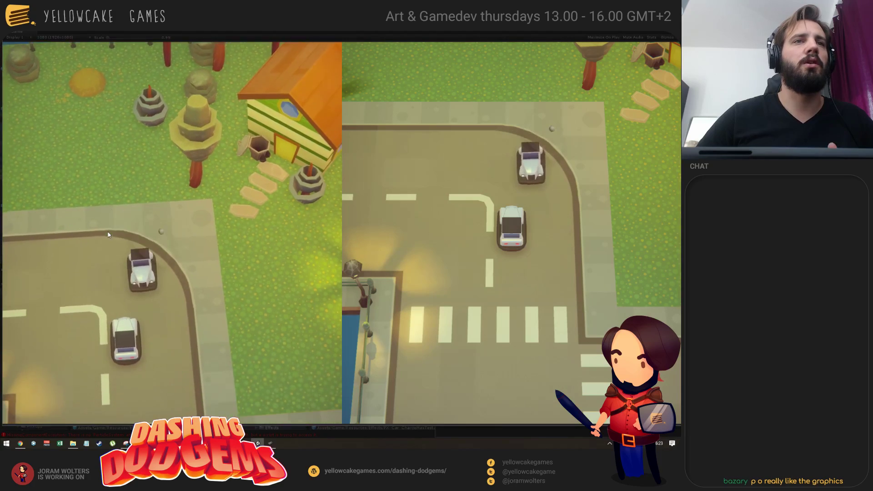
key(s)
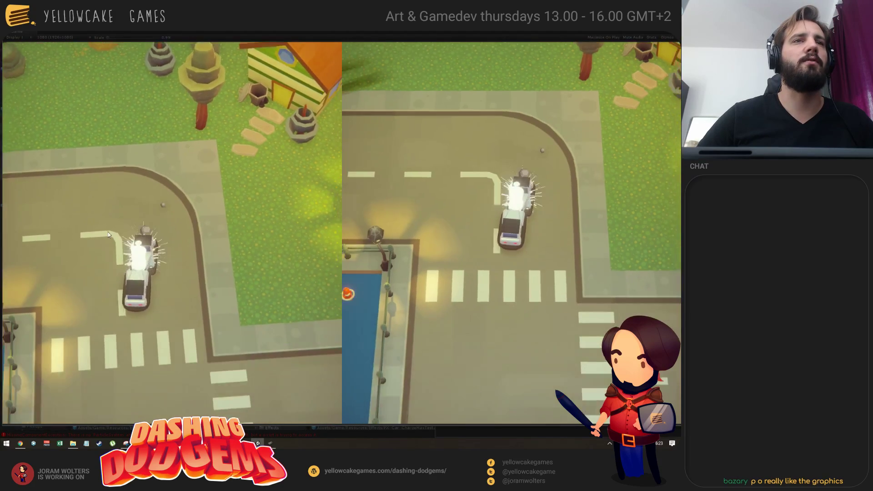
key(s)
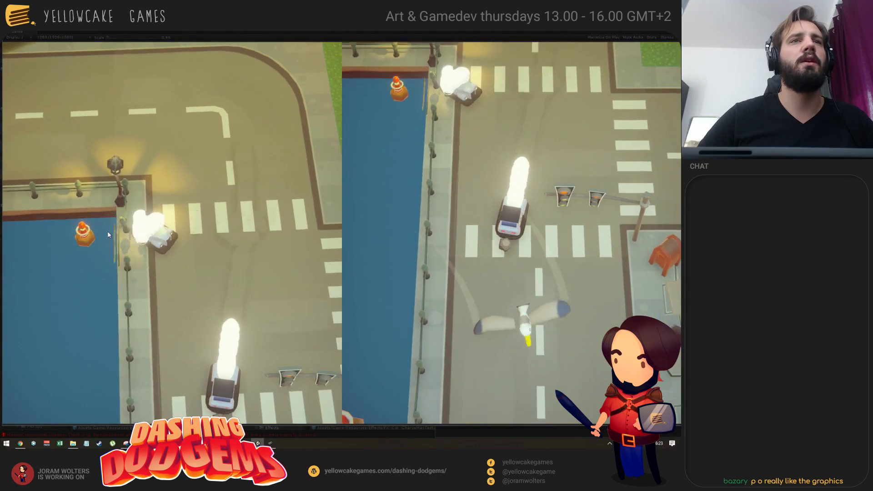
key(d)
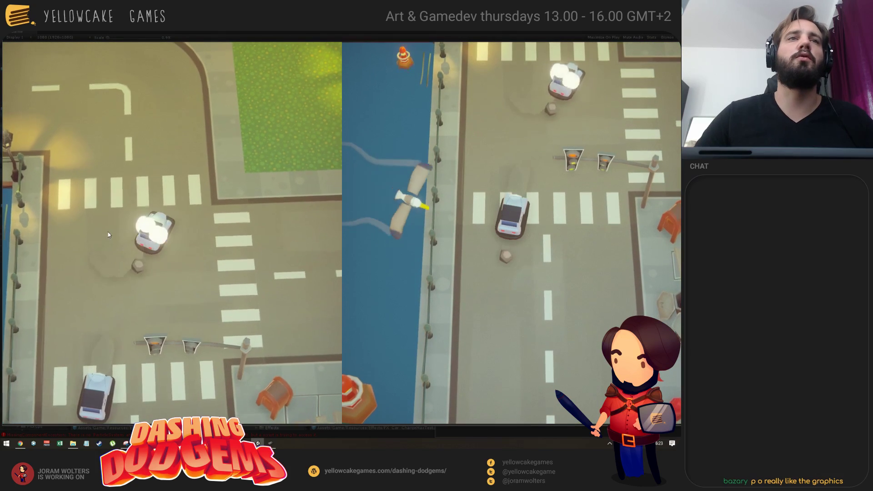
key(d)
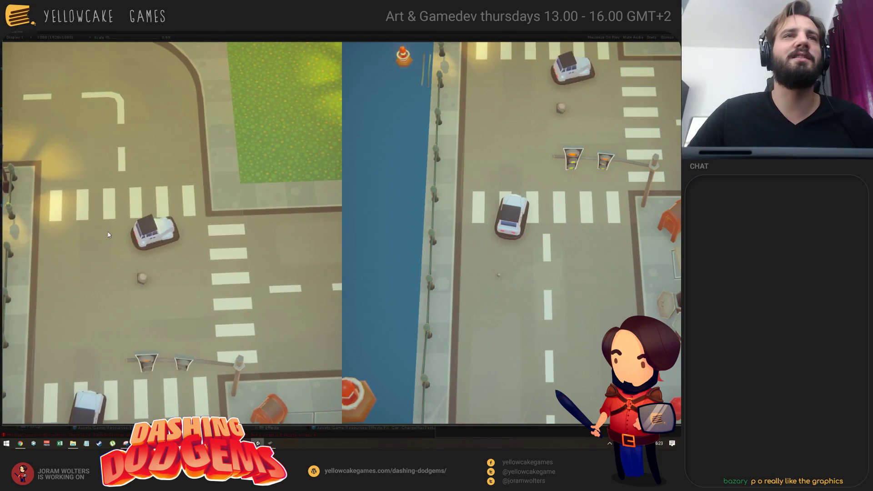
key(d)
key(space)
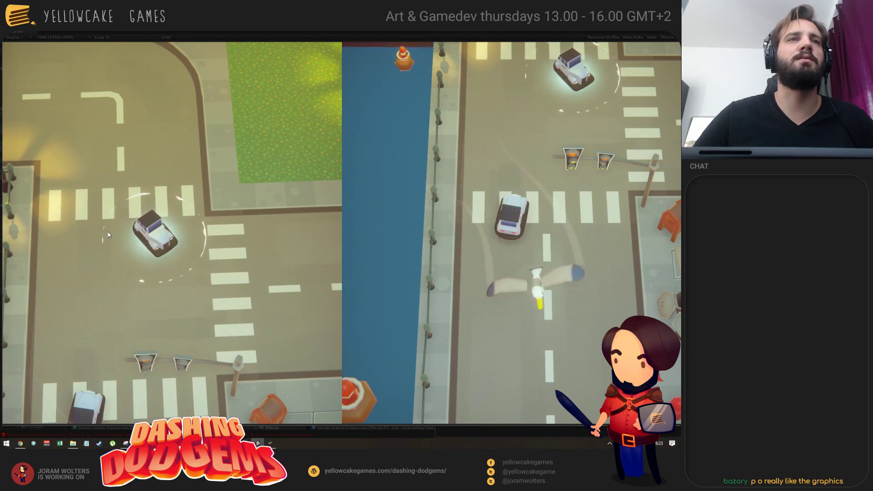
Step: Steer the first player's car further through the arena, then check the Twitch stream page in Chrome and return to Unity
key(a)
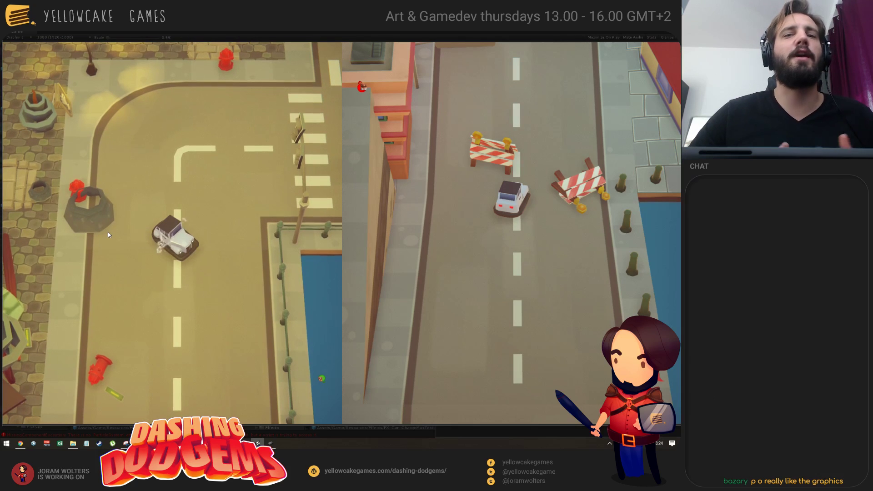
key(alt+Tab)
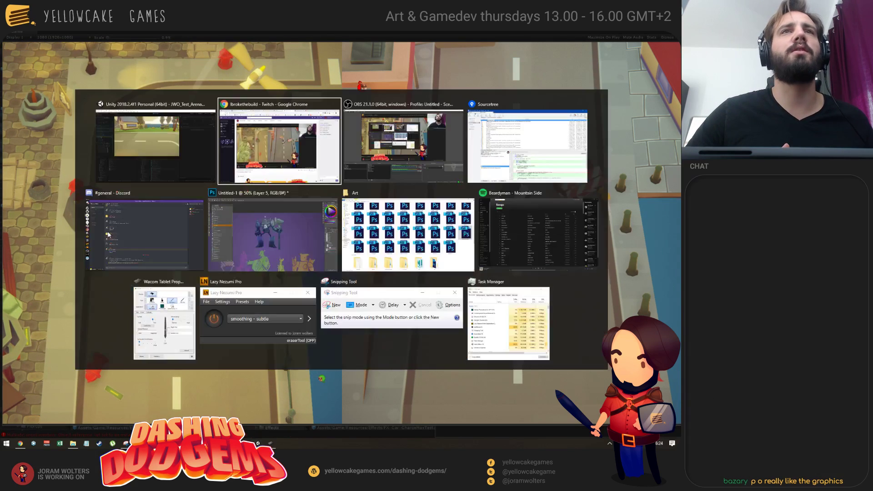
key(alt+Tab)
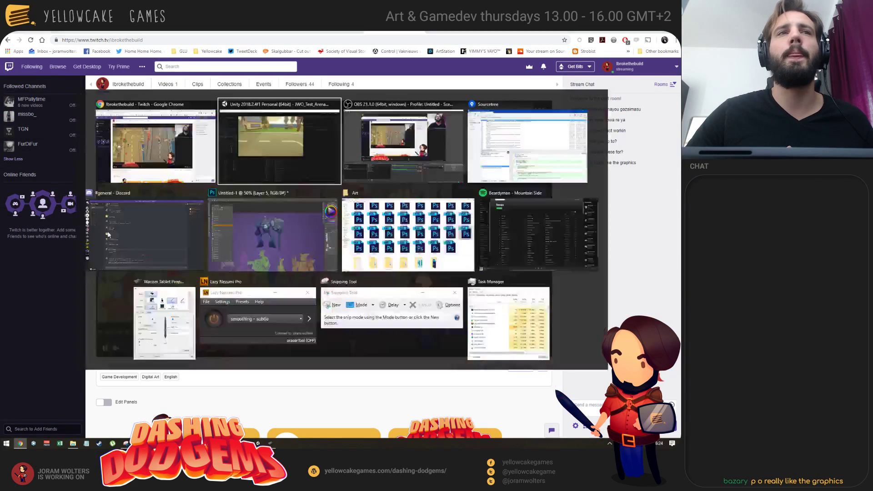
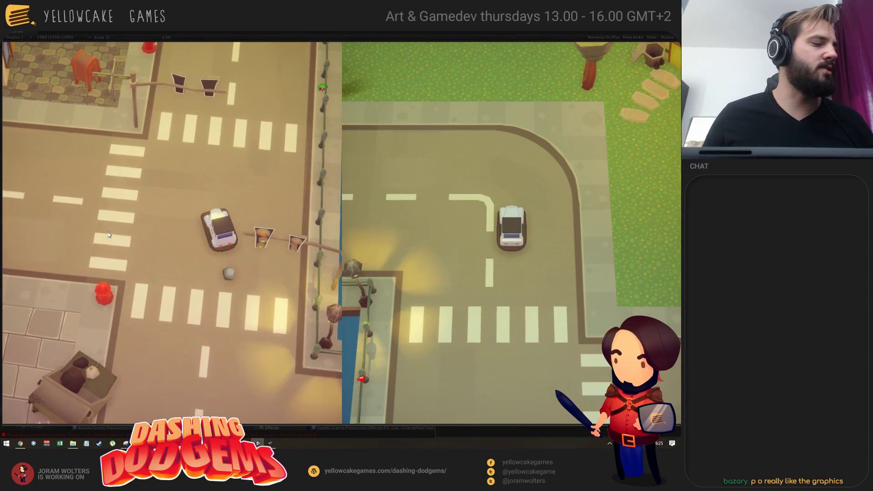
Step: Stop the play test and move the floating Game view down to uncover the editor
key(ctrl+p)
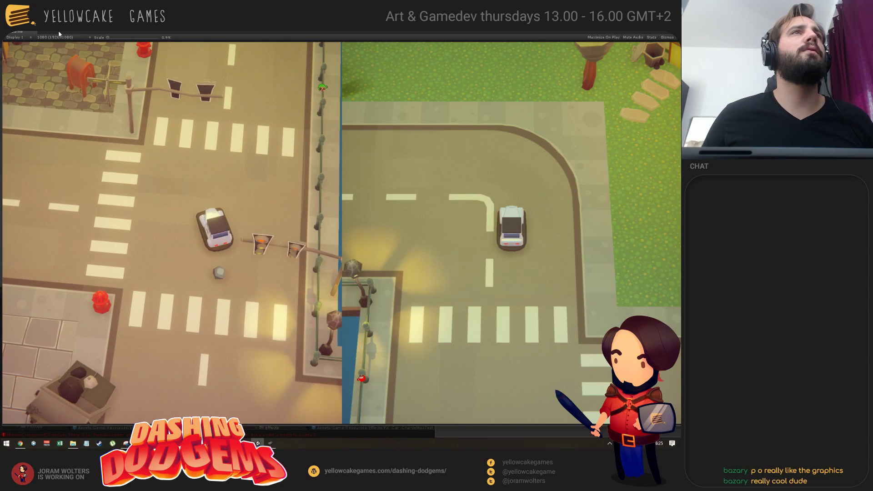
drag(61, 31, 126, 394)
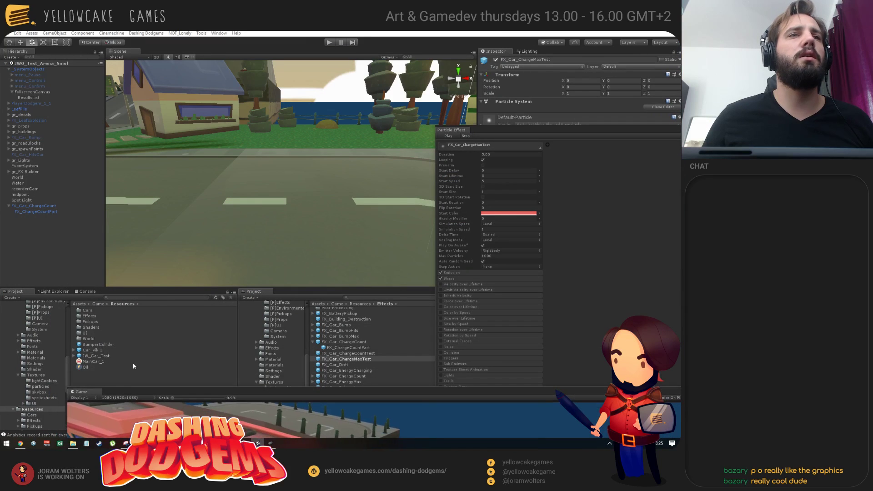
click(153, 298)
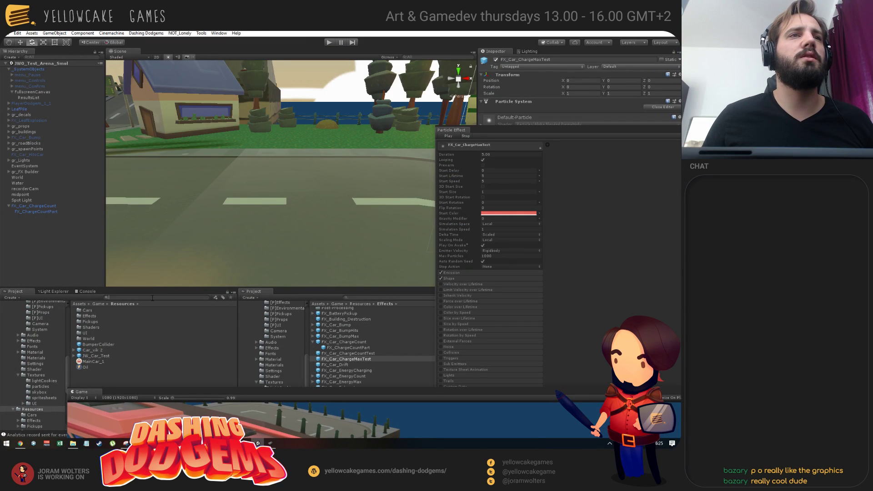
Step: Examine the manager scripts on the _SystemObjects object, moving the Particle Effect window out of the way
click(32, 65)
click(35, 69)
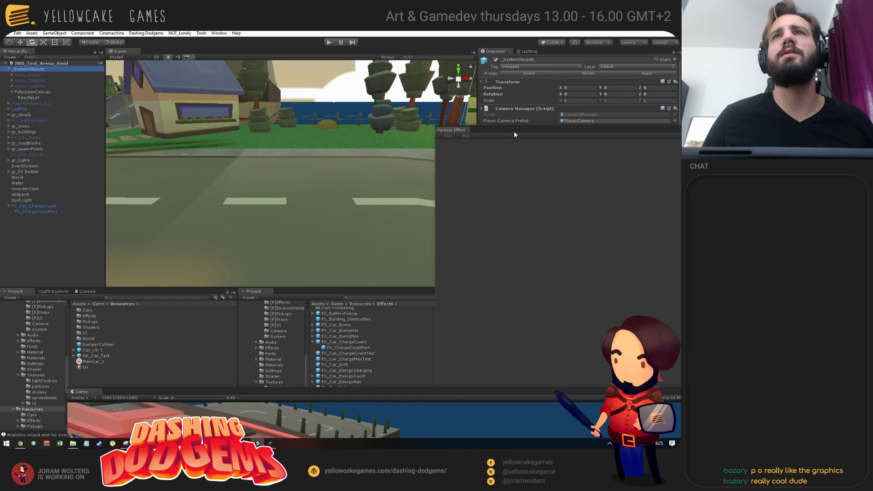
drag(514, 134, 336, 320)
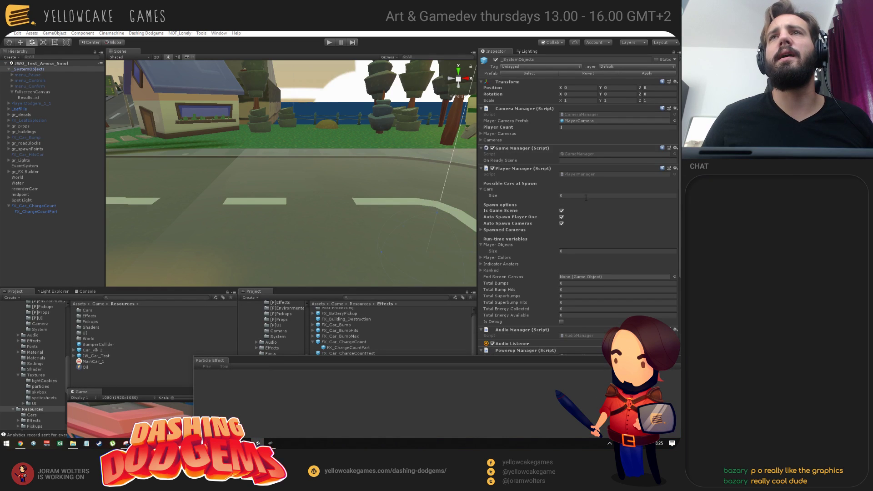
scroll(558, 222, down, 10)
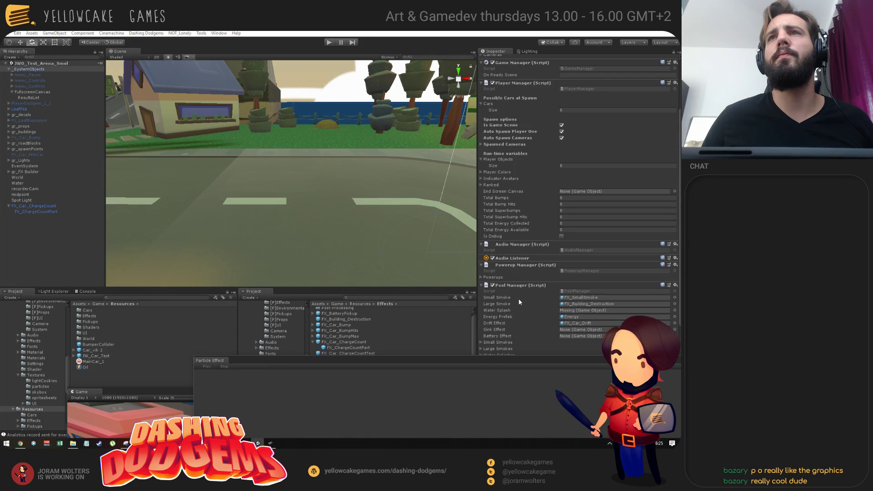
scroll(568, 232, down, 5)
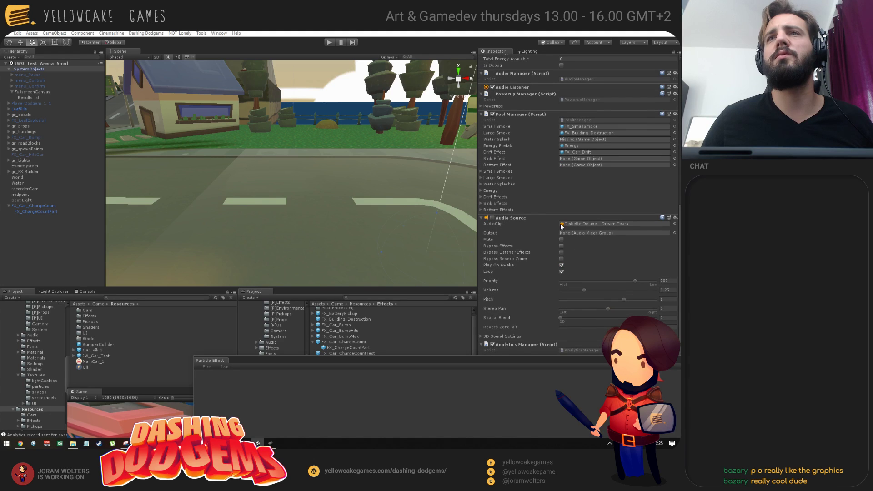
scroll(546, 227, down, 1)
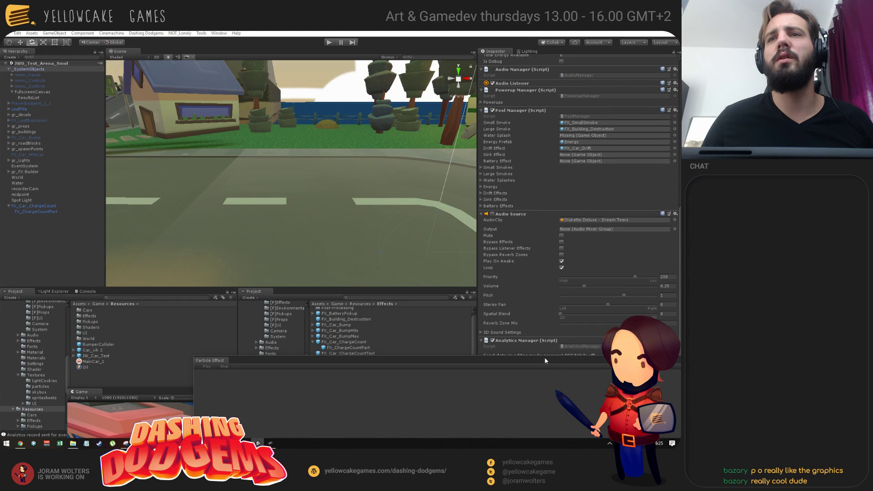
drag(544, 357, 496, 200)
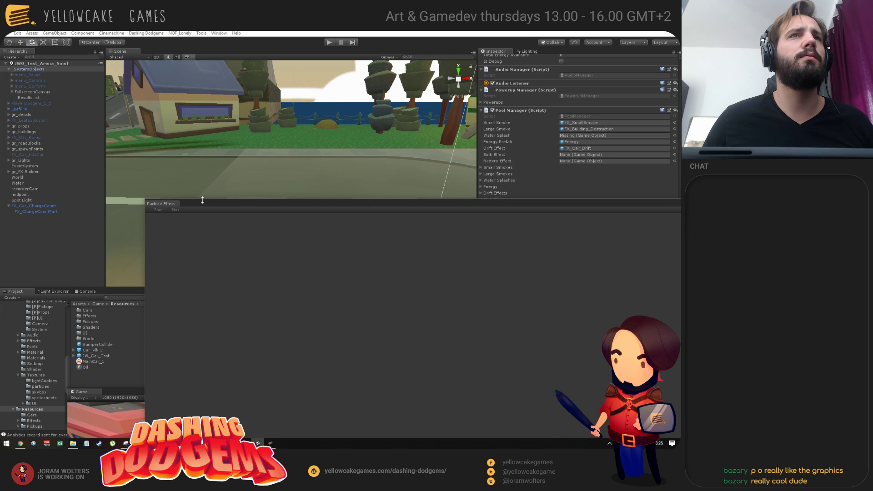
drag(202, 200, 419, 259)
Step: Search the project for maingame and review the General, Conditions and Environment settings of the MainGameMode asset
click(136, 299)
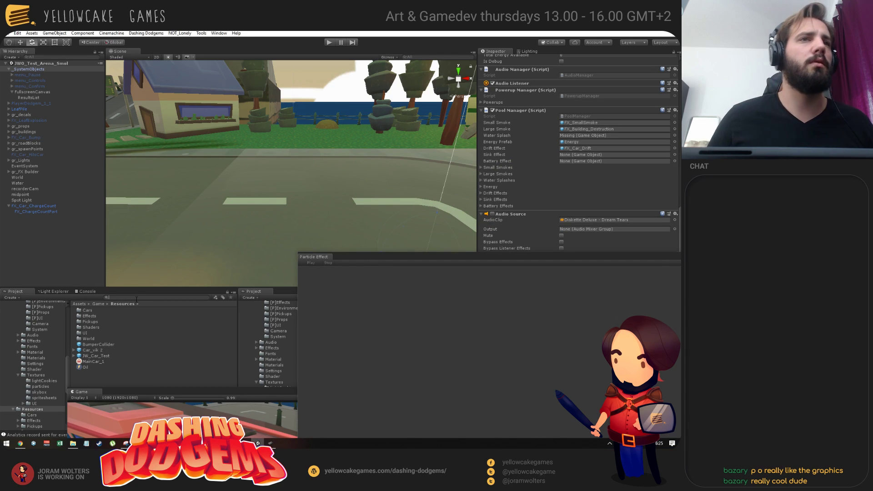
text(maingame)
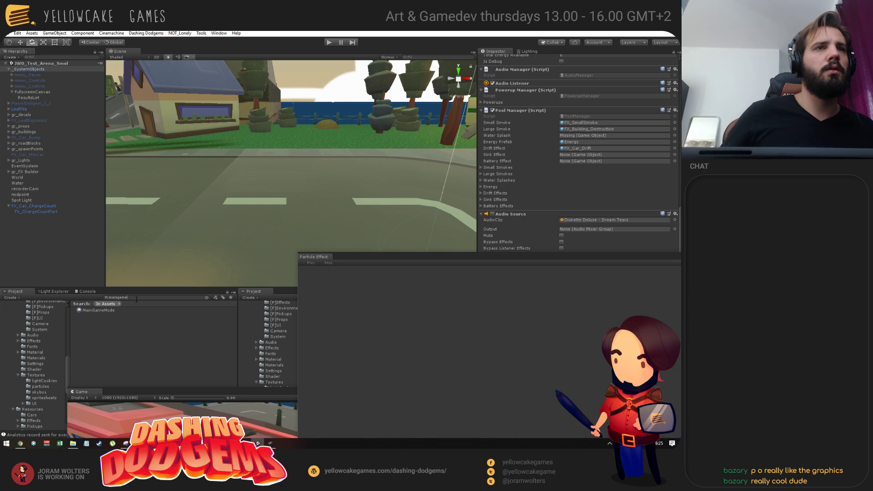
click(98, 310)
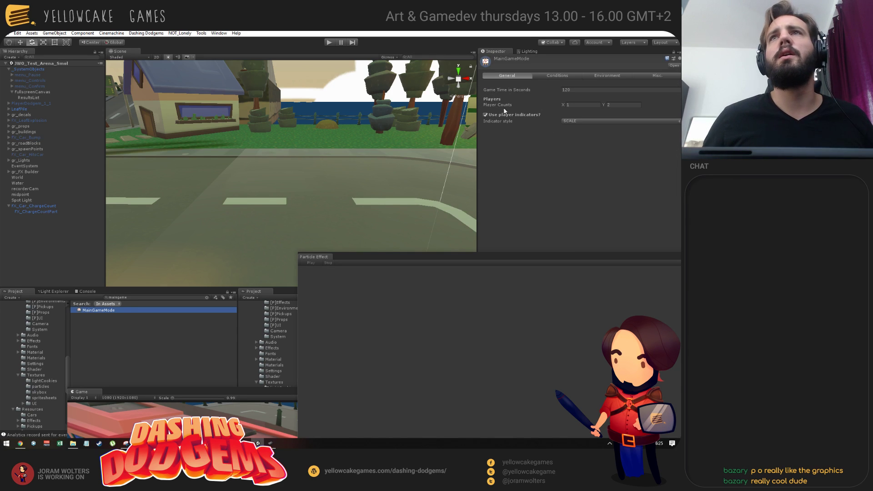
click(549, 75)
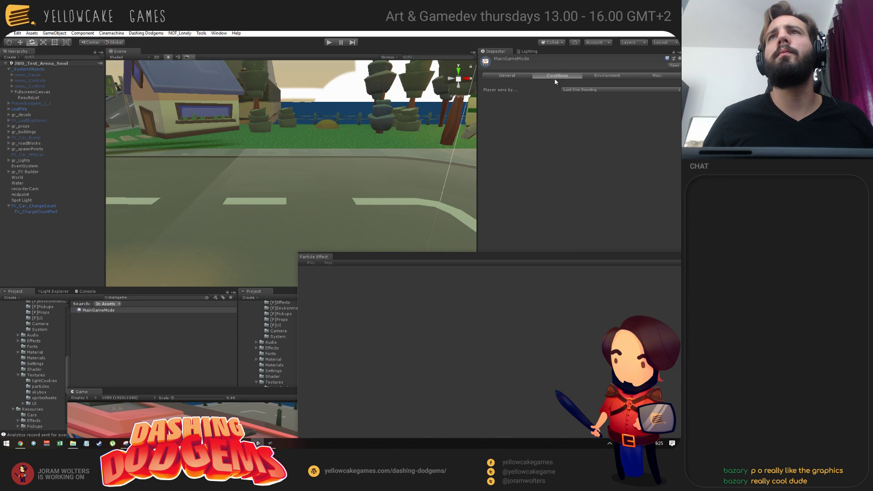
click(605, 75)
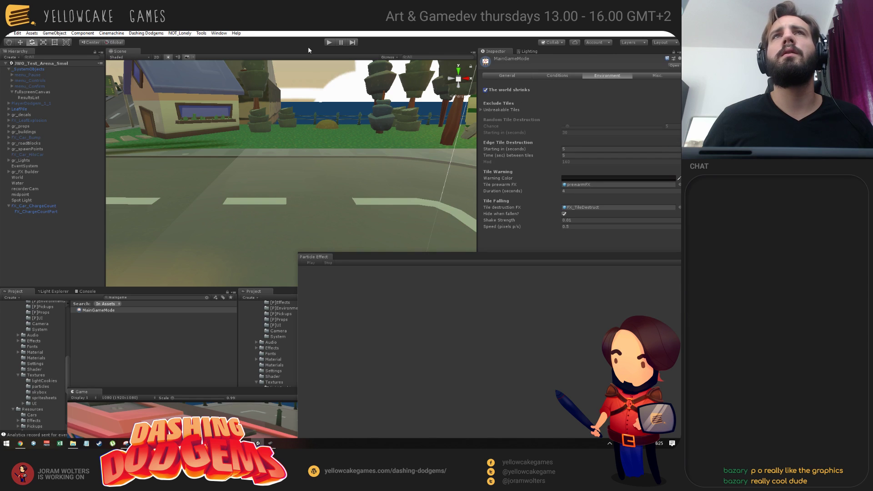
Step: Start a new play test and drive the first player's car through the arena to the second player's car
click(329, 42)
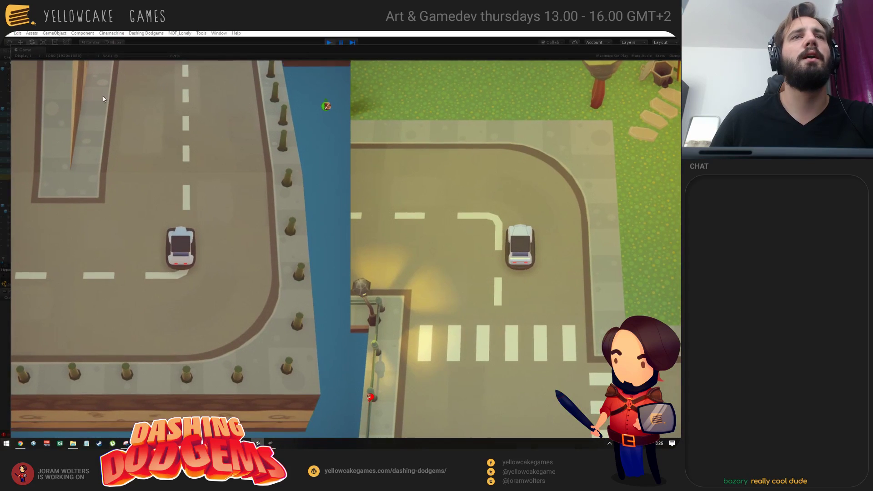
key(w)
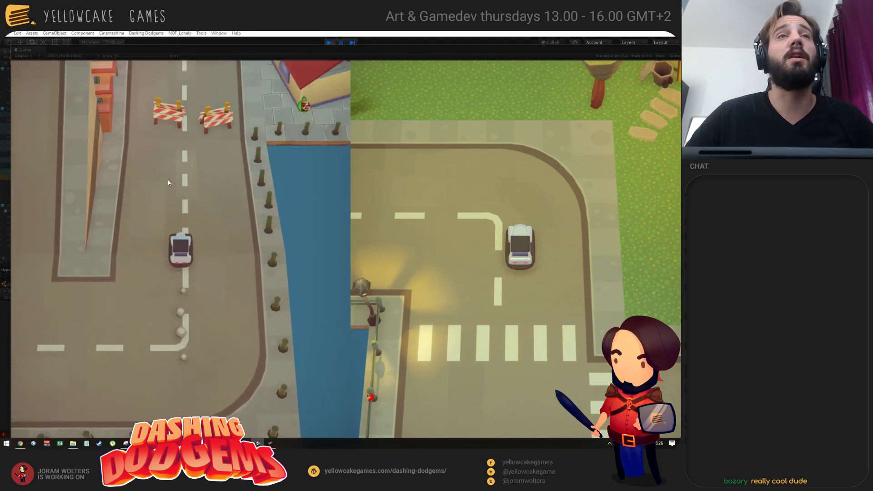
key(d)
key(w)
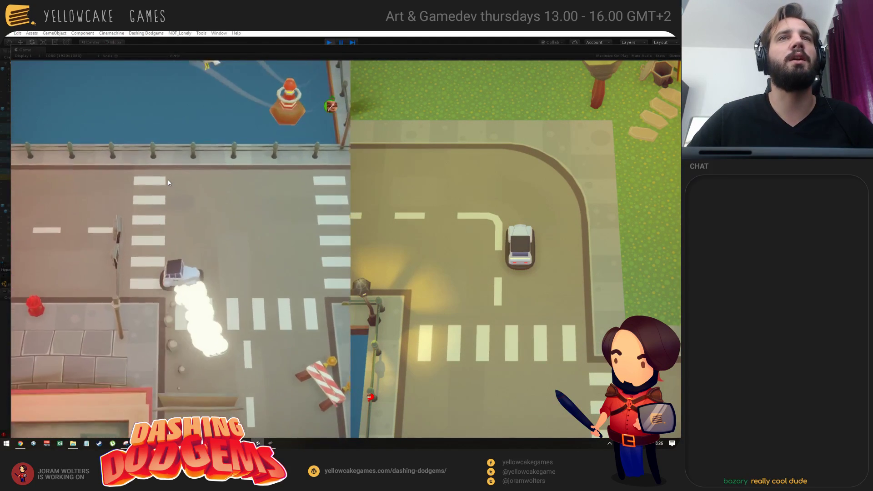
key(w)
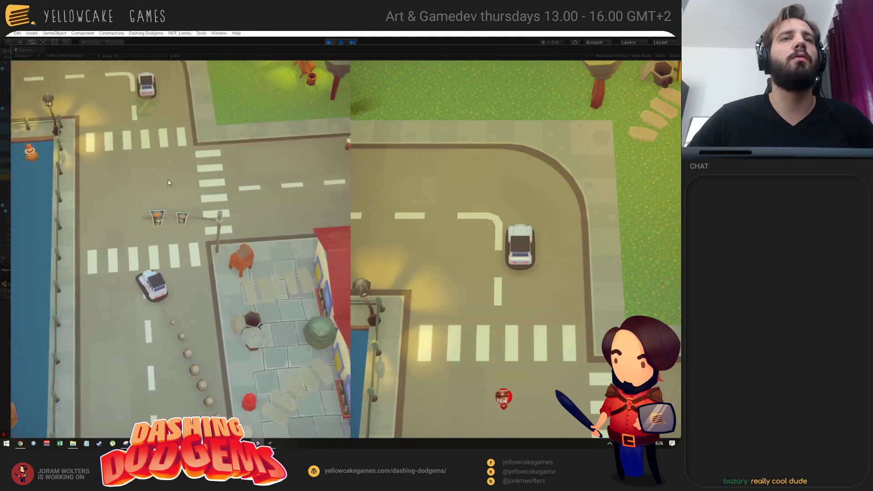
key(w)
key(a)
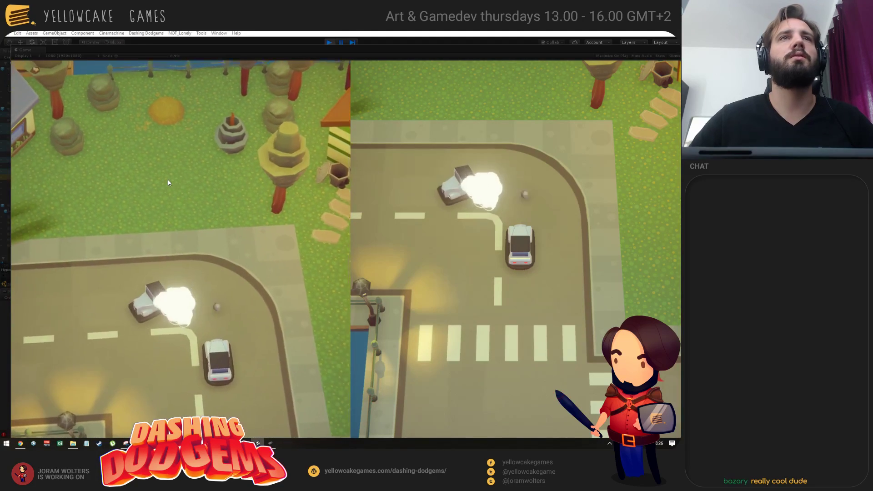
Step: Restore the Game view to its normal size, view the whole arena from above in the Scene view, and stop the play test
double_click(46, 49)
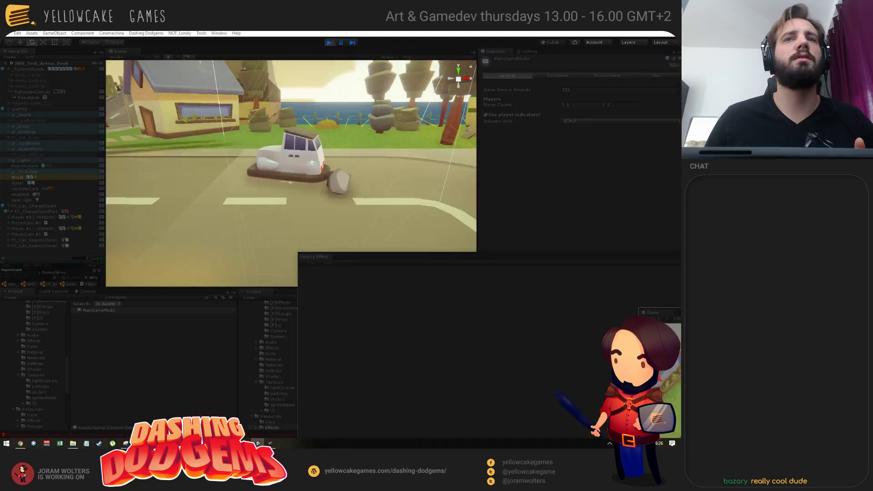
click(674, 271)
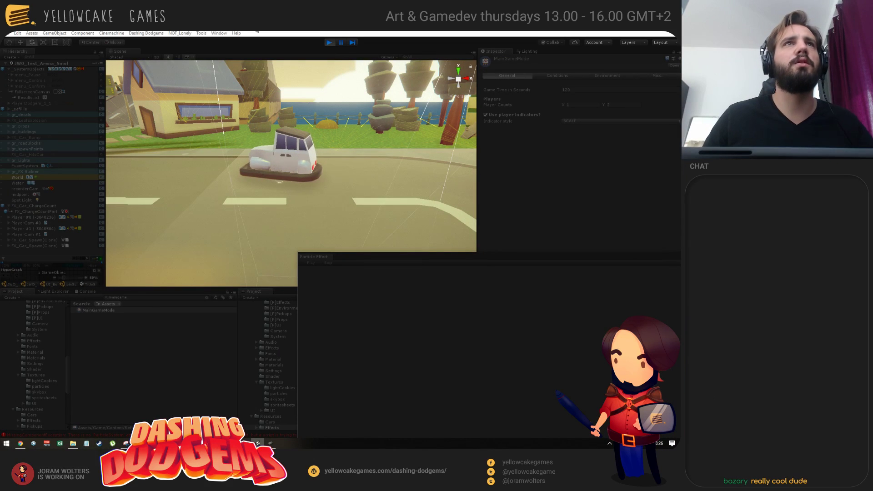
middle_drag(204, 85, 260, 233)
alt+drag(260, 233, 260, 181)
alt+right_drag(260, 181, 223, 205)
alt+drag(223, 205, 291, 181)
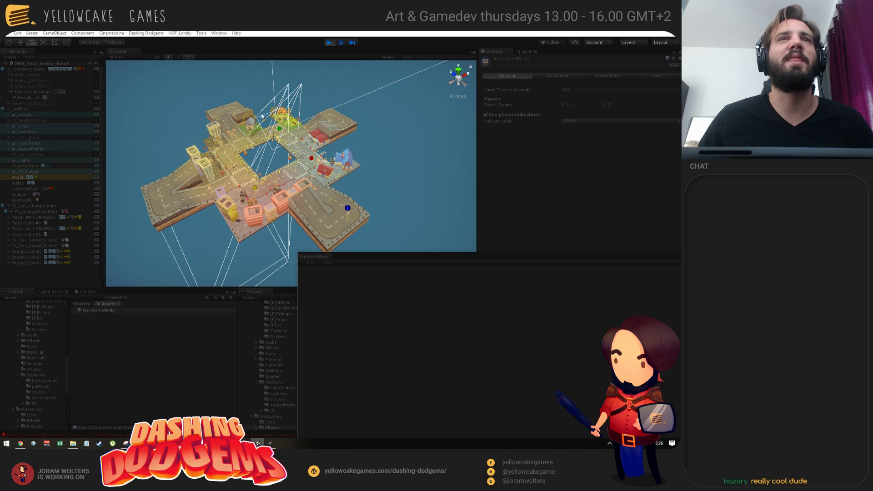
click(328, 42)
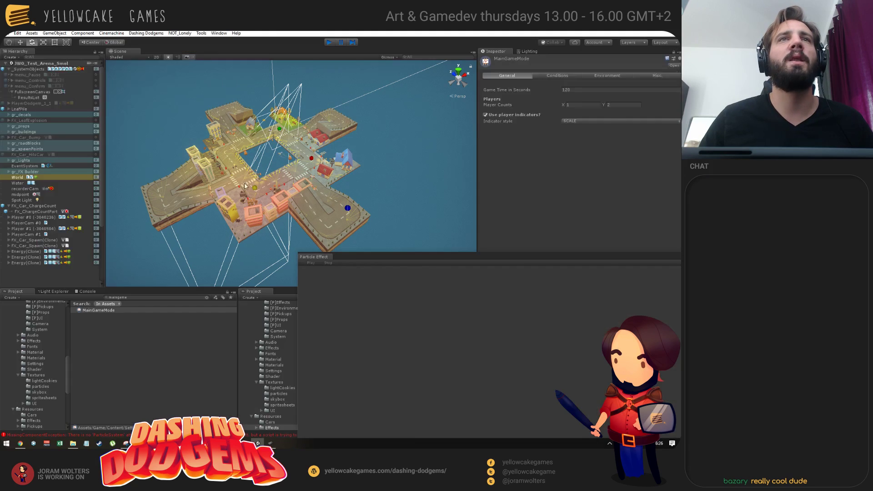
Step: Look at the Twitch stream and its chat in Chrome and return to the Unity editor
key(alt+Tab)
click(283, 143)
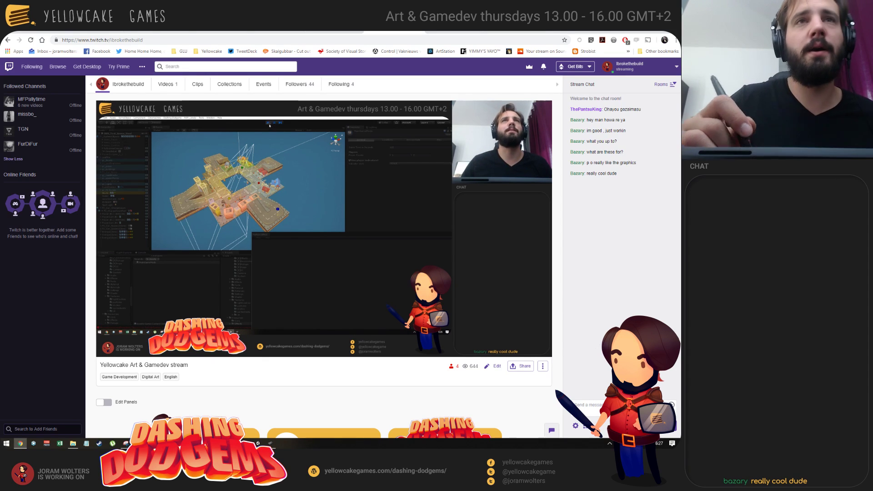
key(alt+Tab)
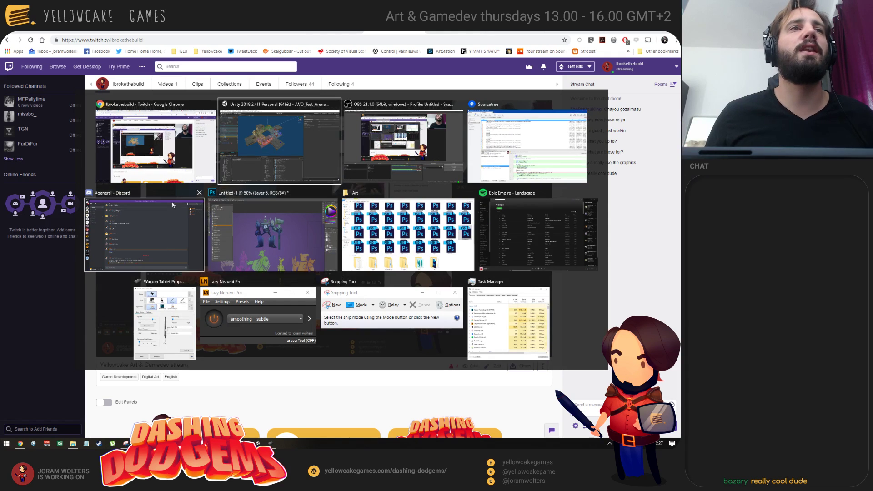
click(241, 134)
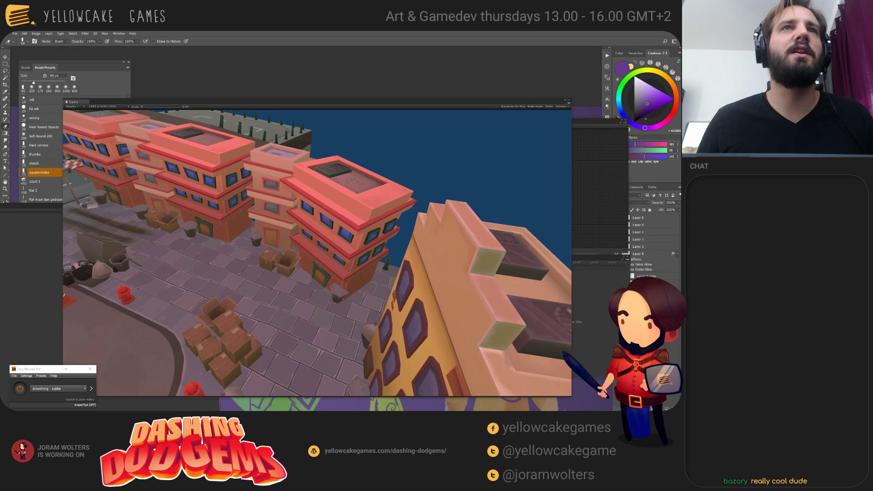
Step: Switch to Photoshop and examine the painted blue armoured hammer-bearer and the character sketches below it
click(353, 65)
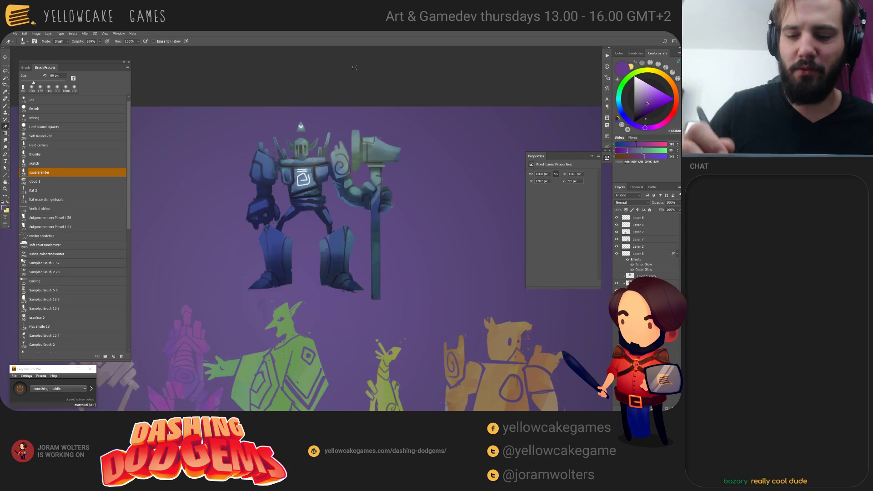
drag(400, 298, 421, 311)
key(ctrl+plus)
key(ctrl+plus)
key(ctrl+minus)
key(ctrl+minus)
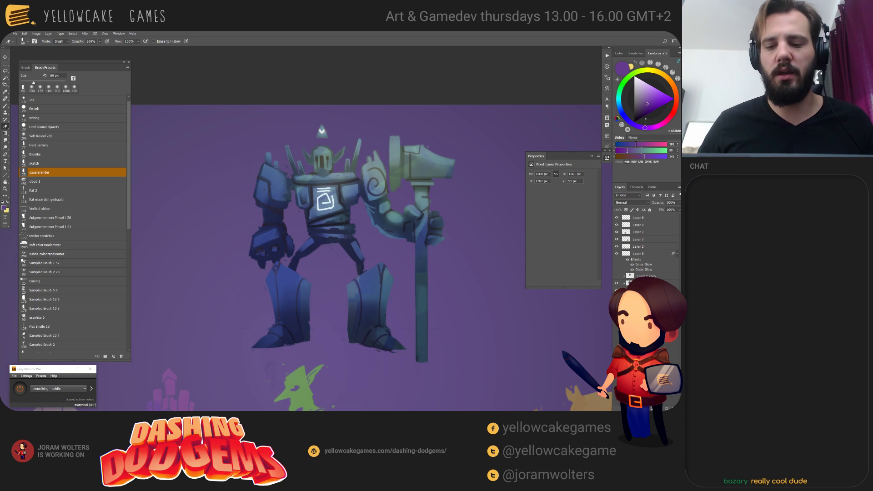
mouse_move(460, 252)
mouse_down()
mouse_move(450, 290)
mouse_move(429, 292)
mouse_move(454, 296)
mouse_move(452, 317)
mouse_move(459, 312)
mouse_up()
alt+scroll(445, 293, down, 2)
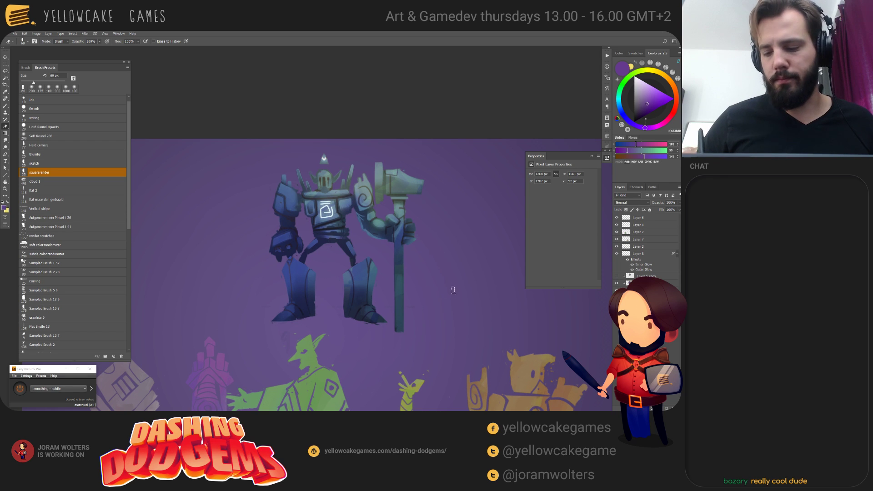
mouse_move(453, 290)
mouse_down()
mouse_move(444, 302)
mouse_move(452, 277)
mouse_up()
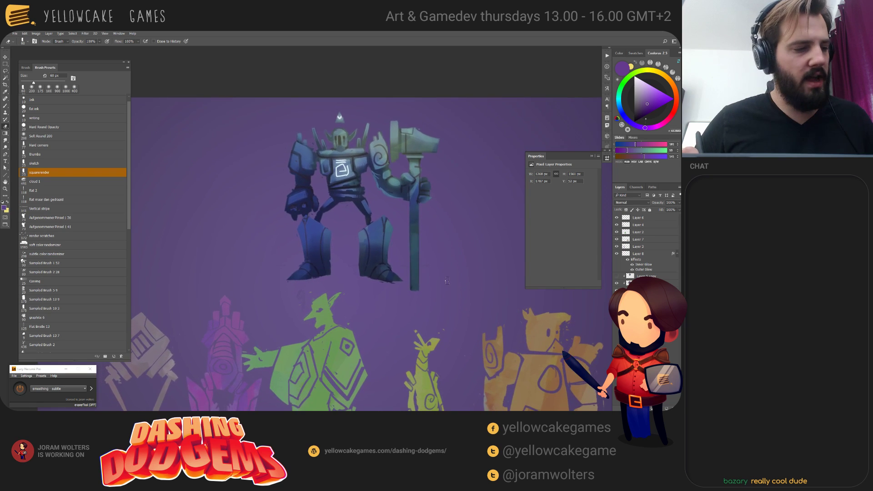
alt+scroll(460, 254, down, 2)
drag(468, 305, 409, 296)
Step: Switch to the numbered character silhouette sheet with its building references and show it full screen
key(ctrl+Tab)
key(f)
drag(473, 275, 439, 275)
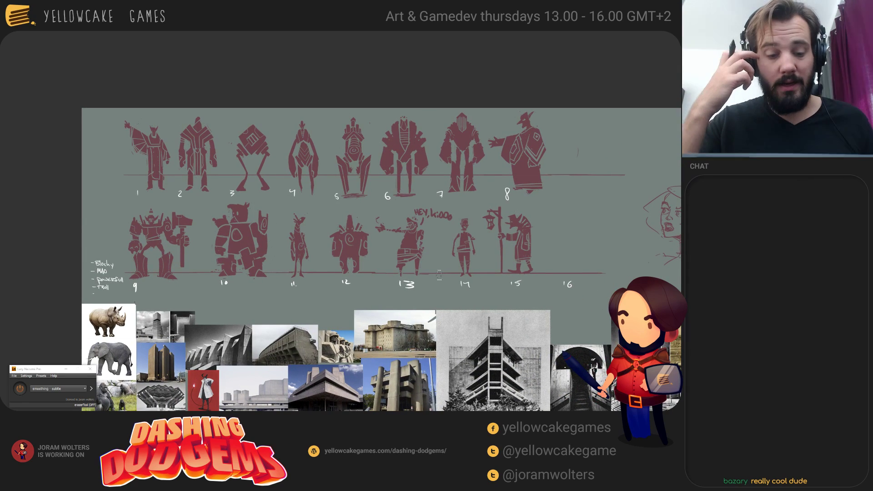
Step: Return to the painted character lineup, look it over full screen, and bring back the panels around the canvas
key(ctrl+Tab)
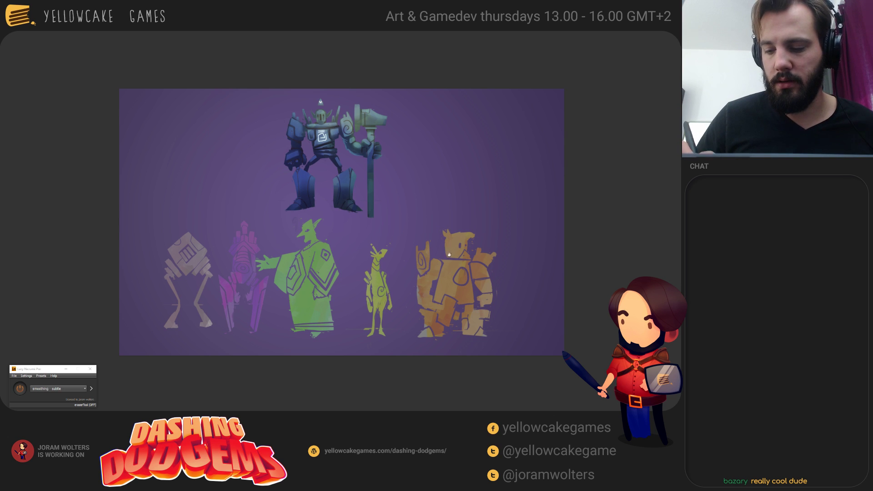
drag(449, 255, 386, 311)
key(f)
key(f)
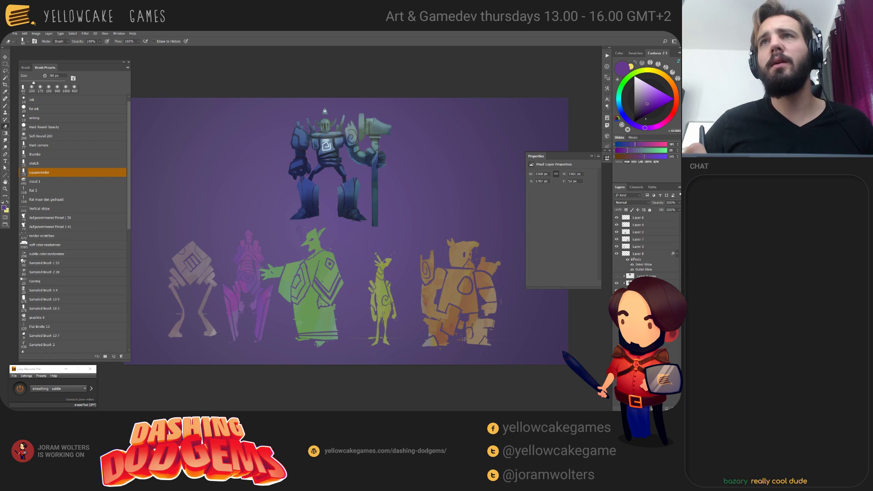
Step: Look closely at the orange bear-like character and identify its layer by toggling the layer's visibility
drag(463, 300, 460, 299)
drag(525, 314, 379, 310)
key(ctrl+plus)
key(ctrl+plus)
key(ctrl+plus)
drag(488, 391, 380, 312)
key(v)
click(406, 317)
click(617, 239)
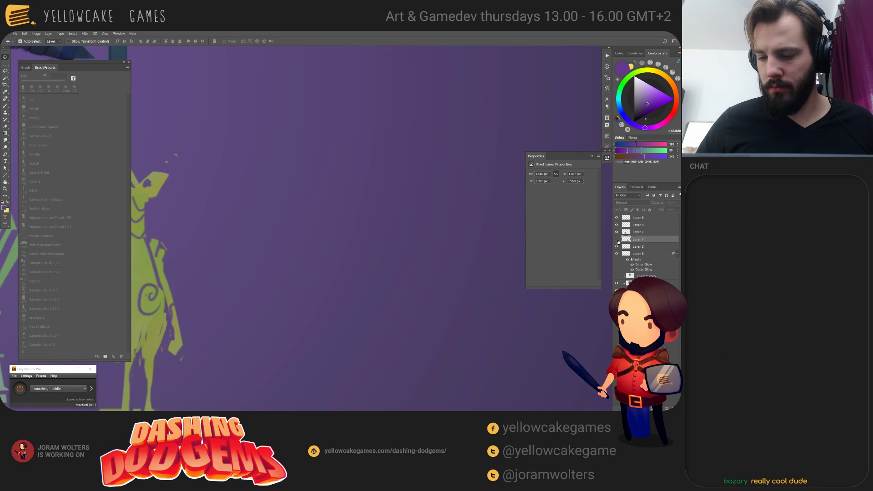
click(617, 239)
key(ctrl+minus)
key(ctrl+minus)
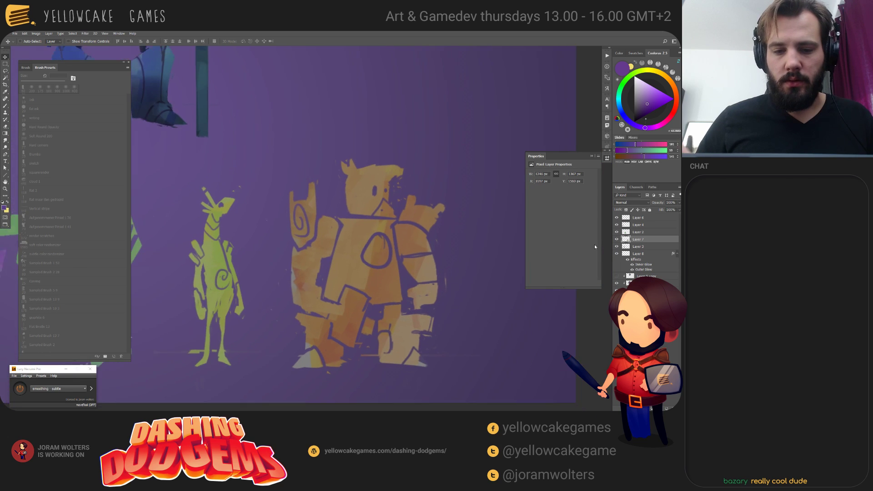
Step: Examine the blue armoured hammer-bearer above the sketches and pick one of the layers it is painted on
drag(317, 109, 421, 261)
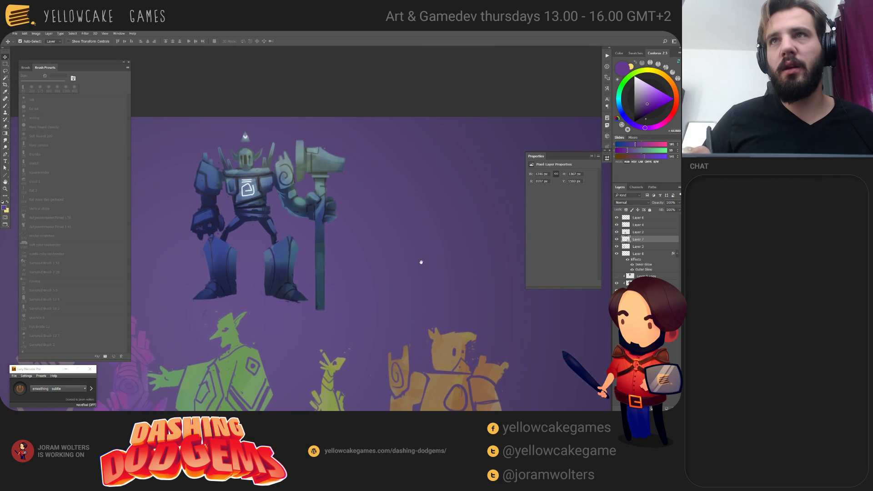
key(r)
drag(467, 180, 523, 294)
key(v)
click(331, 263)
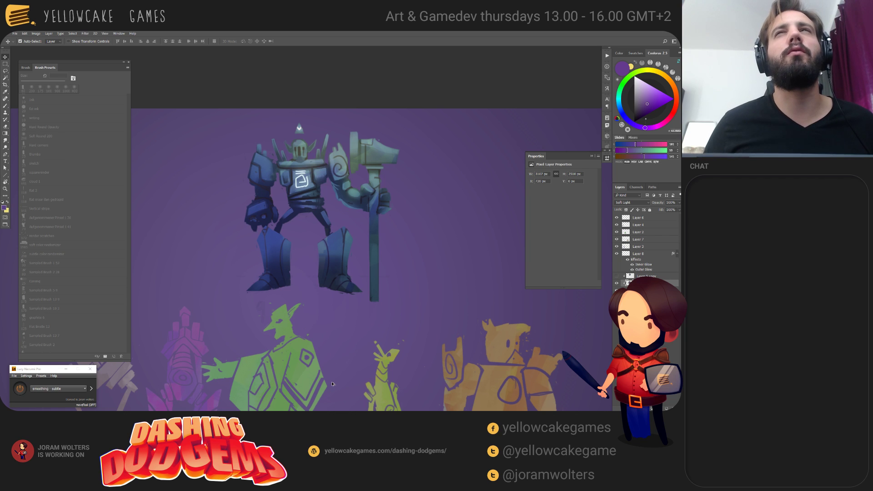
Step: Bring up the Unity windows, move the floating Game view around, and return to the lineup in Photoshop
key(alt+Tab)
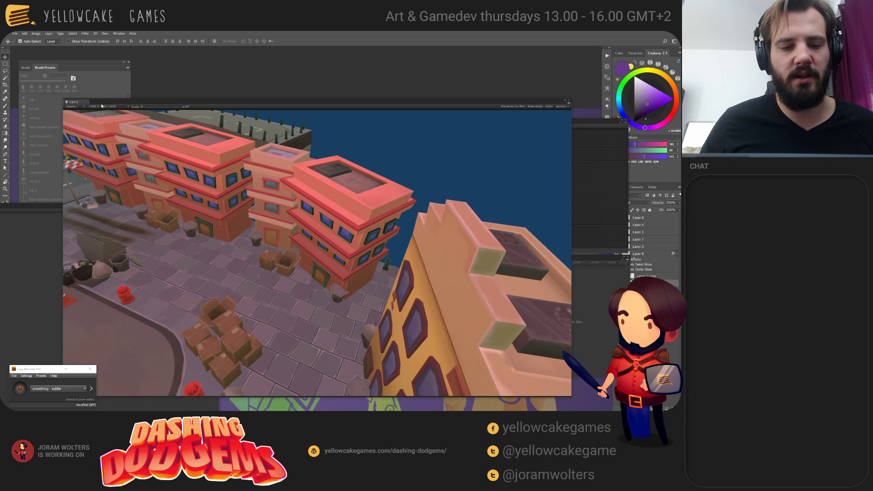
drag(102, 103, 0, 61)
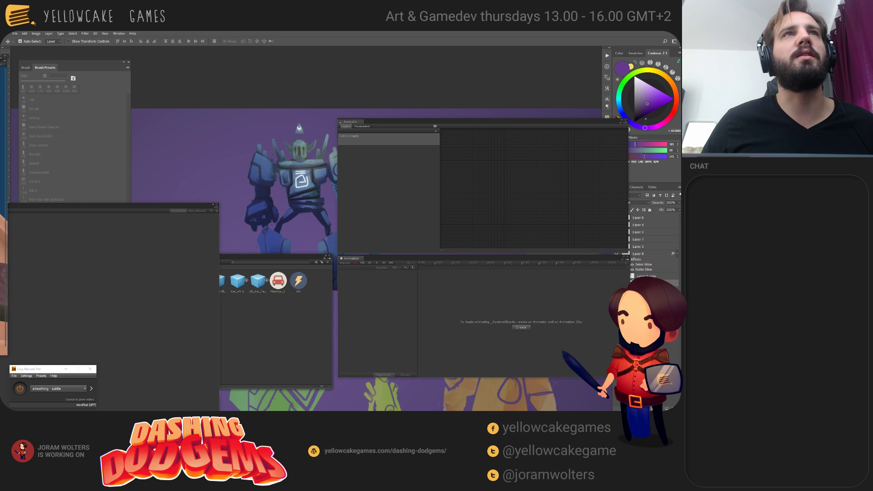
drag(0, 61, 134, 144)
click(213, 110)
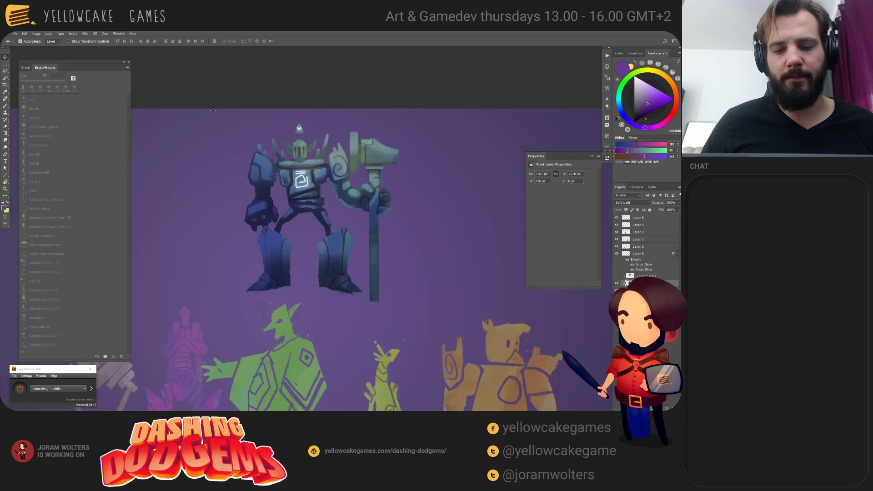
Step: Compare the coloured character sketches in the lower row with the blue armoured hammer-bearer
click(429, 302)
drag(411, 308, 384, 312)
drag(389, 357, 445, 199)
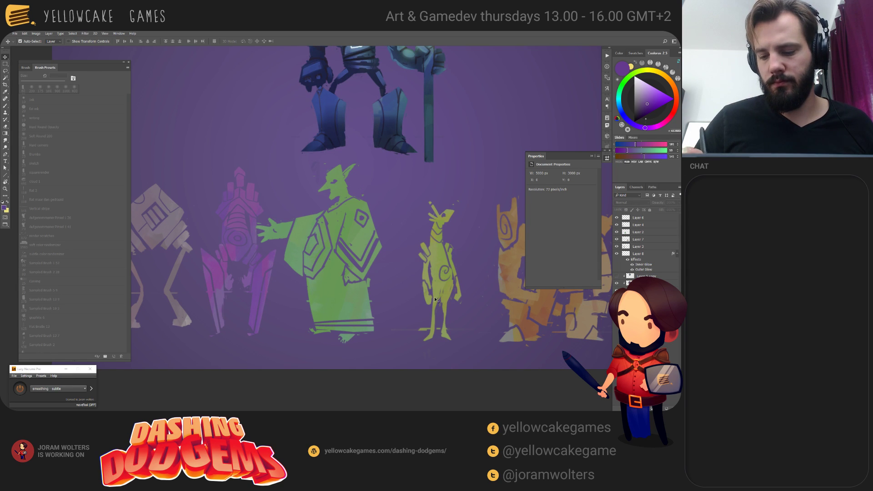
drag(608, 325, 564, 407)
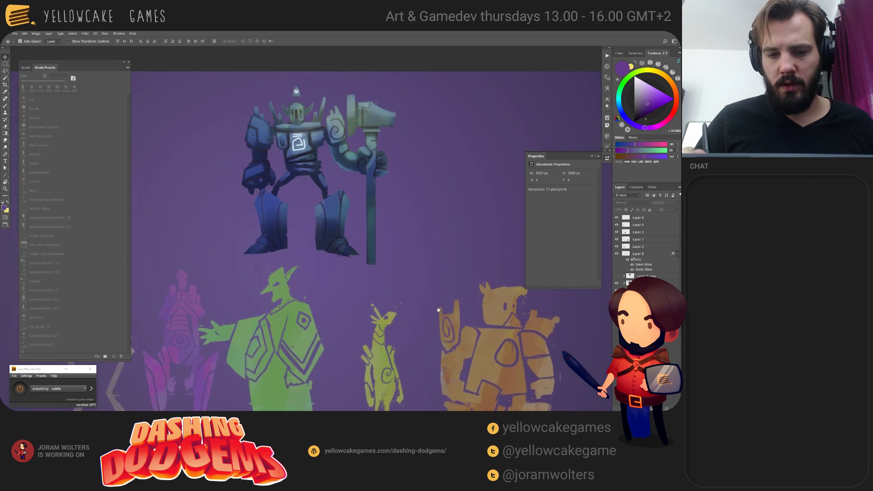
drag(405, 230, 374, 328)
Step: Create a new layer directly below the orange bear's layer and remove the layer mask added to the bear
click(388, 326)
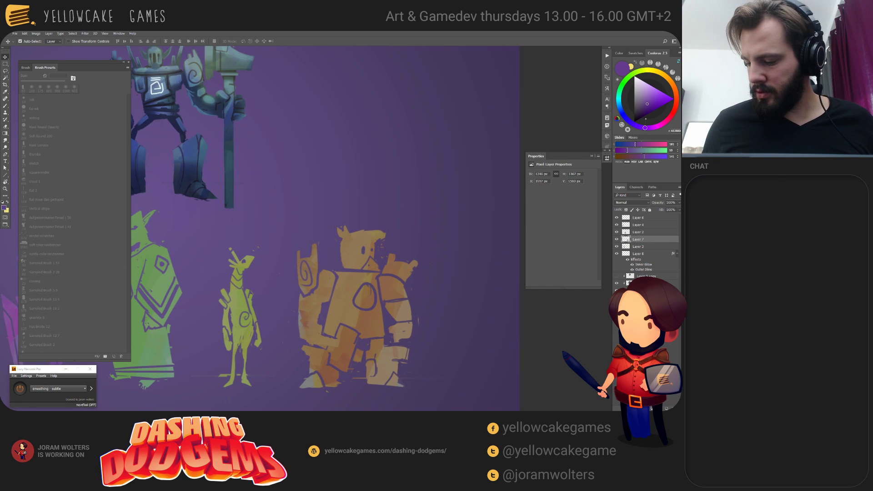
key(ctrl+shift+m)
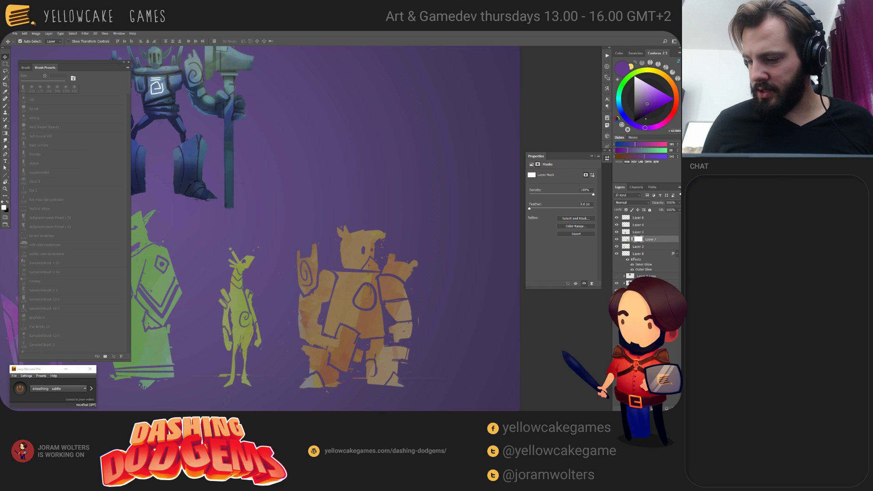
click(634, 246)
key(ctrl+shift+alt+n)
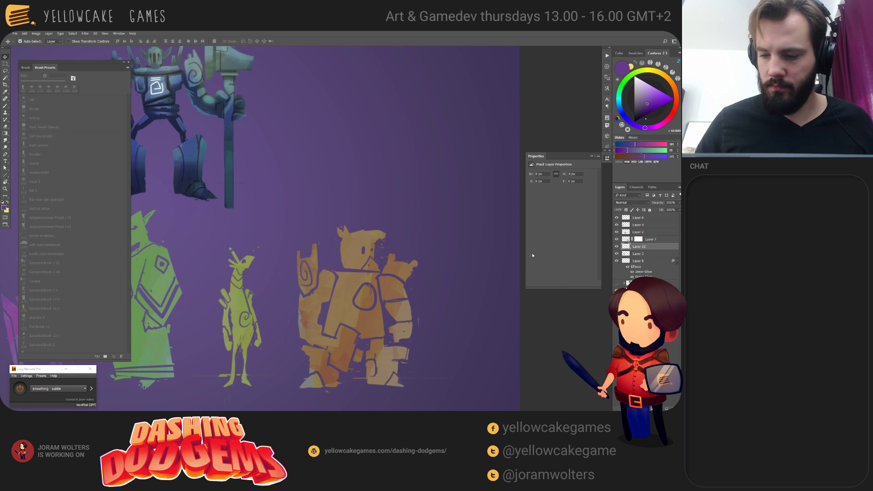
click(639, 240)
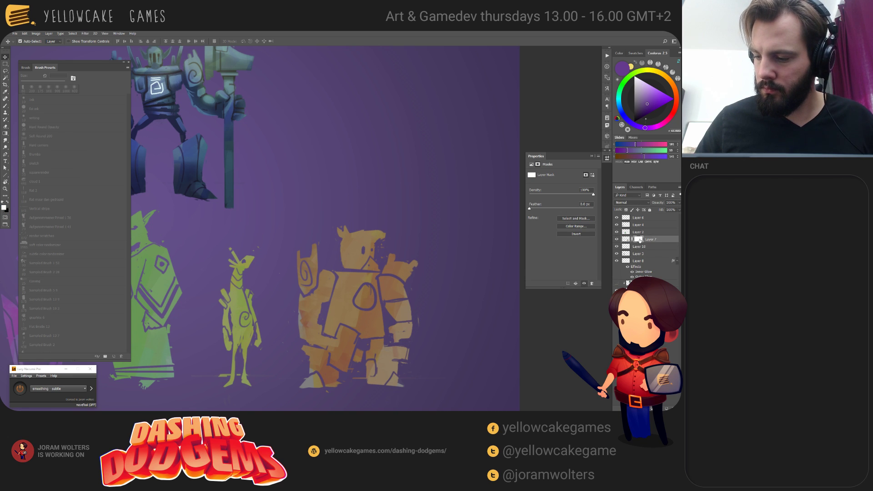
right_click(639, 240)
click(639, 258)
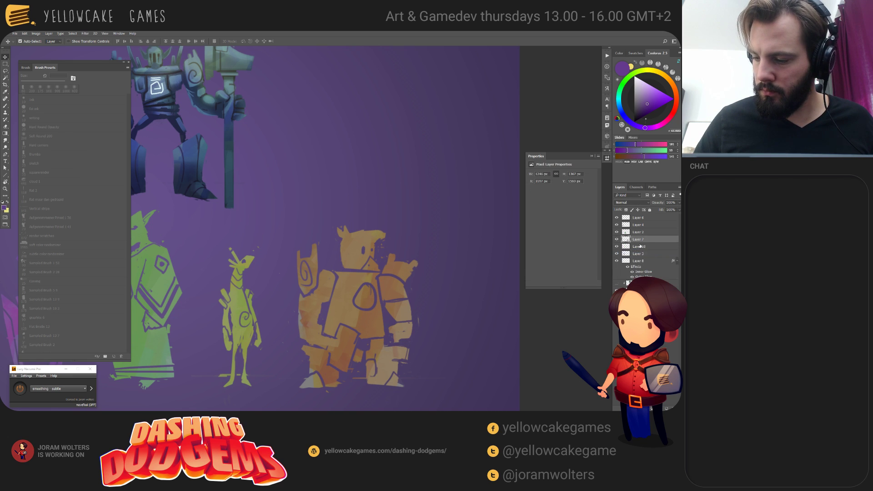
click(639, 246)
Step: Paint the orange bear's two eyes white on the new layer using the squarerender brush
key(b)
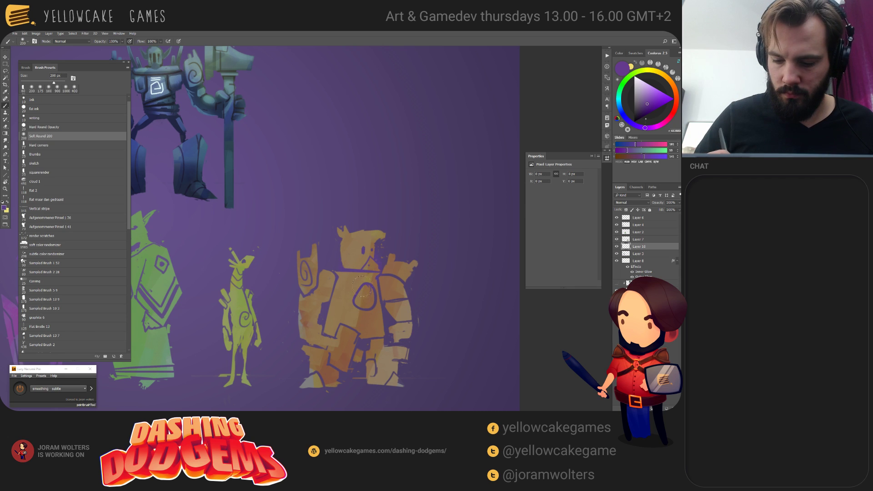
alt+click(373, 251)
click(647, 107)
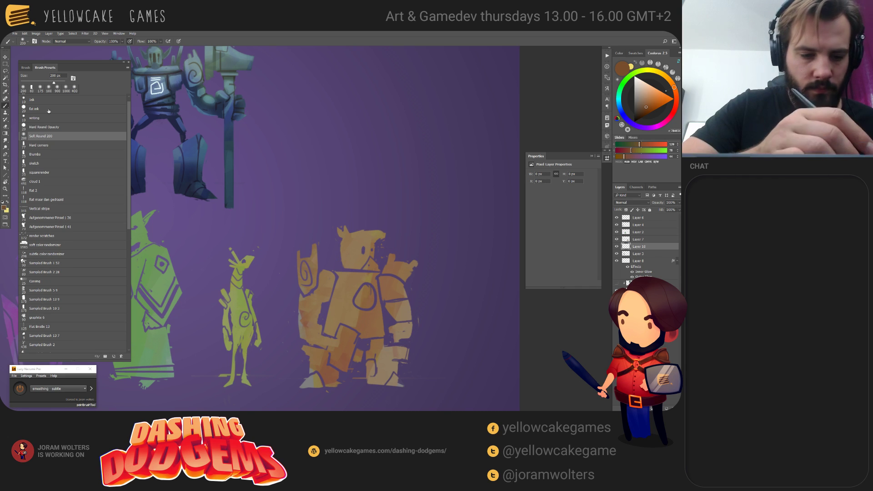
click(55, 173)
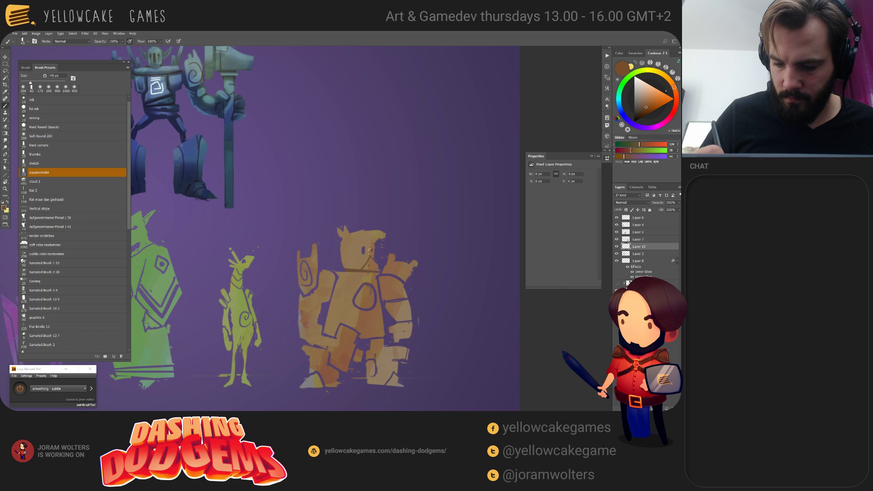
key(x)
drag(364, 247, 363, 253)
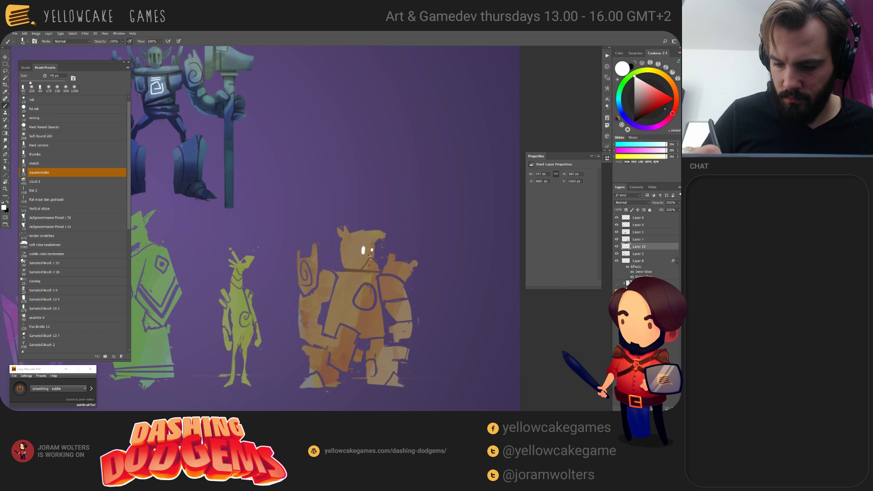
Step: Fill the gaps between the orange bear's head, arm, body and leg shapes with a brown sampled from the character
key(d)
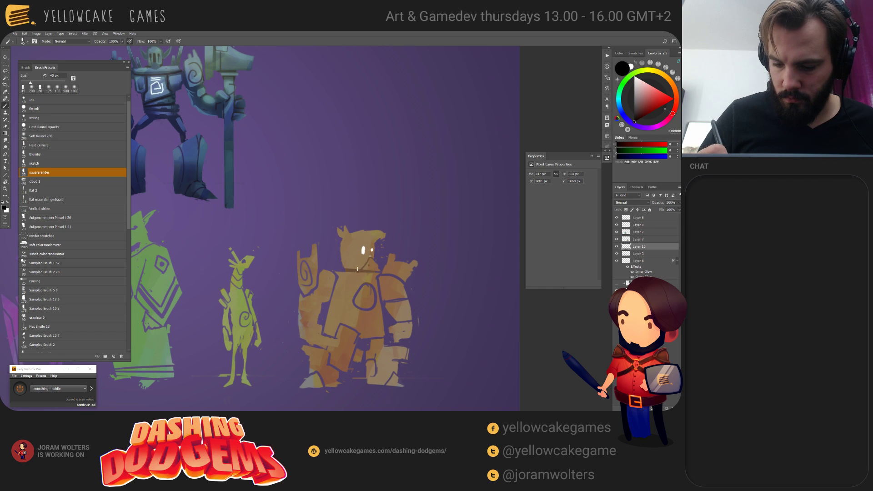
alt+click(358, 269)
drag(369, 256, 371, 264)
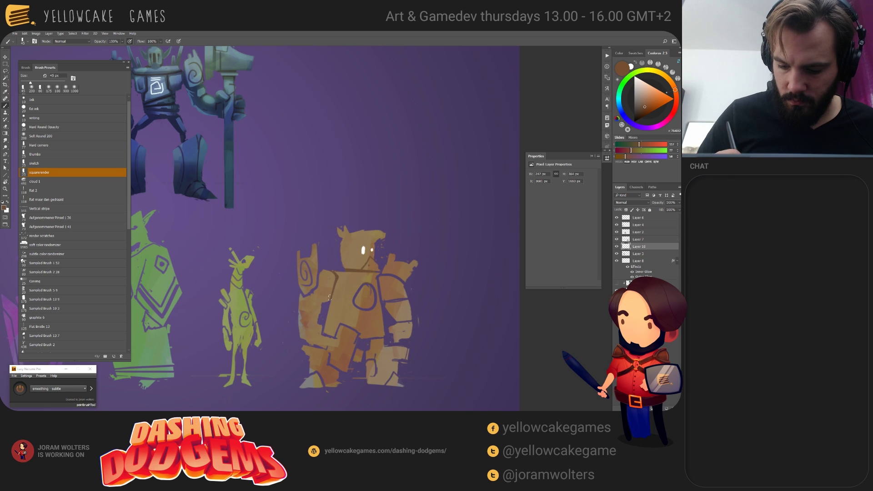
mouse_move(329, 294)
mouse_down()
mouse_move(315, 288)
mouse_move(302, 318)
mouse_up()
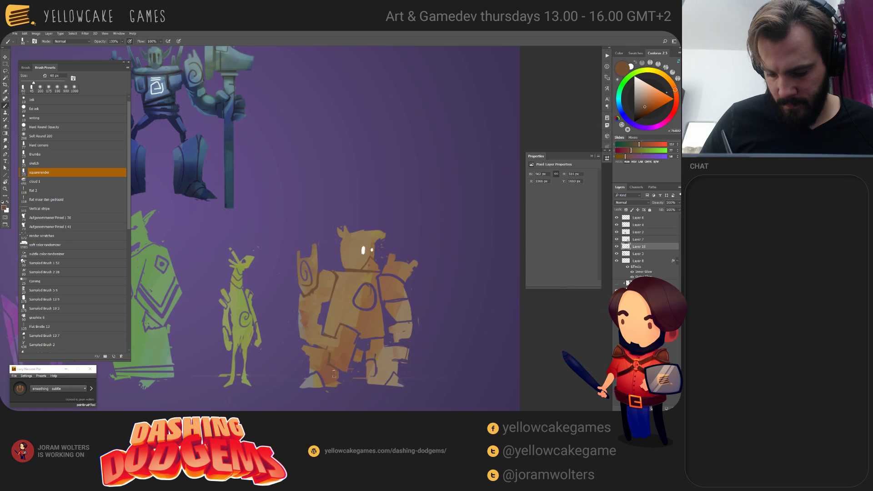
drag(323, 384, 316, 390)
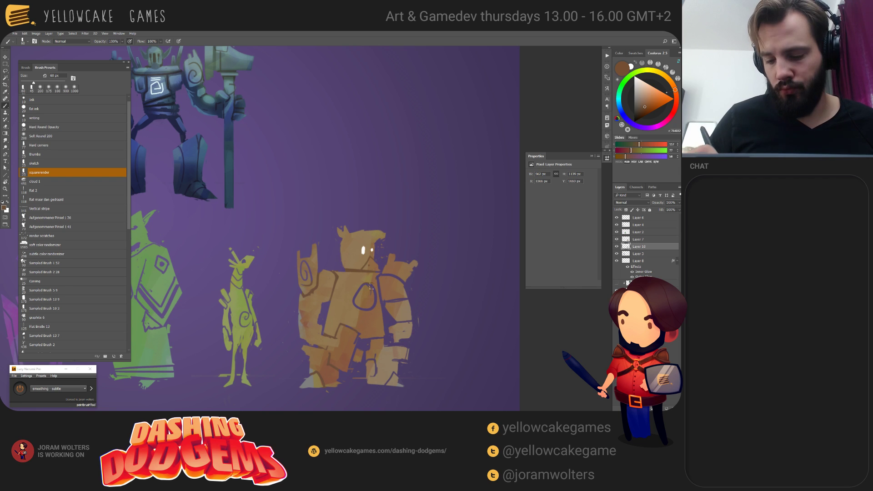
Step: Paint the rounded emblem outline on the orange bear's chest white
key(x)
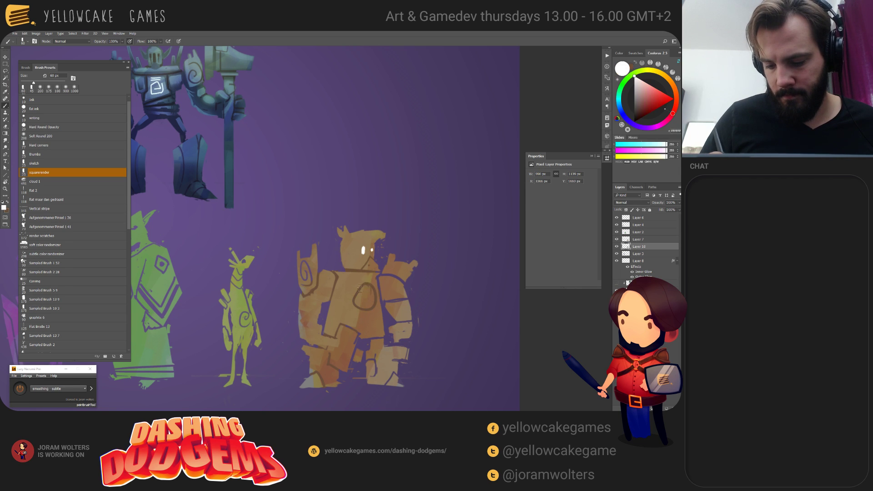
drag(365, 283, 362, 285)
key(x)
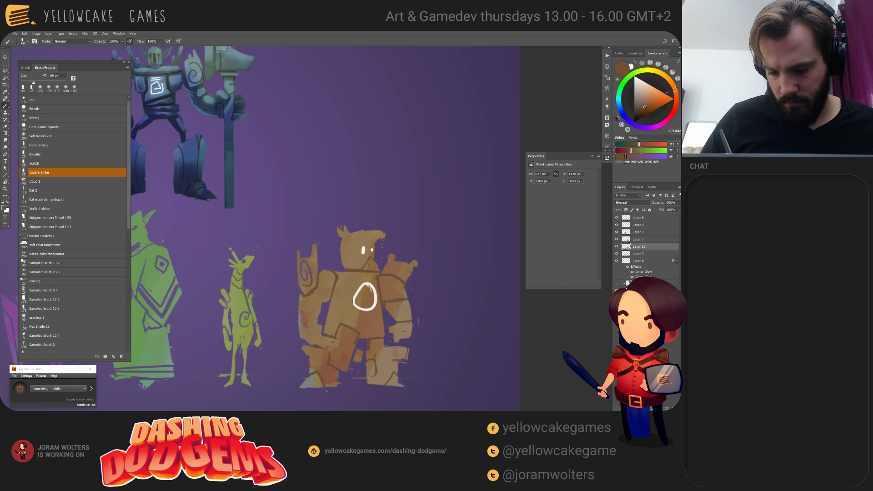
Step: Paint the spiral on the orange bear's raised arm white and cover the chest emblem outline with brown
key(x)
drag(312, 285, 303, 270)
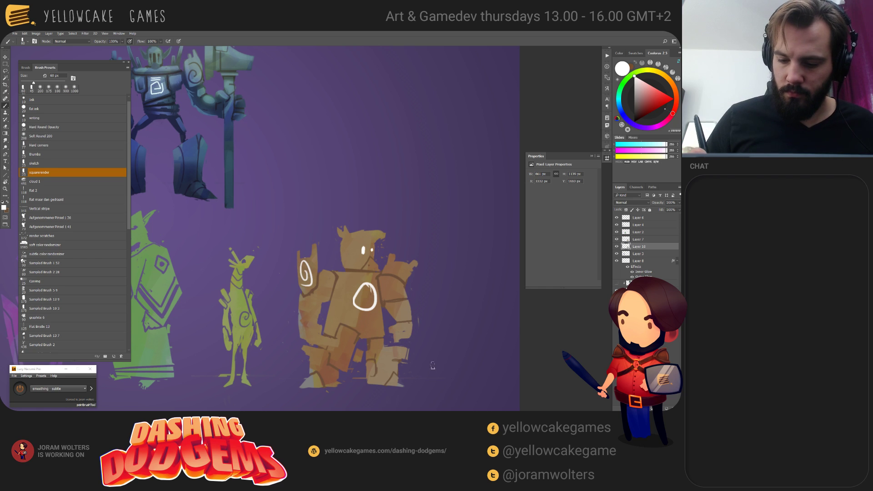
key(x)
mouse_move(372, 296)
mouse_down()
mouse_move(366, 286)
mouse_move(364, 307)
mouse_move(371, 286)
mouse_up()
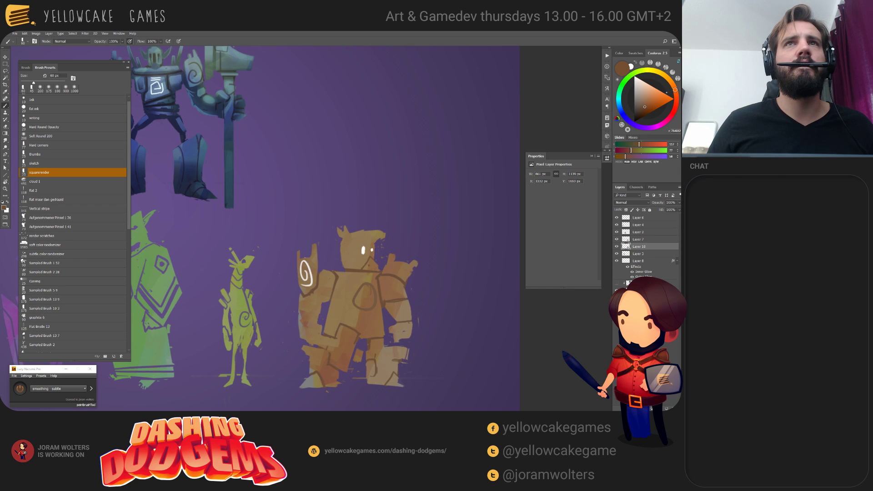
Step: Switch the OBS stream to the MainScreenTurnOn scene and view the whole arena from farther away in Unity's Scene view
key(alt+Tab)
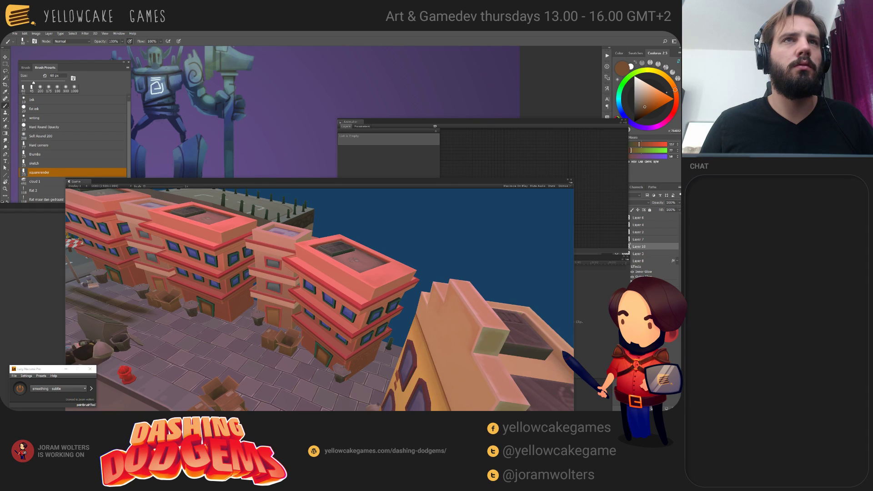
click(20, 360)
key(alt+Tab)
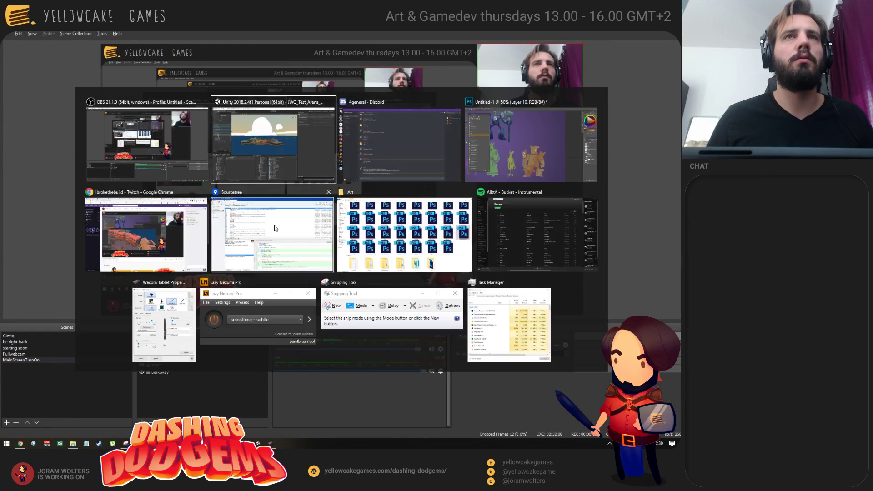
click(229, 165)
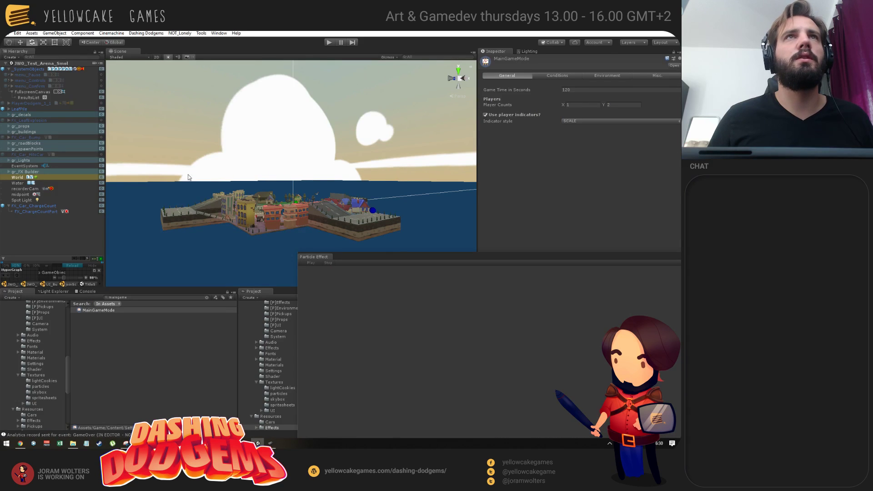
alt+drag(270, 173, 217, 195)
scroll(217, 195, down, 4)
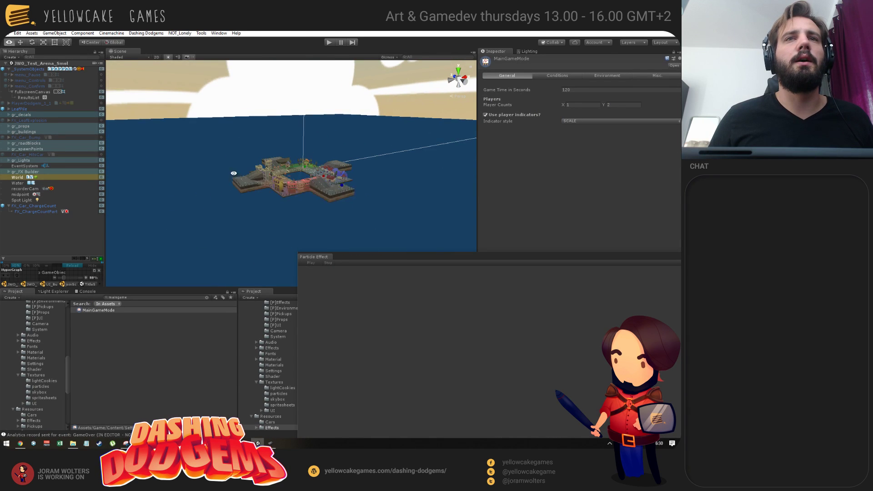
Step: Switch to Sourcetree, check git_Dashing for uncommitted files, and pull the latest commits into the experimental branch
key(alt+Tab)
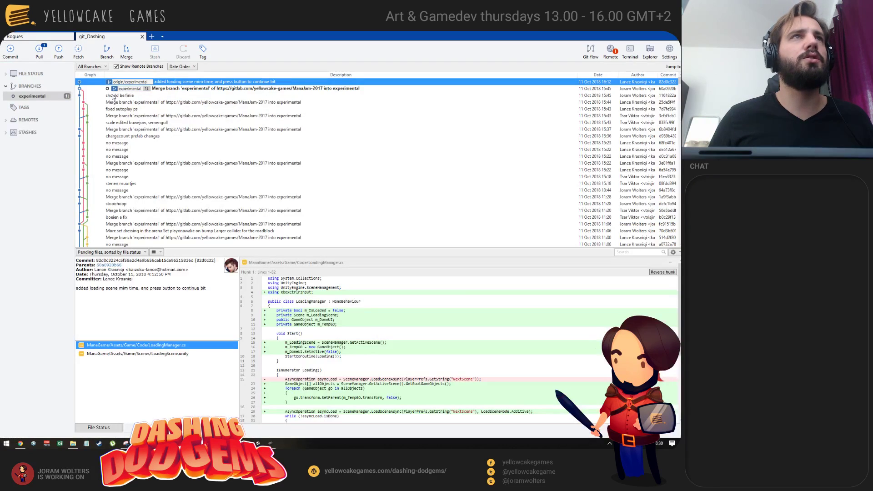
click(10, 51)
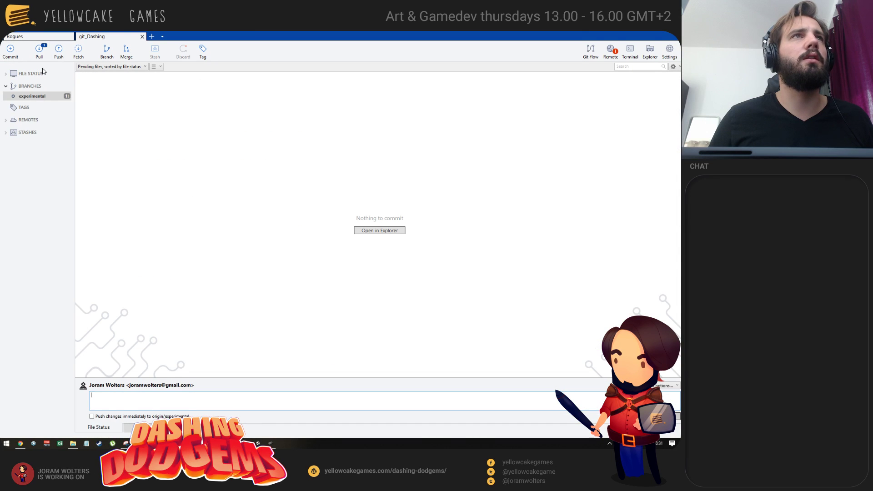
click(36, 51)
click(426, 154)
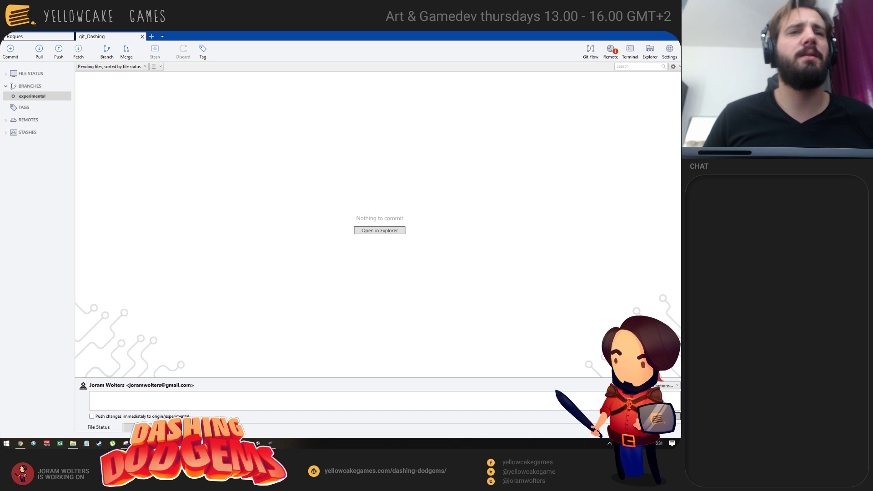
Step: Switch to Unity, view joinScene, run the game in Play mode, and stop it after looking at the split-screen gameplay
click(258, 443)
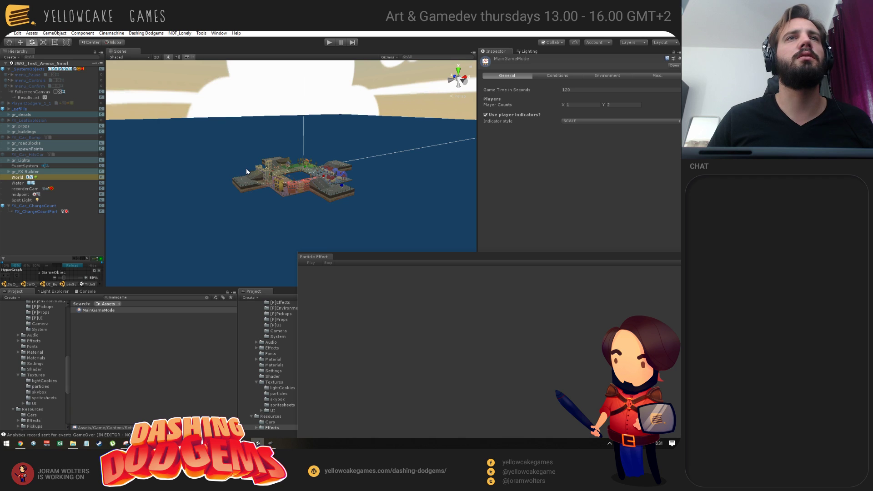
alt+drag(246, 173, 243, 162)
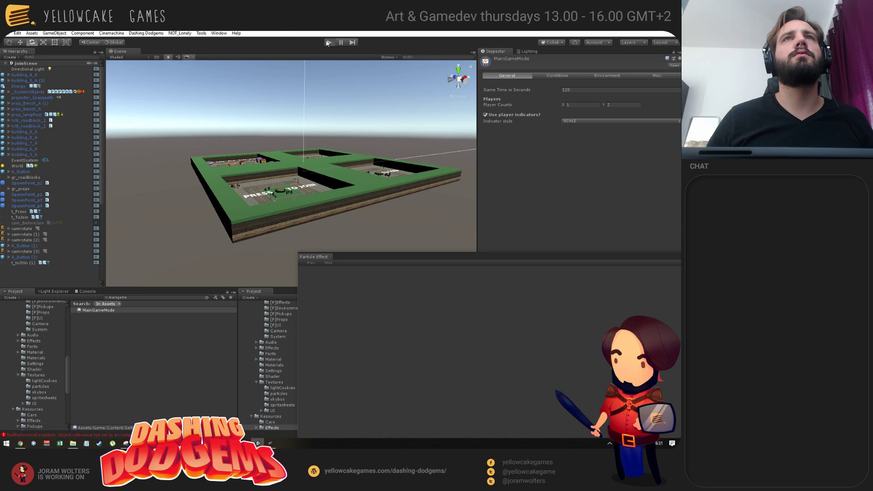
key(ctrl+p)
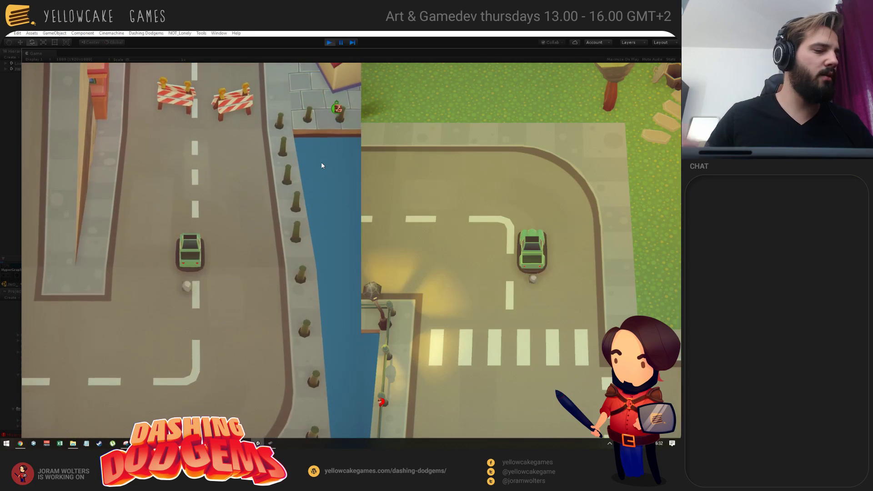
key(ctrl+p)
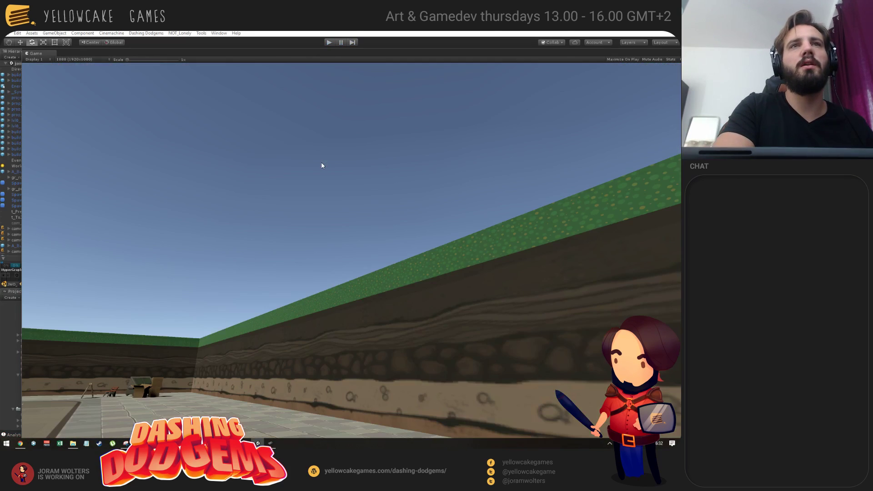
Step: Put away the floating Game and Particle Effect windows to free the Scene view and both Project browsers
key(alt+Tab)
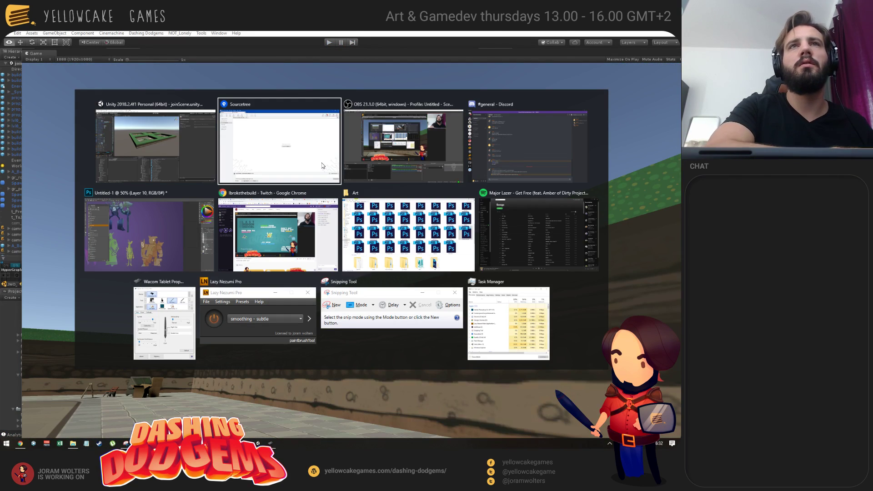
key(alt+Tab)
key(alt+Tab)
key(alt+Tab)
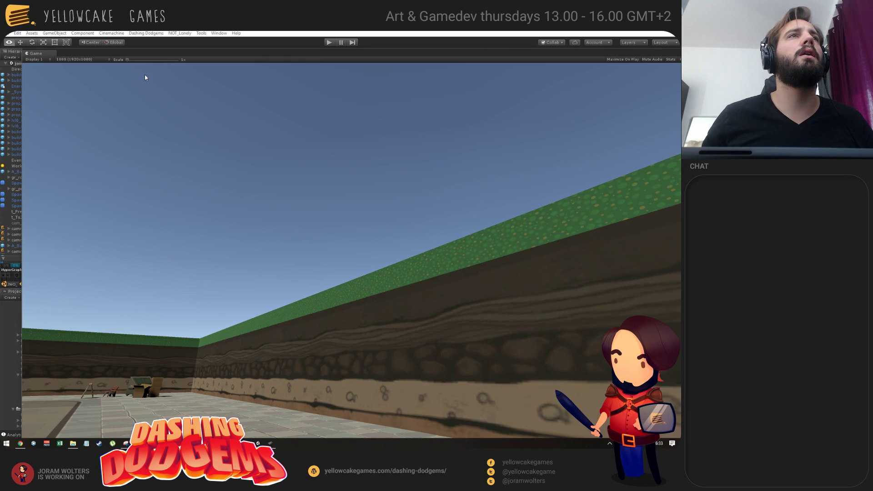
double_click(129, 55)
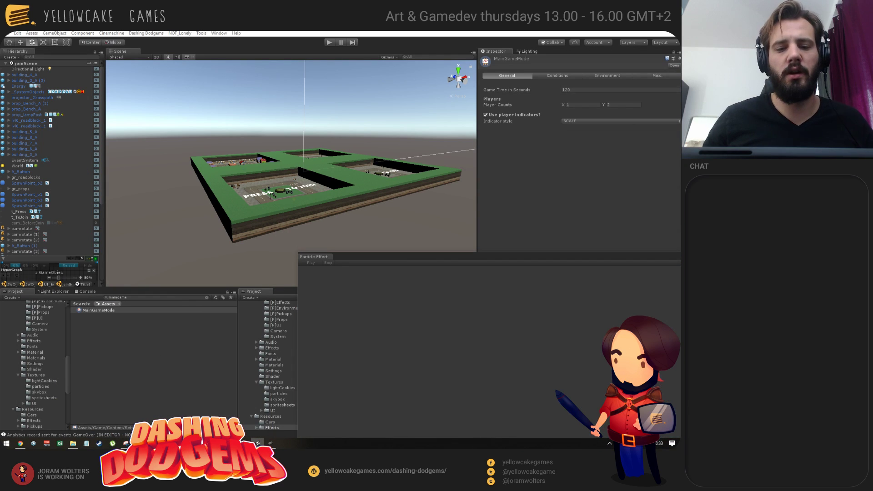
click(157, 349)
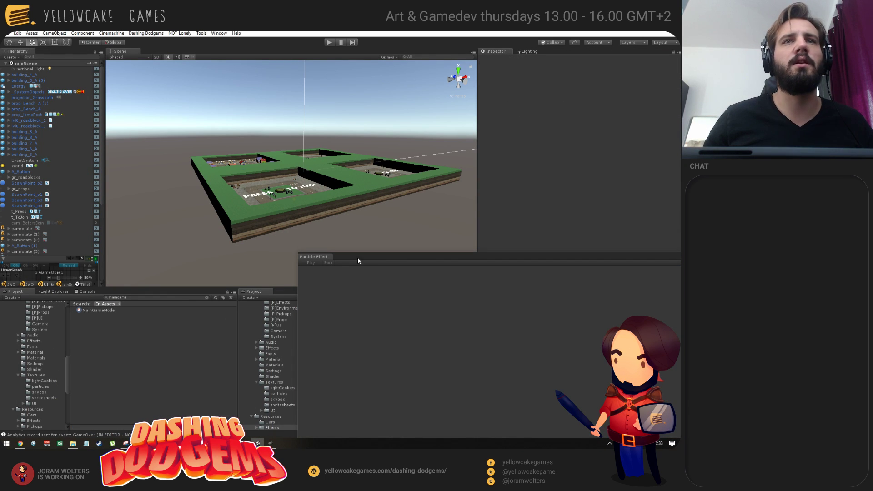
drag(358, 255, 393, 233)
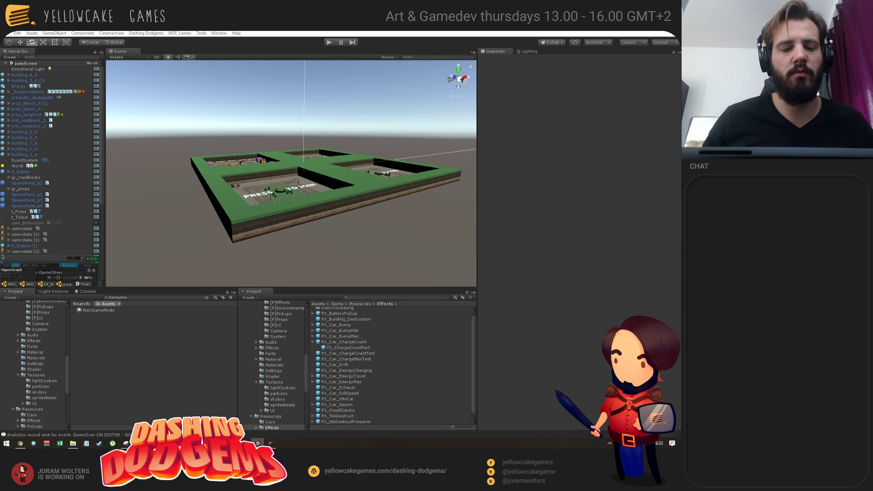
Step: Check the Twitch channel page in Chrome, return to Unity, and view the four join arenas as a whole
alt+drag(273, 118, 322, 81)
key(alt+Tab)
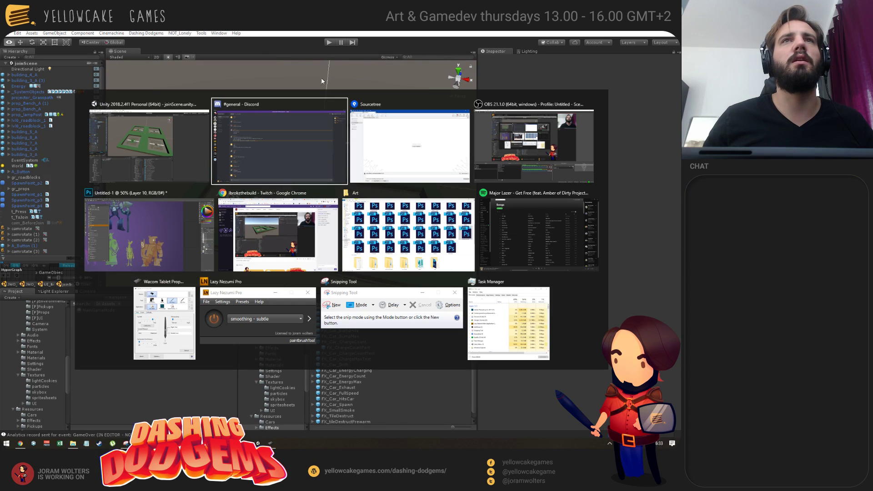
click(308, 217)
key(alt+Tab)
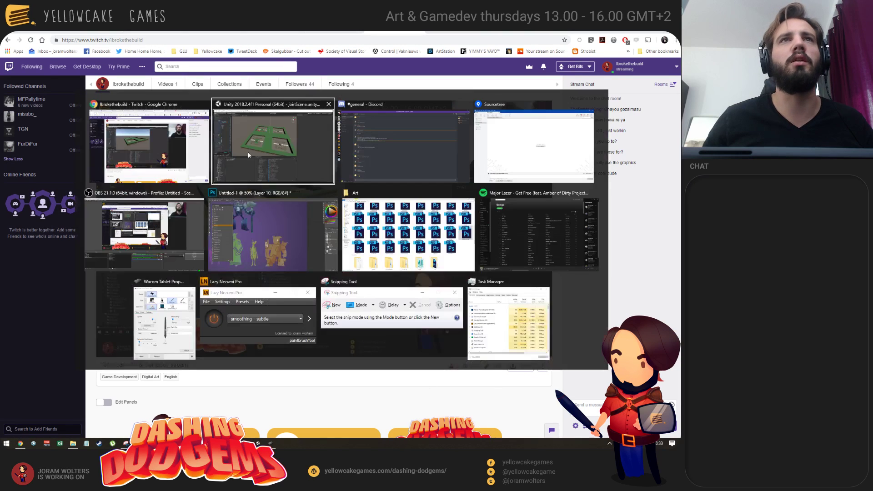
click(285, 148)
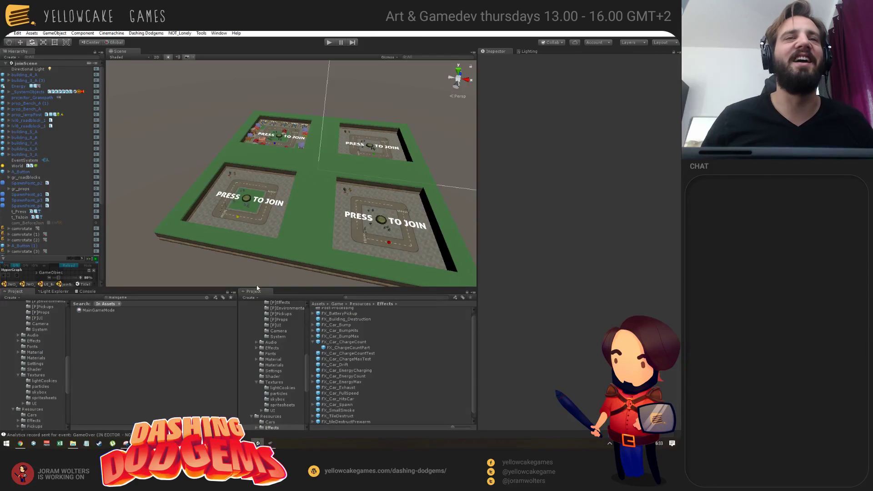
alt+drag(266, 177, 245, 214)
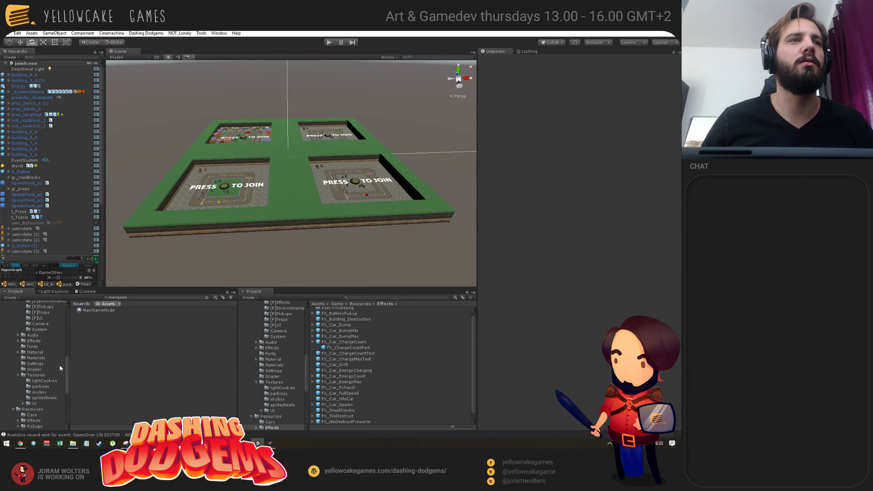
Step: Search the project assets for LoadingScene and open that scene from the Scenes folder
drag(67, 367, 69, 312)
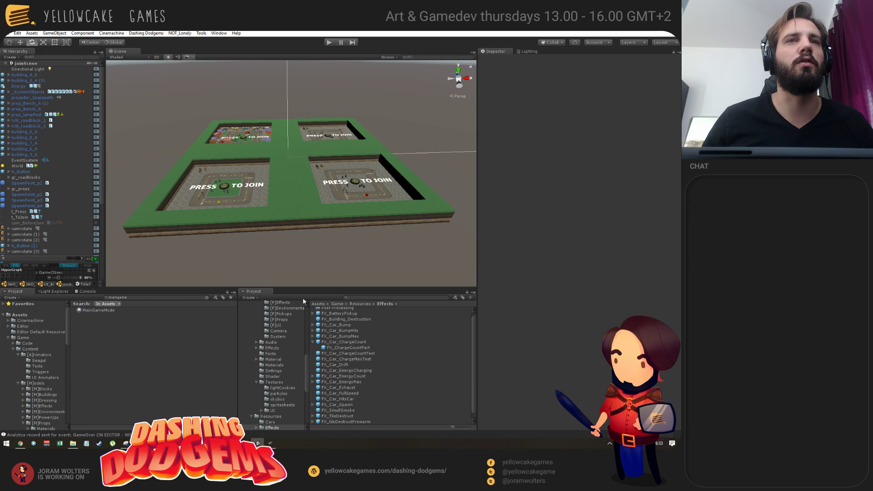
click(139, 298)
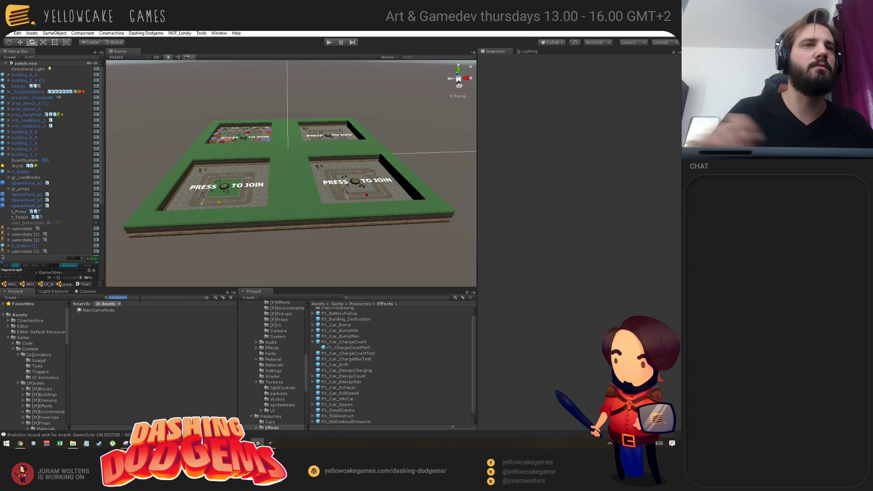
key(alt+Tab)
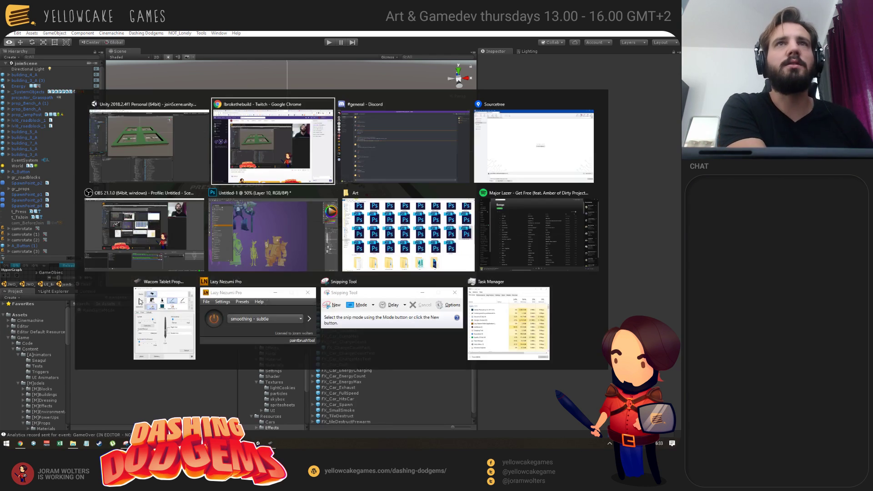
key(Escape)
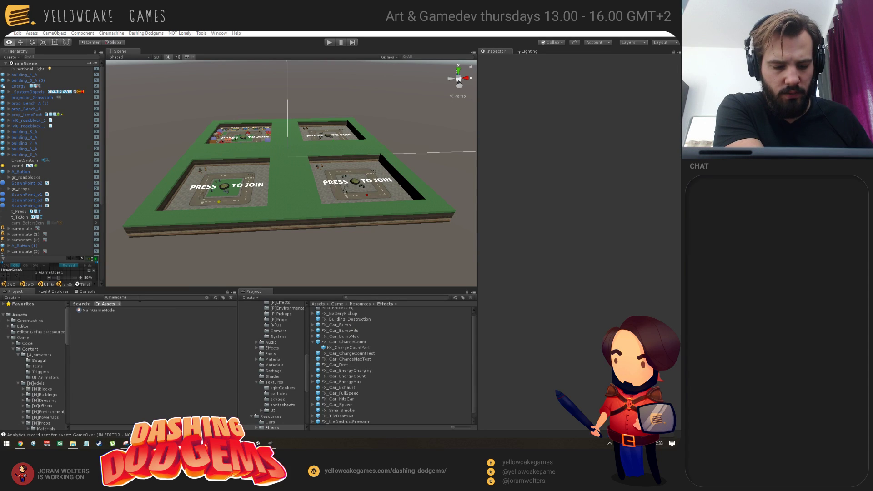
key(alt+Tab)
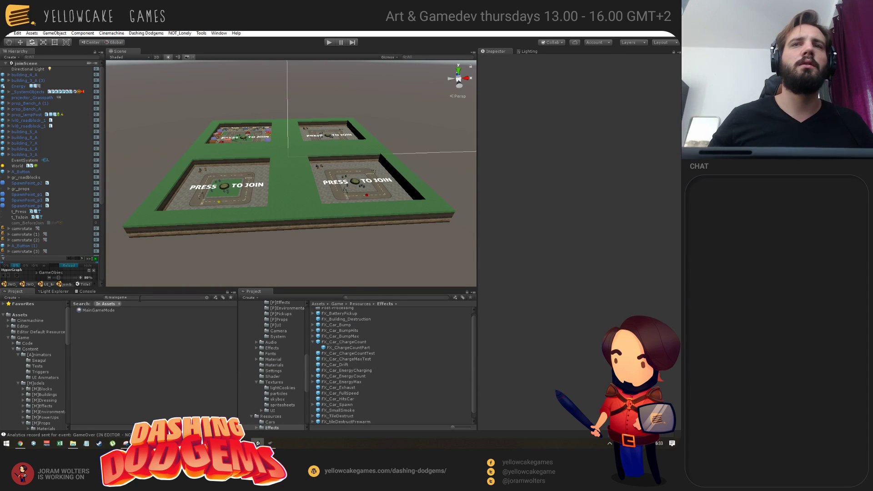
click(349, 297)
text(lke)
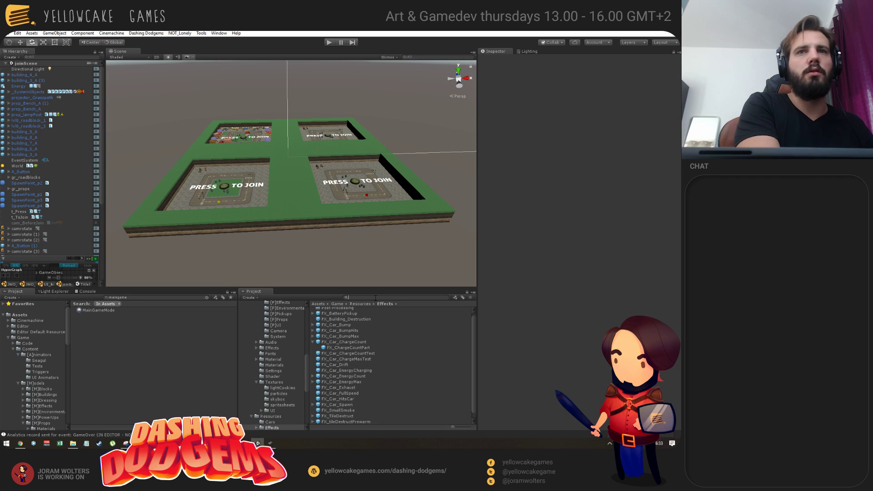
text(ingScene)
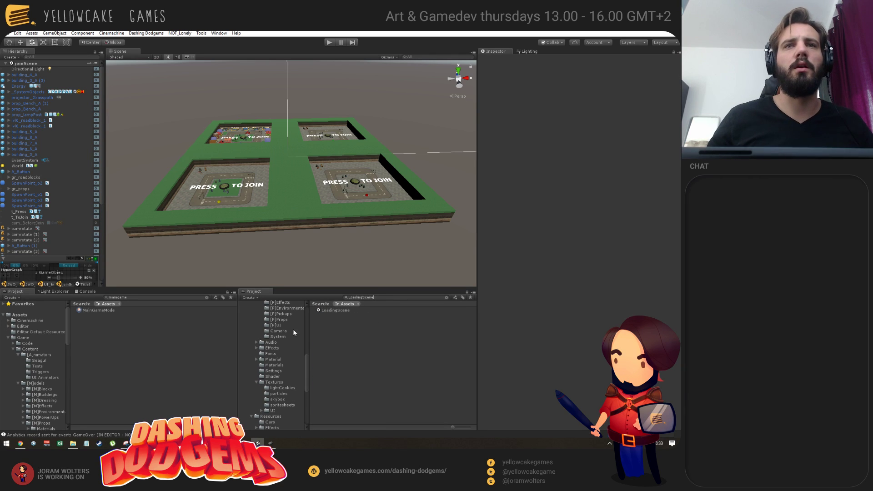
click(337, 311)
click(447, 298)
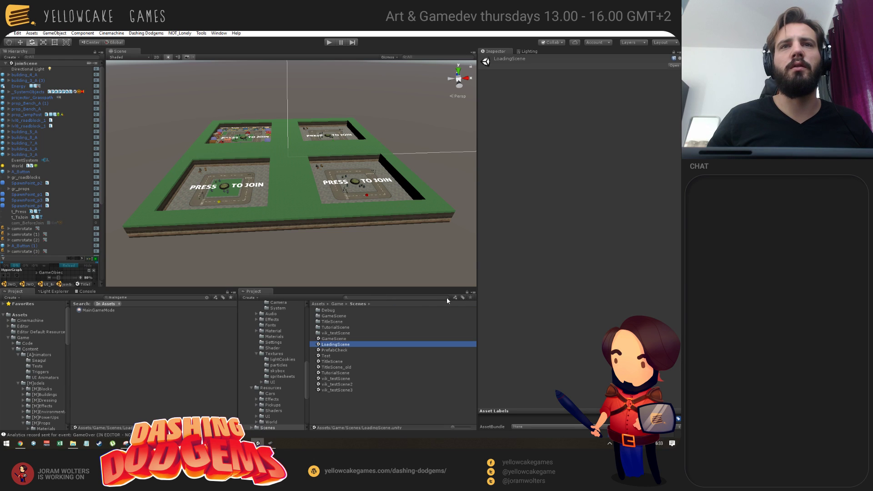
double_click(338, 344)
Step: Frame the loading screen, expand its Canvas, and examine the img_background image with the Move tool
alt+drag(324, 140, 291, 196)
alt+right_drag(291, 195, 203, 183)
middle_drag(327, 169, 299, 211)
scroll(312, 182, up, 7)
scroll(297, 214, down, 1)
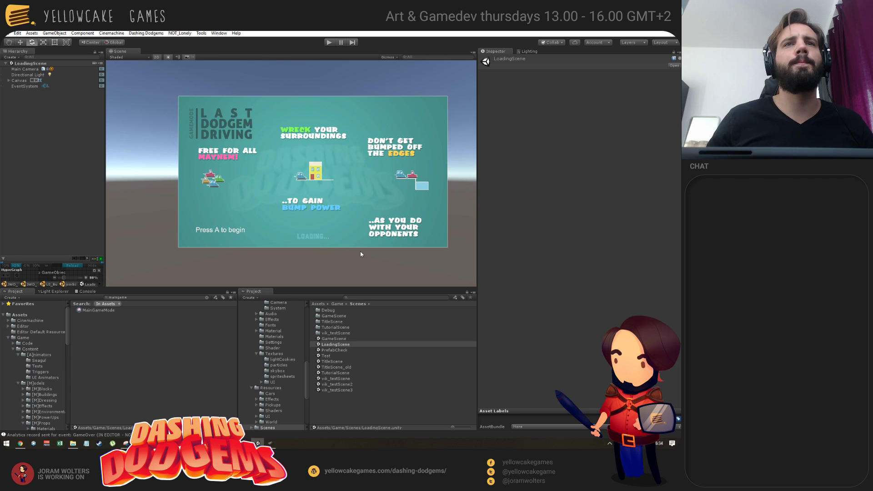
click(9, 81)
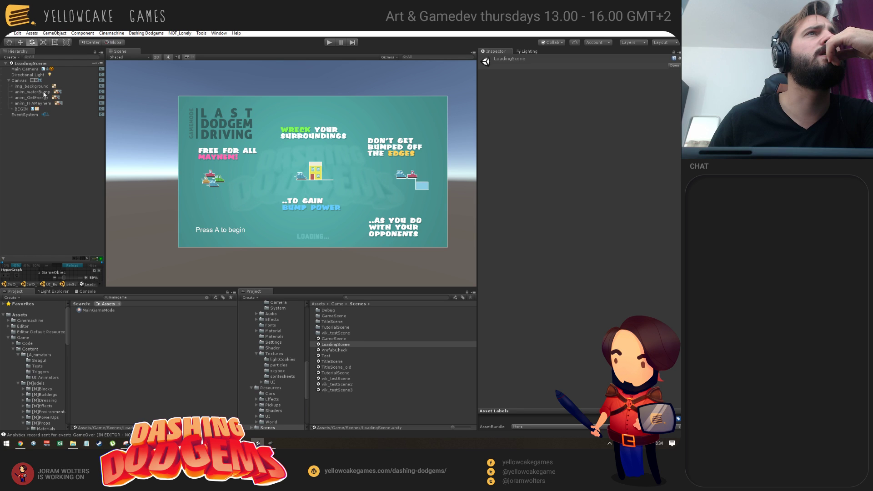
click(29, 86)
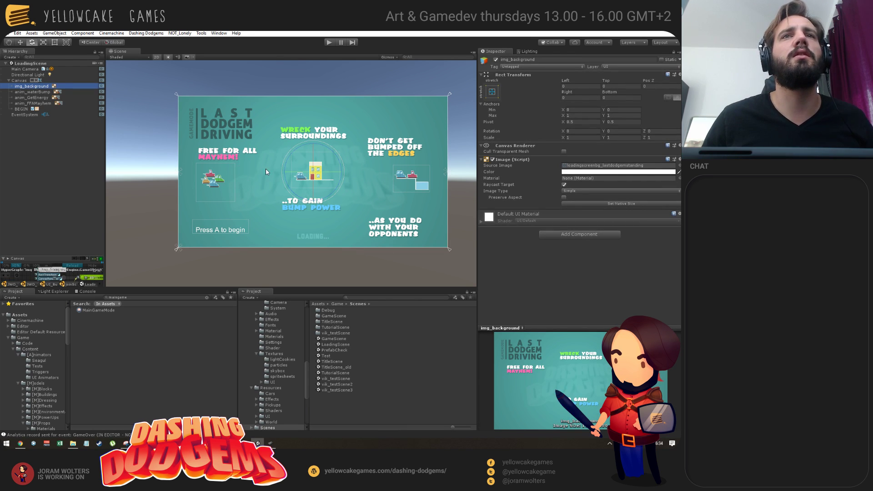
key(w)
click(313, 142)
mouse_move(312, 132)
mouse_down()
mouse_move(314, 154)
mouse_move(321, 93)
mouse_move(314, 133)
mouse_up()
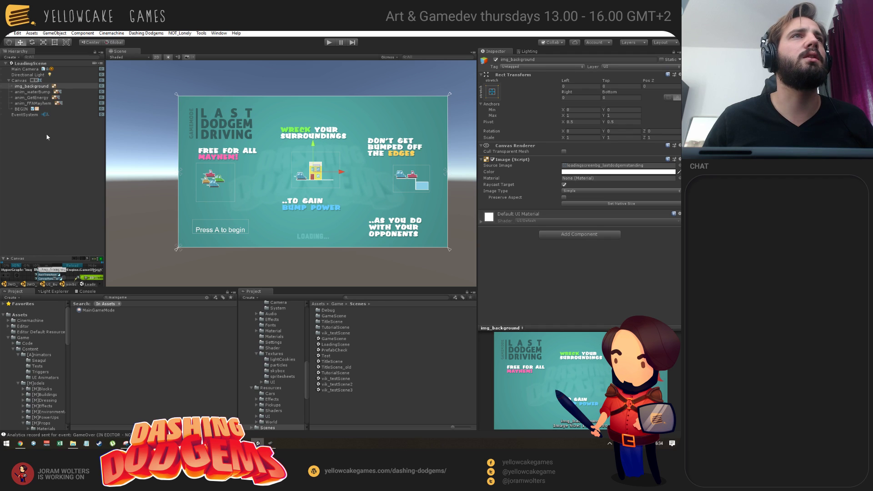
Step: Move the BEGIN text beside the LOADING... label, to about X 412 and Y 57
click(18, 110)
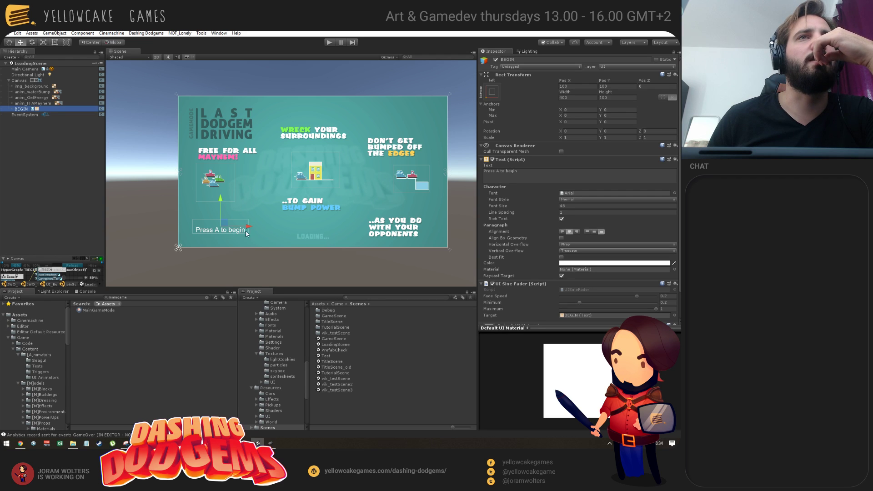
drag(245, 227, 344, 233)
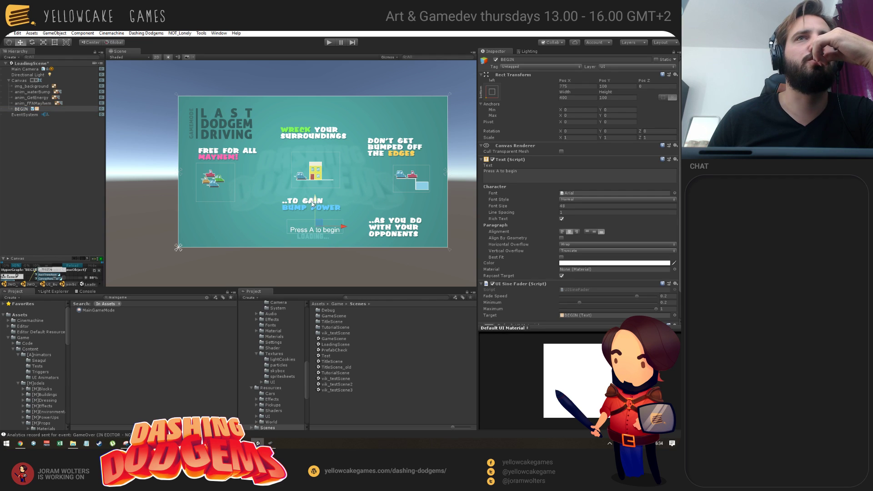
drag(317, 202, 318, 204)
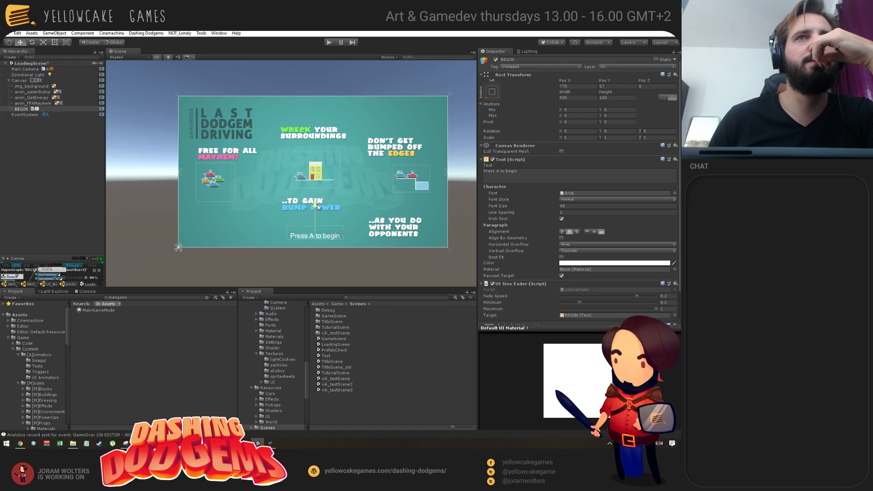
drag(345, 235, 291, 235)
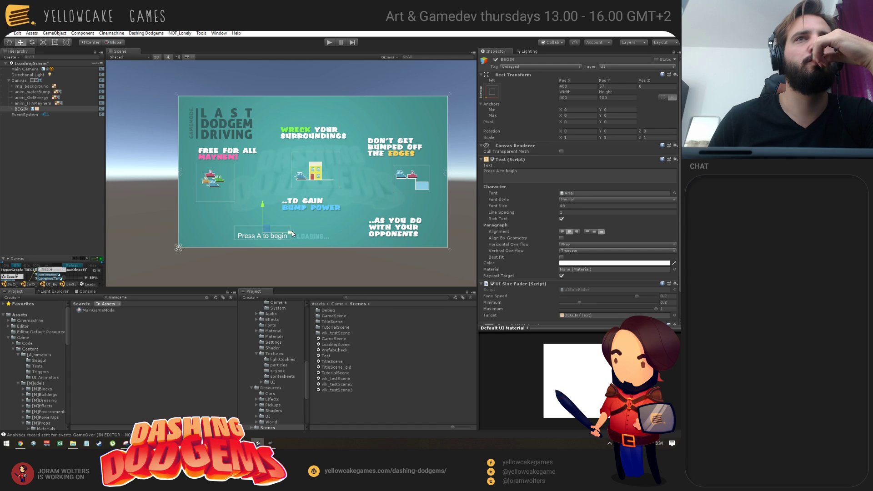
scroll(313, 239, up, 5)
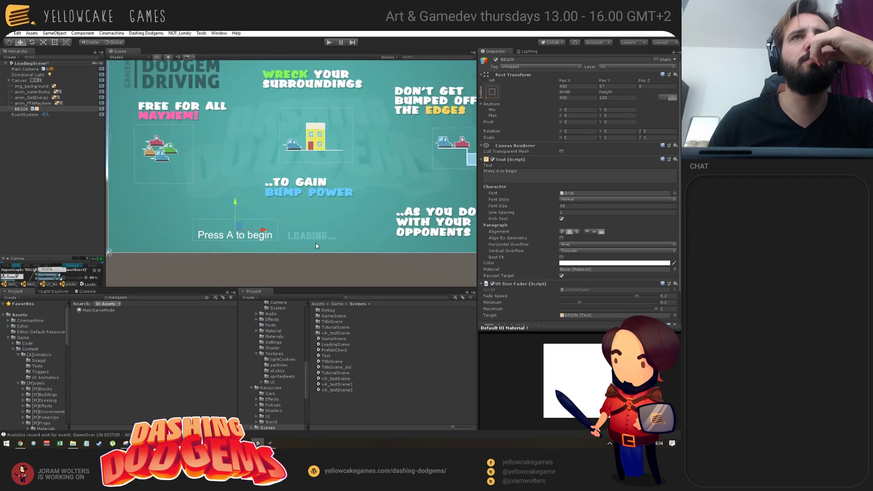
scroll(301, 204, down, 3)
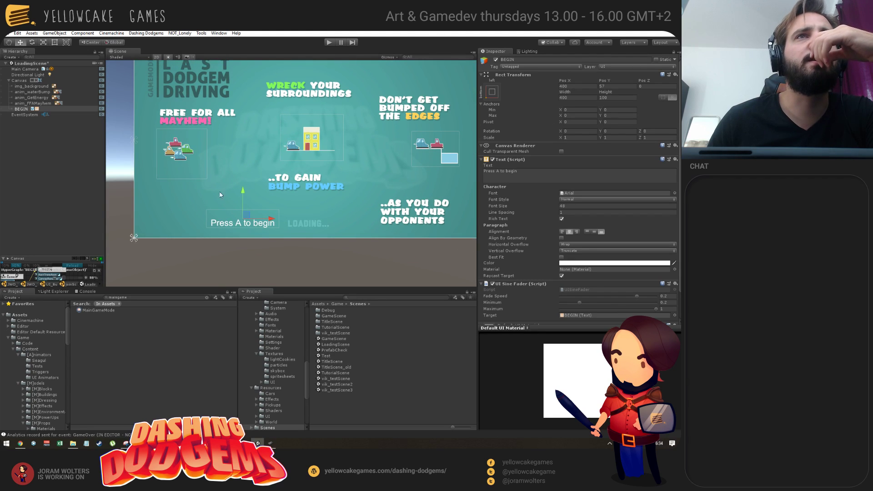
drag(254, 216, 275, 221)
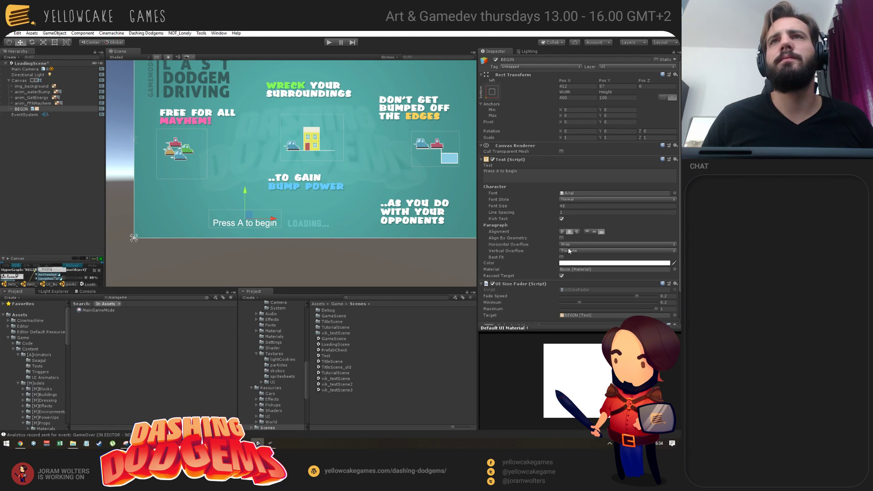
Step: Set the font of the BEGIN text to ALLERDISPLAY
scroll(532, 218, down, 1)
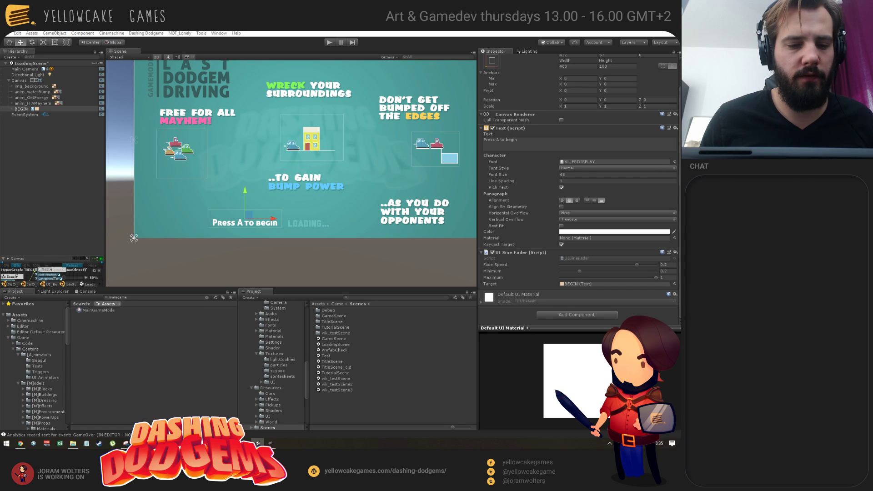
key(Down)
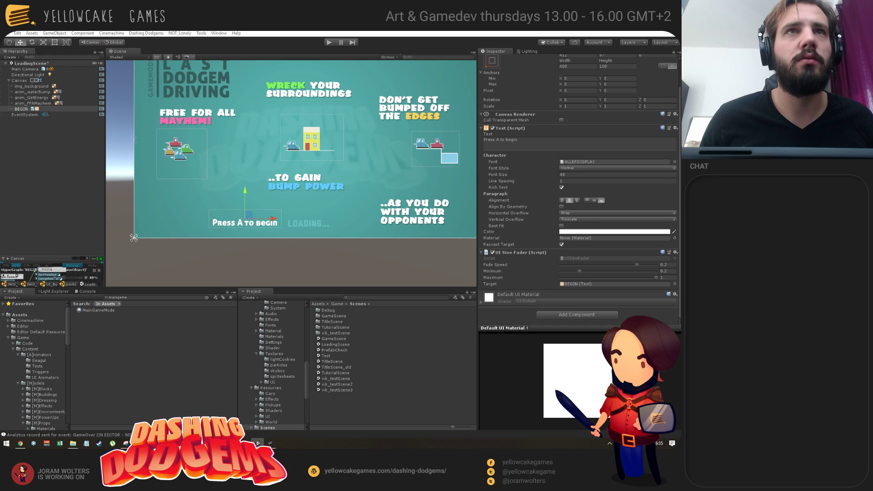
key(Return)
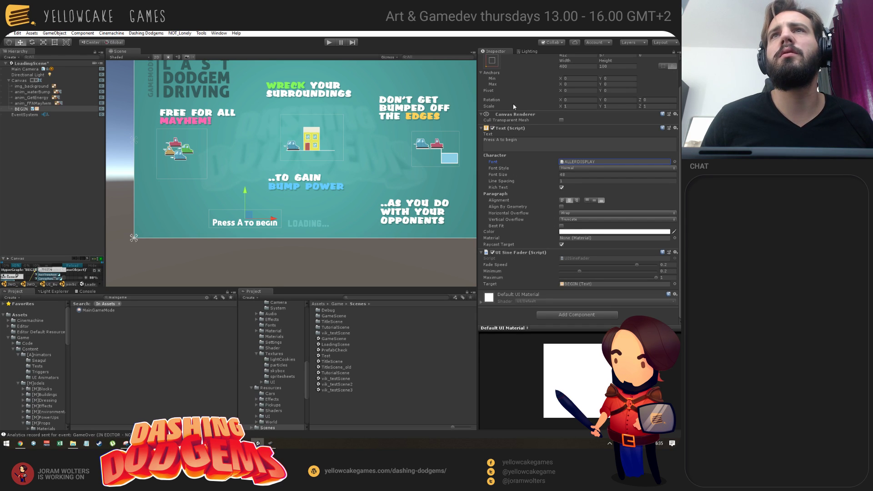
Step: Change the BEGIN text to all capitals, reading PRESS A TO BEGIN, and leave its font size as it was
click(519, 140)
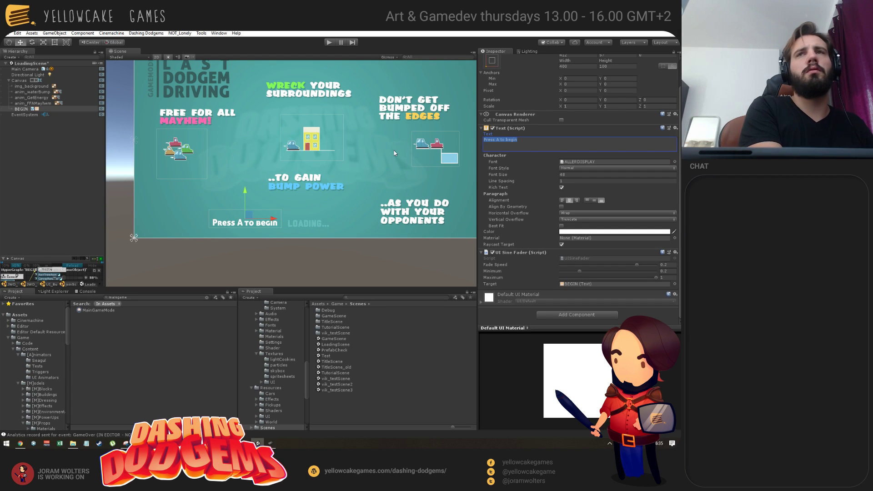
text(PRESS A TO BETGIN)
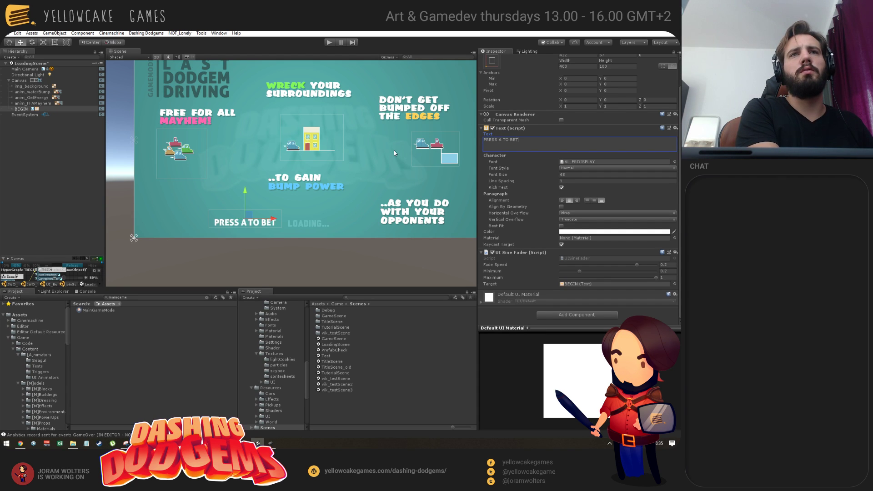
key(BackSpace)
key(BackSpace)
key(BackSpace)
key(BackSpace)
text(GIN)
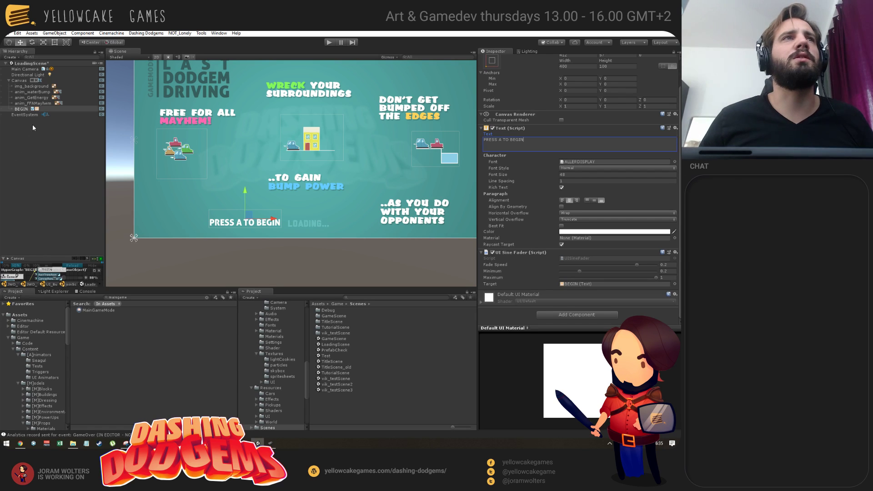
click(501, 140)
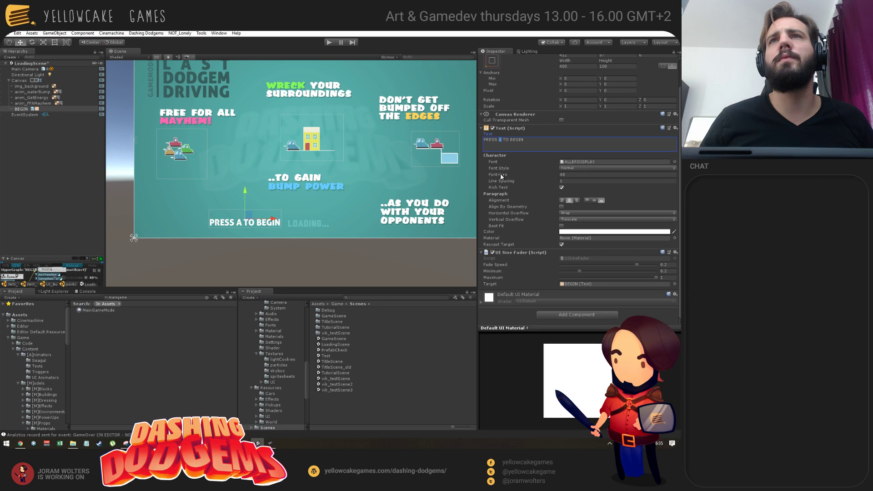
drag(506, 174, 475, 204)
key(ctrl+z)
Step: Move the BEGIN text over the LOADING... label and set its colour to pale teal C6DDDD, starting from a colour sampled on the screen
middle_drag(320, 185, 312, 182)
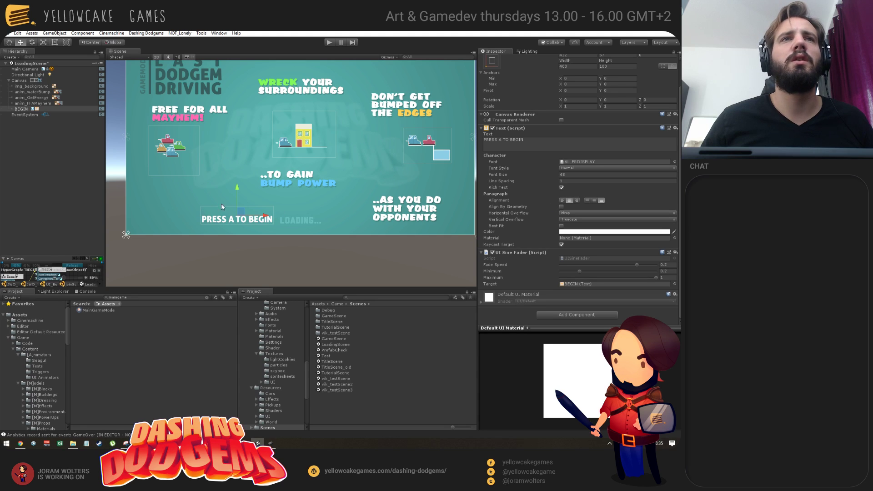
drag(243, 213, 303, 213)
click(589, 233)
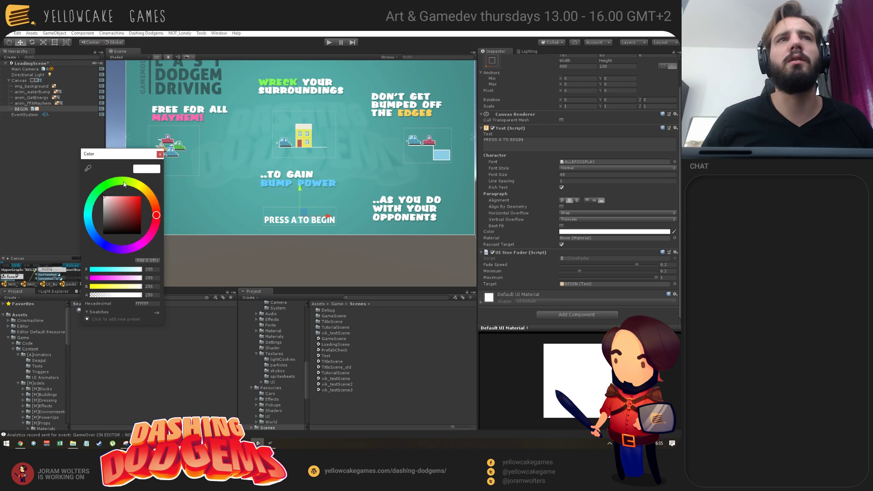
click(88, 170)
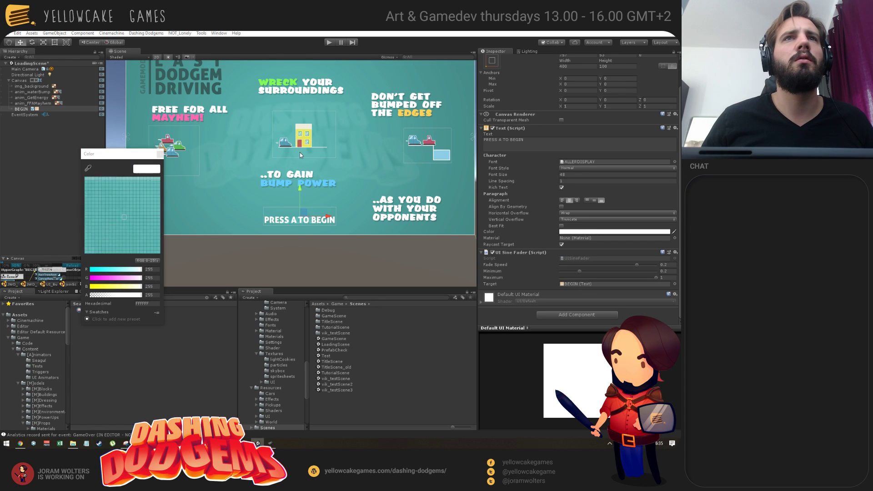
click(297, 221)
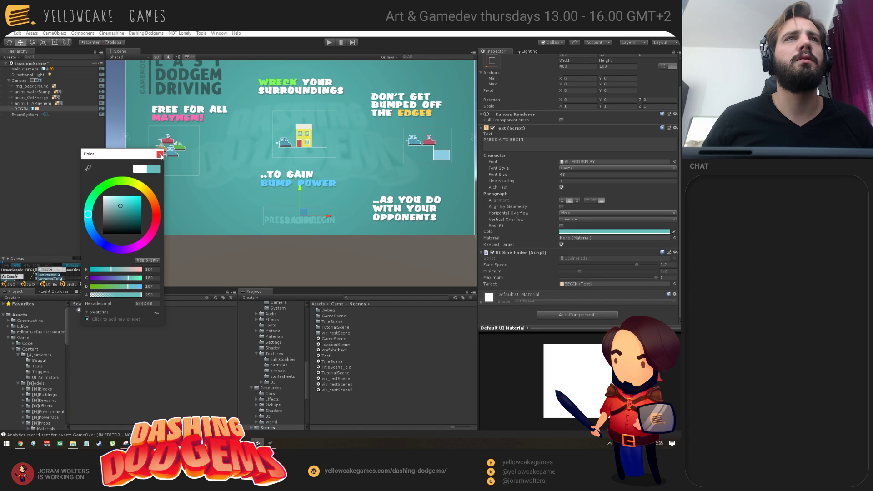
click(112, 203)
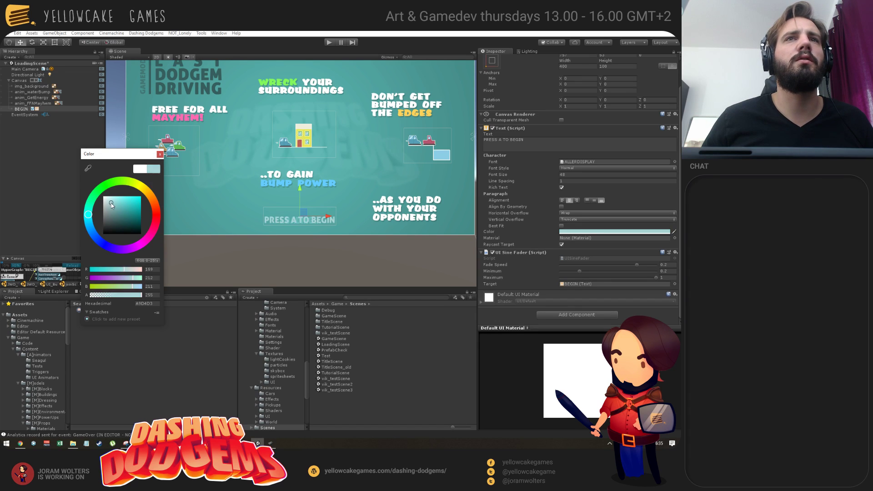
drag(111, 204, 110, 205)
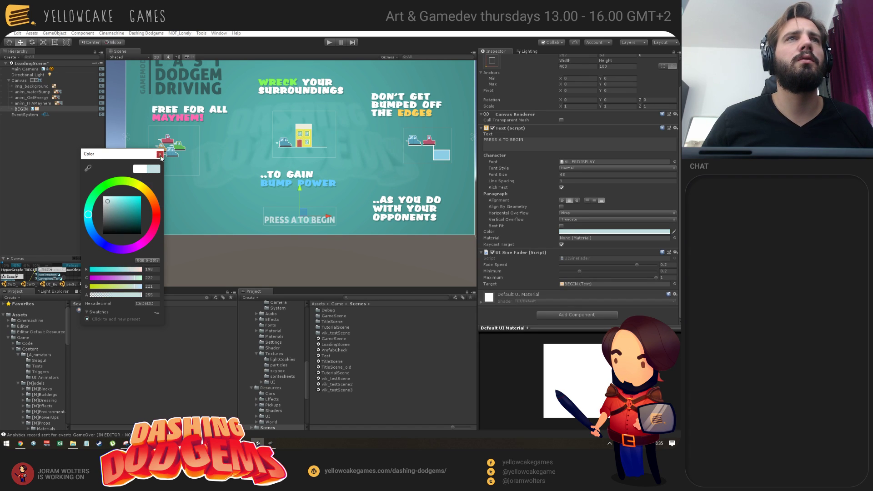
click(159, 154)
Step: Run the loading scene and examine the PRESS A TO BEGIN text in the Game view, ending with the scene stopped
key(ctrl+p)
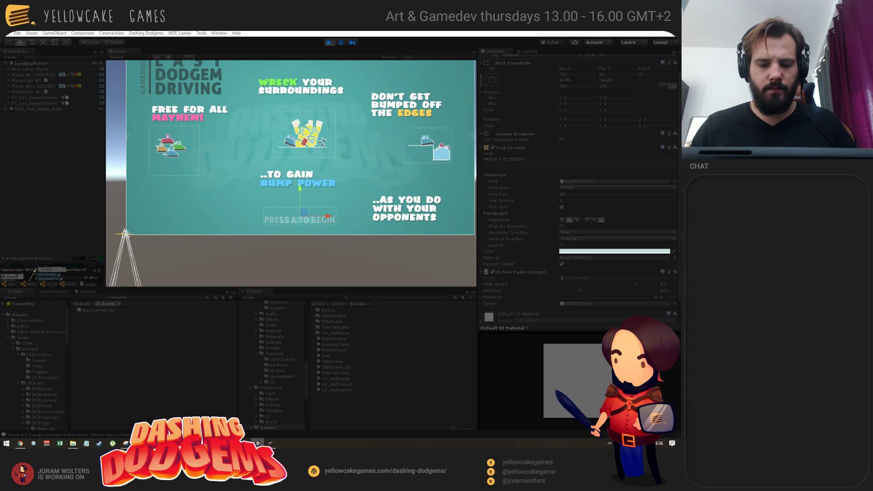
key(ctrl+2)
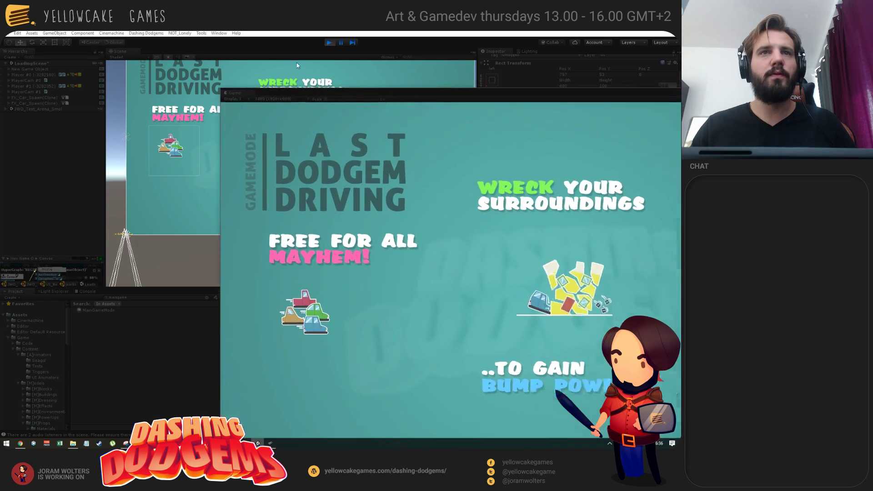
drag(297, 66, 171, 28)
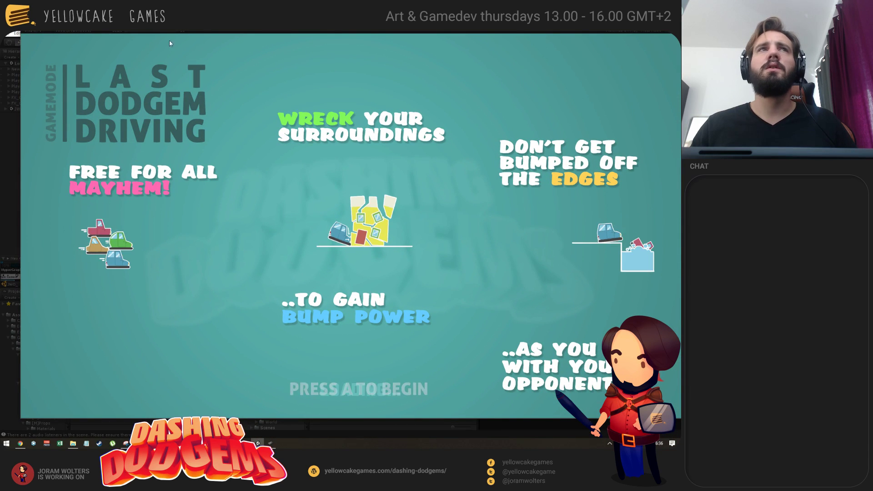
drag(56, 24, 54, 58)
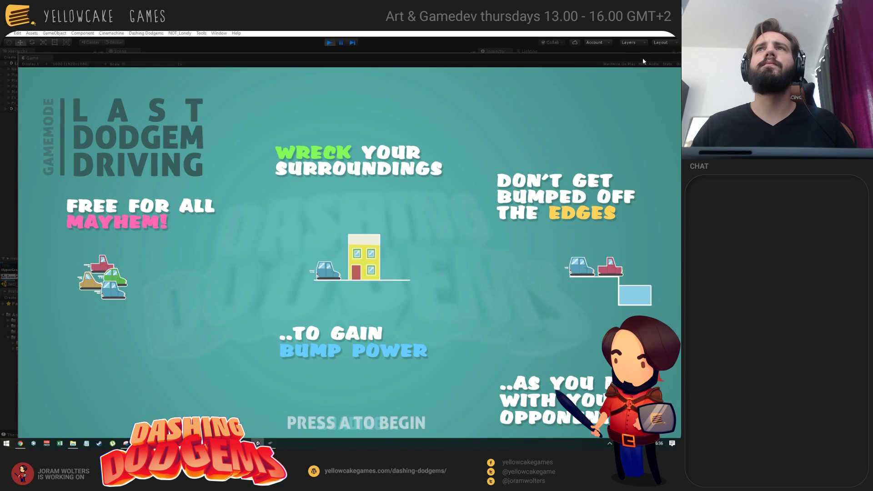
drag(642, 58, 872, 437)
click(331, 42)
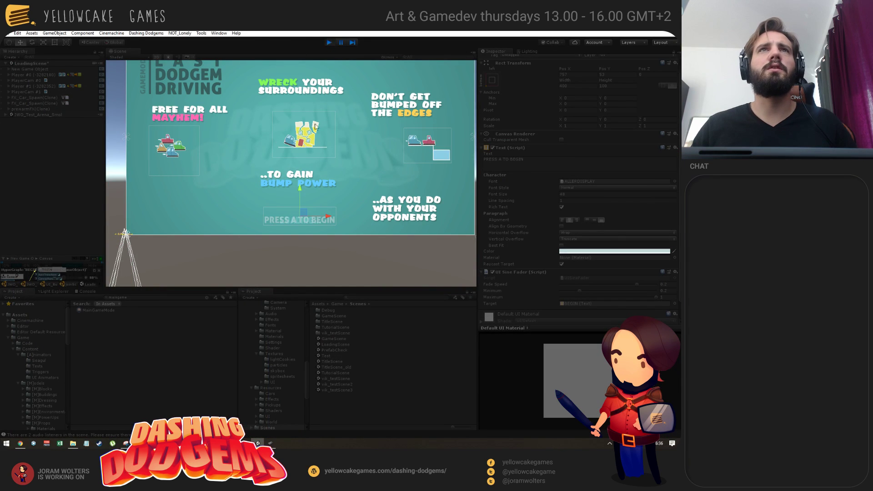
Step: Move the BEGIN text directly above the LOADING... label, to Pos X 740 and Pos Y 120
scroll(543, 257, down, 2)
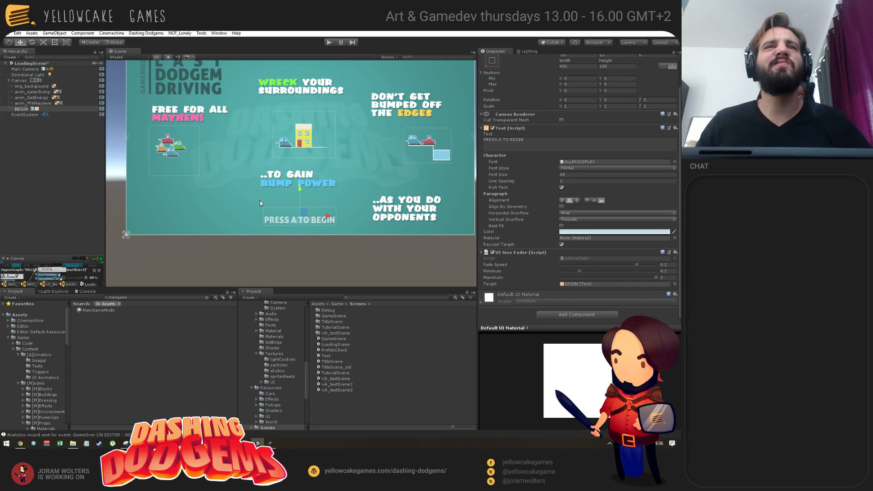
middle_drag(335, 143, 299, 193)
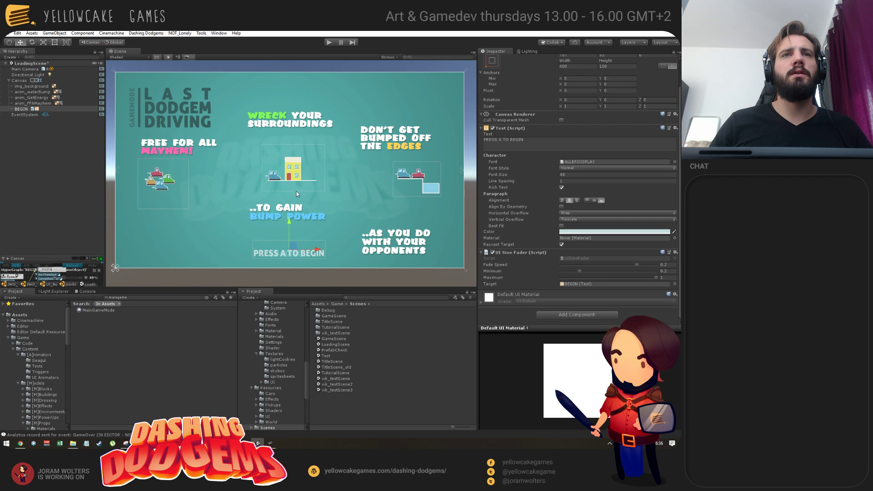
click(30, 87)
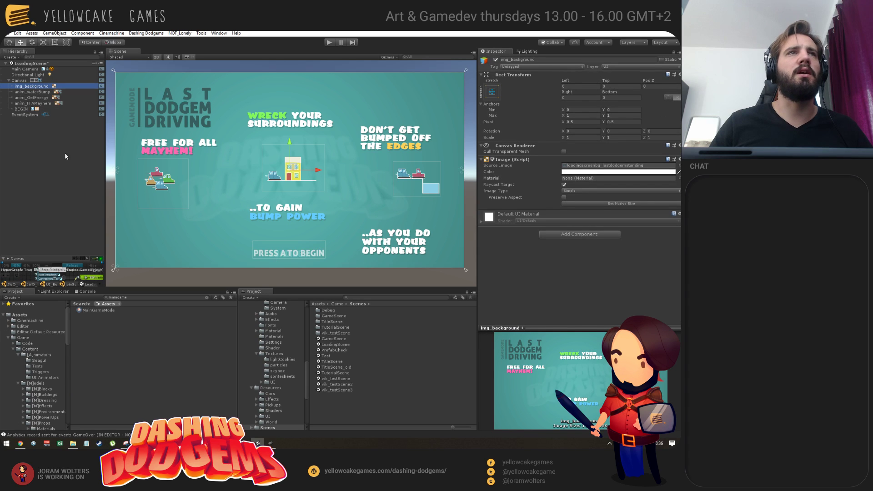
click(46, 110)
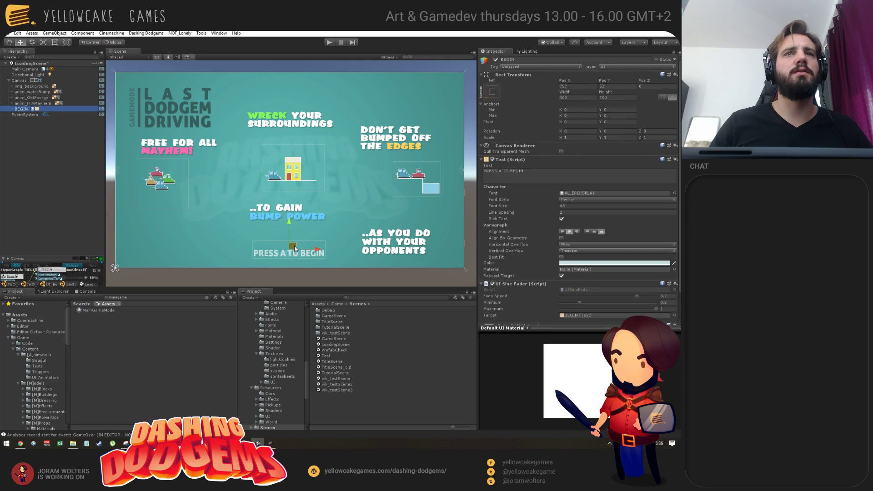
drag(305, 248, 282, 253)
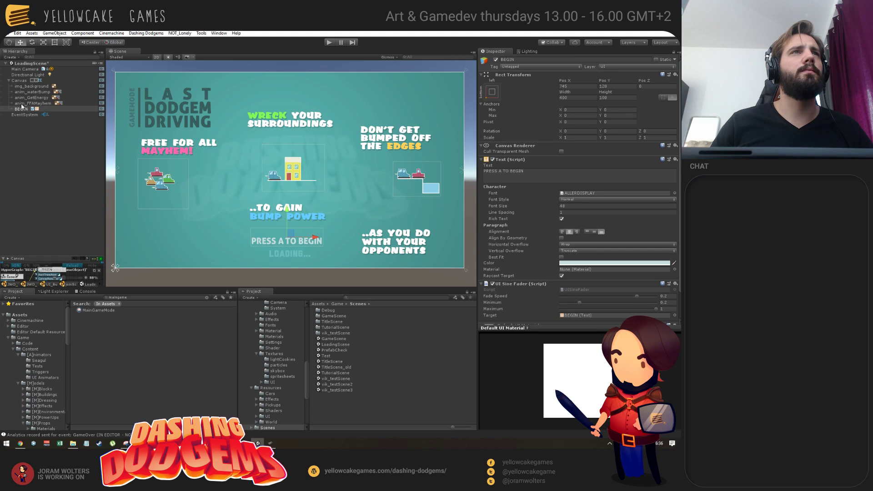
Step: Locate the source image of img_background in the UI textures folder and show the file in Explorer
click(34, 86)
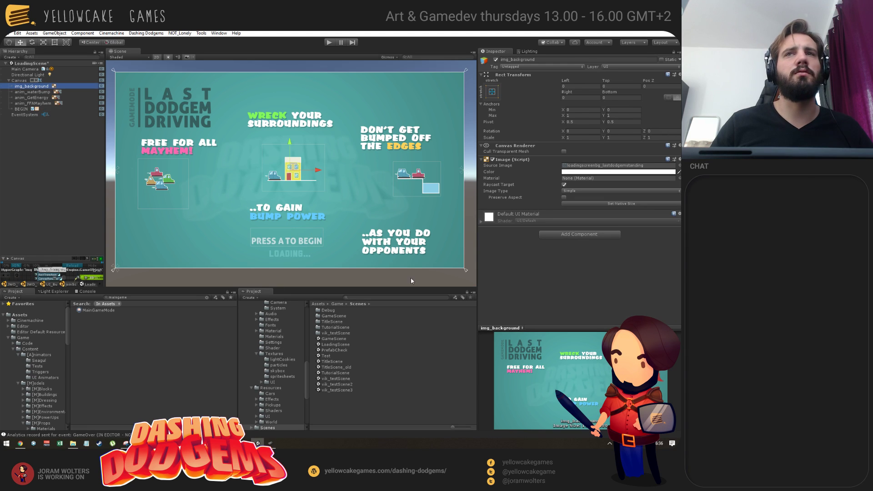
click(600, 165)
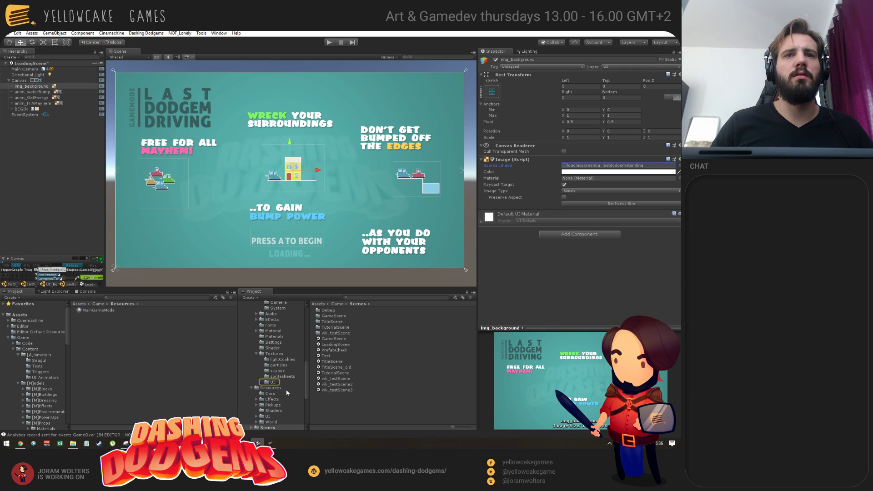
click(272, 383)
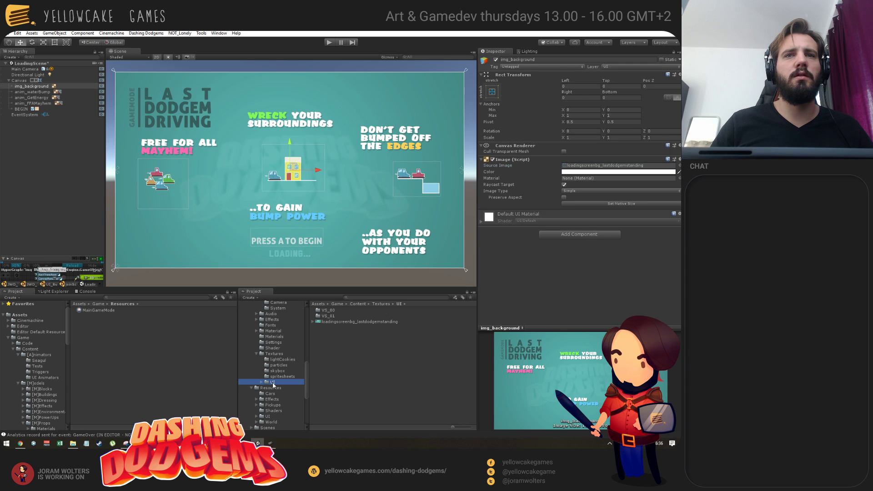
right_click(360, 322)
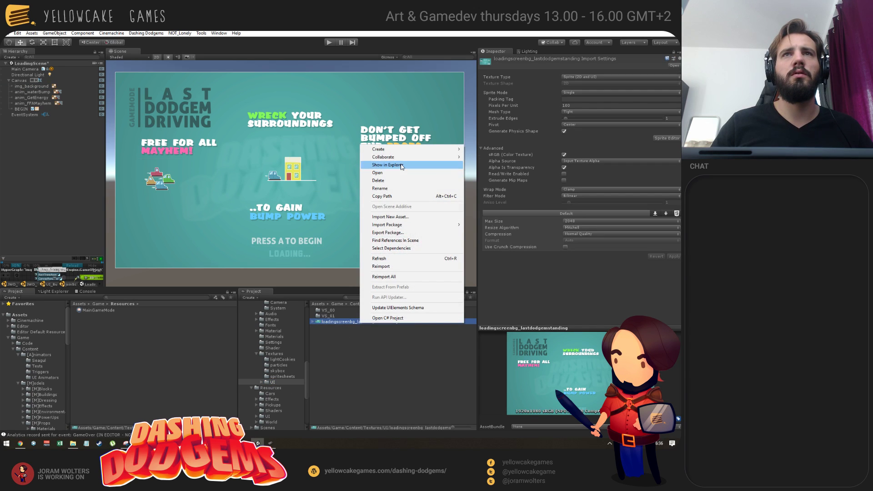
click(391, 166)
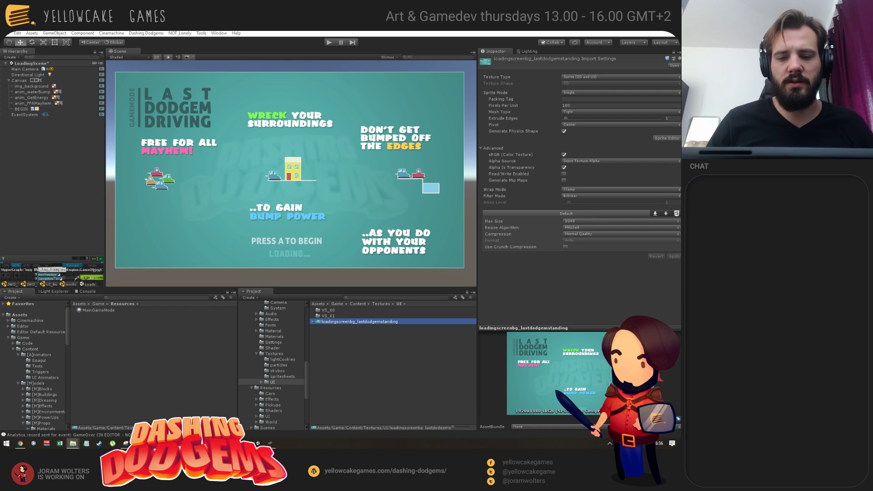
drag(262, 80, 278, 55)
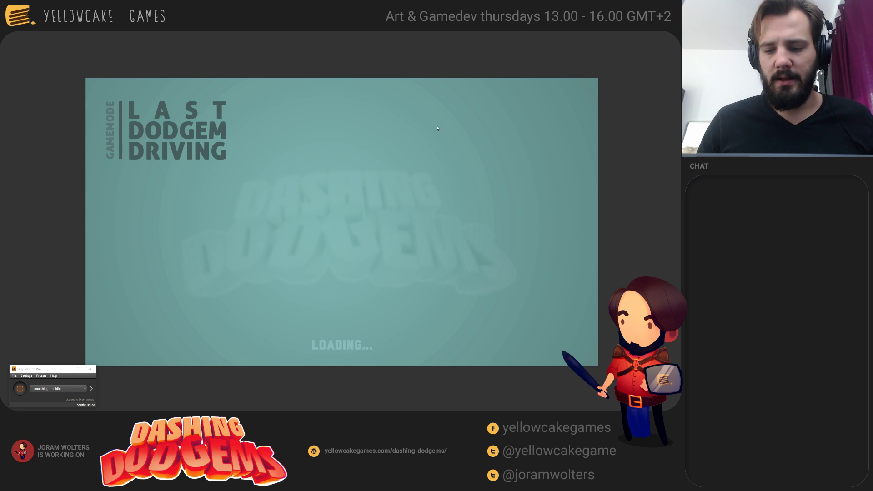
Step: Switch to Photoshop and hide the LOADING... text layer in the loading screen artwork
key(f)
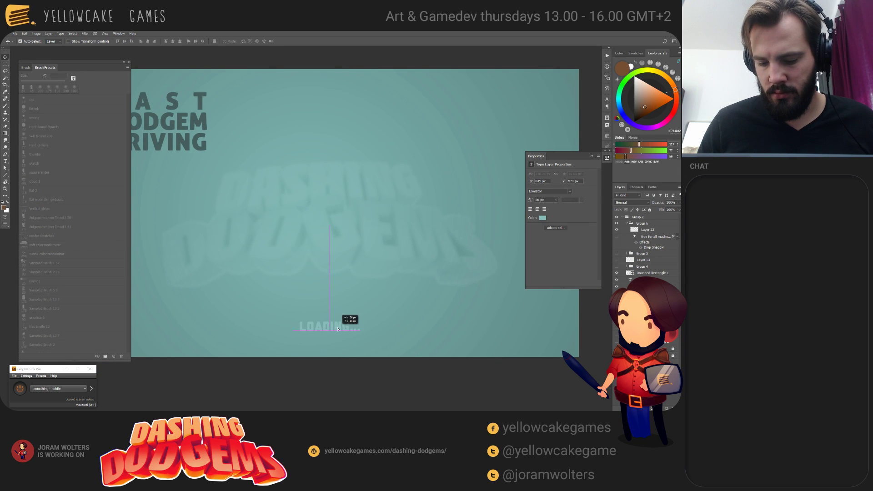
click(617, 300)
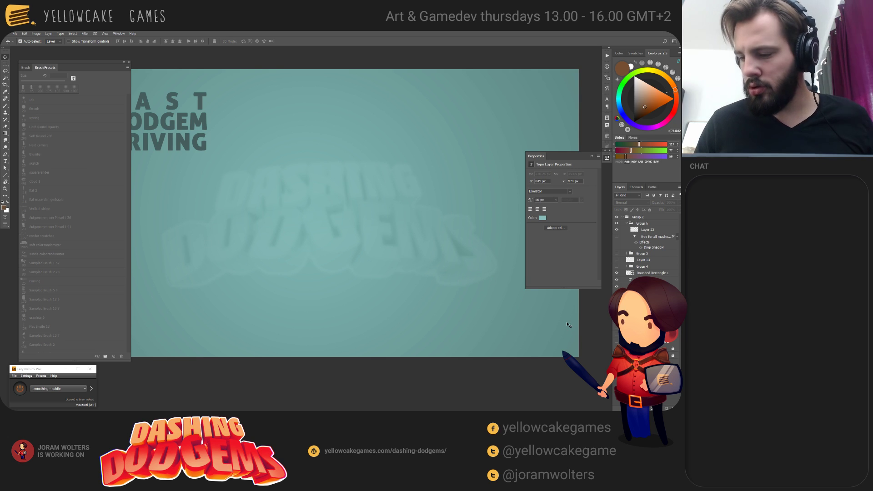
click(15, 33)
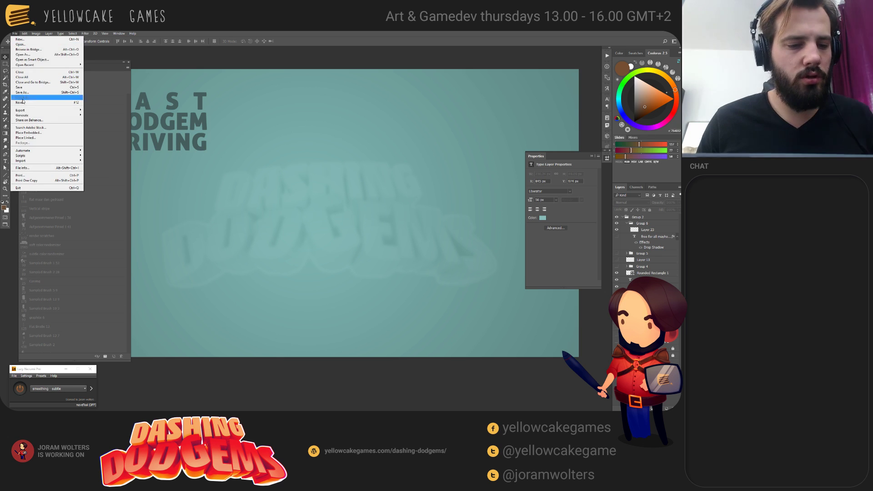
key(Escape)
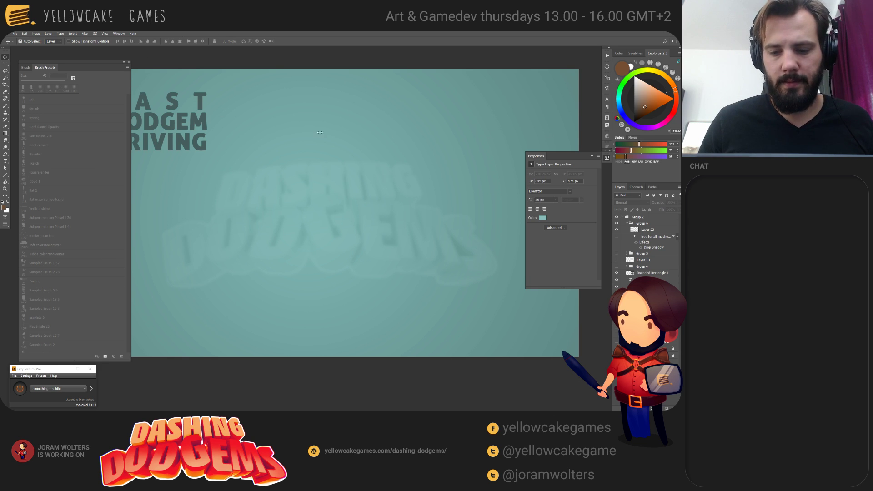
Step: Save the loading screen artwork as a PNG over loadingscreenbg_lastdodgemstanding.png in the game's Textures\UI folder
key(ctrl+shift+s)
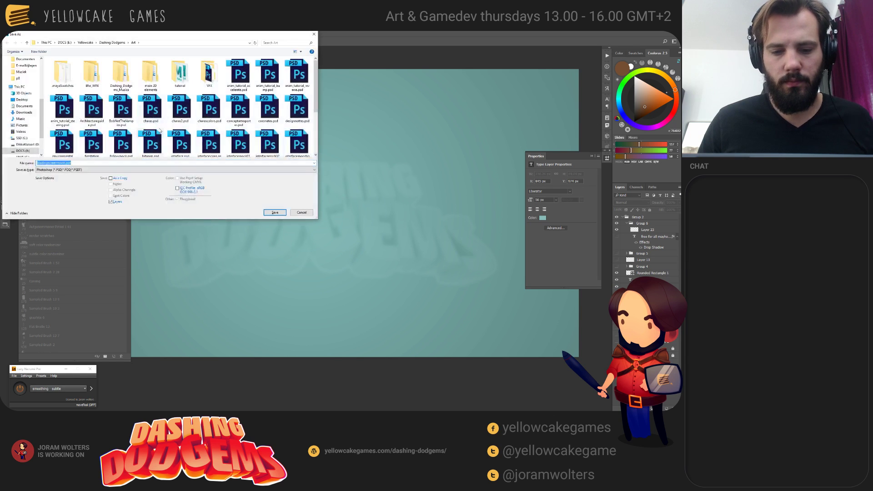
click(73, 169)
click(72, 240)
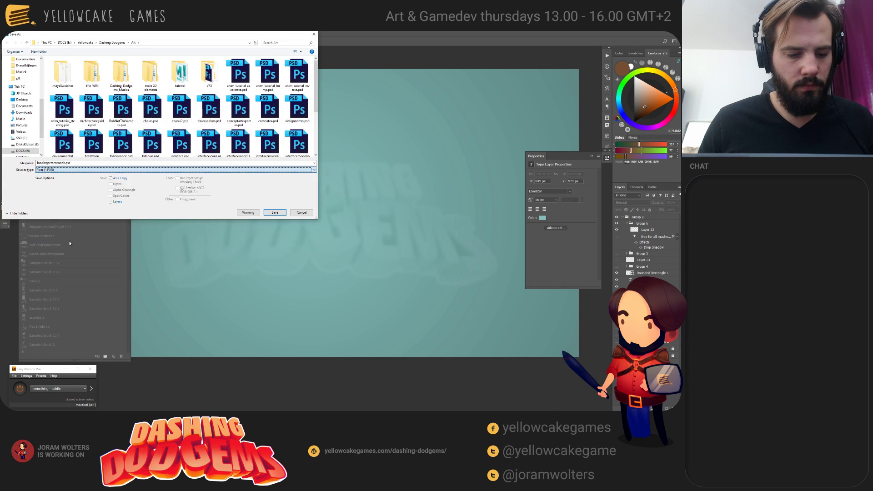
click(63, 169)
click(61, 243)
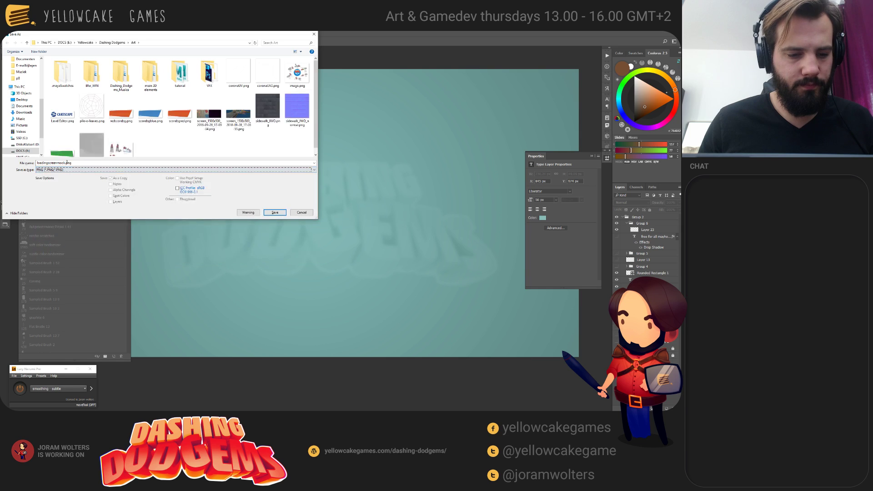
text(E:\Yellowcake\Dashing Dodgems\git_Dashing\ManaGame\Assets\Game\Content\Textures\UI)
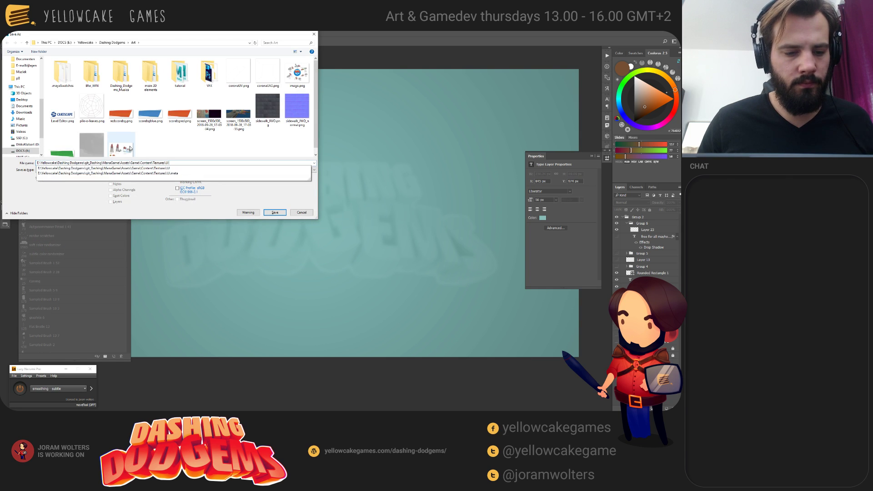
key(Return)
click(85, 78)
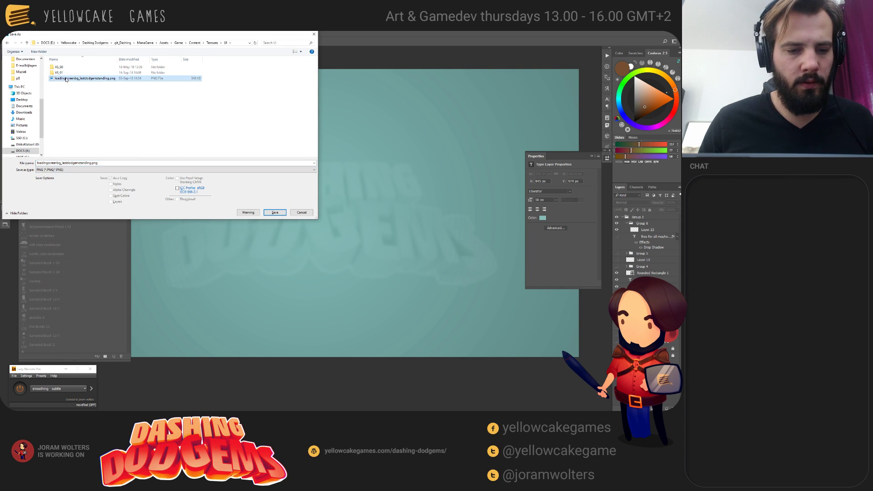
click(275, 212)
click(357, 221)
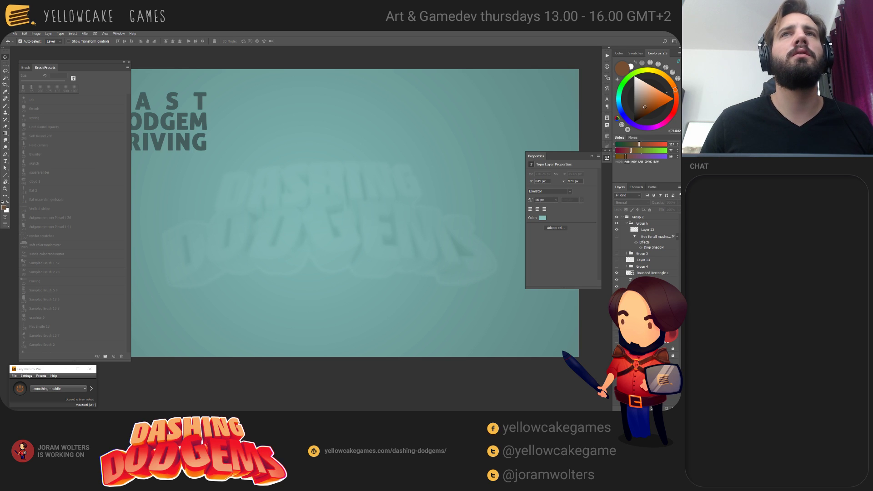
Step: Show Group 4 to check the illustrations it contains, and hide it again
key(alt+Tab)
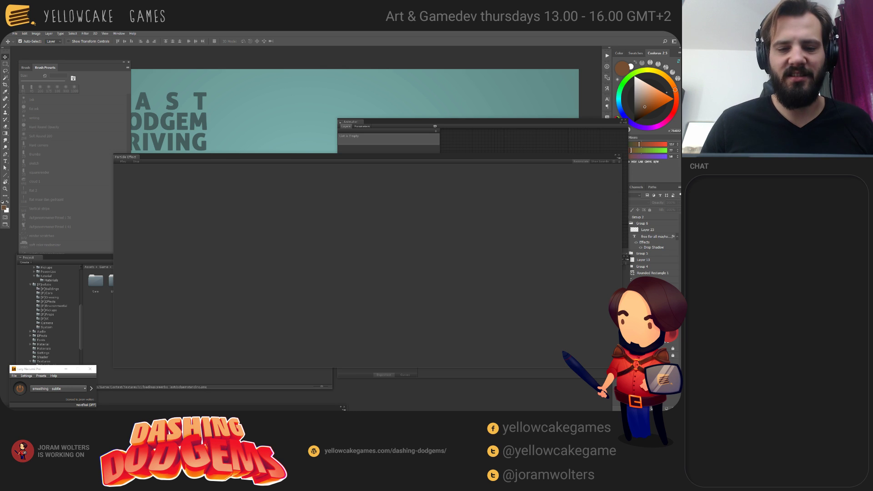
click(252, 113)
drag(282, 187, 267, 213)
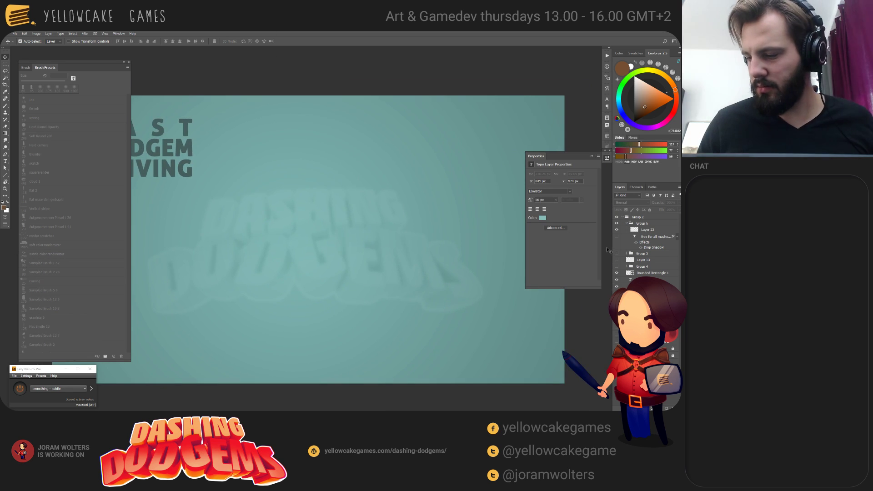
click(617, 267)
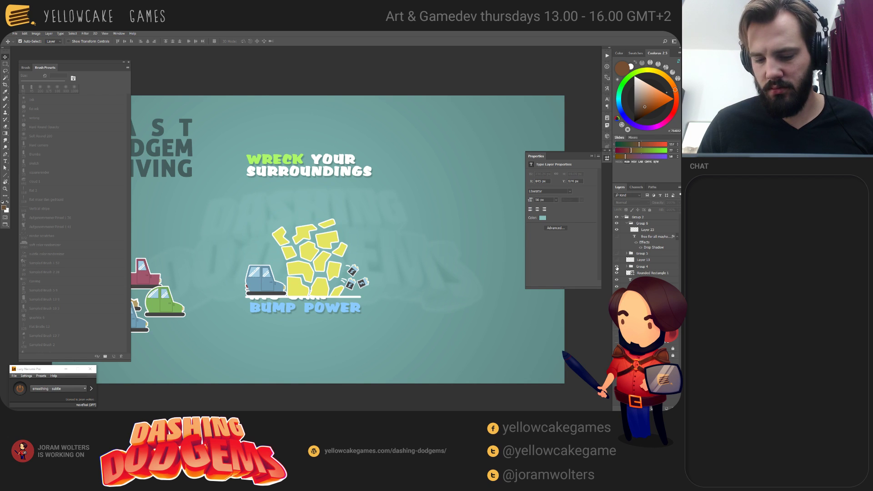
click(617, 267)
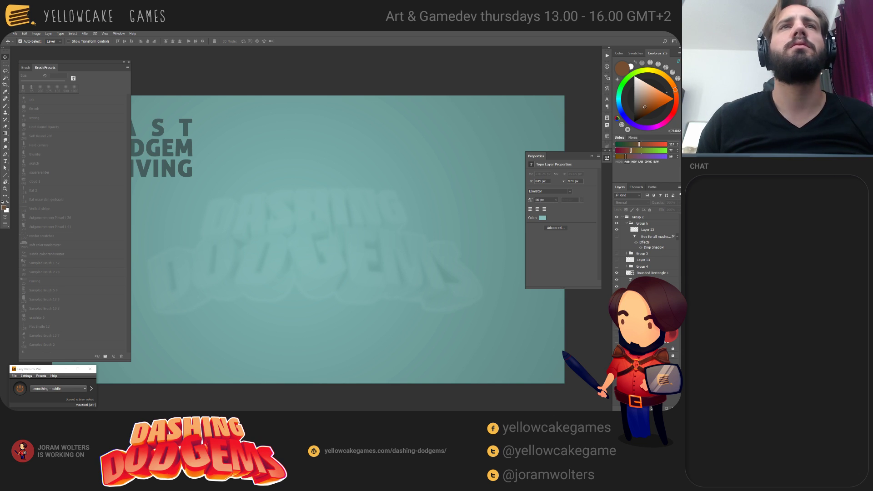
Step: Switch to File Explorer, look through the Art folder for files starting with L, and open loadingscreenmock.psd
key(alt+Tab)
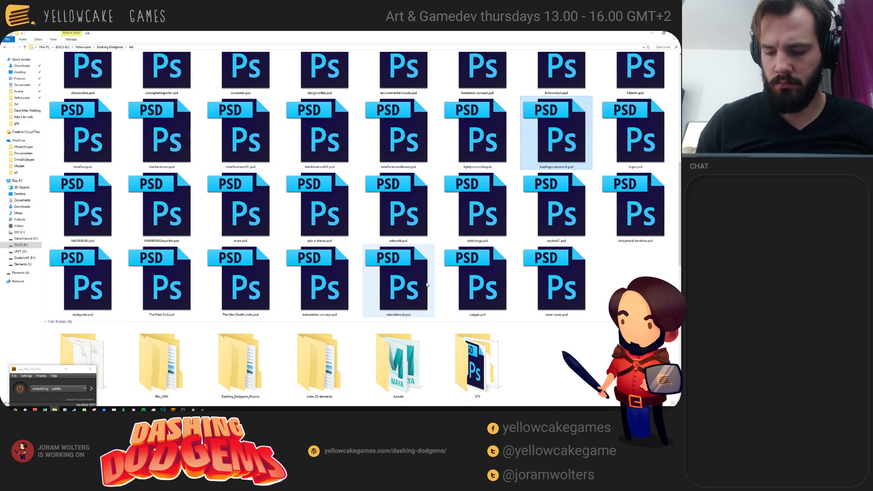
key(alt+Tab)
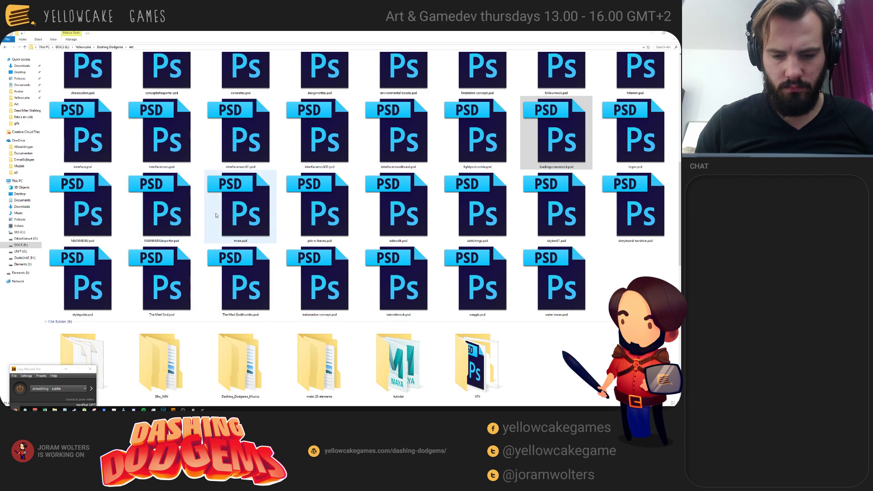
click(310, 154)
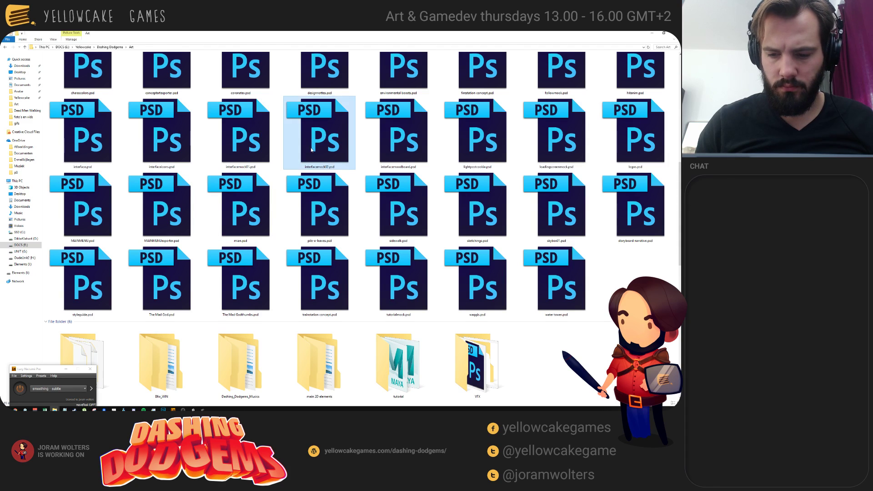
key(l)
key(l)
key(l)
key(l)
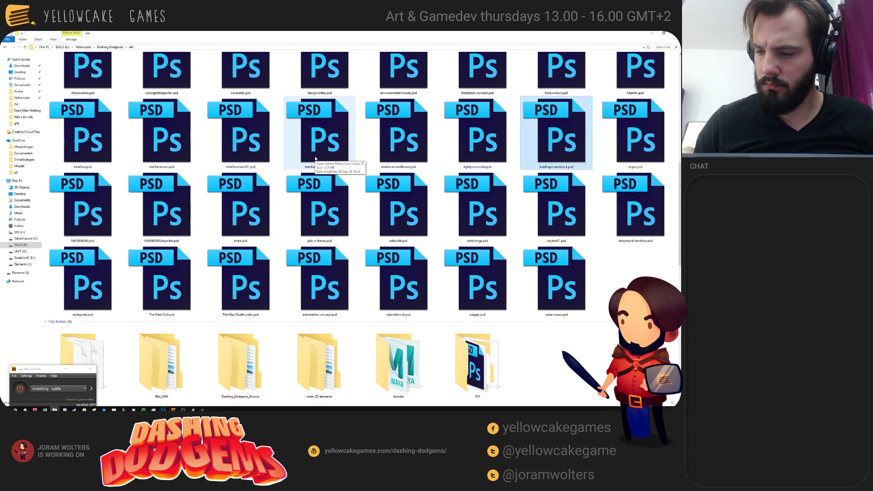
key(l)
key(l)
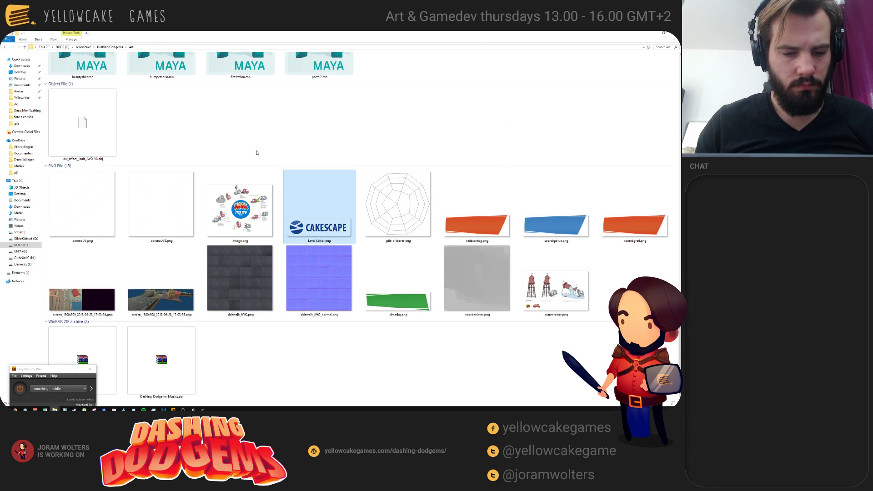
key(l)
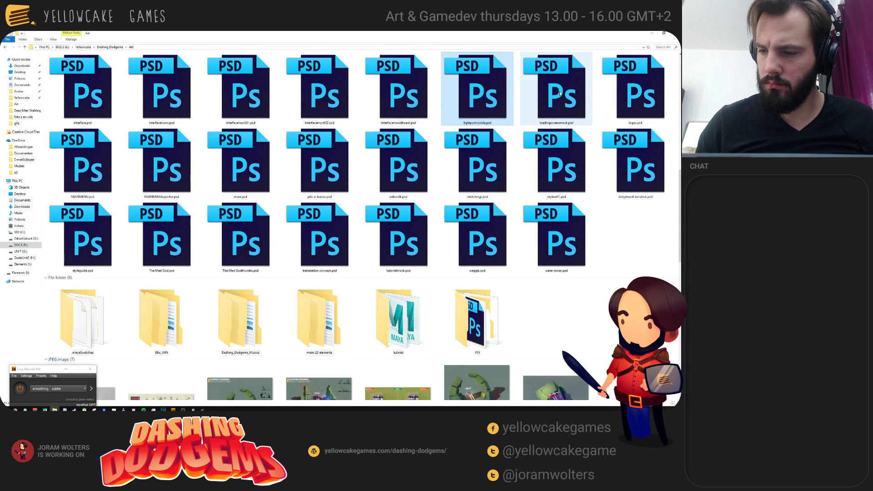
key(l)
key(Return)
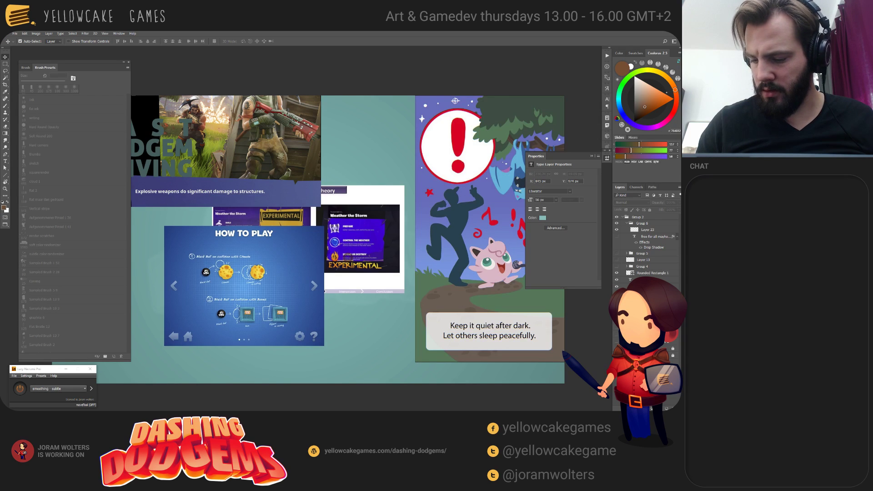
Step: Hide the reference images, show the two groups with the rubble-wrecking and cliff-edge illustrations, and expand the cliff-edge group
click(643, 335)
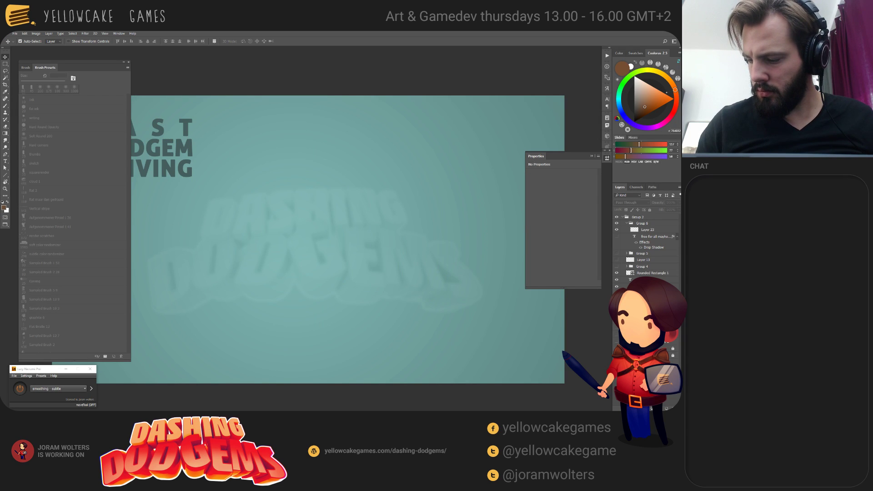
click(616, 268)
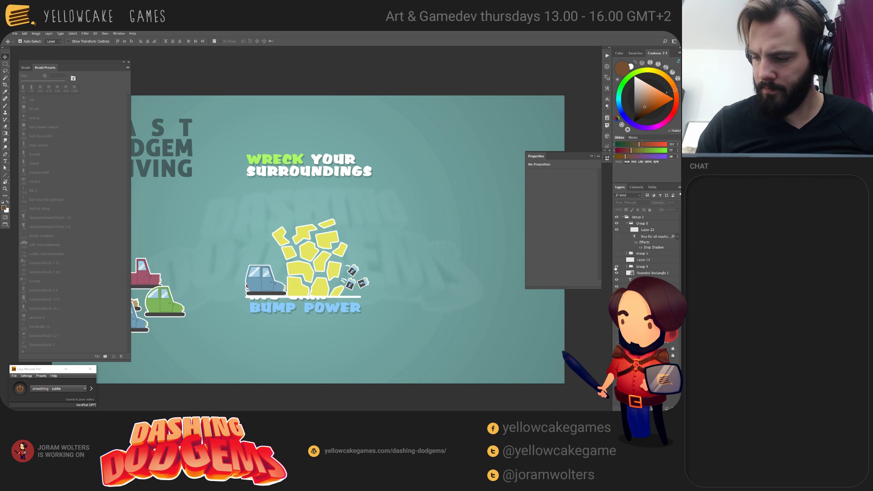
click(616, 254)
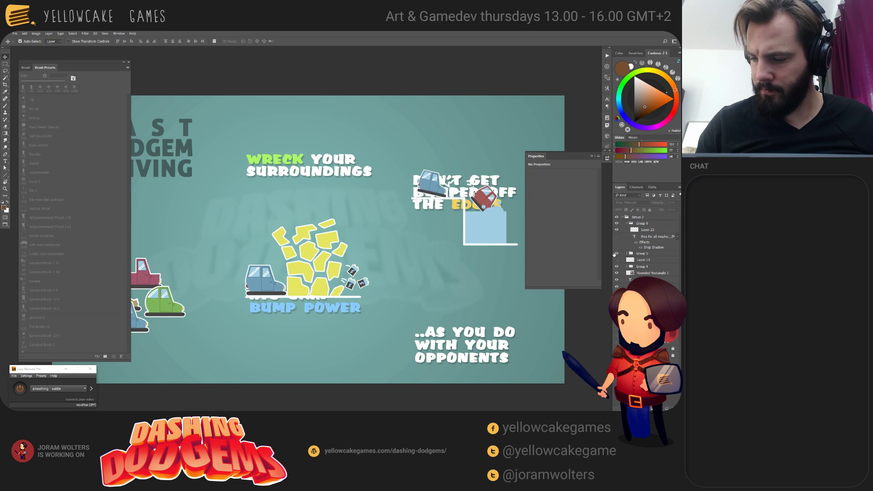
click(627, 253)
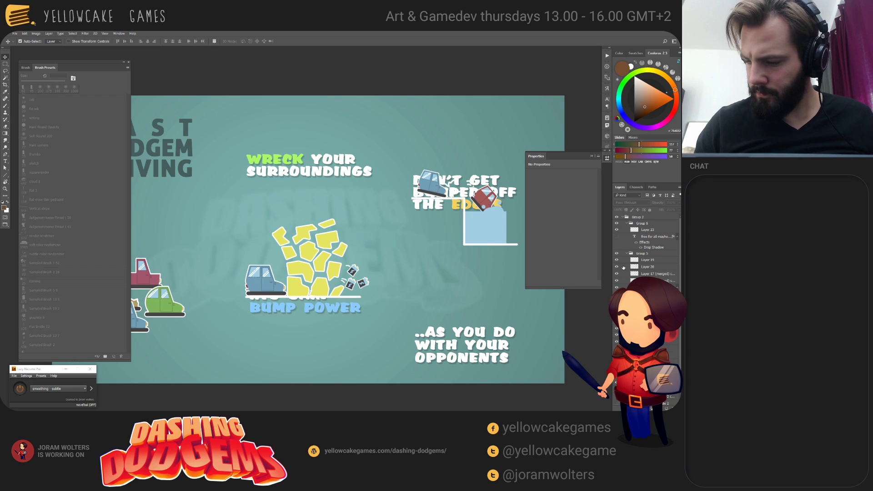
click(436, 189)
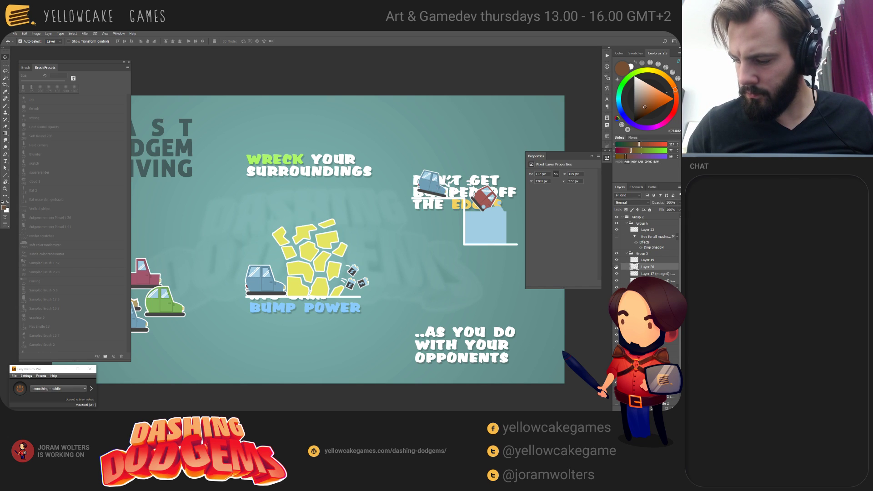
alt+scroll(425, 244, down, 1)
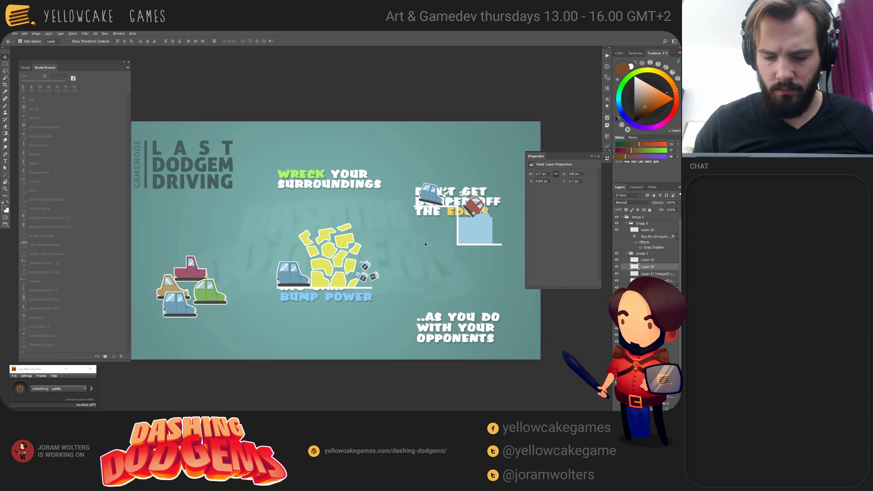
alt+scroll(425, 245, down, 1)
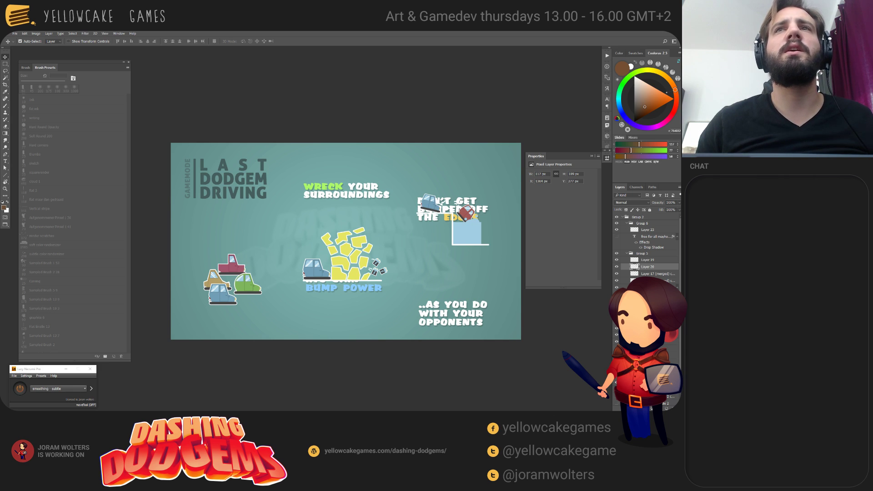
Step: Select the rubble illustration and toggle its group's visibility to check which artwork belongs to it
key(alt+Tab)
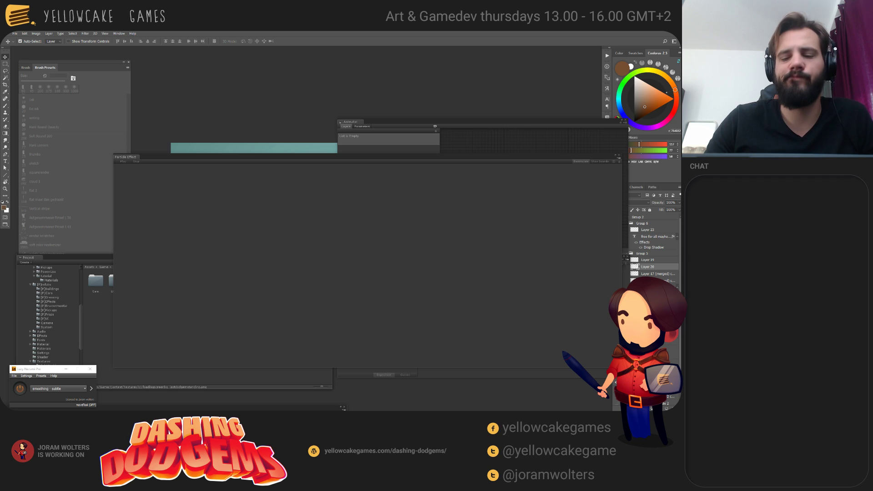
click(320, 133)
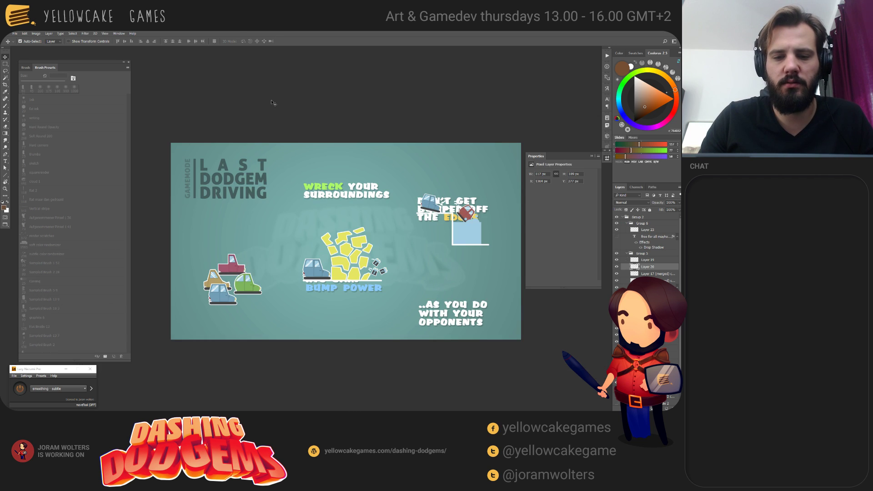
click(341, 272)
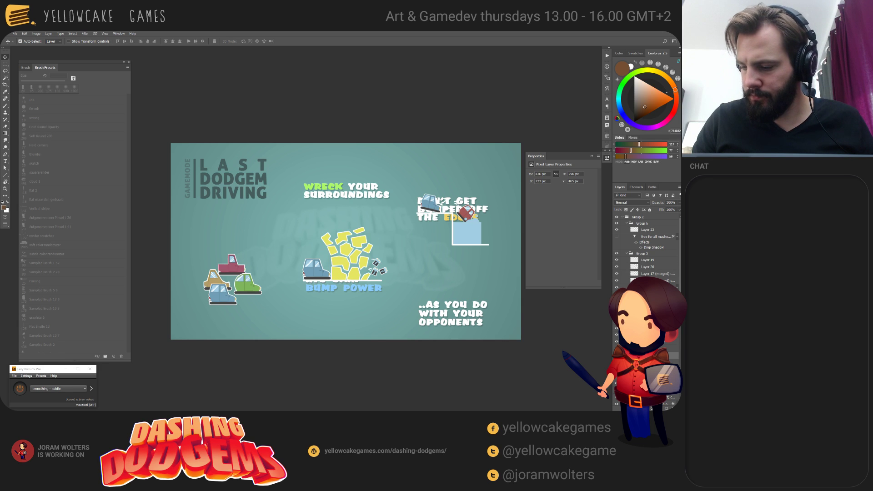
click(646, 331)
click(616, 330)
click(617, 331)
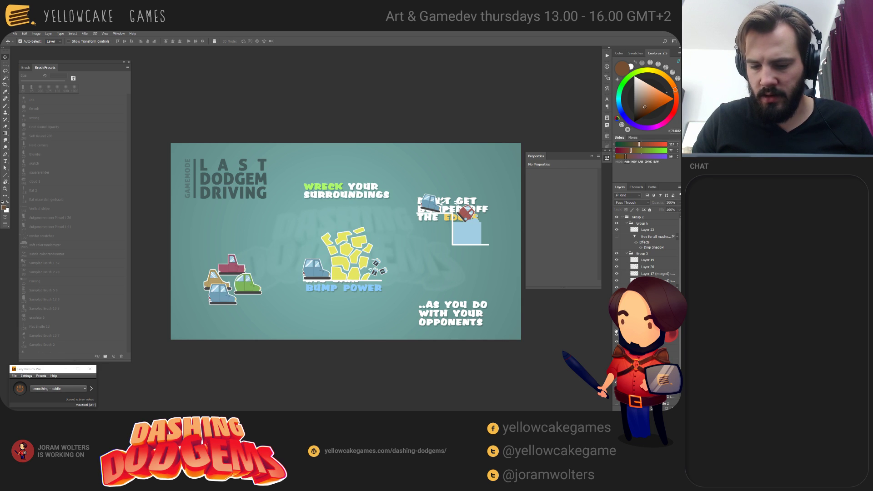
click(617, 330)
click(617, 331)
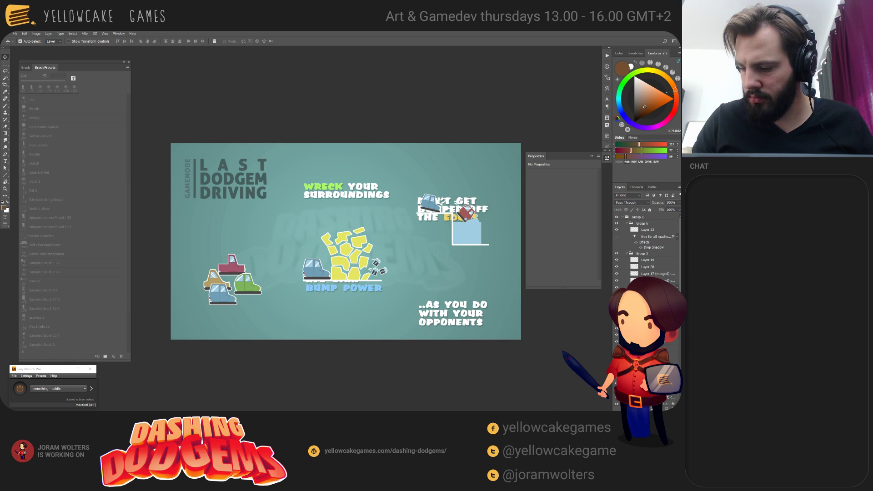
Step: Select the layers of the blue car, yellow rubble and debris within Group 4 and group them together
click(323, 322)
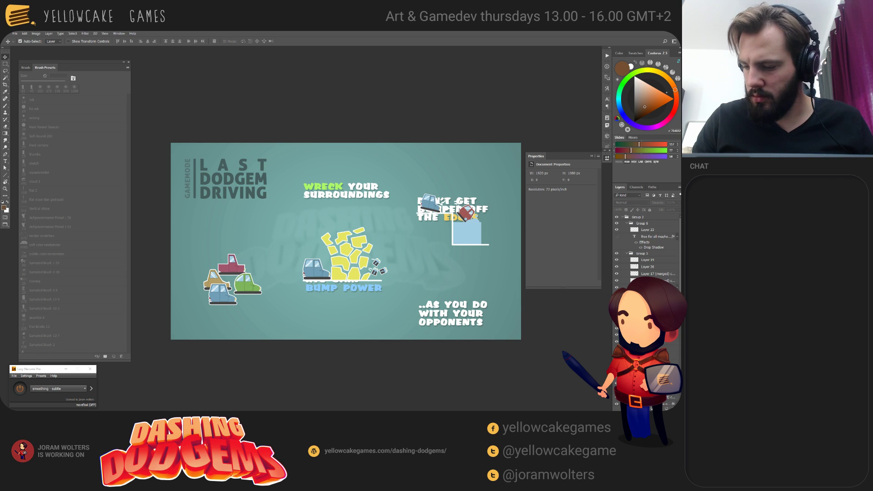
scroll(646, 248, down, 5)
drag(314, 315, 376, 208)
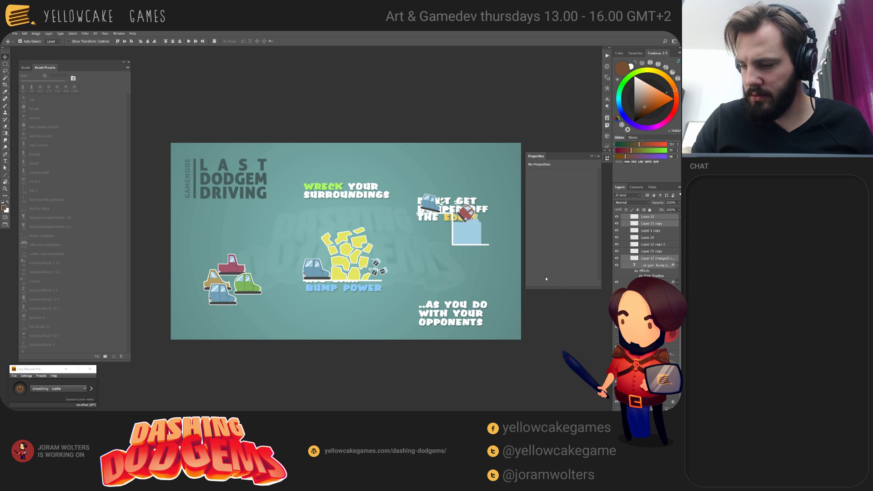
scroll(646, 246, up, 1)
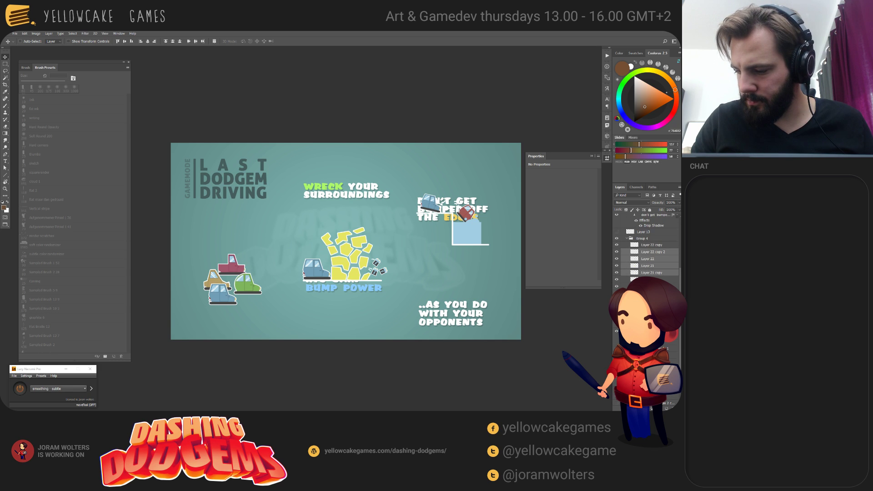
key(ctrl+g)
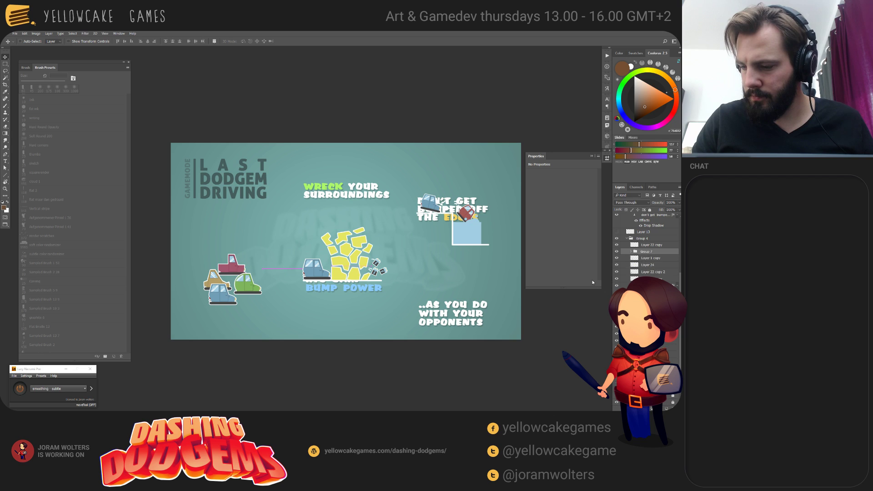
Step: Hide the new rubble group and move the leftover debris layer above it into the group
click(616, 253)
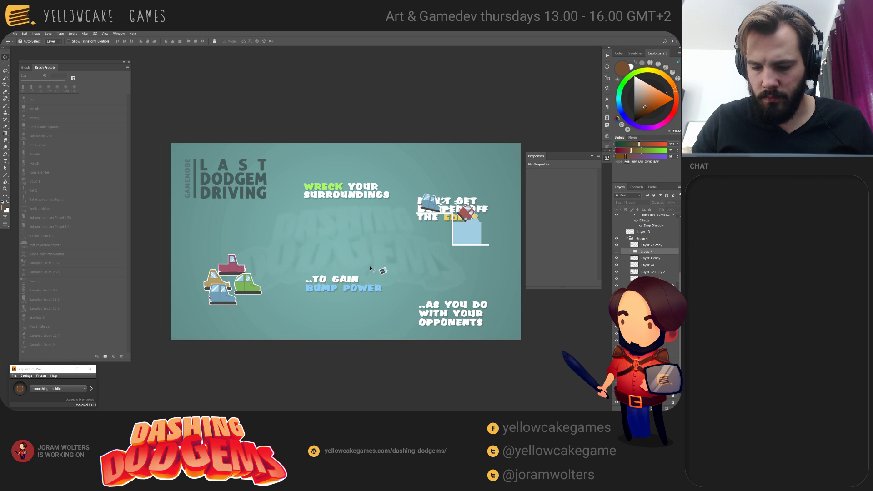
click(648, 245)
drag(651, 246, 648, 252)
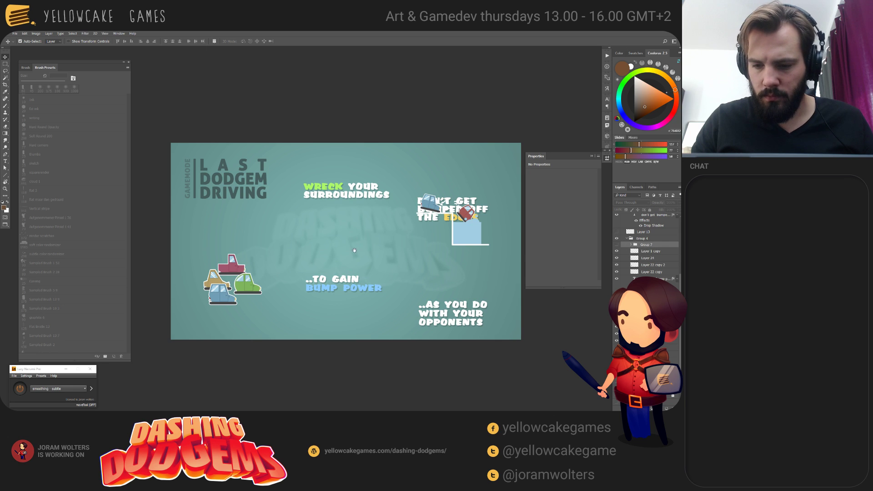
Step: Select the layers of the cliff-edge illustration with both cars, group them within Group 3 and hide the new group
scroll(497, 234, up, 1)
click(503, 250)
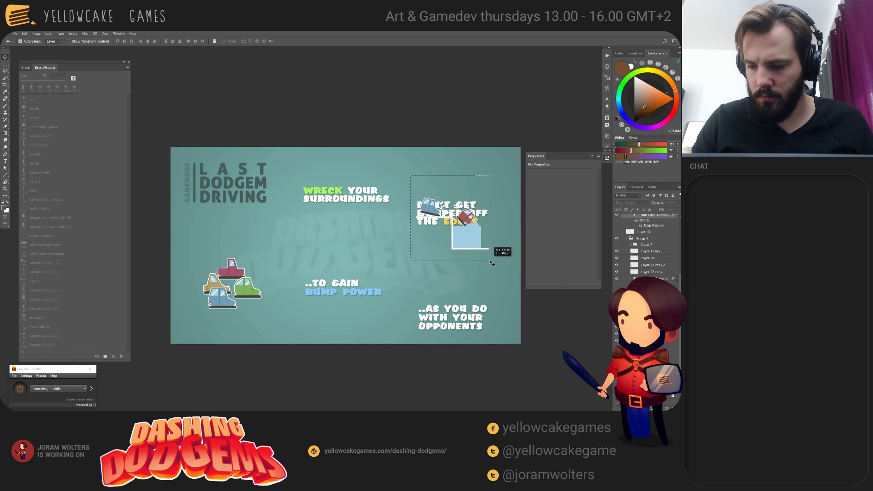
scroll(626, 272, up, 4)
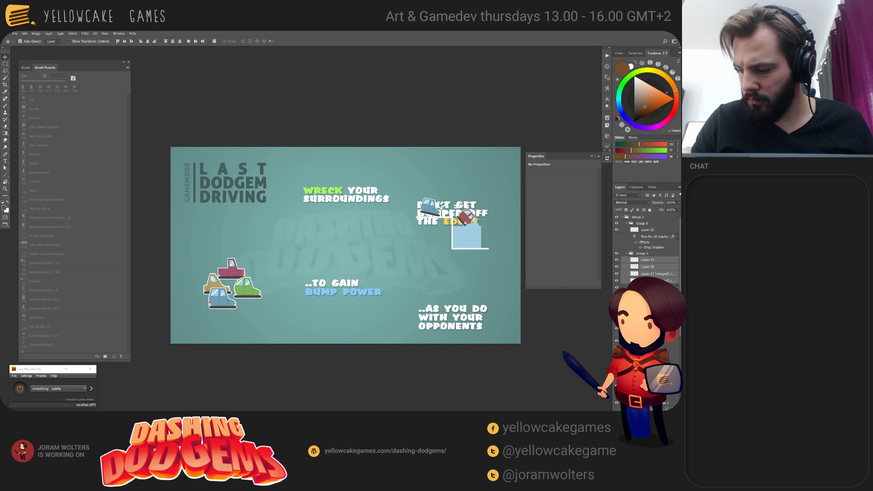
scroll(645, 250, down, 3)
scroll(646, 250, up, 3)
click(643, 259)
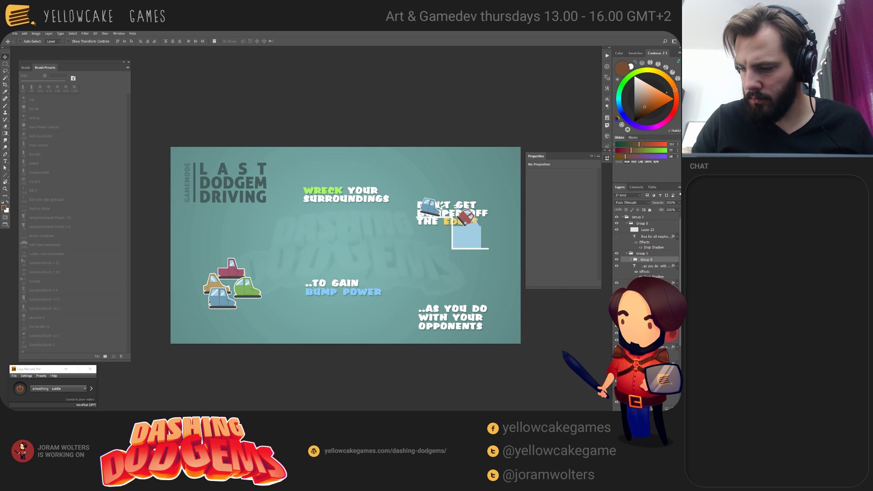
click(617, 260)
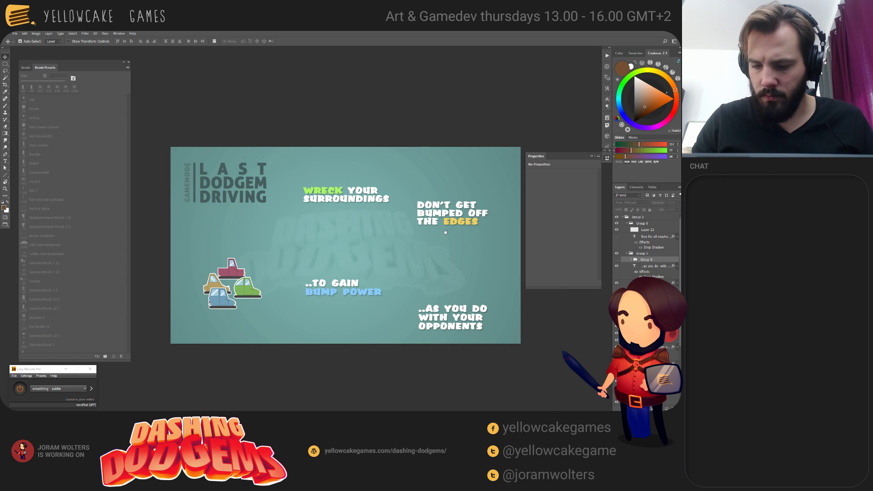
Step: Show the FREE FOR ALL MAYHEM! text and briefly toggle the rubble illustration's visibility to check it
mouse_move(446, 233)
mouse_down()
mouse_move(432, 214)
mouse_move(450, 236)
mouse_up()
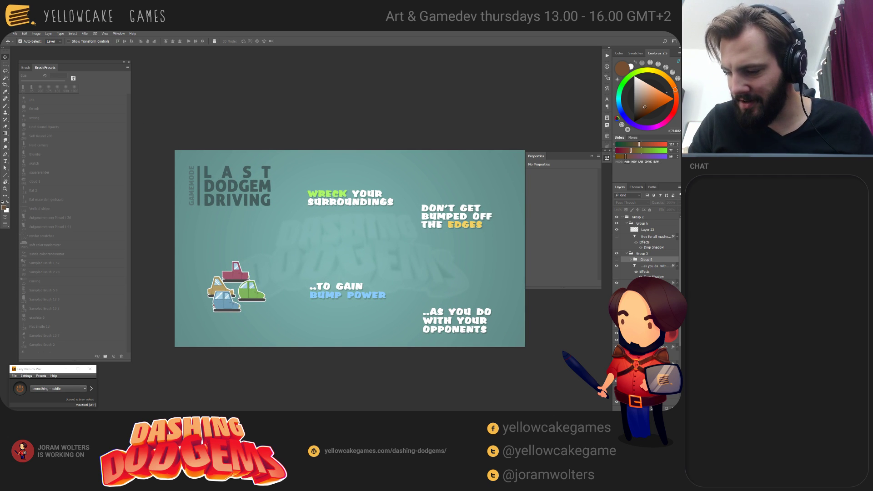
click(618, 236)
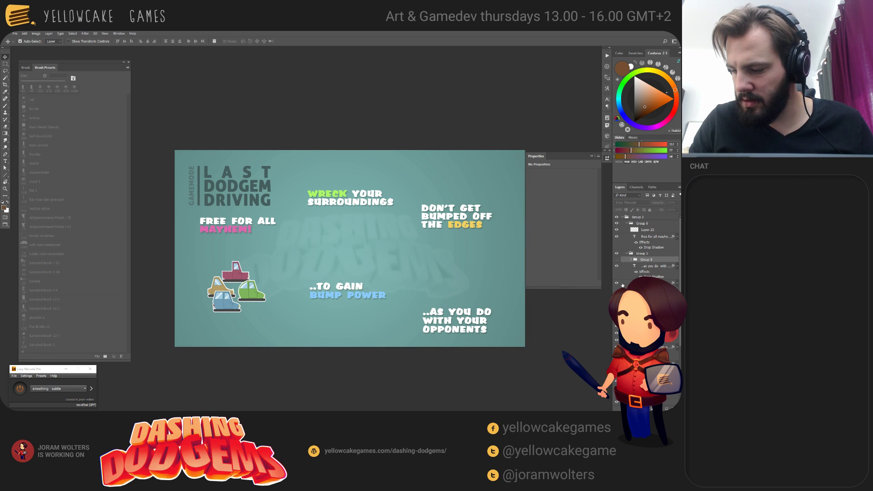
click(617, 260)
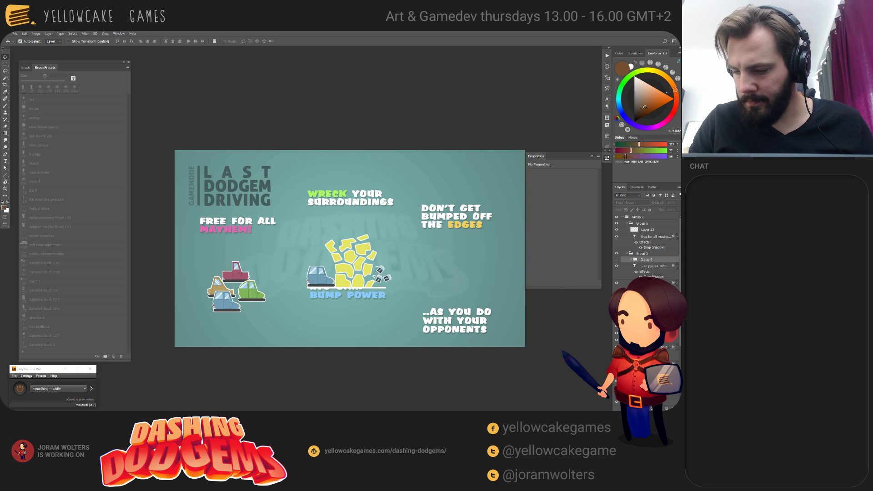
click(617, 260)
Step: Toggle the LOADING... text and other layers lower in the stack to identify what each contains
scroll(646, 246, down, 5)
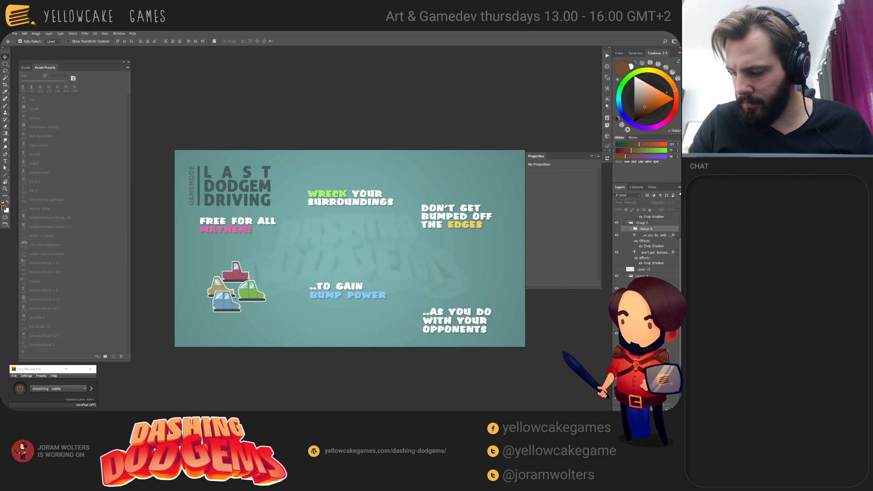
click(617, 335)
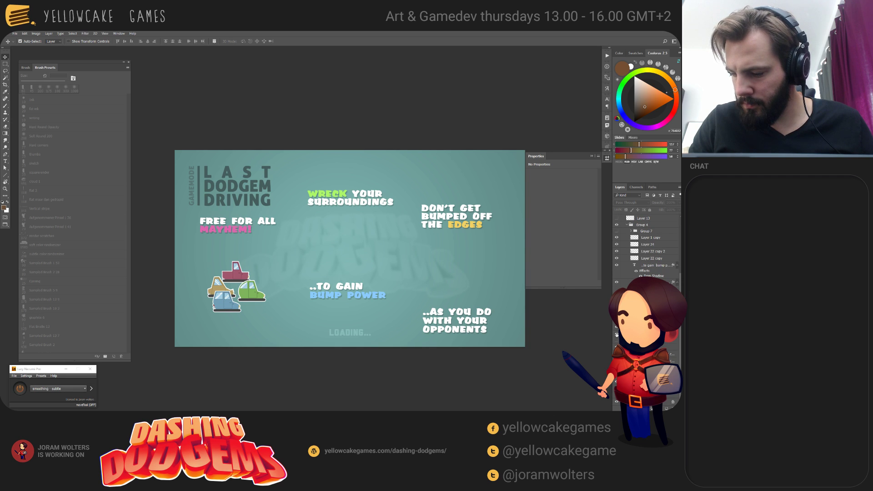
click(616, 335)
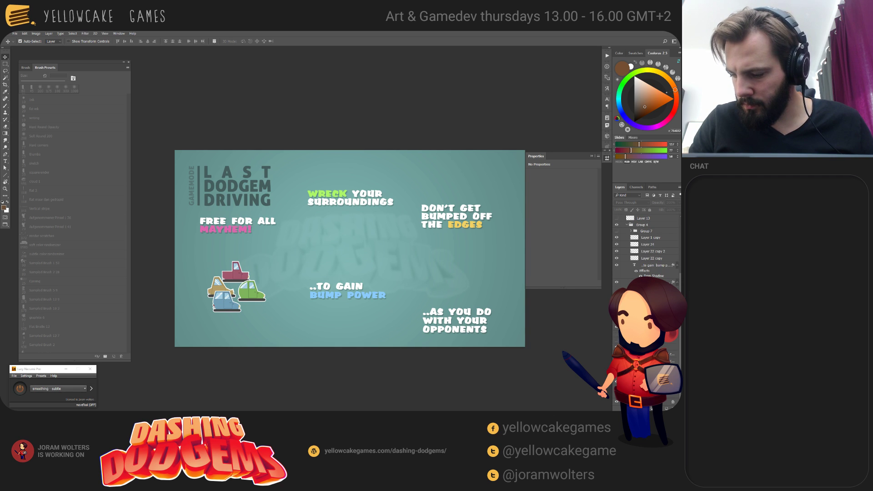
click(617, 342)
click(617, 342)
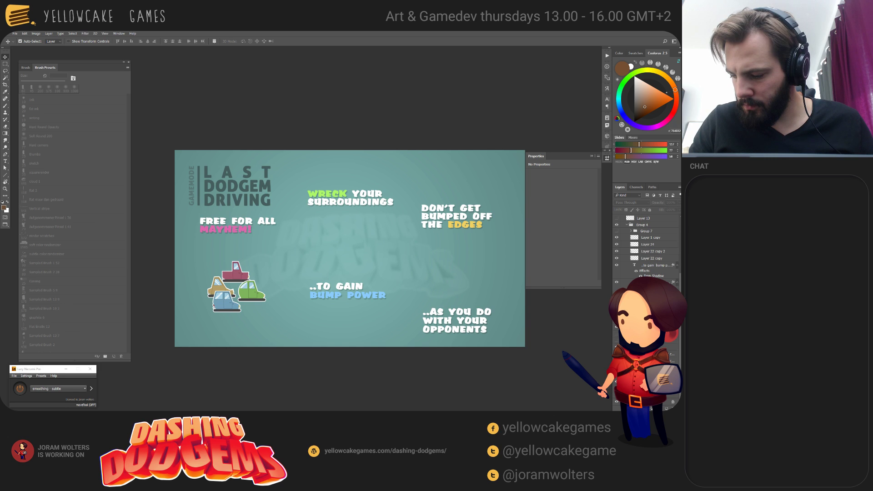
click(617, 396)
click(617, 395)
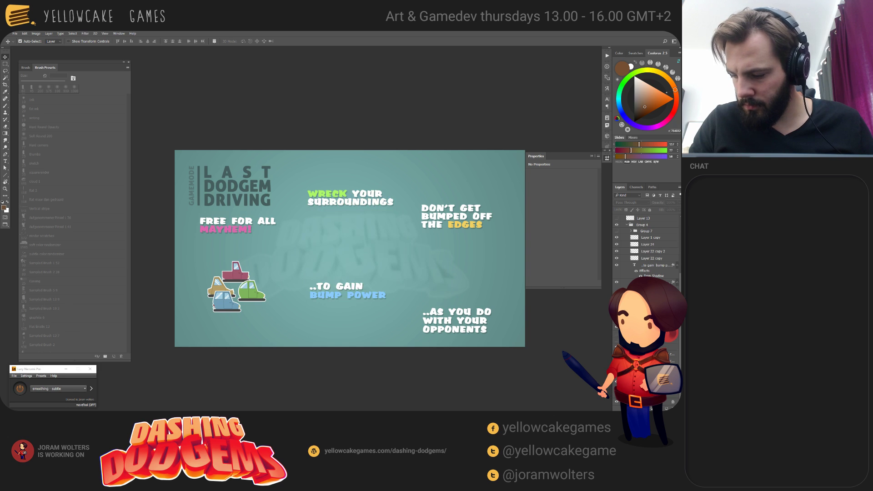
click(616, 388)
click(617, 388)
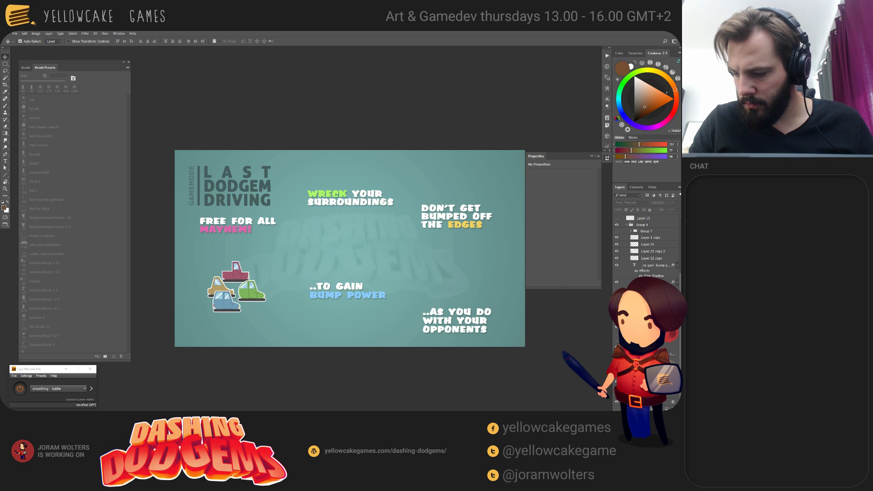
Step: Group the layers of the four-car illustration below the FREE FOR ALL text and remove it from view
scroll(646, 314, up, 5)
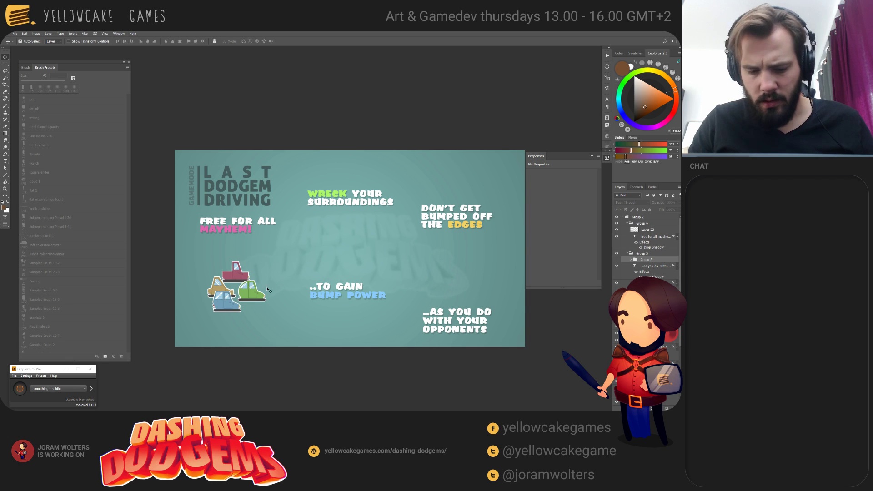
click(255, 294)
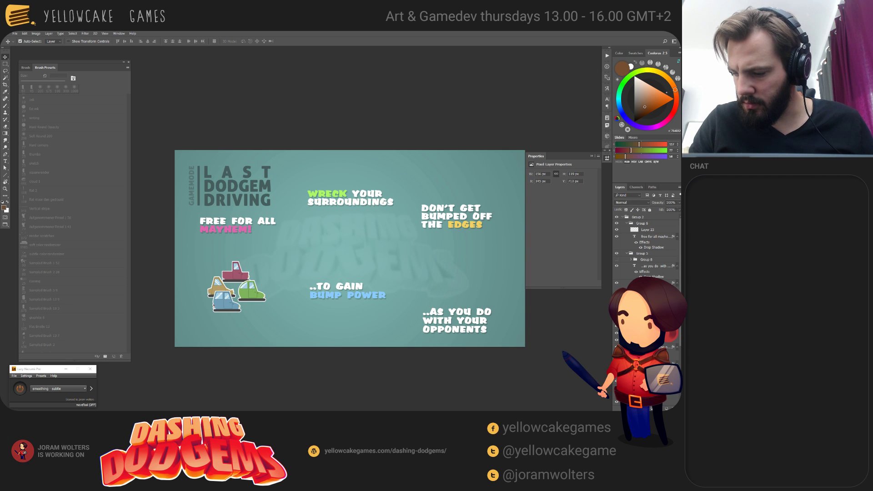
shift+click(648, 339)
key(ctrl+g)
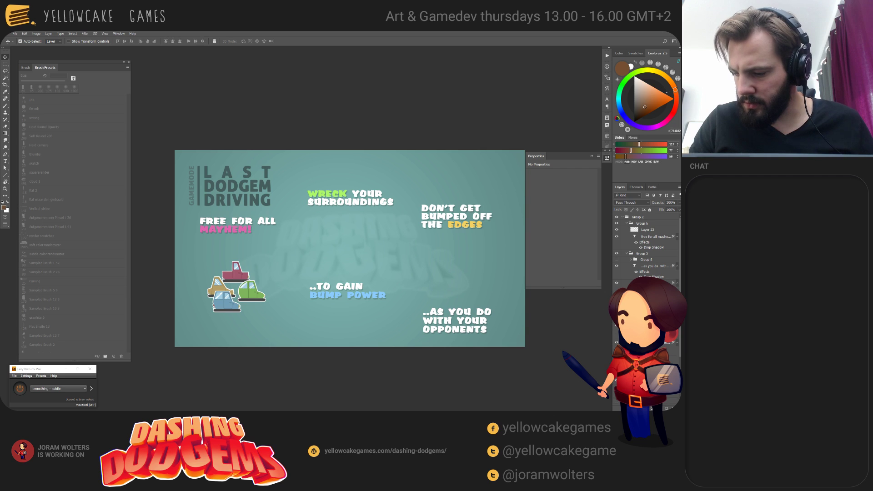
key(Delete)
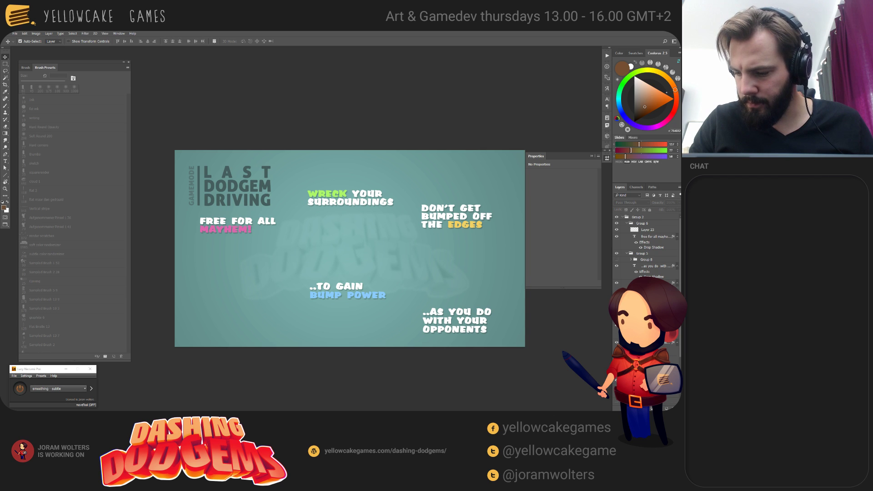
click(617, 307)
click(617, 306)
Step: Recolour the LAST DODGEM DRIVING title text to a lighter teal closer to the background
drag(368, 278, 323, 282)
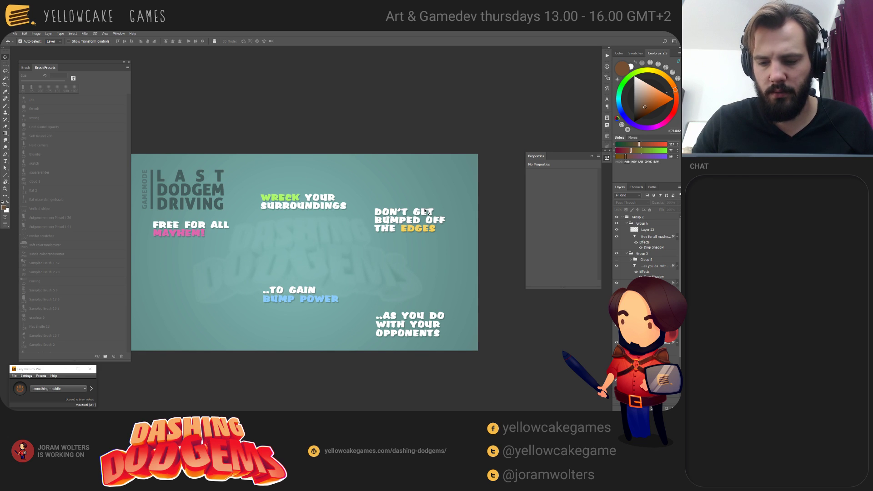
drag(370, 258, 381, 263)
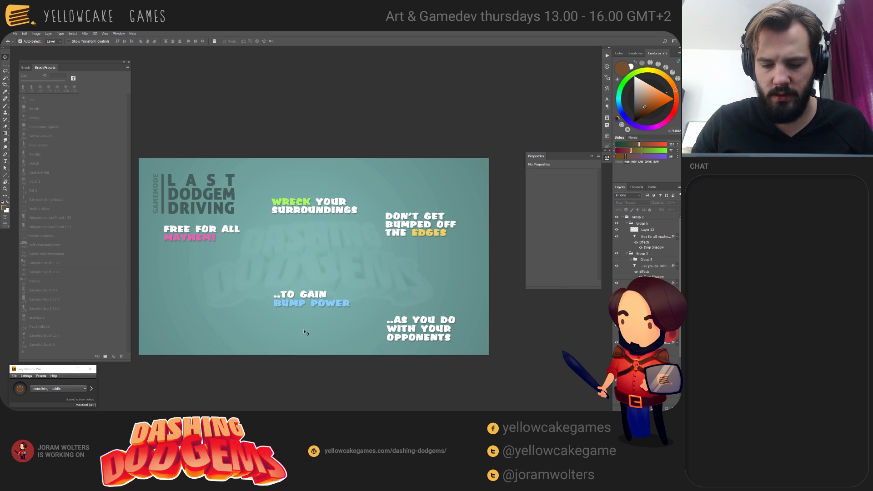
drag(340, 303, 340, 312)
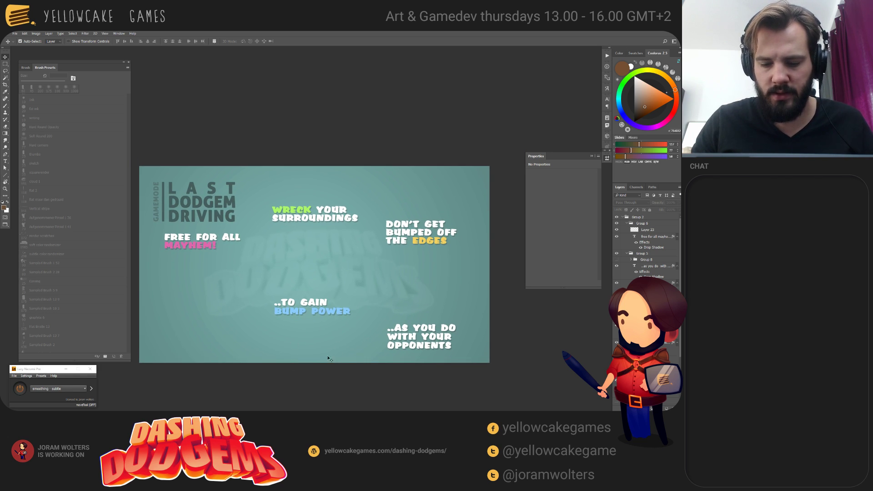
click(202, 217)
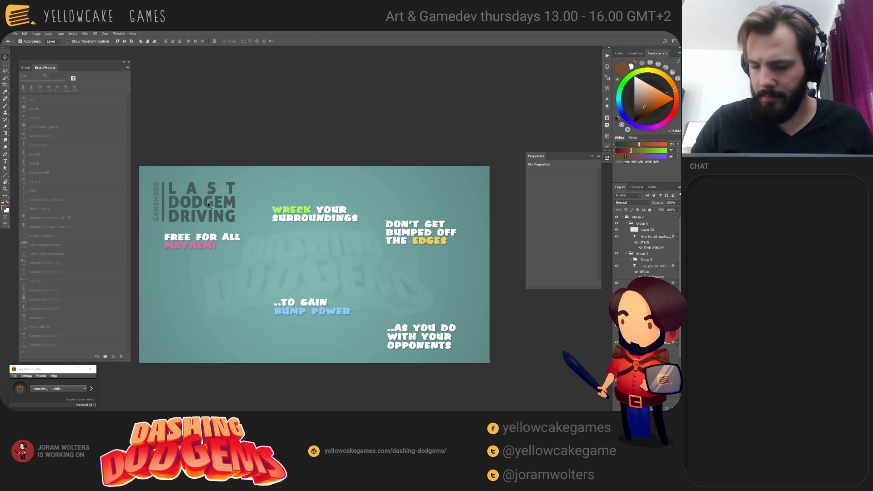
key(t)
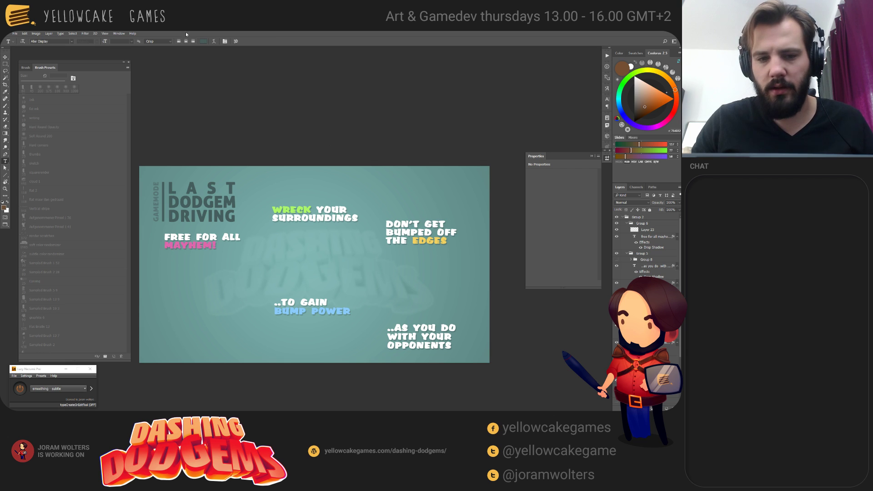
click(204, 42)
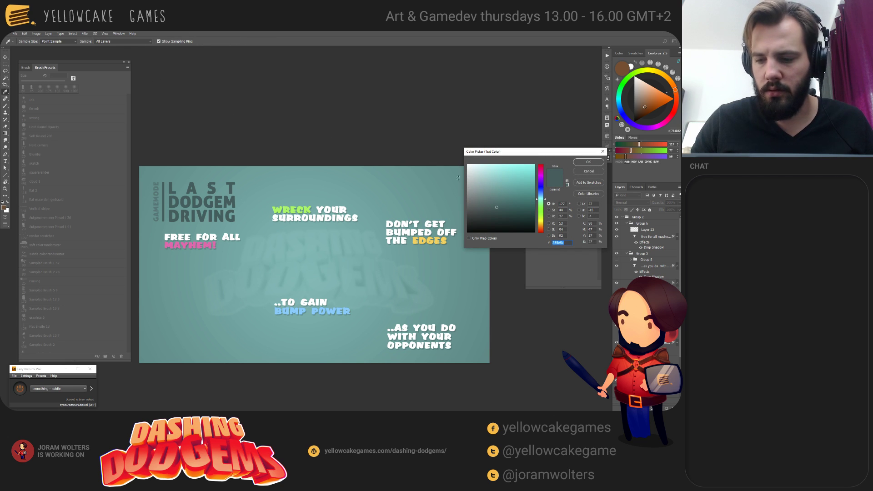
click(498, 200)
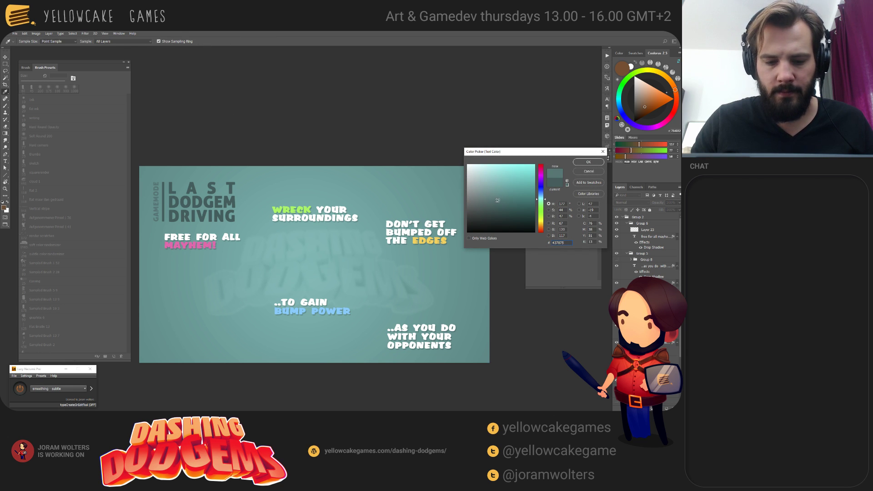
drag(497, 197, 498, 195)
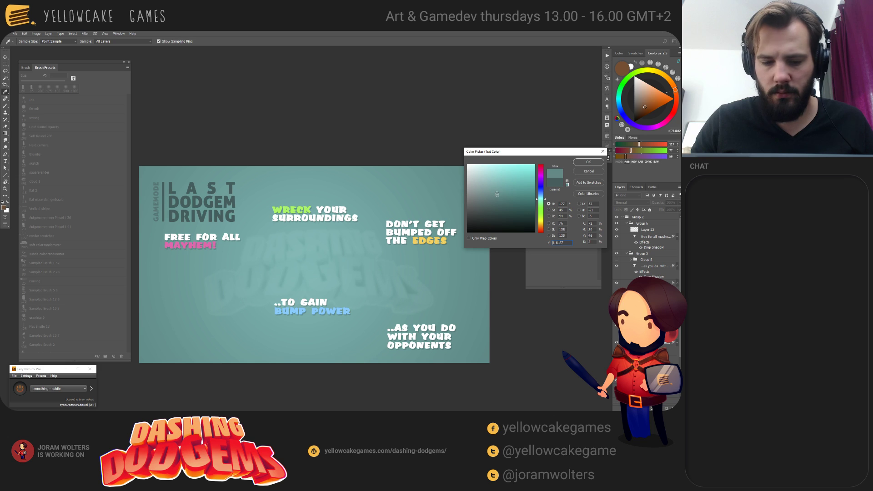
click(588, 162)
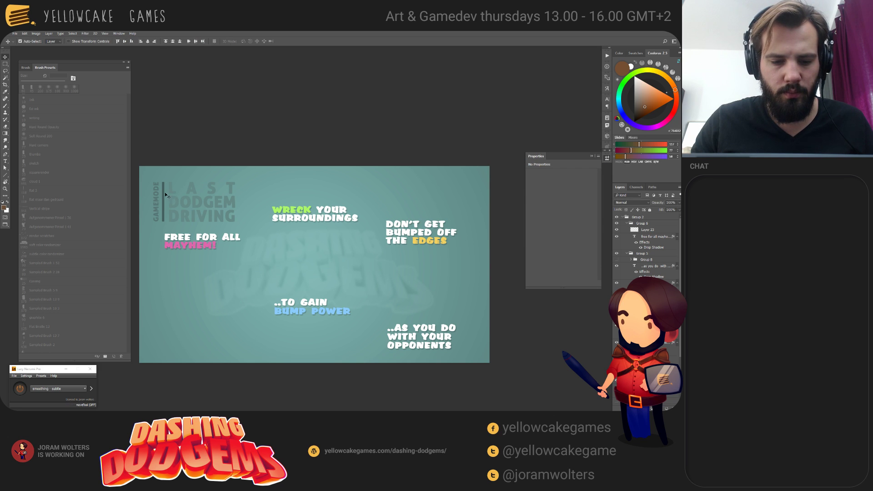
Step: Fill the vertical divider line beside the title with the lighter teal sampled from the title text
ctrl+click(163, 192)
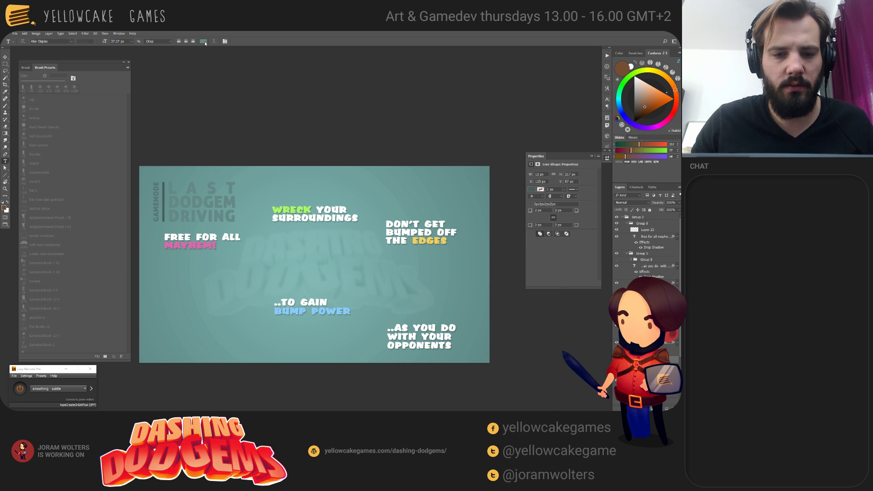
click(203, 42)
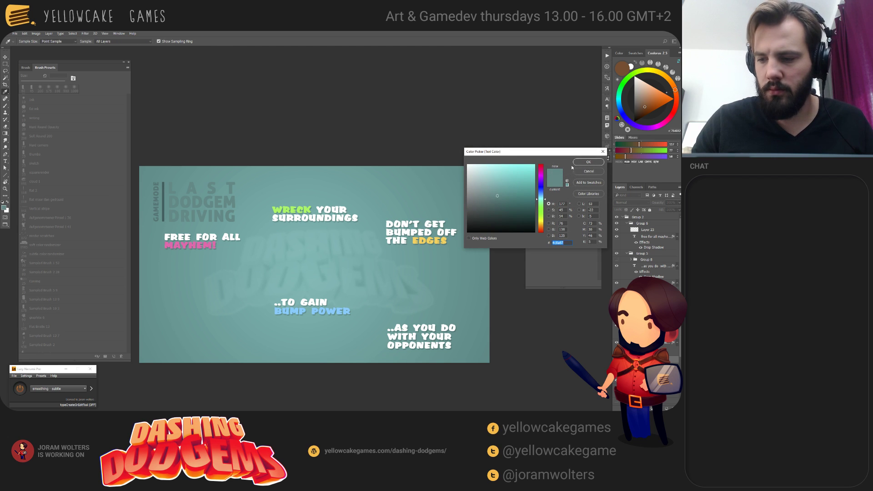
click(588, 163)
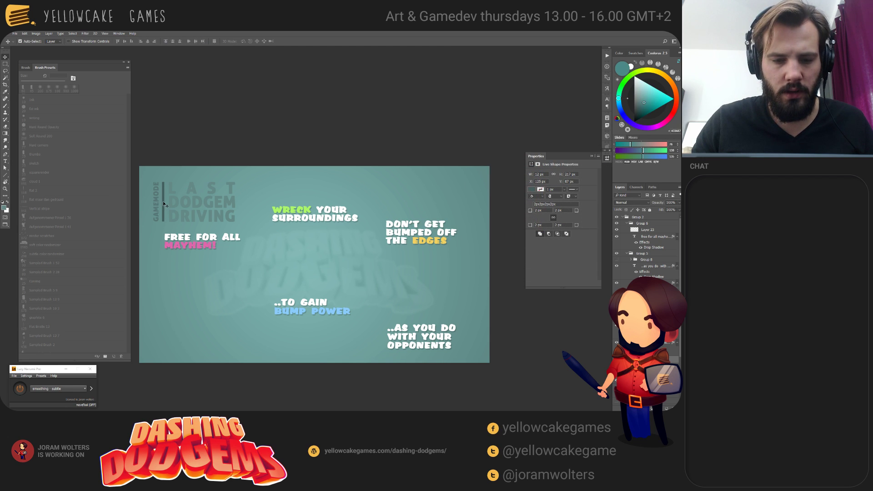
key(t)
key(u)
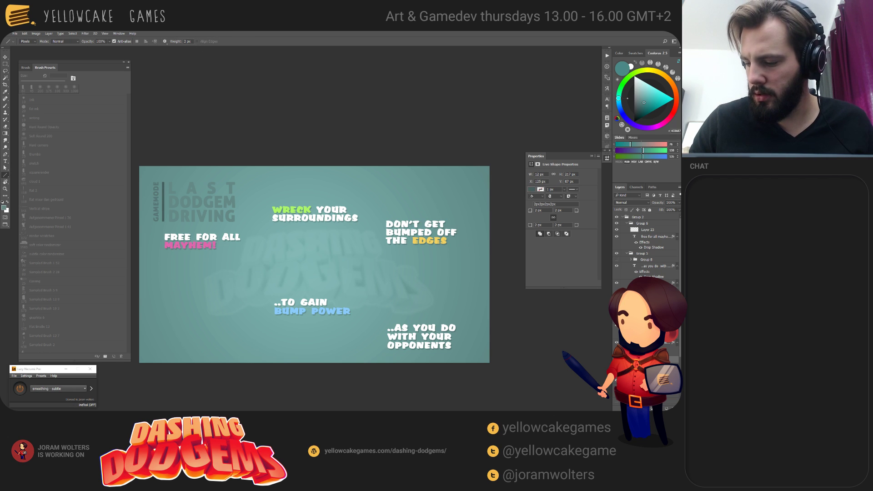
double_click(631, 360)
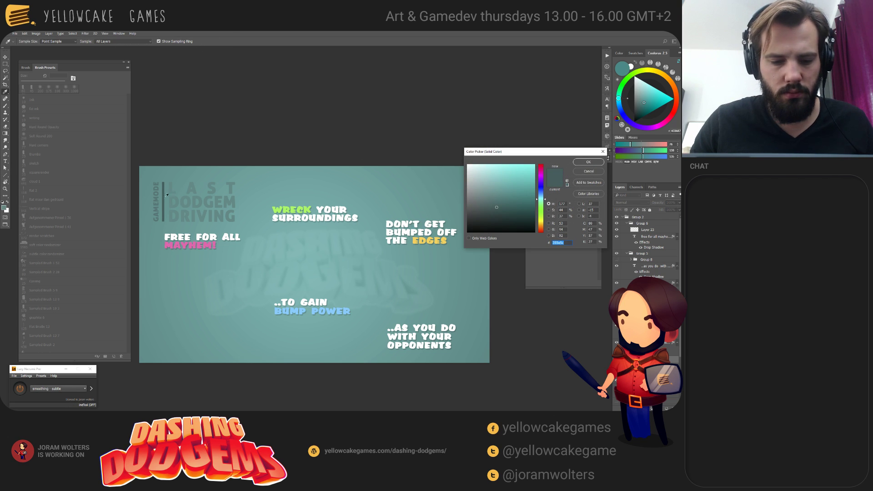
click(173, 200)
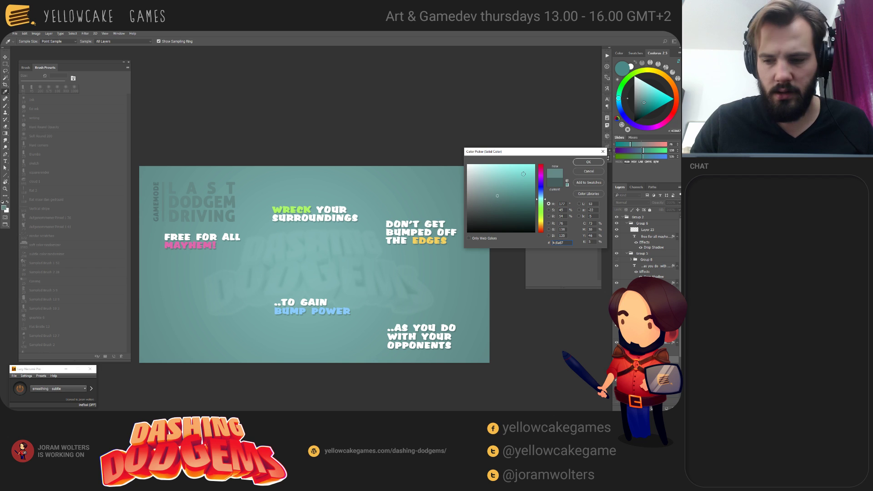
click(589, 162)
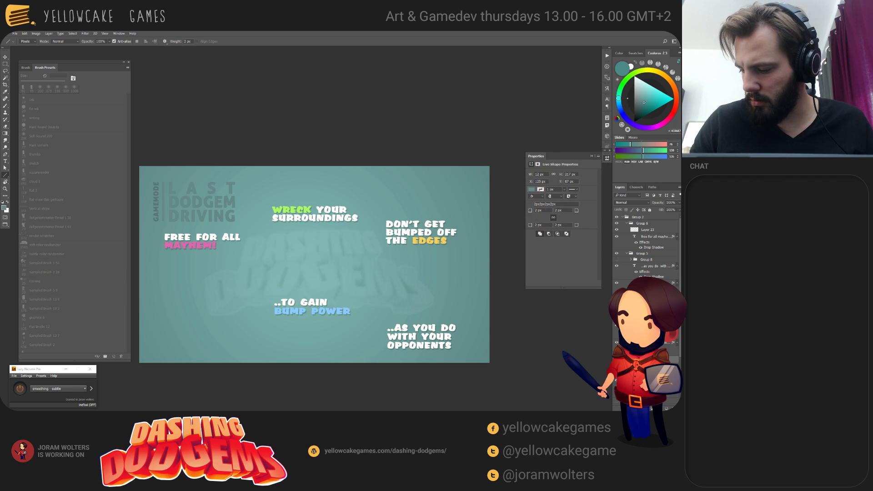
Step: Recolour the vertical GAMEMODE text beside the title to a slightly lighter teal than the background
key(t)
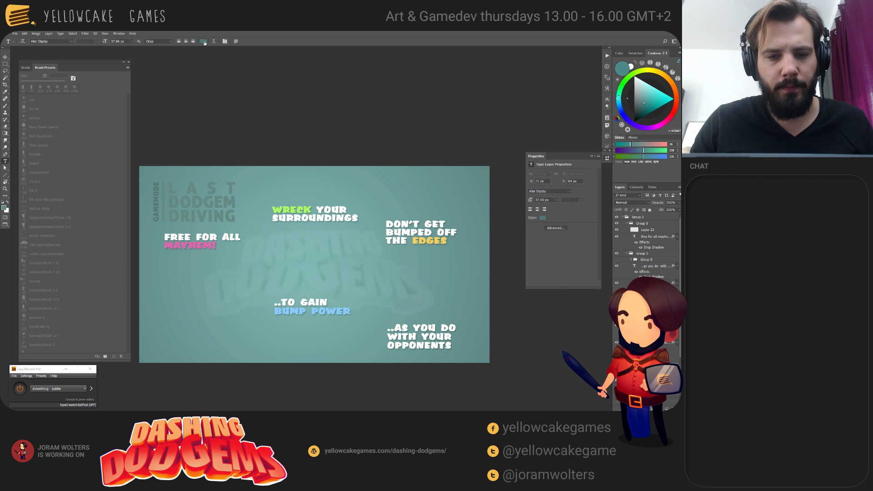
click(203, 41)
click(213, 186)
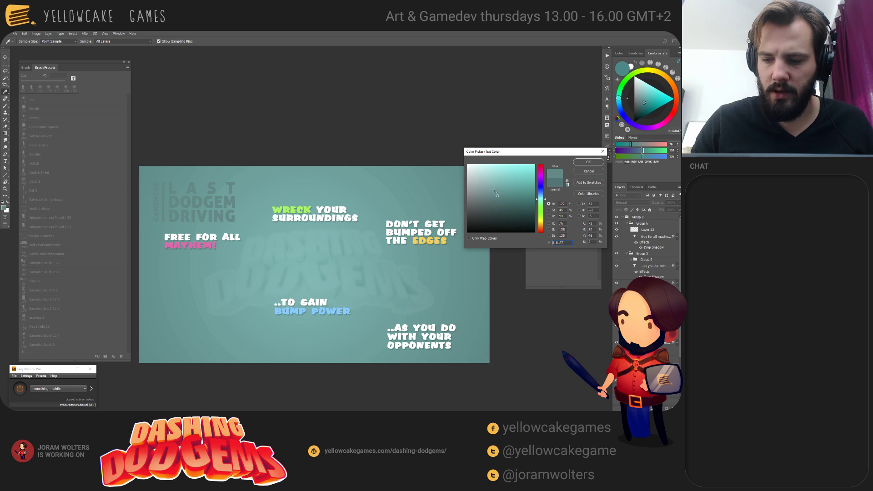
drag(498, 195, 498, 190)
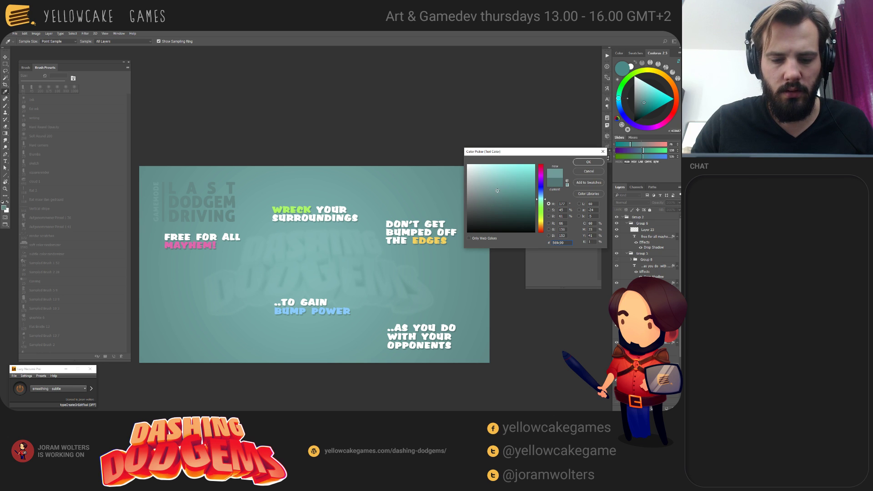
click(587, 162)
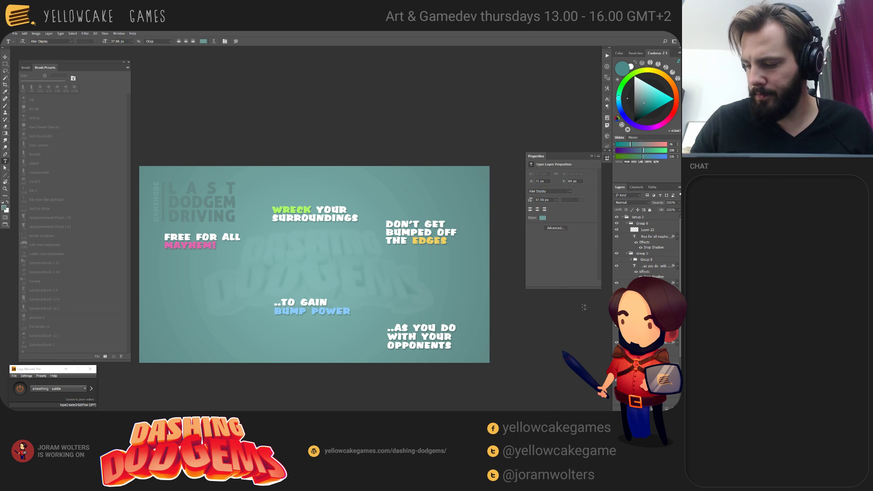
Step: Try lighter and more saturated teal fills on the vertical divider line beside the title, and undo the last change
scroll(646, 246, down, 2)
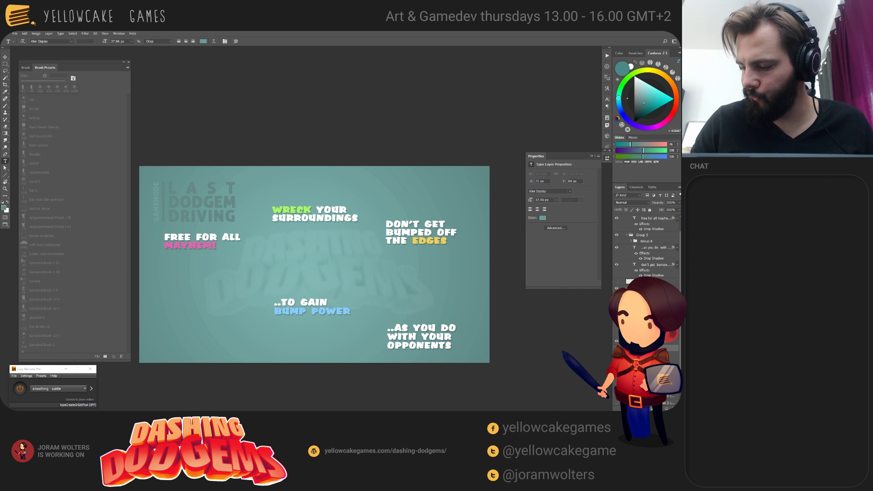
click(655, 355)
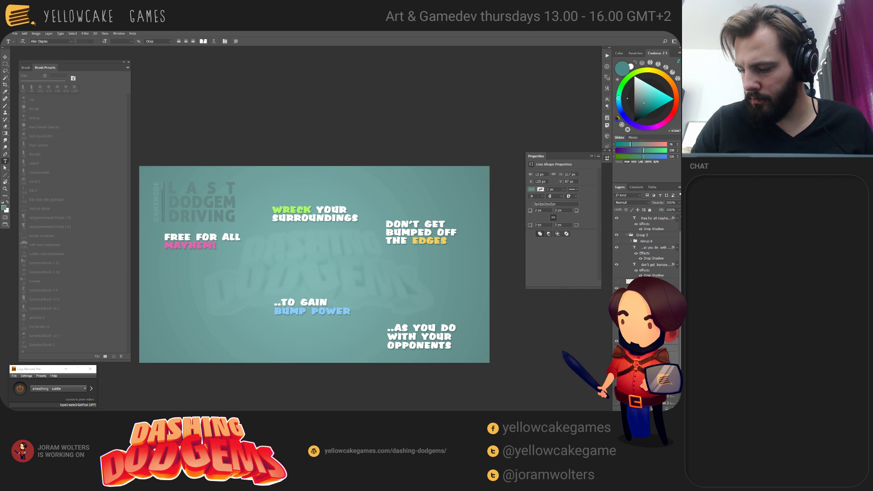
click(642, 98)
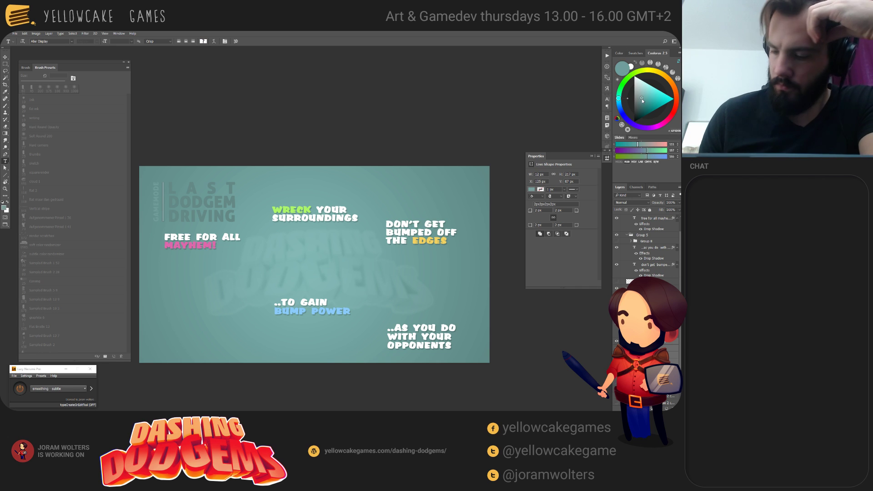
click(655, 100)
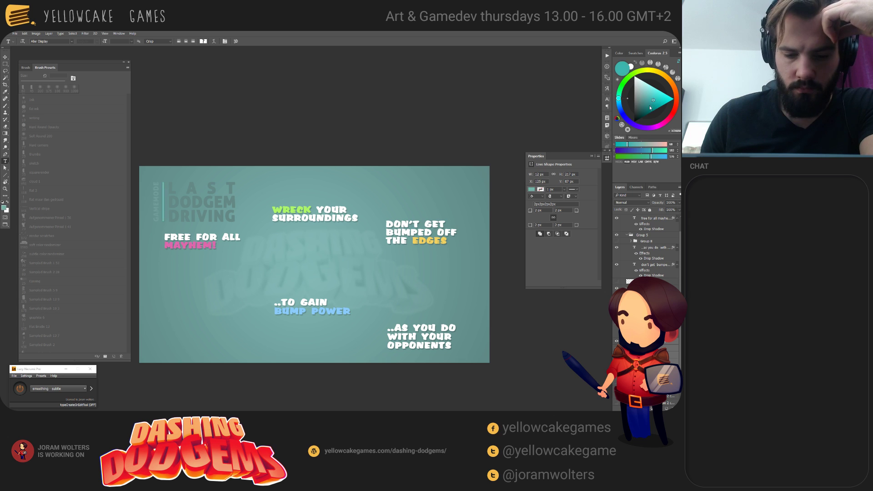
click(643, 110)
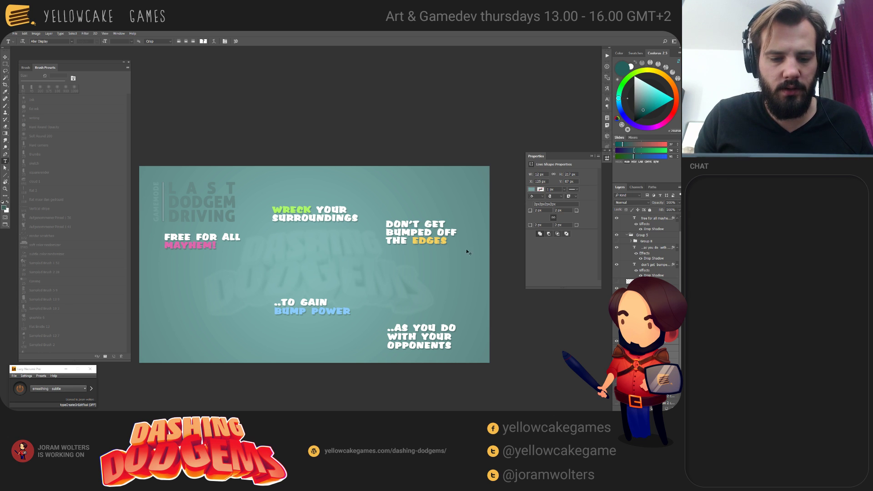
key(ctrl+z)
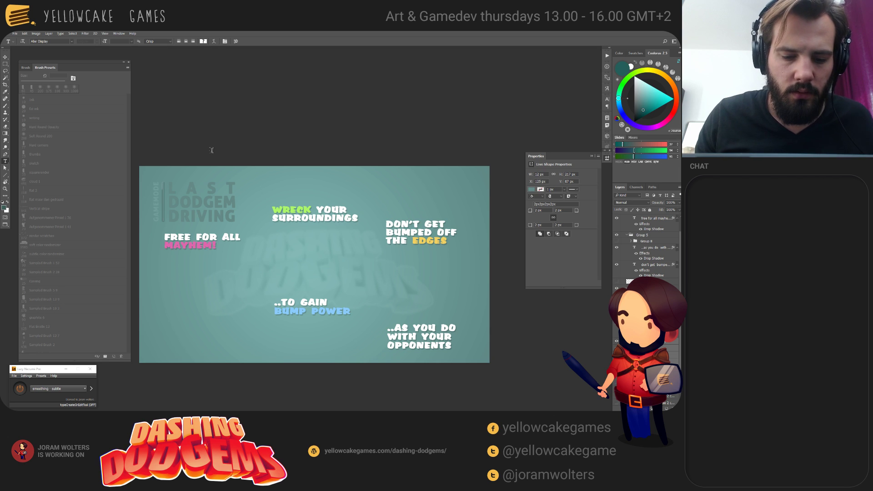
Step: Recolour the vertical GAMEMODE text with the colour wheel, trying several teals and settling on a light, muted one
key(v)
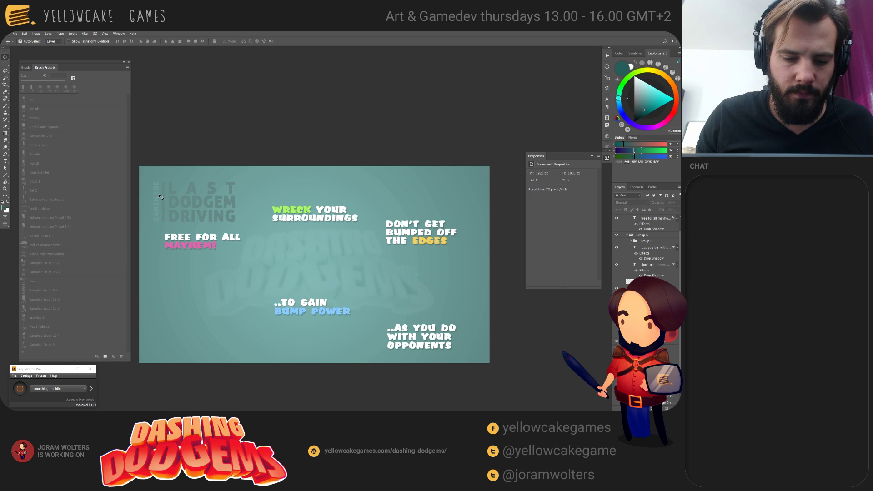
key(t)
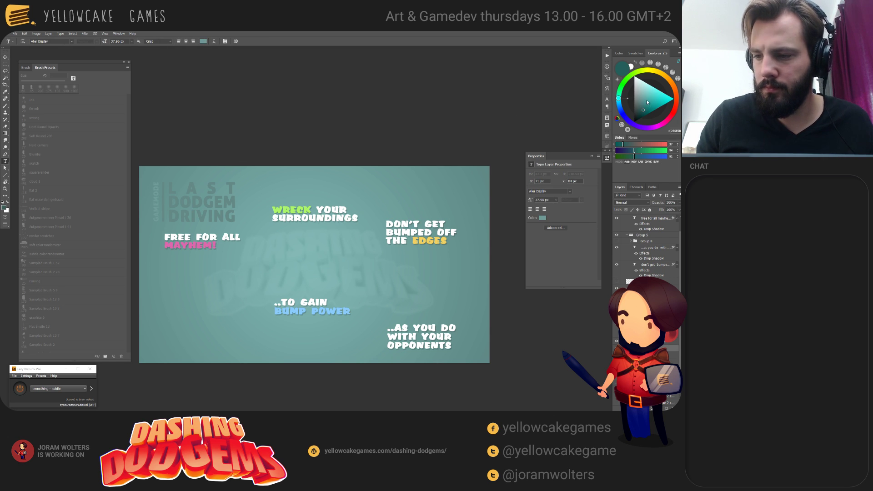
drag(648, 102, 654, 104)
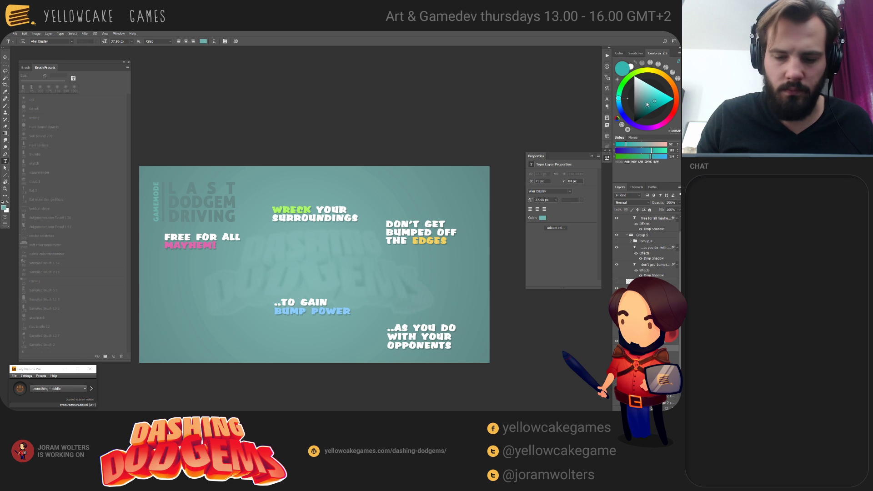
click(646, 102)
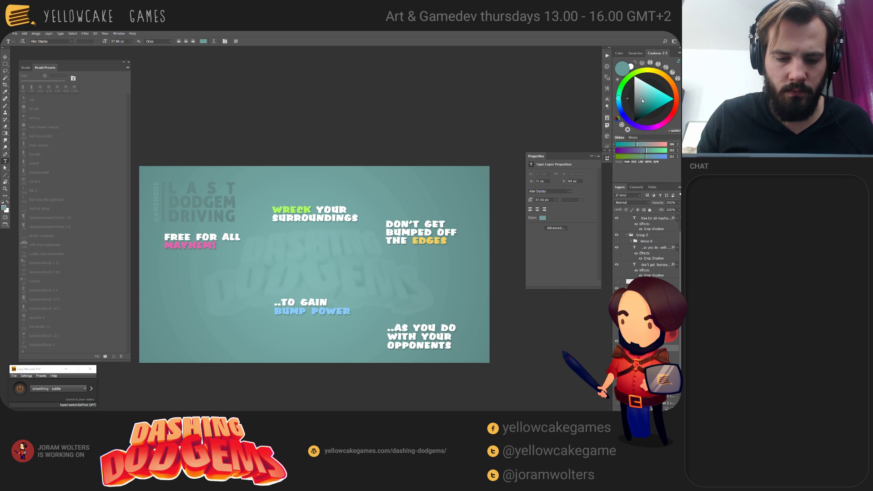
click(641, 98)
drag(641, 99, 646, 98)
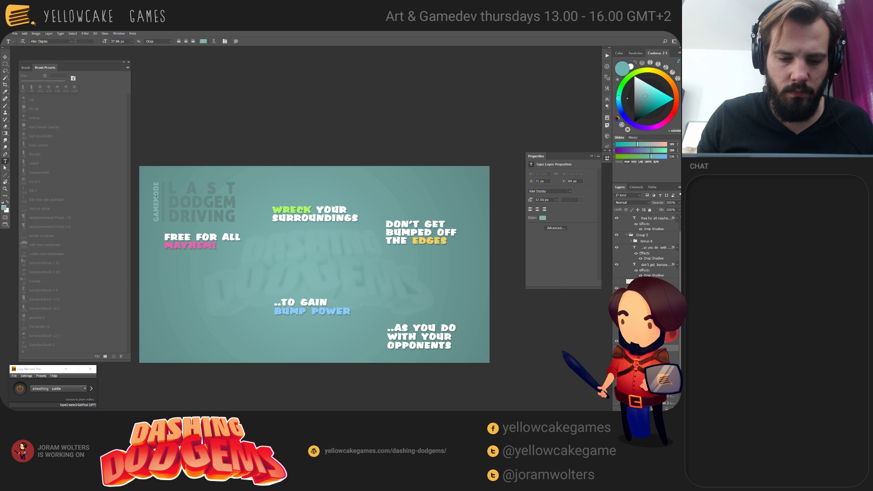
Step: Recolour the LAST, DODGEM and DRIVING text layers together, sampling the GAMEMODE teal and lightening it further
key(v)
click(171, 189)
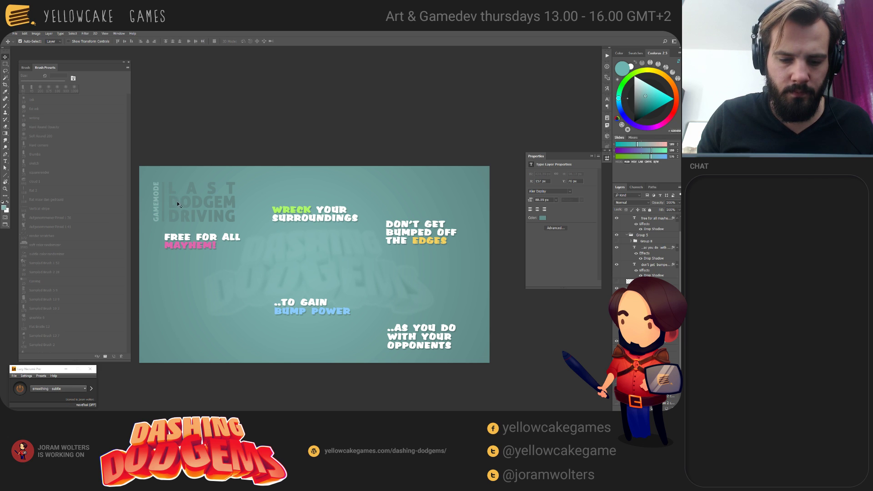
shift+click(178, 202)
shift+click(179, 216)
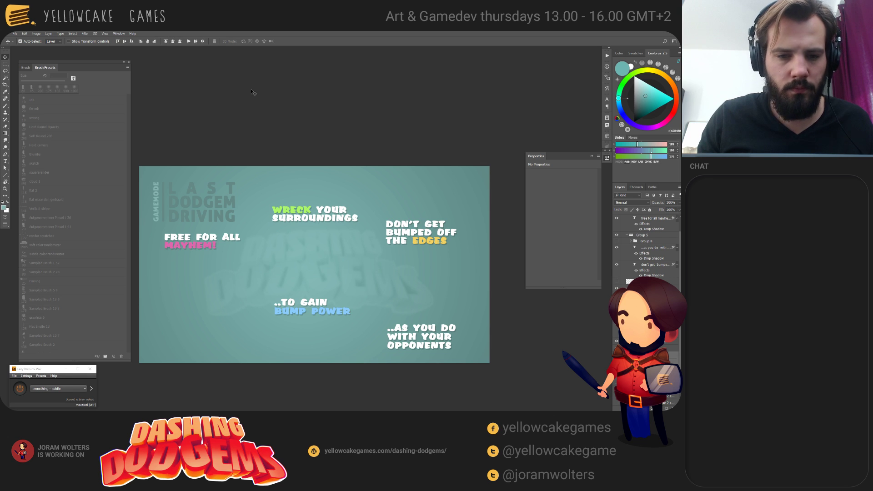
key(t)
click(188, 41)
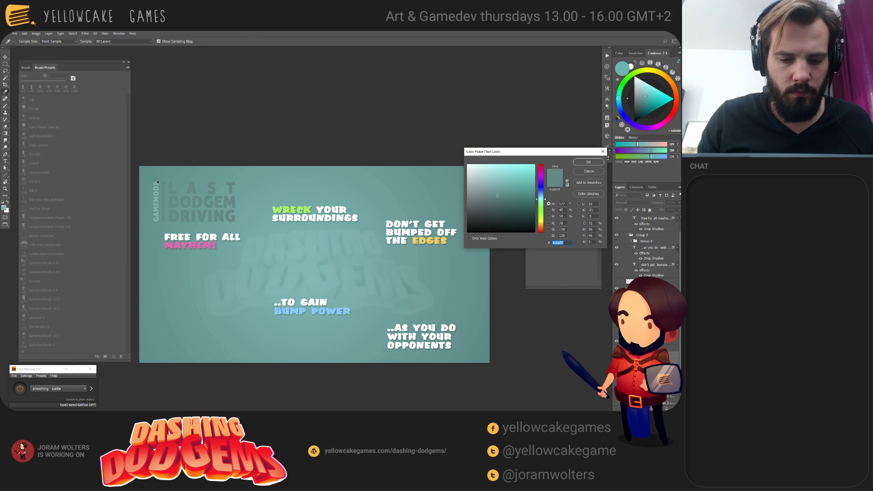
click(156, 186)
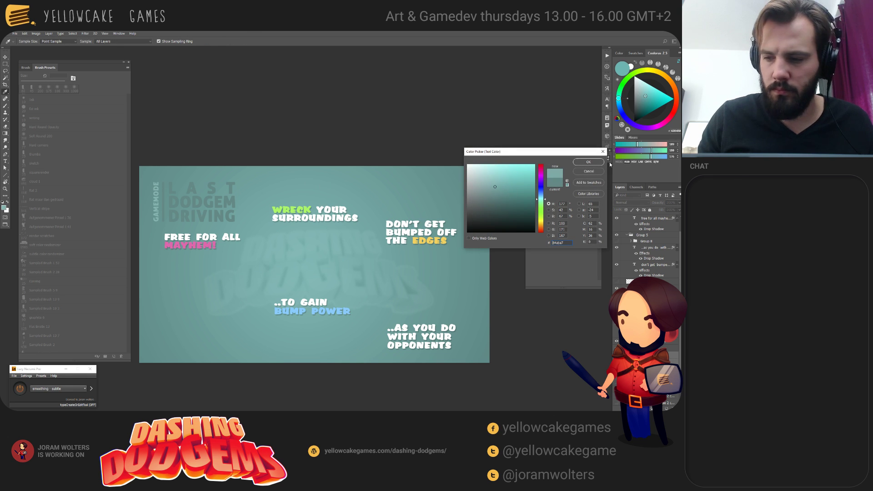
click(590, 162)
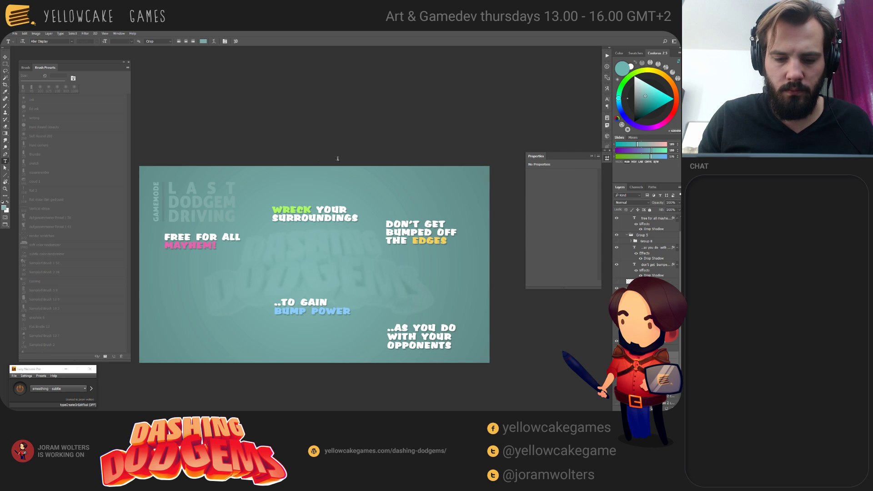
click(650, 94)
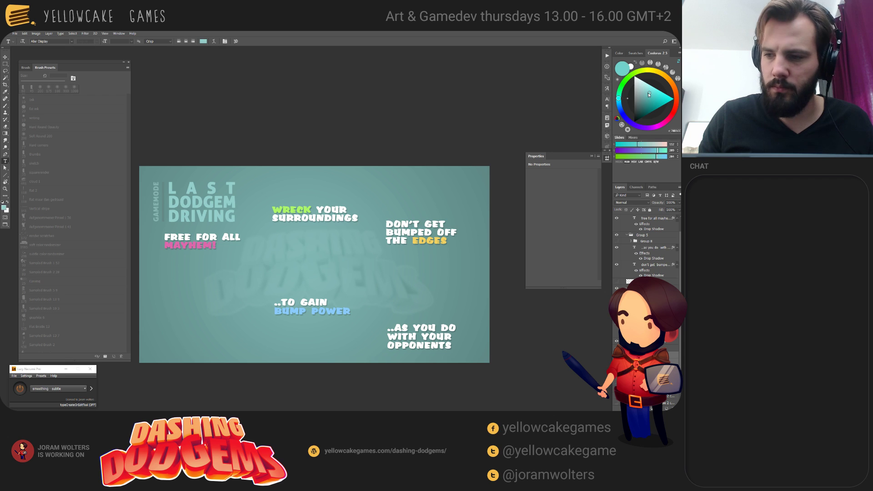
click(648, 94)
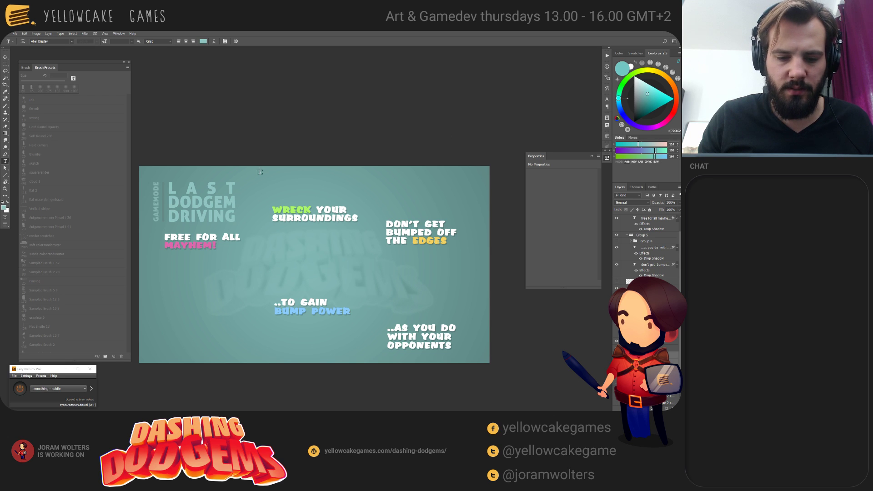
Step: Fill the vertical divider line with the light teal sampled from the LAST DODGEM DRIVING title
key(v)
click(162, 201)
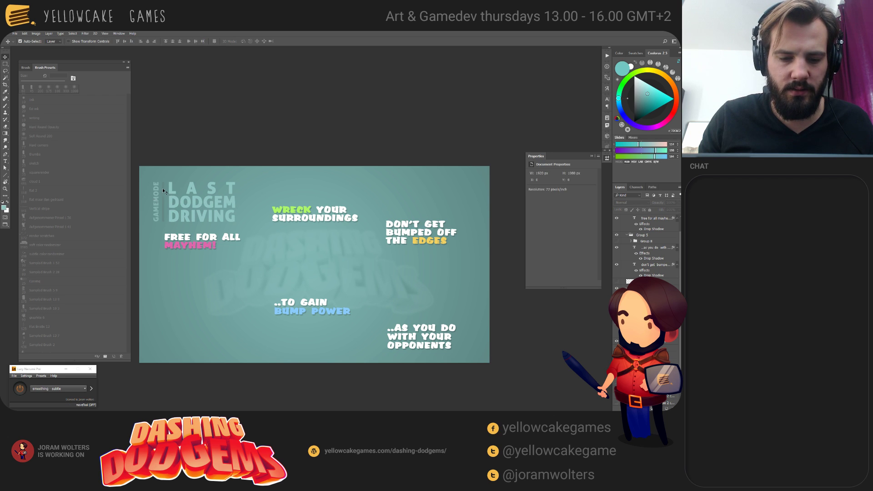
key(t)
click(204, 42)
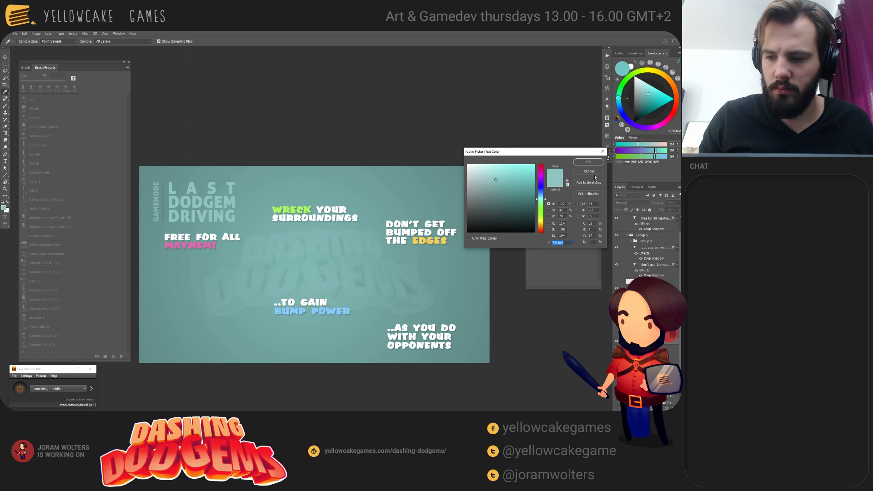
click(588, 162)
key(u)
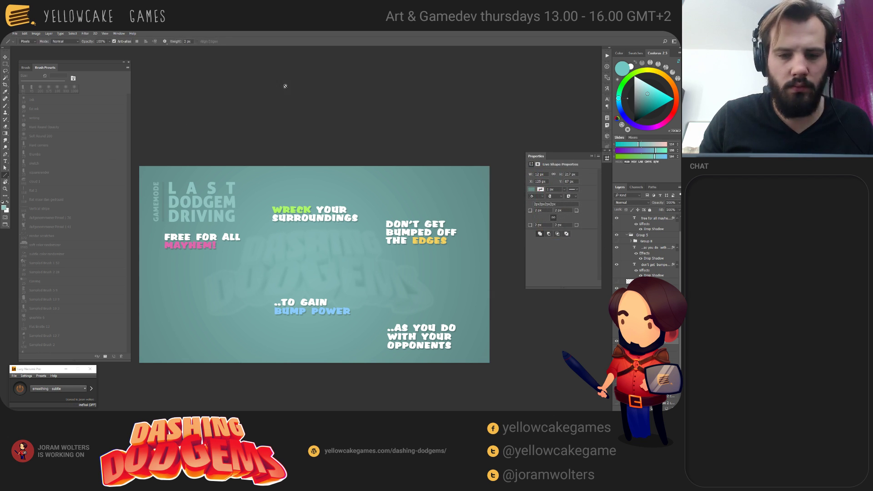
click(531, 189)
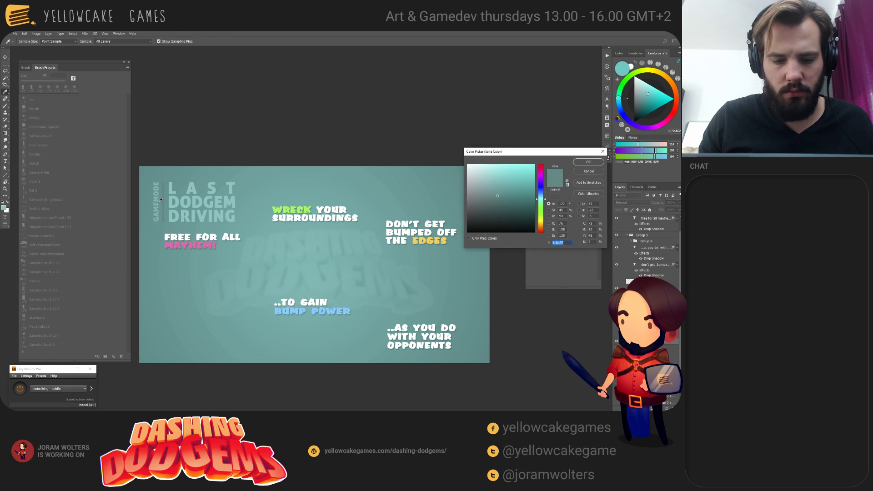
click(191, 190)
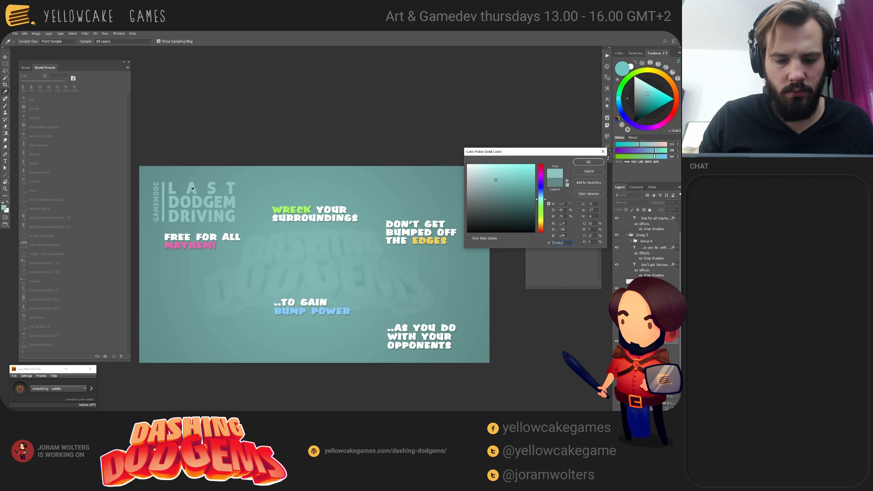
click(587, 162)
Step: Save the mockup as a PNG in E:\Yellowcake\Dashing Dodgems\git_Dashing\ManaGame\Assets\Game\Content\Textures\UI, overwriting loadingscreenbg_lastdodgemstanding.png
mouse_move(329, 249)
mouse_down()
mouse_move(322, 226)
mouse_move(328, 232)
mouse_up()
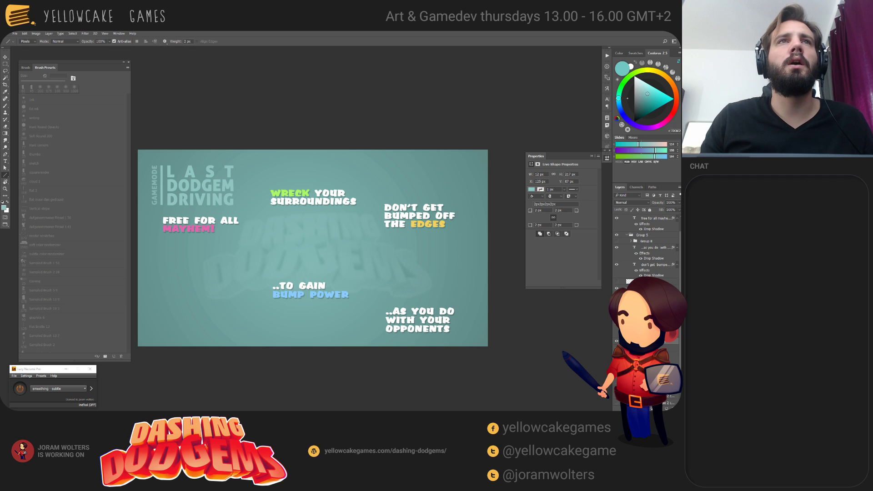
key(ctrl+shift+s)
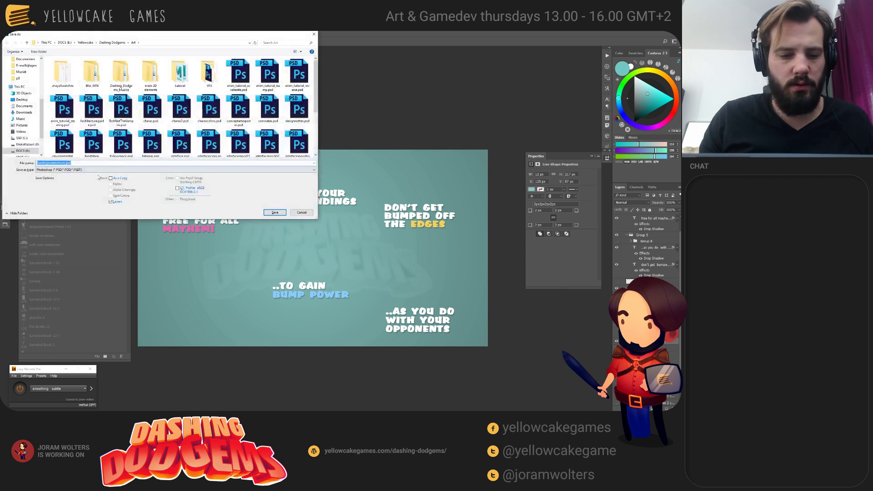
click(83, 169)
click(91, 245)
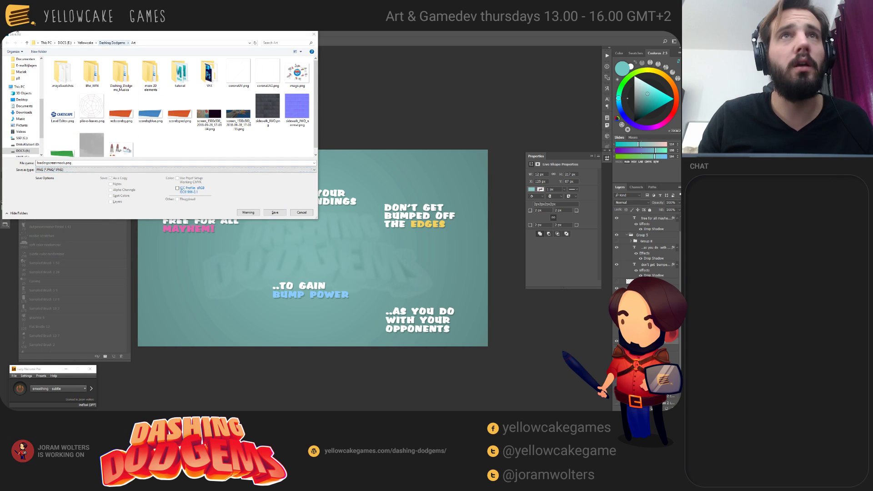
click(79, 163)
key(ctrl+a)
text(E:\Yellowcake\Dashing Dodgems\git_Dashing\ManaGame\Assets\Game\Content\Textures\UI)
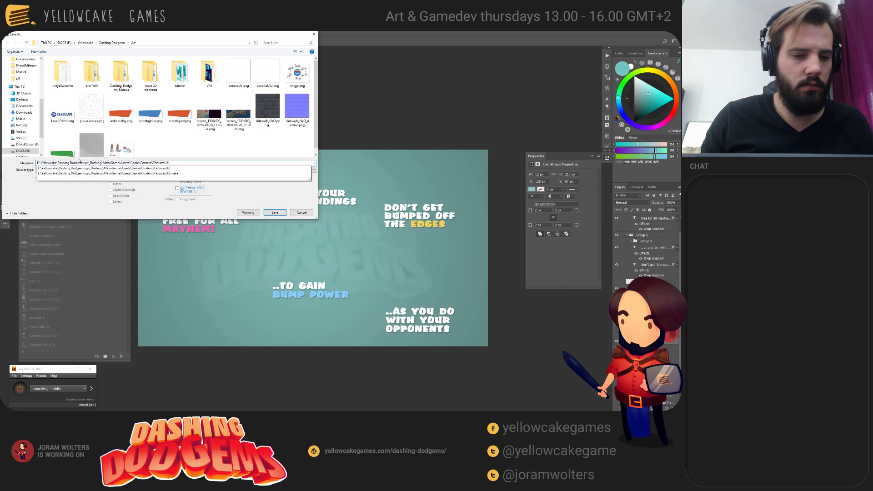
key(Return)
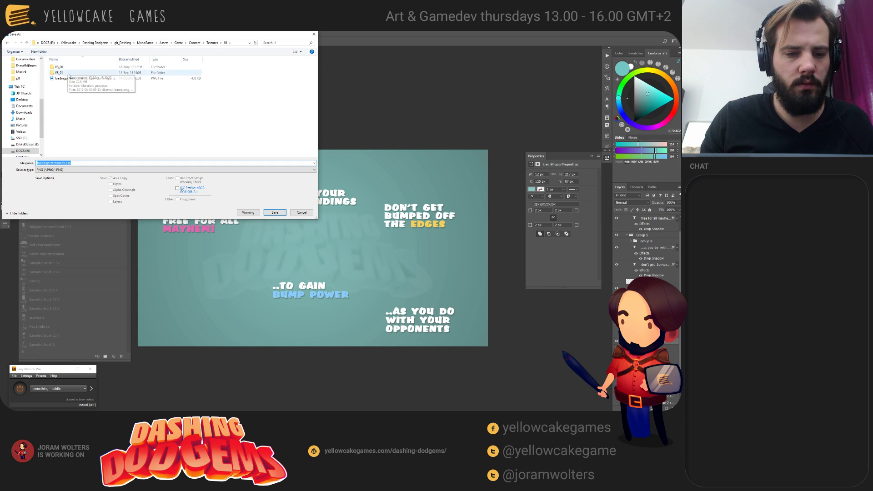
click(86, 78)
click(274, 213)
click(358, 221)
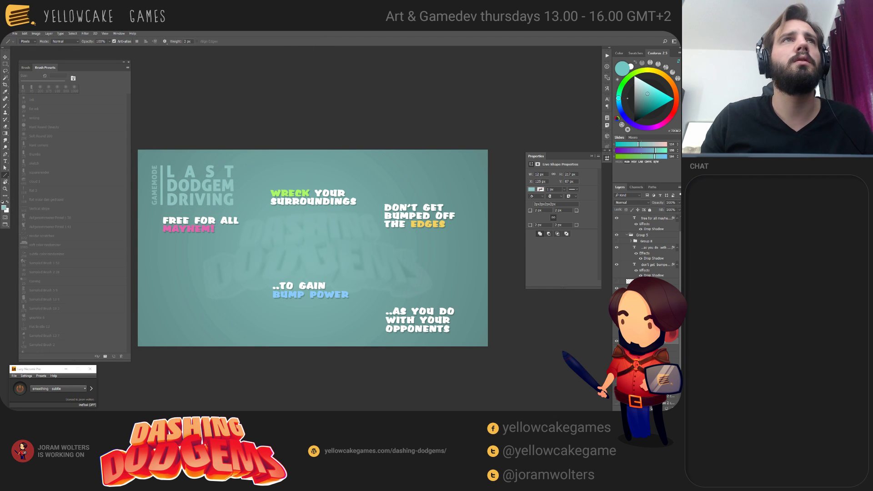
Step: Switch to Unity and run the loading scene with the re-exported background
key(alt+Tab)
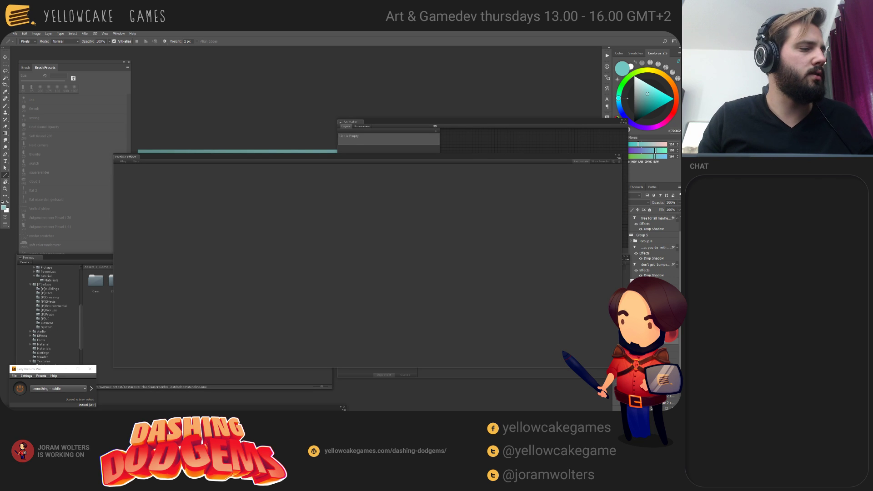
key(super)
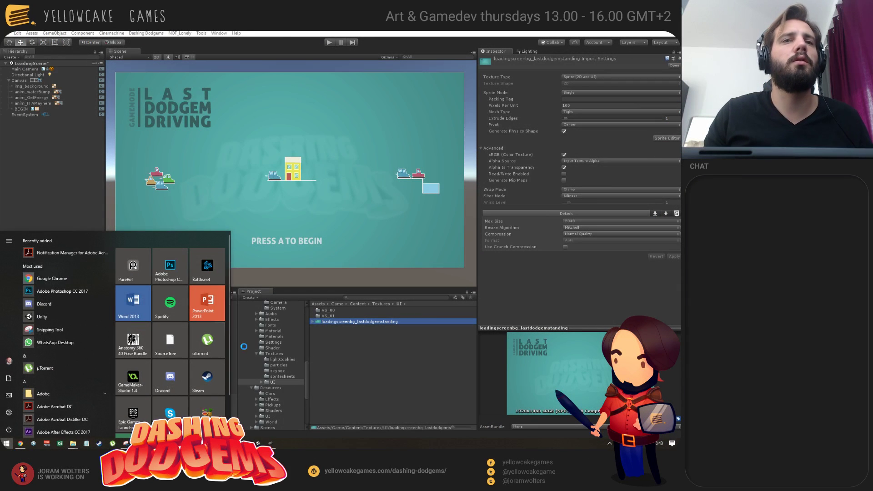
click(316, 450)
key(alt+Tab)
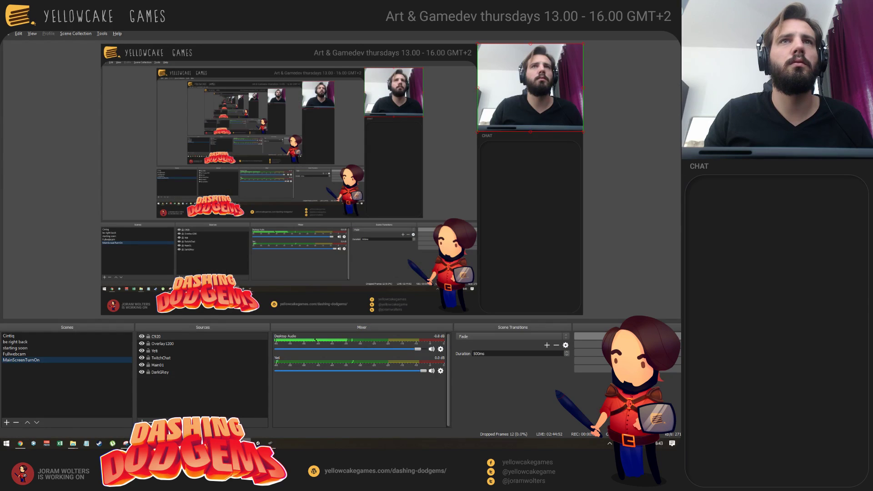
key(alt+Tab)
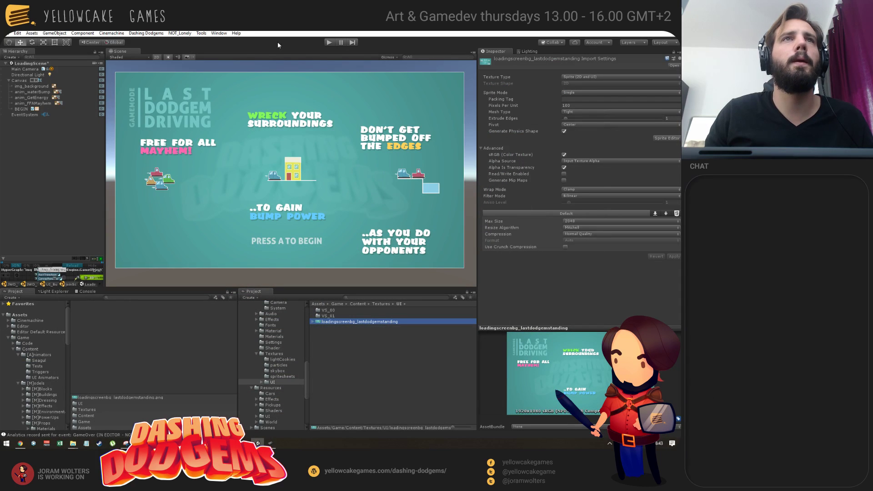
click(329, 42)
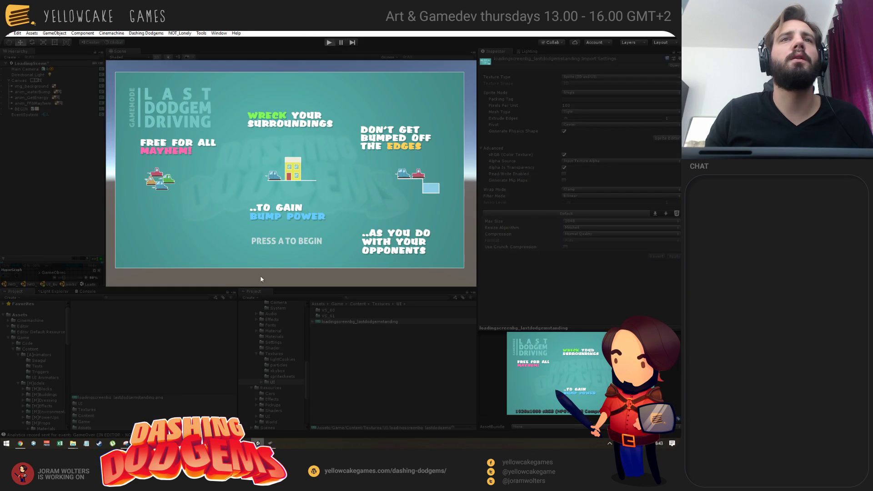
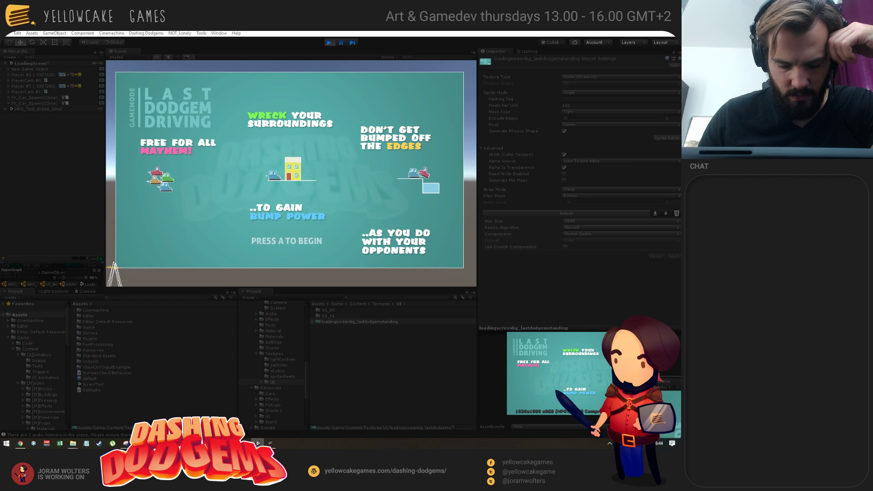
Step: Bring the Game window into view to check the running loading screen, move it out of the way and stop play mode
drag(0, 130, 436, 40)
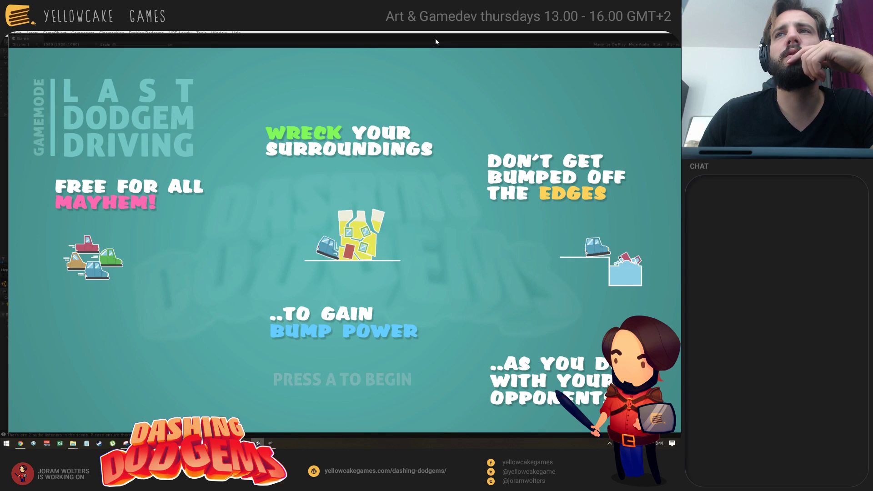
drag(435, 40, 504, 394)
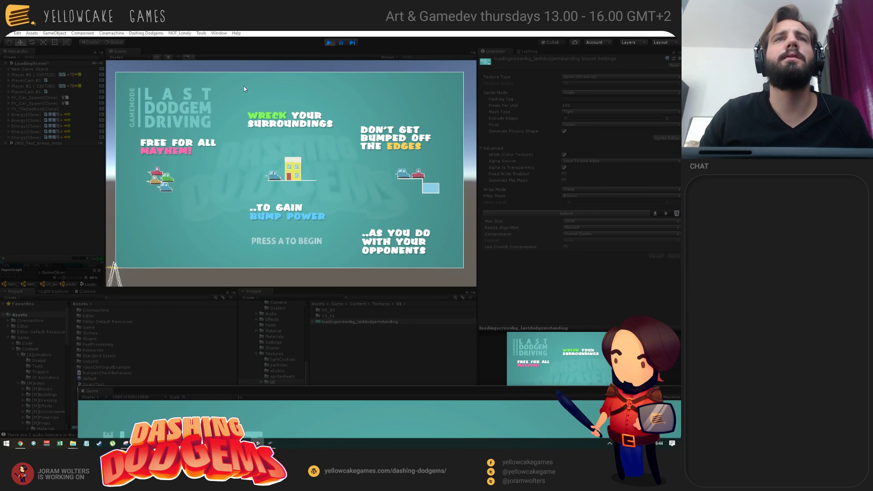
scroll(327, 202, up, 3)
scroll(327, 201, up, 2)
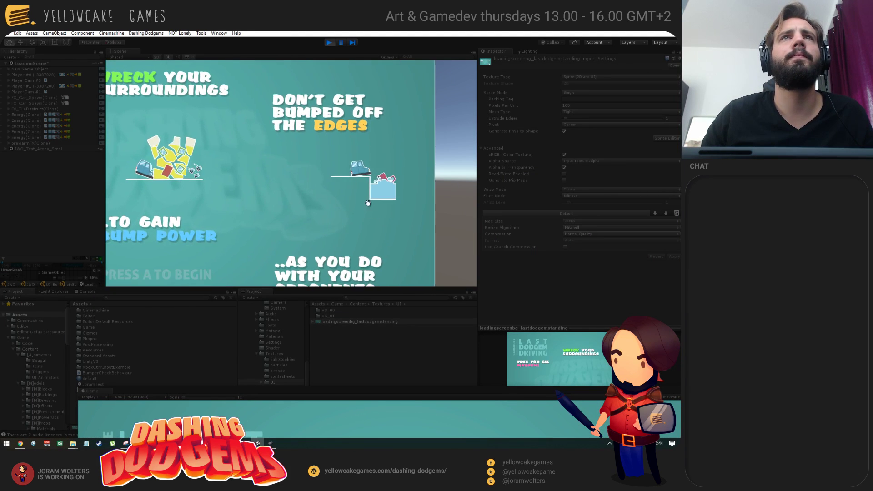
click(329, 43)
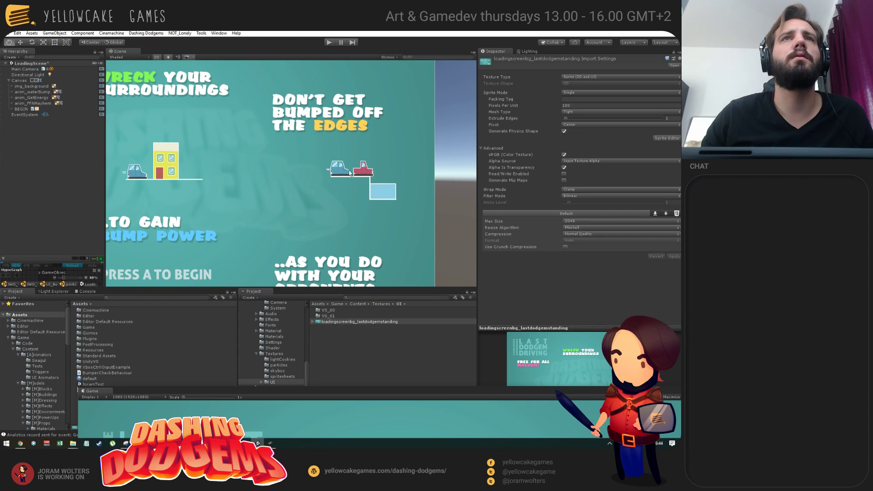
Step: Move the anim_waterBump sprite slightly down and left below the EDGES text and scale it up to about 1.28
click(33, 92)
drag(376, 179, 336, 193)
key(r)
middle_drag(260, 178, 389, 202)
click(289, 186)
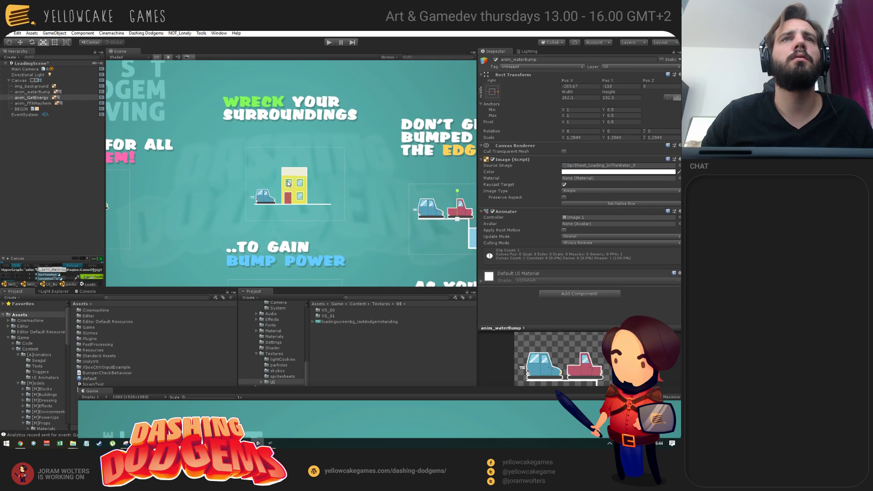
Step: Set anim_waterBump's scale to 1.3 on X, Y and Z and copy the value
click(464, 213)
middle_drag(464, 213, 376, 206)
click(580, 137)
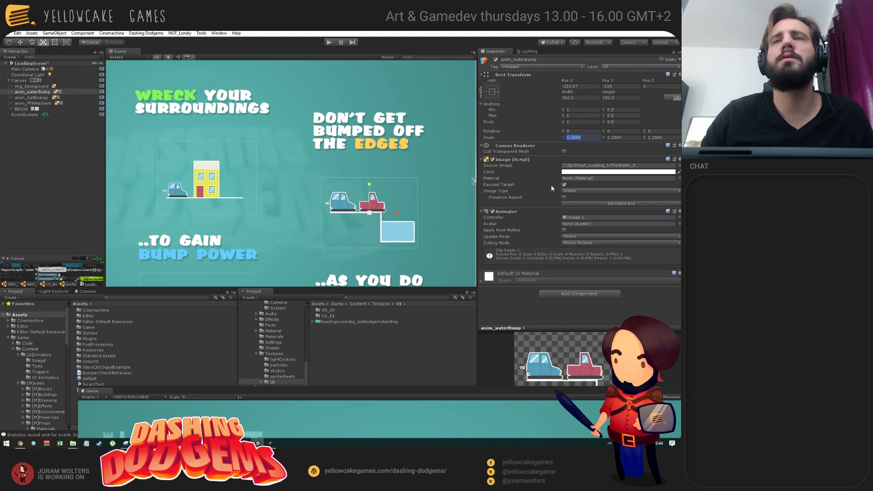
text(.13)
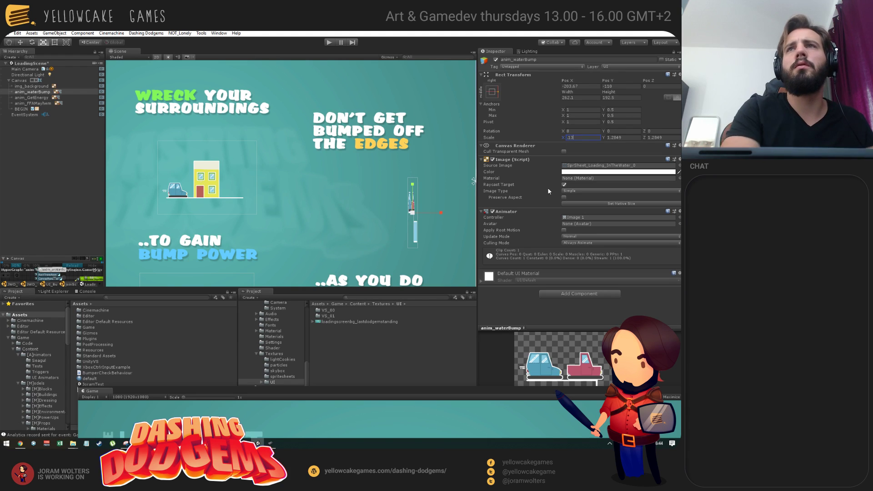
text(1.3)
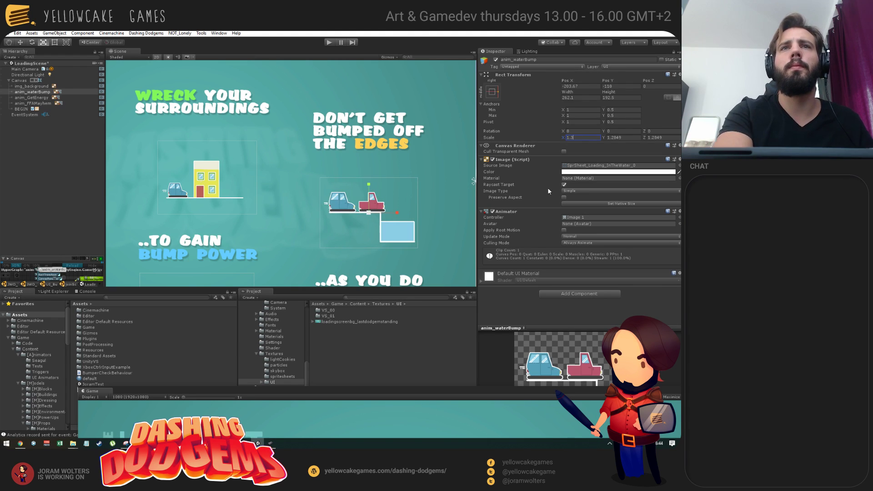
key(Return)
key(ctrl+c)
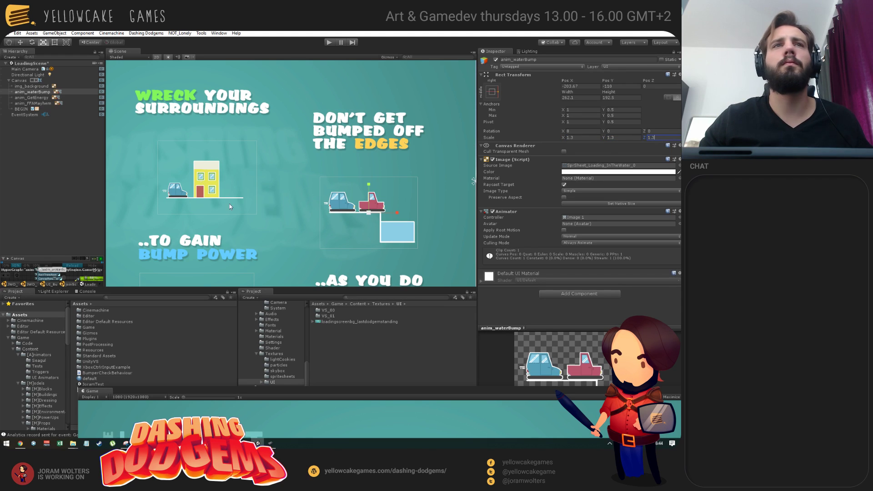
Step: Set the scale of the building animation anim_GetEnergy to 1.3 on X, Y and Z
click(198, 178)
click(583, 138)
key(ctrl+v)
key(Tab)
key(ctrl+v)
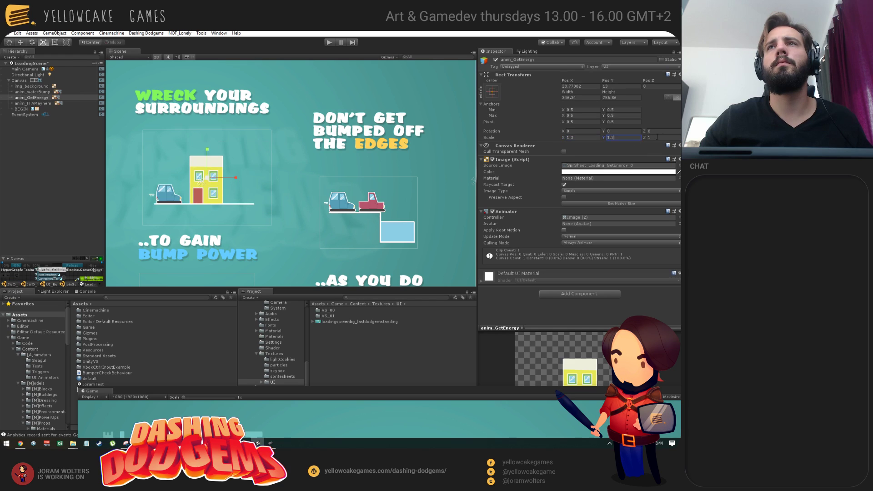
key(Tab)
key(ctrl+v)
Step: Set the scale of the four-car animation anim_FFAMayhem to 1.3 on X, Y and Z
middle_drag(253, 146, 484, 144)
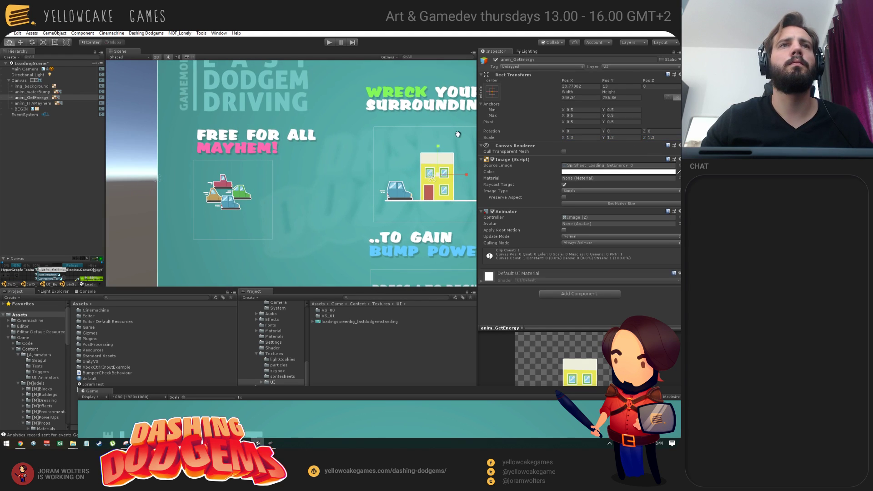
click(227, 194)
key(ctrl+v)
key(Tab)
key(ctrl+v)
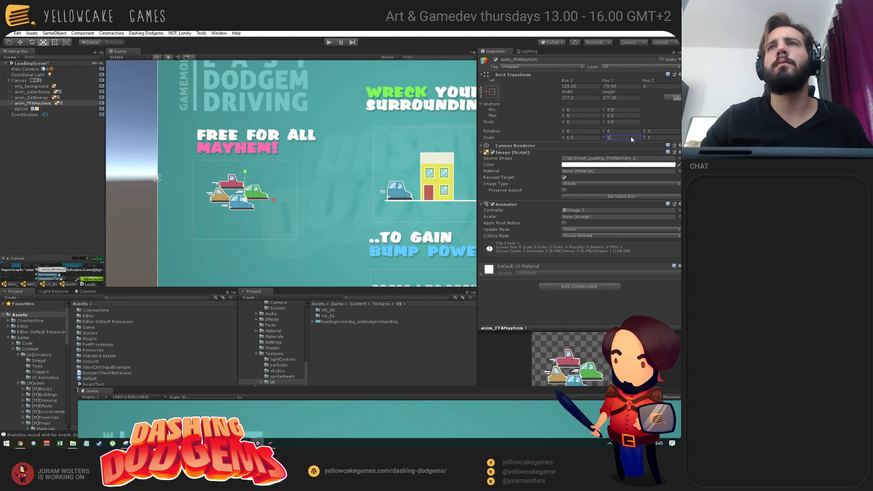
key(Tab)
Step: Reposition anim_FFAMayhem to about X 172, Y -114 and anim_GetEnergy to about X 19, Y 1, centring them beneath their captions
scroll(286, 184, down, 3)
middle_drag(286, 184, 359, 168)
key(w)
drag(253, 157, 265, 166)
middle_drag(468, 184, 346, 216)
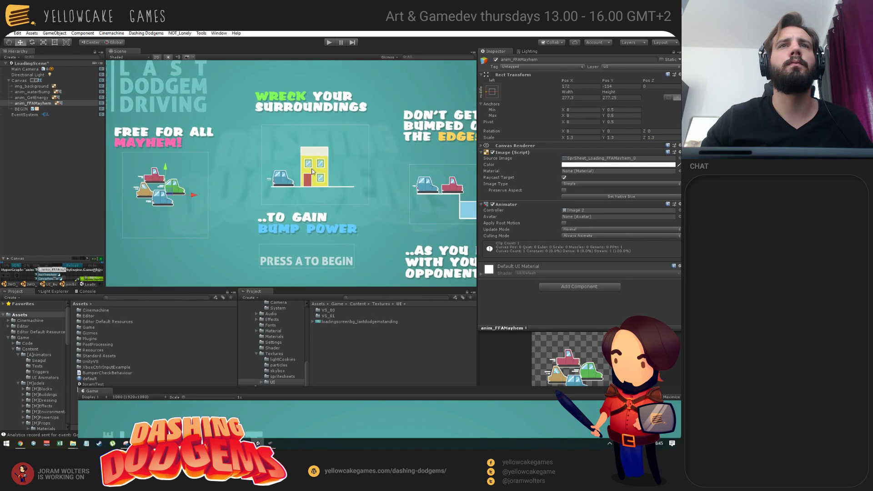
click(319, 165)
drag(318, 164, 317, 166)
Step: Play the loading scene to preview the enlarged animations and stop it again
click(329, 42)
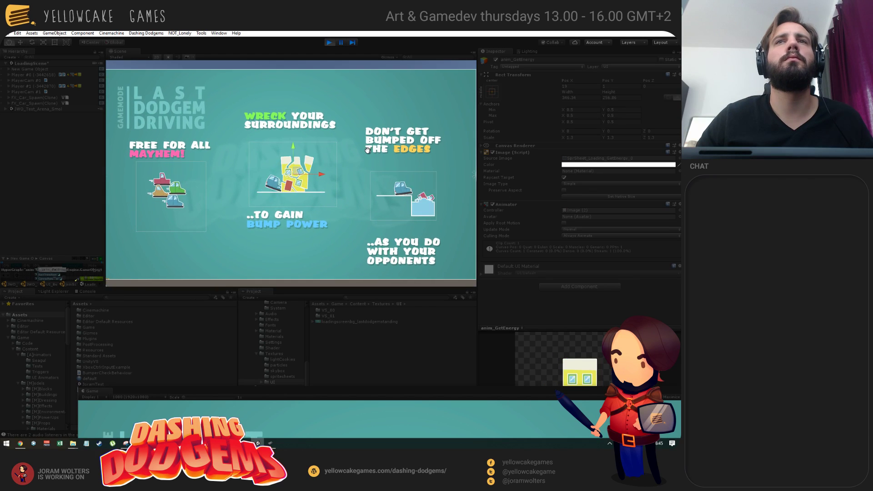
click(329, 43)
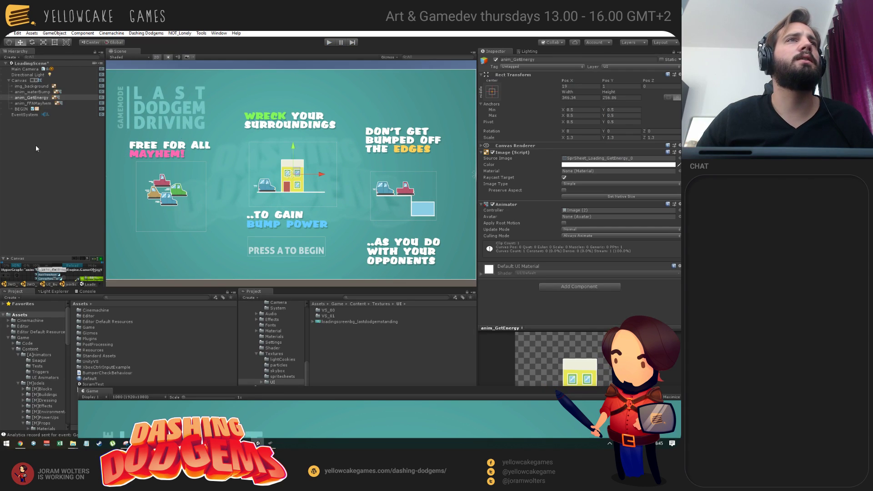
Step: Duplicate the BEGIN text object and move the copy up to about Y 182, just above the original
click(26, 109)
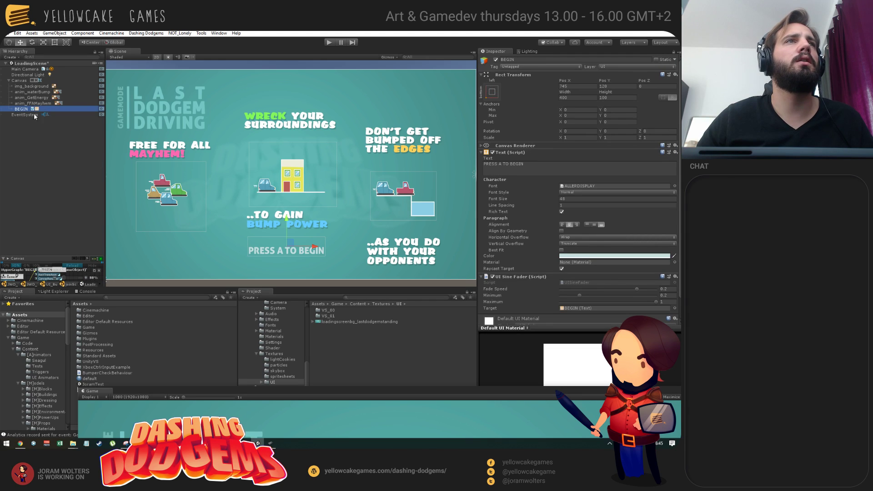
click(55, 33)
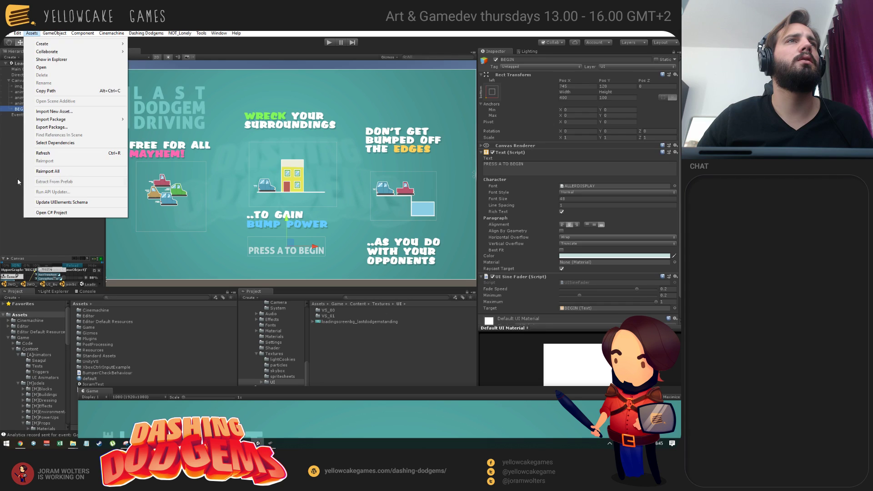
click(19, 138)
click(25, 108)
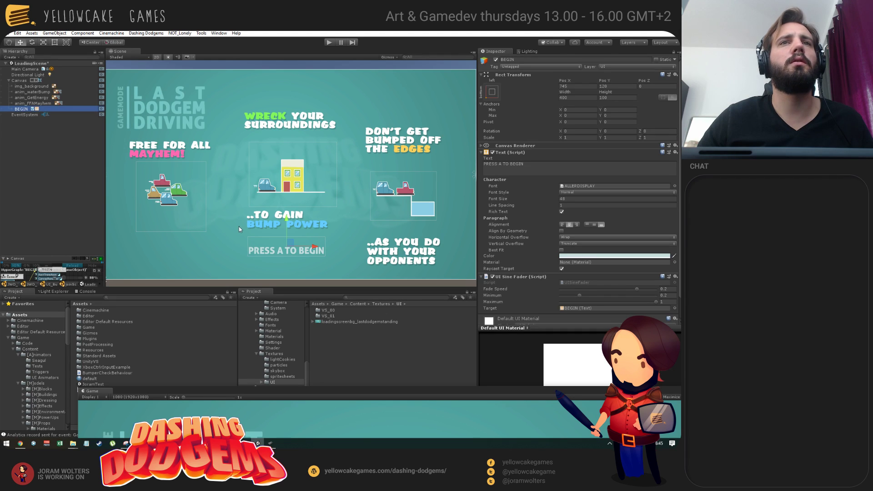
key(ctrl+d)
drag(286, 226, 286, 214)
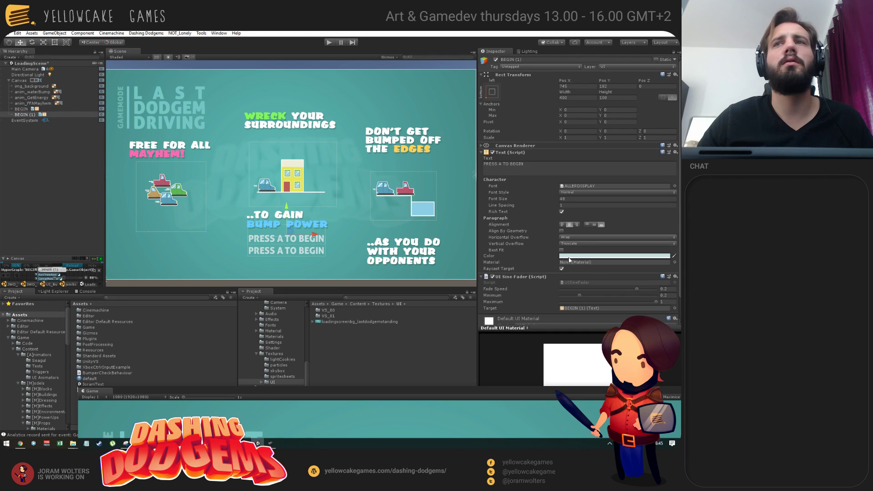
Step: Remove the UI Sine Fader component from the duplicated text and change its text to "LOADING..."
scroll(576, 275, down, 1)
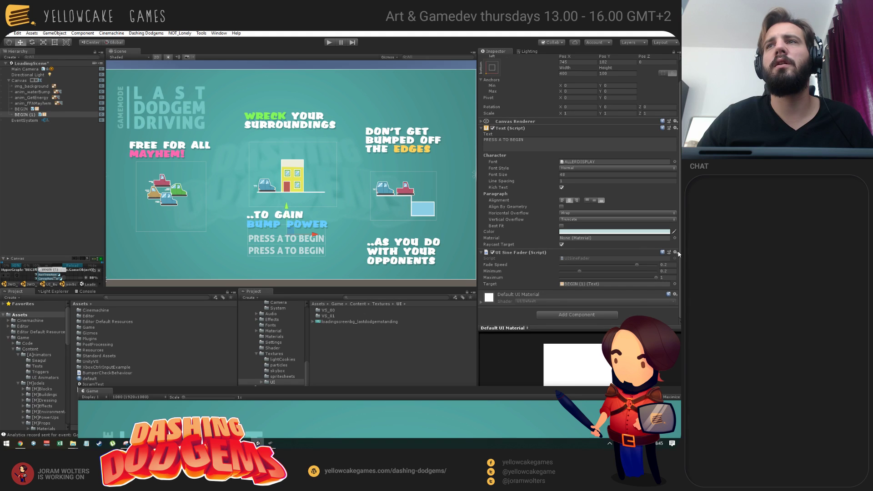
click(676, 253)
click(587, 299)
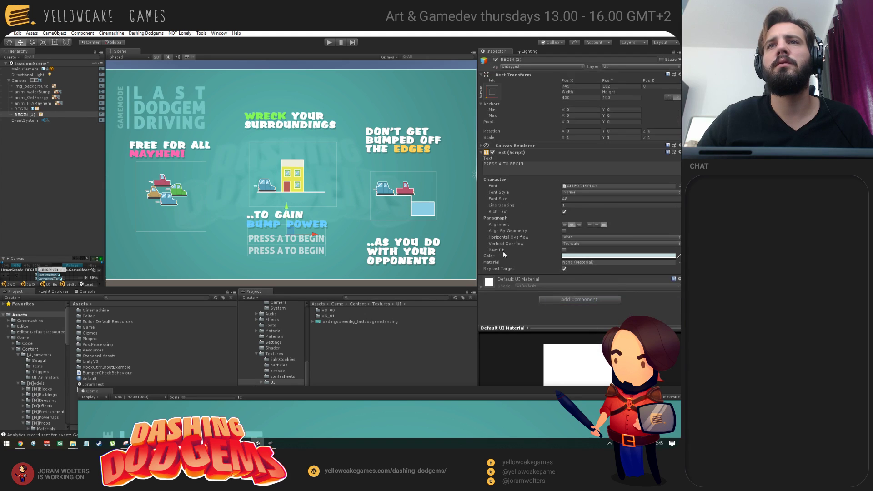
click(553, 168)
text(LOADI)
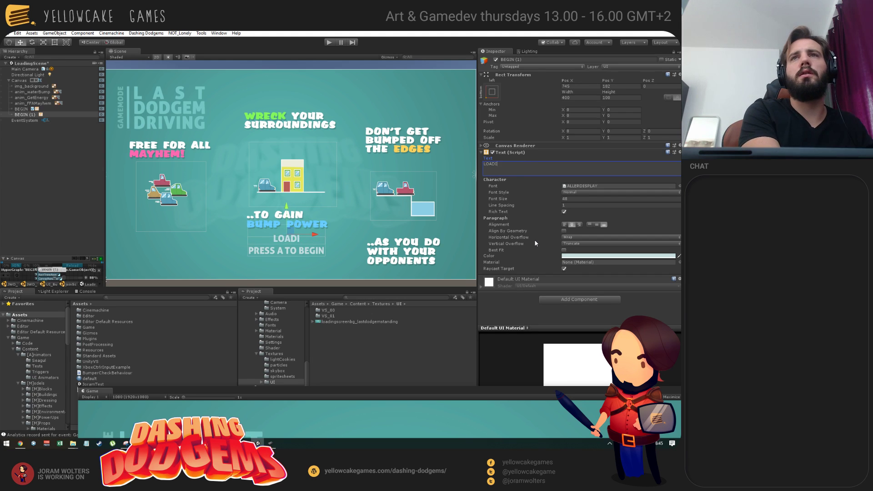
text(NG...)
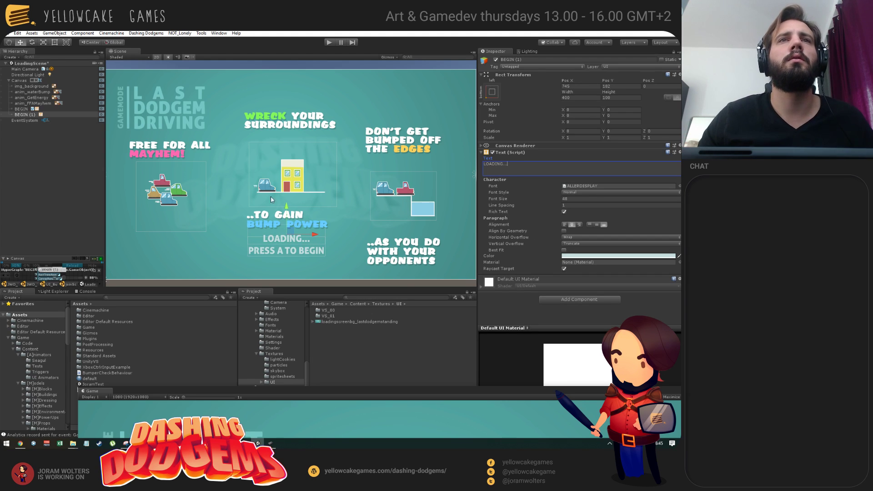
Step: Move the LOADING... text down to about Y 120 so it overlaps PRESS A TO BEGIN
drag(287, 207, 282, 218)
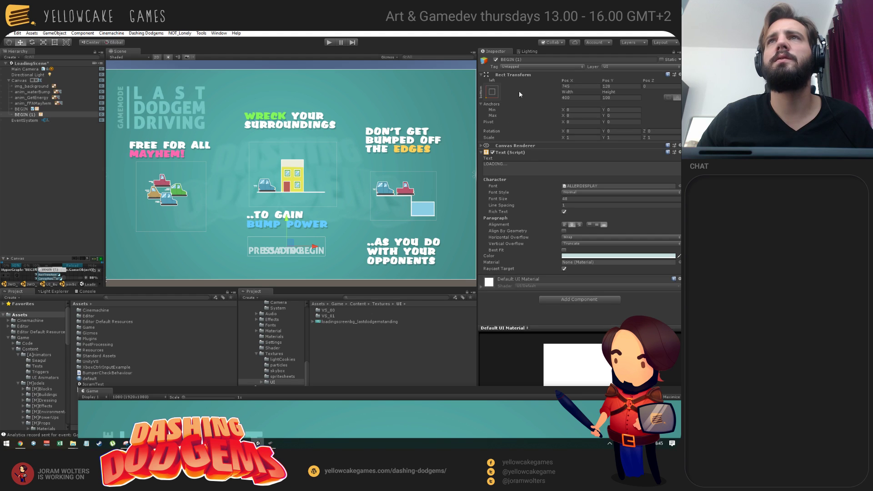
middle_drag(313, 223, 331, 186)
middle_drag(368, 150, 362, 170)
Step: Rename the duplicated text object as t_LOADING and the original BEGIN object as t_BEGIN
click(24, 115)
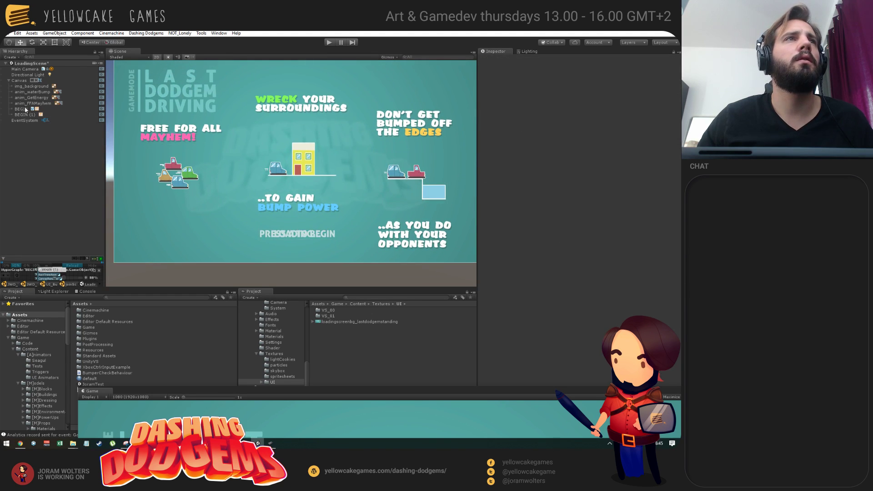
text(LOAD)
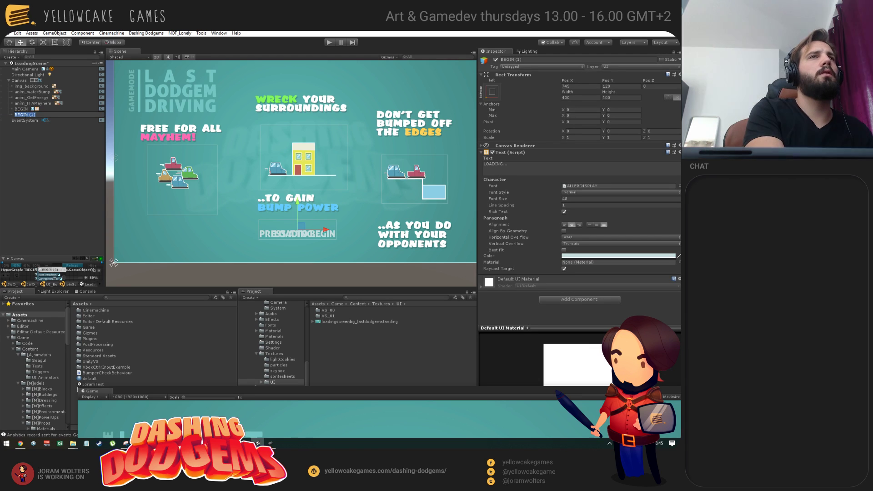
text(ING)
key(Return)
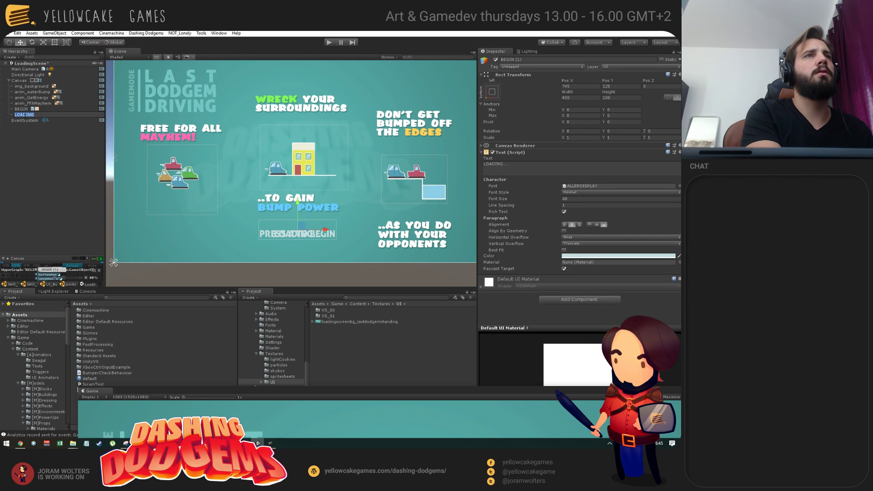
text(t_)
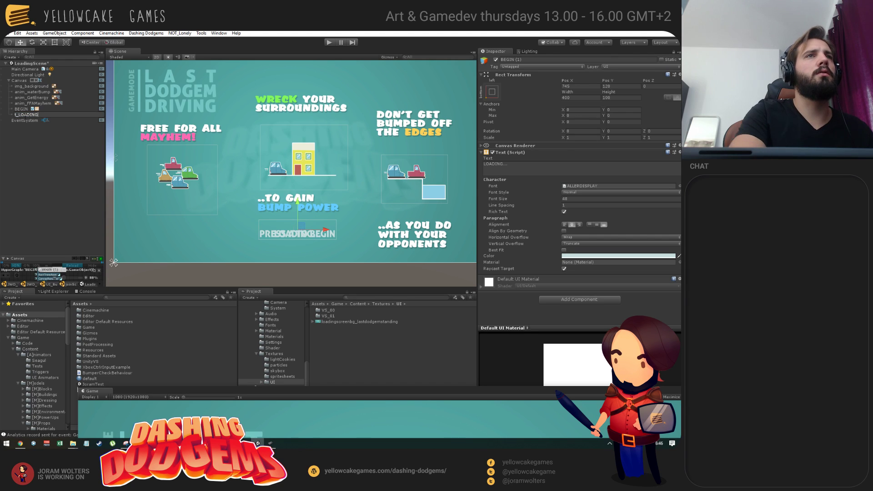
key(Return)
key(Up)
key(F2)
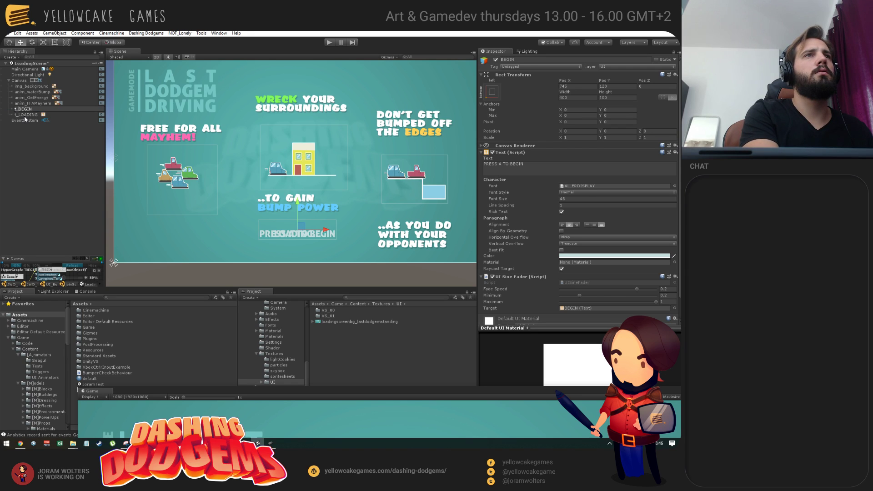
Step: Finish renaming the original text object as t_BEGIN and set its UI Sine Fader fade speed to about 0.45
key(Return)
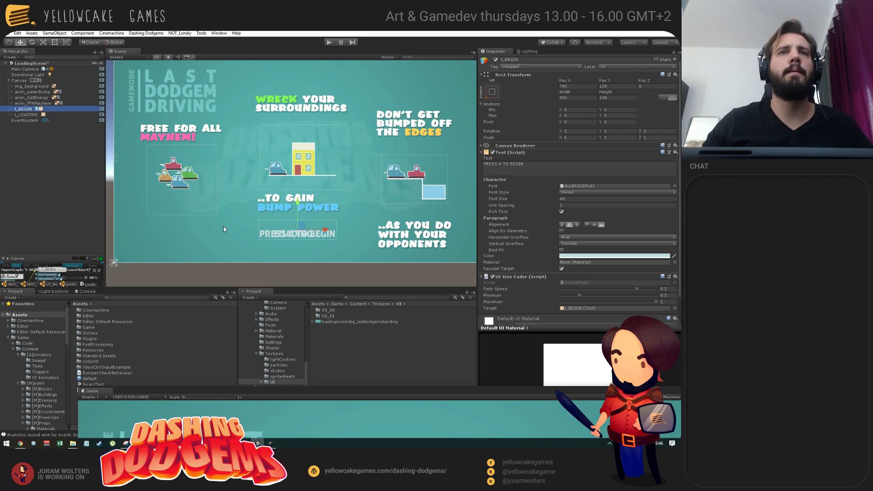
click(632, 290)
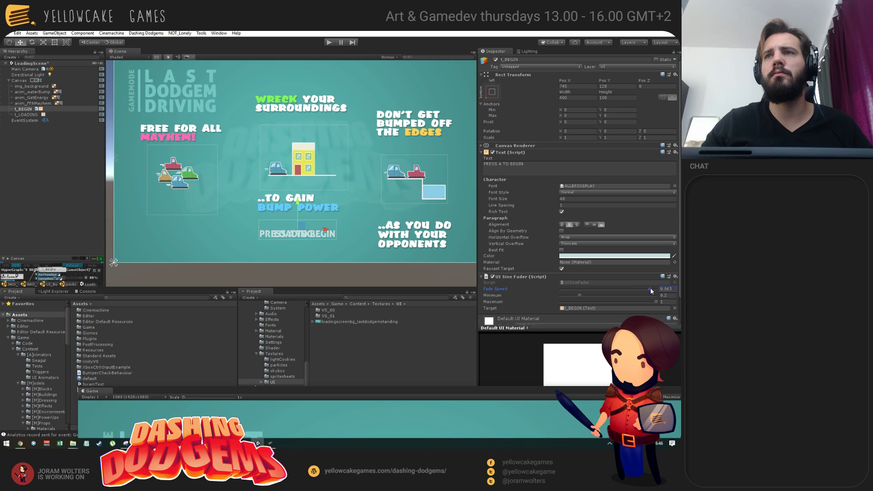
drag(646, 291, 629, 292)
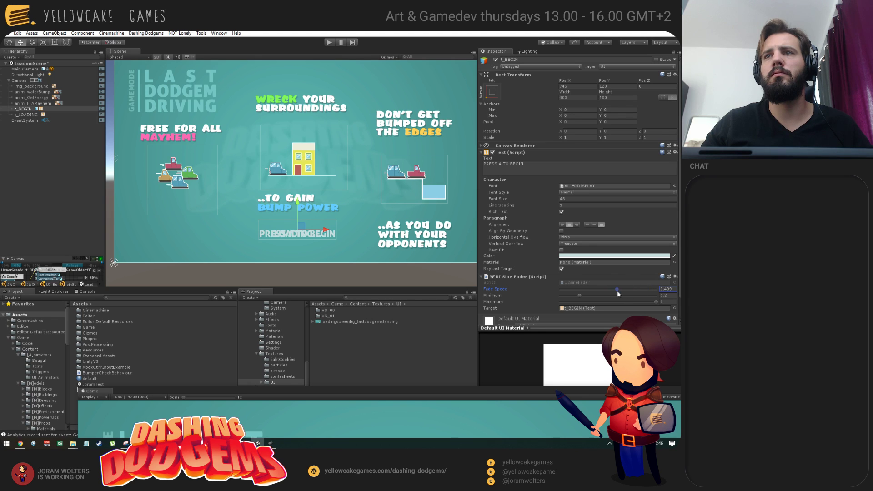
Step: Play-test the loading screen in an enlarged Game view to check the overlapping texts, stop playback and save LoadingScene
click(329, 42)
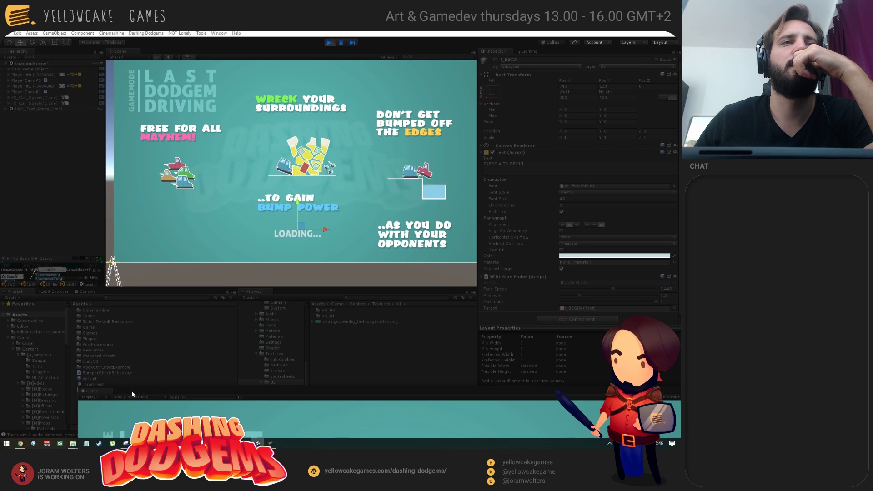
drag(132, 394, 100, 61)
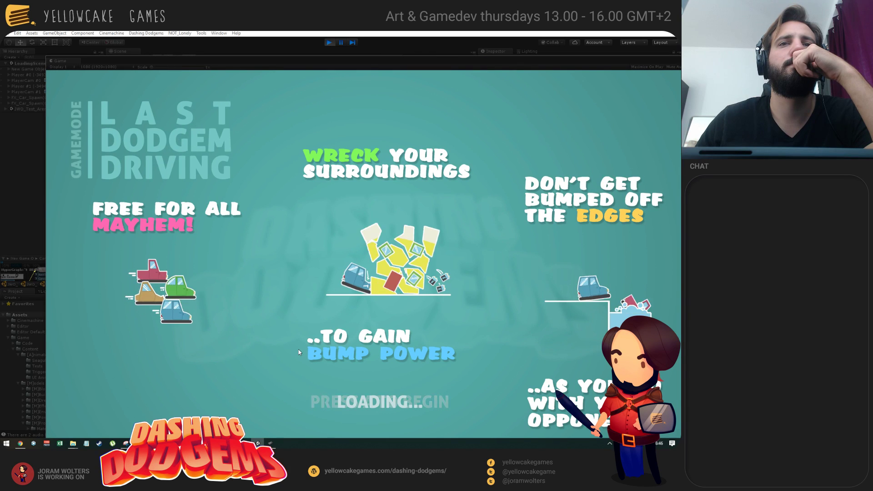
drag(627, 58, 590, 110)
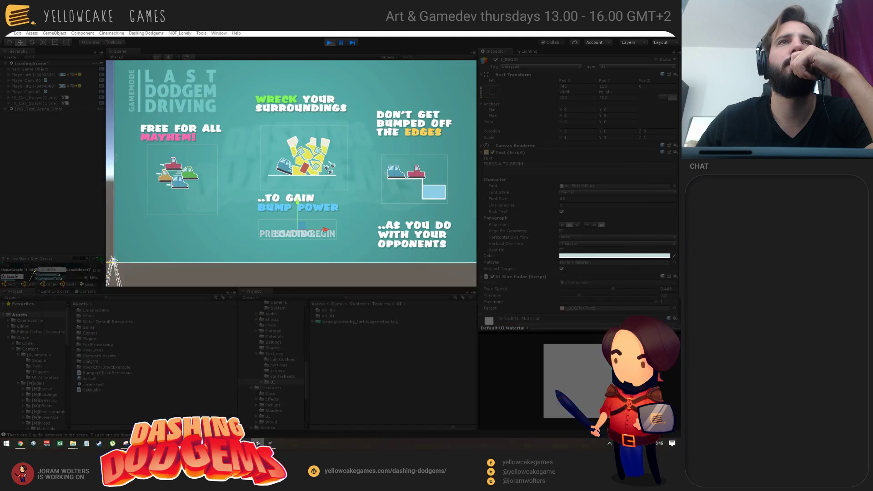
double_click(464, 99)
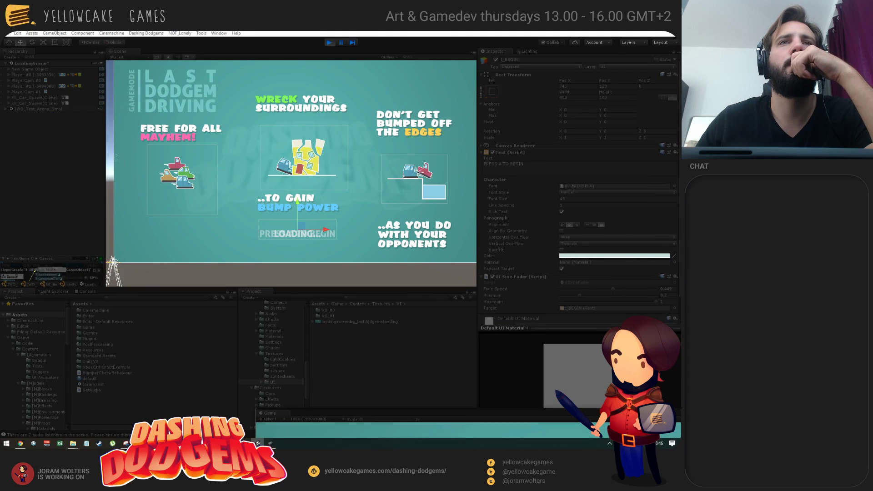
key(ctrl+p)
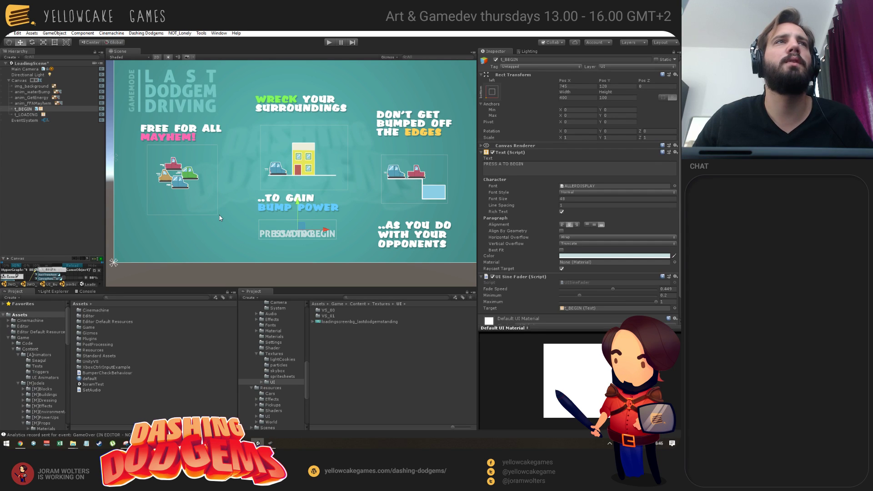
key(ctrl+s)
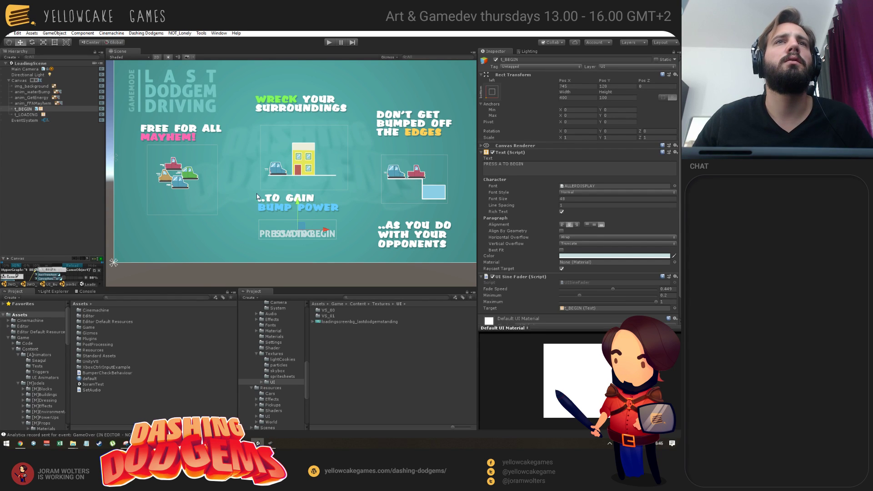
Step: Return to Unity from the other windows and open the JWO_Test_Arena_Smol scene
key(alt+Tab)
key(Escape)
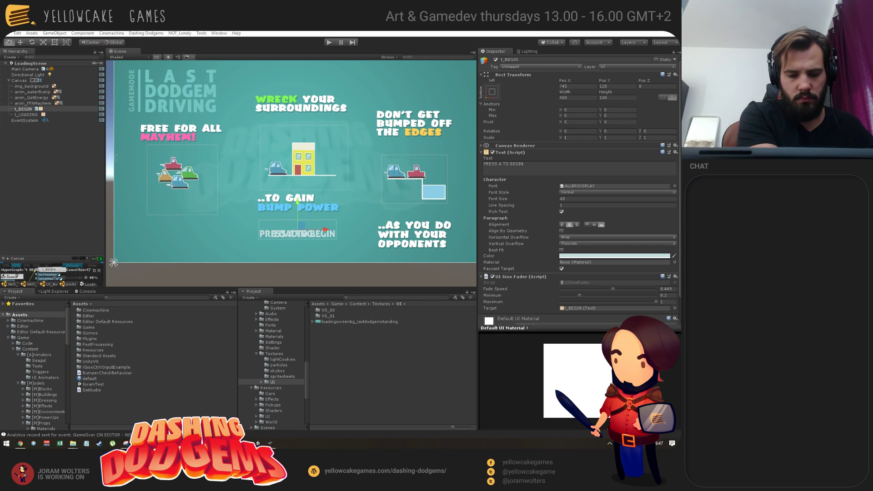
key(alt+Tab)
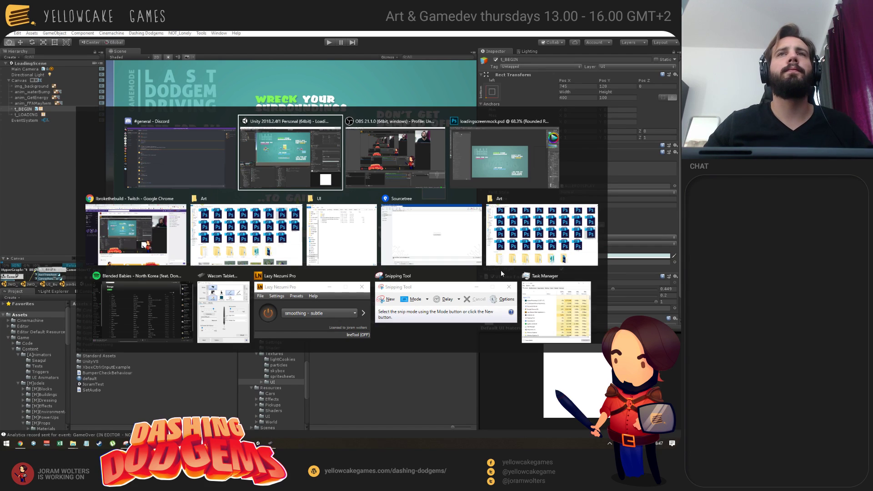
click(283, 157)
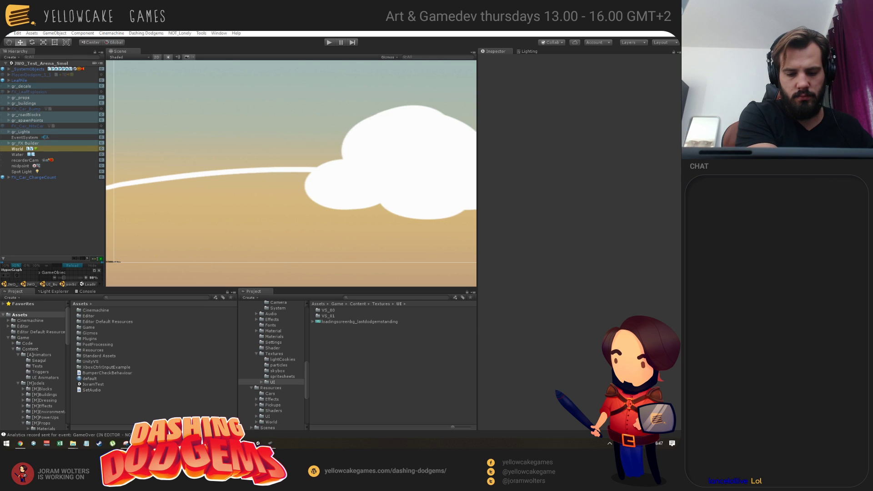
Step: Switch to Sourcetree and discard the uncommitted changes to MainGameMode.asset
key(alt+Tab)
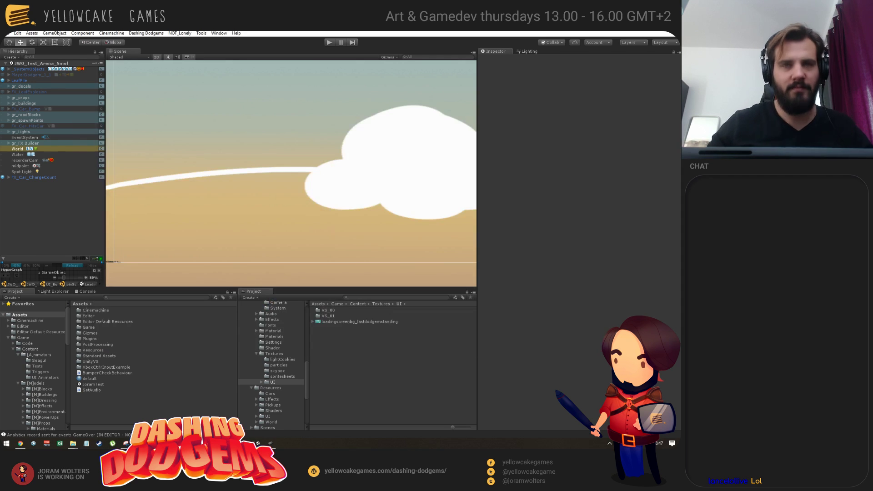
key(alt+Tab)
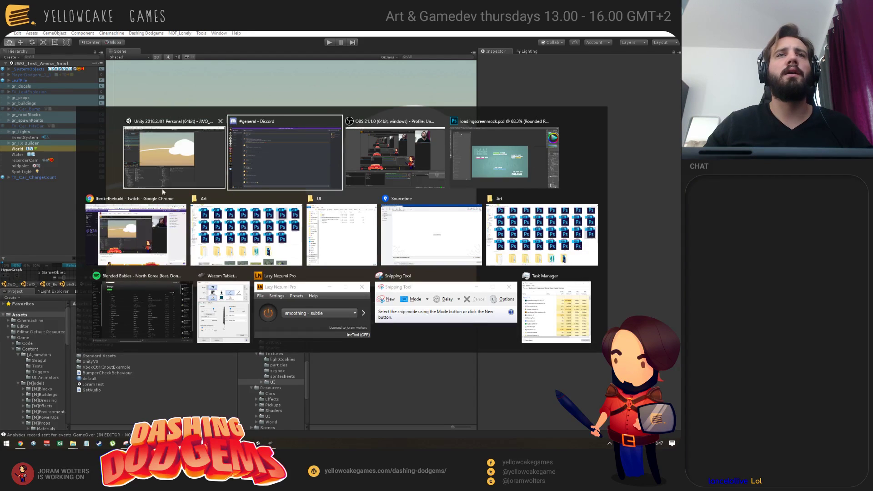
click(427, 234)
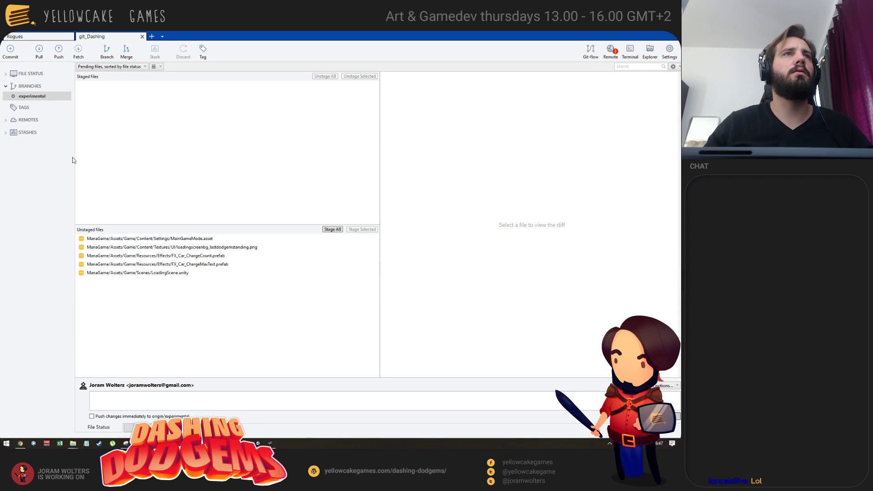
click(182, 238)
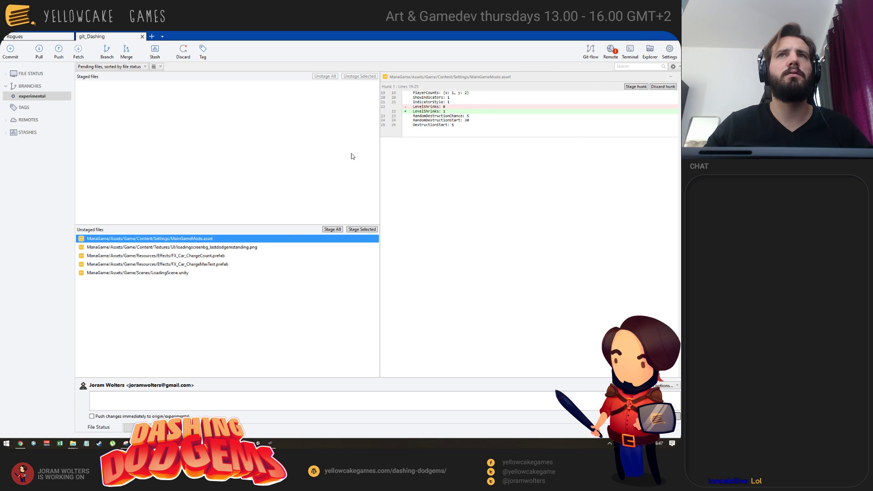
right_click(189, 240)
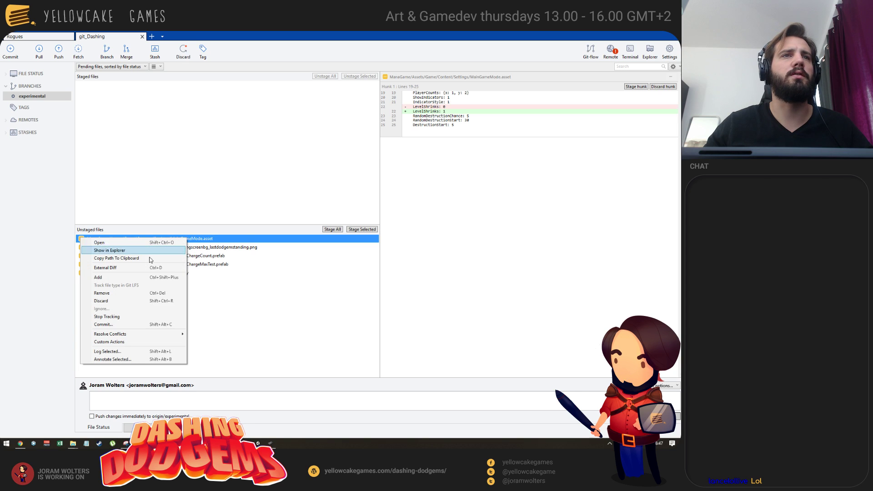
click(130, 301)
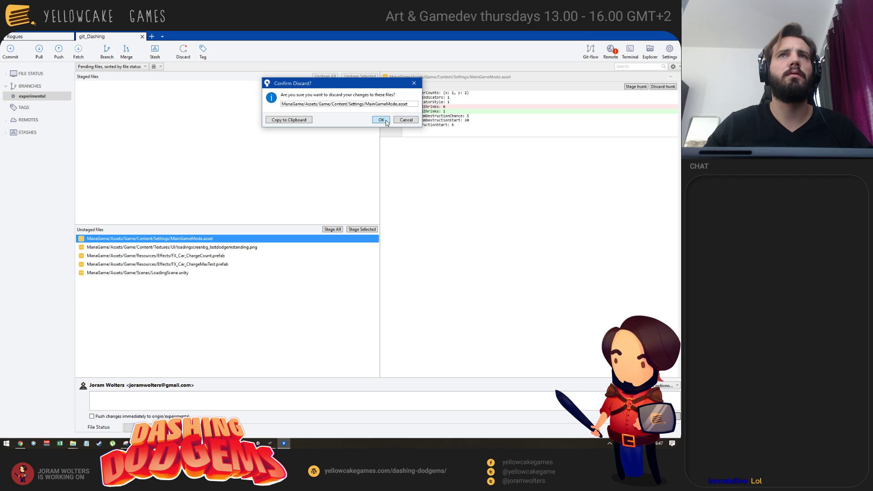
click(381, 120)
Step: Review the diffs of the background image, FX_Car_ChargeCount prefab and LoadingScene.unity, and stage all remaining changed files
click(208, 240)
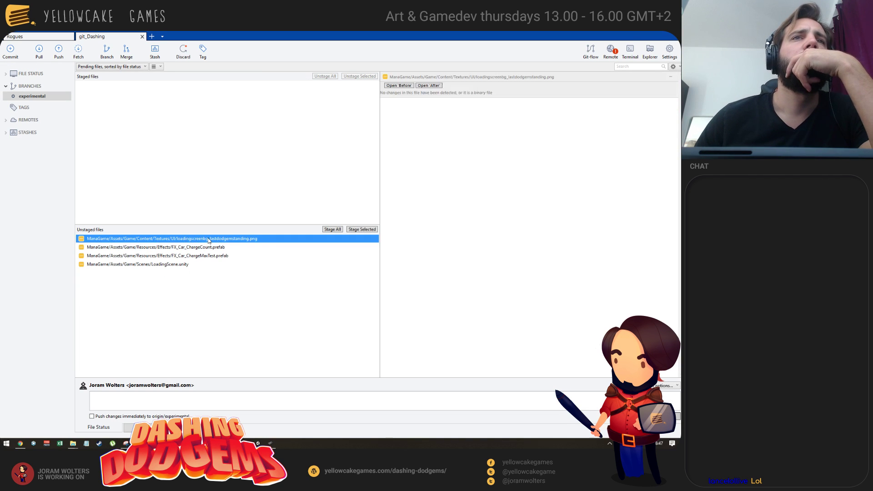
click(213, 247)
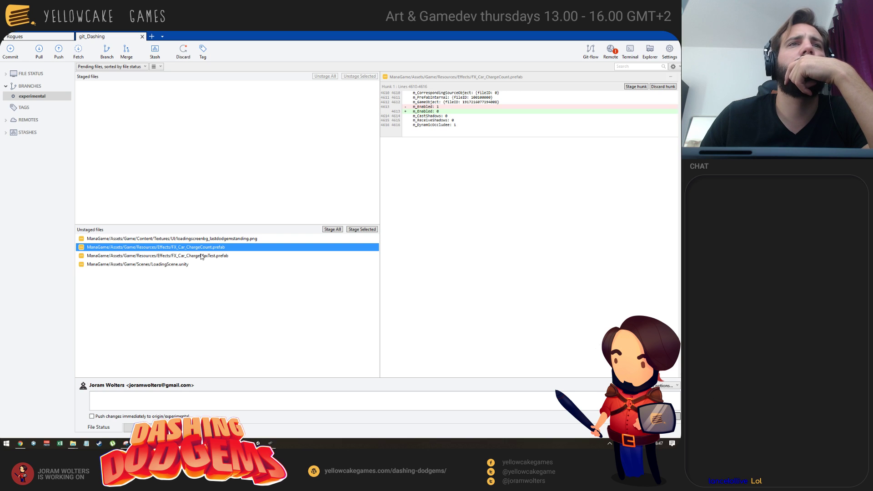
click(181, 267)
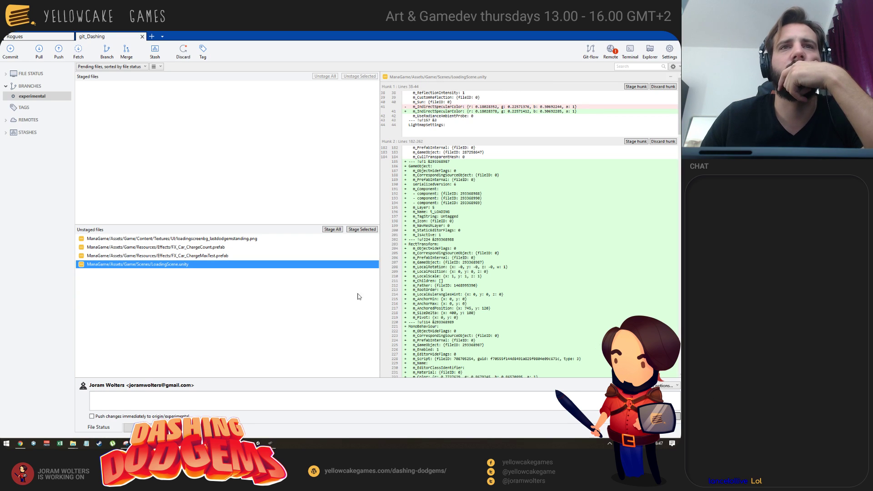
click(335, 229)
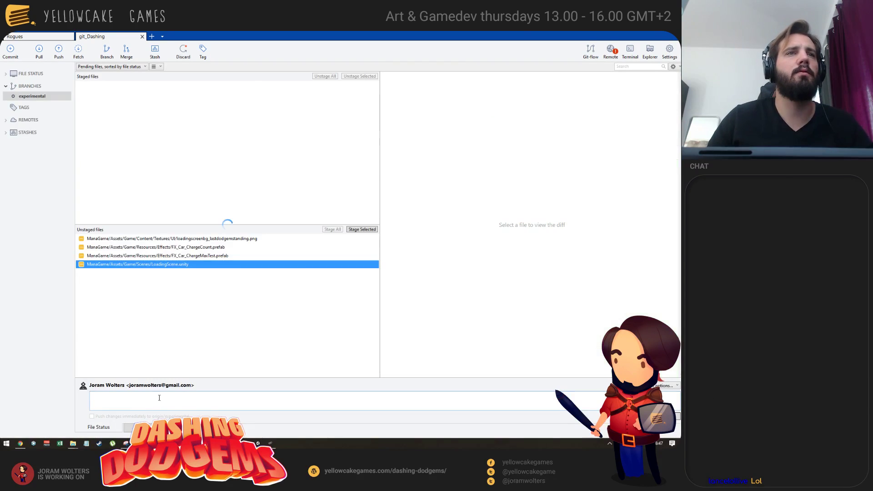
Step: Commit the staged files with the message "LoadingScreen changes" and "particle changes" on a second line
click(171, 405)
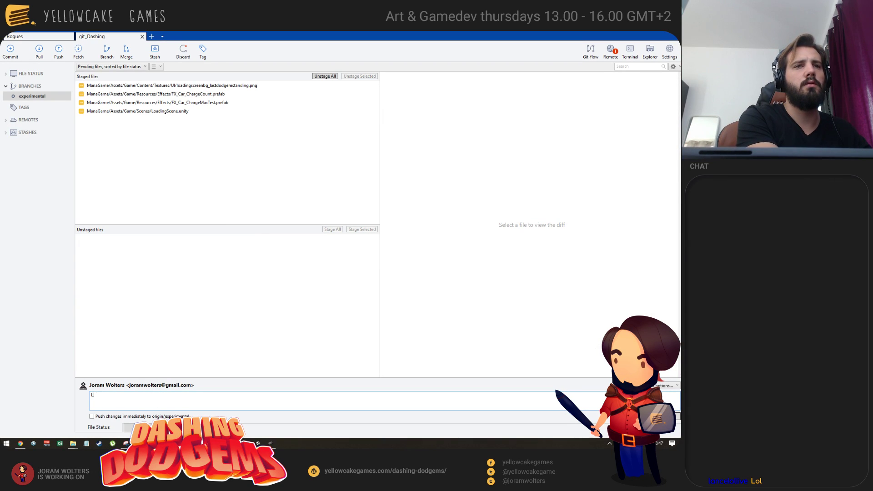
text(LoadingScreen change)
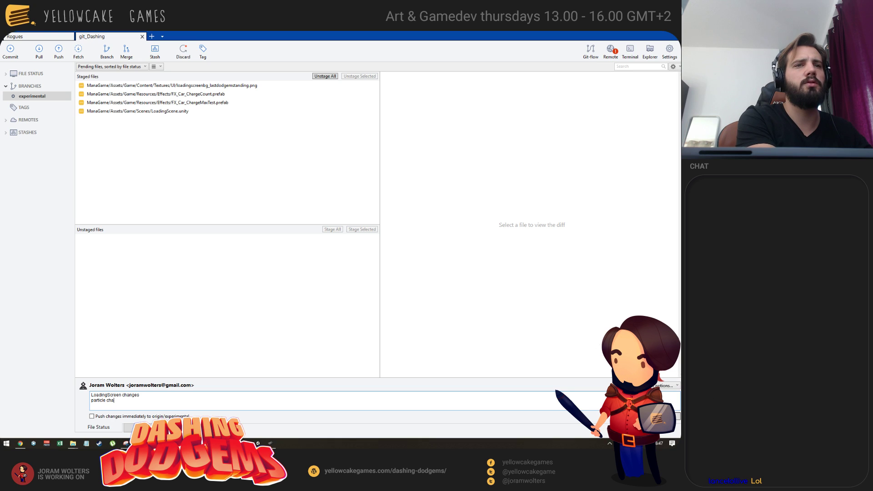
text(s)
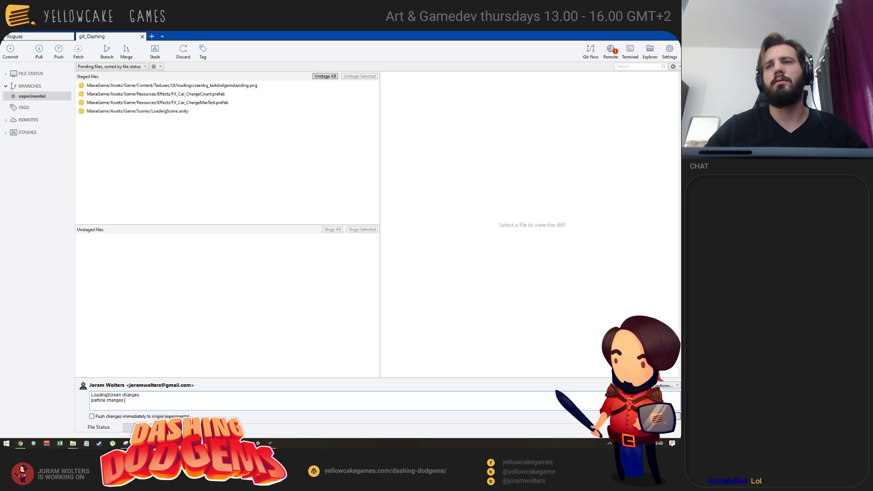
click(663, 416)
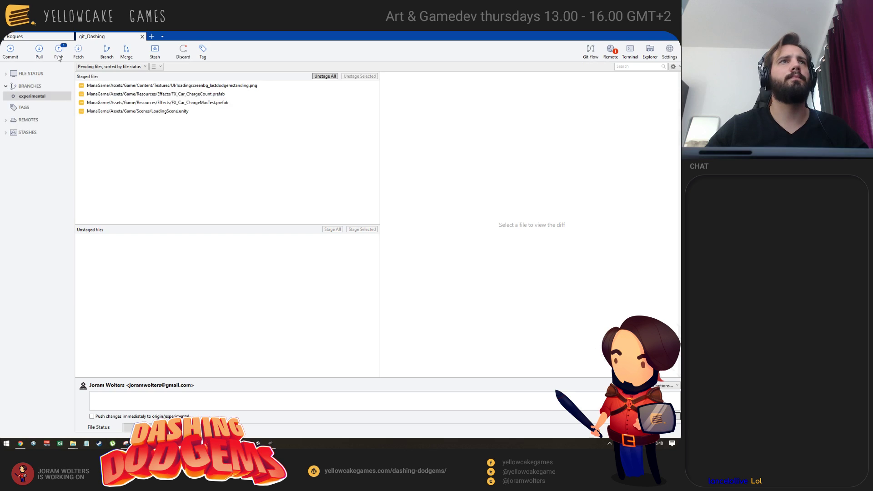
Step: Pull the experimental branch from origin and push the local commit to the same remote branch
click(39, 51)
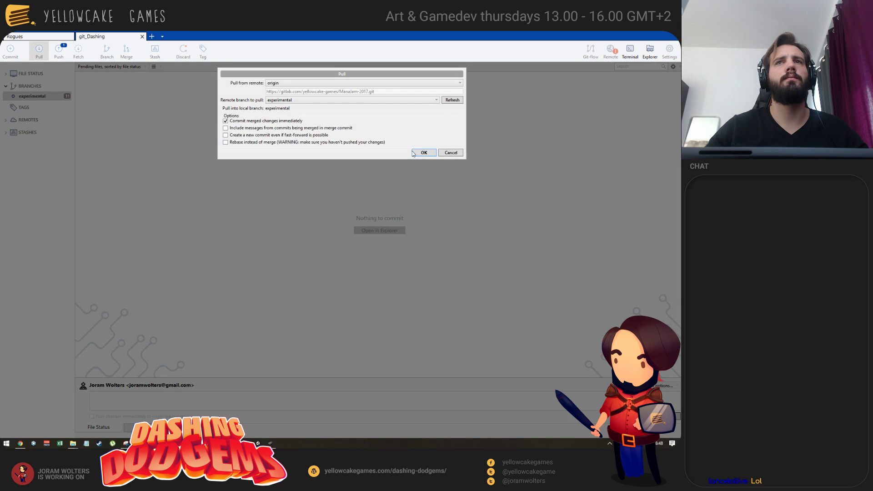
click(421, 152)
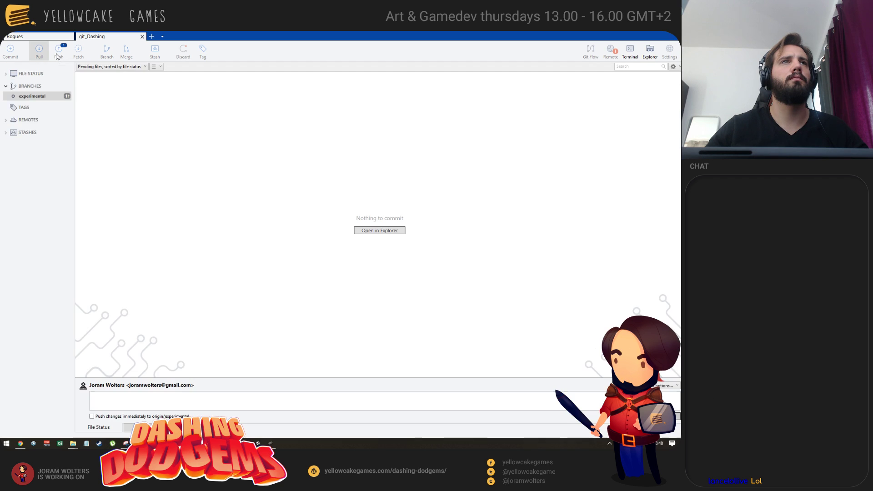
click(59, 51)
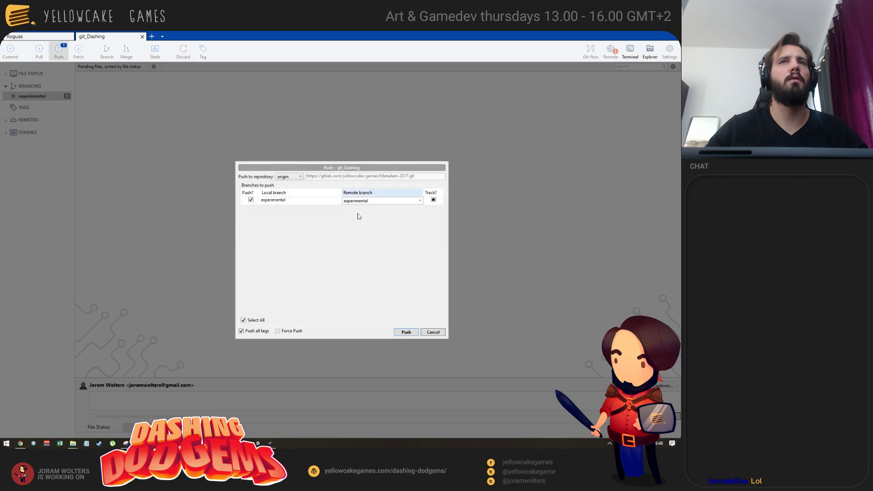
click(407, 332)
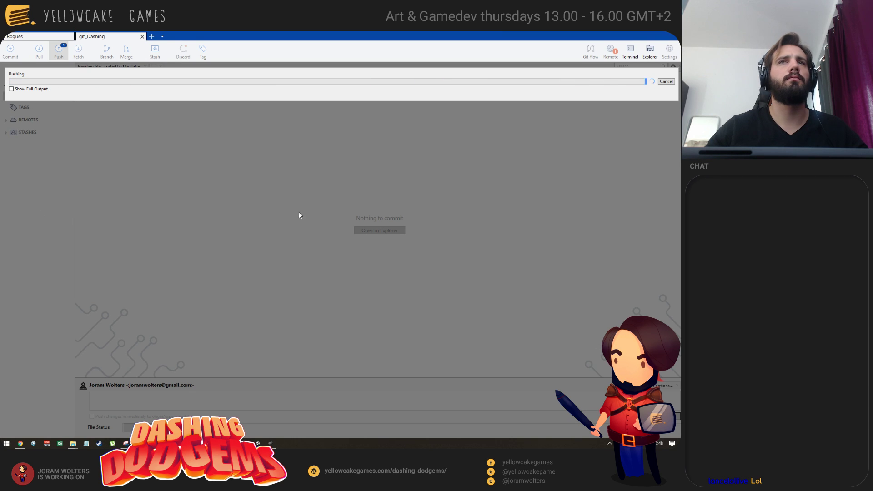
Step: Switch back to Unity and turn the JWO_Test_Arena_Smol scene view from 2D to 3D, looking down on the arena
key(alt+Tab)
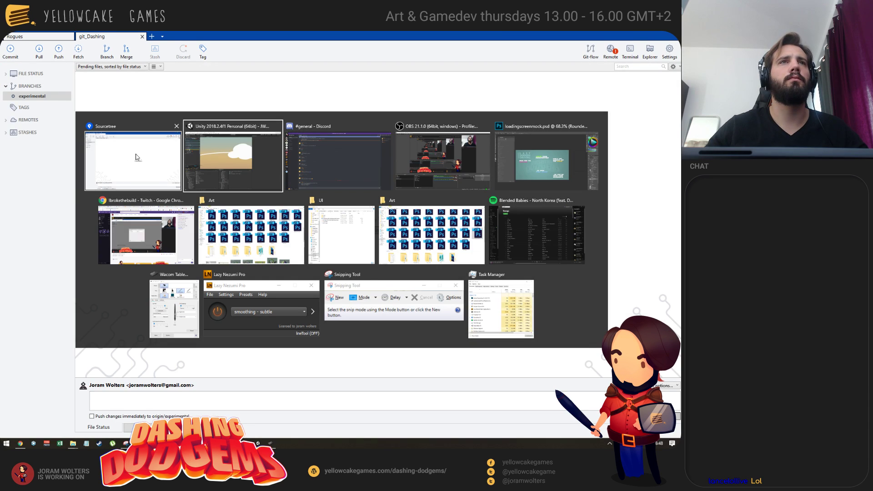
click(155, 152)
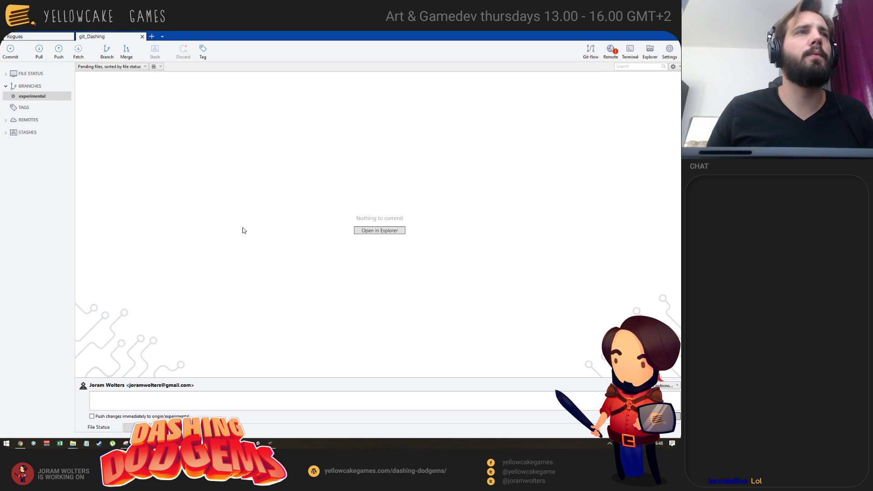
key(alt+Tab)
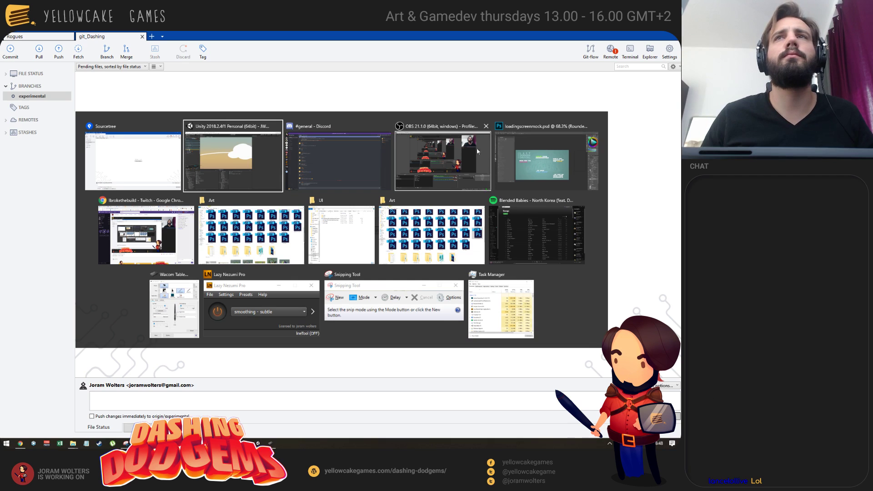
click(253, 152)
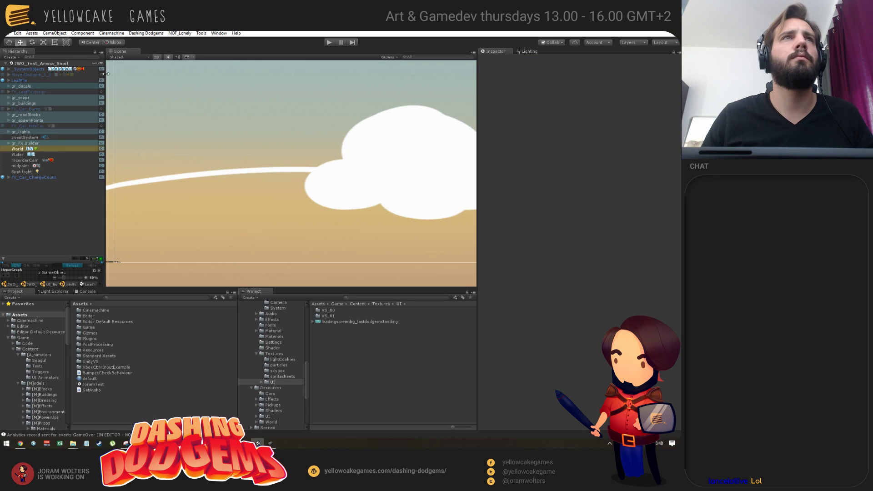
key(2)
alt+drag(308, 206, 255, 196)
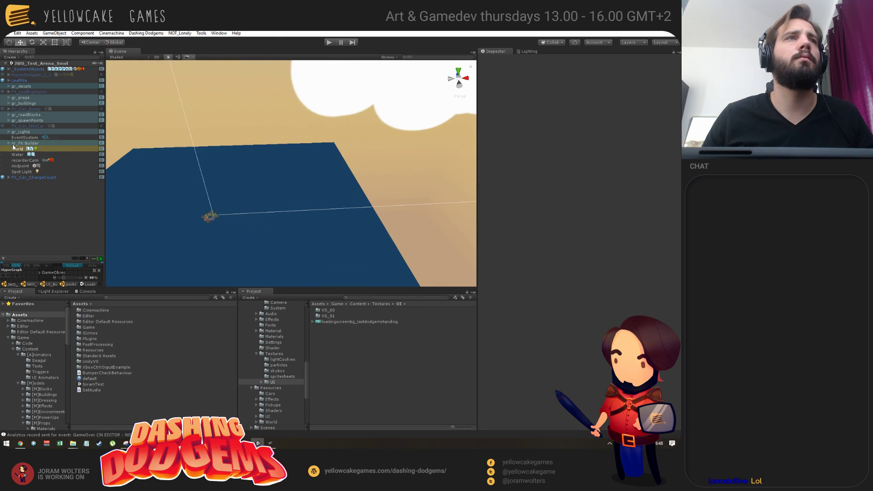
Step: Frame the recorderCam object in the arena scene, and switch to the Twitch channel page in Chrome to check the stream
double_click(19, 161)
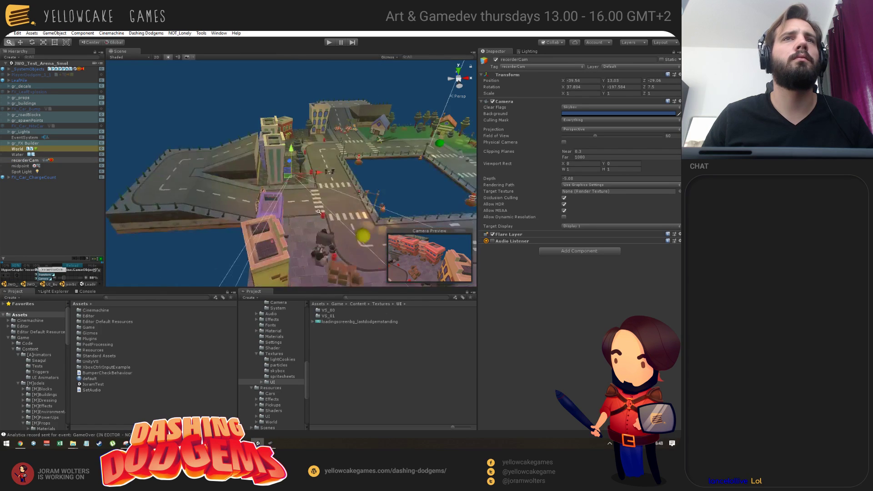
key(alt+Tab)
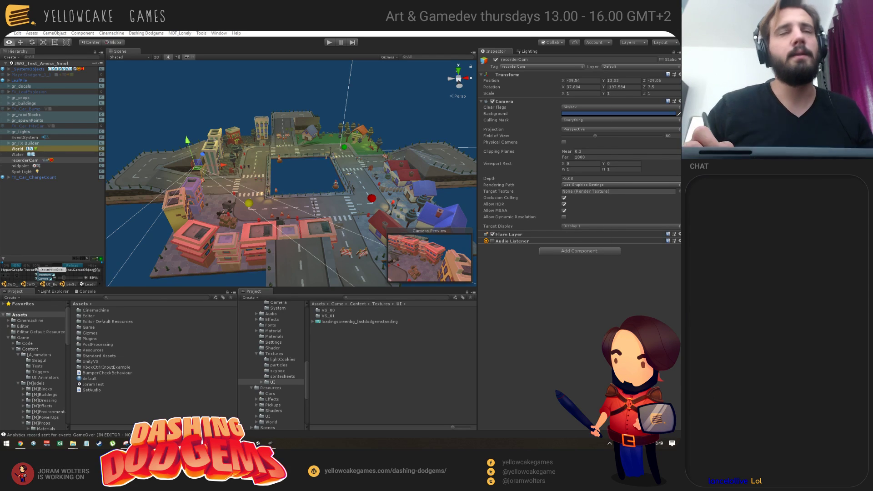
key(alt+Tab)
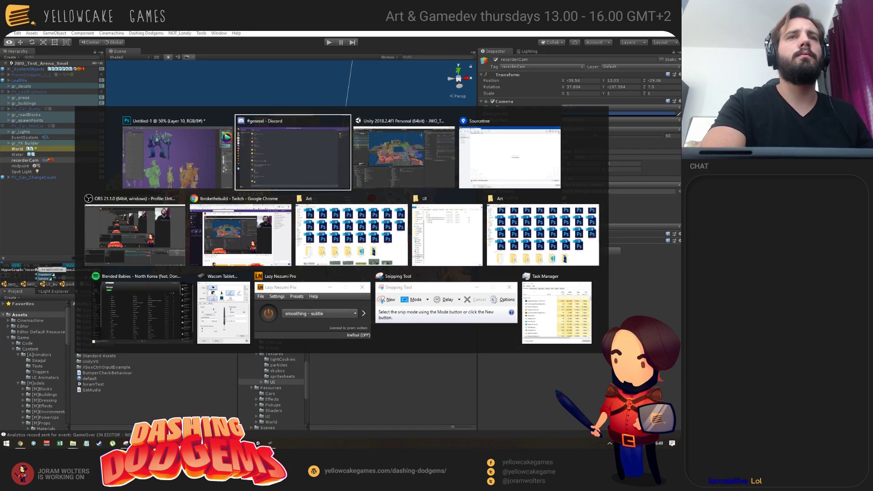
key(Down)
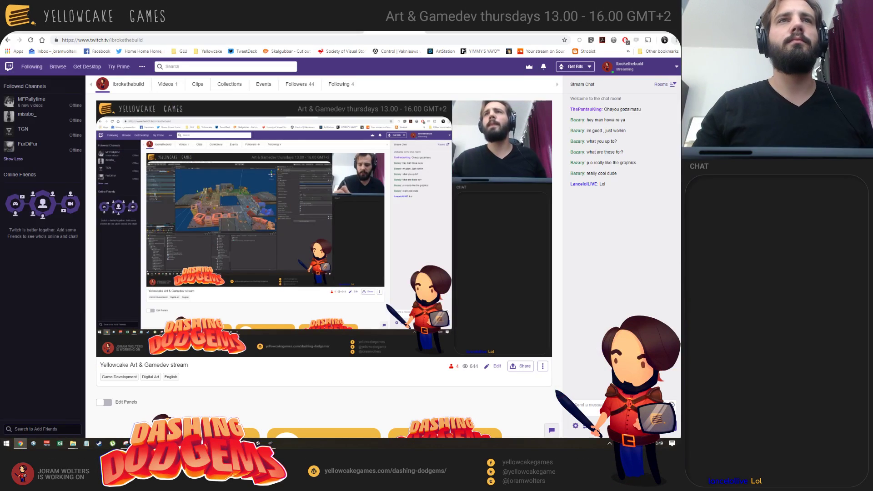
Step: Switch to the Untitled-1 character artwork in Photoshop and bring the orange bear-like character into view
key(alt+Tab)
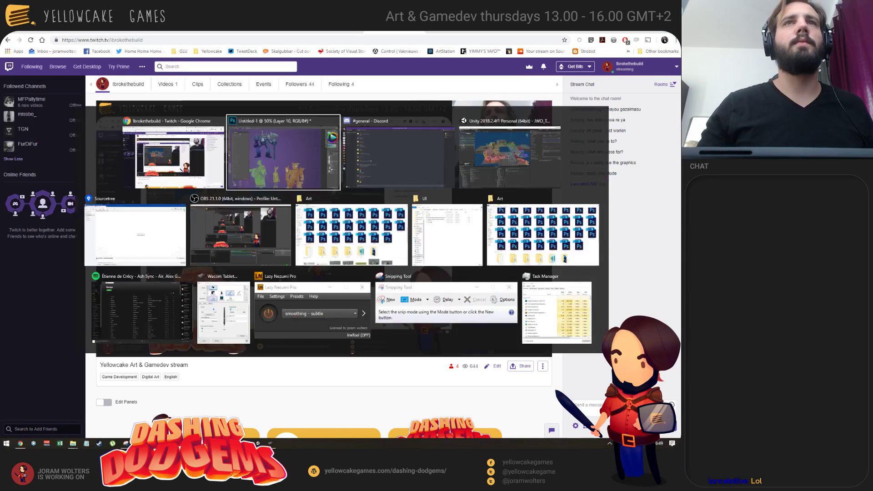
key(alt+Tab)
key(alt+Tab)
key(alt+Tab)
key(alt+Tab)
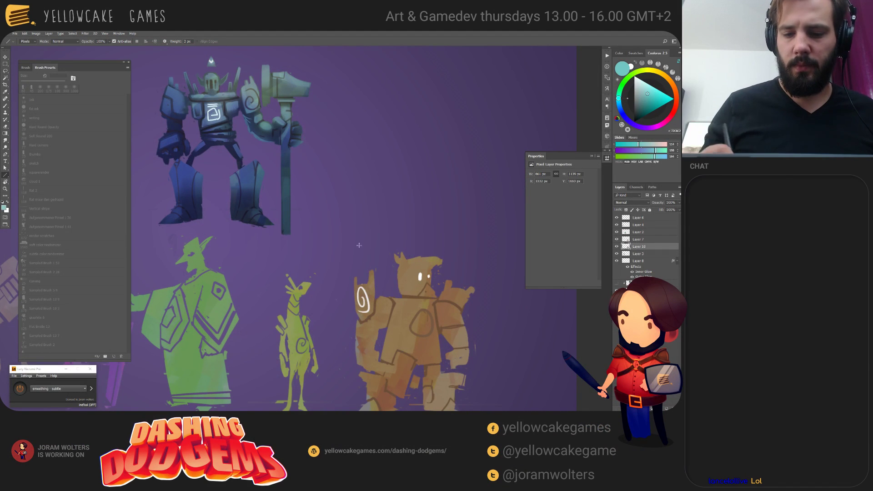
mouse_move(358, 245)
mouse_down()
mouse_move(411, 220)
mouse_move(415, 247)
mouse_move(390, 267)
mouse_up()
drag(403, 330, 270, 111)
drag(382, 292, 360, 311)
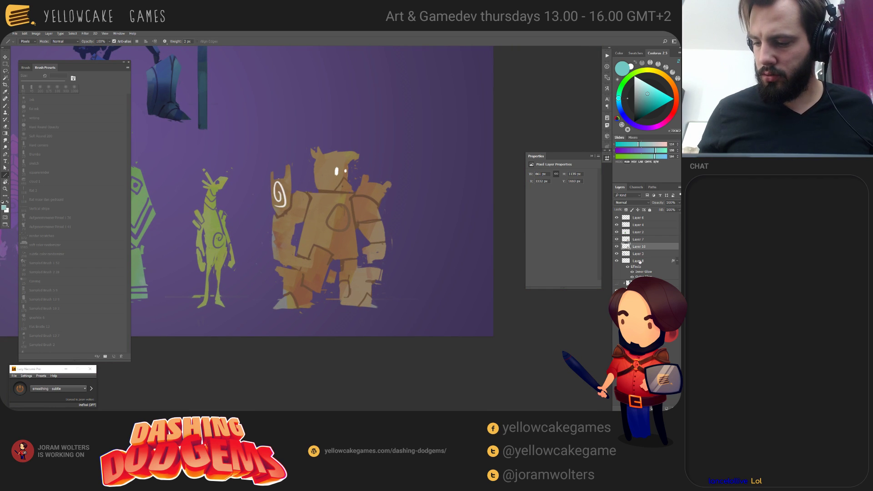
Step: Toggle the visibility of Layer 10 off and on to check which artwork it holds
click(617, 247)
click(618, 247)
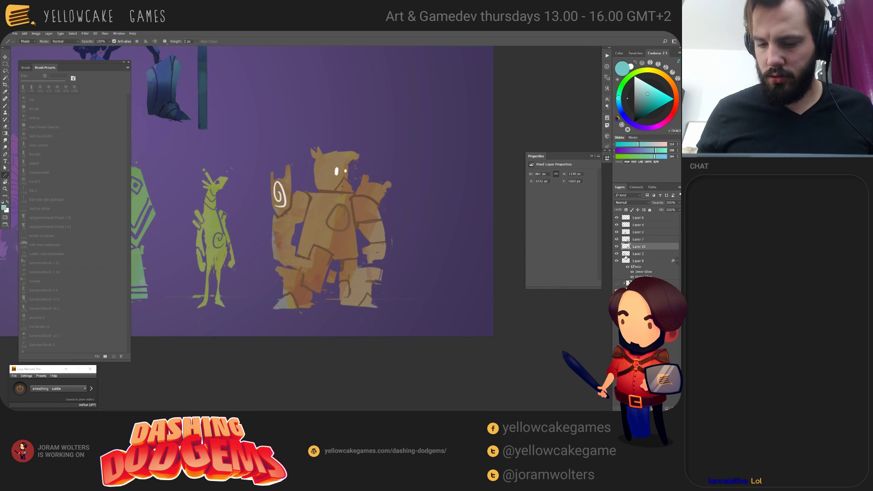
click(617, 247)
click(617, 247)
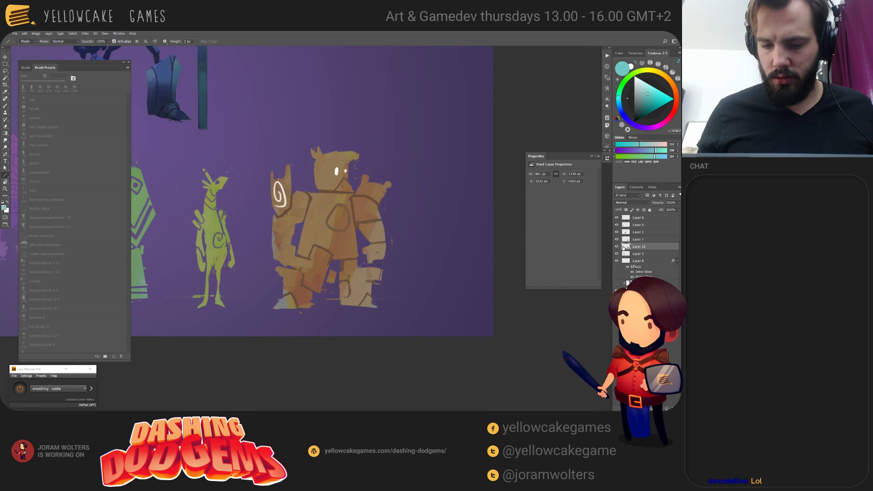
Step: Activate the Brush tool and make a slight Hue/Saturation adjustment on Layer 10
key(b)
drag(356, 266, 358, 272)
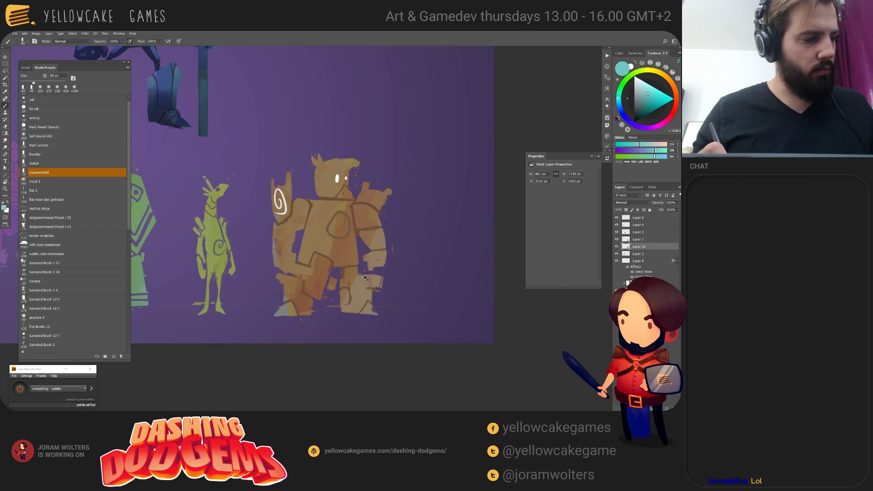
key(ctrl+u)
drag(527, 224, 523, 228)
click(581, 174)
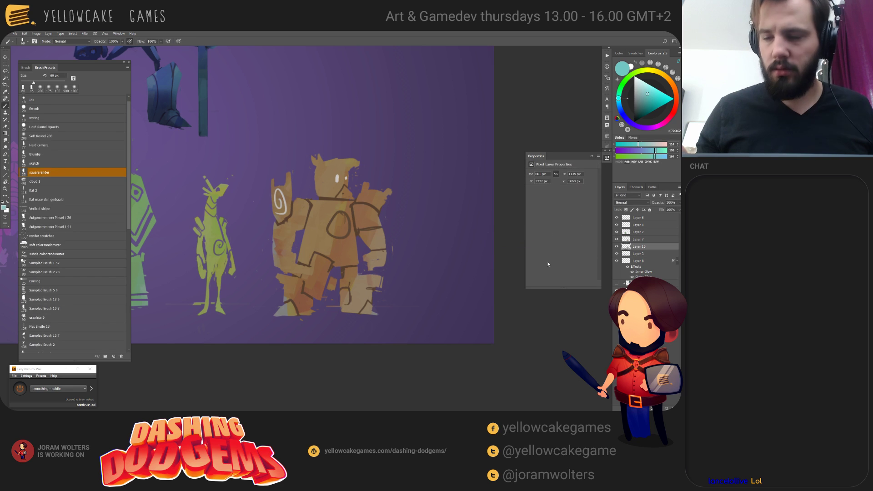
mouse_move(239, 195)
mouse_down()
mouse_move(350, 248)
mouse_move(378, 323)
mouse_move(387, 273)
mouse_move(379, 318)
mouse_move(389, 336)
mouse_up()
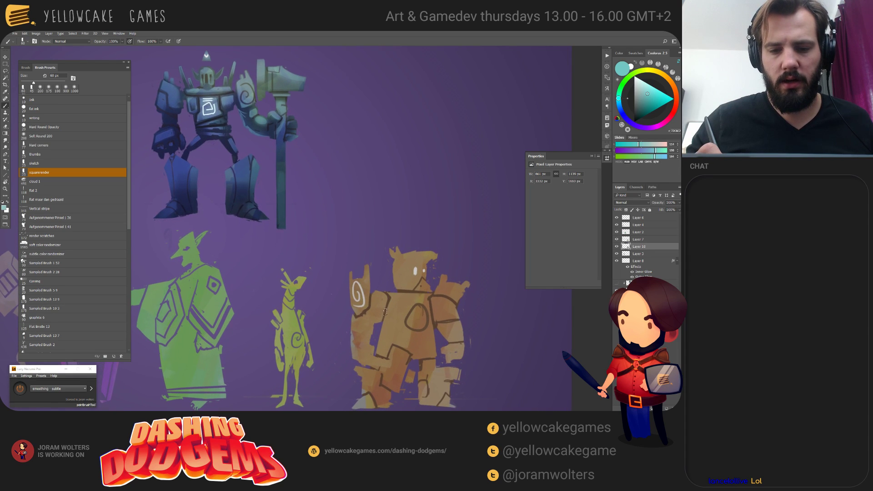
drag(378, 299, 390, 258)
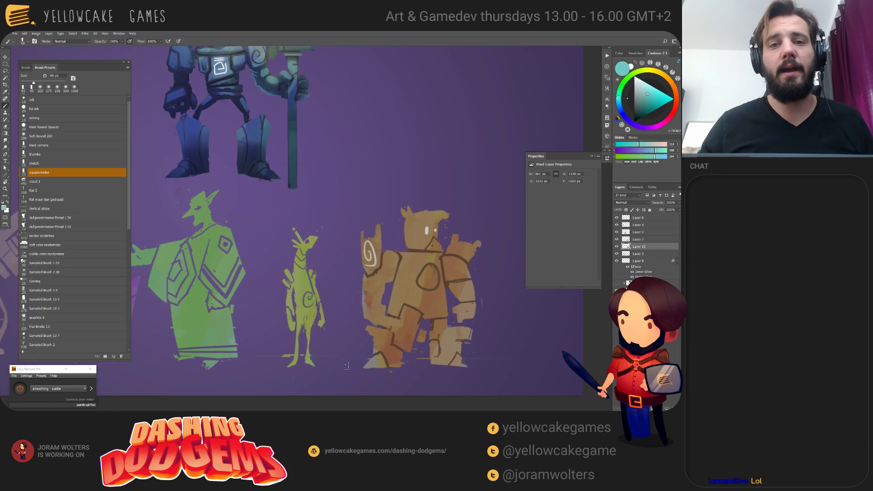